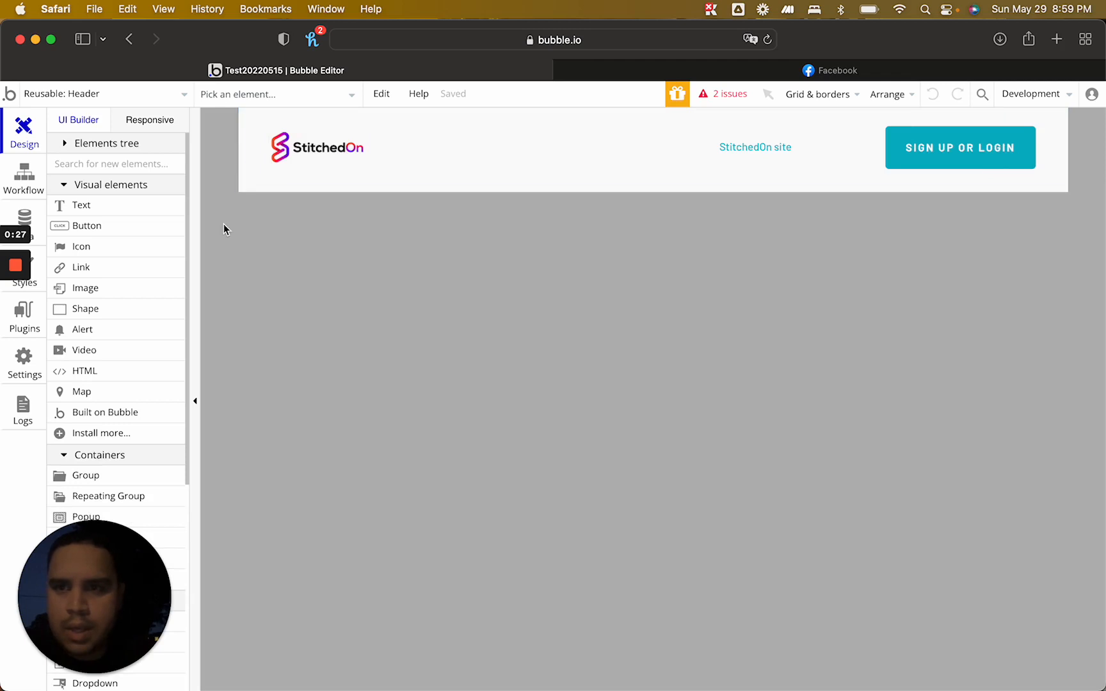
# Set the Header reusable element's container layout to Row
pyautogui.doubleClick(225, 230)
pyautogui.click(881, 210)
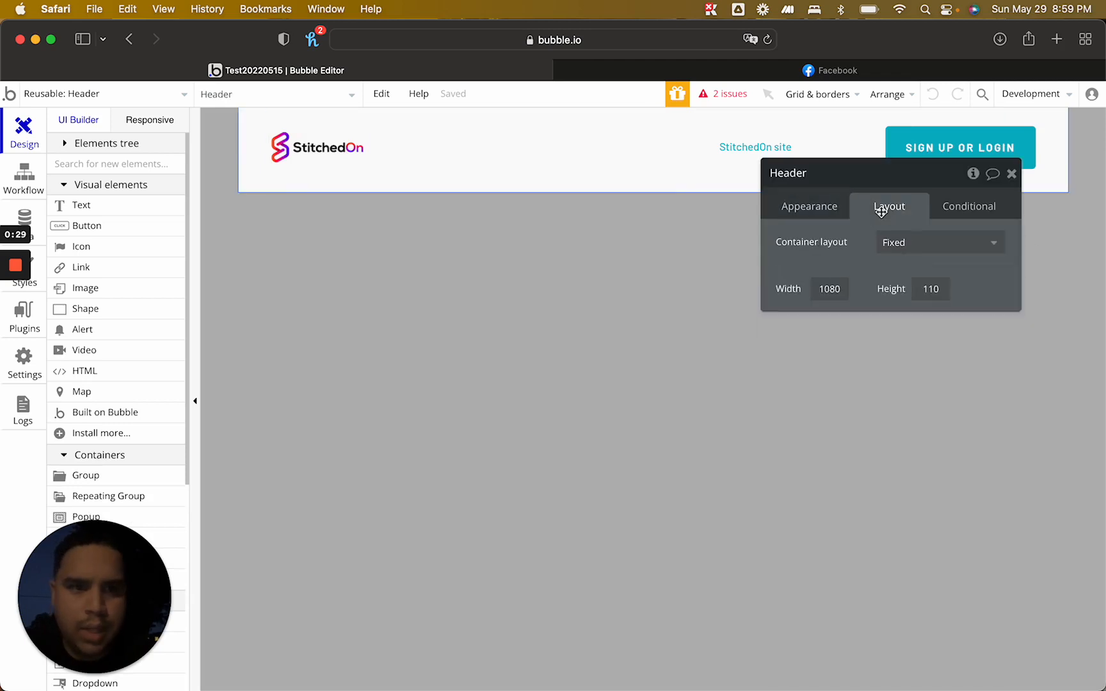
pyautogui.click(916, 247)
pyautogui.click(907, 314)
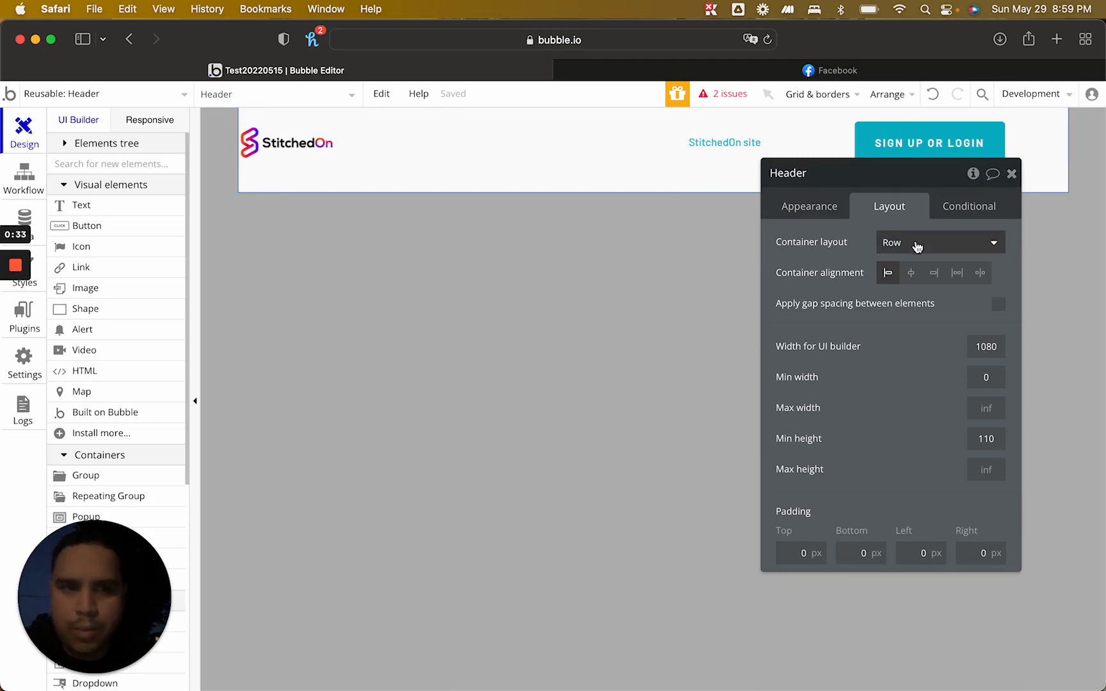
pyautogui.click(1009, 174)
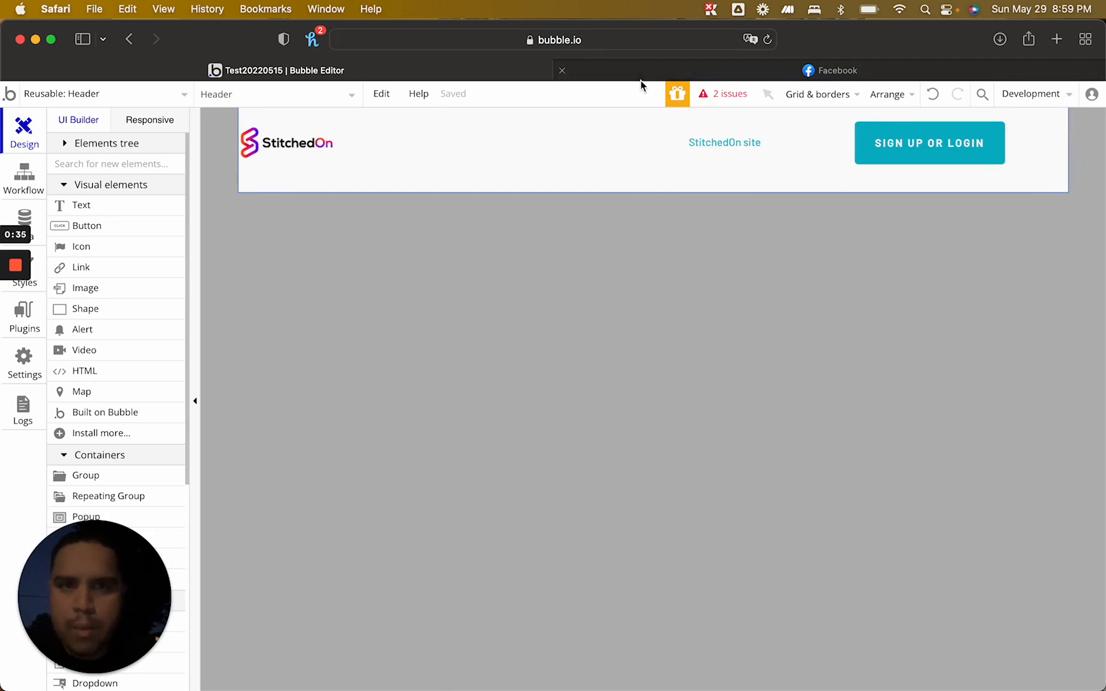
# Check the header on the Facebook page, and set the Navigation container's layout to Row in the Bubble editor
pyautogui.click(640, 69)
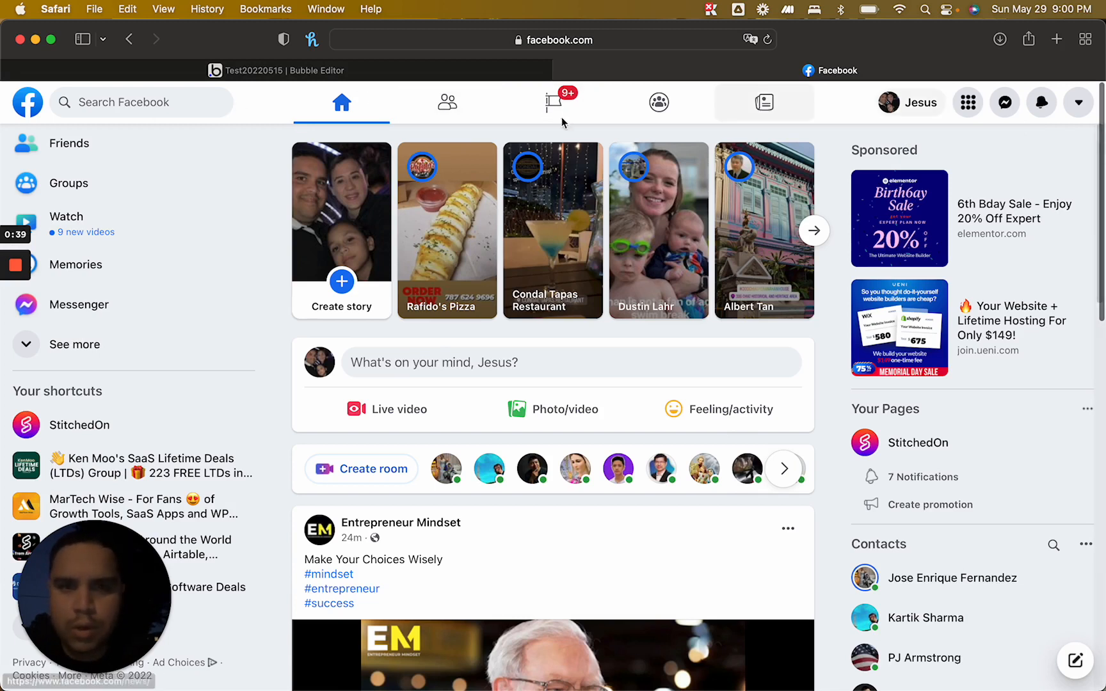
pyautogui.click(259, 76)
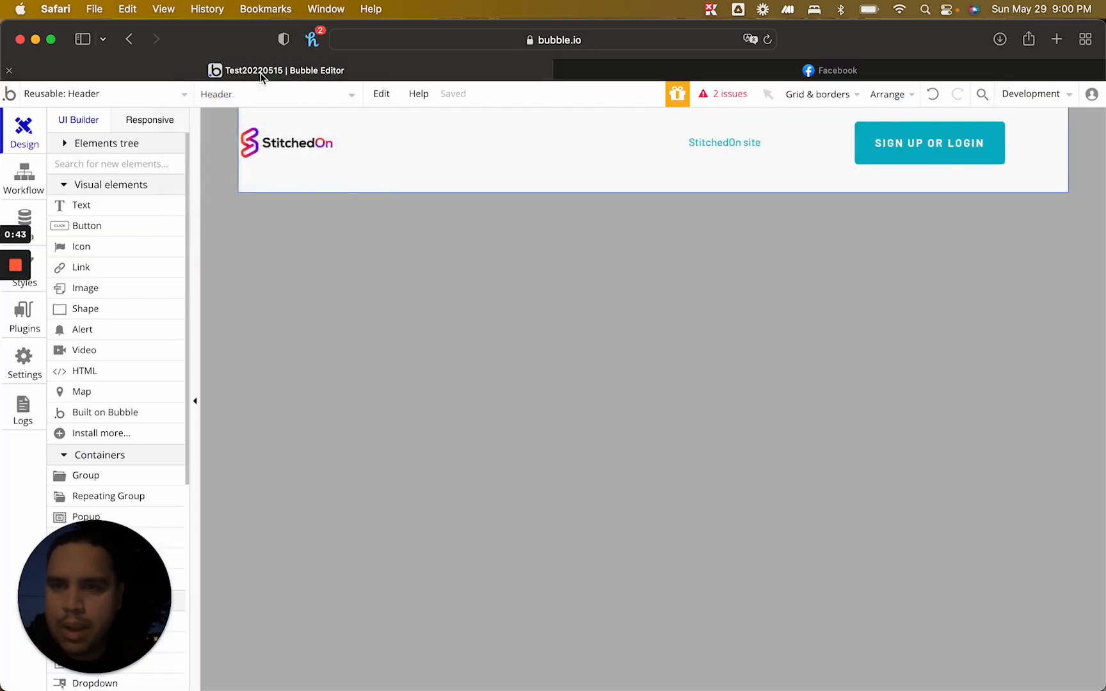
pyautogui.doubleClick(415, 147)
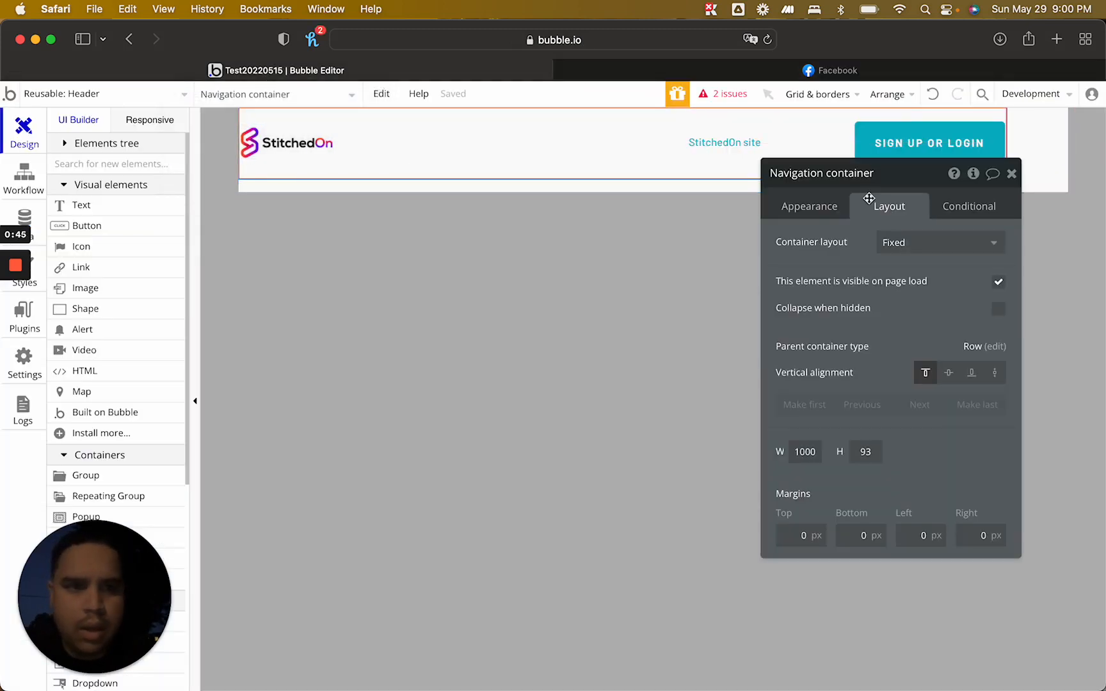
pyautogui.click(898, 246)
pyautogui.click(901, 322)
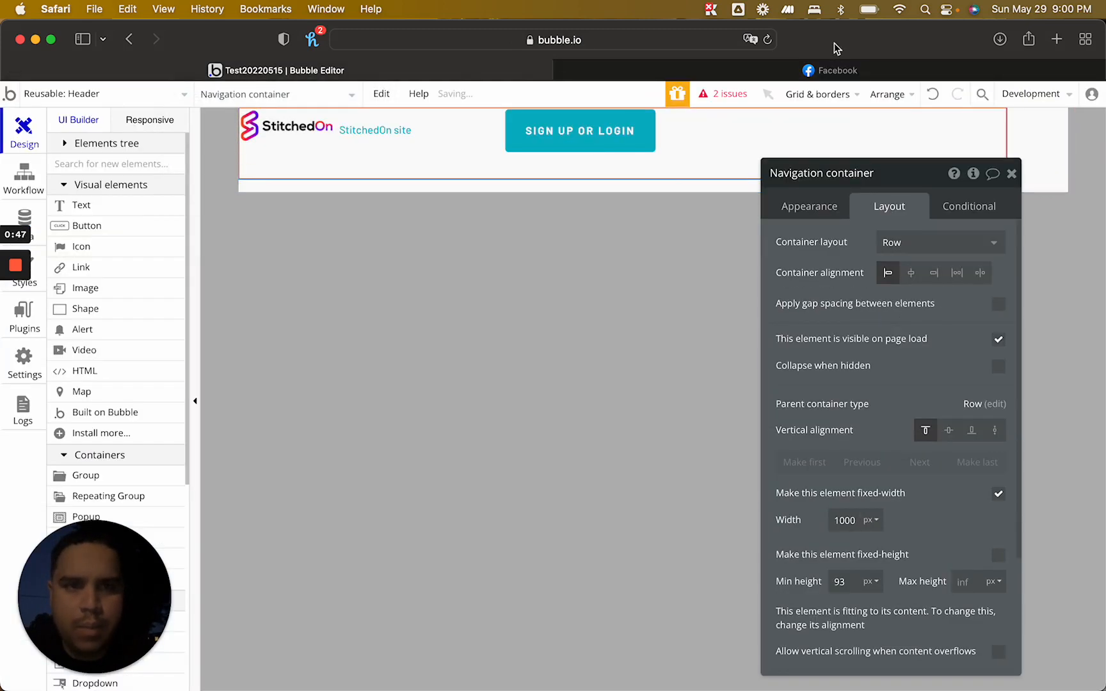
# Search the web for "facebook logo" in a new browser tab and show the image results
pyautogui.click(832, 70)
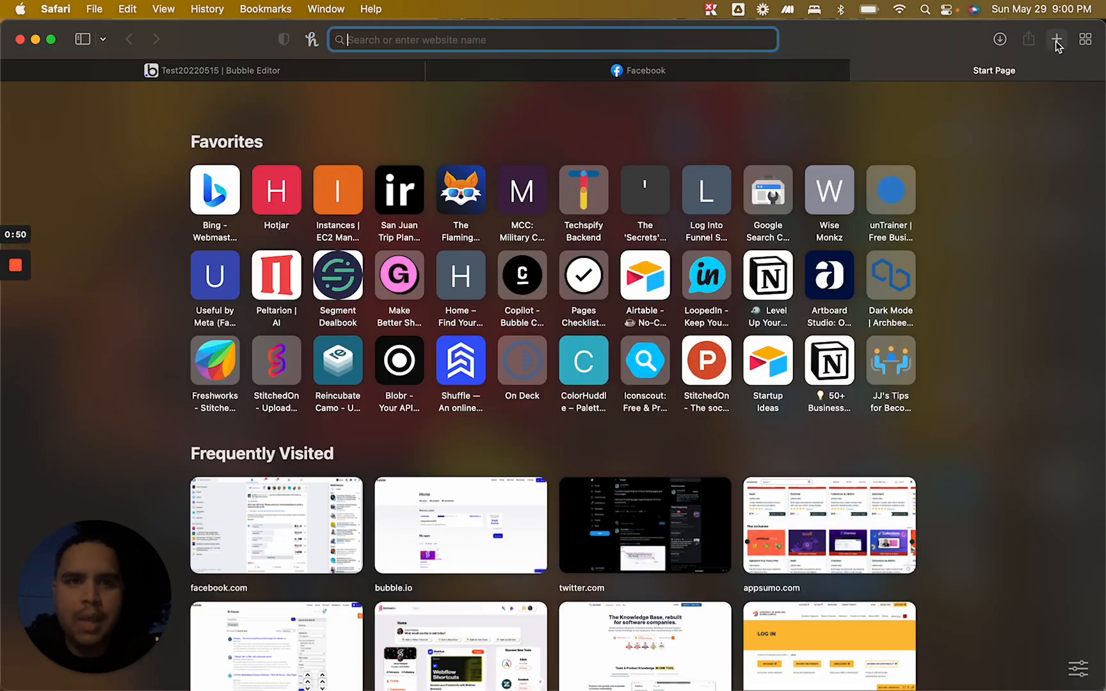
pyautogui.click(1055, 40)
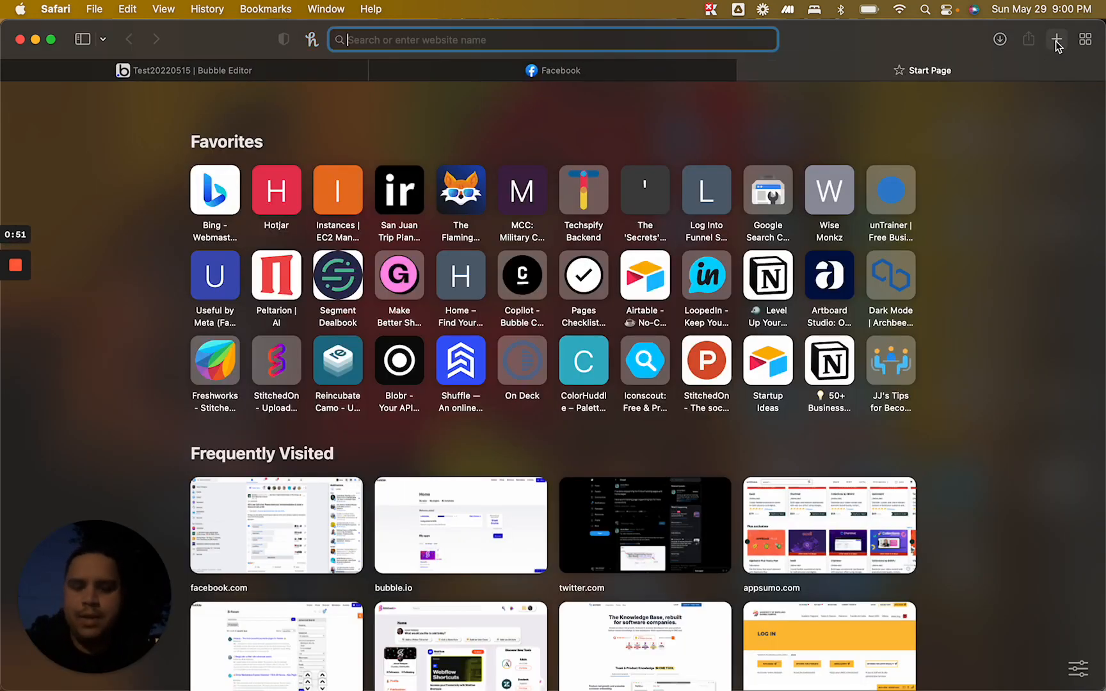
pyautogui.write('face')
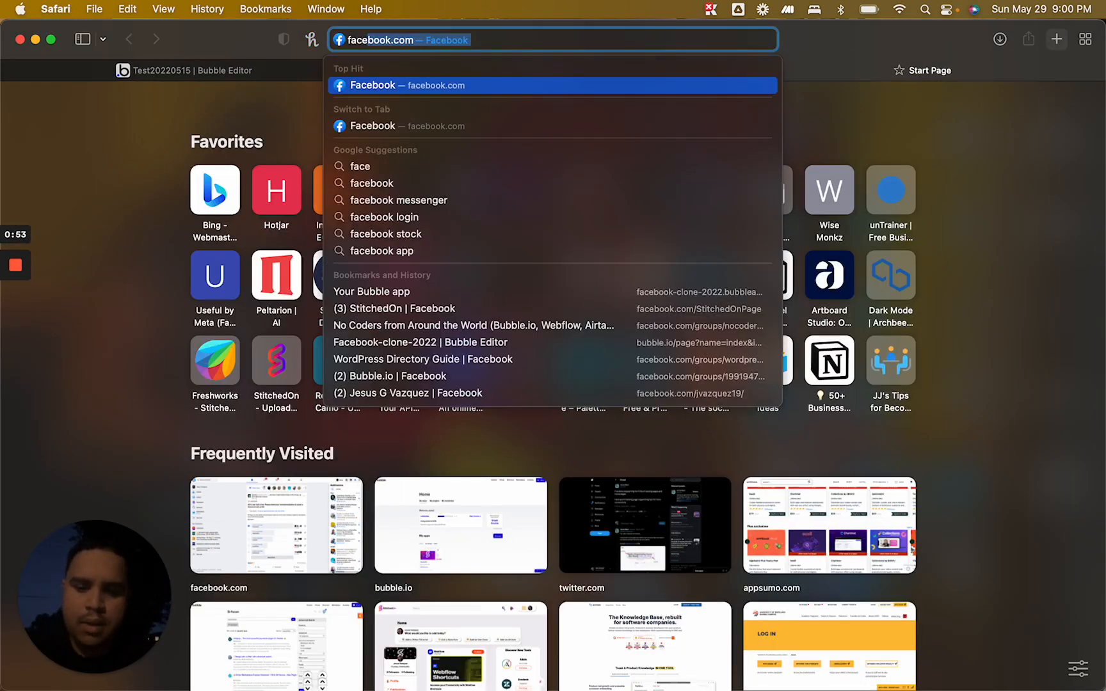
pyautogui.write('book lo')
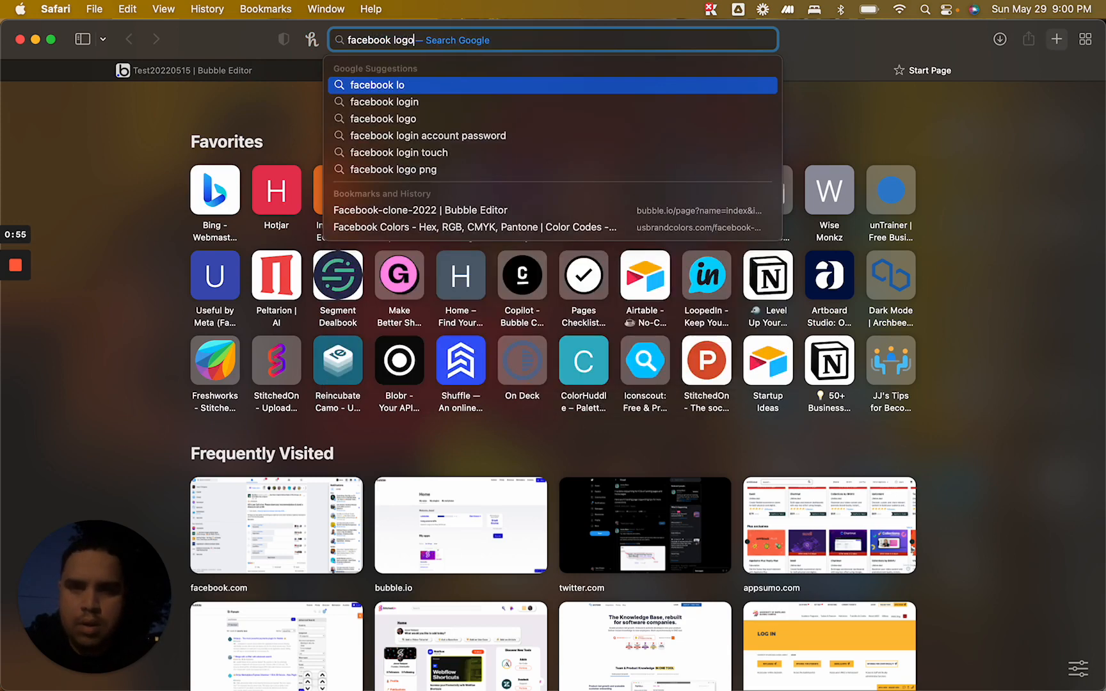
pyautogui.write('go')
pyautogui.press('Return')
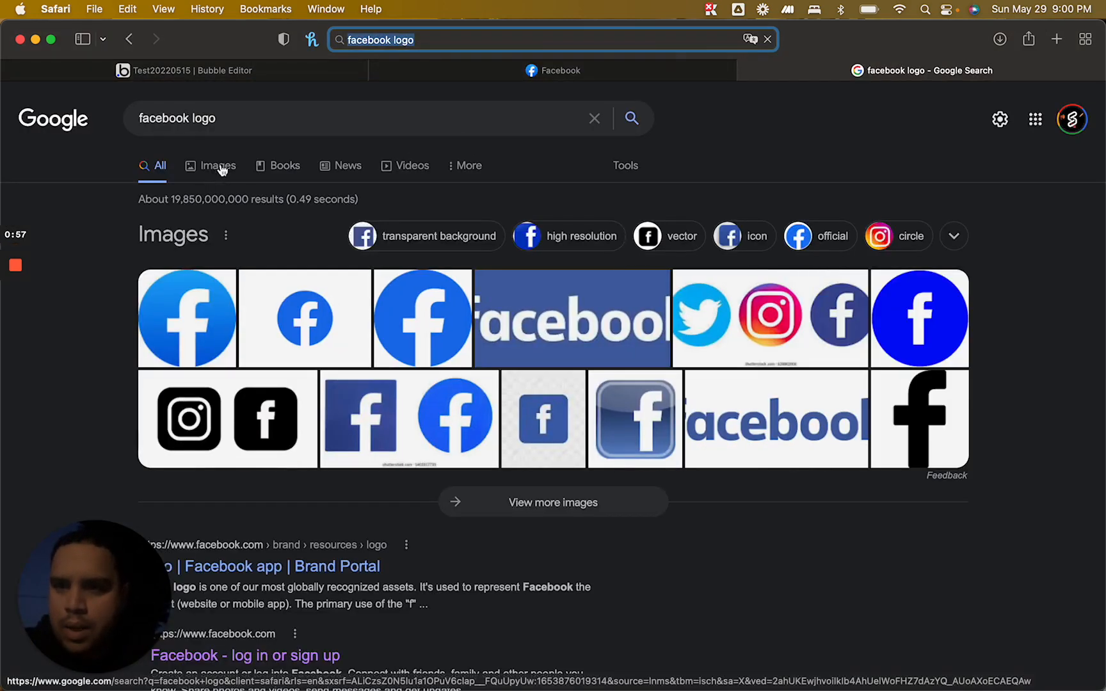
pyautogui.click(219, 167)
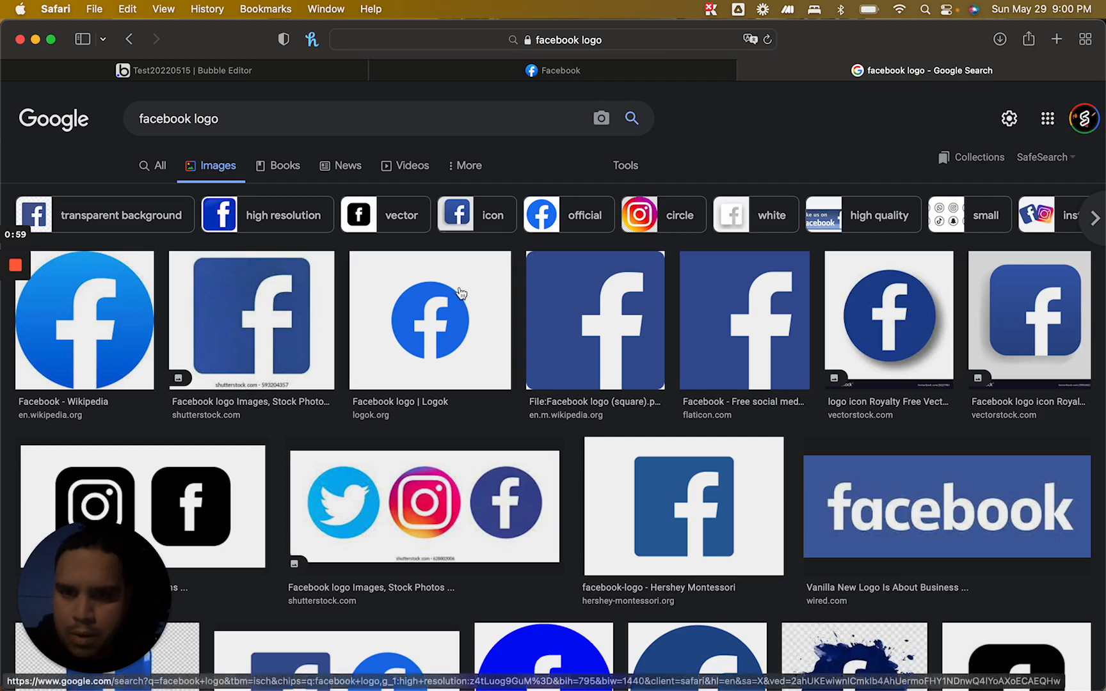
# Compare the logo image results with the Facebook page, close the search, and return to the Bubble editor
pyautogui.click(567, 71)
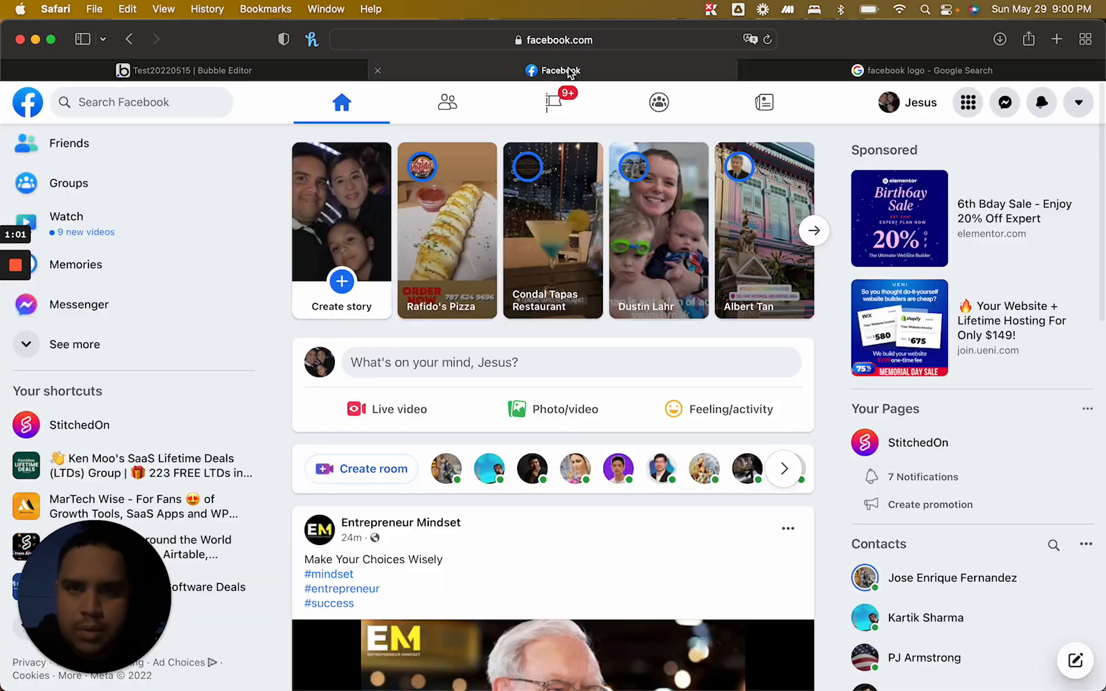
pyautogui.click(877, 73)
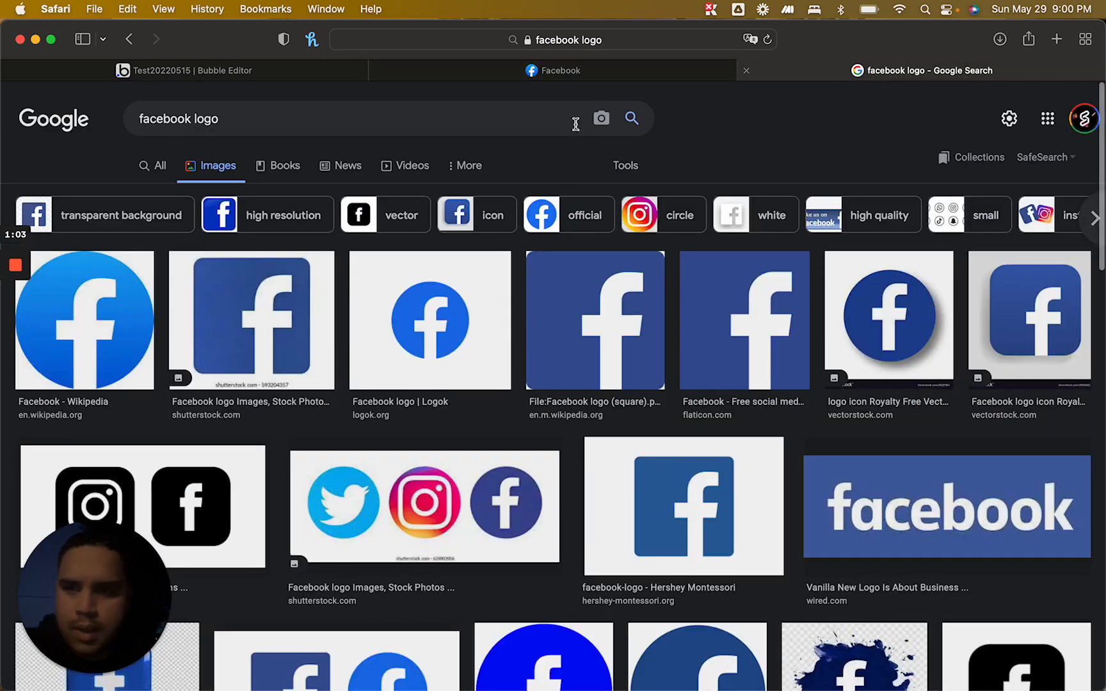
pyautogui.click(83, 317)
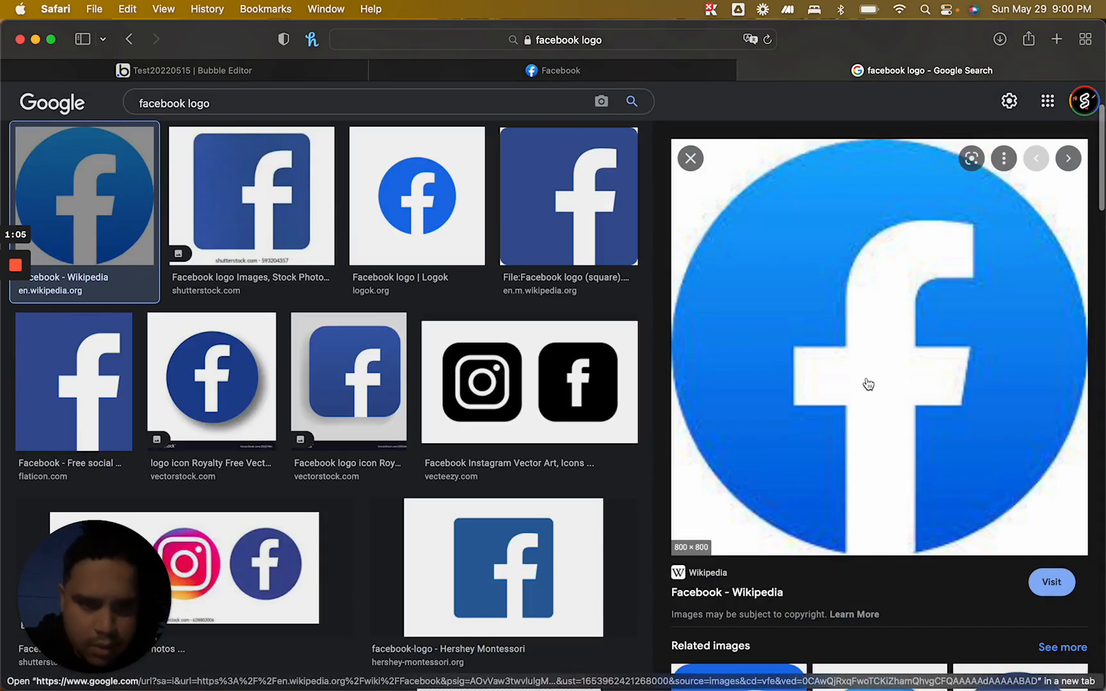
pyautogui.scroll(-5, 708, 461)
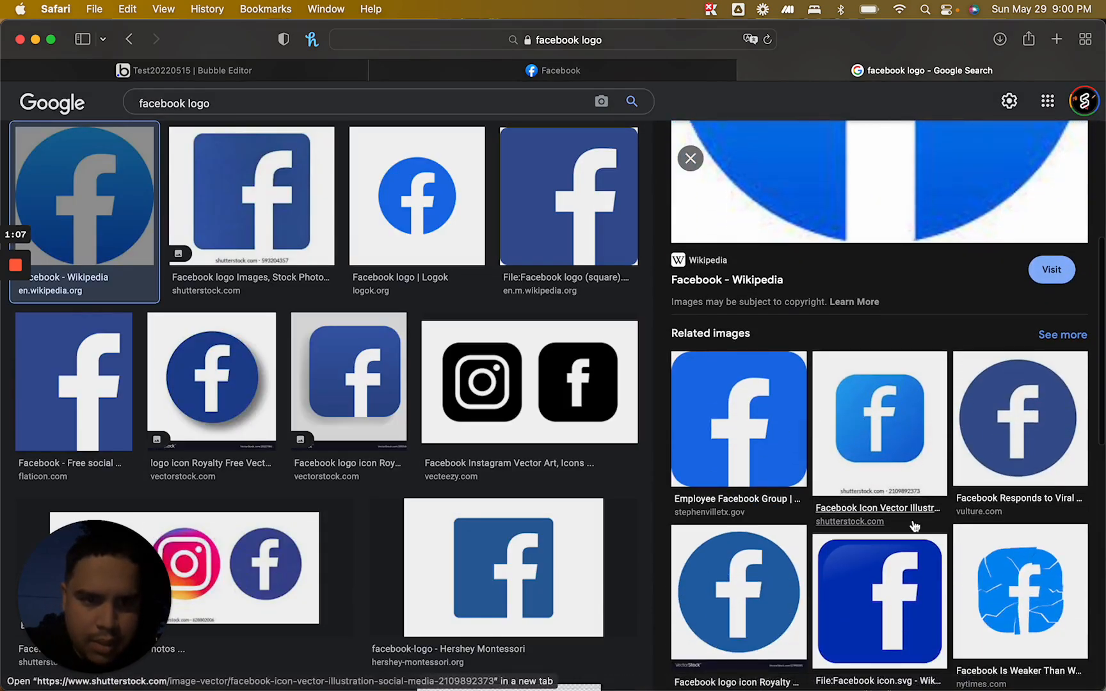
pyautogui.scroll(-5, 593, 350)
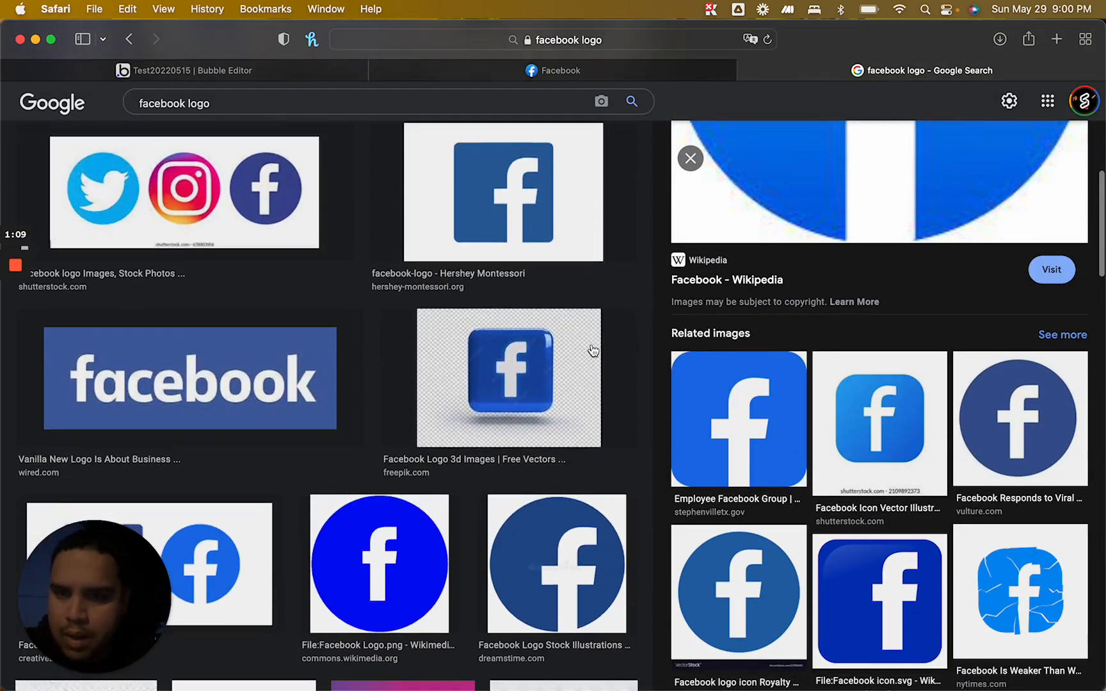
pyautogui.scroll(-3, 593, 350)
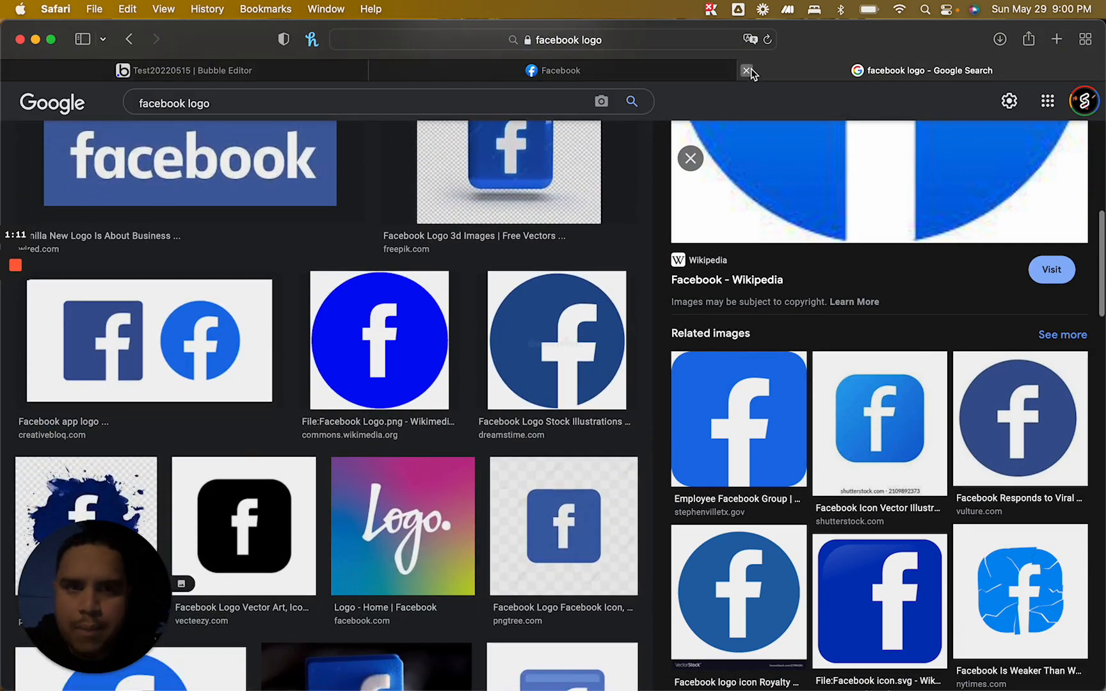
pyautogui.click(746, 71)
pyautogui.click(223, 71)
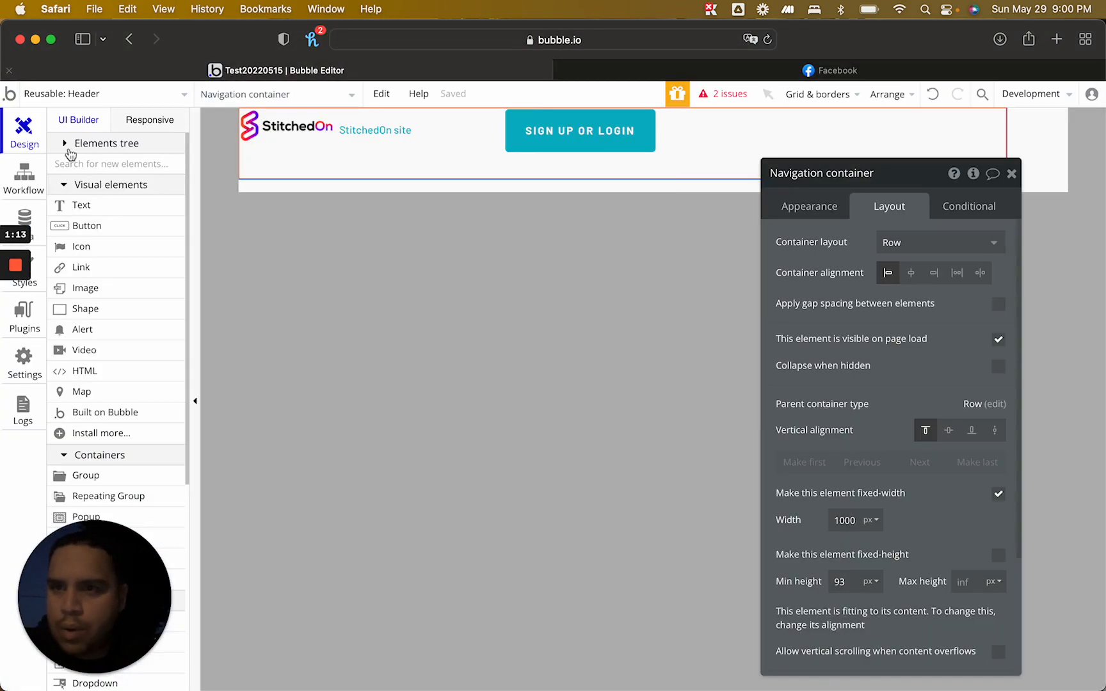
# Delete the StitchedOn logo, the site link and the sign-up button with their groups from the Navigation container
pyautogui.click(321, 130)
pyautogui.press('Delete')
pyautogui.click(320, 129)
pyautogui.press('Delete')
pyautogui.click(320, 129)
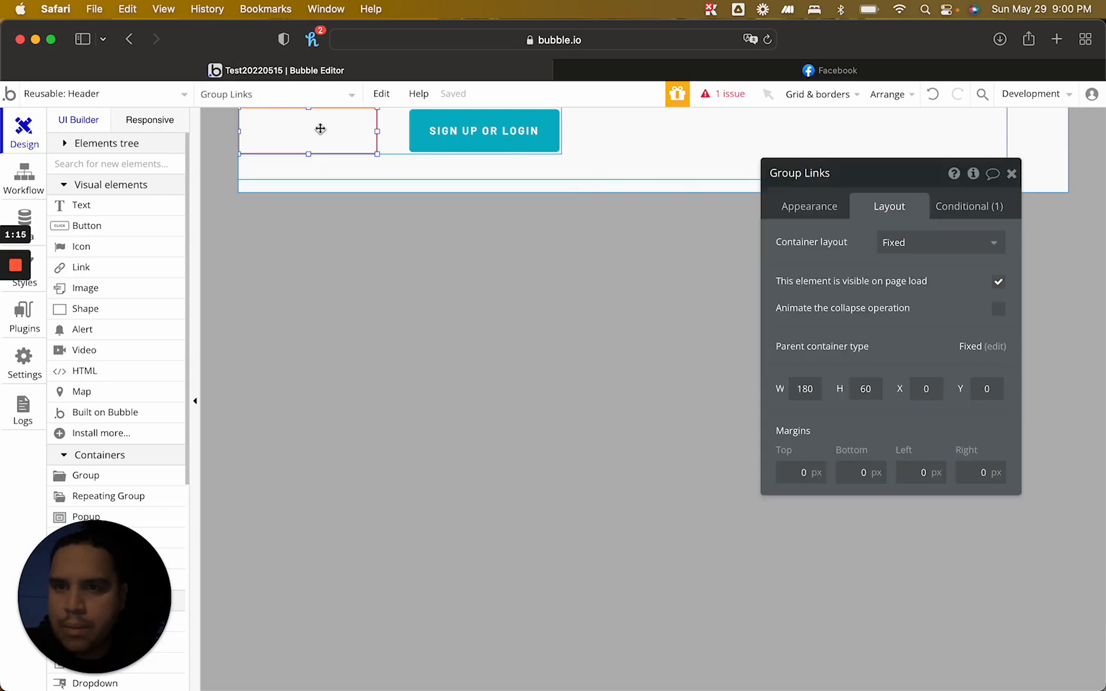
pyautogui.press('Delete')
pyautogui.click(320, 130)
pyautogui.press('Delete')
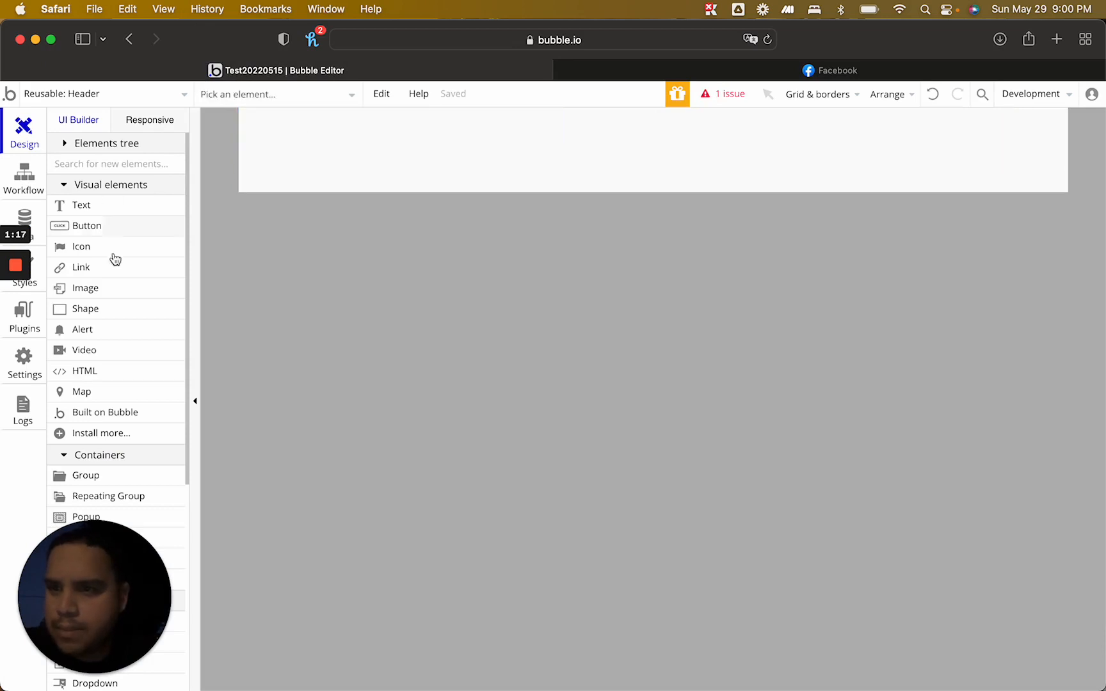
# Draw an icon about 70 by 69 px at the header's left edge and choose the fa-facebook symbol for it
pyautogui.click(110, 247)
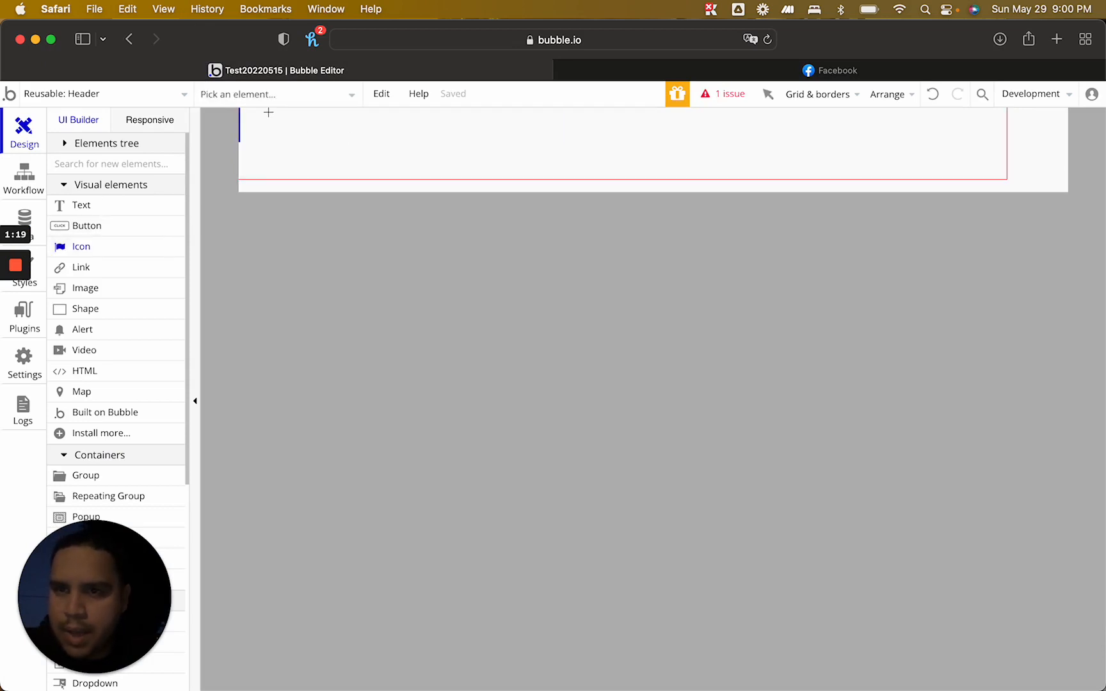
pyautogui.moveTo(268, 112); pyautogui.dragTo(325, 171)
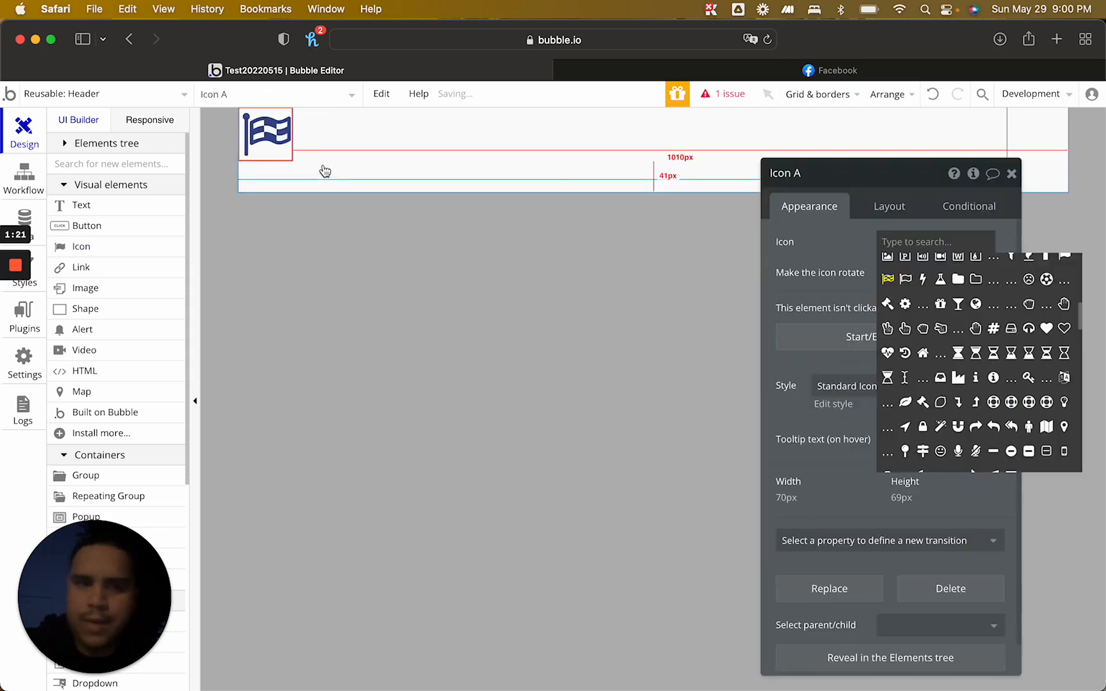
pyautogui.write('facebook')
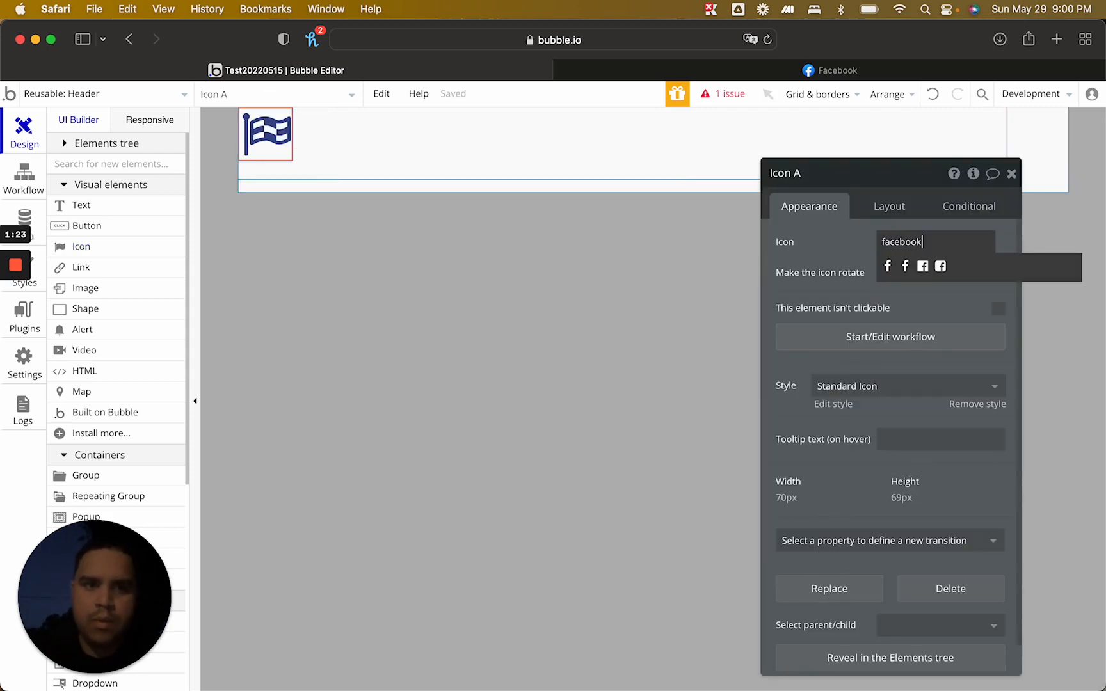
pyautogui.click(889, 267)
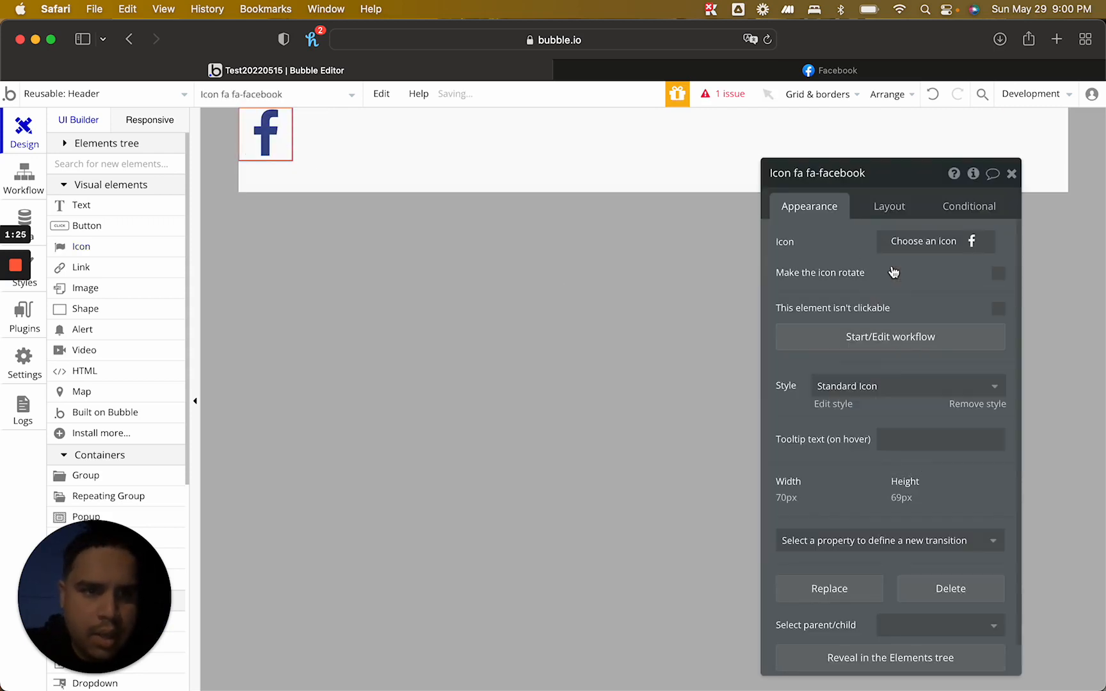
# Remove the Standard Icon style from the Facebook icon and set its border roundness to 100
pyautogui.click(966, 404)
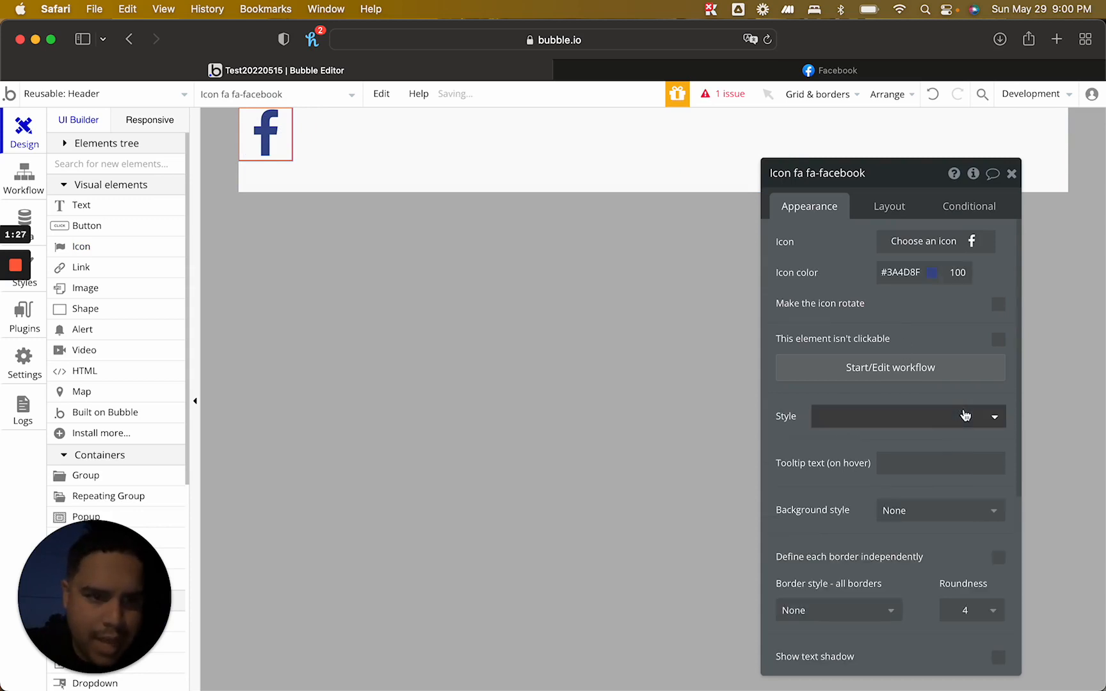
pyautogui.scroll(-4, 977, 499)
pyautogui.doubleClick(964, 487)
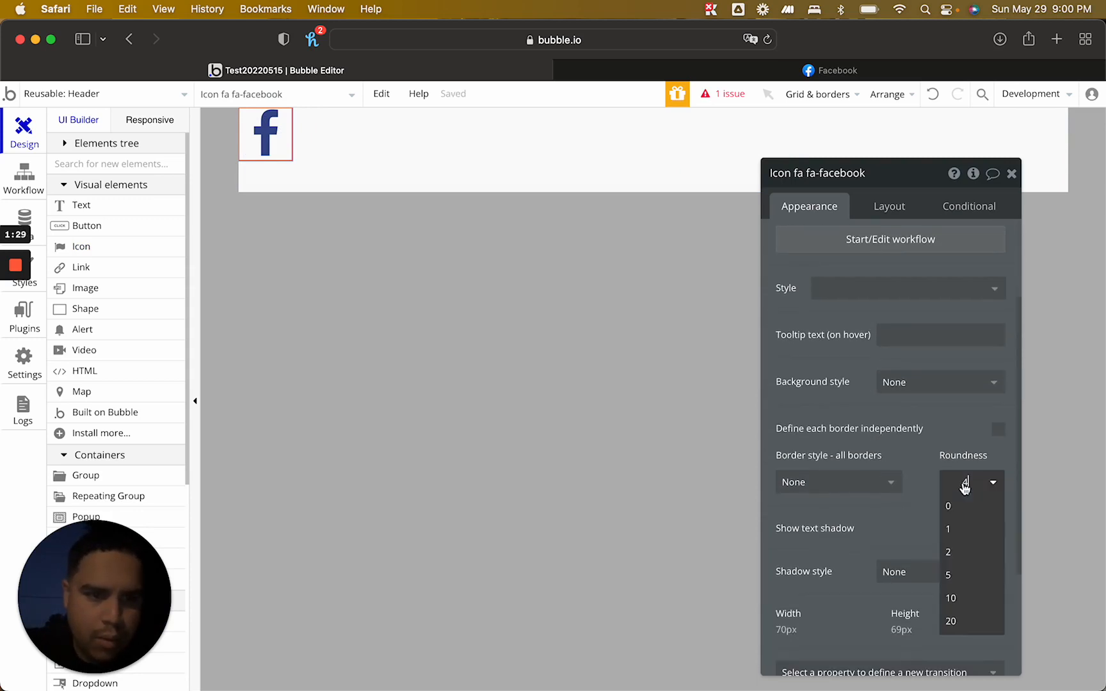
pyautogui.write('100')
pyautogui.press('Return')
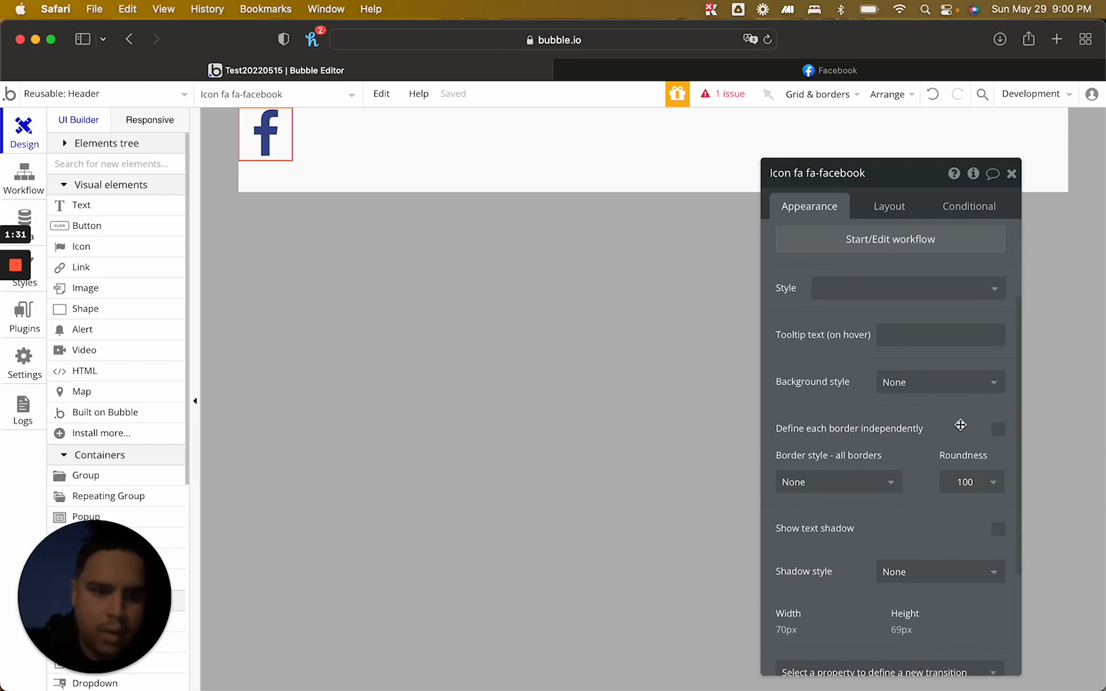
# Set the Facebook icon's color to #FFFFFF and its background style to Flat color
pyautogui.scroll(-5, 963, 426)
pyautogui.scroll(10, 914, 327)
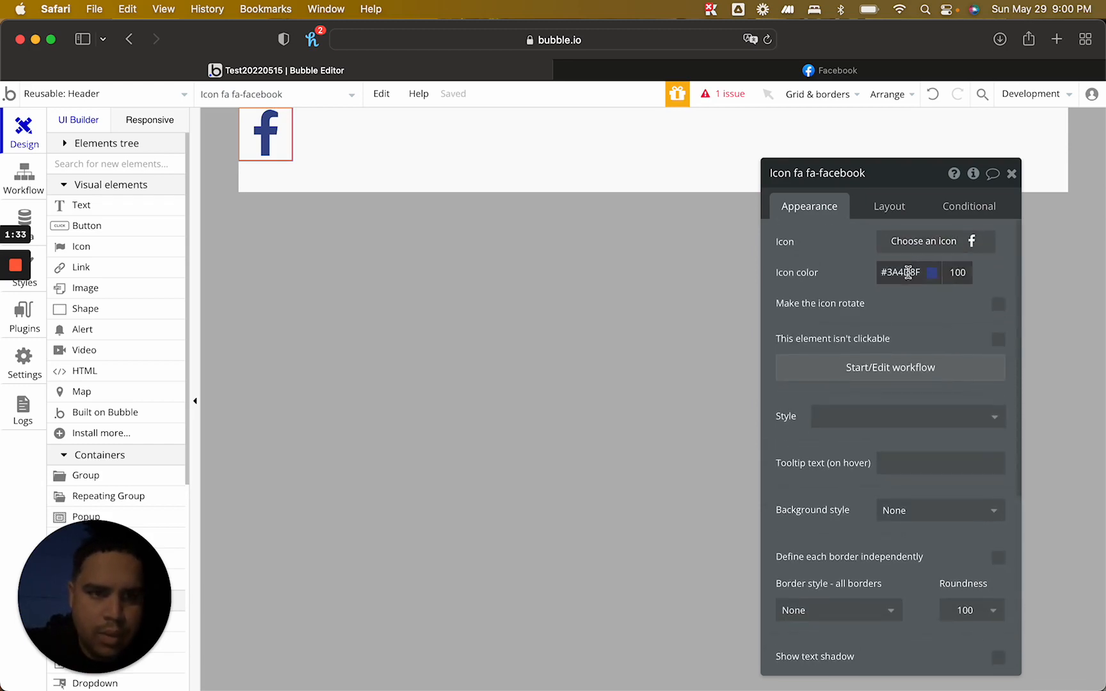
pyautogui.doubleClick(903, 273)
pyautogui.write('FFFFFF')
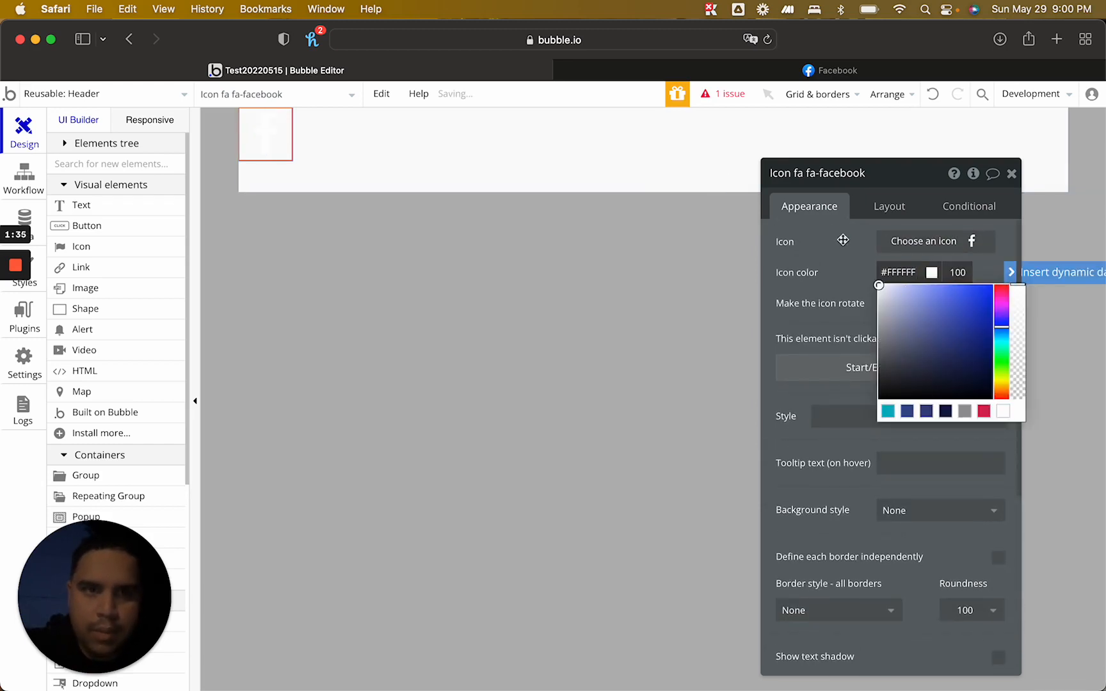
pyautogui.click(841, 267)
pyautogui.scroll(-5, 841, 267)
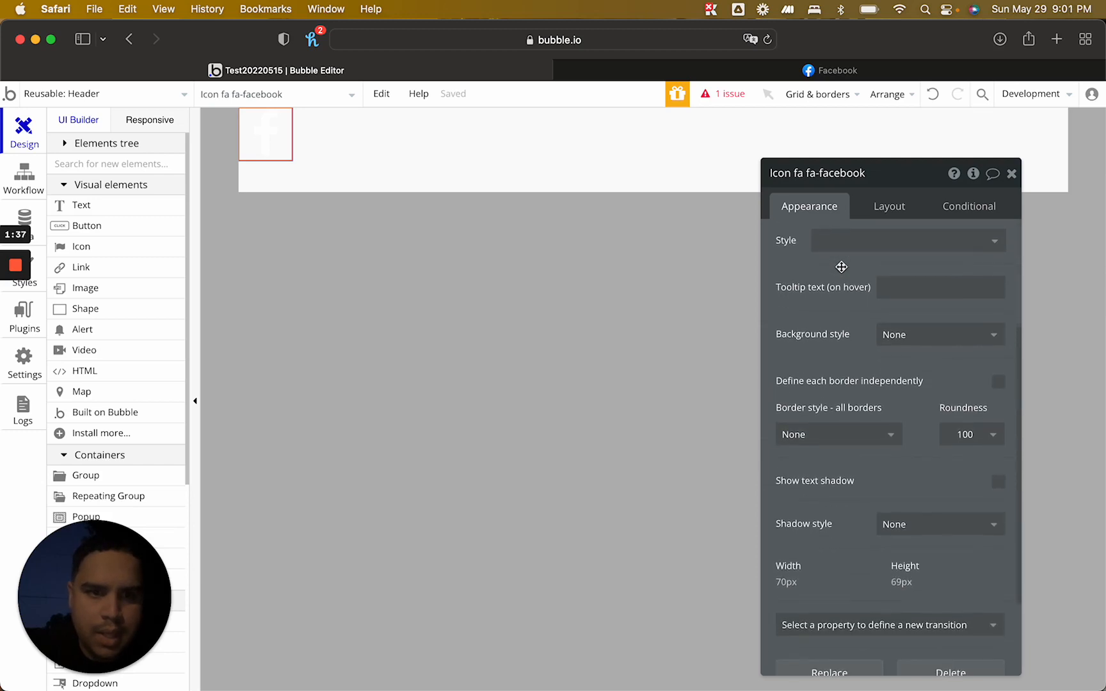
pyautogui.click(930, 343)
pyautogui.click(906, 379)
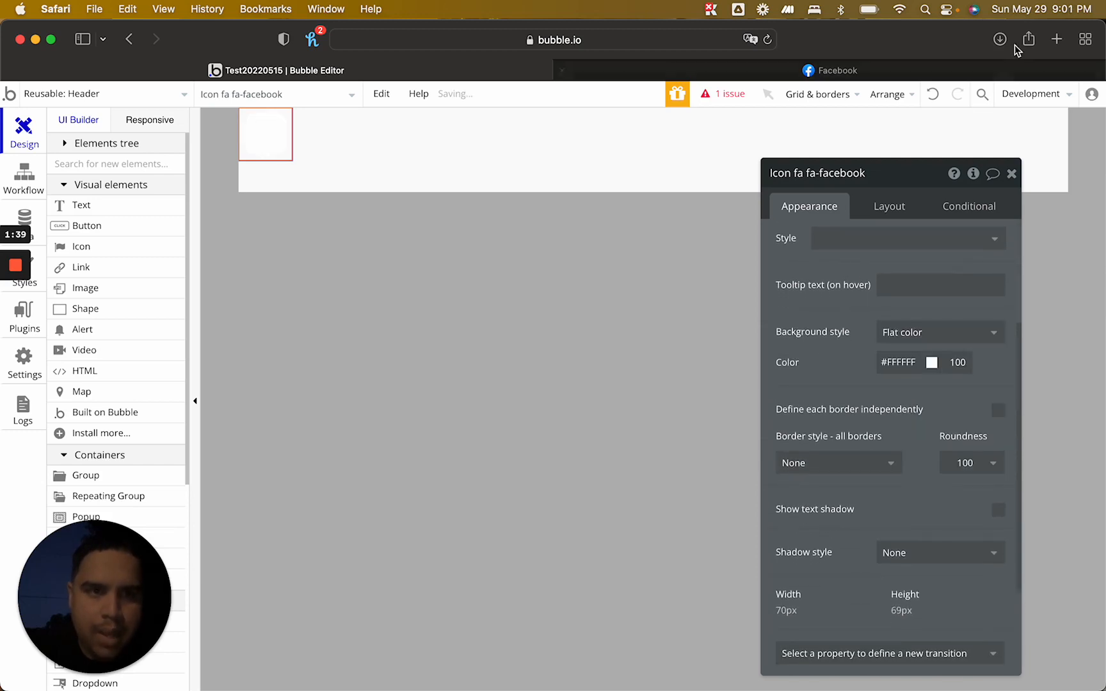
# Search the web for "facebook color" in a new tab and open the U.S. Brand Colors page for Facebook's blue hex code
pyautogui.click(1056, 39)
pyautogui.write('f')
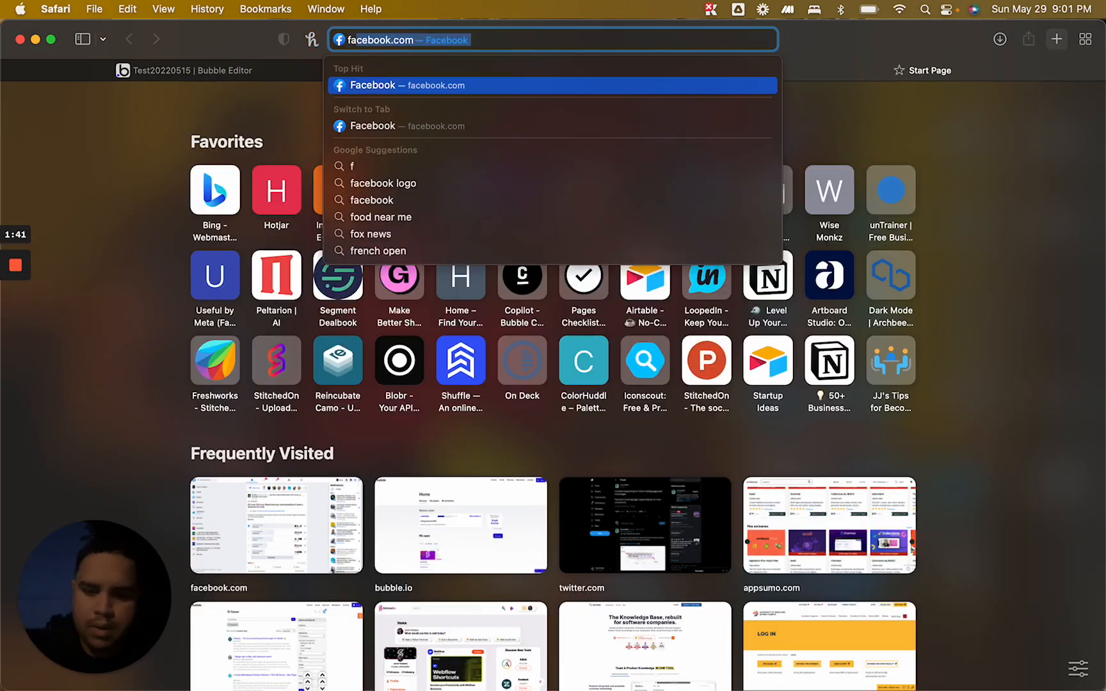
pyautogui.write('acebook color')
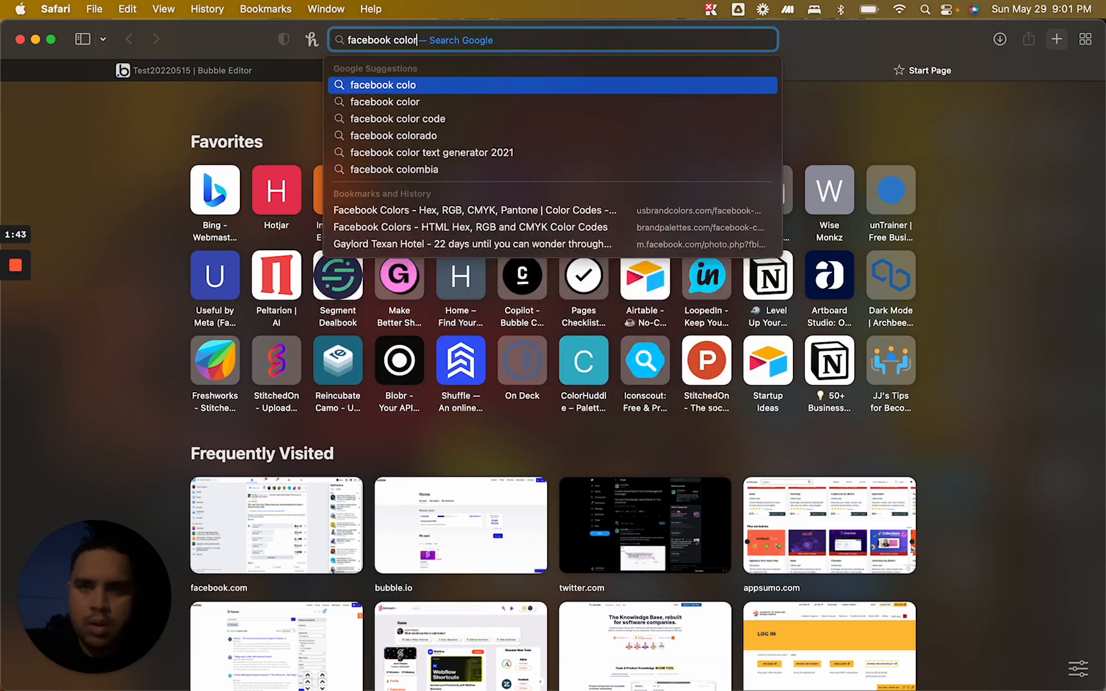
pyautogui.press('Return')
pyautogui.click(325, 249)
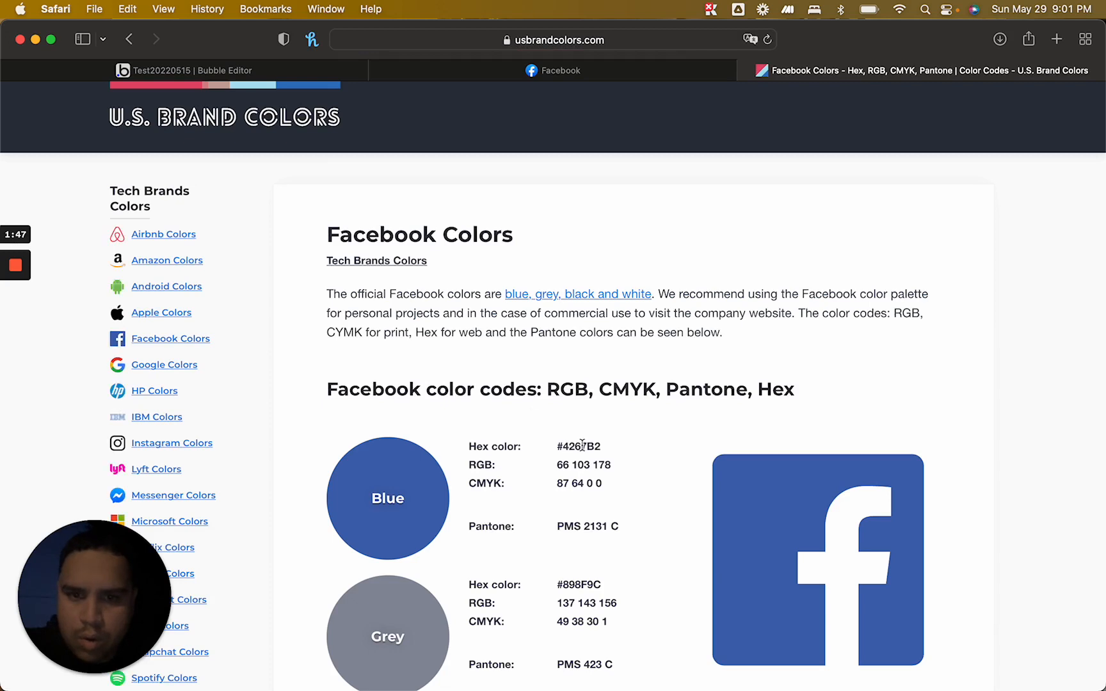
# Return to the Bubble editor and set the Facebook icon's background color to #4267B2
pyautogui.click(267, 70)
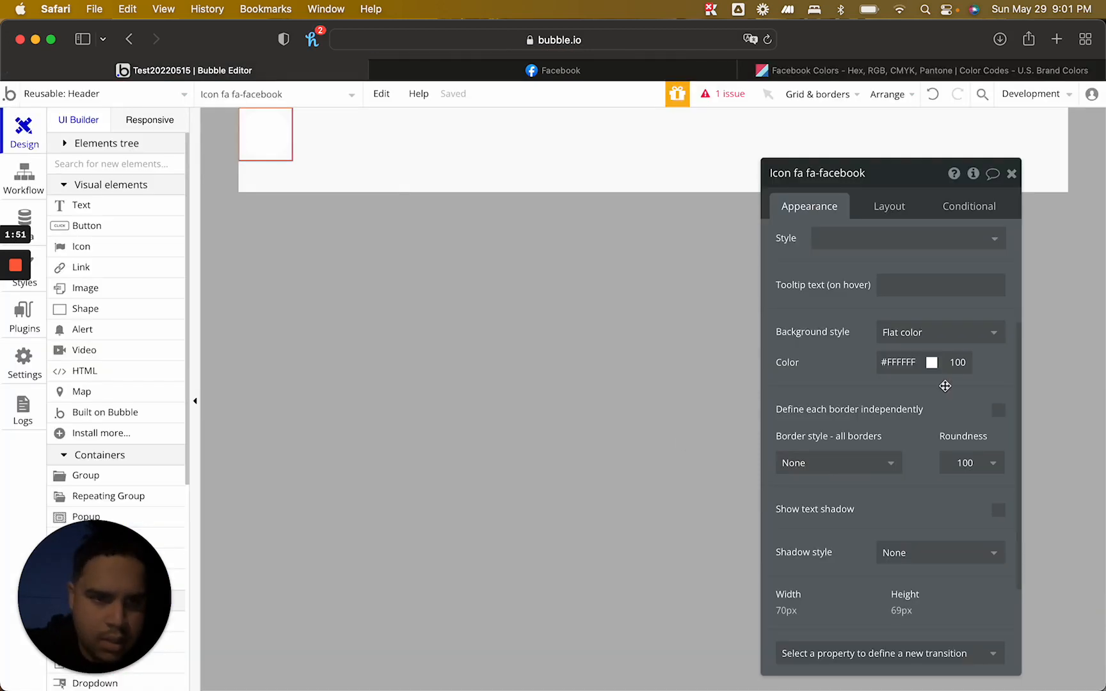
pyautogui.doubleClick(897, 362)
pyautogui.press('super+v')
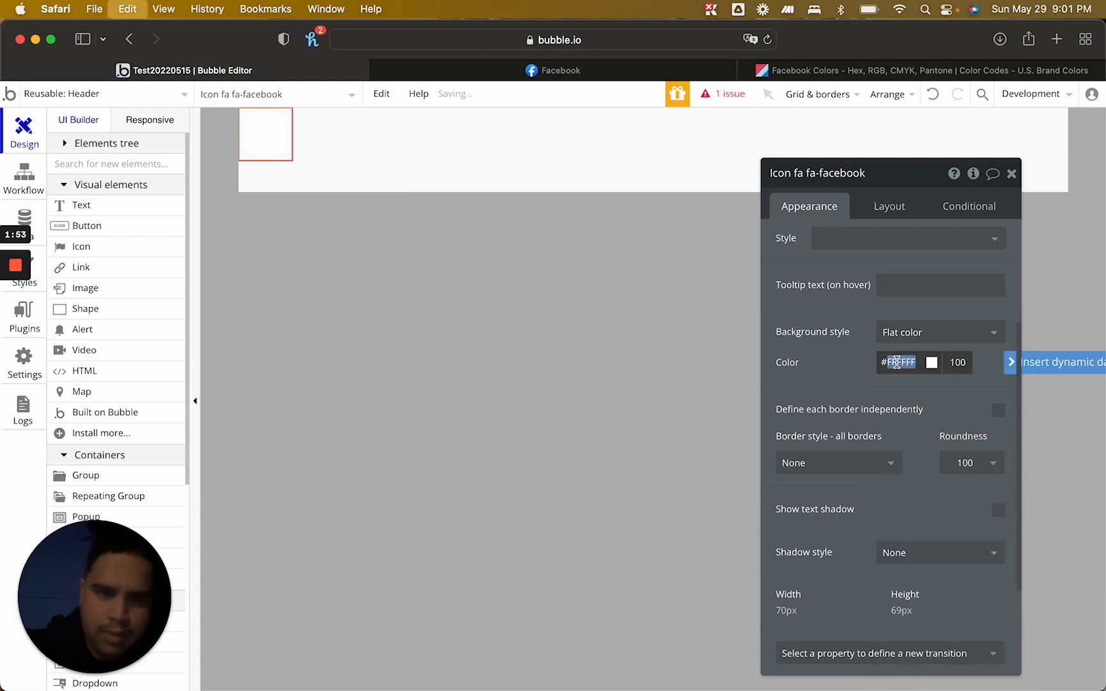
pyautogui.click(861, 358)
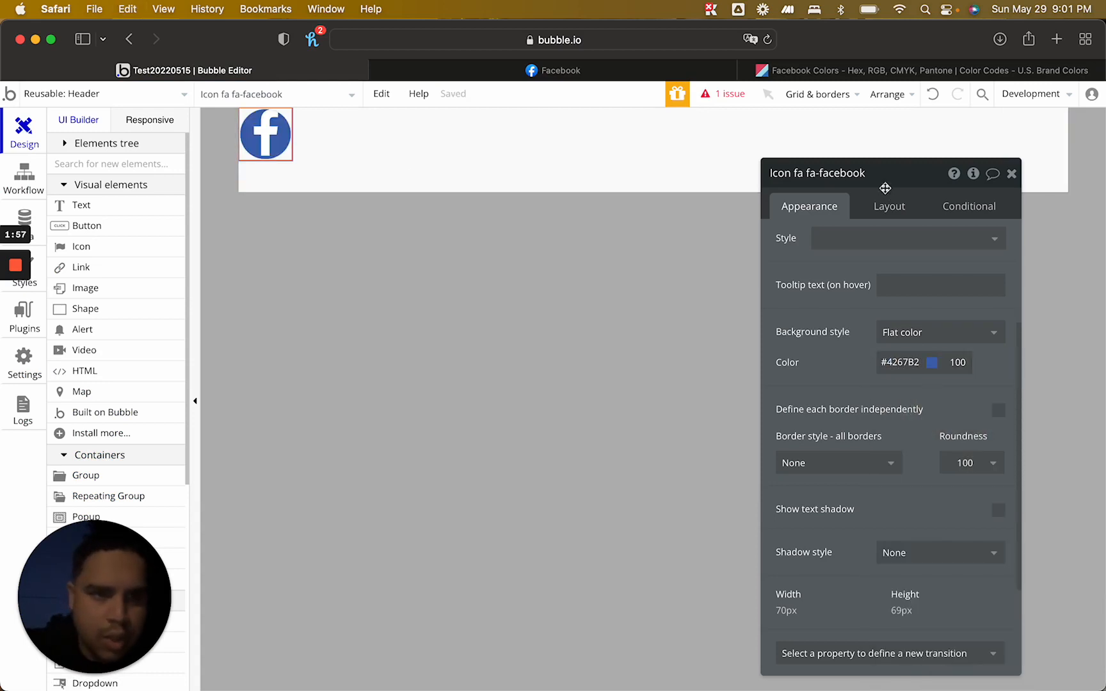
# Center the Facebook icon vertically in its row and set its padding to 10 px on all four sides
pyautogui.click(887, 207)
pyautogui.click(972, 327)
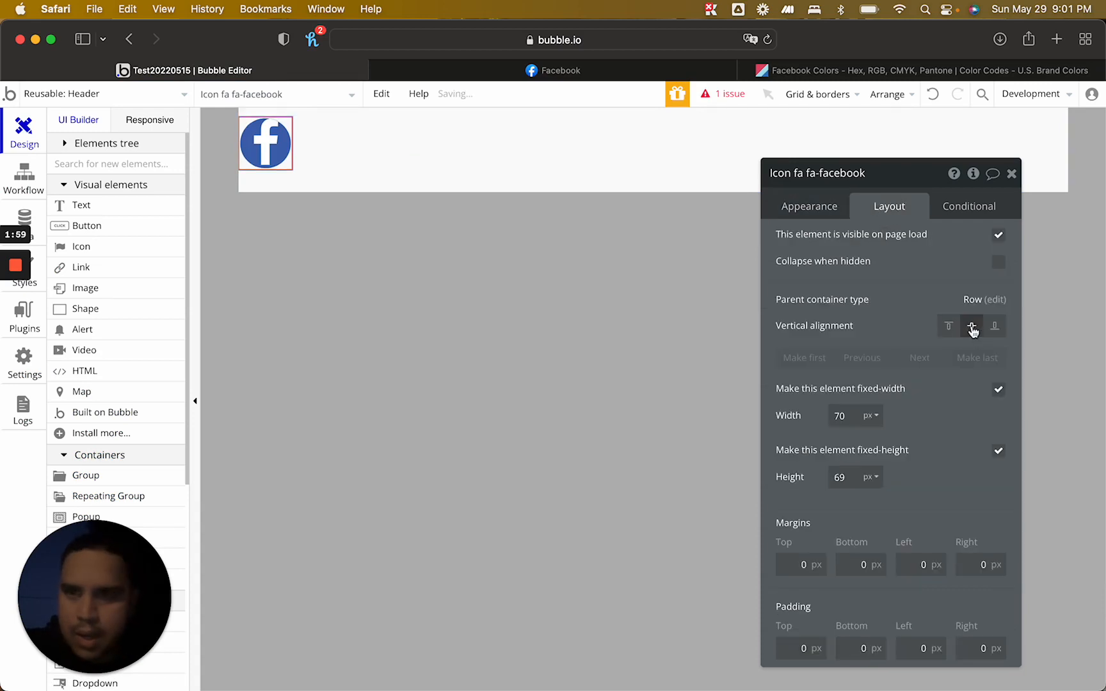
pyautogui.click(810, 210)
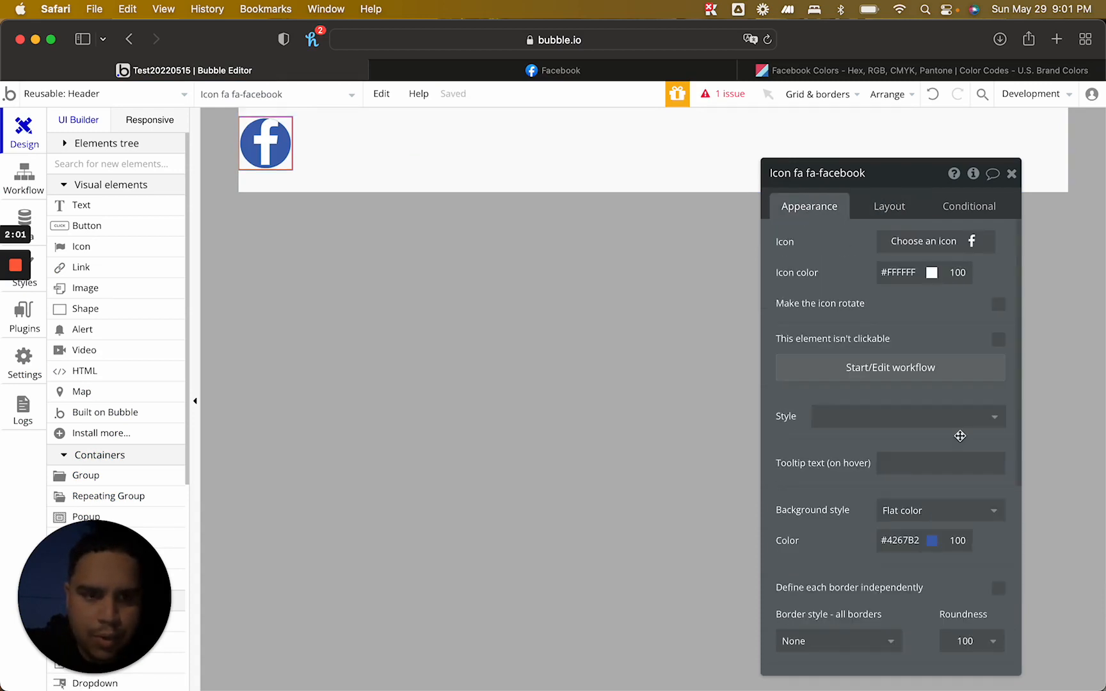
pyautogui.scroll(-5, 839, 519)
pyautogui.click(890, 206)
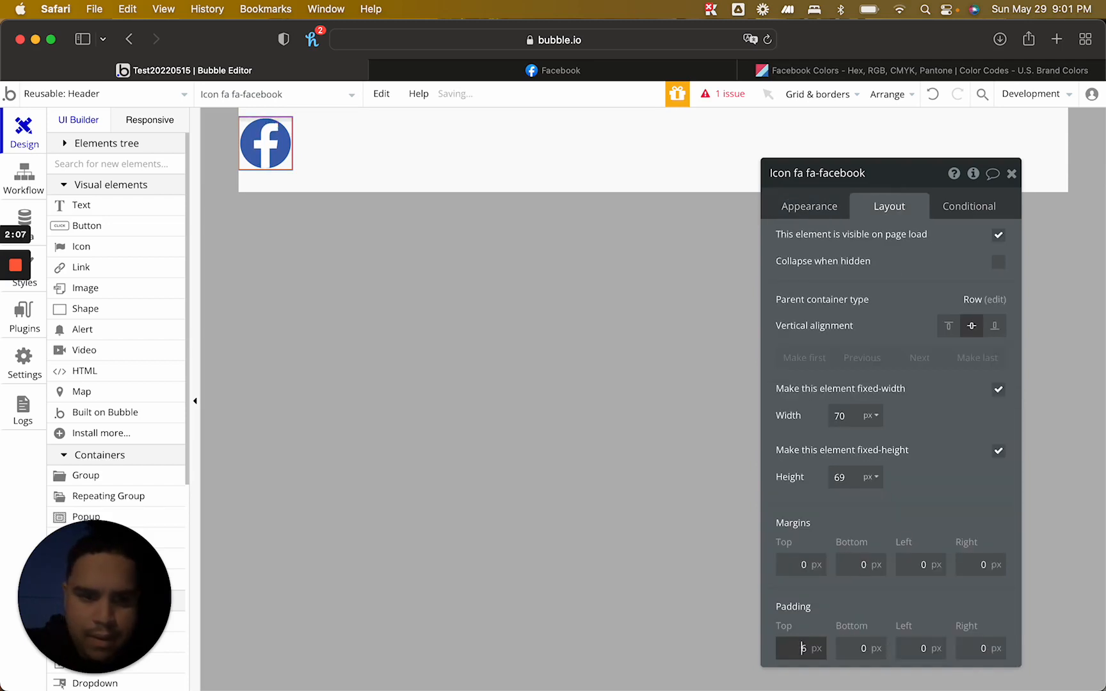
pyautogui.click(861, 648)
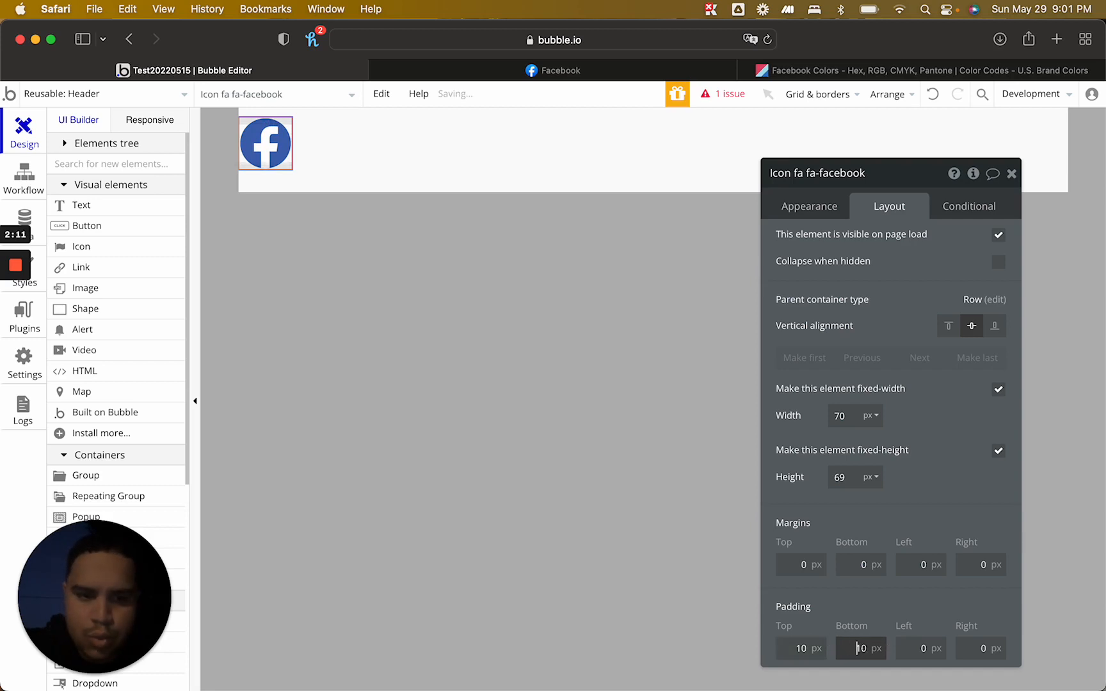
pyautogui.click(922, 648)
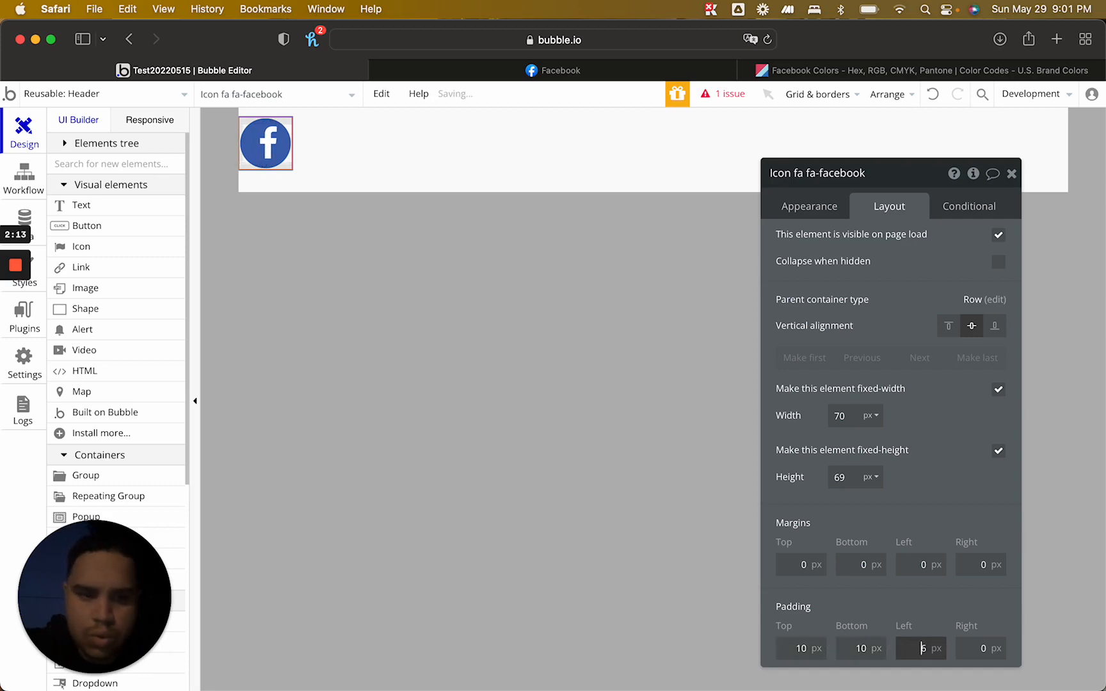
pyautogui.click(982, 648)
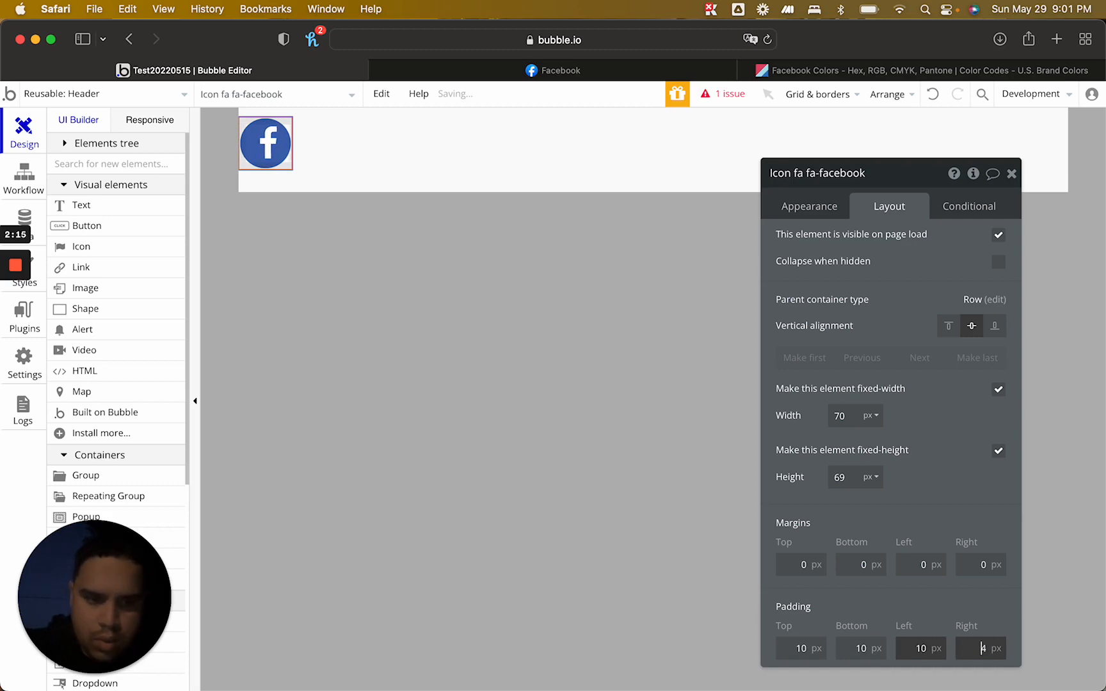
pyautogui.click(948, 465)
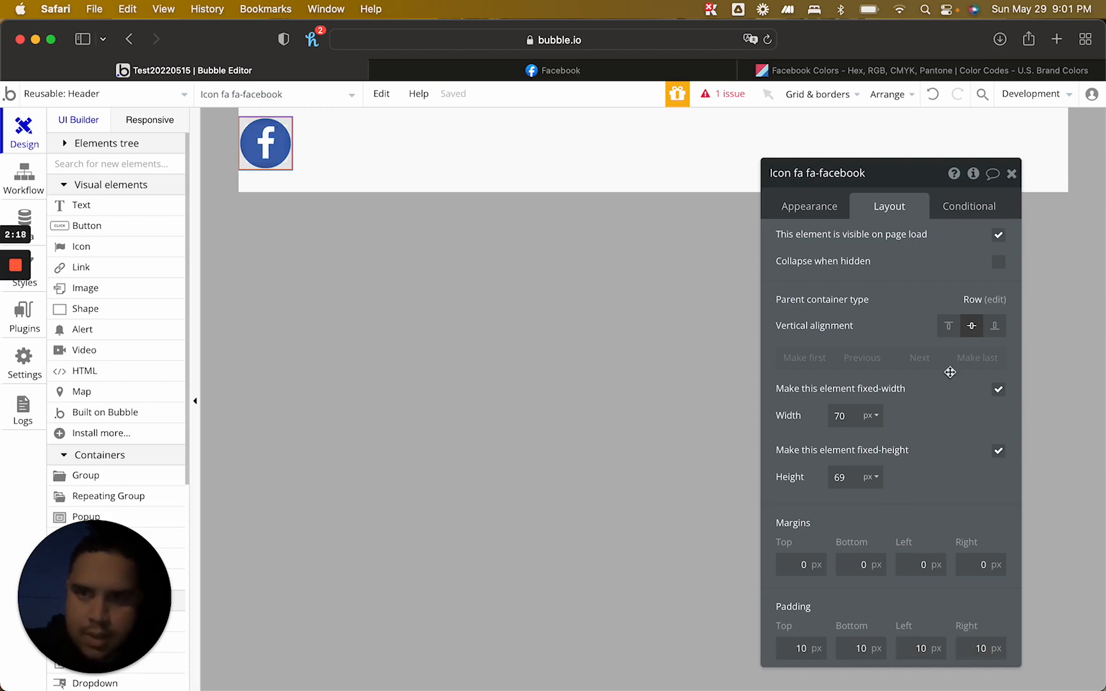
pyautogui.click(1011, 174)
pyautogui.click(727, 351)
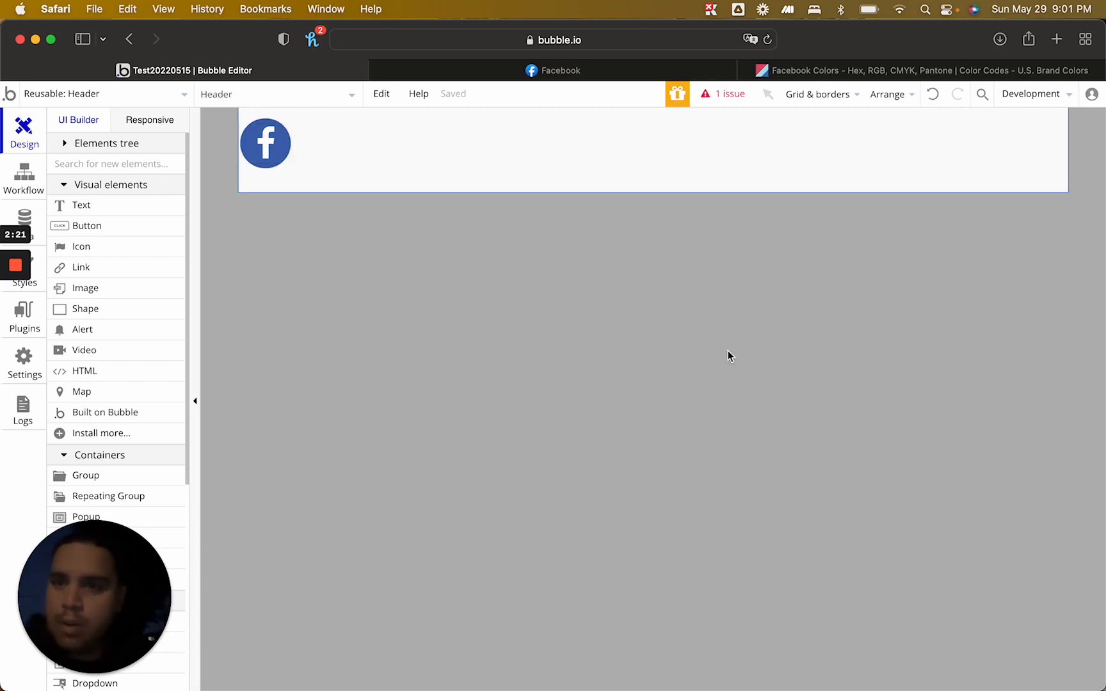
# Compare the icon with the logo on the Facebook page, and set its width and height to 60 px
pyautogui.click(496, 71)
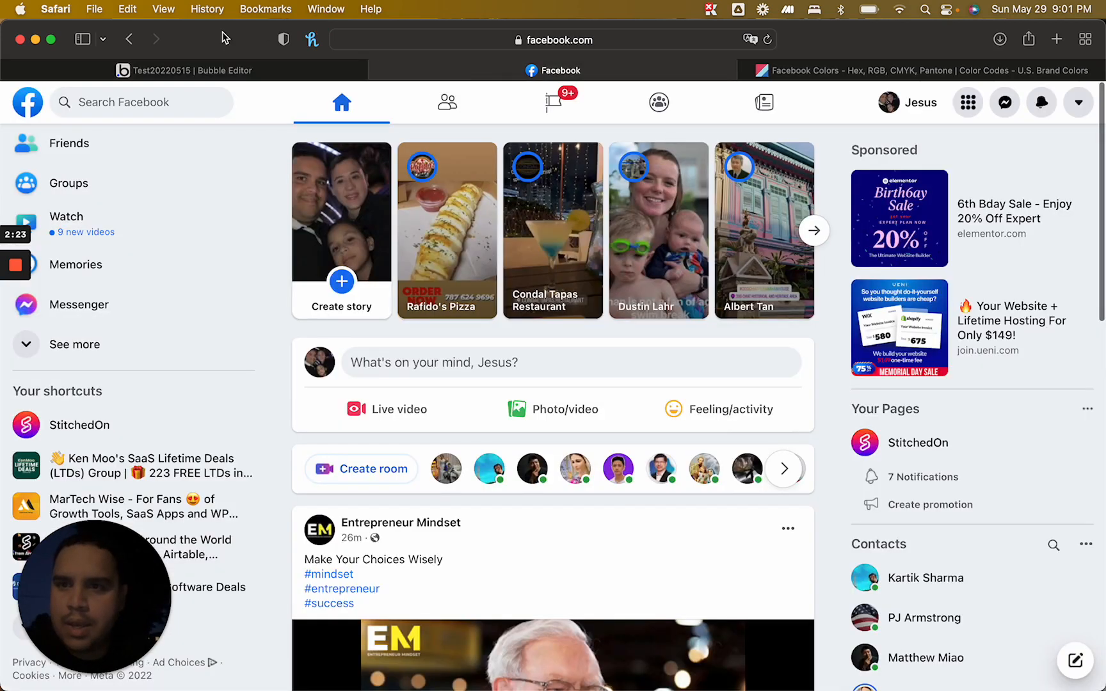
pyautogui.click(182, 67)
pyautogui.doubleClick(265, 143)
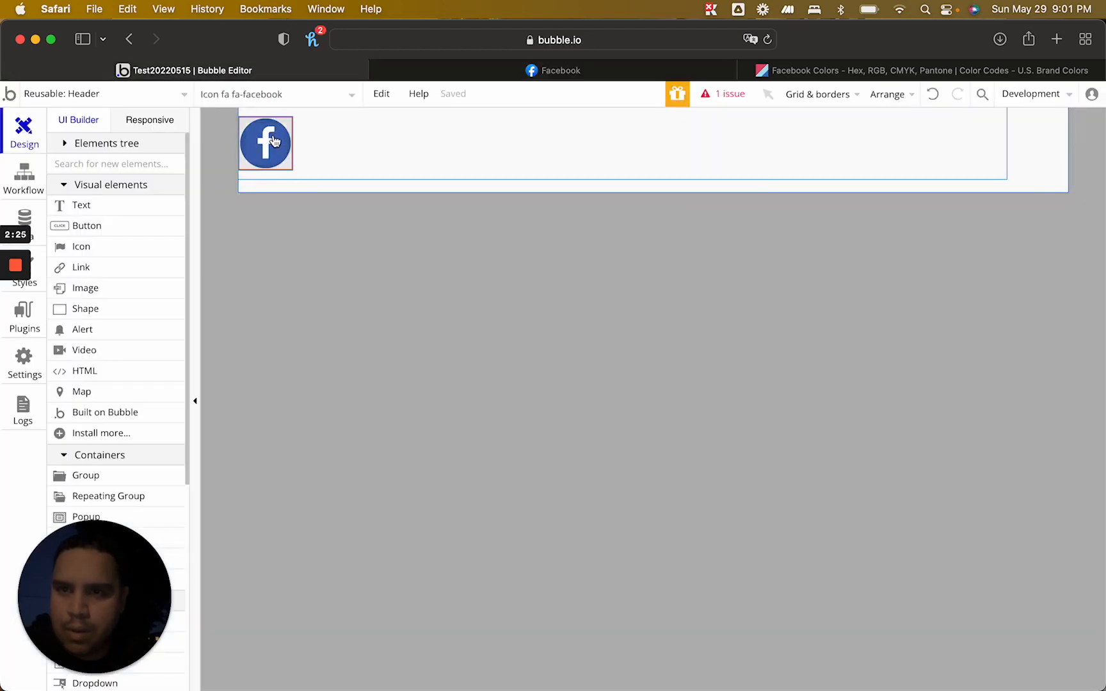
pyautogui.click(897, 206)
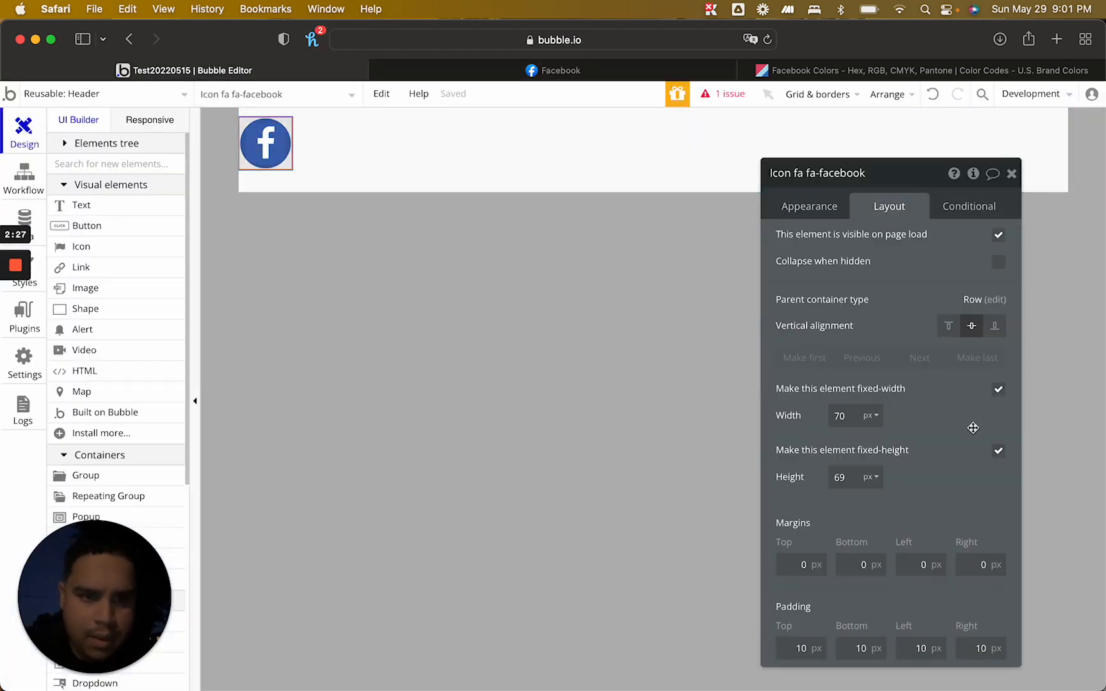
pyautogui.doubleClick(861, 418)
pyautogui.write('69')
pyautogui.press('BackSpace')
pyautogui.write('4')
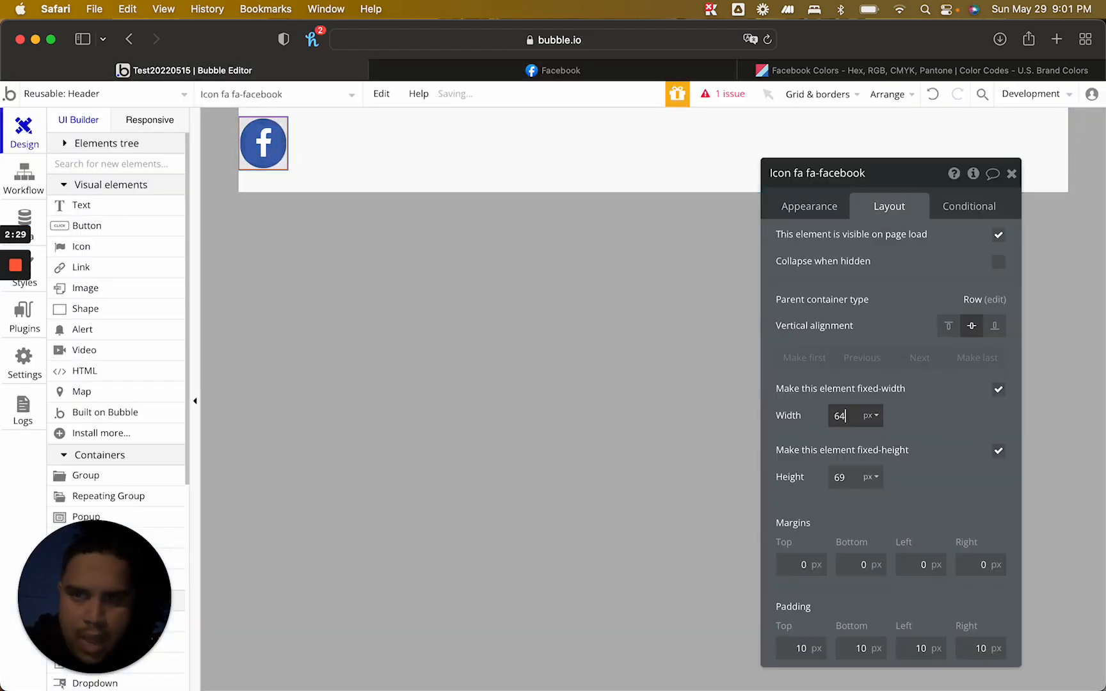
pyautogui.press('Down')
pyautogui.press('Down')
pyautogui.click(849, 480)
pyautogui.press('Down')
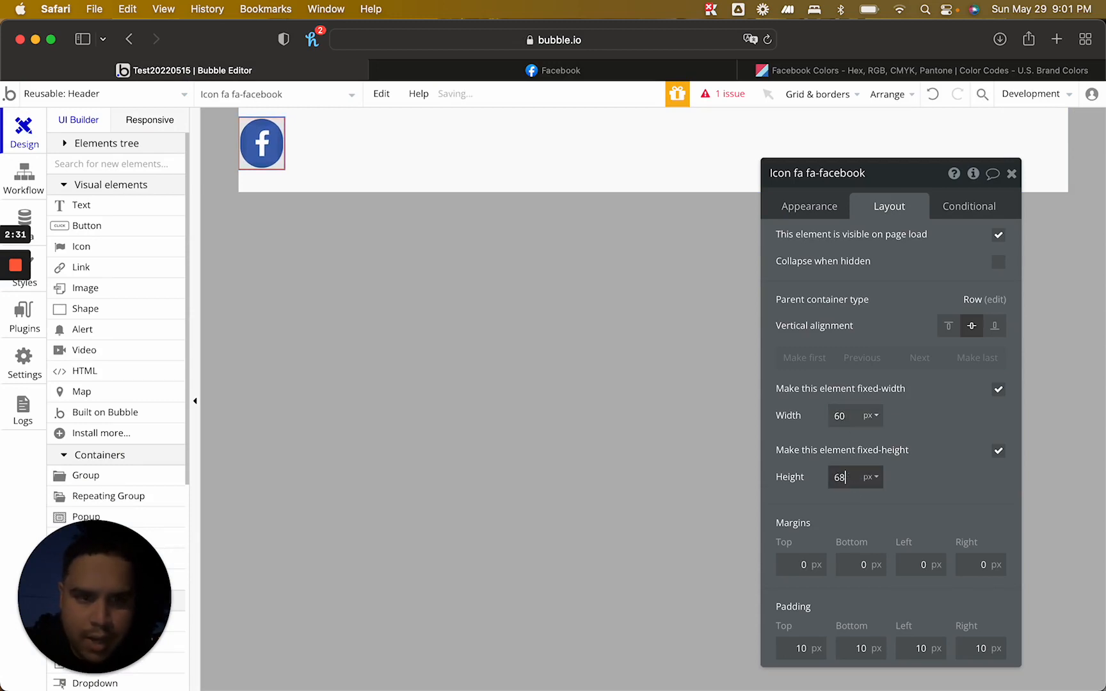
pyautogui.press('Down')
pyautogui.press('Down')
pyautogui.press('Down')
pyautogui.press('Down')
pyautogui.press('Down')
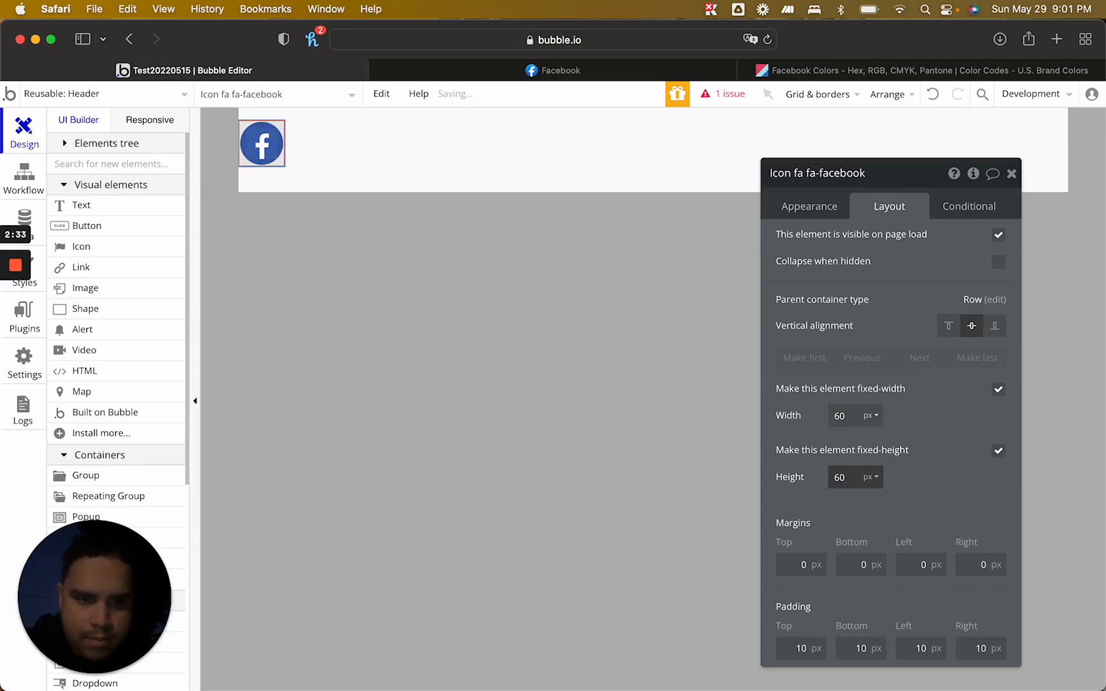
# Set the Facebook icon's left margin to 10 px
pyautogui.click(920, 565)
pyautogui.press('Up')
pyautogui.press('Up')
pyautogui.press('Up')
pyautogui.press('Up')
pyautogui.press('Up')
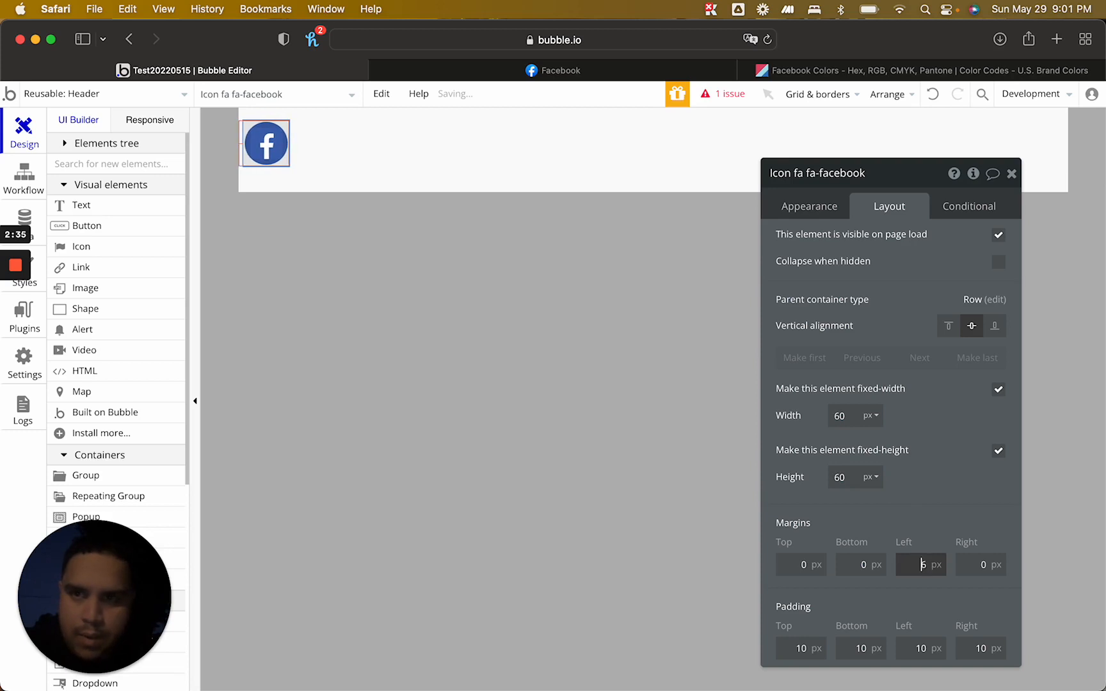
pyautogui.press('Up')
pyautogui.press('Up')
pyautogui.press('Up')
pyautogui.press('Up')
pyautogui.press('Up')
# Set the Facebook icon's width and height to 50 px and close its properties
pyautogui.click(846, 416)
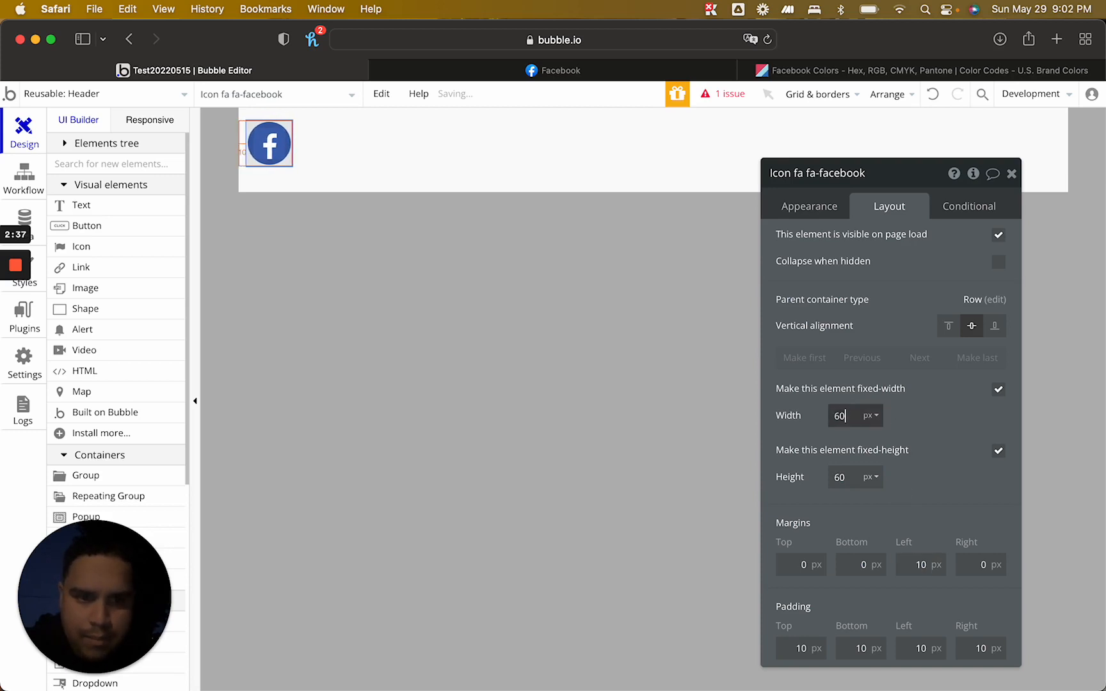
pyautogui.press('Down')
pyautogui.press('Down')
pyautogui.press('Down')
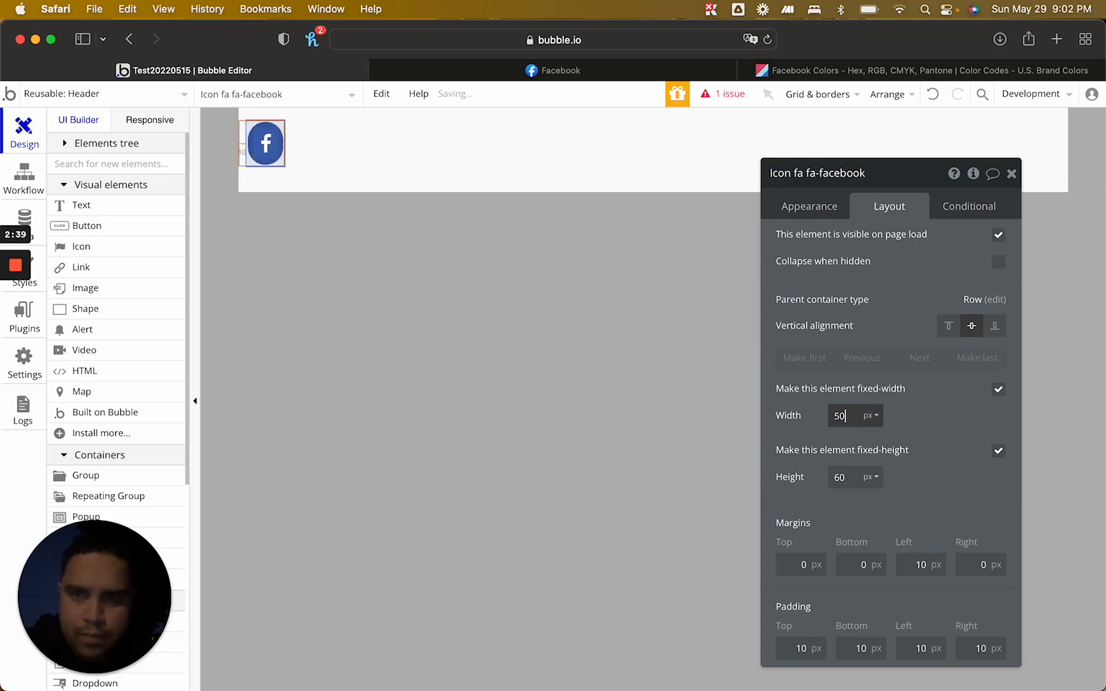
pyautogui.click(851, 480)
pyautogui.press('Down')
pyautogui.press('Down')
pyautogui.press('Down')
pyautogui.press('Down')
pyautogui.press('Down')
pyautogui.press('Down')
pyautogui.press('Down')
pyautogui.press('Down')
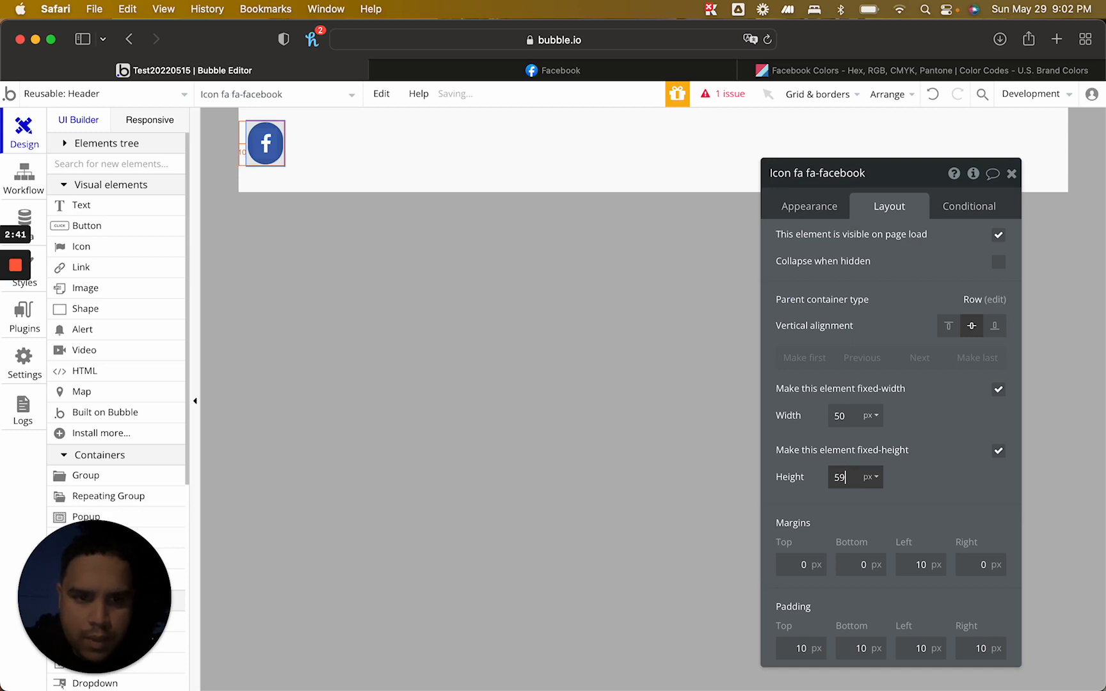
pyautogui.press('Down')
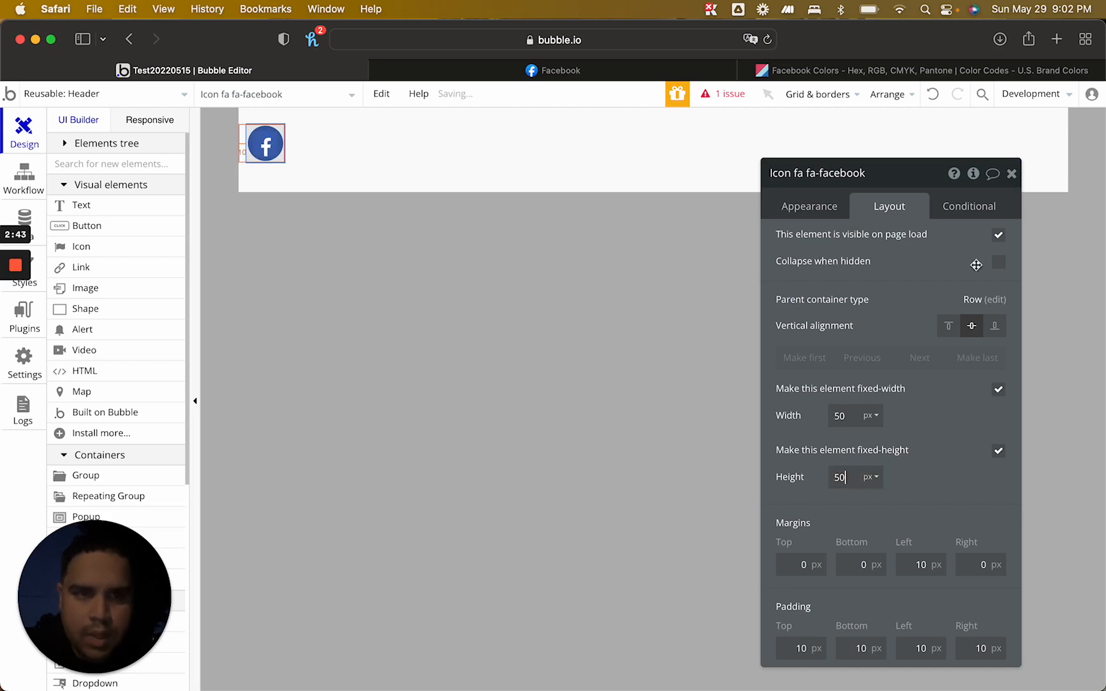
pyautogui.click(1013, 172)
pyautogui.click(490, 323)
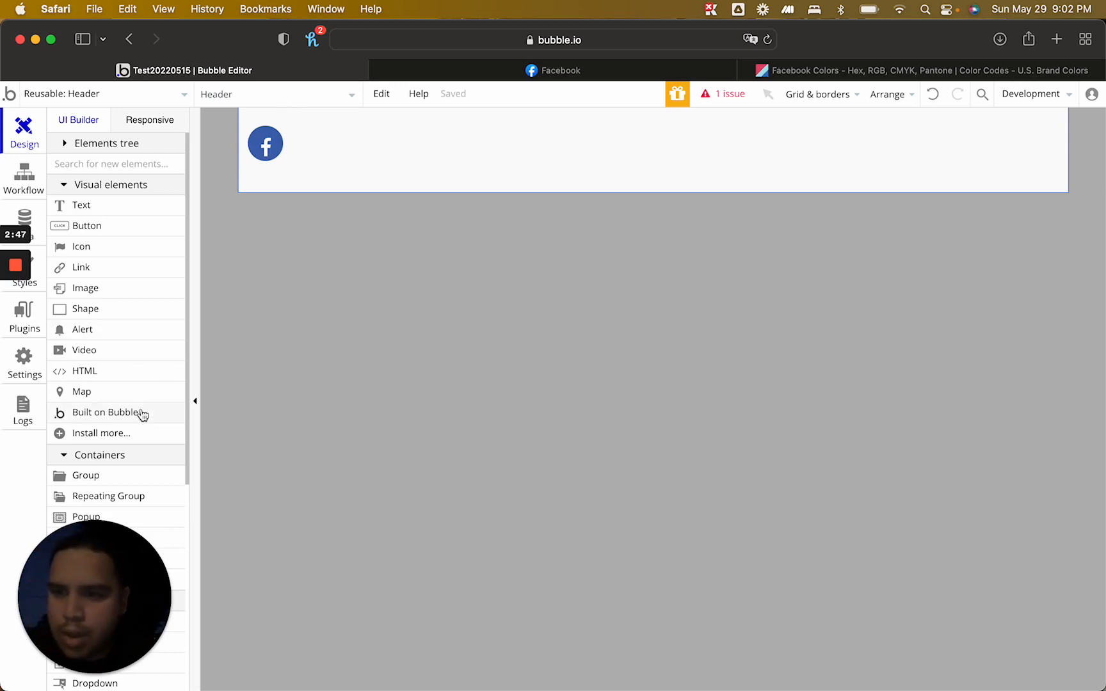
# Draw a group about 189 by 28 px beside the Facebook icon, center it vertically and give it a Row container layout
pyautogui.scroll(-3, 142, 415)
pyautogui.click(130, 369)
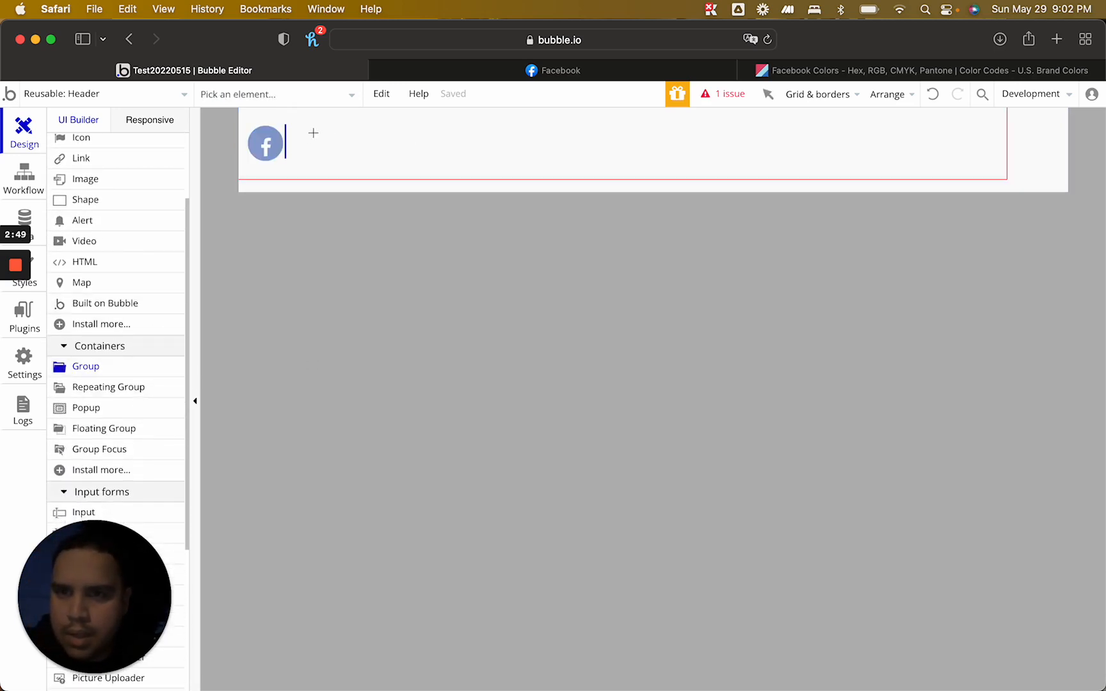
pyautogui.moveTo(299, 132); pyautogui.dragTo(448, 161)
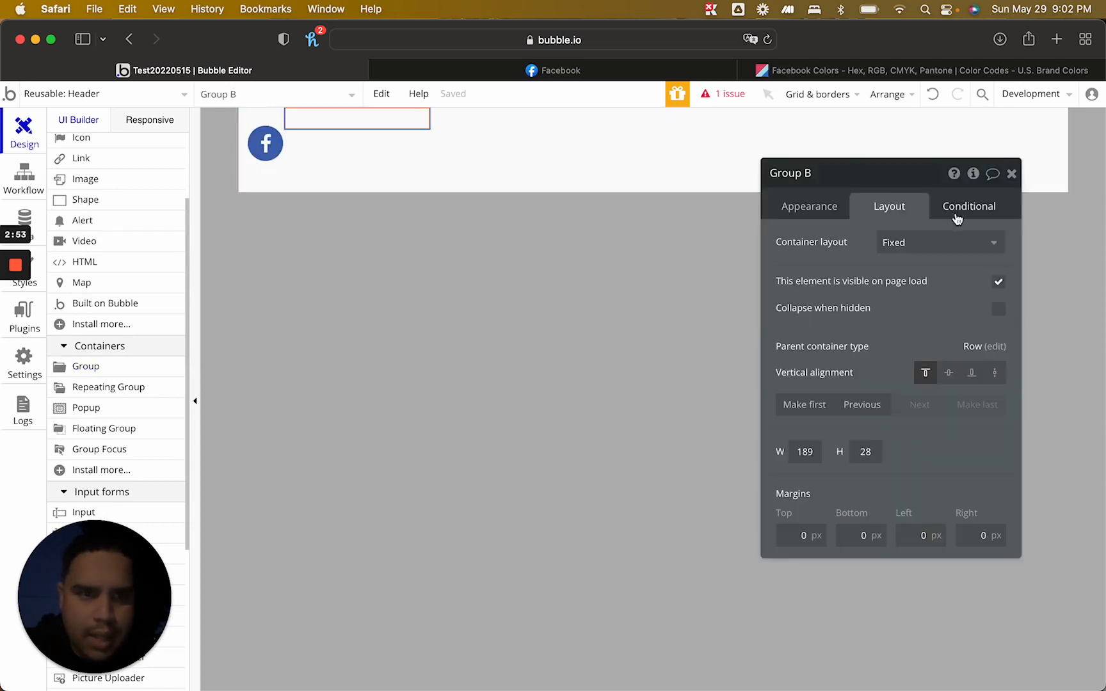
pyautogui.click(948, 373)
pyautogui.click(952, 246)
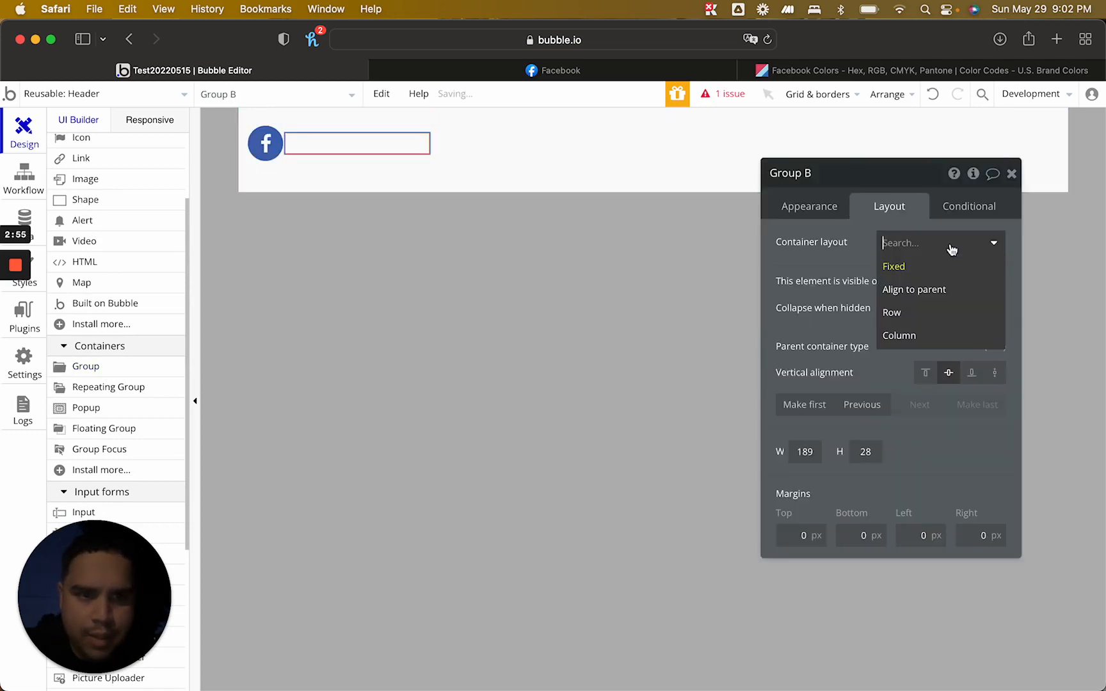
pyautogui.click(935, 316)
# Remove the Default Group style from the new group and set its border roundness to 20
pyautogui.click(824, 215)
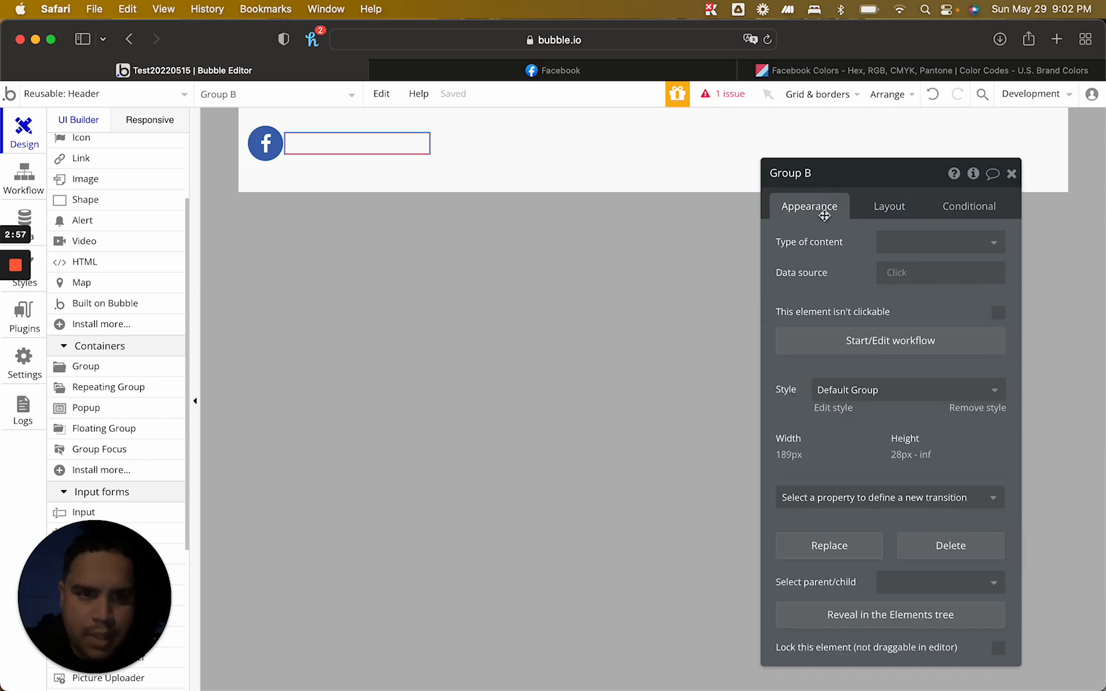
pyautogui.click(976, 410)
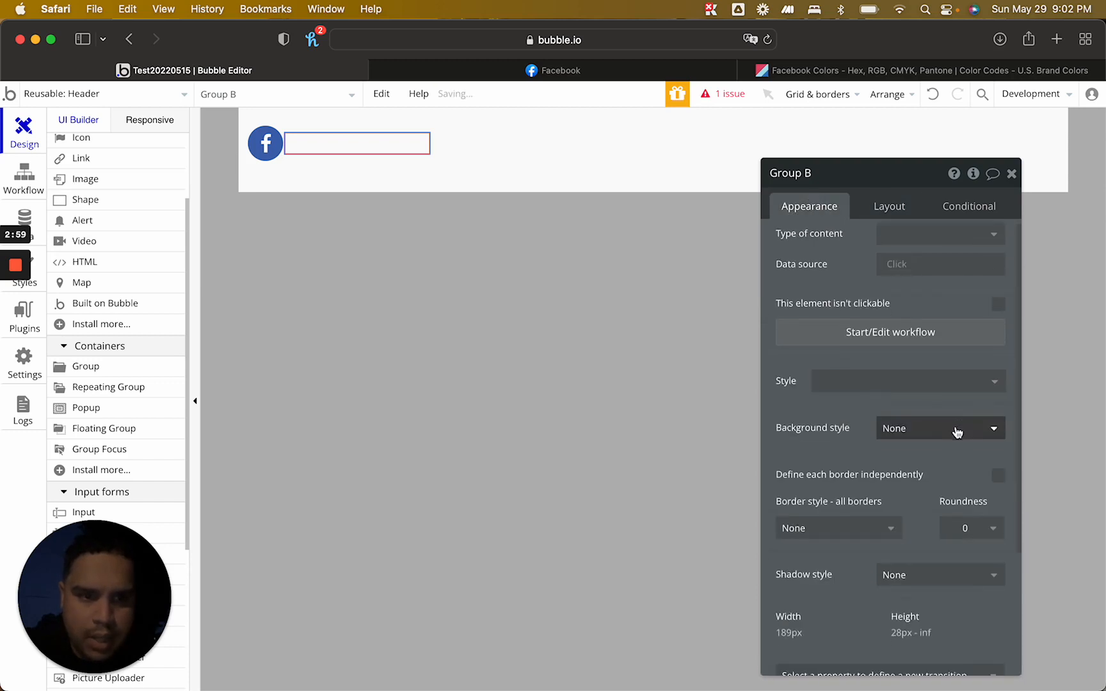
pyautogui.scroll(-3, 988, 424)
pyautogui.click(994, 389)
pyautogui.click(966, 528)
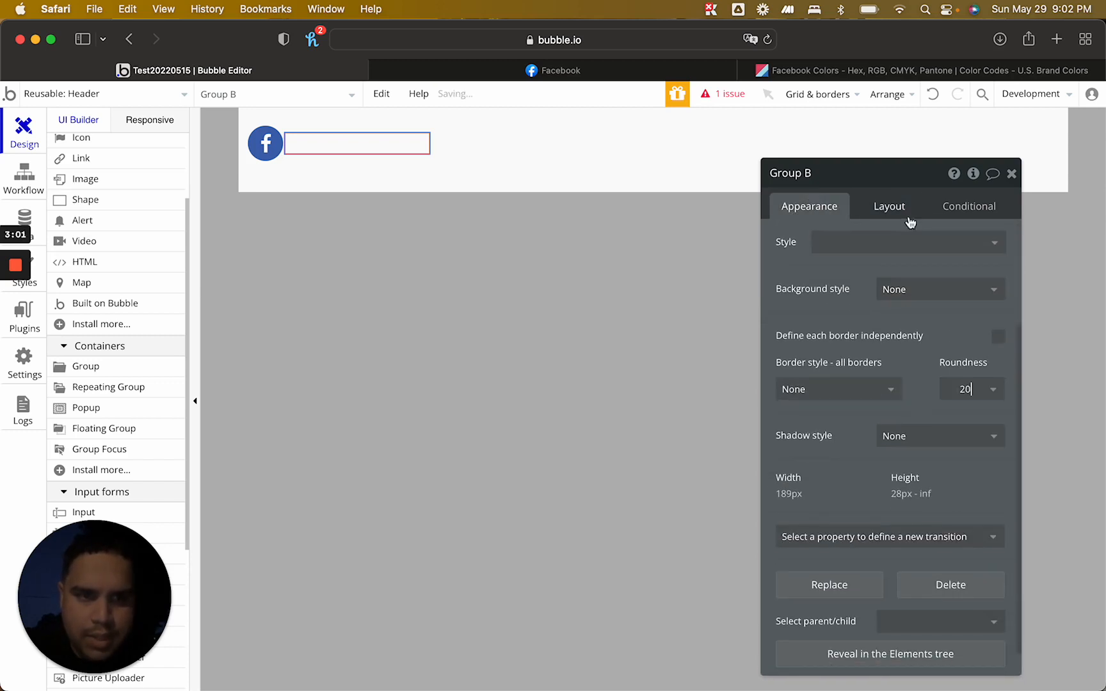
# Set the new group's left margin to 10 px
pyautogui.click(903, 204)
pyautogui.scroll(-1, 920, 570)
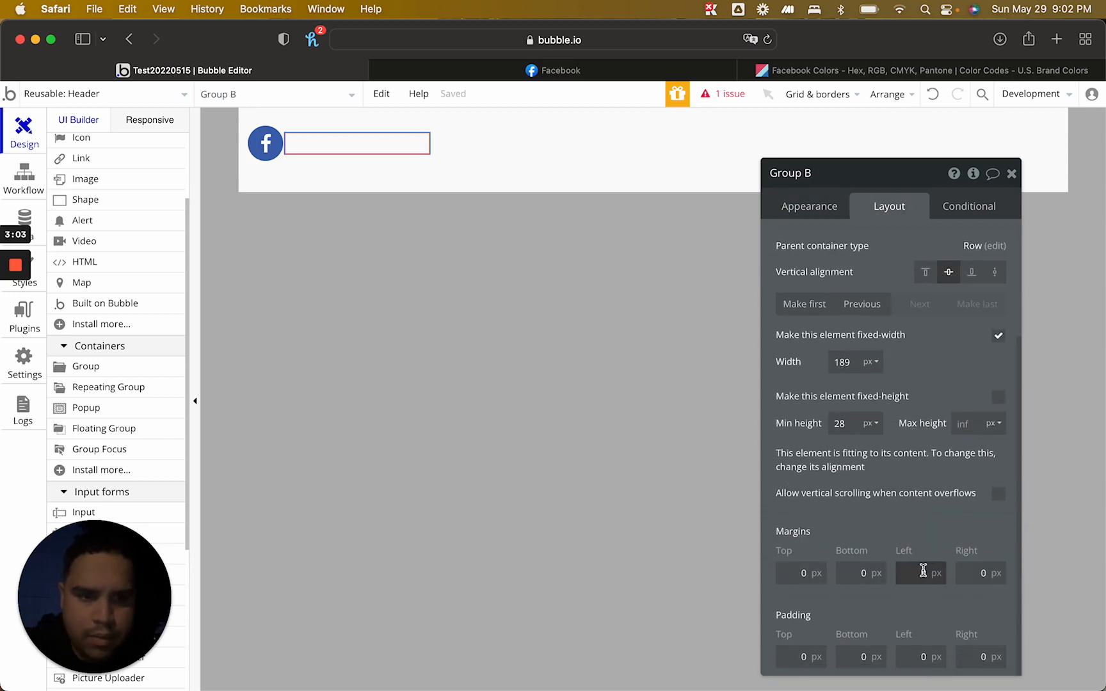
pyautogui.doubleClick(918, 572)
pyautogui.write('8')
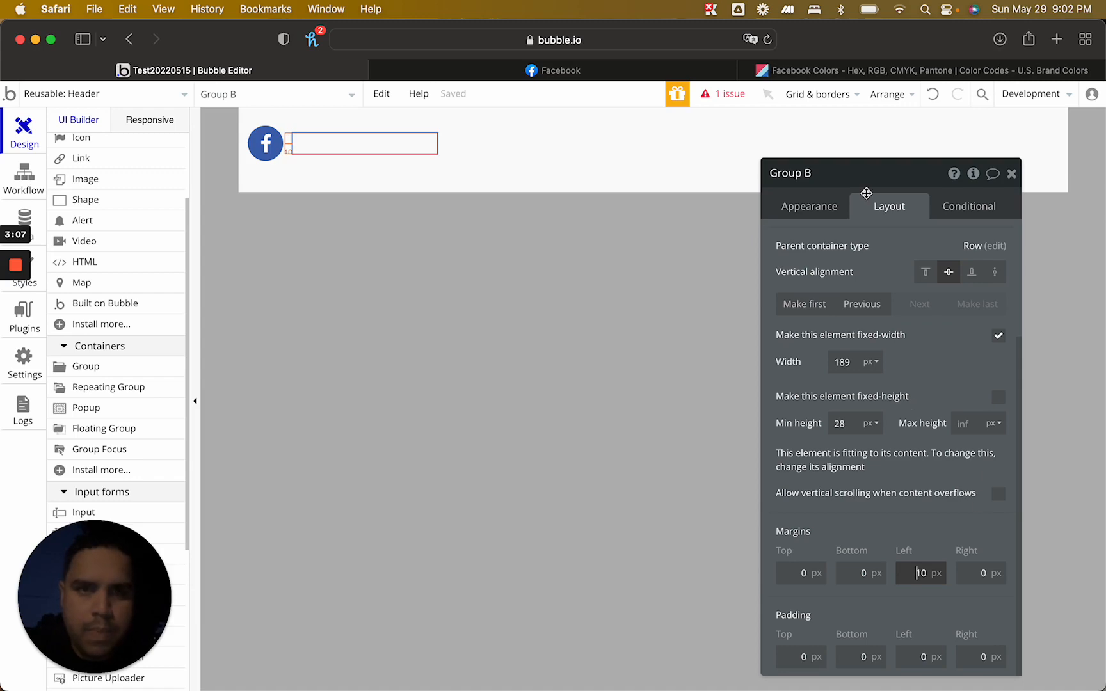
# Check the Facebook header for reference, then place an icon inside the search bar group and choose the plain magnifier (fa-search) symbol
pyautogui.click(613, 71)
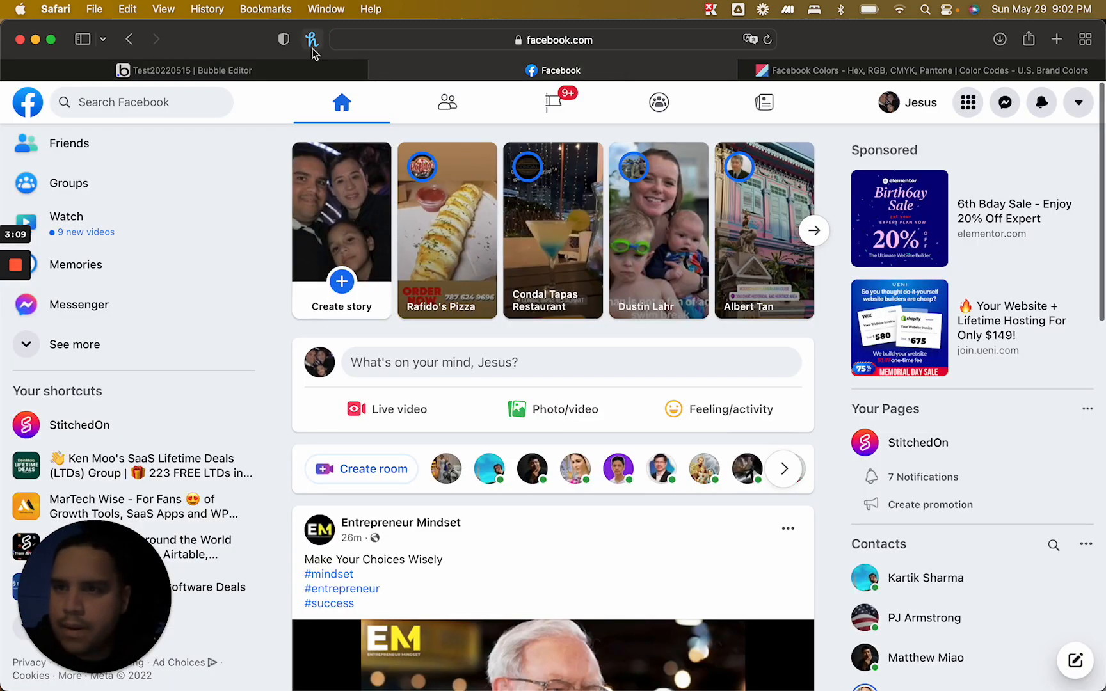
pyautogui.click(309, 68)
pyautogui.scroll(3, 122, 202)
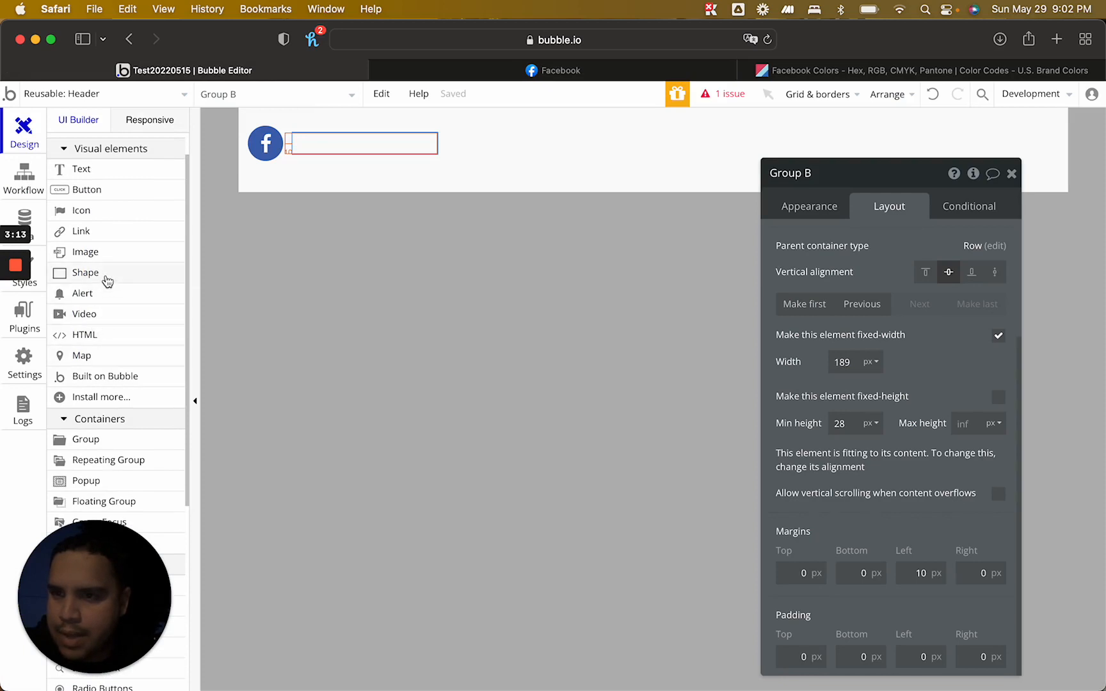
pyautogui.scroll(1, 107, 276)
pyautogui.click(109, 251)
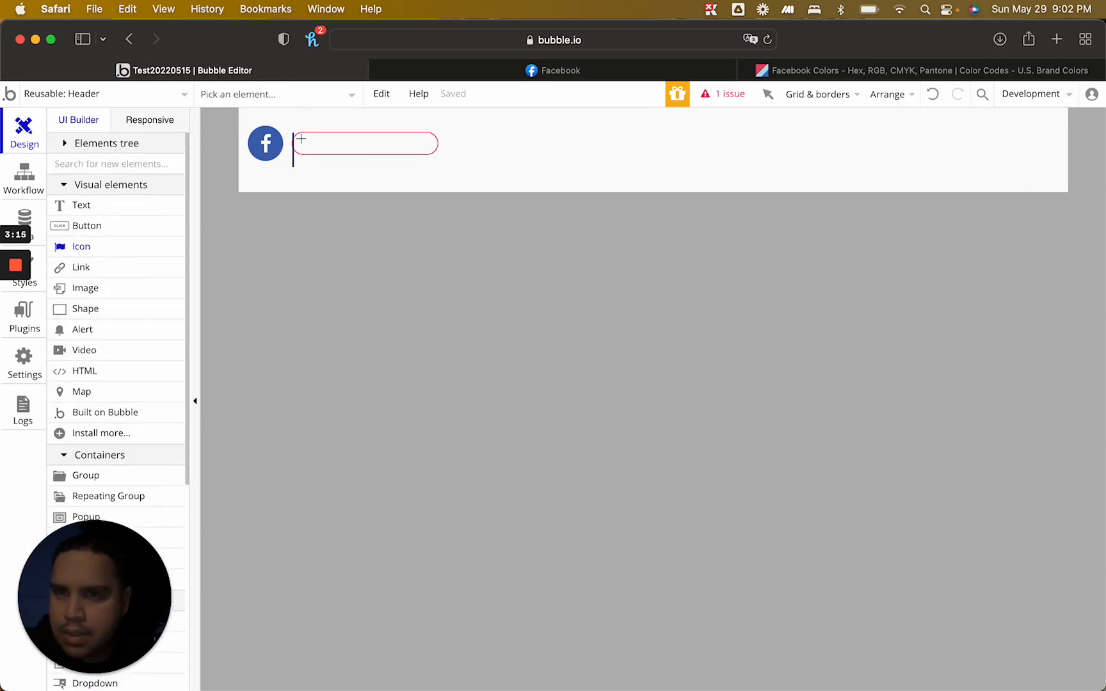
pyautogui.click(308, 145)
pyautogui.click(935, 242)
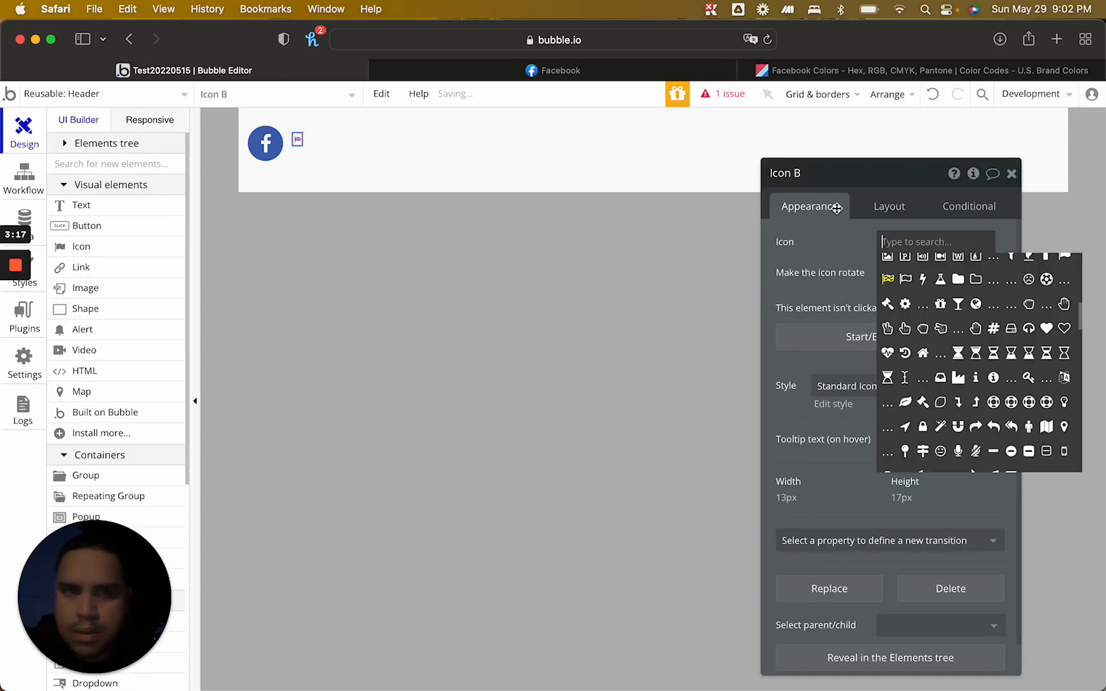
pyautogui.write('sear')
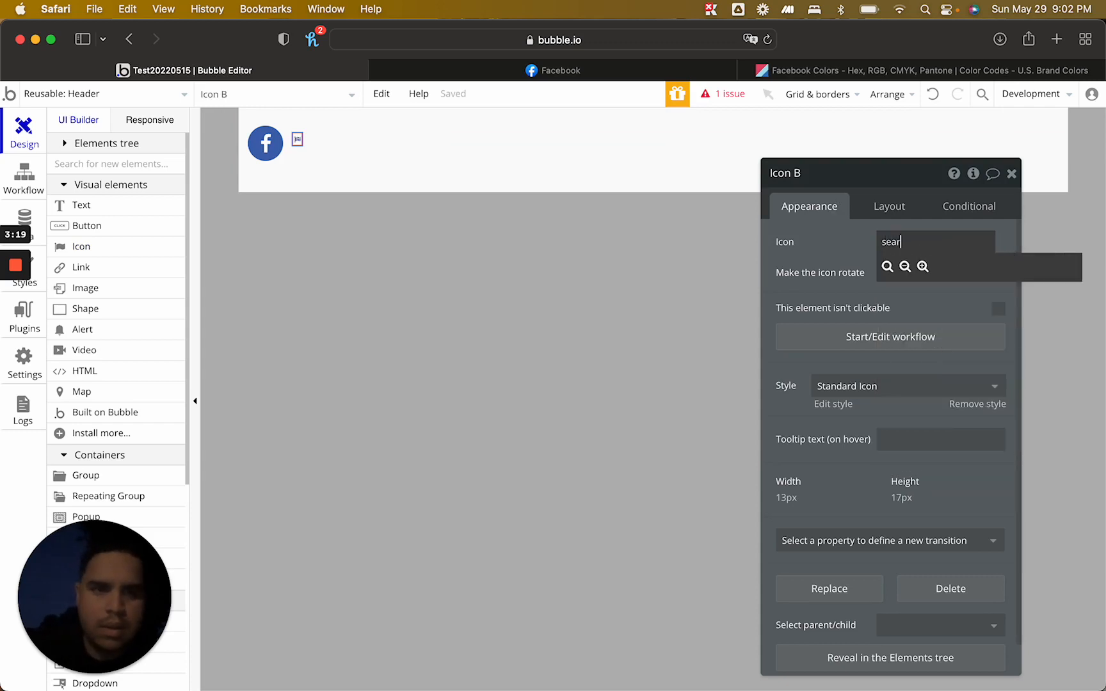
pyautogui.click(886, 267)
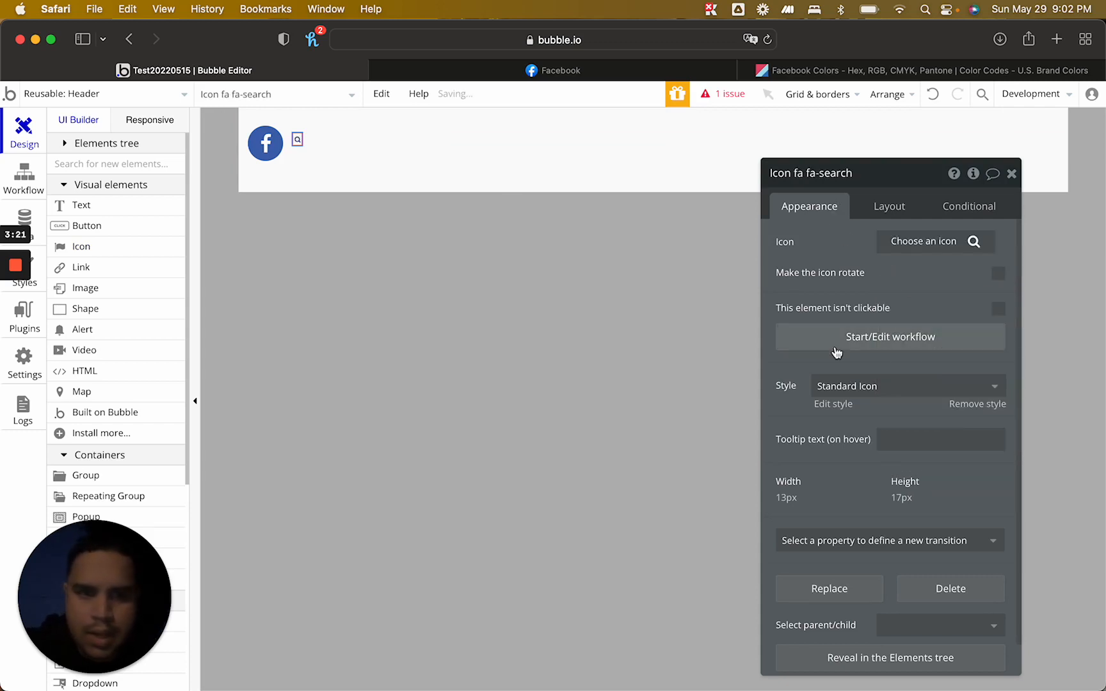
# Set the search icon's width and height to 18 px and its left margin to 5 px
pyautogui.click(898, 213)
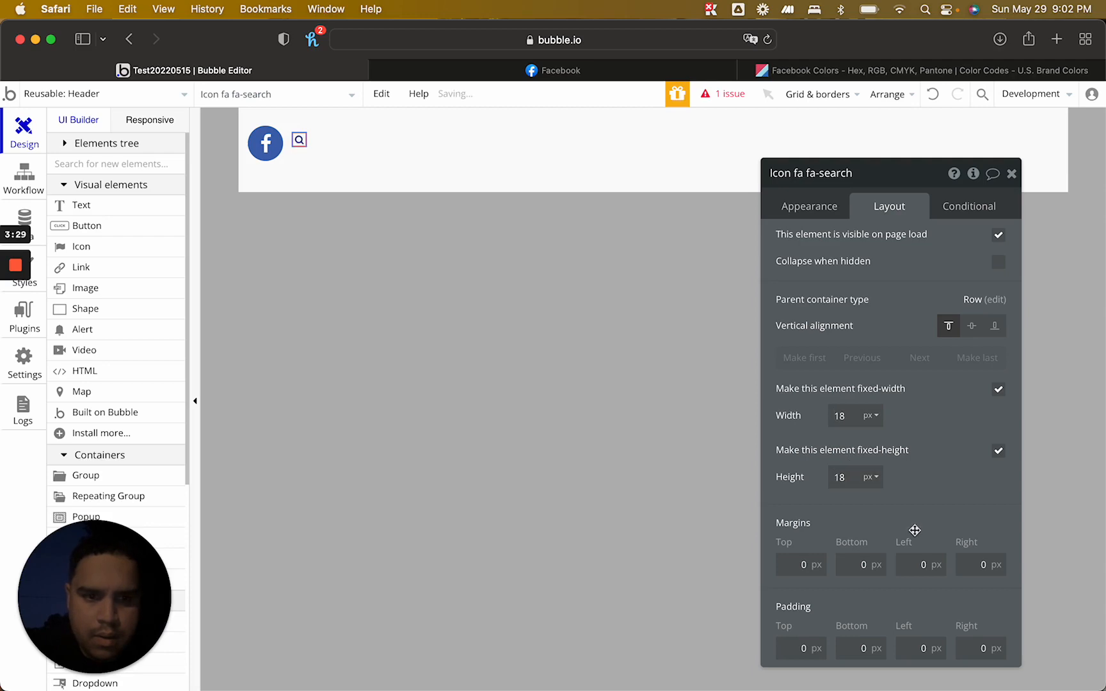
pyautogui.click(923, 564)
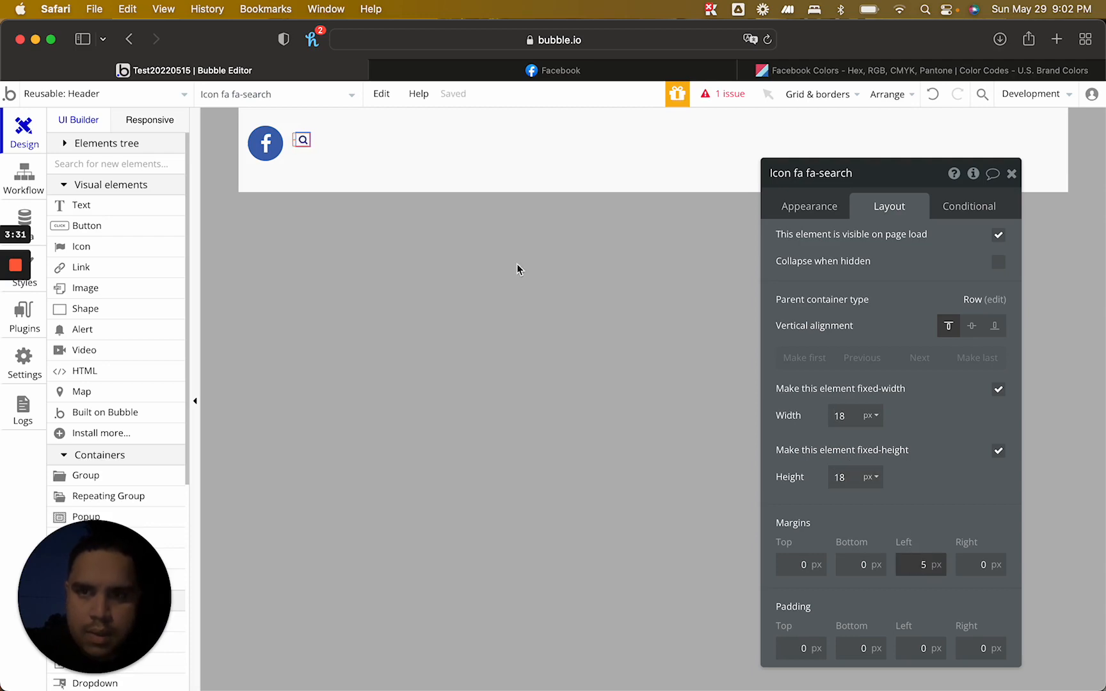
# Draw a text element about 134 by 16 px beside the search icon and make it read "Search Facebook"
pyautogui.click(522, 69)
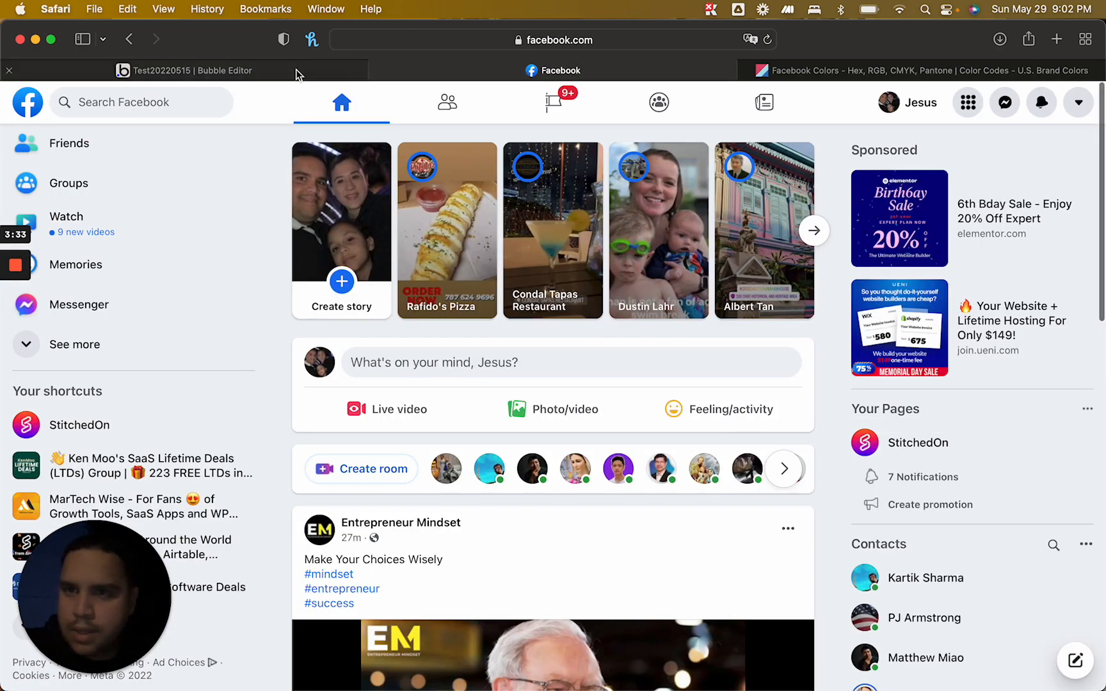
pyautogui.click(297, 71)
pyautogui.click(107, 210)
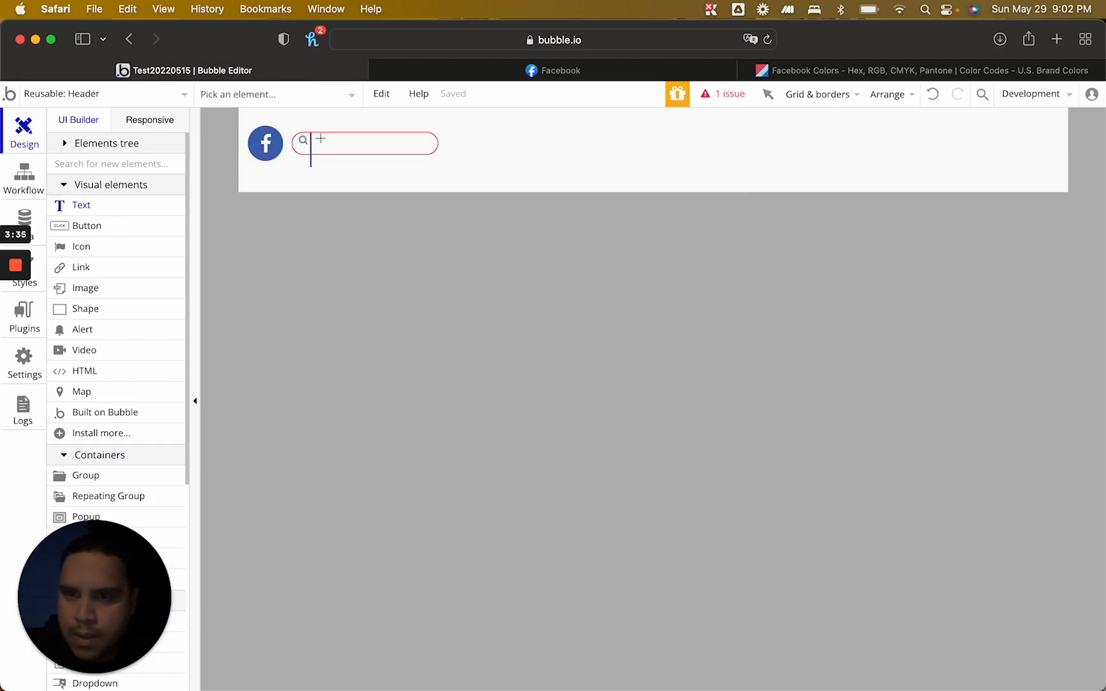
pyautogui.moveTo(417, 147); pyautogui.dragTo(419, 150)
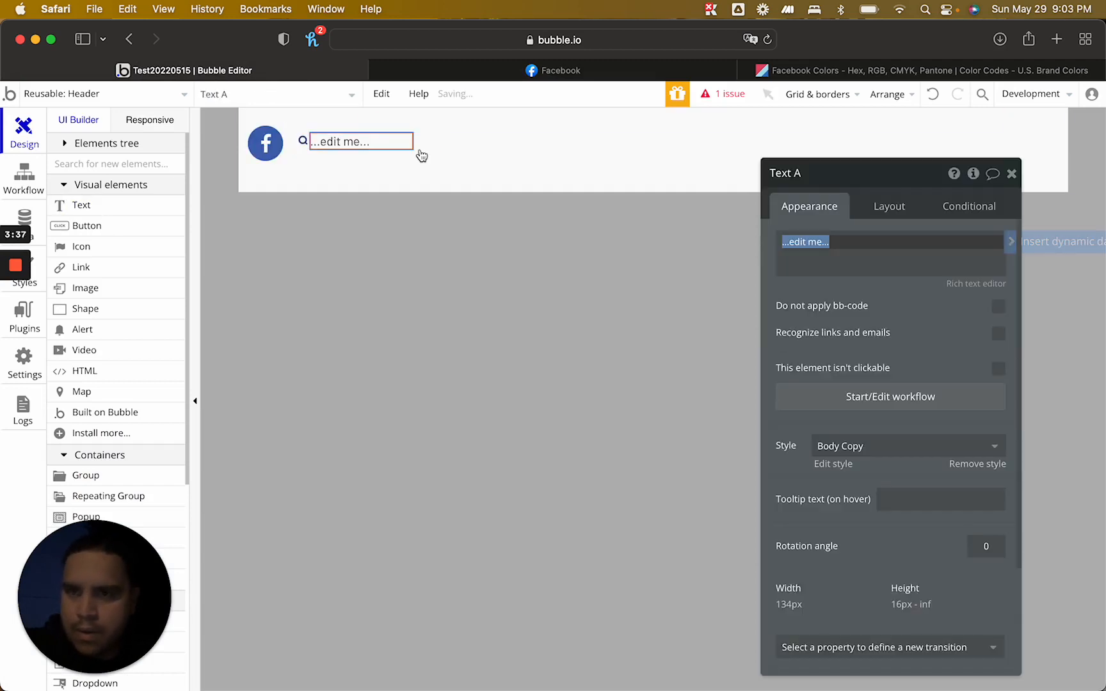
pyautogui.write('Sea')
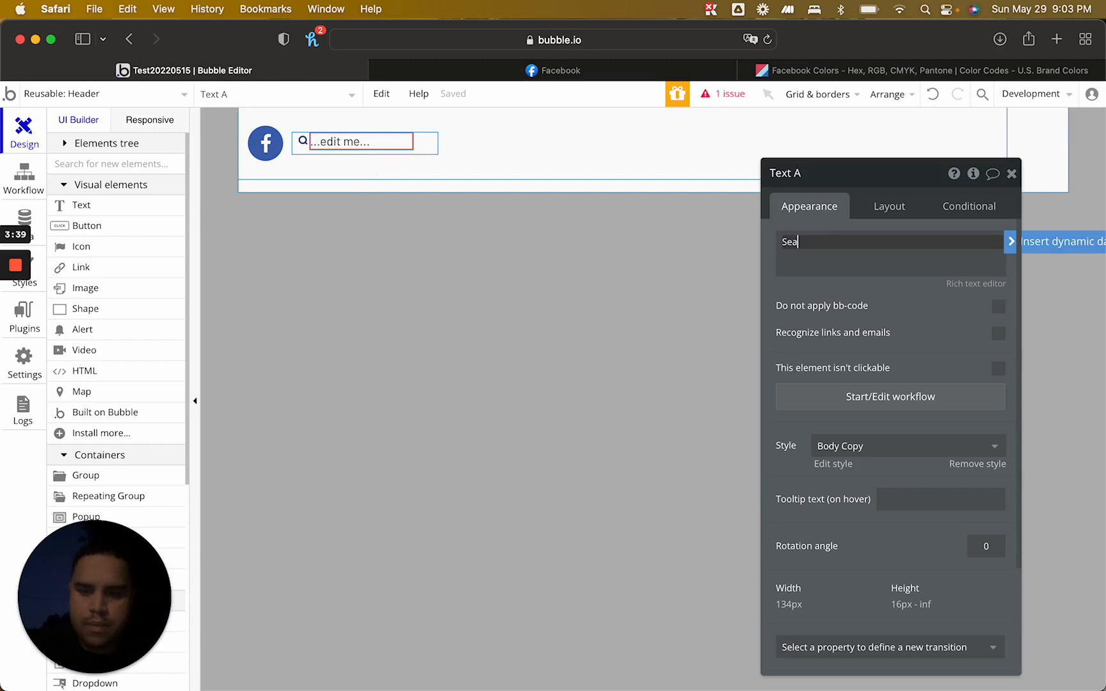
pyautogui.write('rch Facebo')
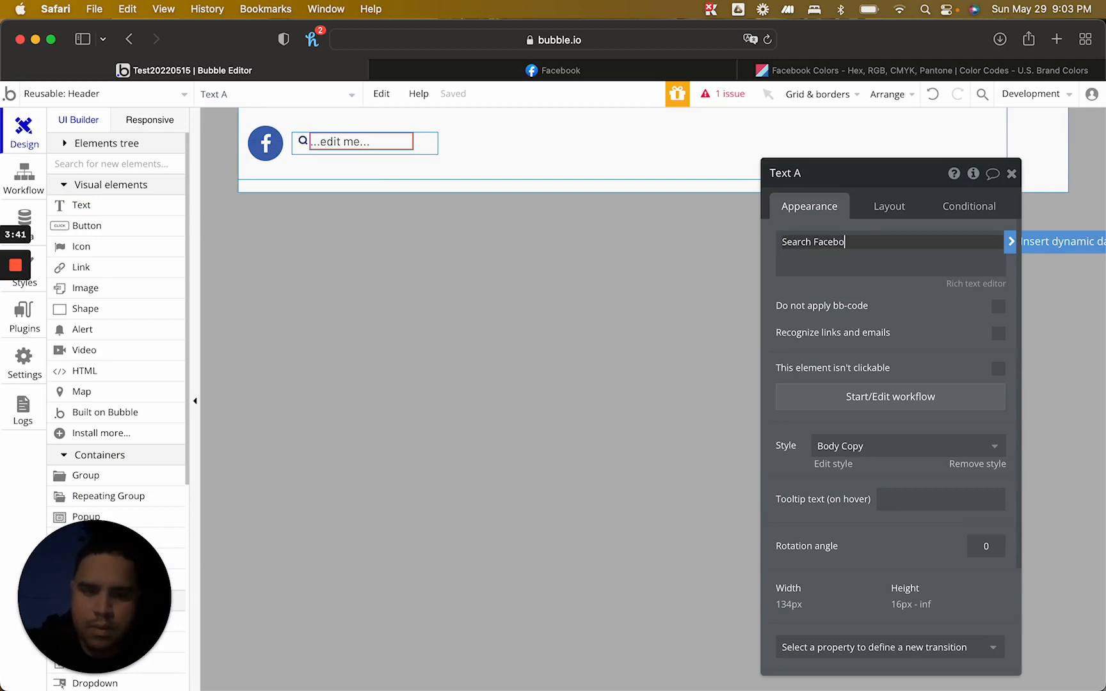
pyautogui.write('ok')
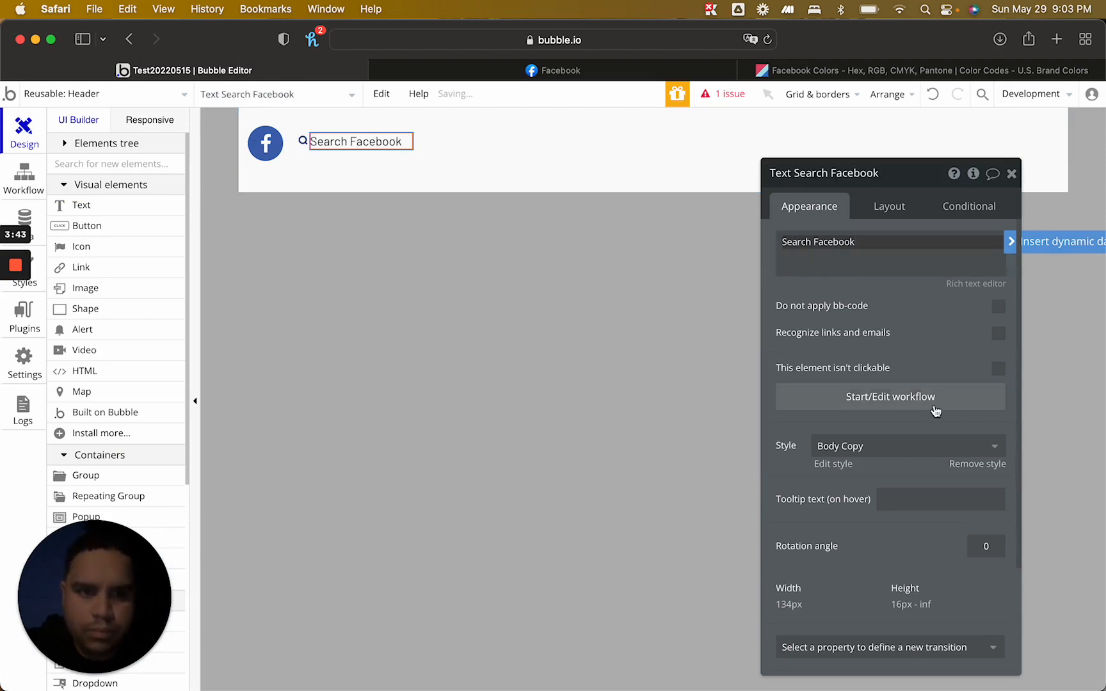
# Remove the Body Copy style from the Search Facebook text, make it bold and center it vertically in the group
pyautogui.click(977, 464)
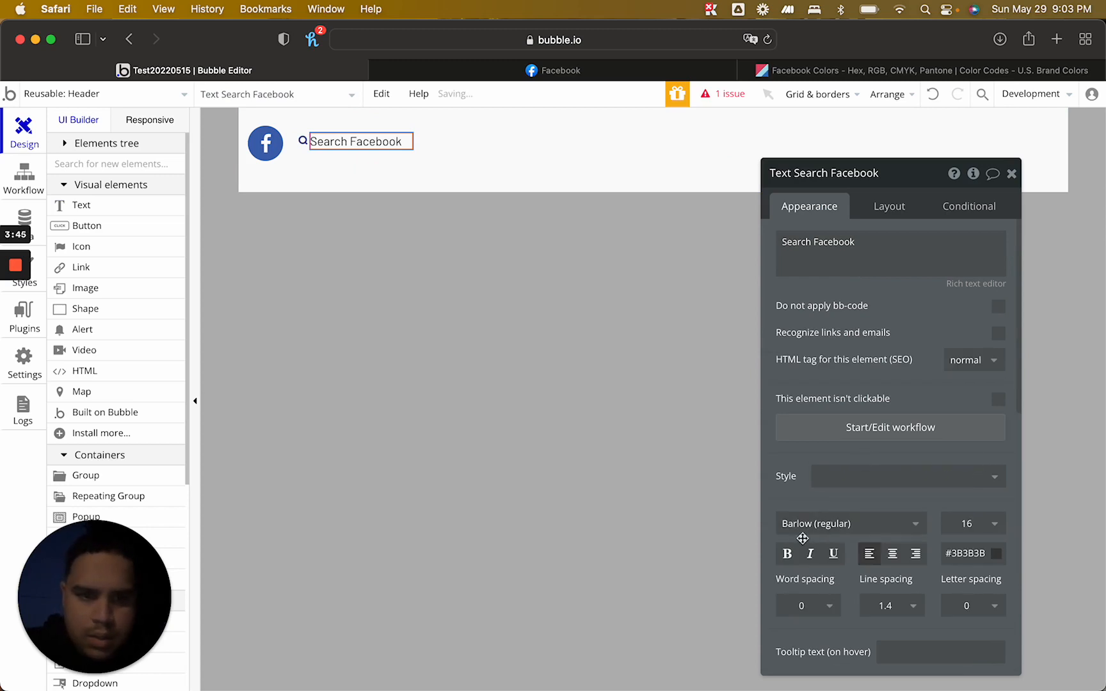
pyautogui.click(787, 553)
pyautogui.scroll(-1, 940, 569)
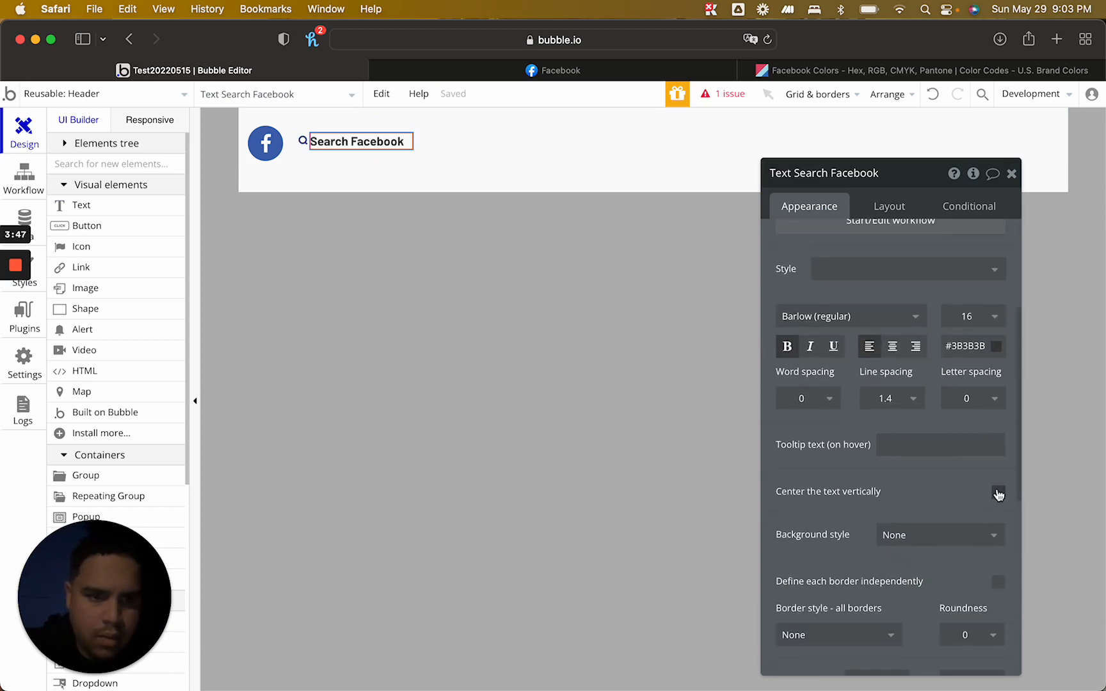
pyautogui.click(890, 207)
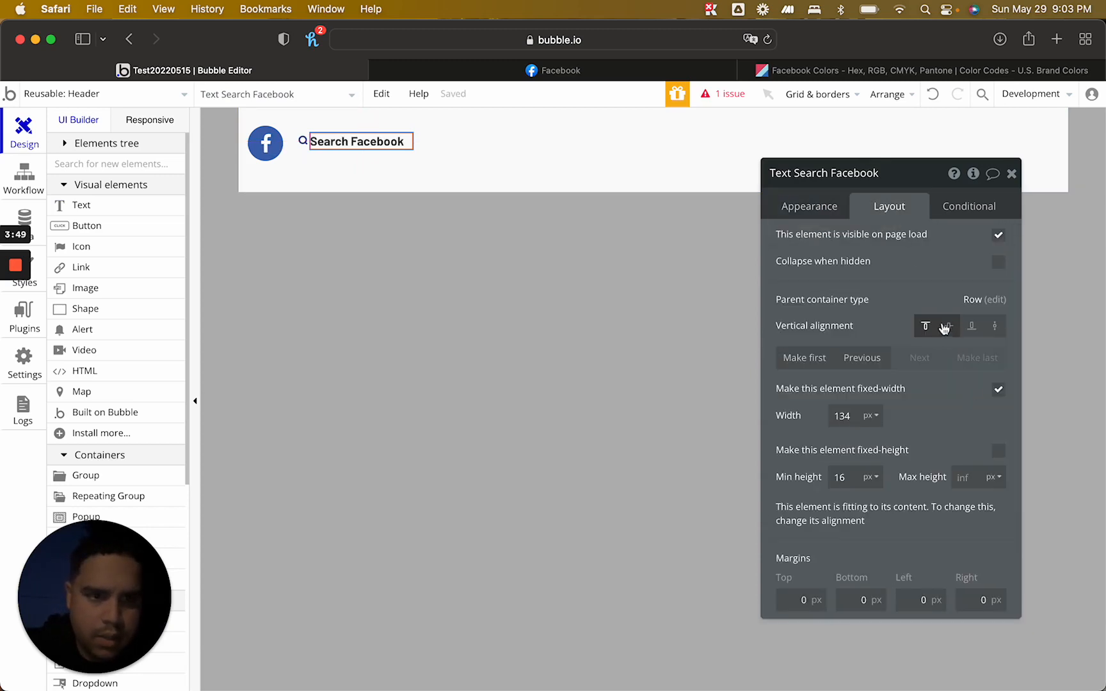
pyautogui.click(948, 326)
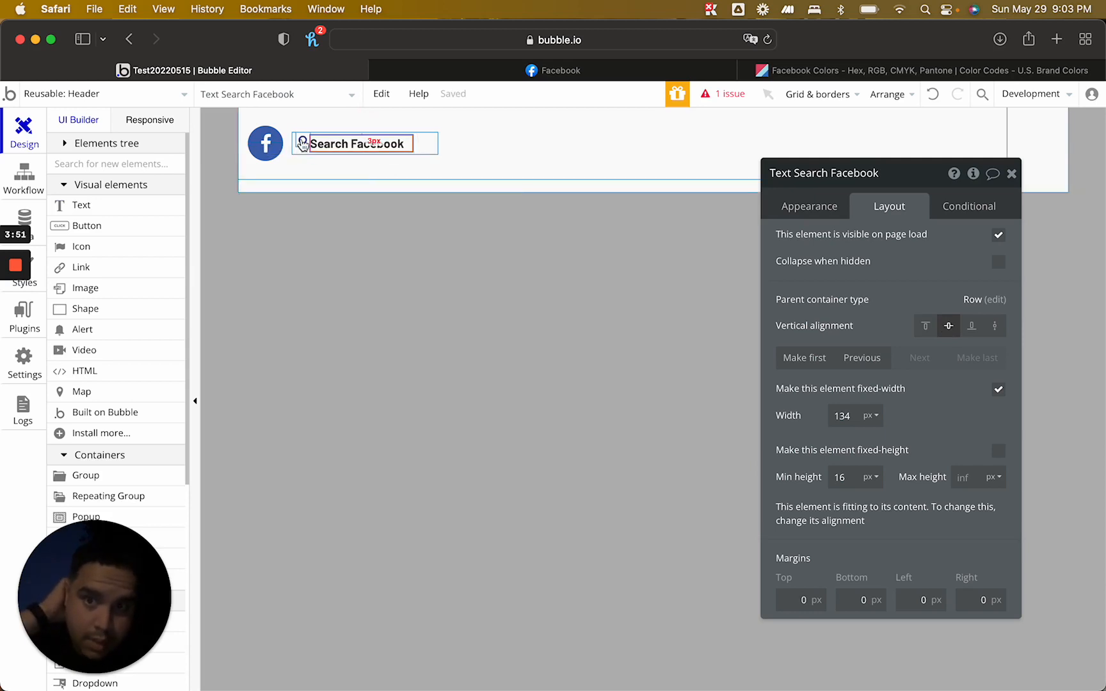
# Center the search icon vertically, set its right margin to 5 px and close its properties
pyautogui.click(302, 140)
pyautogui.click(972, 327)
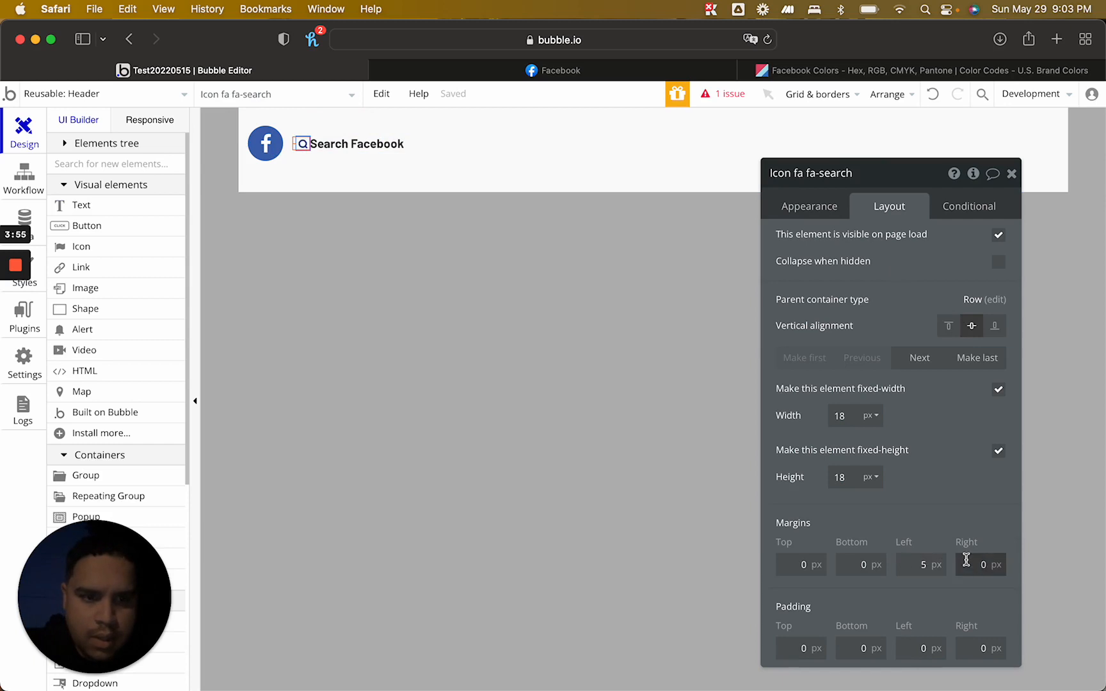
pyautogui.write('5')
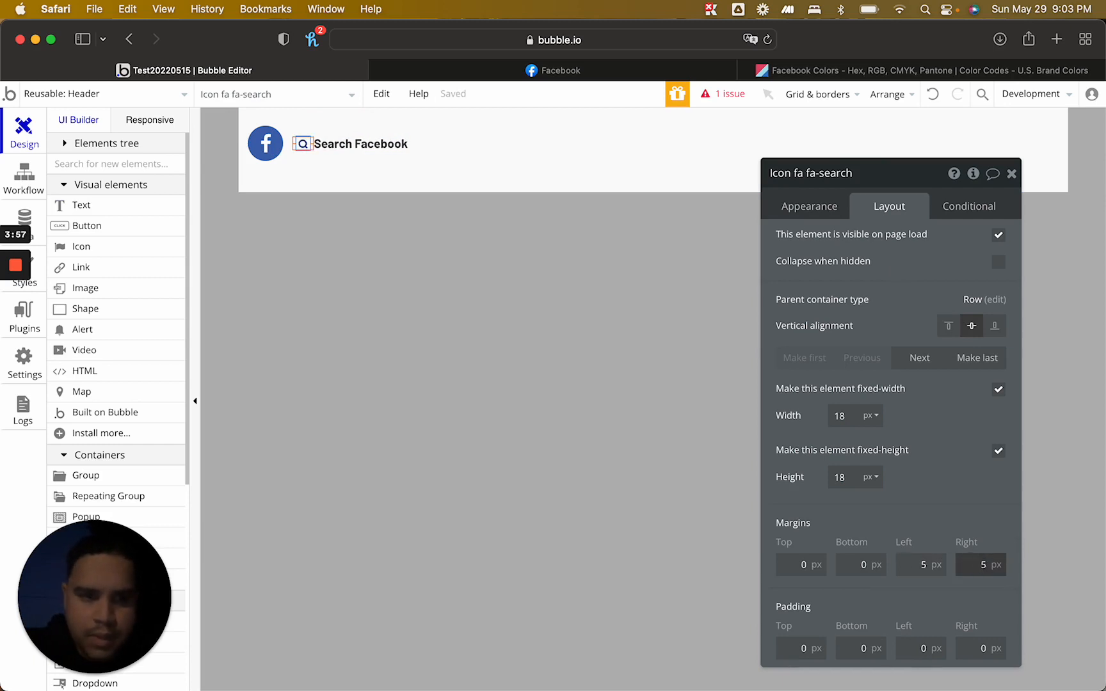
pyautogui.click(1011, 174)
pyautogui.click(521, 316)
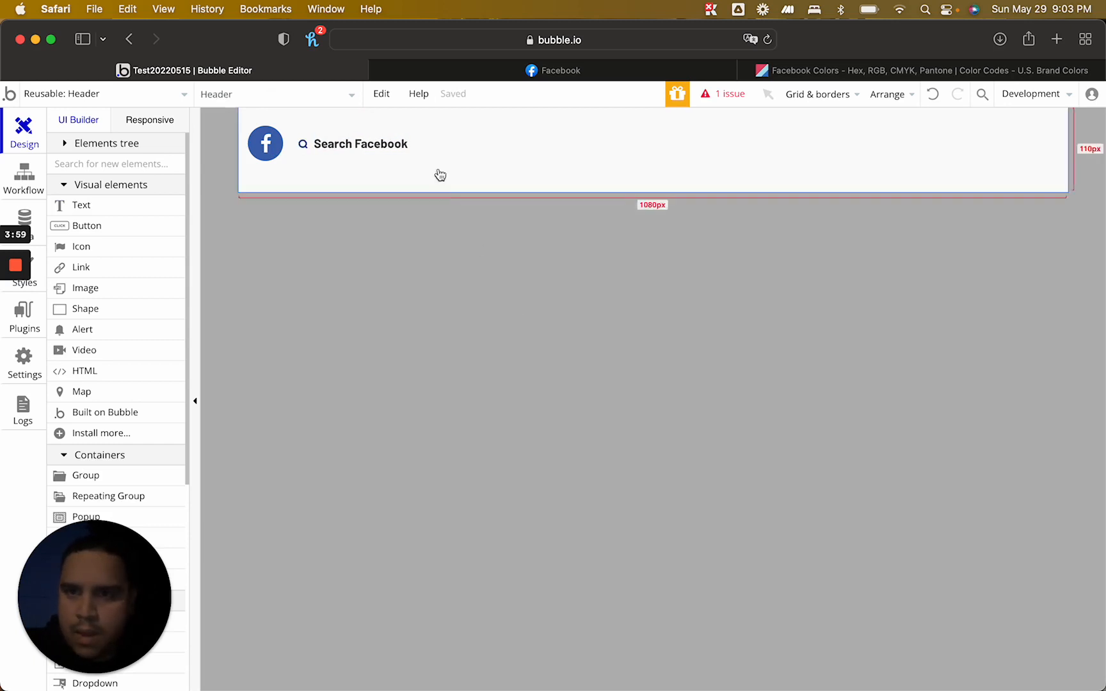
# Switch to Chrome, open a Facebook page in a new tab and log in with the saved credentials
pyautogui.click(489, 71)
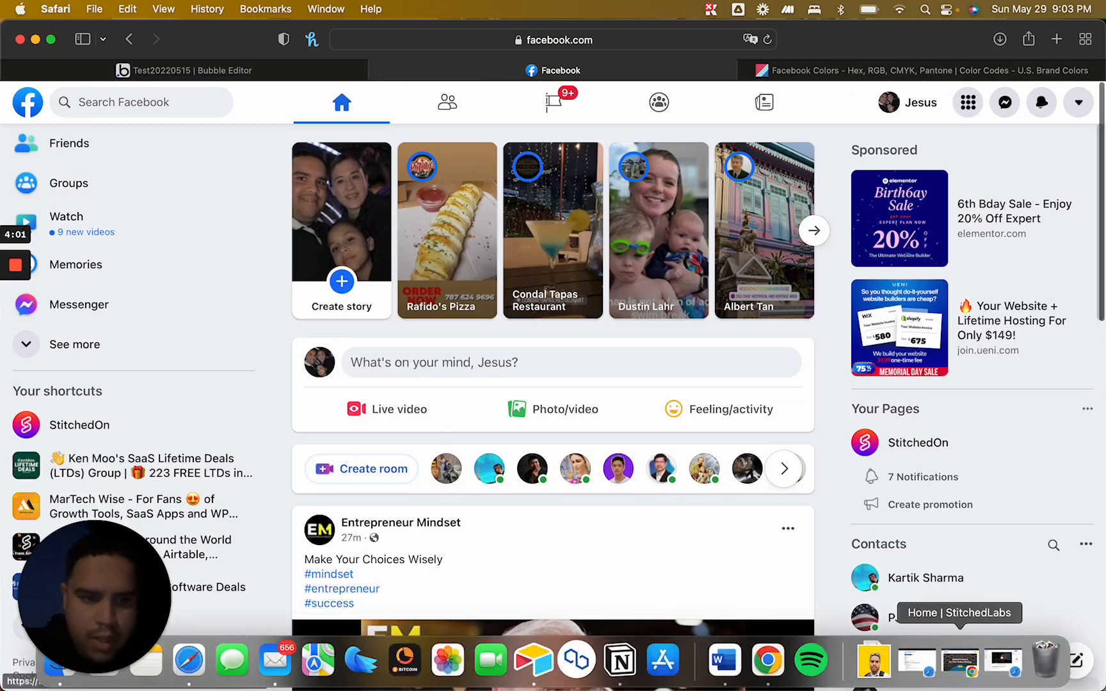
pyautogui.click(952, 672)
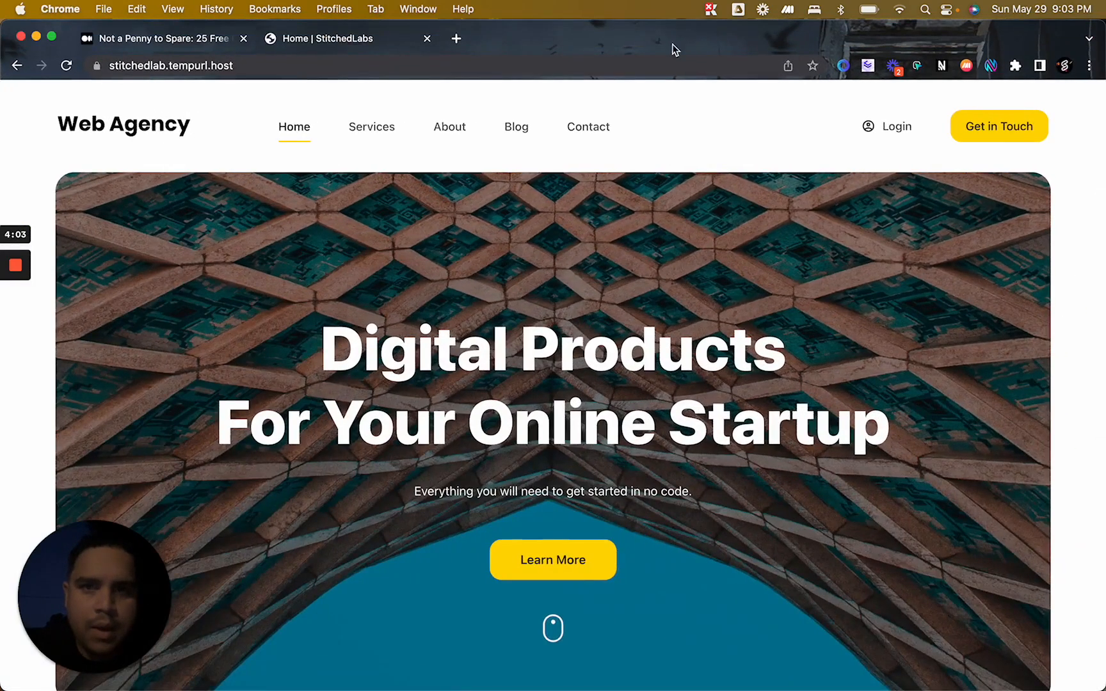
pyautogui.click(457, 40)
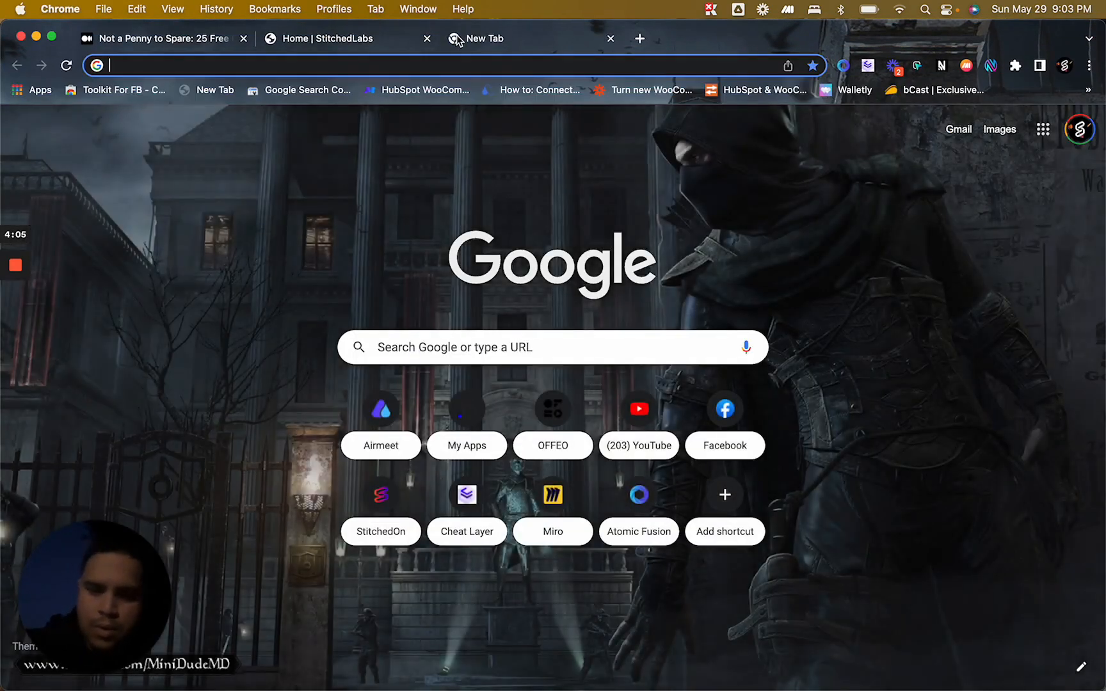
pyautogui.write('fa')
pyautogui.press('Return')
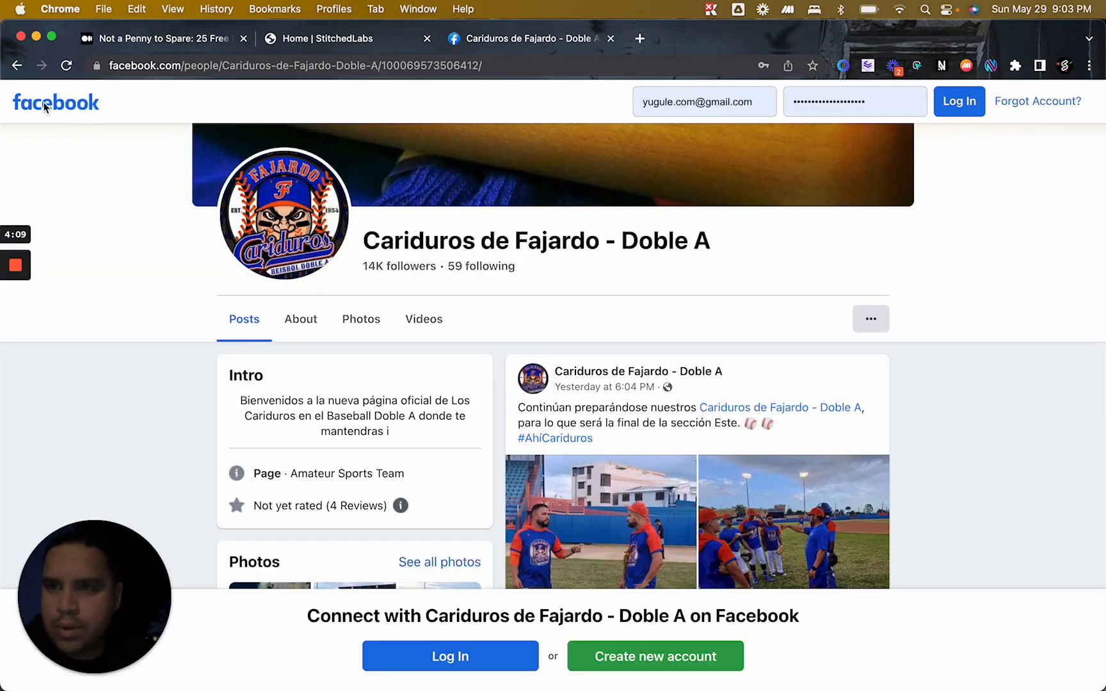
pyautogui.click(957, 101)
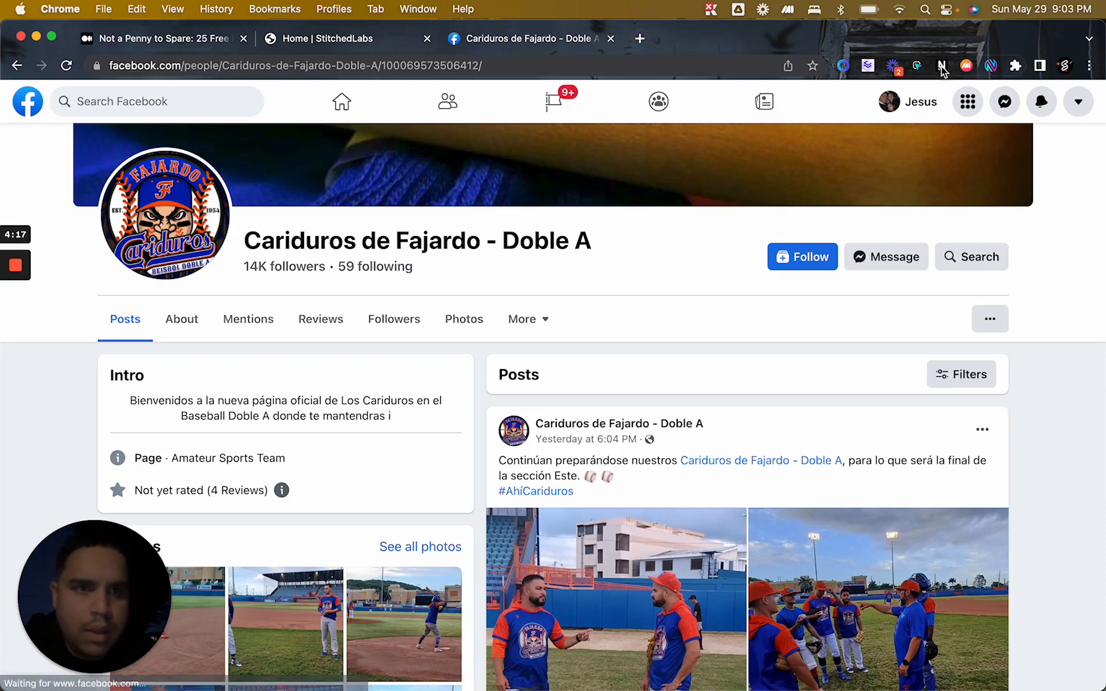
# Sample the background of Facebook's search bar with the Color Eyedropper extension and copy its hex value EFF2F5
pyautogui.click(918, 66)
pyautogui.click(802, 183)
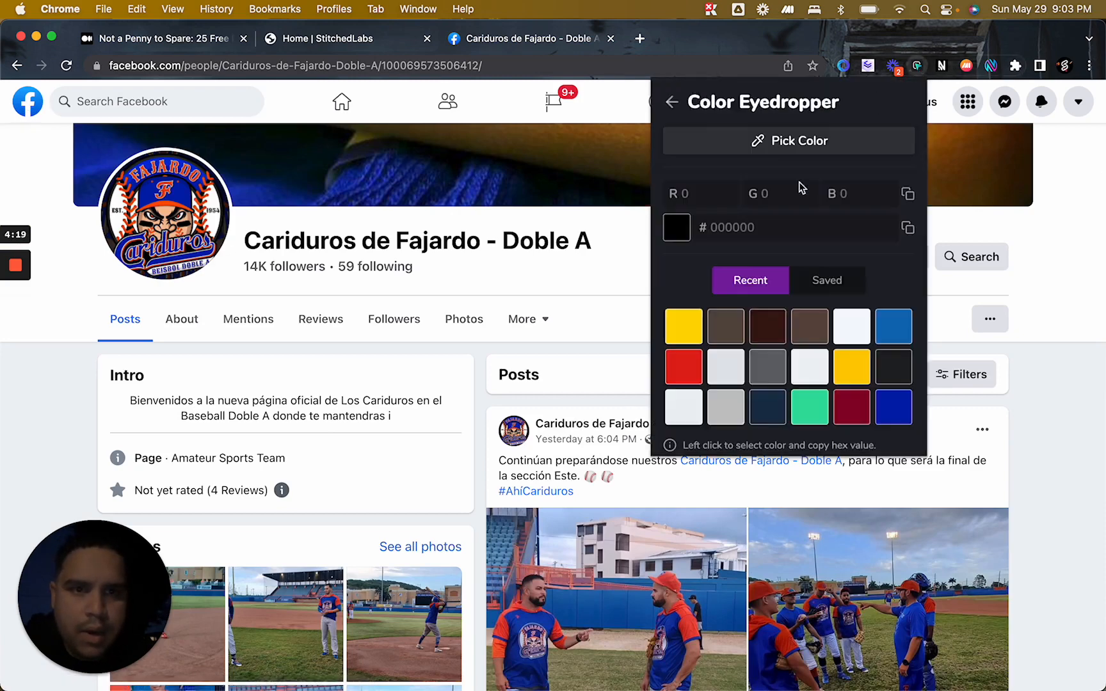
pyautogui.click(801, 143)
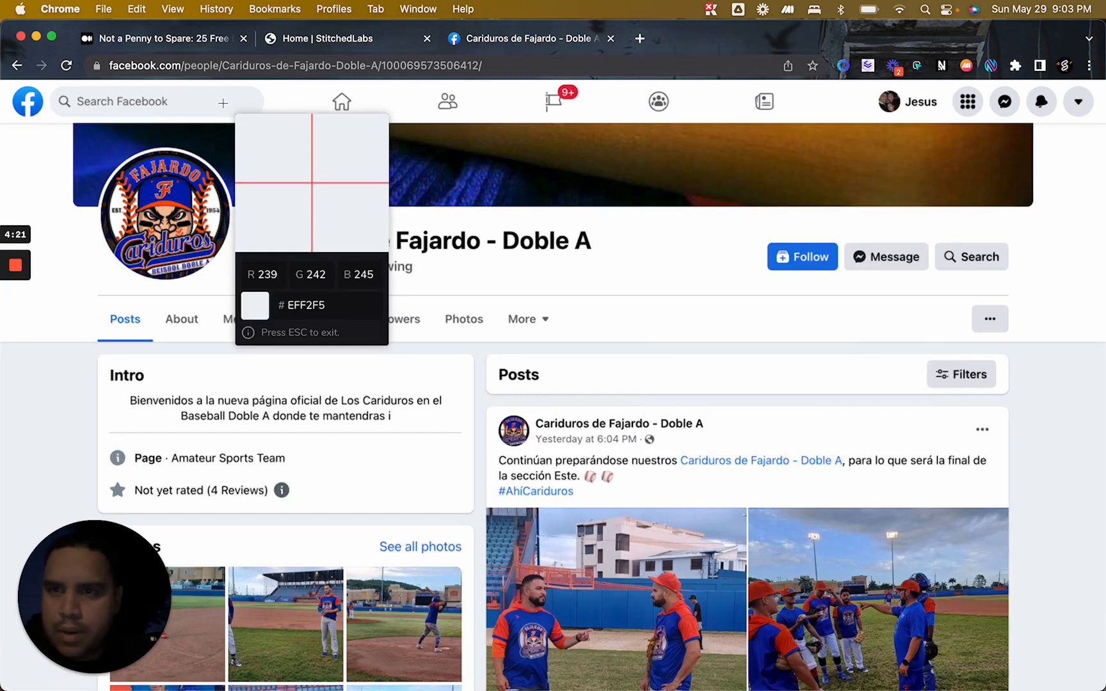
pyautogui.click(220, 103)
pyautogui.click(390, 186)
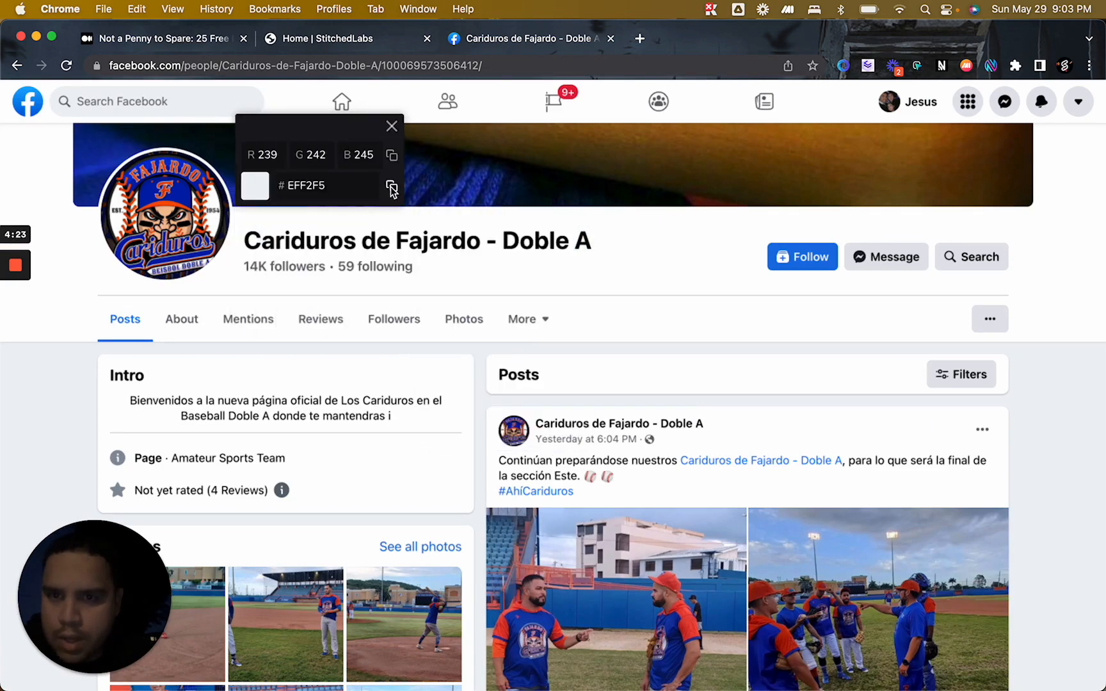
pyautogui.click(390, 188)
# Switch back to the Bubble editor in Safari and give the search bar group a flat color background of #EFF2F5
pyautogui.click(36, 38)
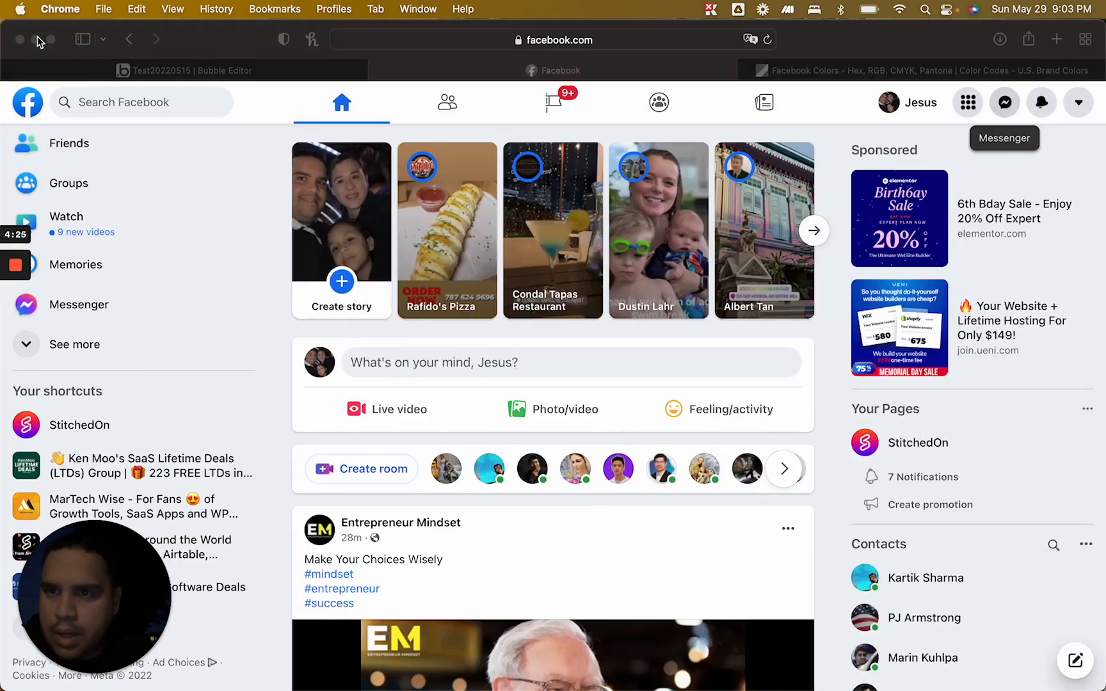
pyautogui.click(220, 71)
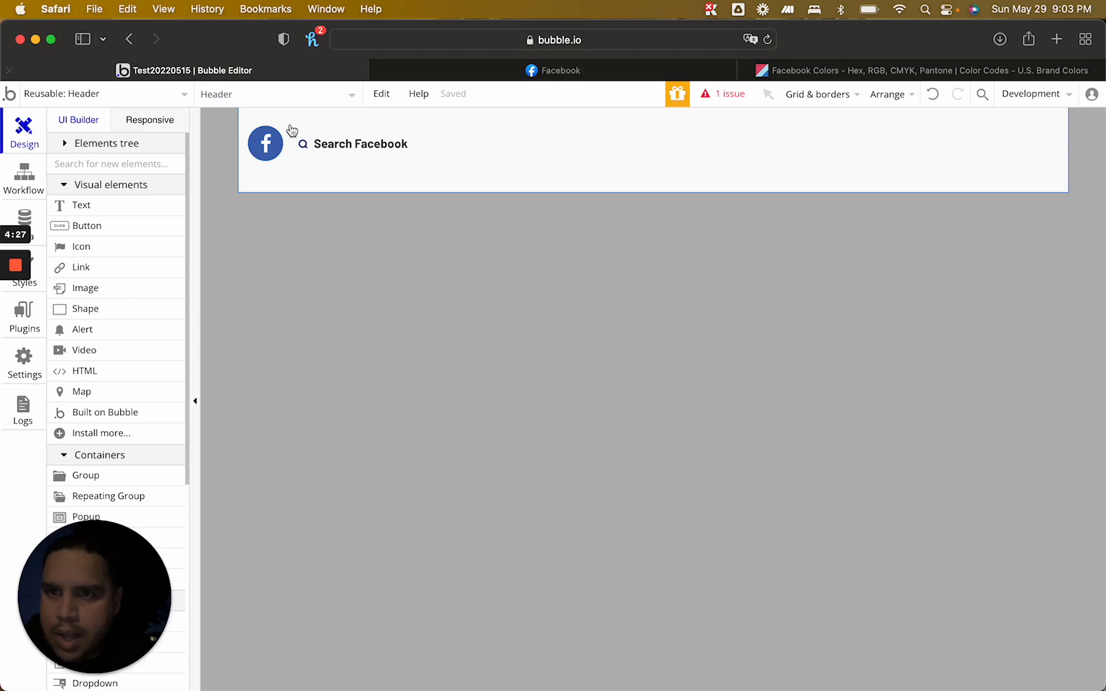
pyautogui.doubleClick(433, 152)
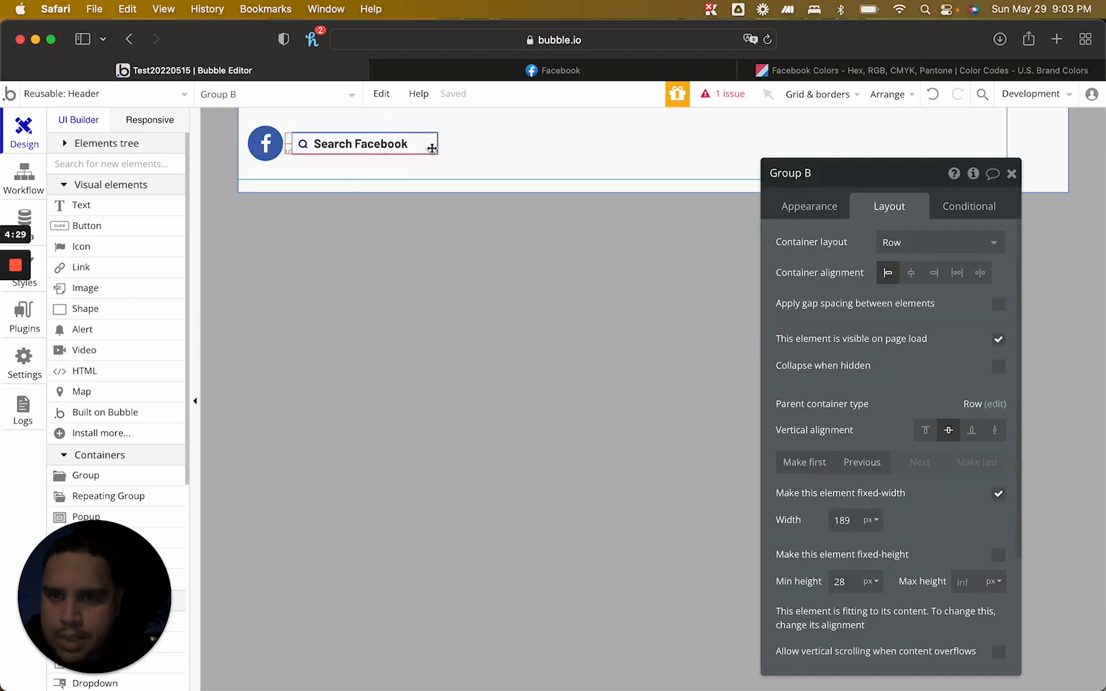
pyautogui.click(814, 208)
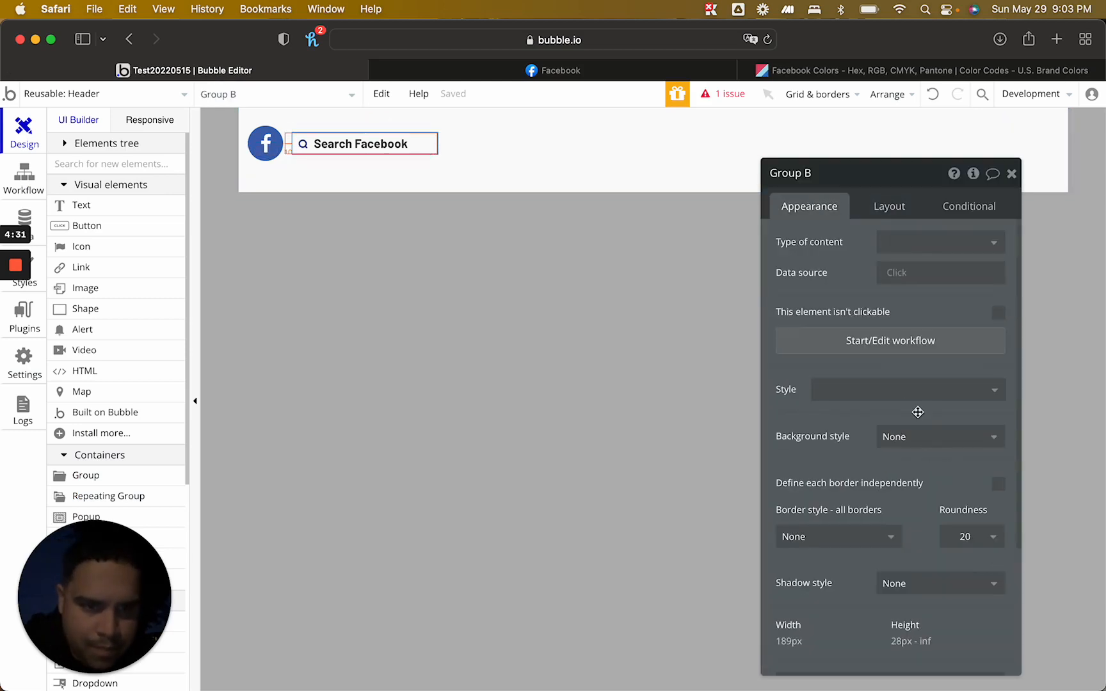
pyautogui.click(921, 438)
pyautogui.click(909, 488)
pyautogui.doubleClick(898, 469)
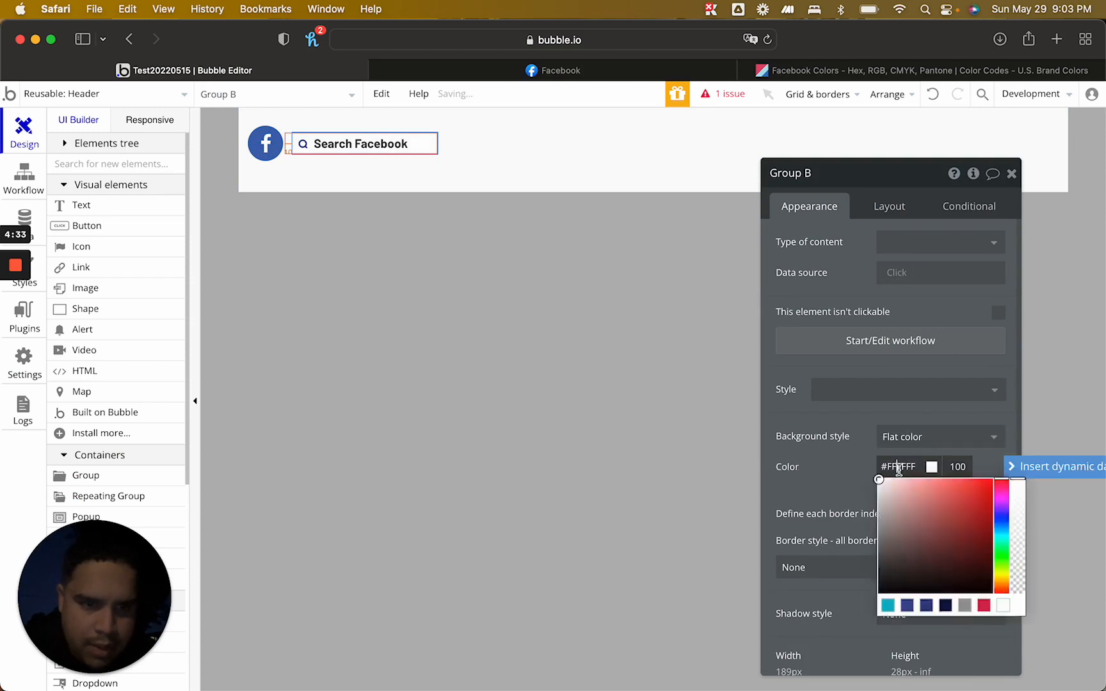
pyautogui.press('super+v')
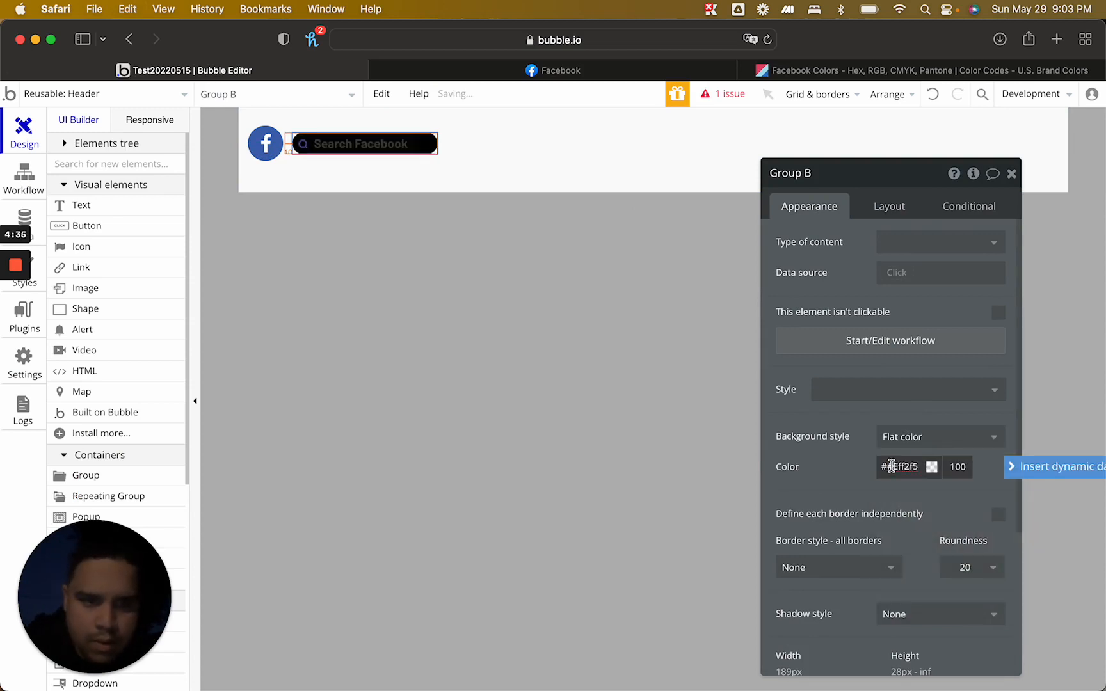
pyautogui.click(851, 463)
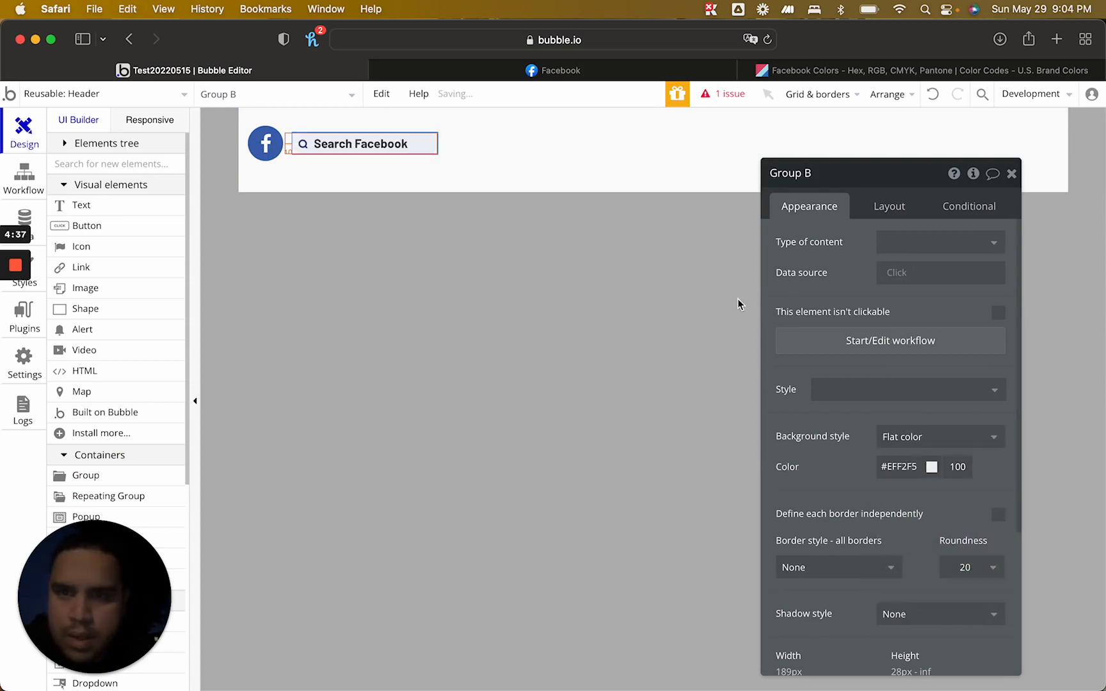
pyautogui.click(531, 273)
# Compare the search bar with Facebook's own and set the search bar group's minimum height to 40 px
pyautogui.click(534, 70)
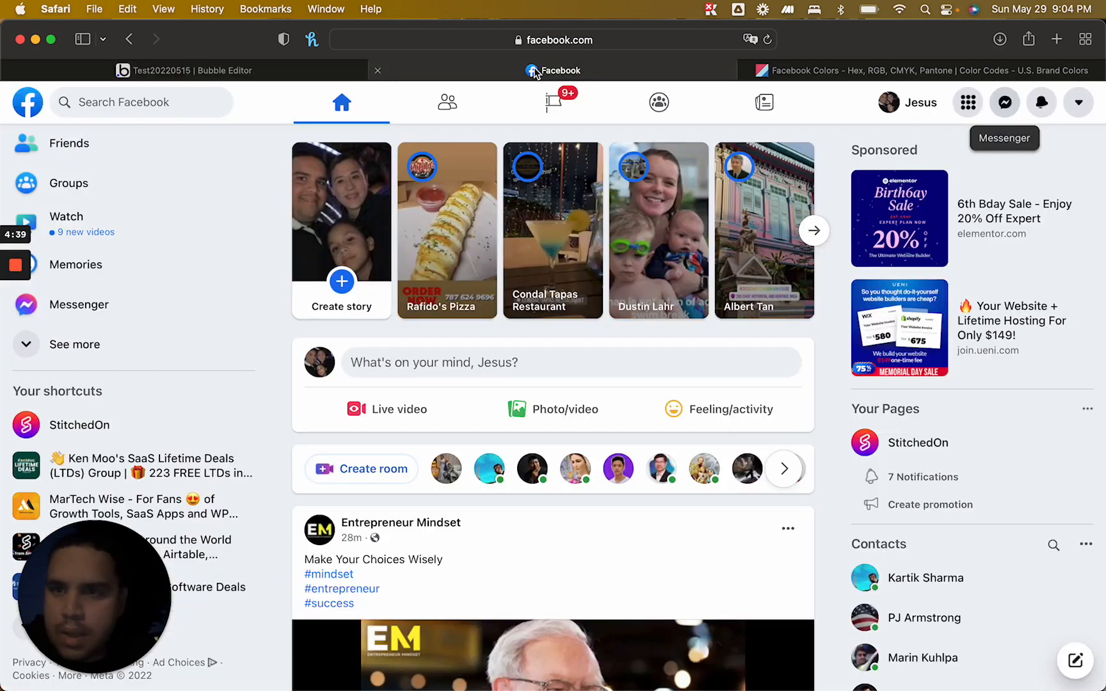
pyautogui.click(276, 69)
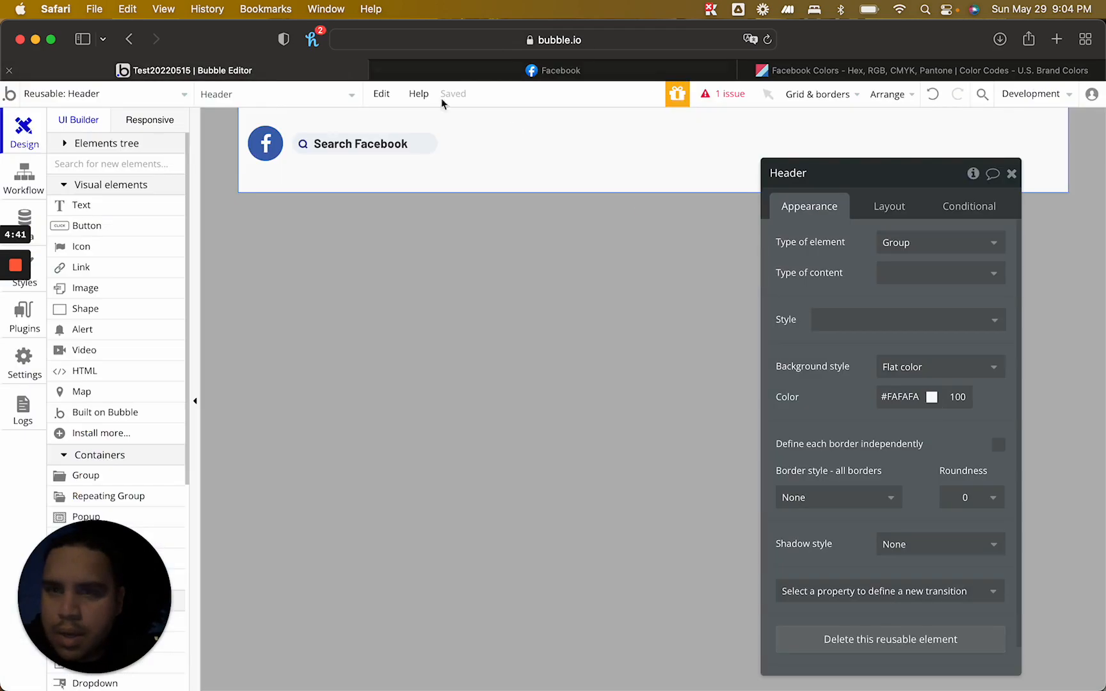
pyautogui.click(432, 150)
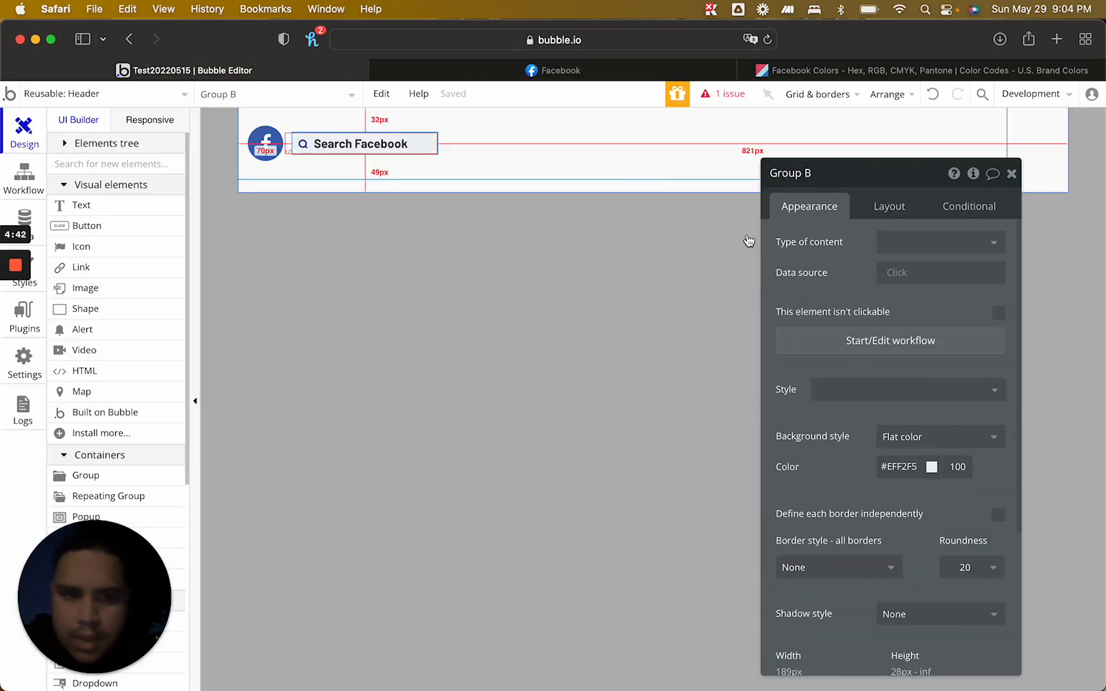
pyautogui.click(899, 207)
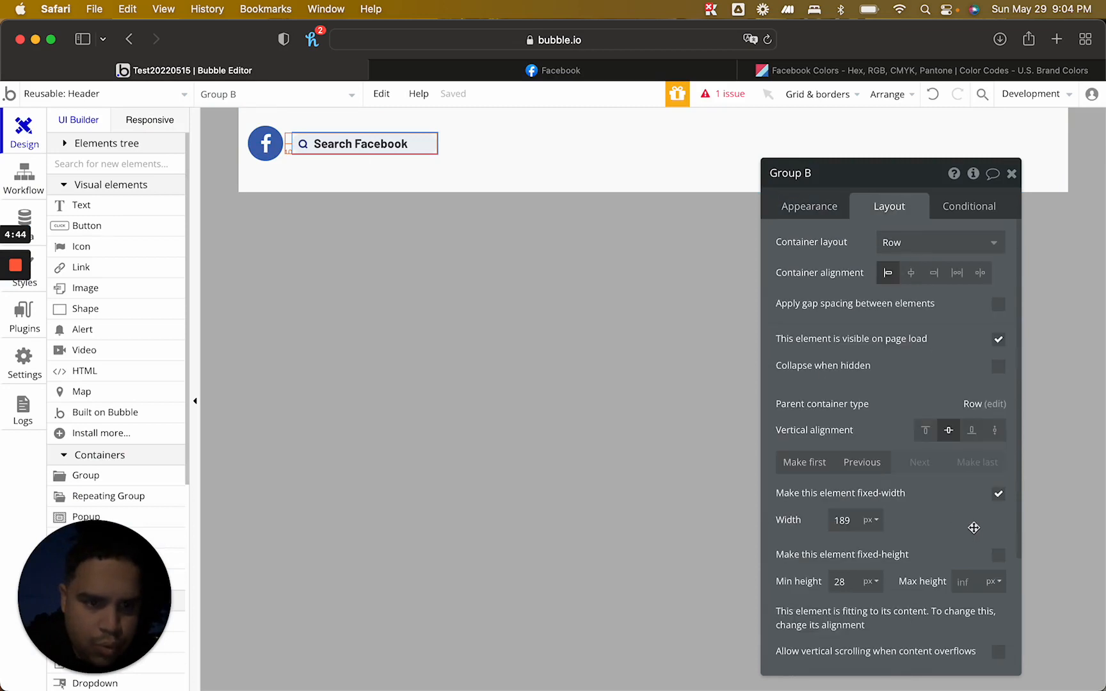
pyautogui.doubleClick(844, 581)
pyautogui.write('35')
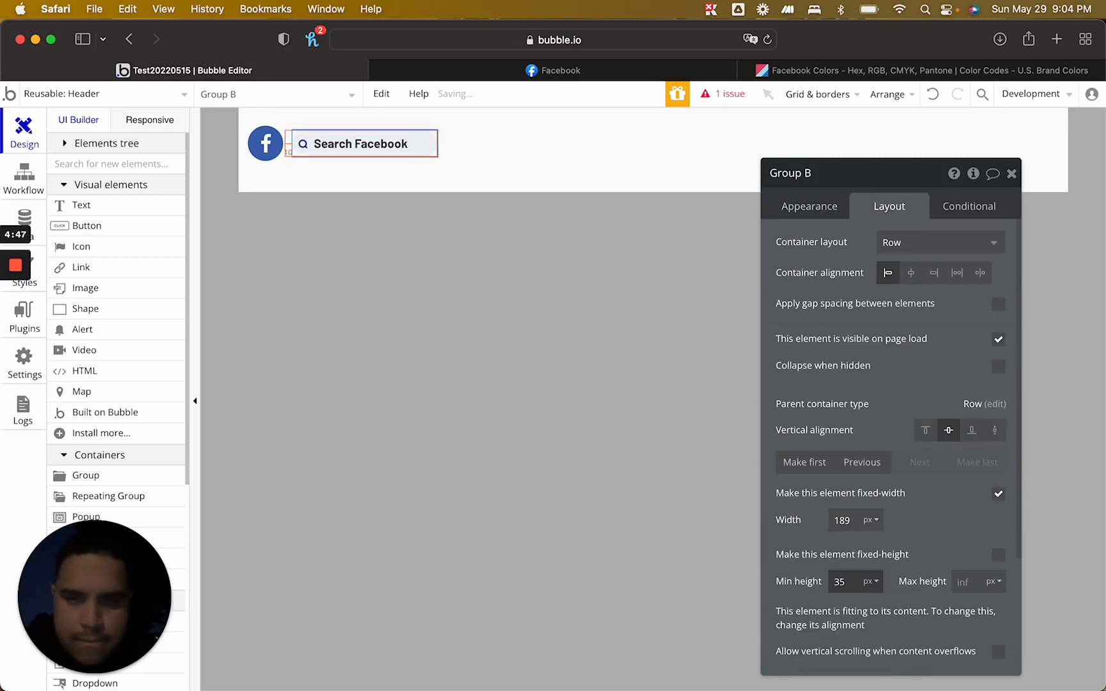
pyautogui.doubleClick(834, 582)
pyautogui.write('40')
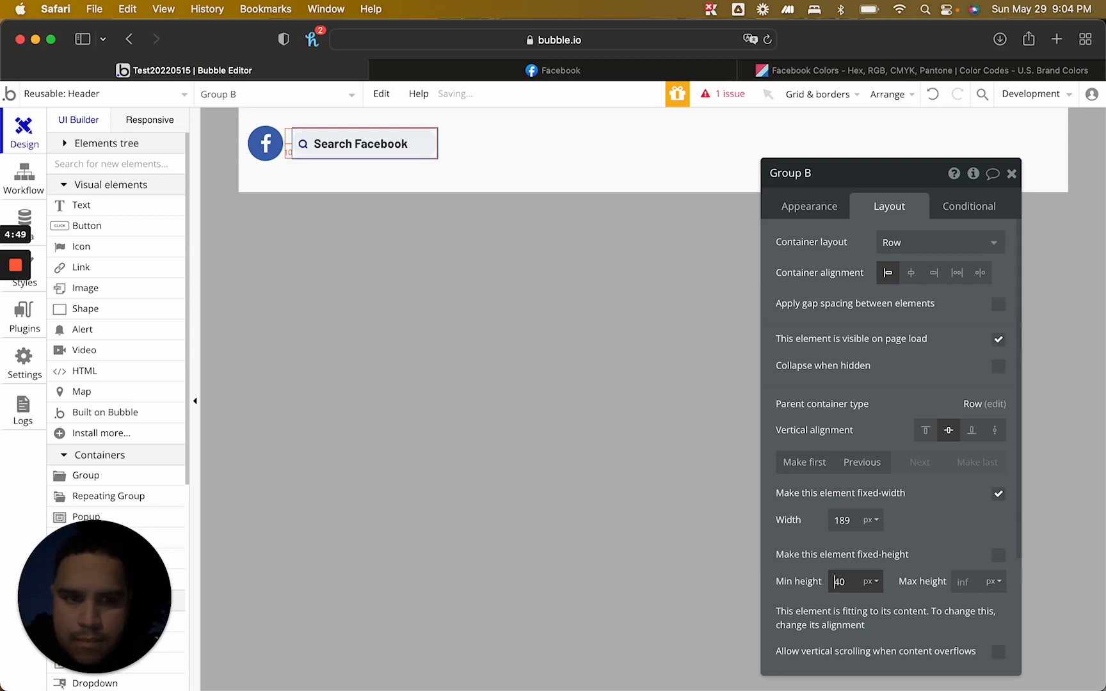
# Resize the Facebook logo icon to a fixed 40 px width and 40 px height, and close its properties
pyautogui.click(269, 153)
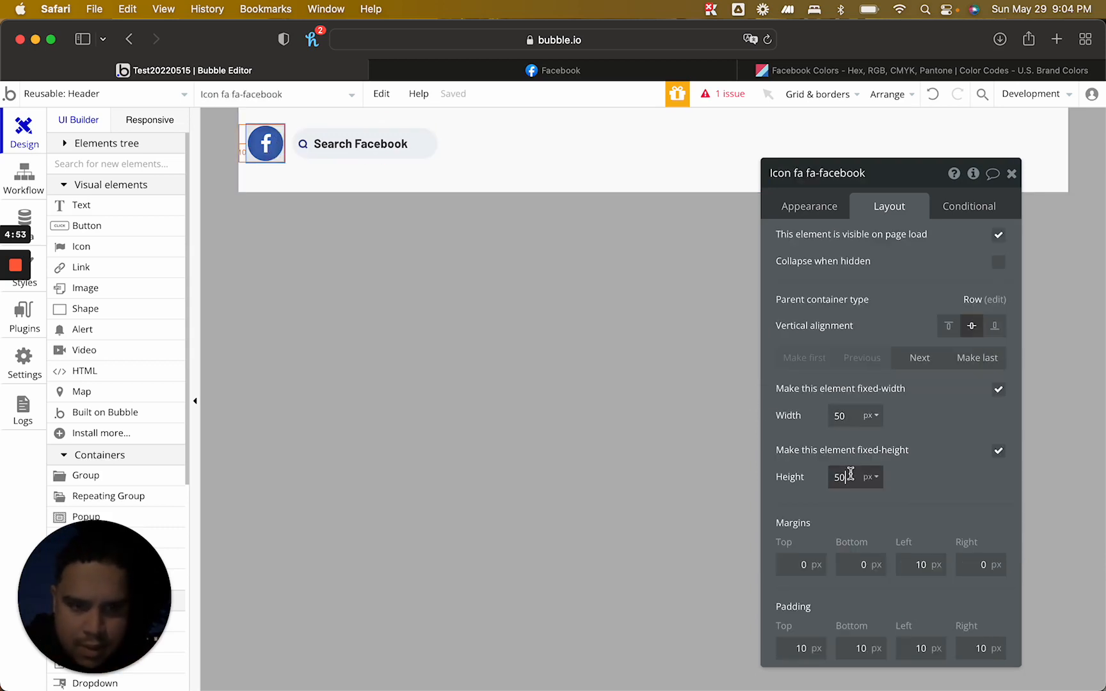
pyautogui.press('BackSpace')
pyautogui.press('BackSpace')
pyautogui.write('47')
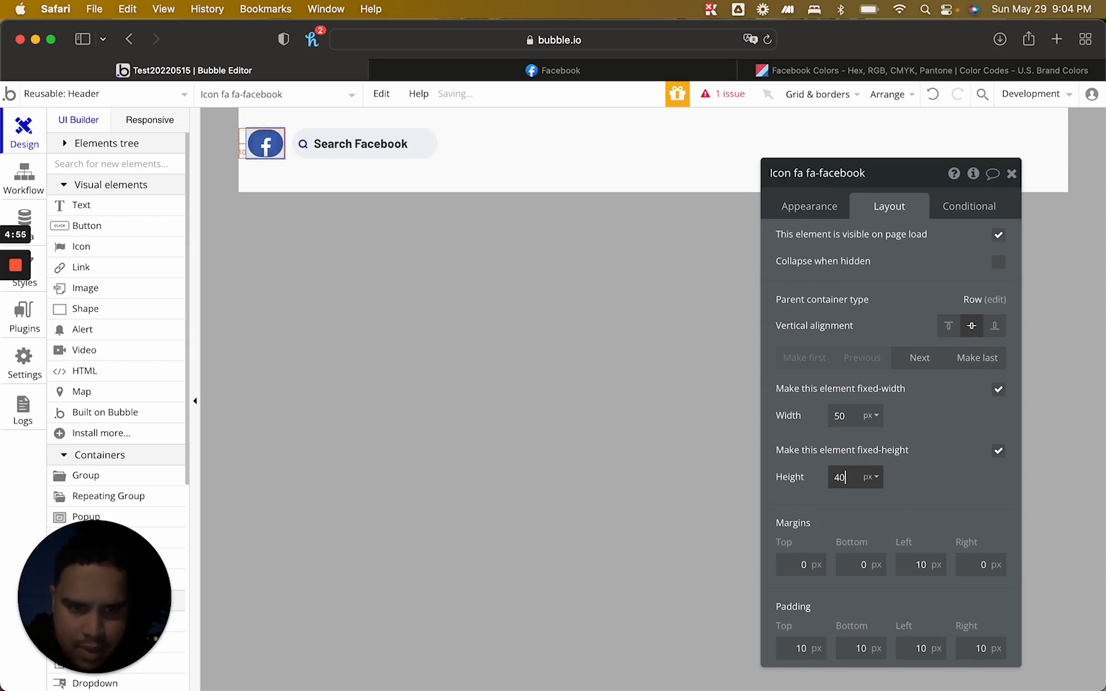
pyautogui.click(839, 415)
pyautogui.press('BackSpace')
pyautogui.press('BackSpace')
pyautogui.write('44')
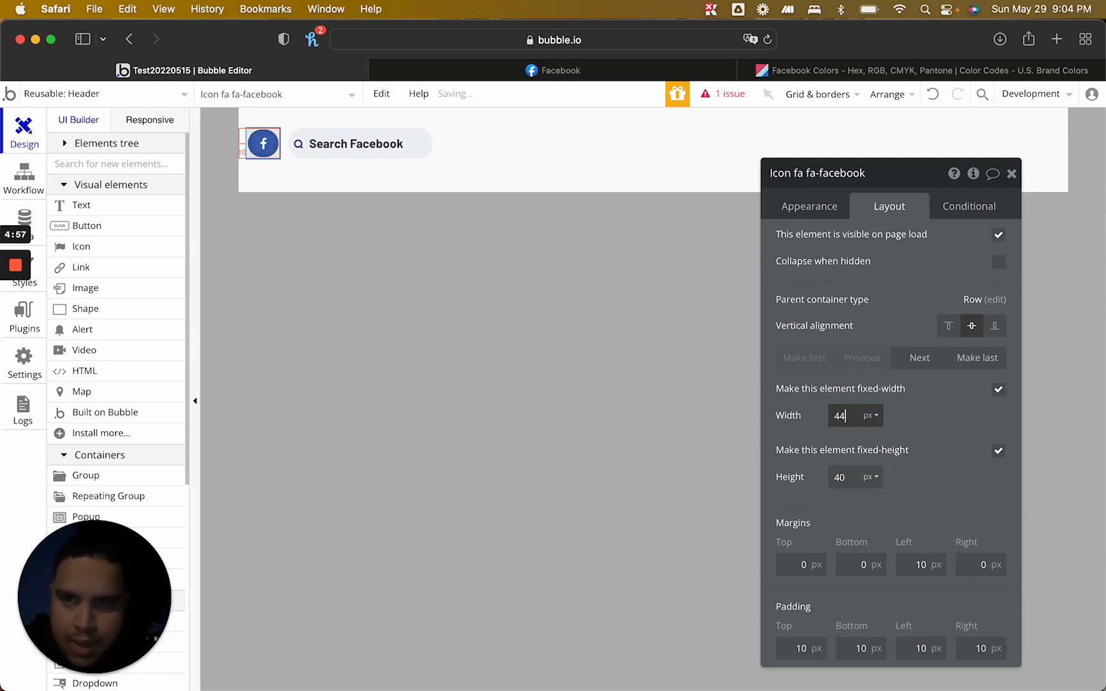
pyautogui.press('Down')
pyautogui.press('Down')
pyautogui.press('Down')
pyautogui.press('Down')
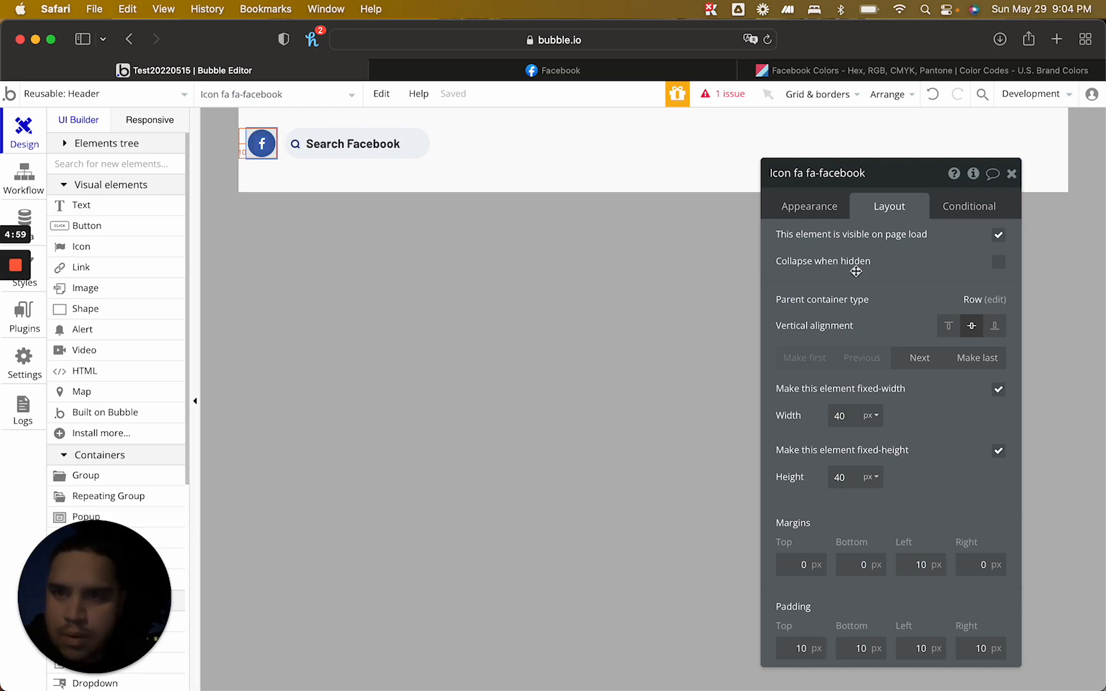
pyautogui.click(1011, 174)
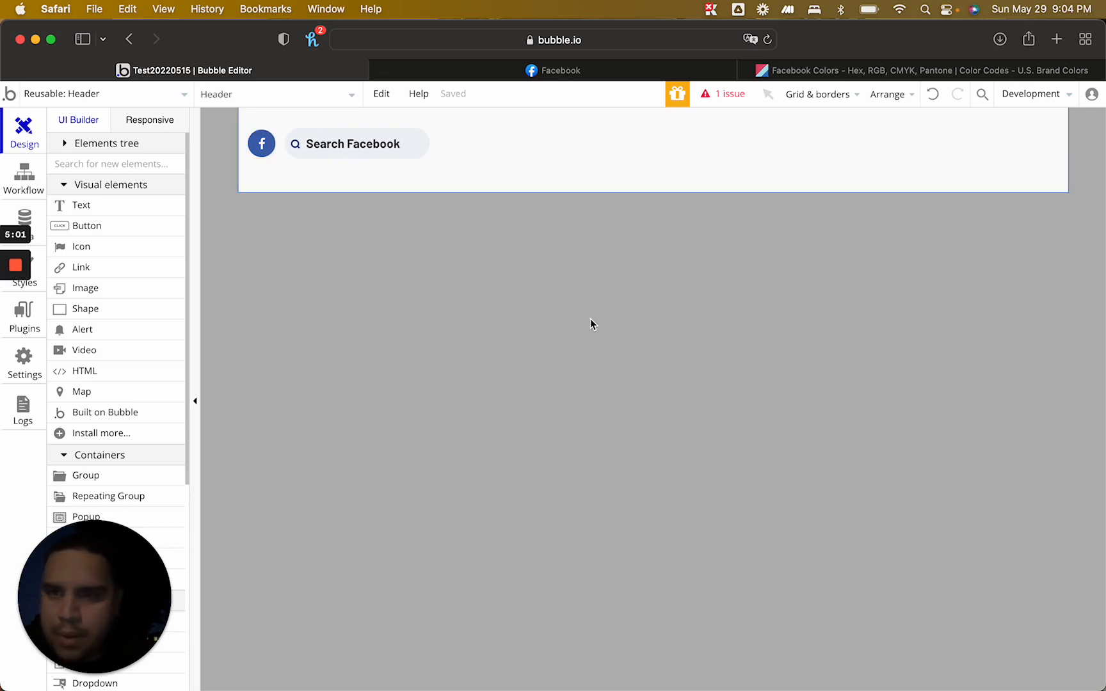
# Switch to the Facebook page in Chrome, sample the search placeholder text's color and copy its hex value 64676B
pyautogui.click(532, 70)
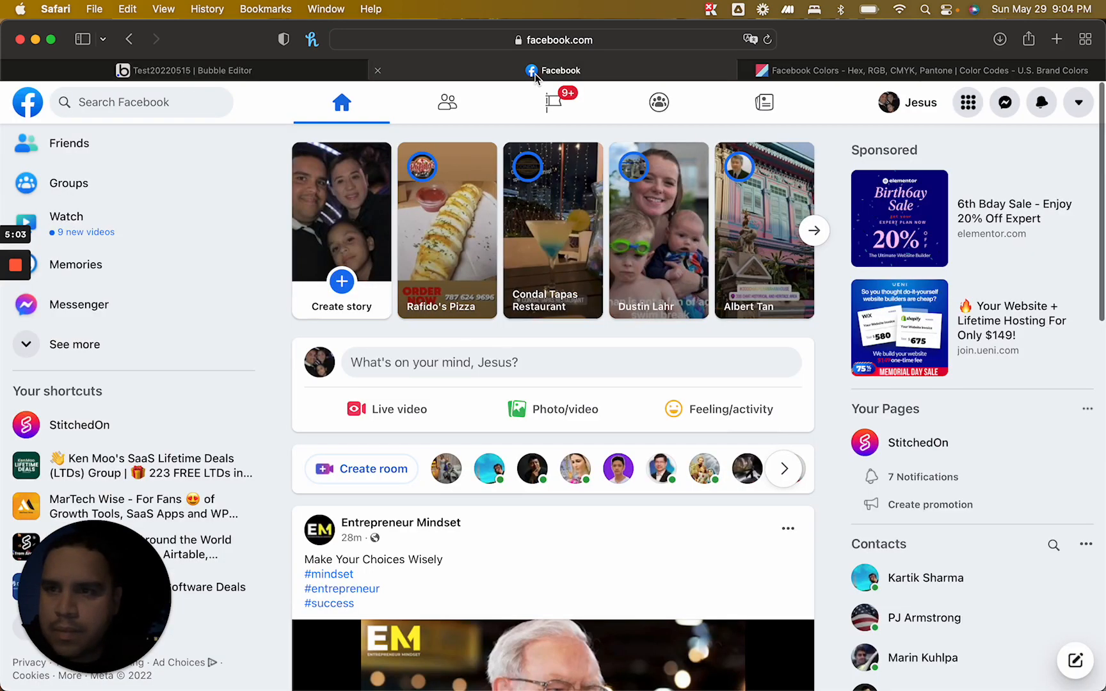
pyautogui.click(284, 70)
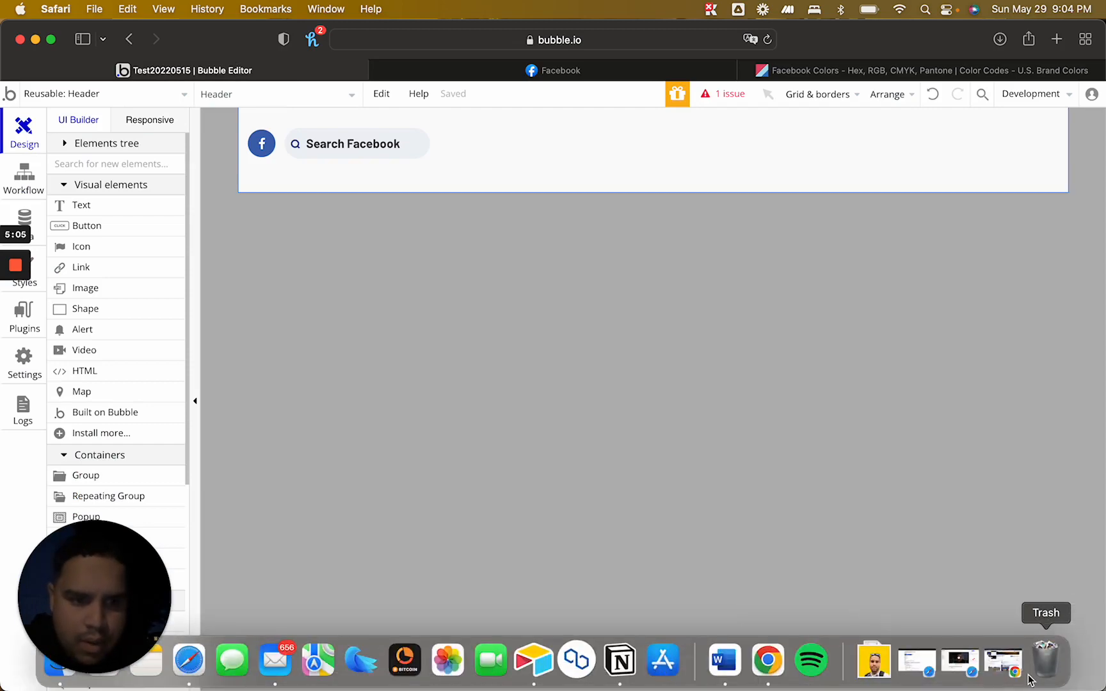
pyautogui.click(1029, 680)
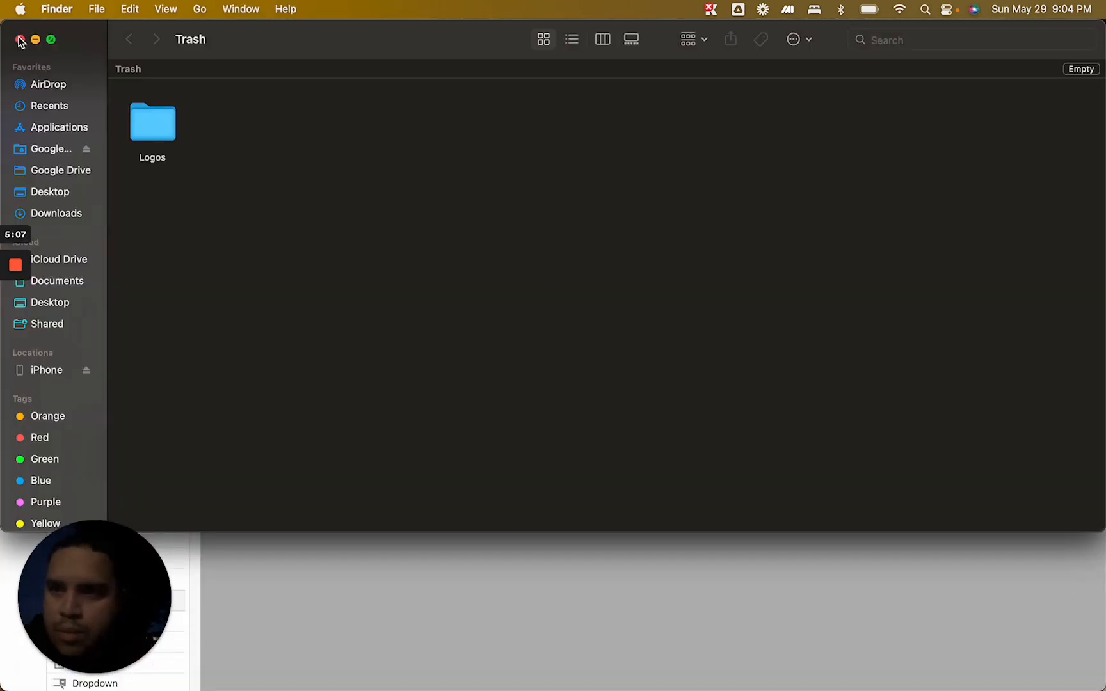
pyautogui.click(20, 40)
pyautogui.click(995, 675)
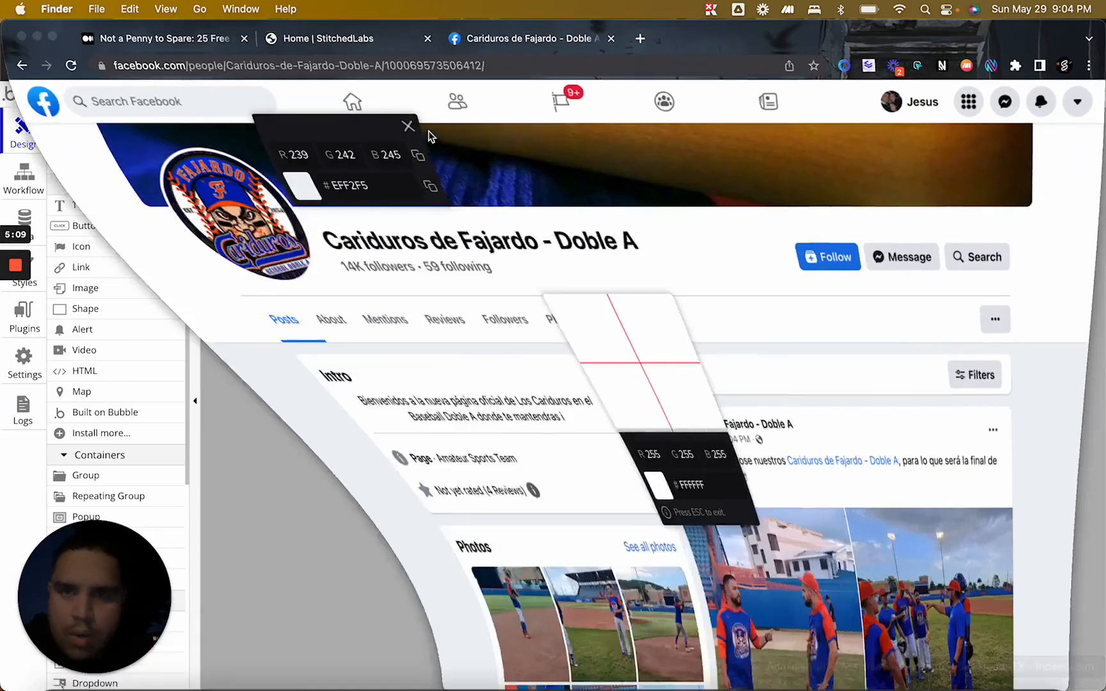
pyautogui.click(164, 101)
pyautogui.click(163, 101)
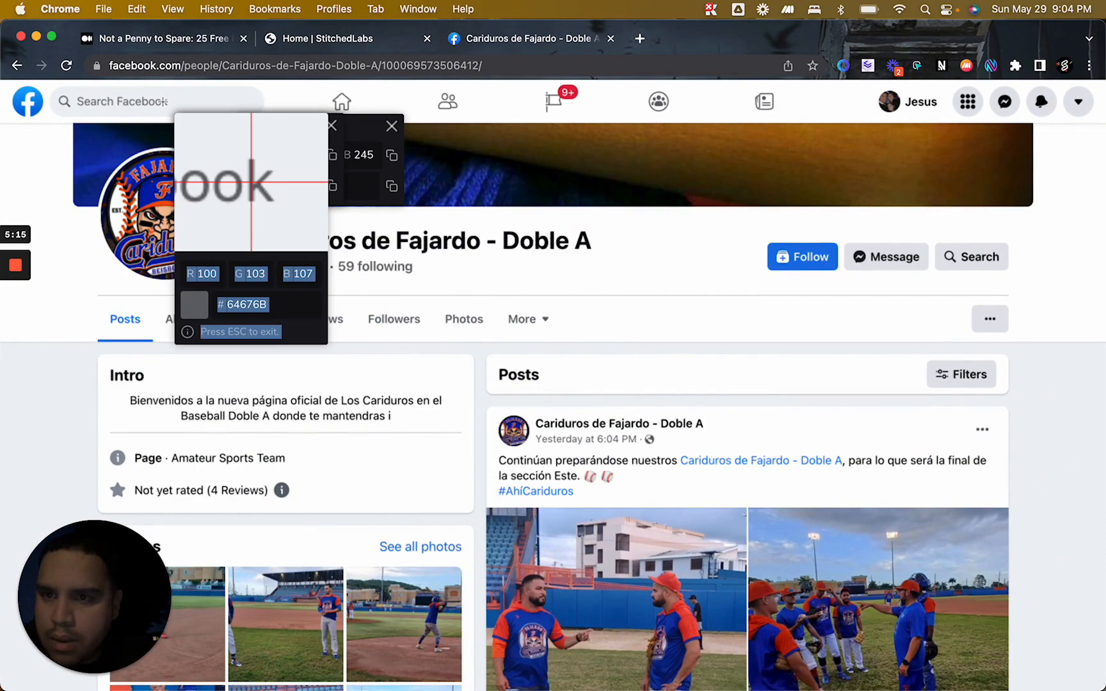
pyautogui.click(331, 187)
# Return to the Bubble editor and set the Search Facebook text's font color to #64676B
pyautogui.click(35, 40)
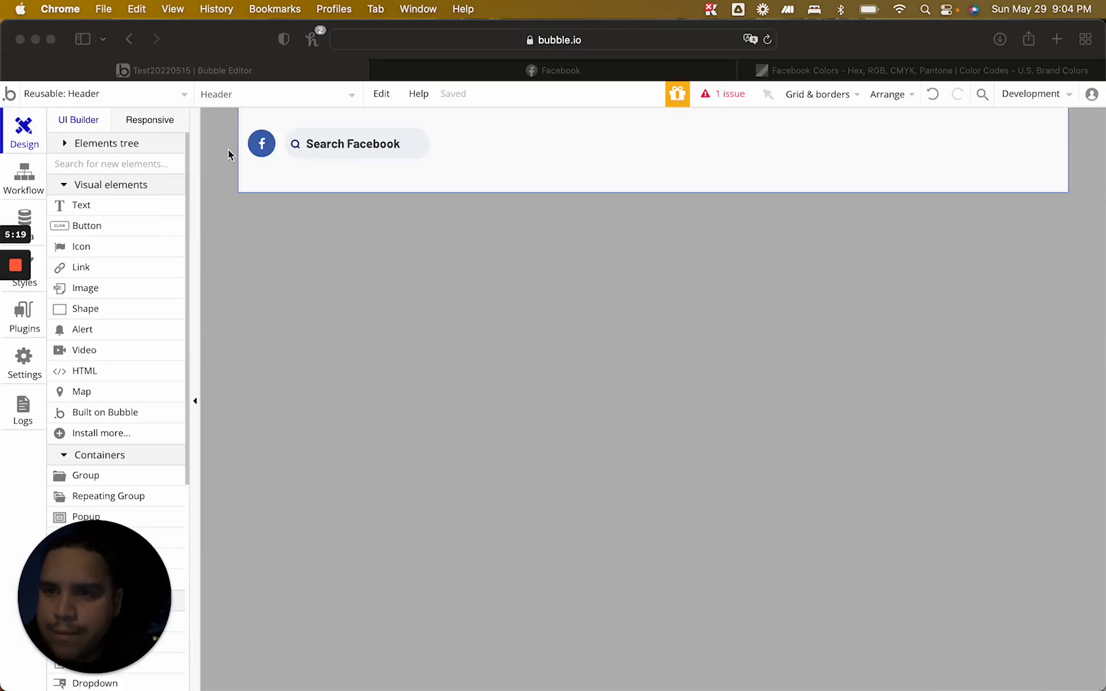
pyautogui.doubleClick(352, 147)
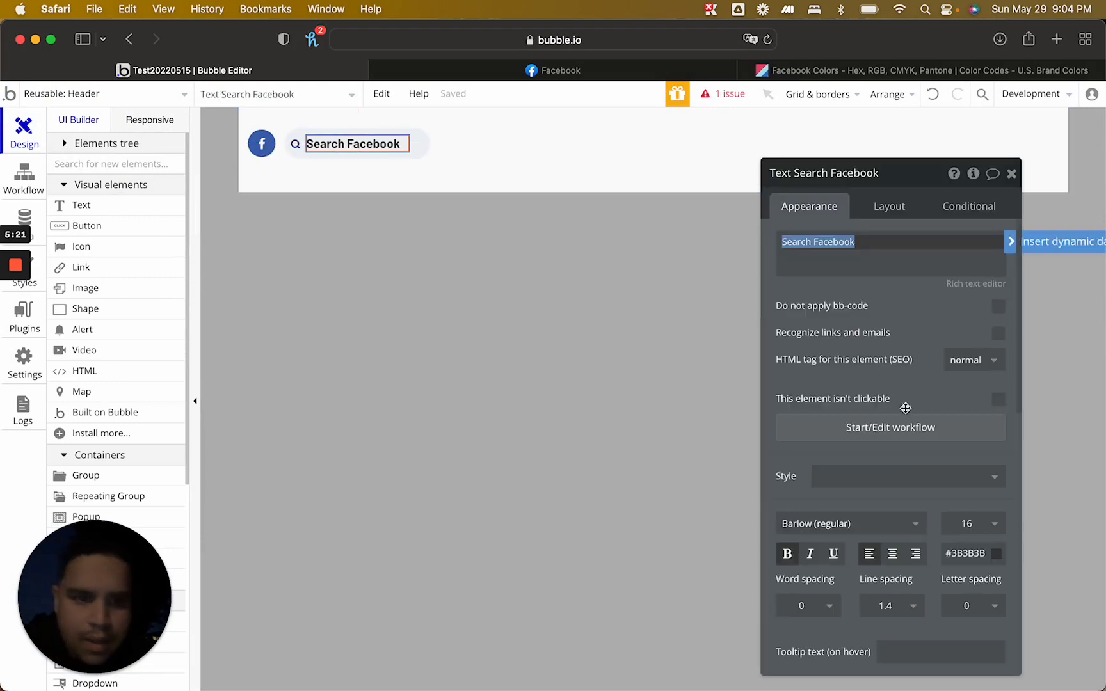
pyautogui.scroll(-3, 915, 459)
pyautogui.doubleClick(970, 455)
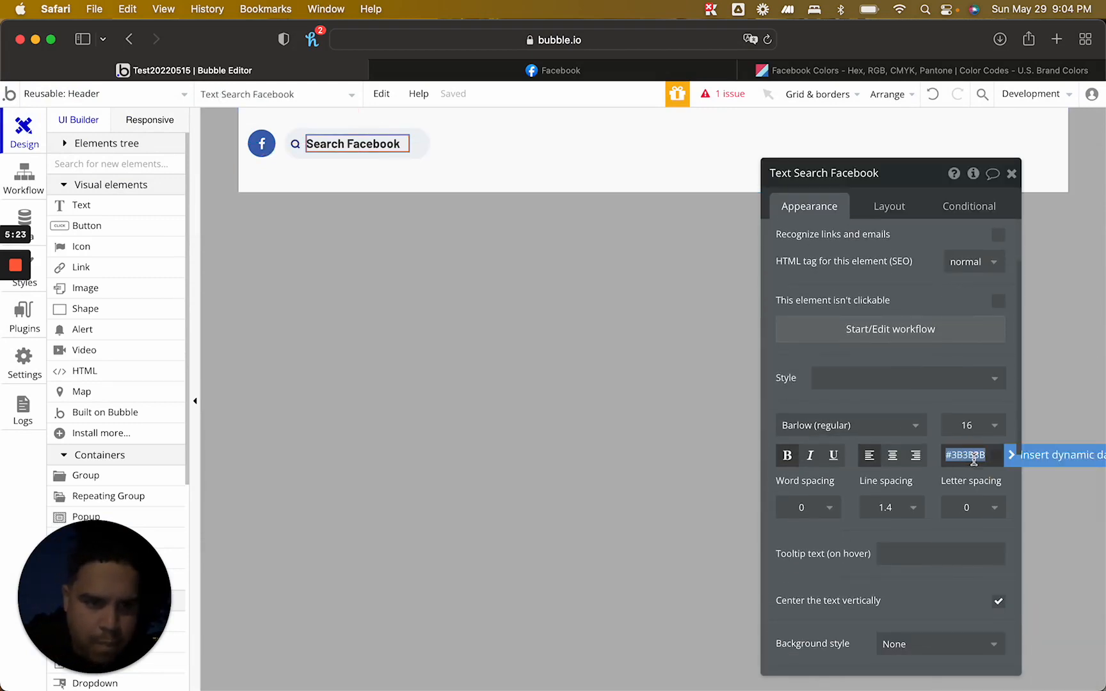
pyautogui.press('super+v')
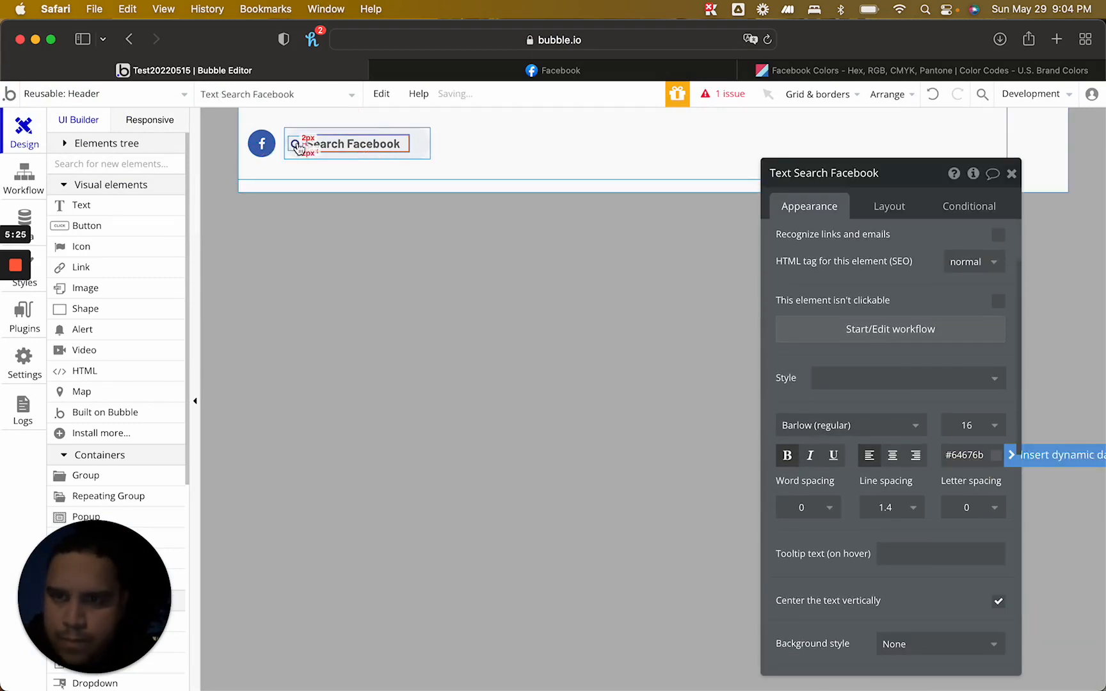
# Set the search icon's color to #64676B and close its properties
pyautogui.click(295, 143)
pyautogui.click(971, 405)
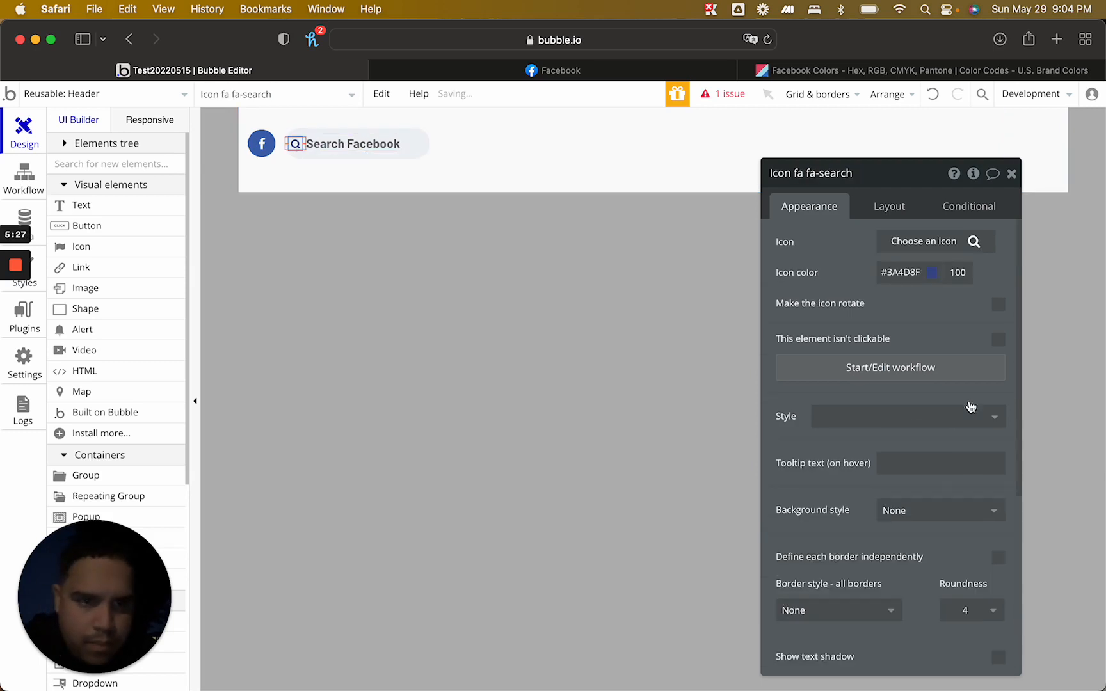
pyautogui.click(912, 272)
pyautogui.tripleClick(911, 272)
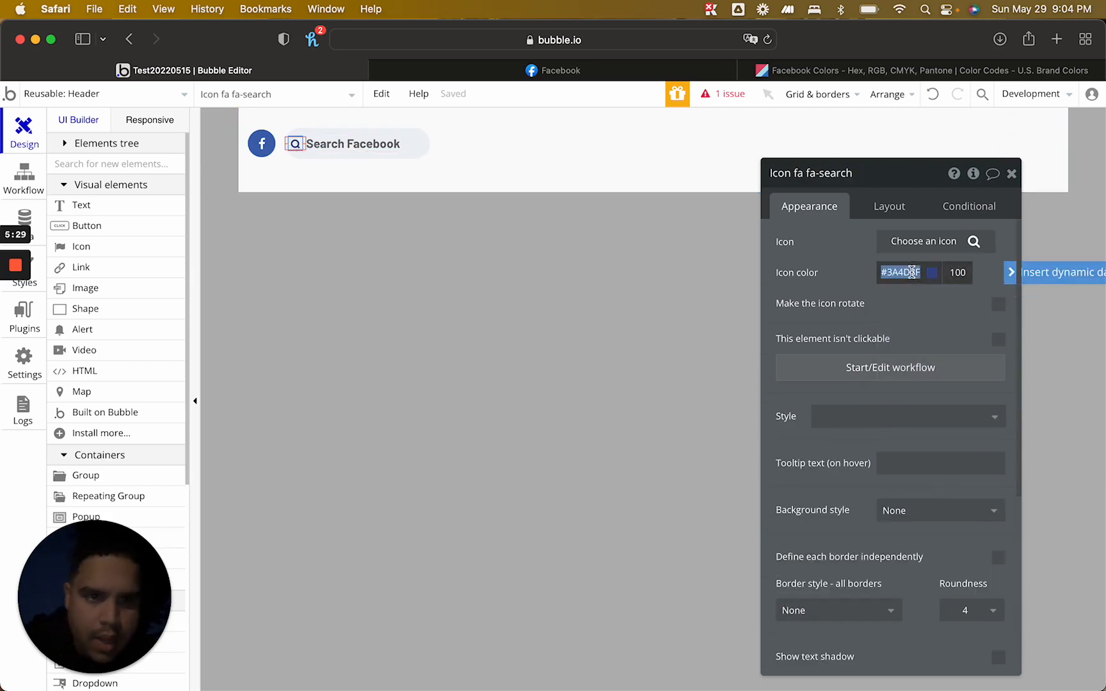
pyautogui.press('super+v')
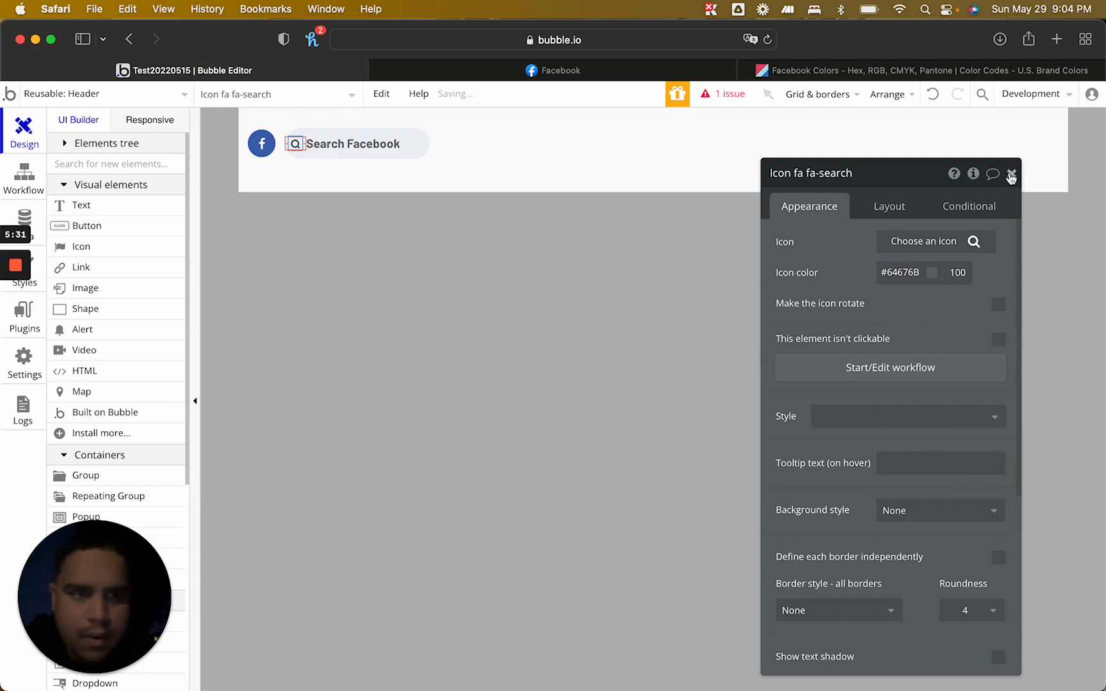
pyautogui.click(1011, 176)
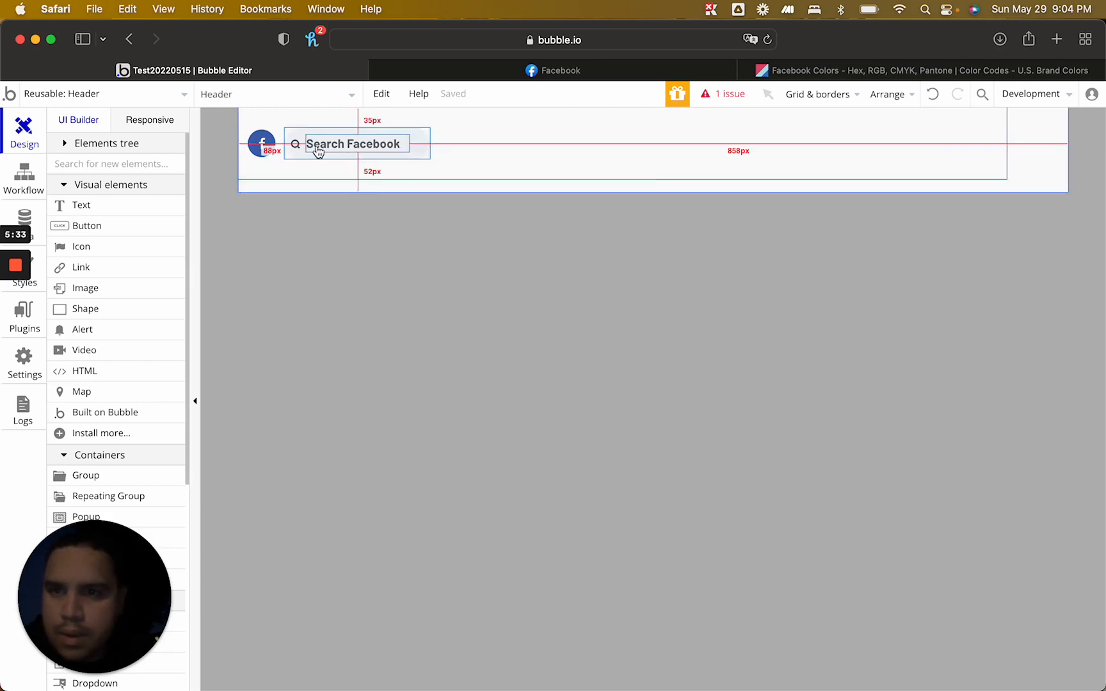
# Set the search icon's size to 20 by 20 px and its left margin to 10 px
pyautogui.doubleClick(295, 144)
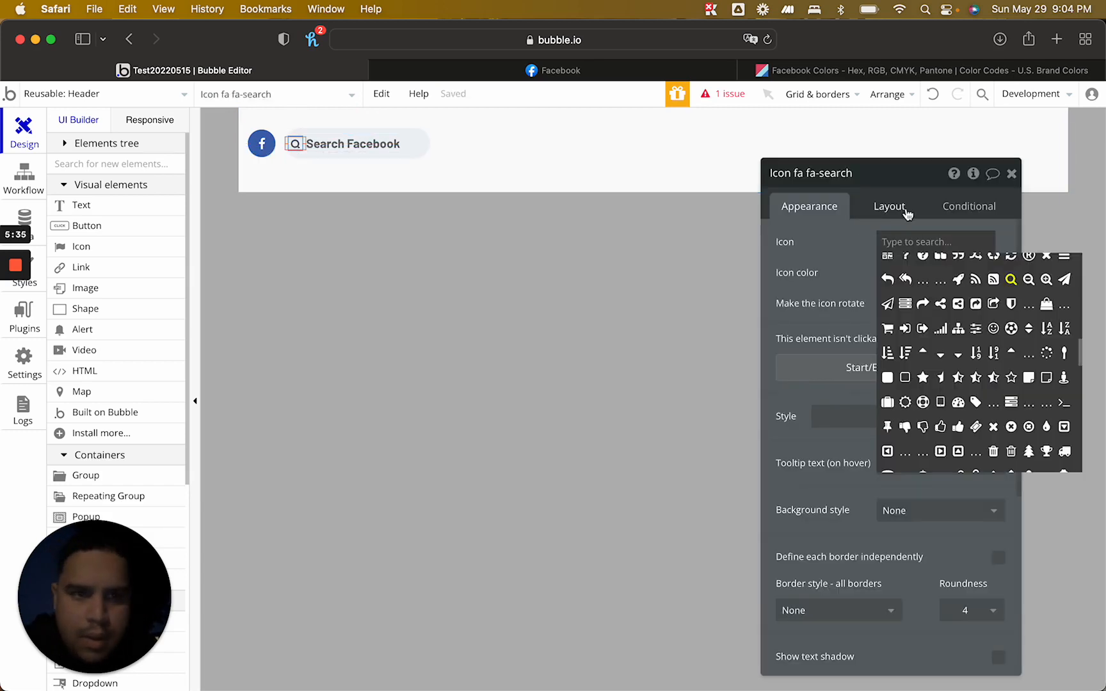
pyautogui.click(907, 213)
pyautogui.doubleClick(834, 416)
pyautogui.write('20')
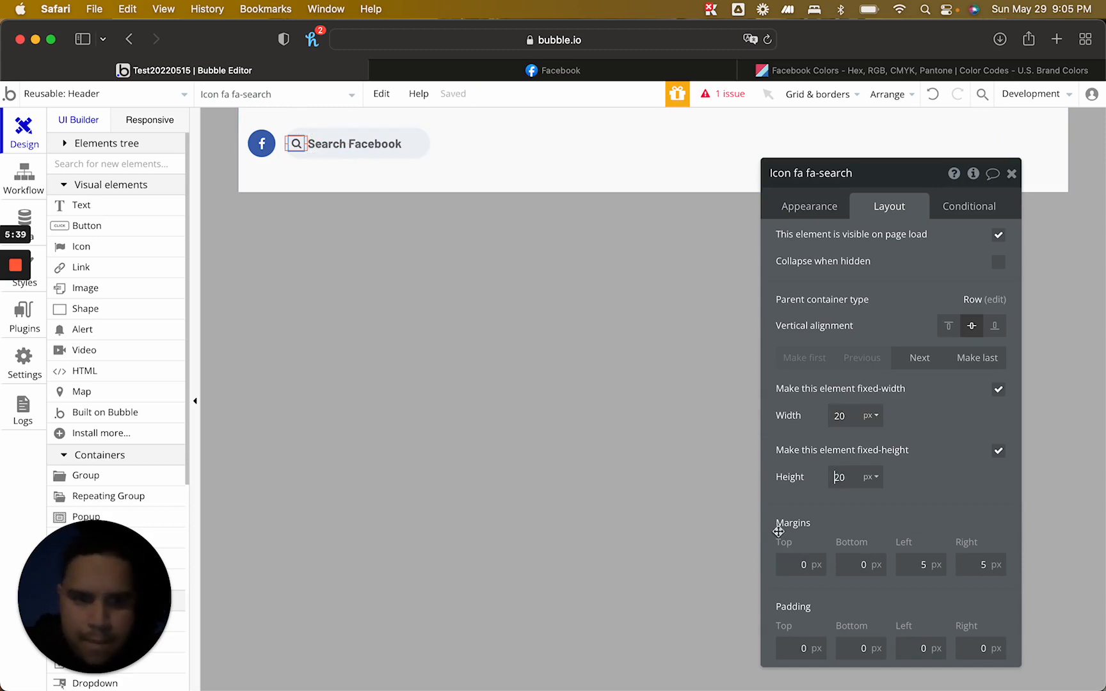
pyautogui.doubleClick(919, 565)
pyautogui.write('10')
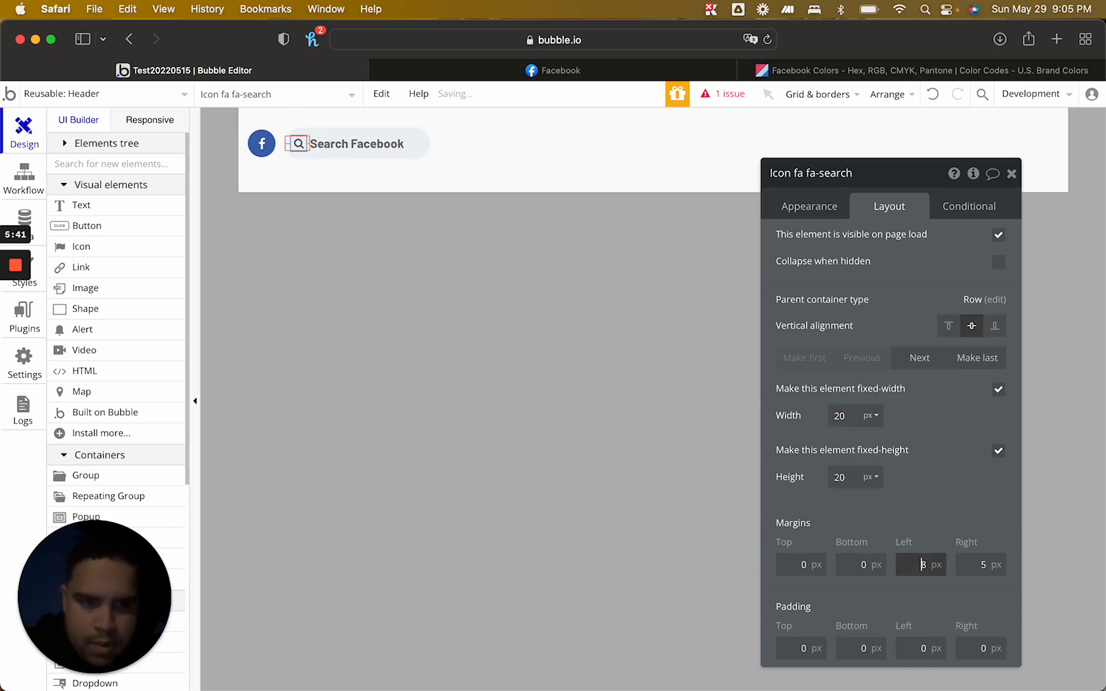
# Set the Search Facebook text's left margin to 2 px and close its properties
pyautogui.click(359, 144)
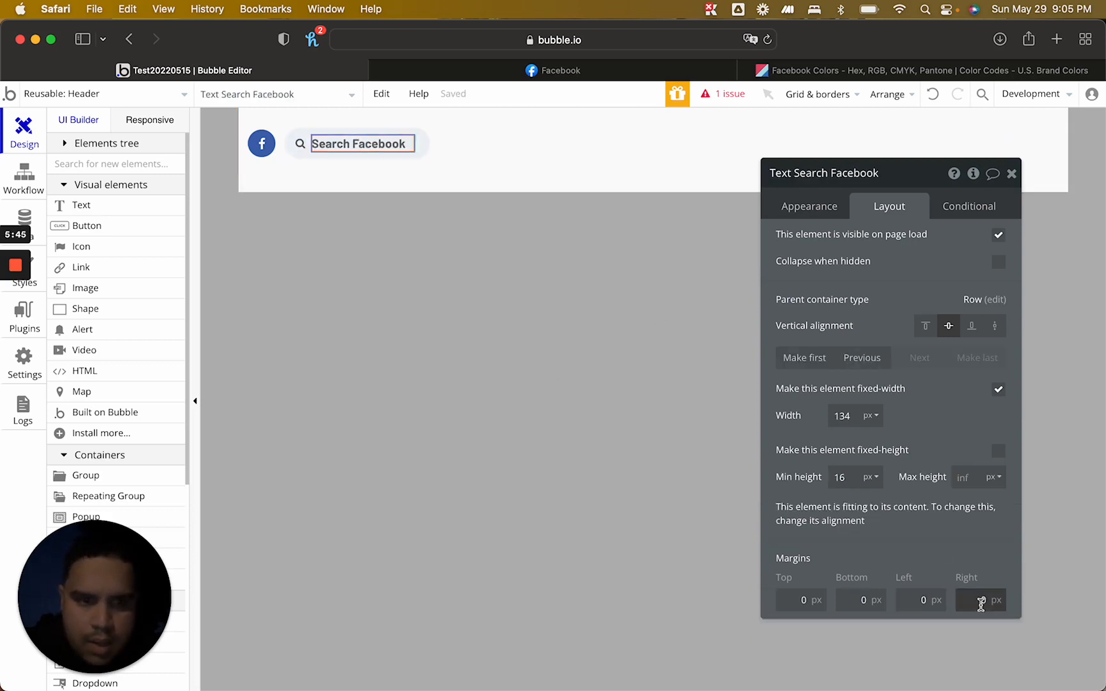
pyautogui.click(919, 600)
pyautogui.write('3')
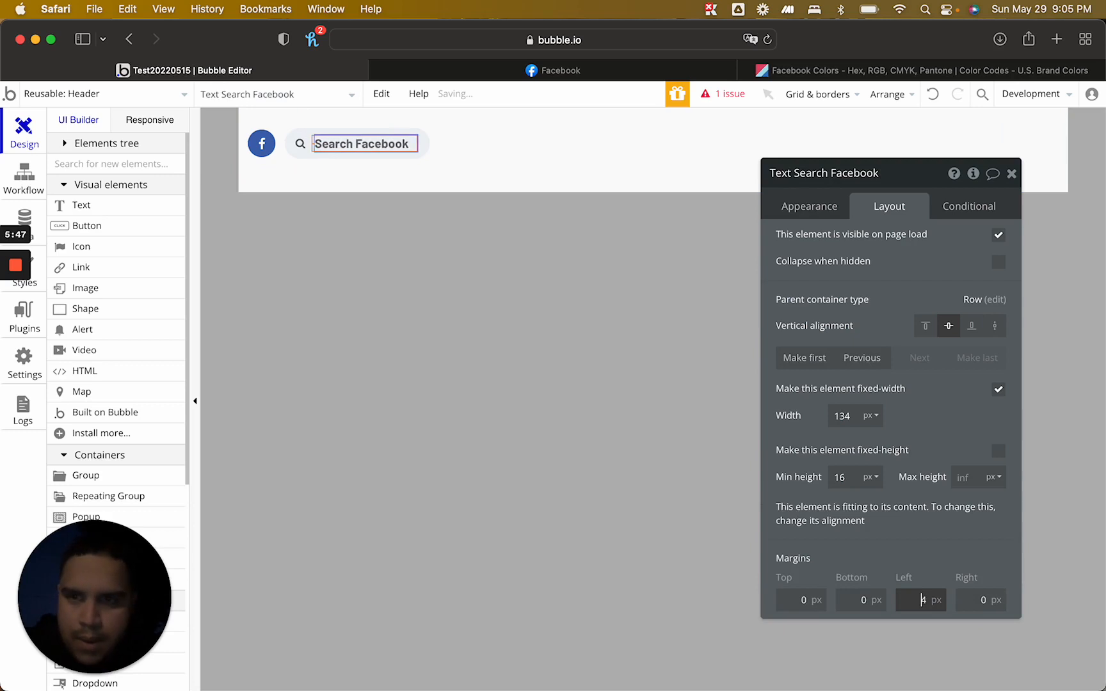
pyautogui.press('BackSpace')
pyautogui.write('2')
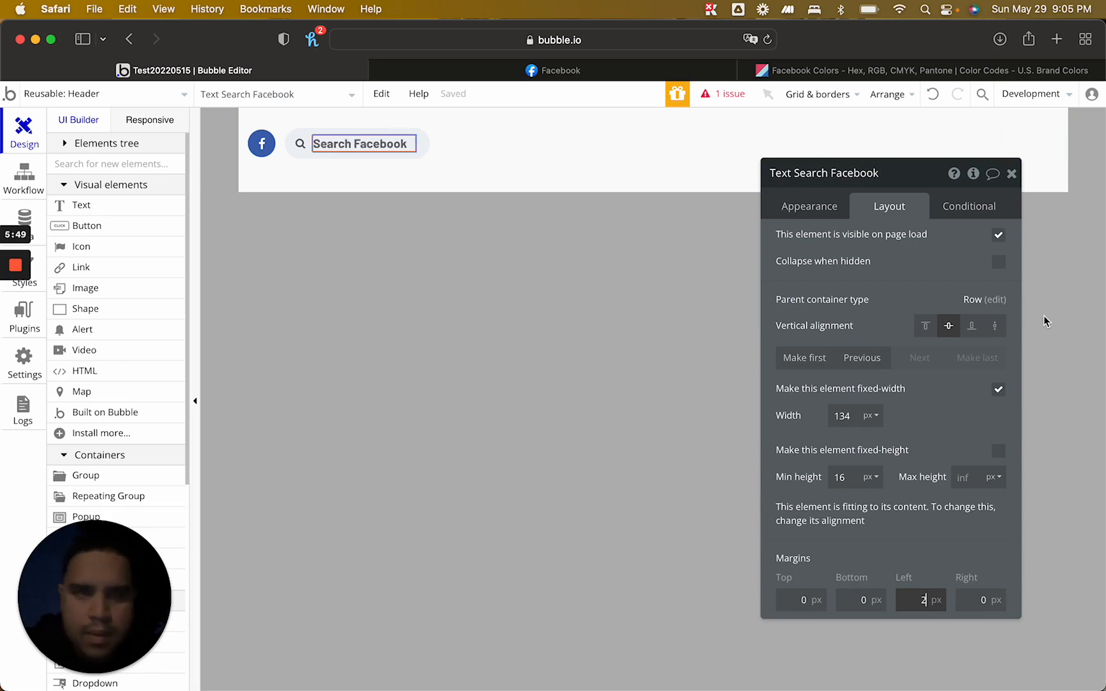
pyautogui.click(1010, 174)
# Check the header icons on the Facebook page, then install the Google Material Icons plugin in the Bubble app
pyautogui.click(634, 69)
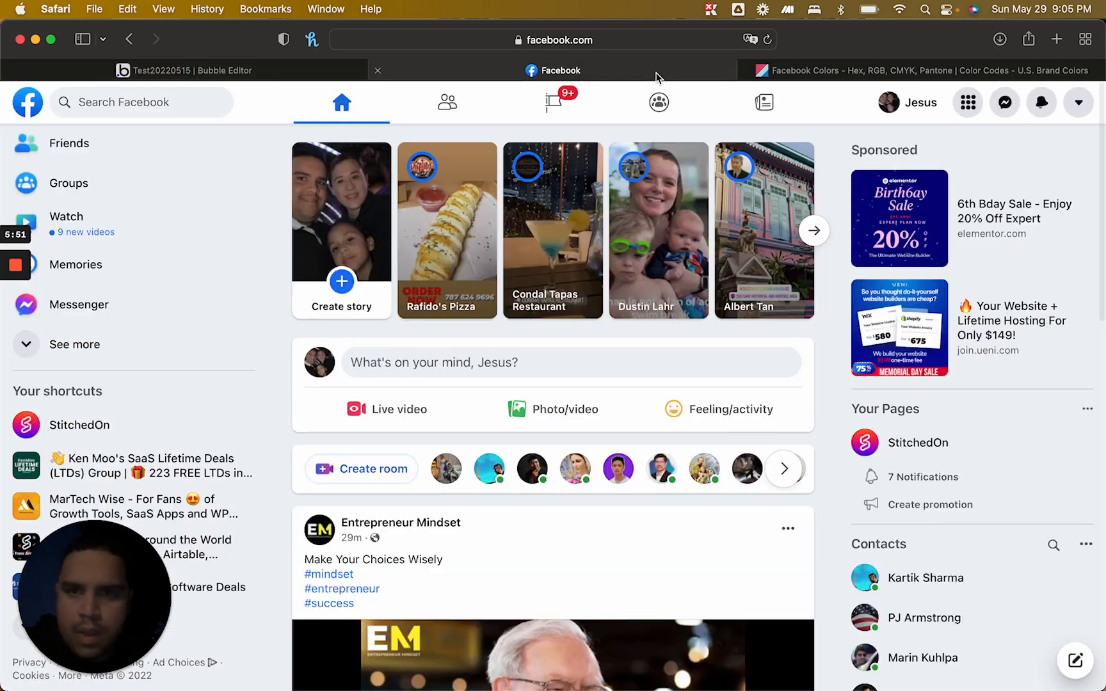
pyautogui.click(265, 68)
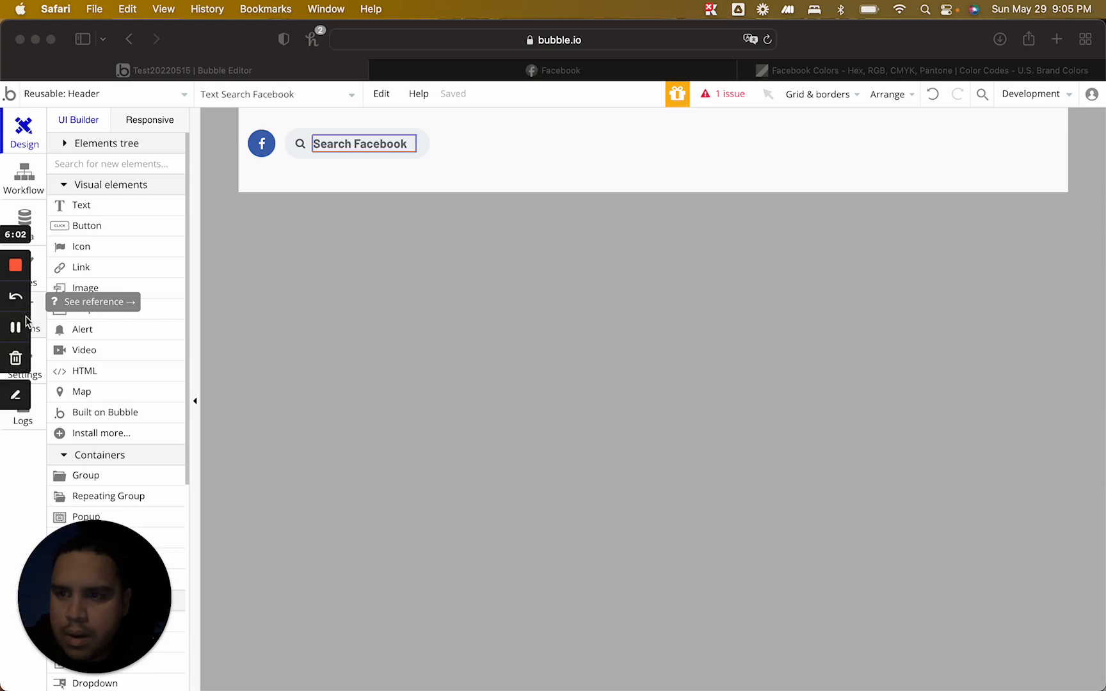
pyautogui.moveTo(190, 46); pyautogui.dragTo(218, 46)
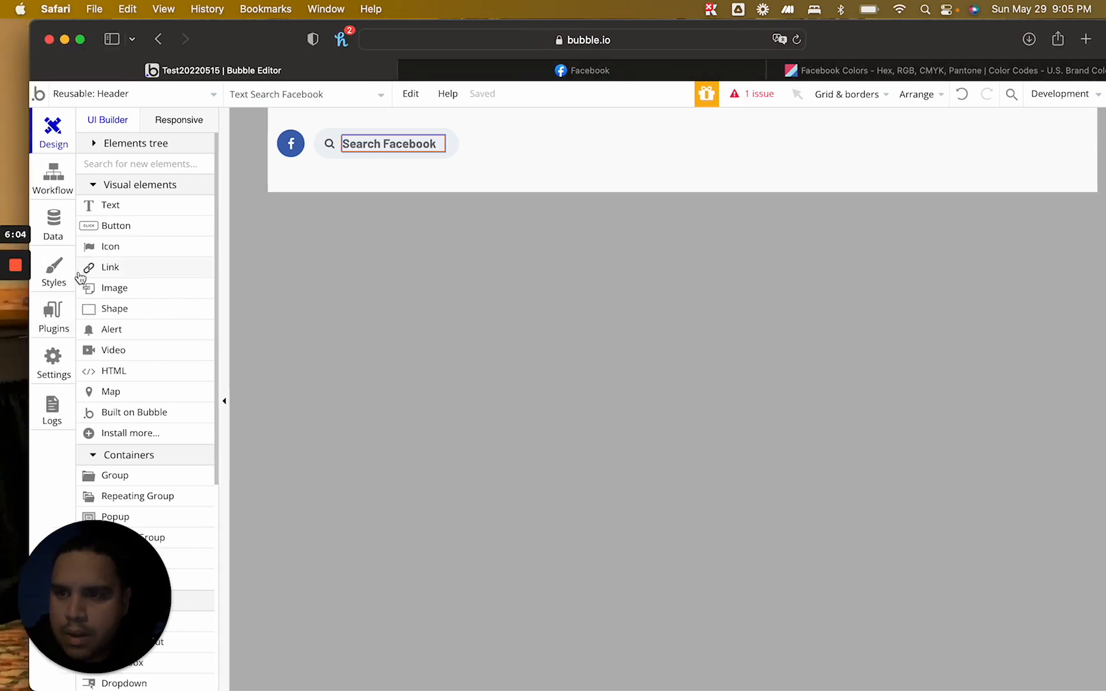
pyautogui.click(55, 320)
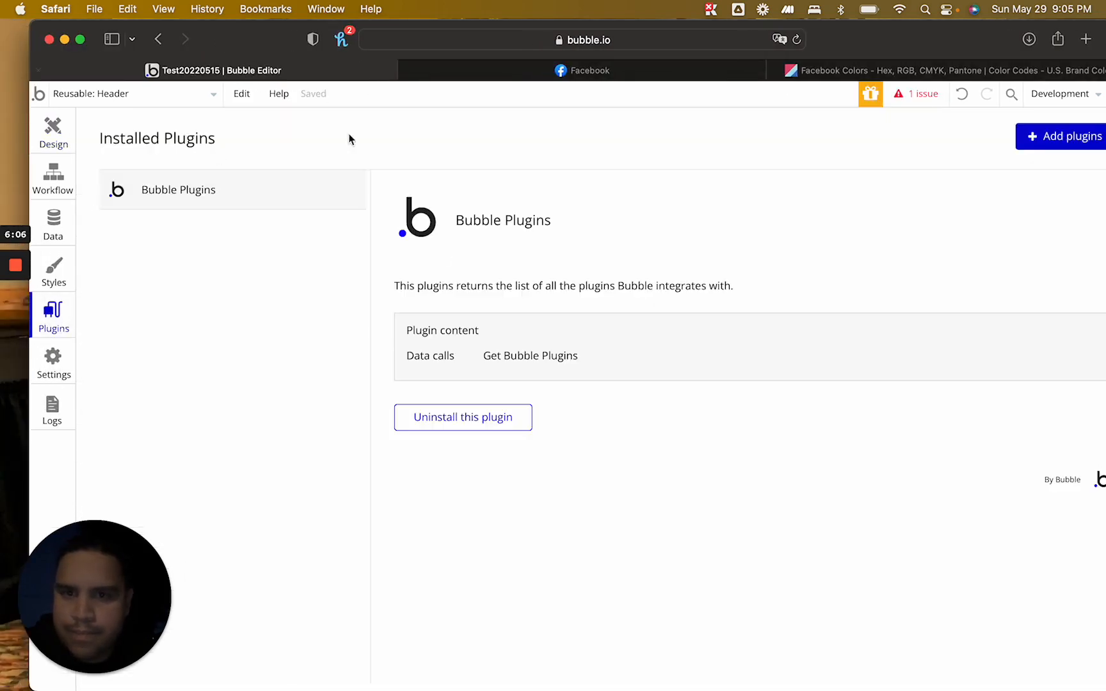
pyautogui.click(1078, 137)
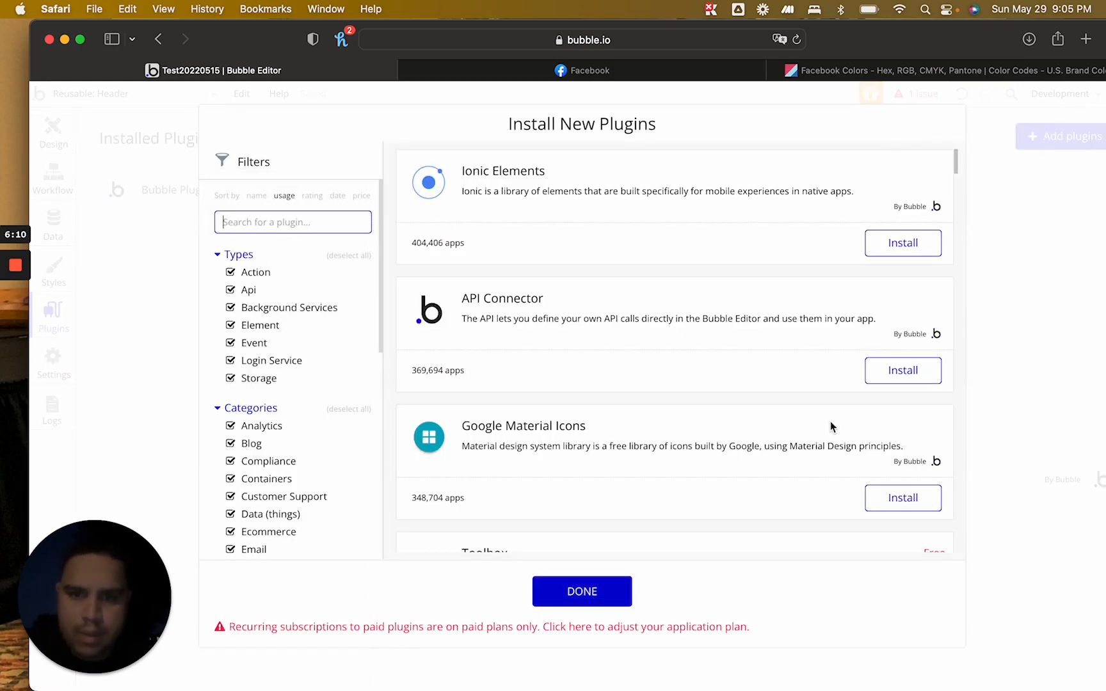
pyautogui.click(901, 506)
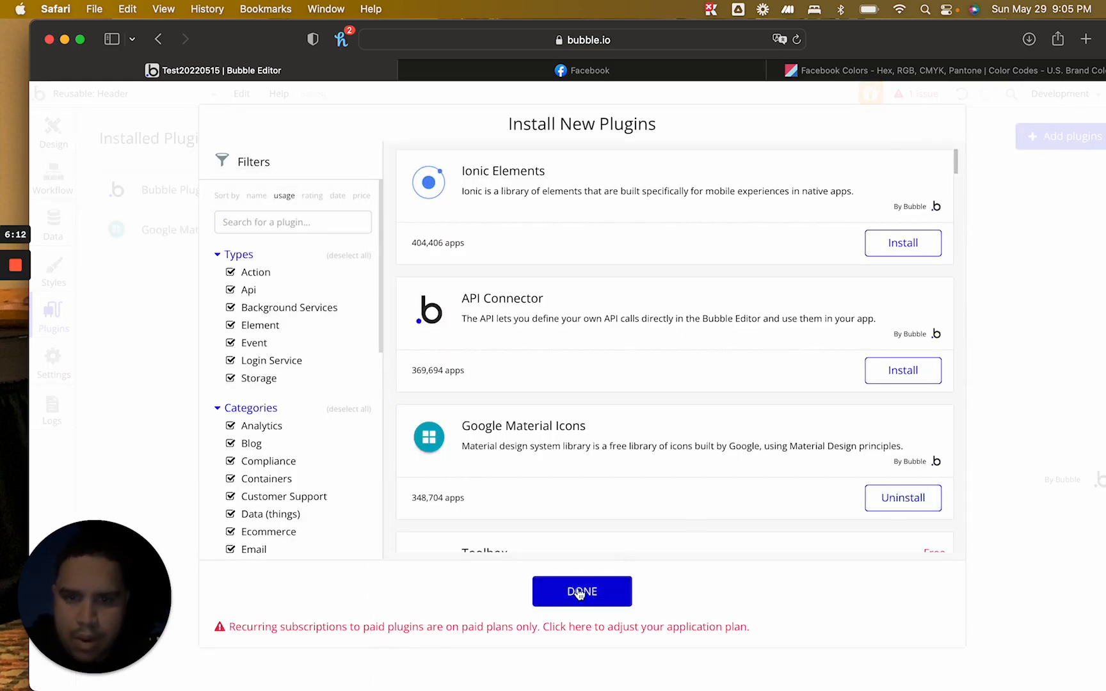
pyautogui.click(613, 591)
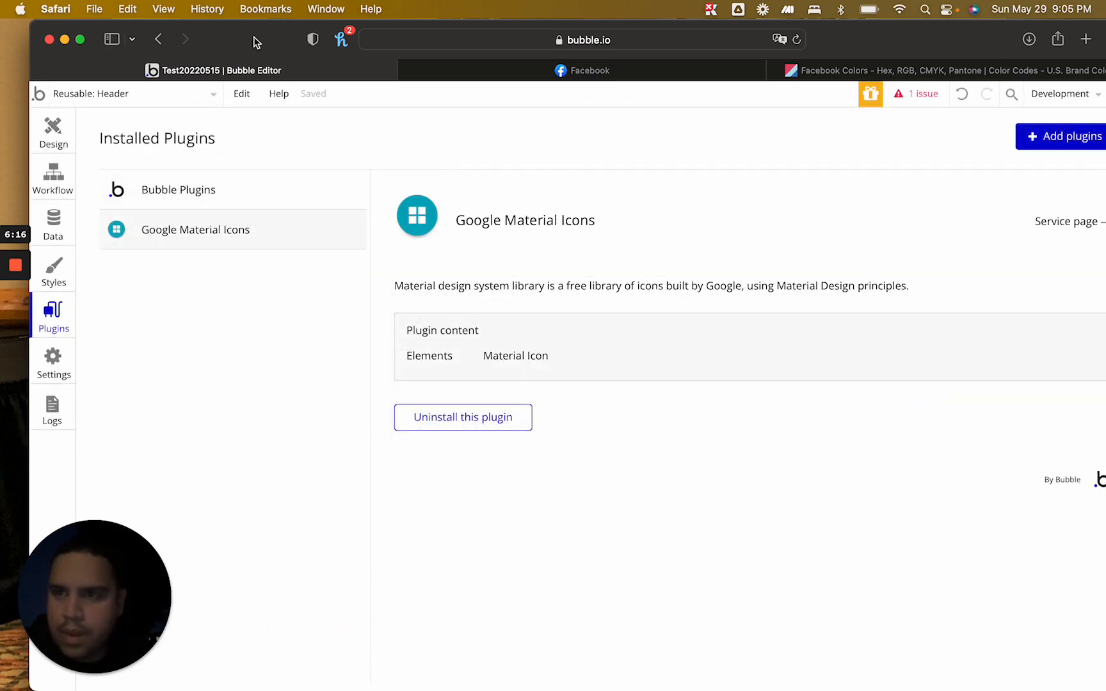
# Return to the header design, draw a Material Icon beside the search bar and choose the home icon for it
pyautogui.click(54, 137)
pyautogui.moveTo(248, 43); pyautogui.dragTo(217, 35)
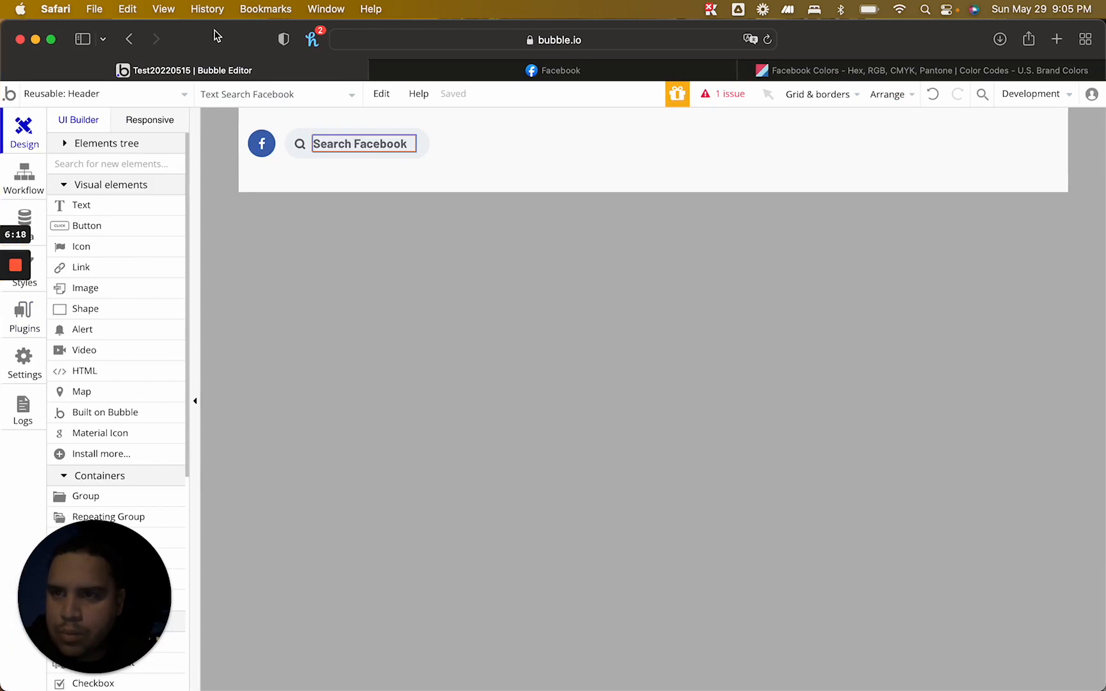
pyautogui.click(110, 435)
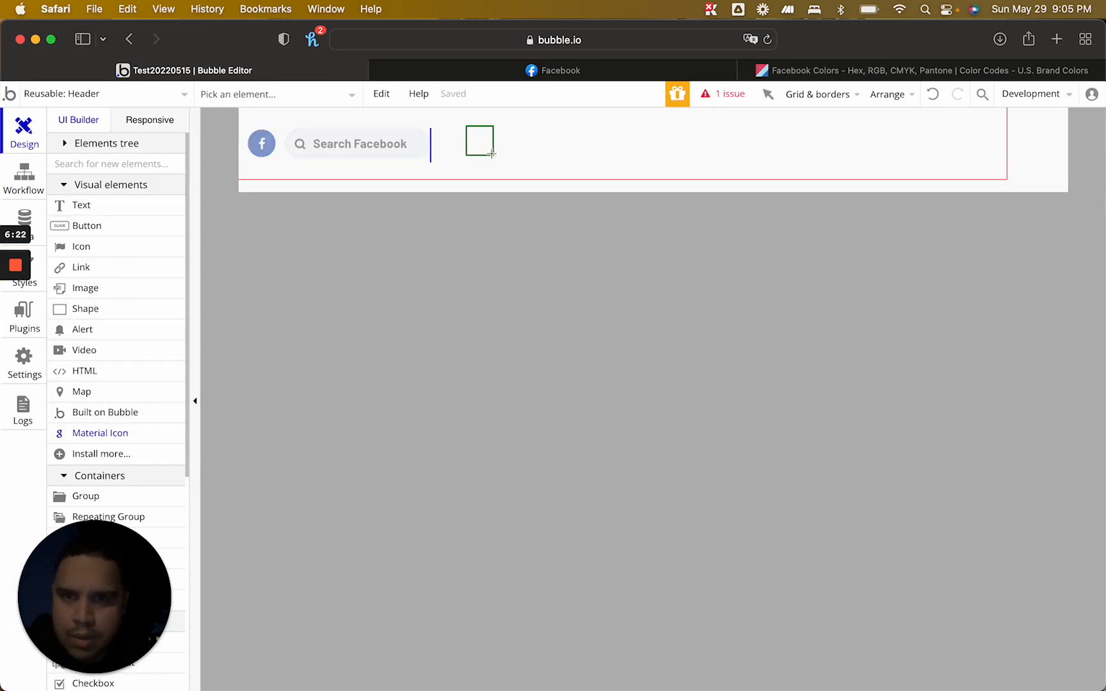
pyautogui.moveTo(491, 154); pyautogui.dragTo(492, 155)
pyautogui.write('home')
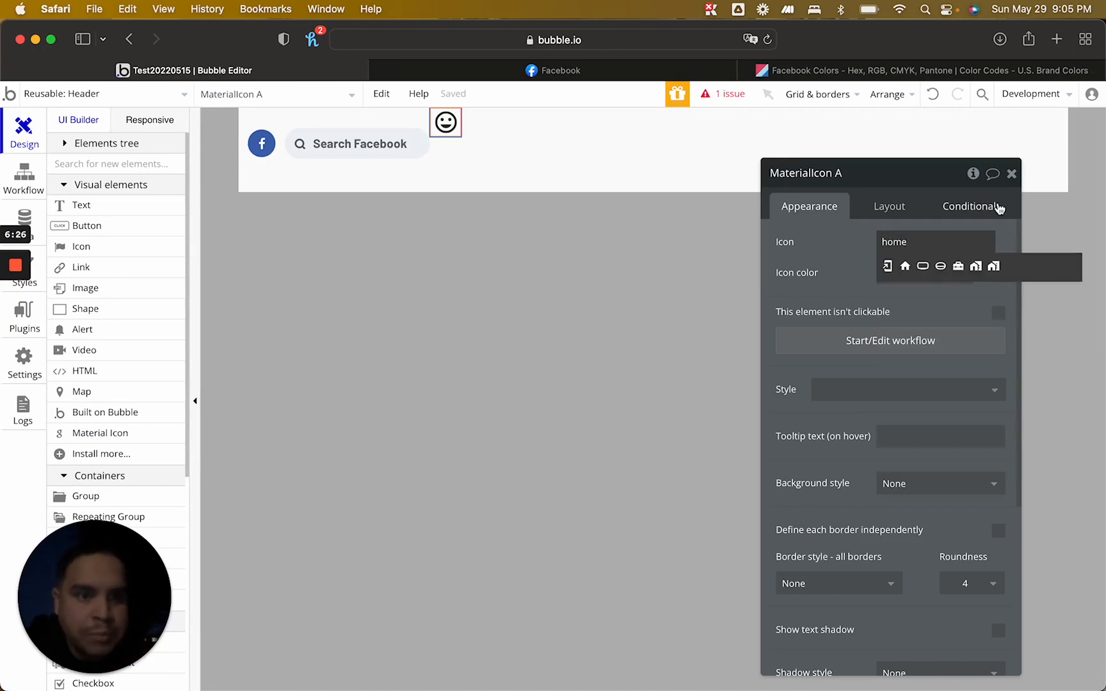
pyautogui.click(905, 266)
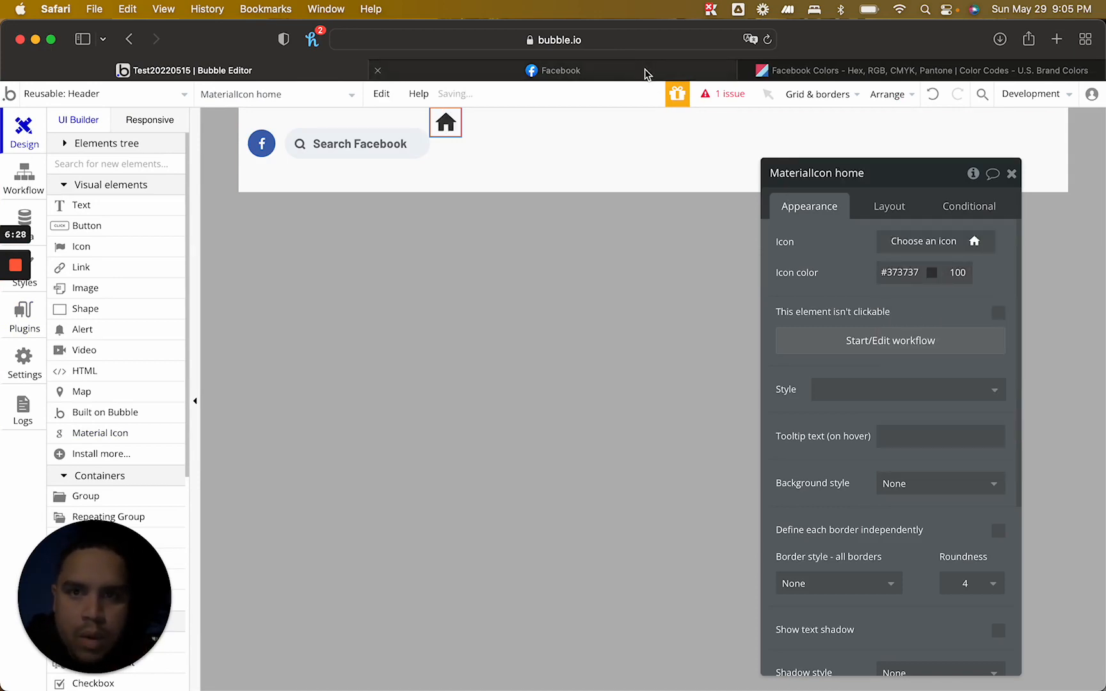
# Center the home icon vertically in the header and set its left margin to 10 px and right margin to 5 px
pyautogui.click(645, 69)
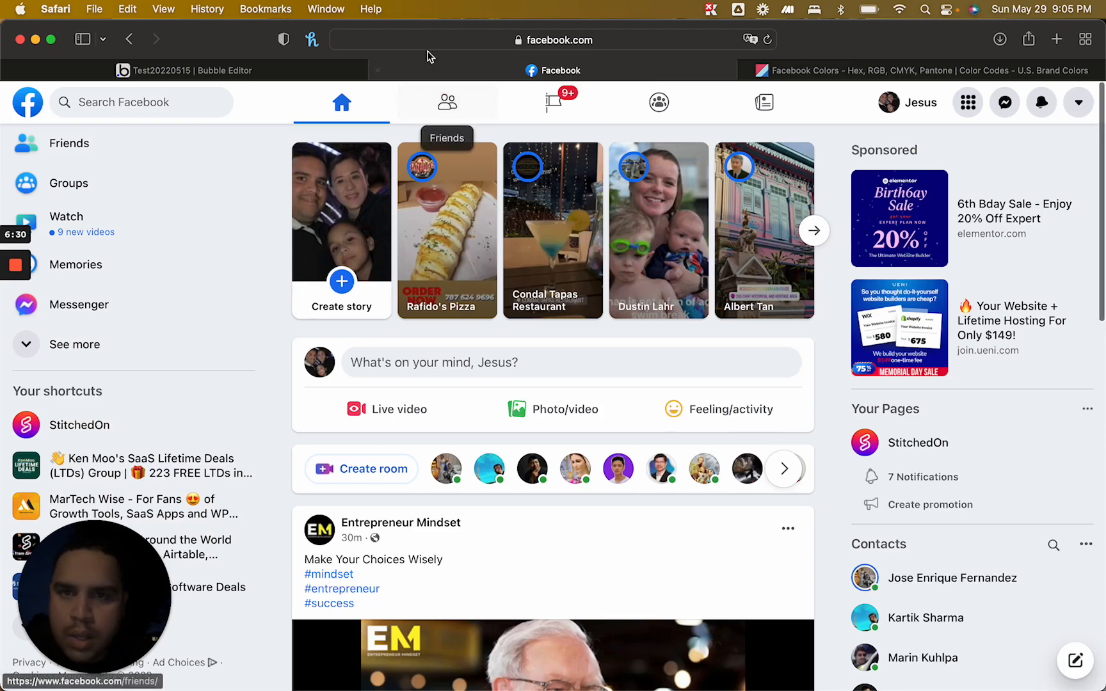
pyautogui.click(316, 69)
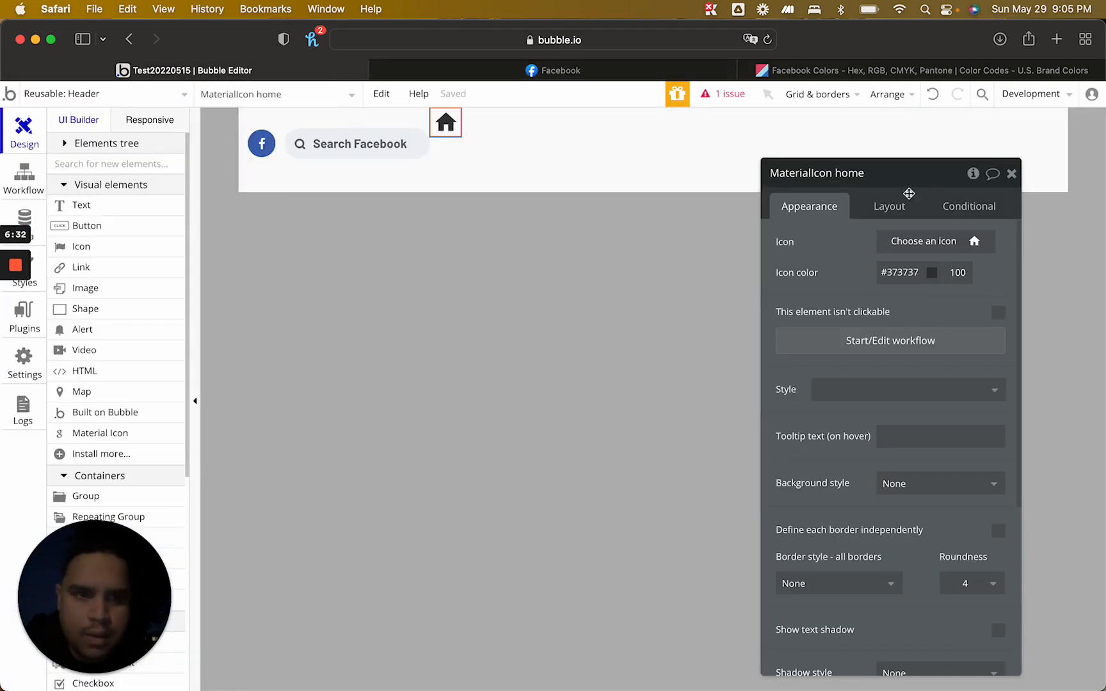
pyautogui.click(889, 206)
pyautogui.click(970, 326)
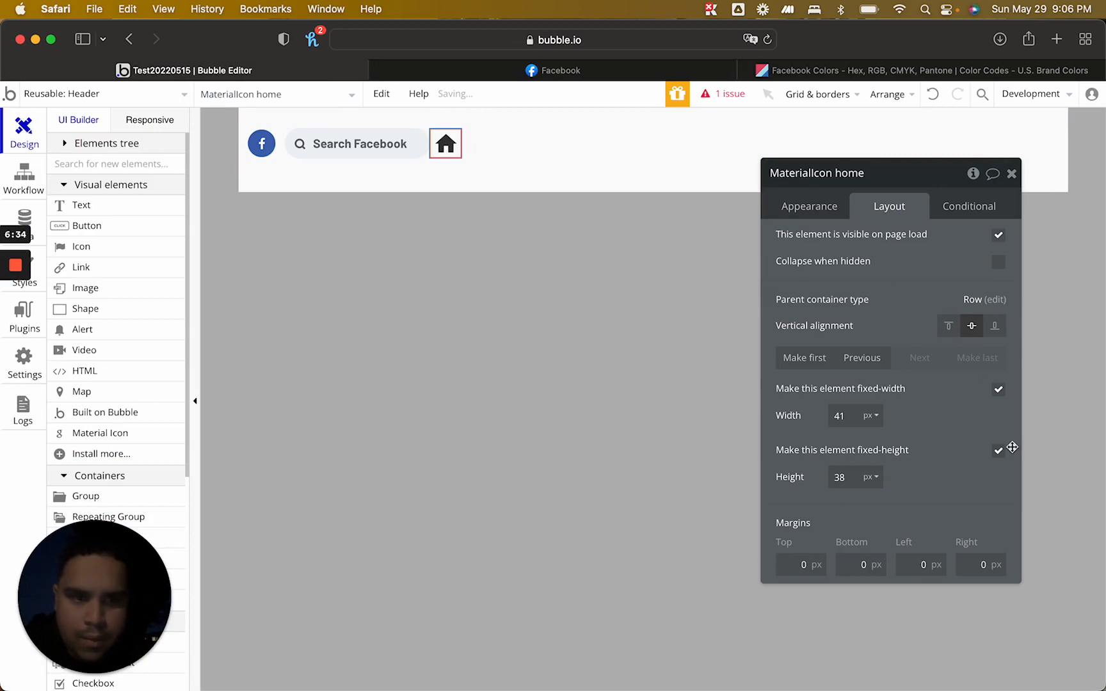
pyautogui.click(917, 563)
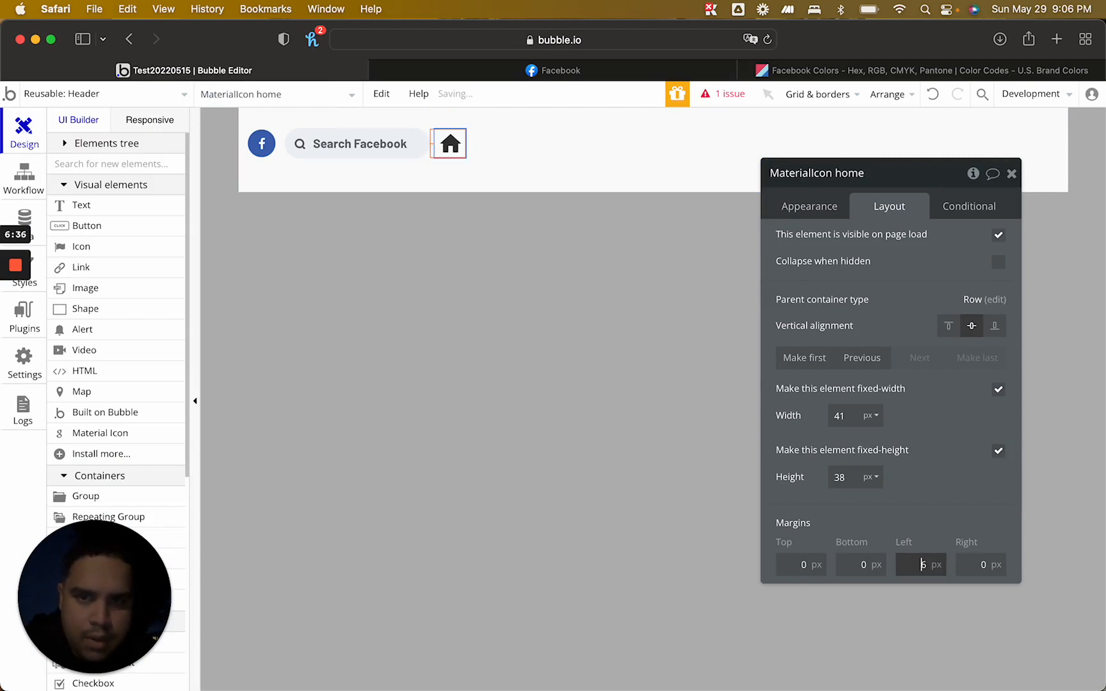
pyautogui.press('Tab')
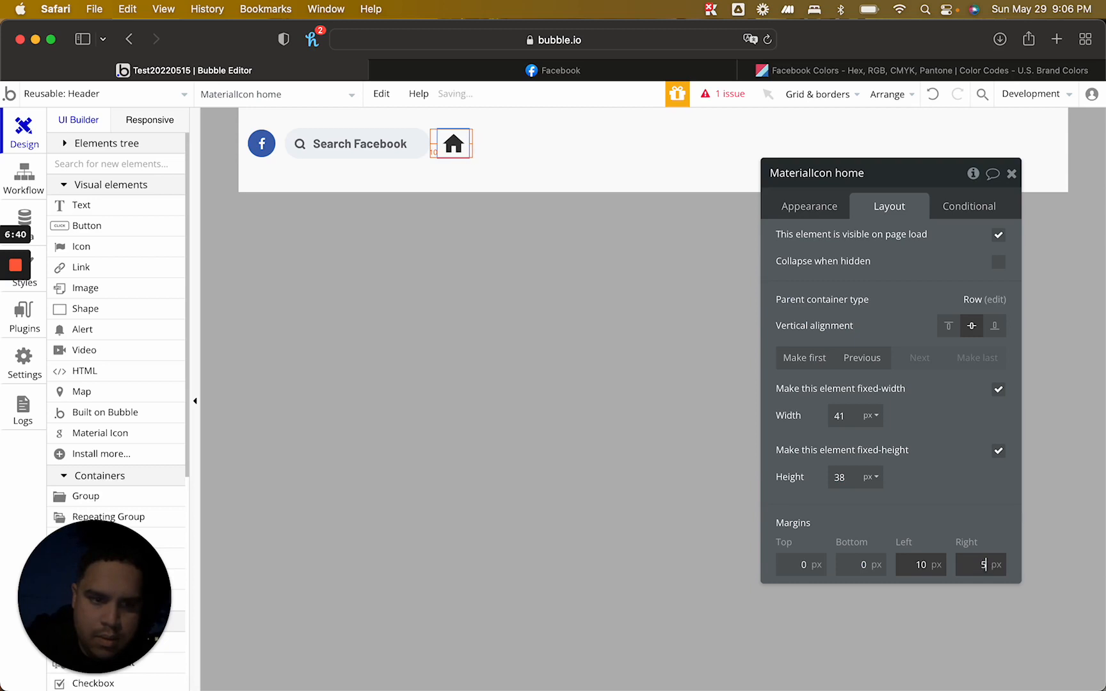
# Copy the home icon and paste two duplicates after it in the header row
pyautogui.click(452, 137)
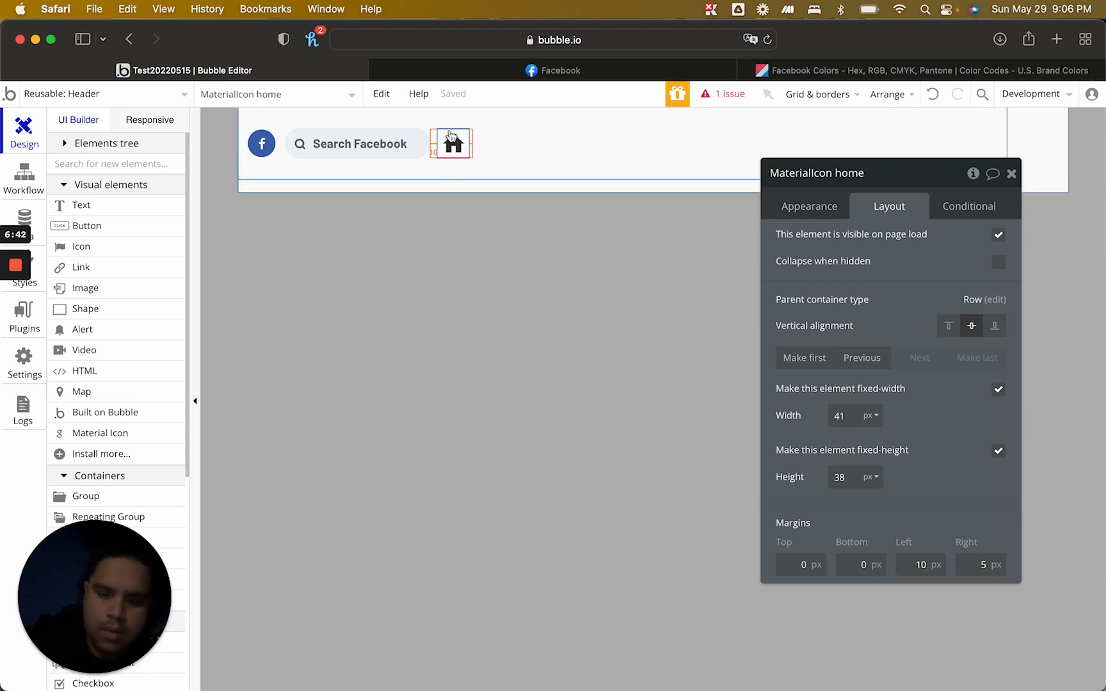
pyautogui.hotkey('ctrl', 'c')
pyautogui.click(526, 152)
pyautogui.hotkey('ctrl', 'v')
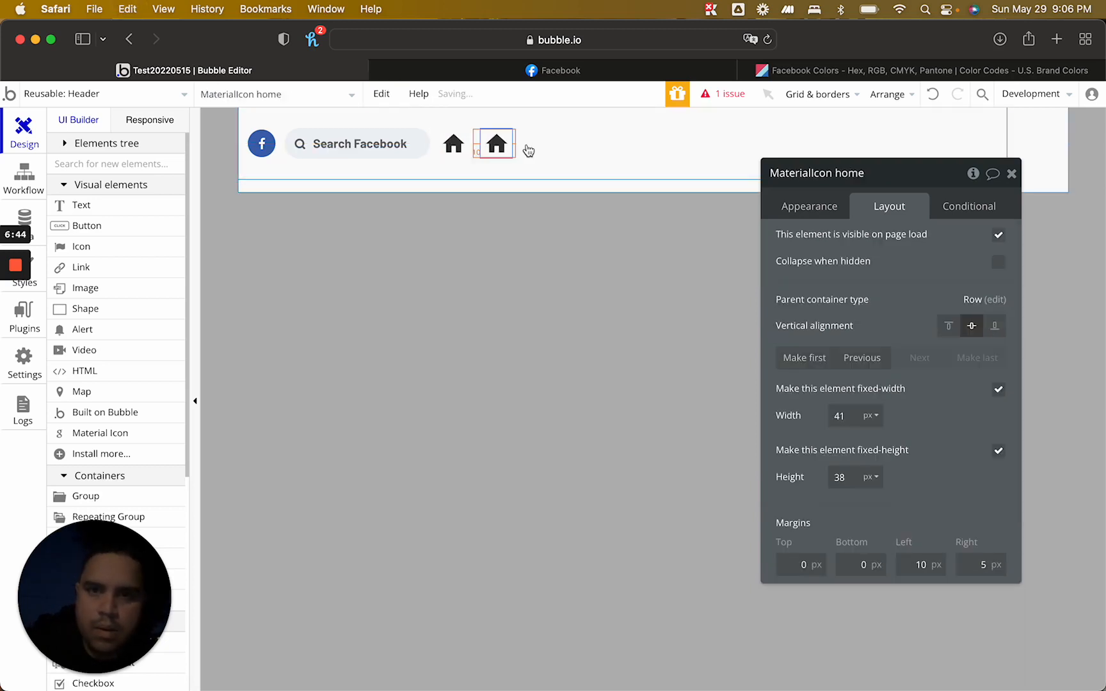
pyautogui.click(548, 150)
pyautogui.hotkey('ctrl', 'v')
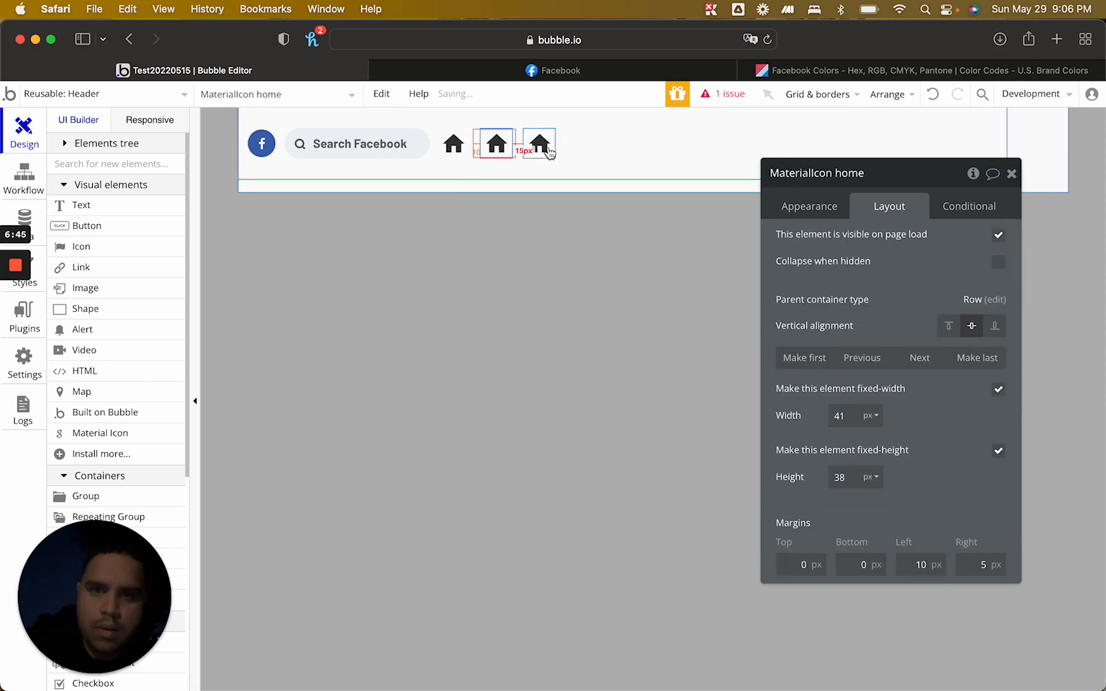
# Check Facebook's navigation icons and paste two more copies of the home icon at the end of the header row
pyautogui.click(611, 71)
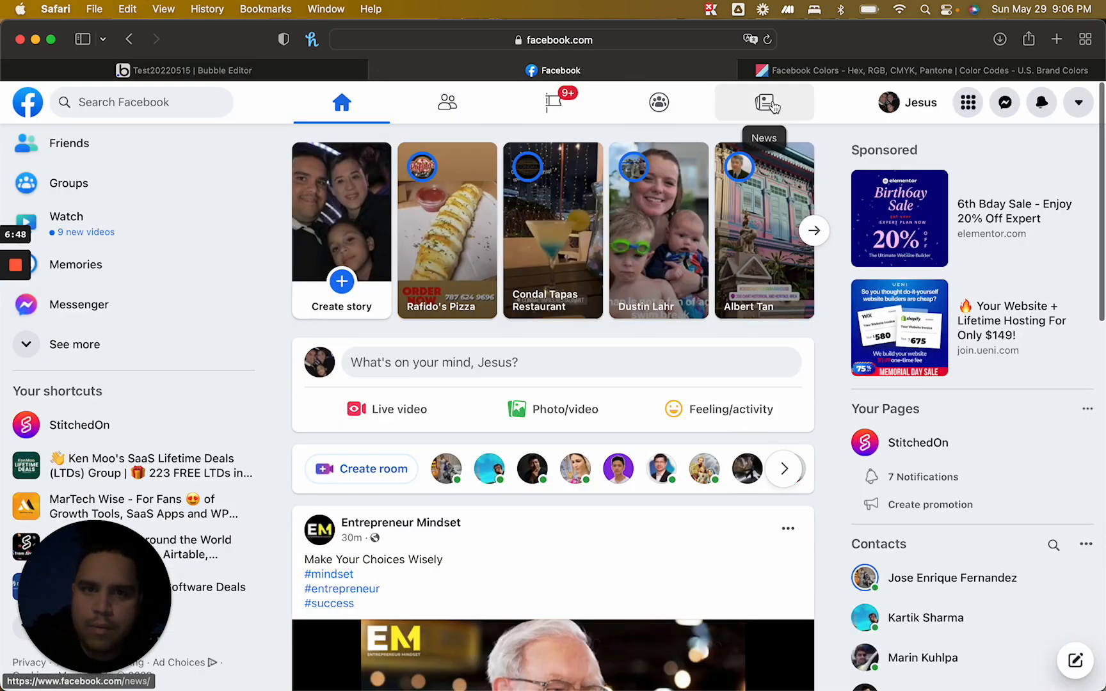
pyautogui.click(230, 72)
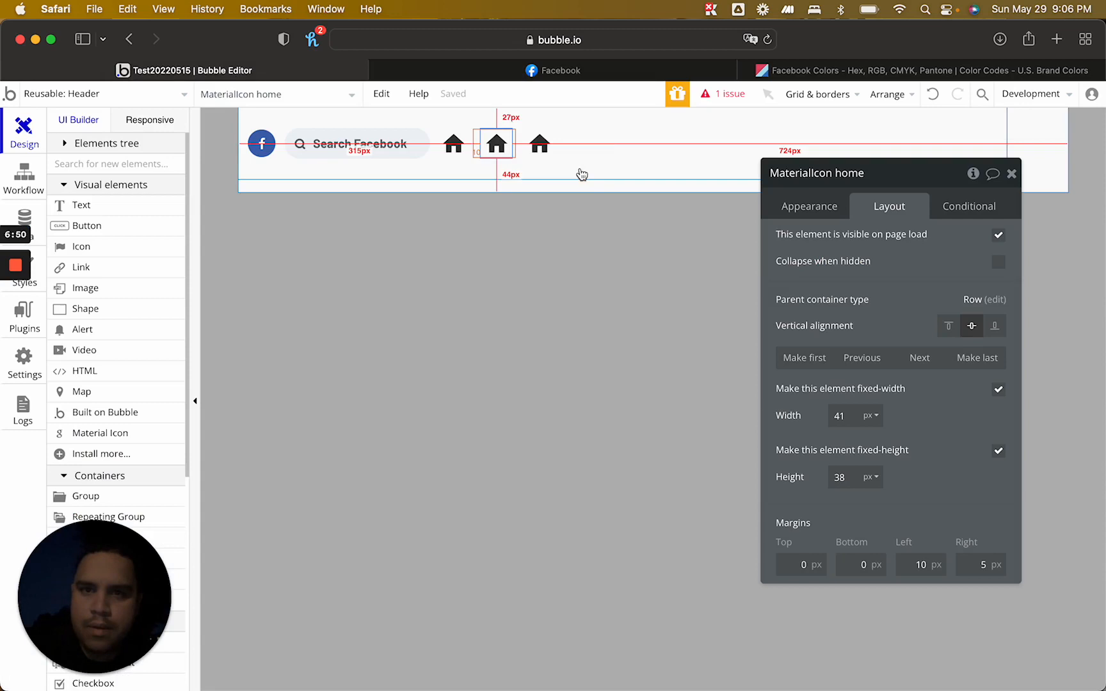
pyautogui.click(617, 154)
pyautogui.press('super+v')
pyautogui.click(638, 160)
pyautogui.press('super+v')
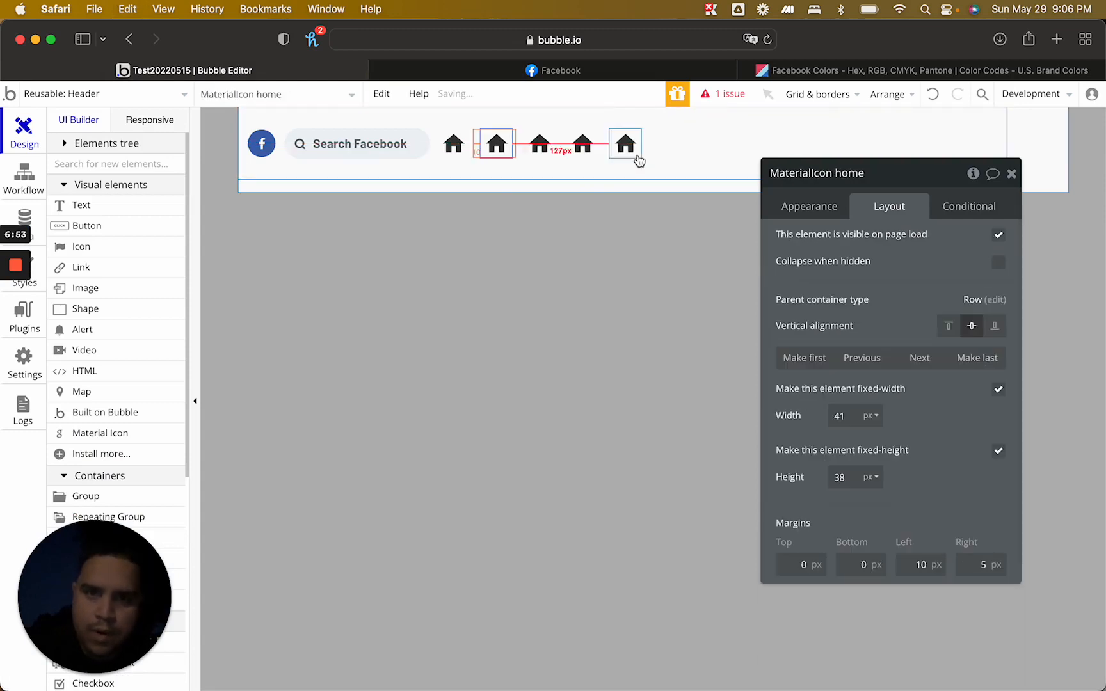
# Open the icon choice for the second home icon and search it for a friends icon, then clear the search
pyautogui.click(807, 208)
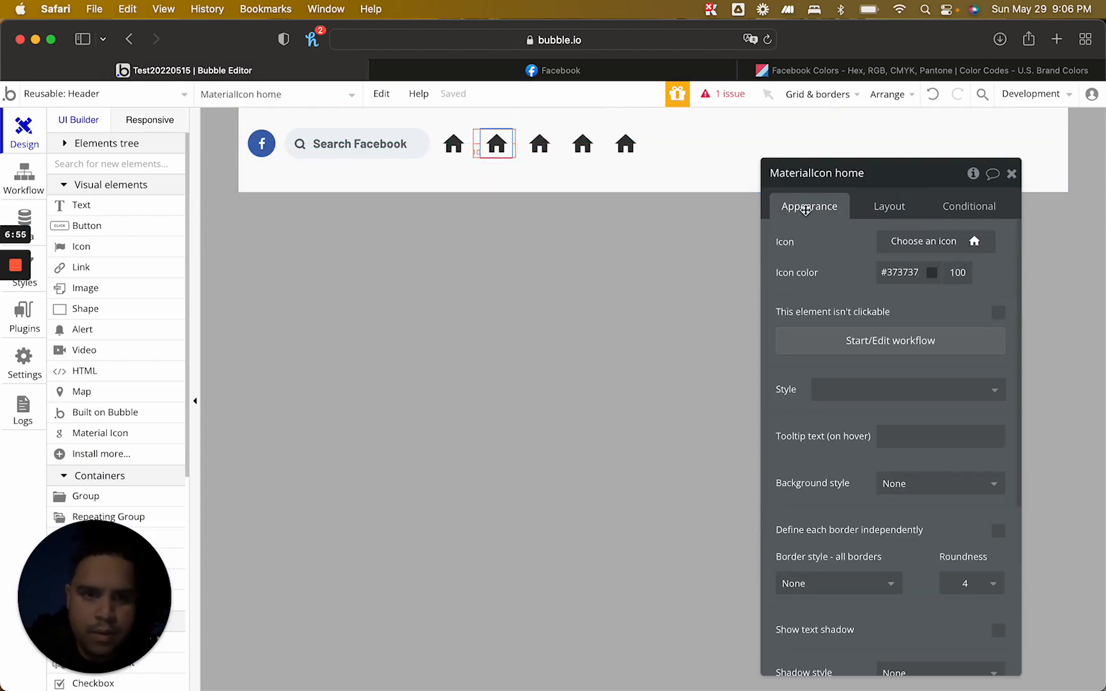
pyautogui.click(923, 241)
pyautogui.write('frien')
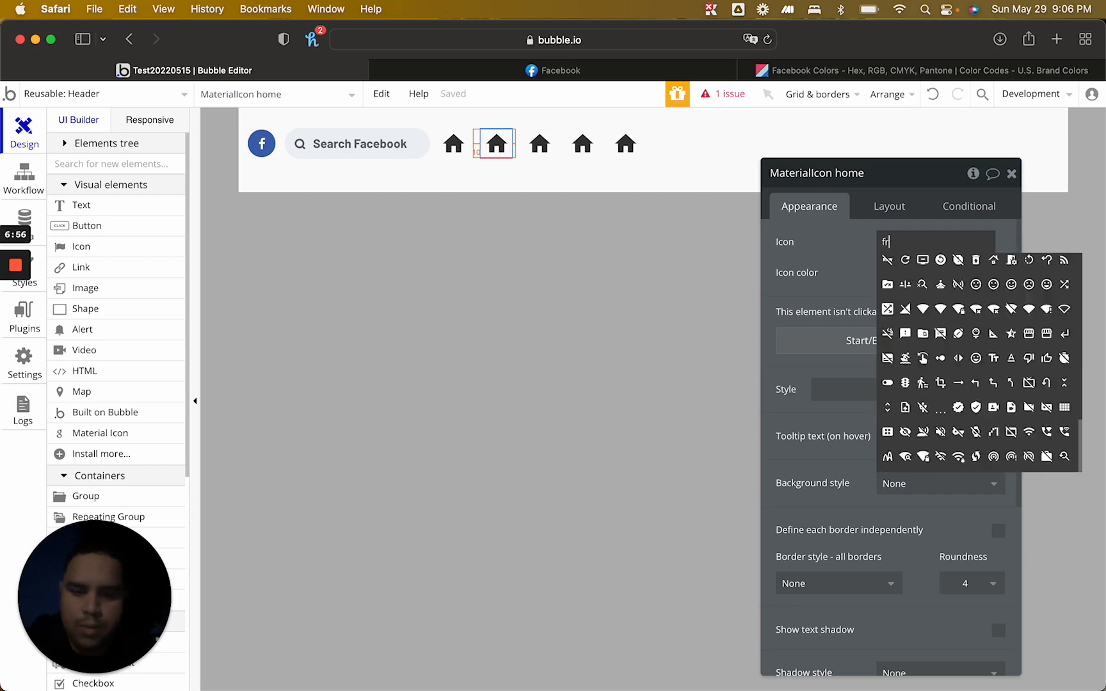
pyautogui.press('BackSpace')
pyautogui.press('BackSpace')
pyautogui.press('BackSpace')
pyautogui.press('BackSpace')
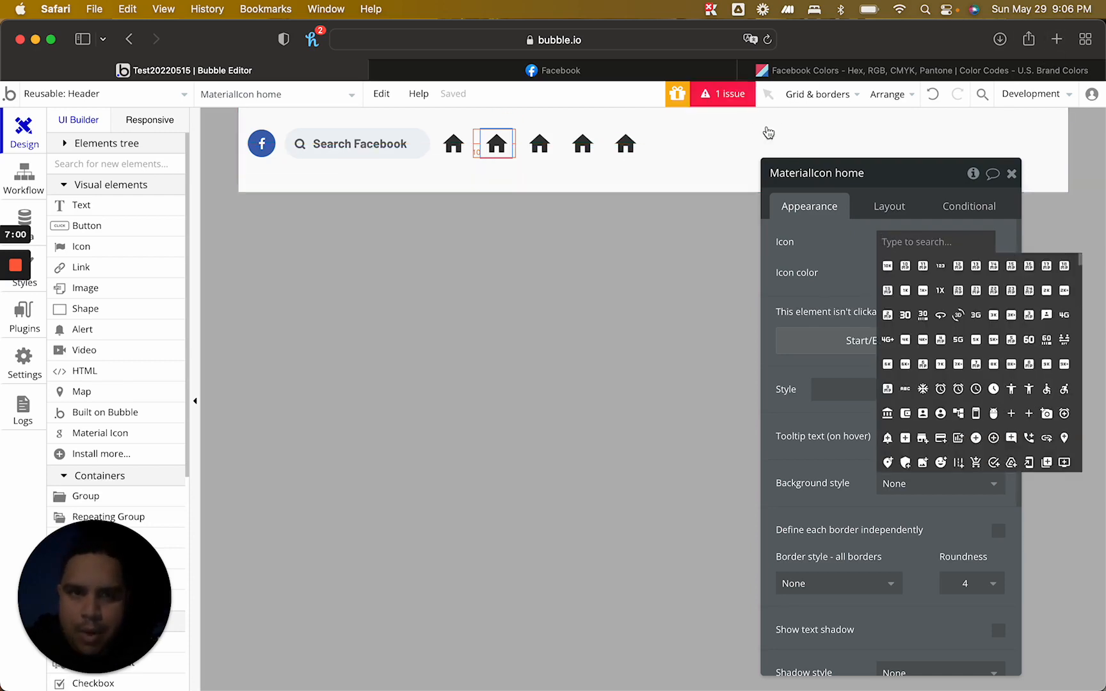
# Search the Google Fonts icons at fonts.google.com for "friends" and return to the Bubble editor
pyautogui.click(846, 71)
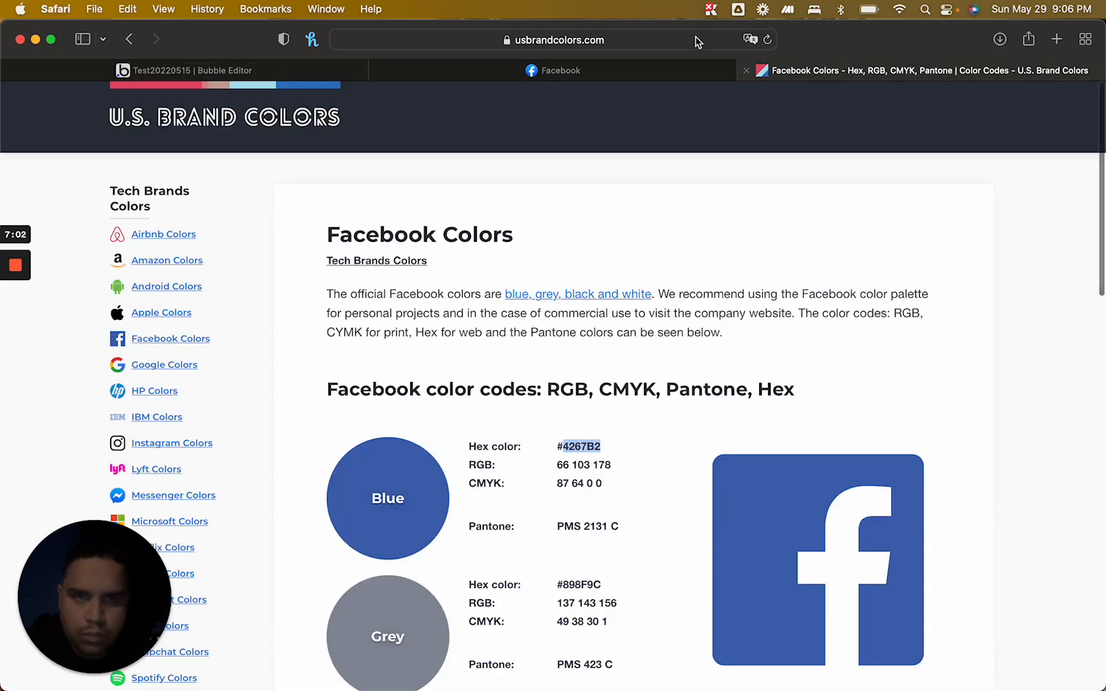
pyautogui.click(656, 40)
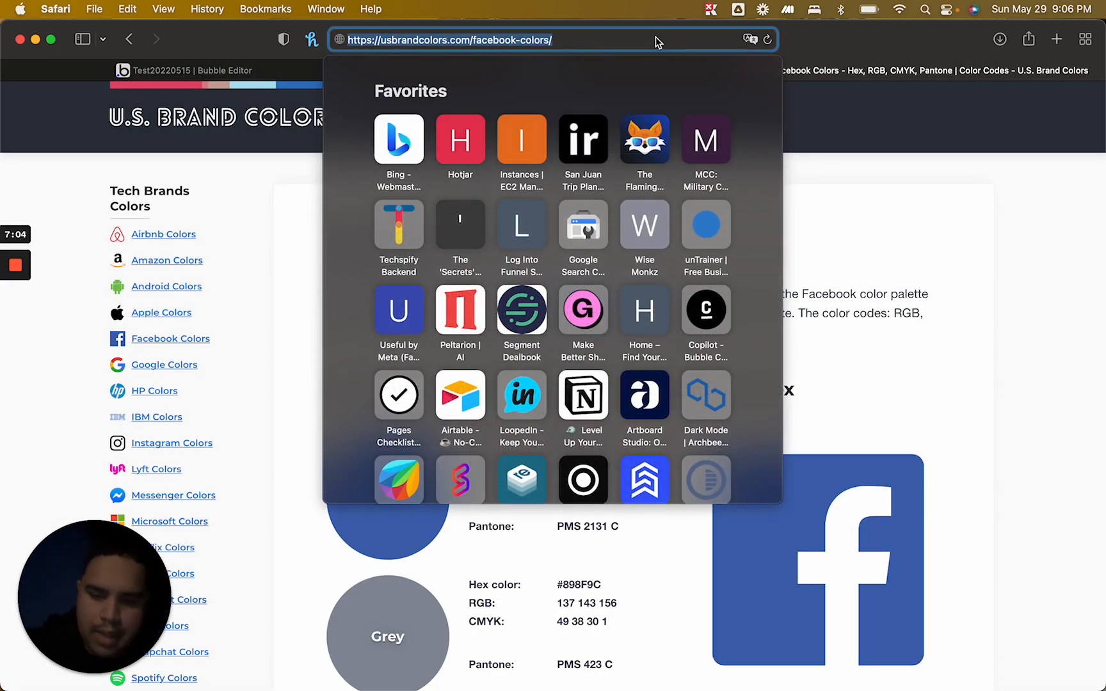
pyautogui.press('Return')
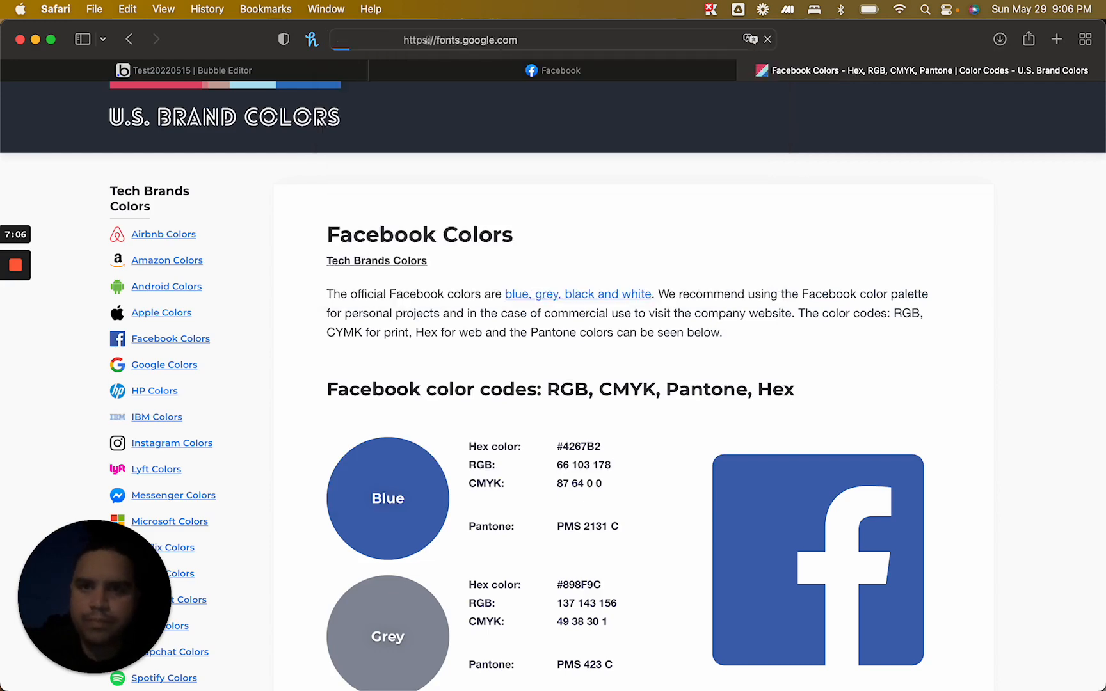
pyautogui.click(683, 110)
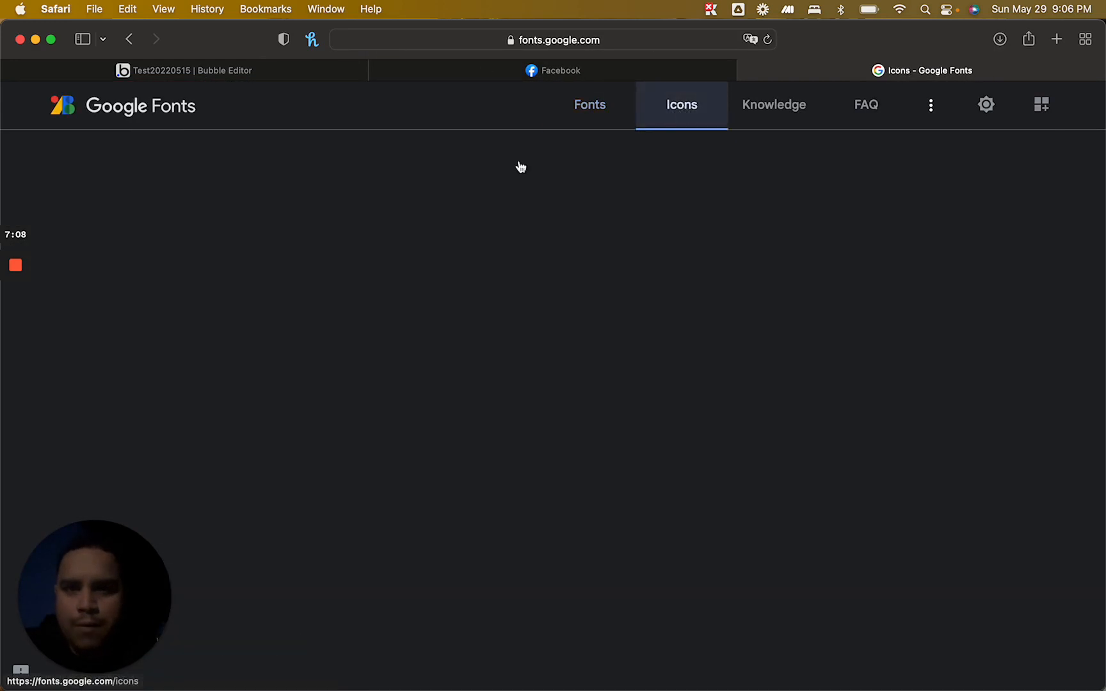
pyautogui.write('fr')
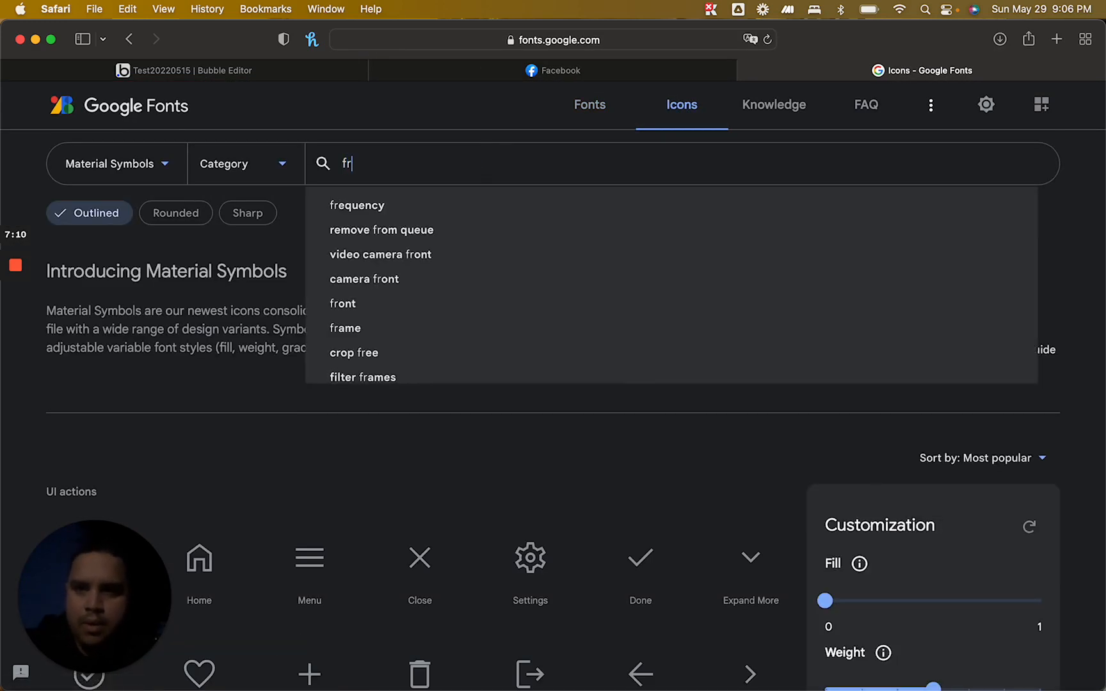
pyautogui.write('iends')
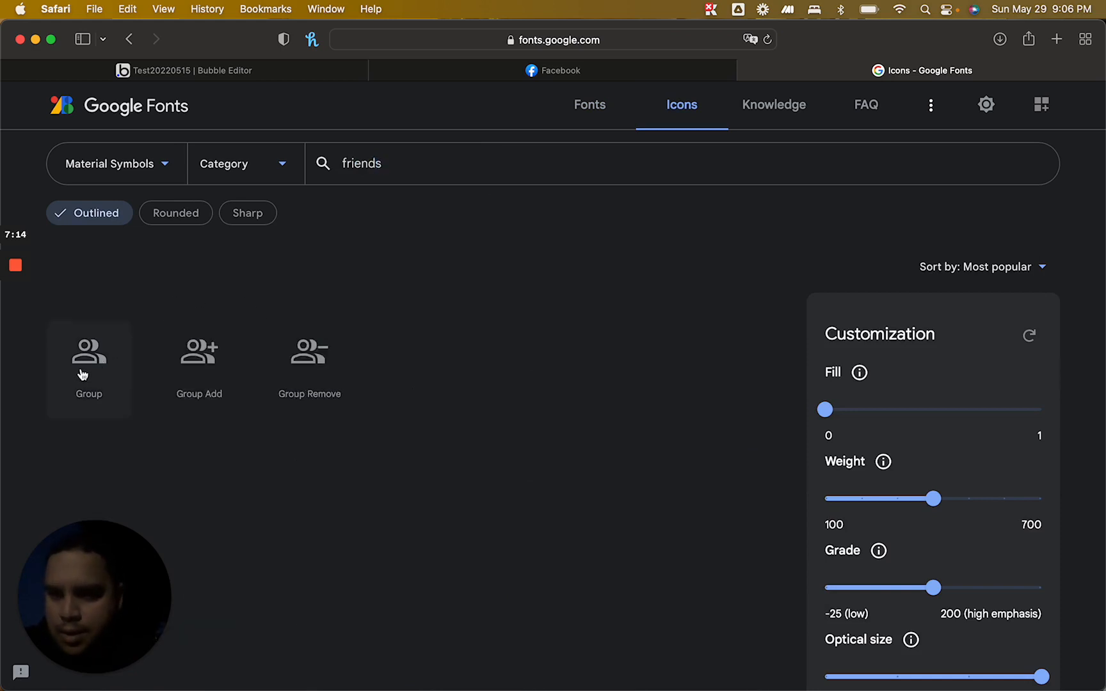
pyautogui.click(307, 74)
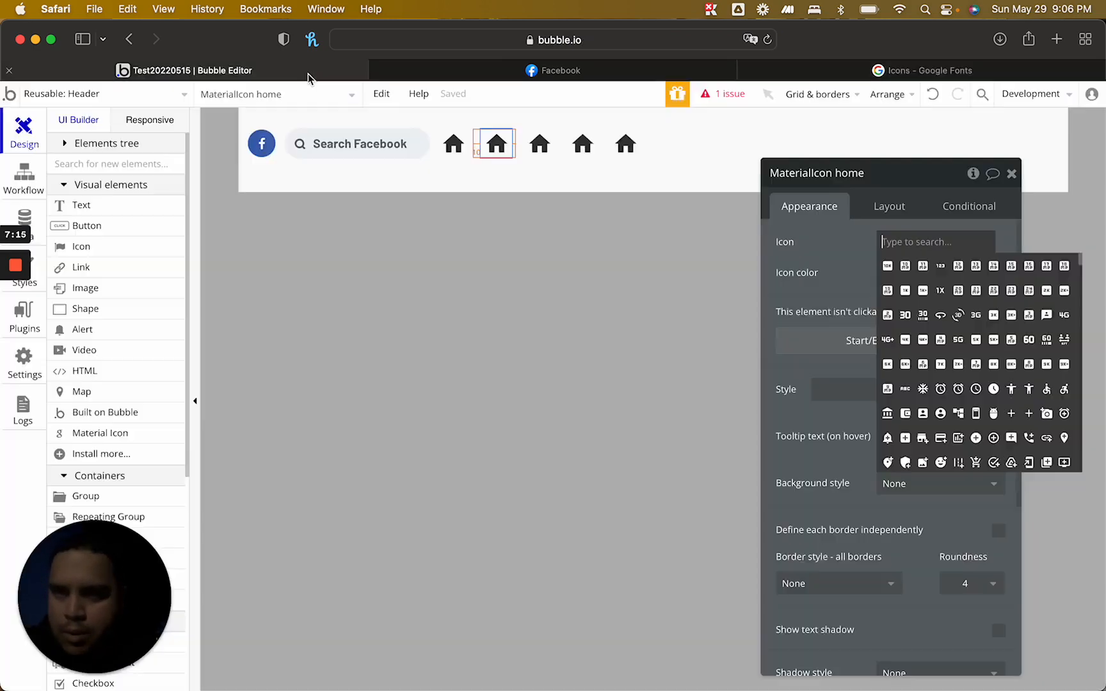
# Set the second navigation icon to the Material group icon by searching for "group"
pyautogui.click(902, 246)
pyautogui.click(902, 245)
pyautogui.write('g')
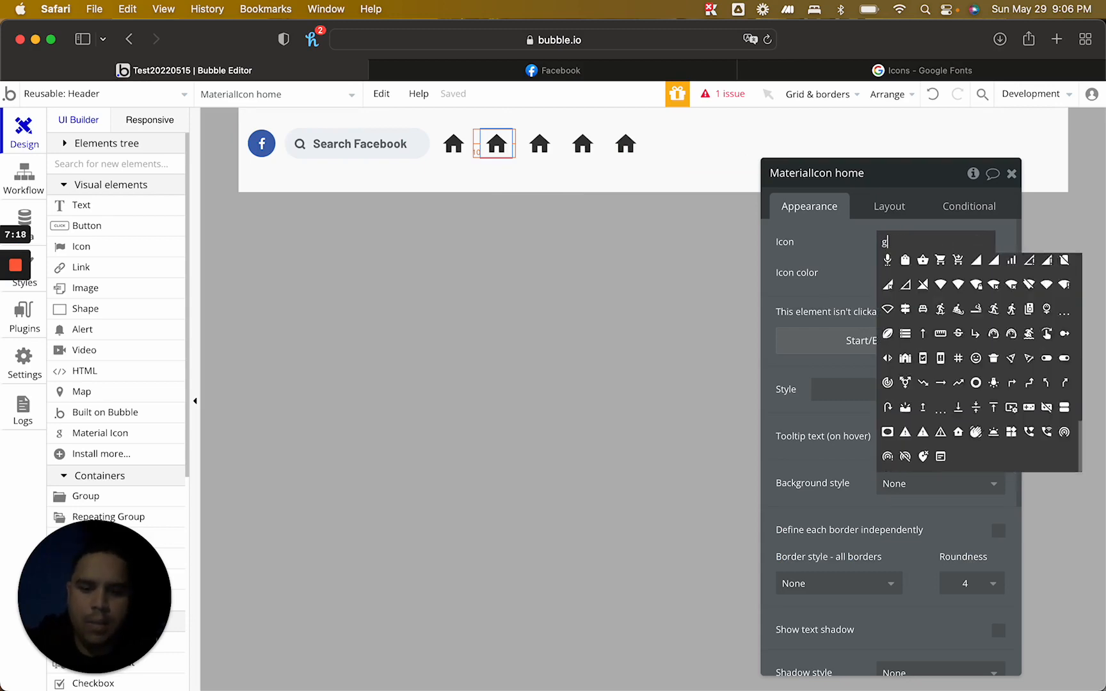
pyautogui.write('roup')
pyautogui.click(887, 266)
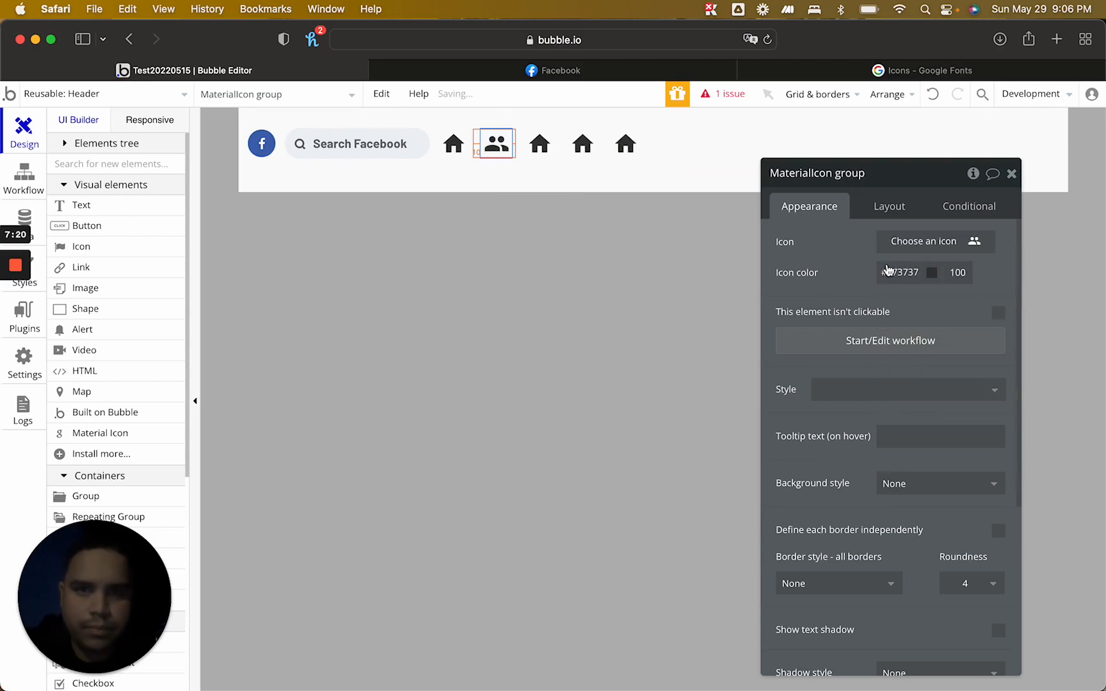
# Check Facebook's third navigation icon, search the Google Fonts icons for "pages", and clear the search
pyautogui.click(521, 76)
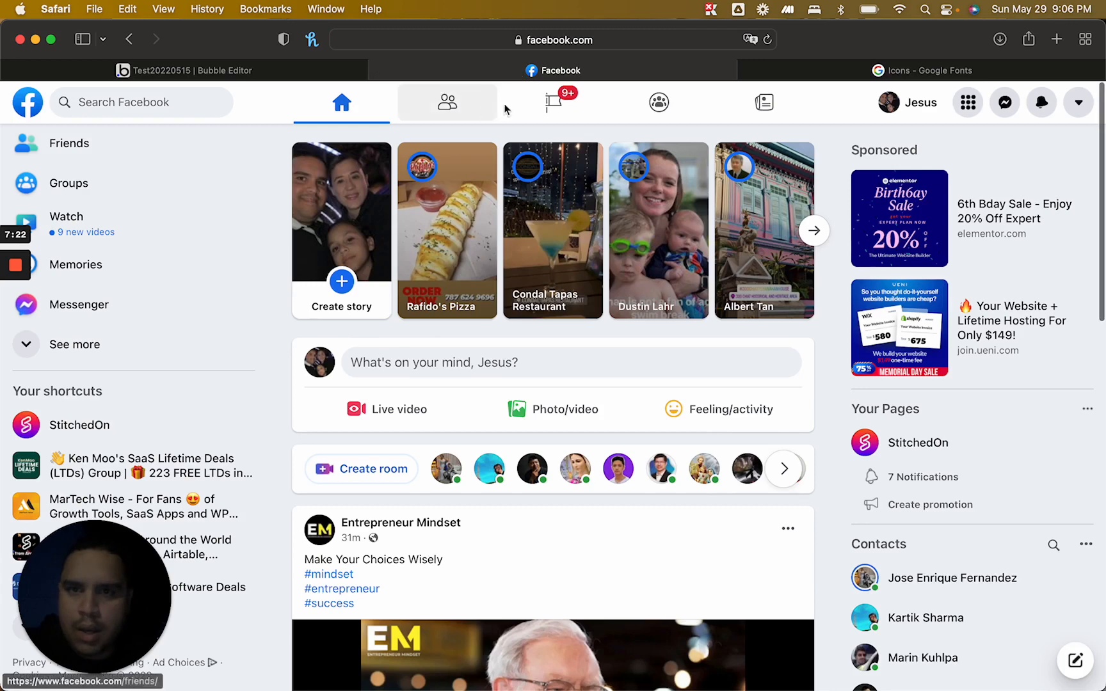
pyautogui.click(882, 70)
pyautogui.doubleClick(444, 162)
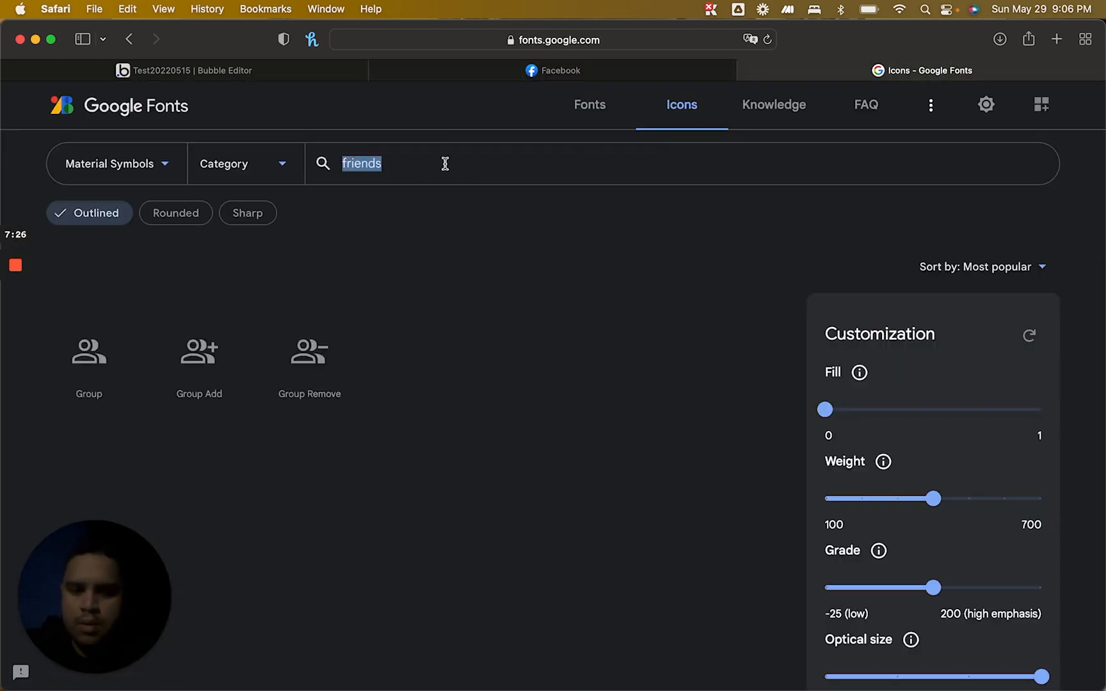
pyautogui.write('pages')
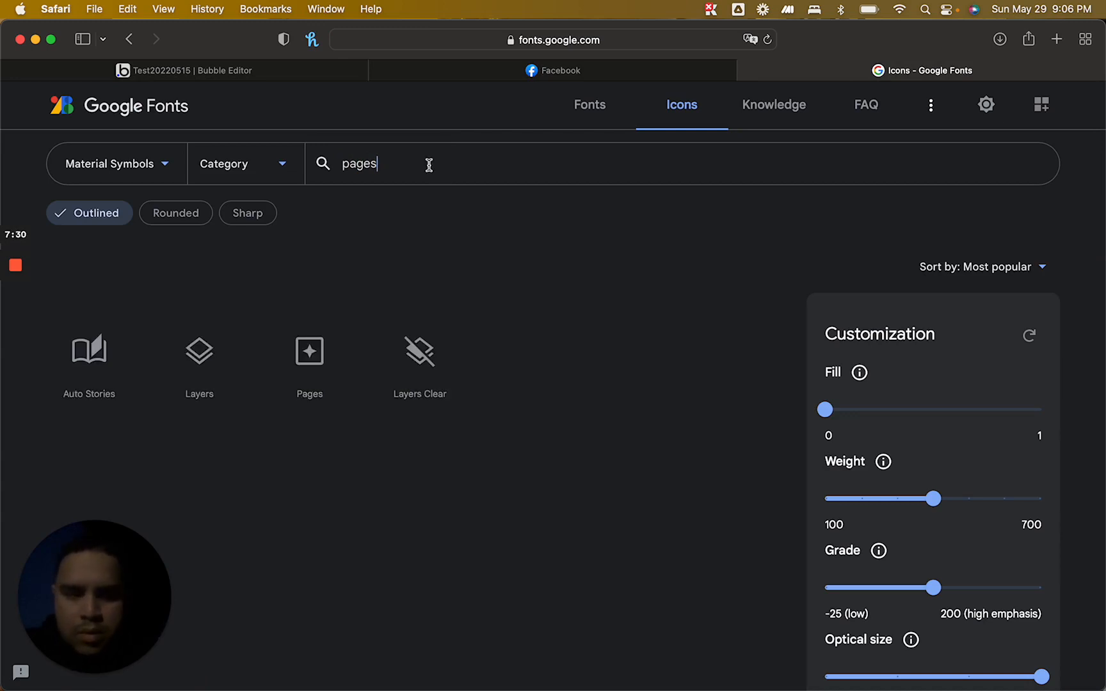
pyautogui.press('BackSpace')
pyautogui.press('BackSpace')
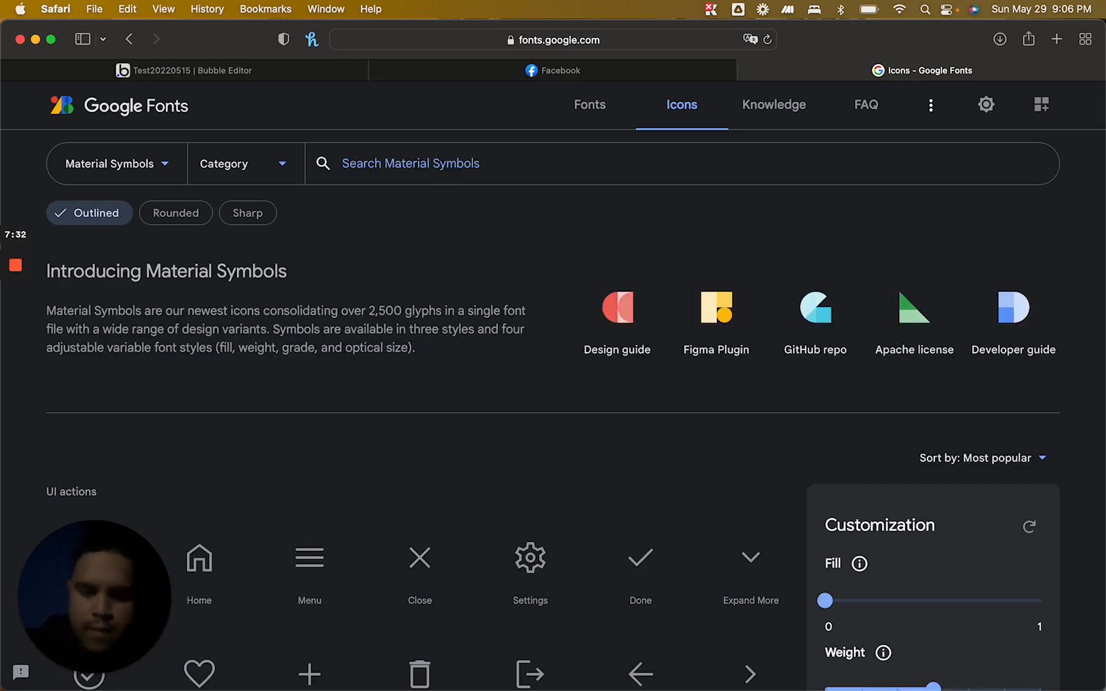
# Search the Google Fonts icons for "flag", compare them with Facebook's flag icon, and open the Tour icon's details
pyautogui.write('flag')
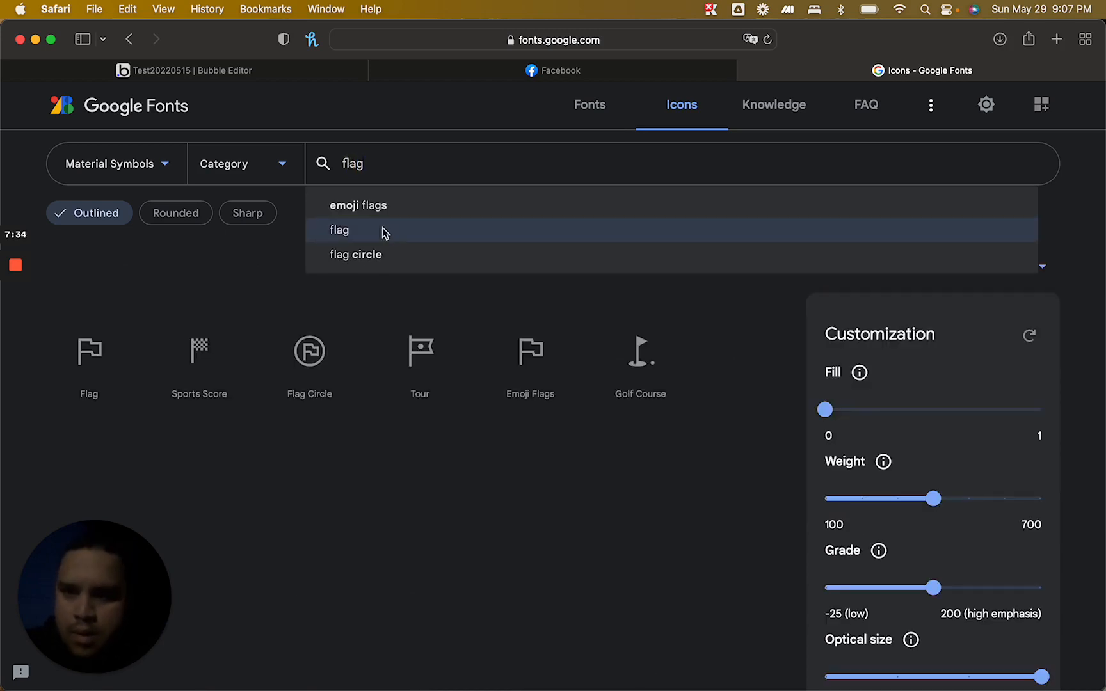
pyautogui.click(382, 230)
pyautogui.click(512, 70)
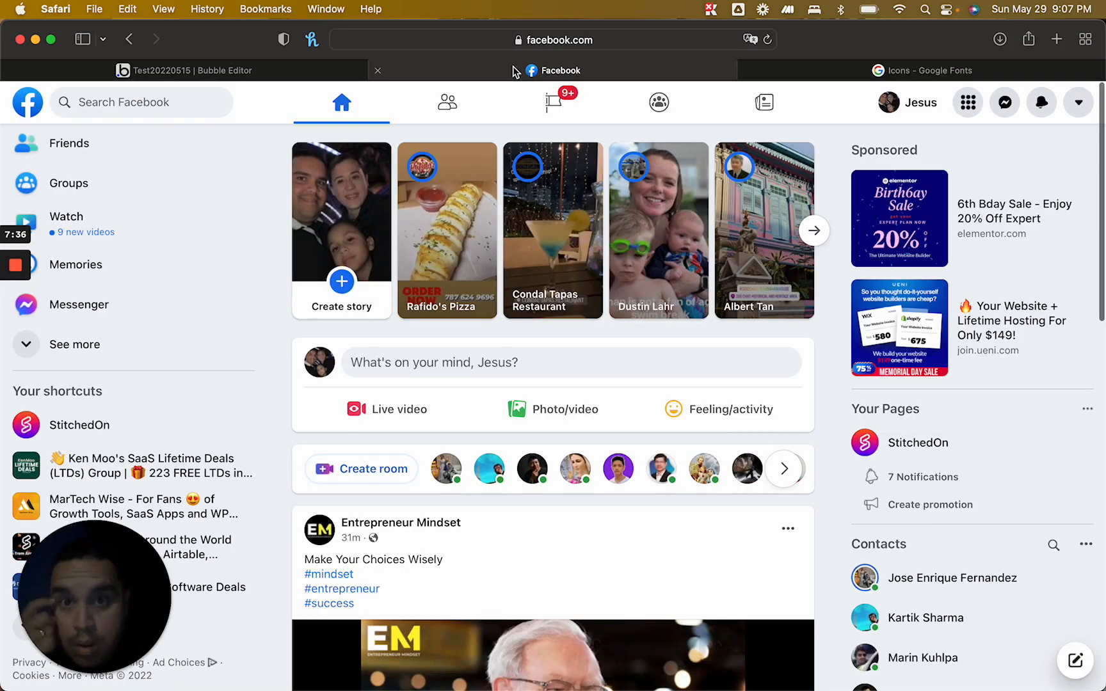
pyautogui.click(834, 73)
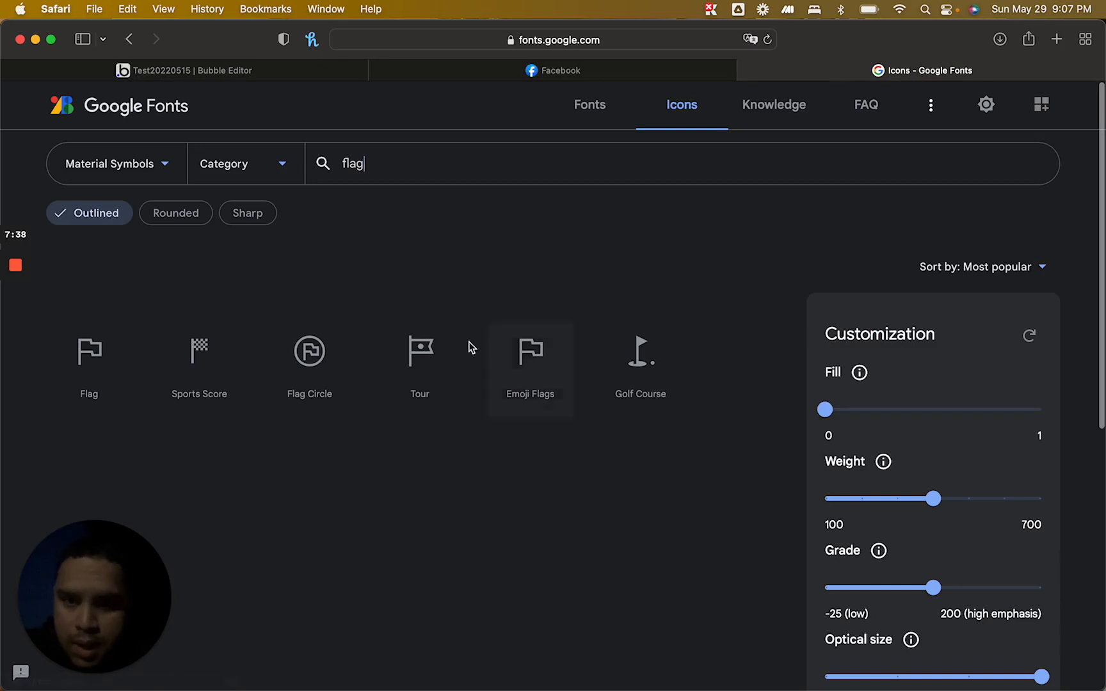
pyautogui.click(431, 362)
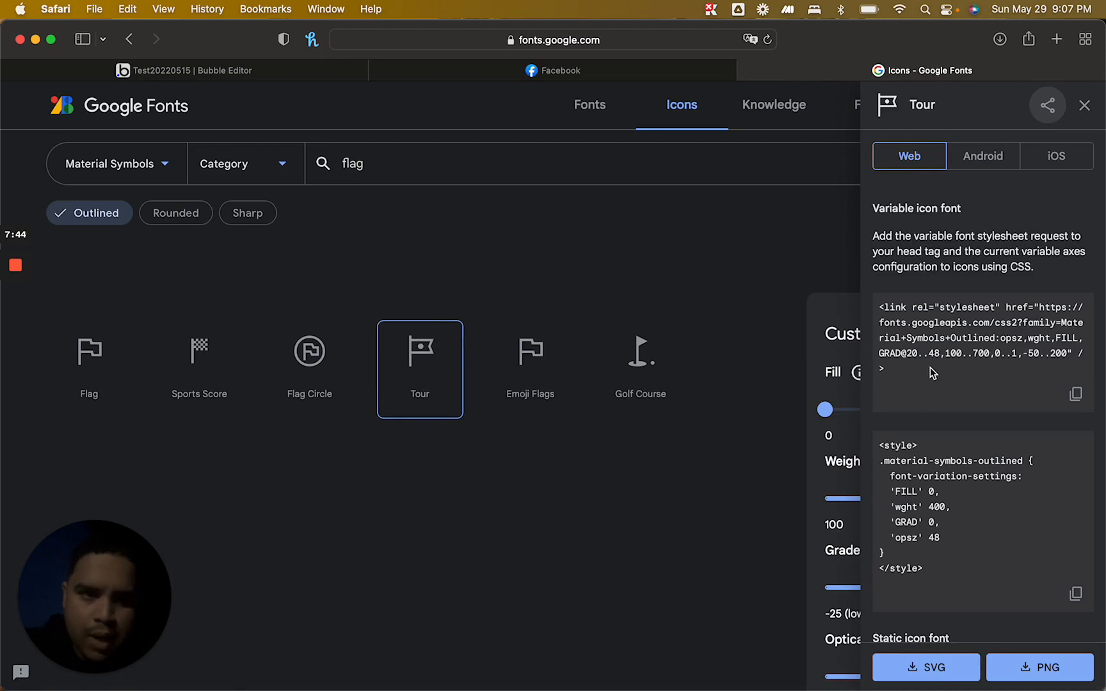
# Copy the Tour icon's style code from Google Fonts and paste it into a new HTML element at the end of Bubble's header row
pyautogui.moveTo(931, 373); pyautogui.dragTo(870, 306)
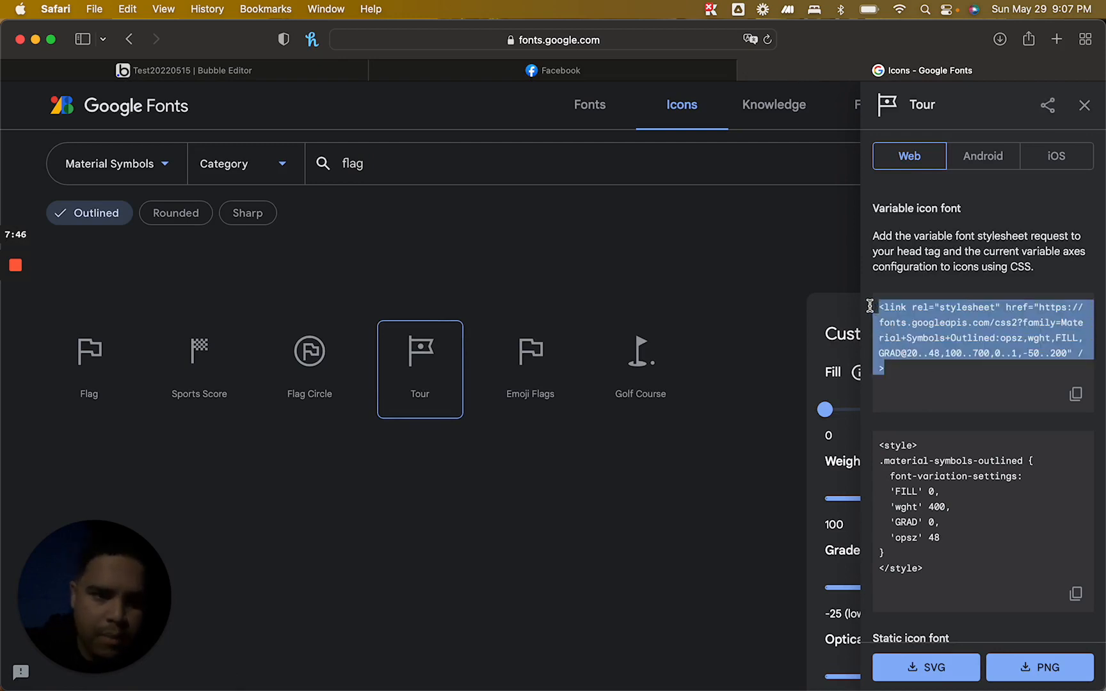
pyautogui.moveTo(934, 571); pyautogui.dragTo(877, 440)
pyautogui.press('super+c')
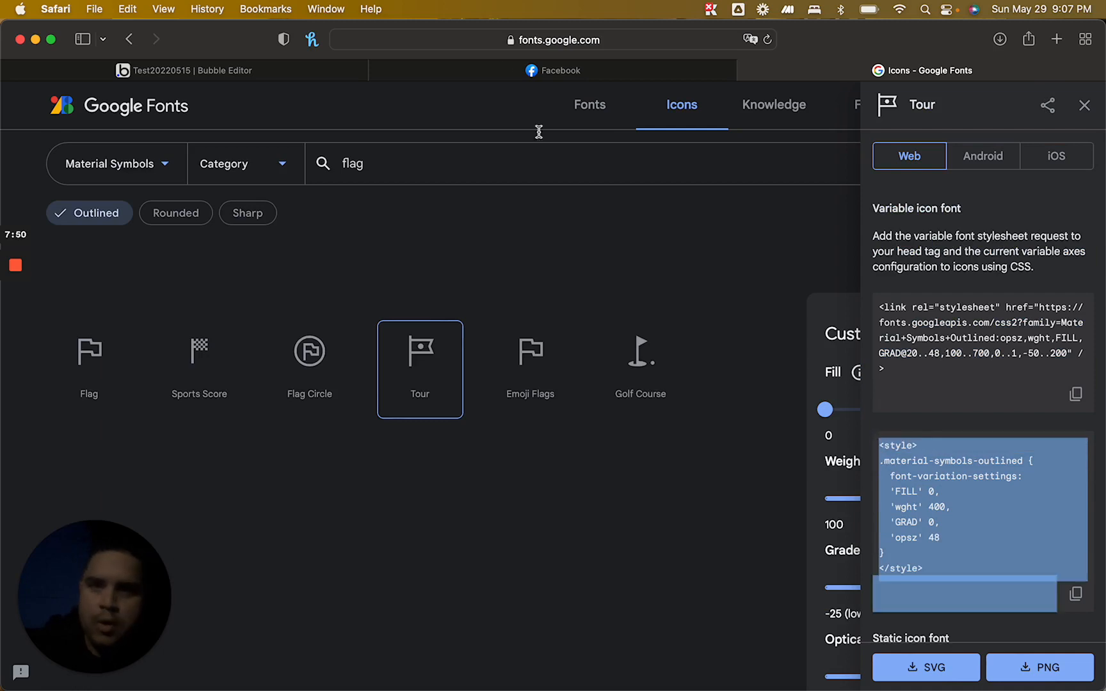
pyautogui.click(305, 71)
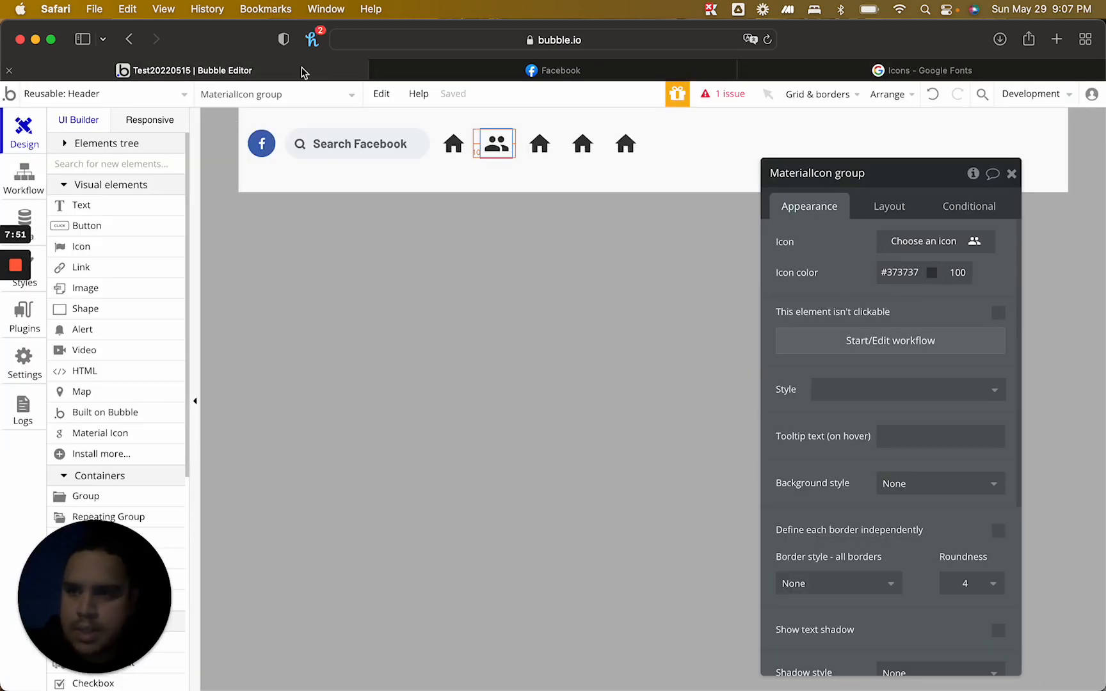
pyautogui.click(111, 371)
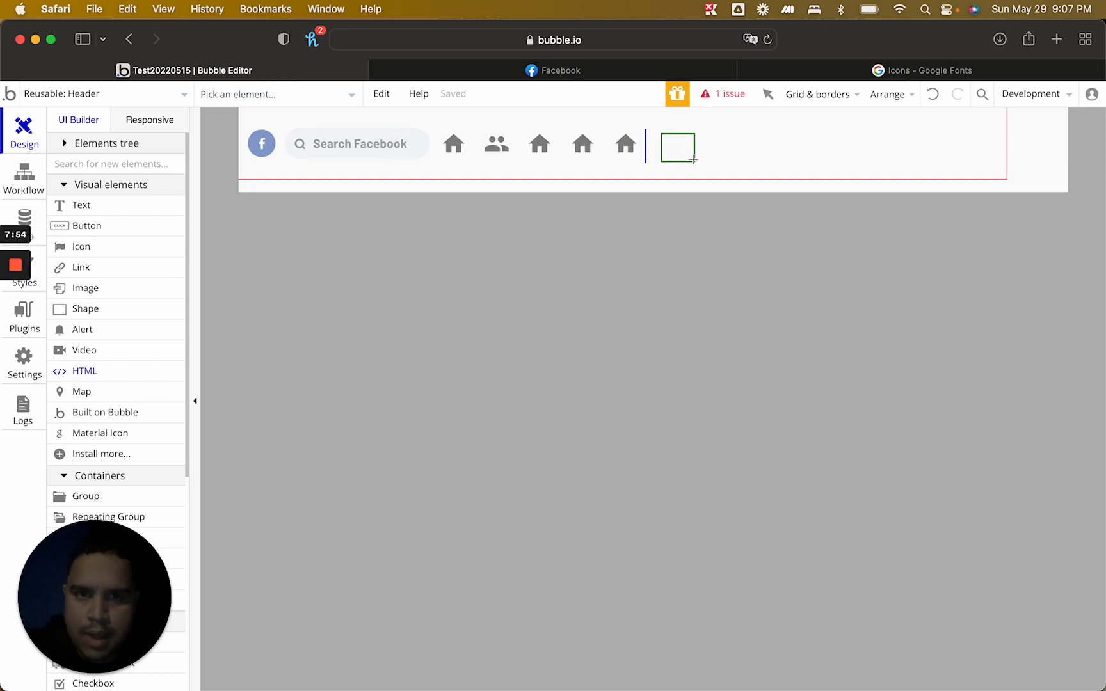
pyautogui.moveTo(693, 160); pyautogui.dragTo(695, 162)
pyautogui.press('super+v')
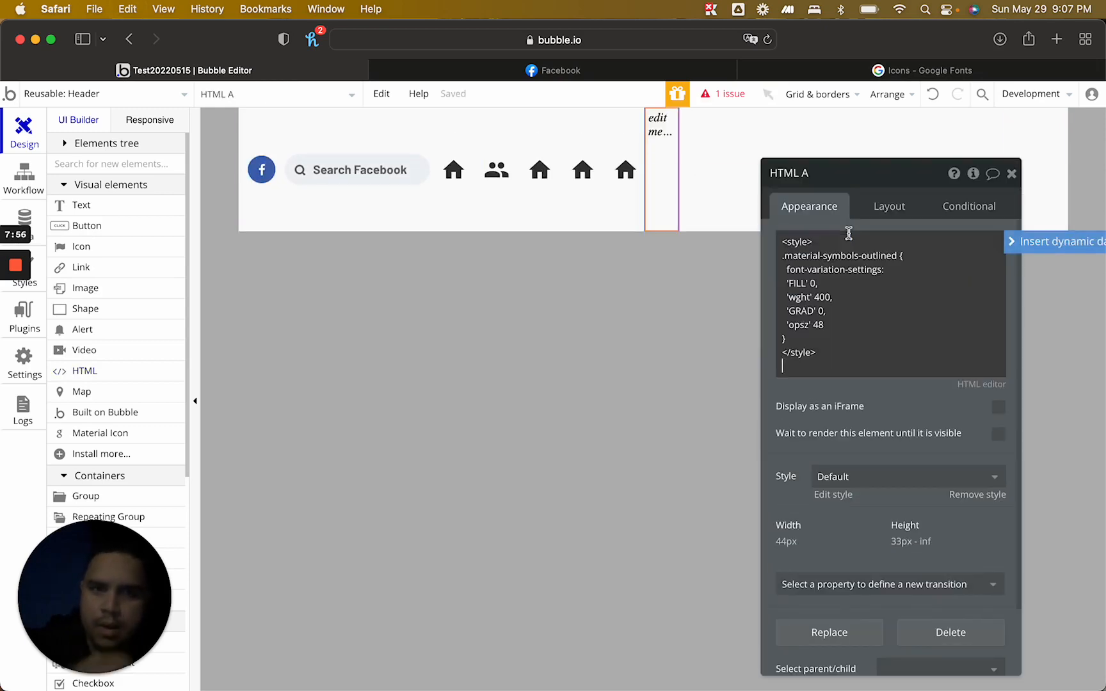
pyautogui.click(855, 223)
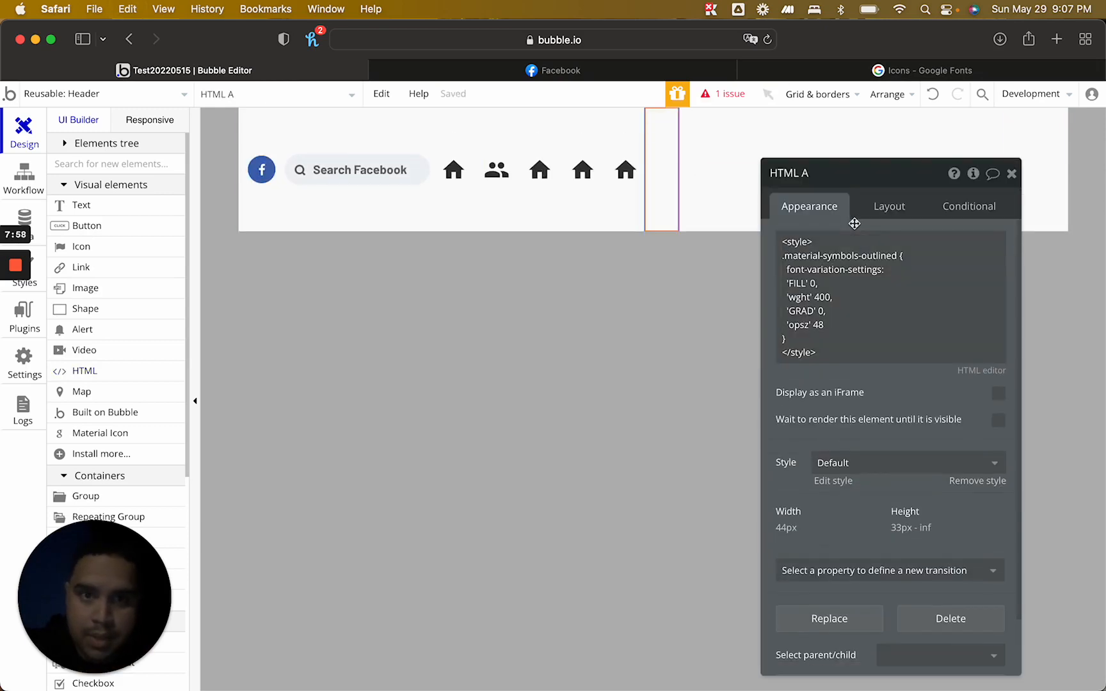
# Try a width of 47 px on the HTML element and delete the element from the header row
pyautogui.click(894, 207)
pyautogui.press('Up')
pyautogui.press('Up')
pyautogui.press('Up')
pyautogui.press('Up')
pyautogui.press('Up')
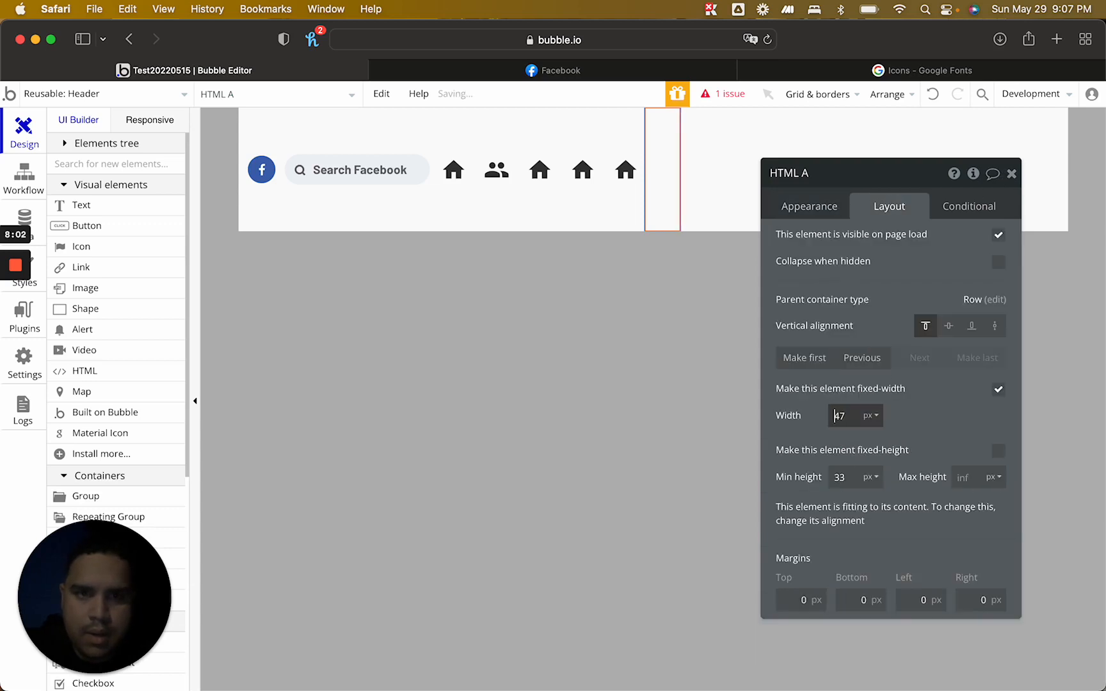
pyautogui.click(1010, 173)
pyautogui.click(718, 370)
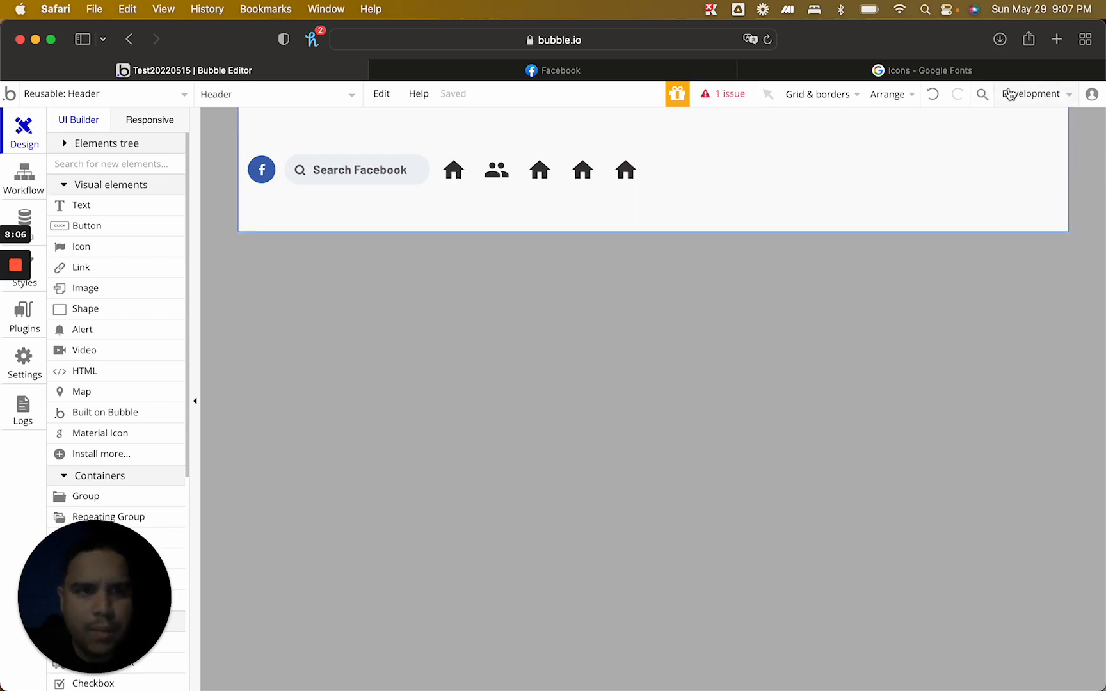
pyautogui.click(662, 170)
pyautogui.press('BackSpace')
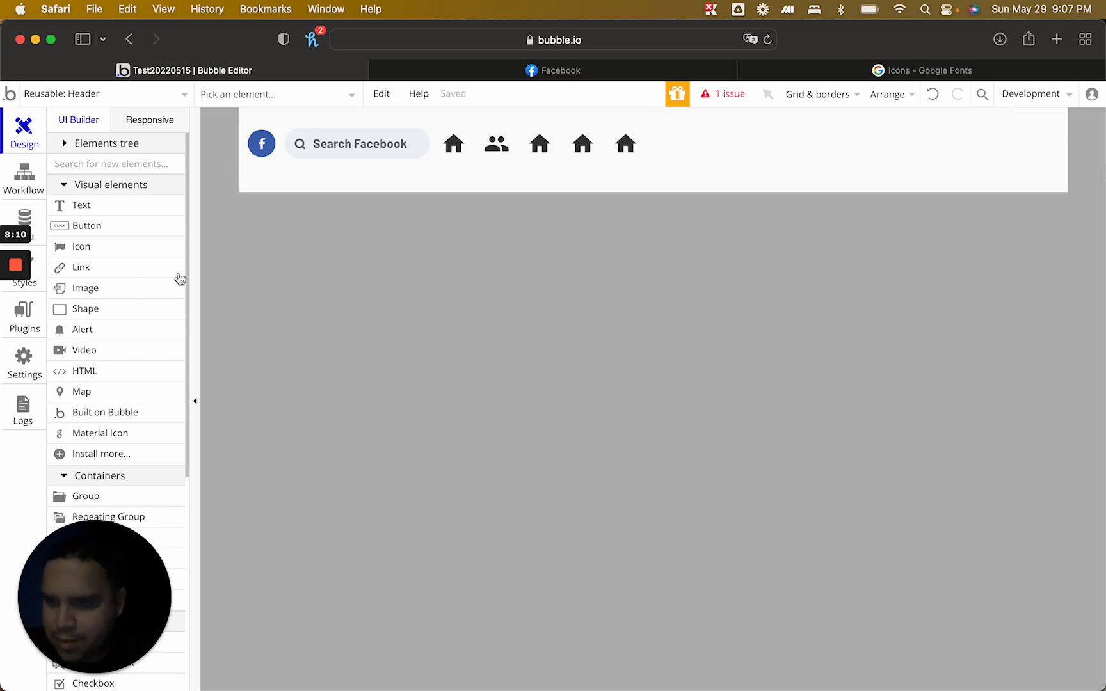
# Try the Tour icon's stylesheet link from Google Fonts in a new HTML element at the end of the header row, and delete the element
pyautogui.click(841, 70)
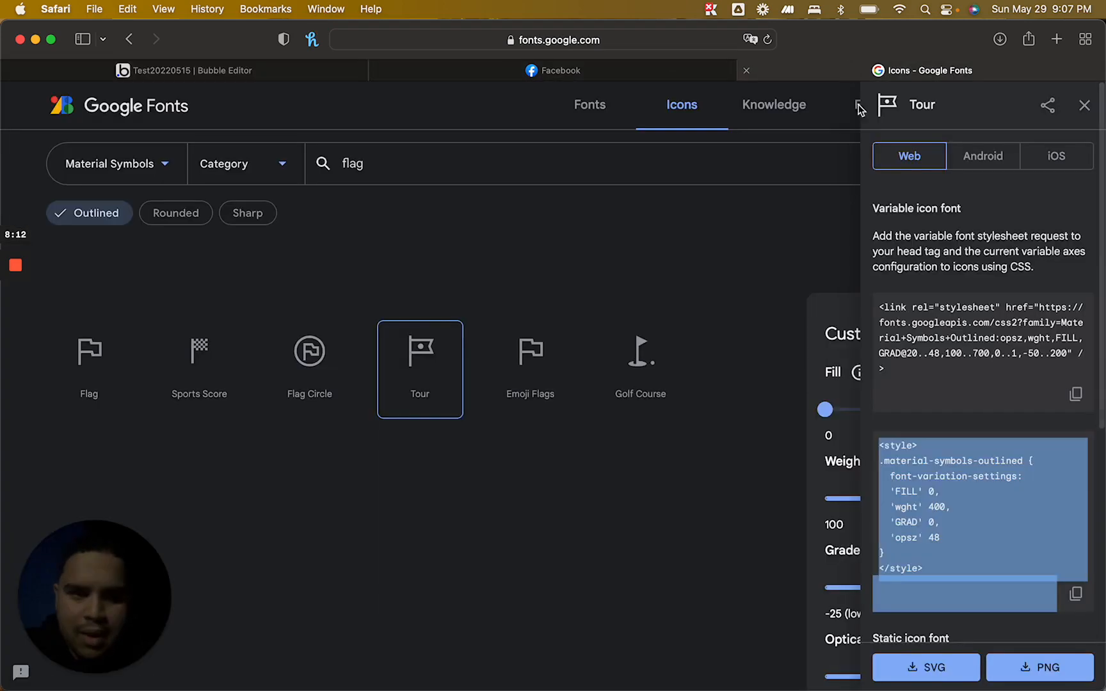
pyautogui.click(1076, 397)
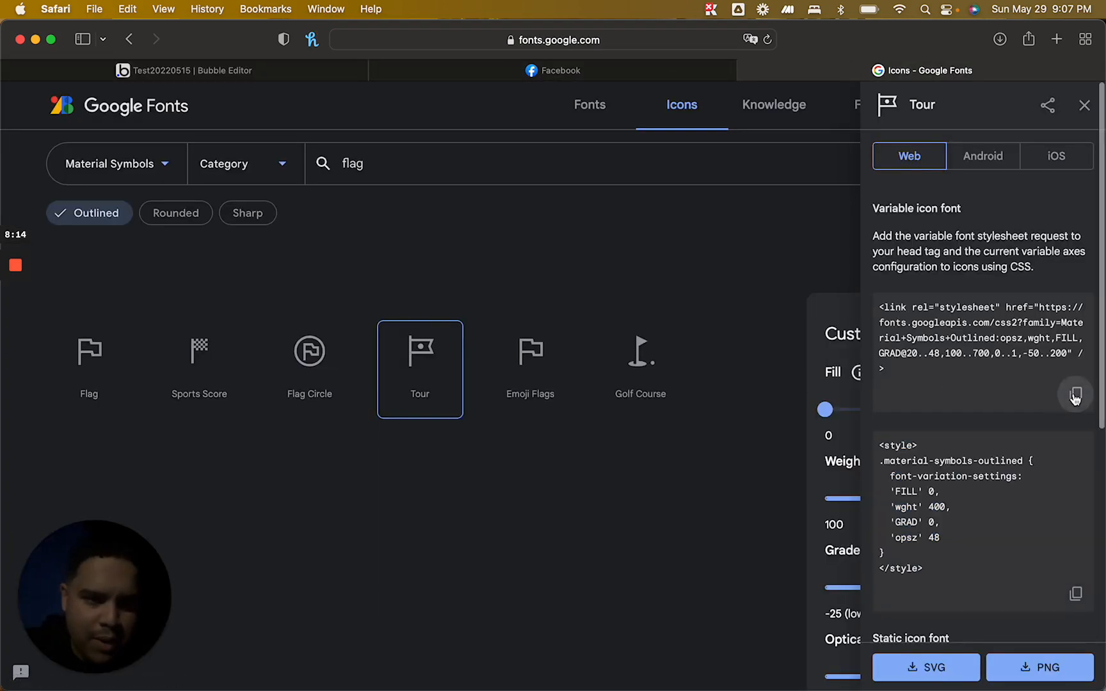
pyautogui.click(315, 76)
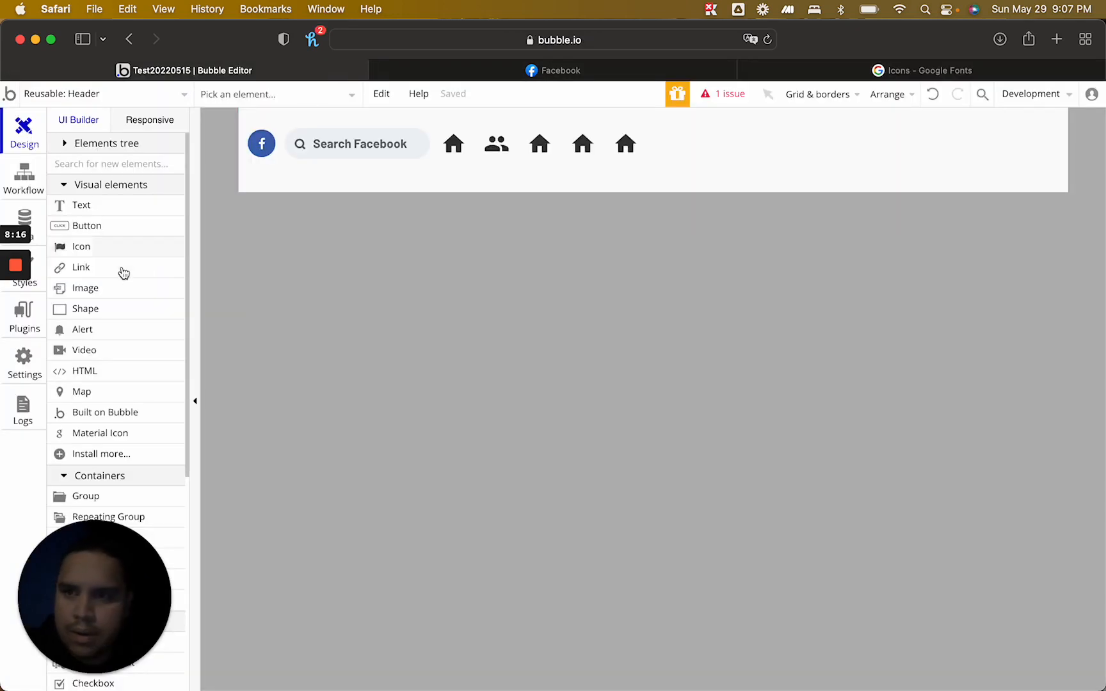
pyautogui.click(111, 372)
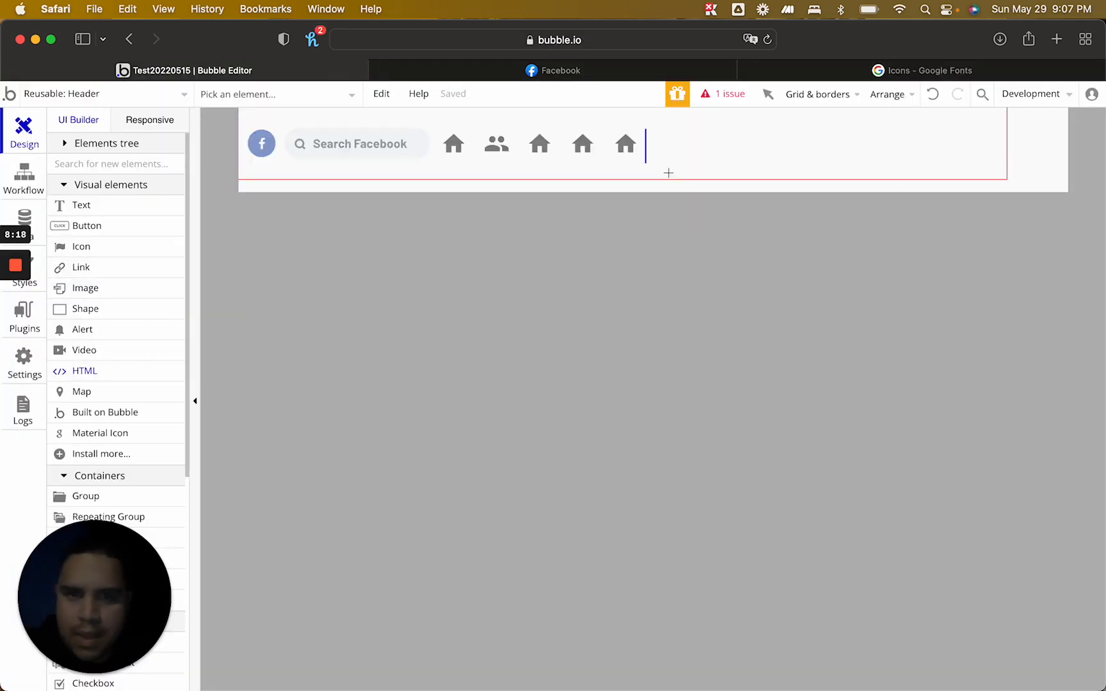
pyautogui.moveTo(691, 136); pyautogui.dragTo(708, 167)
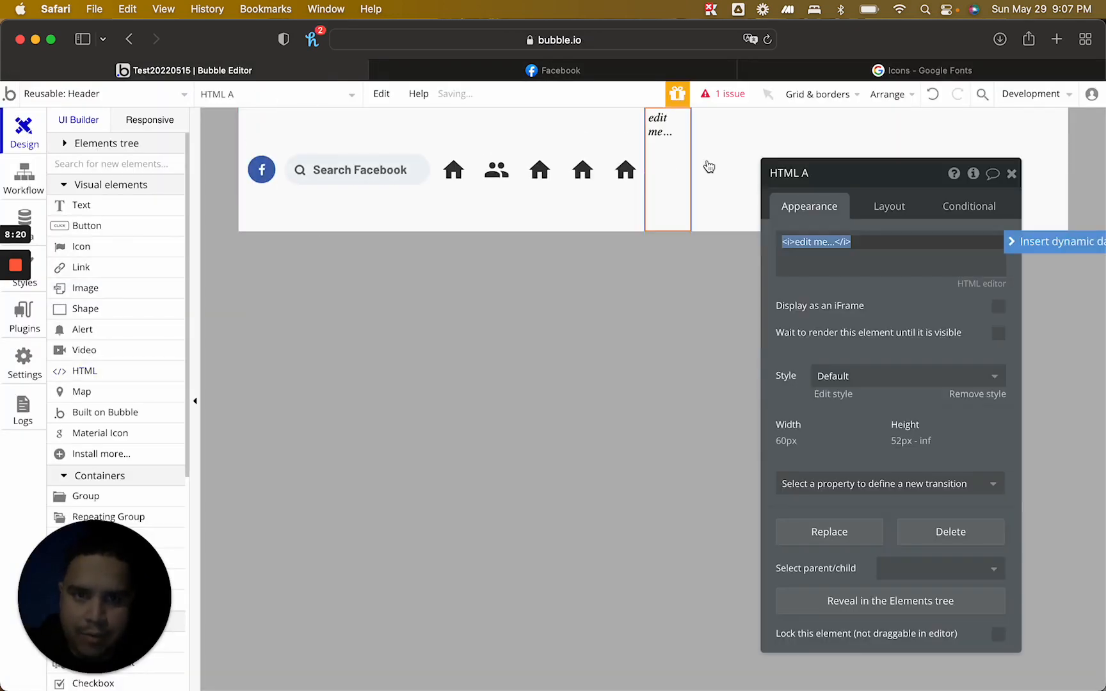
pyautogui.press('super+v')
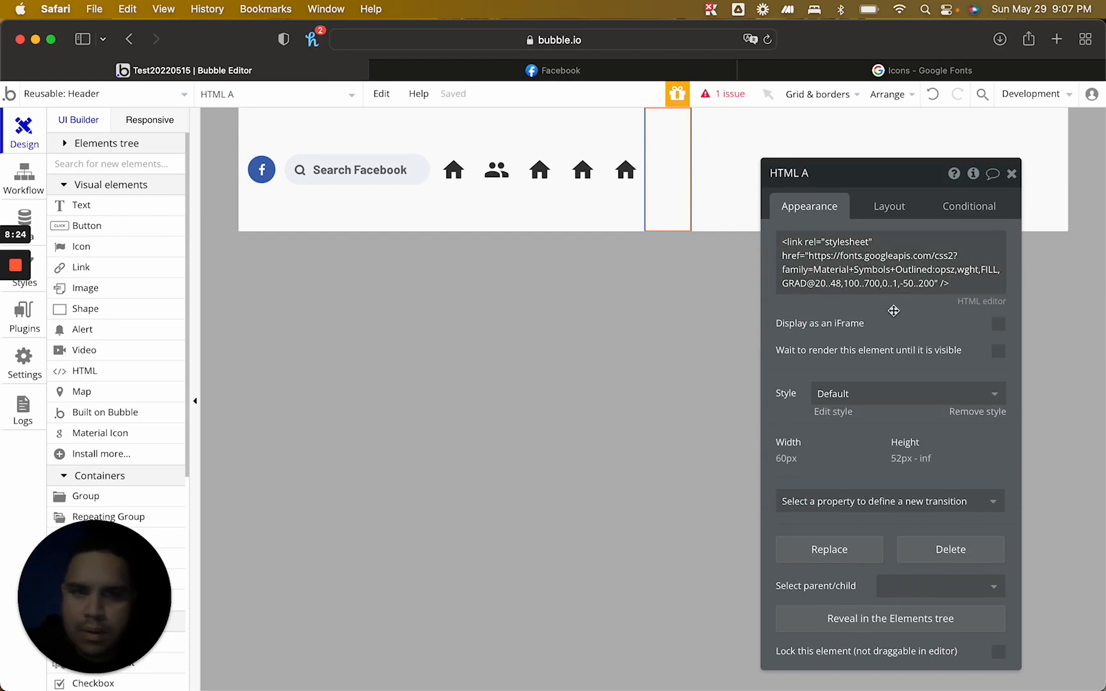
pyautogui.click(1013, 176)
pyautogui.press('BackSpace')
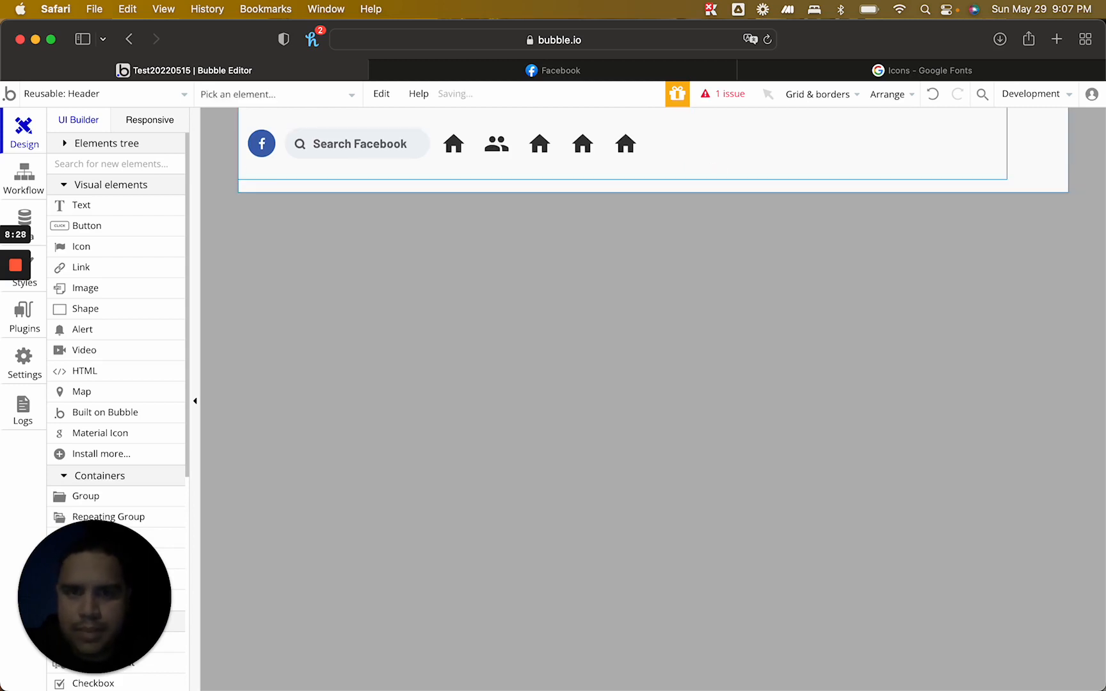
# Set the third navigation icon to the Material tour flag icon by searching for "tou"
pyautogui.click(822, 72)
pyautogui.click(309, 77)
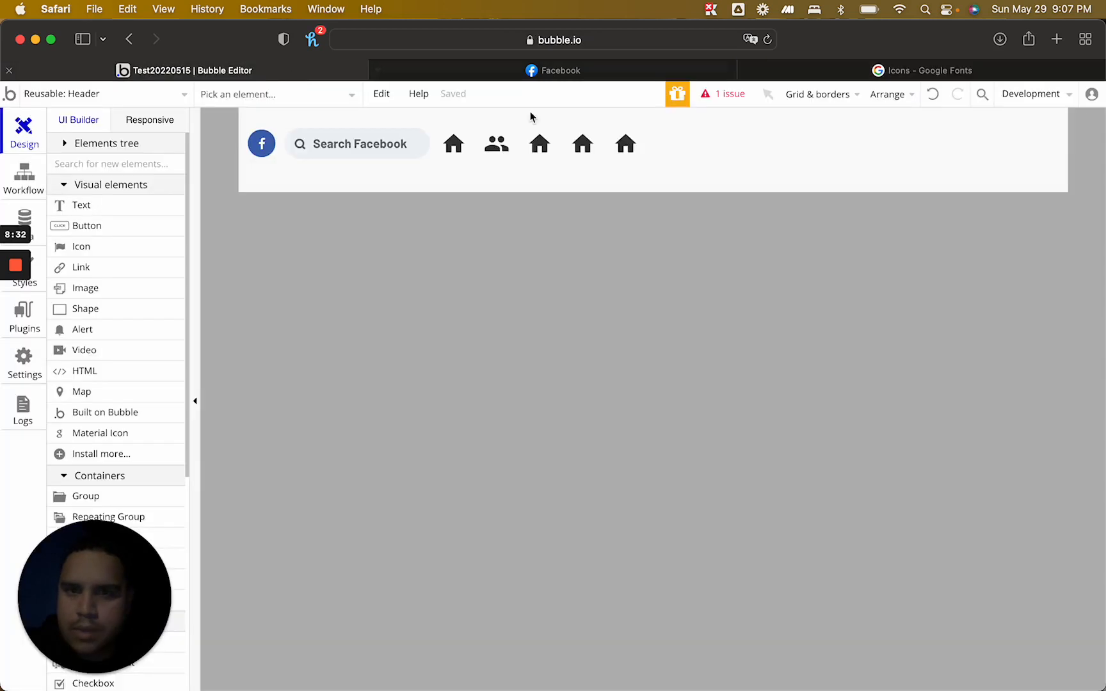
pyautogui.click(539, 144)
pyautogui.click(902, 242)
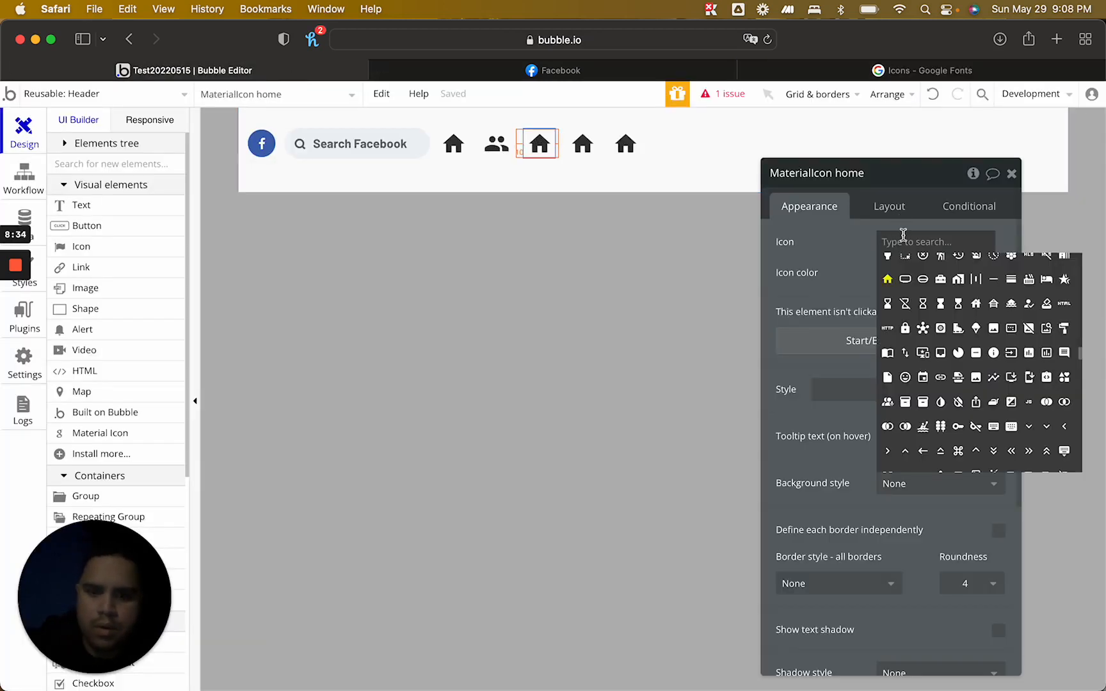
pyautogui.click(902, 237)
pyautogui.click(902, 237)
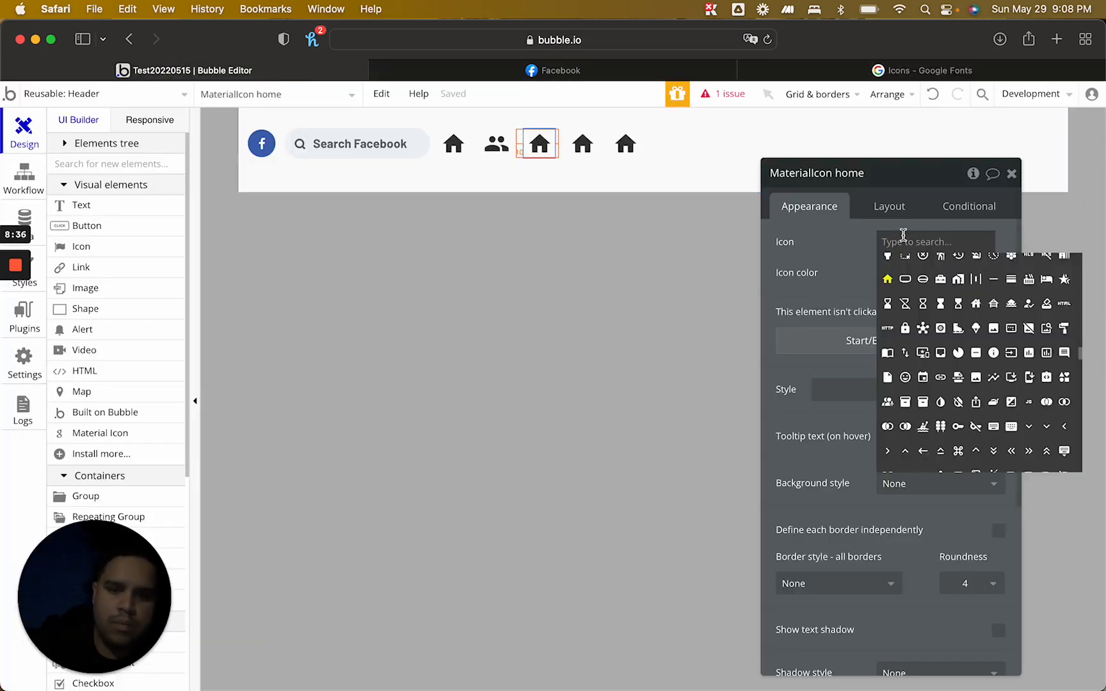
pyautogui.write('tou')
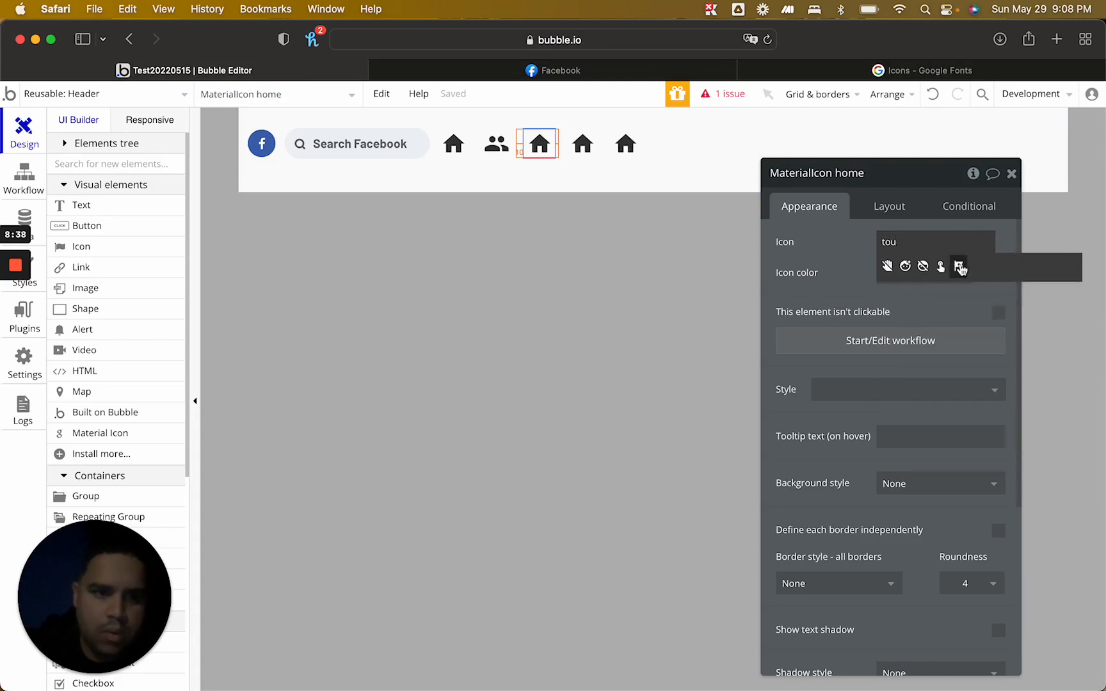
pyautogui.click(959, 266)
# Check Facebook's groups icon, search the Google Fonts icons for "group", and clear the search
pyautogui.click(944, 71)
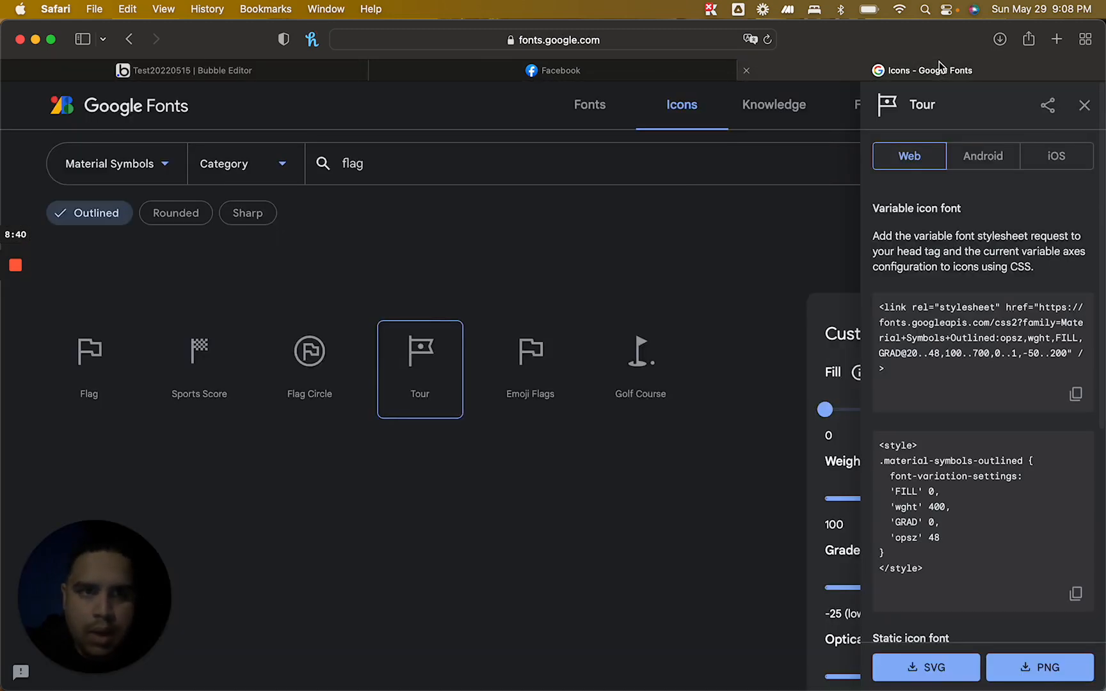
pyautogui.click(508, 72)
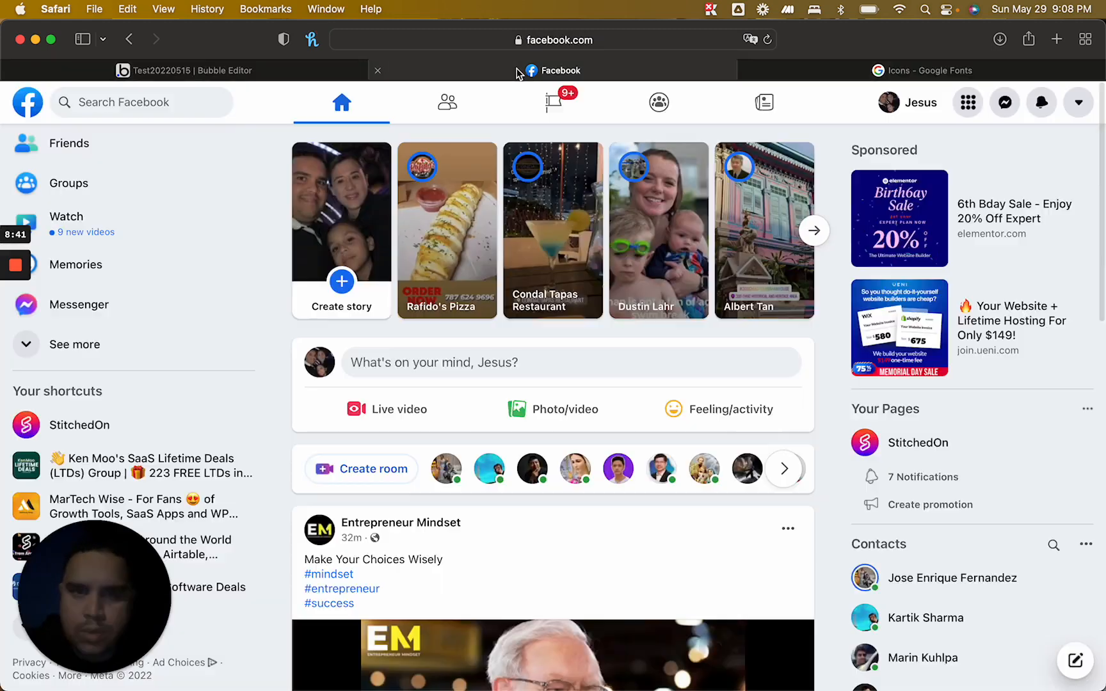
pyautogui.click(870, 71)
pyautogui.doubleClick(483, 163)
pyautogui.write('g')
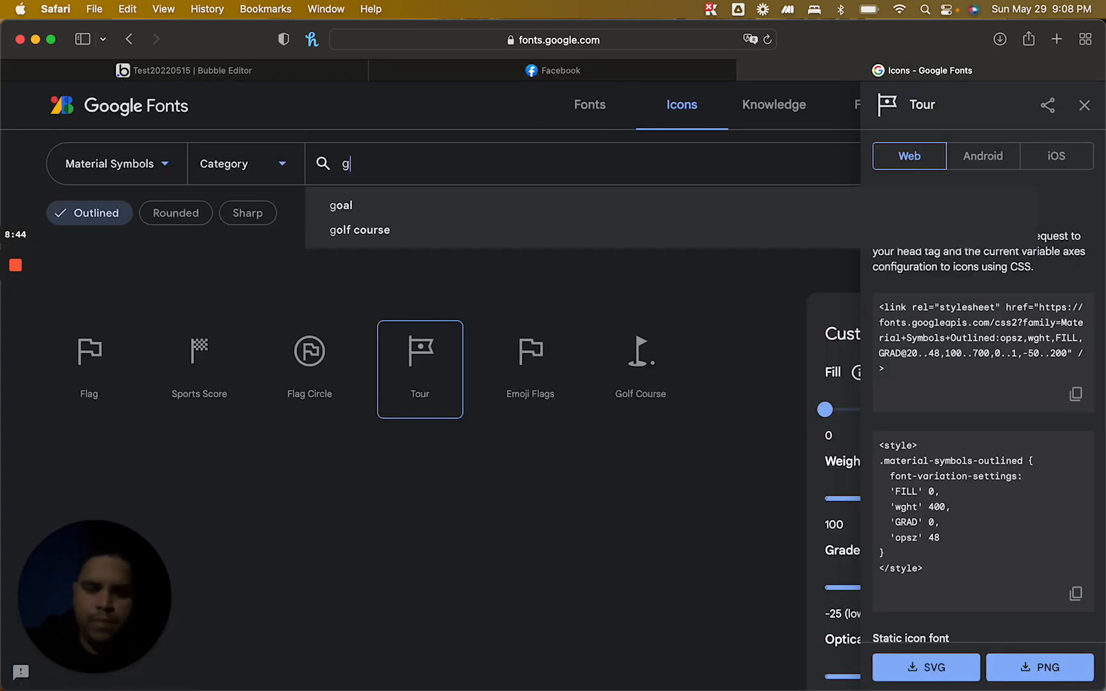
pyautogui.write('roups')
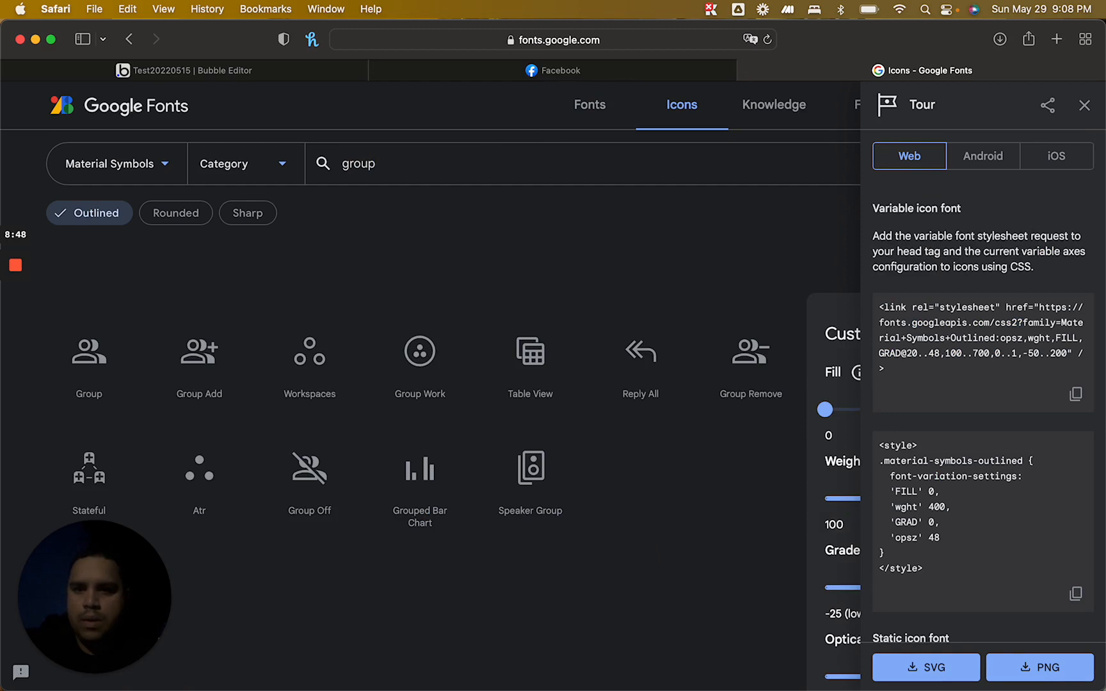
pyautogui.press('BackSpace')
pyautogui.press('BackSpace')
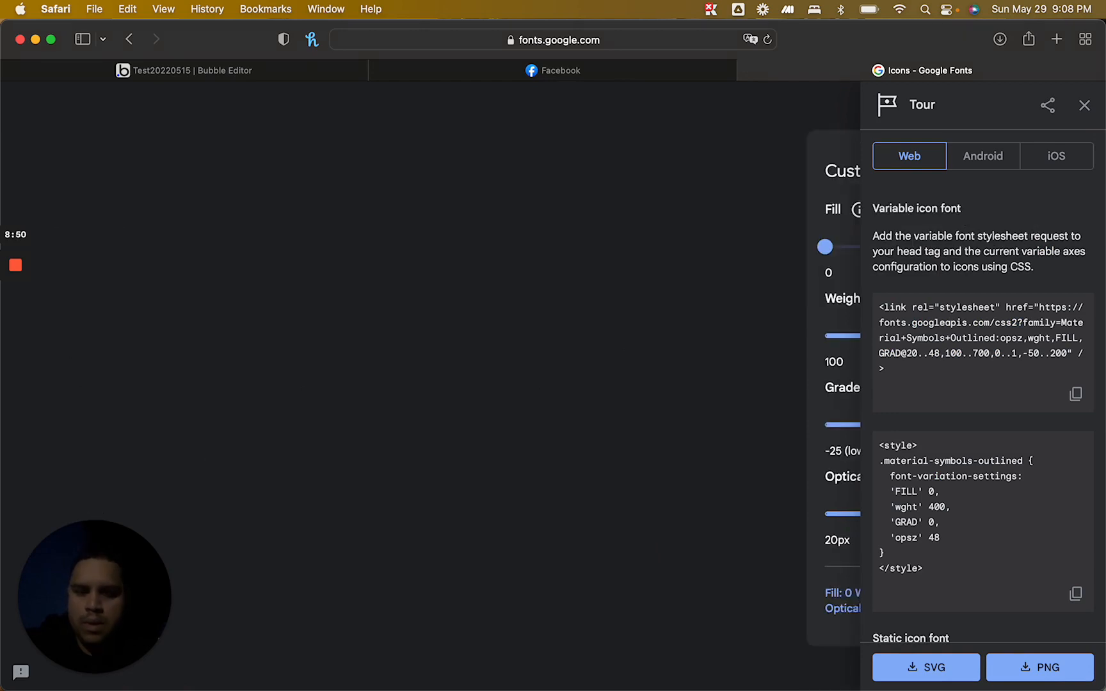
# Search the Google Fonts icons for "people", examine the results for a groups icon, and close the Tour icon's details
pyautogui.write('people')
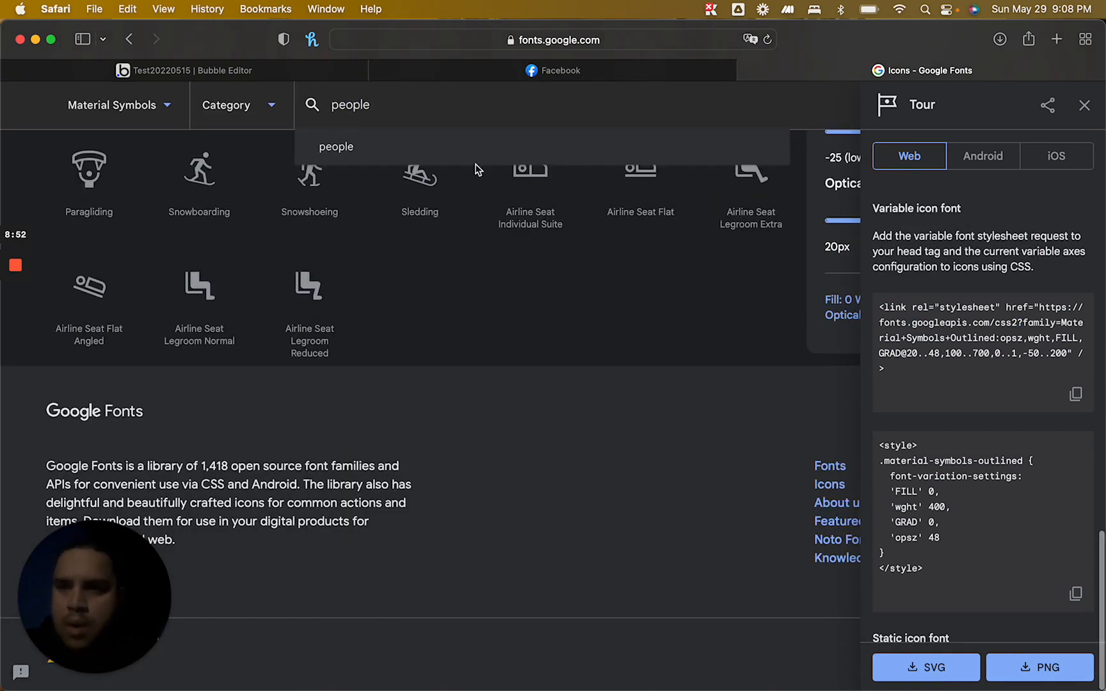
pyautogui.click(619, 352)
pyautogui.scroll(6, 619, 351)
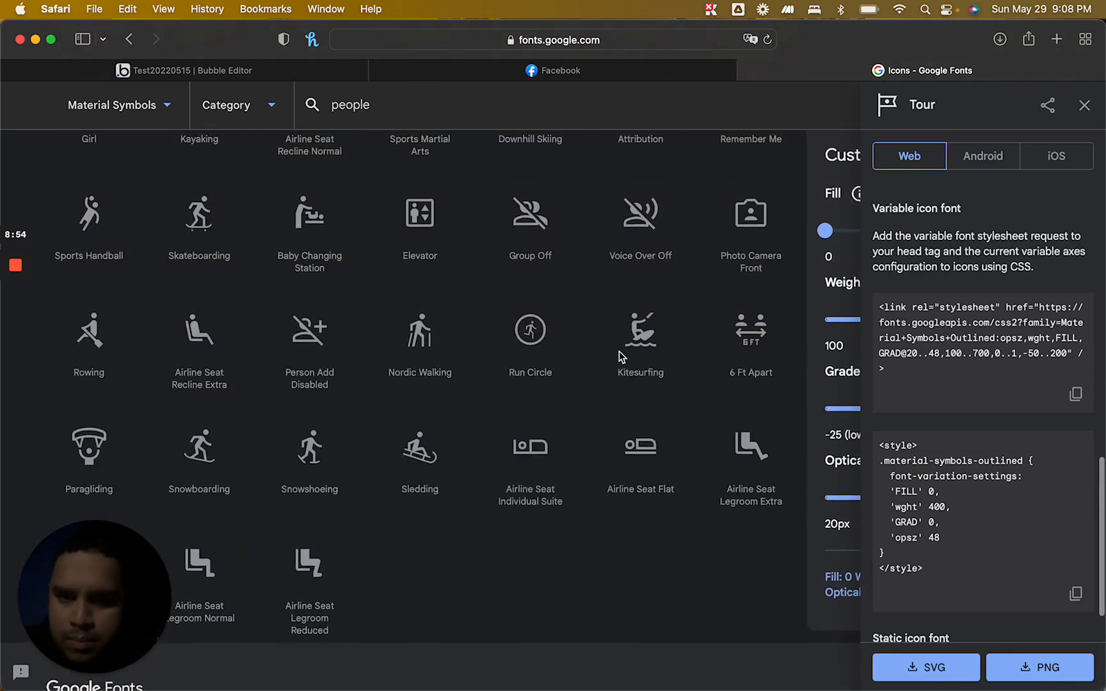
pyautogui.scroll(4, 619, 351)
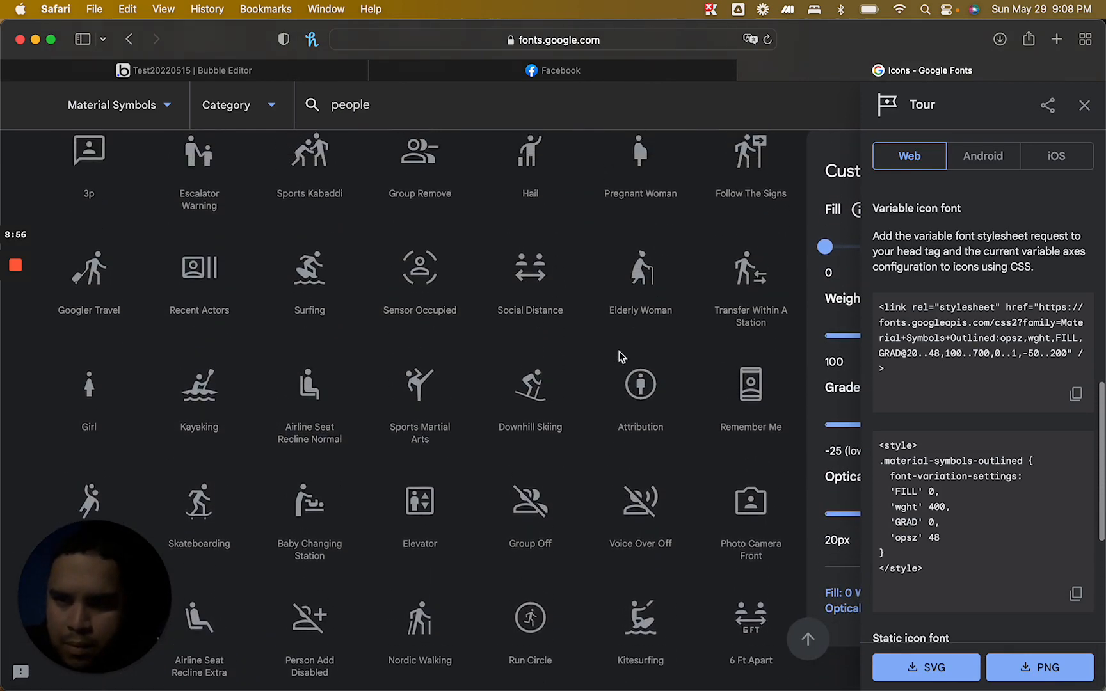
pyautogui.scroll(5, 620, 356)
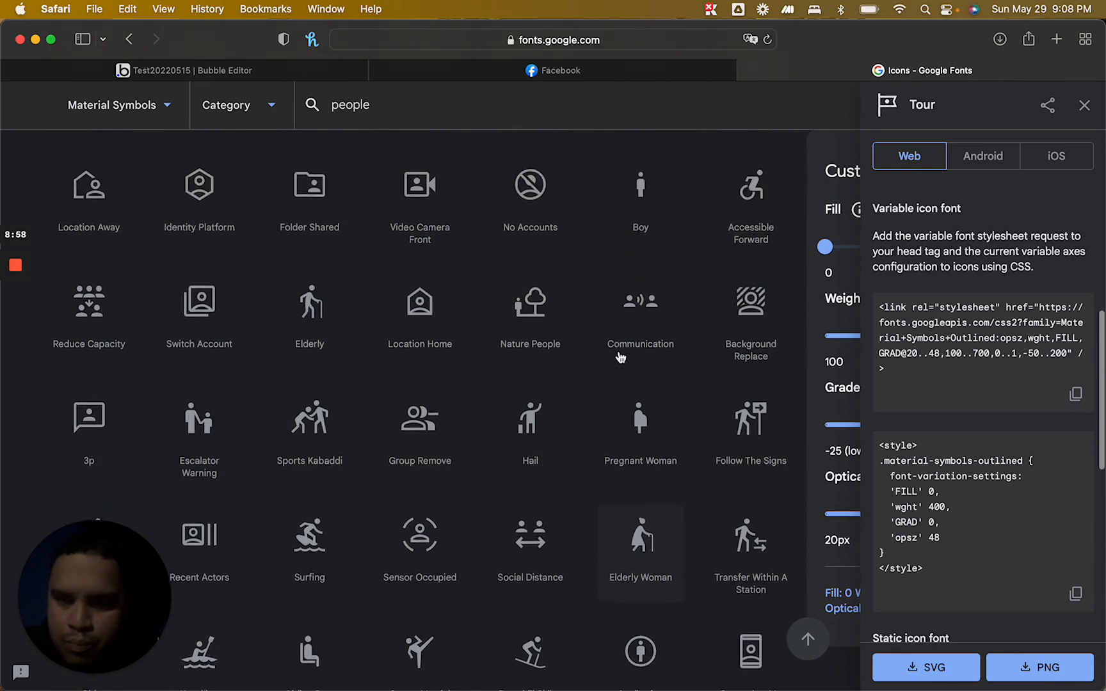
pyautogui.scroll(6, 619, 356)
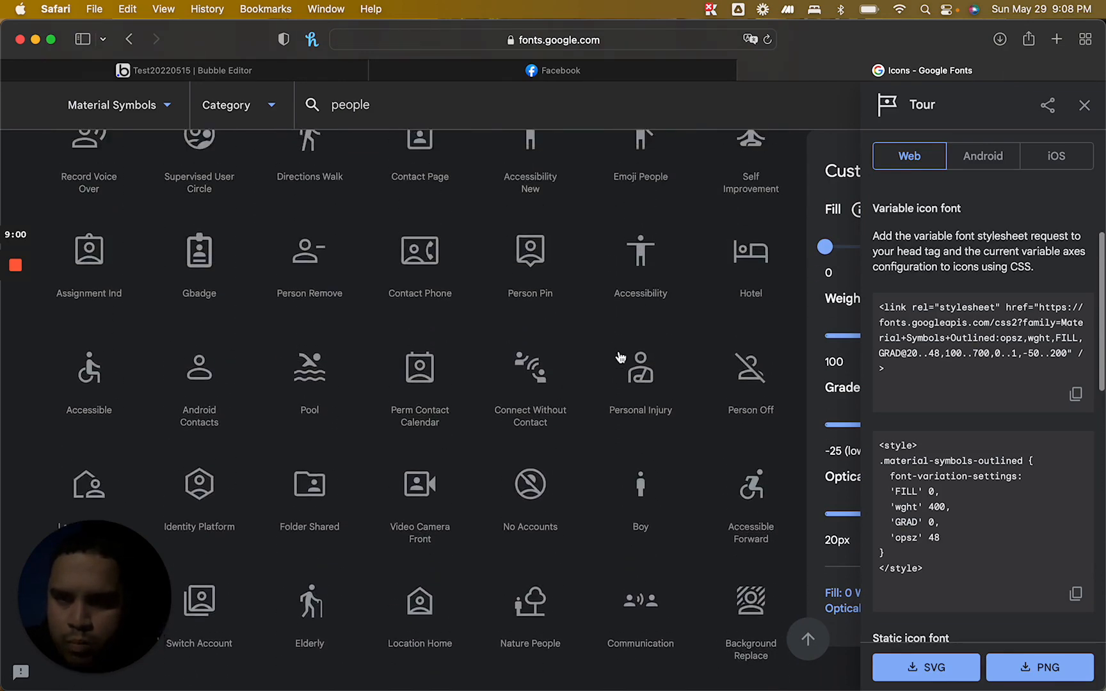
pyautogui.scroll(4, 619, 356)
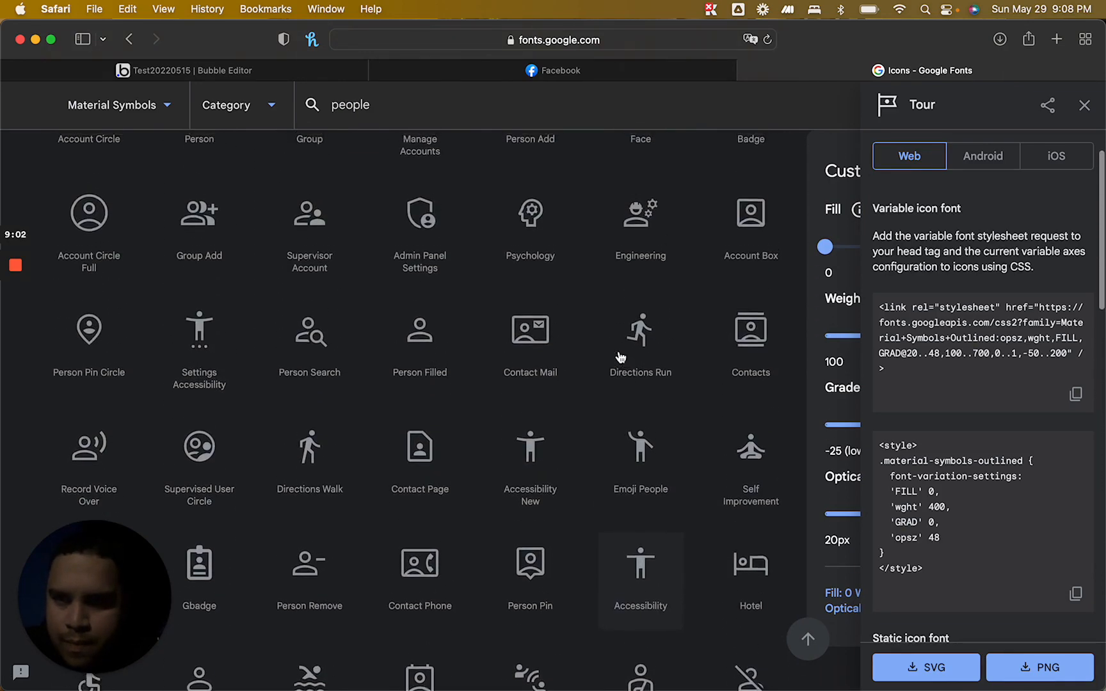
pyautogui.scroll(2, 619, 357)
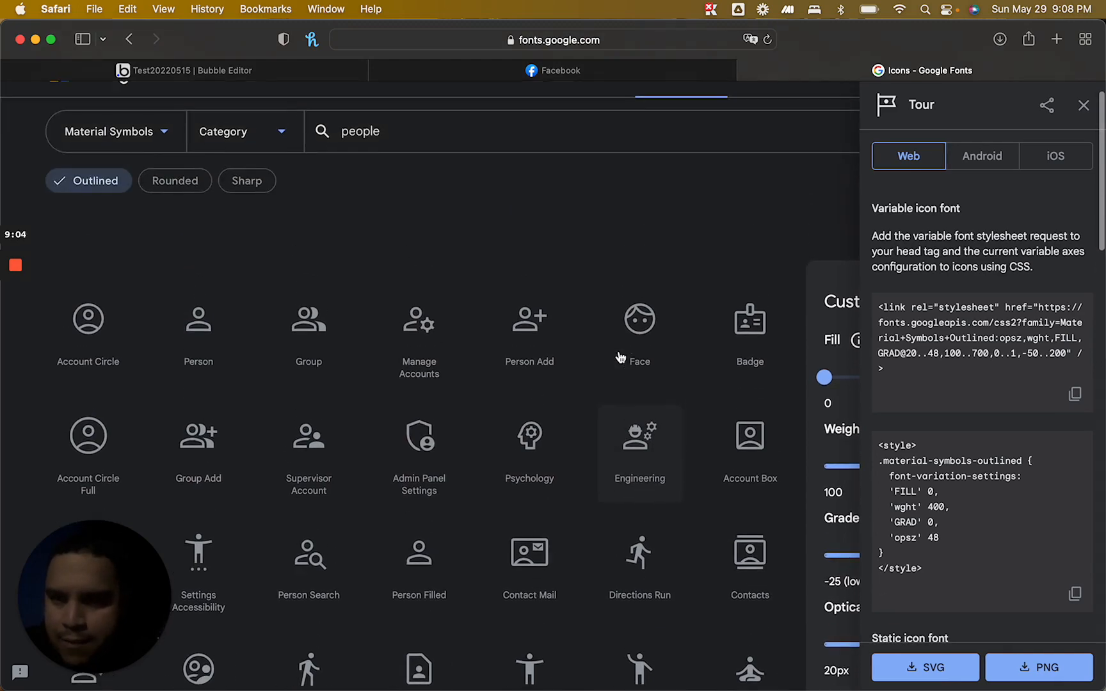
pyautogui.click(1083, 106)
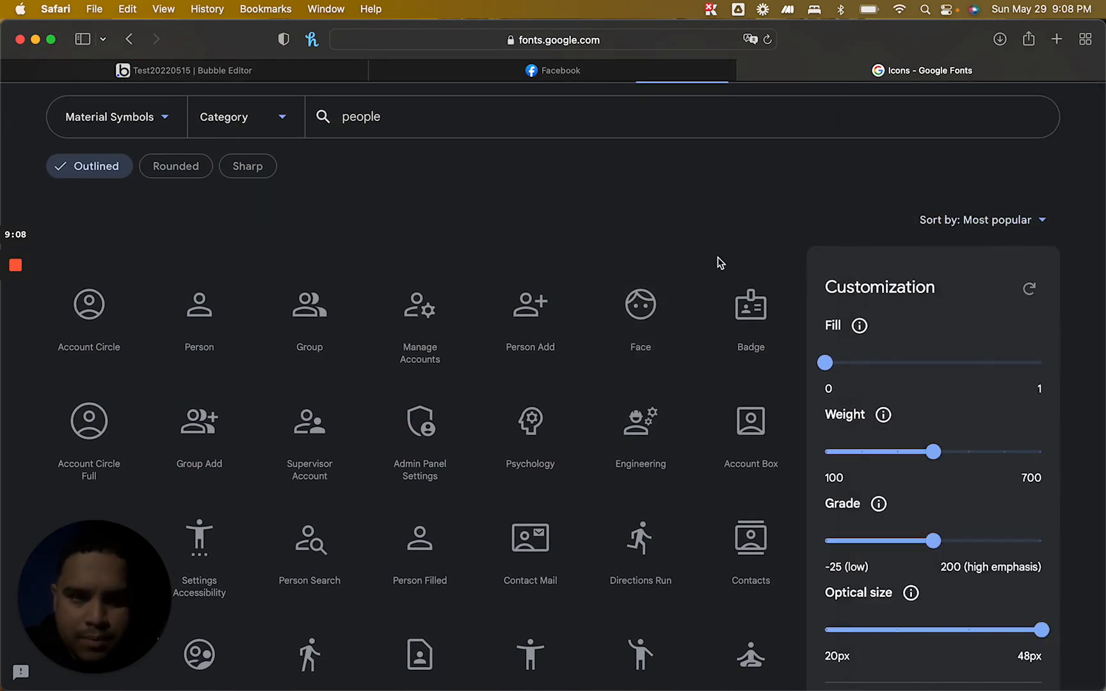
pyautogui.scroll(-2, 659, 247)
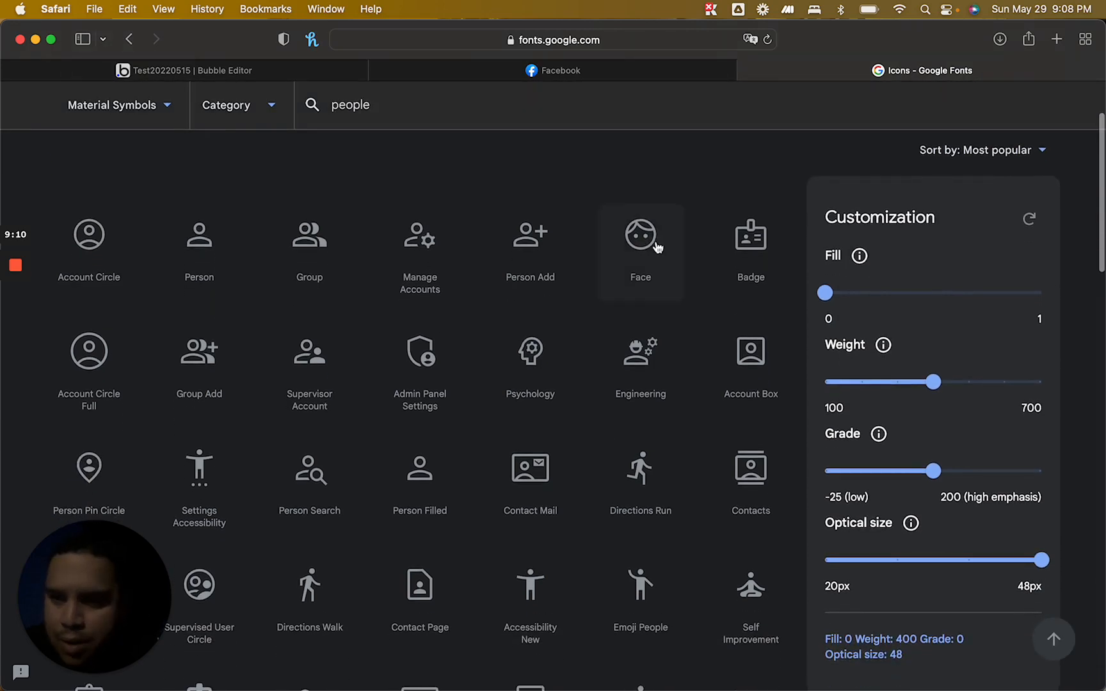
pyautogui.scroll(3, 654, 245)
# Search the Google Fonts icons for "friend" and switch back to the header in the Bubble editor
pyautogui.click(413, 166)
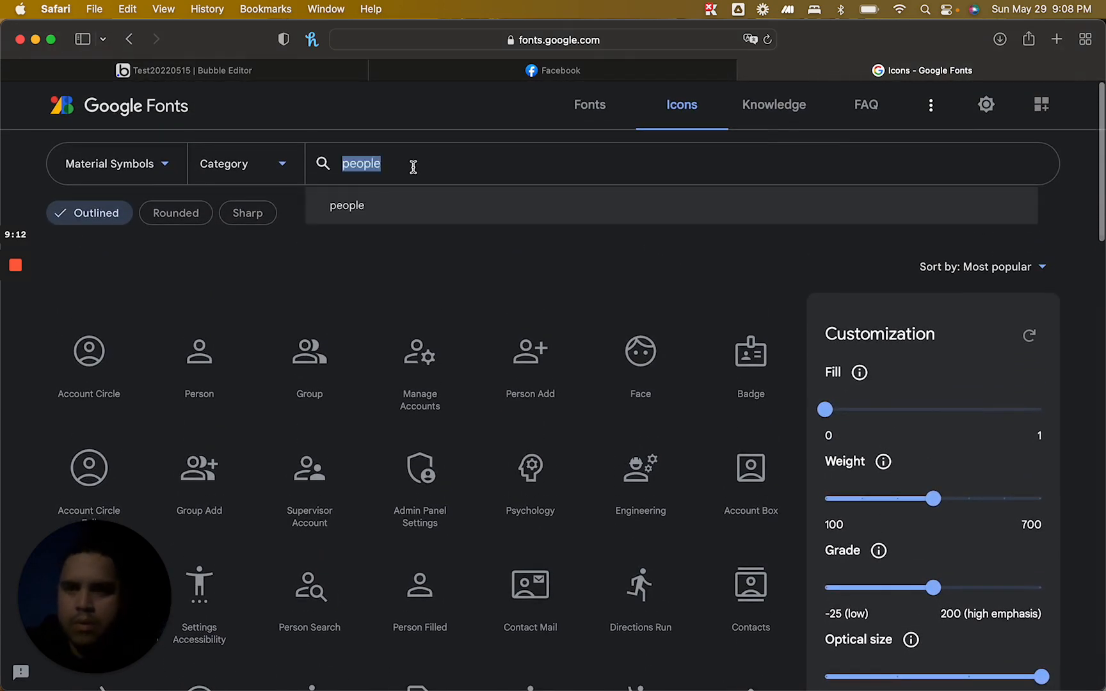
pyautogui.write('friend')
pyautogui.press('Return')
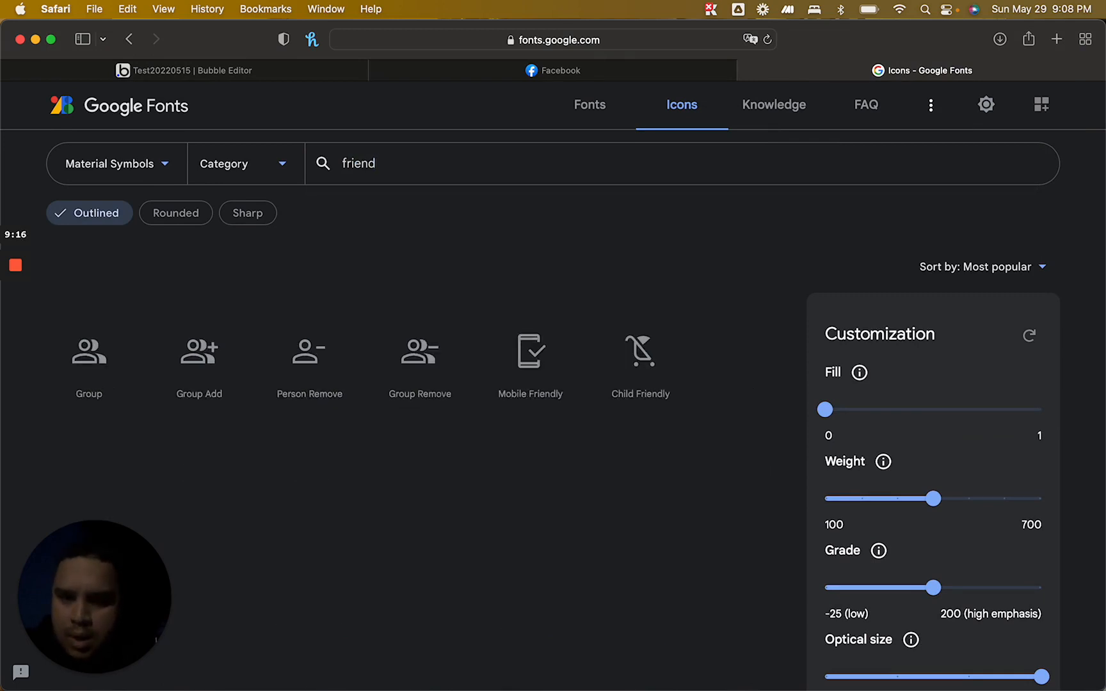
pyautogui.click(308, 71)
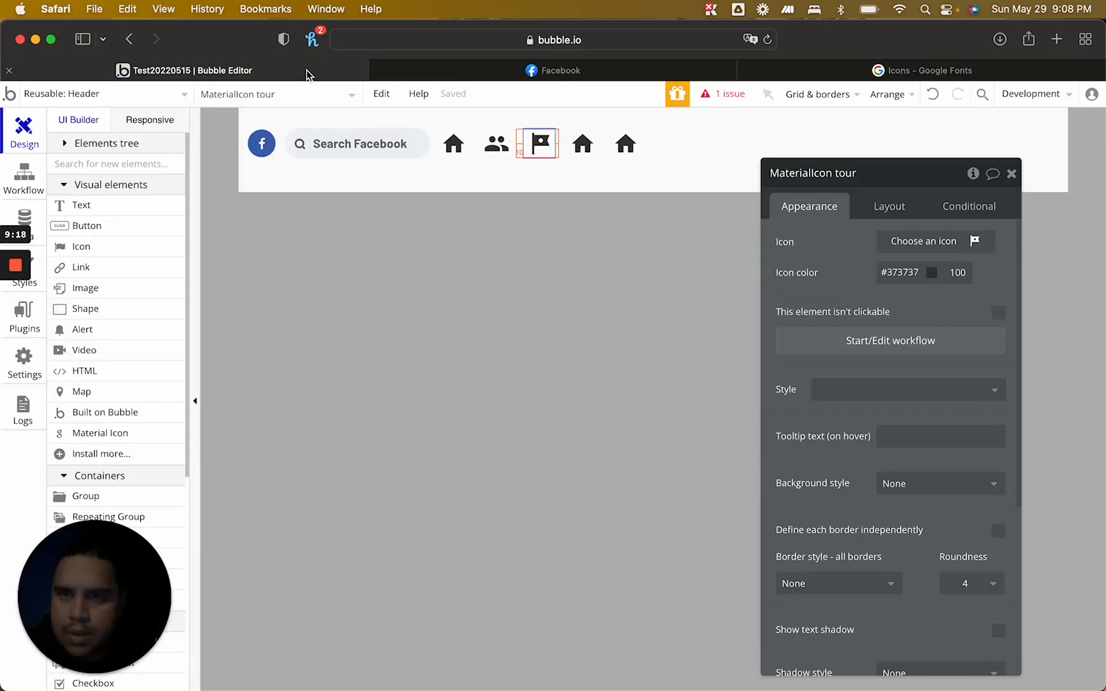
pyautogui.click(483, 71)
pyautogui.click(289, 71)
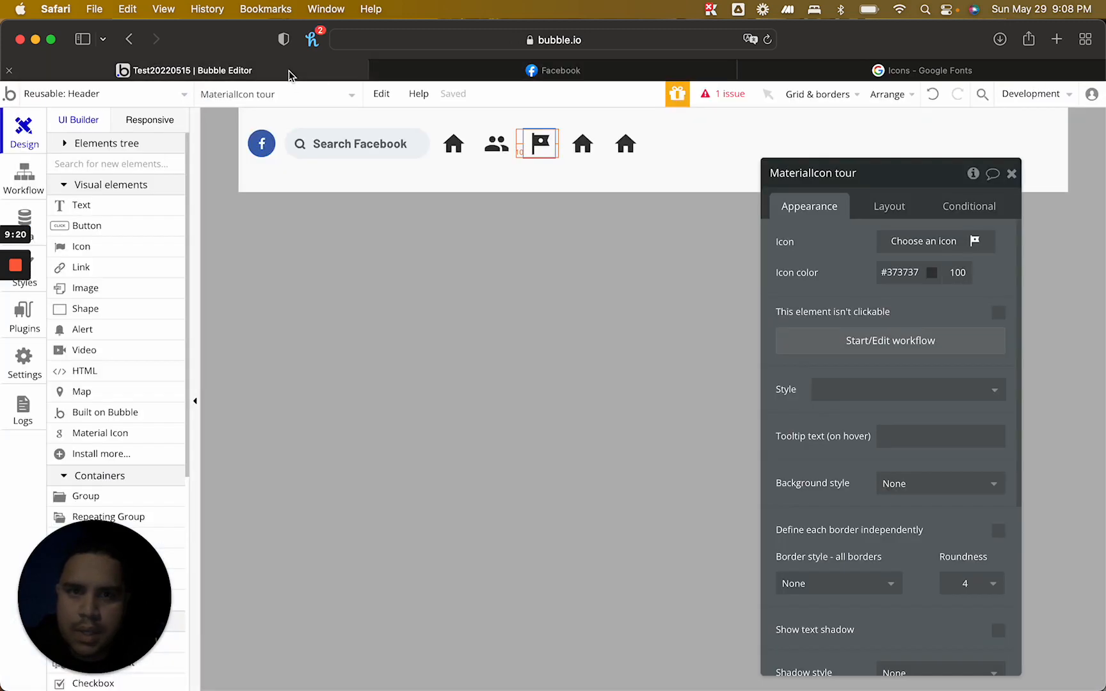
# Try the two-person Material group icon on the fourth navigation icon, searching for "frien" and "group"
pyautogui.click(582, 143)
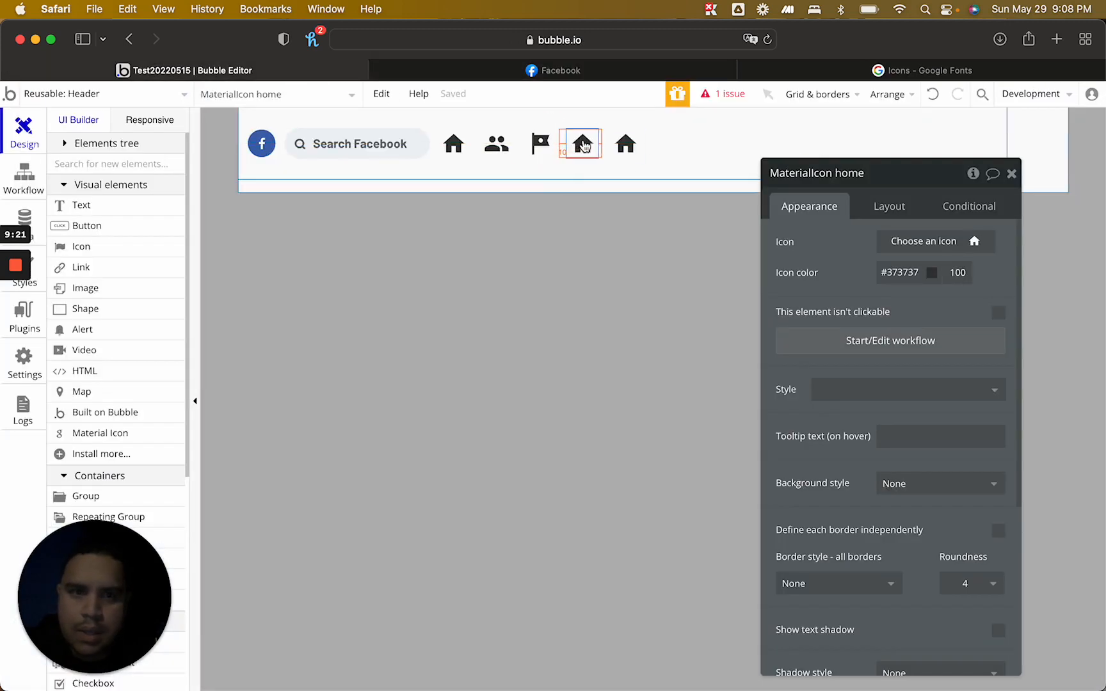
pyautogui.click(951, 249)
pyautogui.write('frien')
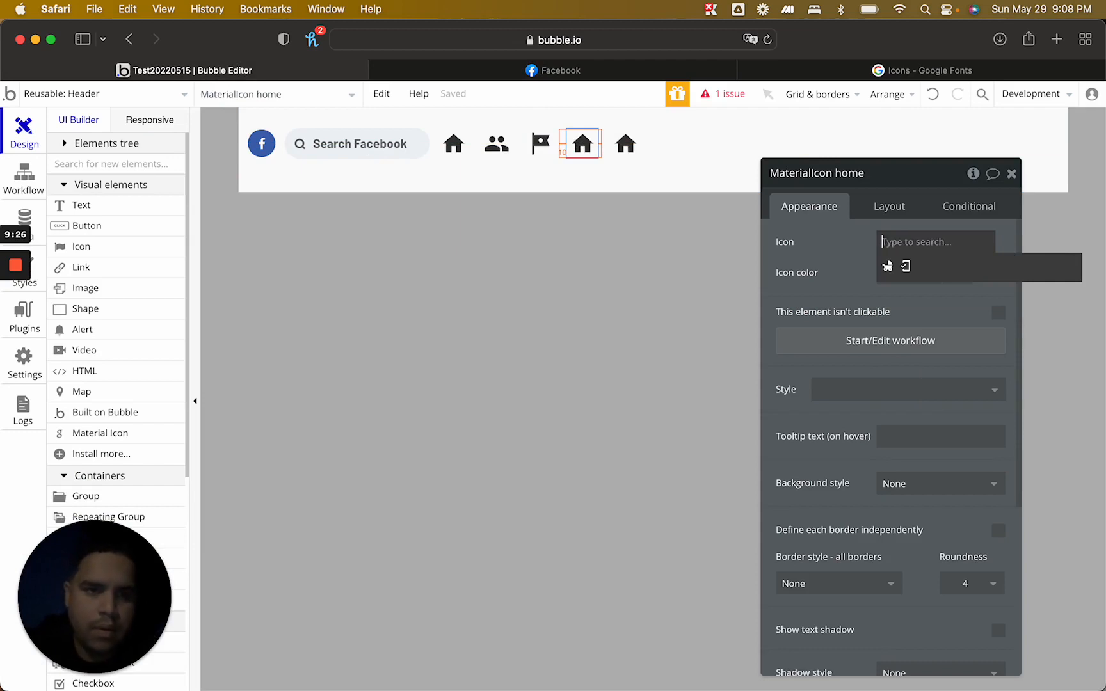
pyautogui.click(1030, 66)
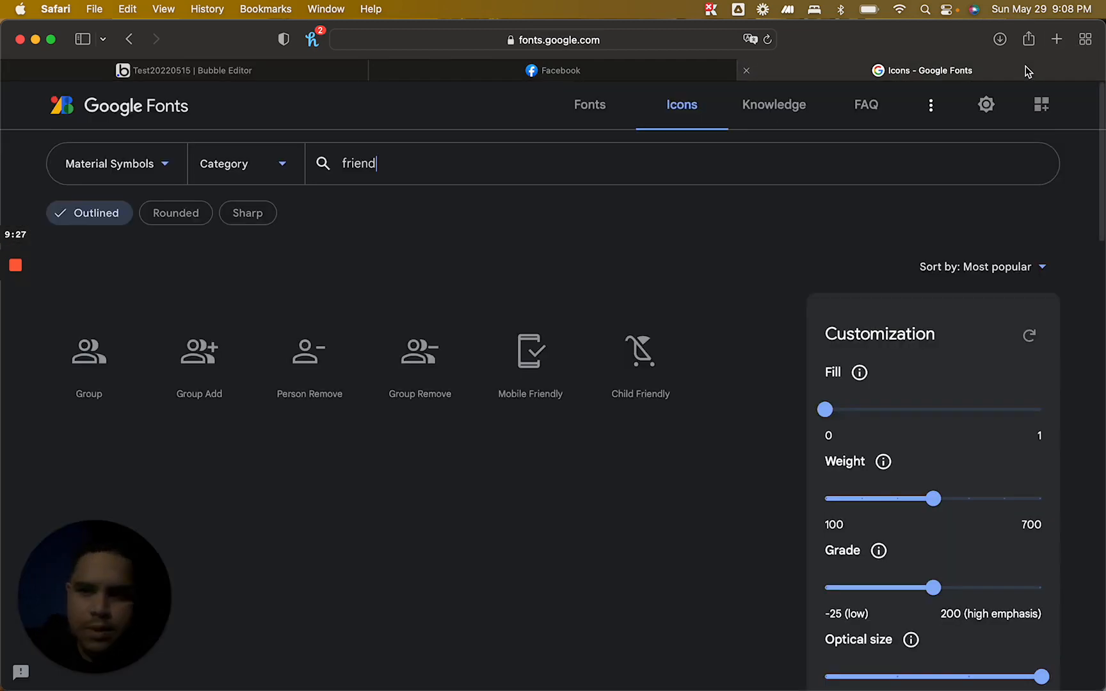
pyautogui.click(303, 72)
pyautogui.write('groujp')
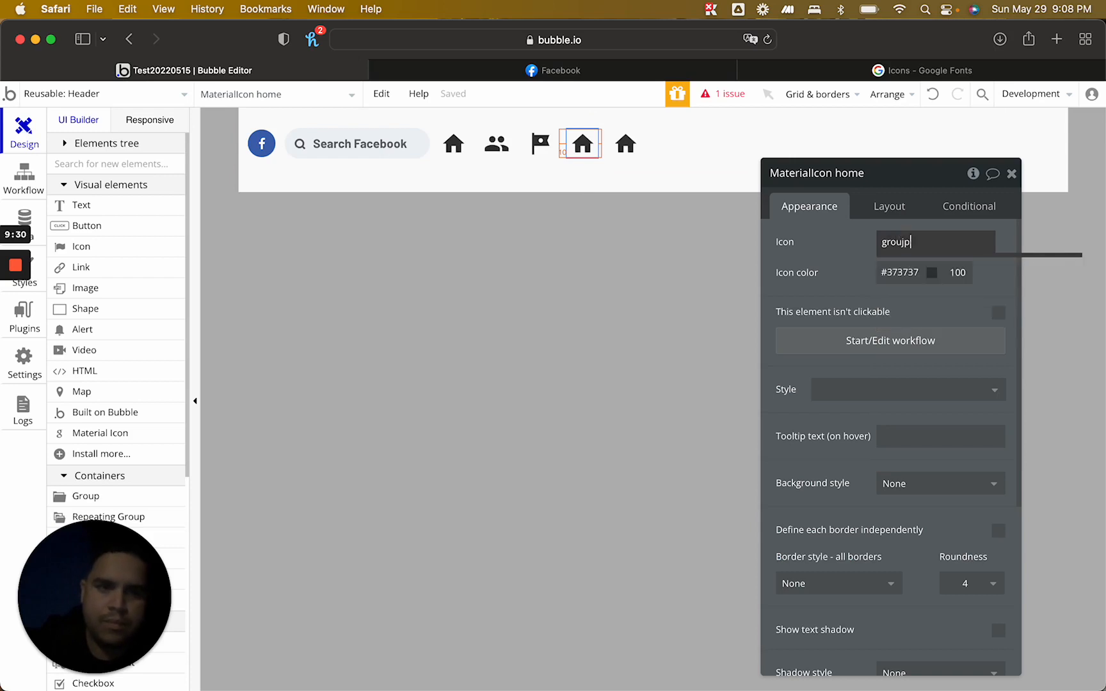
pyautogui.press('BackSpace')
pyautogui.press('BackSpace')
pyautogui.write('p')
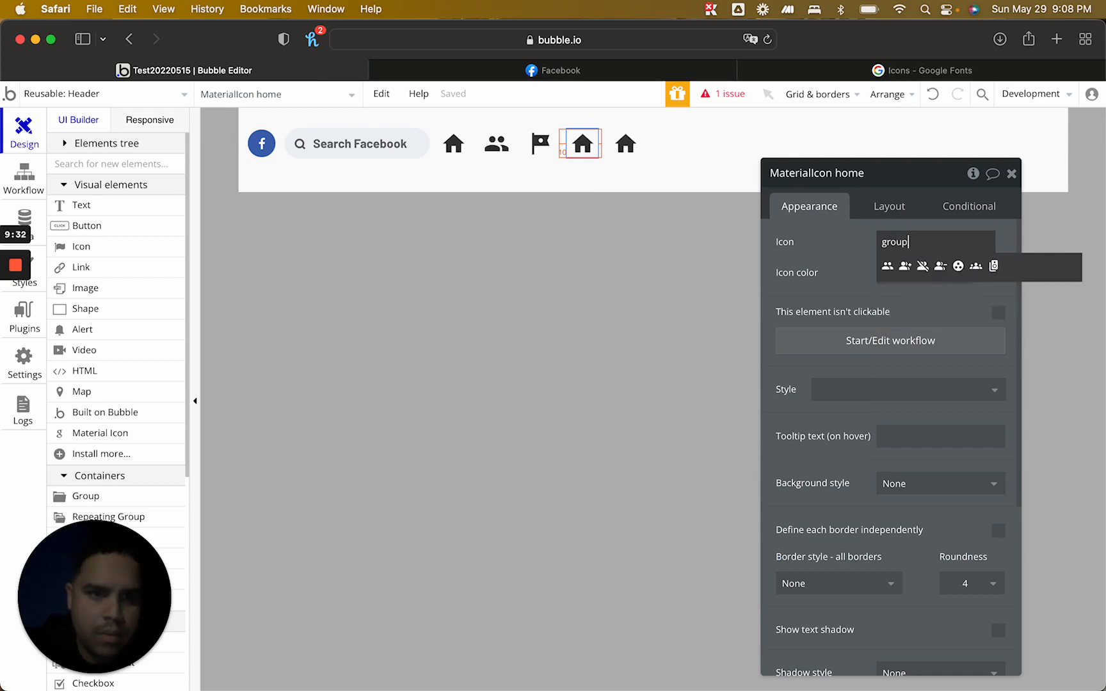
pyautogui.click(887, 269)
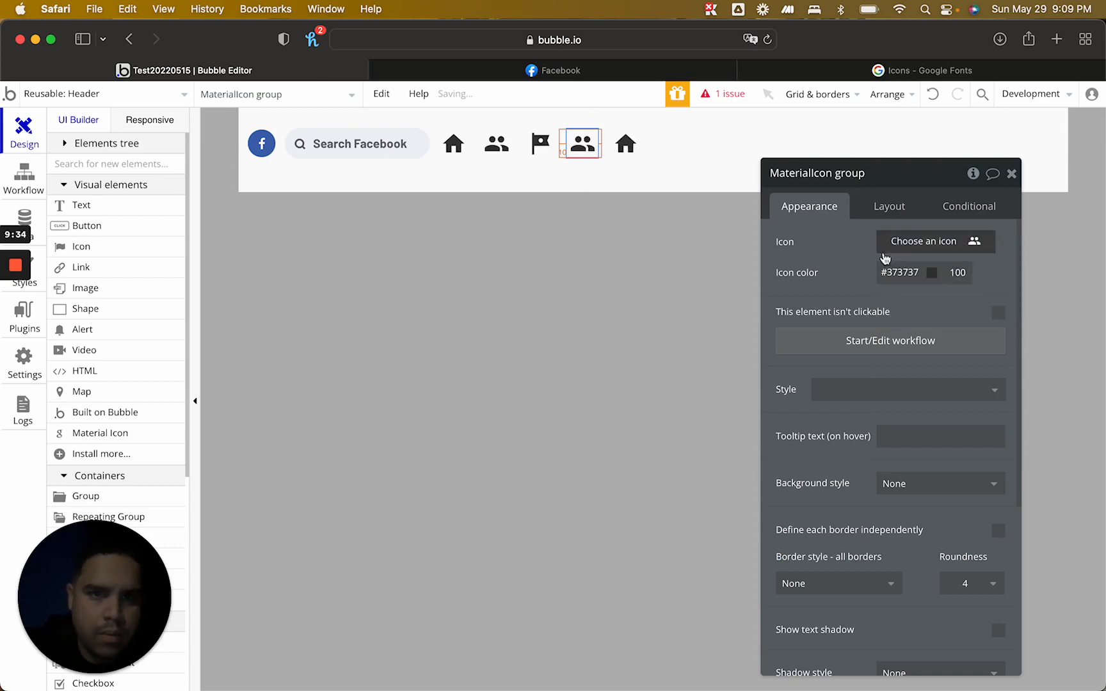
# Set the fourth navigation icon to the three-person Material groups icon by searching for "group"
pyautogui.click(928, 253)
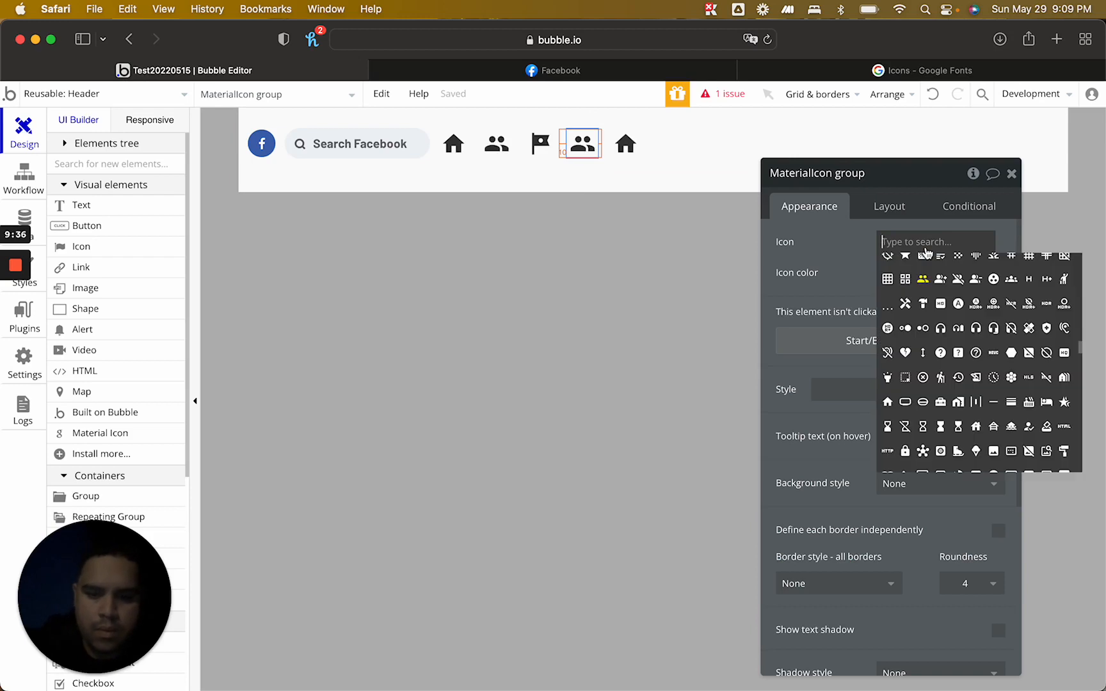
pyautogui.write('grou')
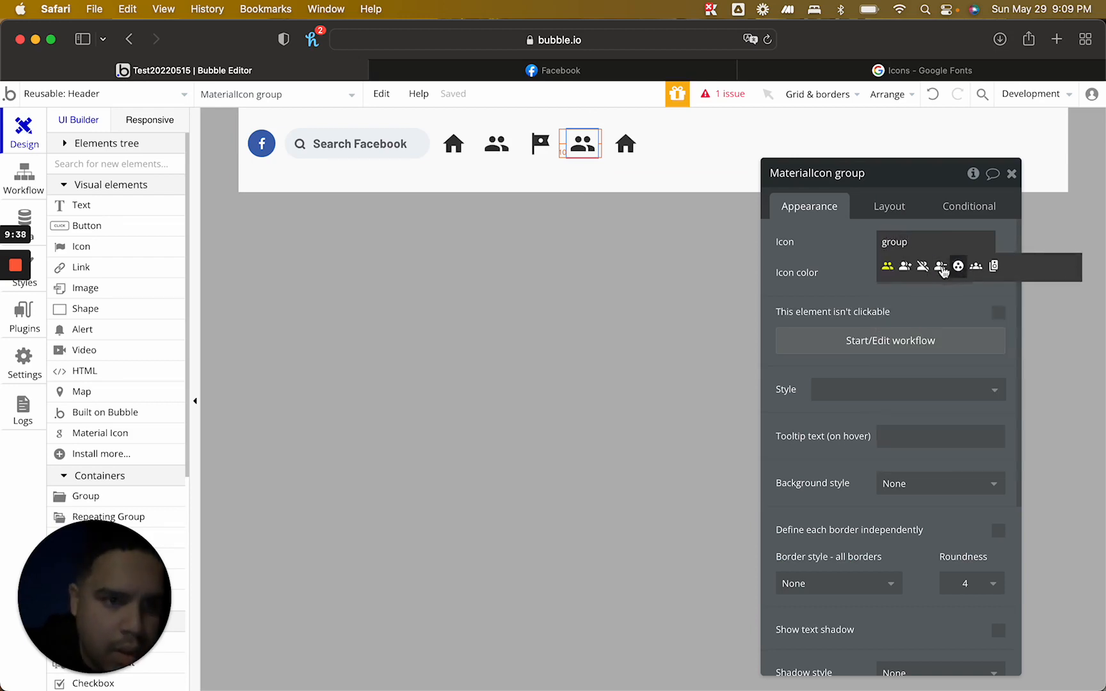
pyautogui.write('p')
pyautogui.click(976, 266)
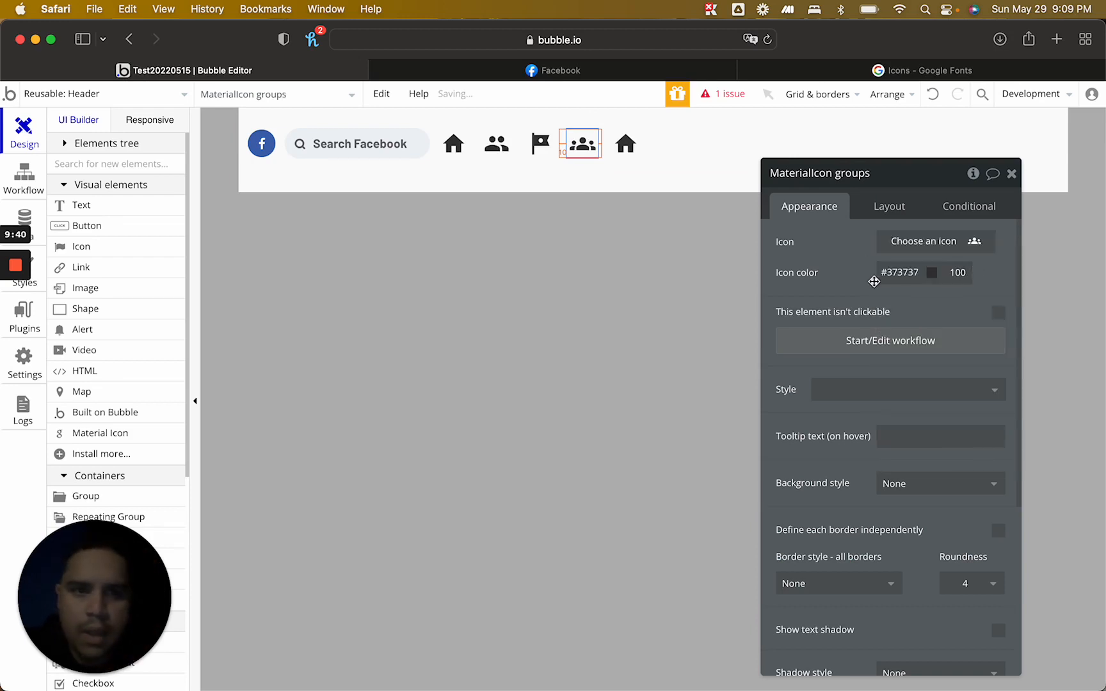
# Give the groups icon a solid border on all sides with a roundness of 100
pyautogui.scroll(-5, 856, 324)
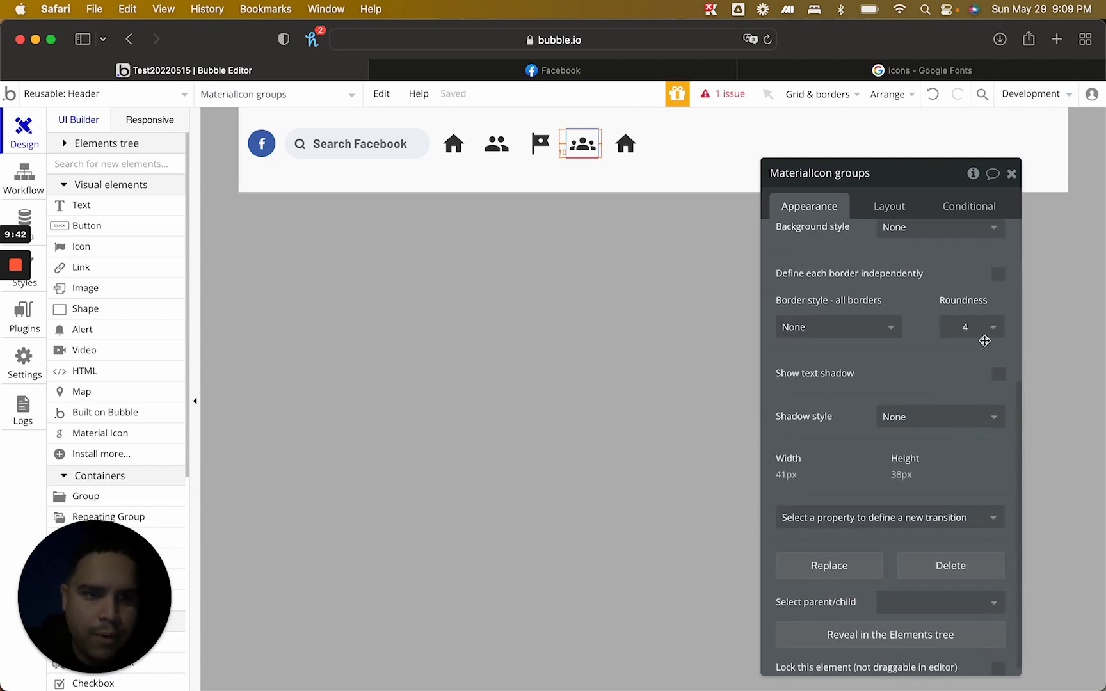
pyautogui.click(963, 328)
pyautogui.click(964, 332)
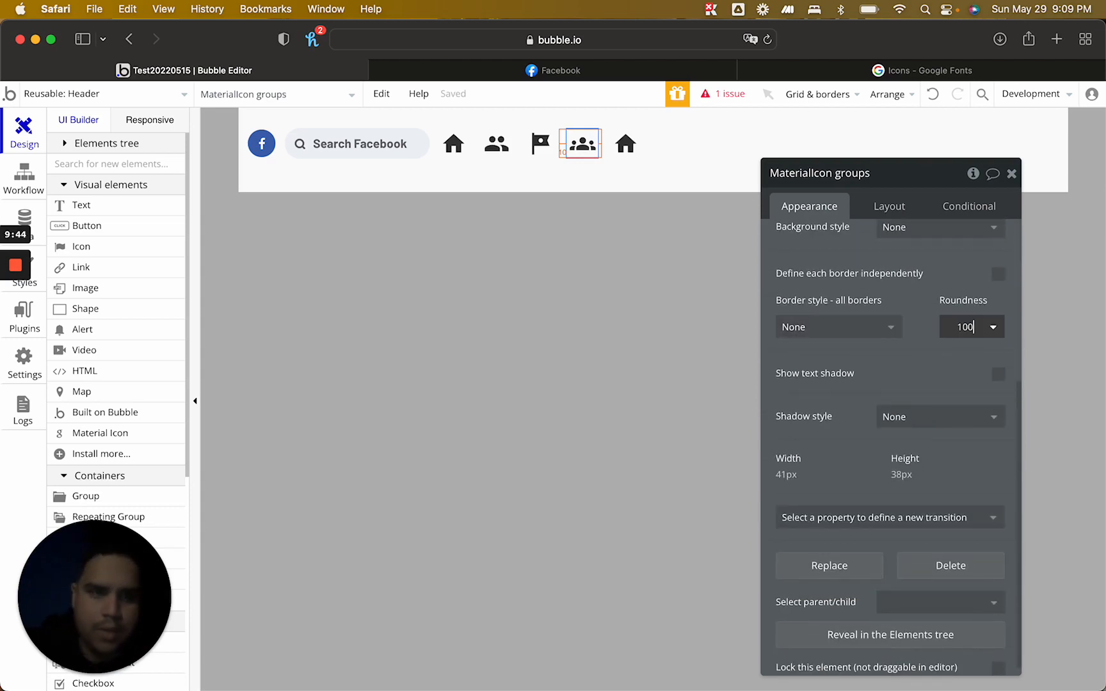
pyautogui.click(958, 363)
pyautogui.click(888, 339)
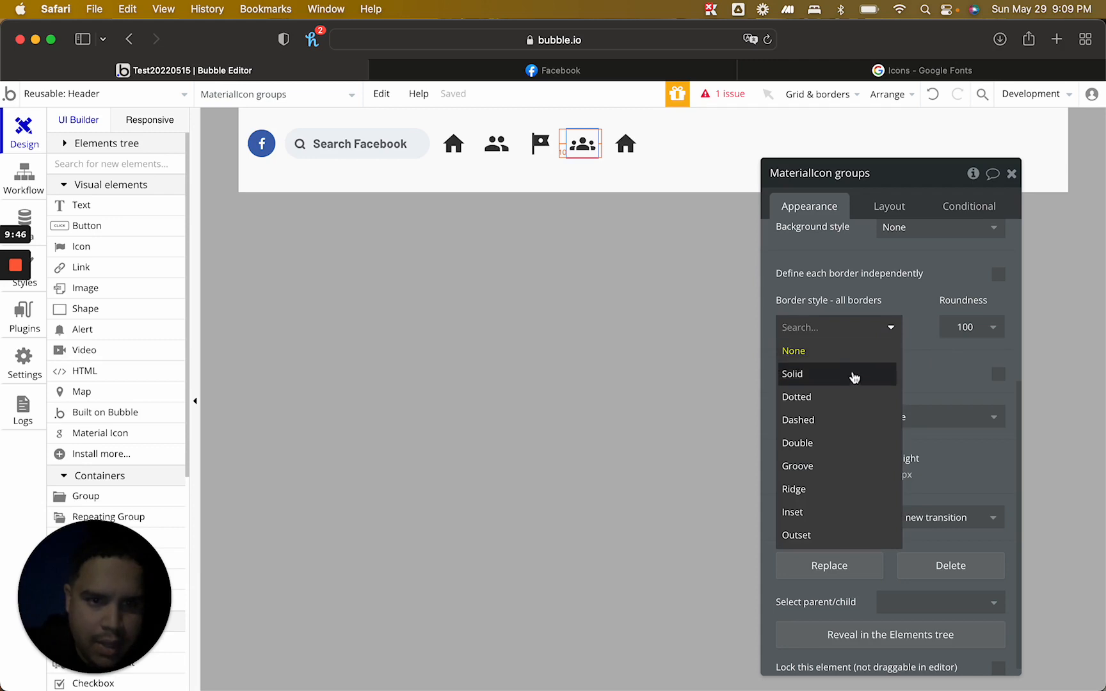
pyautogui.click(852, 376)
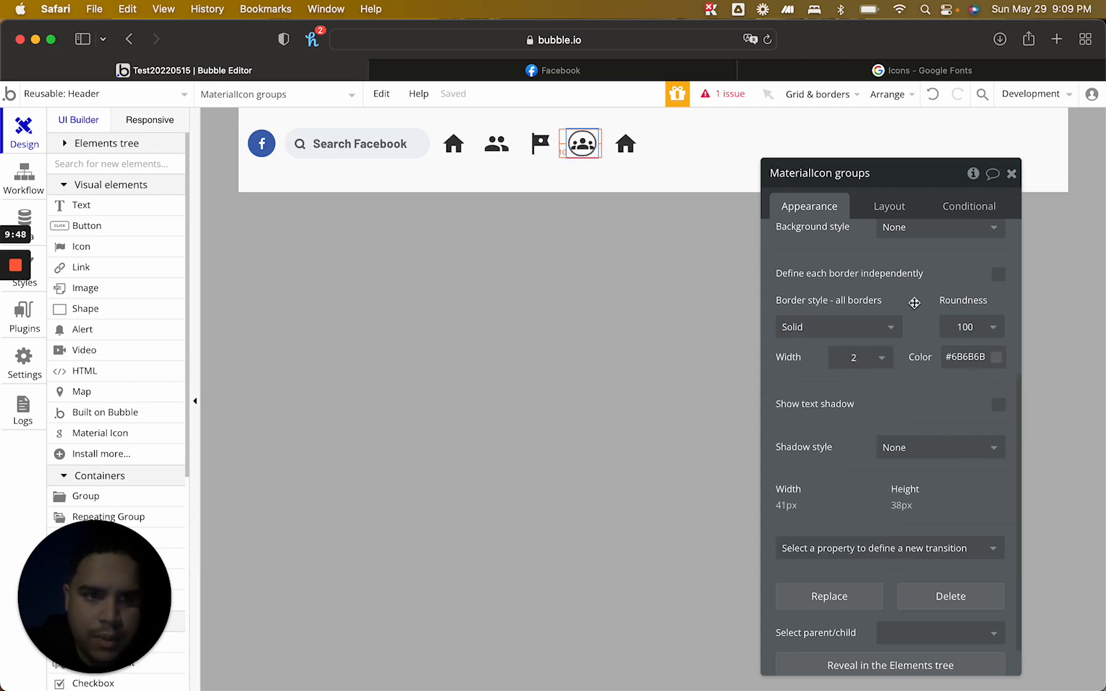
# Copy the font color code #64676B from the Search Facebook text for the groups icon's border
pyautogui.scroll(5, 914, 303)
pyautogui.scroll(-4, 914, 302)
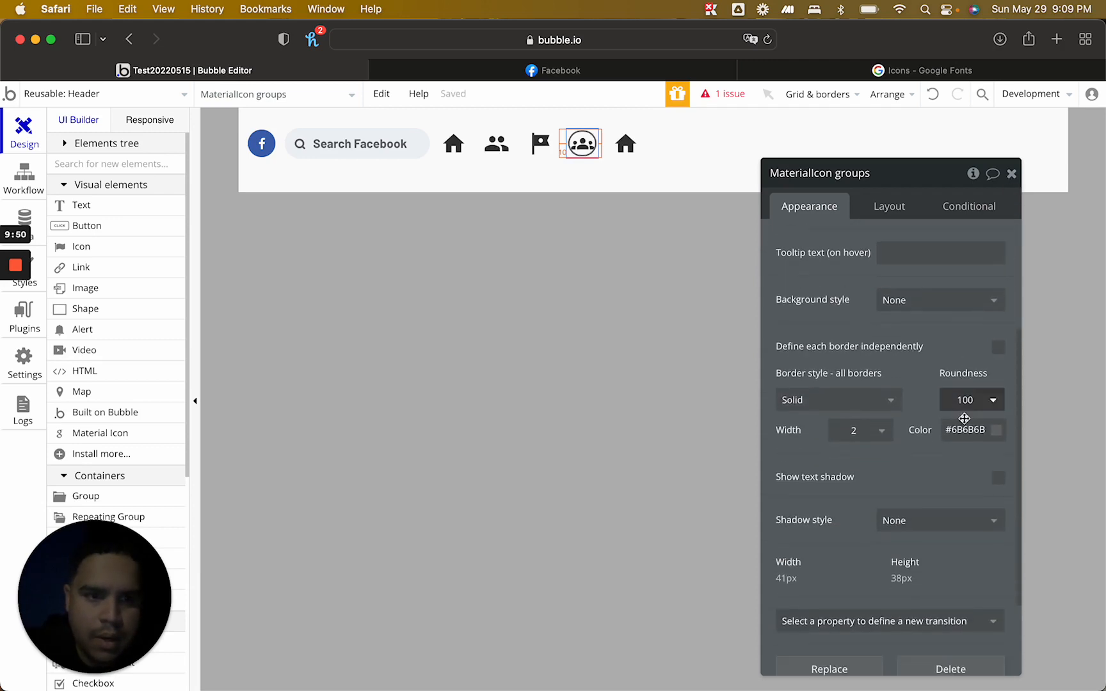
pyautogui.click(964, 430)
pyautogui.doubleClick(963, 430)
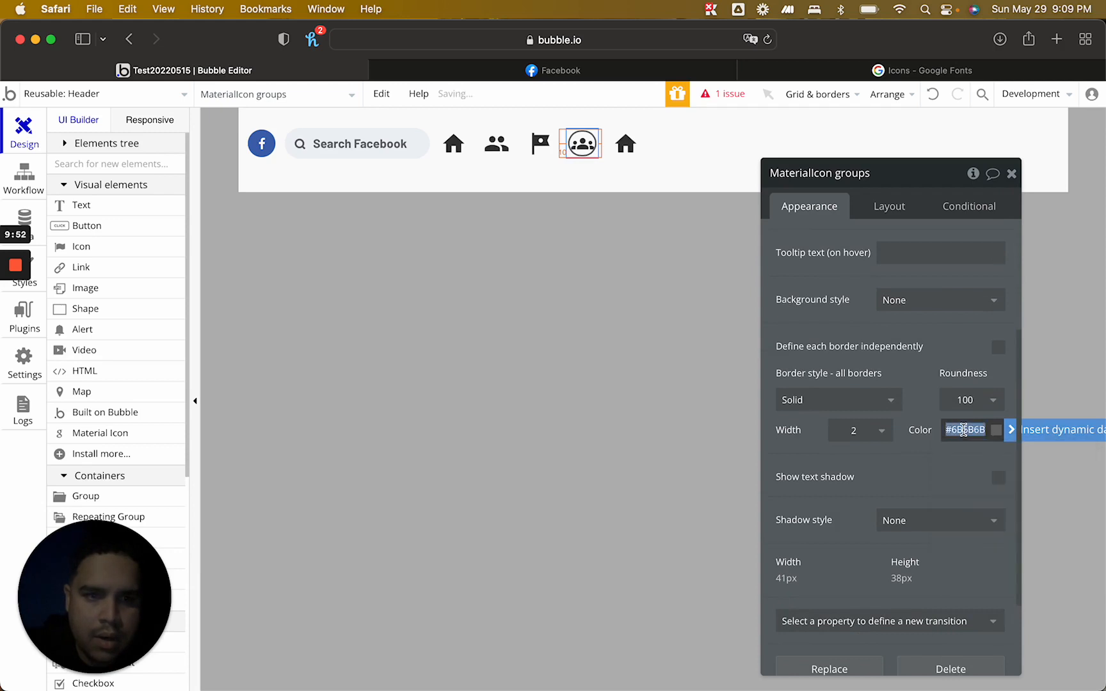
pyautogui.click(390, 144)
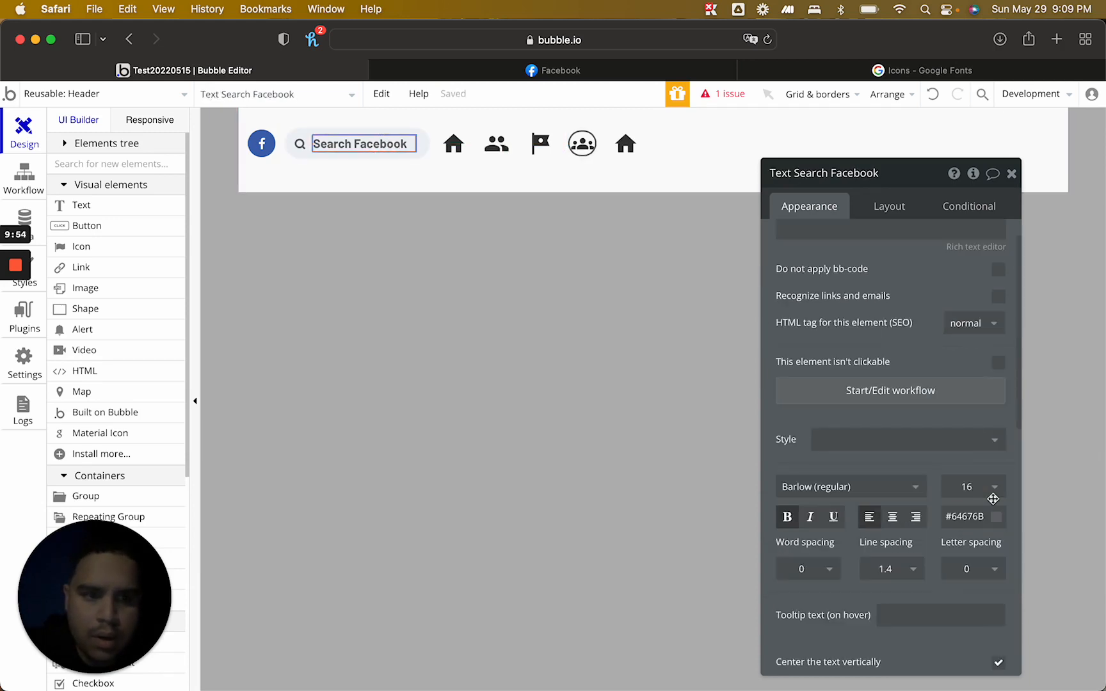
pyautogui.click(963, 516)
pyautogui.doubleClick(963, 517)
pyautogui.press('cmd+c')
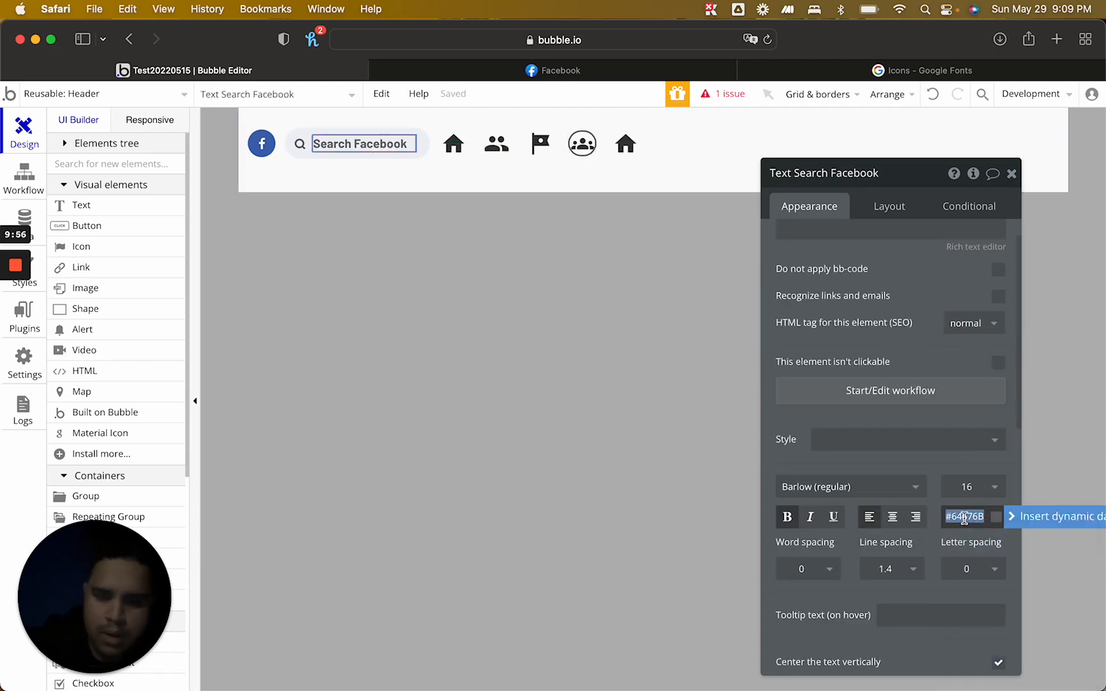
# Set the groups icon's border color to the copied #64676B
pyautogui.click(584, 145)
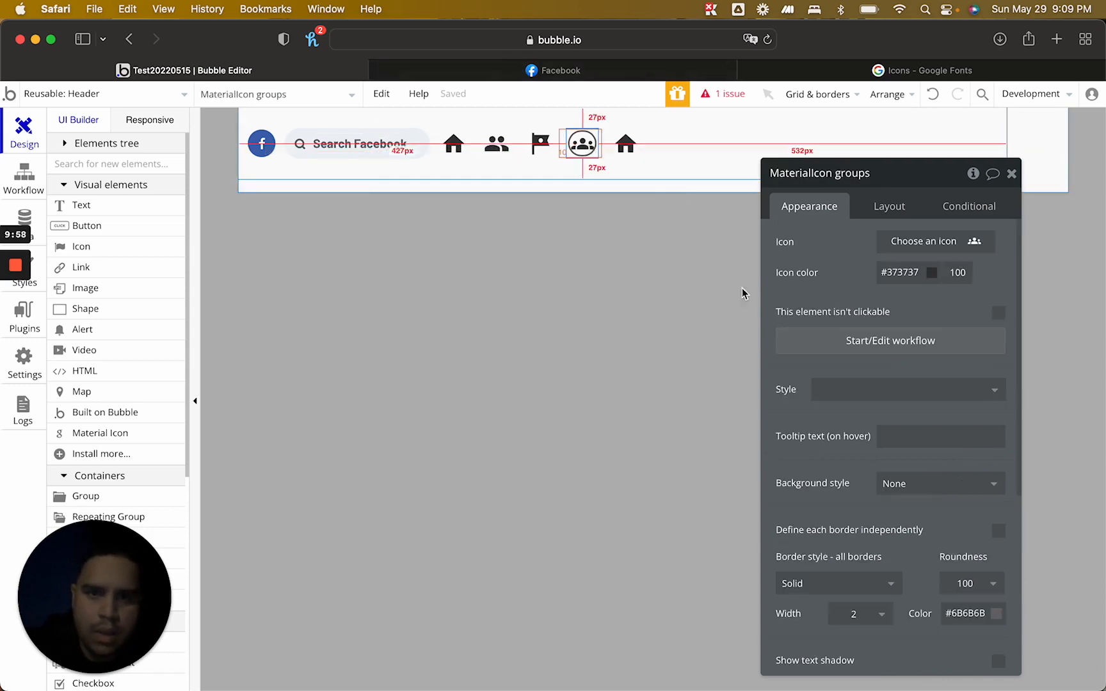
pyautogui.scroll(-5, 965, 598)
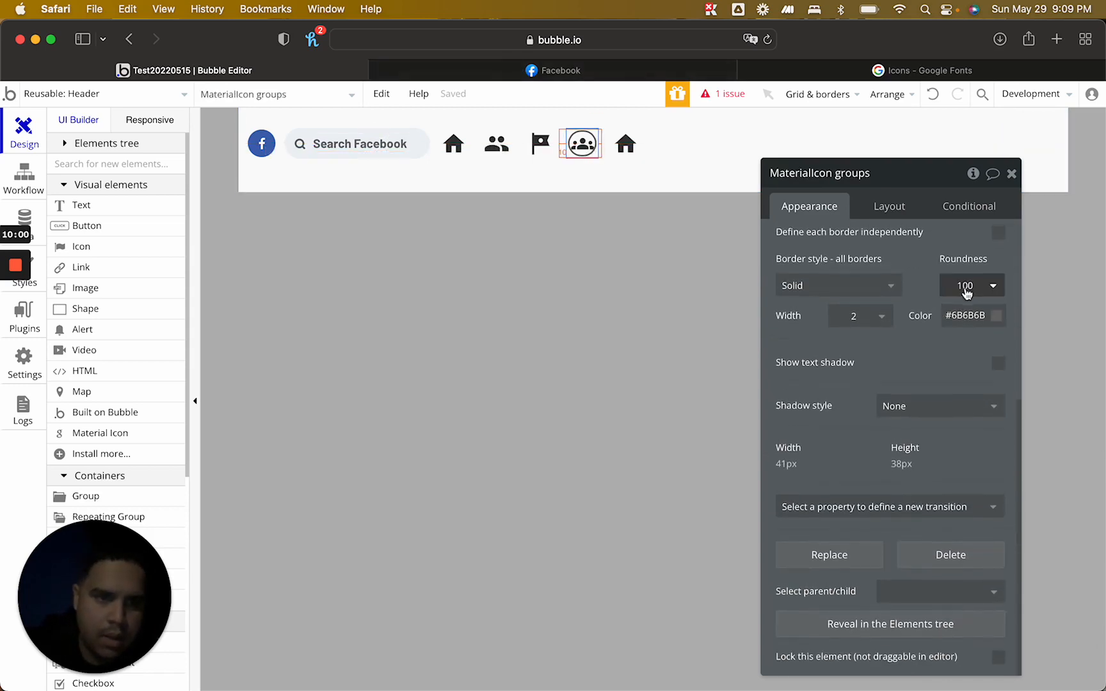
pyautogui.doubleClick(965, 315)
pyautogui.press('cmd+v')
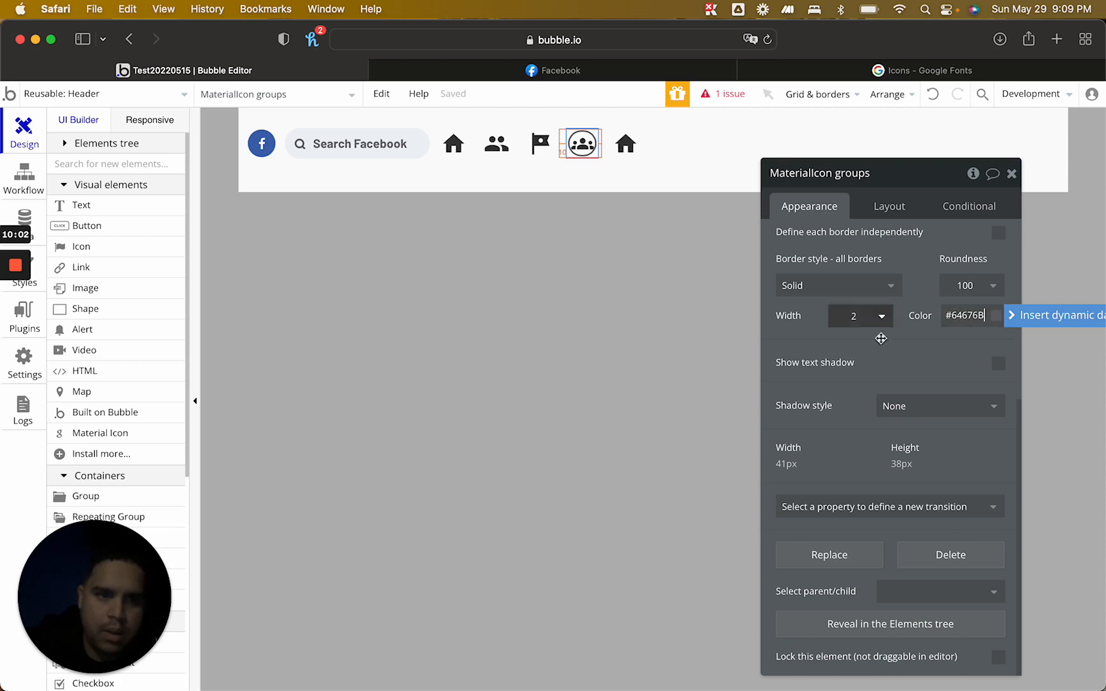
pyautogui.click(917, 352)
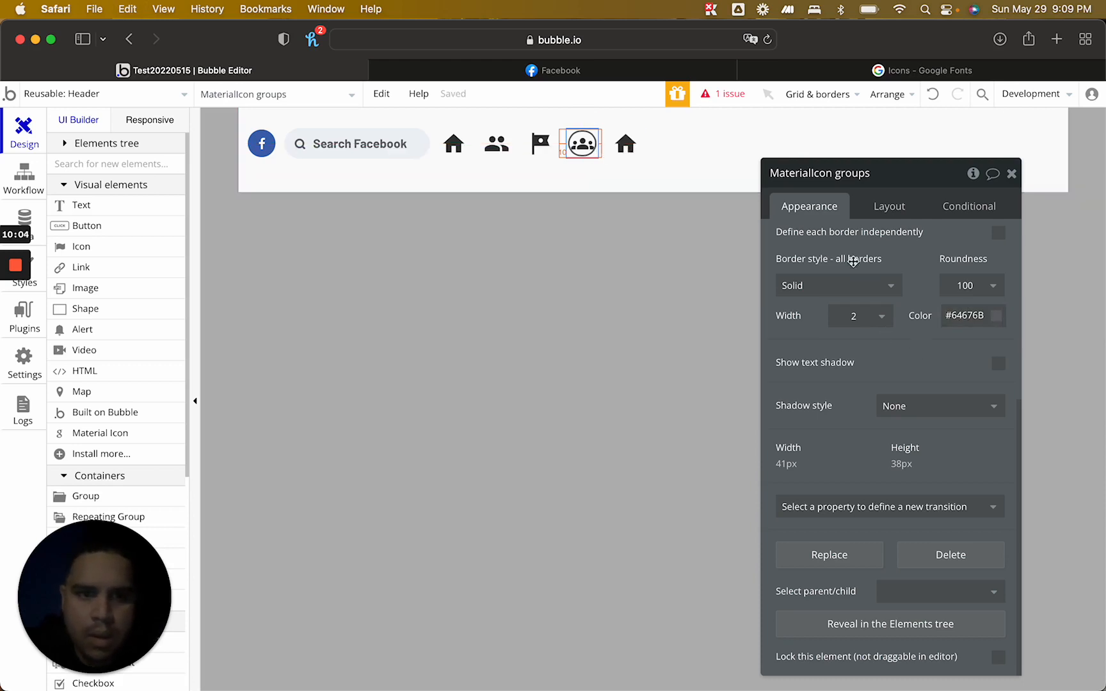
pyautogui.scroll(5, 940, 348)
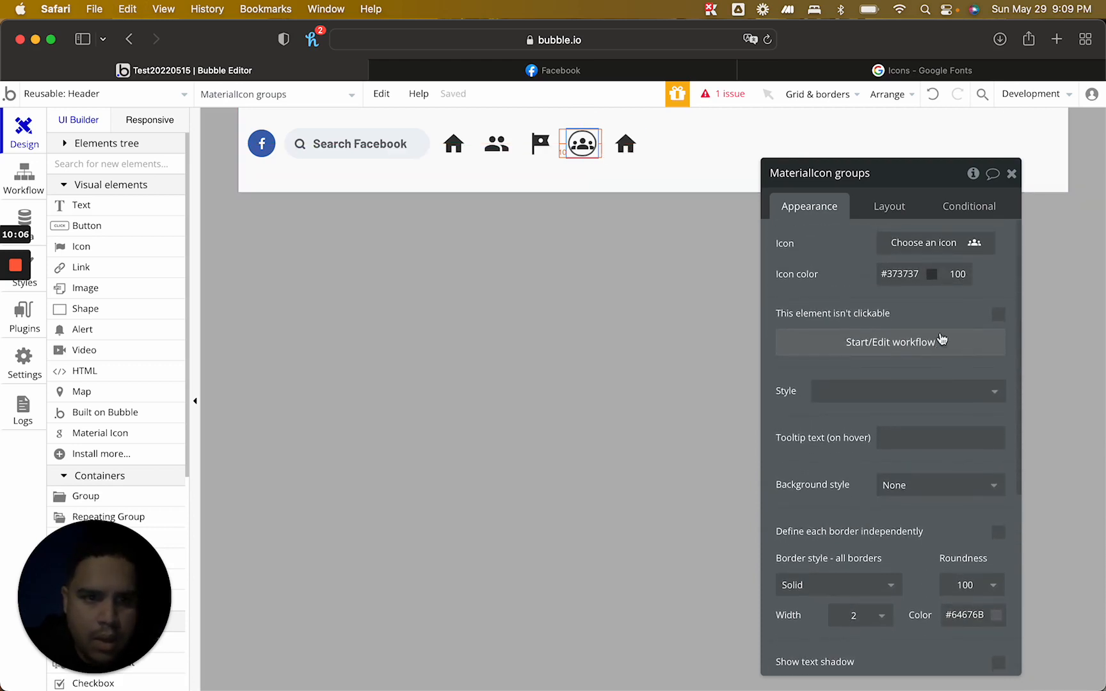
# Set the icon color of the three-person groups icon and the flag icon to #64676B
pyautogui.doubleClick(910, 273)
pyautogui.write('#64676B')
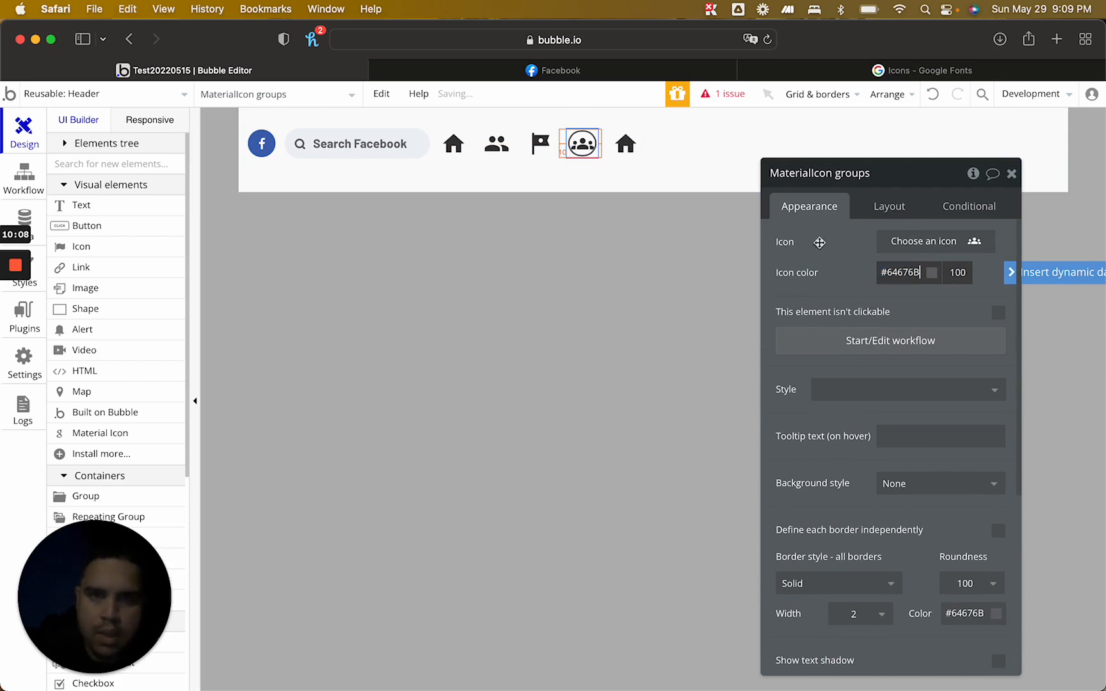
pyautogui.click(541, 145)
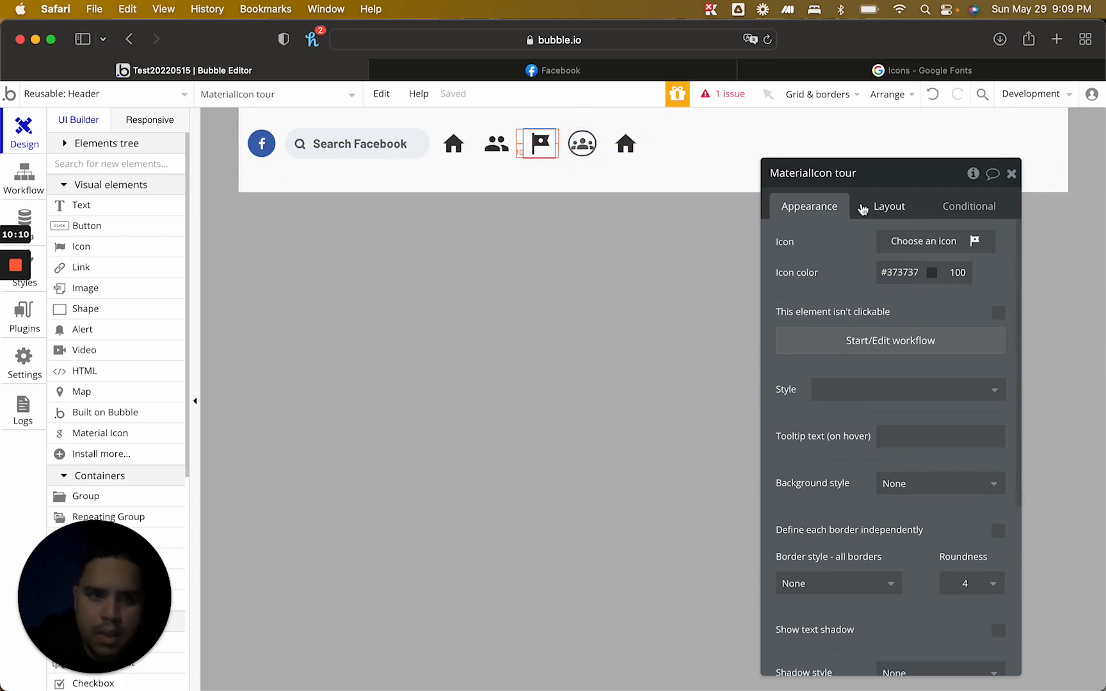
pyautogui.doubleClick(906, 274)
pyautogui.press('super+v')
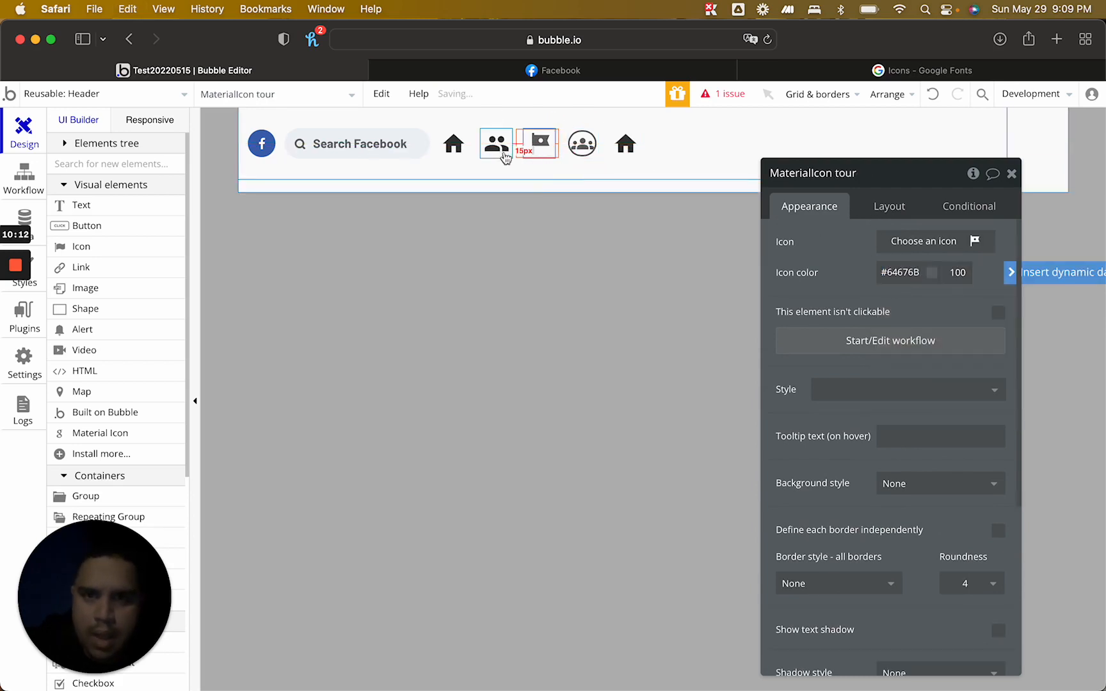
# Set the icon color of the two-person icon and the first home icon to #64676B
pyautogui.click(497, 147)
pyautogui.doubleClick(899, 273)
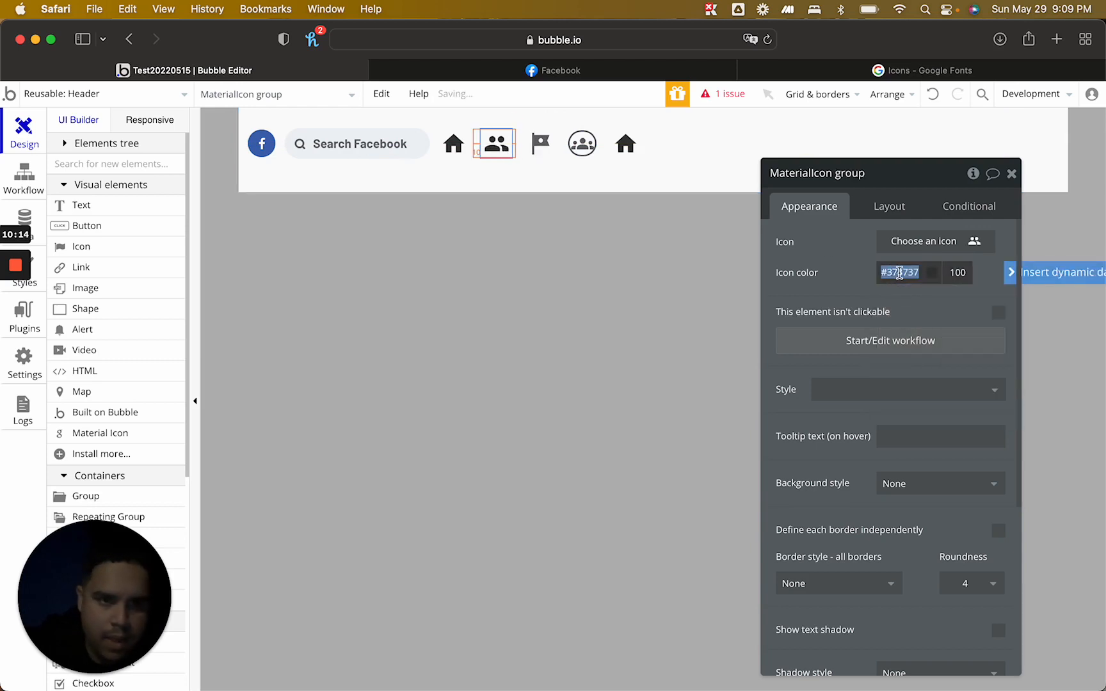
pyautogui.write('#64676B')
pyautogui.click(455, 153)
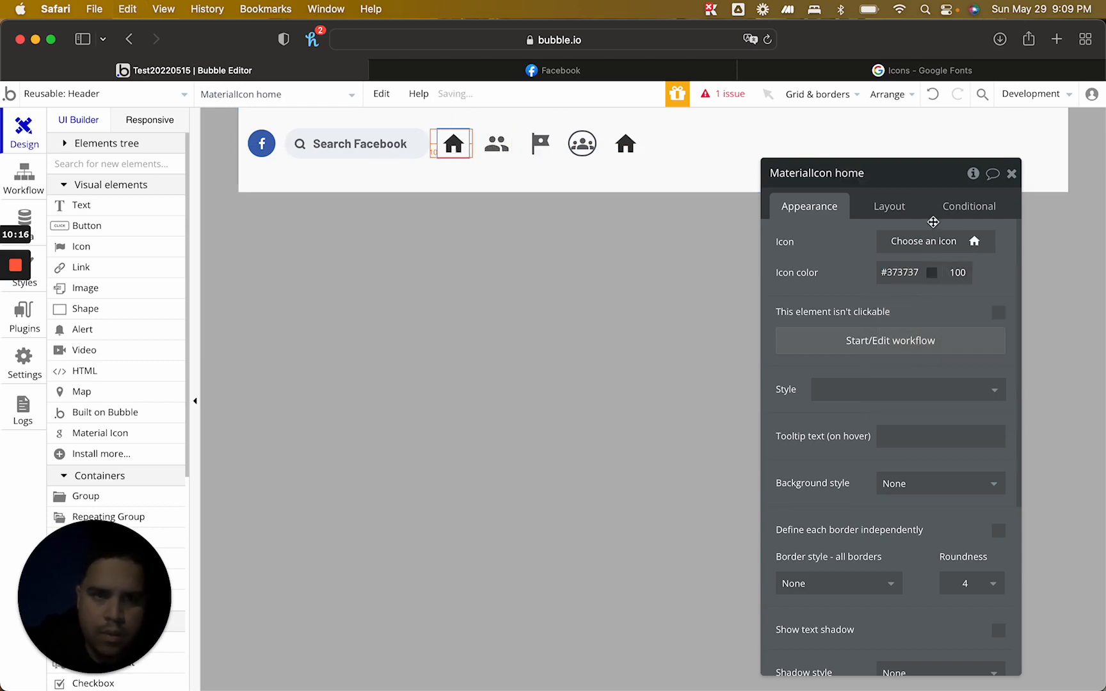
pyautogui.doubleClick(903, 273)
pyautogui.write('#64676B')
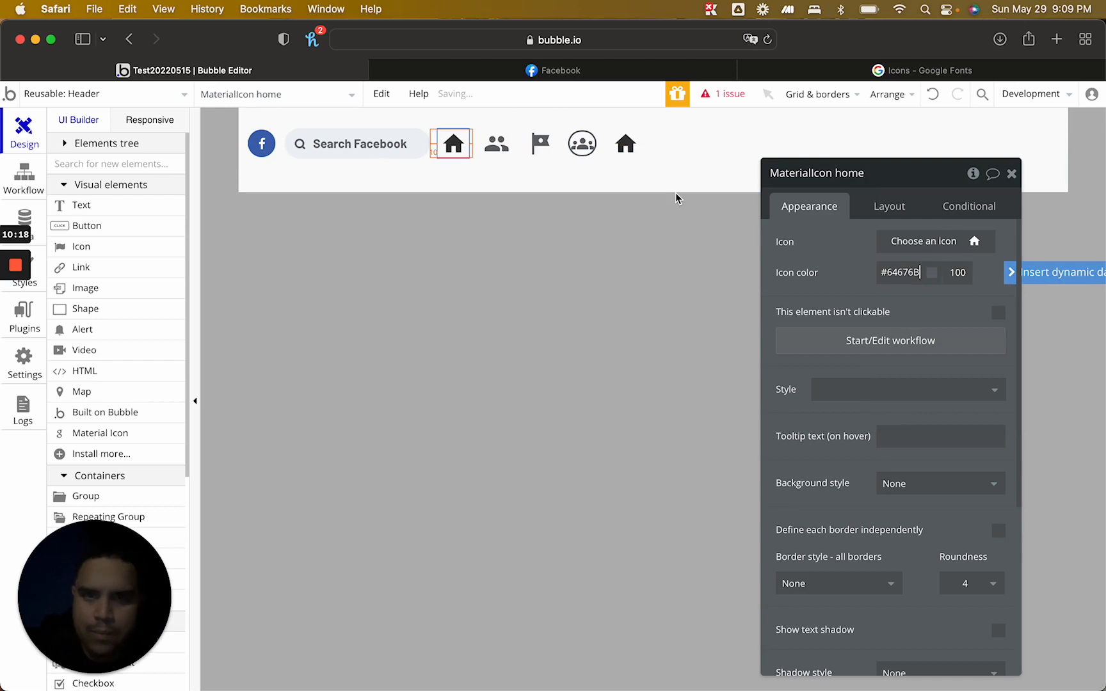
# Set the icon color of the home icon at the end of the navigation row to #64676B
pyautogui.click(625, 144)
pyautogui.click(907, 275)
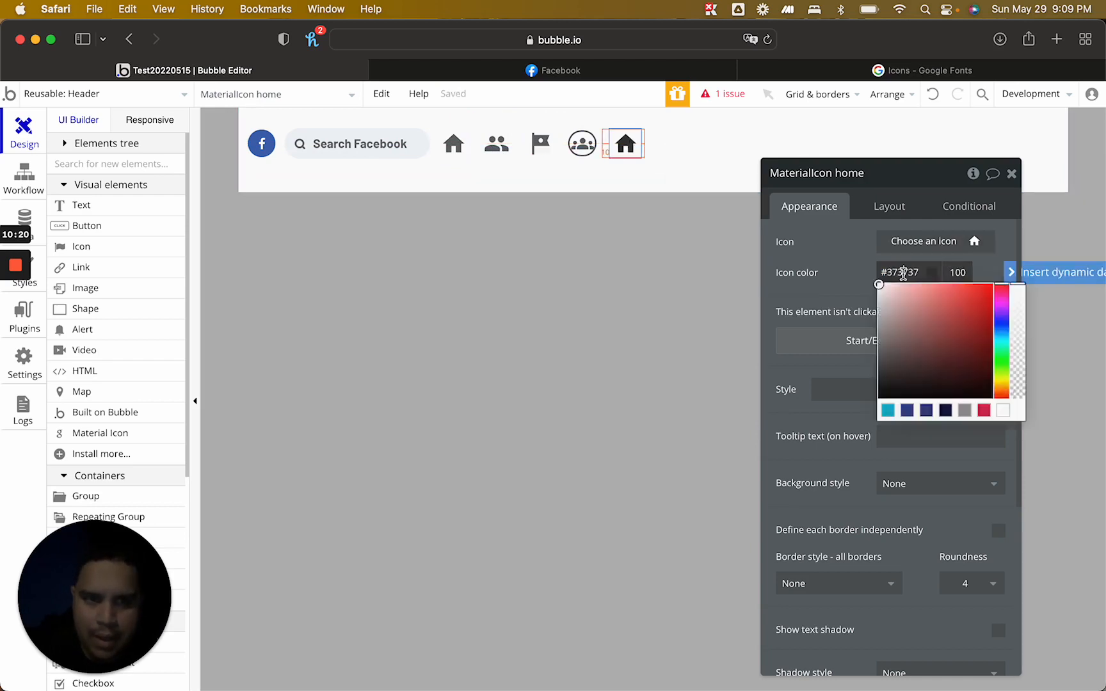
pyautogui.doubleClick(908, 275)
pyautogui.write('#64676B')
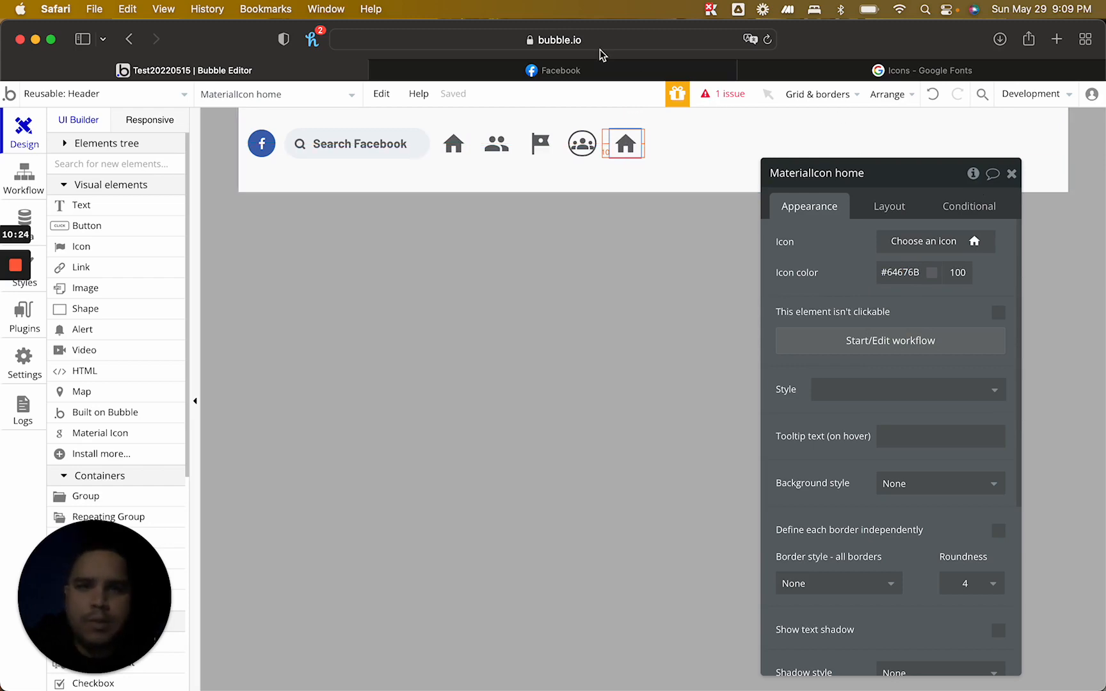
# Switch to the Google Fonts icon library and search Material Symbols for "news"
pyautogui.click(599, 70)
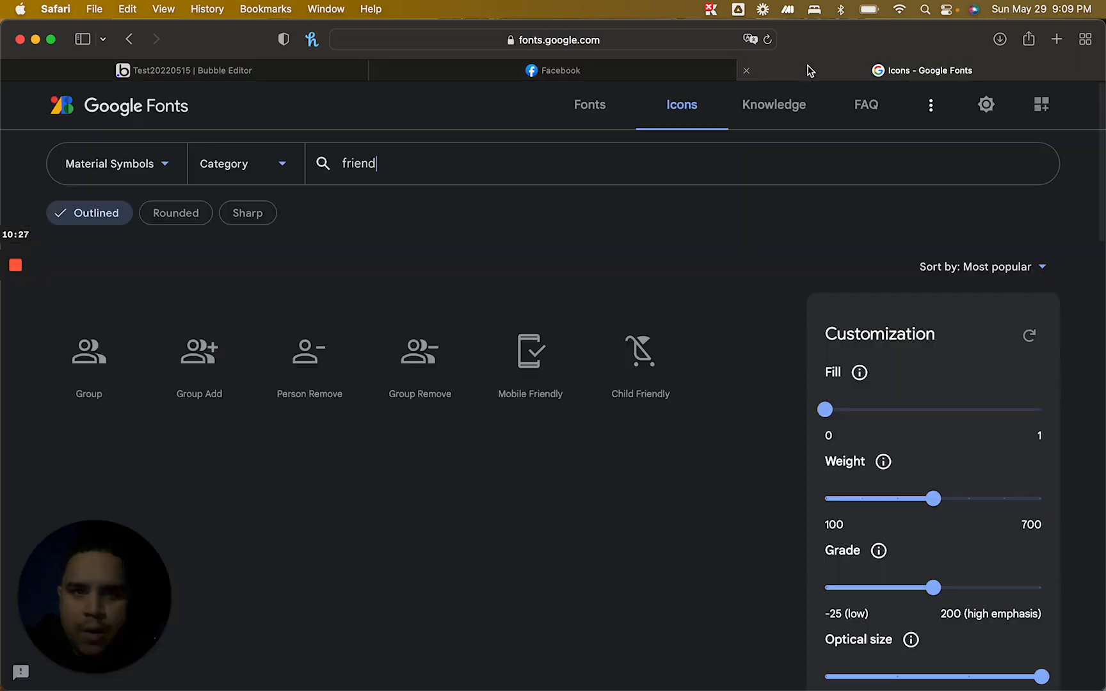
pyautogui.hotkey('ctrl', 'Tab')
pyautogui.doubleClick(427, 171)
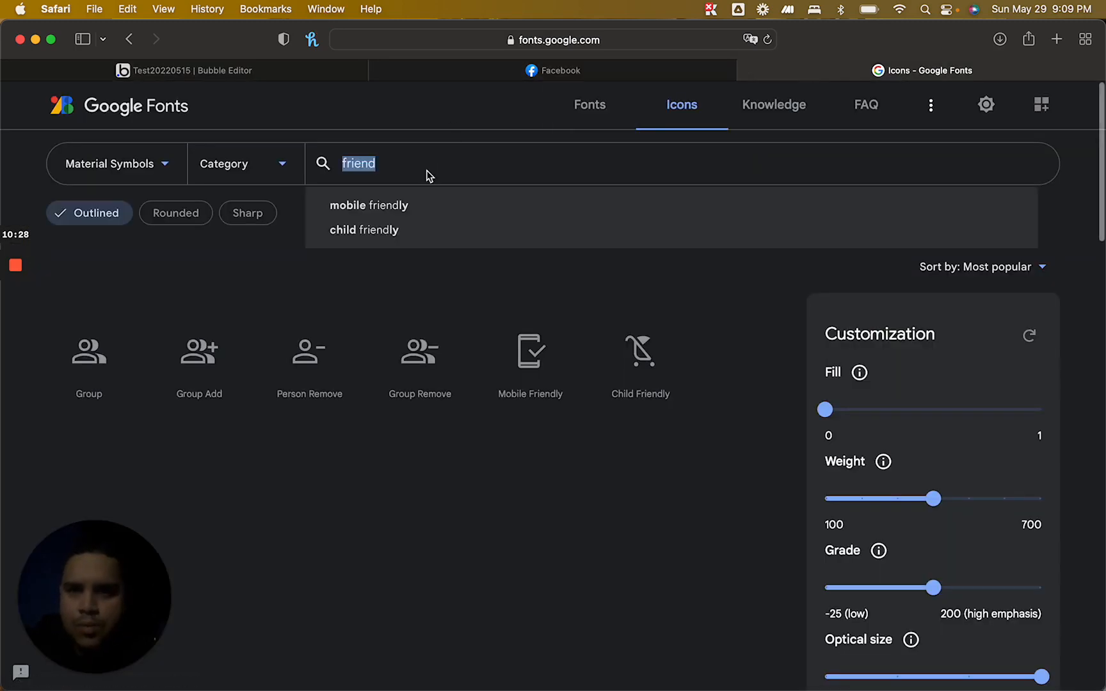
pyautogui.write('news')
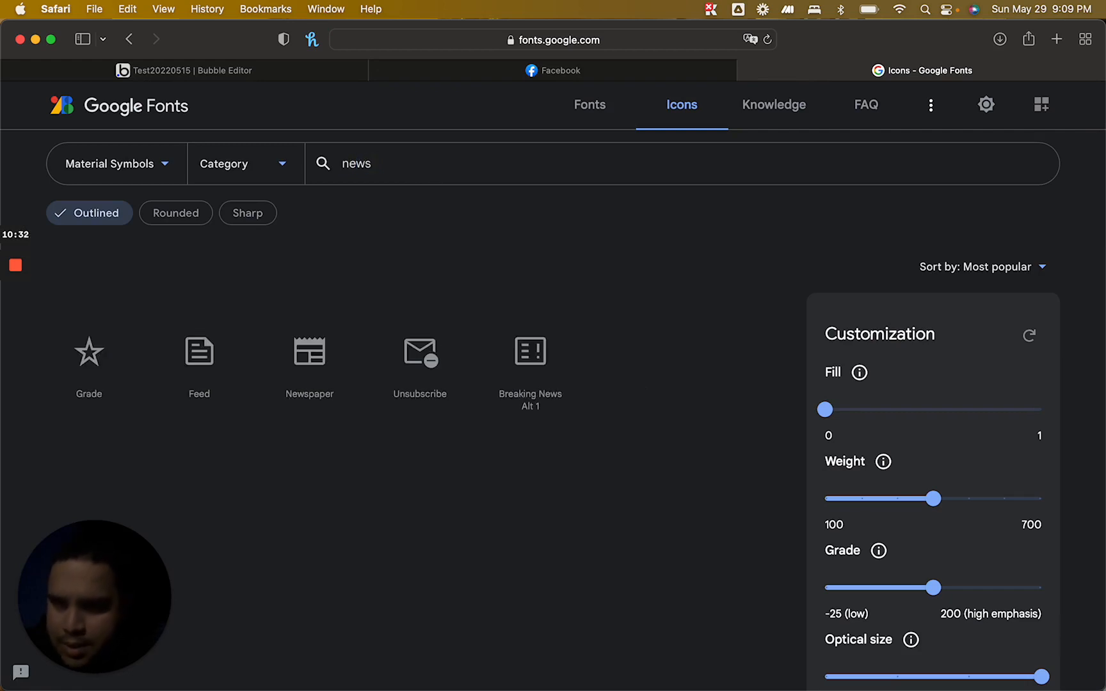
# Replace the Material Symbols search with "book" and look through the icons for one resembling Facebook's news icon
pyautogui.press('BackSpace')
pyautogui.press('BackSpace')
pyautogui.press('BackSpace')
pyautogui.press('BackSpace')
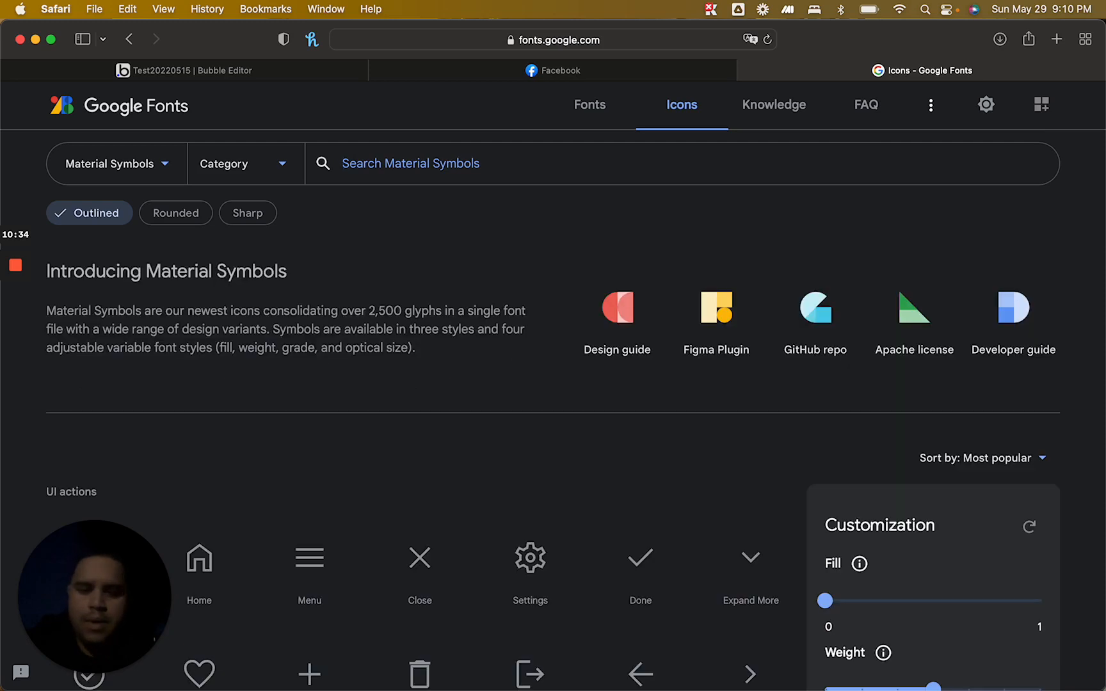
pyautogui.write('book')
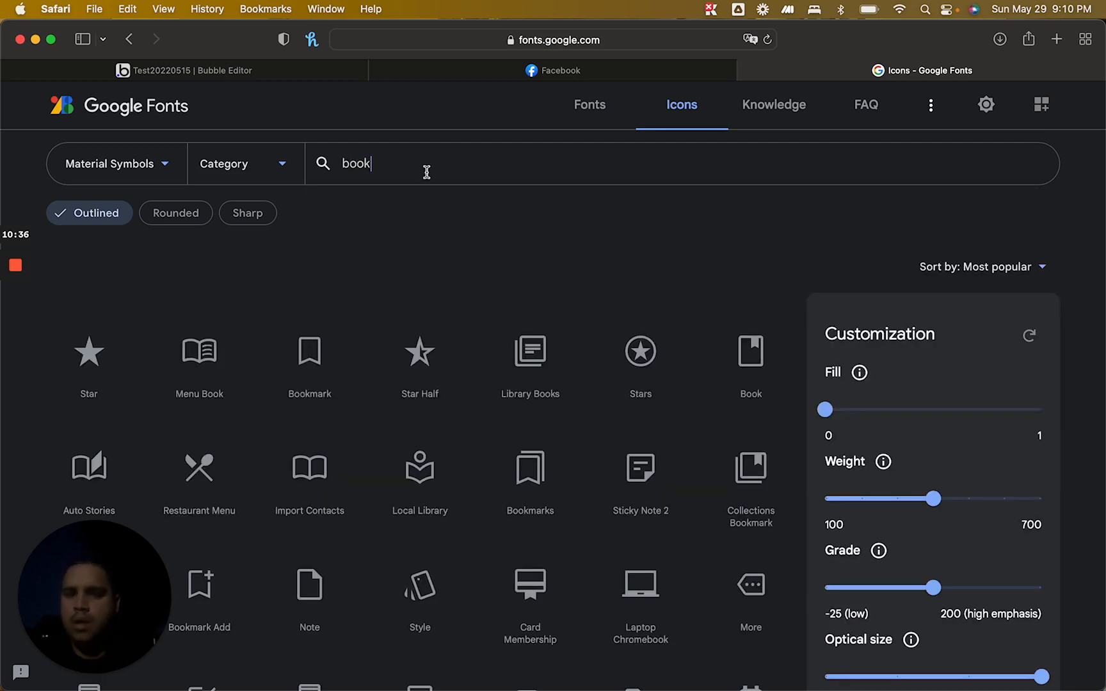
pyautogui.scroll(-3, 403, 257)
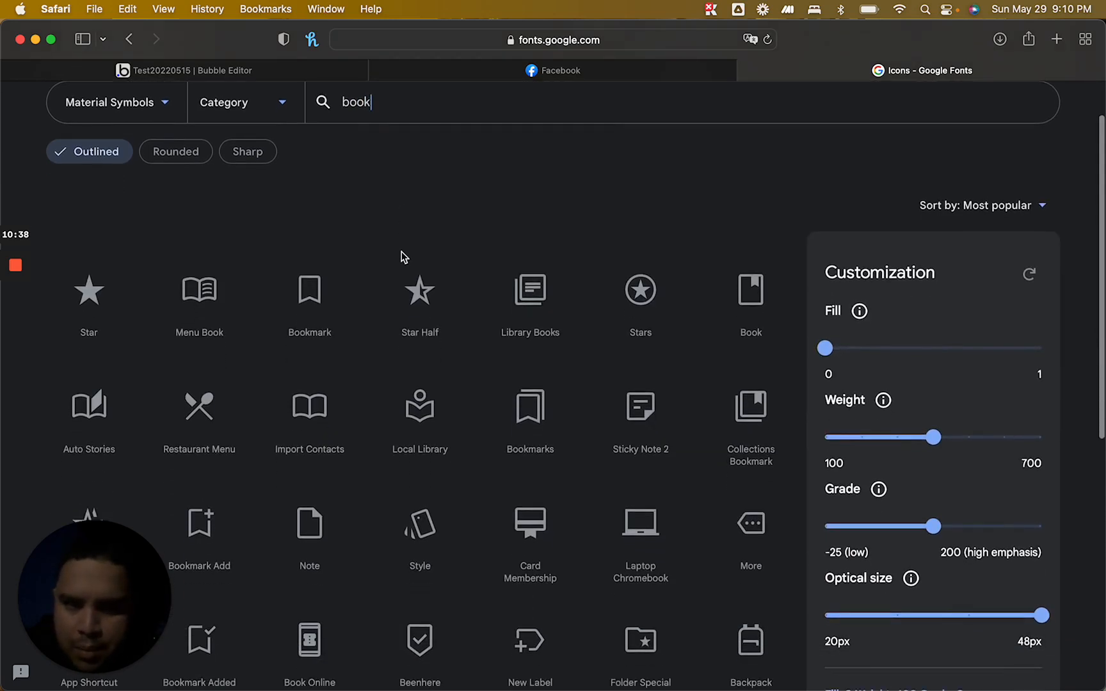
pyautogui.scroll(-6, 403, 257)
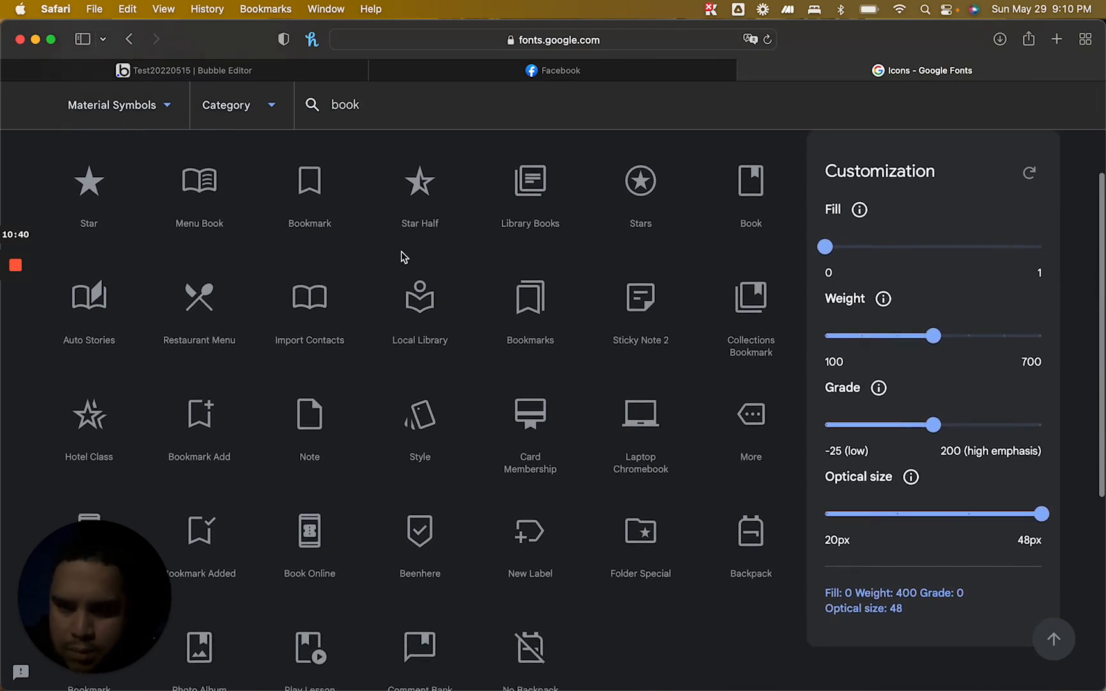
pyautogui.scroll(-2, 403, 256)
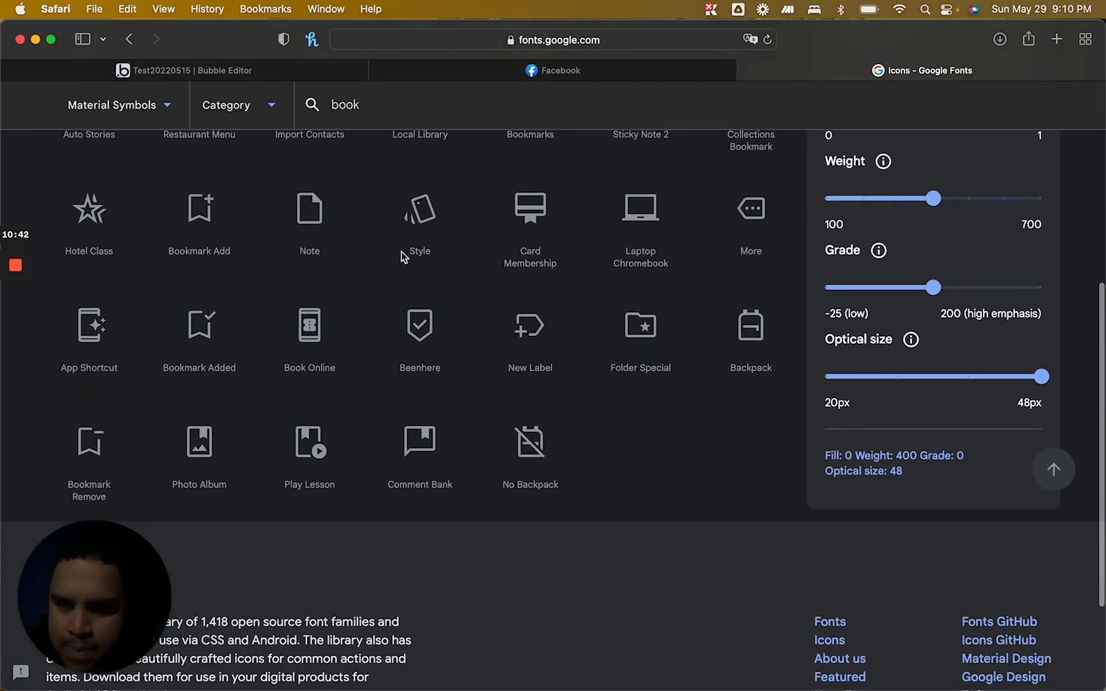
pyautogui.scroll(7, 401, 256)
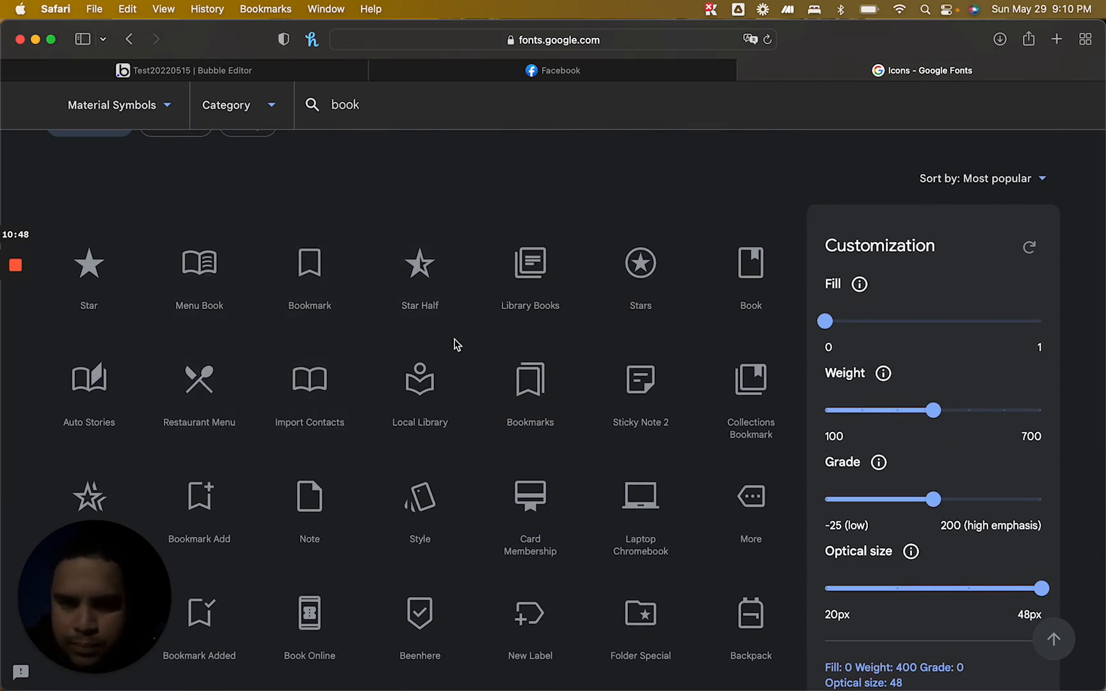
# Back in the Bubble editor, change the last home icon to the library_books Material icon by searching for "book"
pyautogui.click(301, 73)
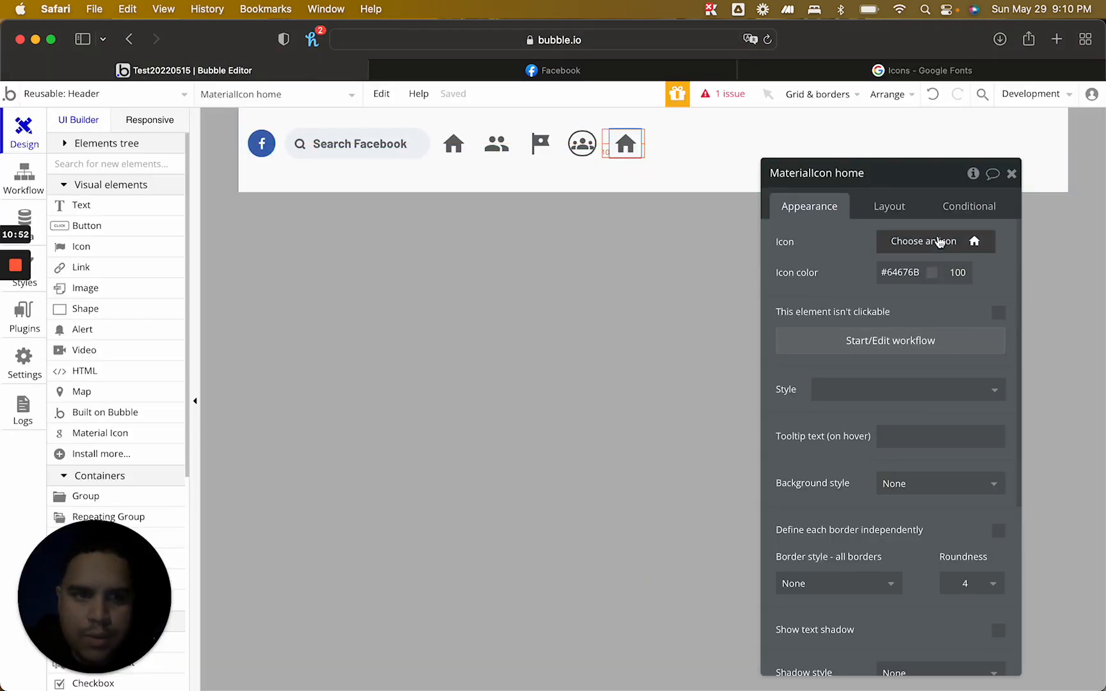
pyautogui.click(936, 241)
pyautogui.write('book')
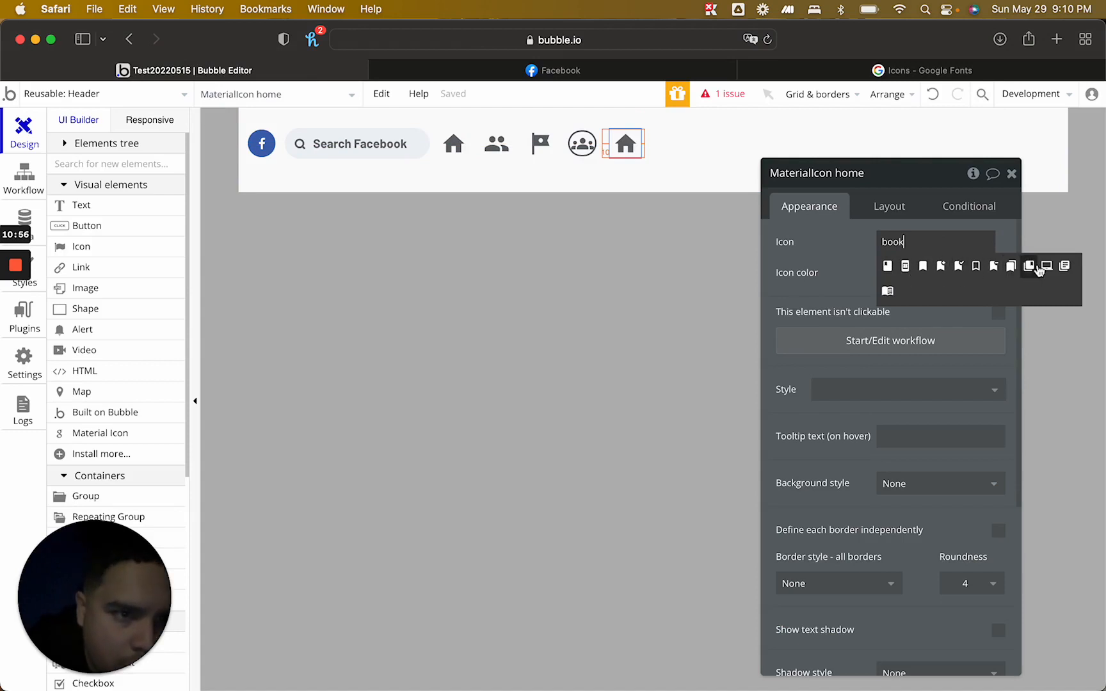
pyautogui.click(1064, 268)
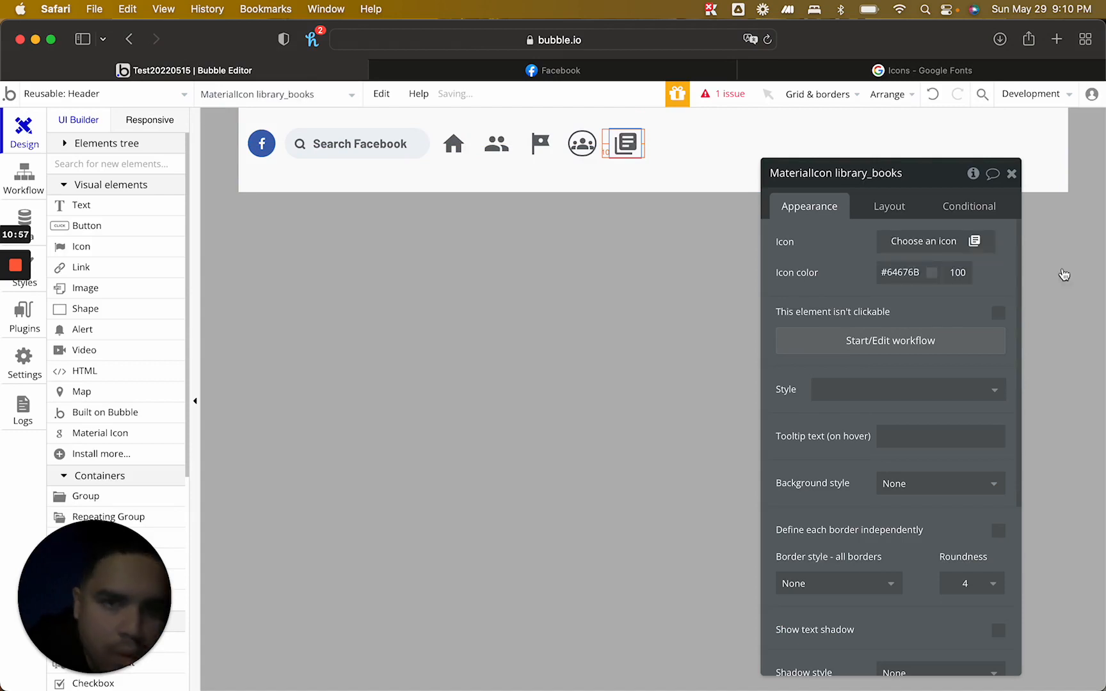
pyautogui.click(1012, 174)
# Compare the header with Facebook's and add a group 85 px wide and 36 px high after the library_books icon
pyautogui.click(608, 70)
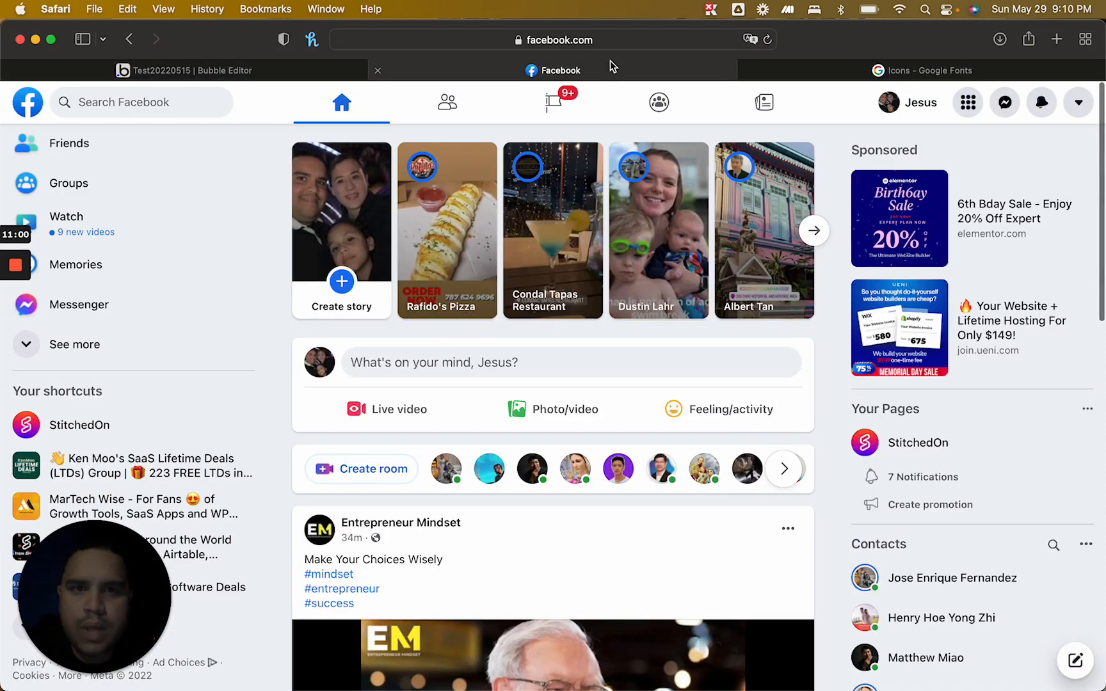
pyautogui.click(302, 75)
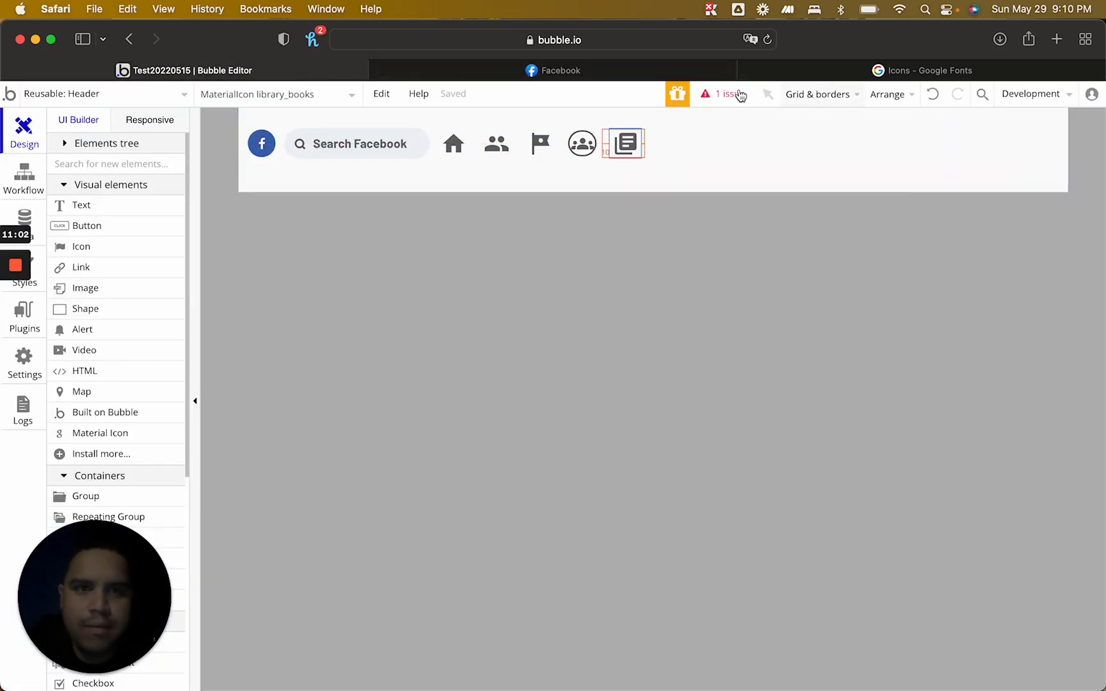
pyautogui.click(639, 71)
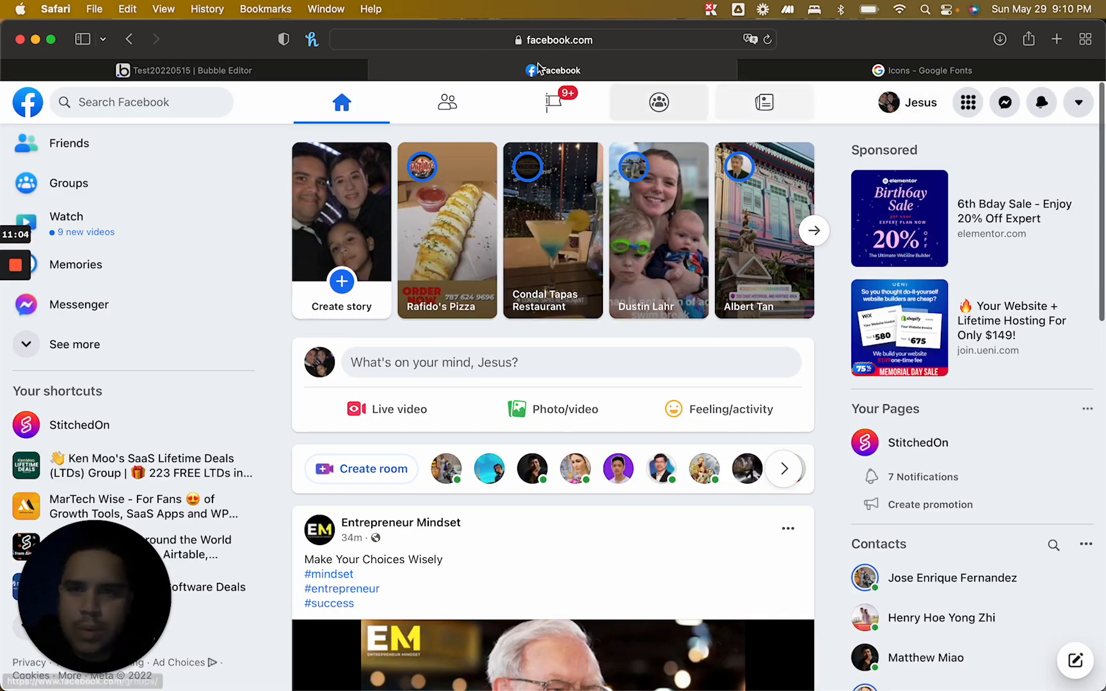
pyautogui.click(326, 69)
pyautogui.scroll(-1, 134, 402)
pyautogui.scroll(-3, 134, 401)
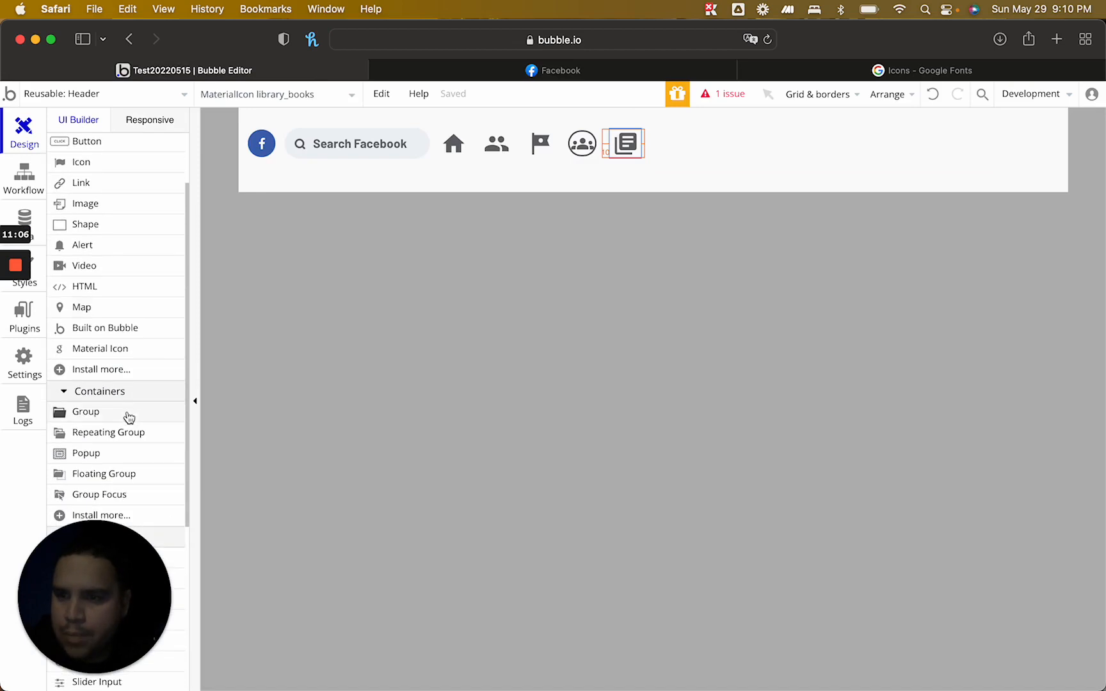
pyautogui.click(128, 415)
pyautogui.moveTo(711, 132); pyautogui.dragTo(774, 165)
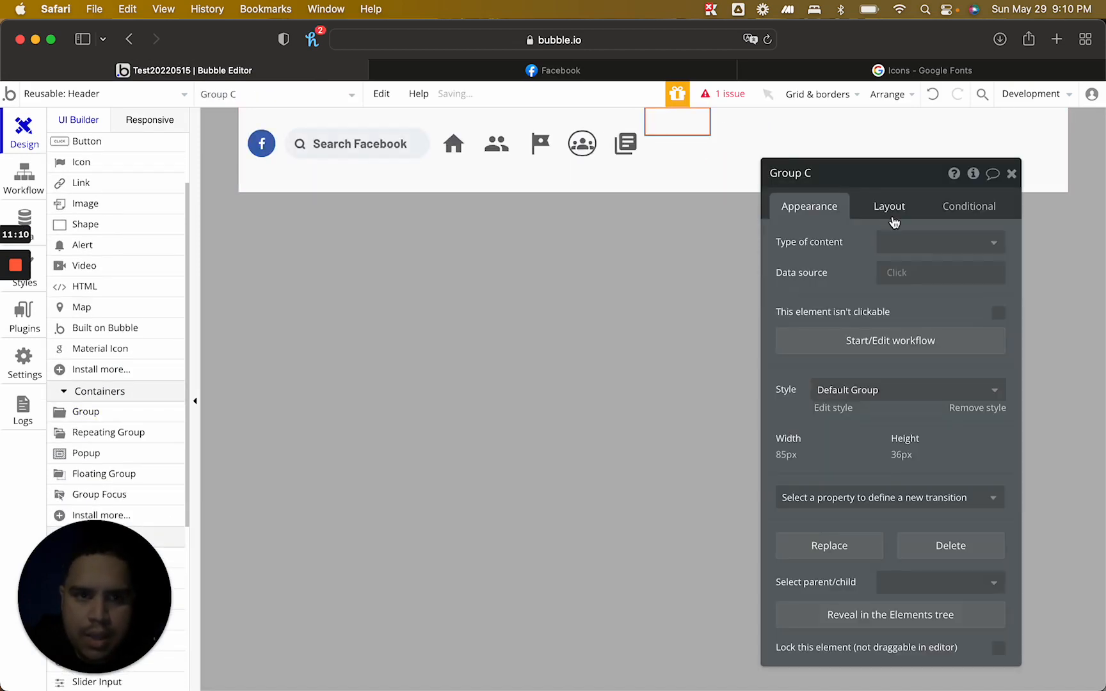
# Center the new group vertically in the header, set its container layout to Row and its minimum height to 40 px
pyautogui.click(892, 212)
pyautogui.click(948, 373)
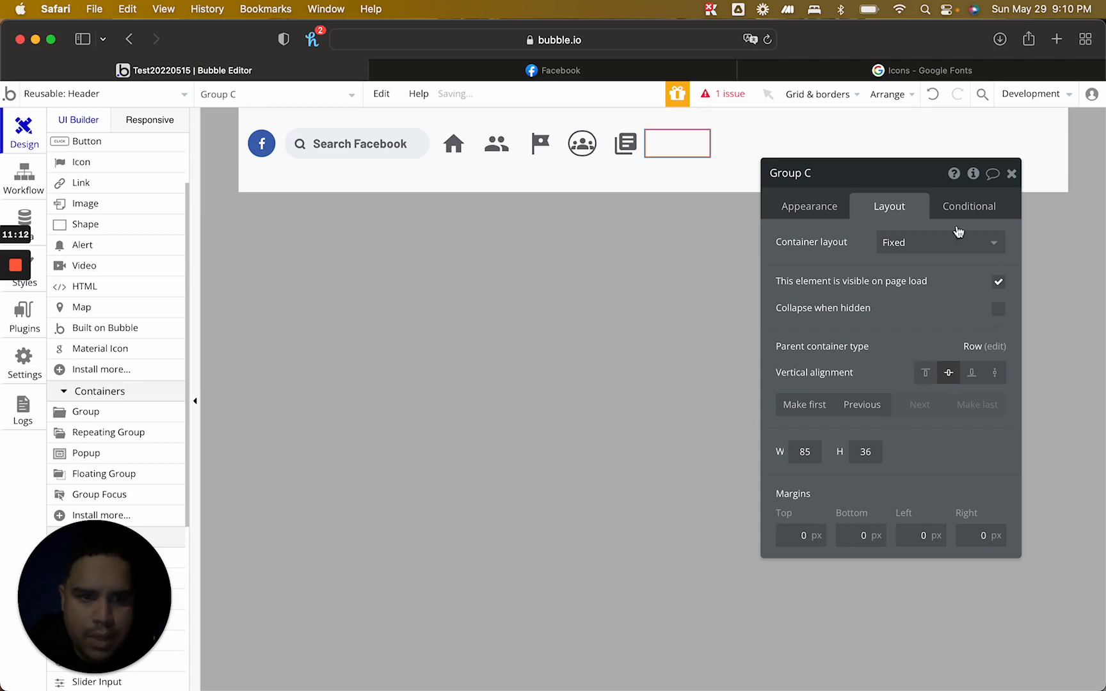
pyautogui.click(933, 243)
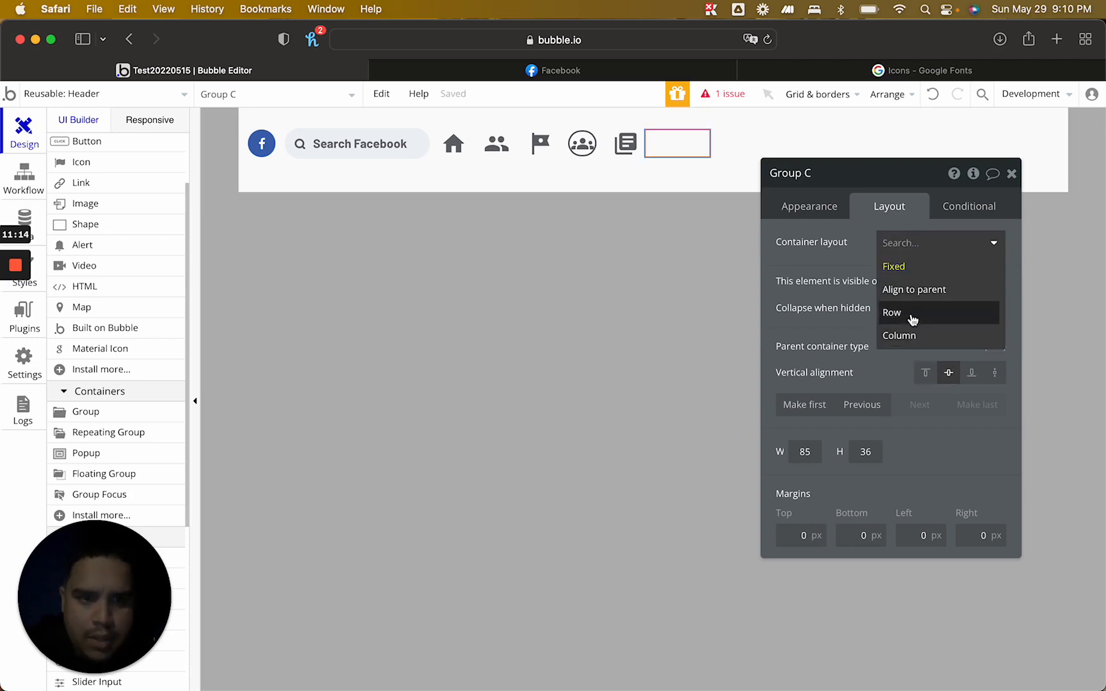
pyautogui.click(910, 316)
pyautogui.press('Up')
pyautogui.press('Up')
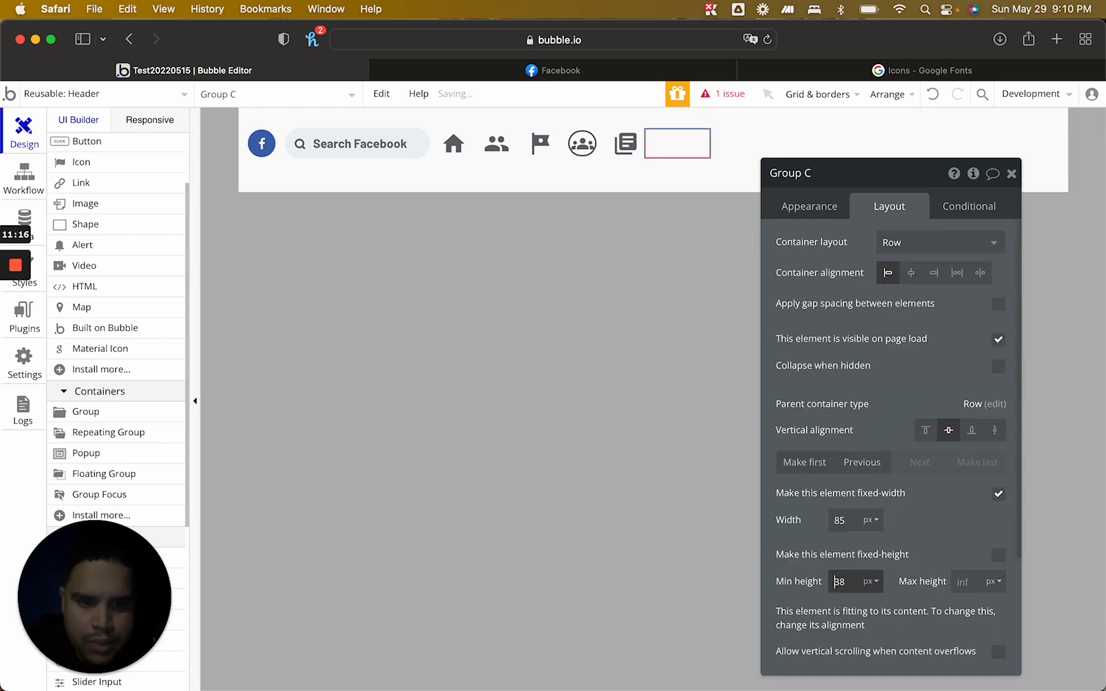
# Remove the new group's predefined style, set its roundness to 20, and check Facebook's header for reference
pyautogui.click(830, 211)
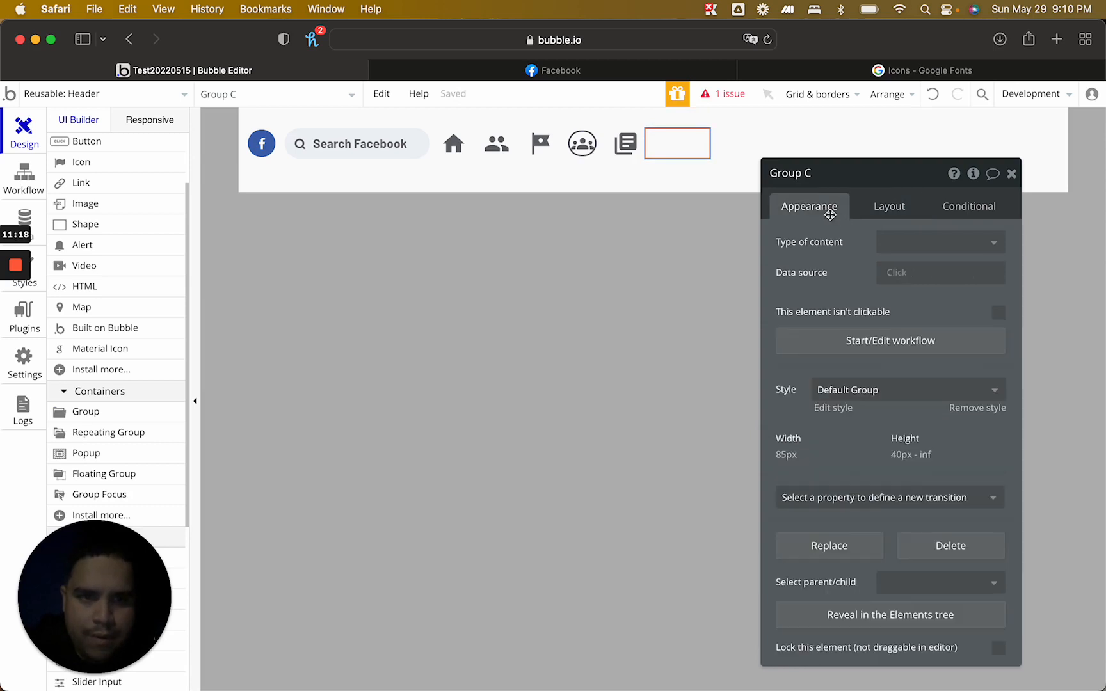
pyautogui.click(983, 410)
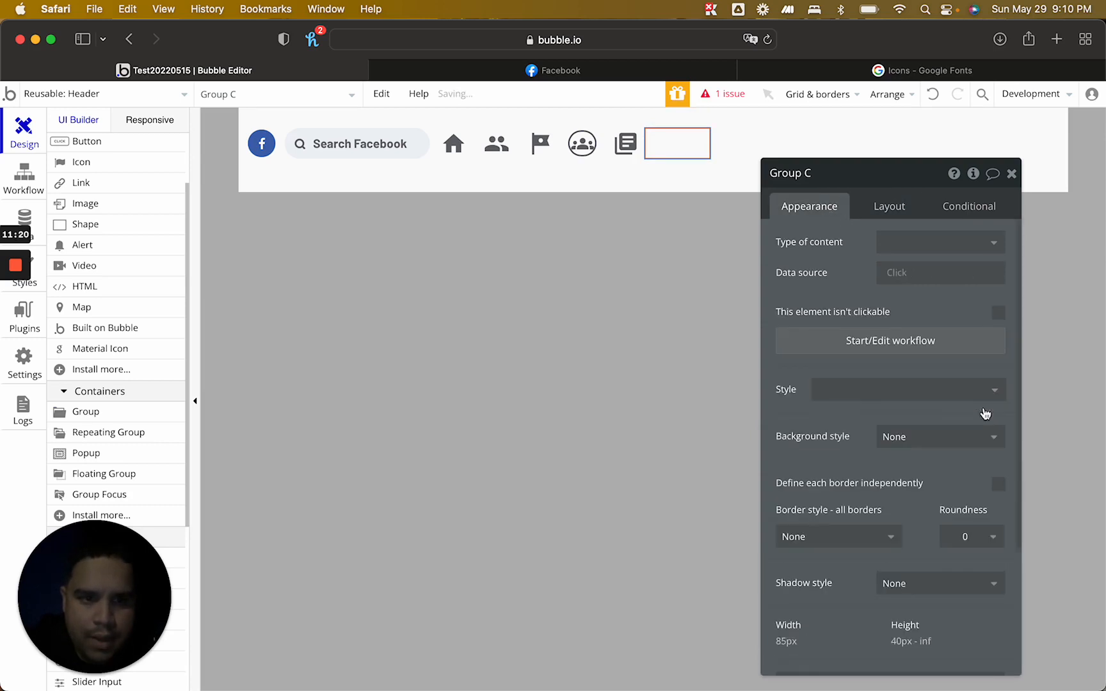
pyautogui.click(895, 447)
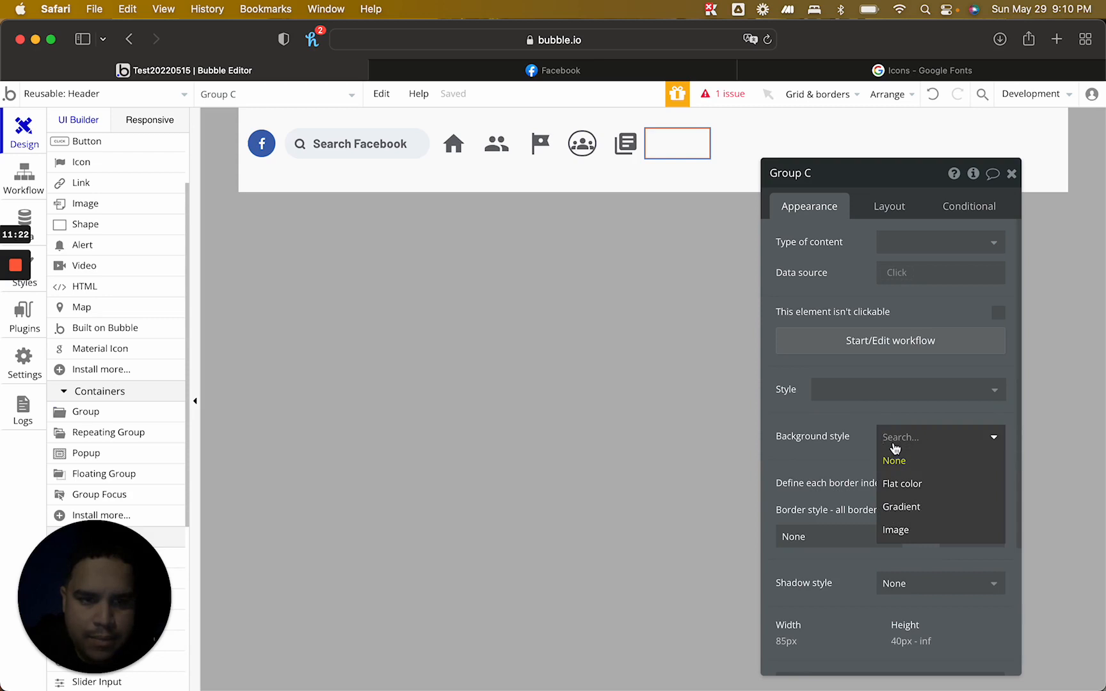
pyautogui.click(894, 448)
pyautogui.click(969, 537)
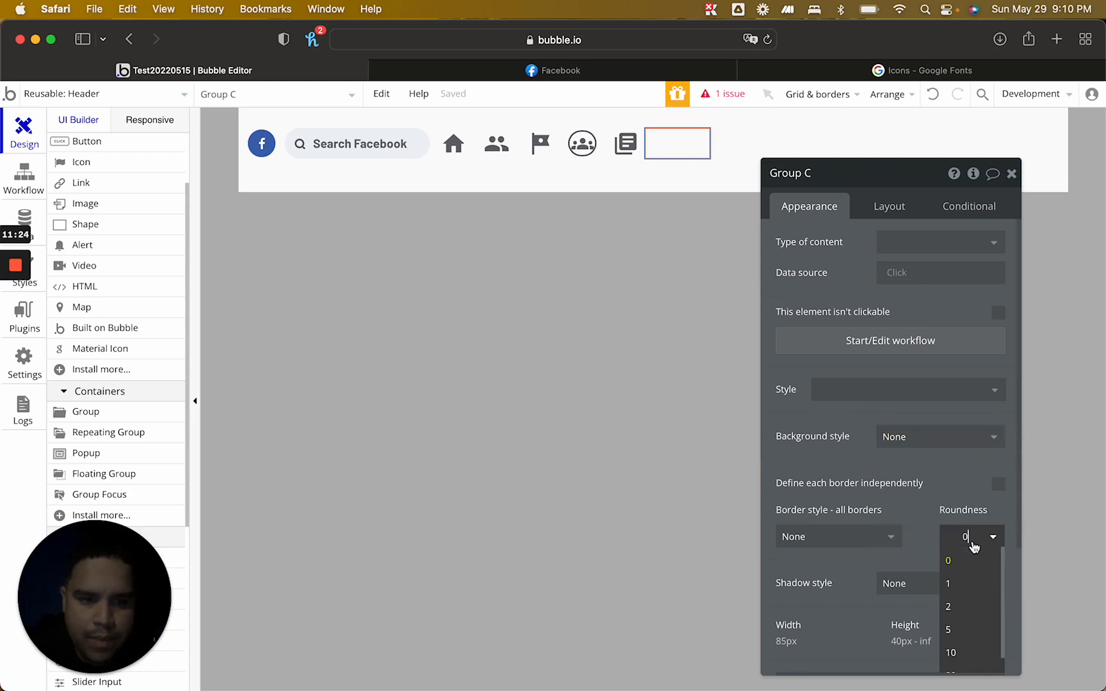
pyautogui.click(965, 658)
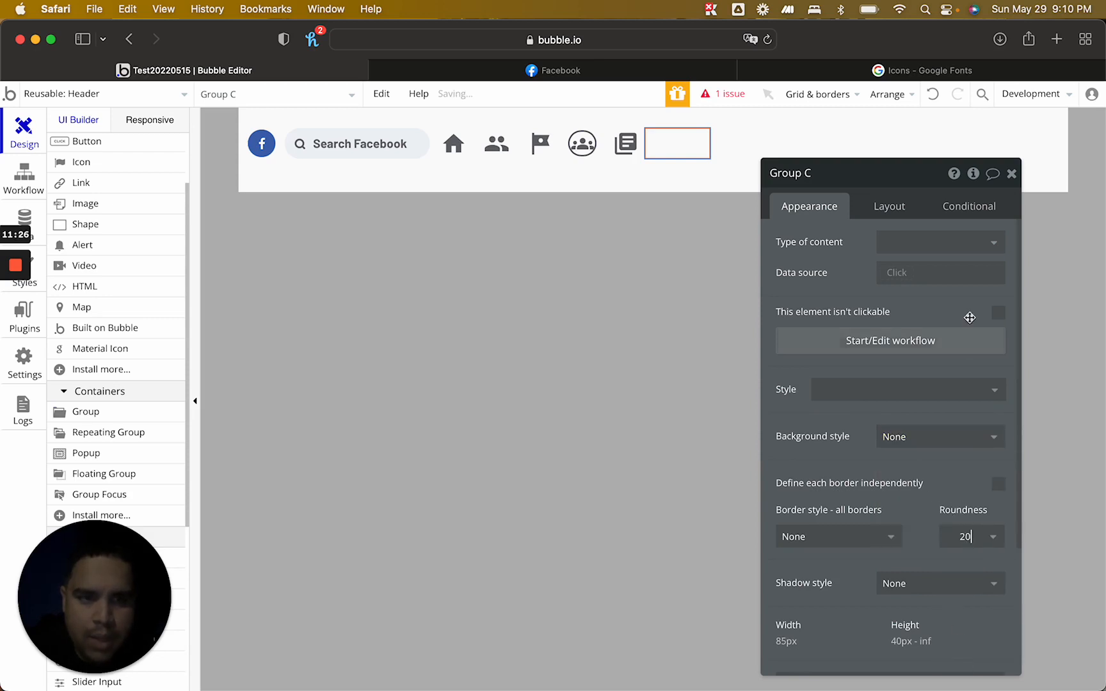
pyautogui.click(685, 70)
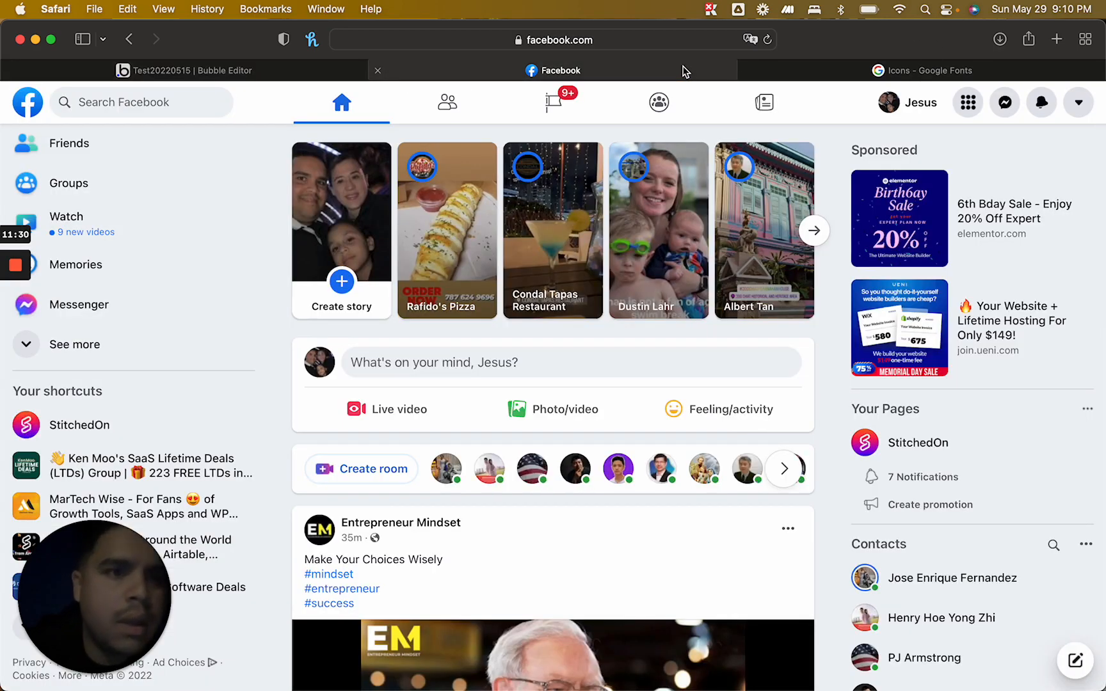
pyautogui.click(316, 70)
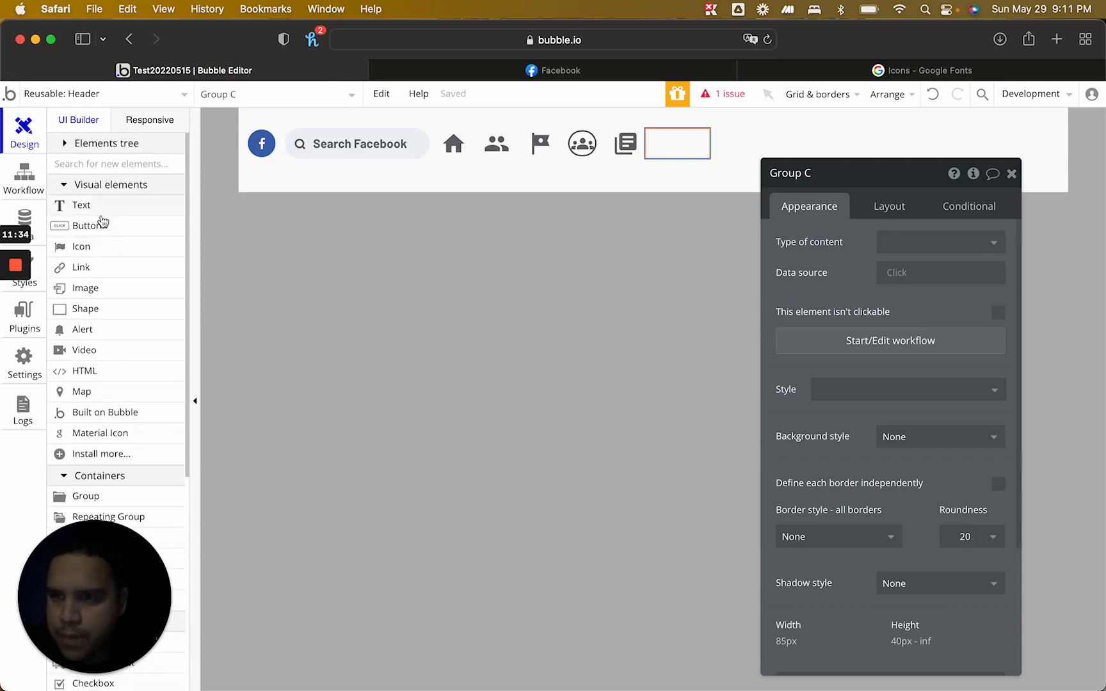
# Add a text element inside the rounded group and start its dynamic content with Current User
pyautogui.click(103, 222)
pyautogui.click(96, 206)
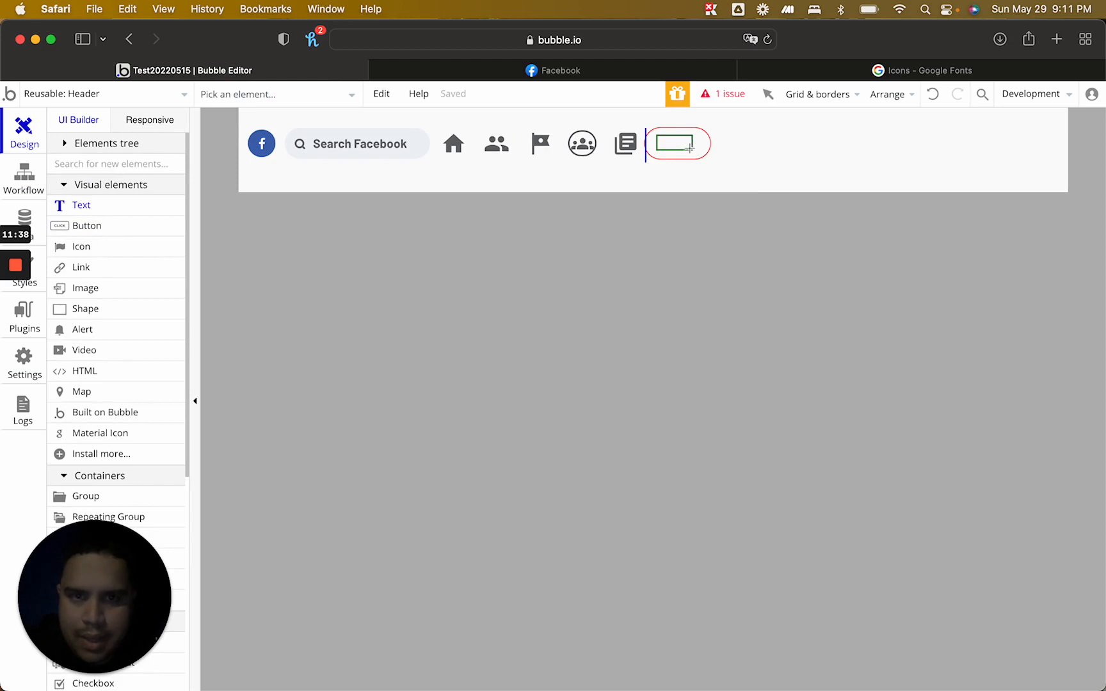
pyautogui.click(693, 150)
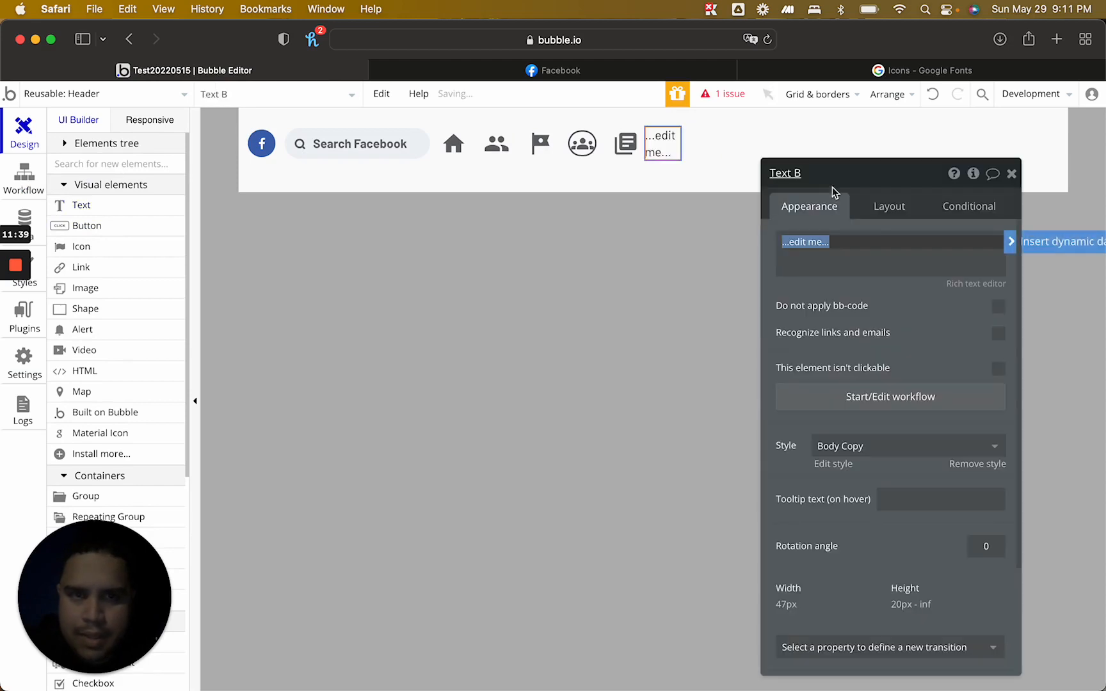
pyautogui.click(1056, 242)
pyautogui.click(841, 310)
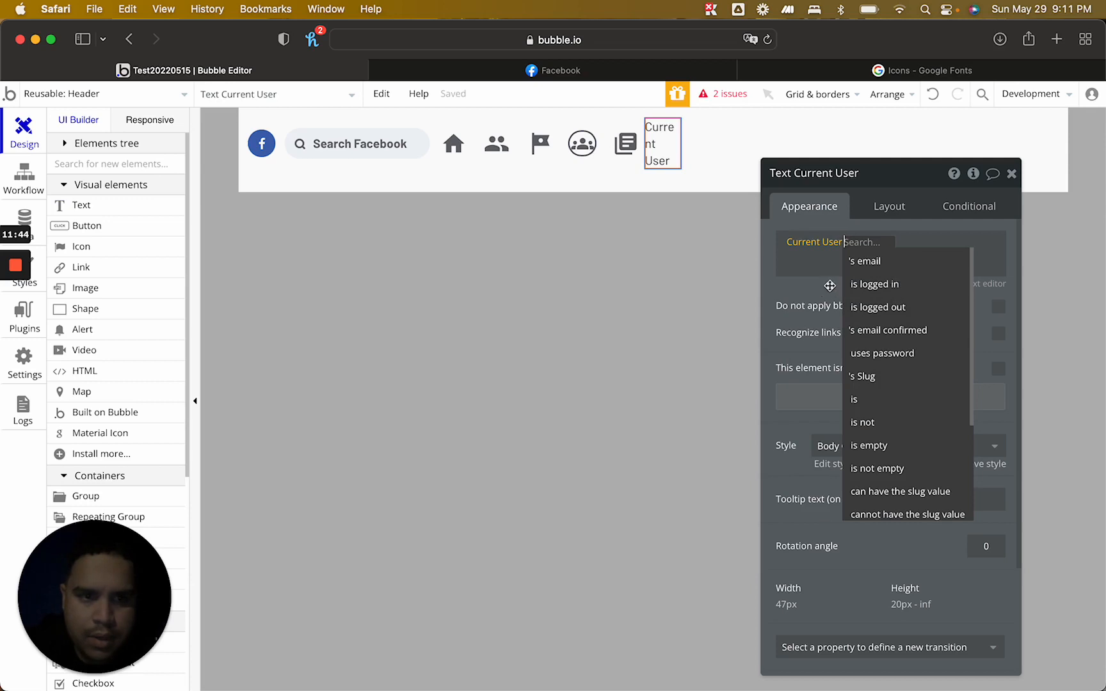
pyautogui.click(624, 289)
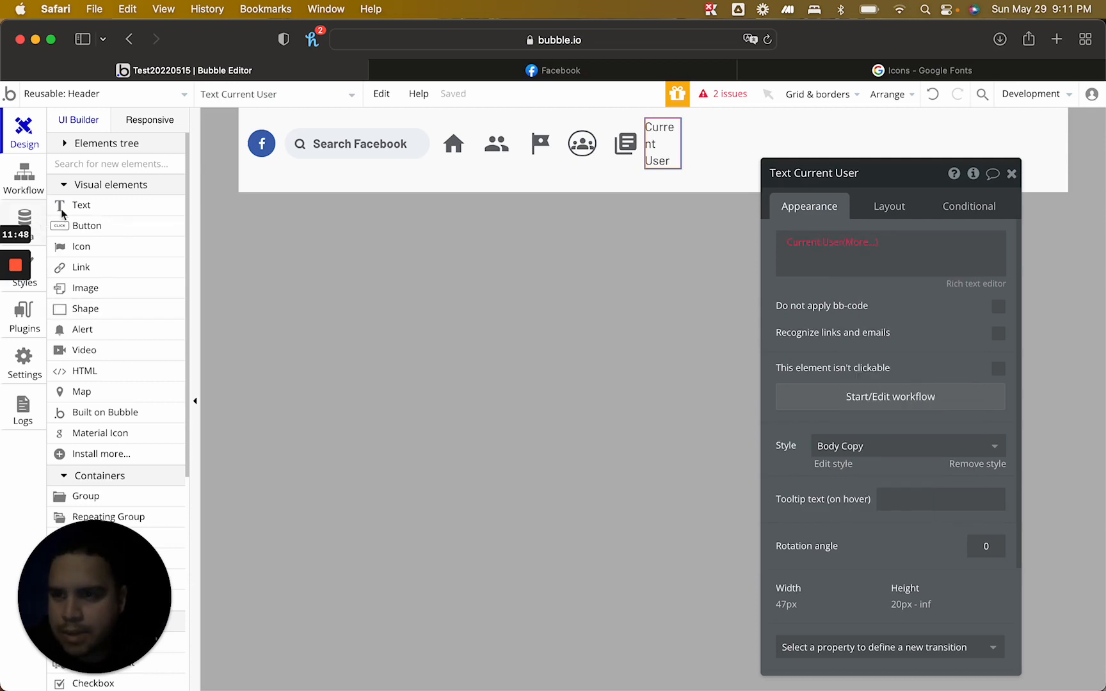
# In the app's data types, add a text field named First Name to the User type
pyautogui.click(28, 219)
pyautogui.click(149, 282)
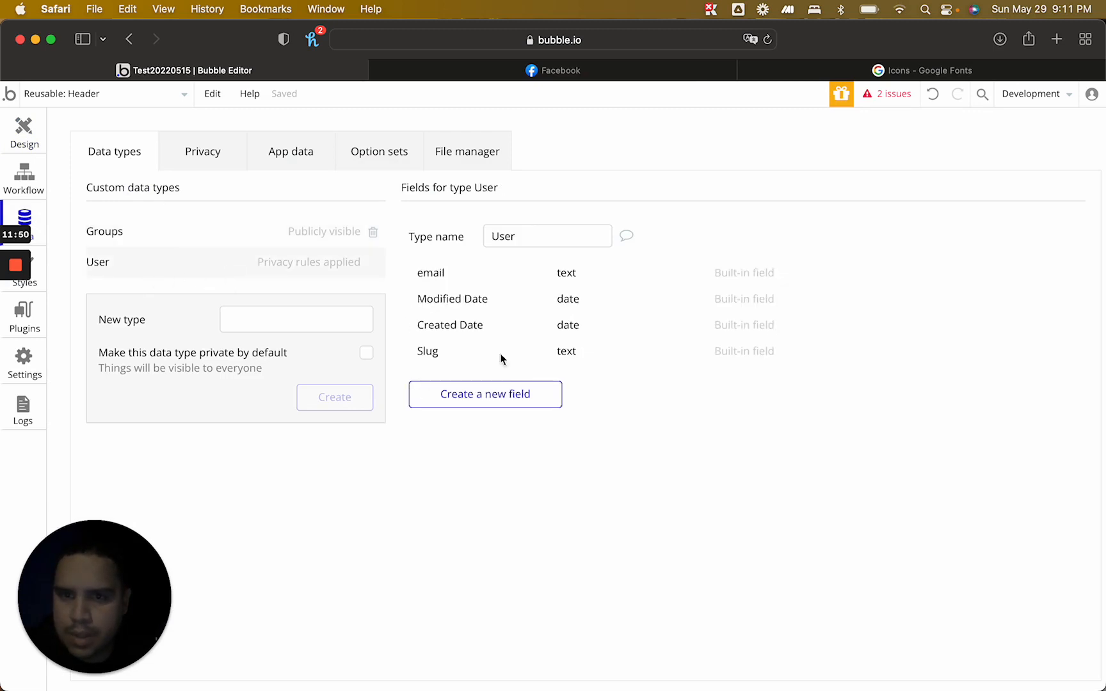
pyautogui.click(486, 394)
pyautogui.write('First Name')
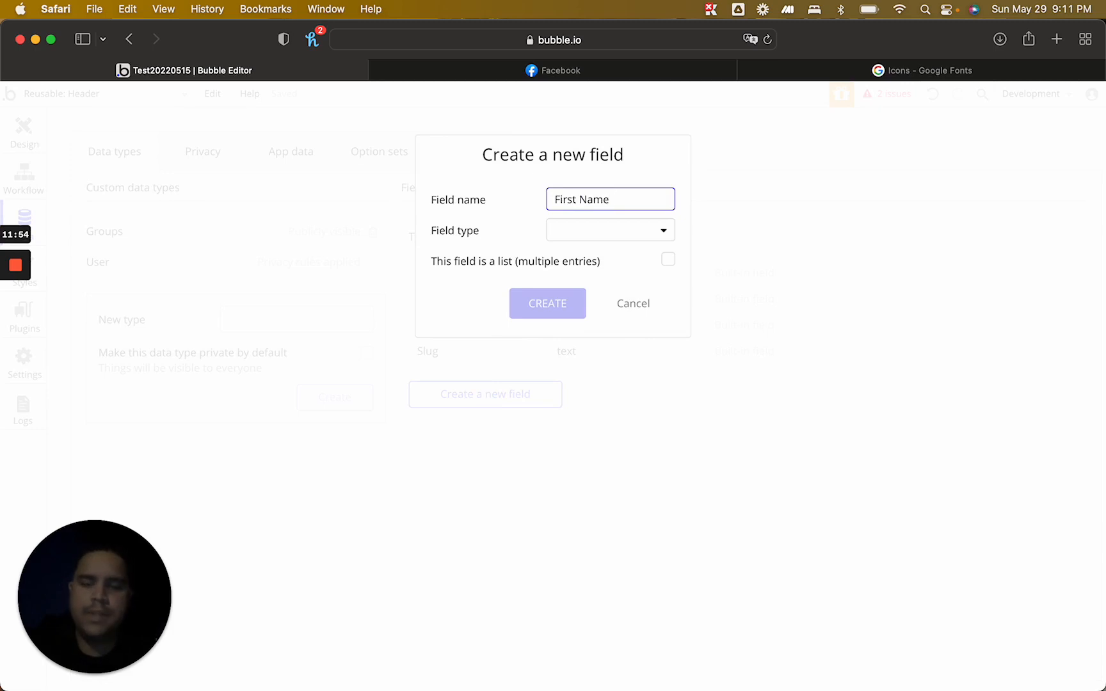
pyautogui.click(626, 233)
pyautogui.click(612, 257)
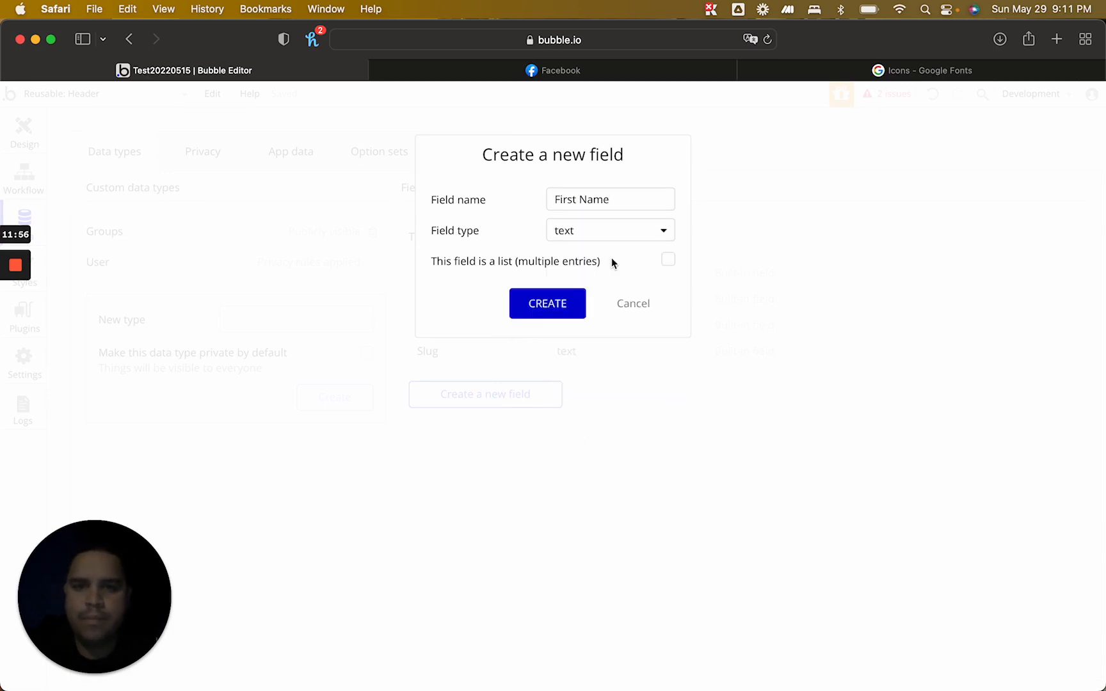
pyautogui.click(555, 306)
# Add a text field named Last Name to the User data type
pyautogui.click(497, 432)
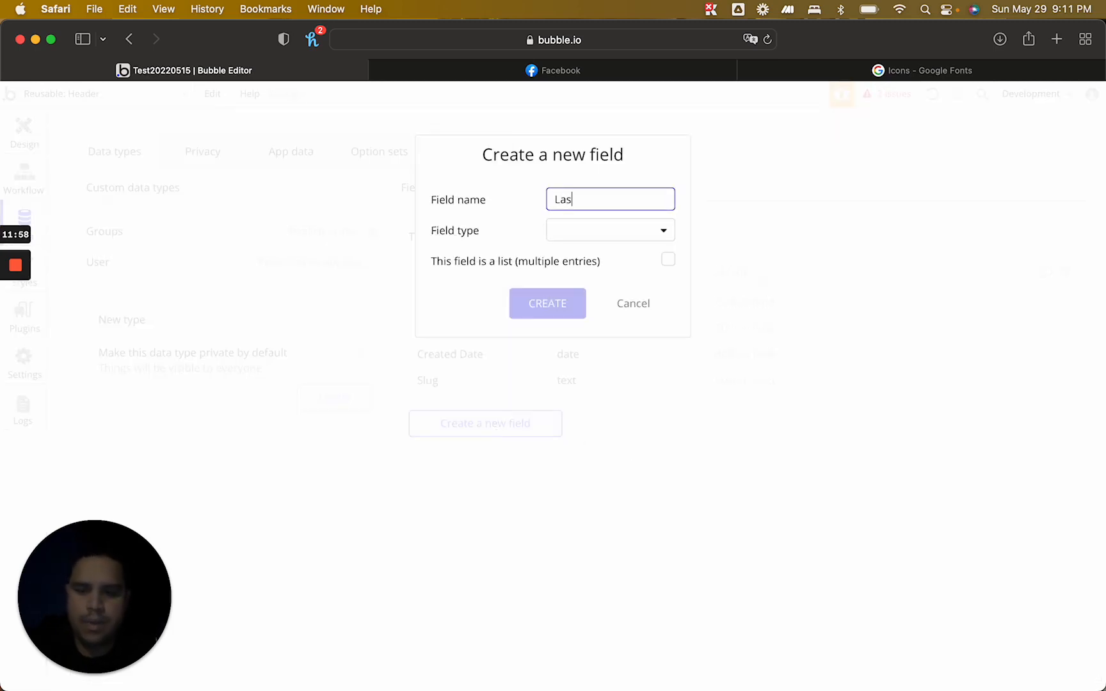
pyautogui.click(625, 233)
pyautogui.click(615, 257)
pyautogui.click(548, 303)
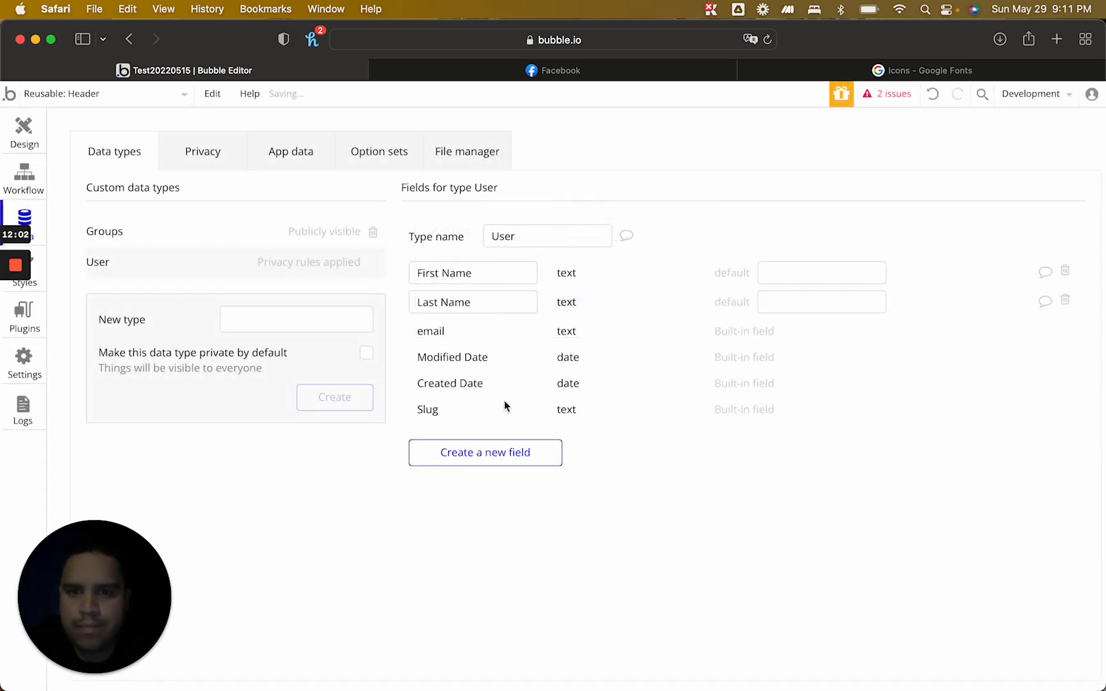
# Add an image field named Profile Picture to the User data type
pyautogui.click(499, 451)
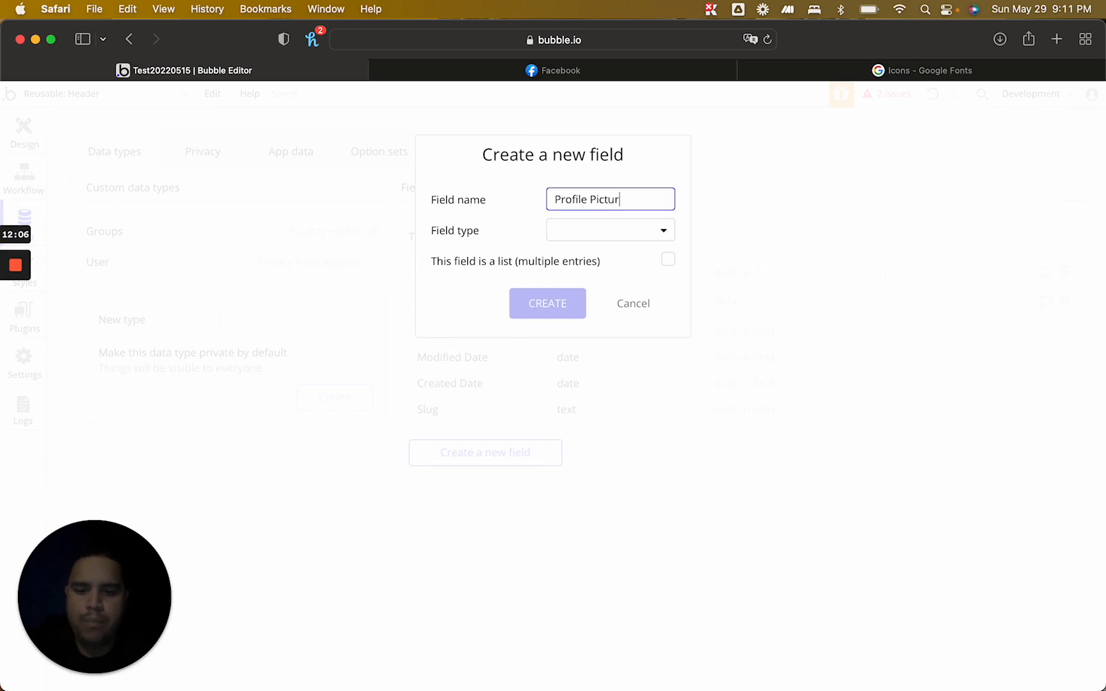
pyautogui.click(628, 232)
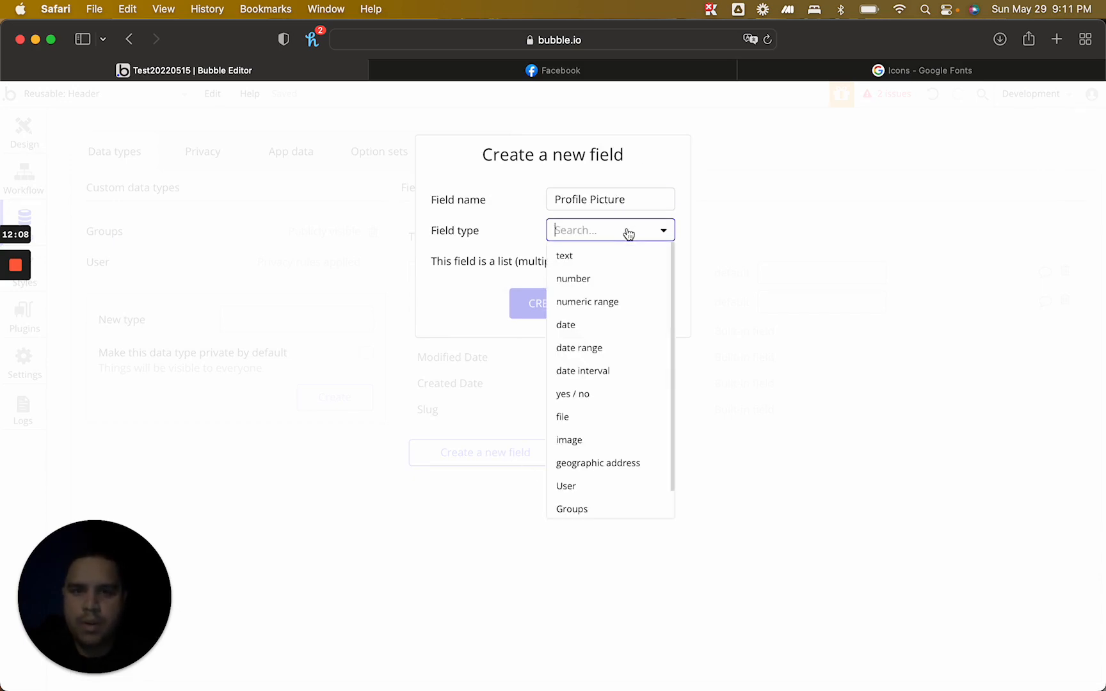
pyautogui.click(596, 446)
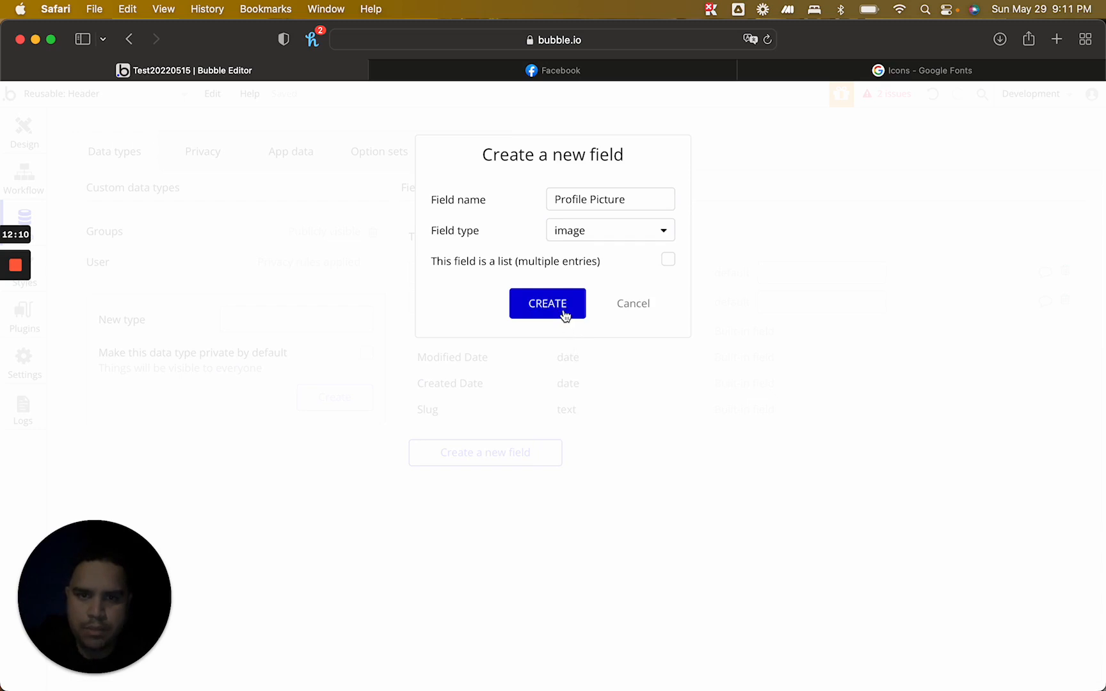
pyautogui.click(565, 316)
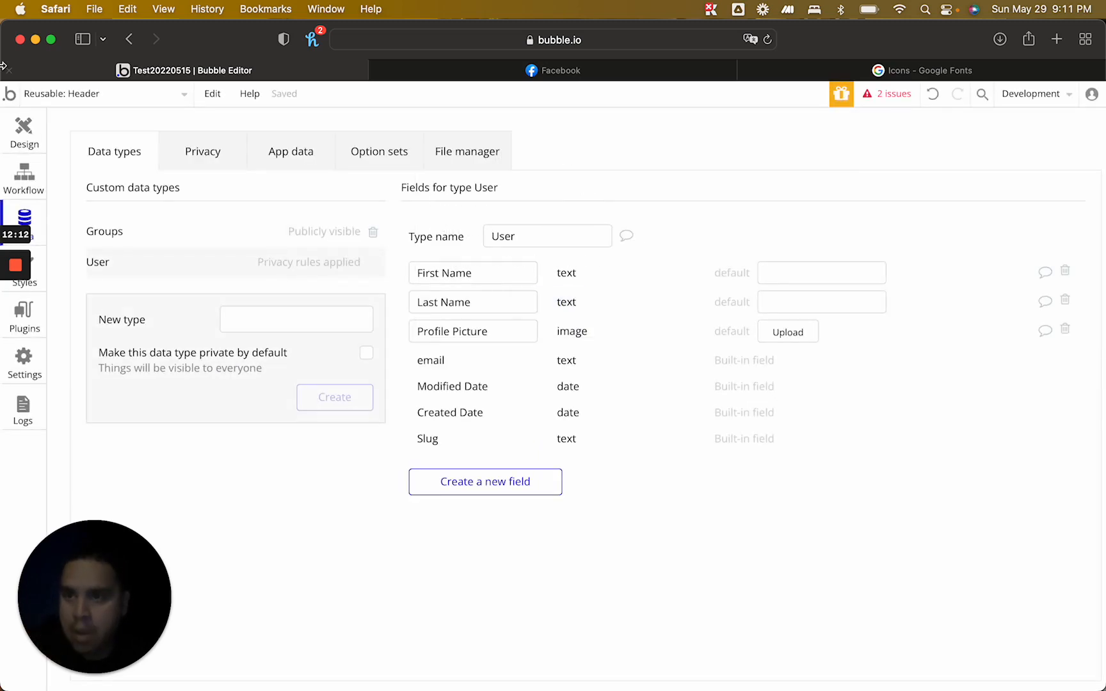
# Back in the header design, complete the text as Current User's First Name and rename its group "User Image and Name Group"
pyautogui.click(24, 131)
pyautogui.click(856, 251)
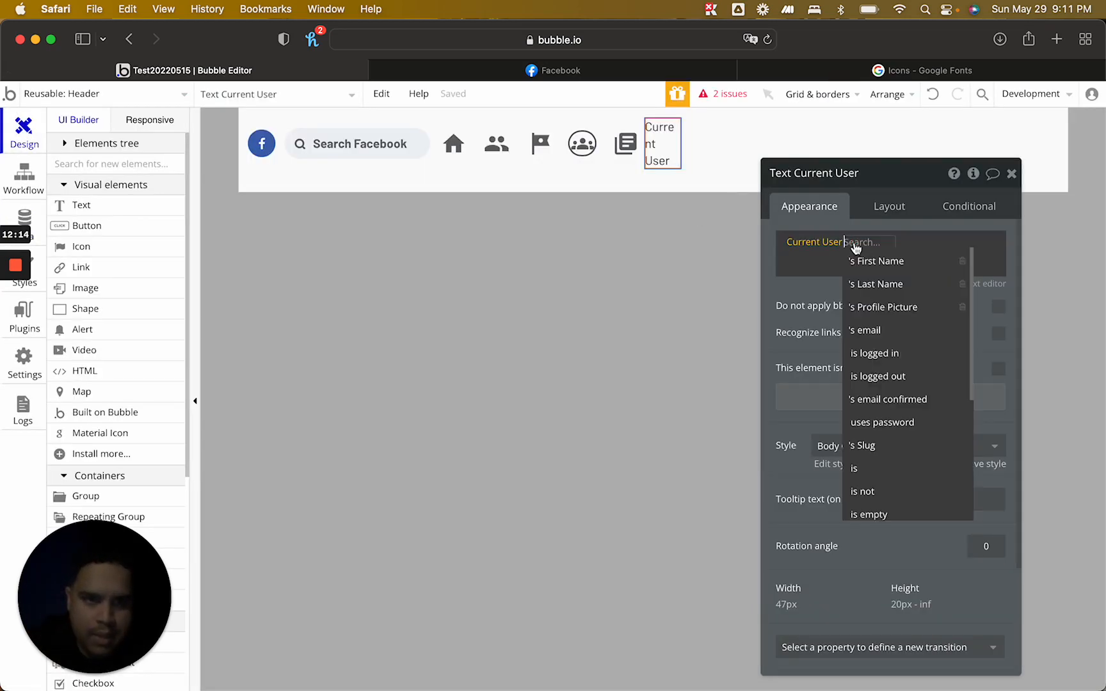
pyautogui.click(877, 259)
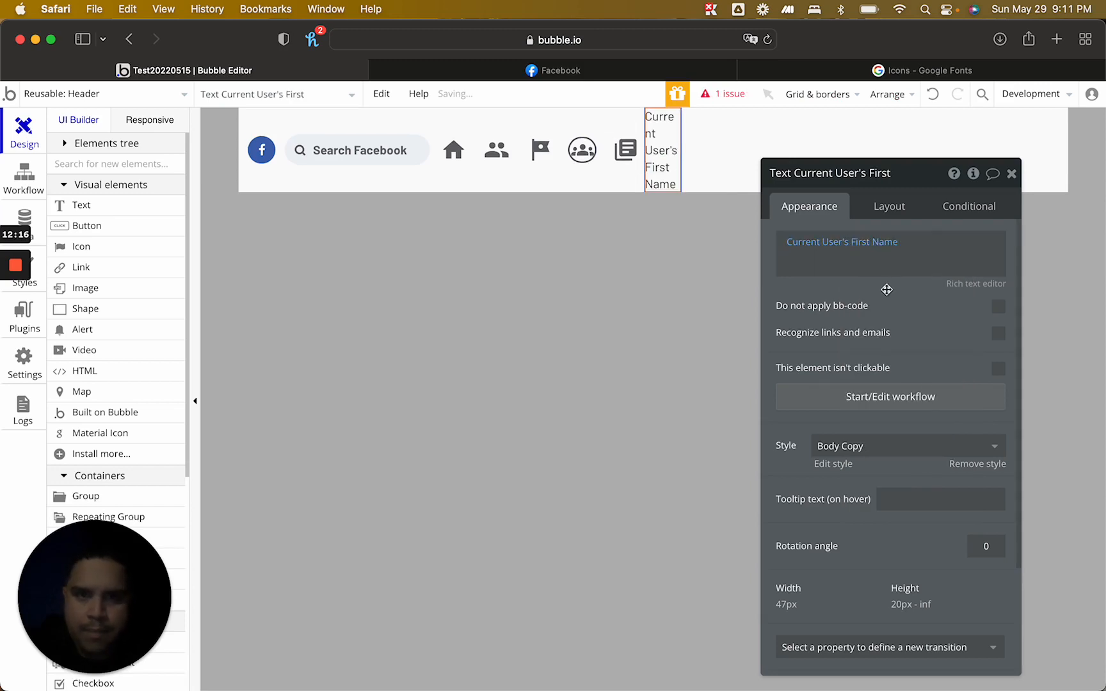
pyautogui.click(693, 158)
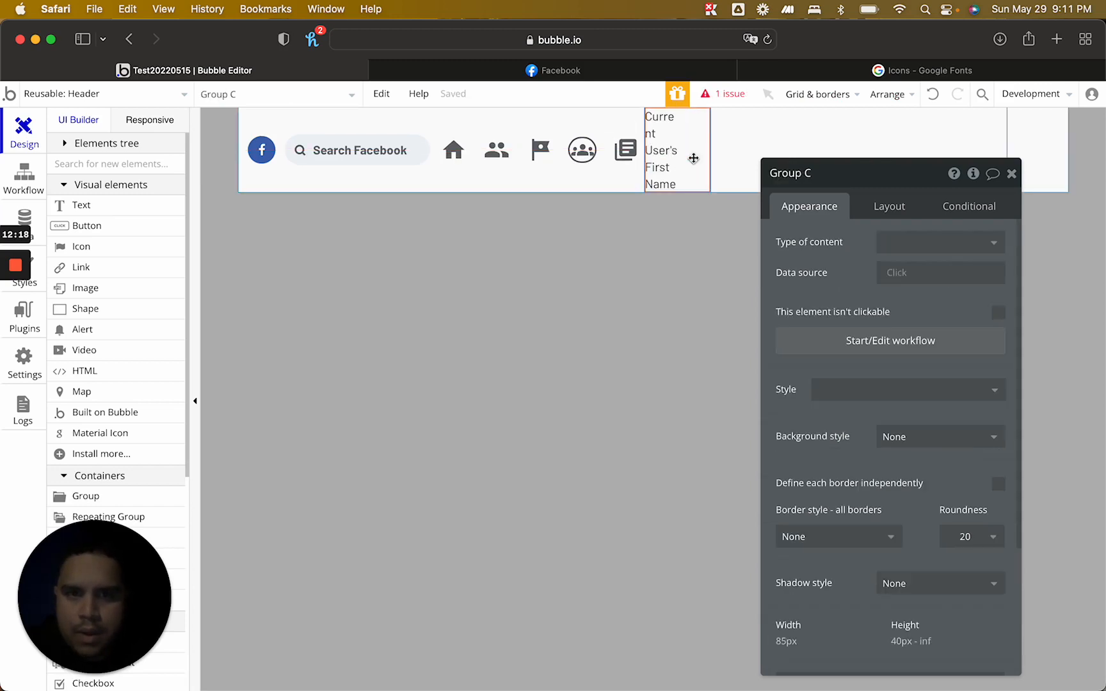
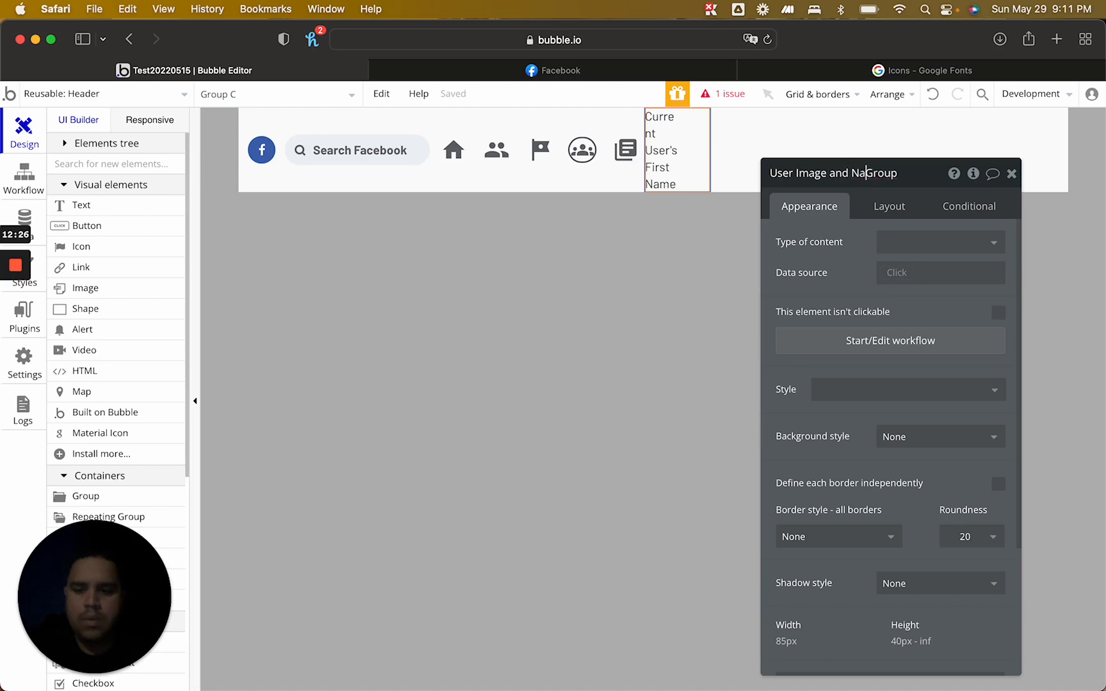
pyautogui.click(1011, 174)
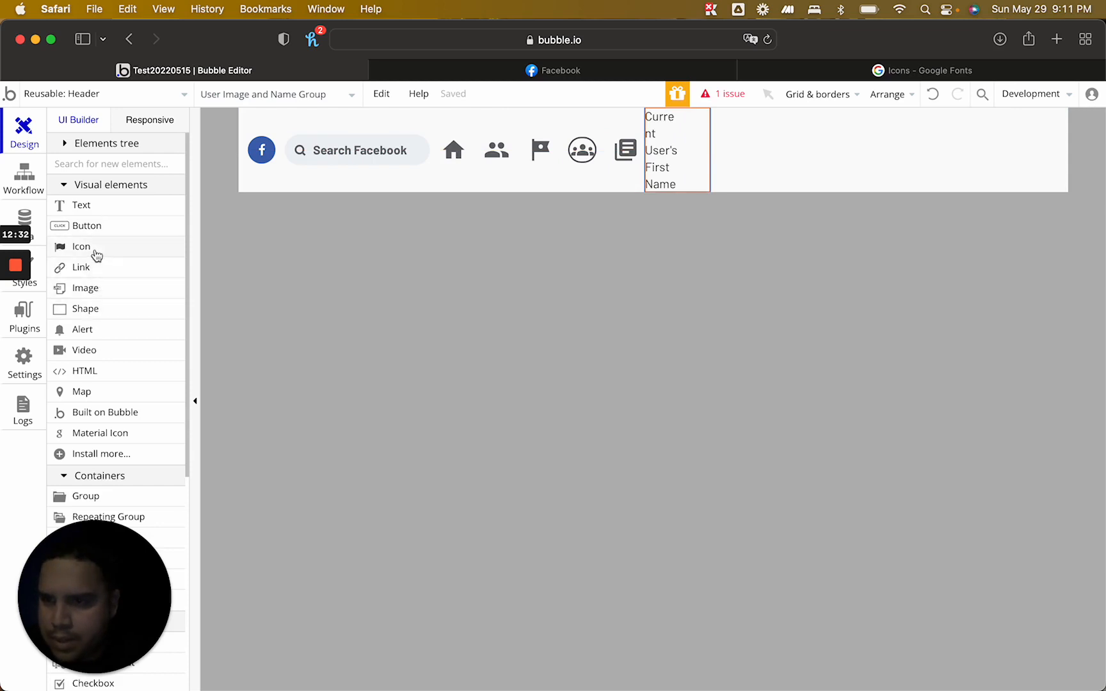
# Add an image about 25 by 33 px after the first-name text, sourced from Current User's Profile Picture, with roundness 100
pyautogui.click(91, 289)
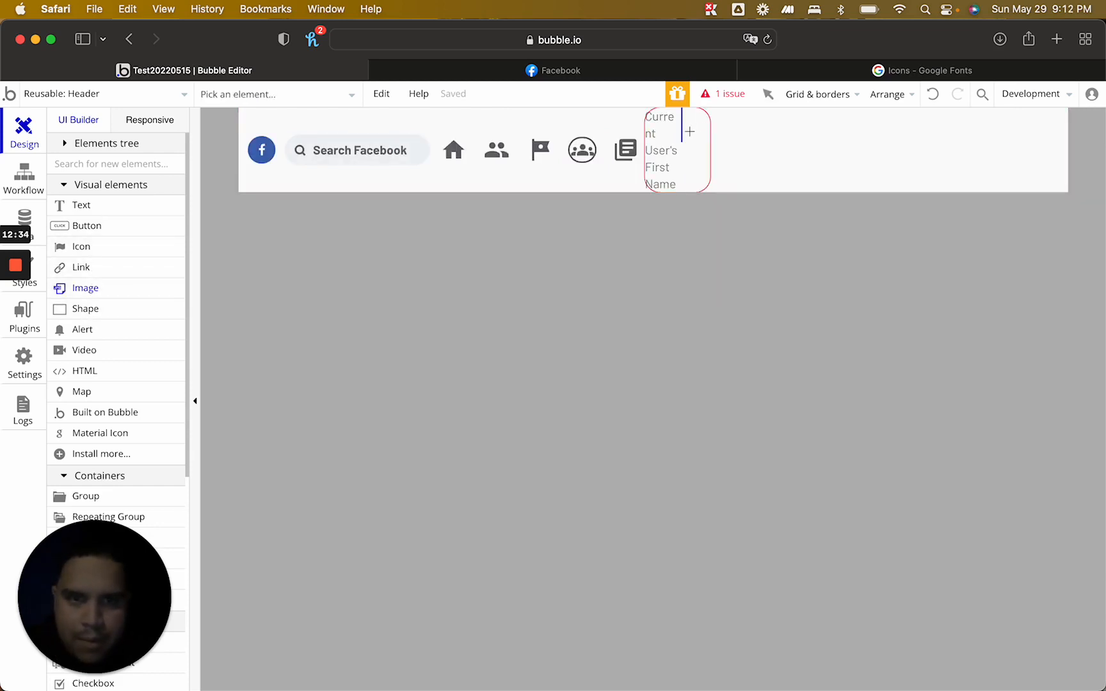
pyautogui.moveTo(707, 154); pyautogui.dragTo(708, 155)
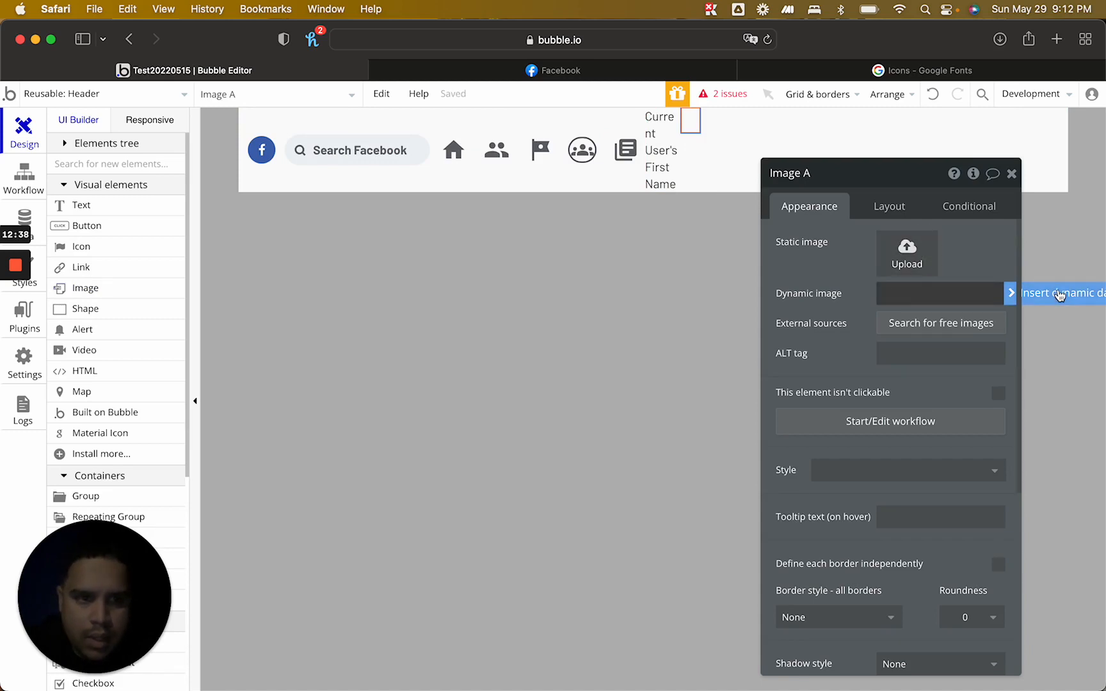
pyautogui.click(996, 298)
pyautogui.click(1060, 305)
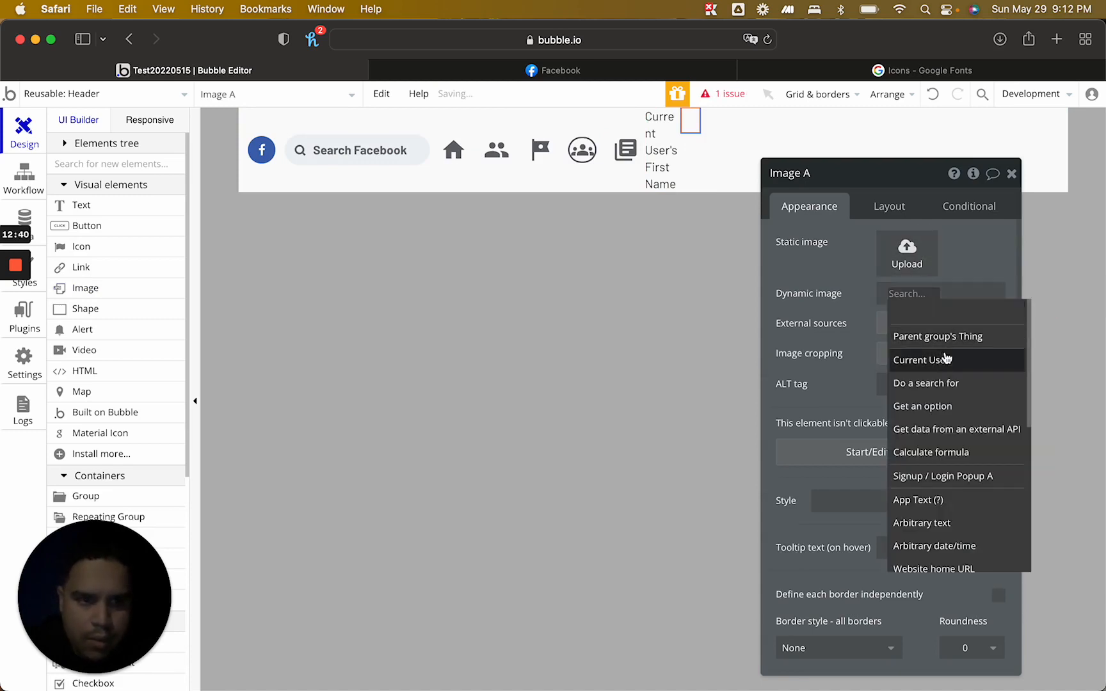
pyautogui.click(942, 361)
pyautogui.click(943, 362)
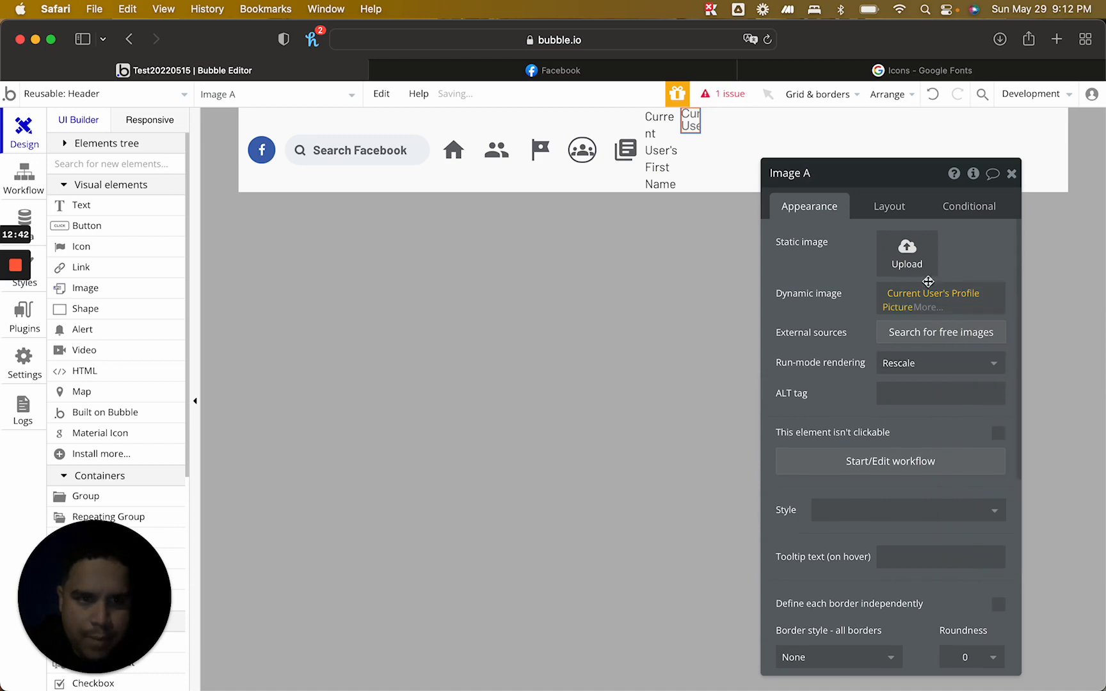
pyautogui.scroll(-5, 957, 429)
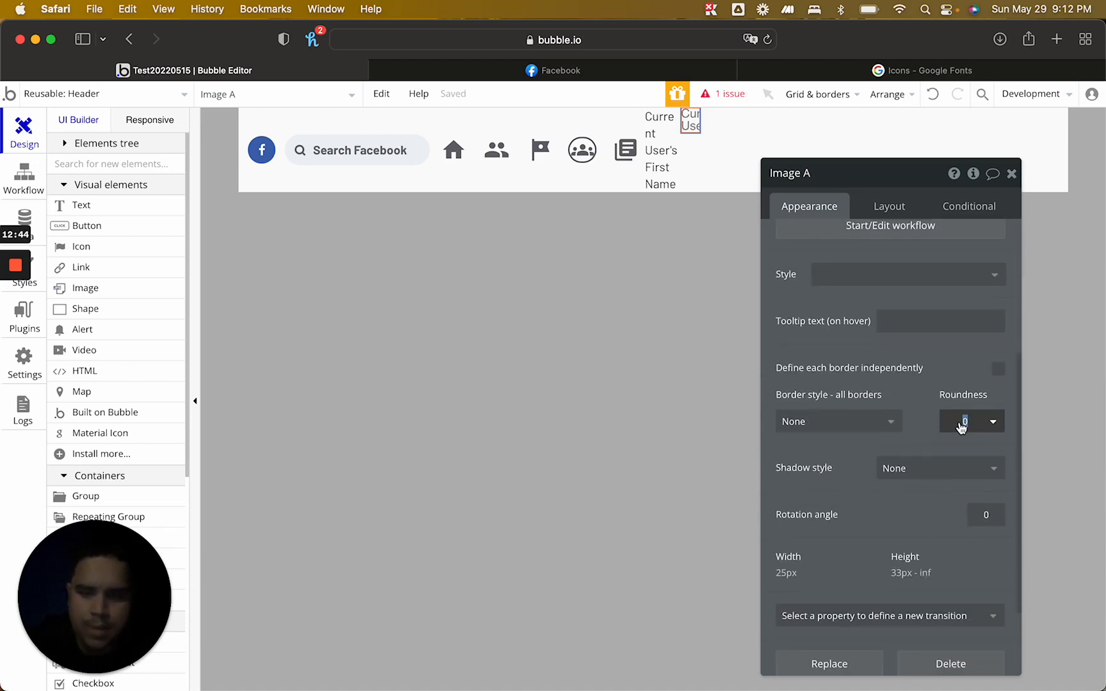
pyautogui.write('100')
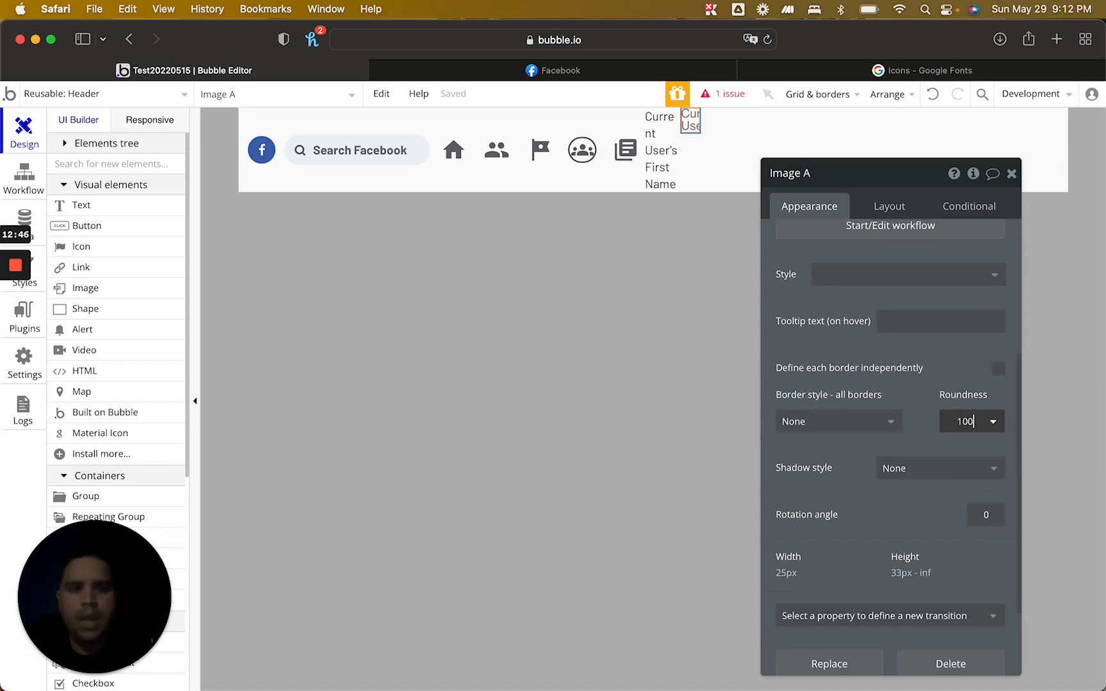
# Move the profile image ahead of the first-name text and center it vertically in the group
pyautogui.click(890, 207)
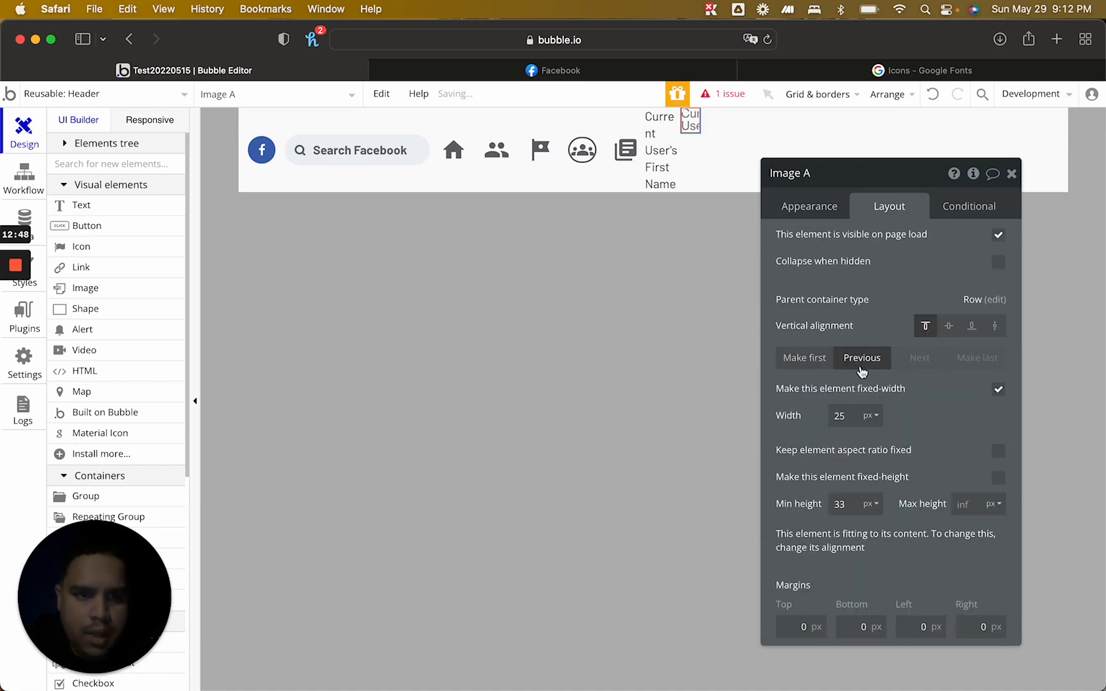
pyautogui.click(862, 358)
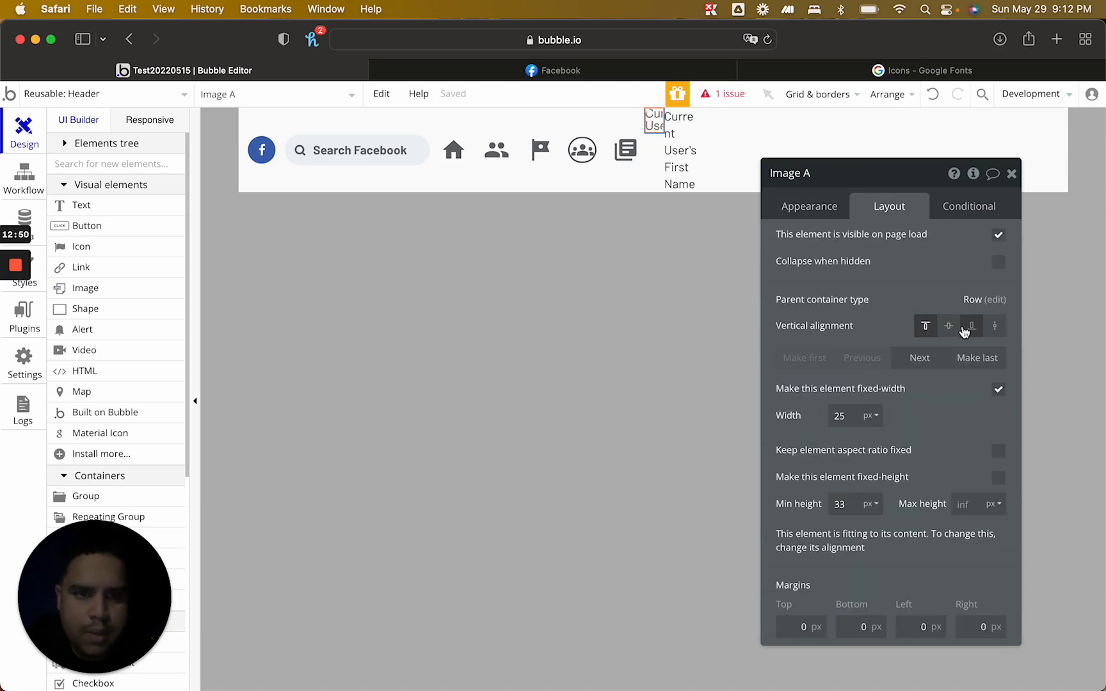
pyautogui.click(948, 326)
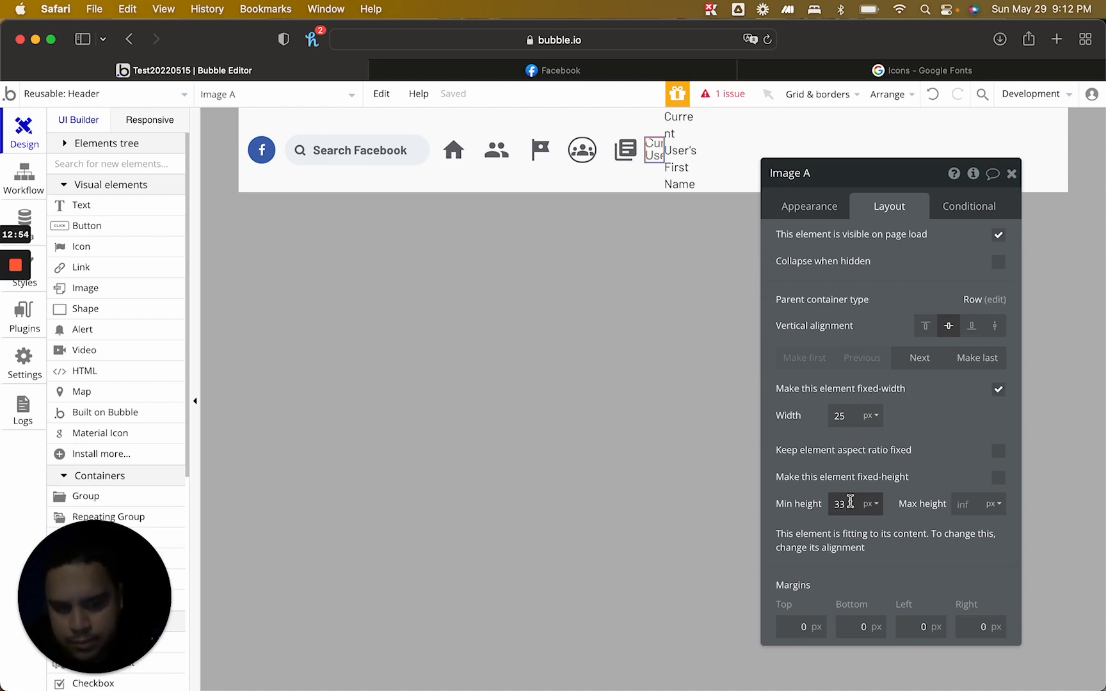
# Keep the profile image's aspect ratio fixed at 1 x 1 and set its width to 30 px
pyautogui.click(991, 453)
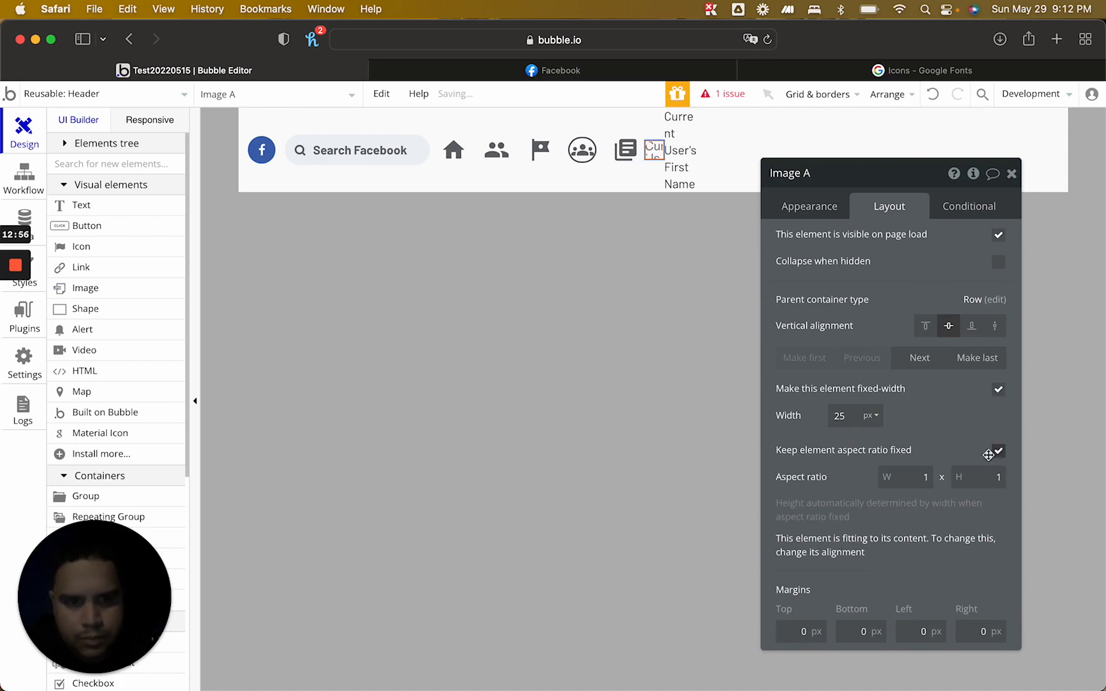
pyautogui.click(850, 415)
pyautogui.press('Up')
pyautogui.press('Up')
pyautogui.press('Up')
pyautogui.press('Up')
pyautogui.press('Up')
pyautogui.press('Up')
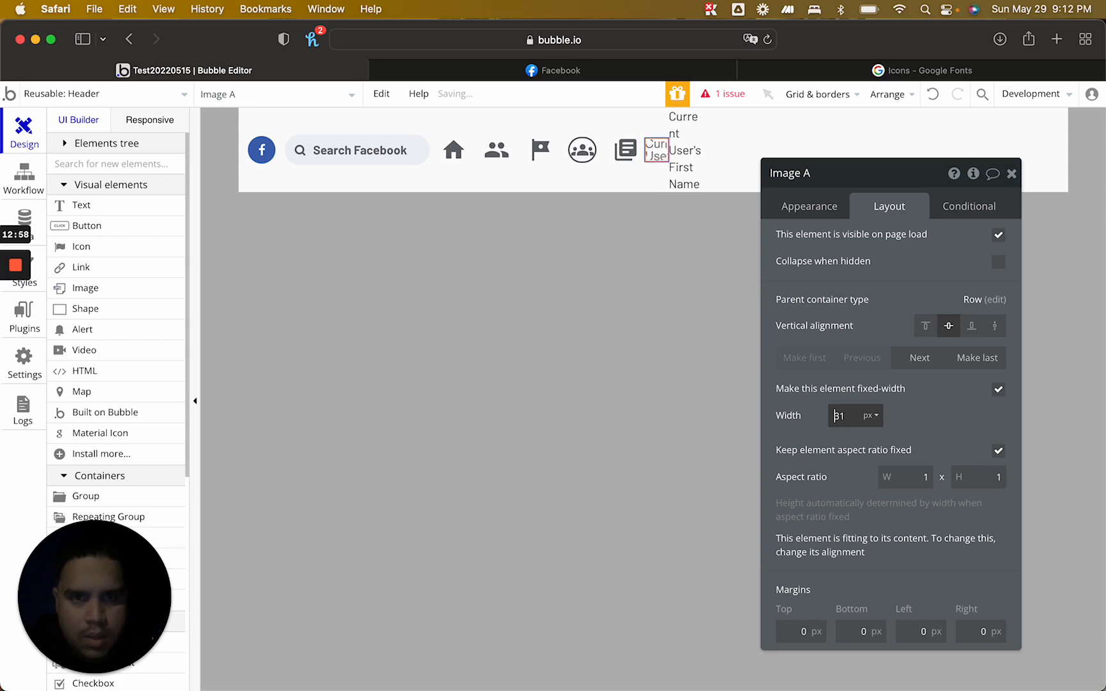
pyautogui.press('Down')
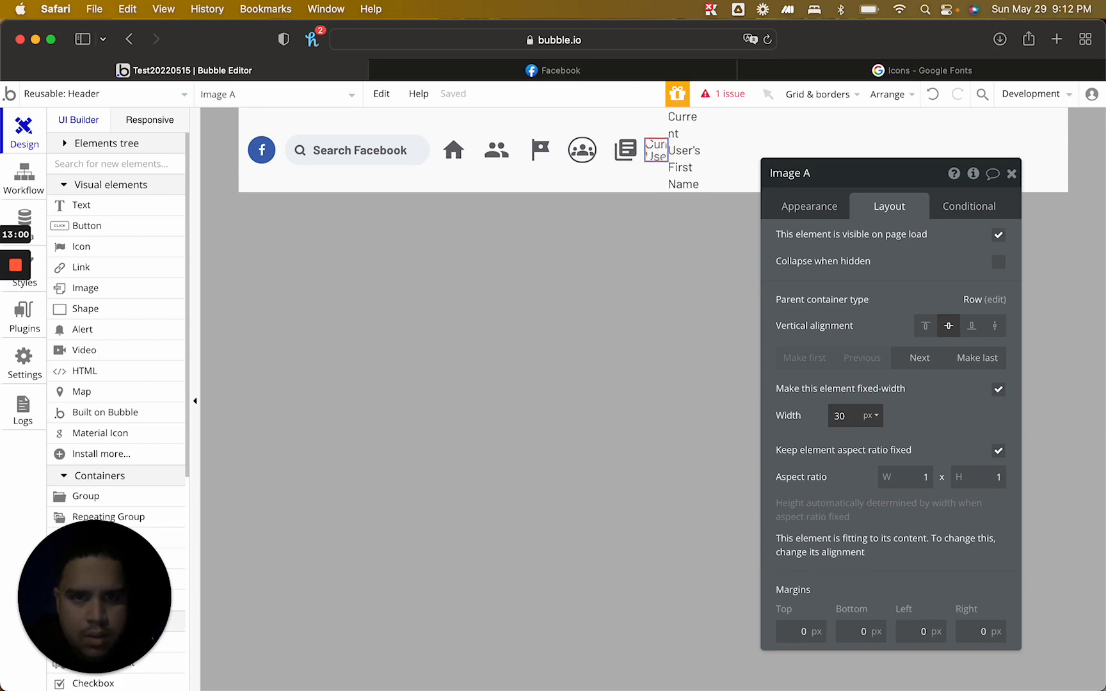
pyautogui.click(1011, 174)
# Remove the first-name text's predefined style, keep its formatting custom with bold on, and set its left margin to 5 px
pyautogui.doubleClick(683, 163)
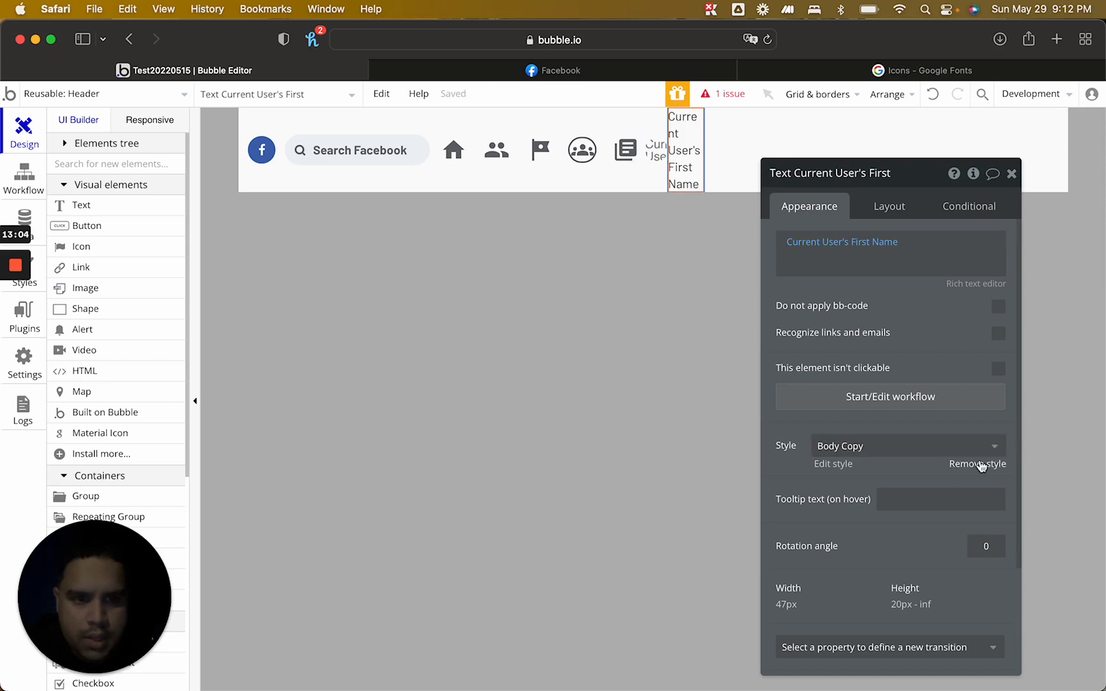
pyautogui.click(977, 463)
pyautogui.click(787, 554)
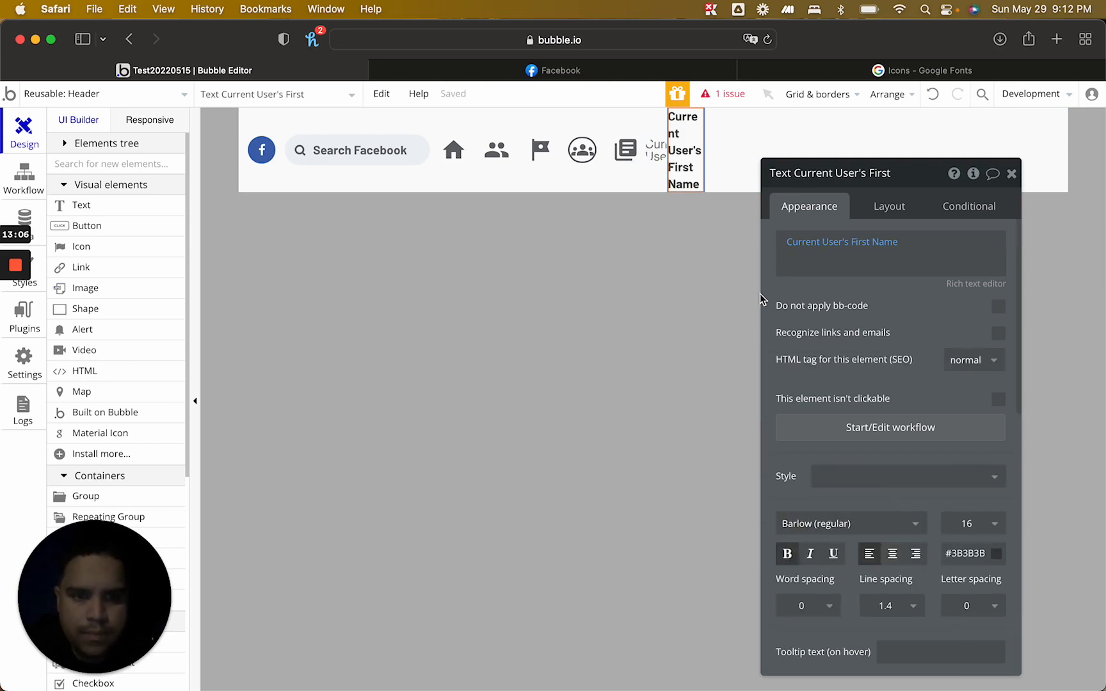
pyautogui.click(889, 207)
pyautogui.click(920, 600)
pyautogui.write('2')
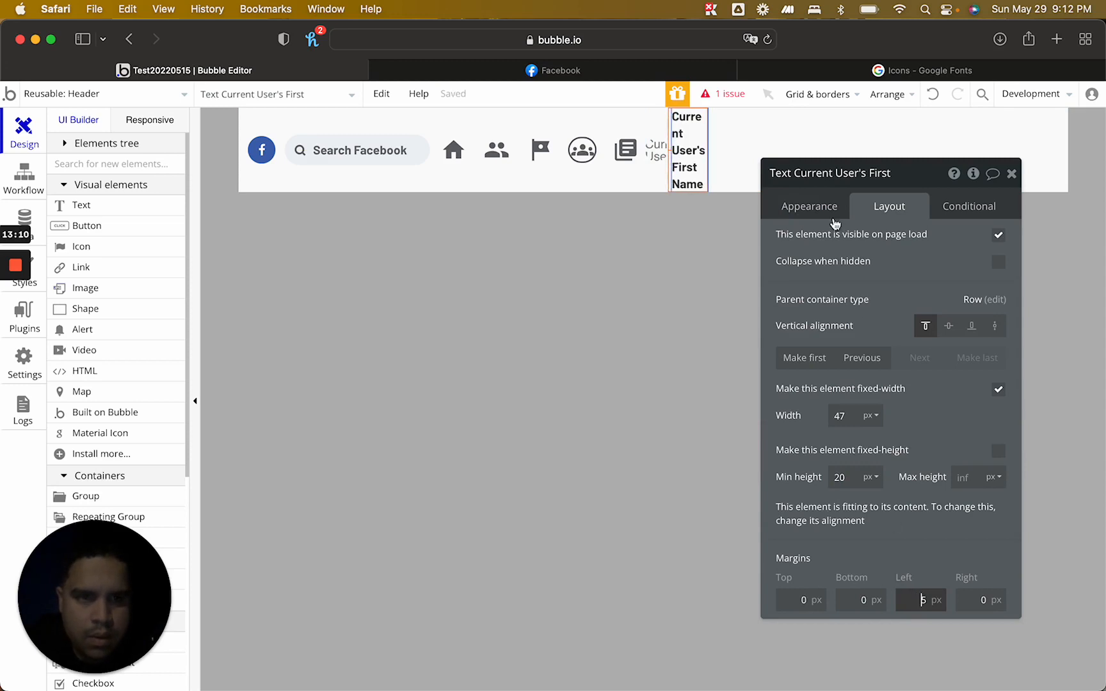
# Set the first-name text's font size to 14 and switch to Facebook to compare its header
pyautogui.click(809, 206)
pyautogui.click(975, 530)
pyautogui.press('BackSpace')
pyautogui.write('4')
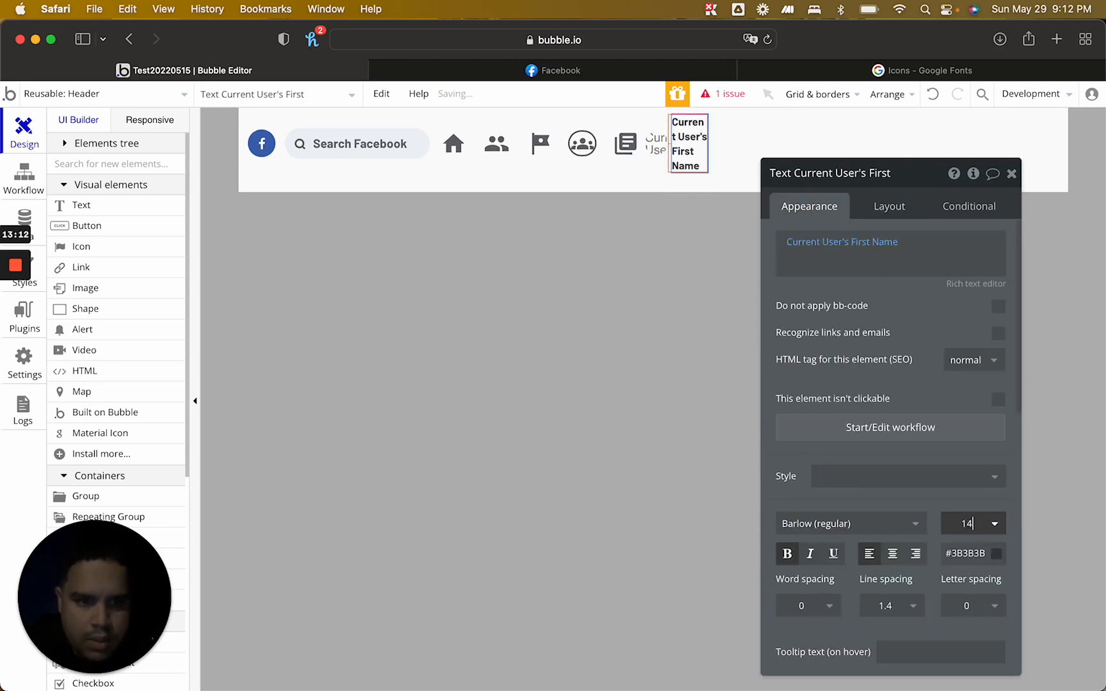
pyautogui.click(597, 70)
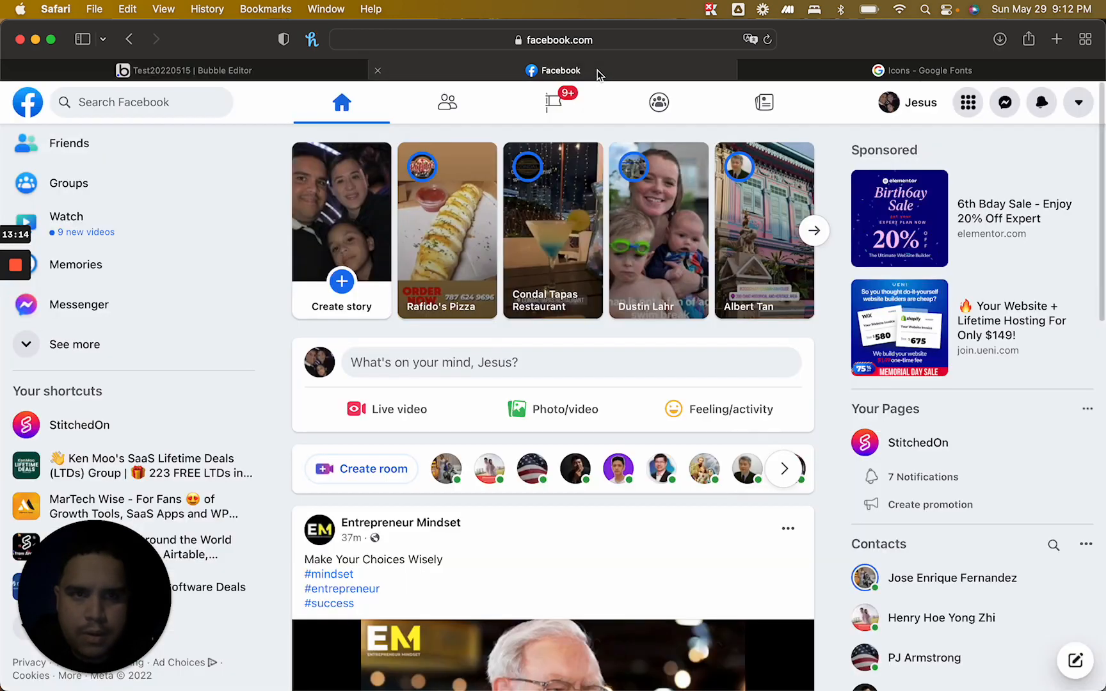
# Switch back to the Bubble editor and draw a new group about 127 x 49 px after the profile group in the header row
pyautogui.click(266, 75)
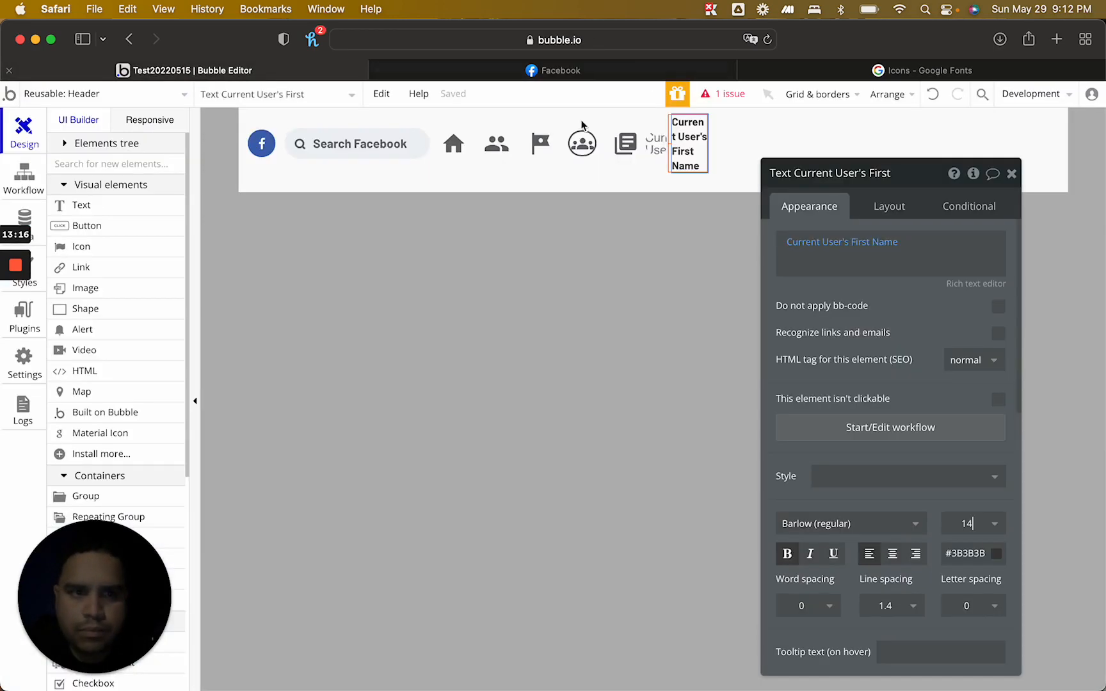
pyautogui.click(1011, 174)
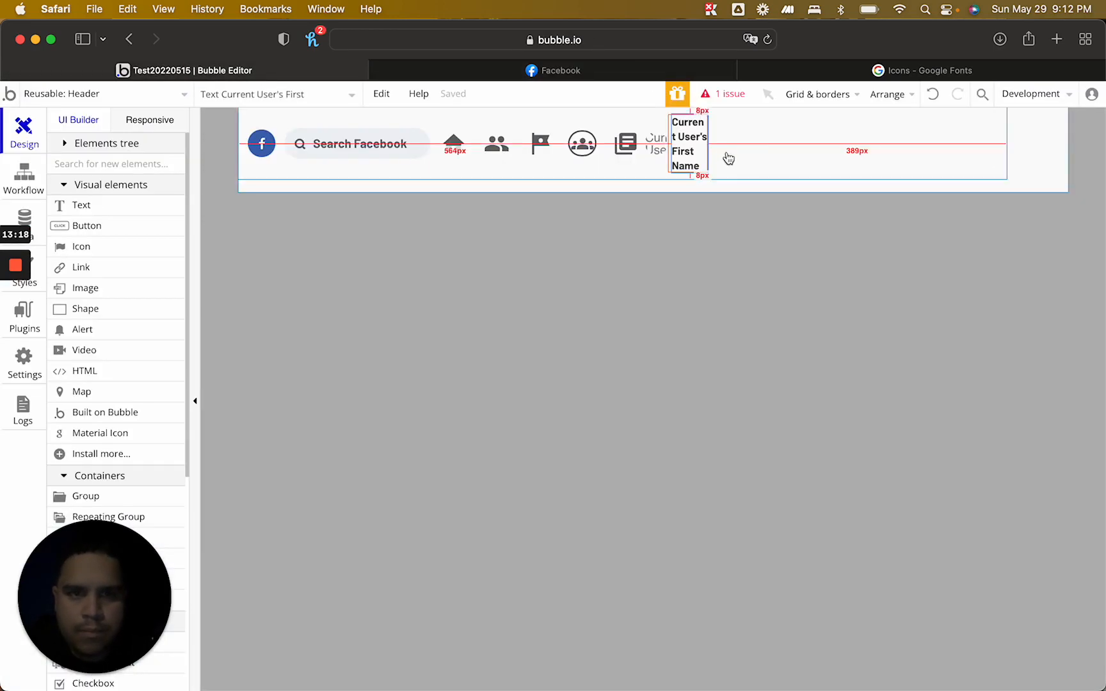
pyautogui.click(262, 237)
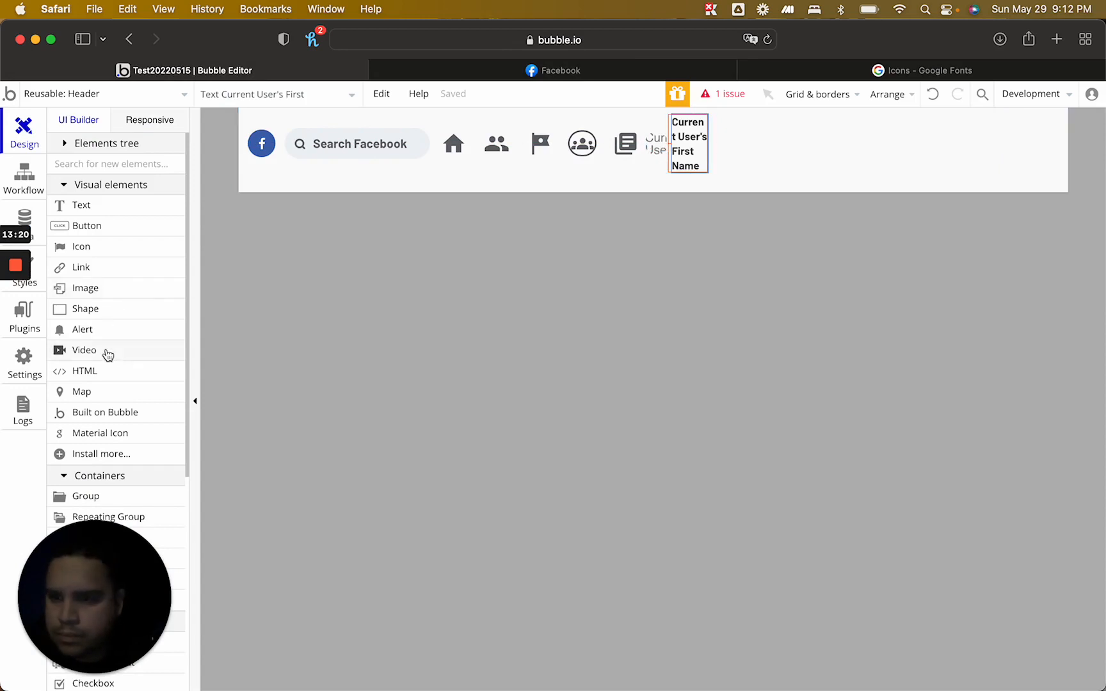
pyautogui.scroll(-2, 112, 352)
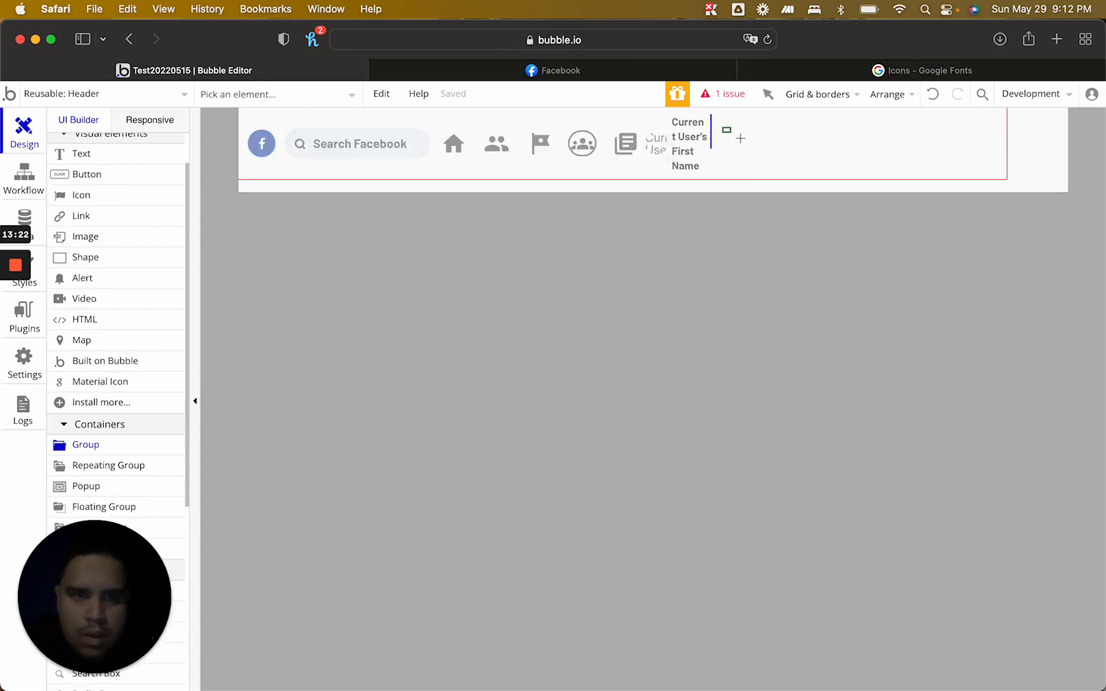
pyautogui.moveTo(740, 138); pyautogui.dragTo(820, 169)
# Move the new group one place before the profile group, center it vertically, set its container layout to Row and turn off fixed width
pyautogui.click(899, 209)
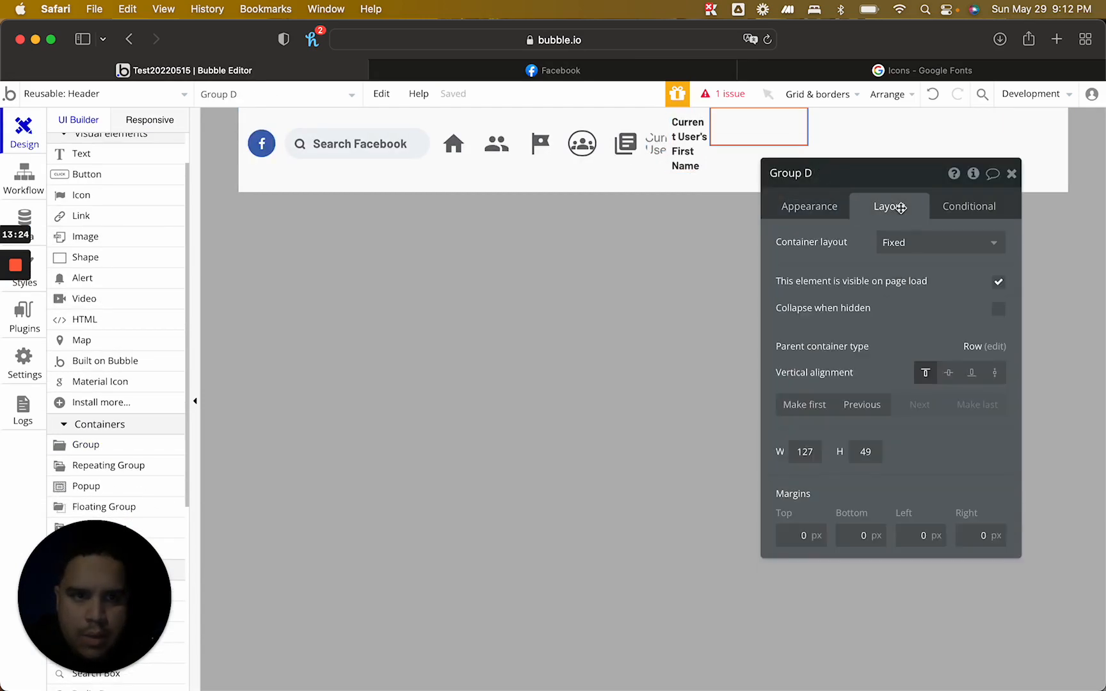
pyautogui.click(855, 407)
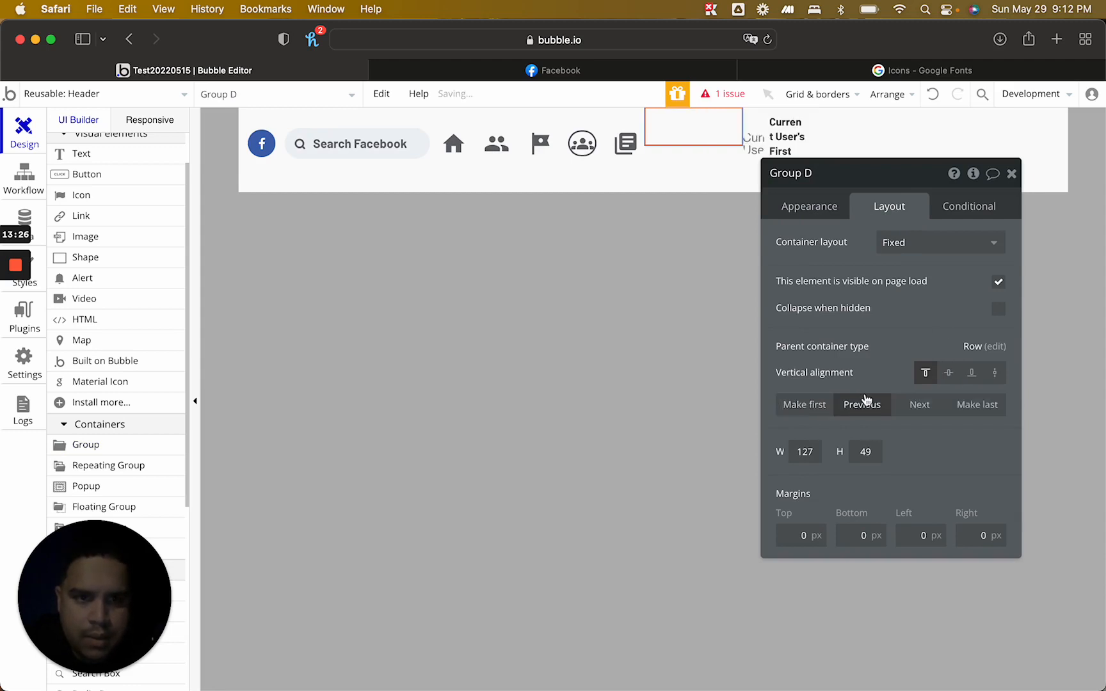
pyautogui.click(949, 373)
pyautogui.click(938, 243)
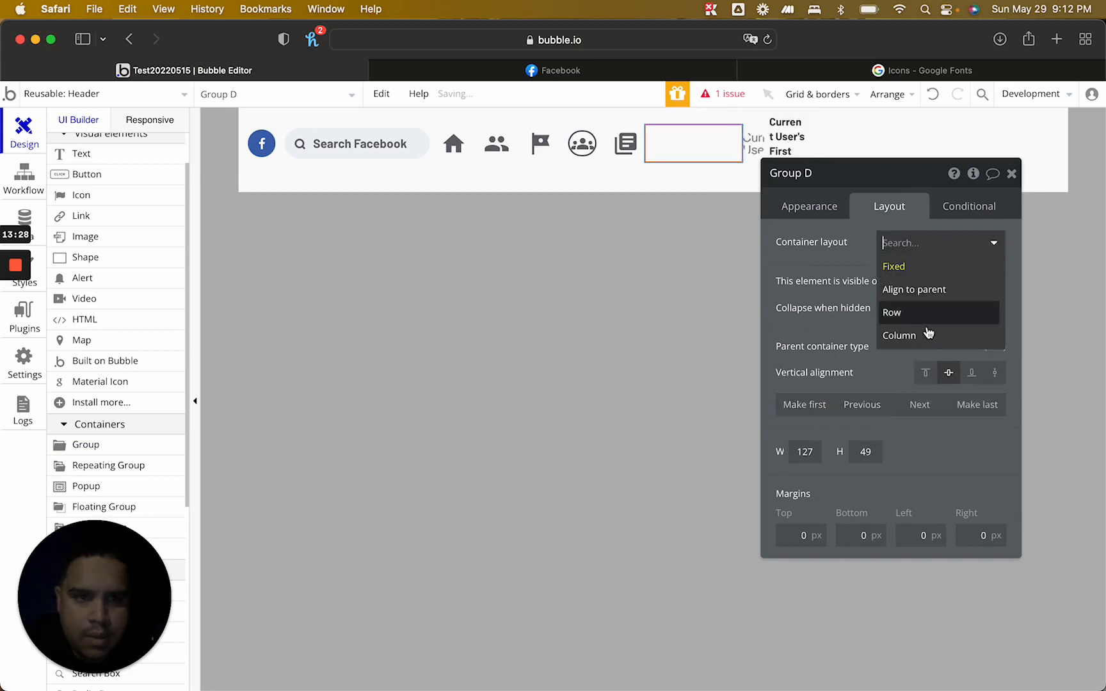
pyautogui.click(928, 315)
pyautogui.click(996, 493)
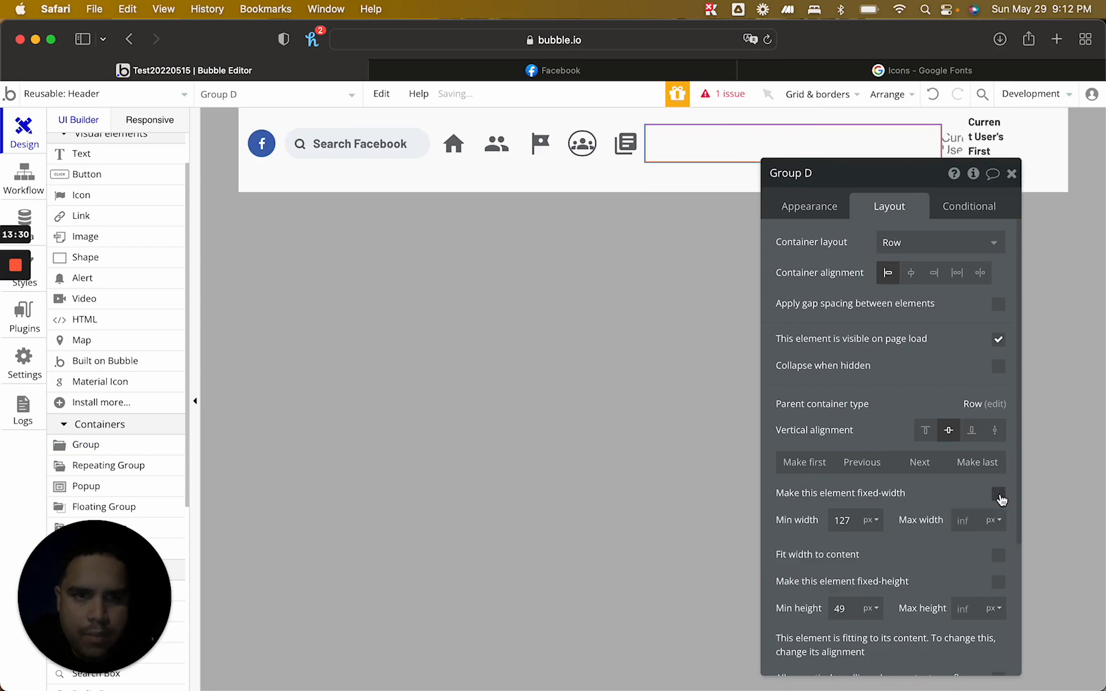
pyautogui.click(1011, 173)
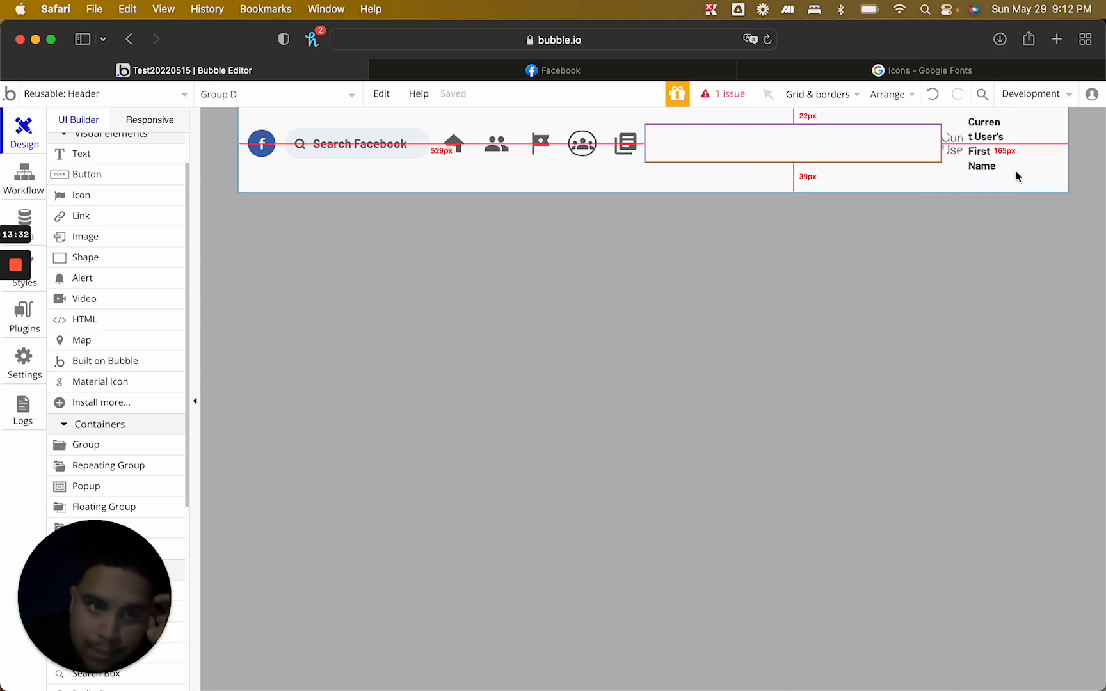
# Check the icons beside the profile name in Facebook's header and switch to Google Fonts Icons to look for a matching one
pyautogui.click(669, 67)
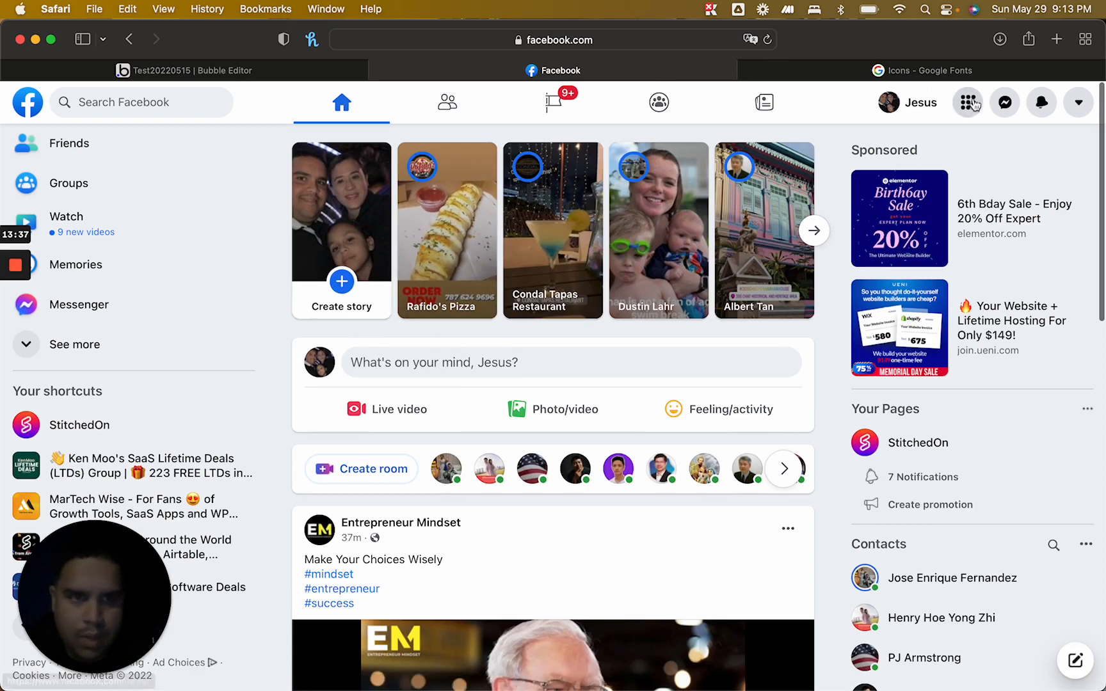
pyautogui.click(920, 71)
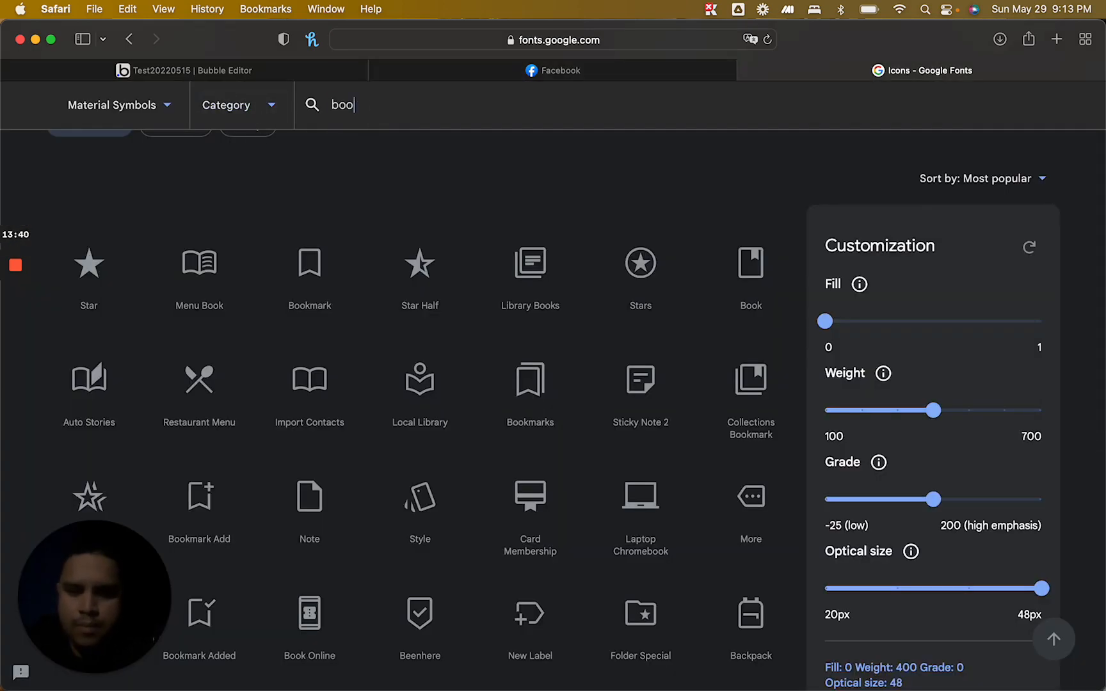
# Search the Google Fonts icon library for "menu" and for "dot" to find a dot-grid icon name
pyautogui.press('BackSpace')
pyautogui.press('BackSpace')
pyautogui.press('BackSpace')
pyautogui.press('BackSpace')
pyautogui.write('menu')
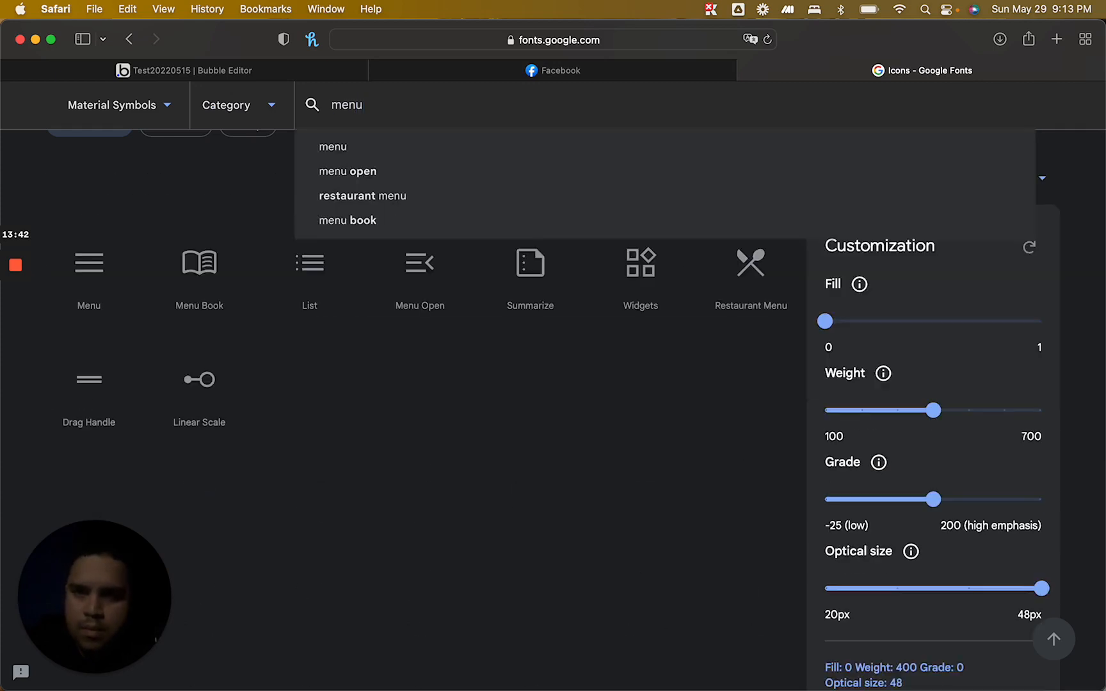
pyautogui.press('Return')
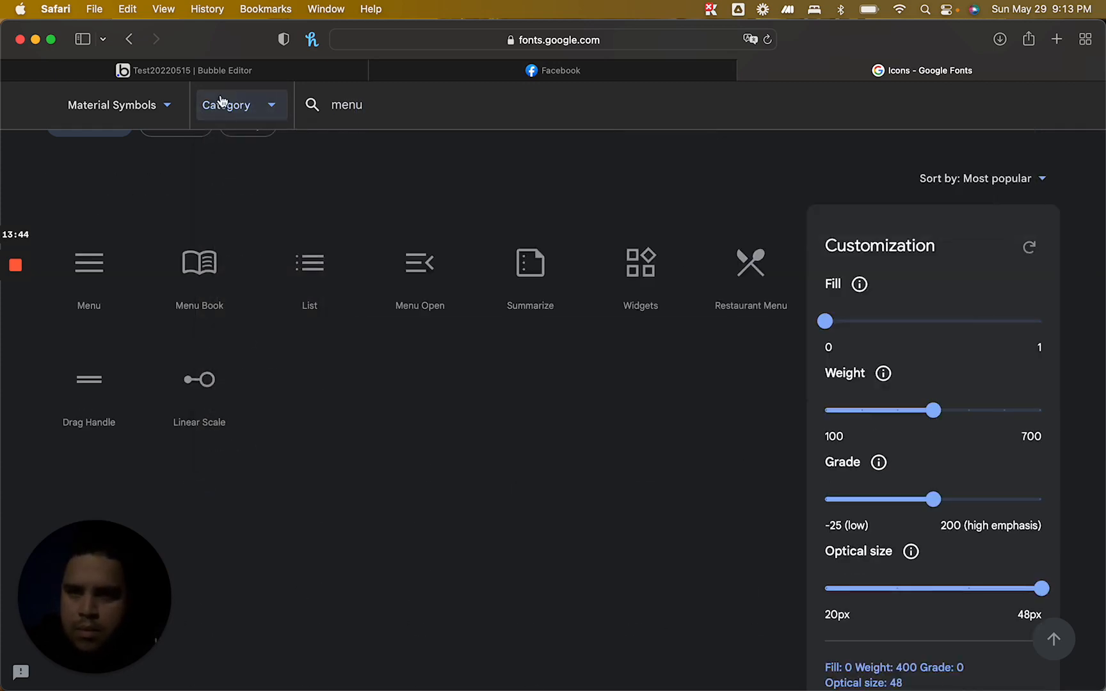
pyautogui.doubleClick(350, 109)
pyautogui.write('dot')
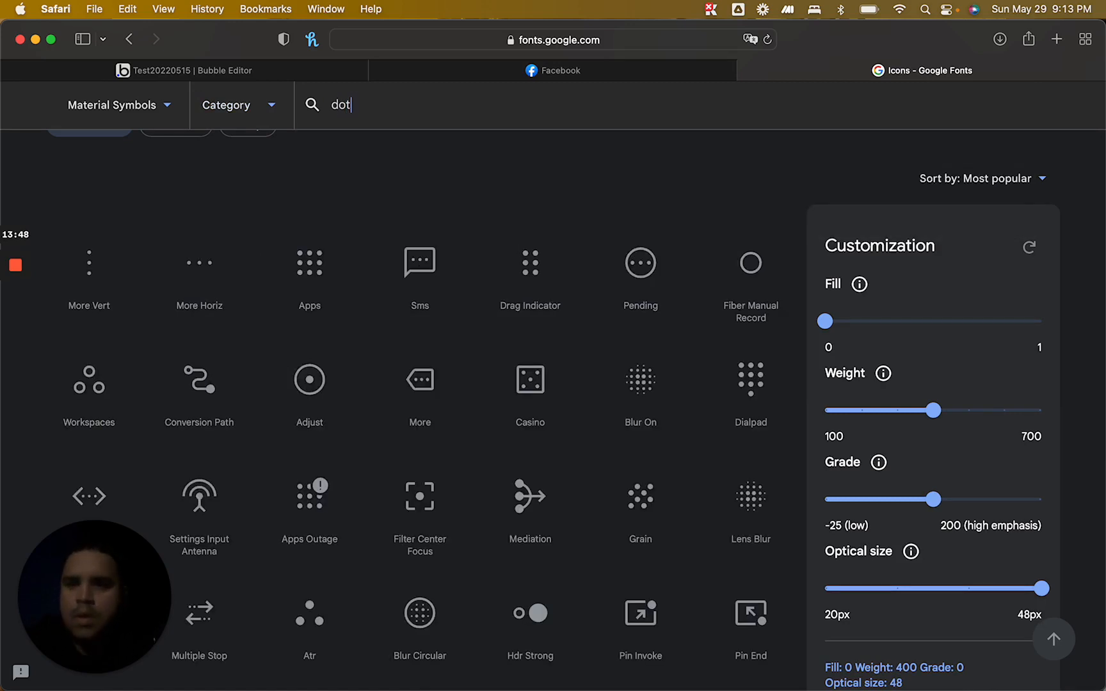
# Switch to the Bubble editor and add a 40 × 40 px group after the user's first name in the header, centred vertically
pyautogui.click(283, 73)
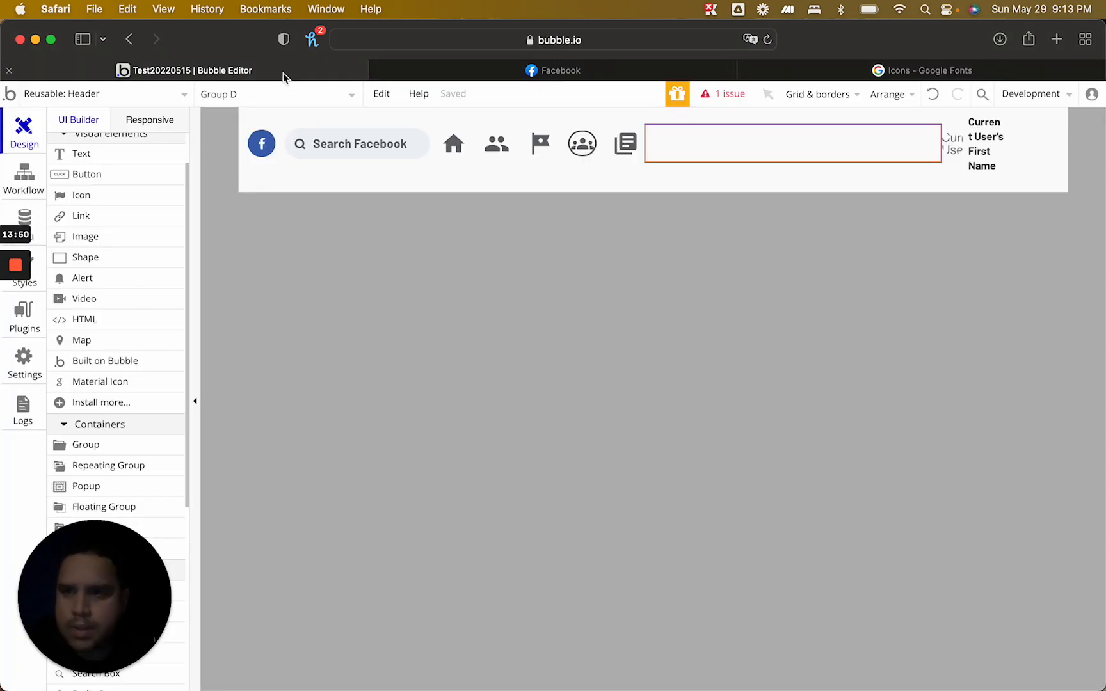
pyautogui.scroll(-2, 121, 410)
pyautogui.click(125, 392)
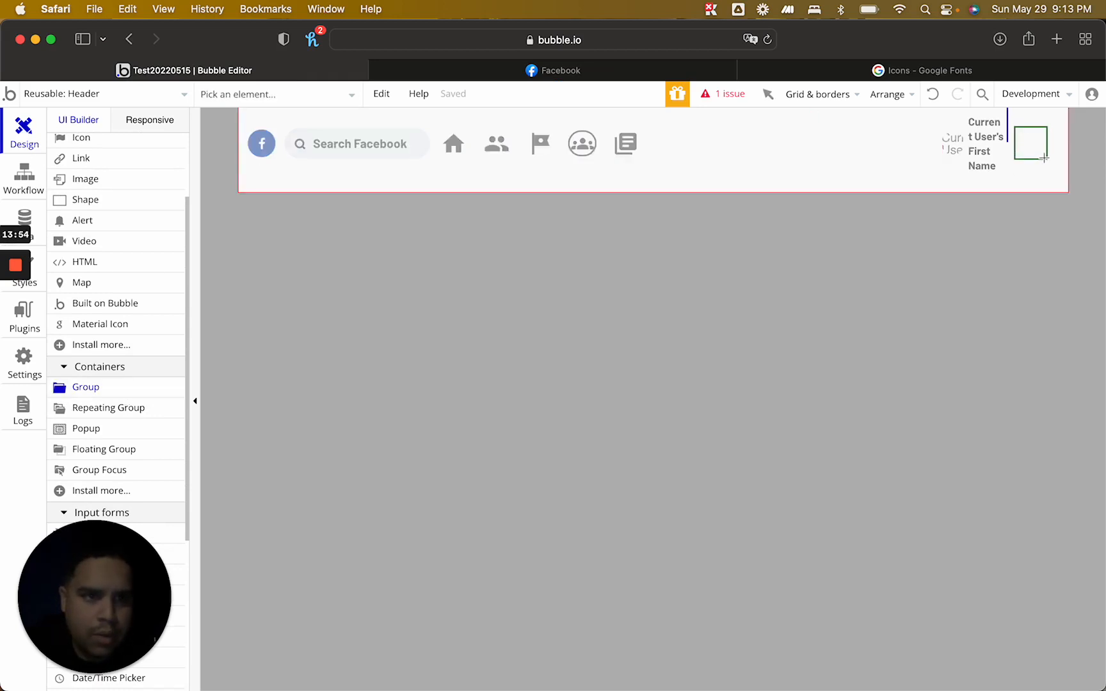
pyautogui.moveTo(1044, 160); pyautogui.dragTo(1046, 163)
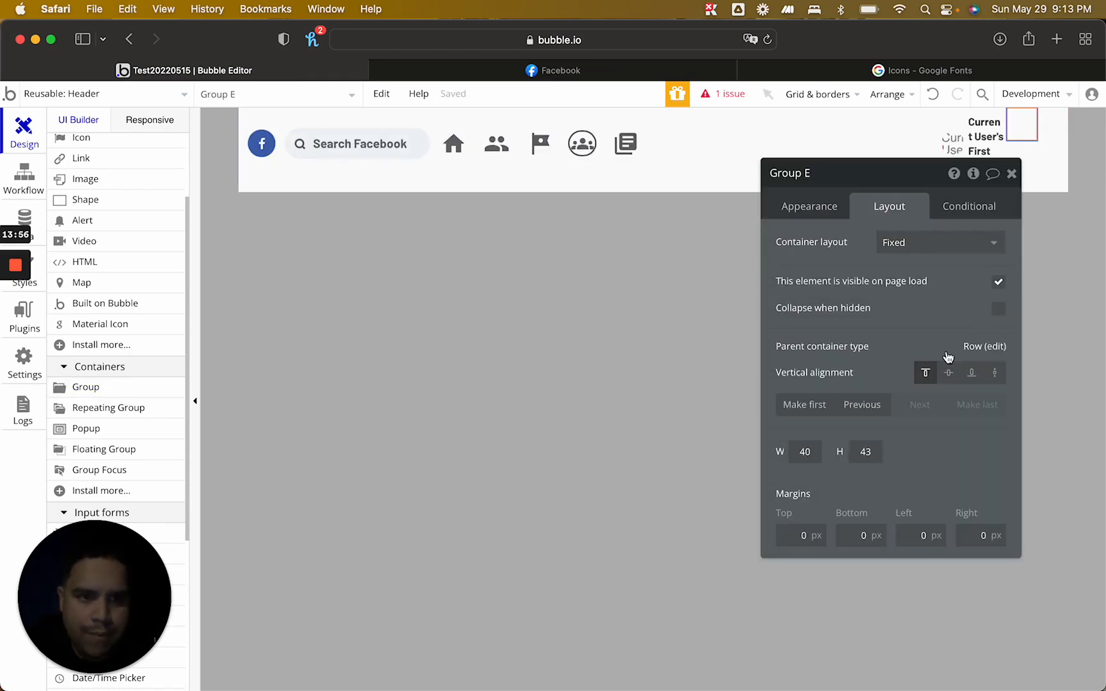
pyautogui.click(950, 374)
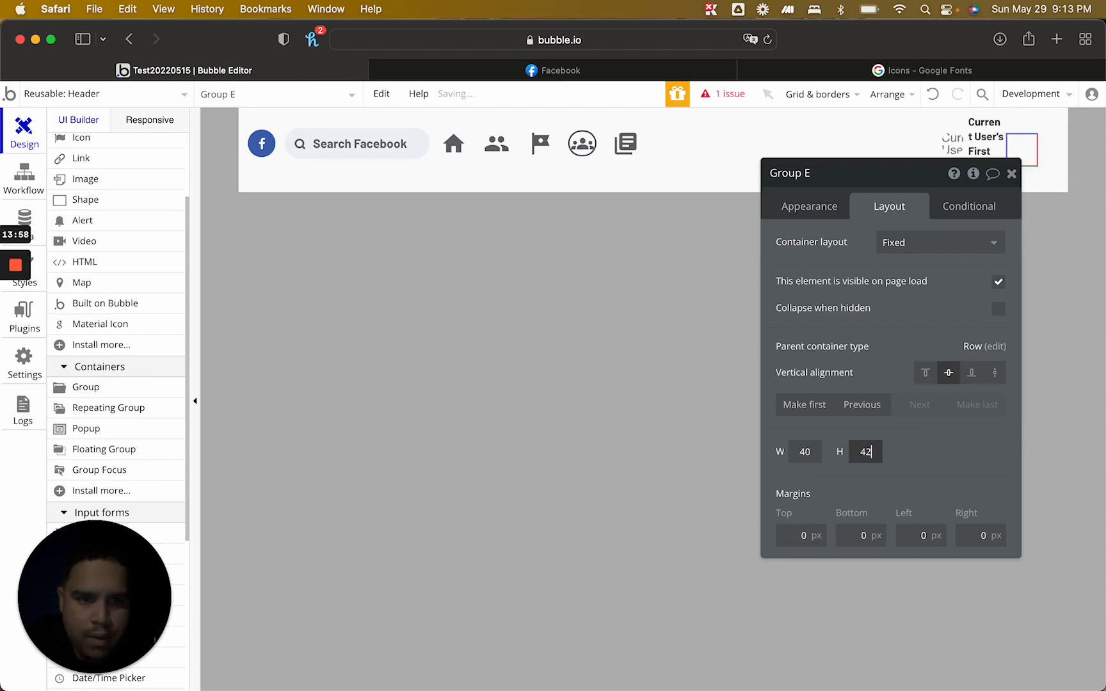
# Remove the default style from the new group and set its border roundness to 100
pyautogui.click(819, 203)
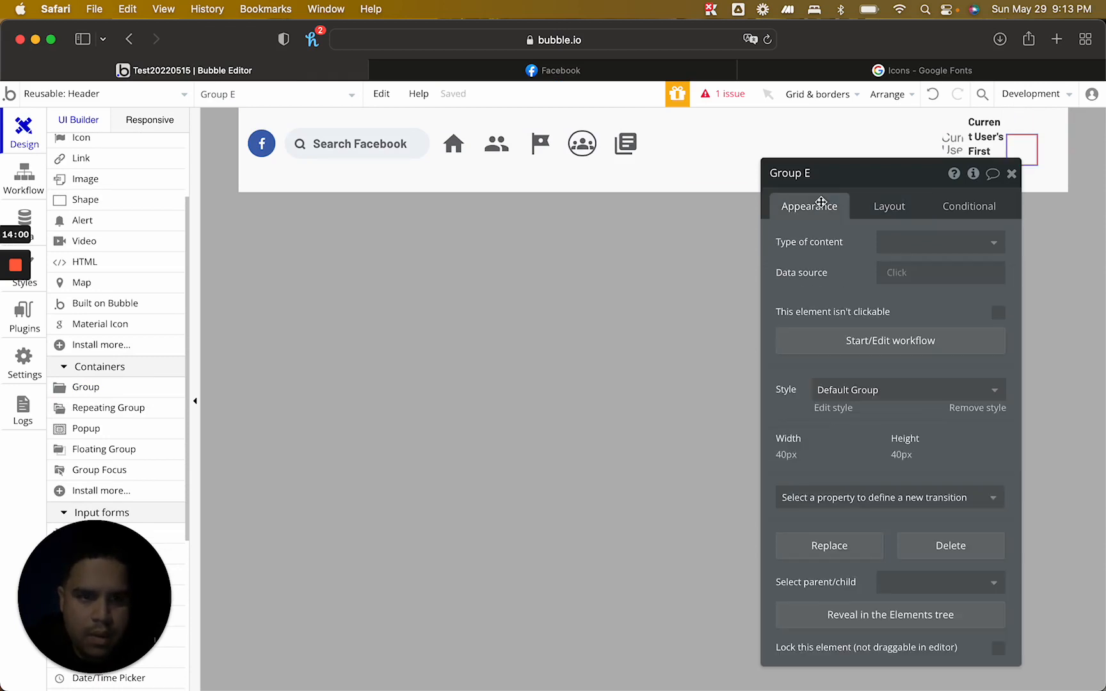
pyautogui.click(977, 408)
pyautogui.scroll(-2, 965, 444)
pyautogui.click(967, 439)
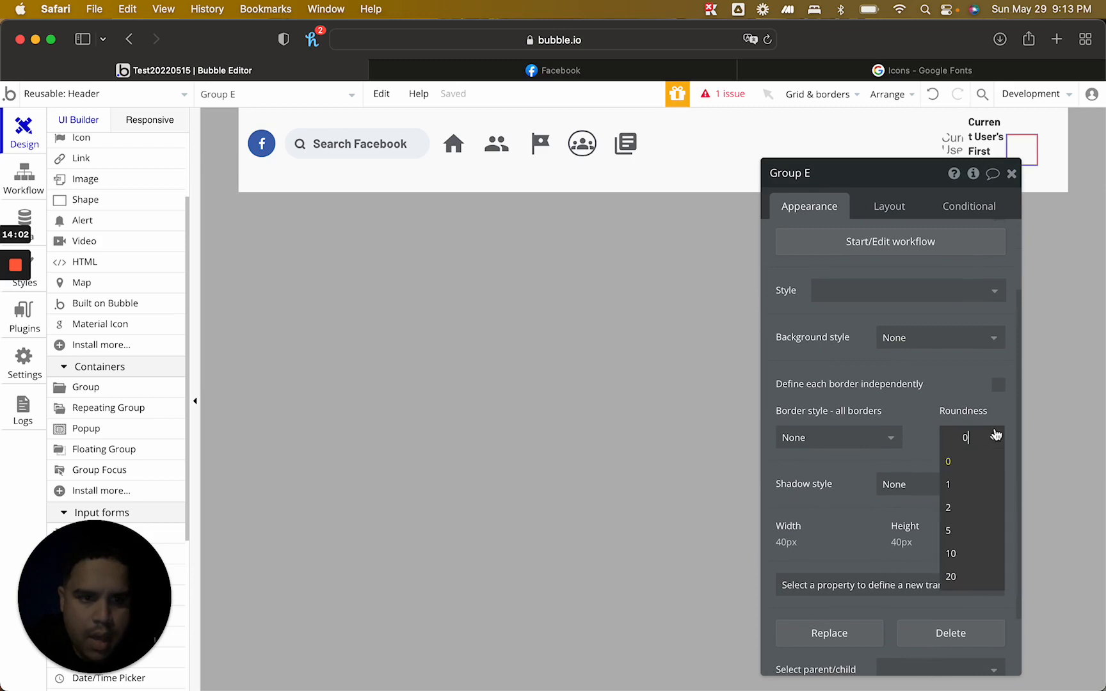
pyautogui.doubleClick(970, 438)
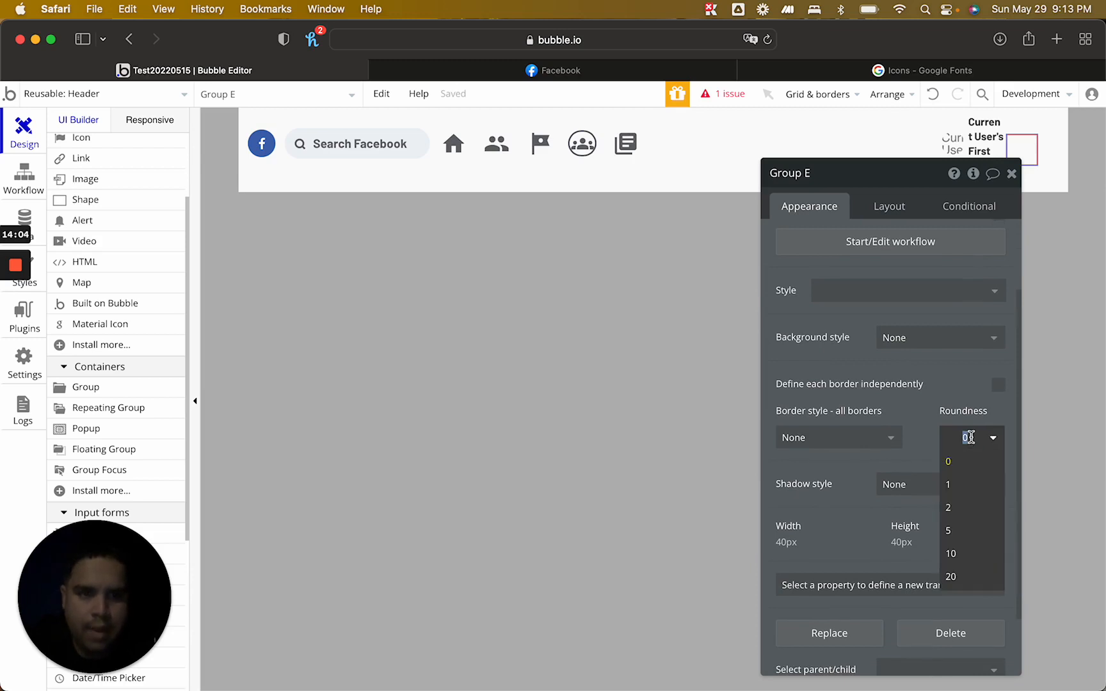
pyautogui.write('100')
pyautogui.click(953, 388)
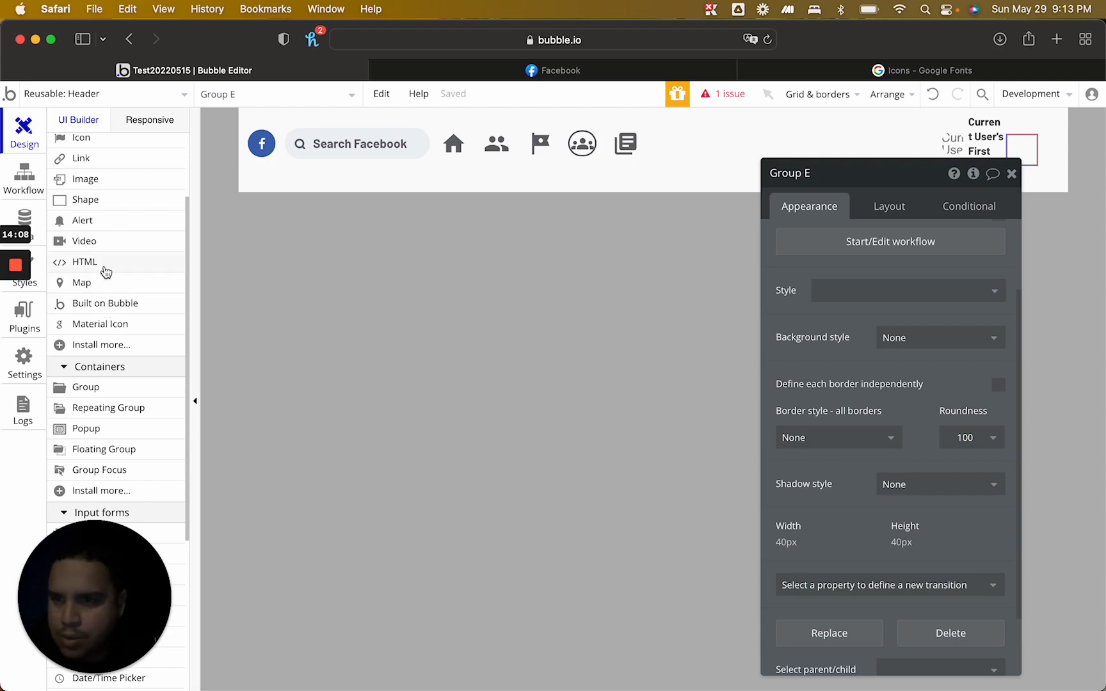
# Place a Material Icon inside the round group and choose the "apps" icon for it
pyautogui.click(101, 324)
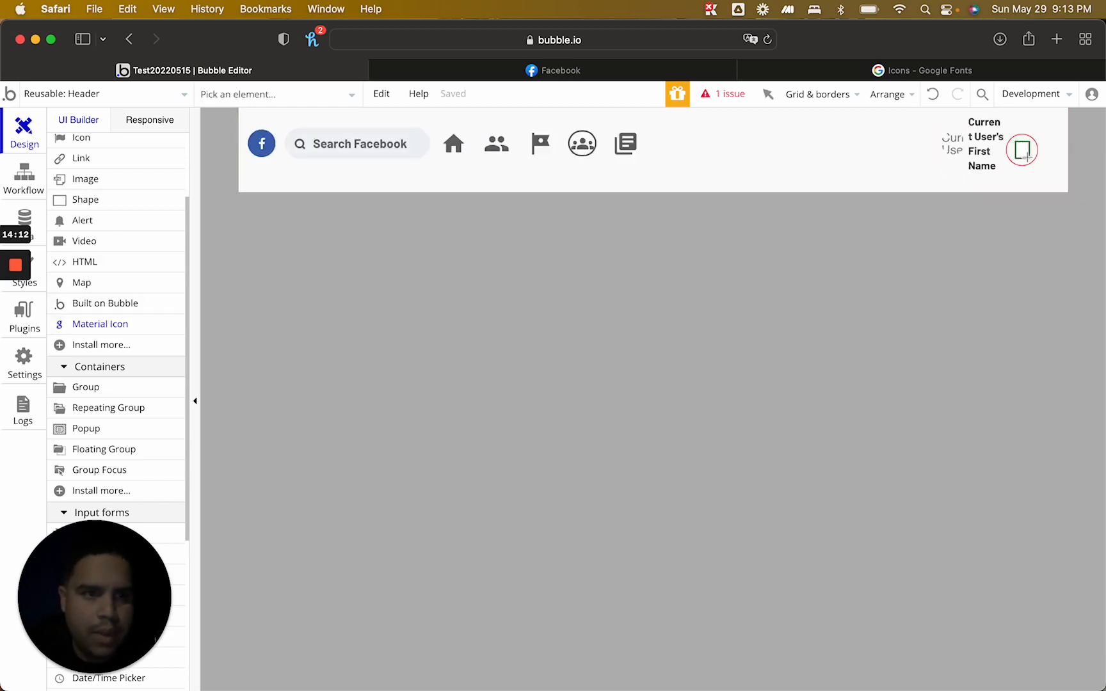
pyautogui.click(1021, 149)
pyautogui.write('apps')
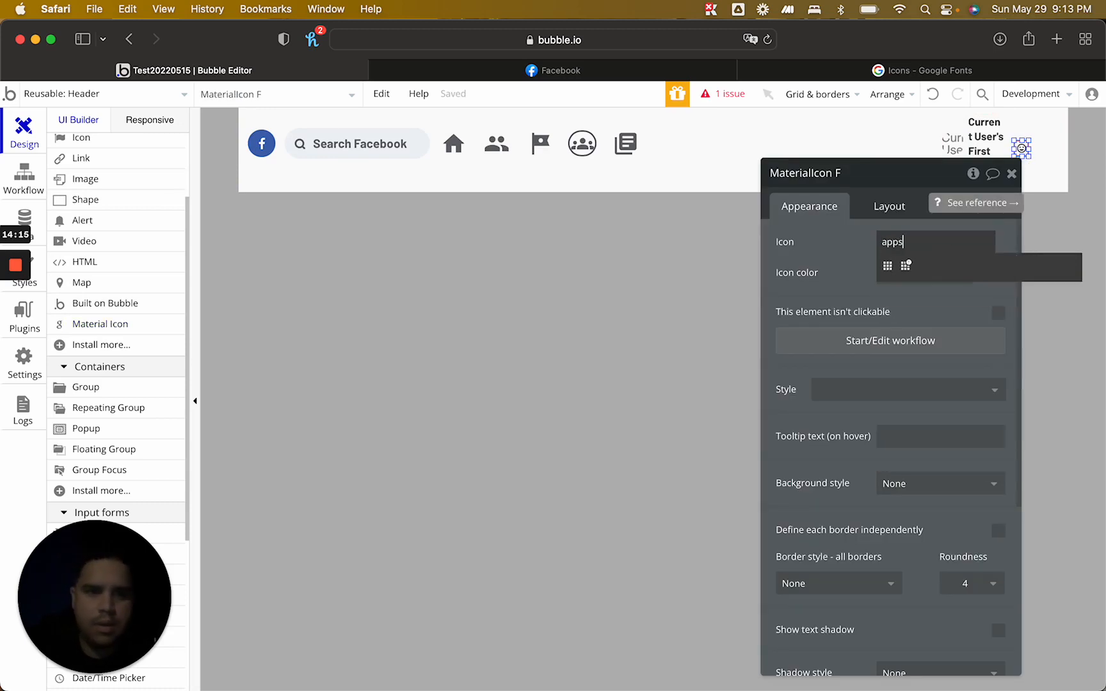
pyautogui.click(887, 265)
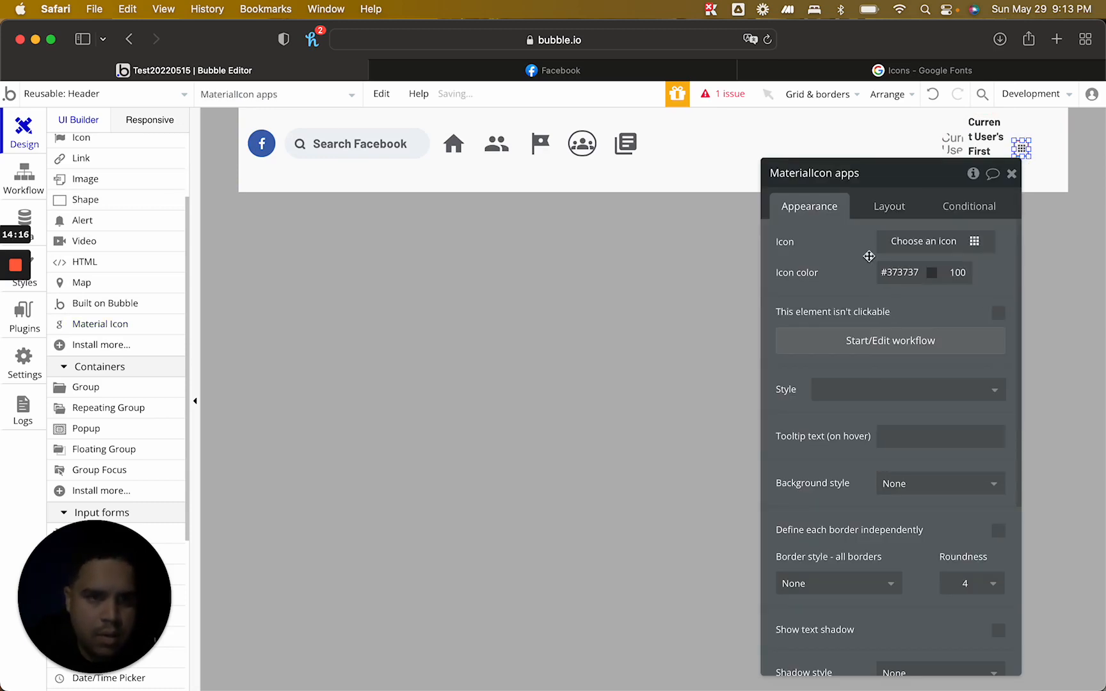
pyautogui.click(1012, 179)
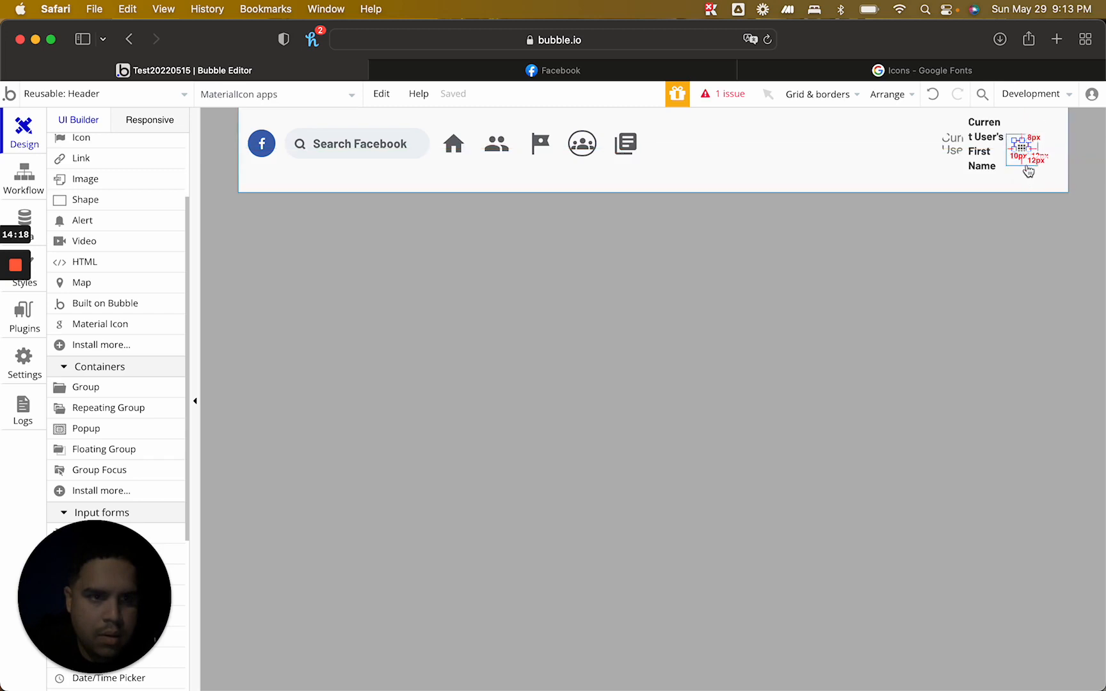
# Paste three copies of the apps icon group into the header, using the Facebook page's button row as reference
pyautogui.click(1029, 164)
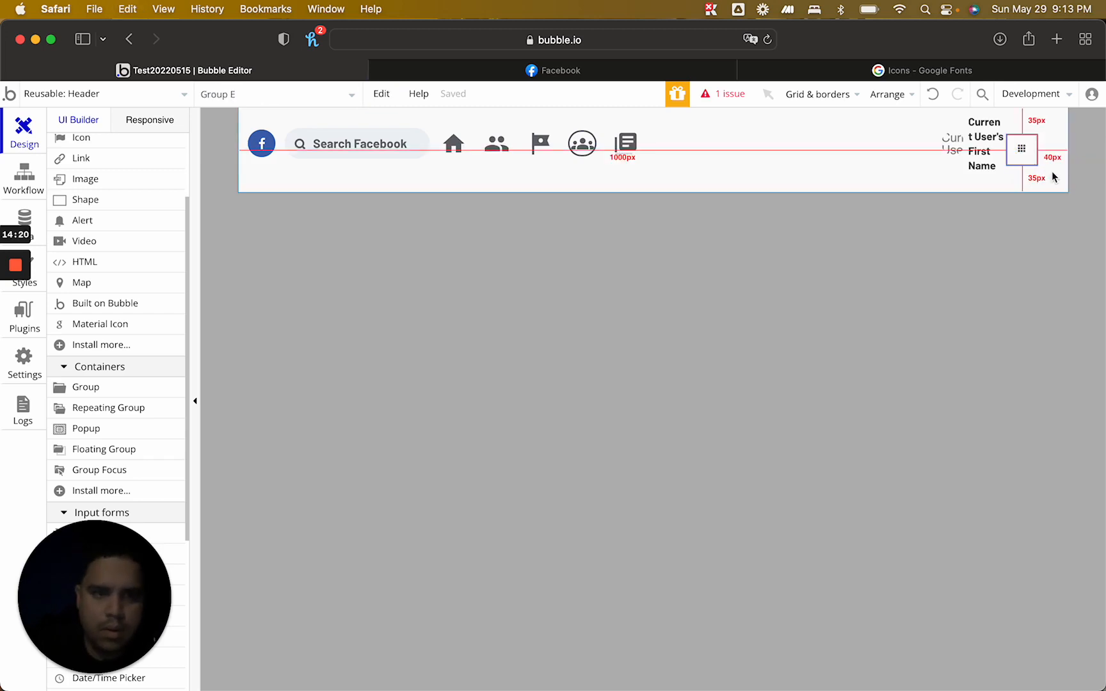
pyautogui.click(1052, 173)
pyautogui.press('super+v')
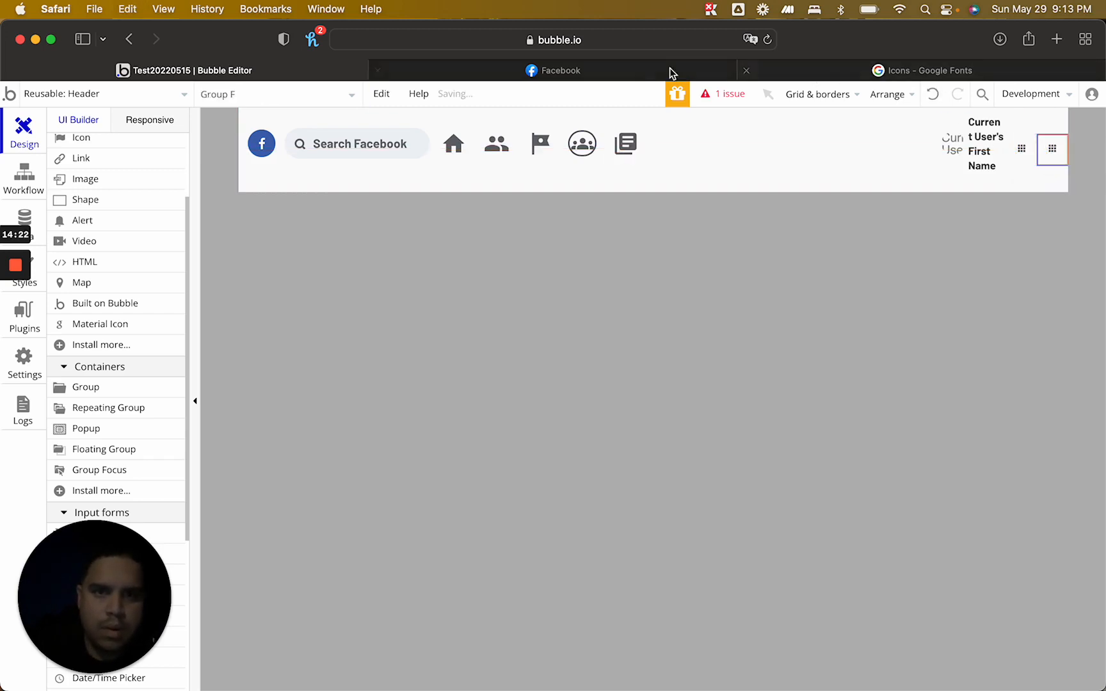
pyautogui.click(642, 65)
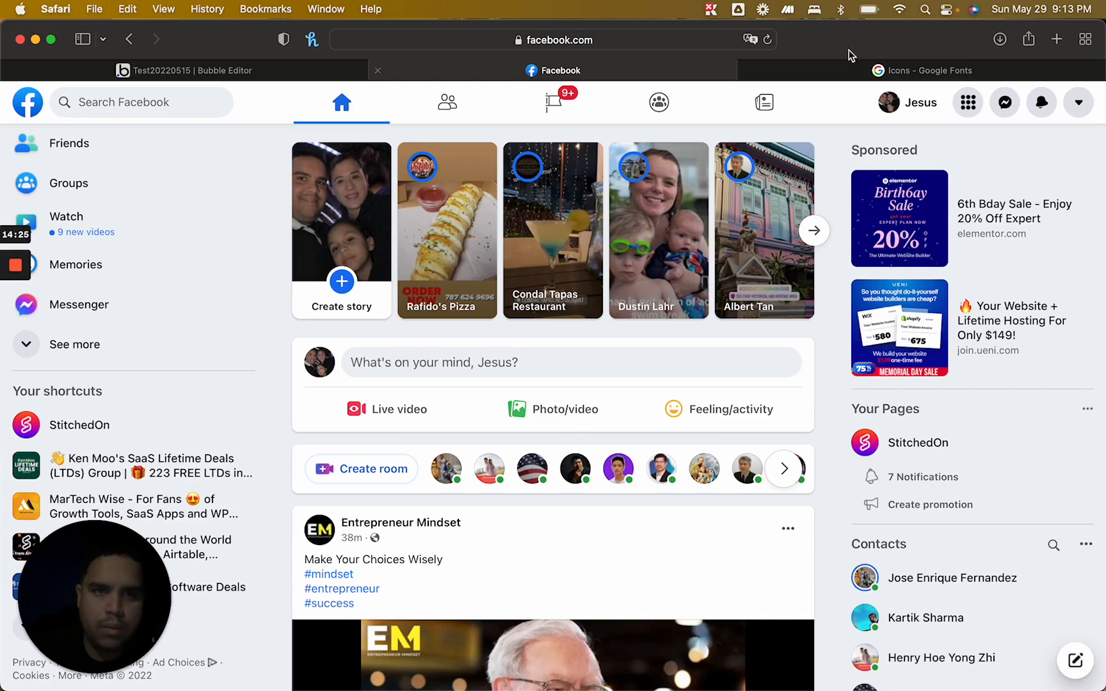
pyautogui.click(291, 71)
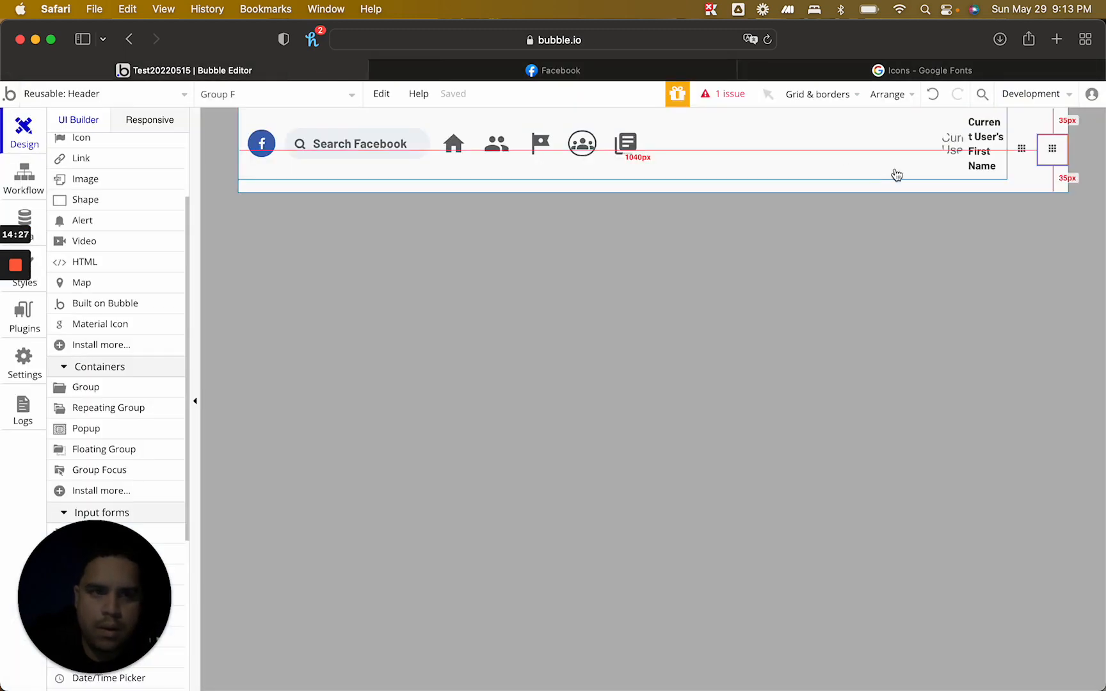
pyautogui.click(1021, 181)
pyautogui.press('super+v')
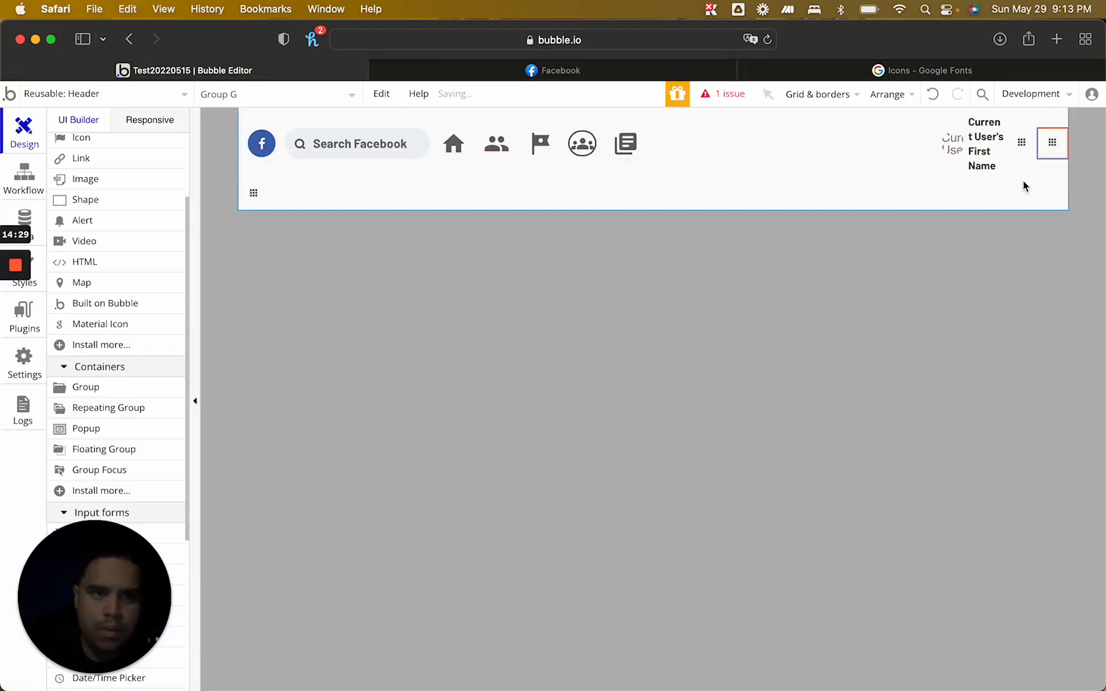
pyautogui.click(1023, 183)
pyautogui.press('super+v')
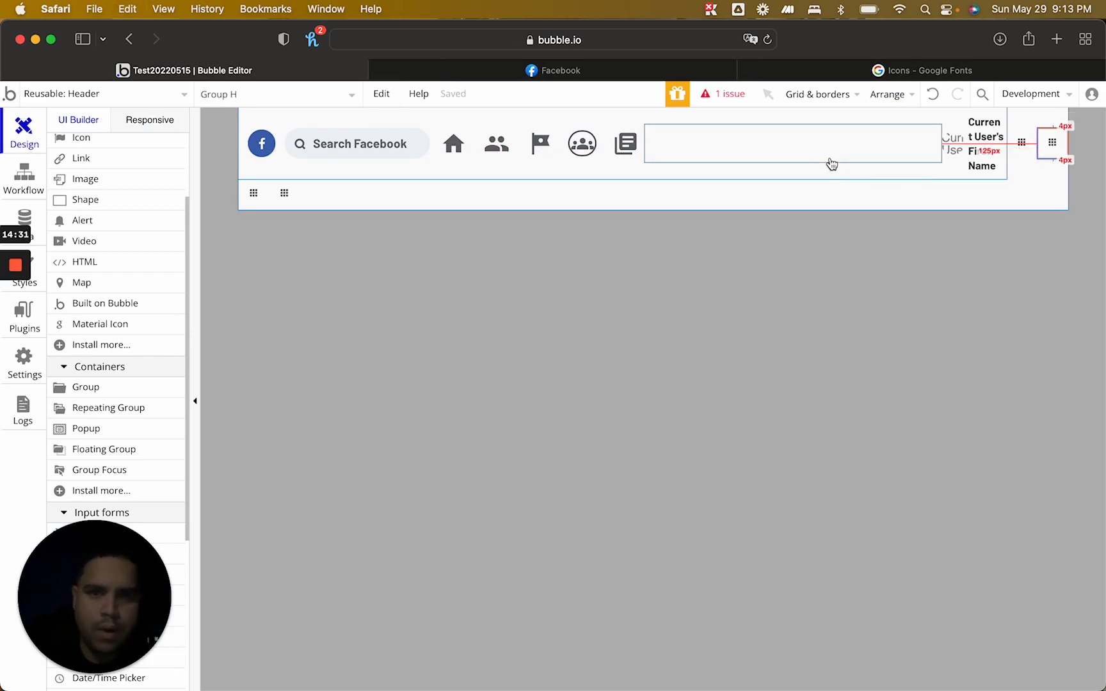
# Move the original apps icon group into the navigation container, before the user image and name group
pyautogui.click(834, 170)
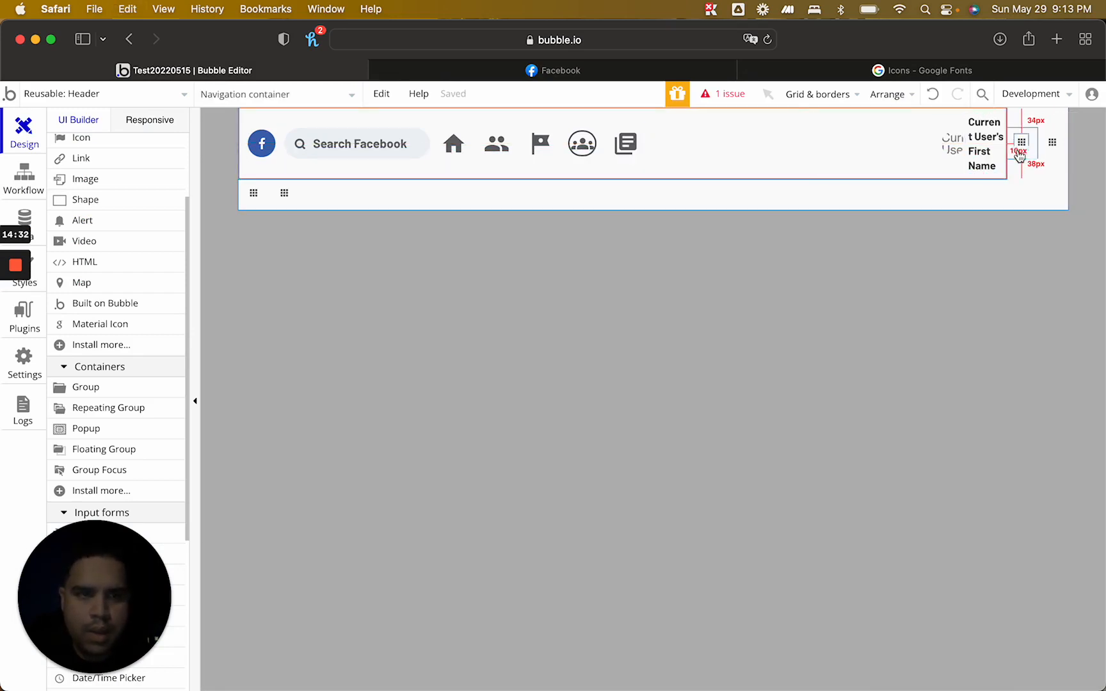
pyautogui.click(977, 144)
pyautogui.moveTo(986, 166); pyautogui.dragTo(938, 131)
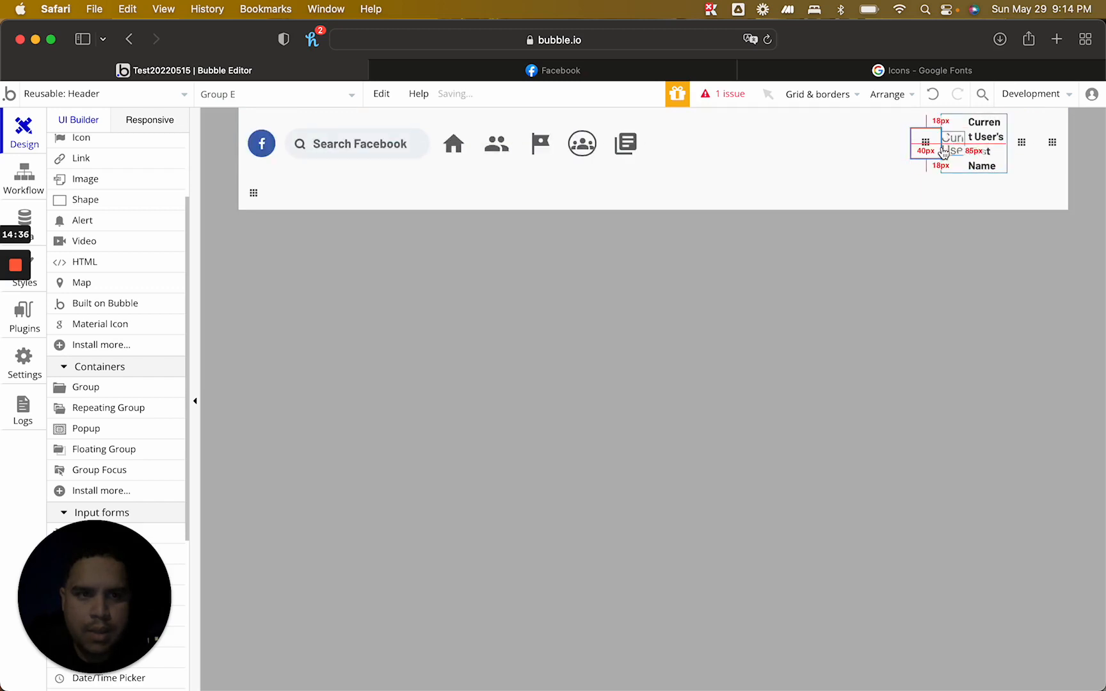
# Delete the duplicate apps icon groups that sit outside the navigation container
pyautogui.click(1020, 156)
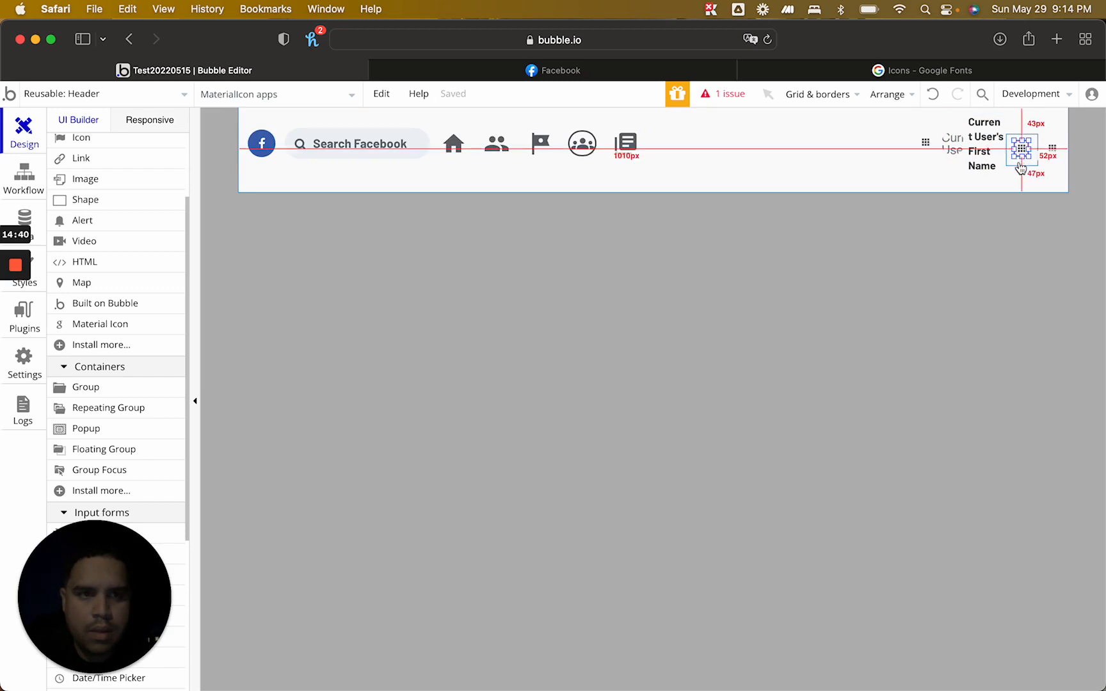
pyautogui.click(1020, 165)
pyautogui.press('Delete')
pyautogui.click(1019, 164)
pyautogui.press('Delete')
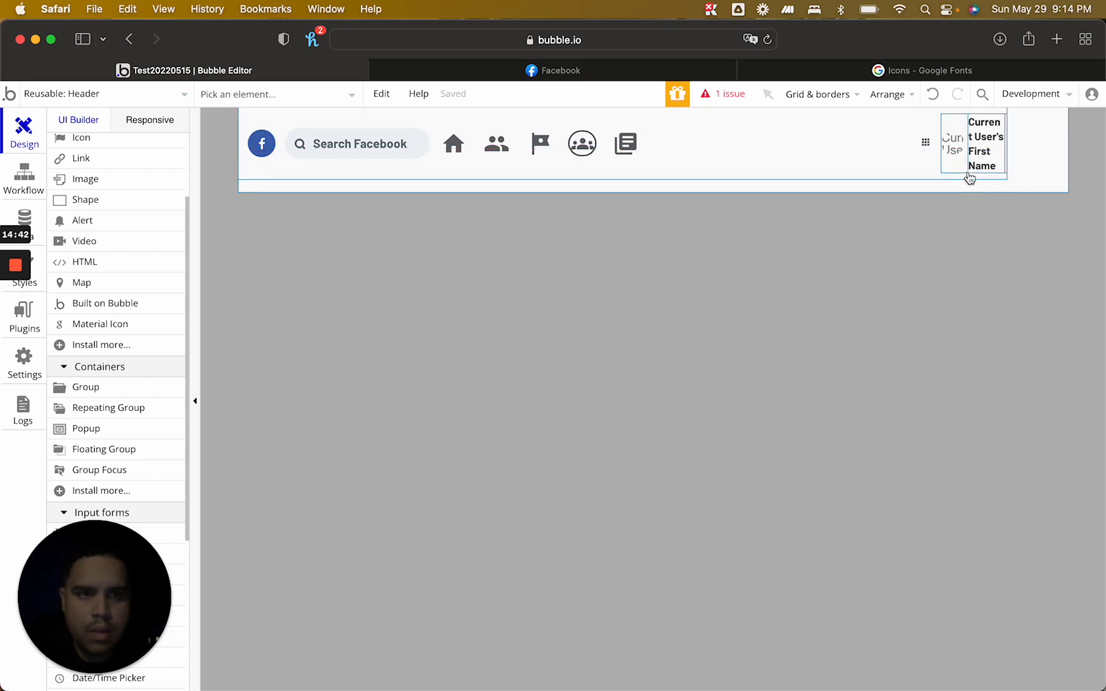
# Copy the apps icon group and paste three duplicates of it inside the navigation container
pyautogui.click(919, 158)
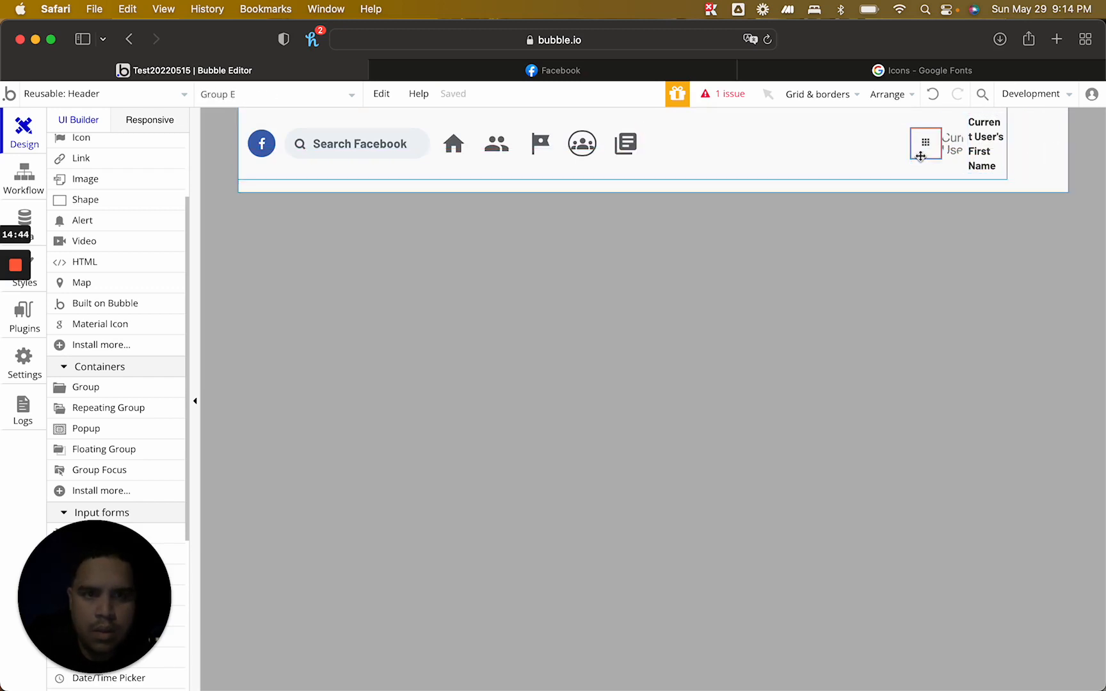
pyautogui.press('super+c')
pyautogui.click(918, 175)
pyautogui.press('super+v')
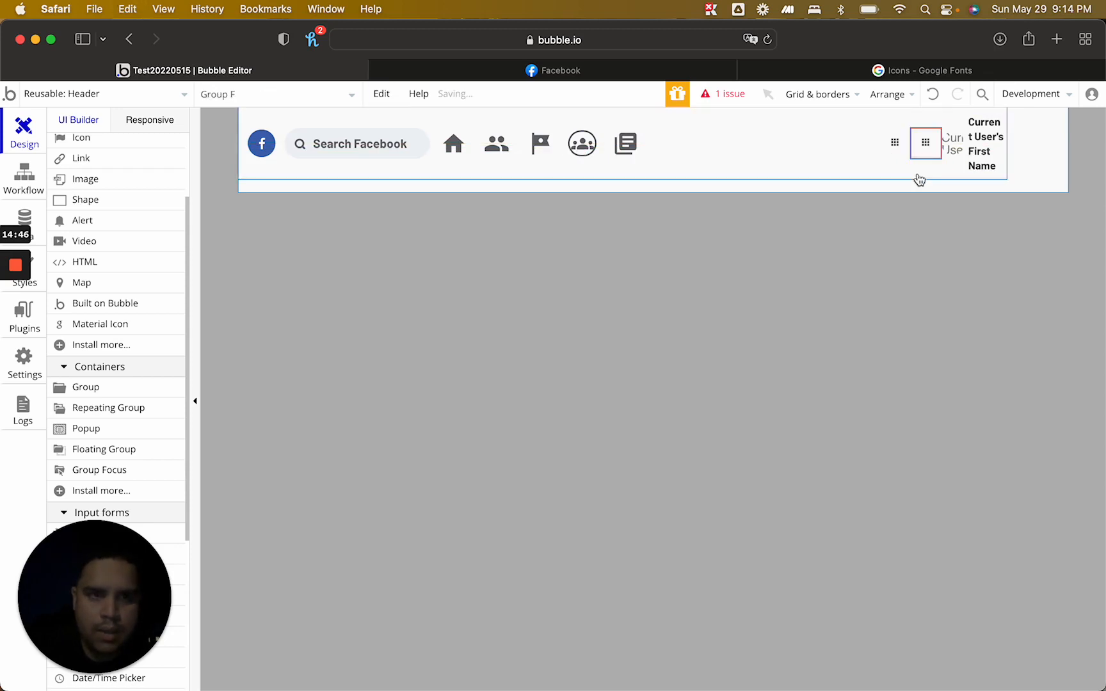
pyautogui.press('super+v')
pyautogui.press('super+v')
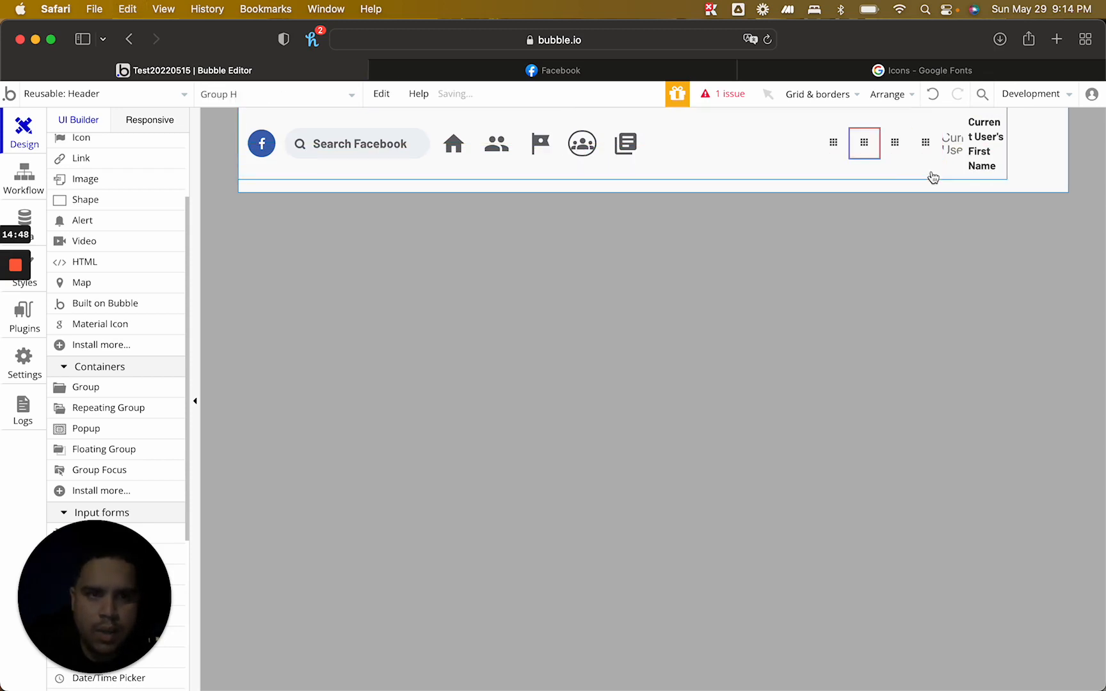
# Move the user image and name group four places back in the row, ahead of the four icon groups
pyautogui.click(951, 169)
pyautogui.doubleClick(953, 166)
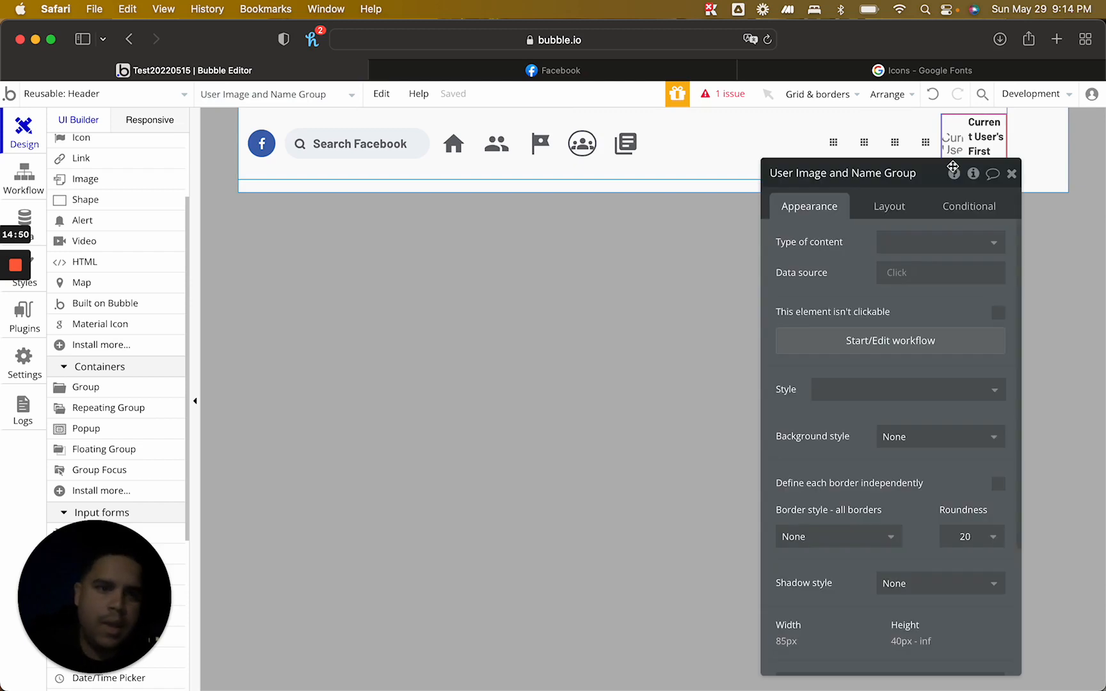
pyautogui.click(897, 205)
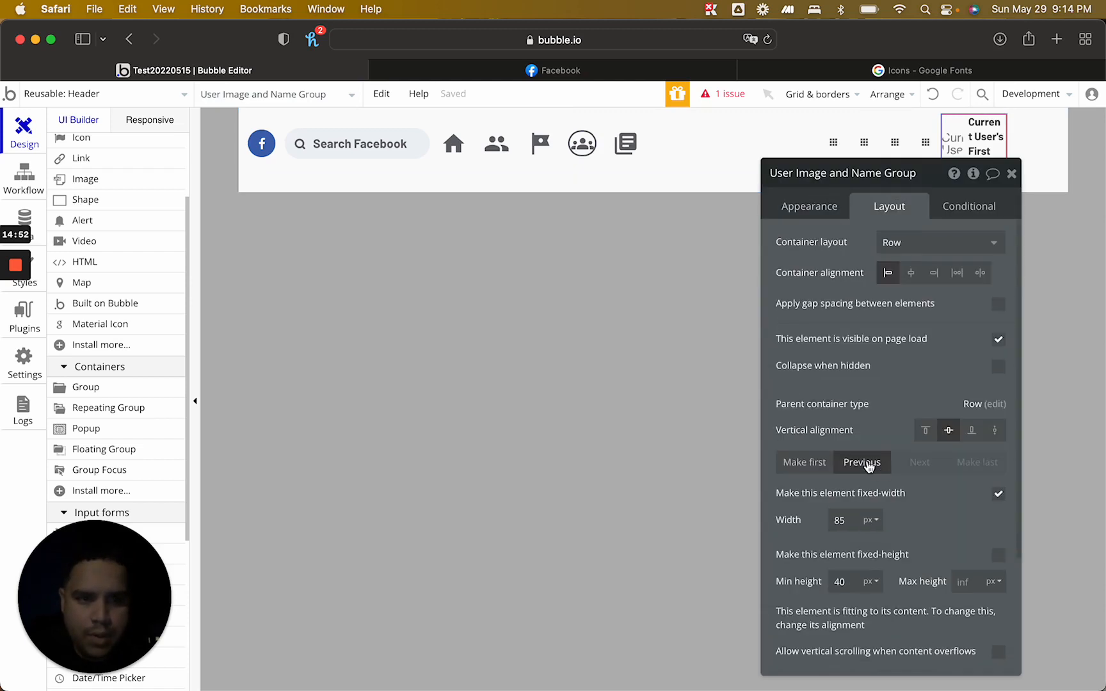
pyautogui.click(866, 462)
pyautogui.click(867, 463)
pyautogui.click(869, 464)
pyautogui.click(868, 464)
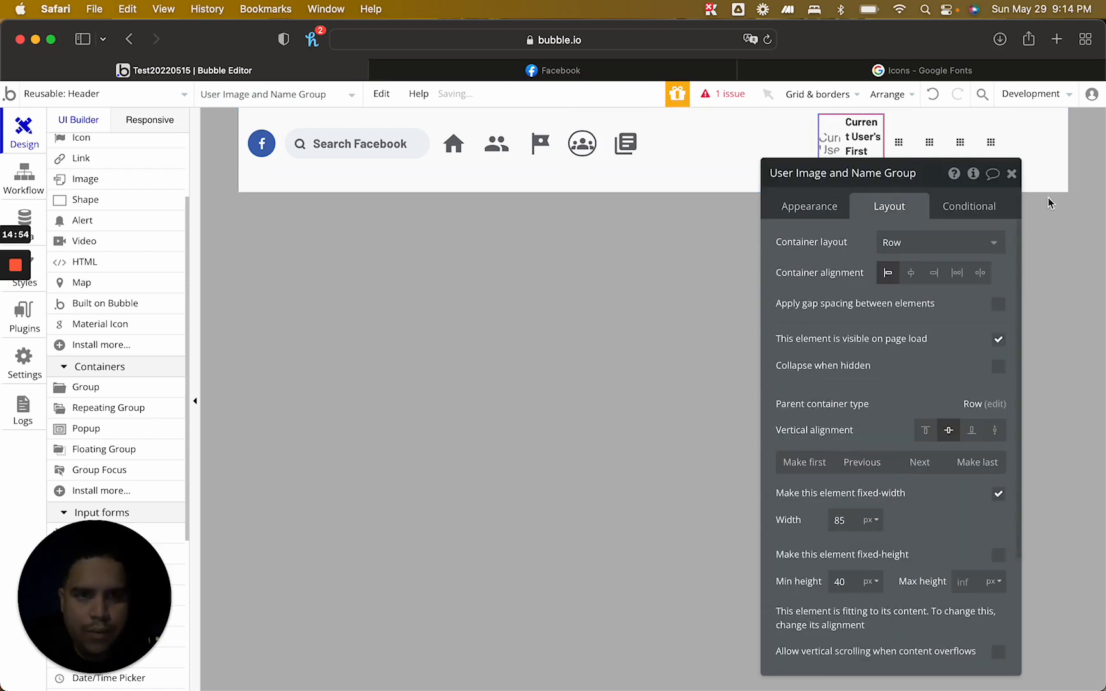
pyautogui.click(1011, 173)
# Make the navigation container's width flexible, with a minimum width of 240 px and no maximum width
pyautogui.doubleClick(780, 169)
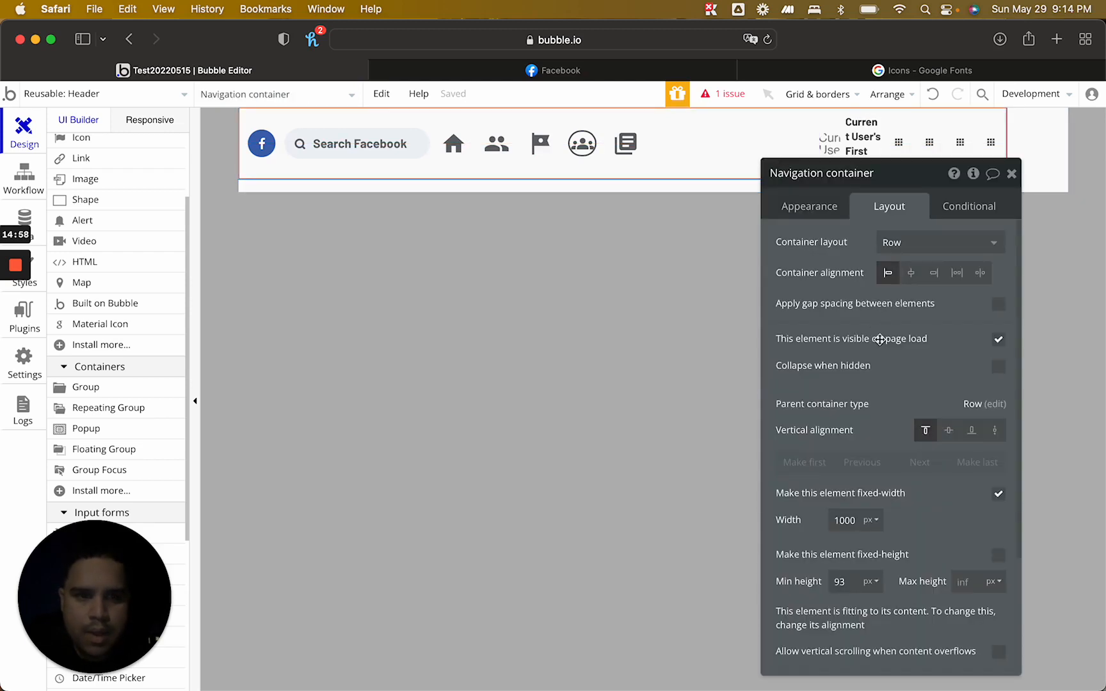
pyautogui.click(998, 495)
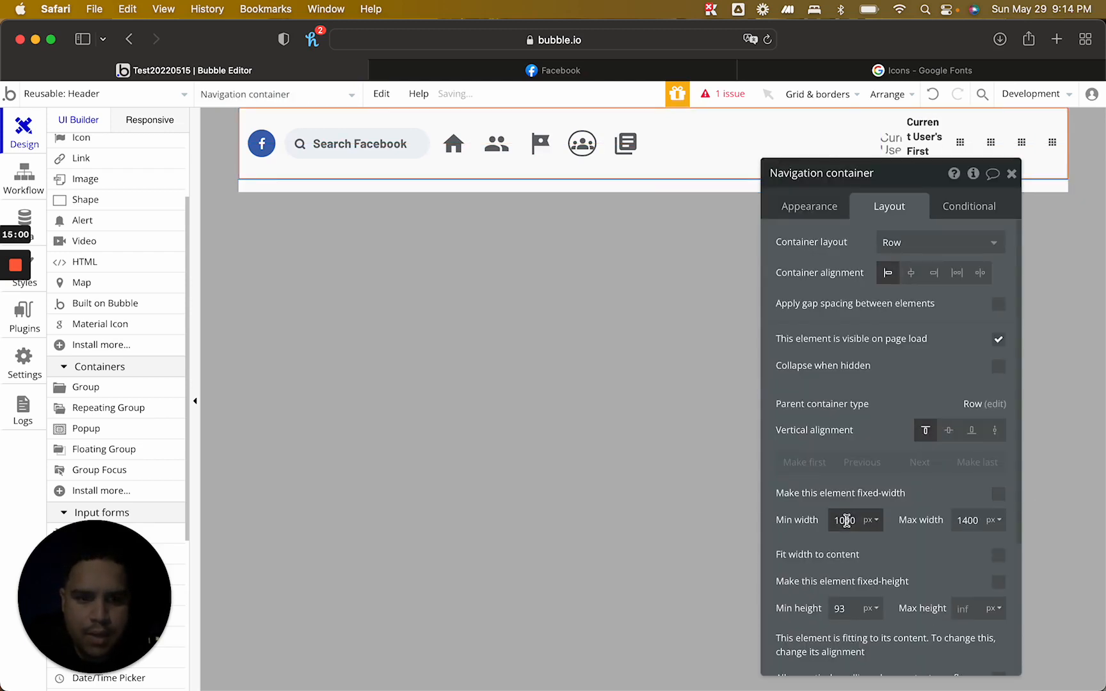
pyautogui.doubleClick(846, 520)
pyautogui.write('240')
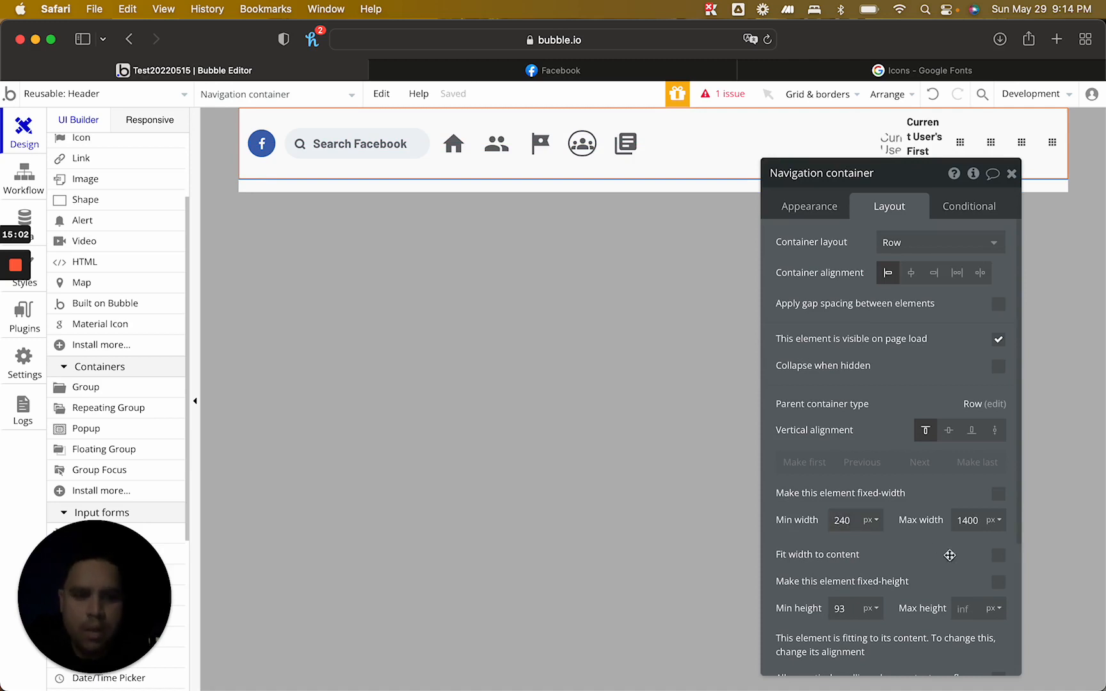
pyautogui.doubleClick(967, 520)
pyautogui.press('BackSpace')
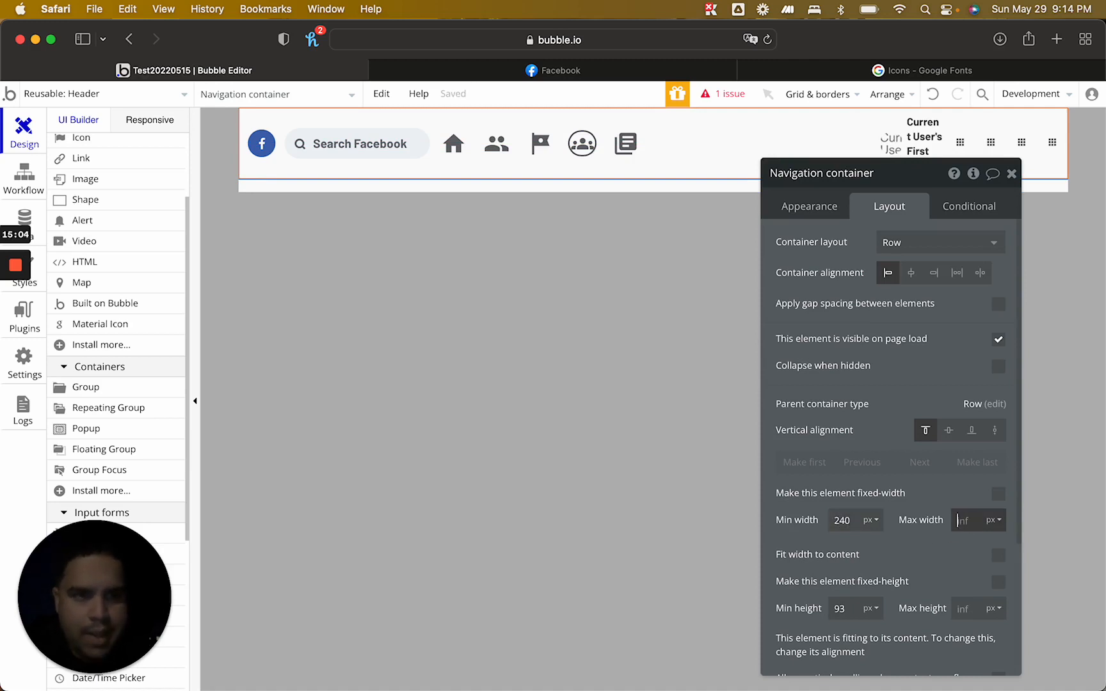
# Set the first apps icon group's container layout to Row with centered alignment, and vertically center the icon inside it
pyautogui.click(1011, 175)
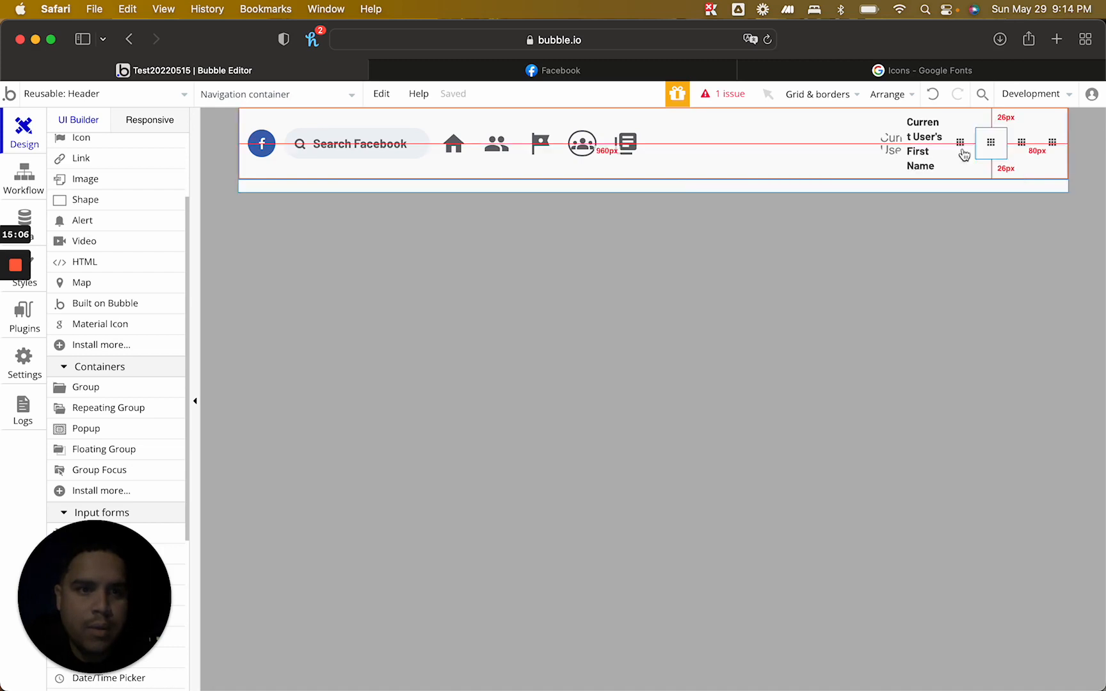
pyautogui.doubleClick(960, 147)
pyautogui.click(889, 206)
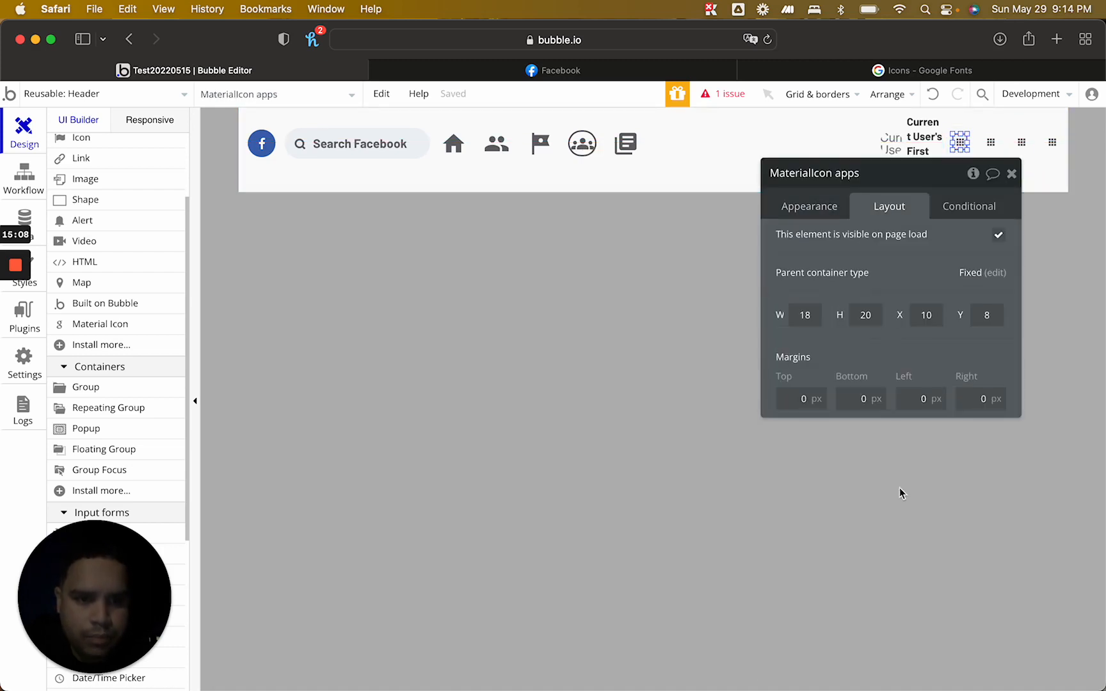
pyautogui.click(952, 133)
pyautogui.click(918, 243)
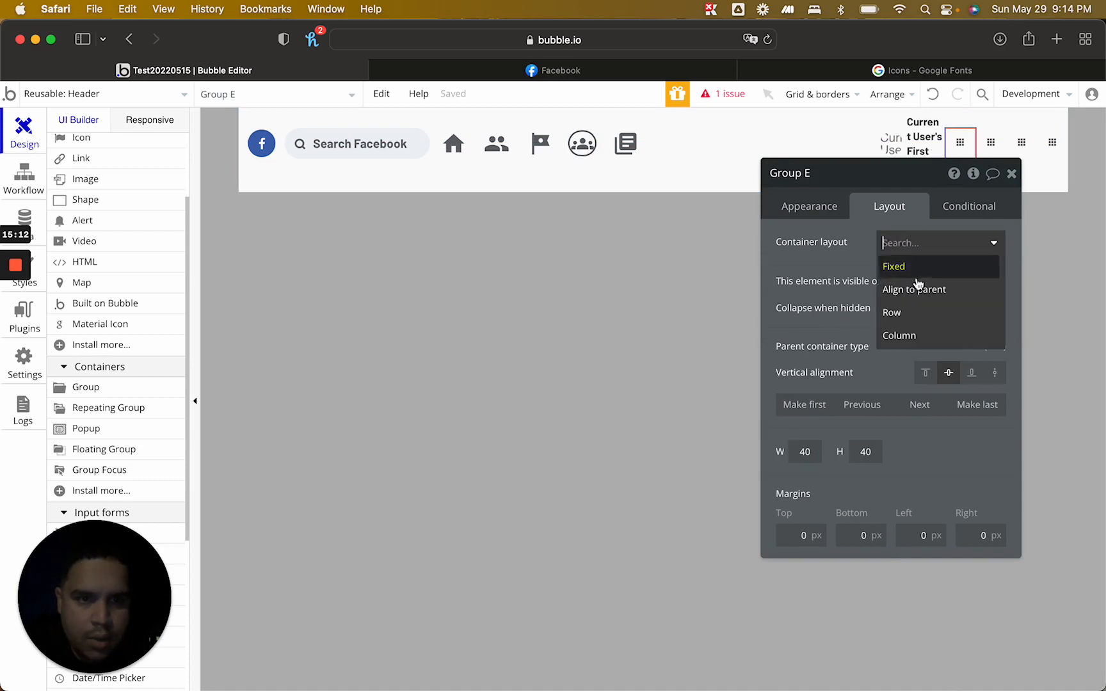
pyautogui.click(915, 313)
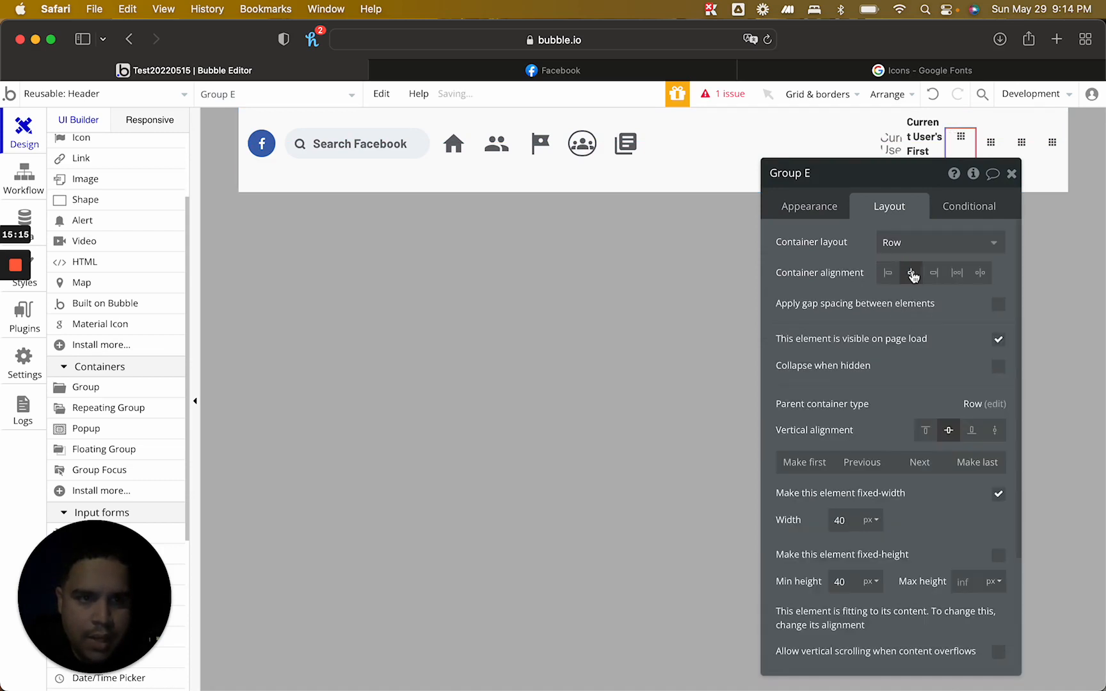
pyautogui.click(963, 135)
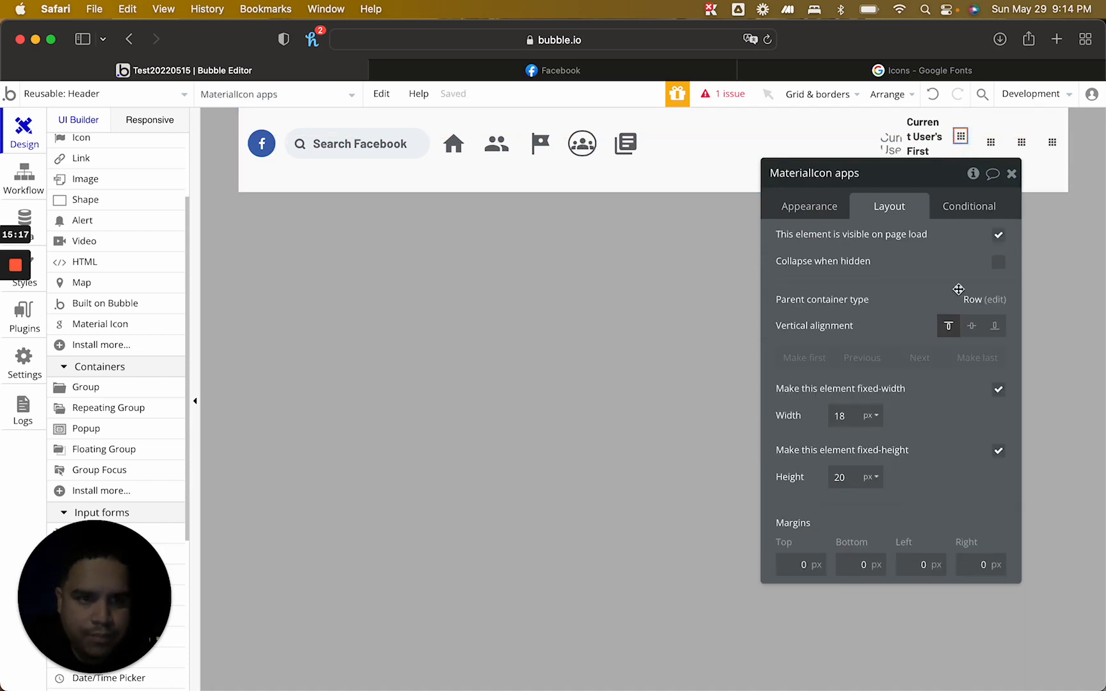
pyautogui.click(972, 325)
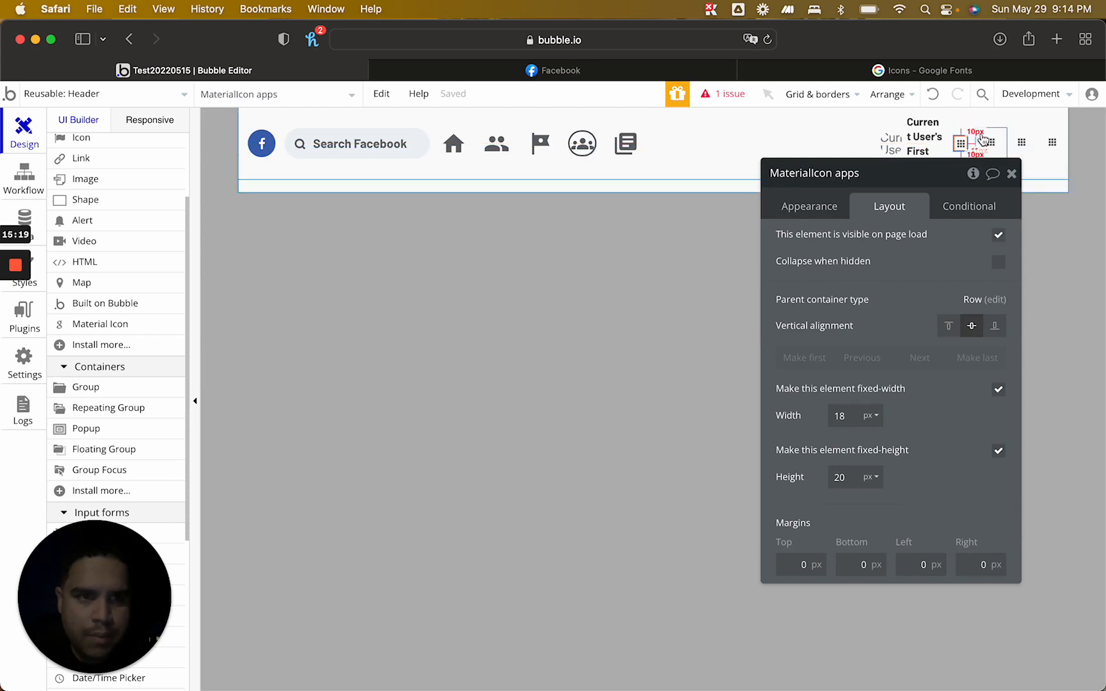
# Delete the other three apps icon groups, keeping only the one with the row layout
pyautogui.click(990, 142)
pyautogui.press('Delete')
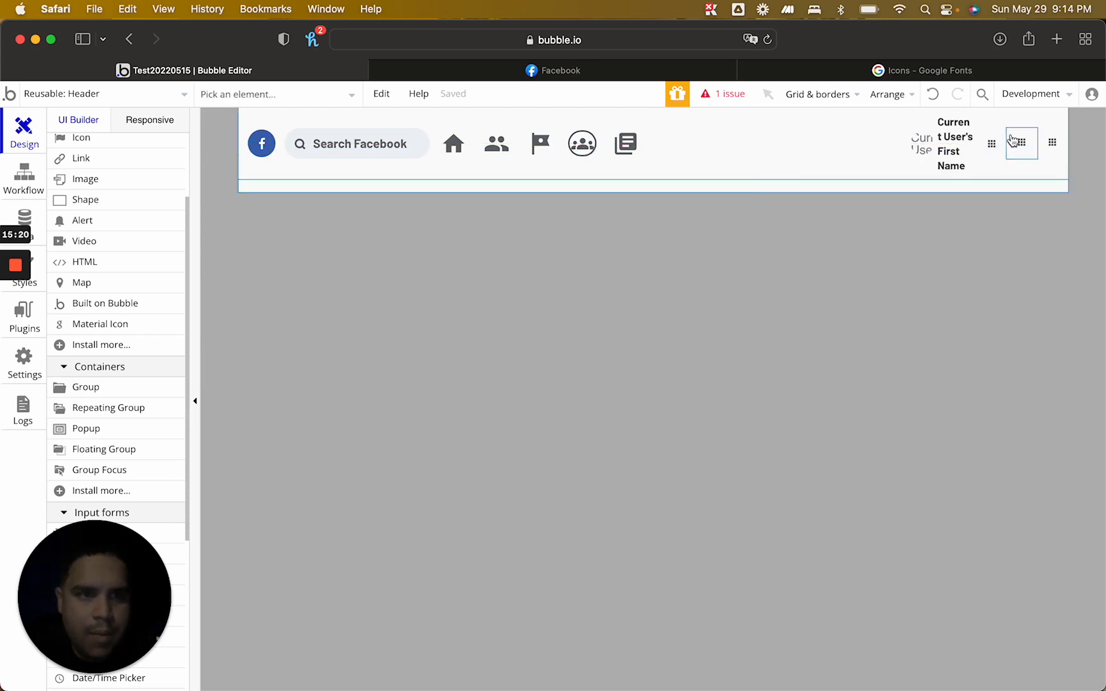
pyautogui.click(1016, 142)
pyautogui.press('Delete')
pyautogui.click(1046, 142)
pyautogui.press('Delete')
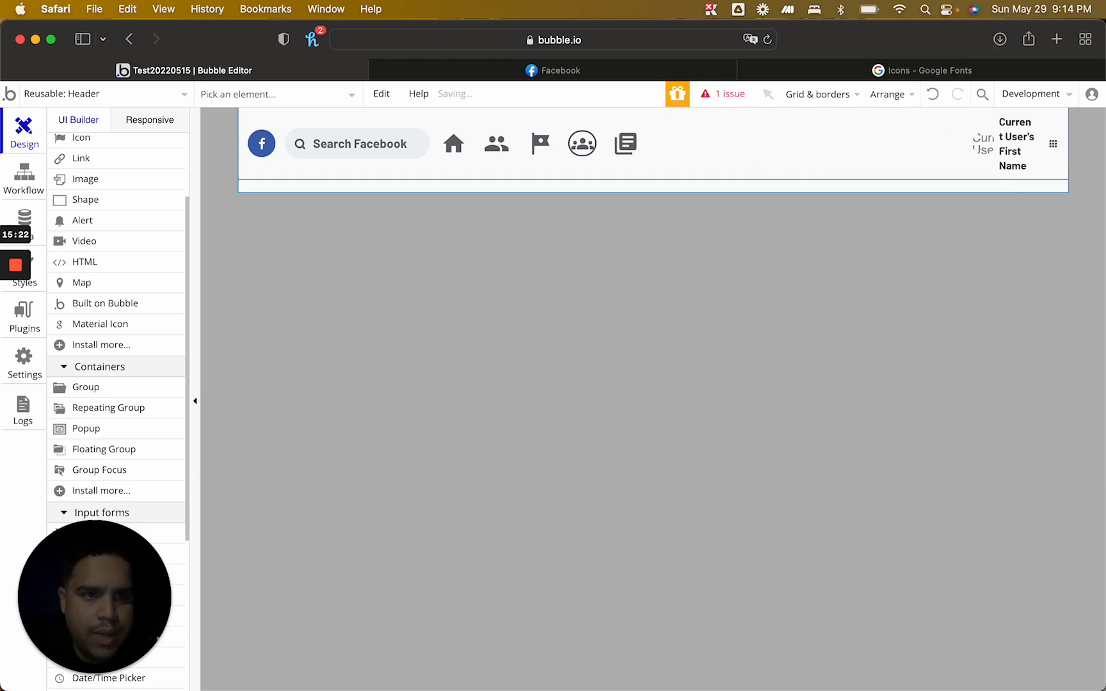
# Copy the remaining apps icon group and paste three duplicates of it inside the navigation container
pyautogui.click(1045, 139)
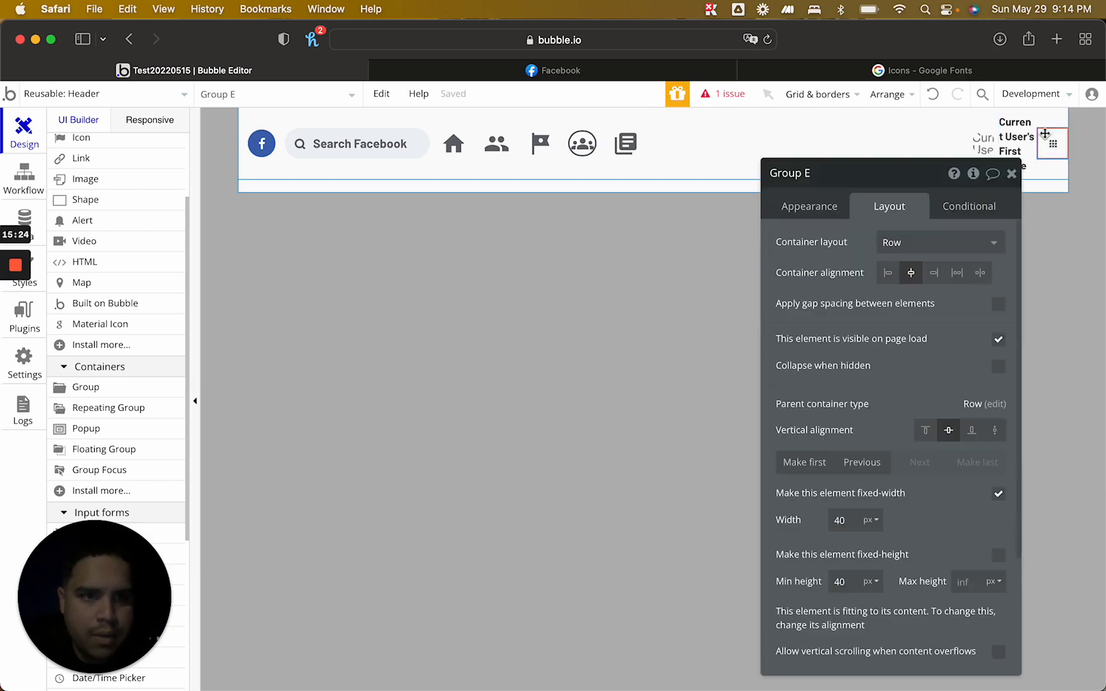
pyautogui.click(1052, 168)
pyautogui.press('super+v')
pyautogui.click(1053, 168)
pyautogui.press('super+v')
pyautogui.click(1054, 169)
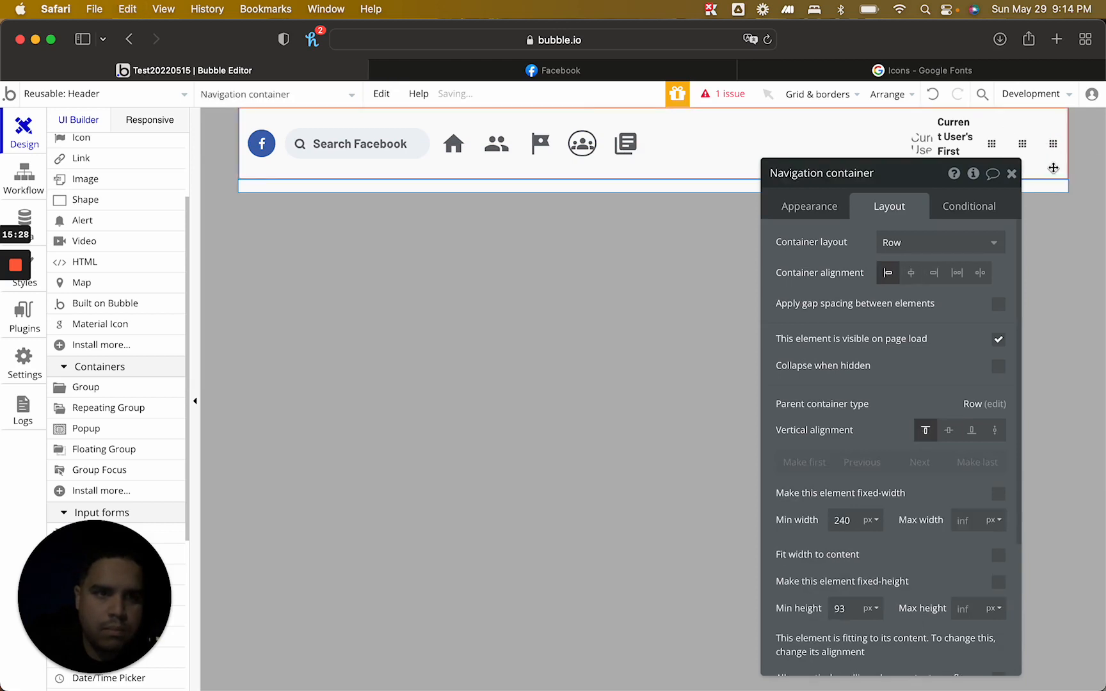
pyautogui.press('super+v')
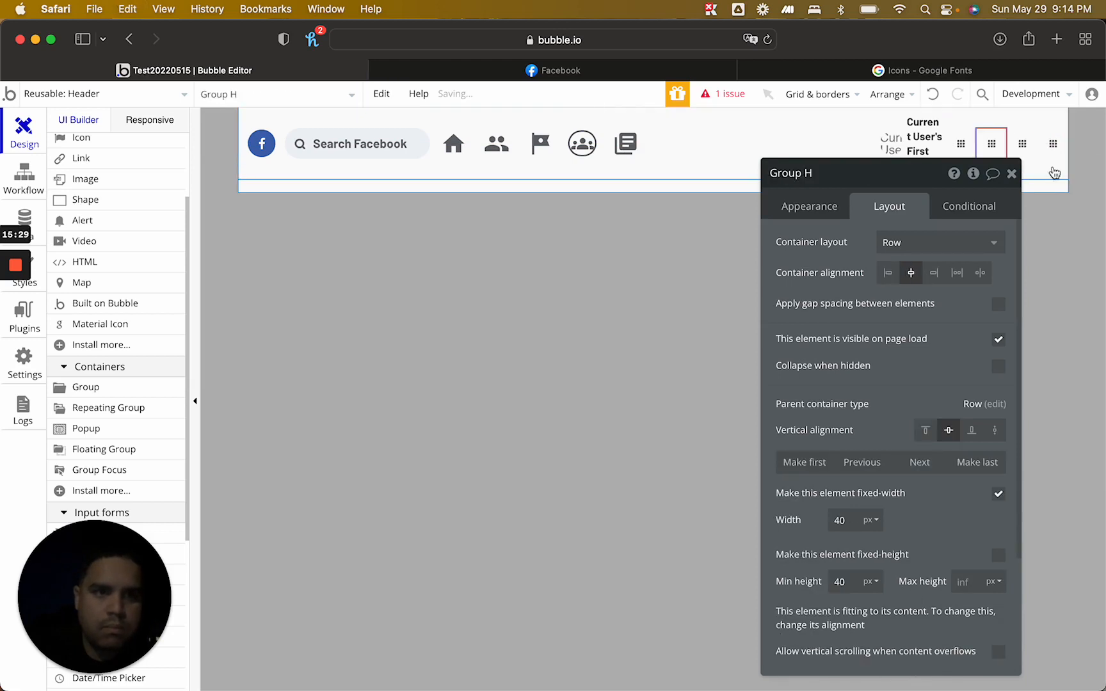
# Set the first apps icon's width and height to 35 px each
pyautogui.click(960, 145)
pyautogui.click(846, 415)
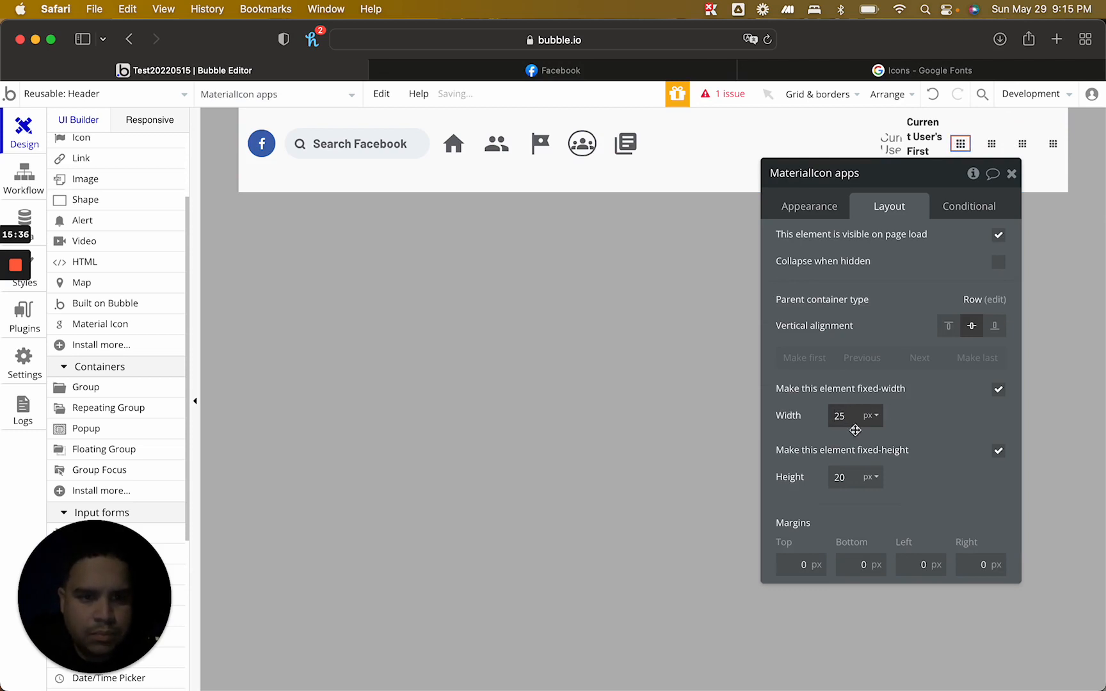
pyautogui.click(852, 475)
pyautogui.press('Up')
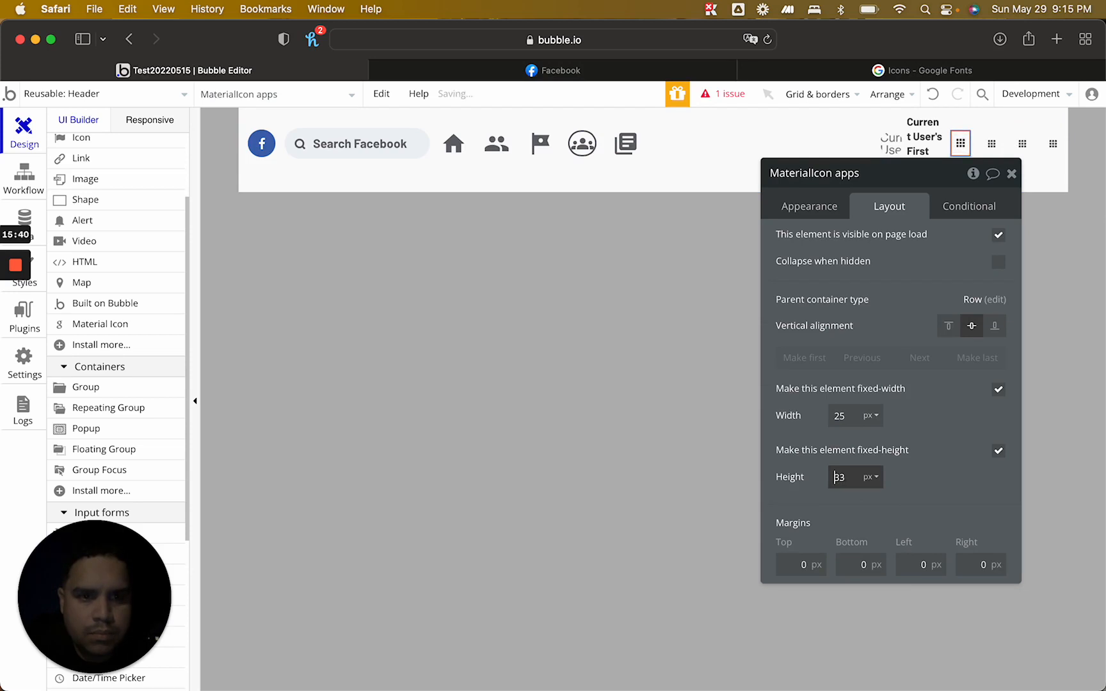
pyautogui.click(833, 416)
pyautogui.press('Up')
pyautogui.press('Up')
pyautogui.press('Up')
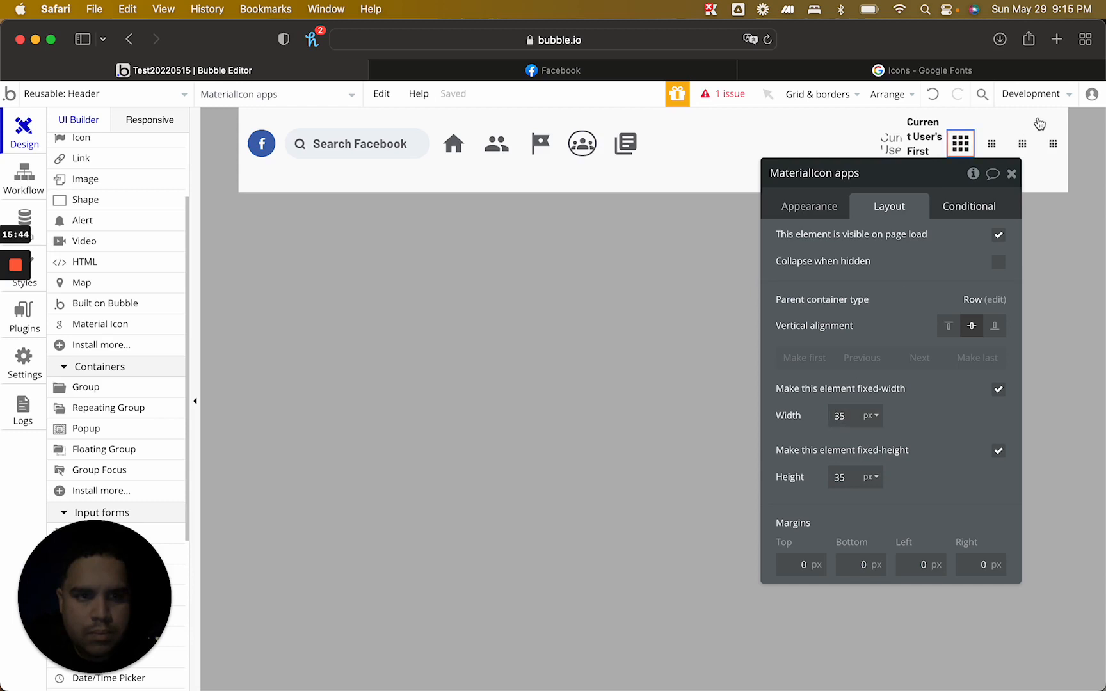
pyautogui.click(1011, 173)
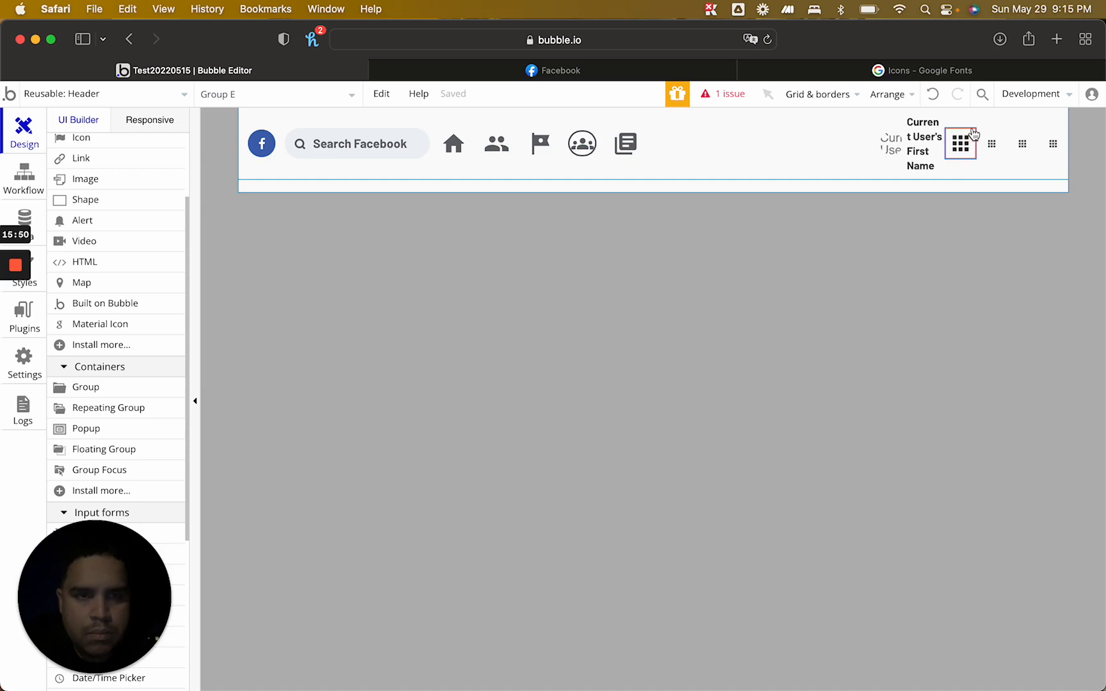
# Delete the three duplicate groups with smaller apps icons, keeping the group whose icon was enlarged
pyautogui.doubleClick(974, 133)
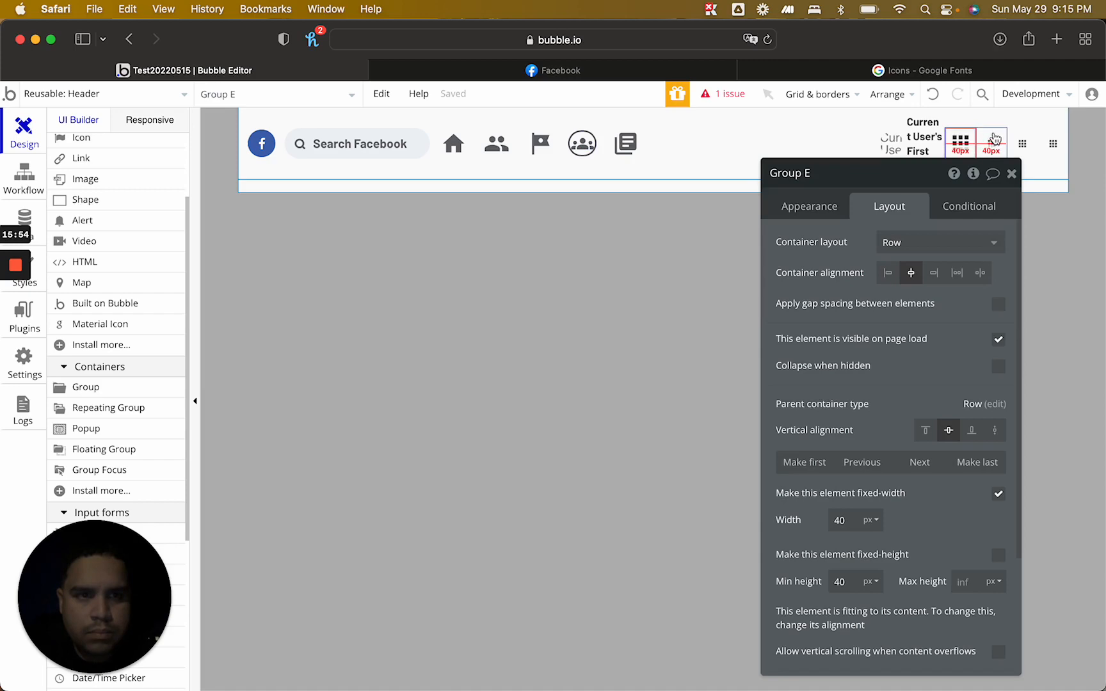
pyautogui.press('Delete')
pyautogui.click(1020, 142)
pyautogui.press('Delete')
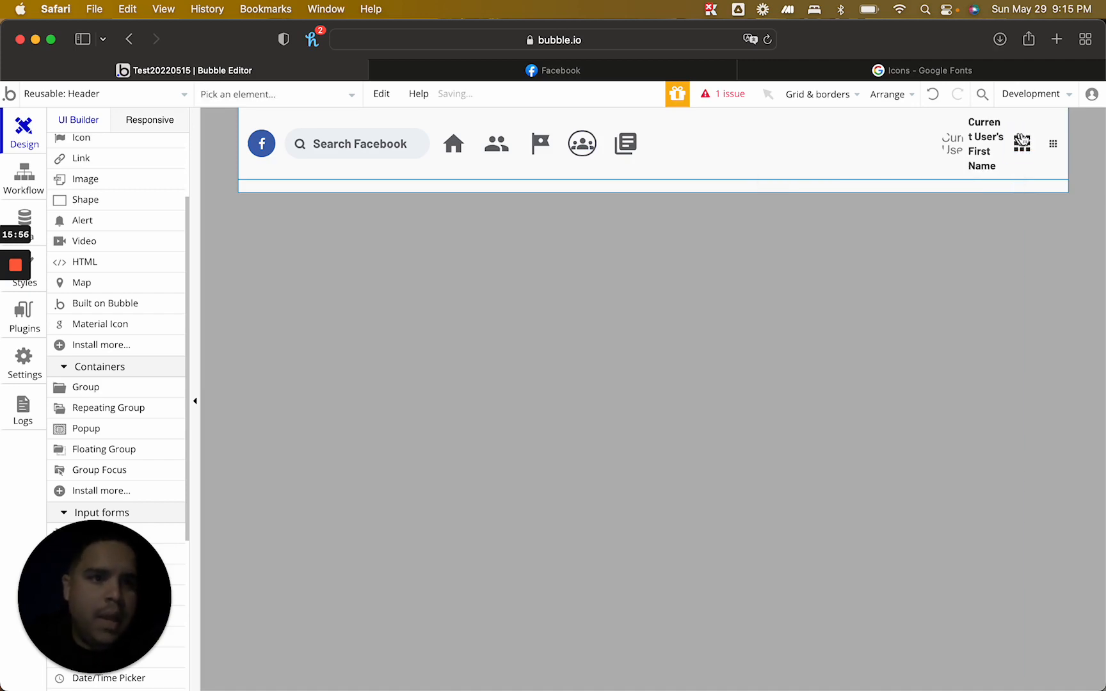
pyautogui.click(1050, 142)
pyautogui.press('Delete')
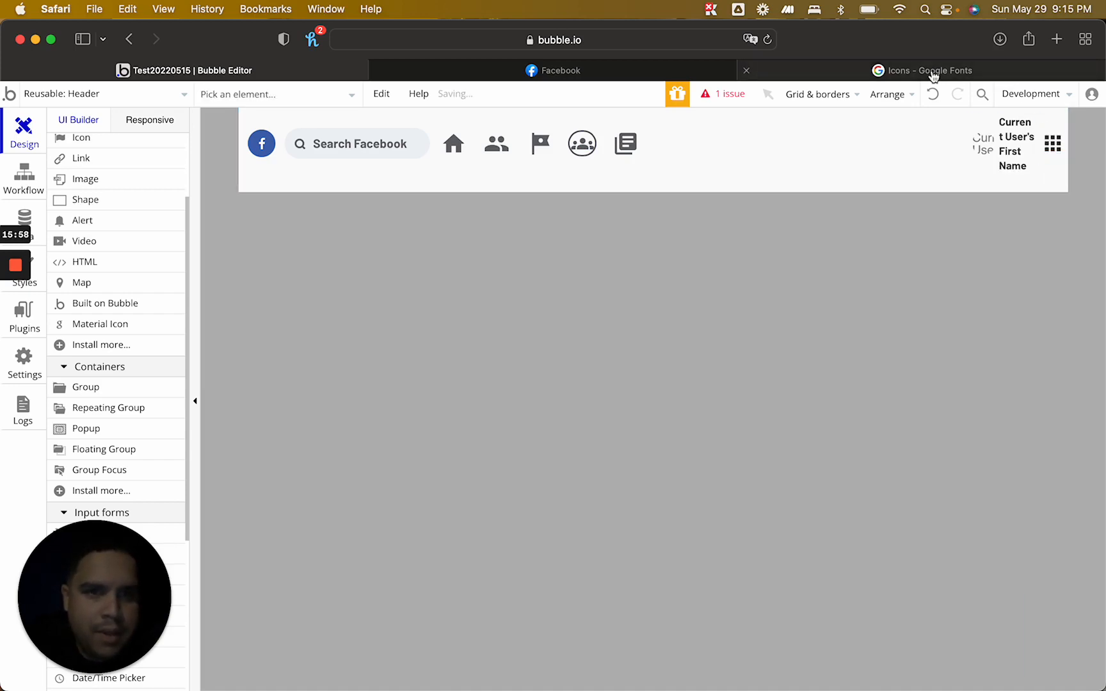
# Compare with Facebook's header, then fill the navigation container with three pasted duplicates of the enlarged apps icon group
pyautogui.click(579, 70)
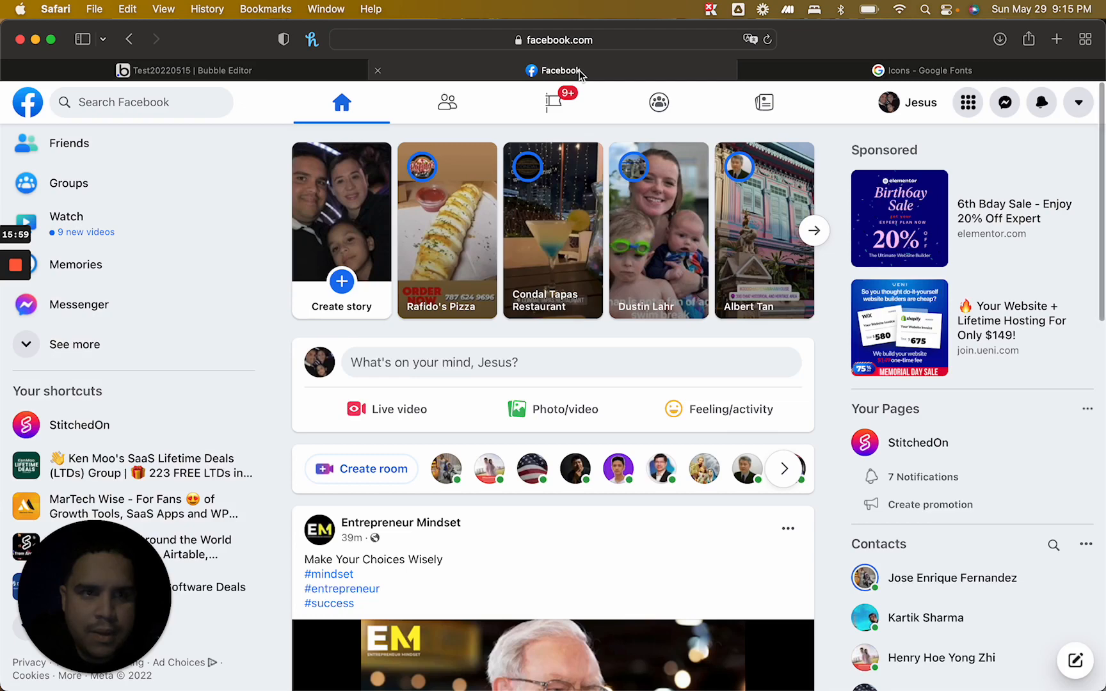
pyautogui.click(267, 73)
pyautogui.doubleClick(1054, 136)
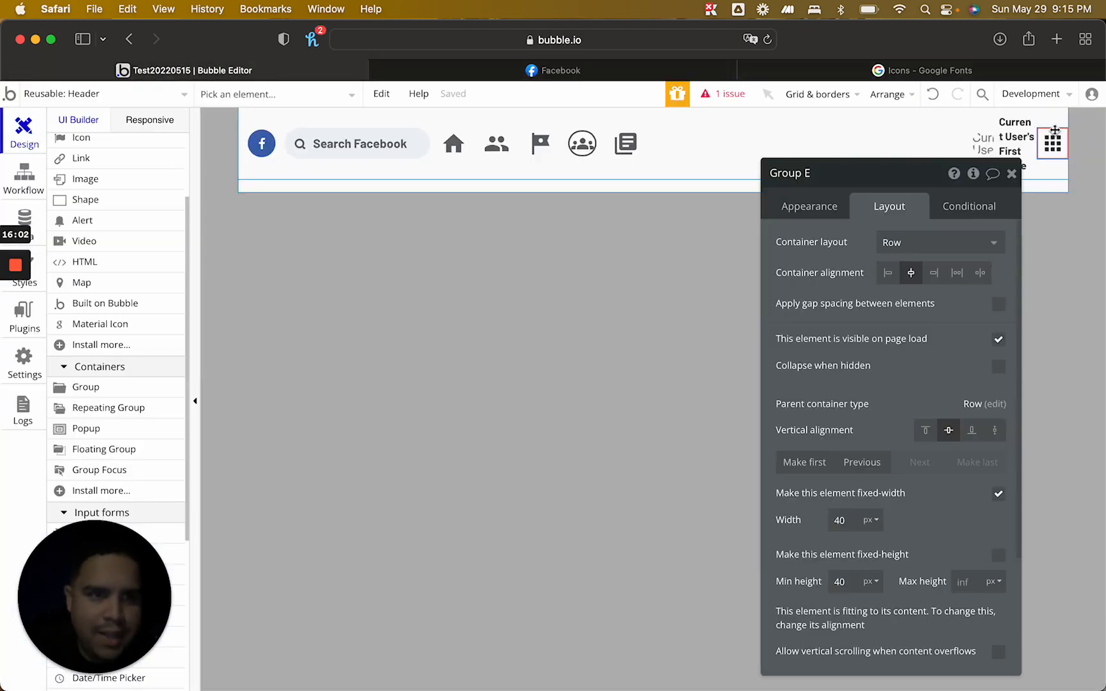
pyautogui.click(1053, 124)
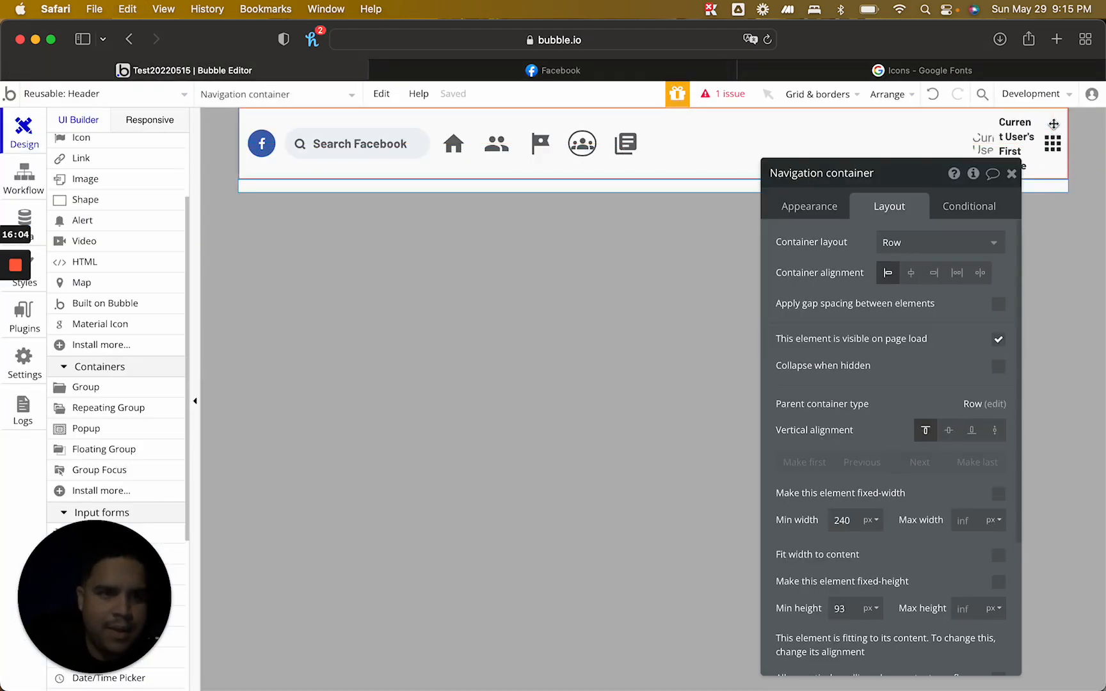
pyautogui.press('cmd+v')
pyautogui.press('super+v')
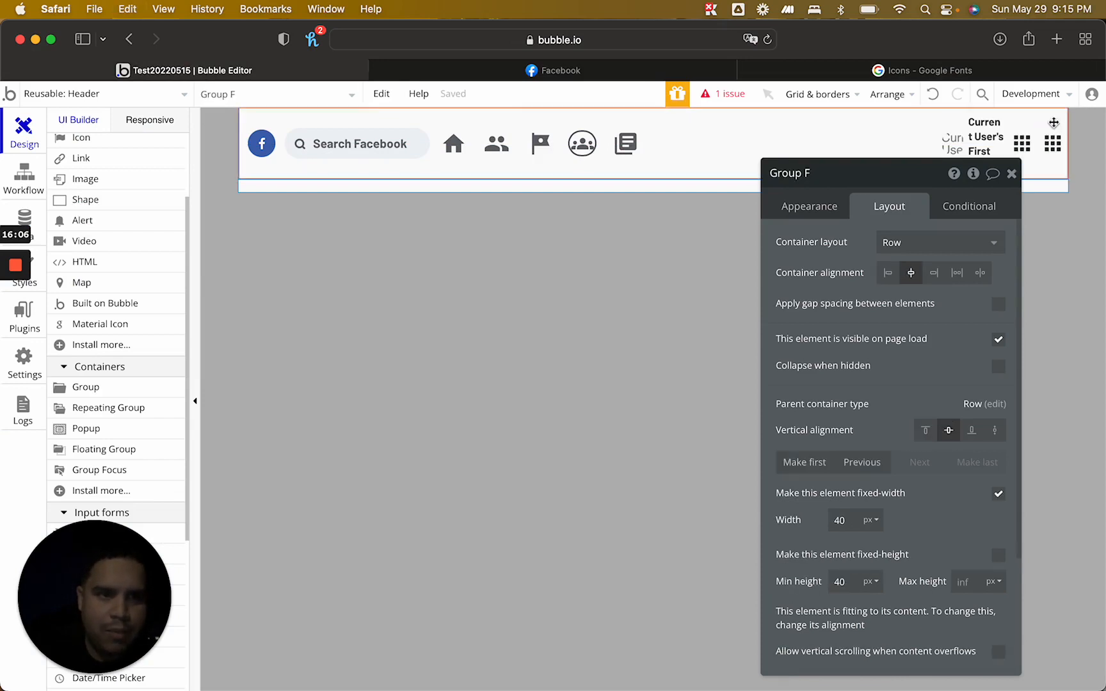
pyautogui.press('super+v')
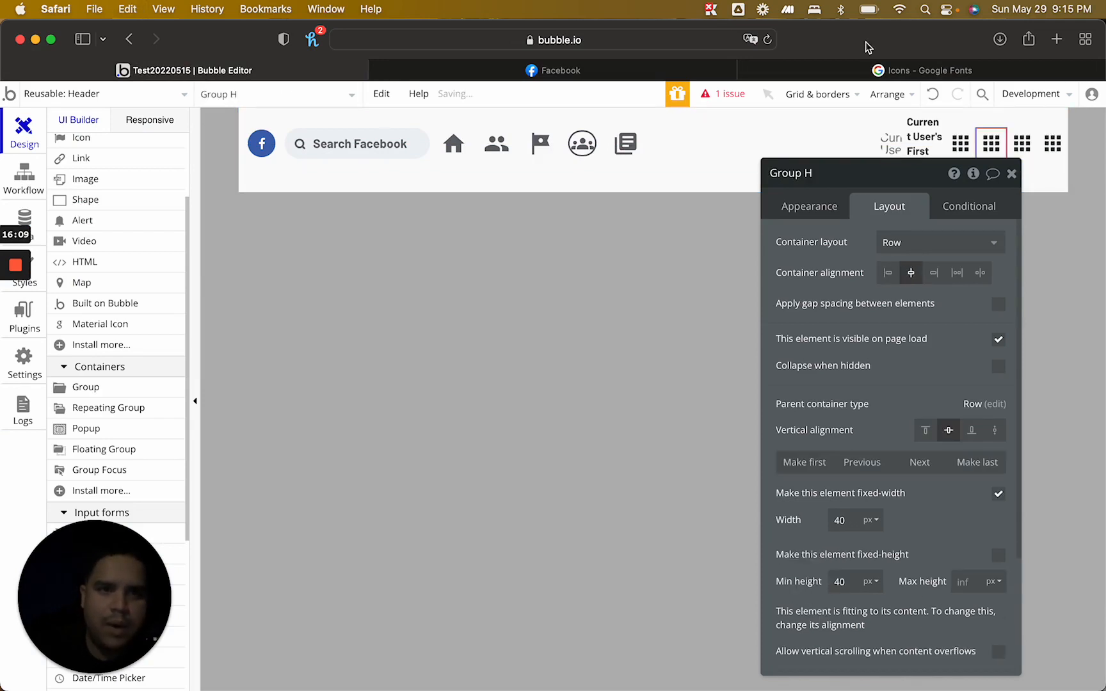
# Check the order of Facebook's header buttons and open the properties of the second apps icon in the Bubble header
pyautogui.click(540, 71)
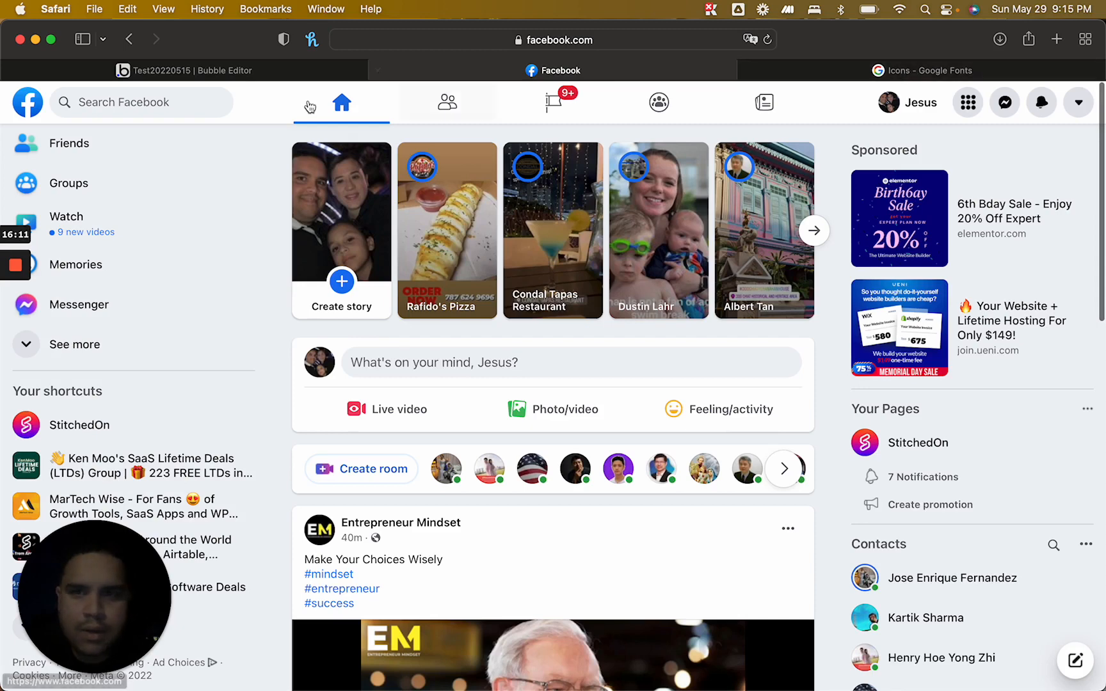
pyautogui.click(309, 71)
pyautogui.click(994, 146)
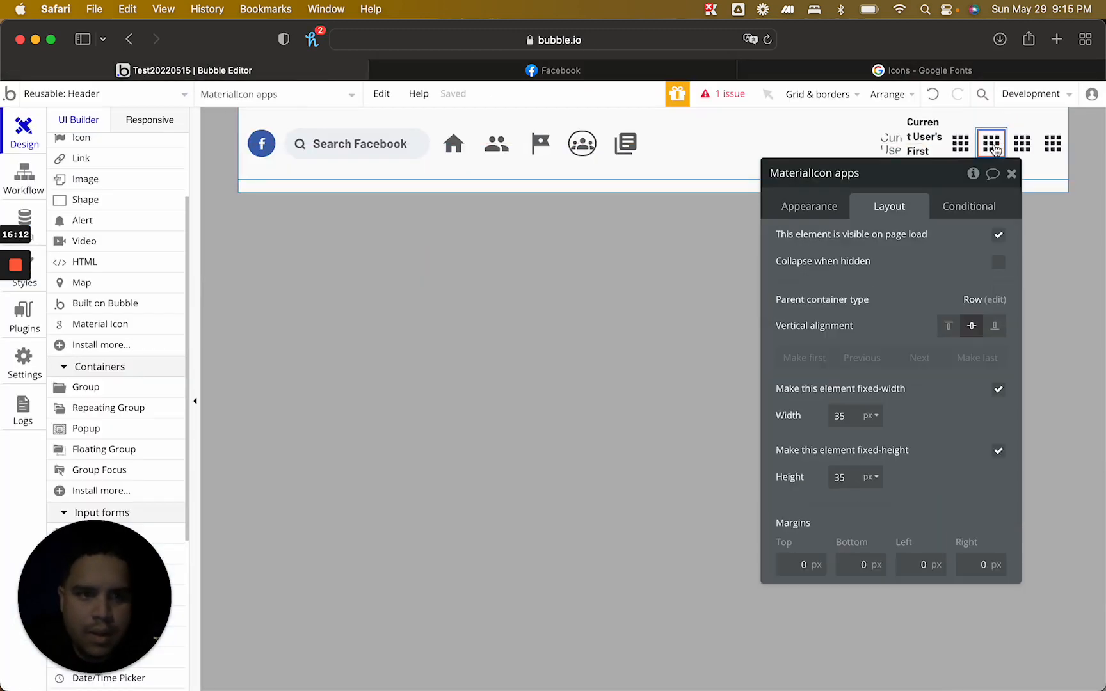
pyautogui.click(827, 220)
# Search the Google Fonts icons for "message" and examine the results for one resembling Facebook's Messenger button
pyautogui.click(955, 68)
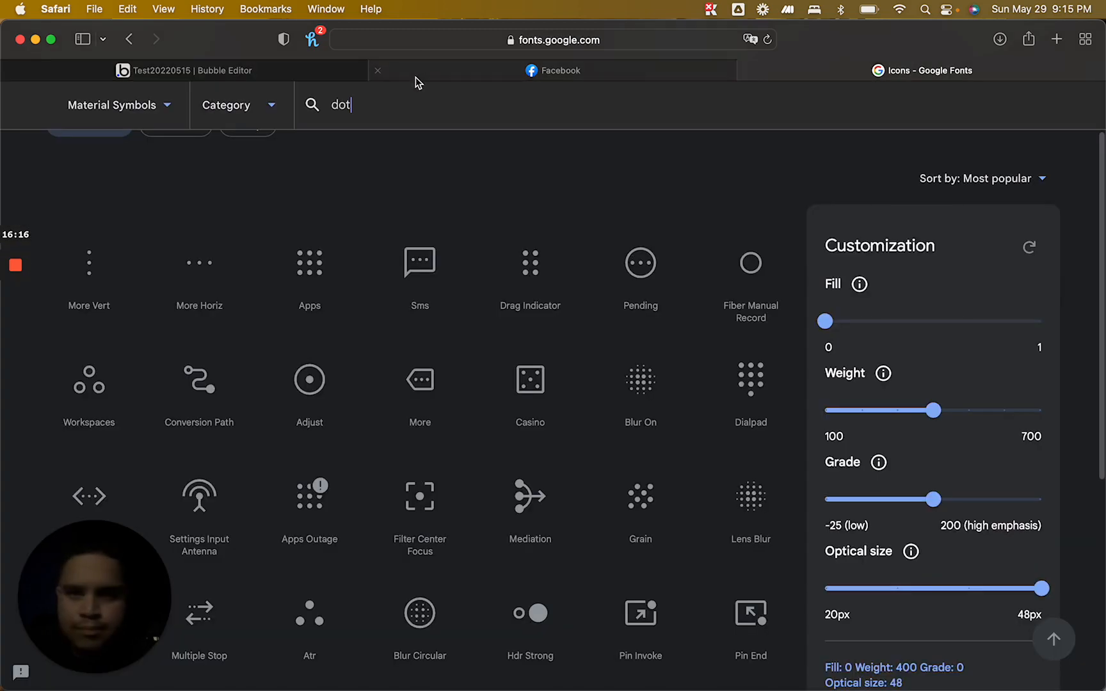
pyautogui.doubleClick(396, 103)
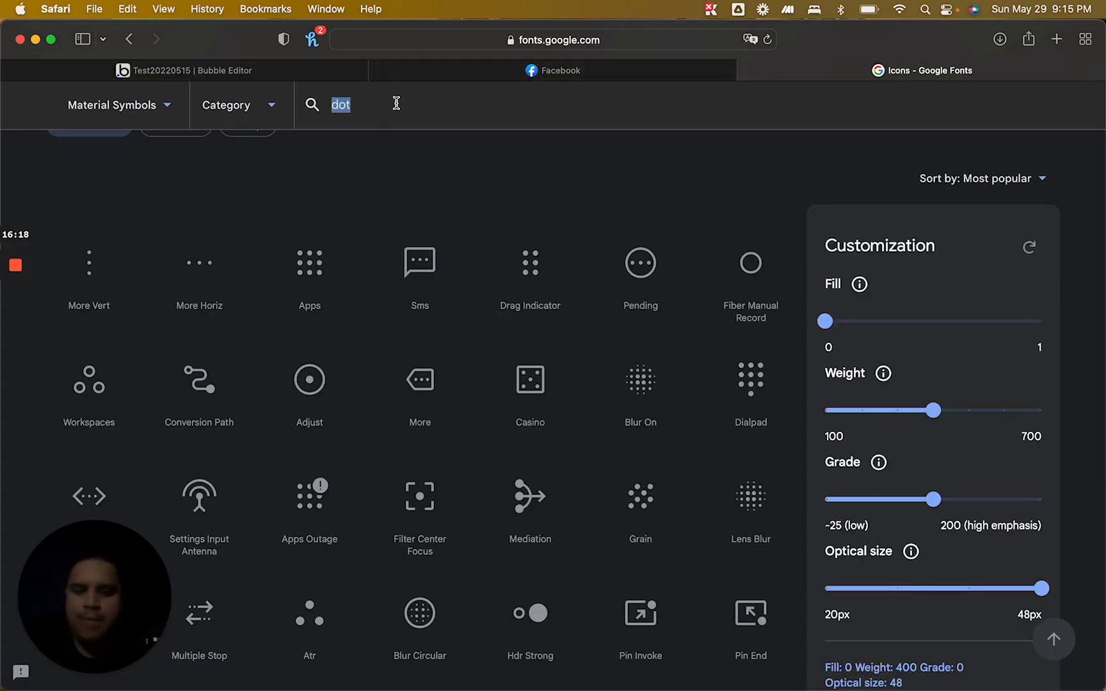
pyautogui.write('message')
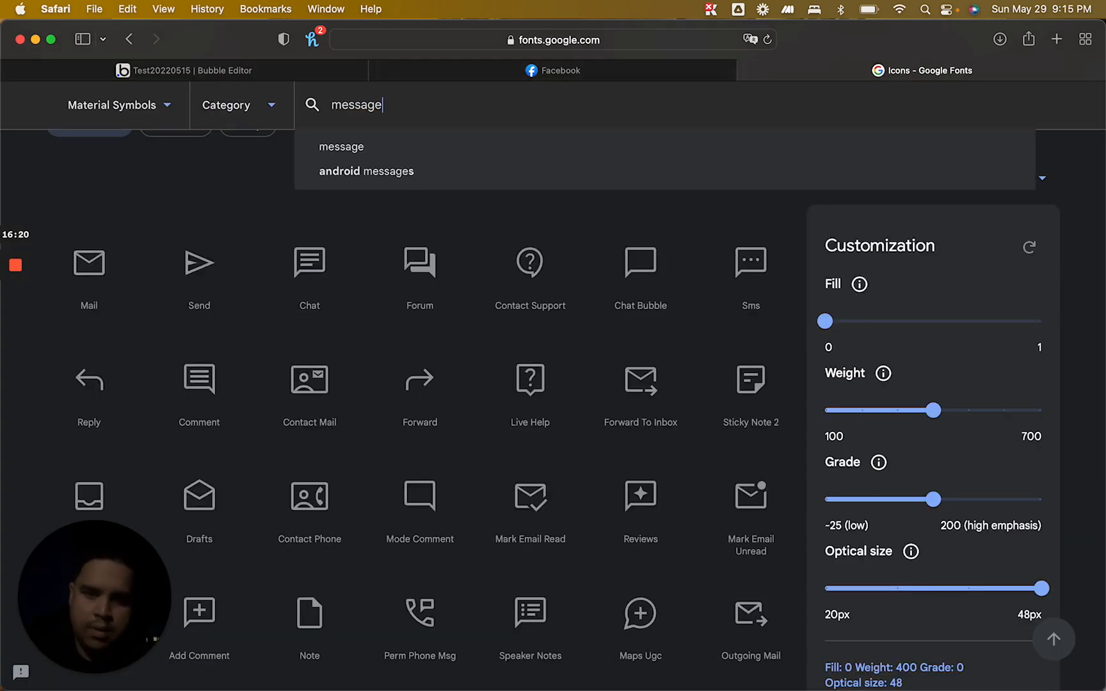
pyautogui.press('Return')
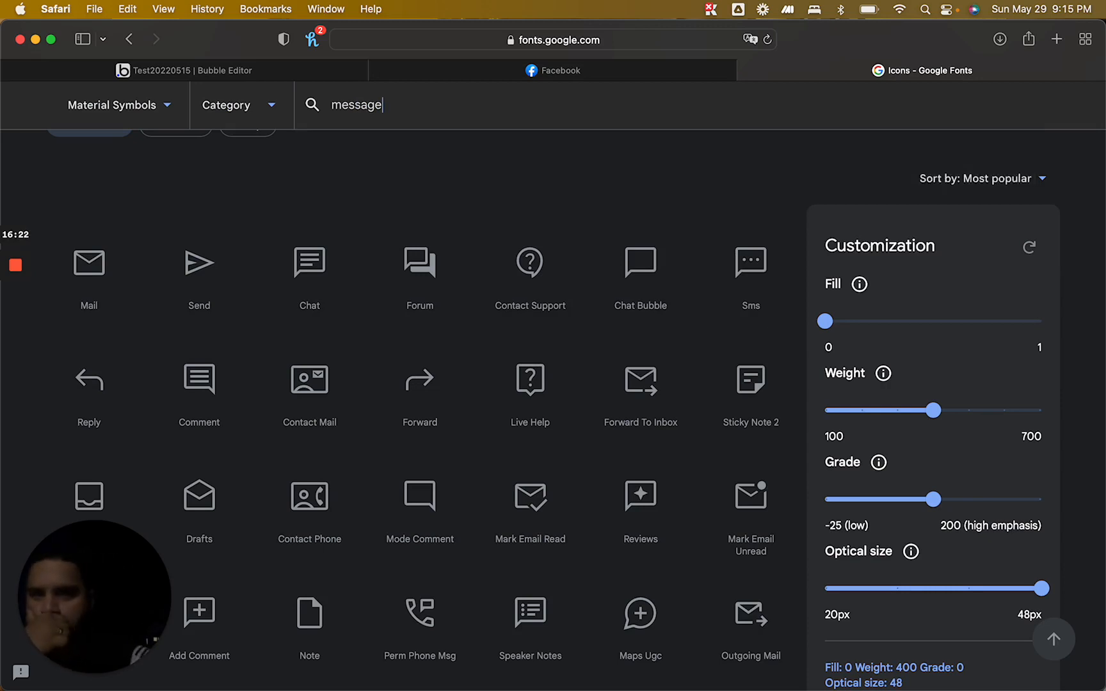
pyautogui.scroll(-5, 365, 199)
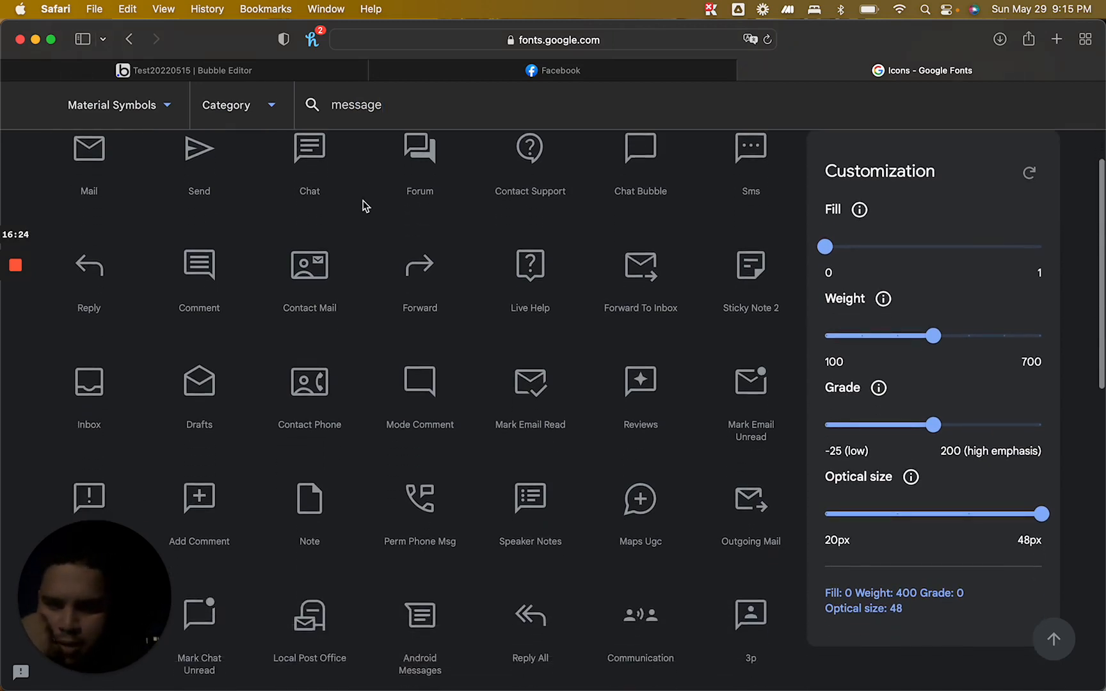
pyautogui.scroll(-3, 365, 205)
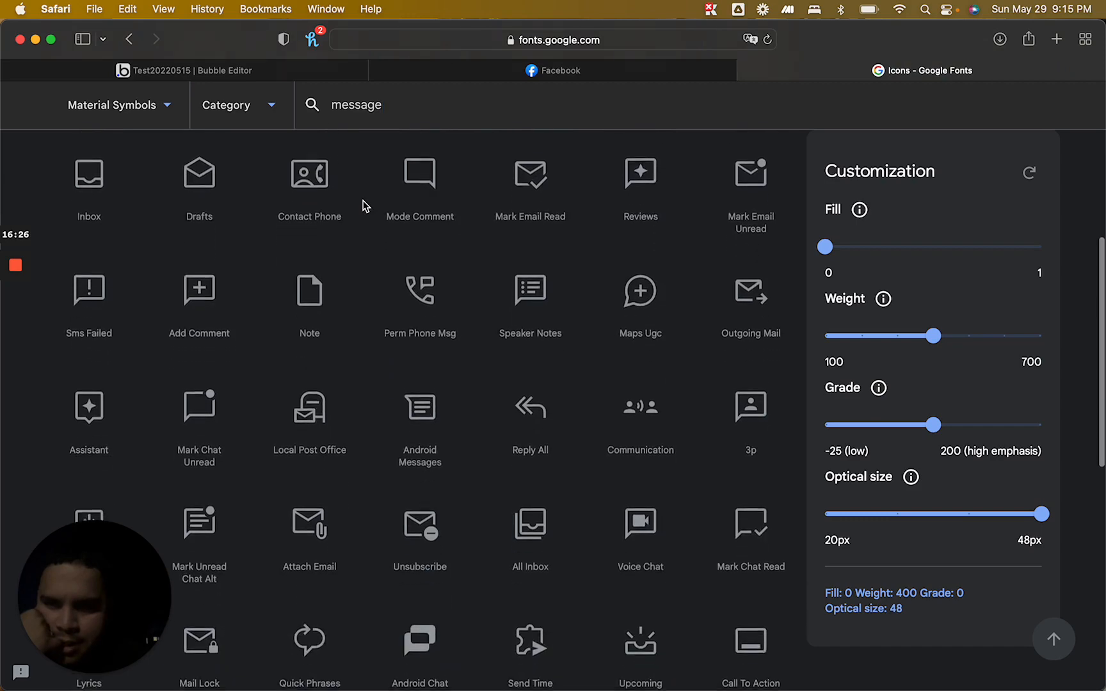
pyautogui.scroll(-4, 366, 206)
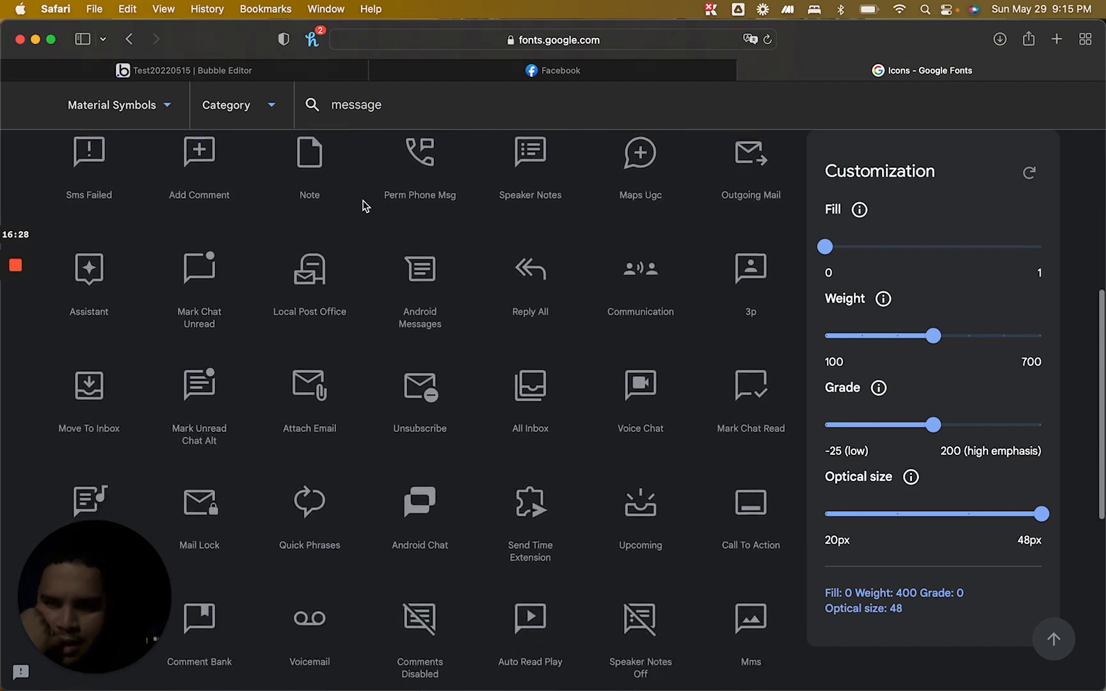
pyautogui.scroll(-6, 365, 205)
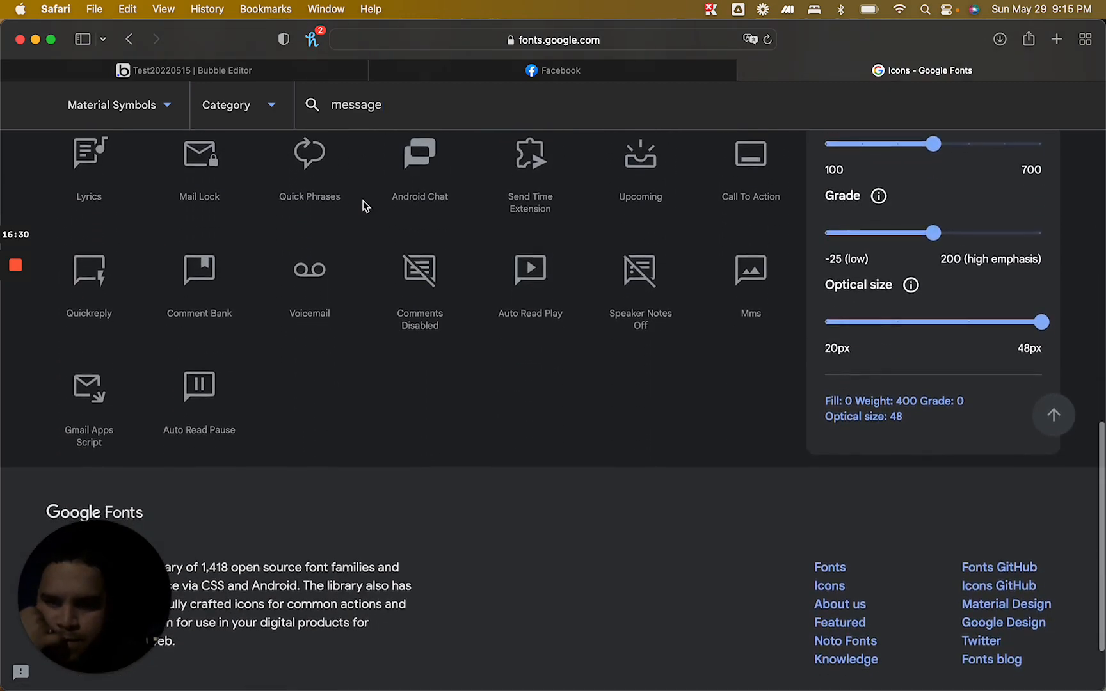
pyautogui.scroll(12, 366, 206)
pyautogui.scroll(2, 365, 205)
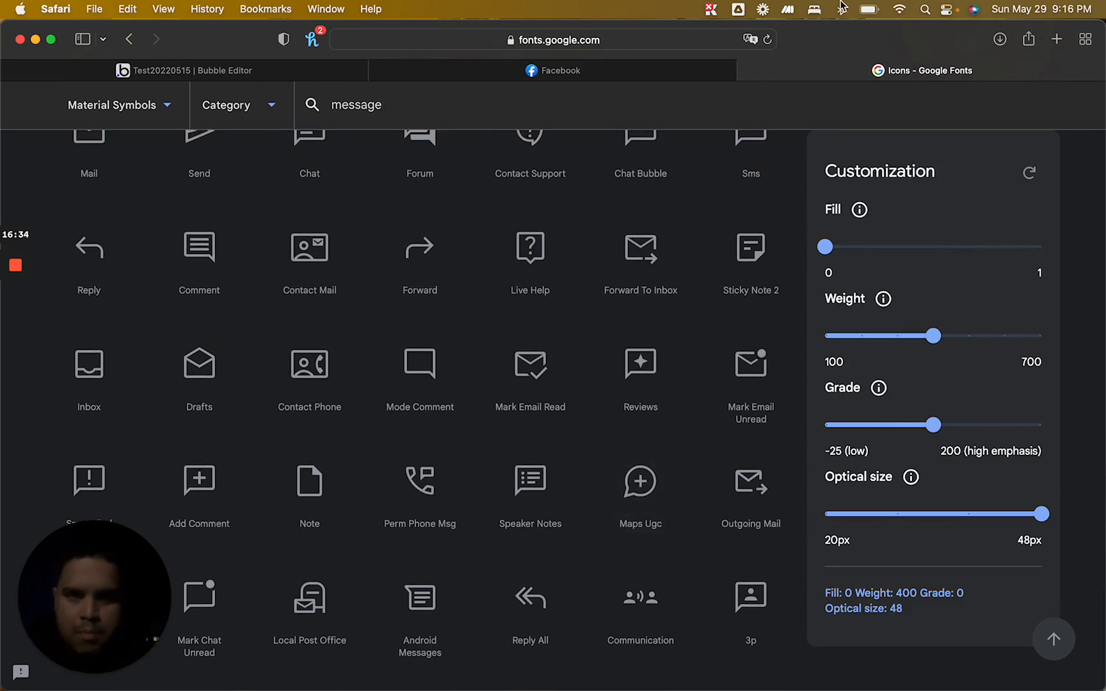
pyautogui.click(594, 71)
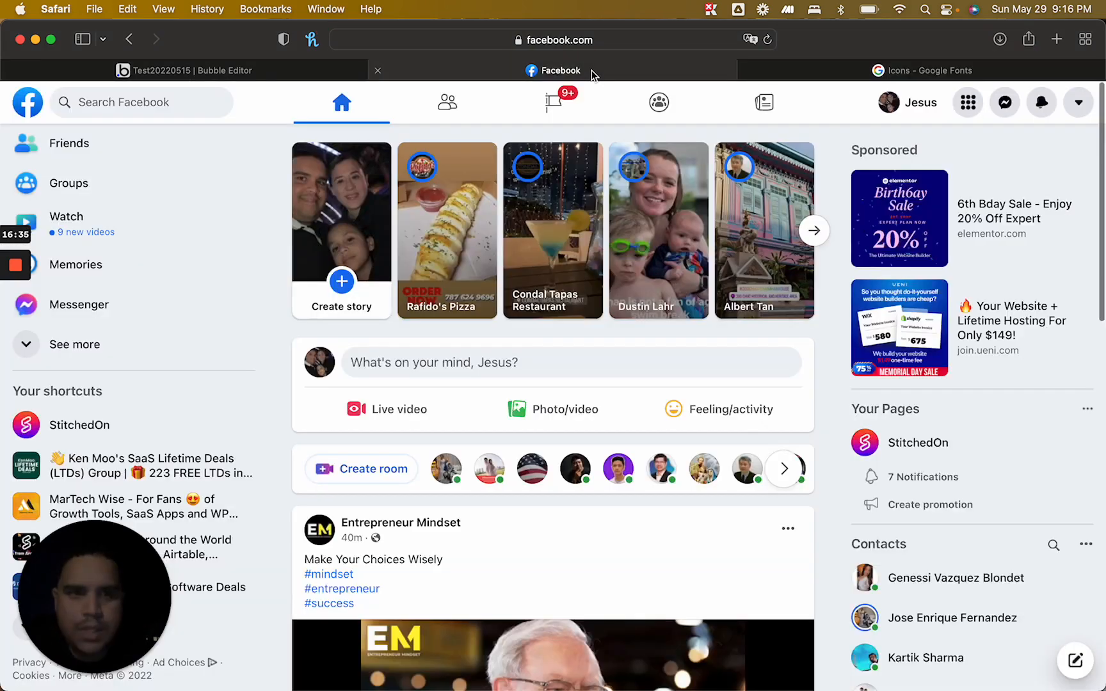
# Replace the second apps icon in the Bubble header with the maps_ugc icon and close its properties
pyautogui.click(250, 77)
pyautogui.click(940, 243)
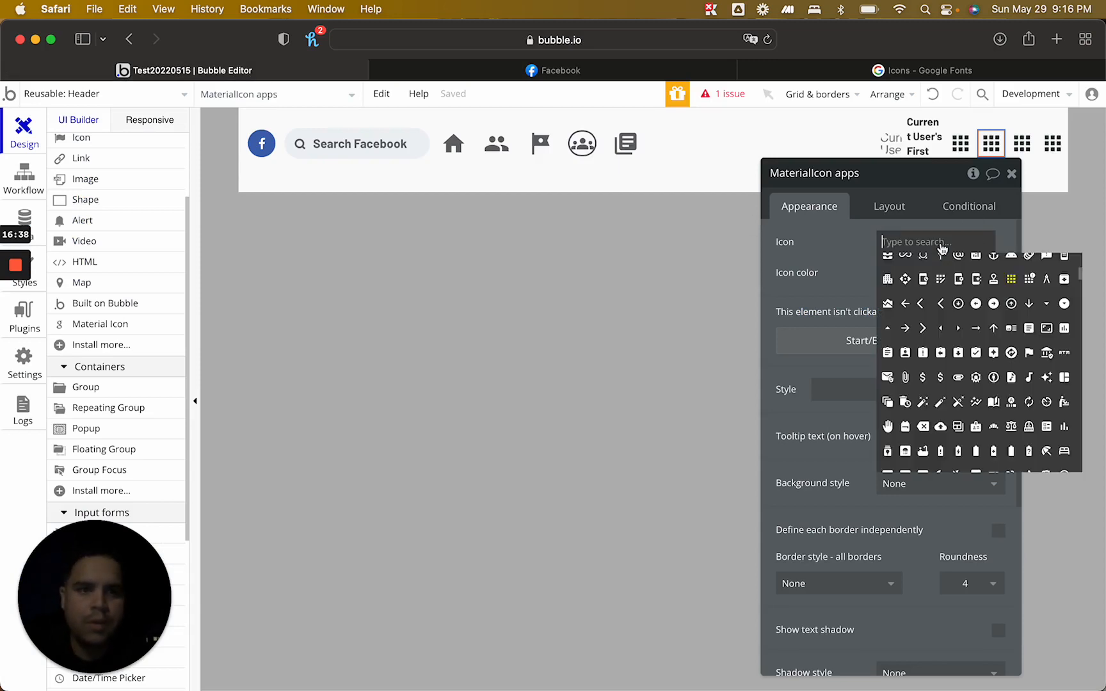
pyautogui.write('map')
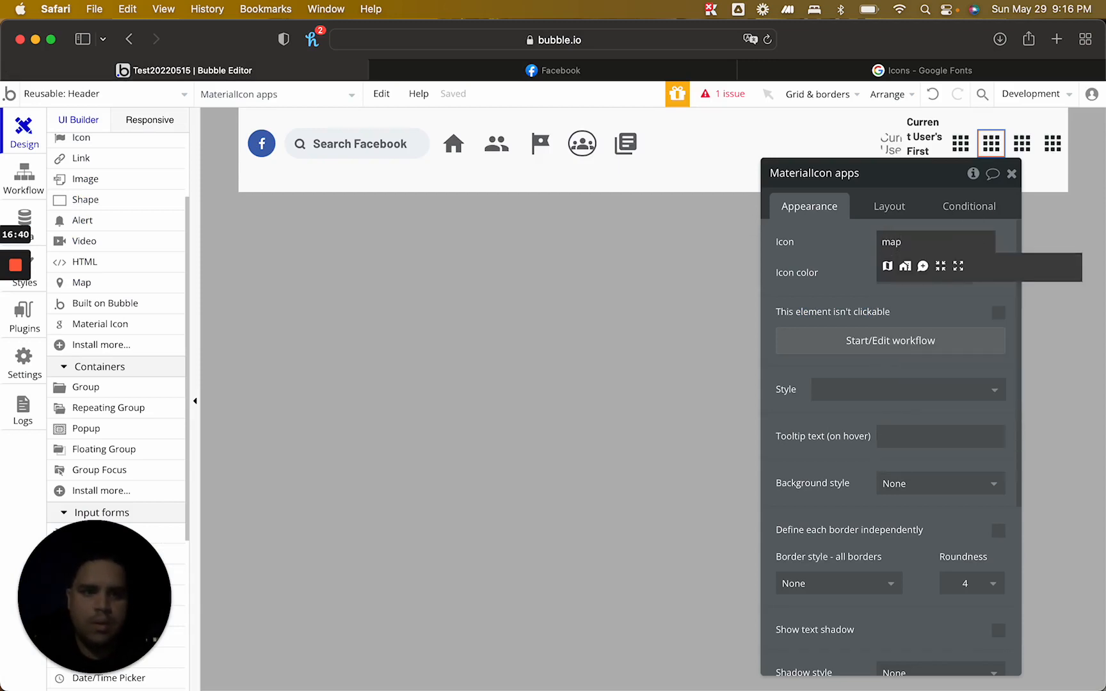
pyautogui.click(922, 266)
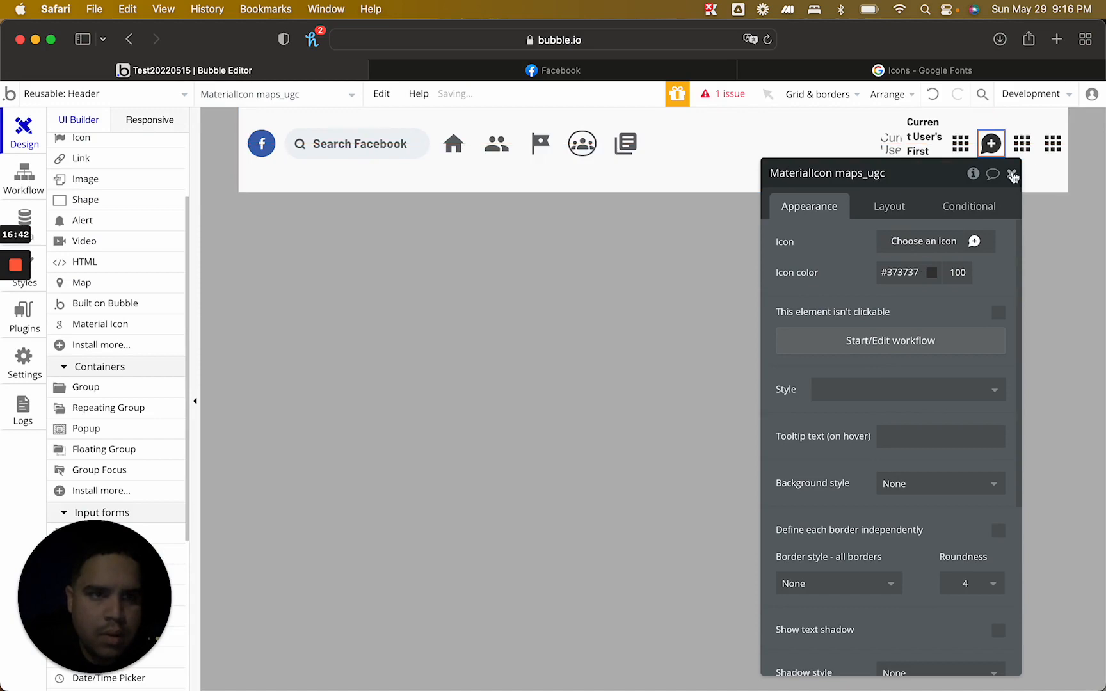
pyautogui.click(1011, 174)
# Check Facebook's third header button, then open the third apps icon in Bubble and search its icon choices for "bel"
pyautogui.click(701, 69)
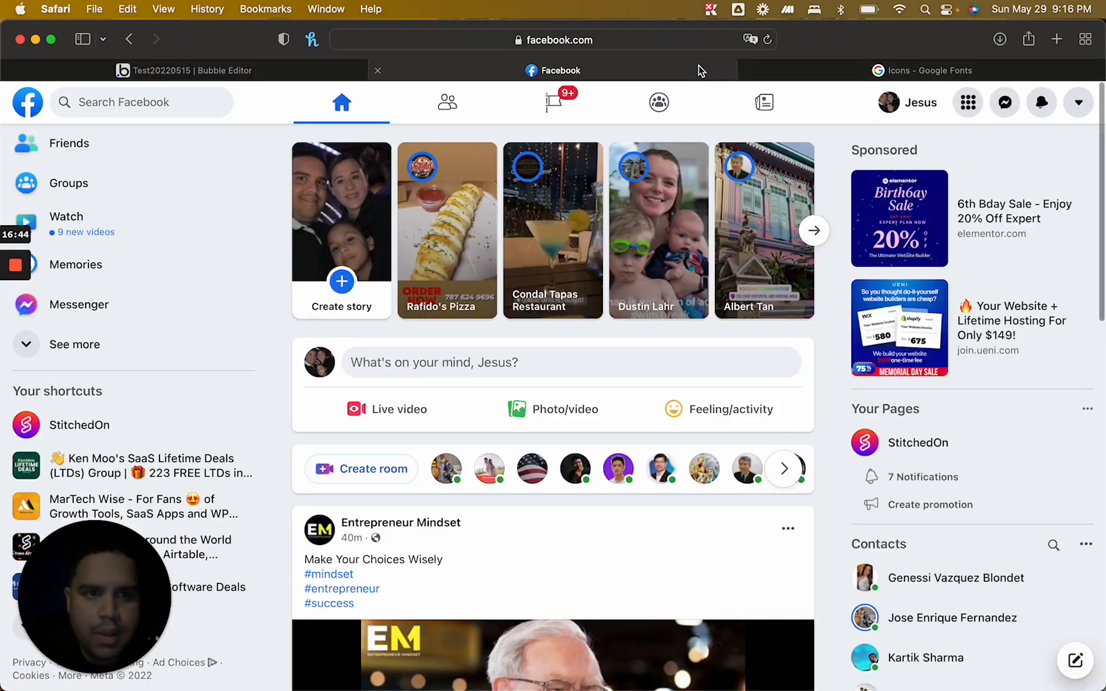
pyautogui.click(321, 68)
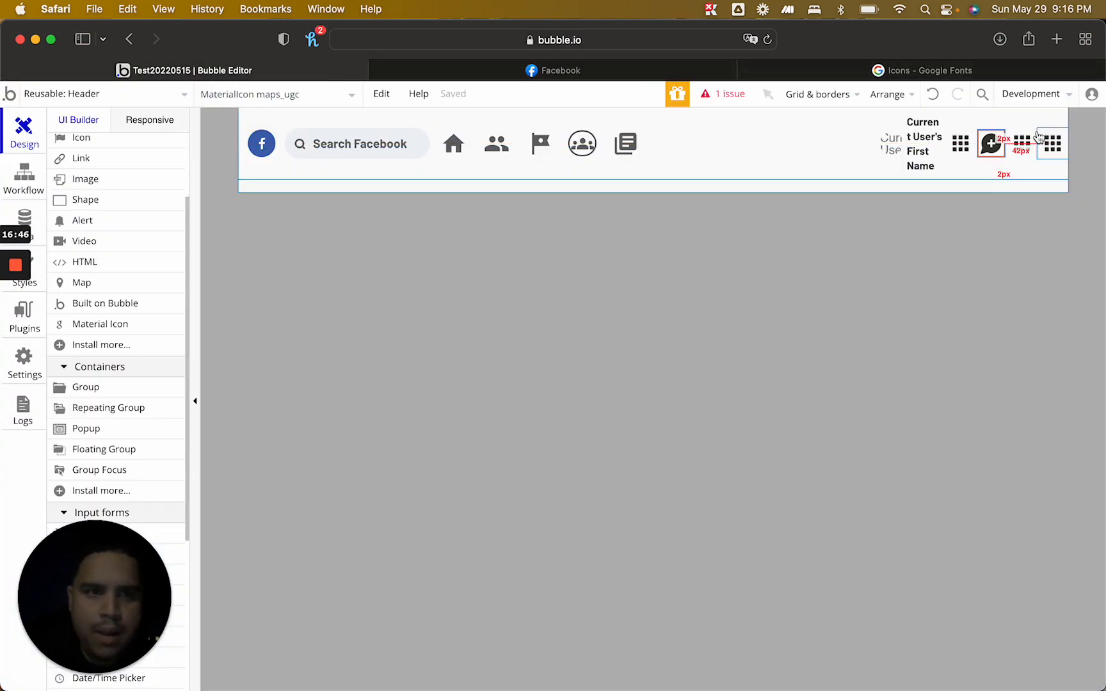
pyautogui.doubleClick(1024, 146)
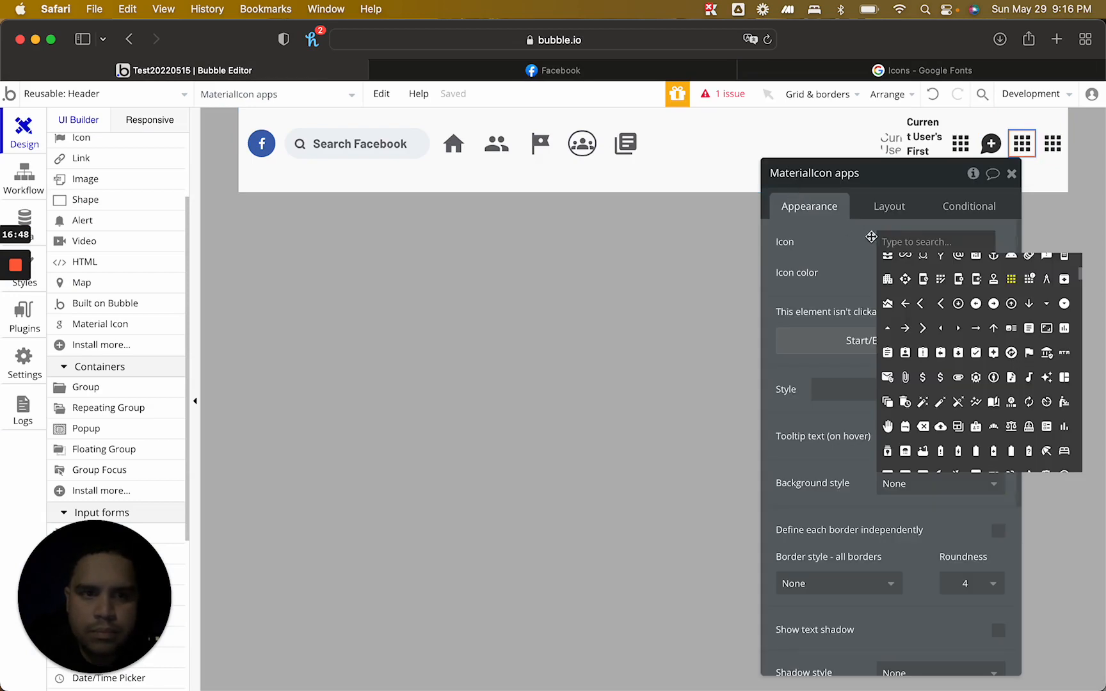
pyautogui.click(898, 239)
pyautogui.click(898, 238)
pyautogui.write('b')
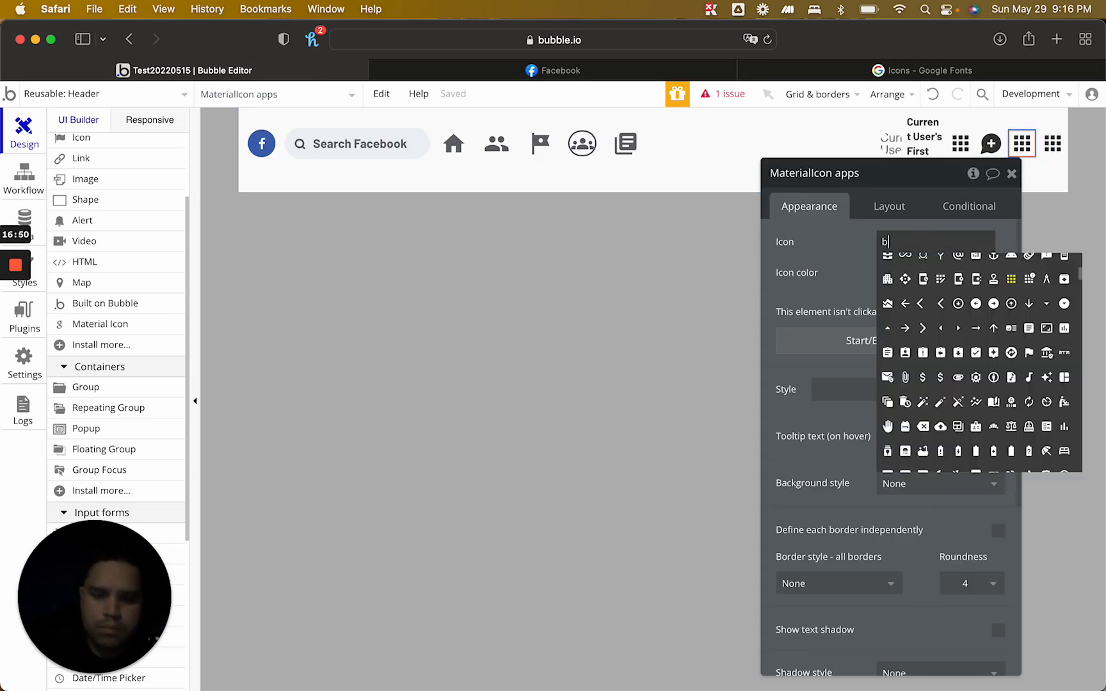
pyautogui.write('el')
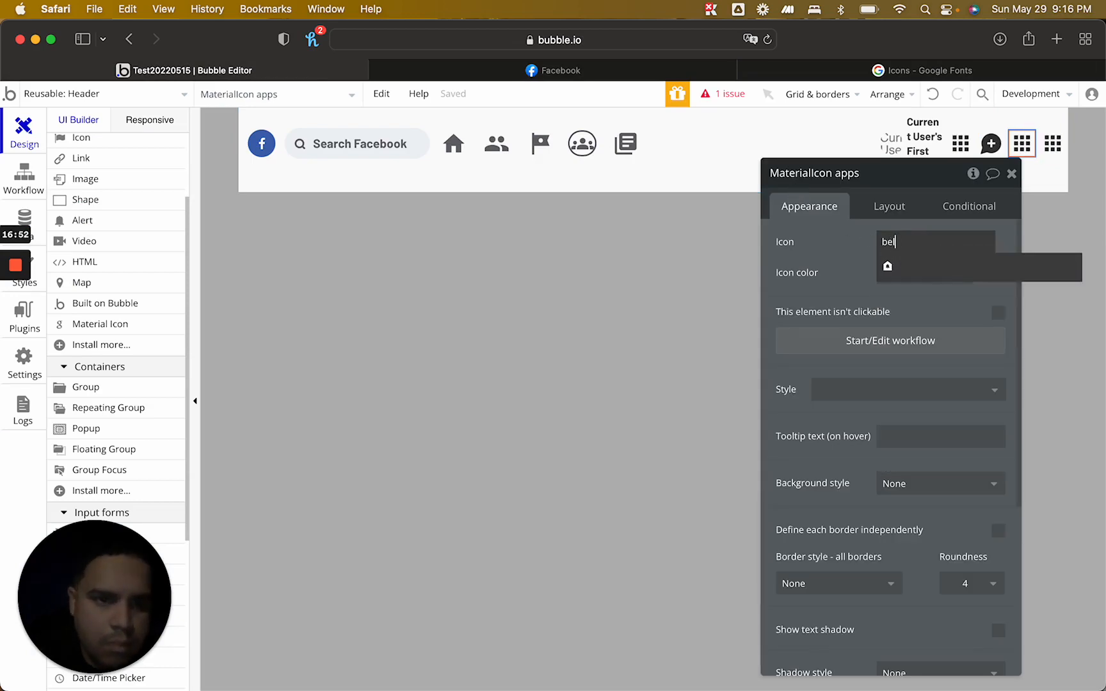
pyautogui.press('BackSpace')
pyautogui.press('BackSpace')
pyautogui.press('BackSpace')
# Search the Google Fonts icons for "bell" and examine the names of the matching icons
pyautogui.click(922, 70)
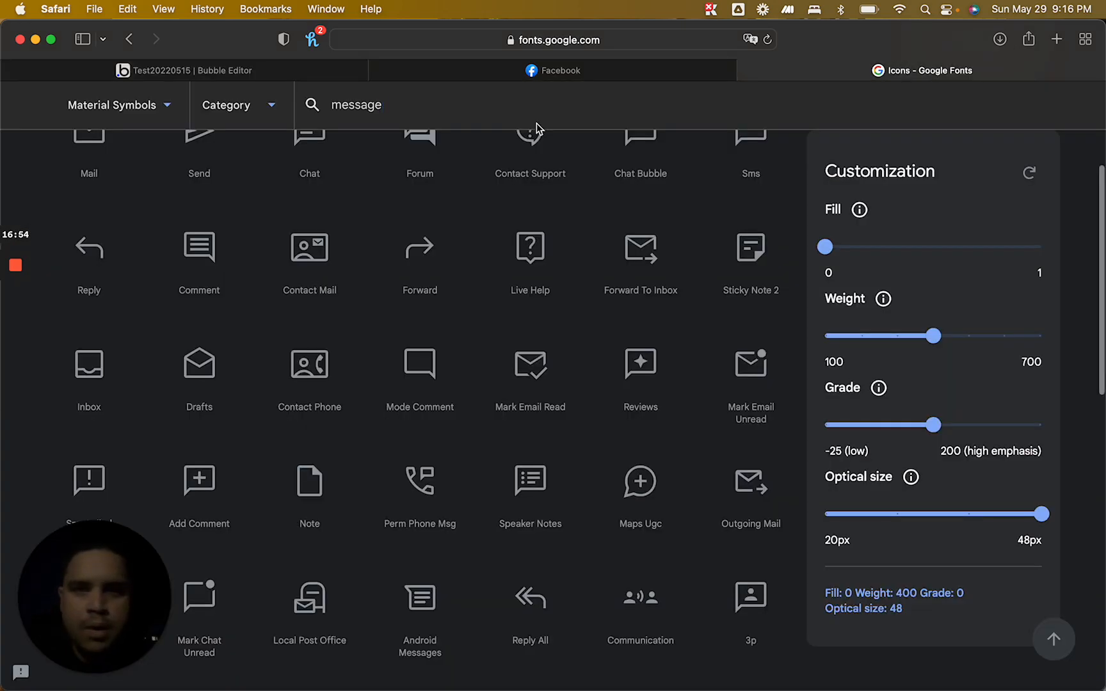
pyautogui.doubleClick(516, 113)
pyautogui.write('bell')
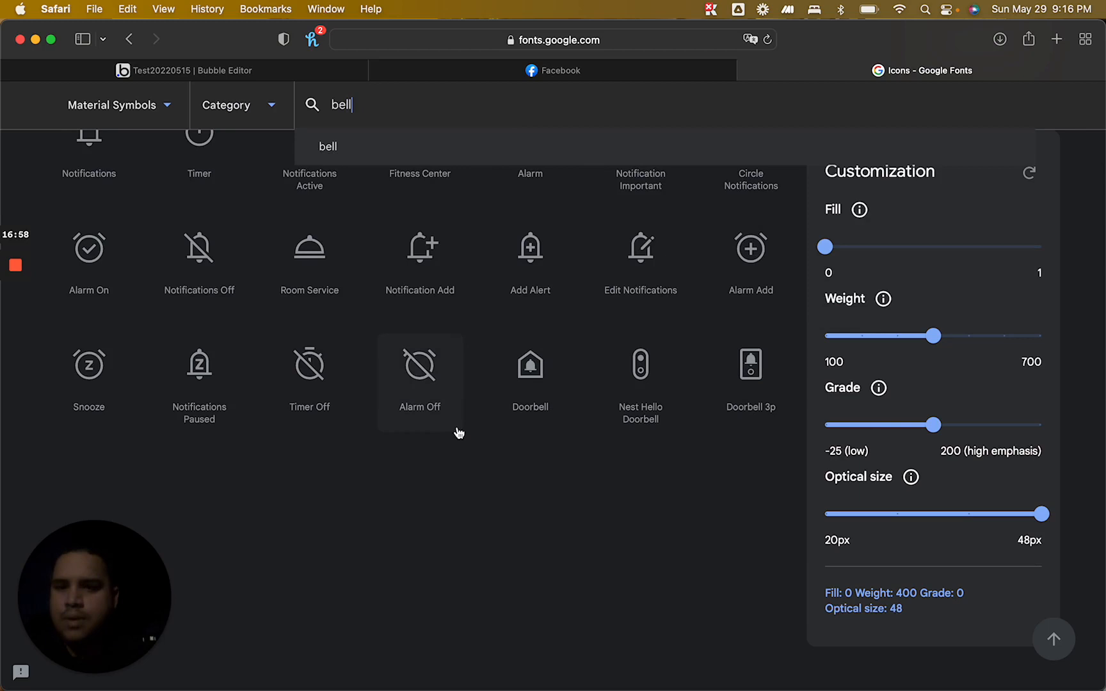
pyautogui.scroll(5, 459, 433)
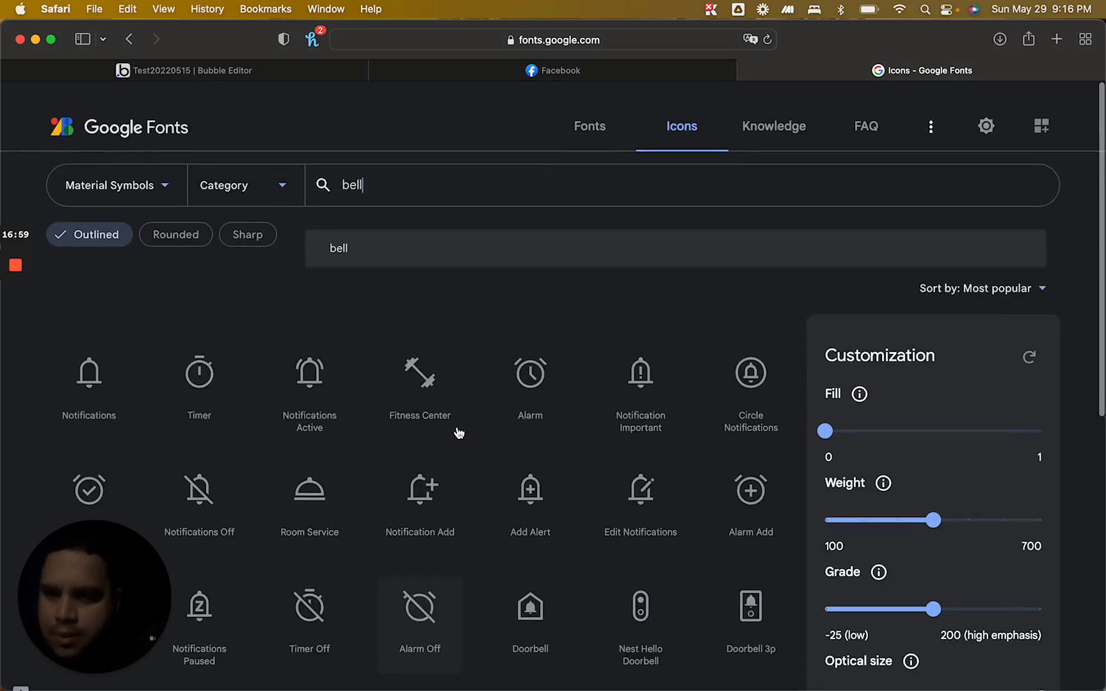
# Replace the third apps icon in the Bubble header with the solid notifications bell, found by searching for "notif"
pyautogui.click(279, 73)
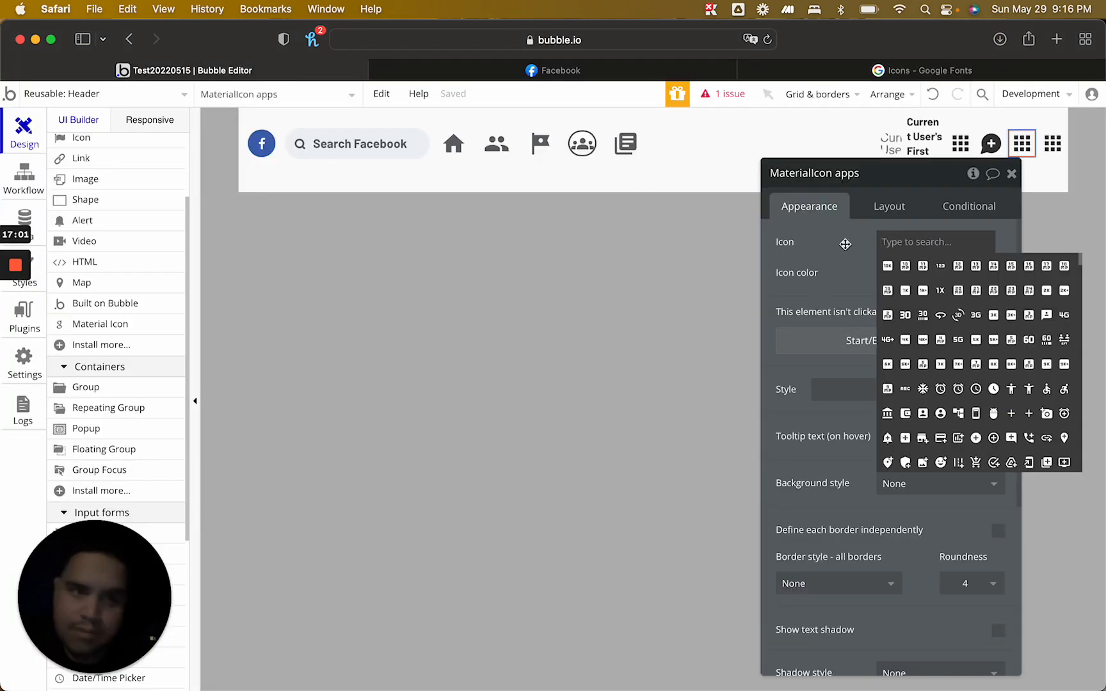
pyautogui.write('notif')
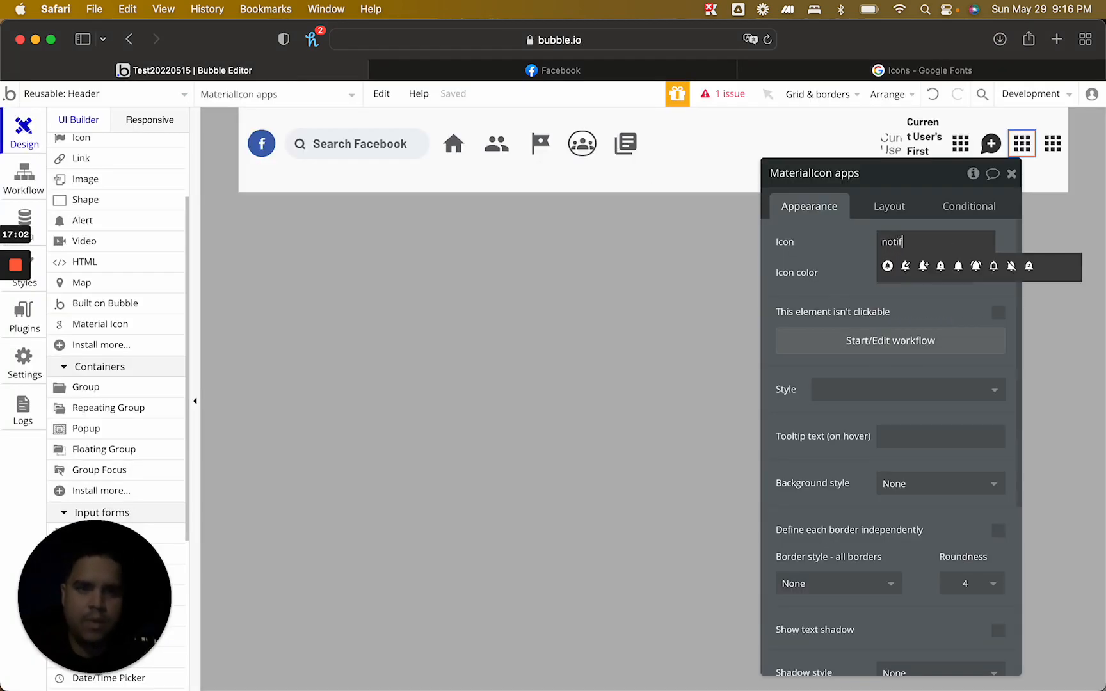
pyautogui.click(958, 267)
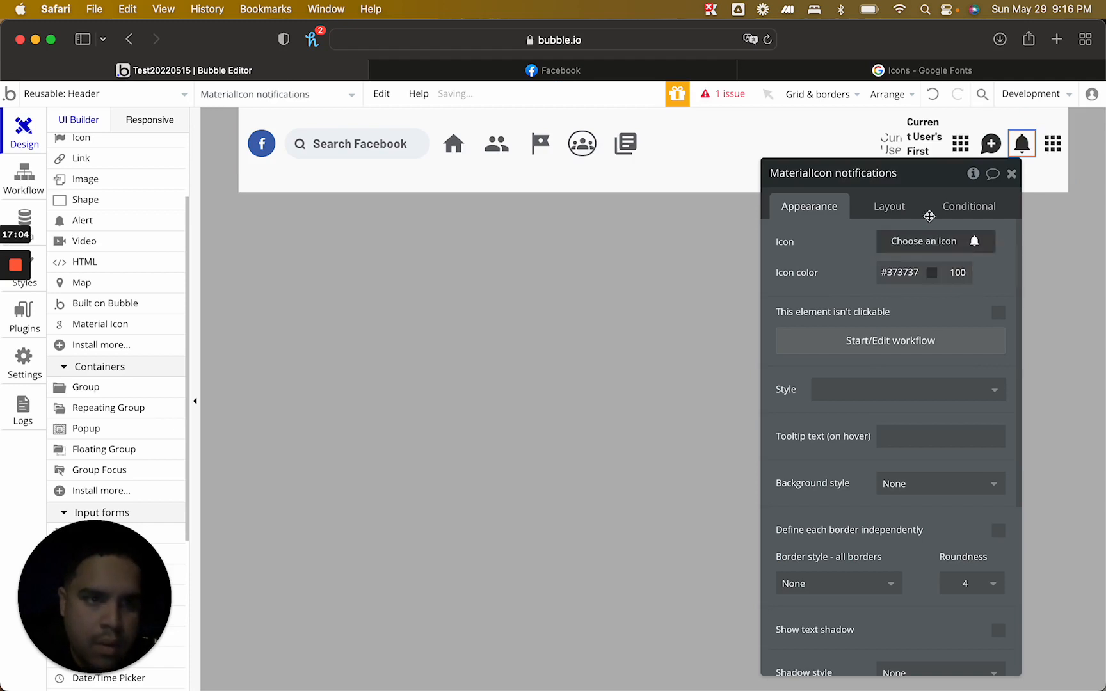
# Compare with Facebook's header, then set the notifications icon's fixed width and height to 30 px in Bubble
pyautogui.click(680, 69)
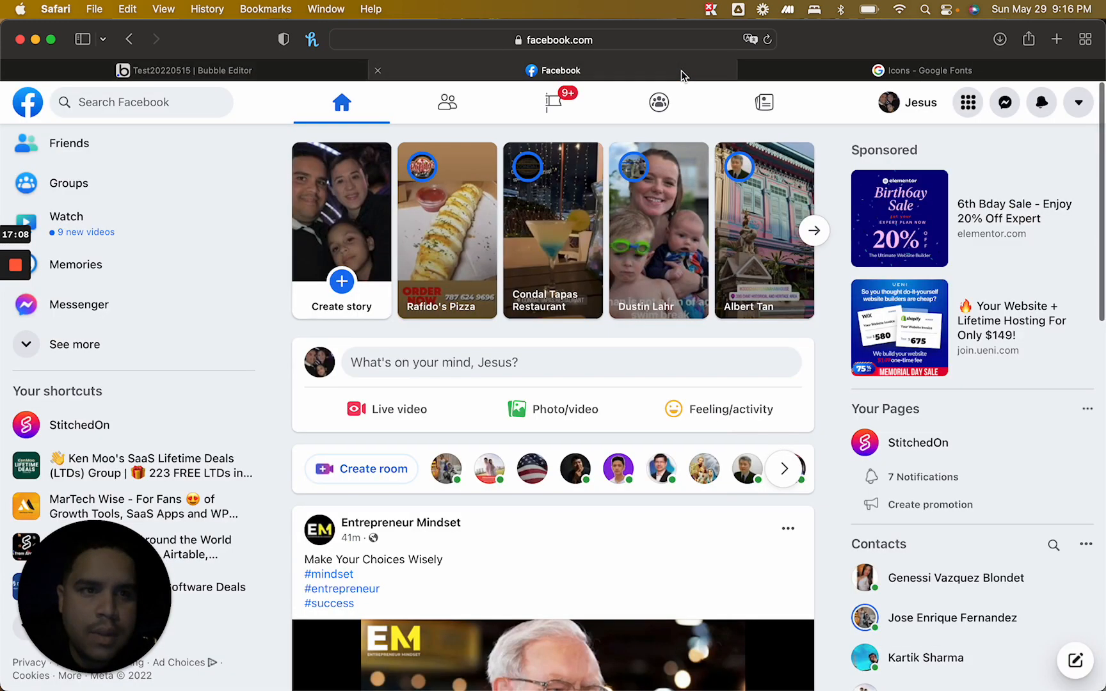
pyautogui.click(351, 70)
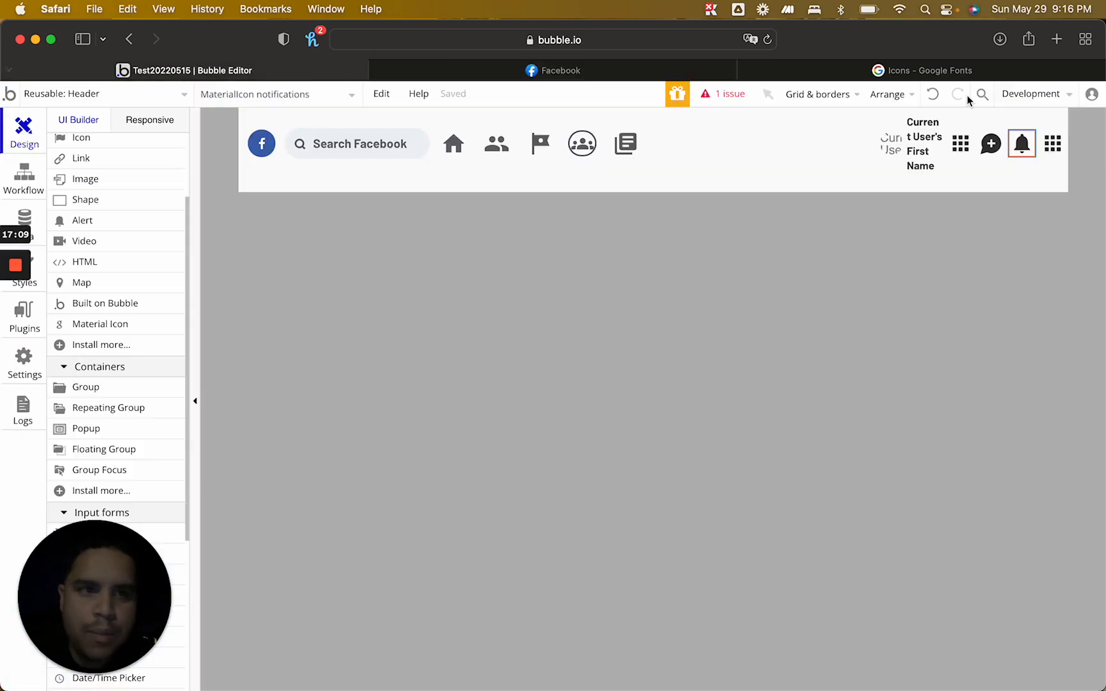
pyautogui.doubleClick(1021, 147)
pyautogui.click(895, 206)
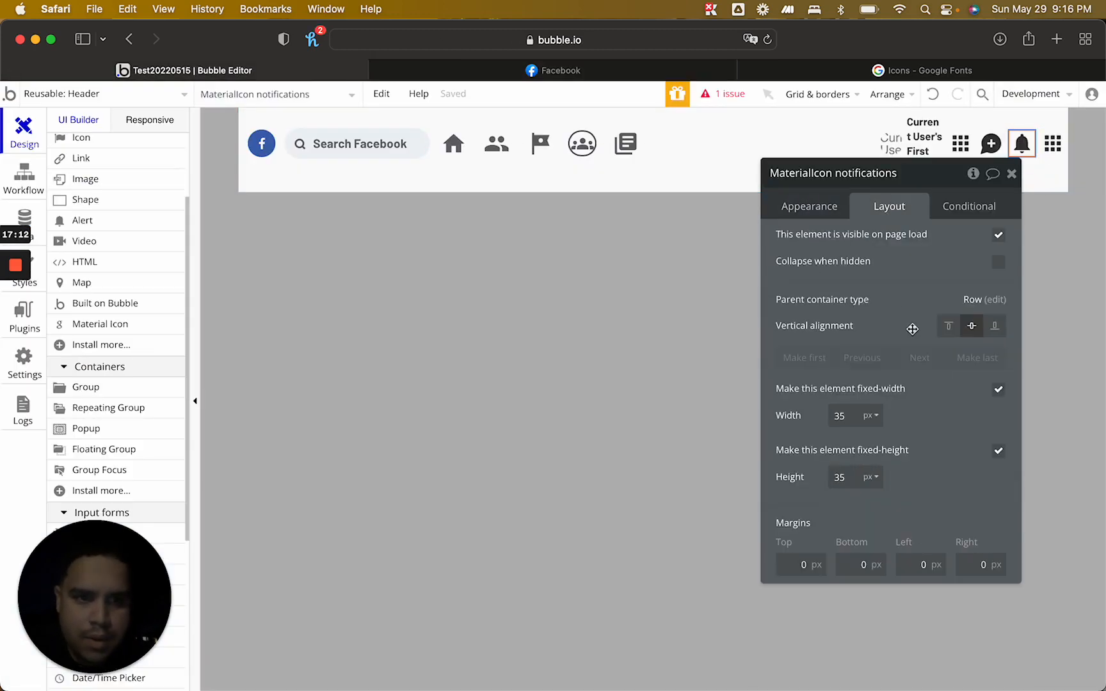
pyautogui.press('Down')
pyautogui.press('Down')
pyautogui.press('Down')
pyautogui.press('Down')
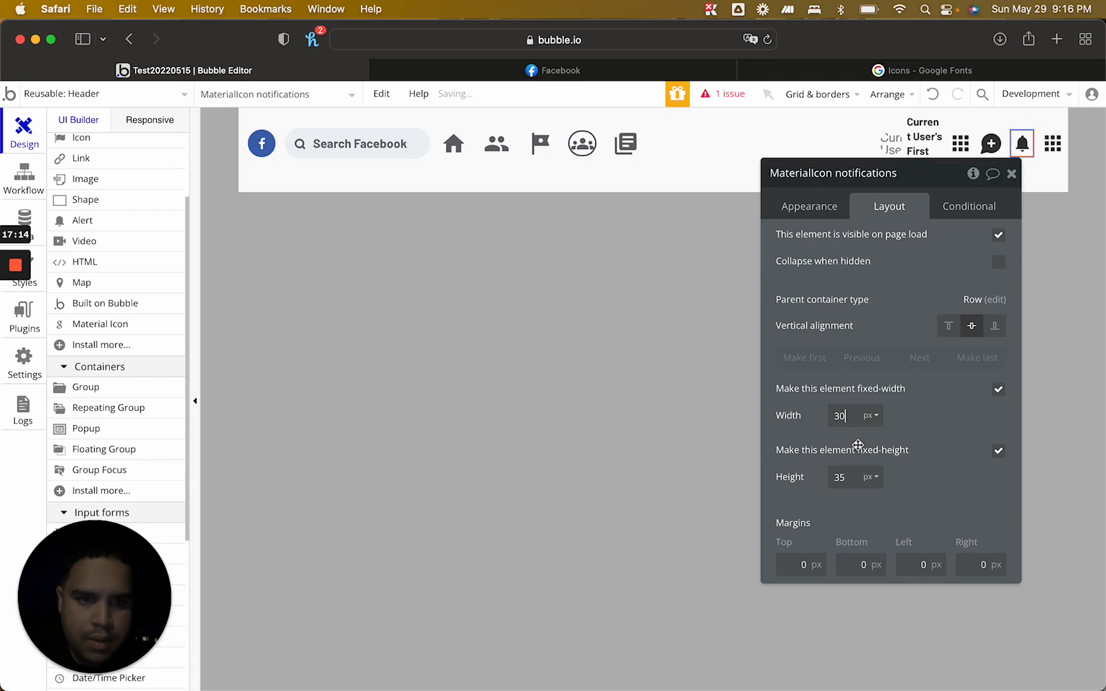
pyautogui.click(854, 475)
pyautogui.press('Down')
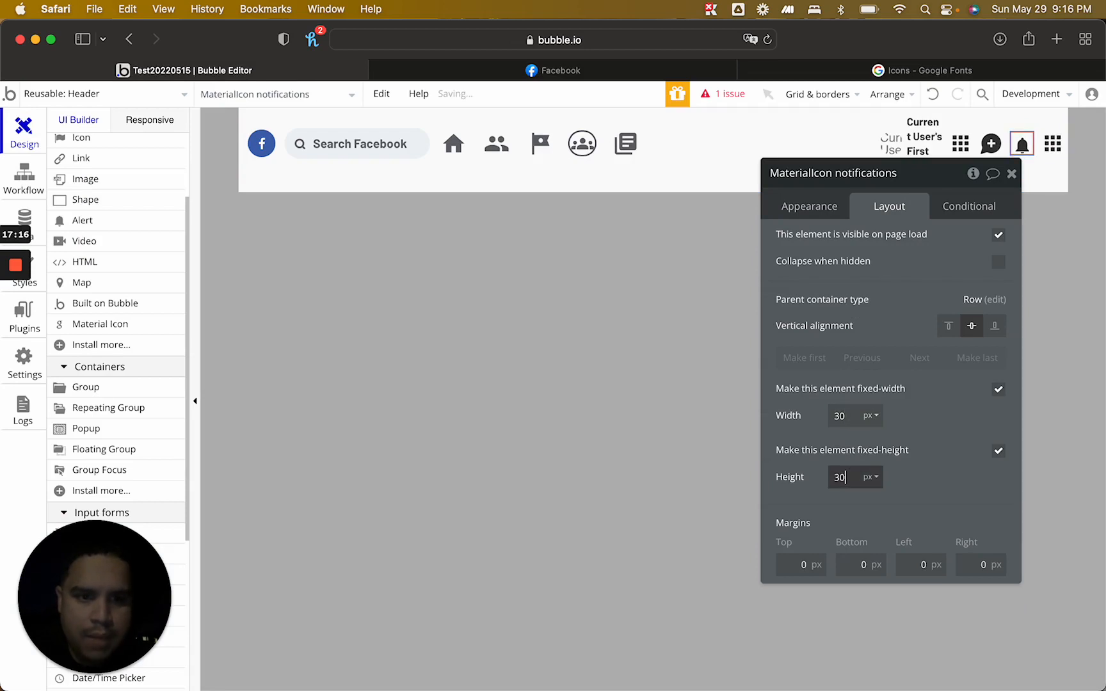
# Set the maps_ugc icon's fixed width to 30 px and its fixed height to 29 px
pyautogui.click(991, 143)
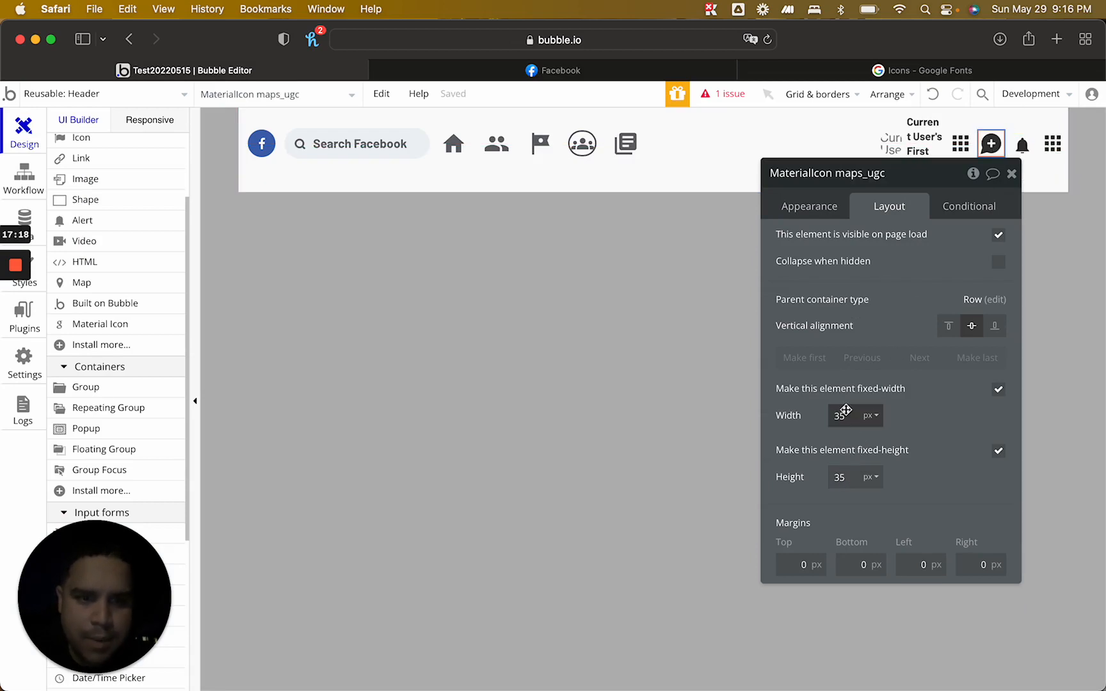
pyautogui.press('Down')
pyautogui.press('Down')
pyautogui.press('Down')
pyautogui.press('Down')
pyautogui.press('Down')
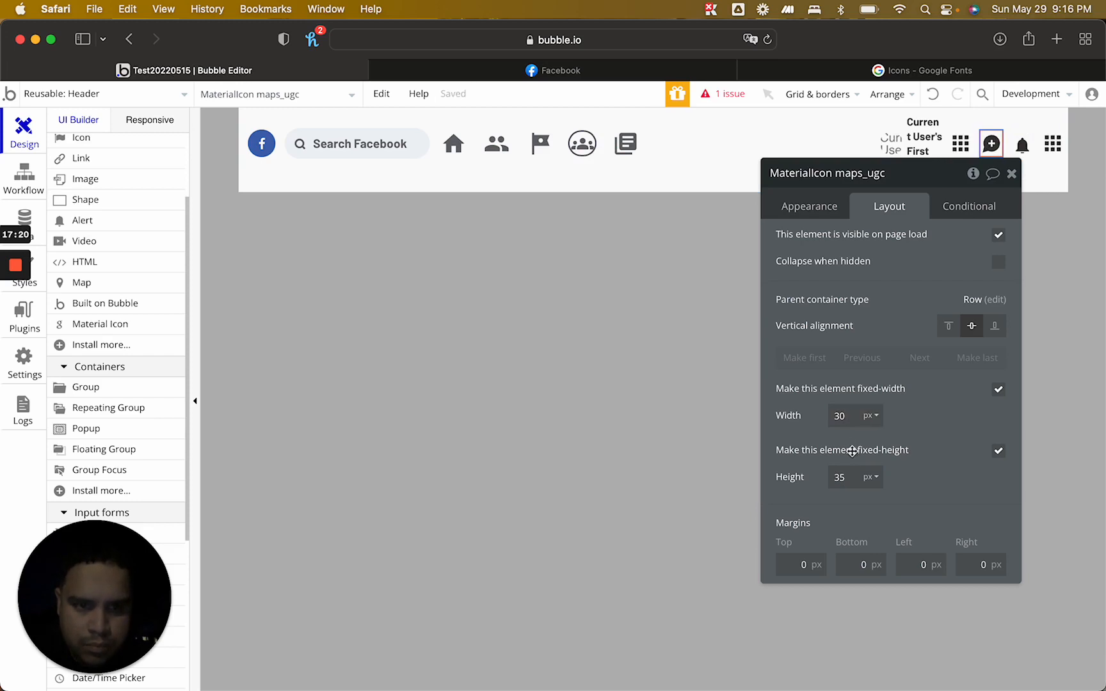
pyautogui.click(849, 479)
pyautogui.press('Down')
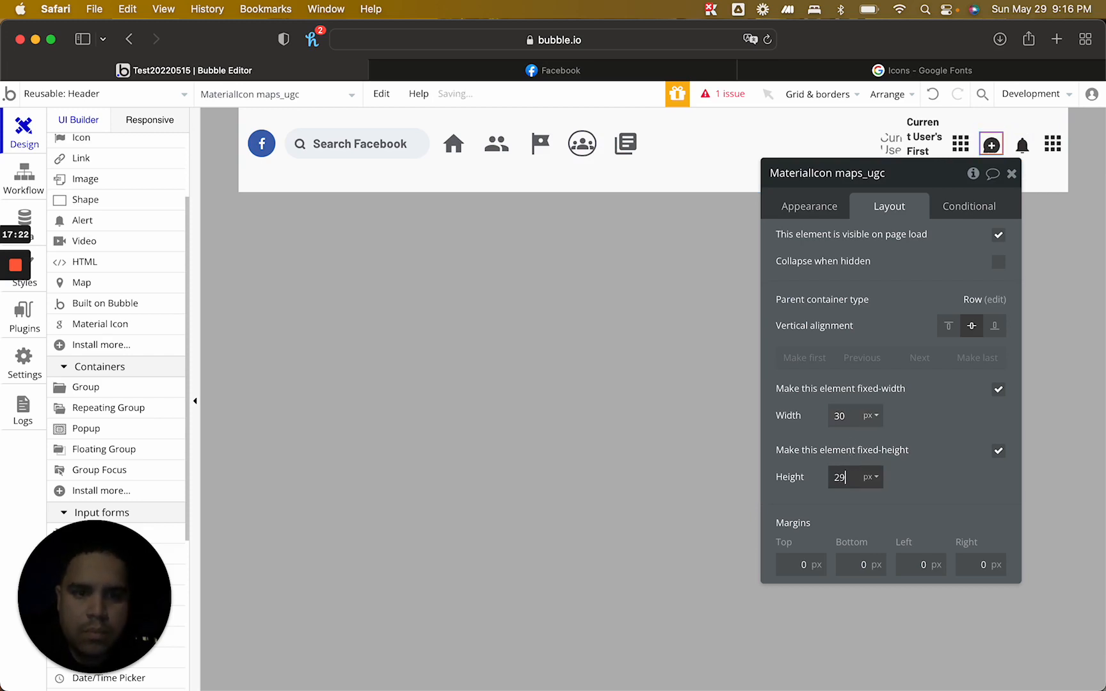
# Set the fixed width and height of both the first and the last apps icons to 30 px
pyautogui.click(960, 144)
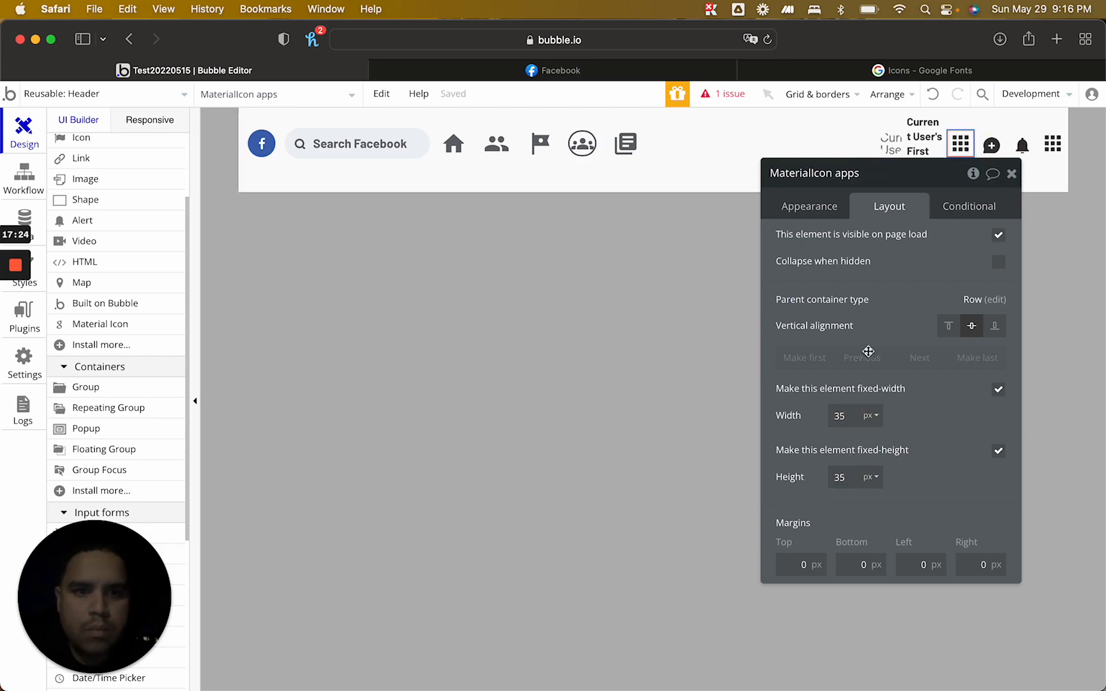
pyautogui.write('0')
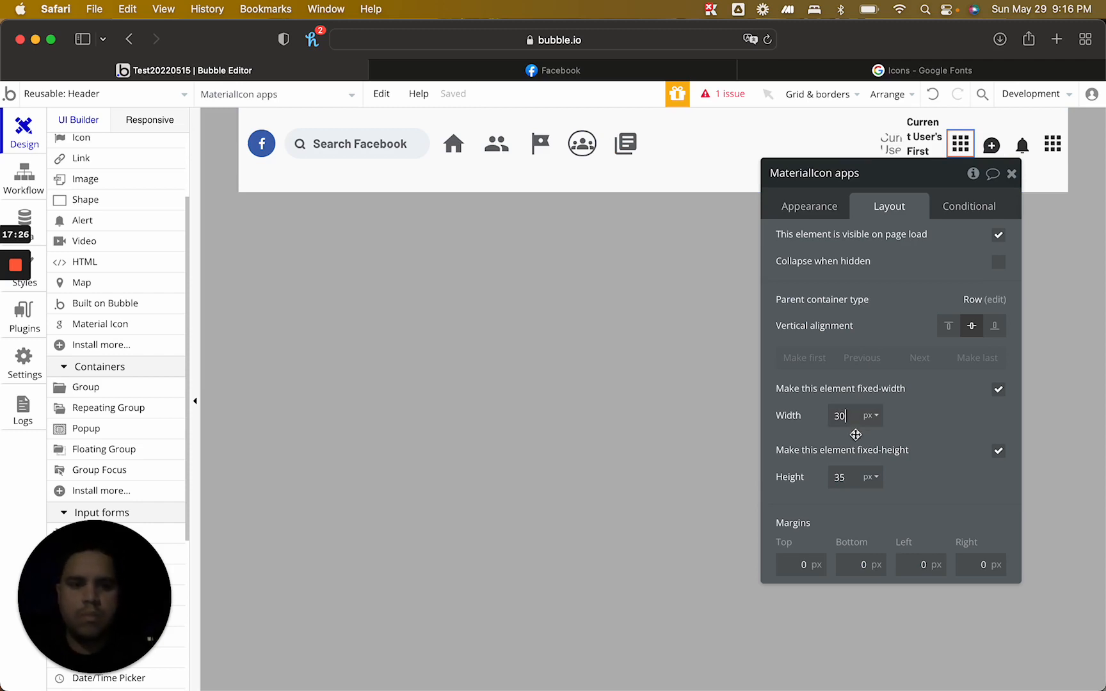
pyautogui.doubleClick(842, 479)
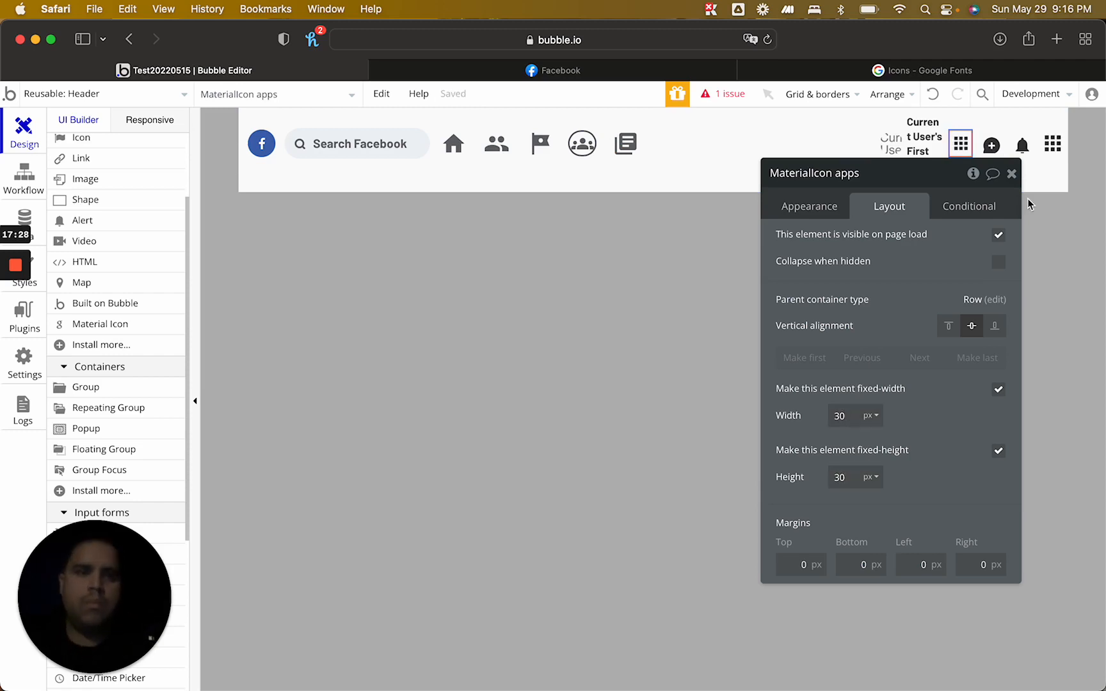
pyautogui.click(1057, 148)
pyautogui.click(855, 413)
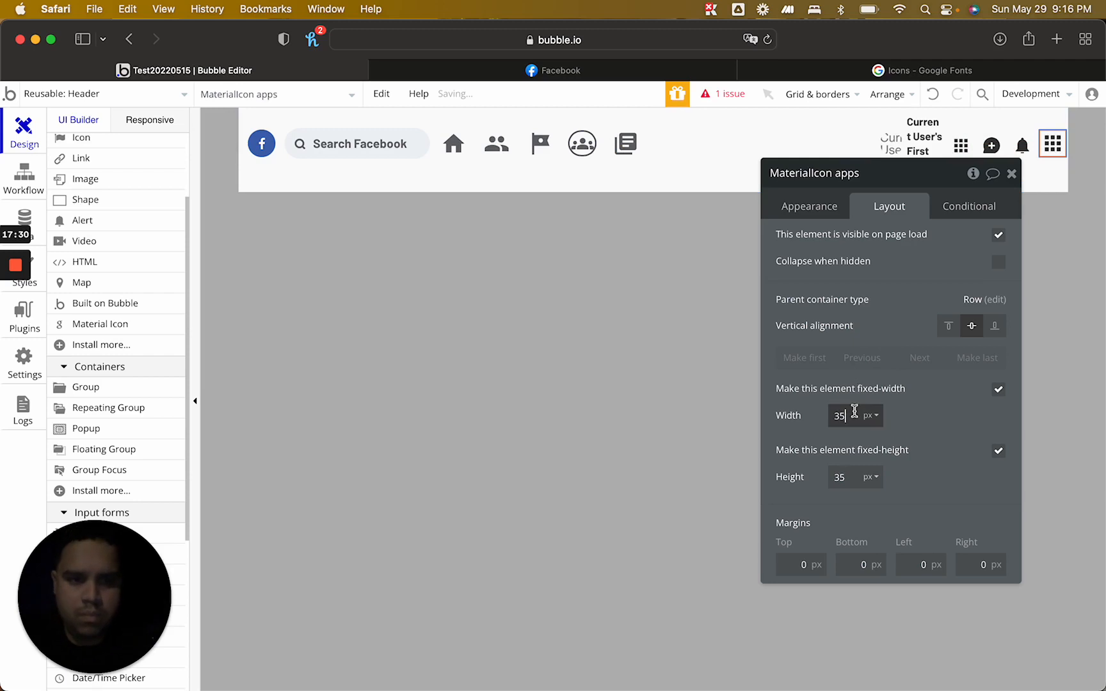
pyautogui.click(849, 479)
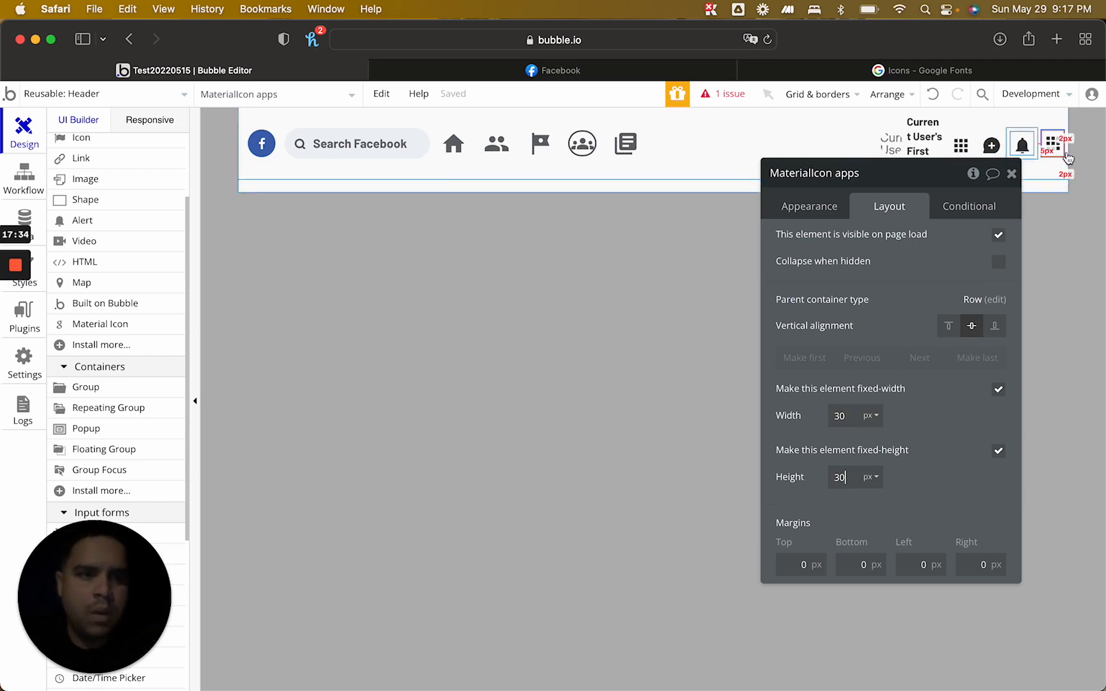
# Check Facebook's last header button, then replace the last apps icon in Bubble with arrow_drop_down, found by searching for "arrow"
pyautogui.hotkey('ctrl', 'Tab')
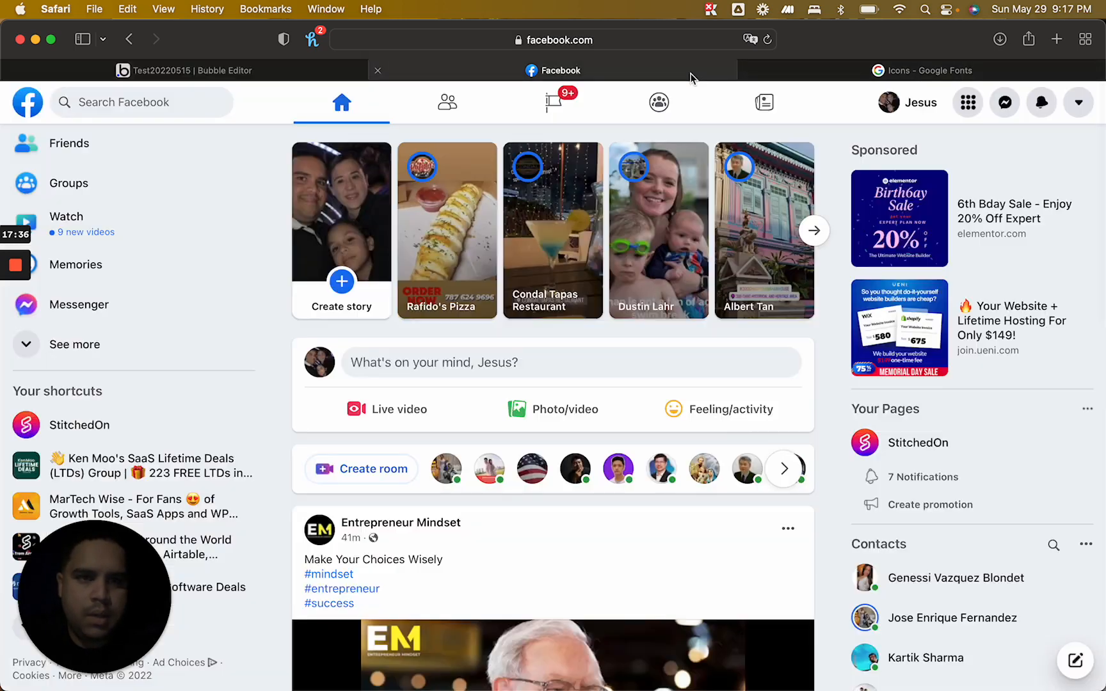
pyautogui.click(270, 76)
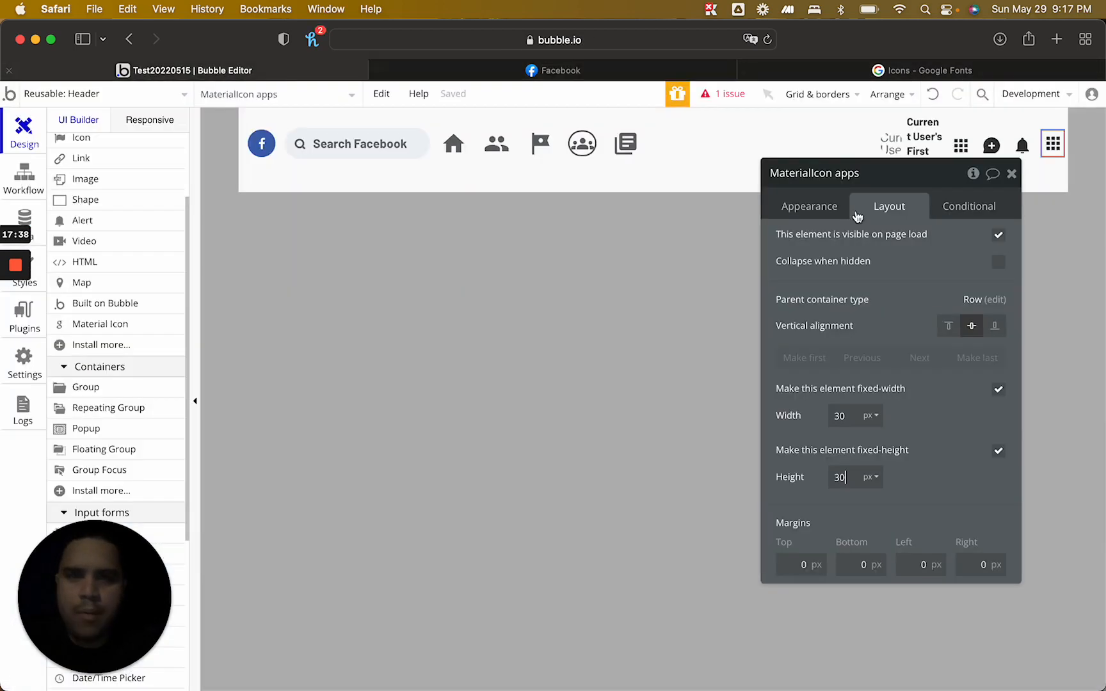
pyautogui.click(800, 215)
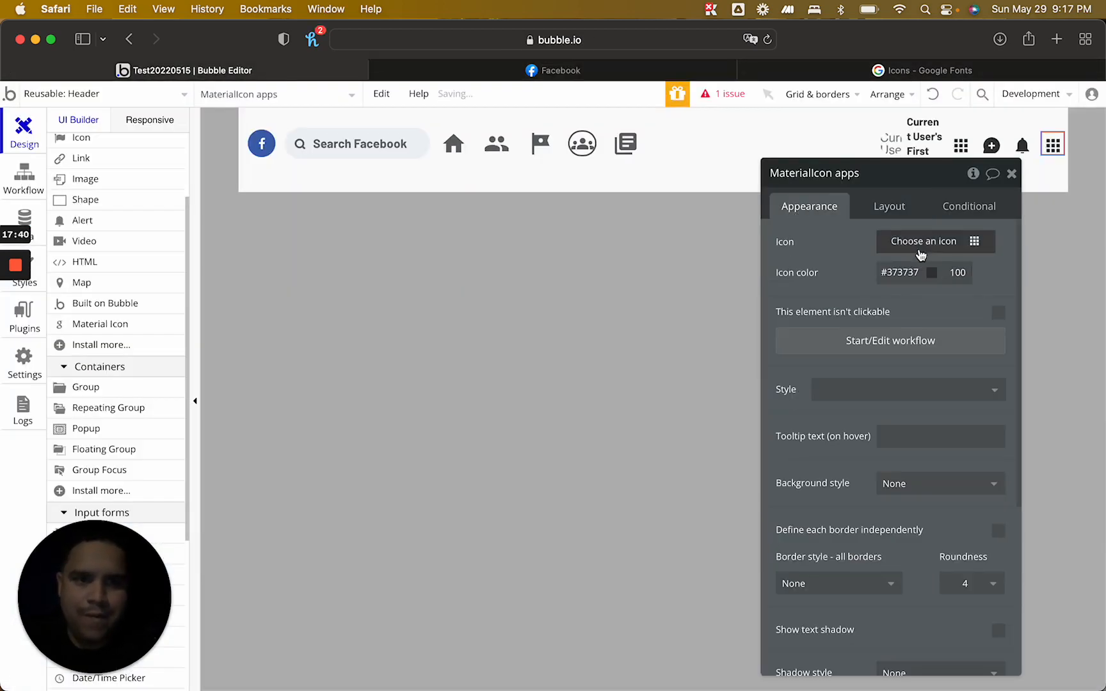
pyautogui.click(920, 248)
pyautogui.write('arrow')
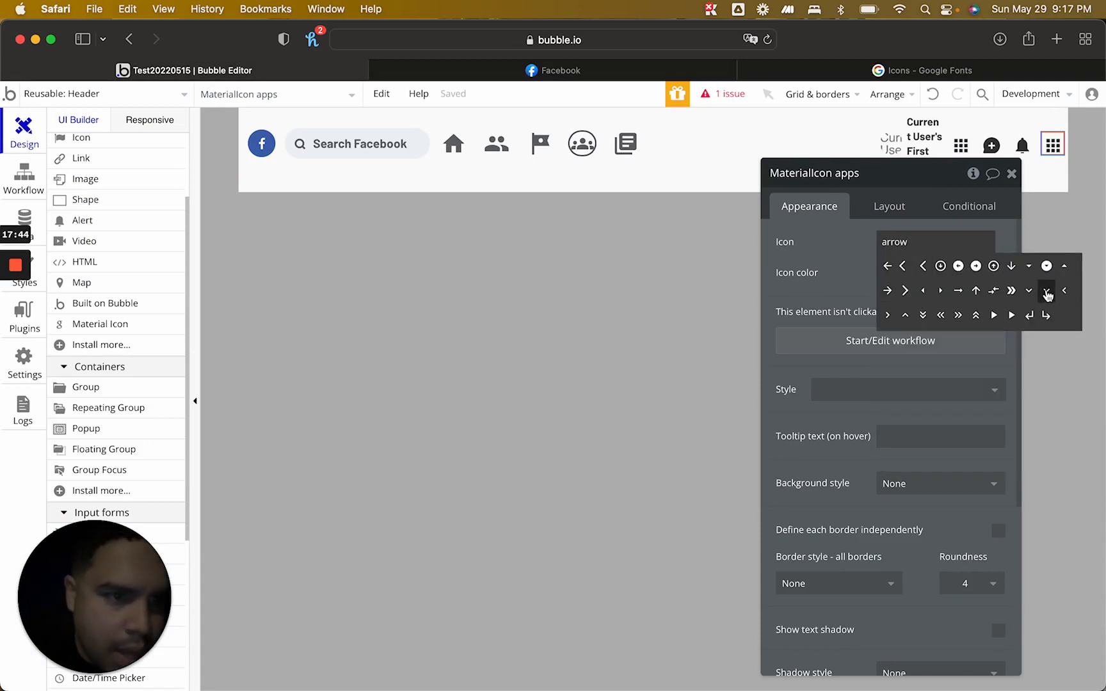
pyautogui.click(1030, 265)
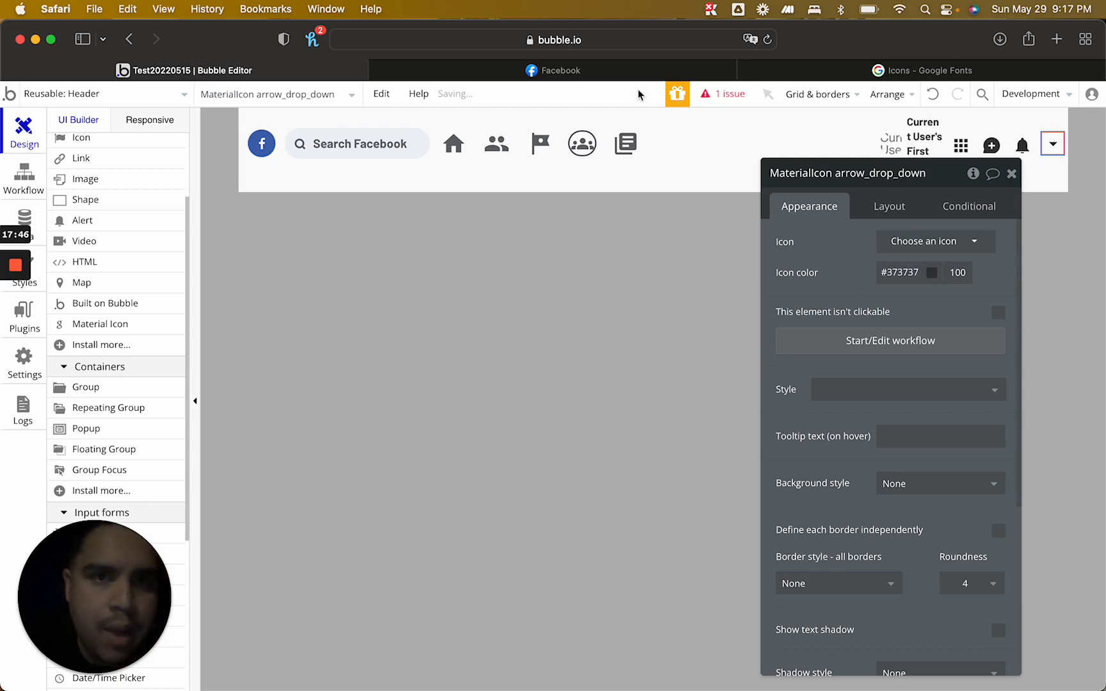
# Check Facebook's header, switch to Chrome to sample the apps button's background colour E3E6EA, copy its hex code, and return to Bubble
pyautogui.click(639, 71)
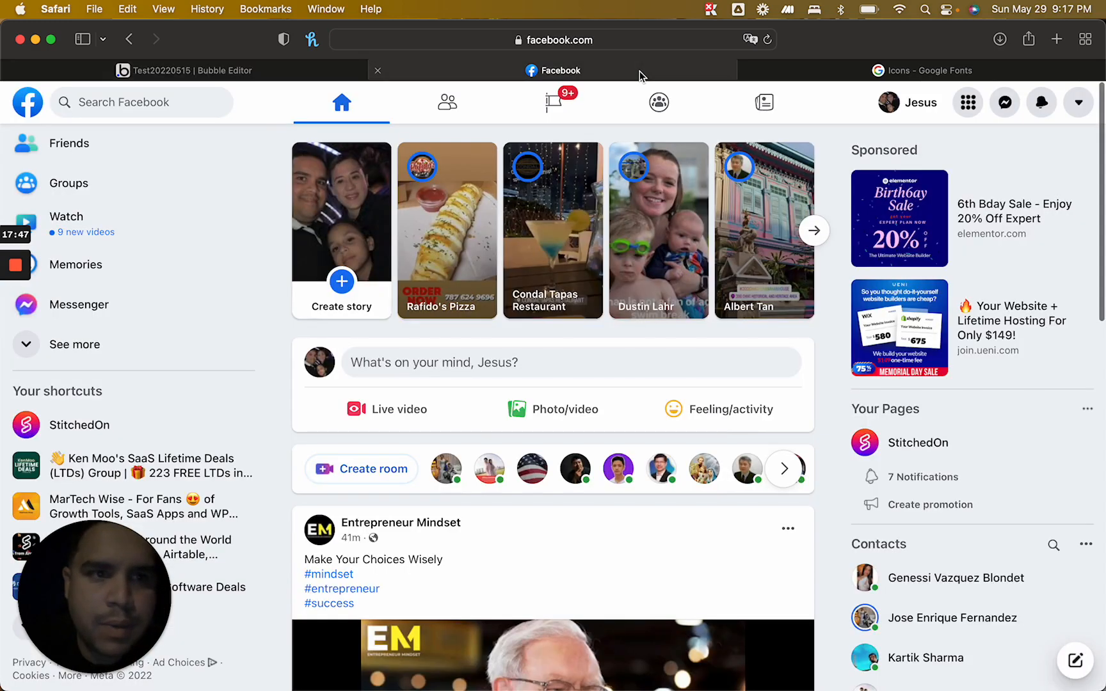
pyautogui.click(225, 75)
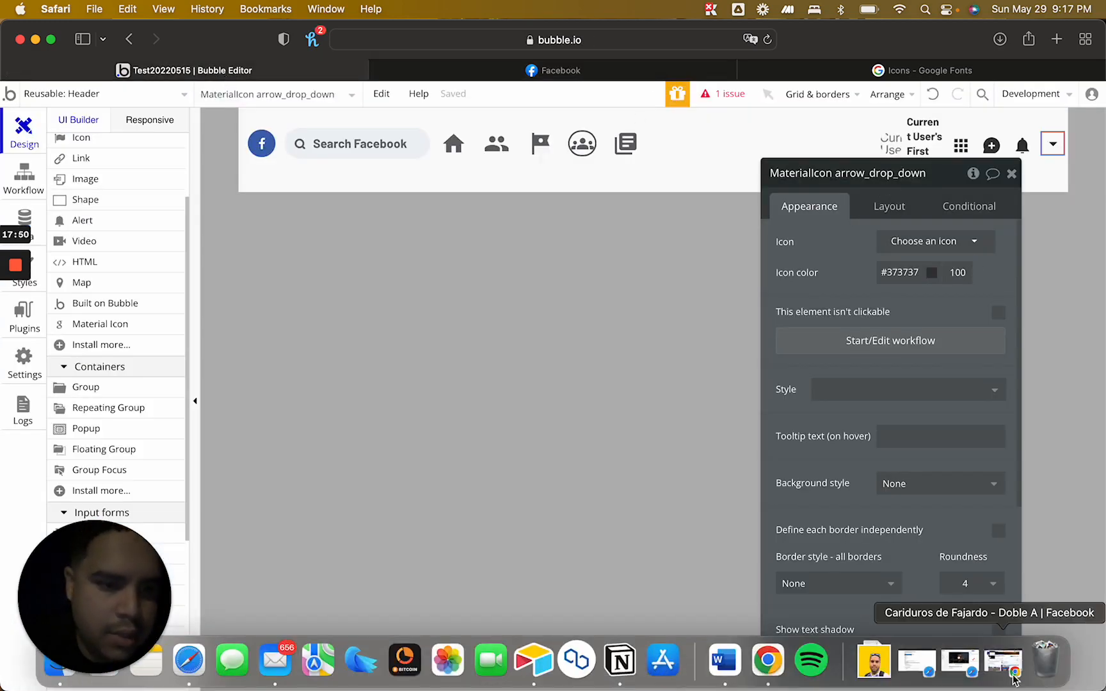
pyautogui.click(993, 671)
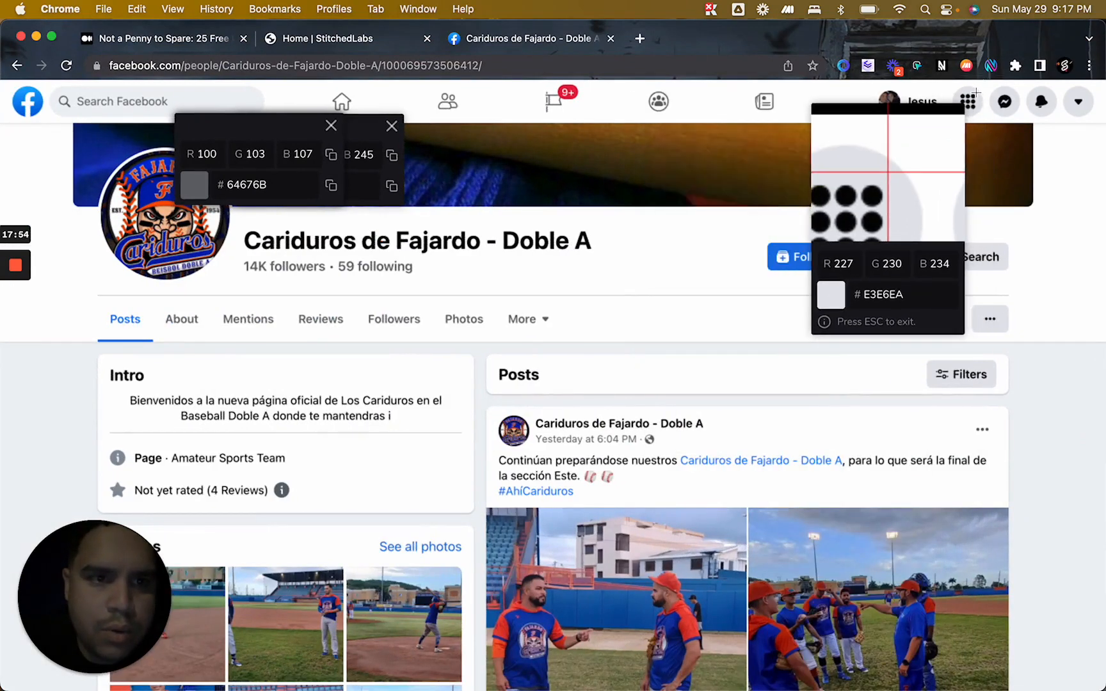
pyautogui.click(975, 91)
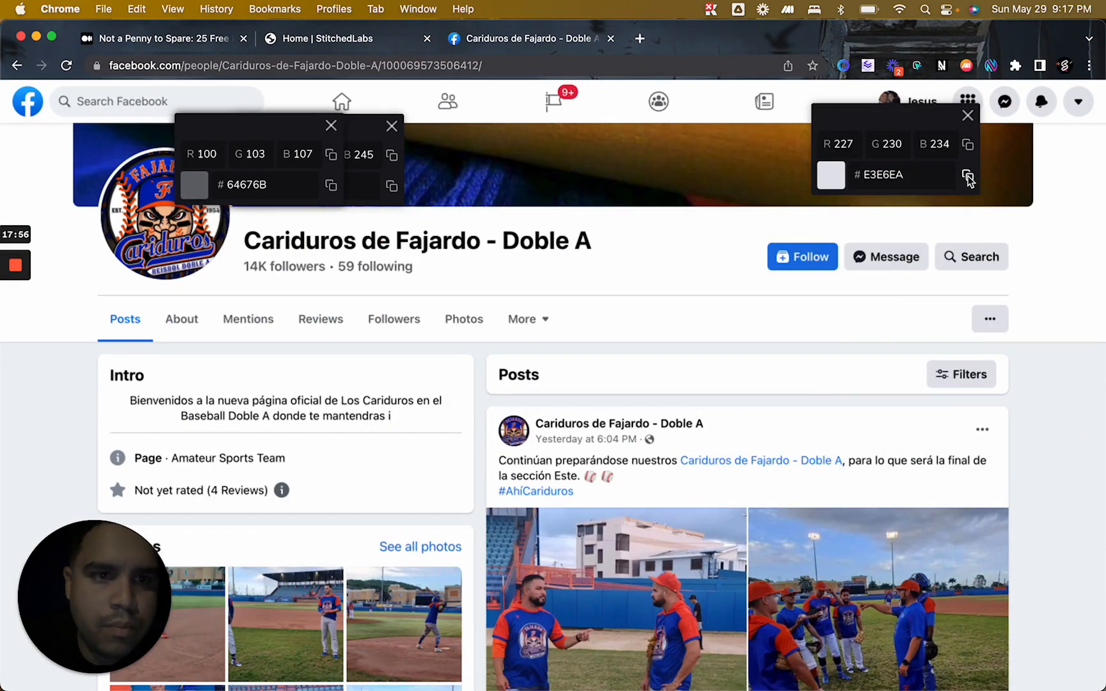
pyautogui.click(967, 177)
pyautogui.click(36, 37)
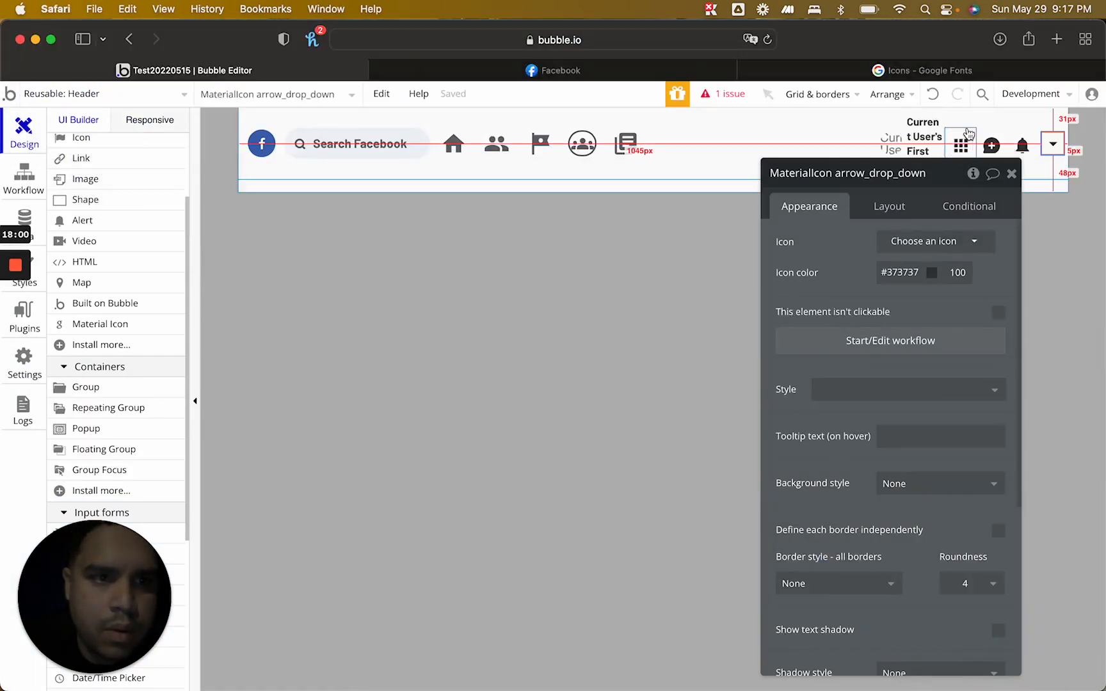
# Give the group around the apps icon (Group E) a flat background colour of #E3E6EA
pyautogui.click(968, 132)
pyautogui.scroll(-3, 894, 368)
pyautogui.click(916, 339)
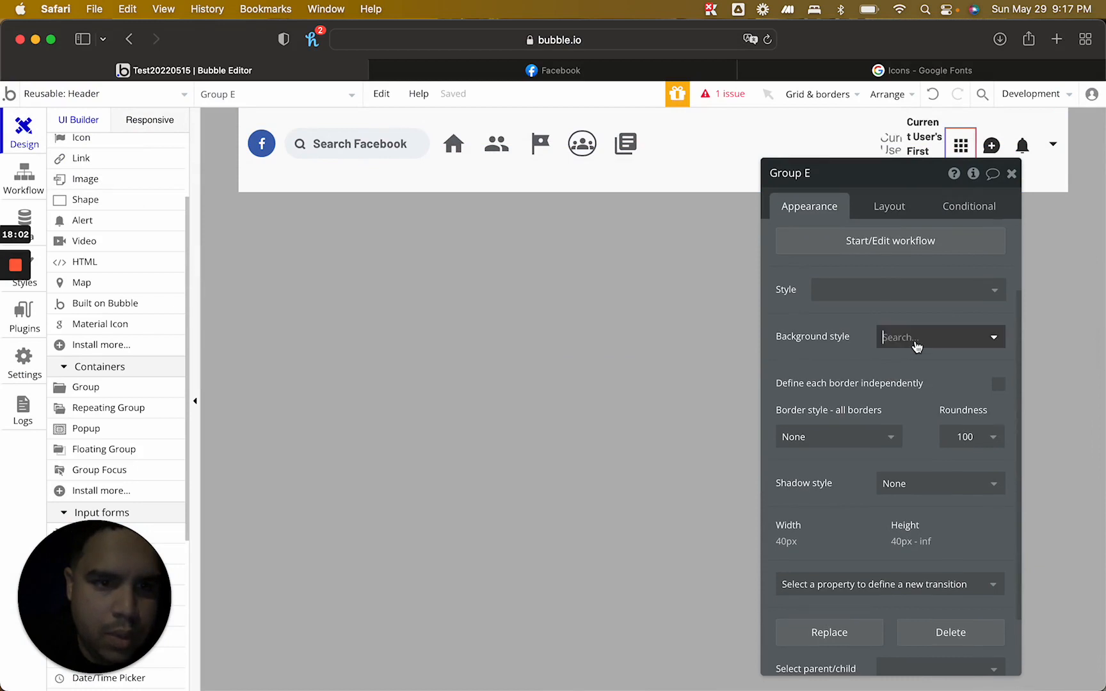
pyautogui.click(908, 385)
pyautogui.click(906, 368)
pyautogui.click(908, 369)
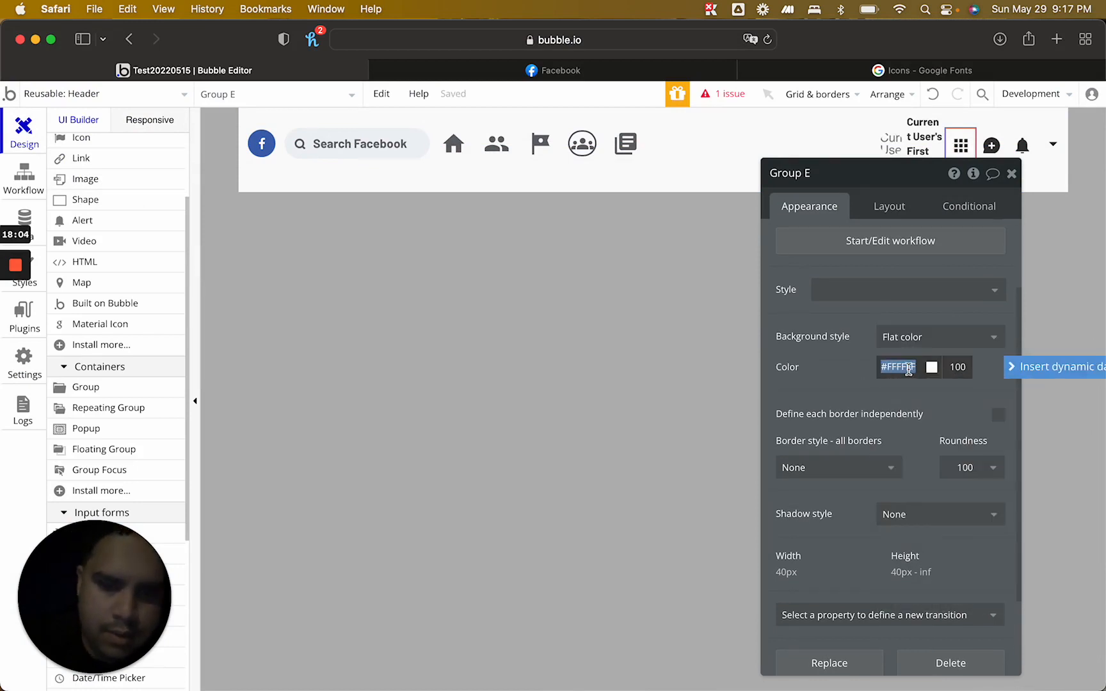
pyautogui.press('super+v')
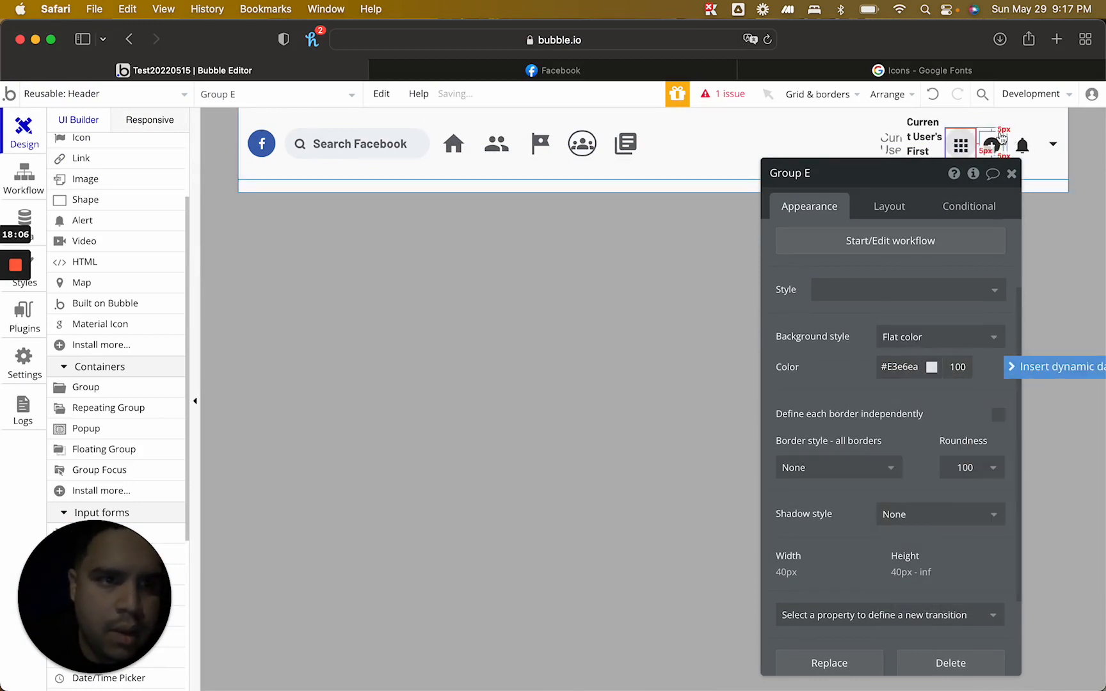
# Give the group around the maps_ugc icon (Group H) a flat background colour of #E3E6EA
pyautogui.click(1002, 136)
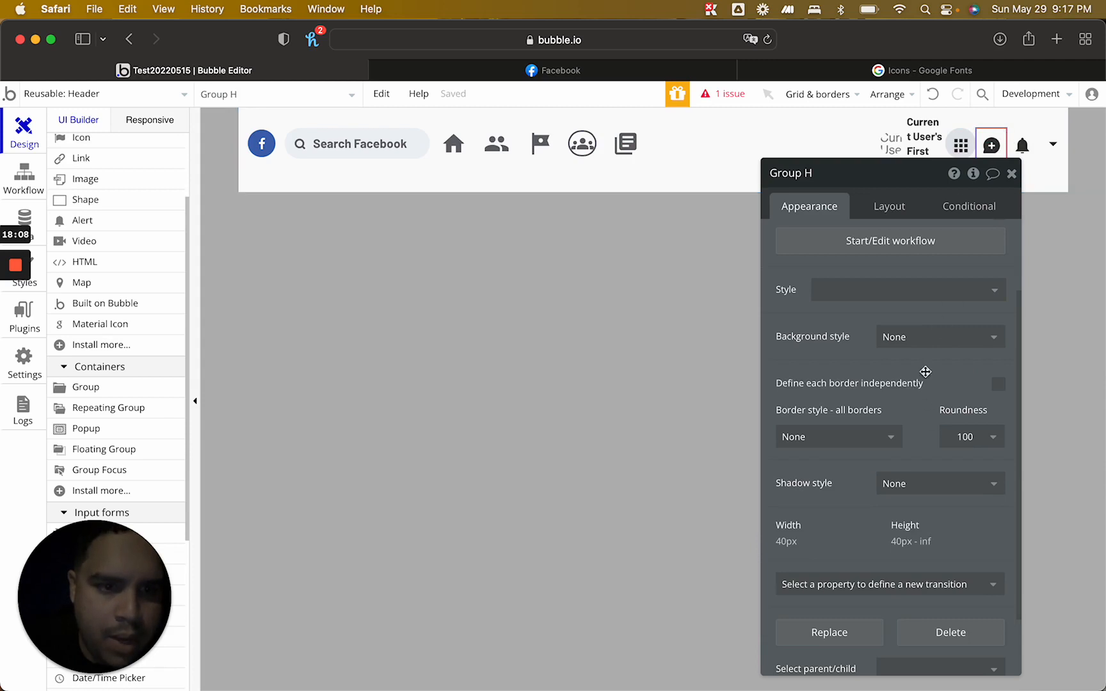
pyautogui.click(921, 337)
pyautogui.click(911, 382)
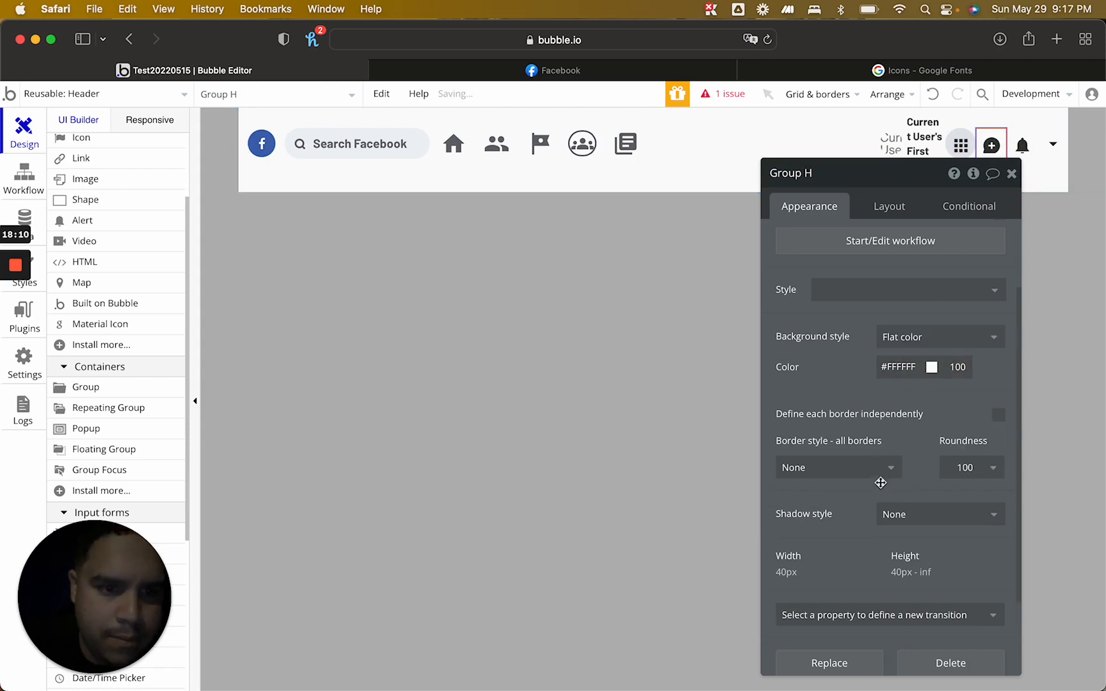
pyautogui.click(906, 367)
pyautogui.press('super+v')
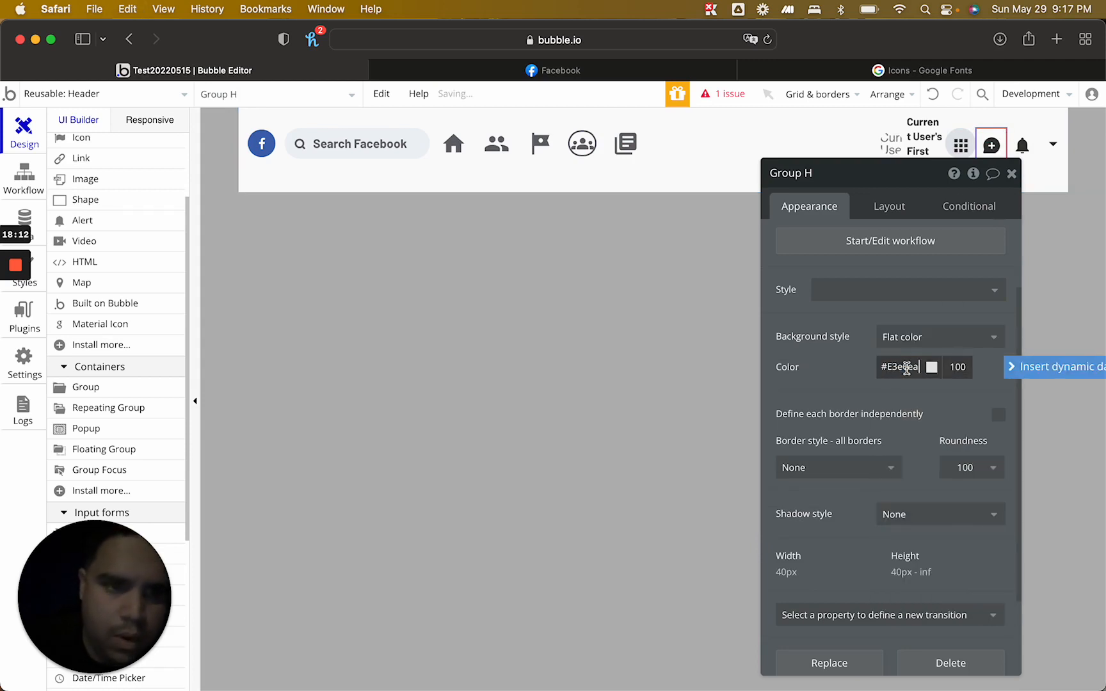
# Give the group around the notifications bell (Group G) a flat background colour of #E3E6EA
pyautogui.click(1022, 131)
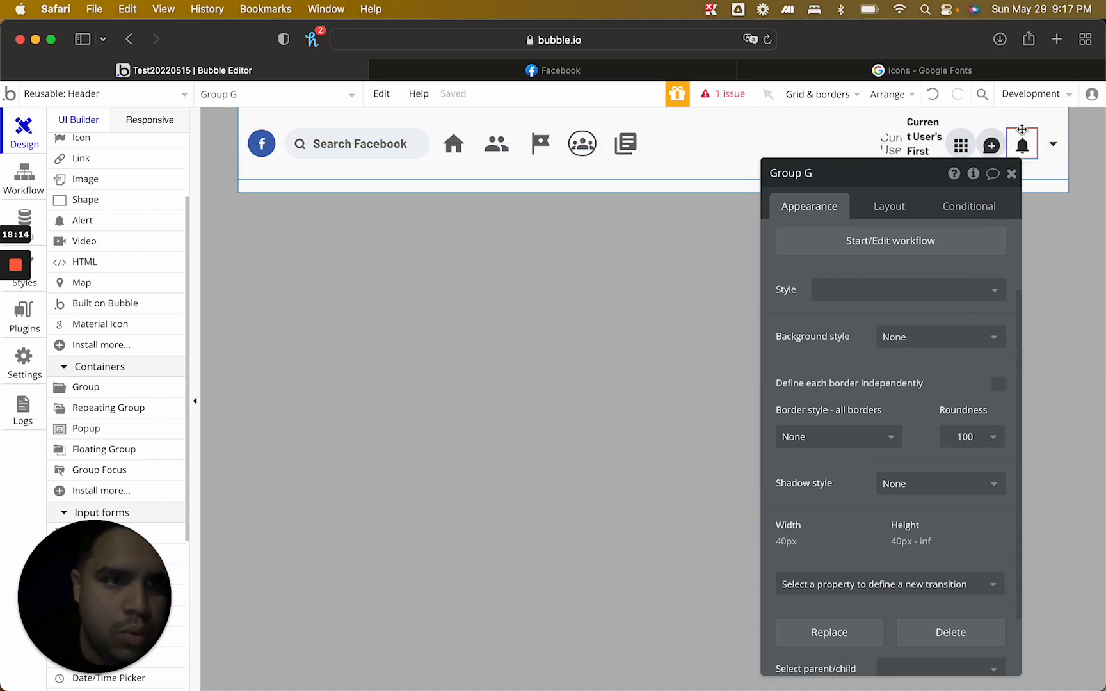
pyautogui.click(891, 338)
pyautogui.click(890, 382)
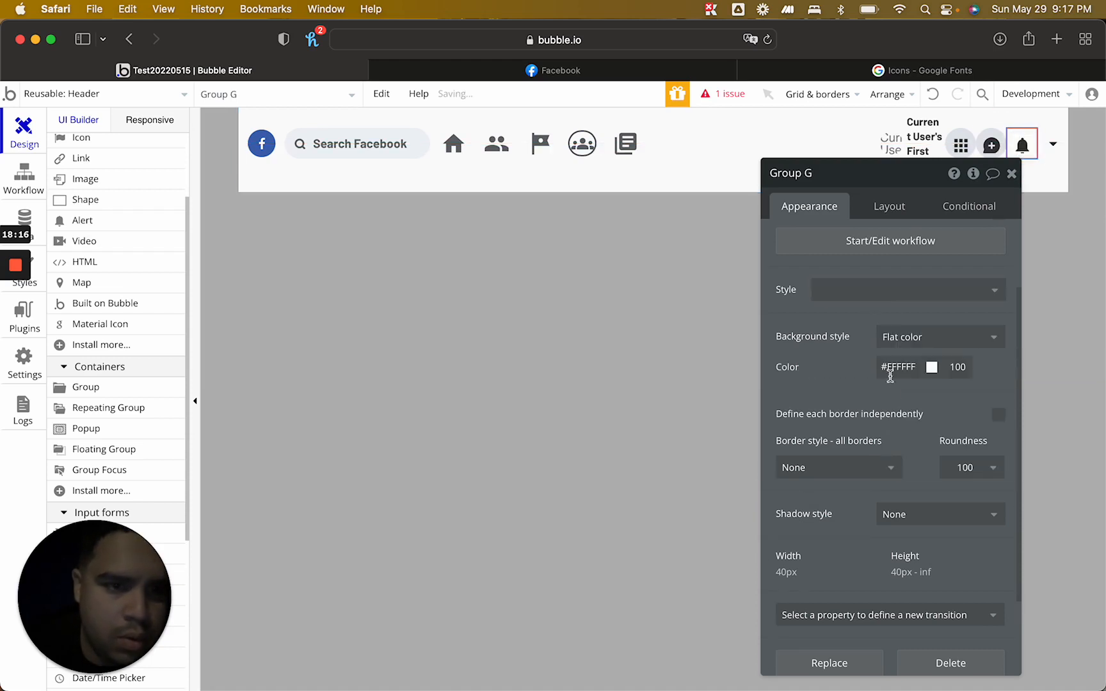
pyautogui.click(890, 375)
pyautogui.click(890, 374)
pyautogui.write('#E3e6ea')
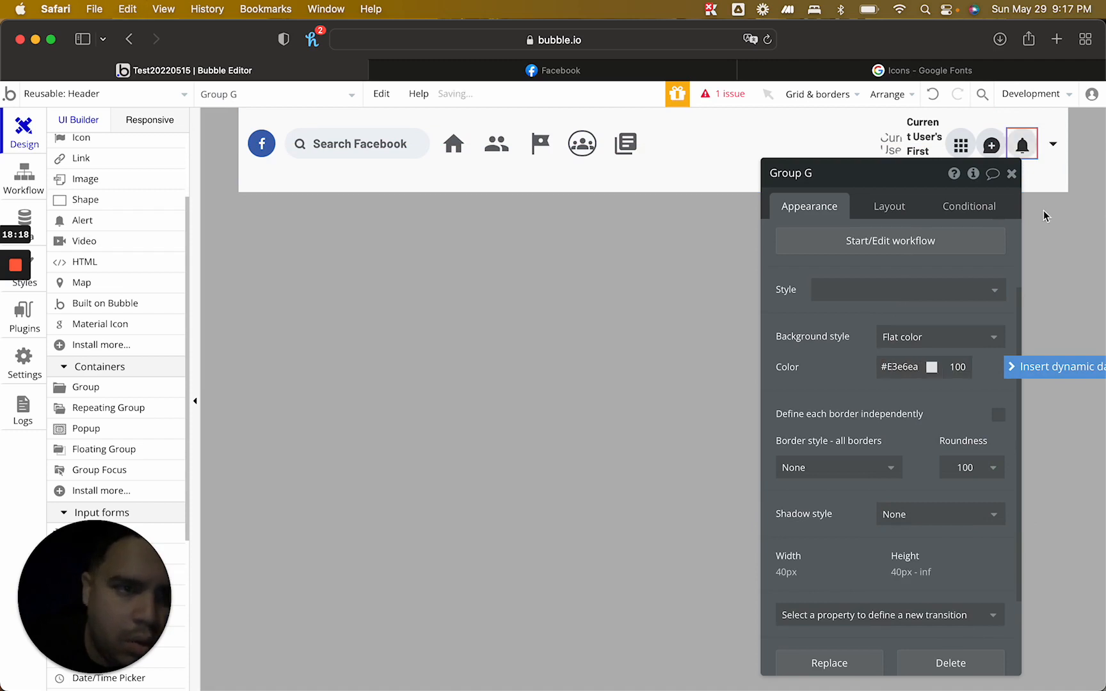
# Give the group around the arrow_drop_down icon (Group F) a flat background colour of #E3E6EA
pyautogui.click(1053, 144)
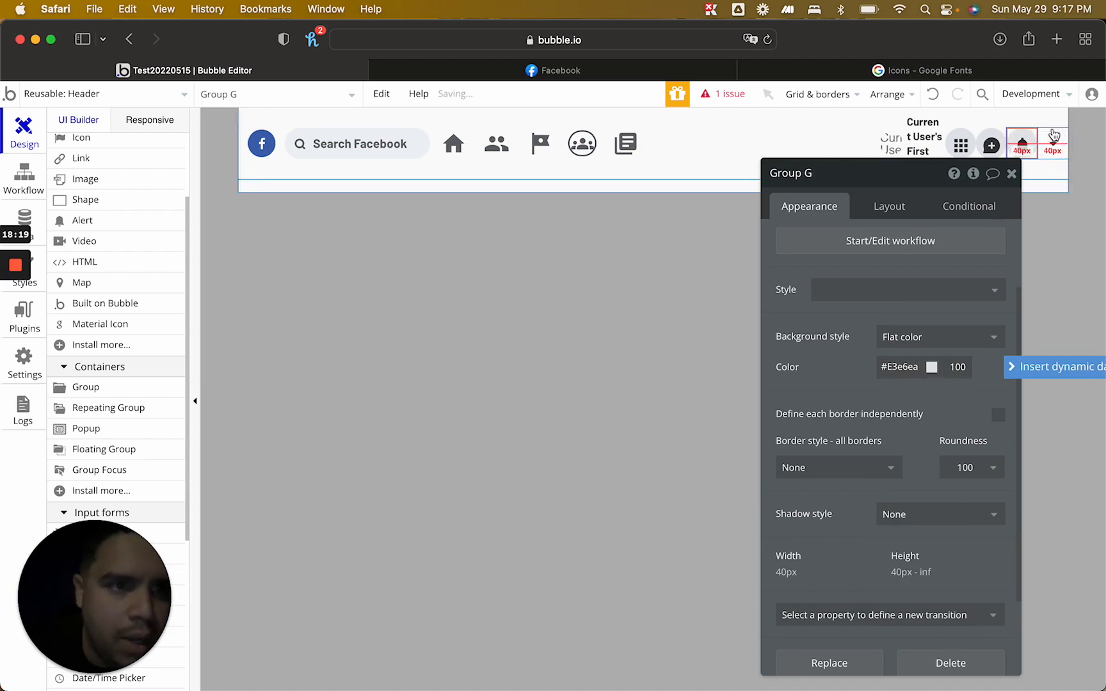
pyautogui.click(908, 340)
pyautogui.click(899, 382)
pyautogui.click(901, 367)
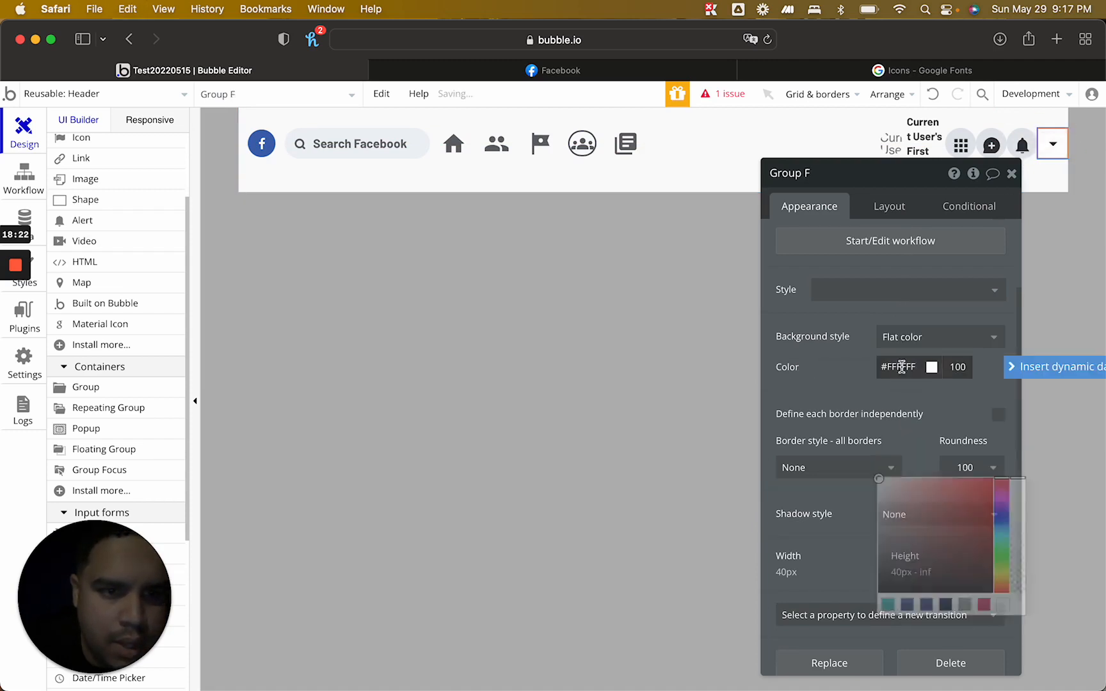
pyautogui.click(900, 366)
pyautogui.write('#E3E6EA')
pyautogui.click(849, 380)
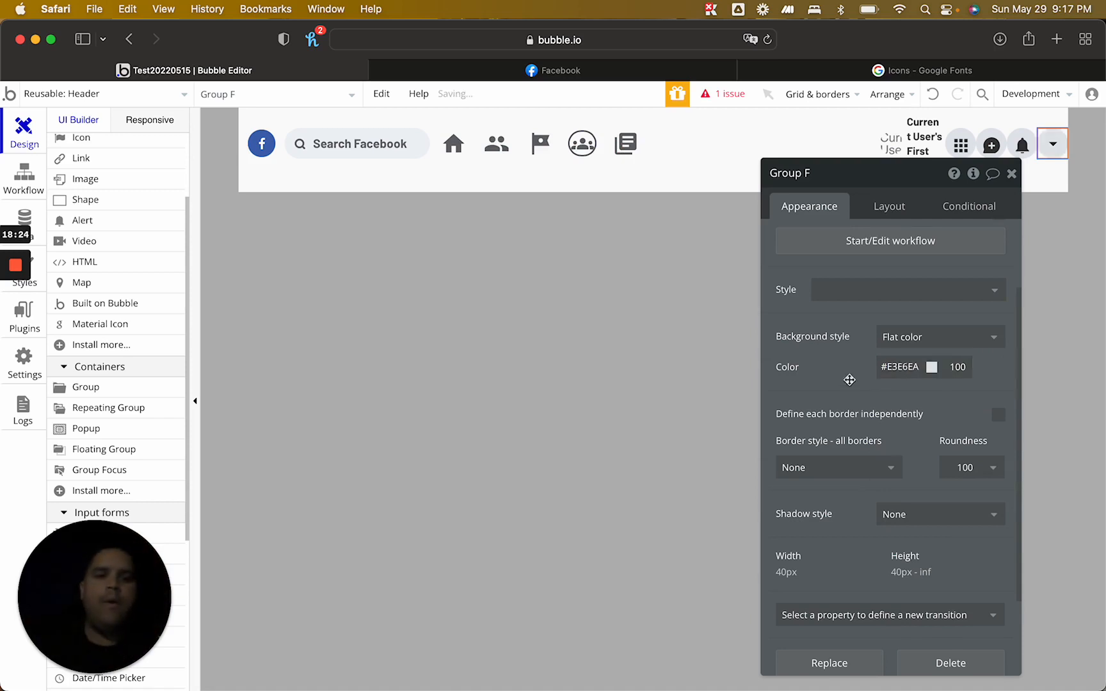
# Set the drop-down arrow group's right margin to 10 px and its left margin to 6 px
pyautogui.click(901, 208)
pyautogui.click(979, 631)
pyautogui.write('6')
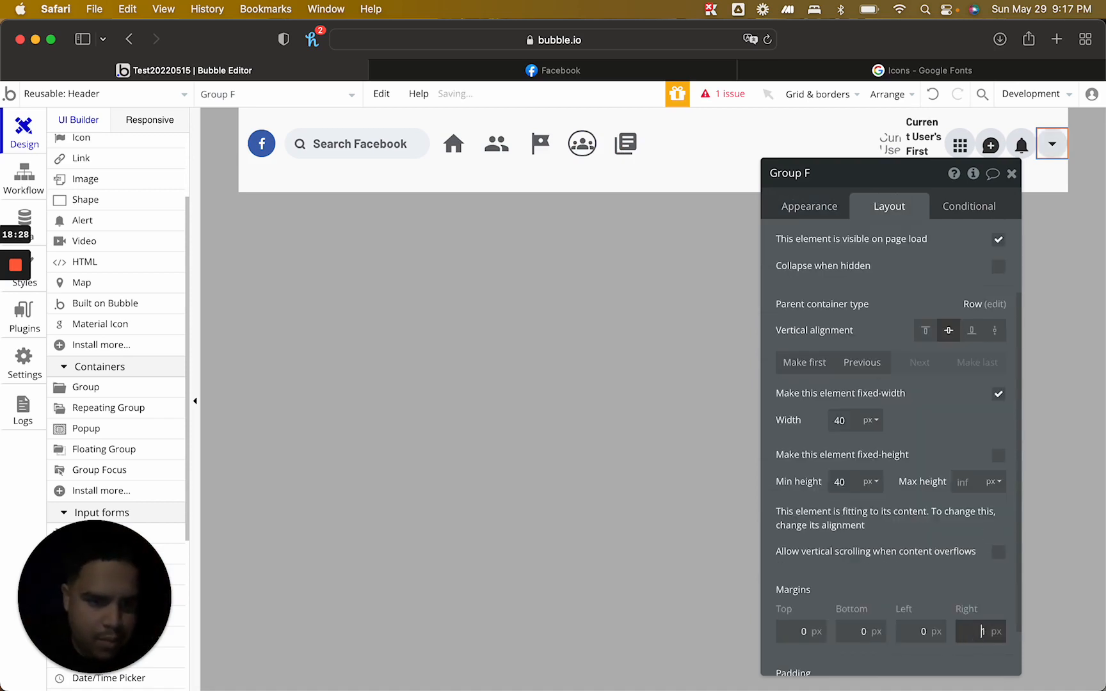
pyautogui.press('BackSpace')
pyautogui.write('10')
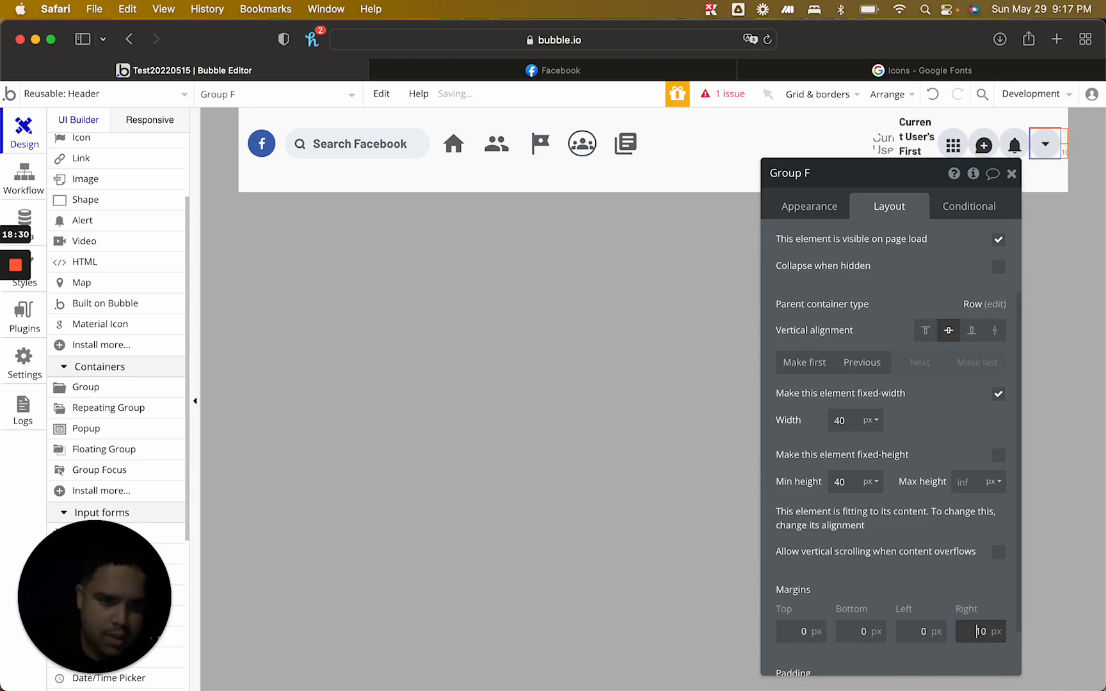
pyautogui.click(922, 632)
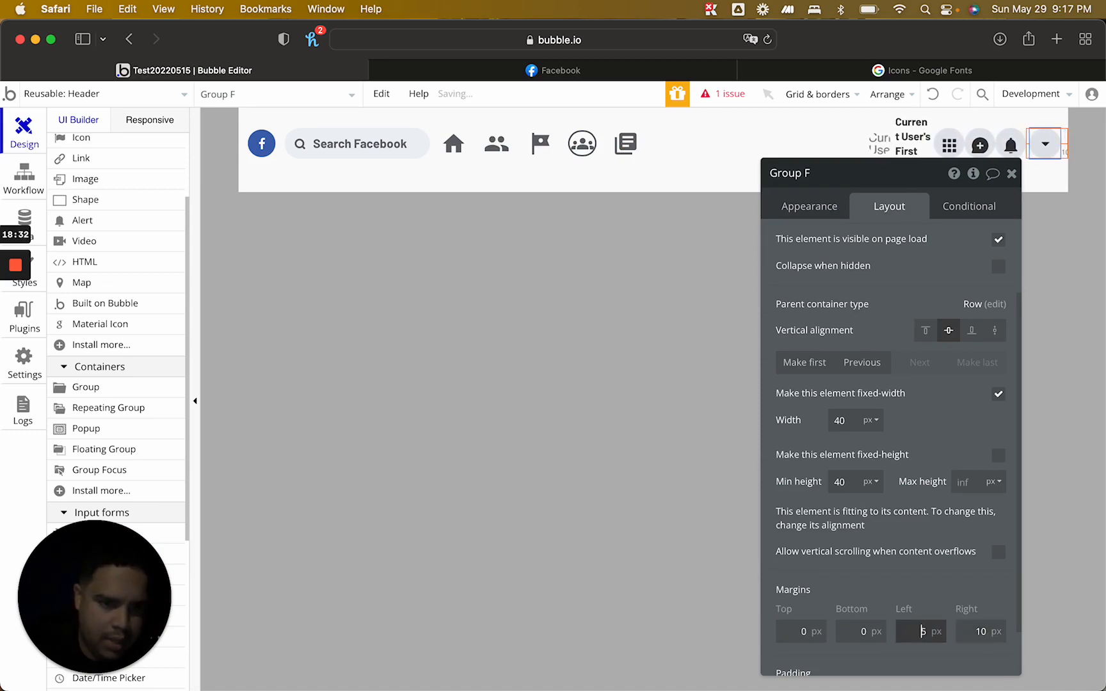
pyautogui.write('6')
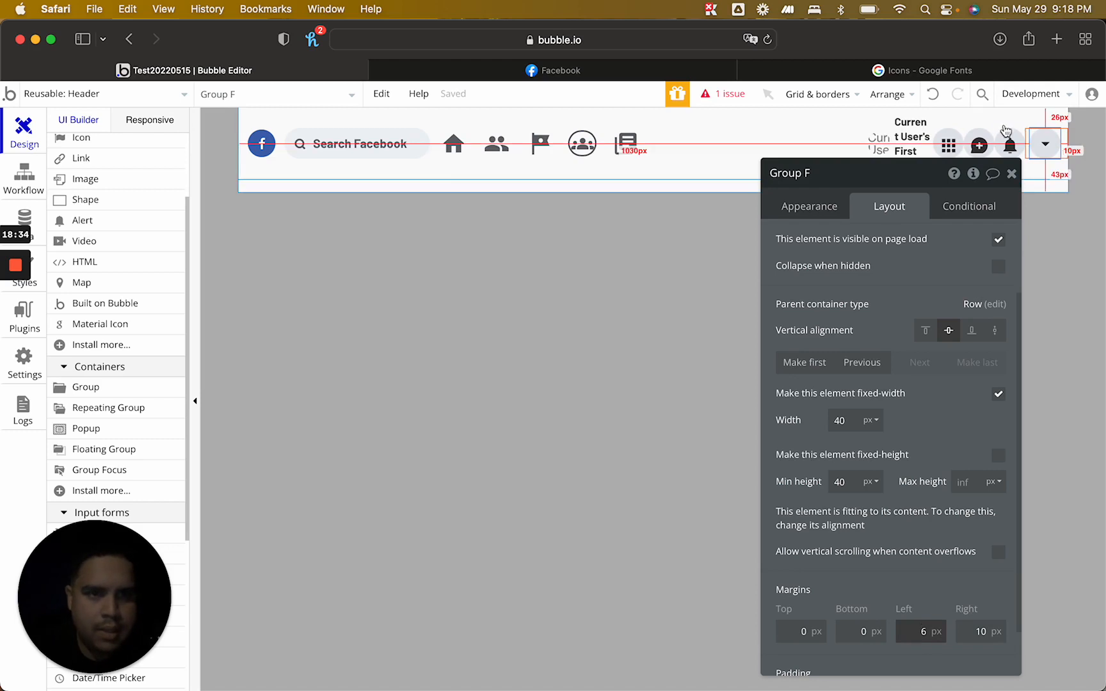
# Set both the left and right margins of the notifications bell's group to 6 px
pyautogui.click(1006, 142)
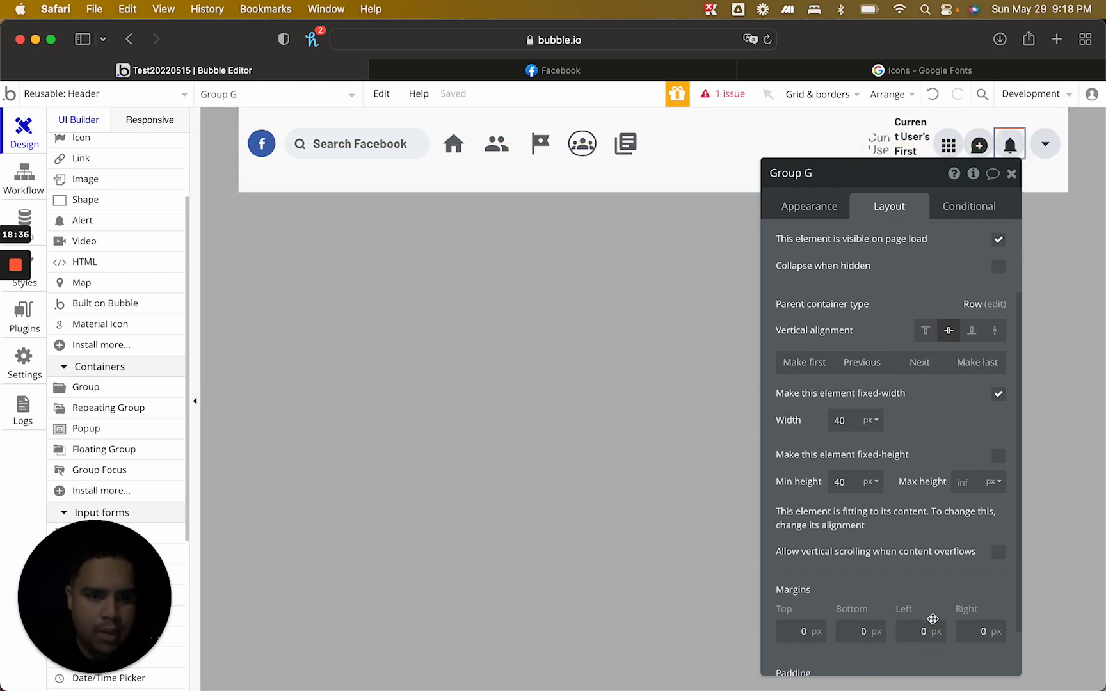
pyautogui.doubleClick(913, 631)
pyautogui.write('6')
pyautogui.doubleClick(983, 632)
pyautogui.write('6')
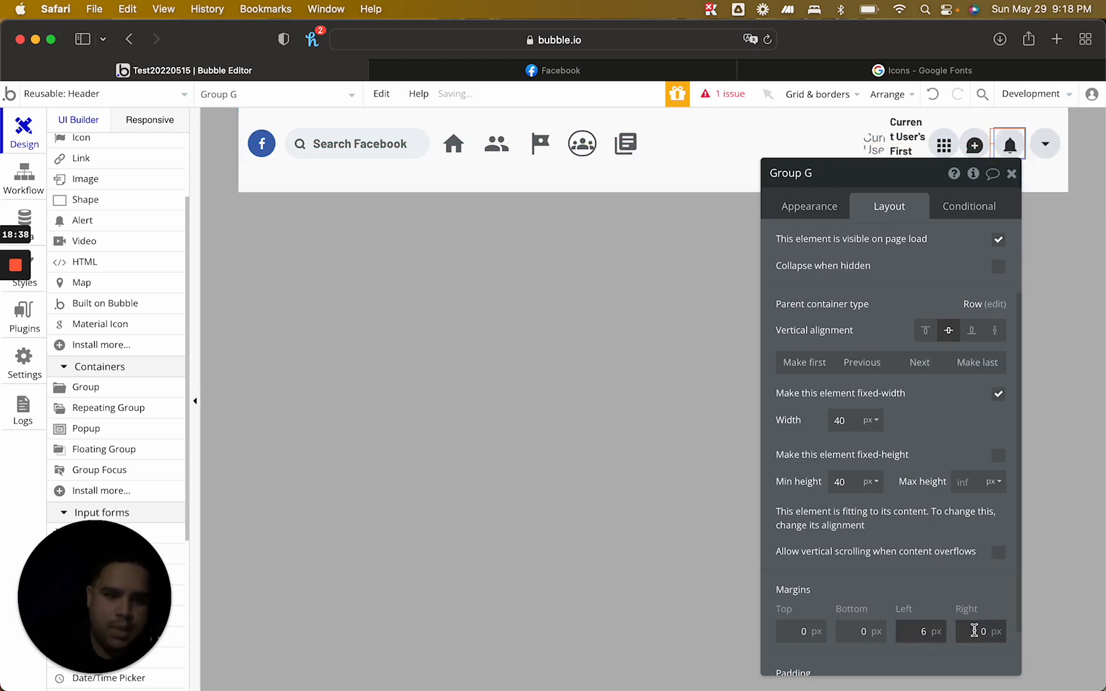
# Set both the right and left margins of the maps_ugc icon's group to 6 px
pyautogui.click(964, 131)
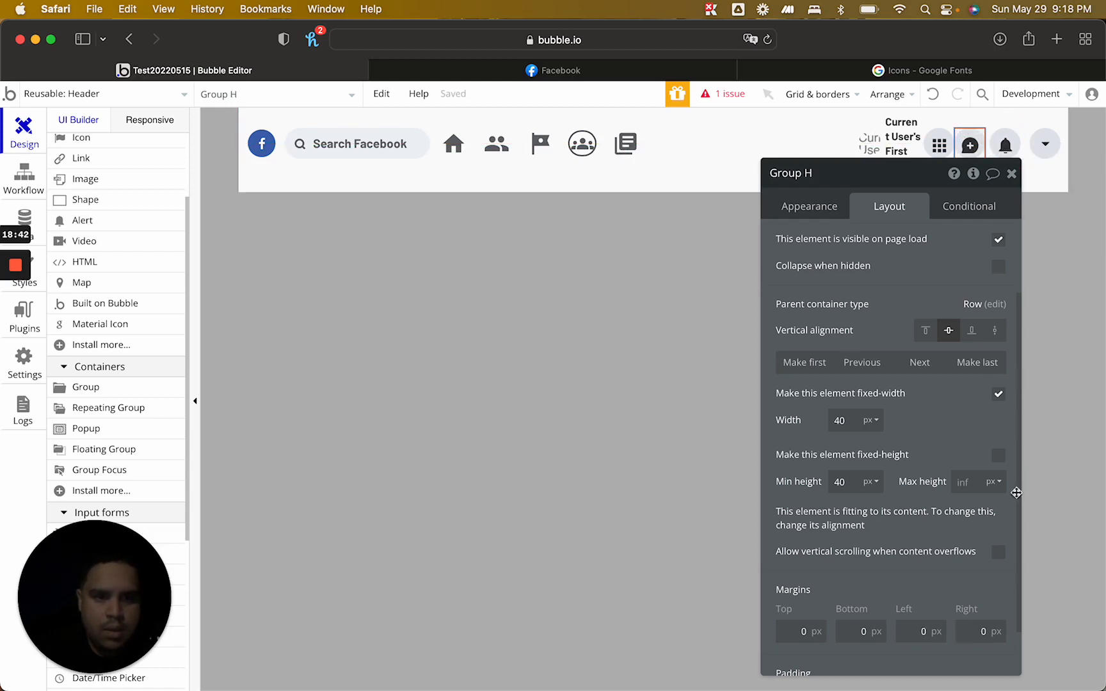
pyautogui.write('6')
pyautogui.click(919, 631)
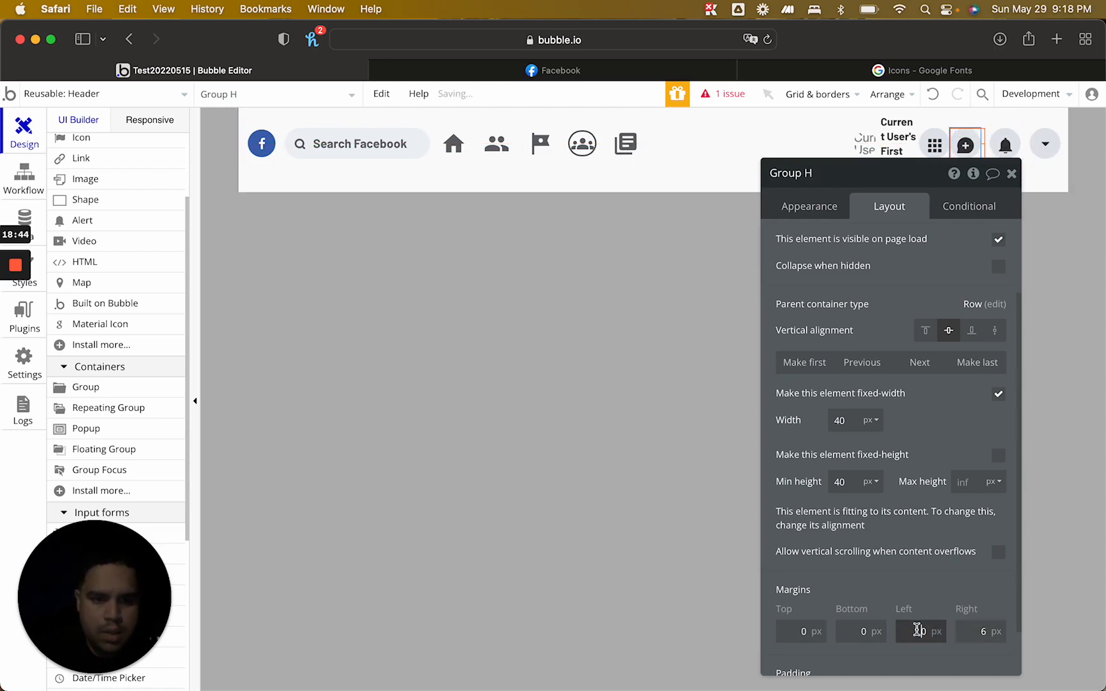
pyautogui.write('6')
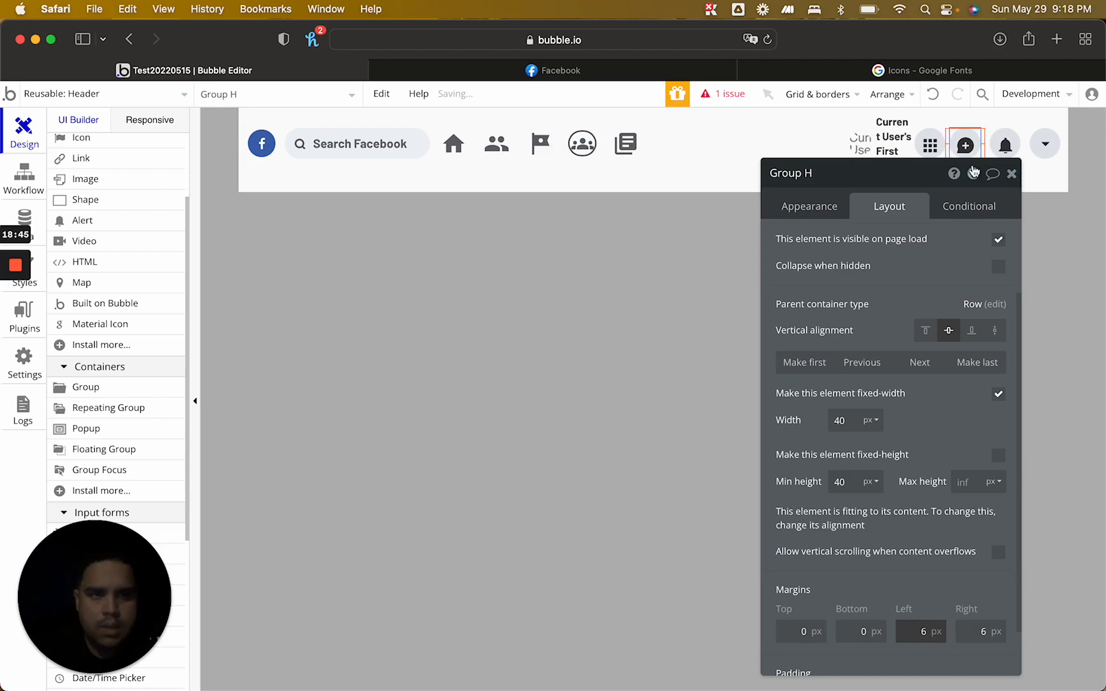
# Set the apps icon group's right margin to 6 px and left margin to 10 px, then close its property editor
pyautogui.click(923, 136)
pyautogui.click(967, 633)
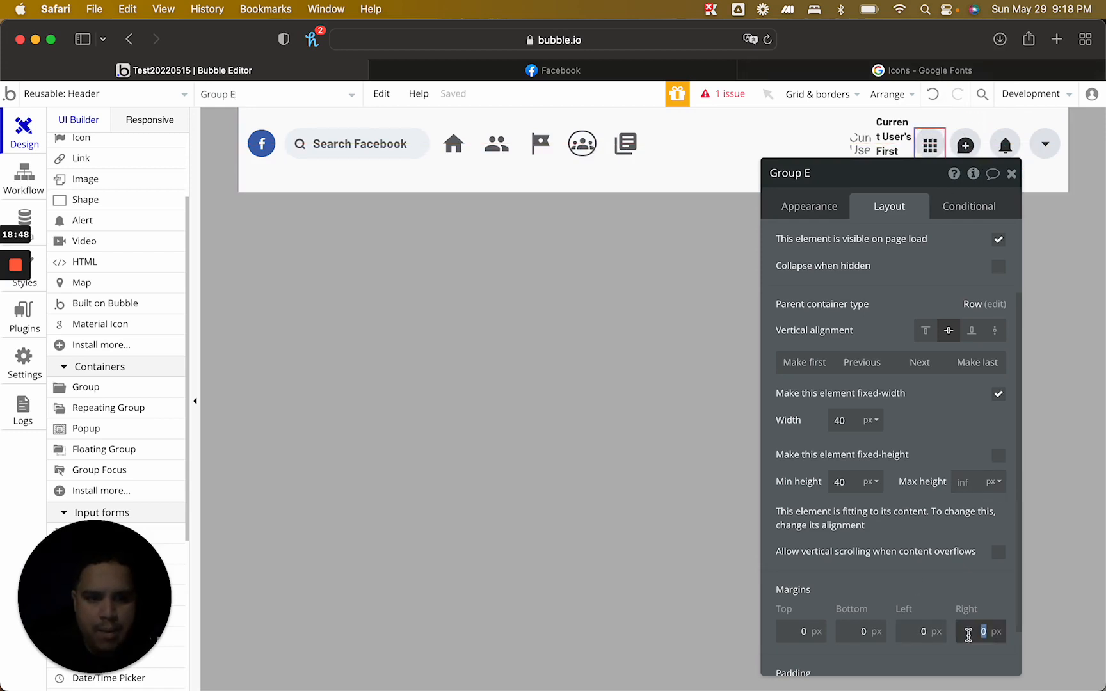
pyautogui.write('6')
pyautogui.click(920, 631)
pyautogui.write('10')
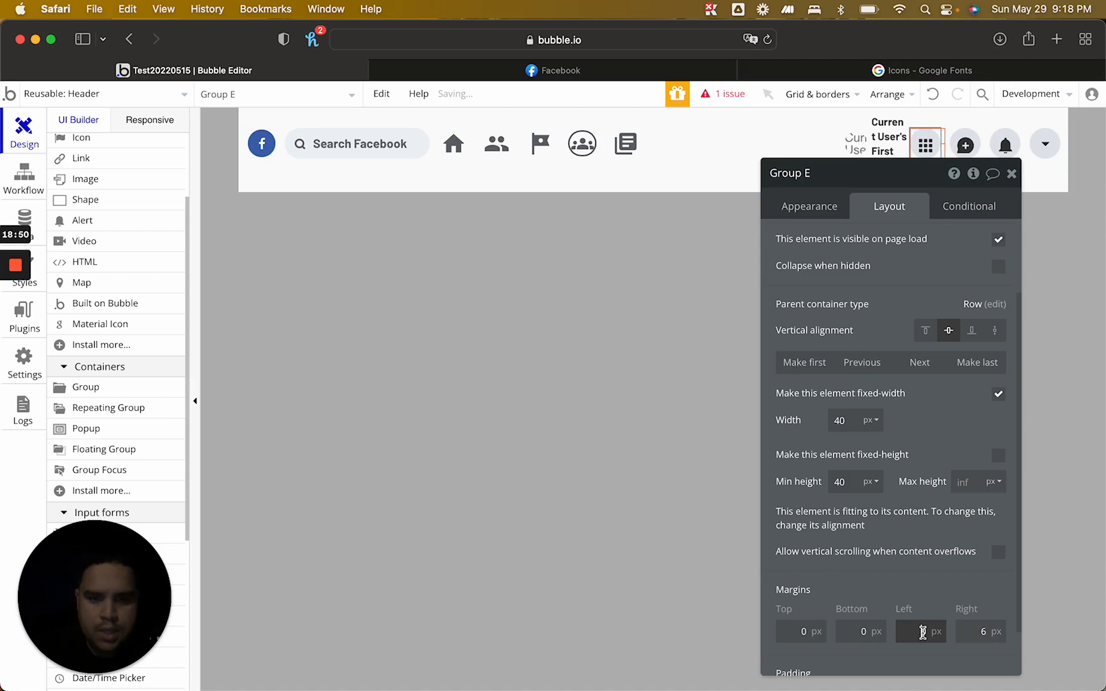
pyautogui.click(946, 414)
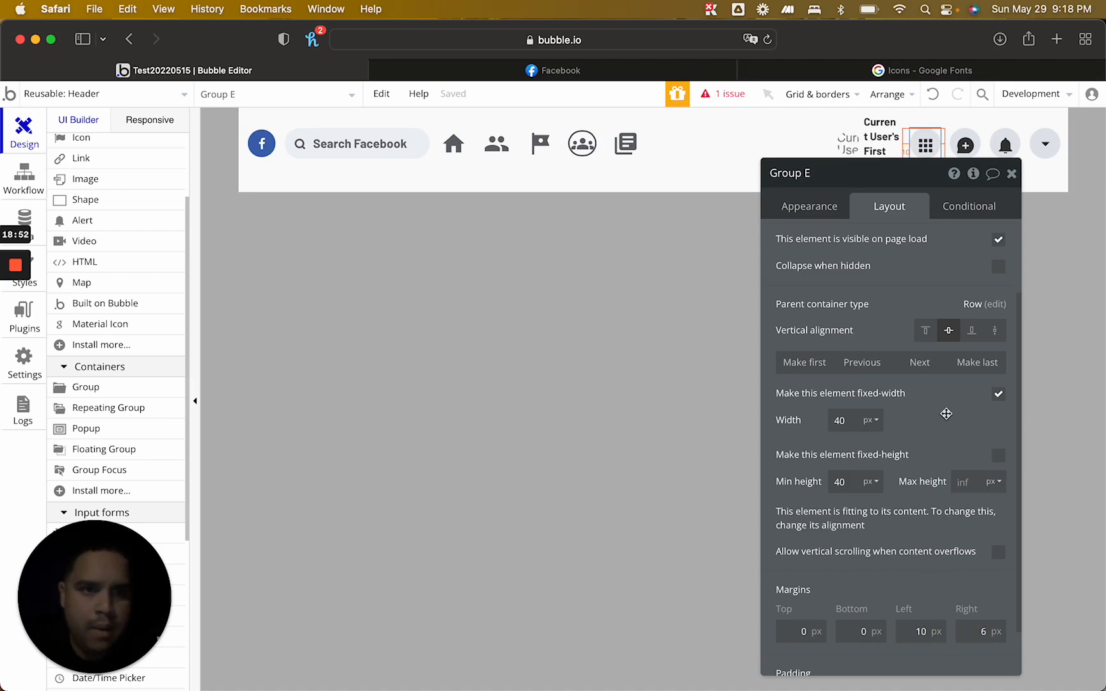
pyautogui.click(1012, 177)
pyautogui.click(1011, 289)
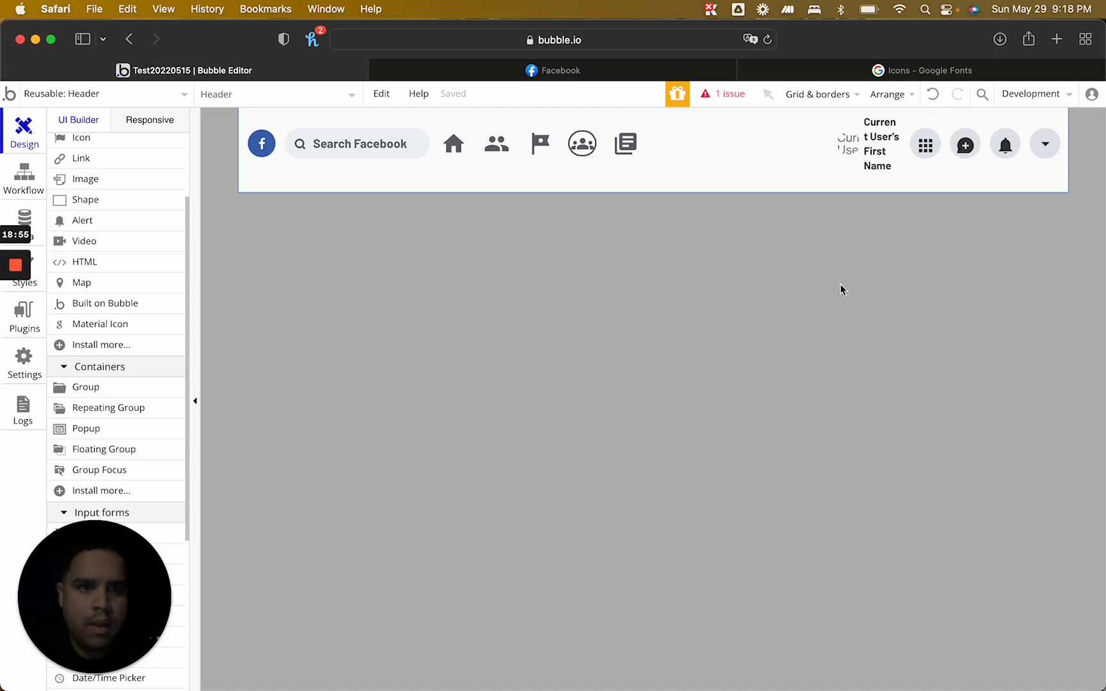
# Compare the button spacing with Facebook's header, then reduce the right margin of the apps icon's group to 4 px in Bubble
pyautogui.click(453, 66)
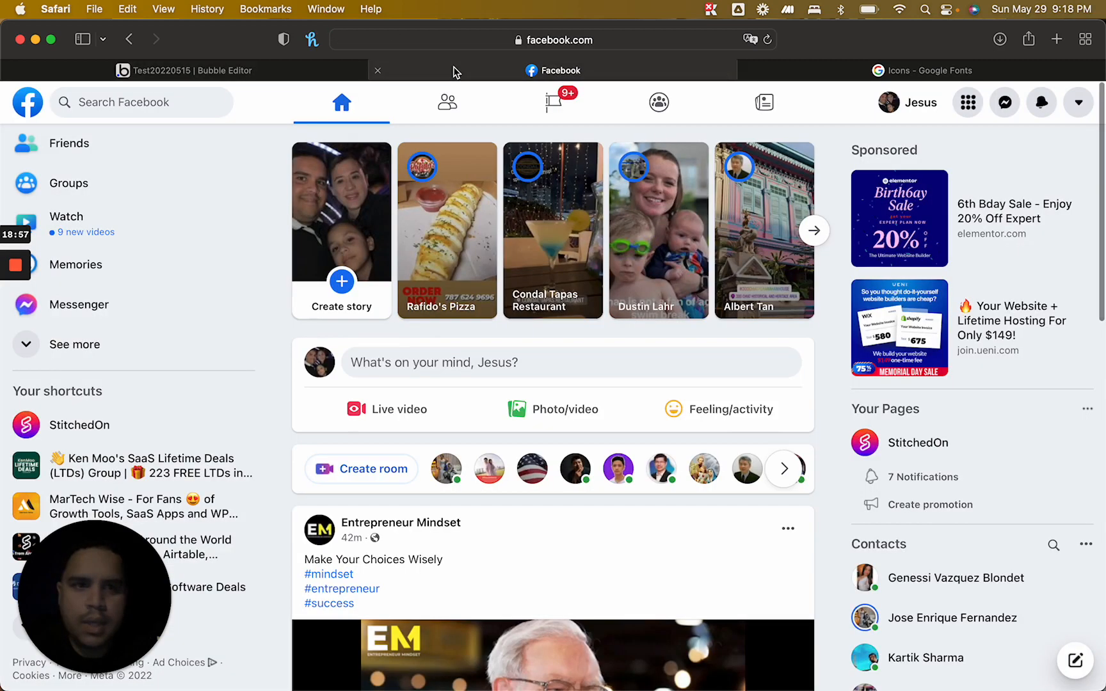
pyautogui.click(203, 77)
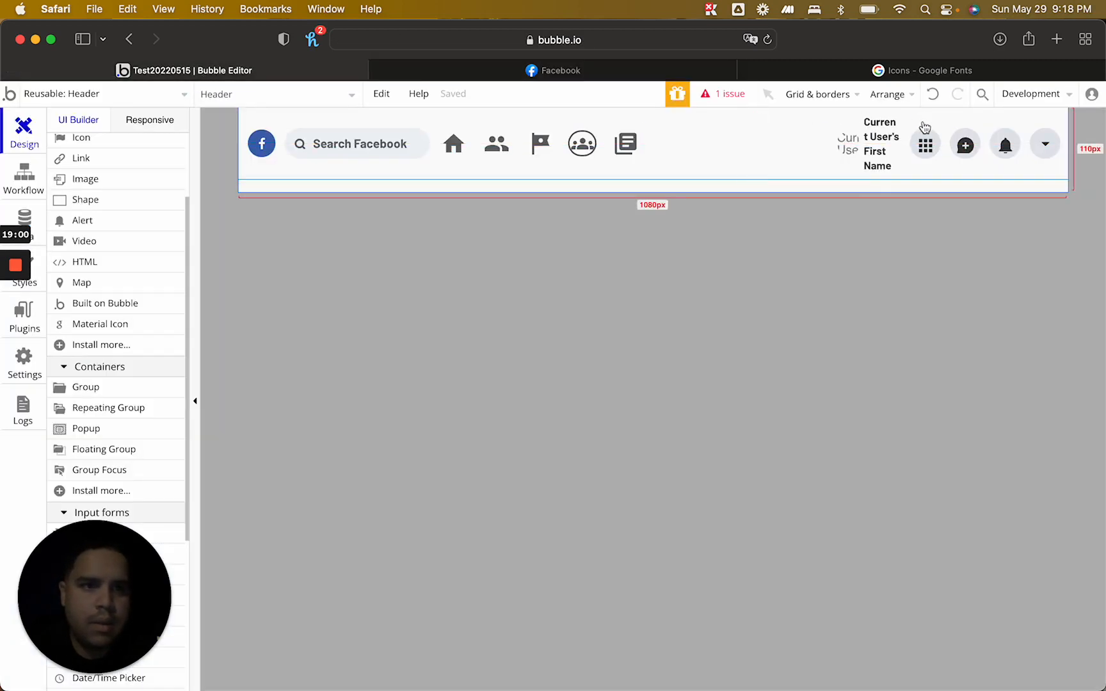
pyautogui.click(931, 131)
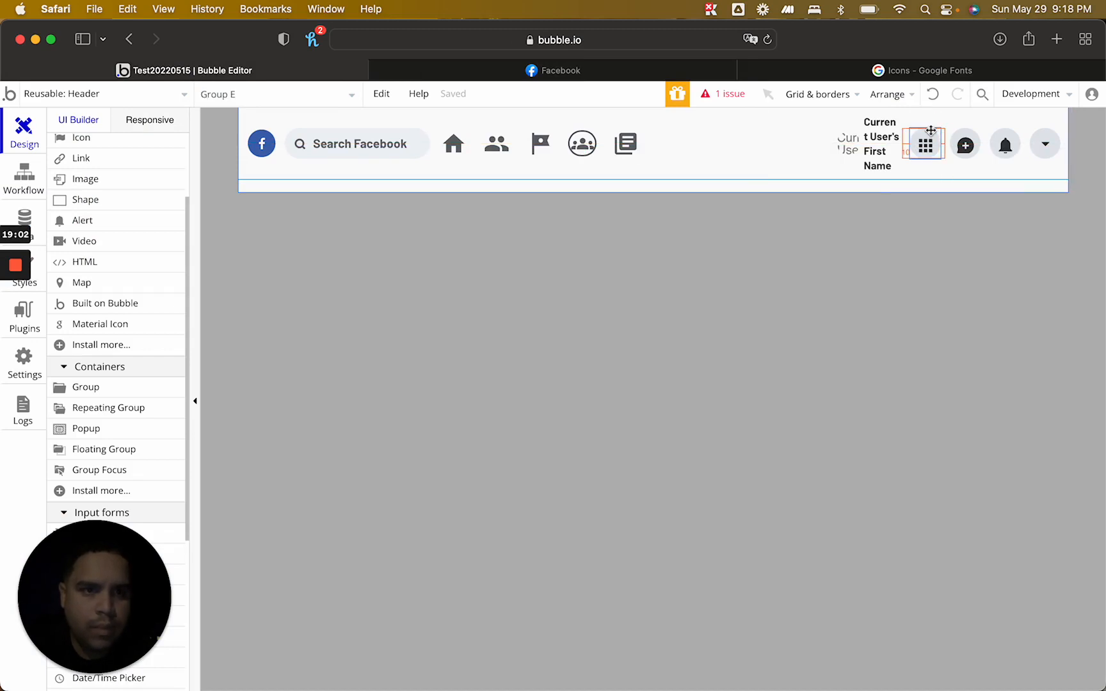
pyautogui.doubleClick(930, 131)
pyautogui.click(979, 632)
pyautogui.write('5')
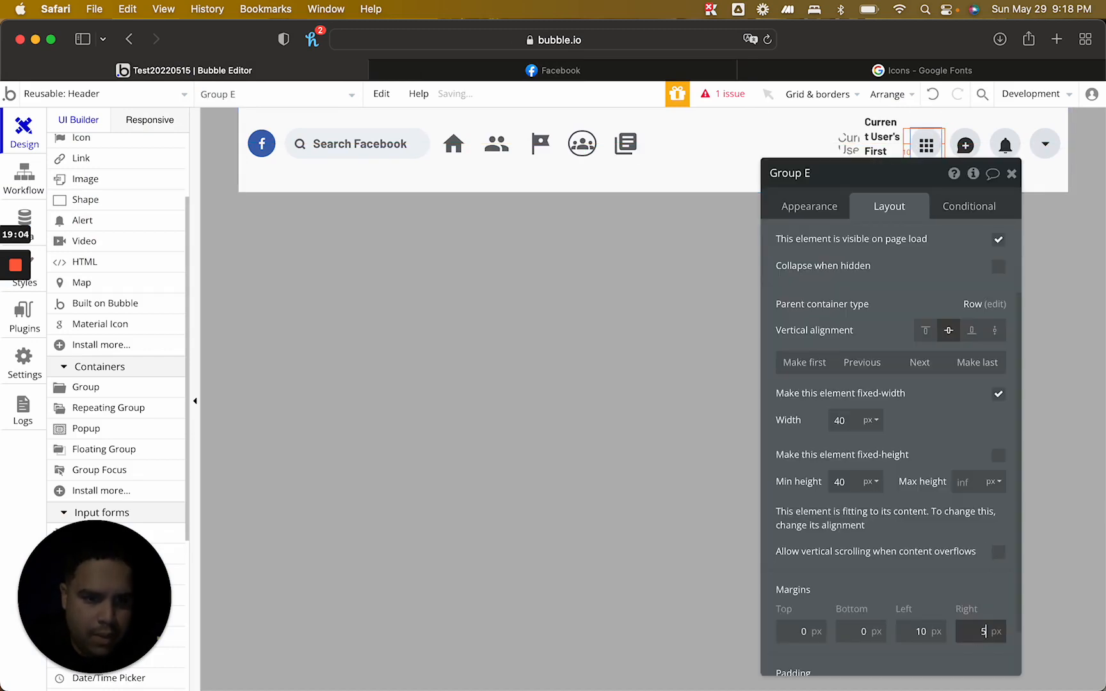
pyautogui.press('BackSpace')
pyautogui.write('4')
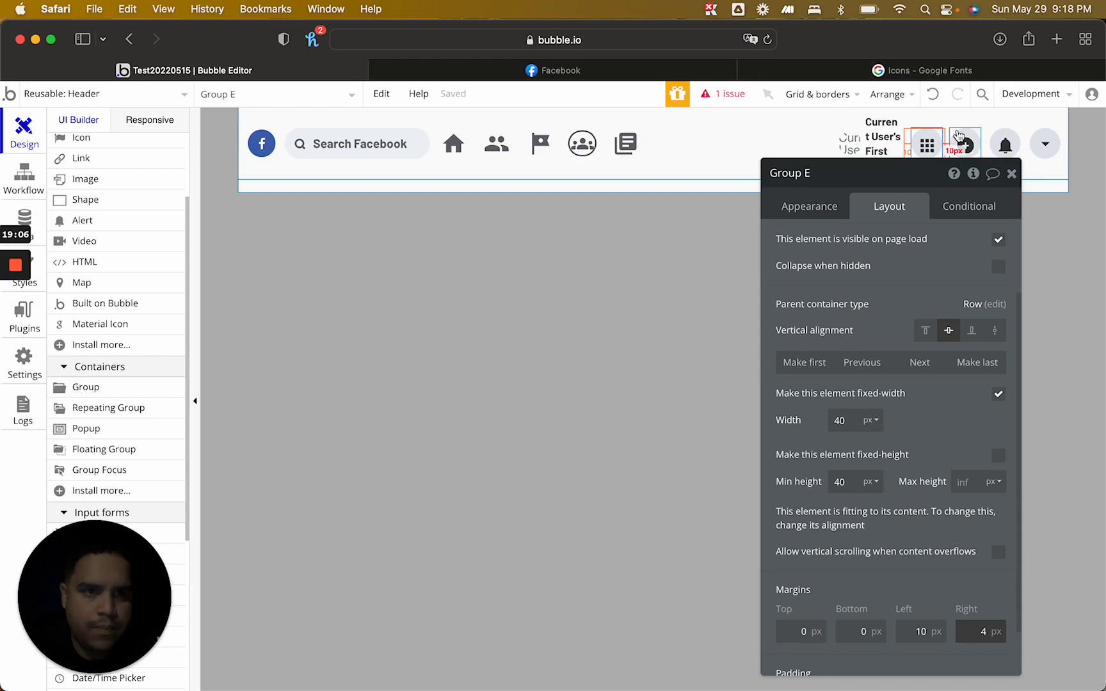
# Set the right margin of both the maps_ugc icon's group and the notifications bell's group to 4 px
pyautogui.click(958, 136)
pyautogui.click(974, 631)
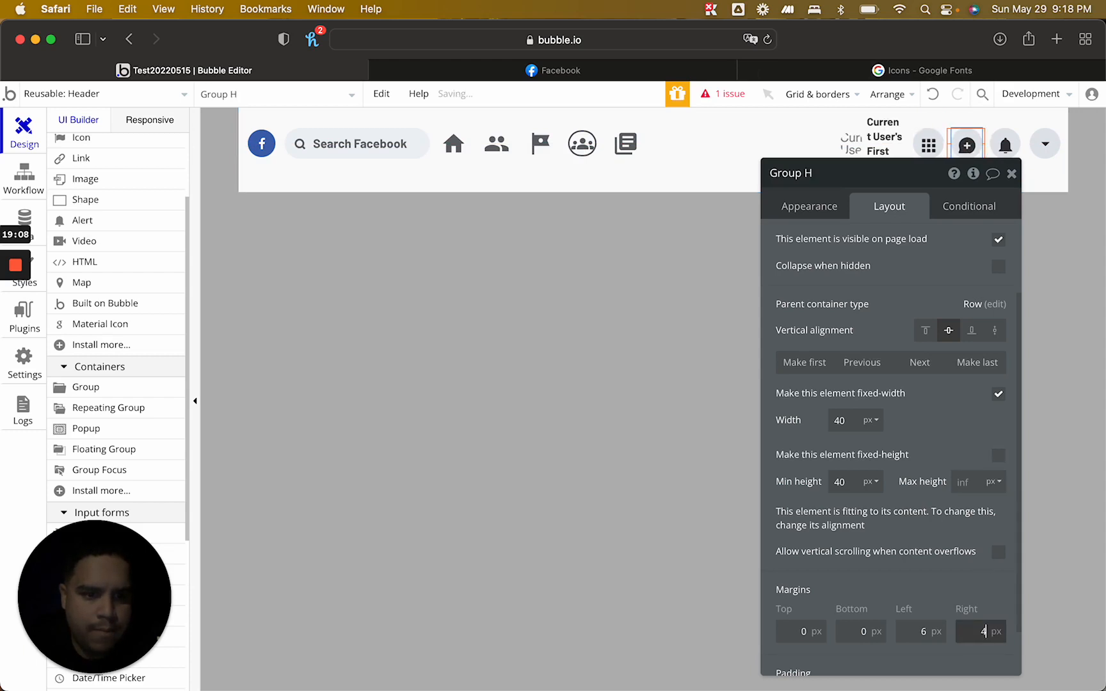
pyautogui.click(995, 136)
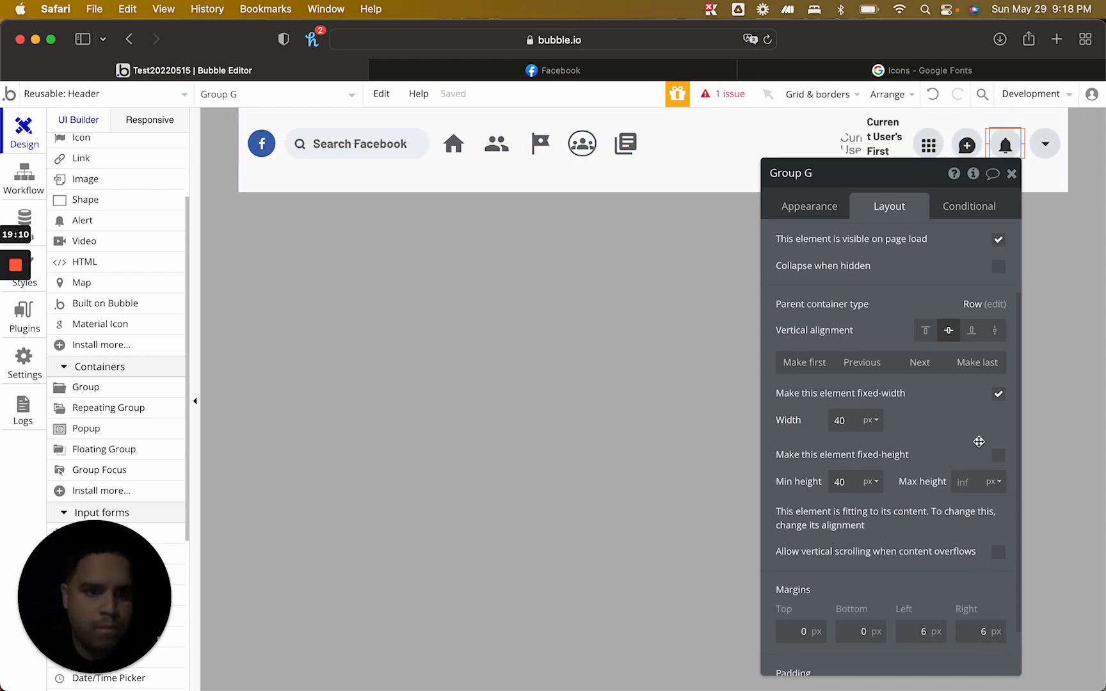
pyautogui.click(969, 635)
pyautogui.write('4')
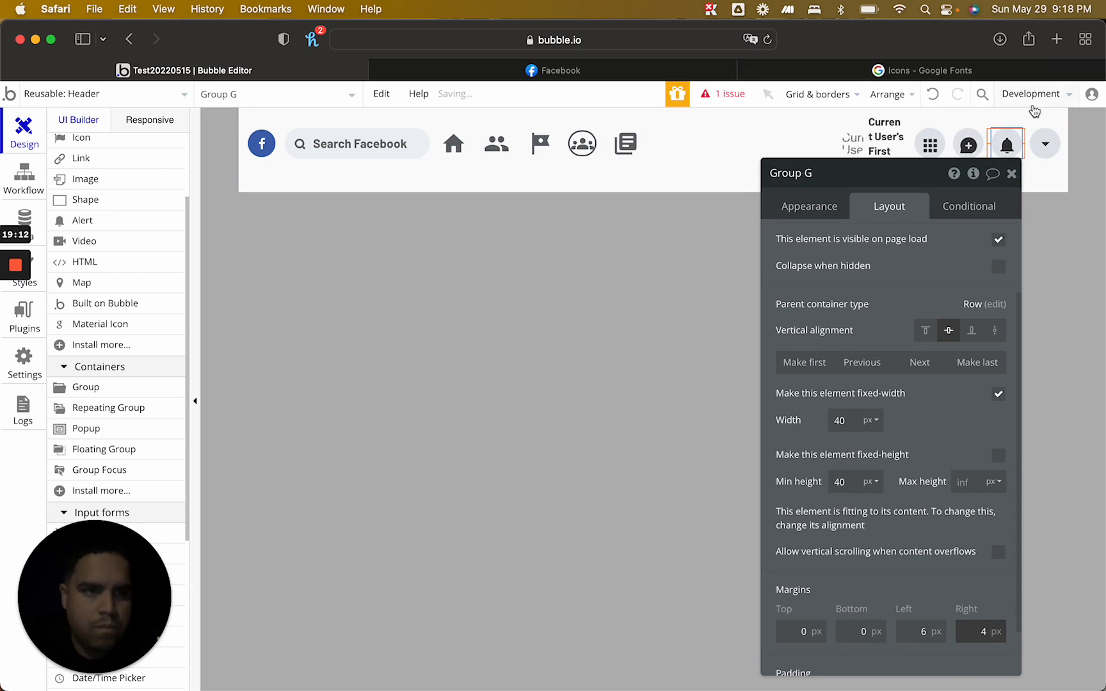
# Set the right margin of the dropdown arrow's group to 8 px and close its property editor
pyautogui.click(1040, 135)
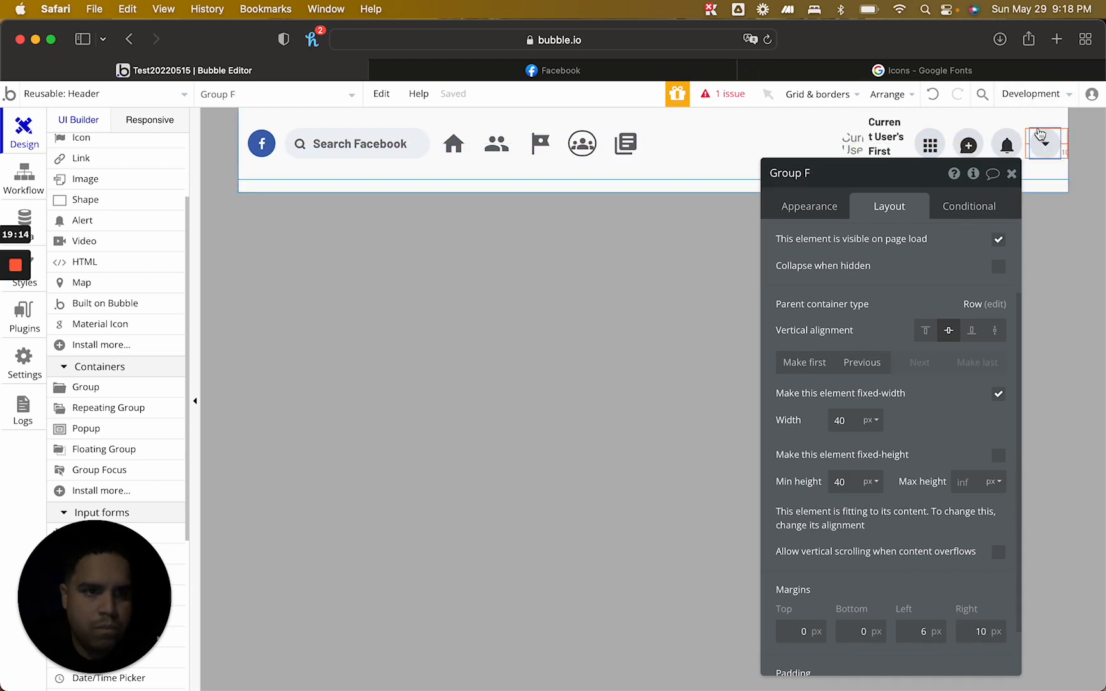
pyautogui.click(982, 632)
pyautogui.write('8')
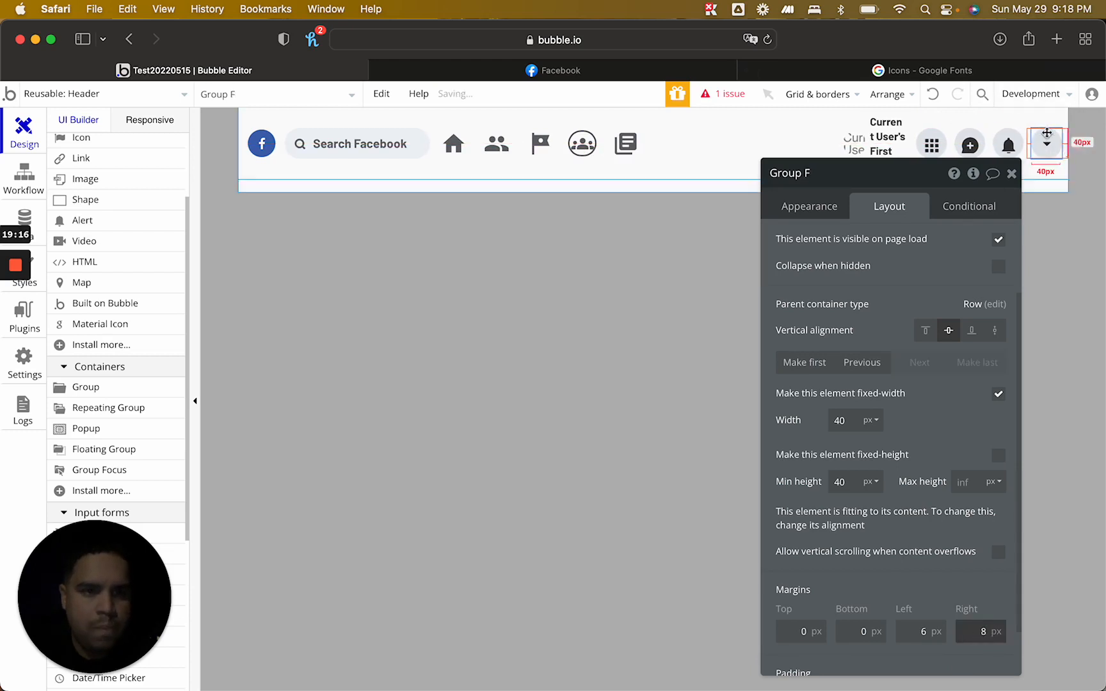
pyautogui.click(1012, 175)
pyautogui.click(618, 309)
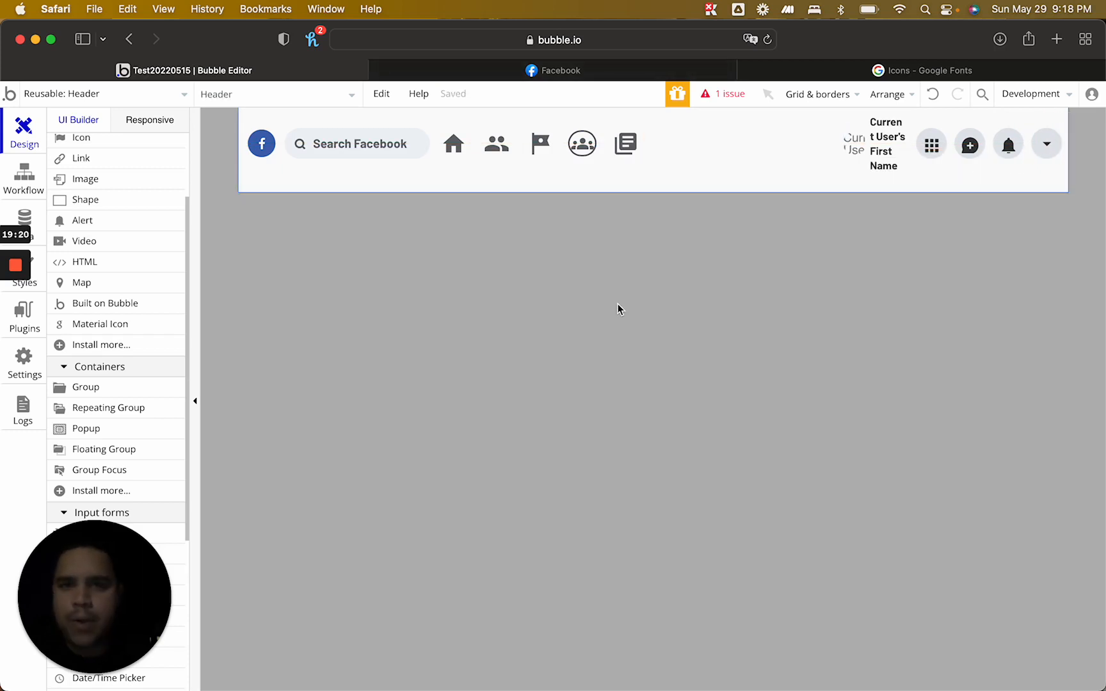
# Compare the header's button spacing with Facebook's header and return to the Bubble editor
pyautogui.click(970, 145)
pyautogui.click(994, 226)
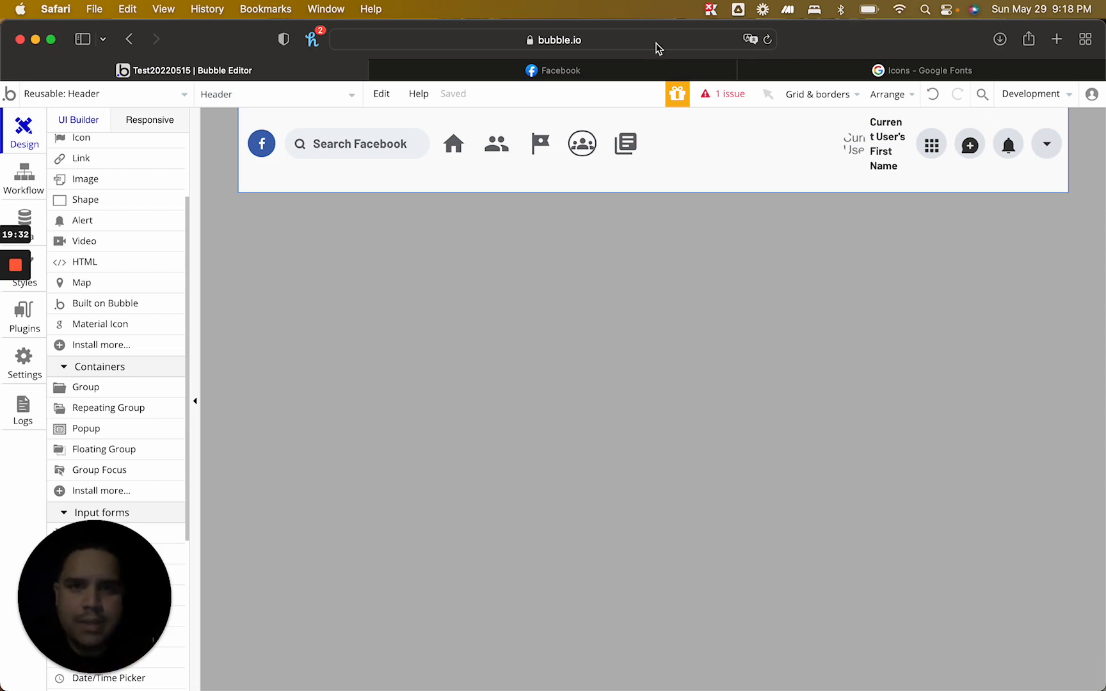
pyautogui.click(612, 69)
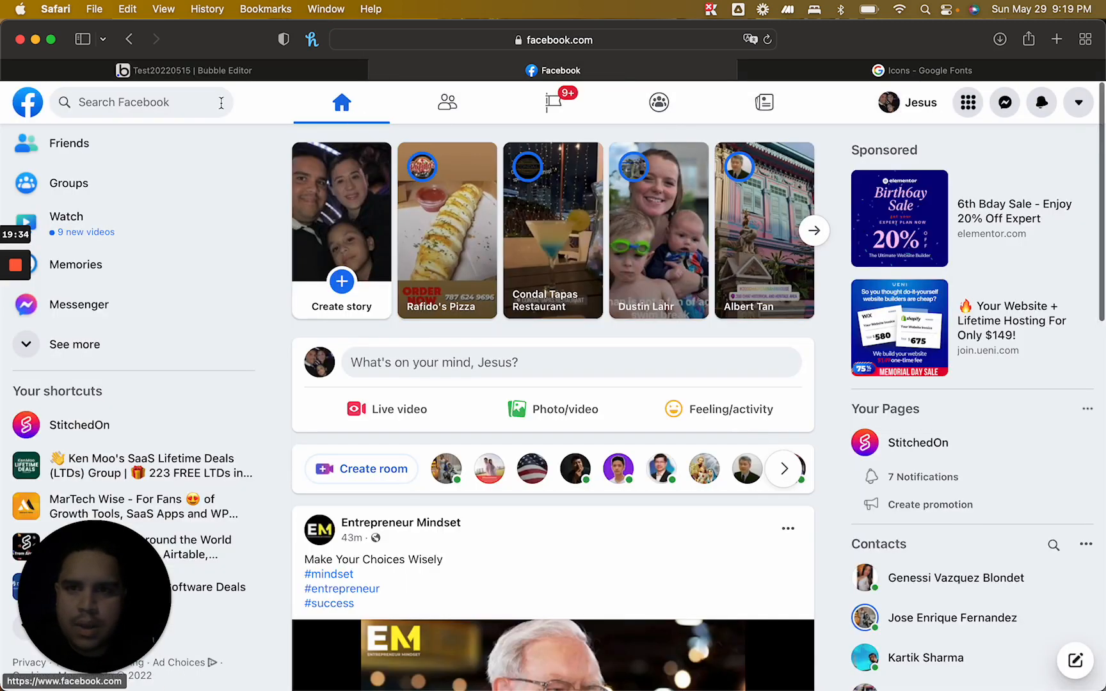
pyautogui.click(185, 71)
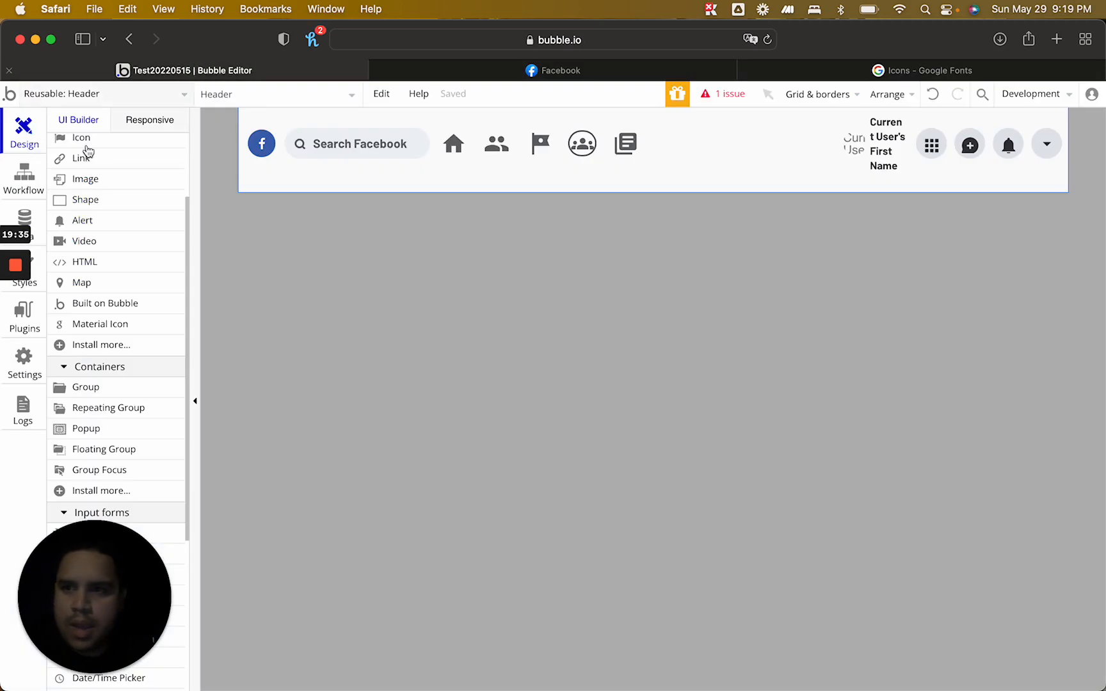
# Open the second user's record in the app data and upload the portrait photo from Downloads as the profile picture
pyautogui.click(31, 216)
pyautogui.click(291, 150)
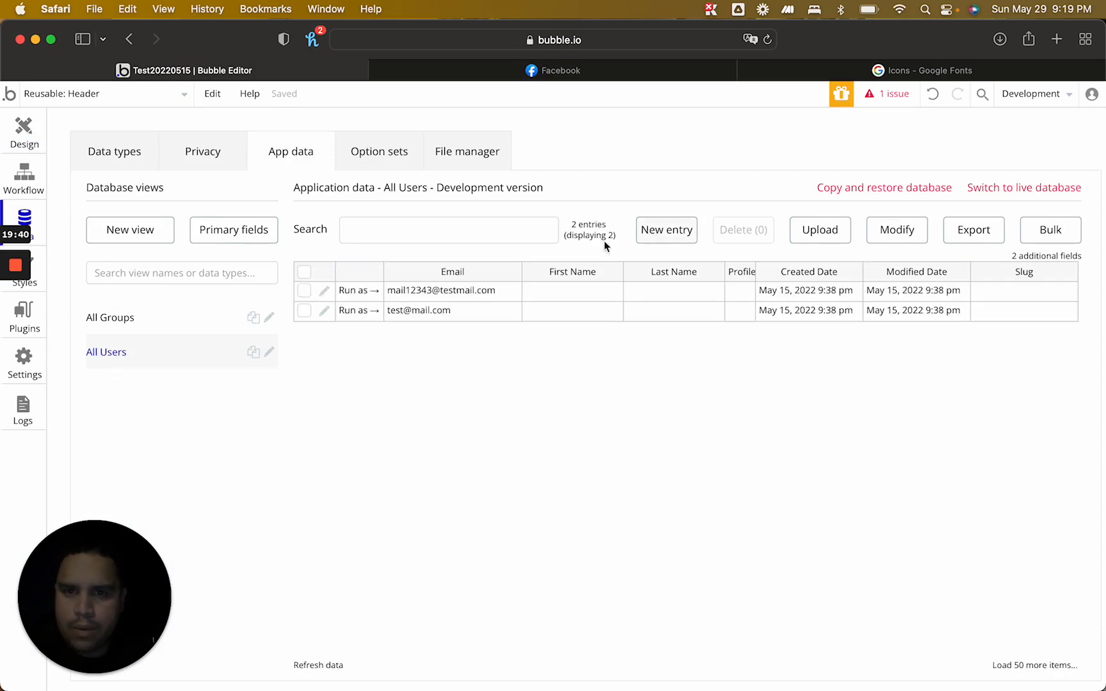
pyautogui.click(324, 311)
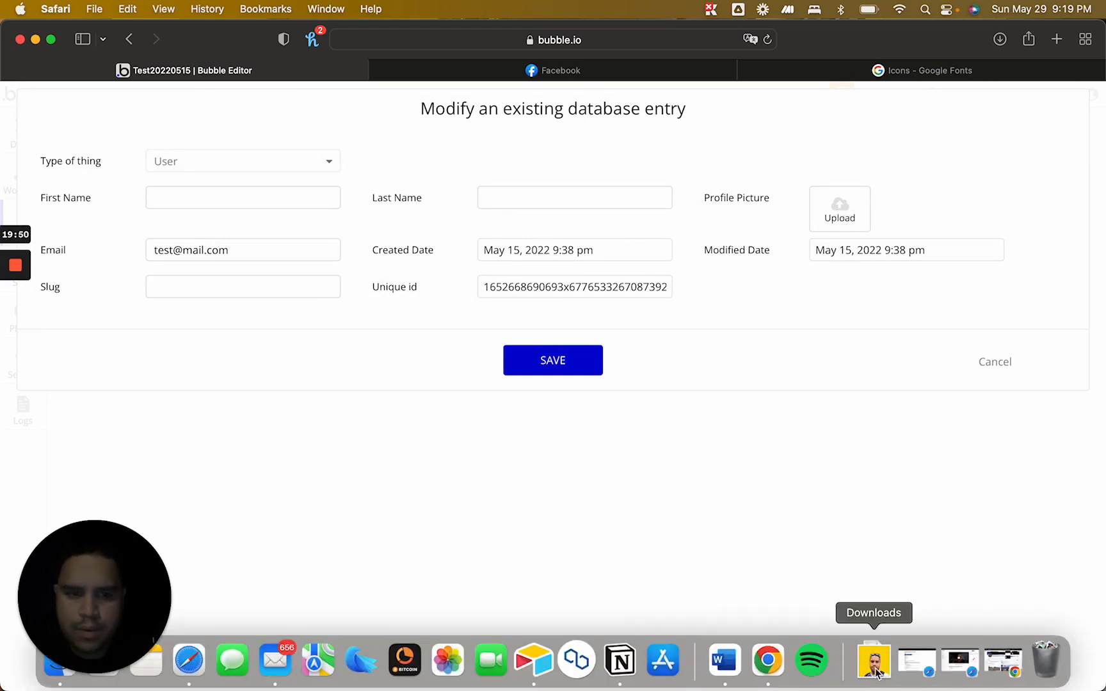
pyautogui.click(874, 659)
pyautogui.moveTo(883, 611); pyautogui.dragTo(846, 192)
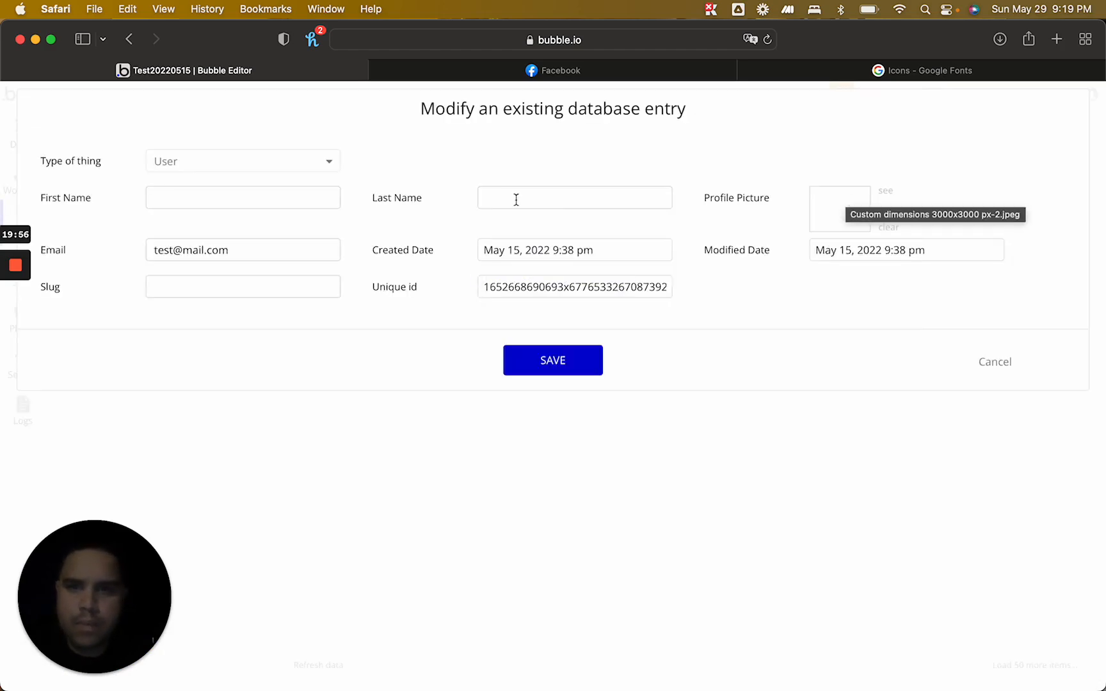
# Enter the user's first and last name in the record, save the entry and dismiss the confirmation
pyautogui.click(241, 198)
pyautogui.write('Jesus')
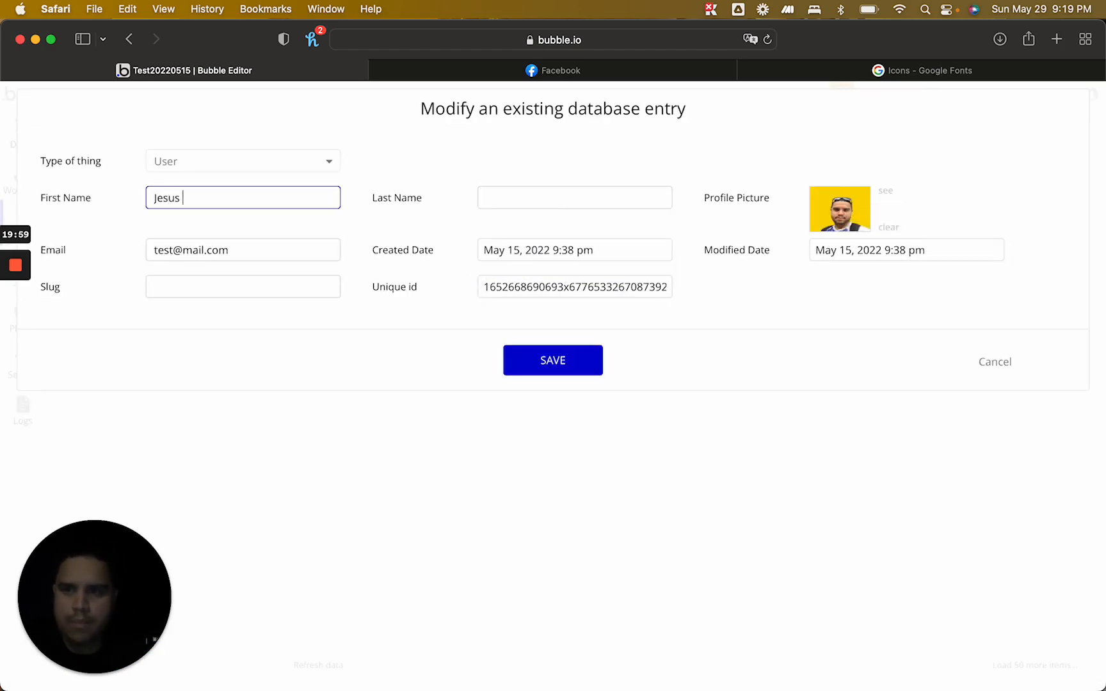
pyautogui.press('Tab')
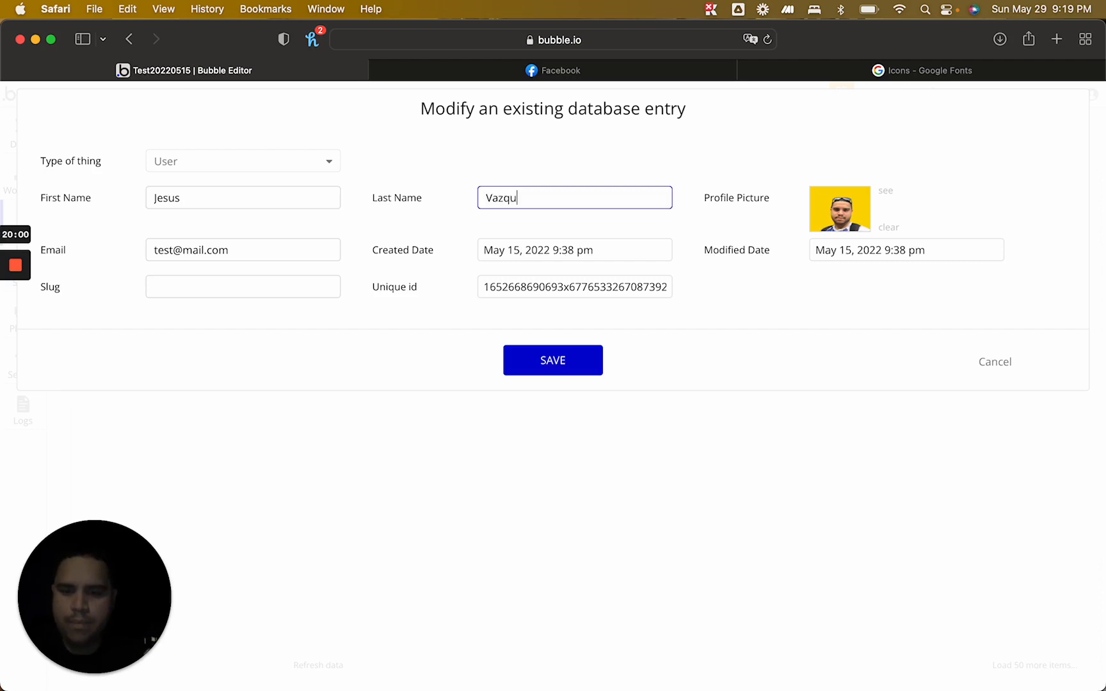
pyautogui.click(550, 362)
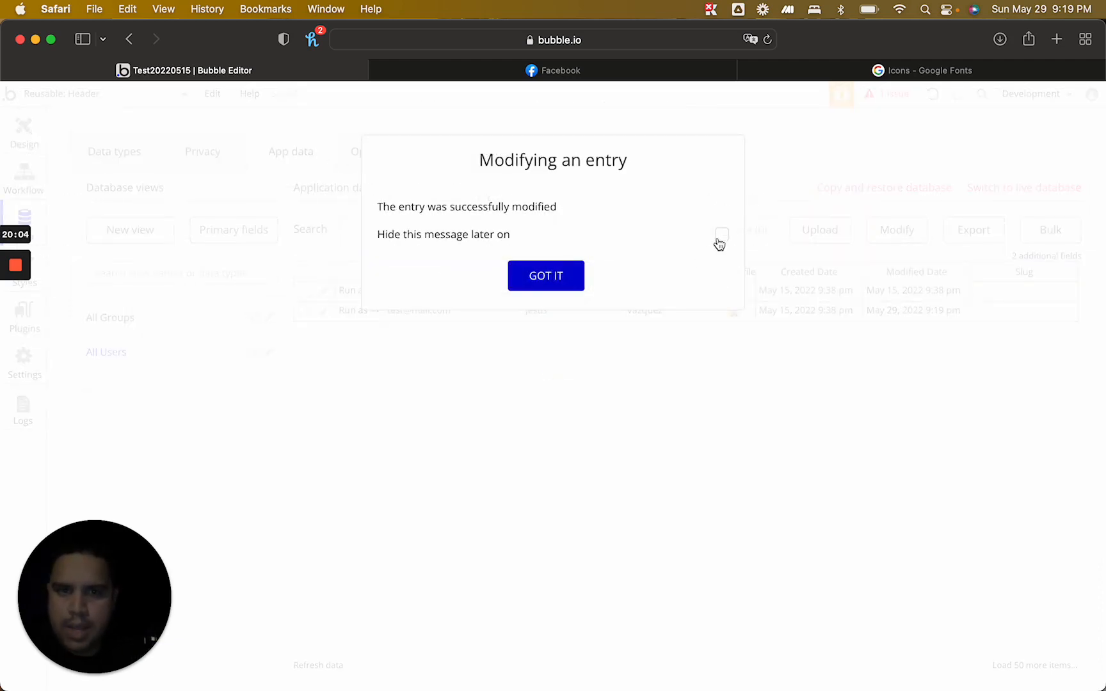
pyautogui.click(550, 277)
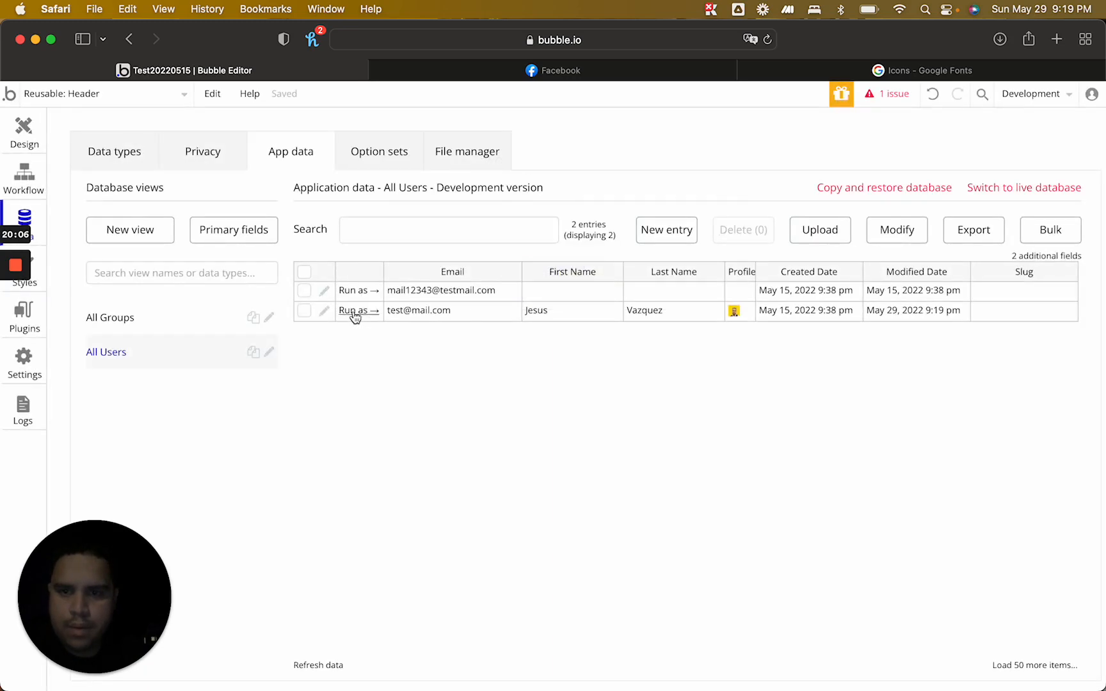
# Run the app as the edited user to check the header, and vertically center the first-name text in the editor
pyautogui.click(354, 311)
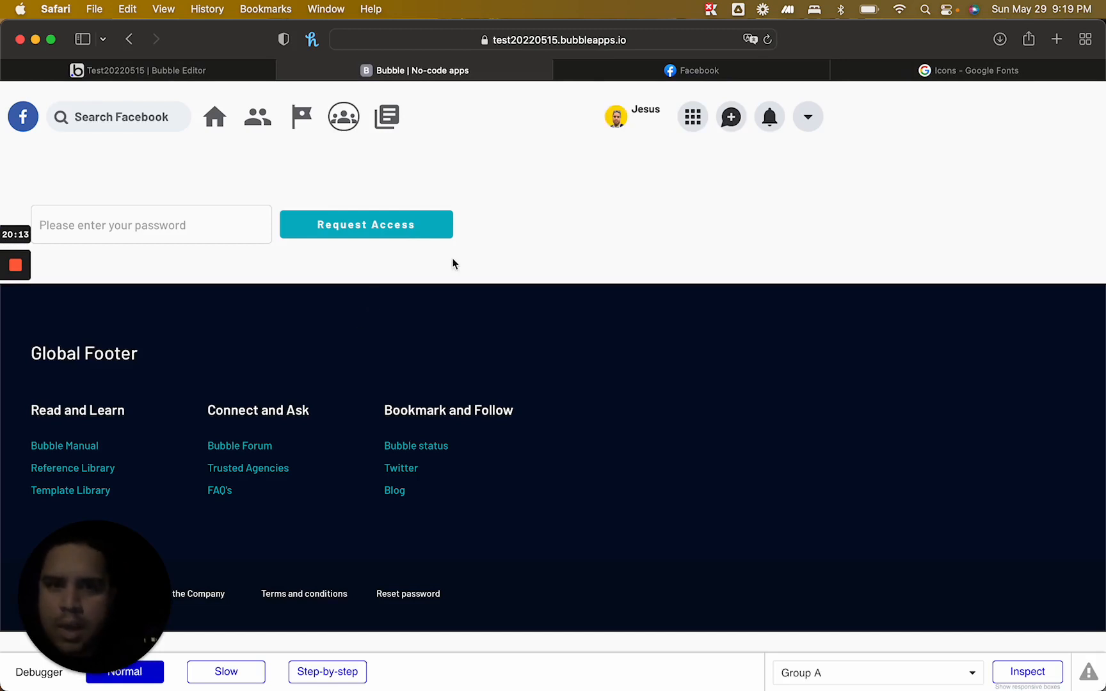
pyautogui.click(191, 70)
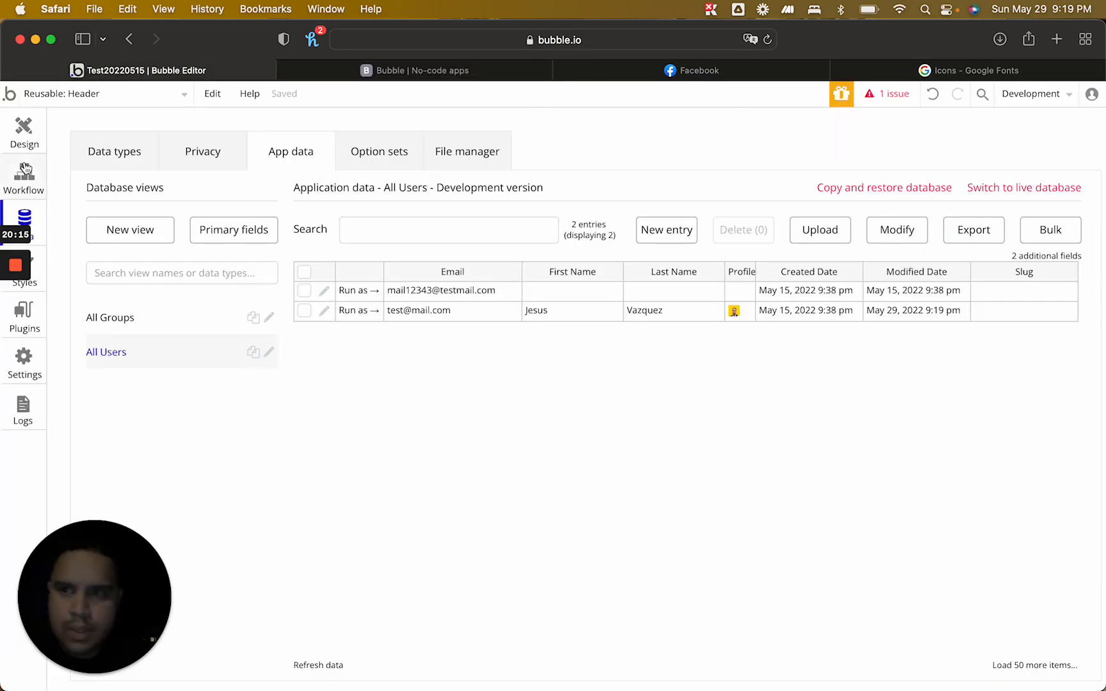
pyautogui.click(18, 142)
pyautogui.doubleClick(878, 136)
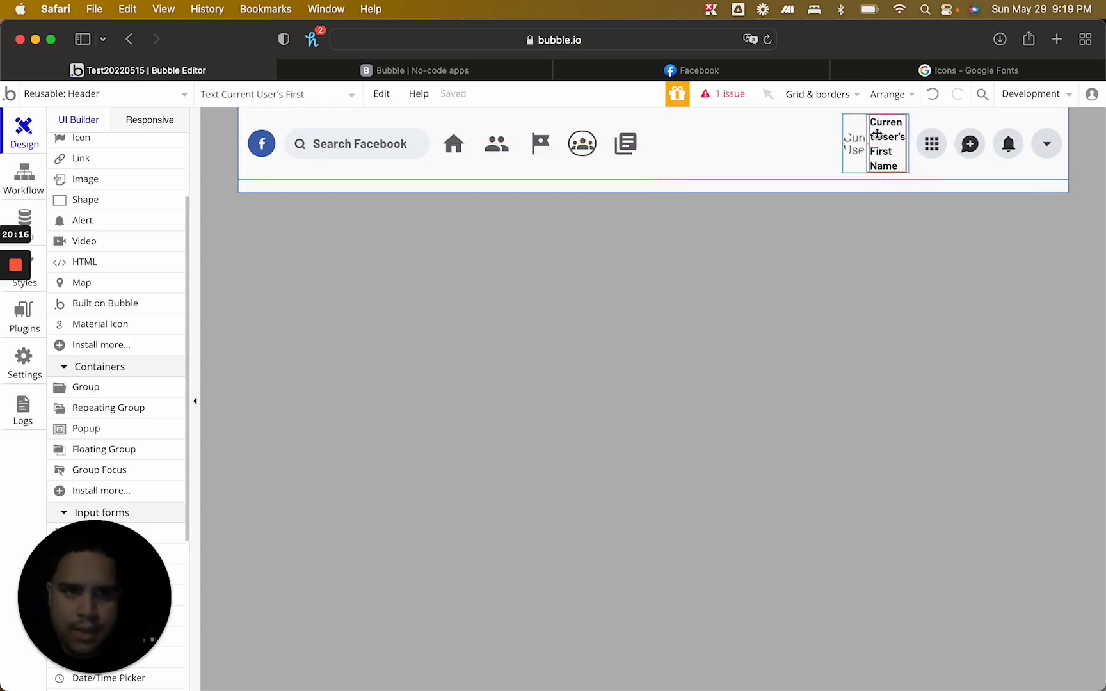
pyautogui.click(890, 199)
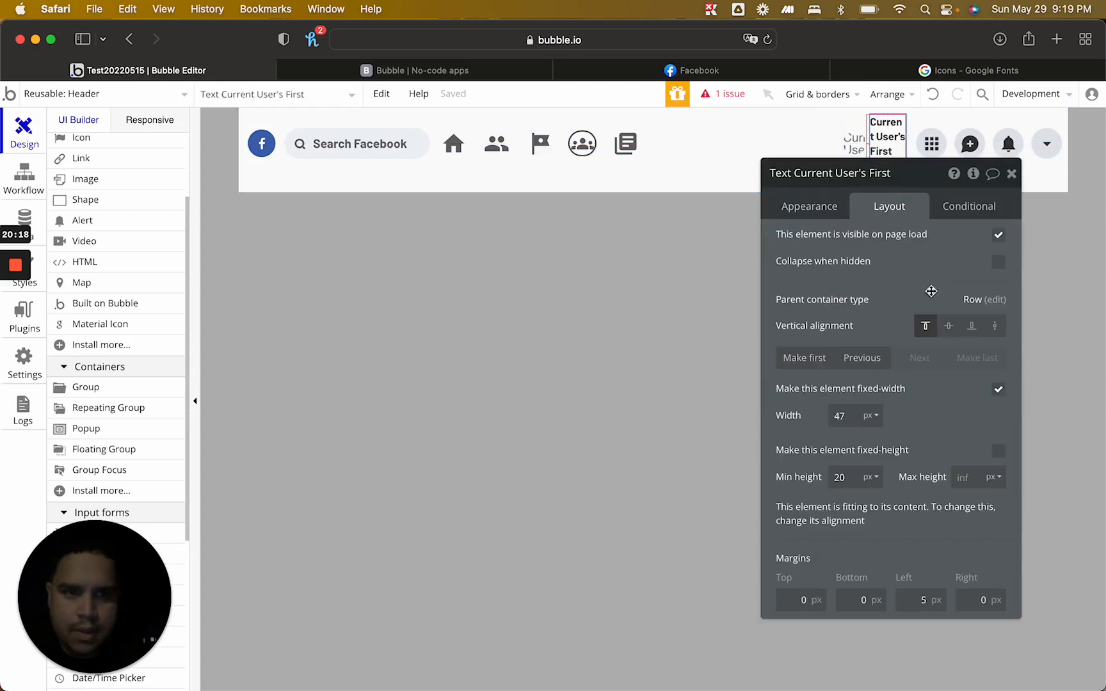
pyautogui.click(948, 328)
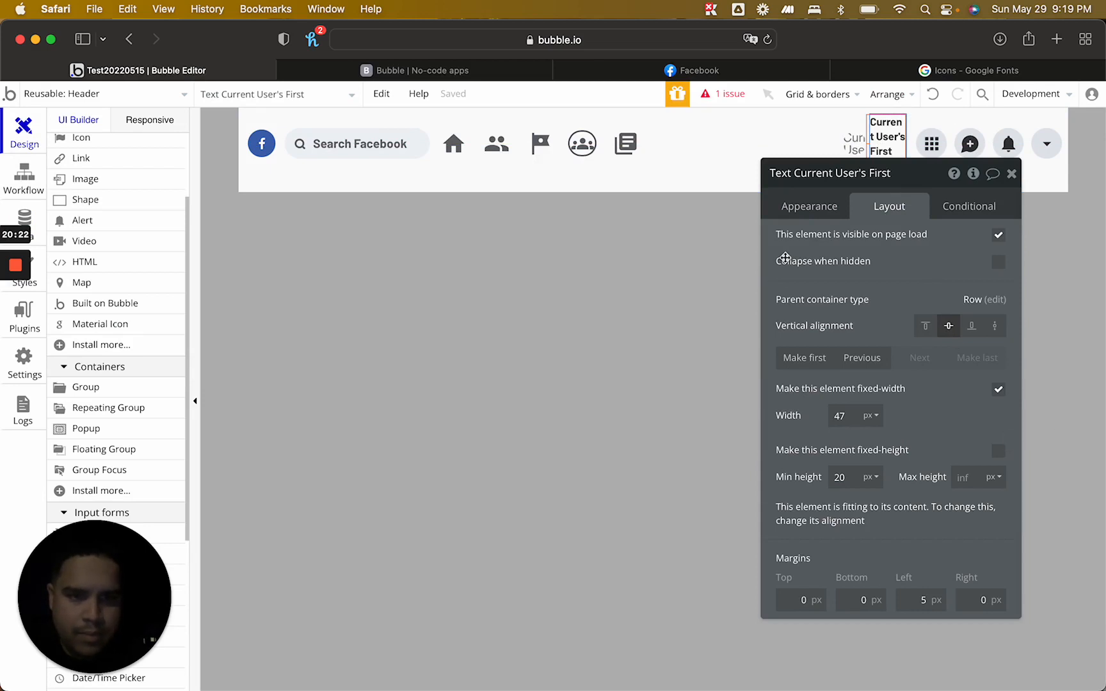
# Set the font size of the current user's first-name text to 15
pyautogui.click(810, 206)
pyautogui.click(978, 526)
pyautogui.press('BackSpace')
pyautogui.write('5')
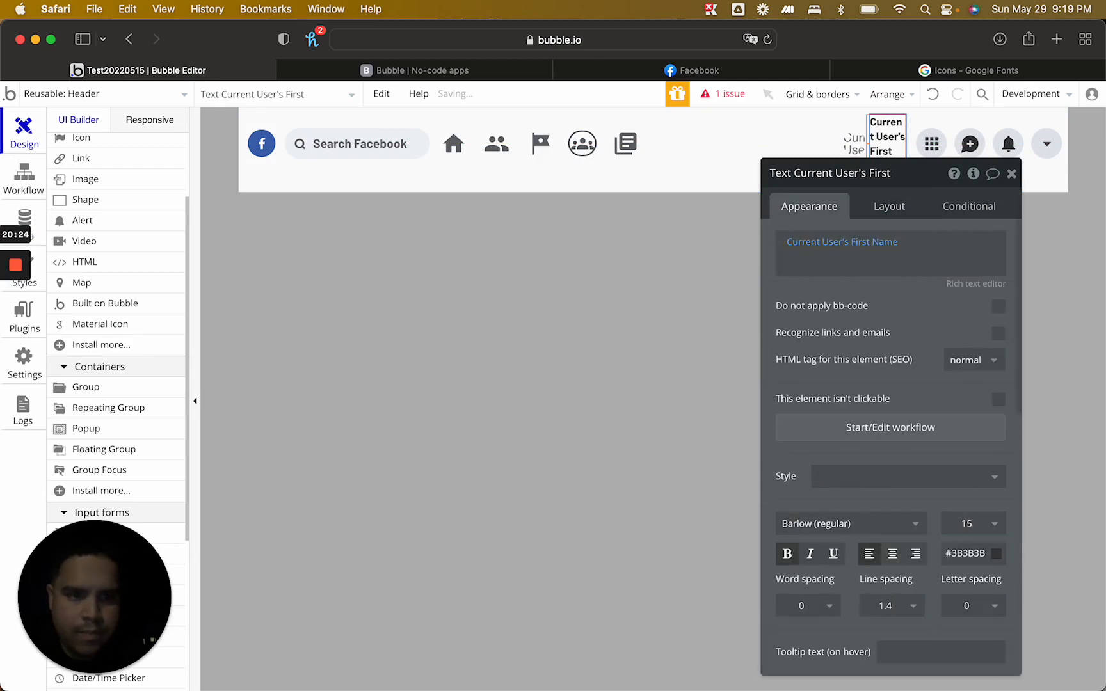
pyautogui.press('Return')
# Examine the layout settings of the header, navigation container and empty spacer group, and check the header in the app preview
pyautogui.click(526, 185)
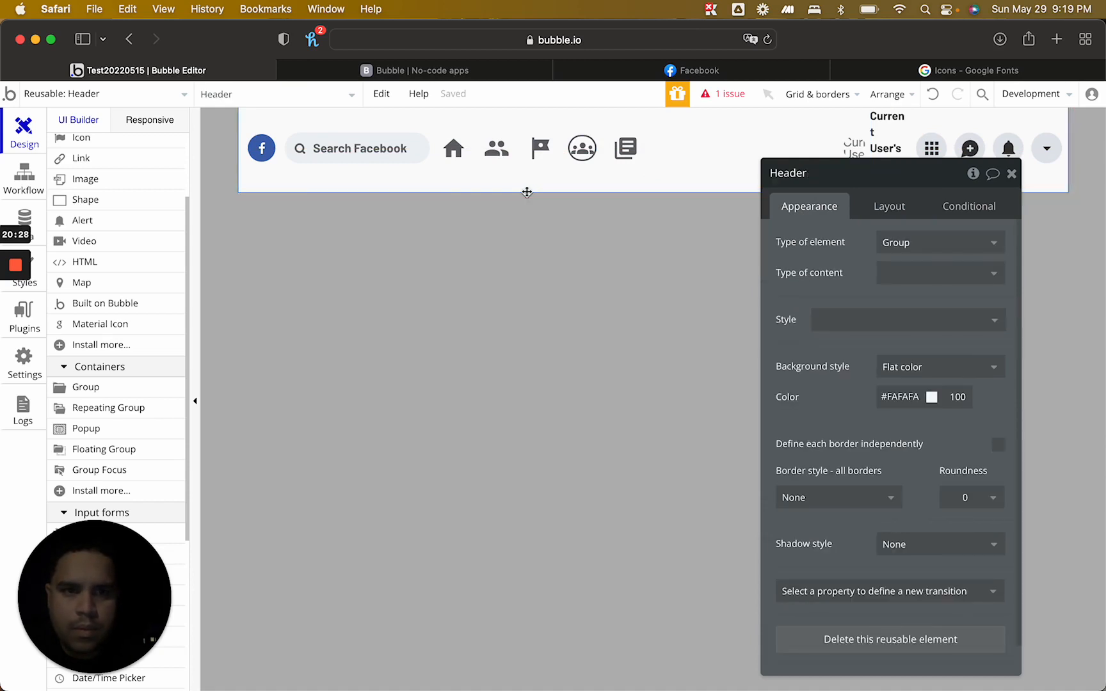
pyautogui.click(890, 205)
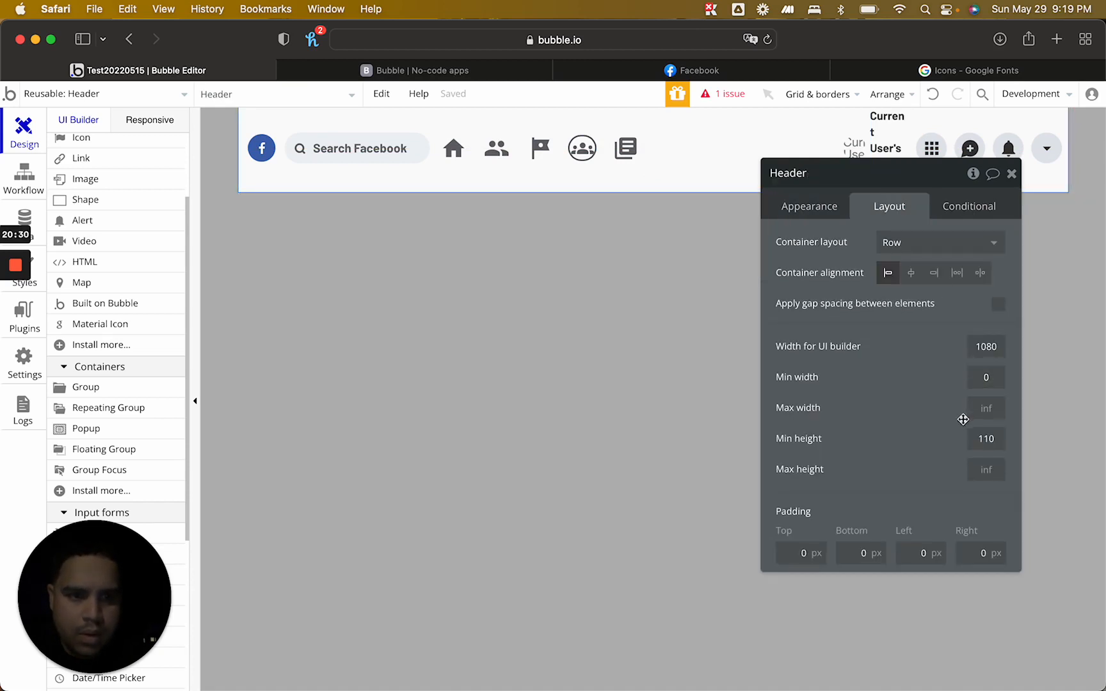
pyautogui.click(667, 175)
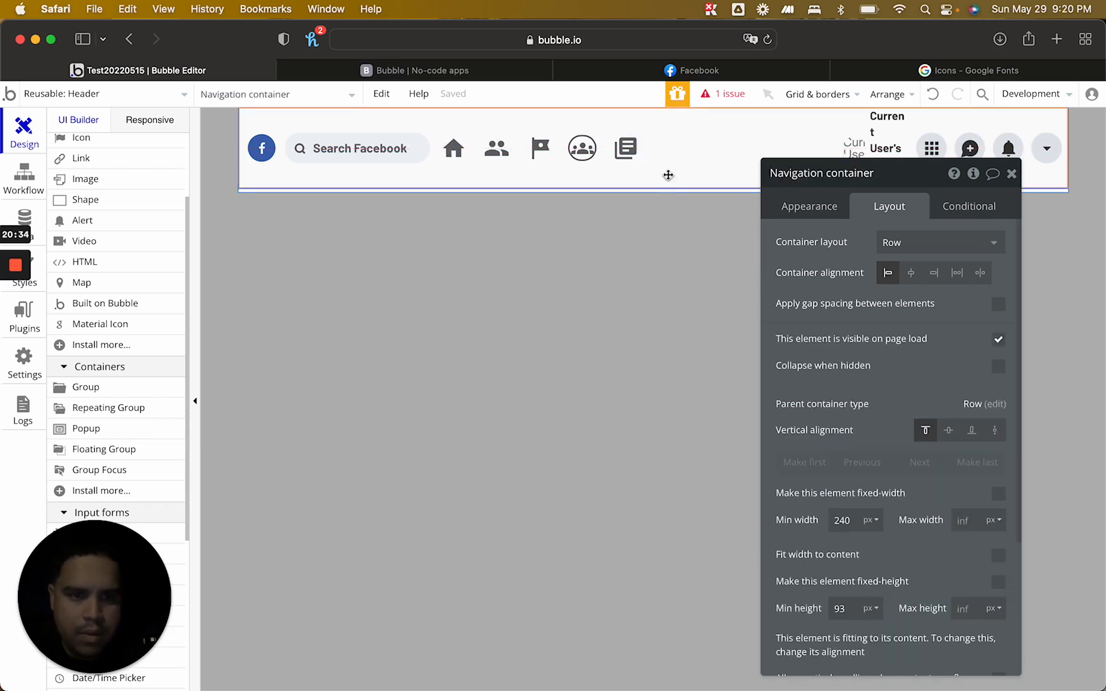
pyautogui.click(705, 149)
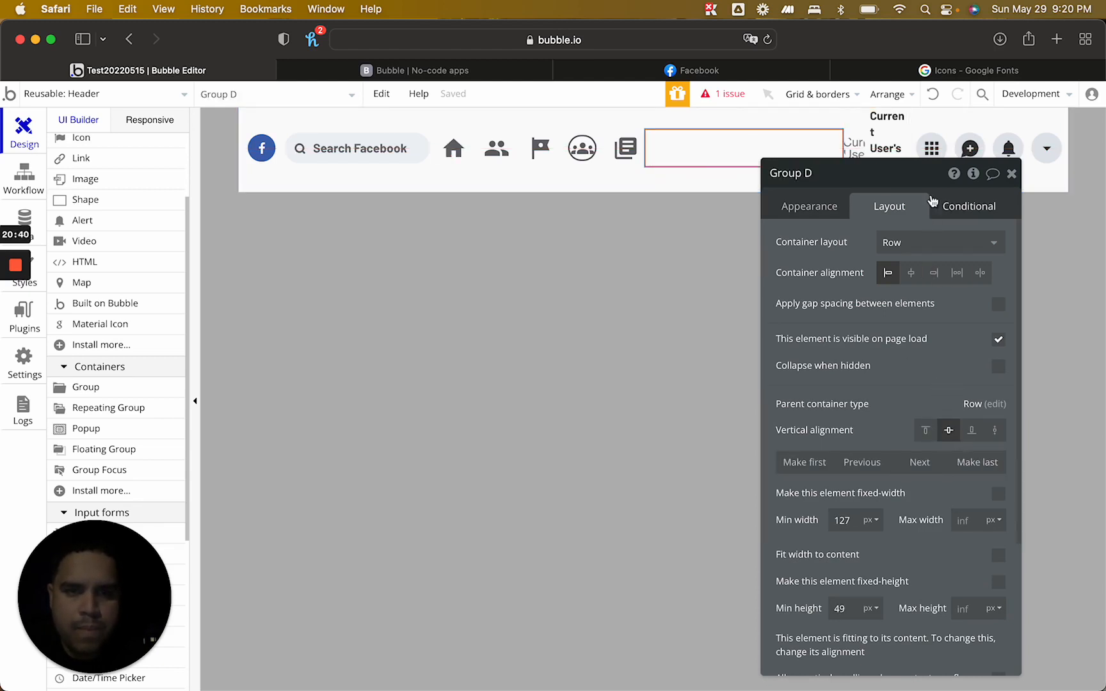
pyautogui.click(448, 71)
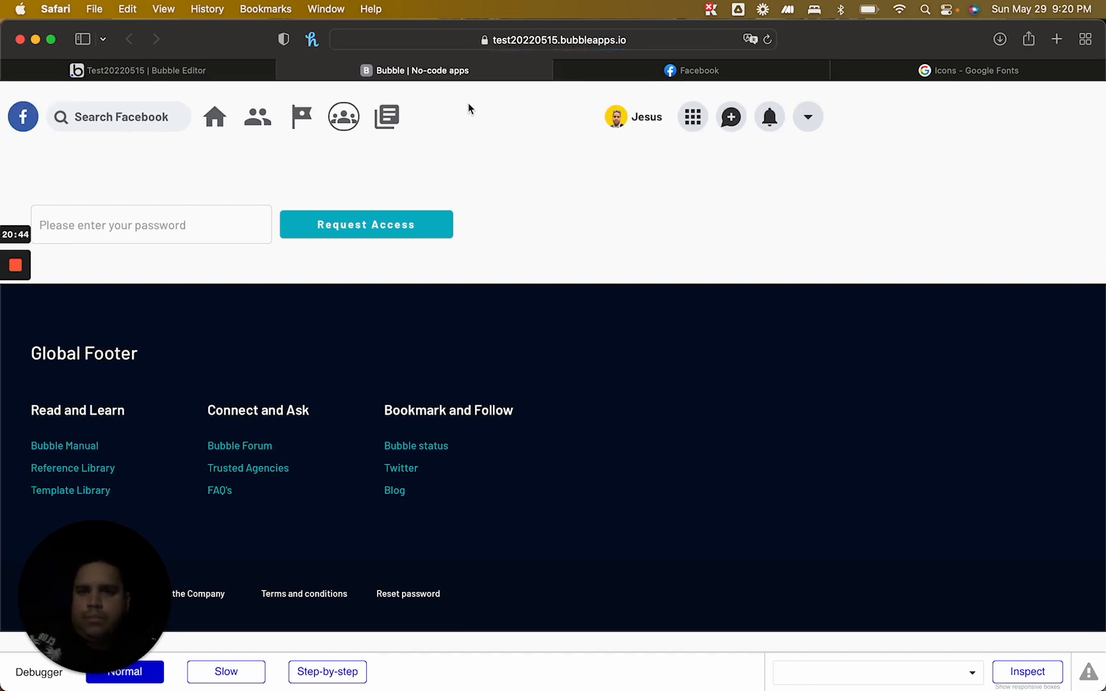
pyautogui.click(235, 66)
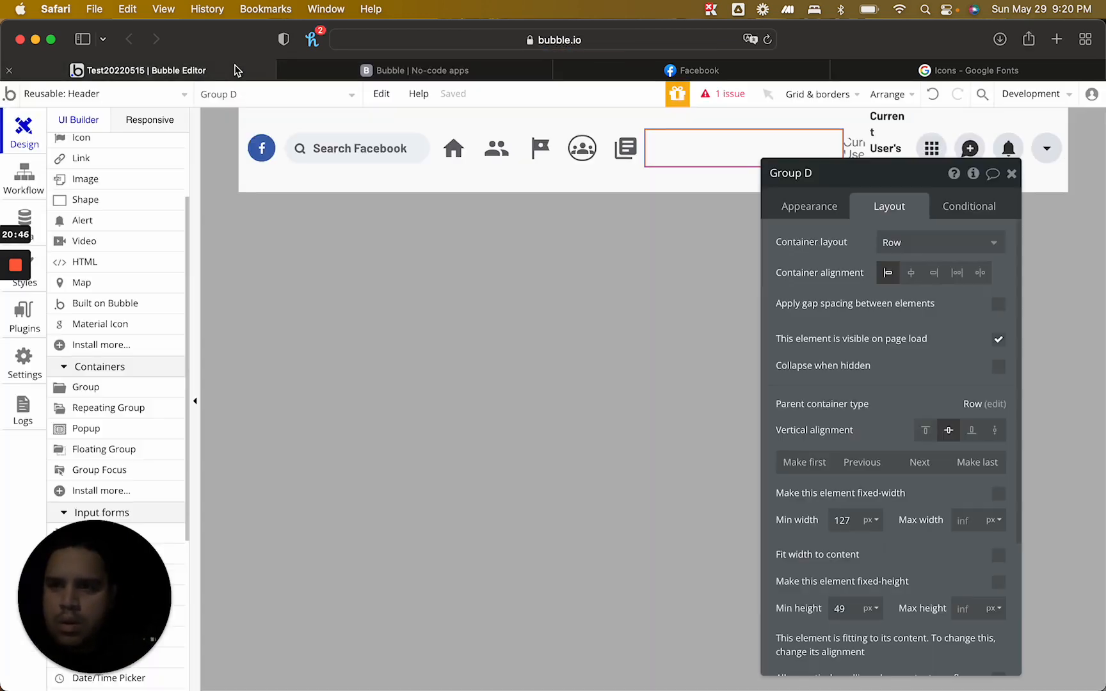
# On the index page, turn off the header's fixed width and set its minimum width to 240 px
pyautogui.click(87, 96)
pyautogui.click(89, 150)
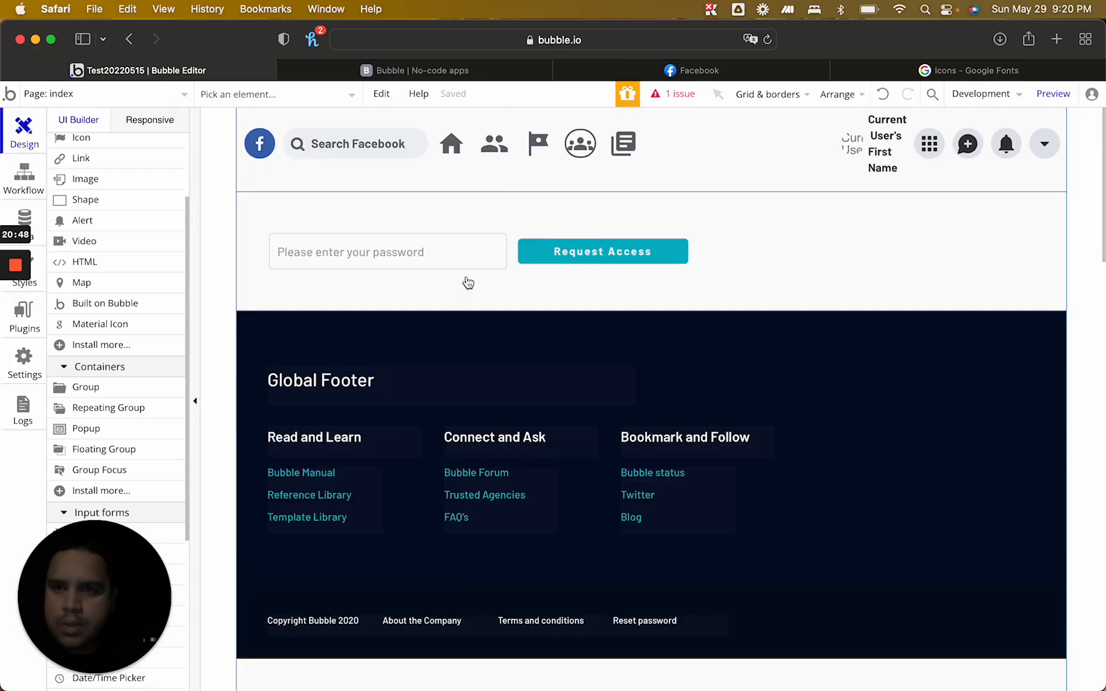
pyautogui.click(501, 180)
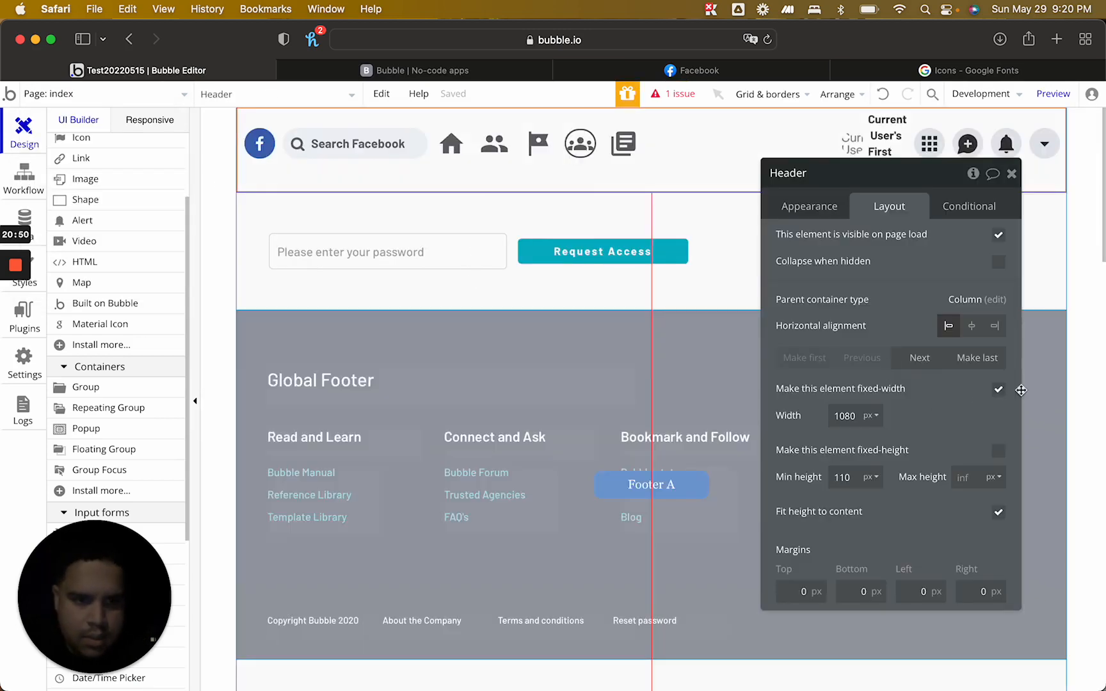
pyautogui.click(999, 389)
pyautogui.doubleClick(844, 415)
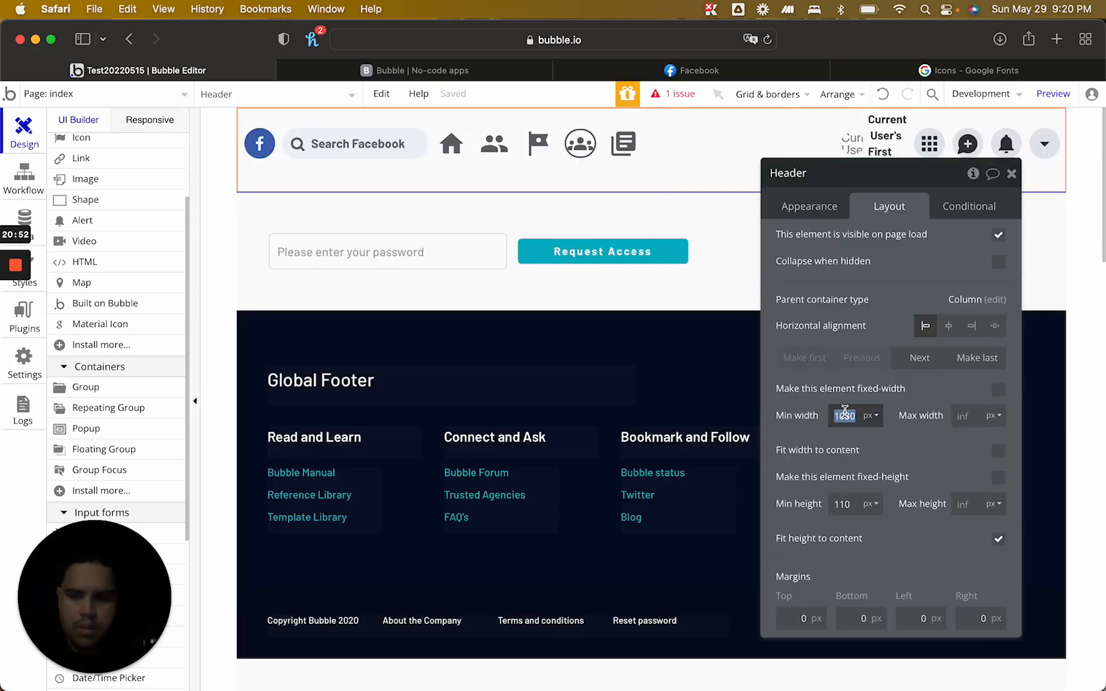
pyautogui.write('240')
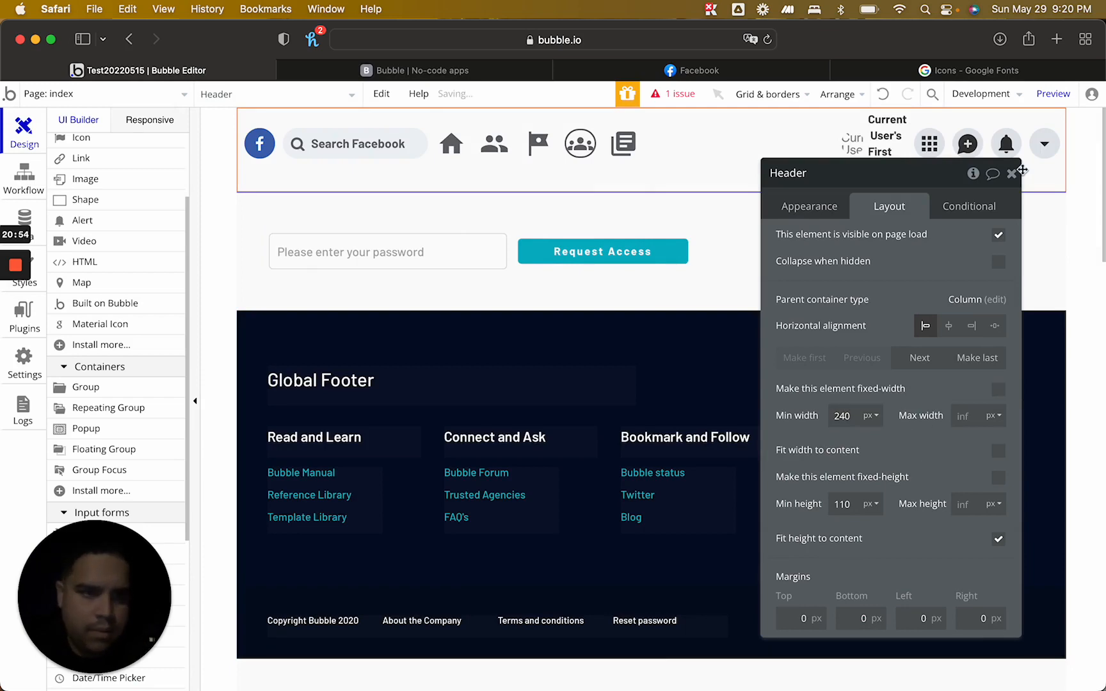
pyautogui.click(1011, 173)
# Check the full-width header in the app preview and reopen the Header reusable element in the editor
pyautogui.click(470, 69)
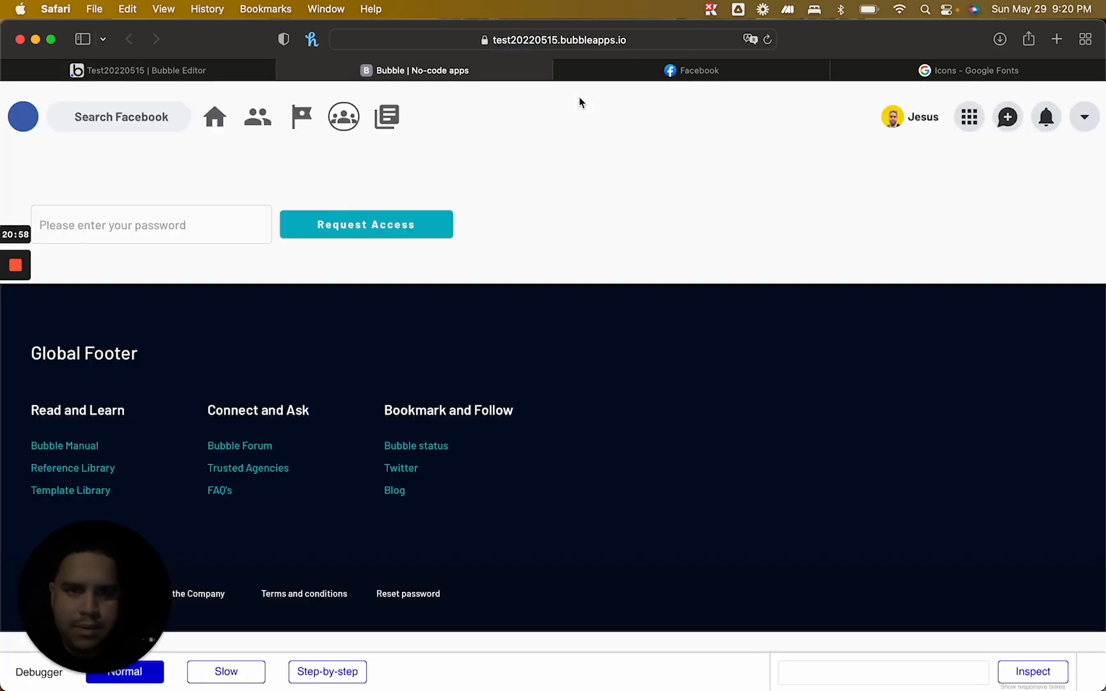
pyautogui.click(232, 70)
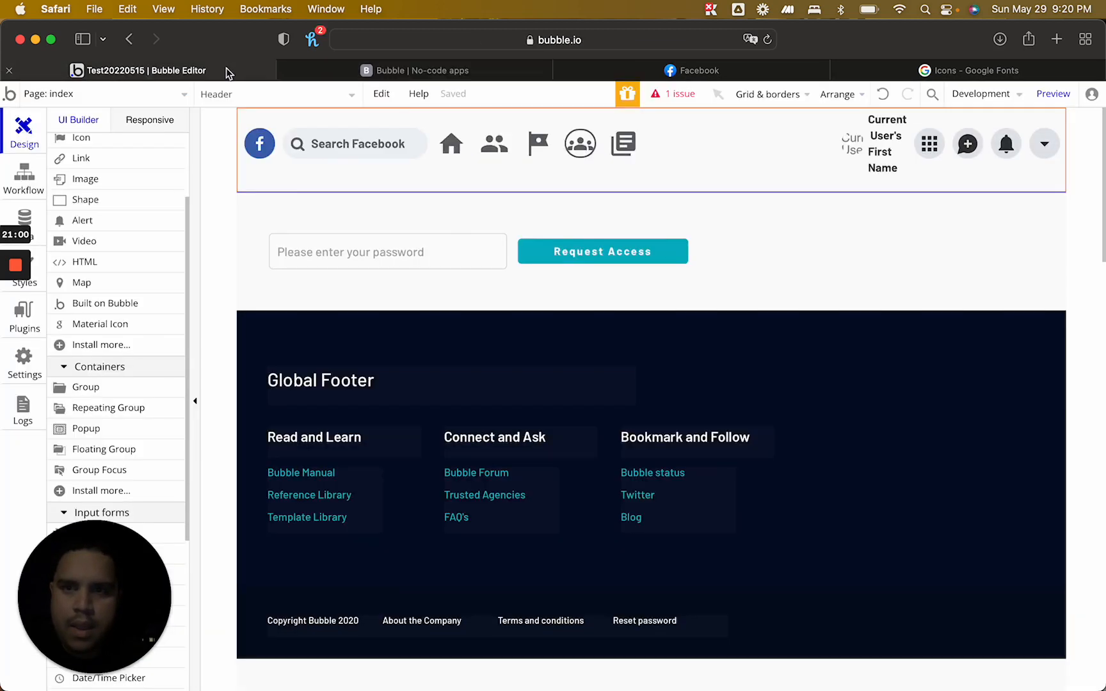
pyautogui.click(170, 98)
pyautogui.click(282, 246)
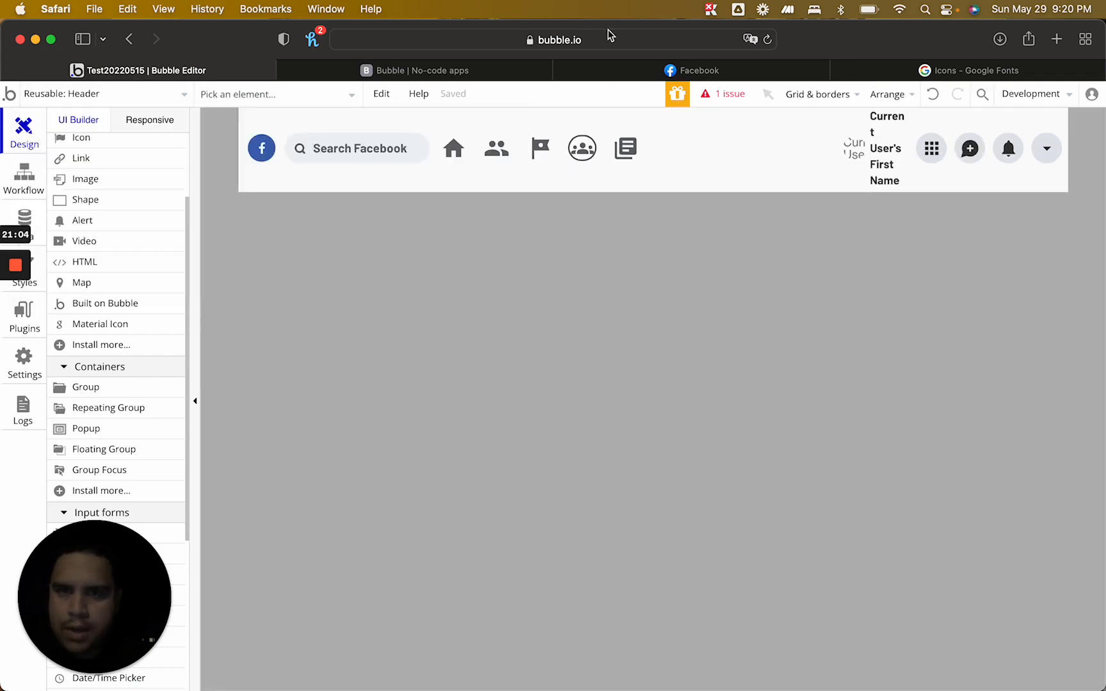
# Compare the Facebook header with the header in the app preview
pyautogui.click(608, 70)
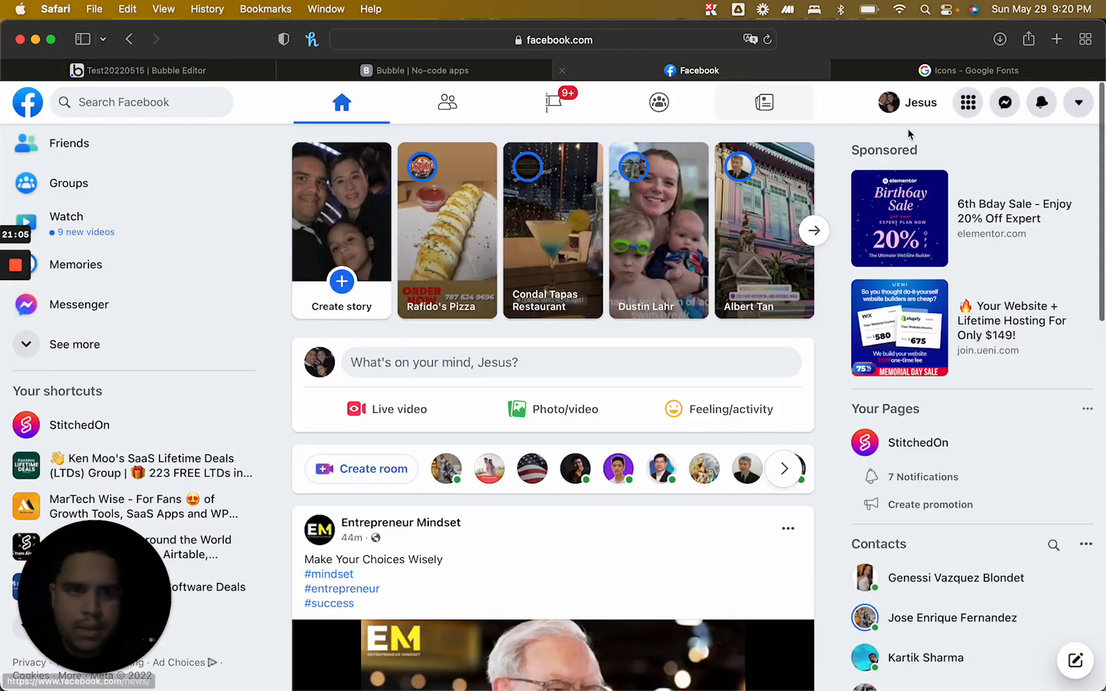
pyautogui.click(490, 75)
pyautogui.click(647, 69)
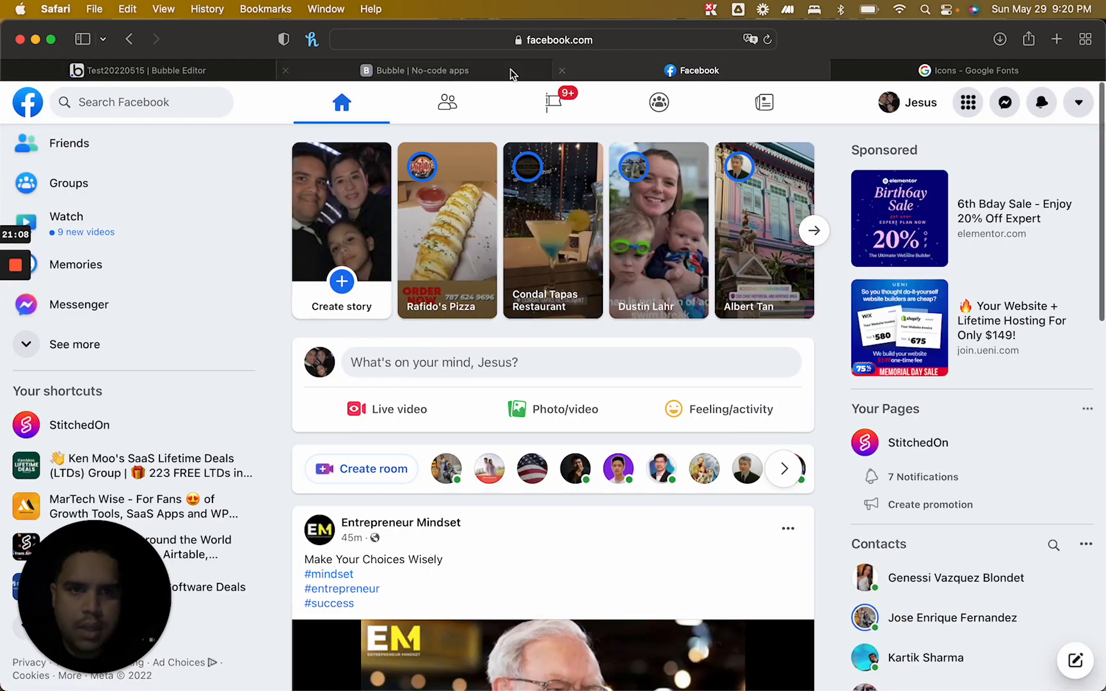
pyautogui.click(512, 73)
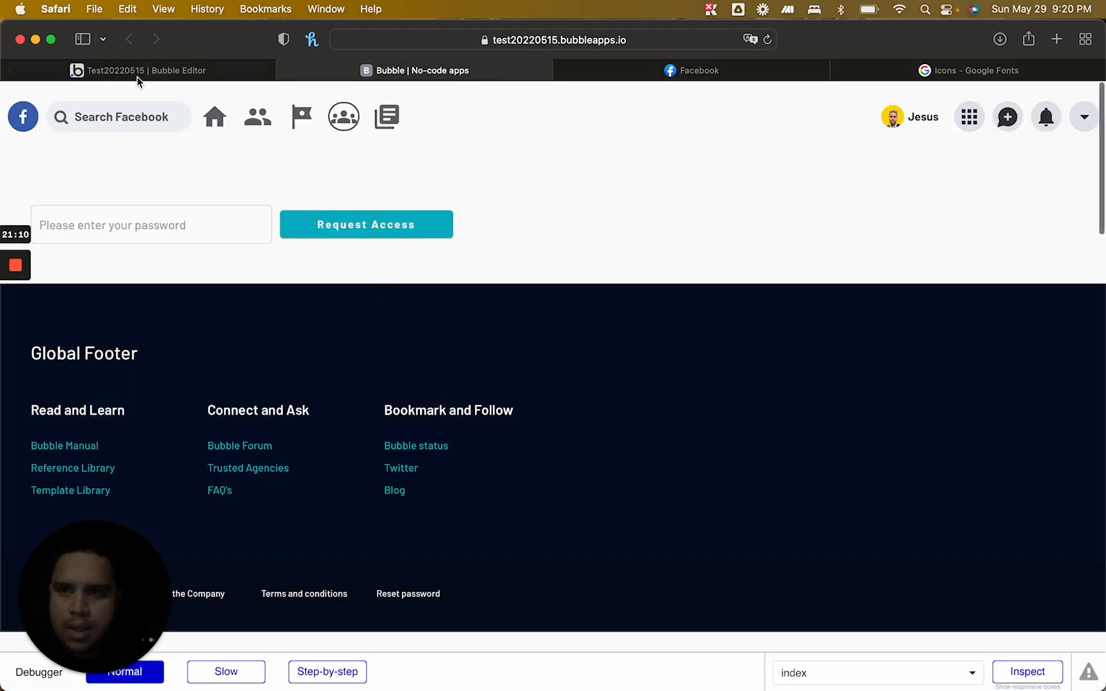
# Set the minimum height of the reusable Header element to 80
pyautogui.click(137, 76)
pyautogui.doubleClick(423, 205)
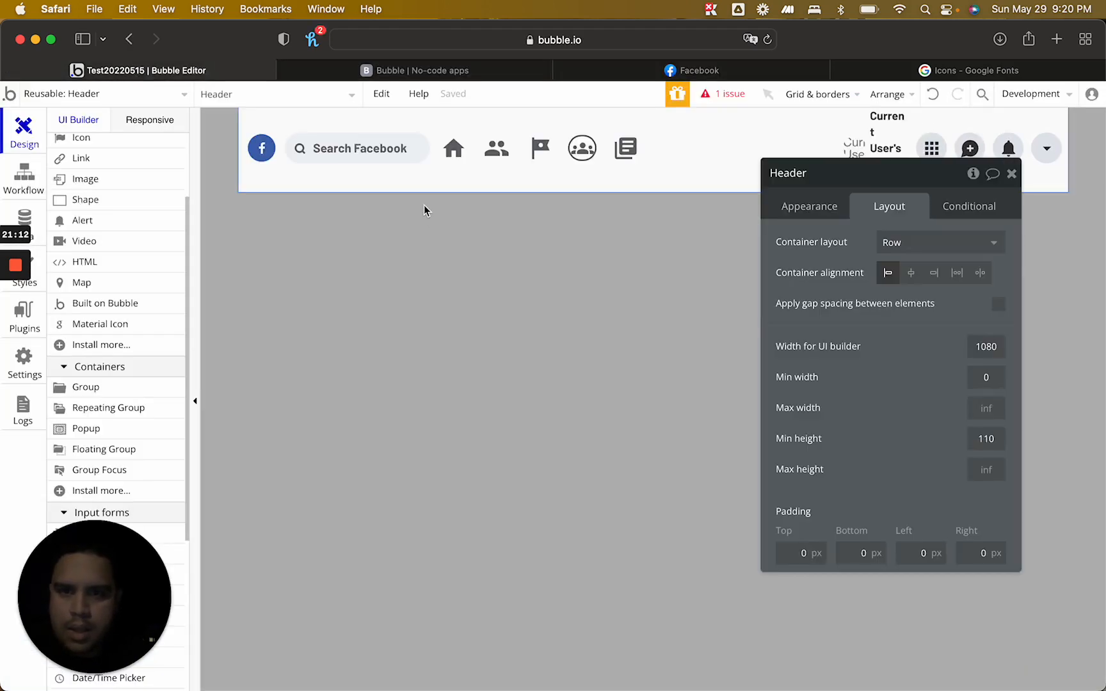
pyautogui.press('Down')
pyautogui.press('Down')
pyautogui.press('Down')
pyautogui.press('Down')
pyautogui.press('Down')
pyautogui.press('Down')
pyautogui.press('Down')
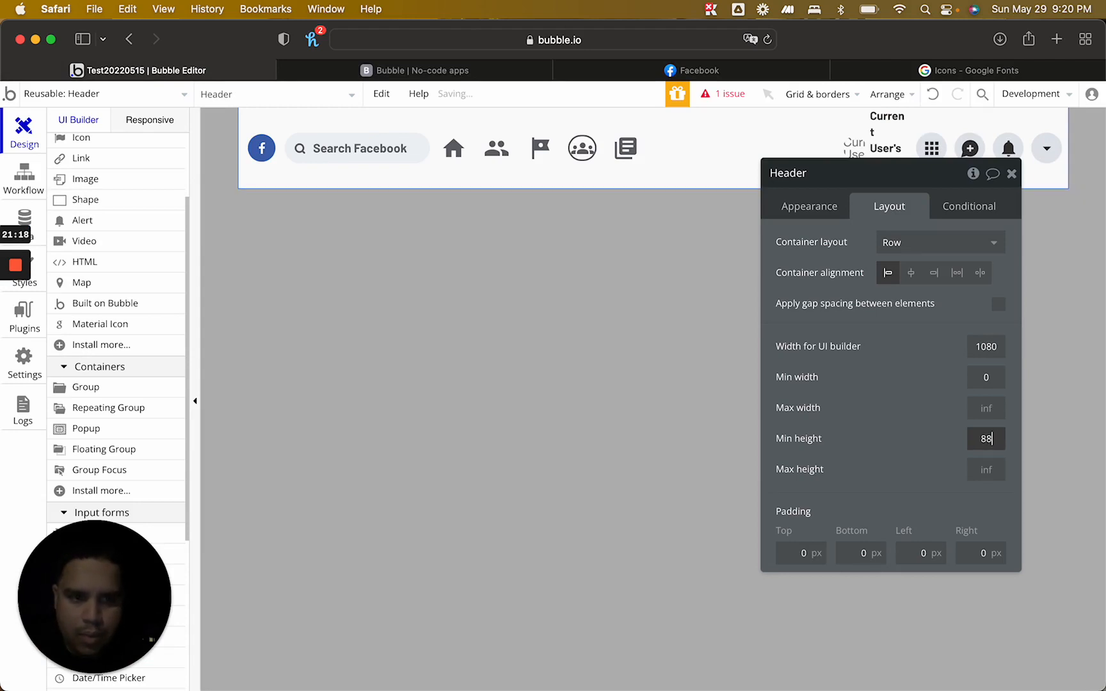
pyautogui.press('Down')
pyautogui.press('Down')
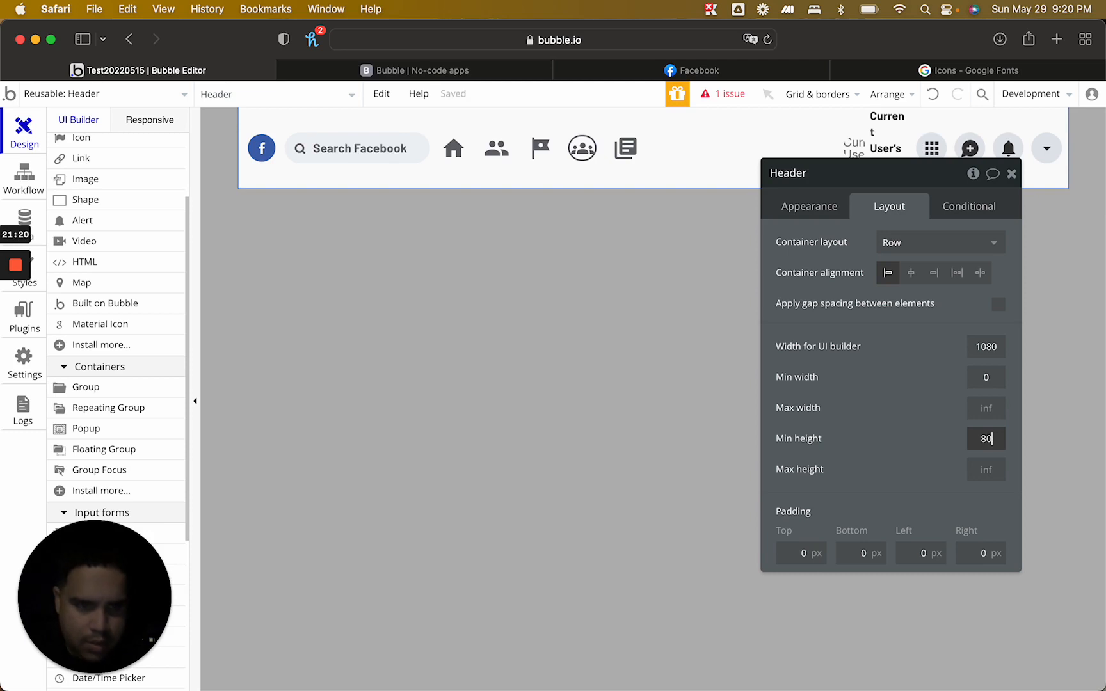
# Make the navigation container fixed-height at 70 px
pyautogui.click(704, 183)
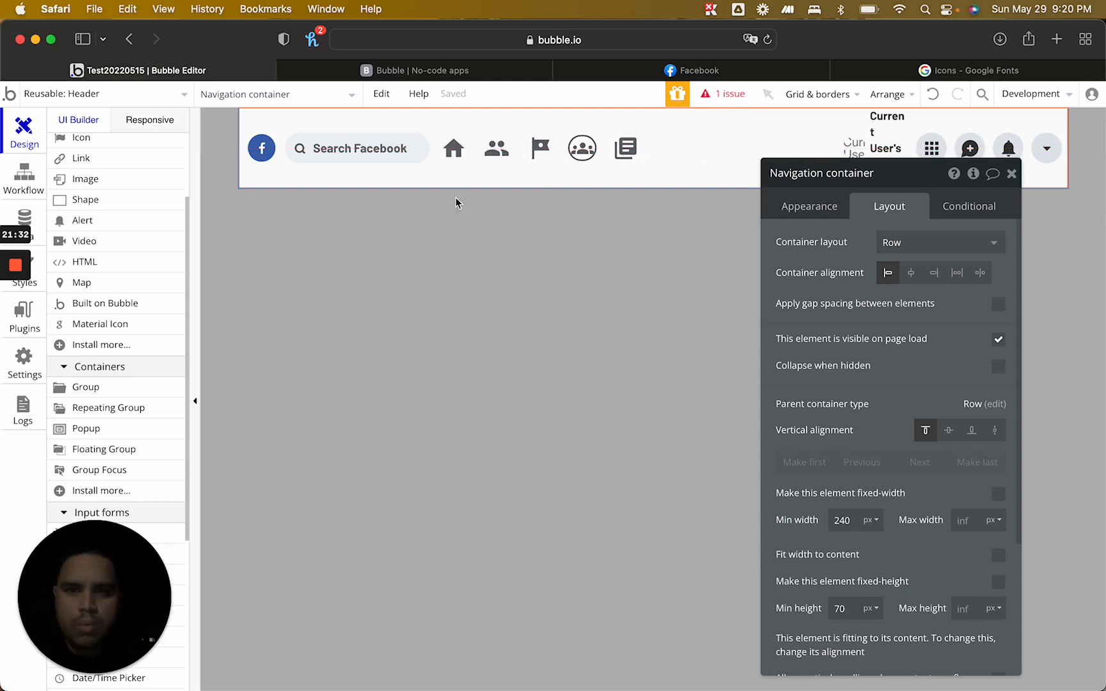
pyautogui.click(997, 582)
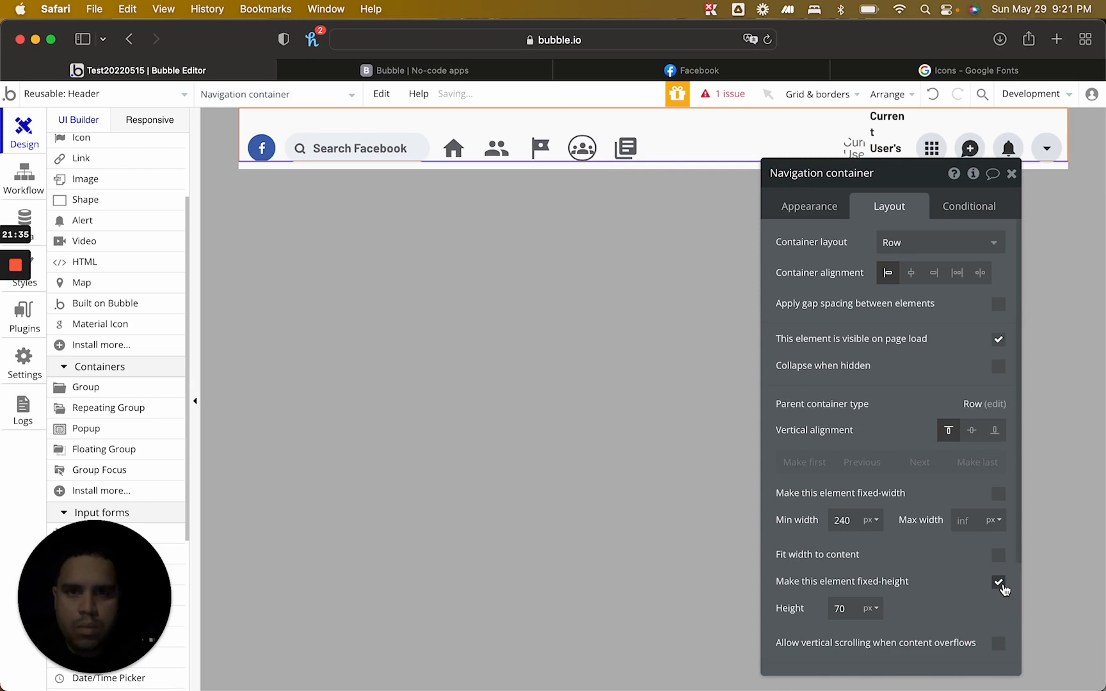
pyautogui.click(359, 195)
pyautogui.click(258, 121)
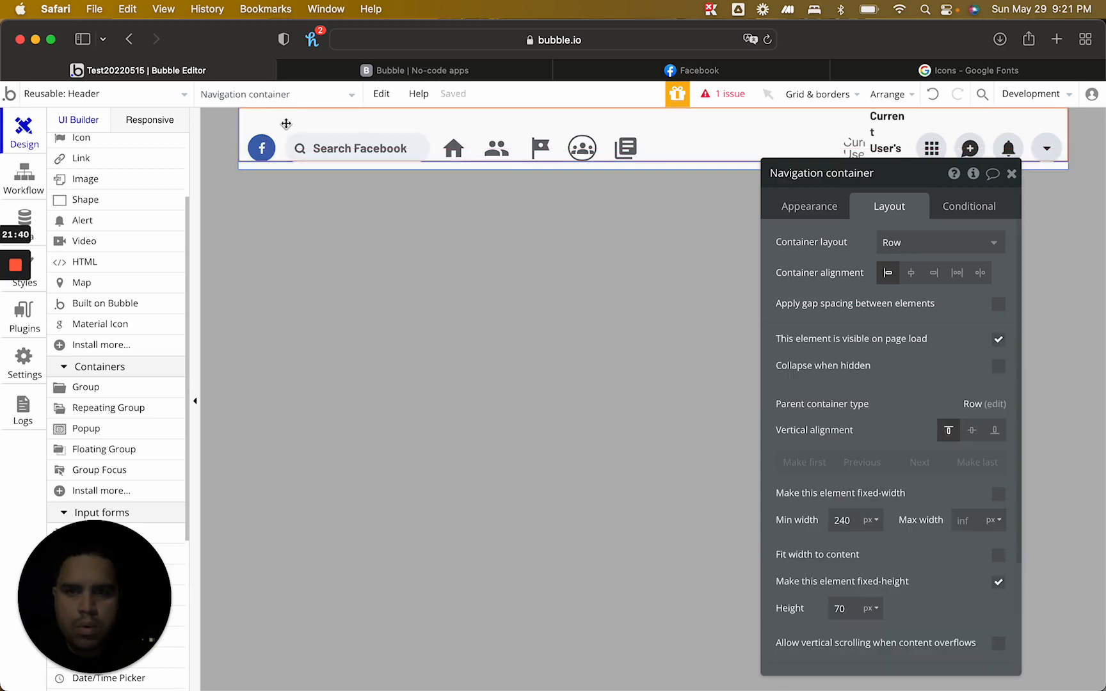
pyautogui.click(262, 148)
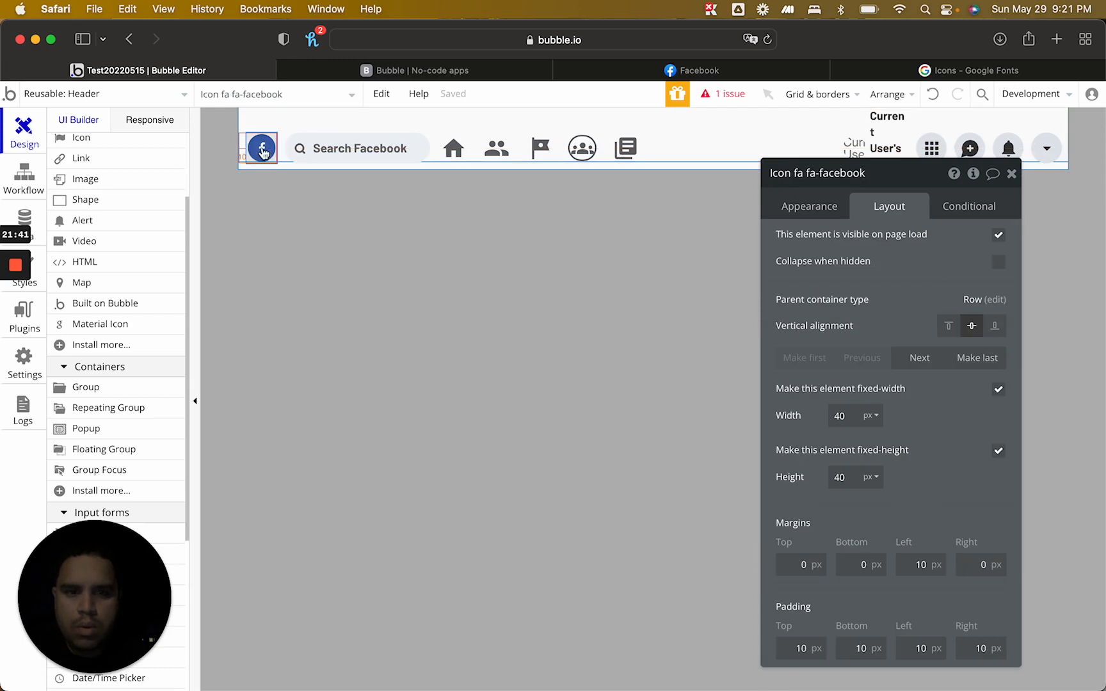
pyautogui.click(949, 328)
pyautogui.click(972, 328)
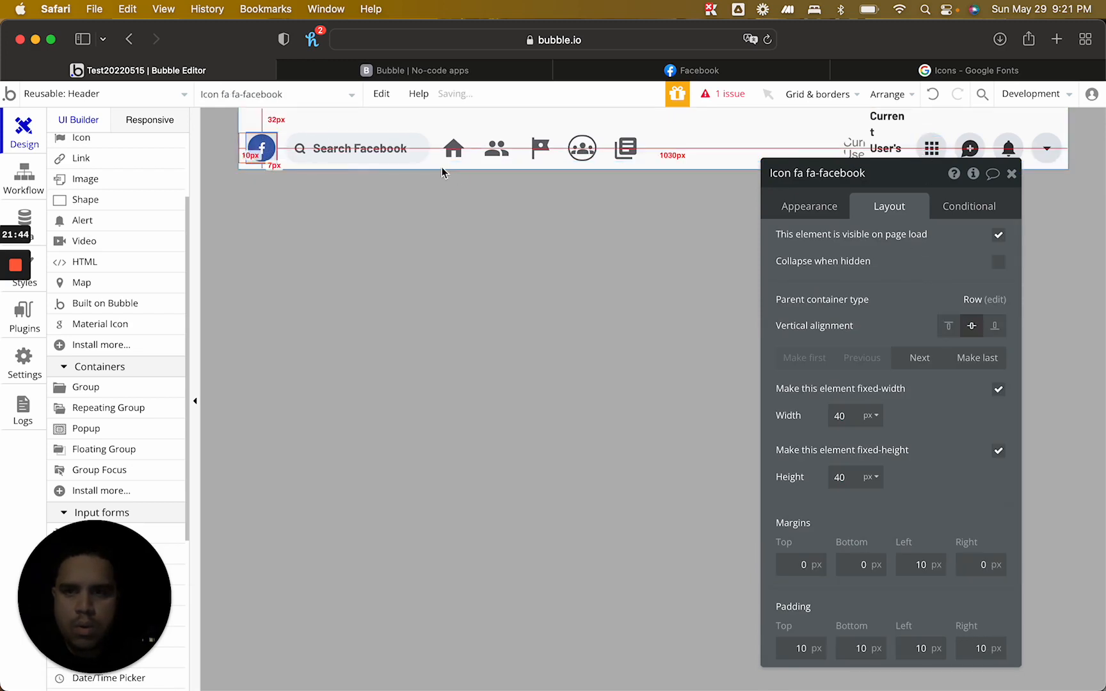
# Set the minimum height of the reusable Header element to 70
pyautogui.click(442, 208)
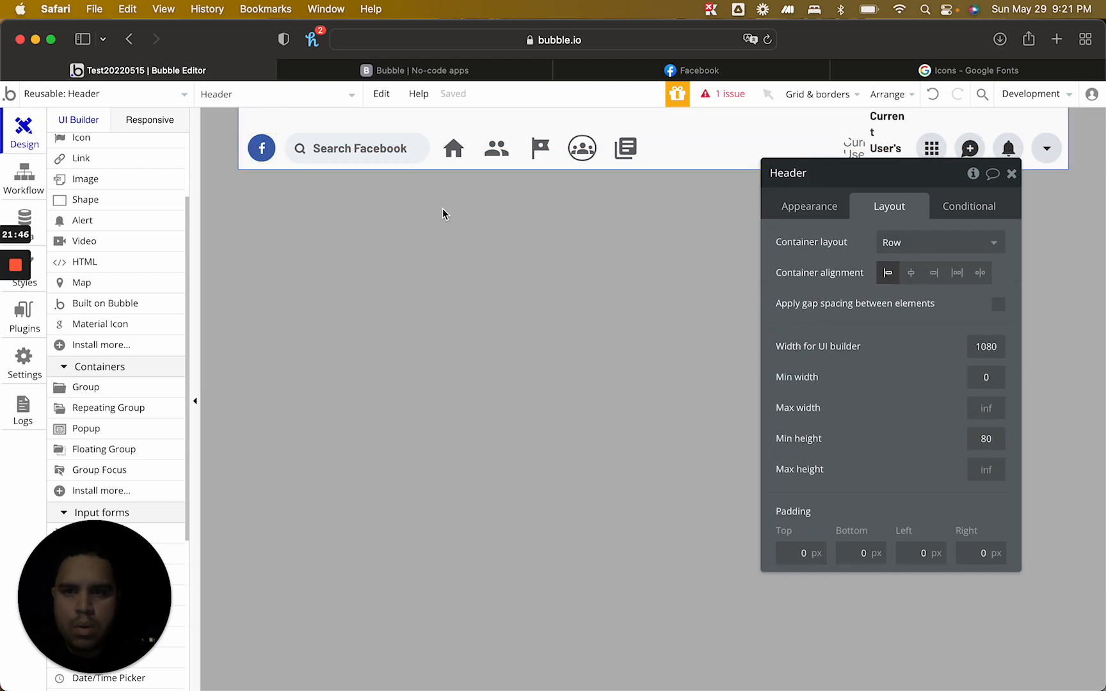
pyautogui.click(996, 440)
pyautogui.press('Down')
pyautogui.press('Down')
pyautogui.press('Down')
pyautogui.press('Down')
pyautogui.press('Down')
pyautogui.press('Down')
pyautogui.press('Down')
pyautogui.press('Down')
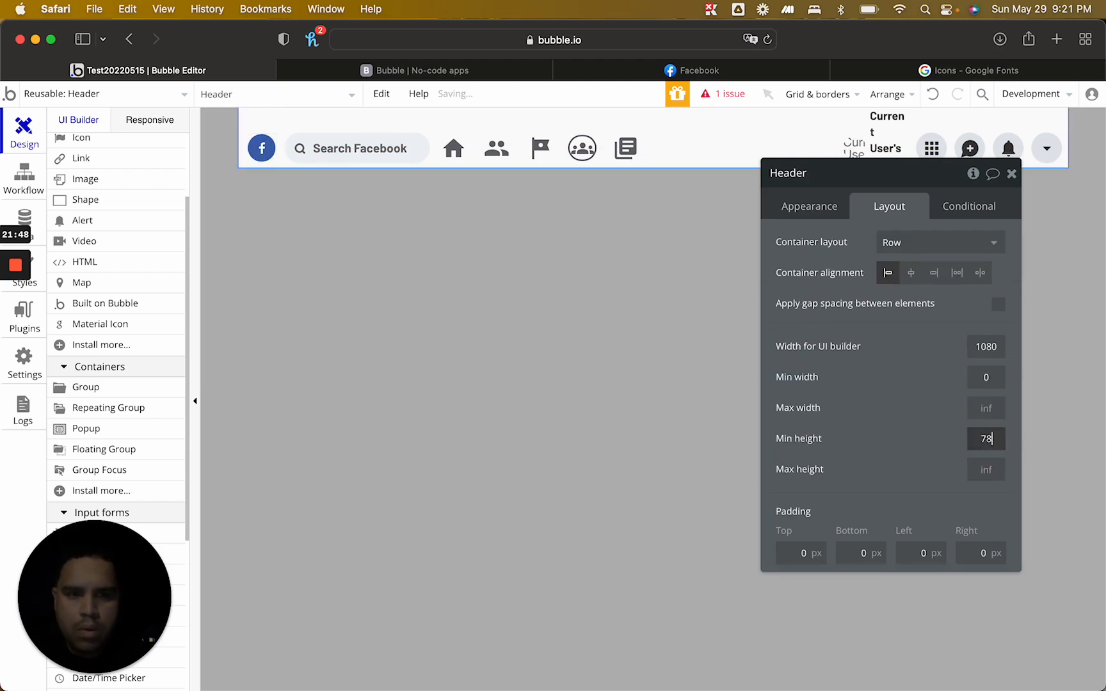
pyautogui.press('Down')
pyautogui.press('Down')
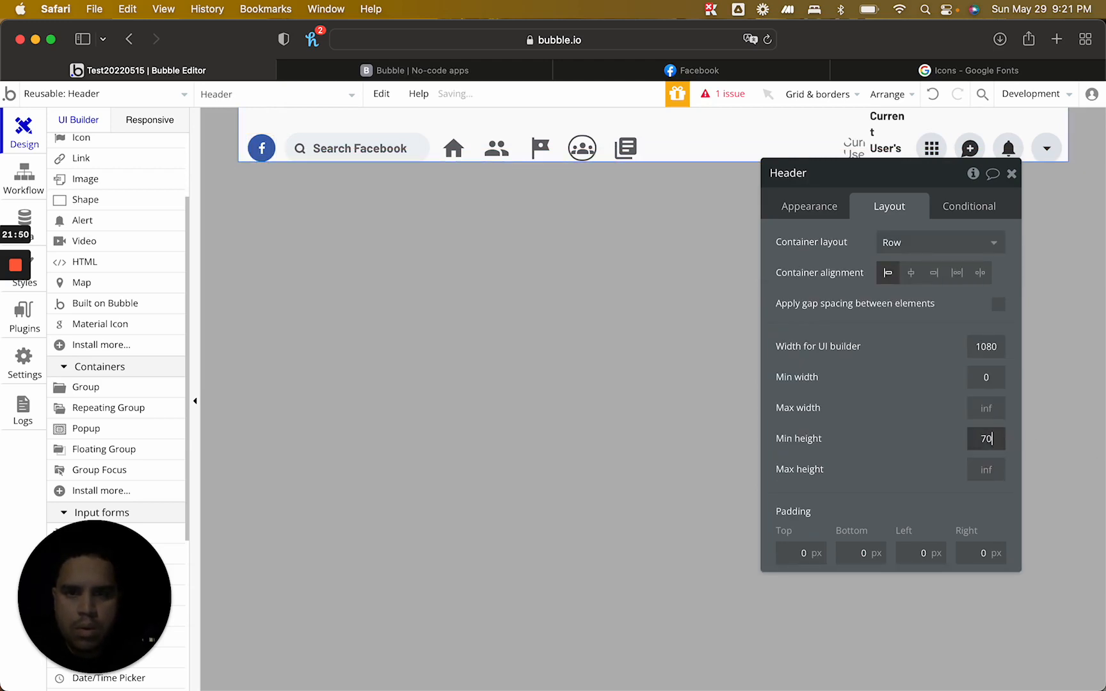
pyautogui.press('Up')
# Set the maximum height of the reusable Header element to 75
pyautogui.click(993, 471)
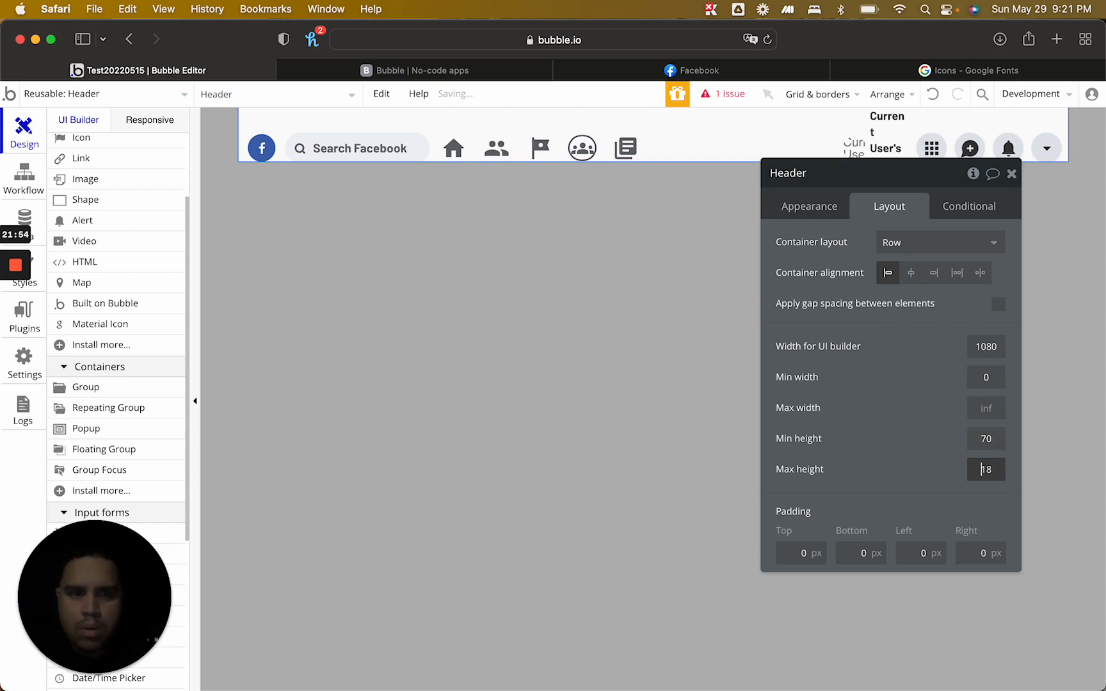
pyautogui.press('Up')
pyautogui.press('Up')
pyautogui.press('Up')
pyautogui.press('Up')
pyautogui.press('Up')
pyautogui.press('Up')
pyautogui.press('Up')
pyautogui.press('Up')
pyautogui.press('Up')
pyautogui.press('Up')
pyautogui.press('Up')
pyautogui.press('Up')
pyautogui.press('Up')
pyautogui.press('Up')
pyautogui.press('Up')
pyautogui.press('Up')
pyautogui.press('Up')
pyautogui.press('Up')
pyautogui.press('Up')
pyautogui.press('Up')
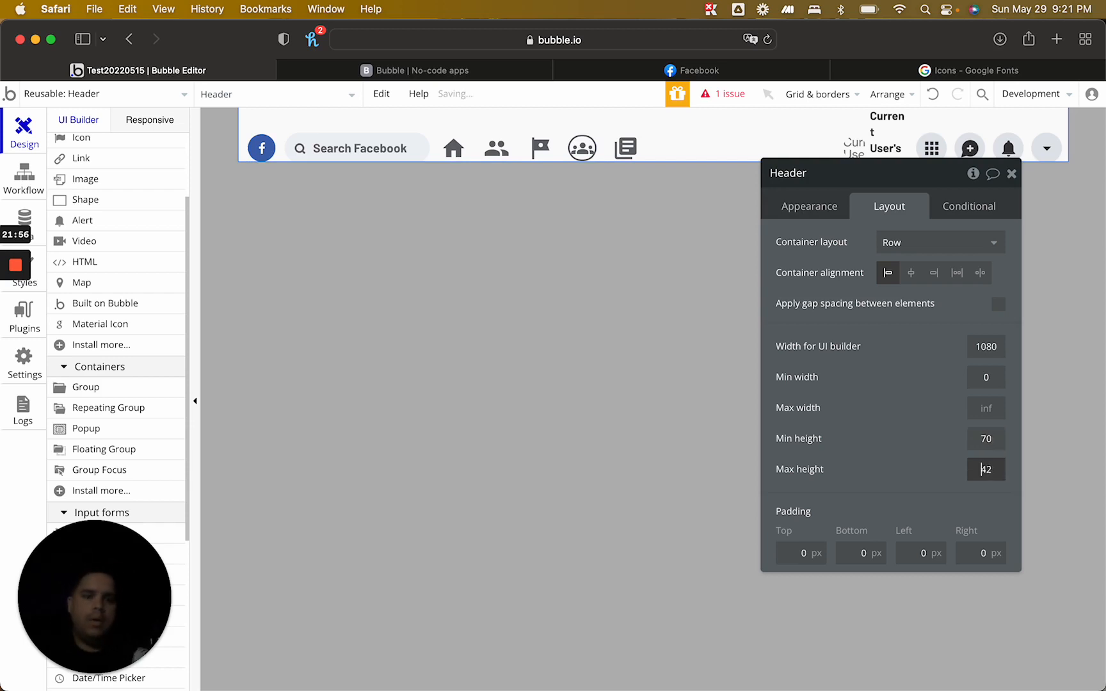
pyautogui.press('Up')
pyautogui.press('Up')
pyautogui.press('Up')
pyautogui.press('Up')
pyautogui.press('Up')
pyautogui.press('Up')
pyautogui.press('Up')
pyautogui.press('Up')
pyautogui.press('Up')
pyautogui.press('Up')
pyautogui.press('Up')
pyautogui.press('Up')
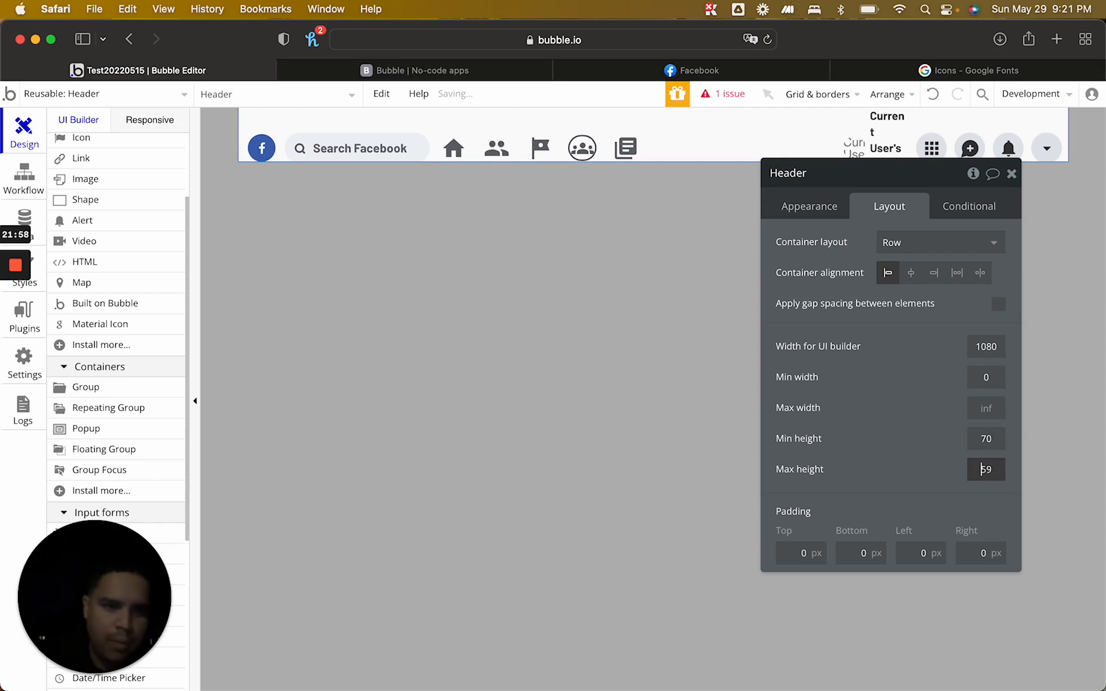
pyautogui.press('Up')
pyautogui.press('Up')
pyautogui.press('Up')
pyautogui.press('Up')
pyautogui.press('Up')
pyautogui.press('Up')
pyautogui.press('Up')
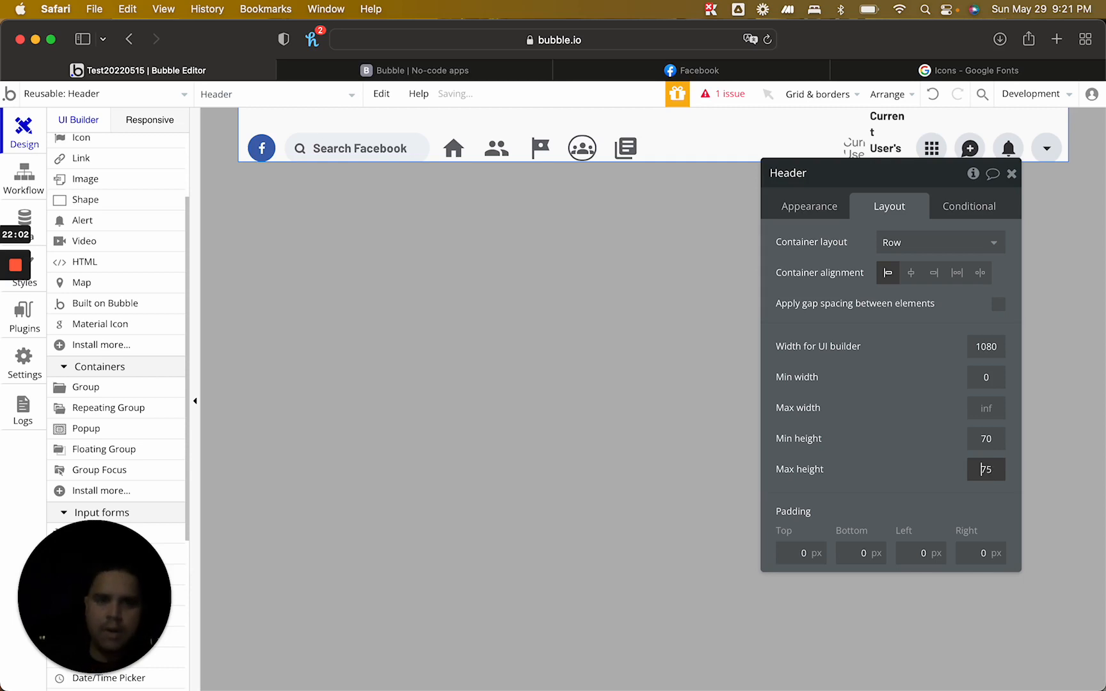
pyautogui.press('Up')
pyautogui.press('Up')
# Reload the app preview and compare the shortened header with Facebook's header
pyautogui.click(467, 72)
pyautogui.press('super+r')
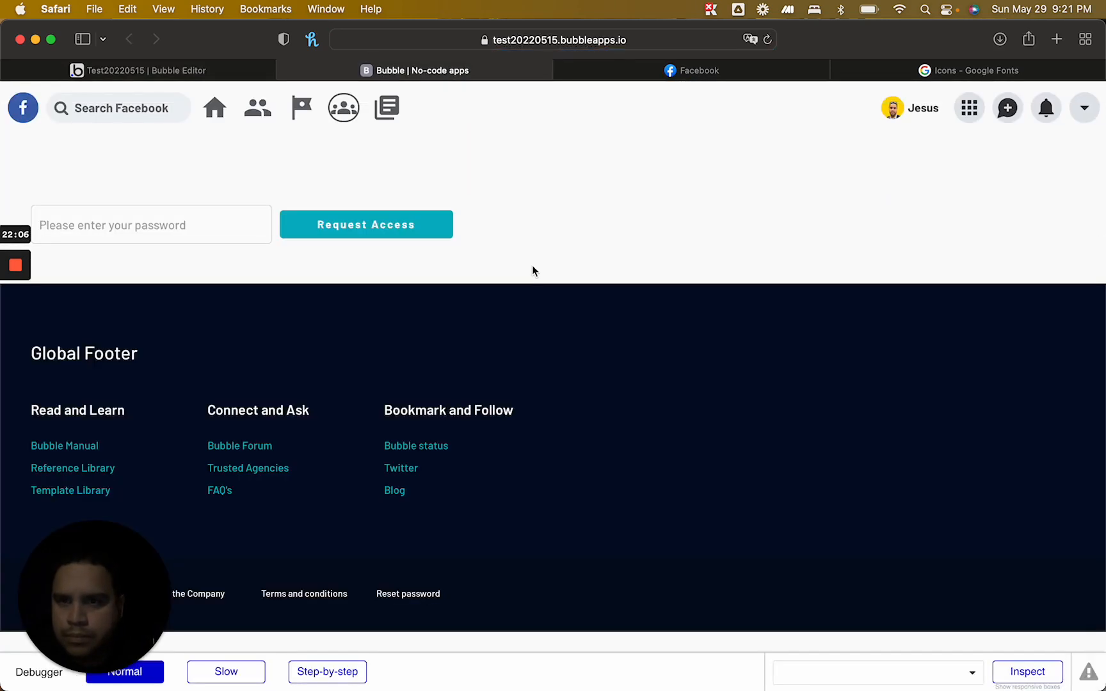
pyautogui.click(675, 72)
pyautogui.click(415, 70)
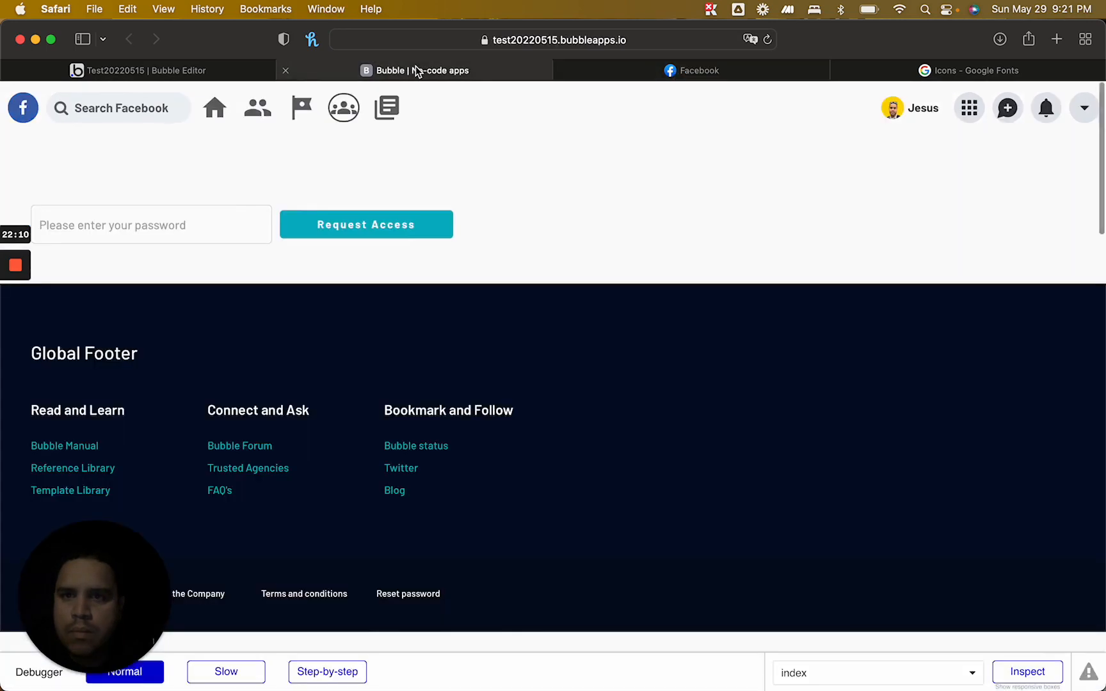
pyautogui.click(671, 70)
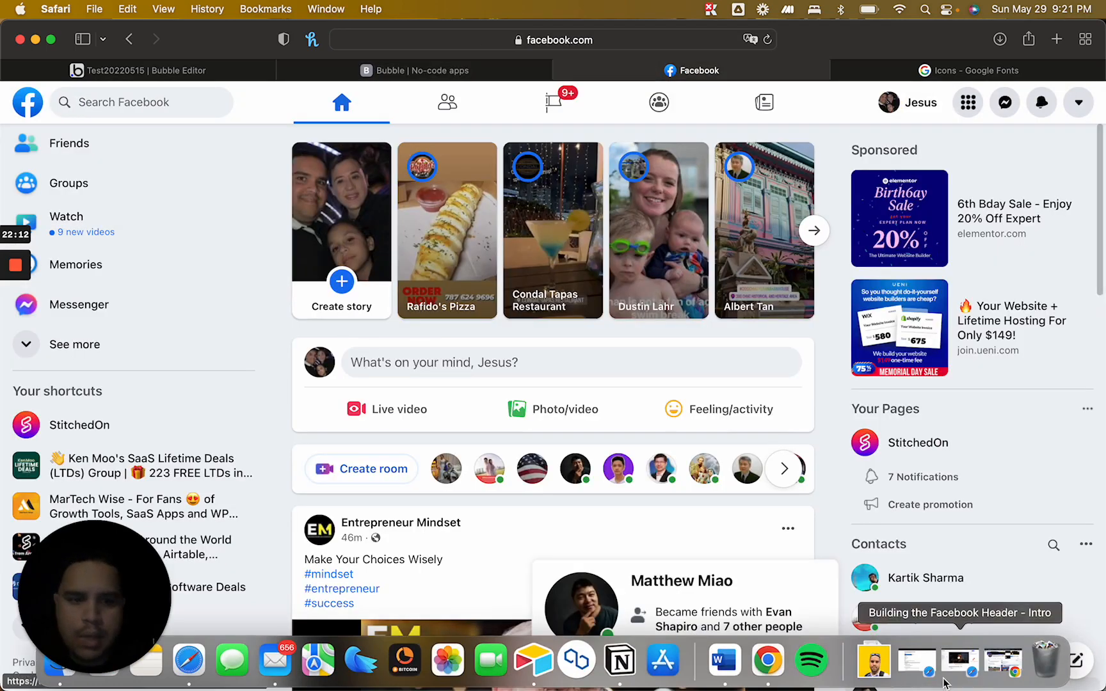
# Select the home icon in the Bubble header and switch to Chrome, opening the Facebook home page with the leftover colour samples dismissed
pyautogui.click(222, 71)
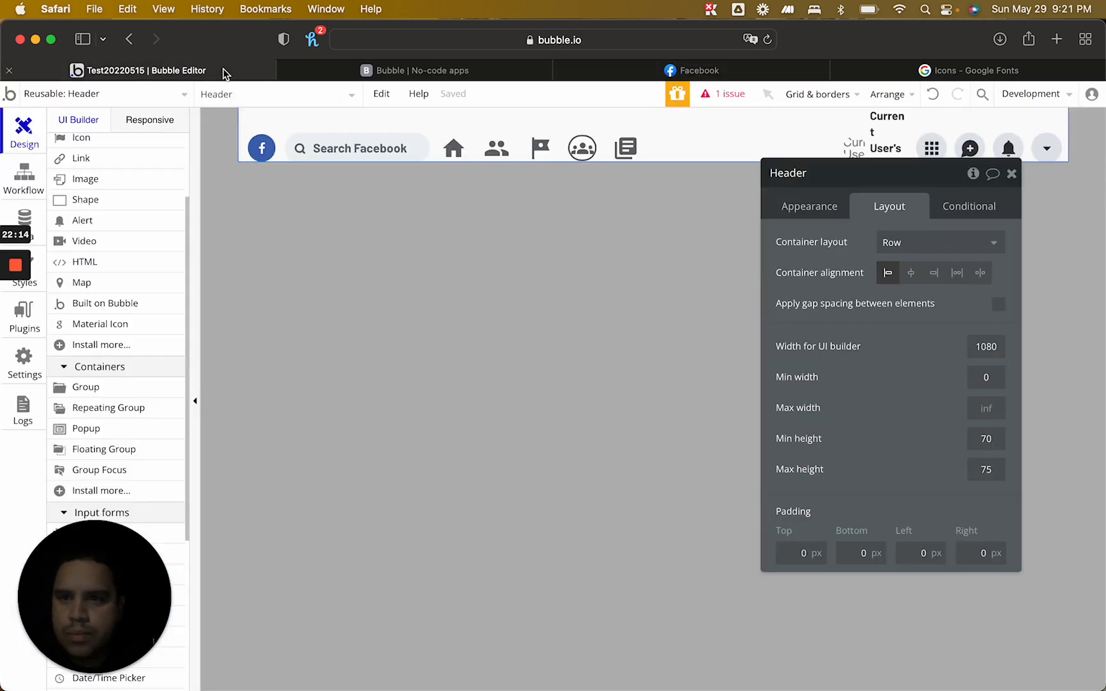
pyautogui.click(455, 151)
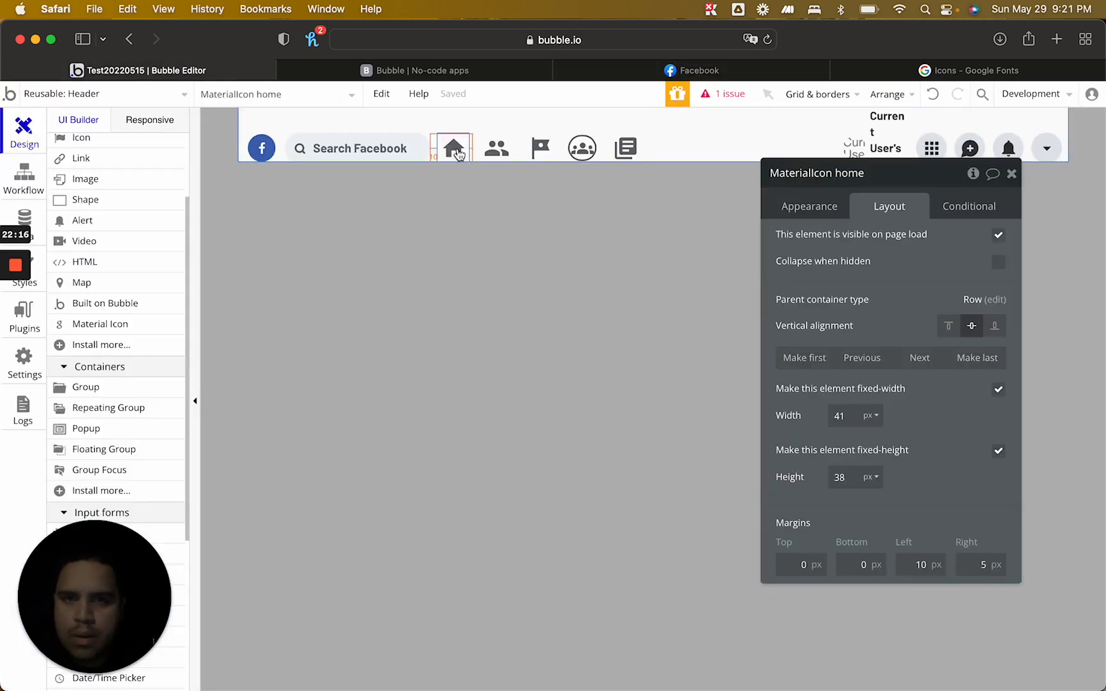
pyautogui.click(998, 670)
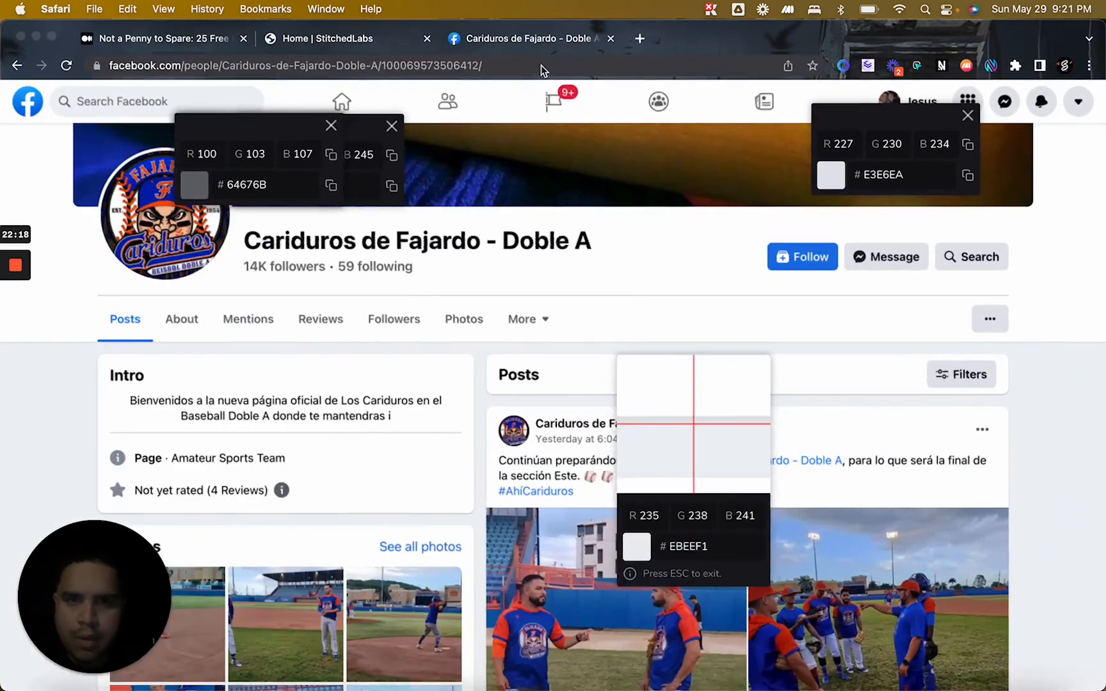
pyautogui.press('Escape')
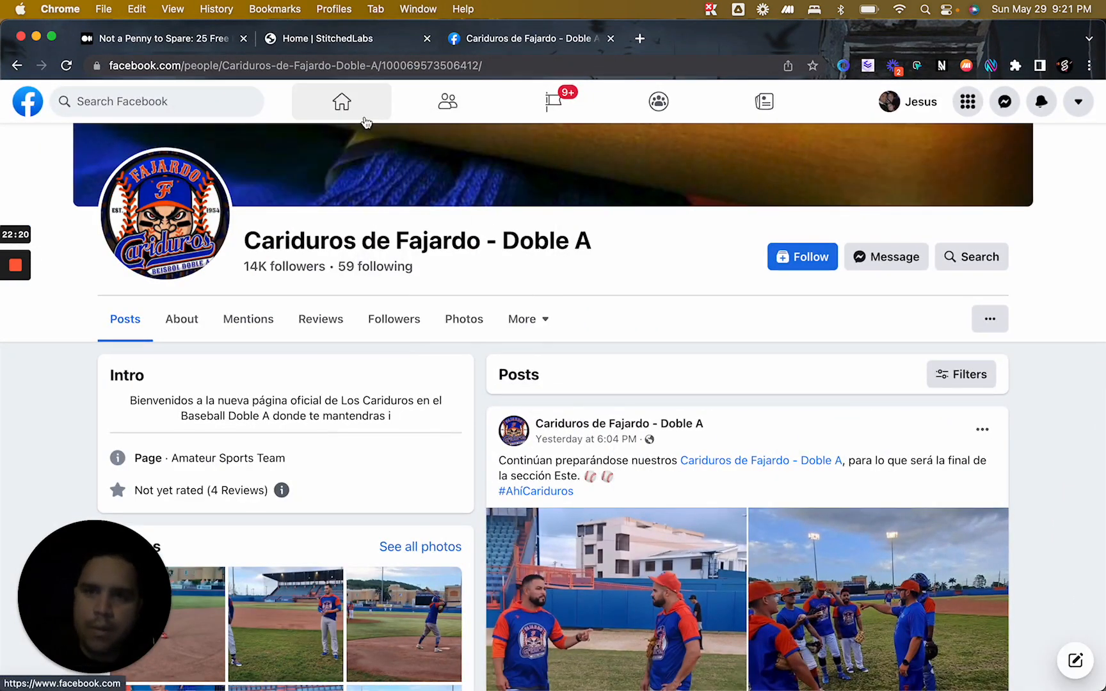
pyautogui.click(338, 106)
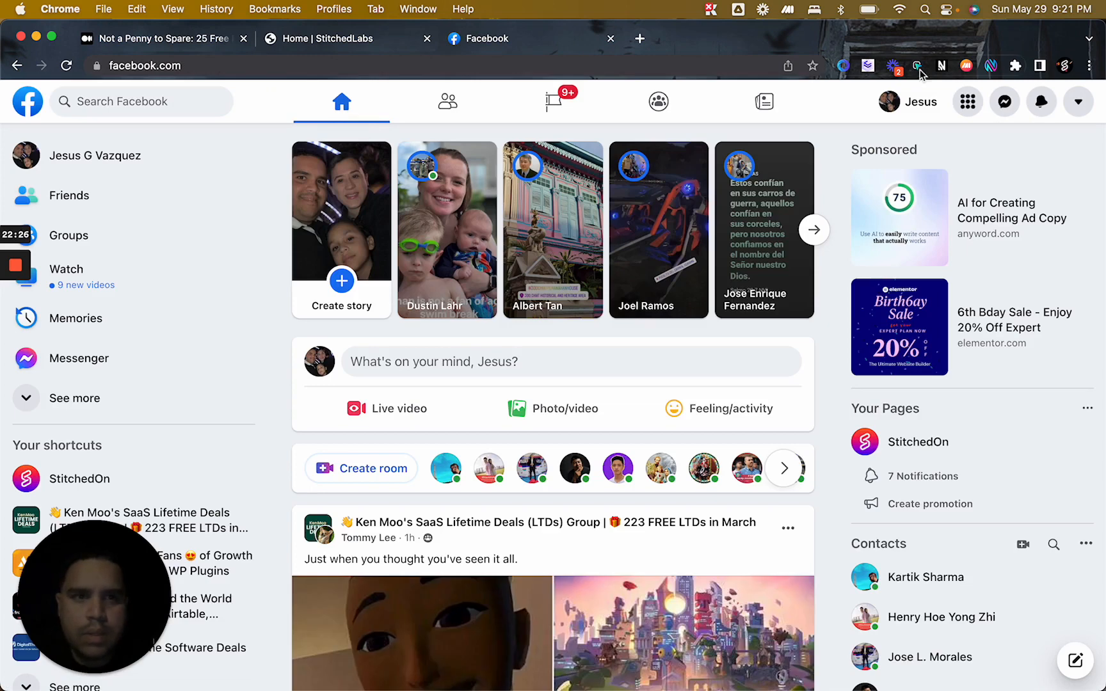
pyautogui.click(916, 66)
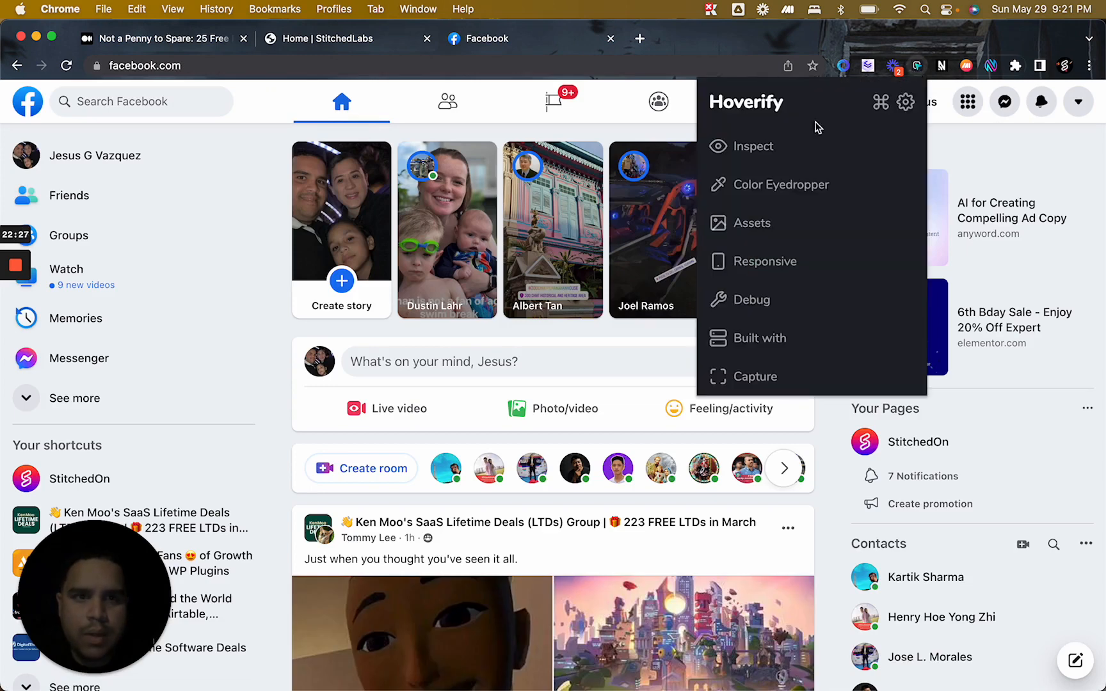
pyautogui.click(771, 187)
pyautogui.click(775, 142)
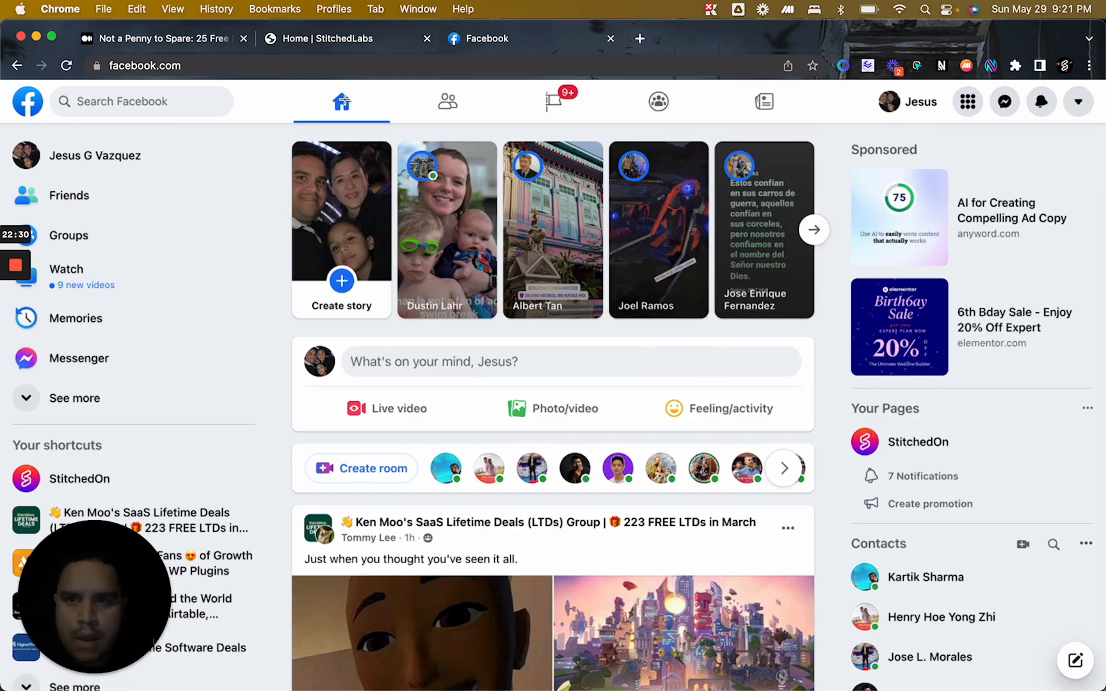
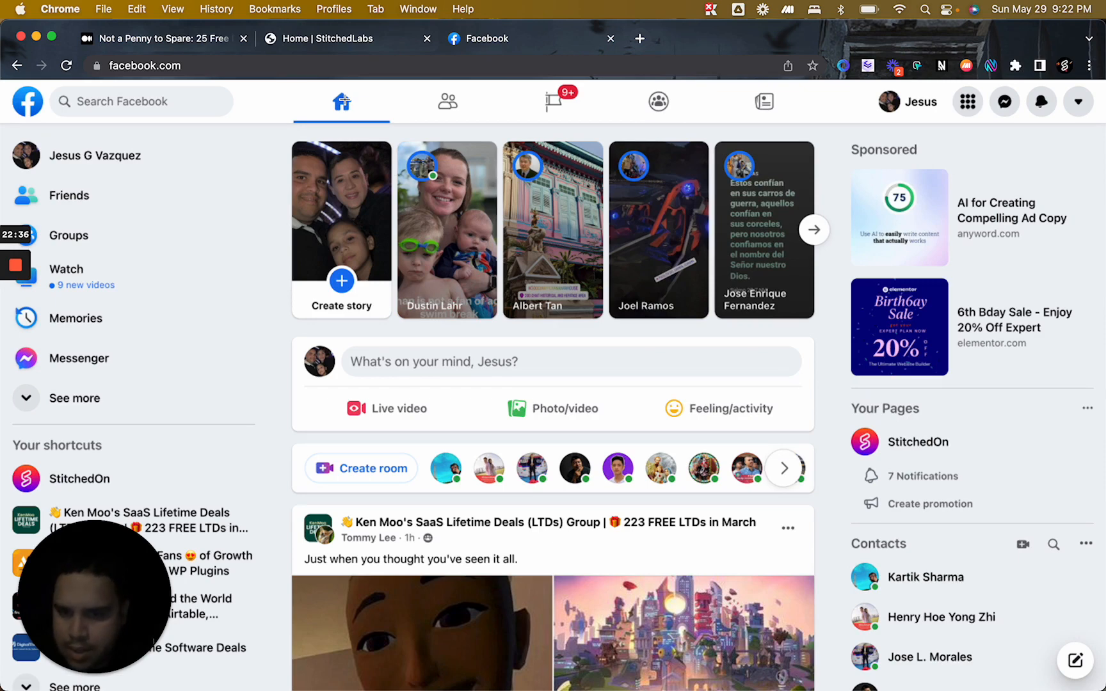
pyautogui.scroll(-5, 508, 469)
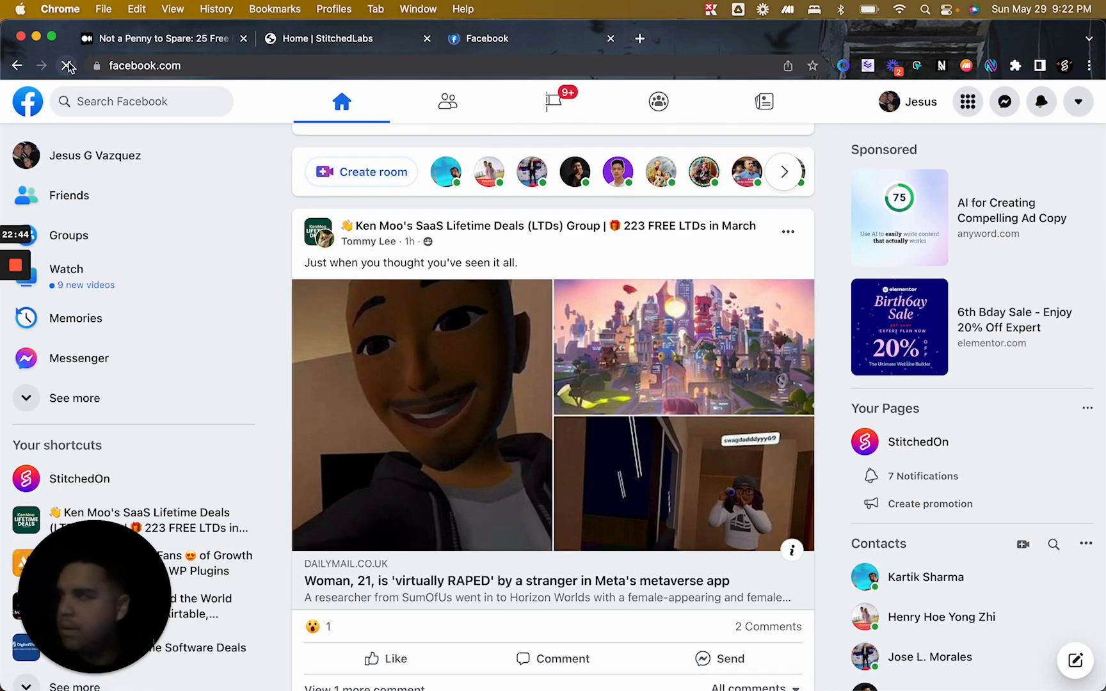
pyautogui.click(66, 66)
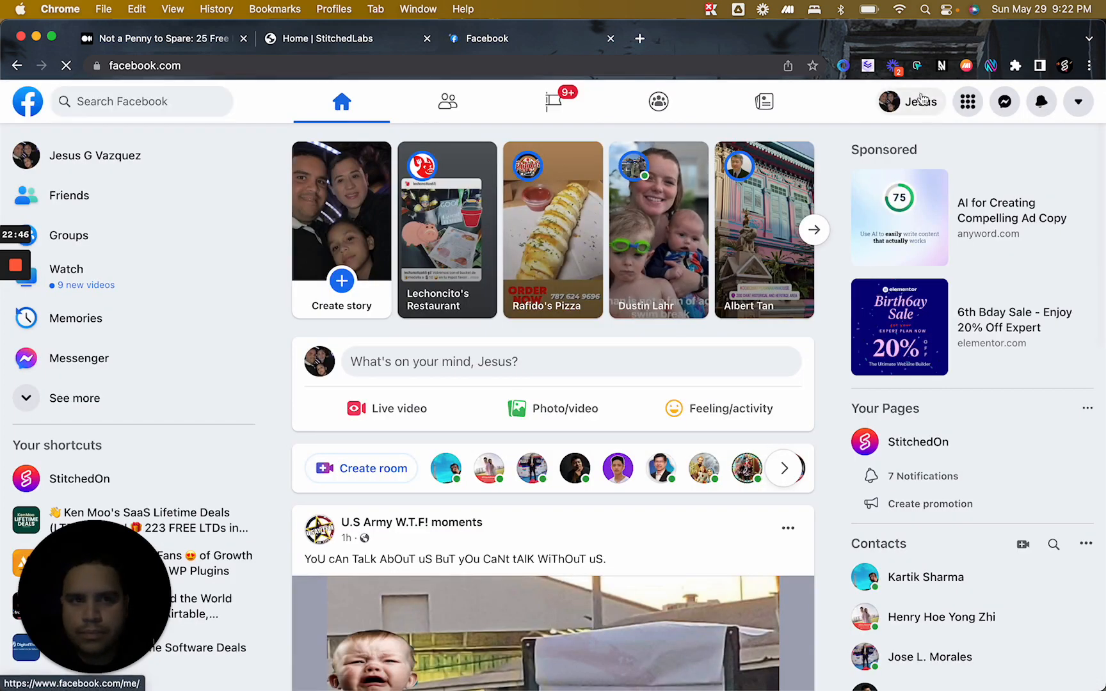
# Sample the blue of Facebook's active home icon with Hoverify's Color Eyedropper and copy the hex value 1A73E4
pyautogui.click(916, 65)
pyautogui.click(784, 185)
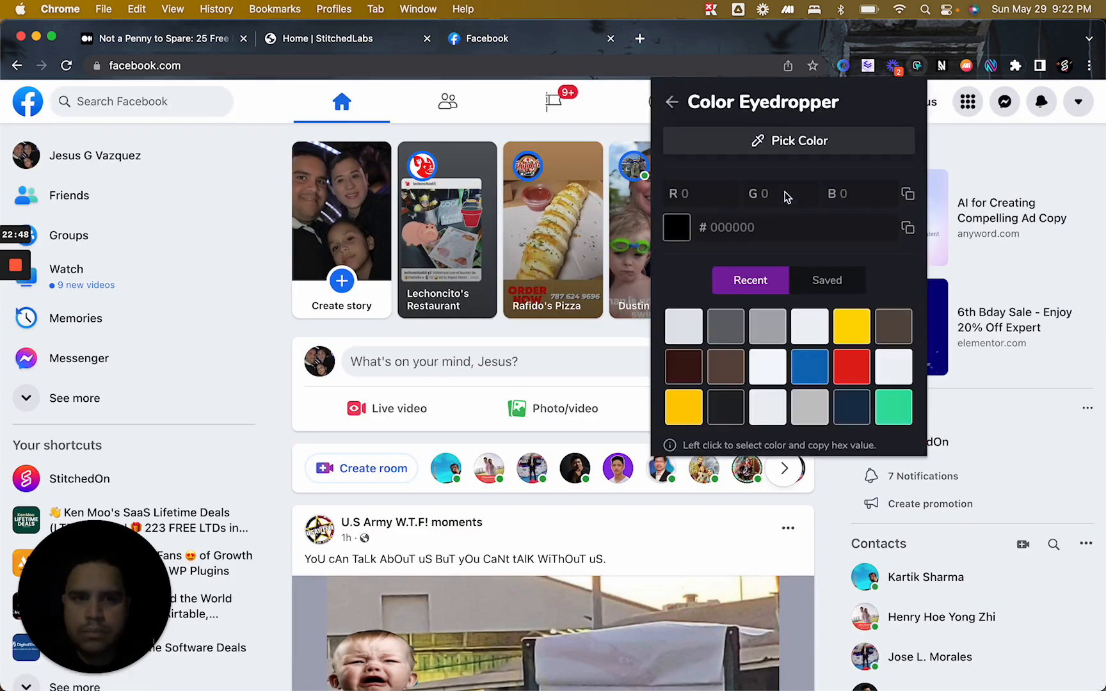
pyautogui.click(789, 145)
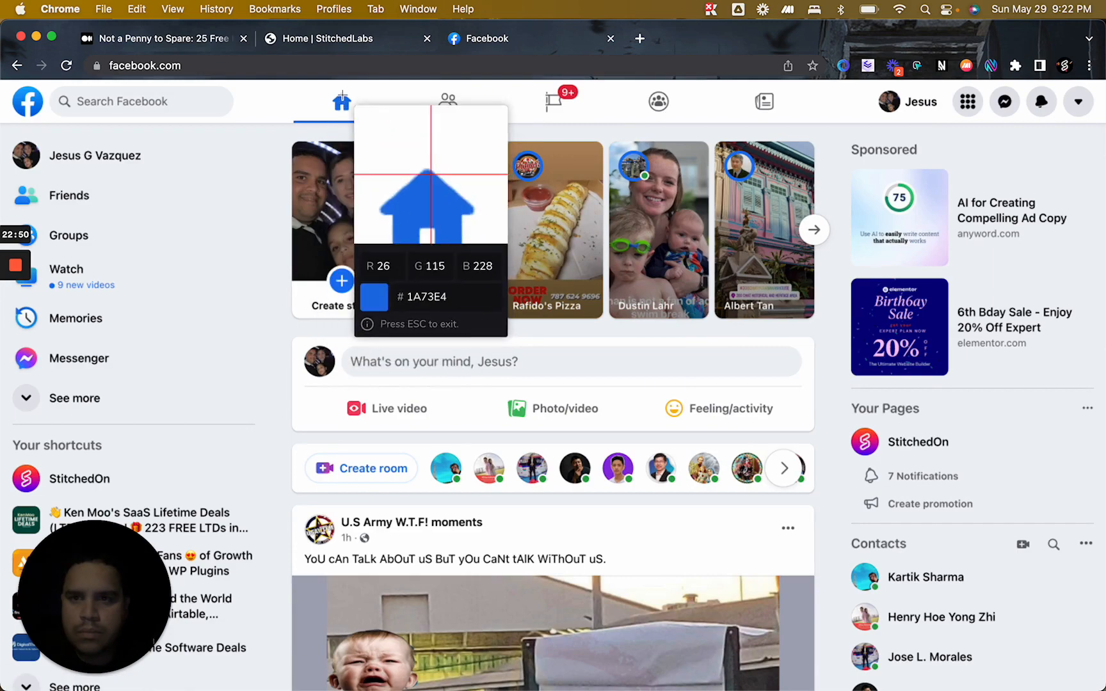
pyautogui.click(341, 101)
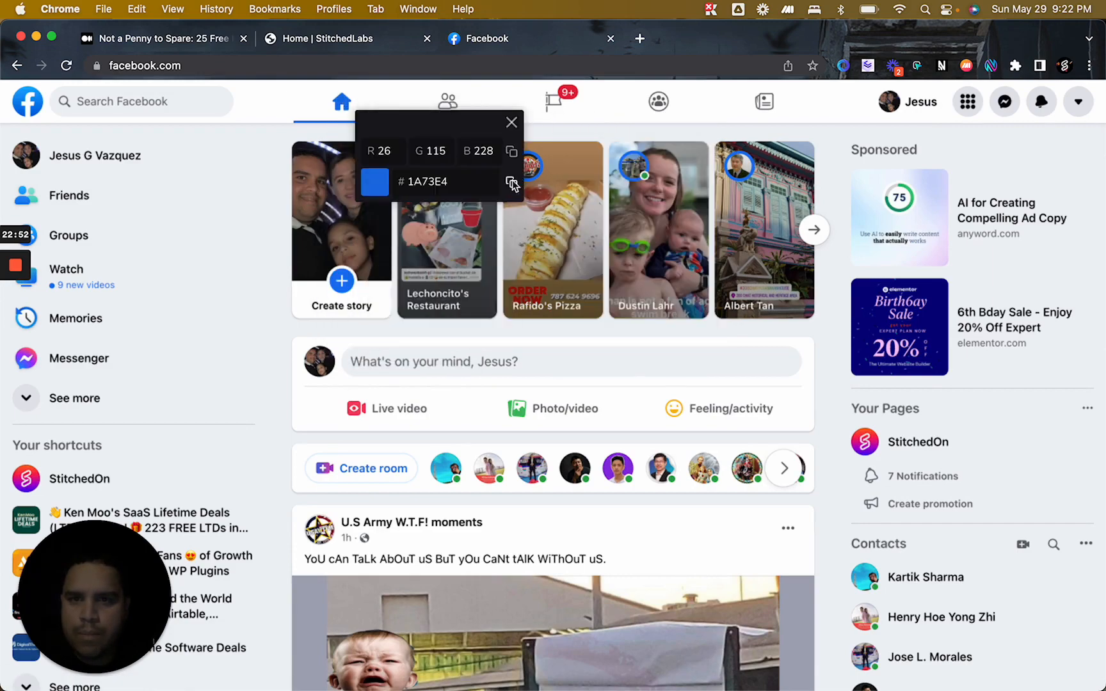
pyautogui.click(511, 184)
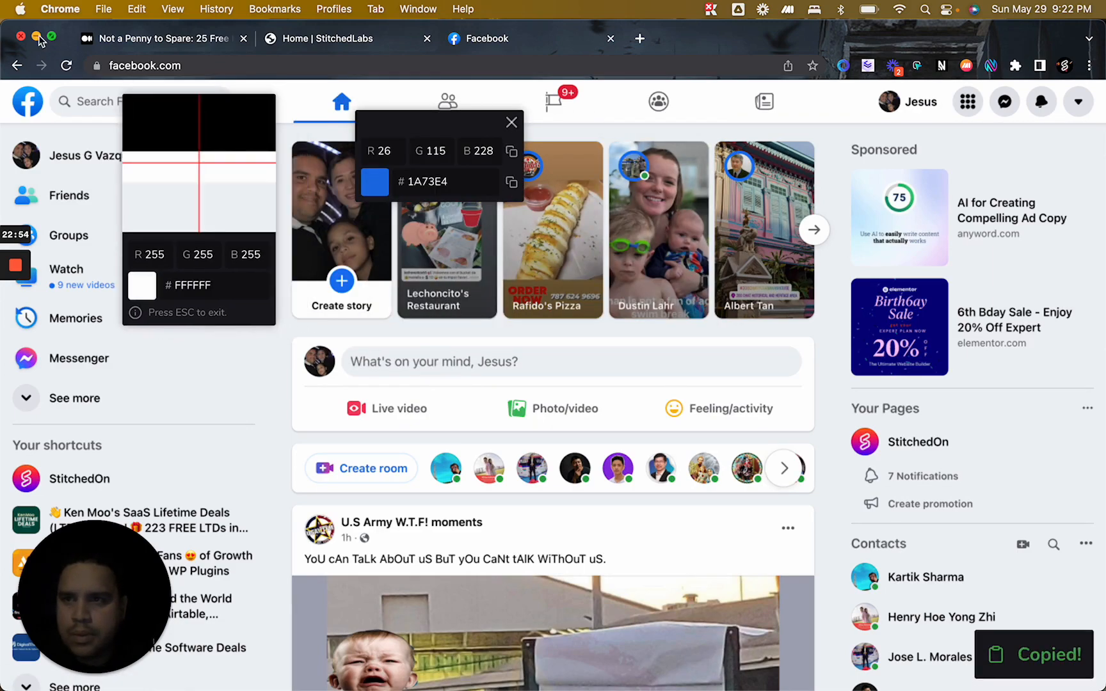
# Switch back to the Bubble editor in Safari and set the home icon's colour to #1A73E4
pyautogui.click(37, 37)
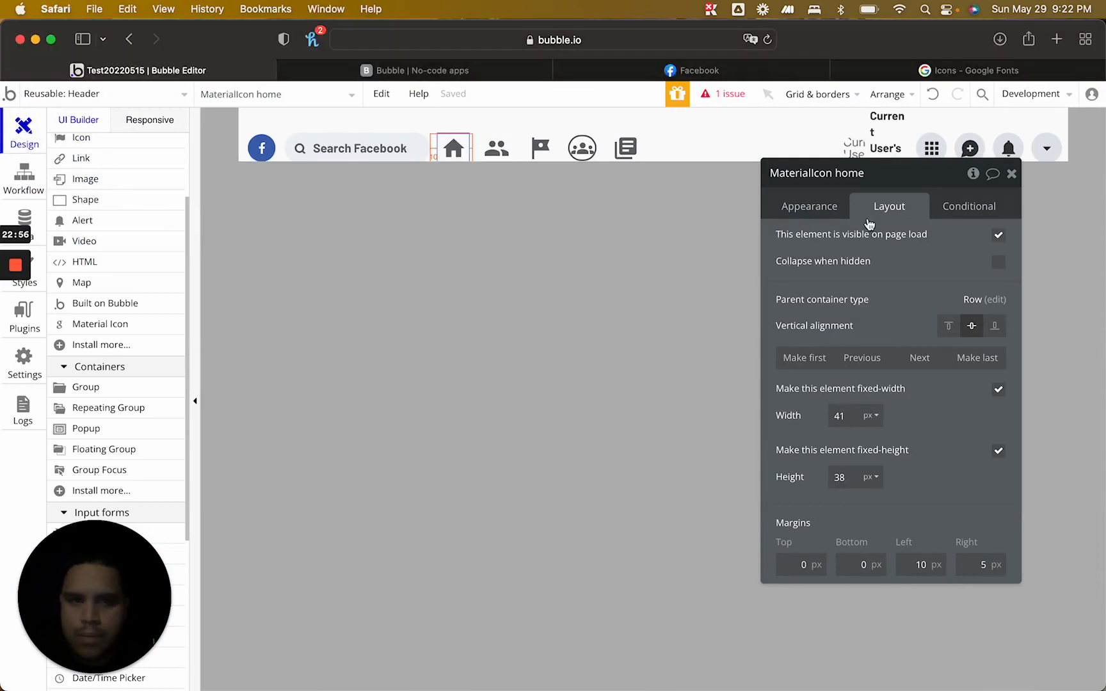
pyautogui.click(838, 208)
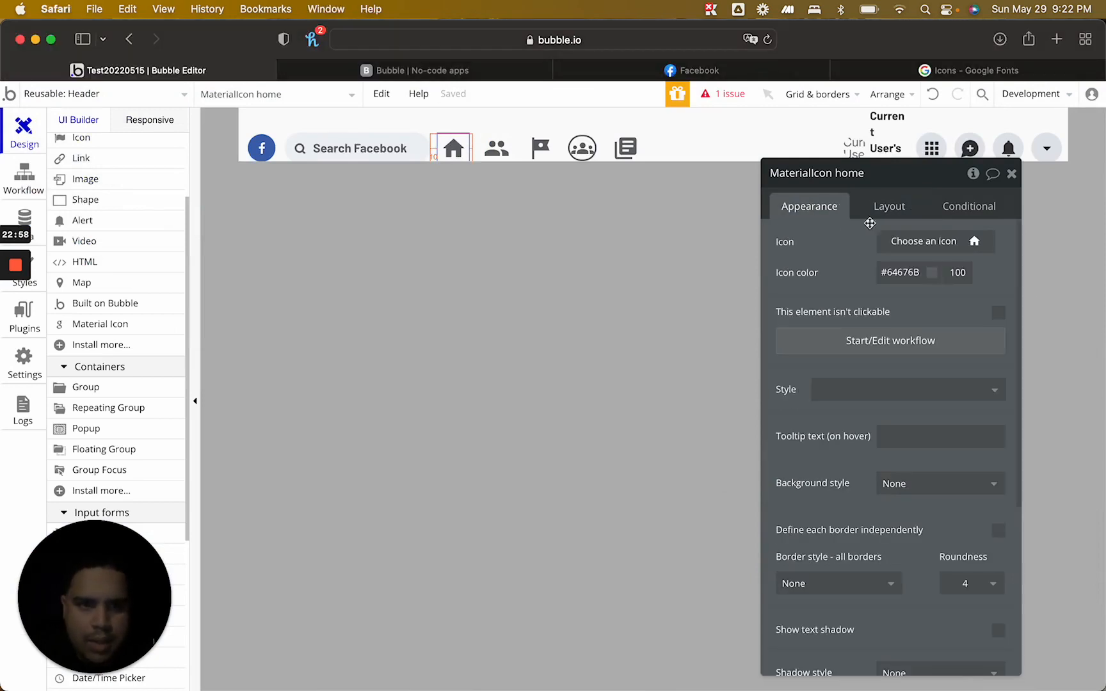
pyautogui.click(894, 271)
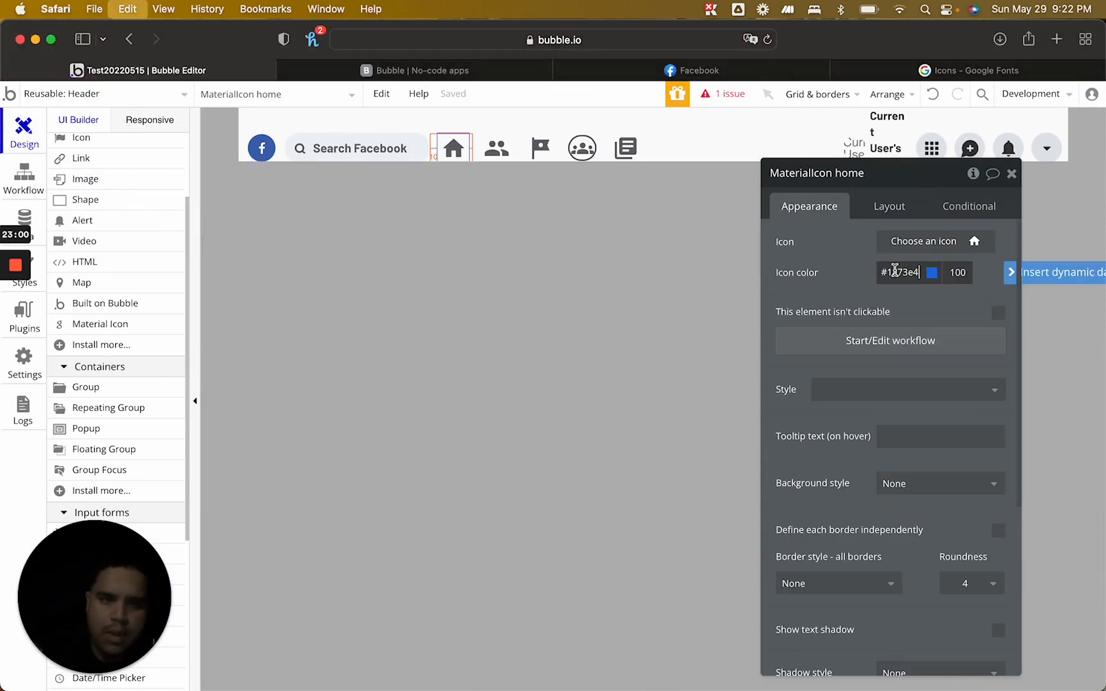
pyautogui.press('super+v')
pyautogui.press('Return')
pyautogui.click(1012, 176)
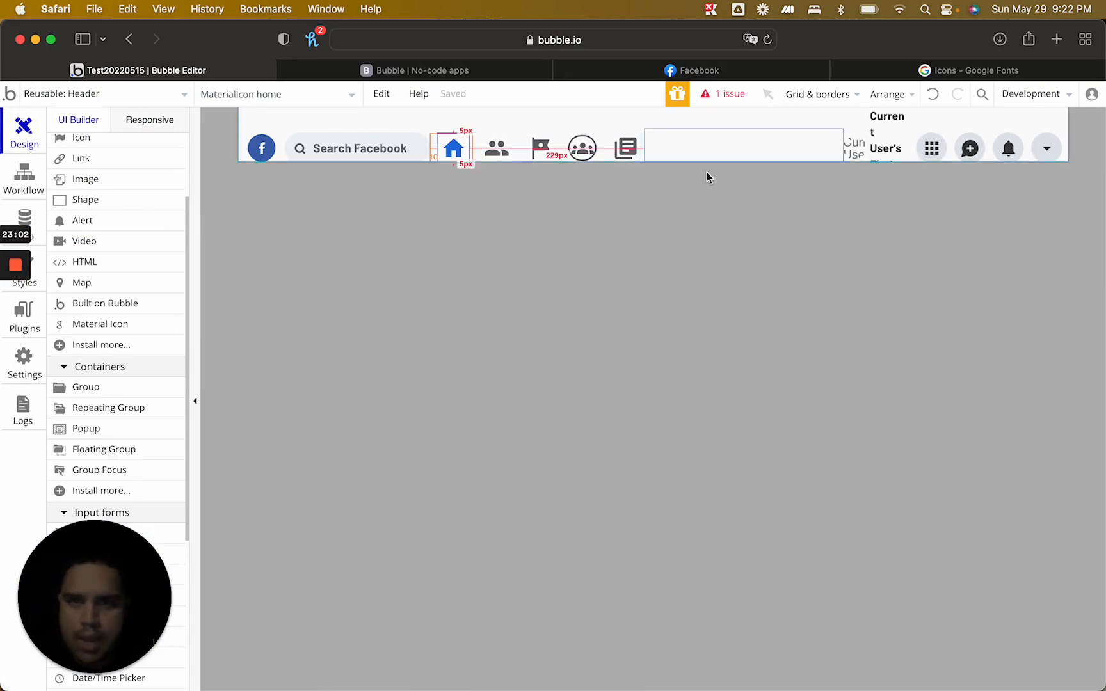
# Duplicate the empty spacer group after the library icon and place the copy between the search box and the home icon
pyautogui.click(756, 145)
pyautogui.press('super+c')
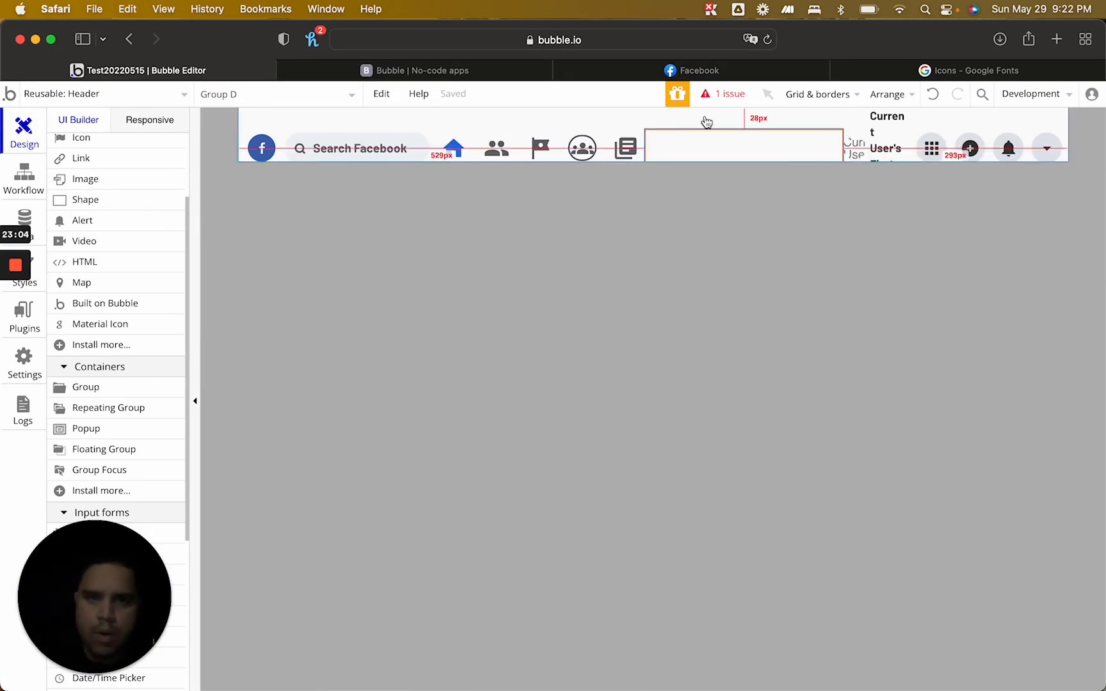
pyautogui.click(700, 116)
pyautogui.press('super+v')
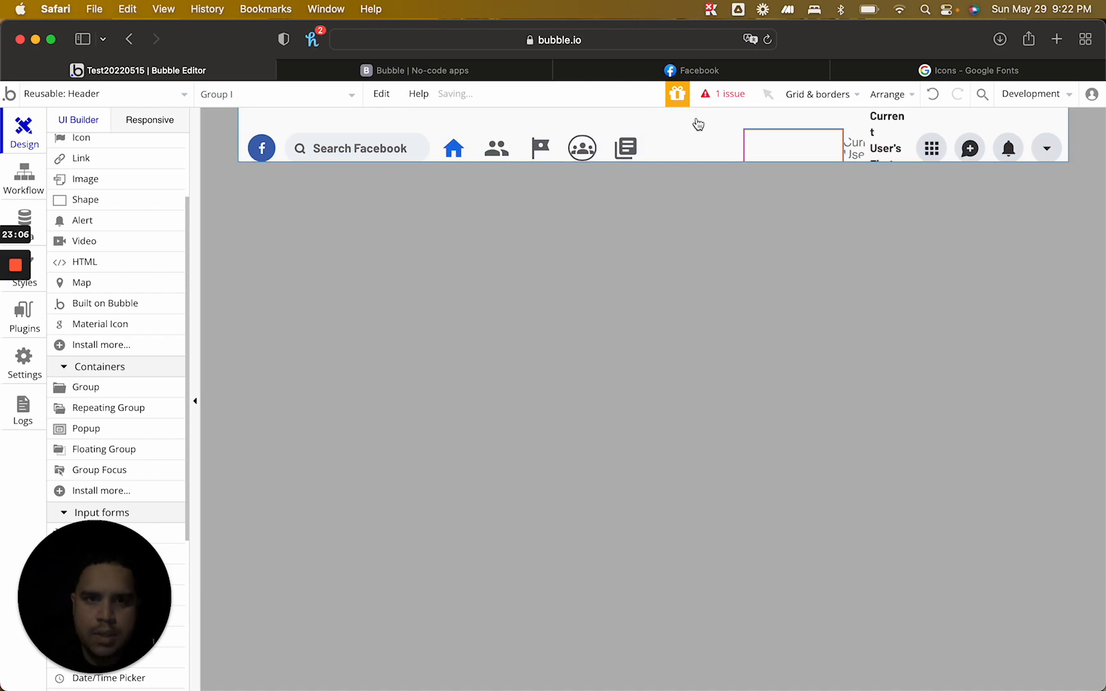
pyautogui.doubleClick(768, 145)
pyautogui.click(891, 206)
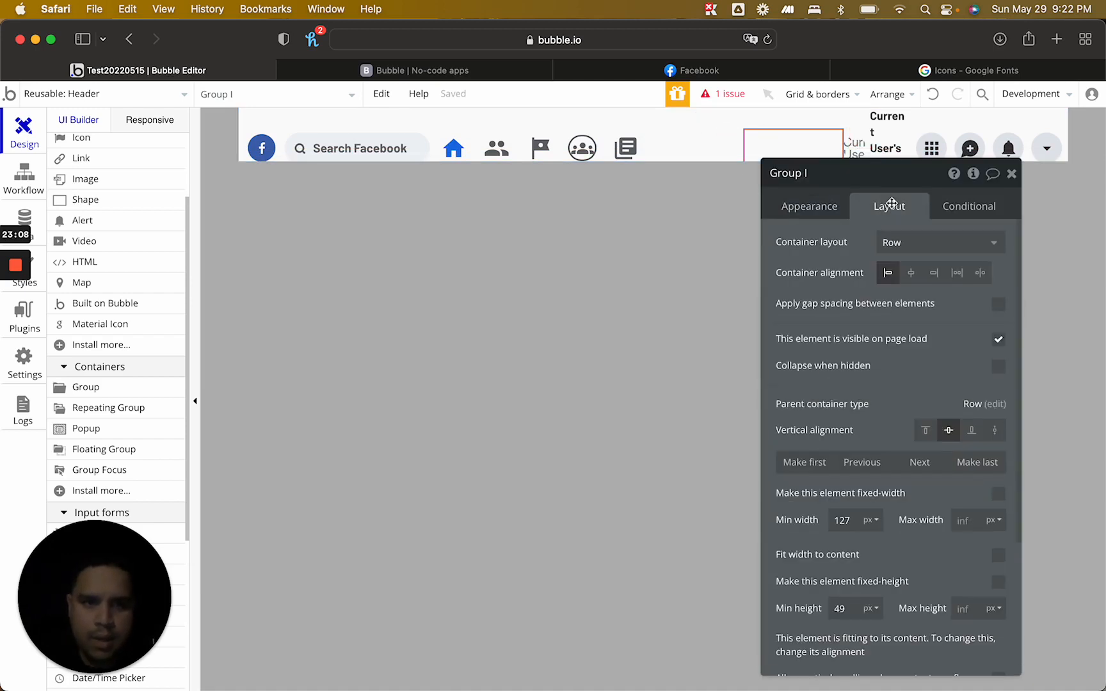
pyautogui.click(805, 462)
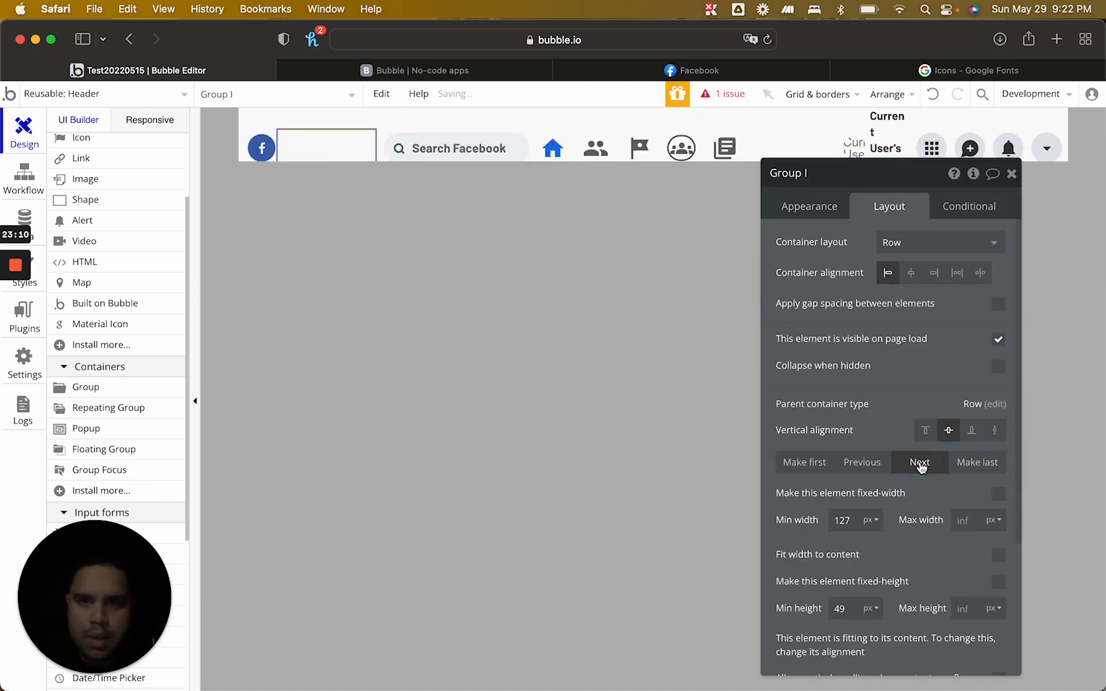
pyautogui.click(919, 463)
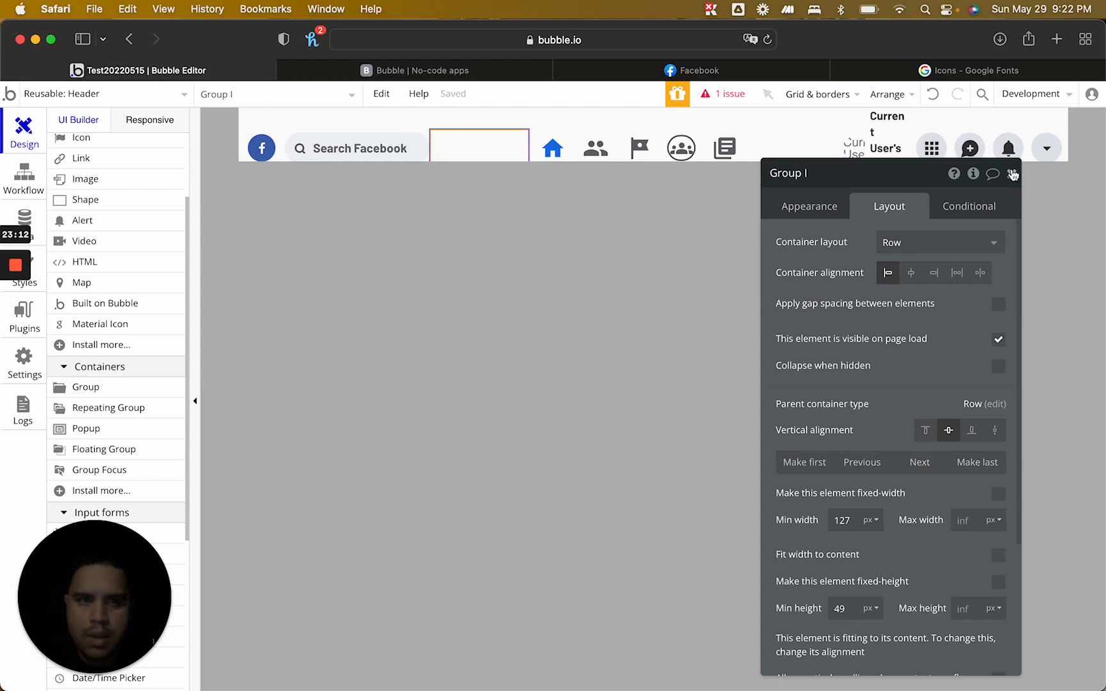
pyautogui.click(1012, 174)
# Check the recoloured home icon and the centred icons in the app preview against Facebook's header
pyautogui.click(461, 76)
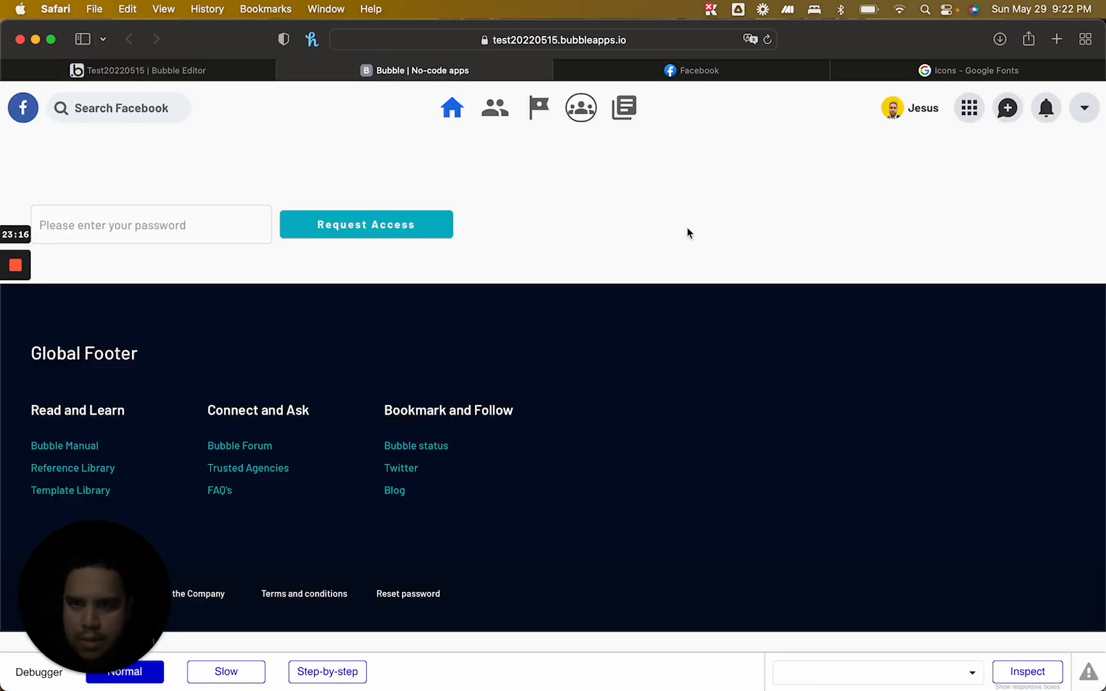
pyautogui.click(660, 68)
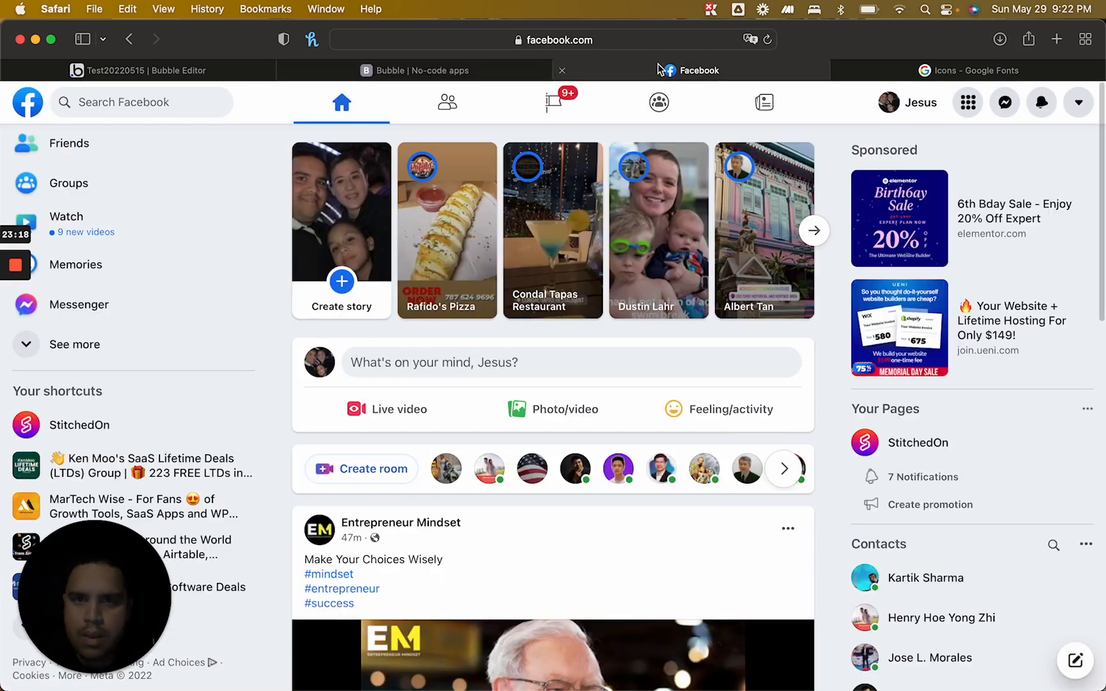
pyautogui.click(435, 69)
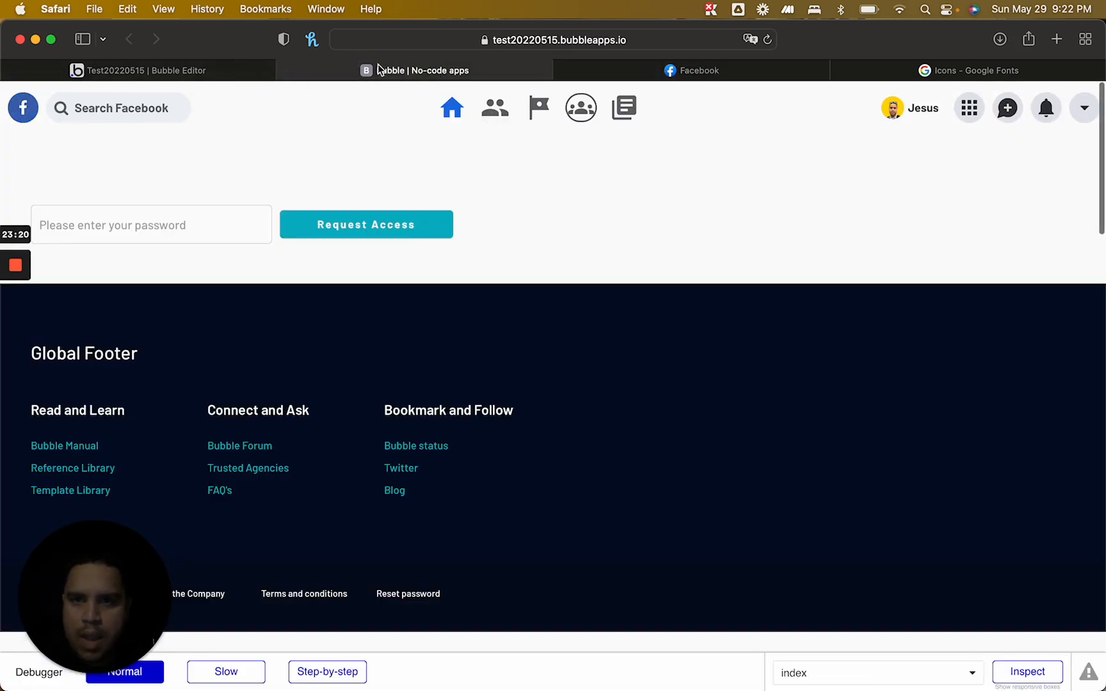
# Back in the Bubble editor, set the home icon's right margin to 10 px
pyautogui.click(230, 72)
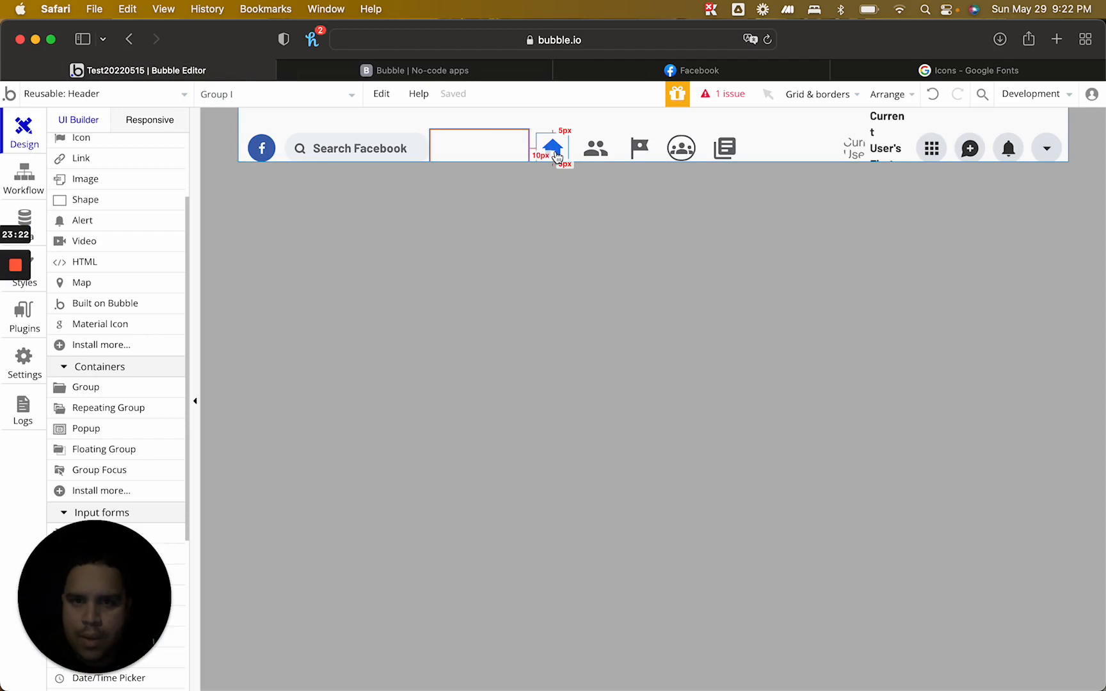
pyautogui.doubleClick(555, 156)
pyautogui.click(889, 206)
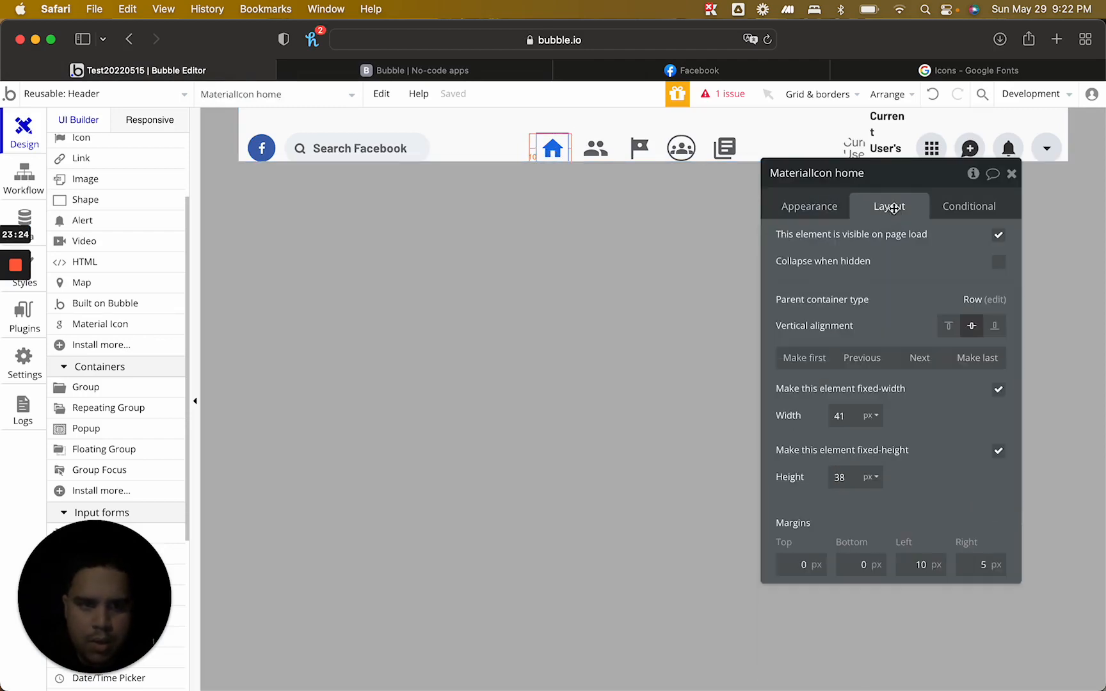
pyautogui.click(970, 564)
pyautogui.press('Up')
pyautogui.press('Up')
pyautogui.press('Up')
pyautogui.press('Up')
pyautogui.press('Up')
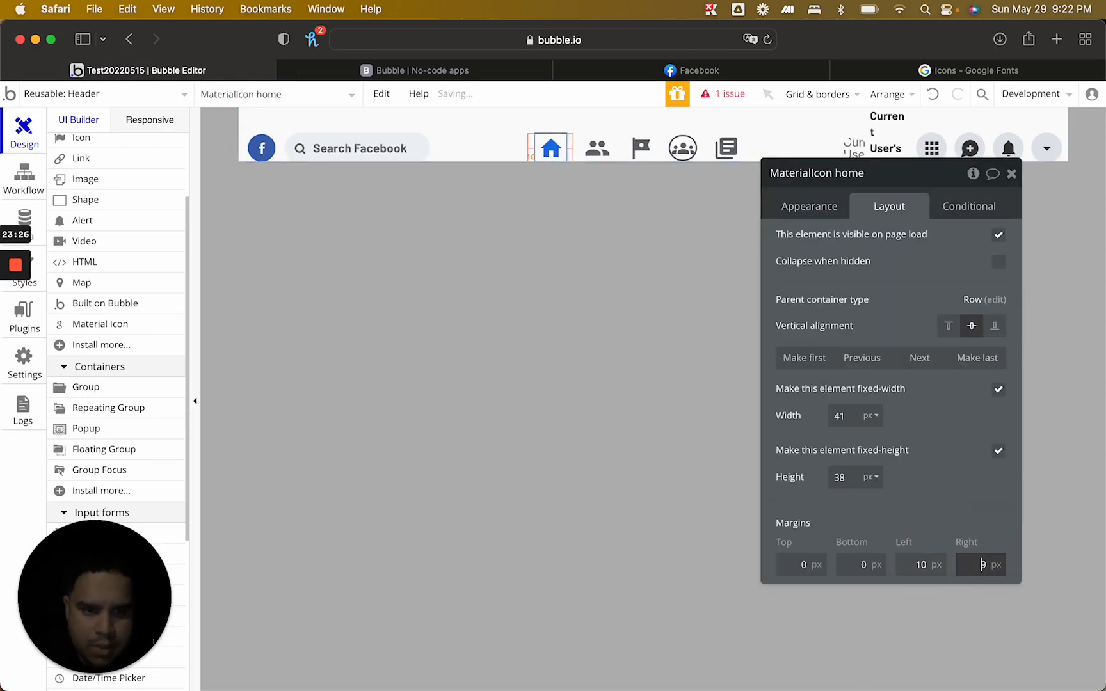
# Set the right margin of the people icon beside the home icon to 10 px
pyautogui.click(624, 150)
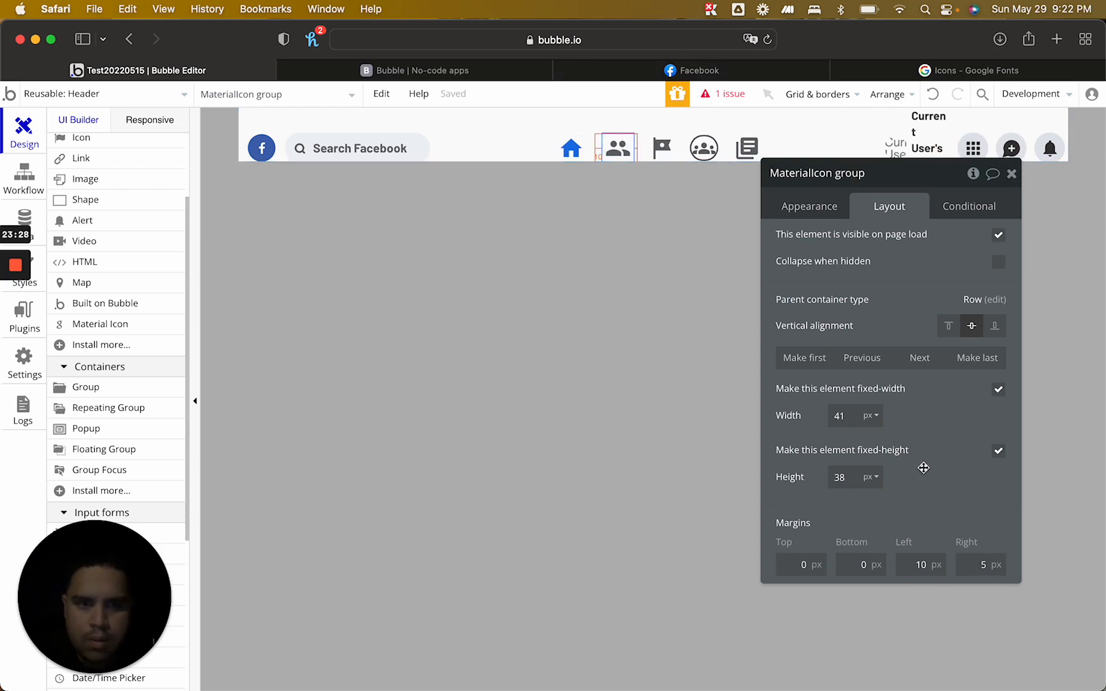
pyautogui.click(972, 565)
pyautogui.press('Up')
pyautogui.press('Up')
pyautogui.press('Up')
pyautogui.press('Up')
pyautogui.press('Up')
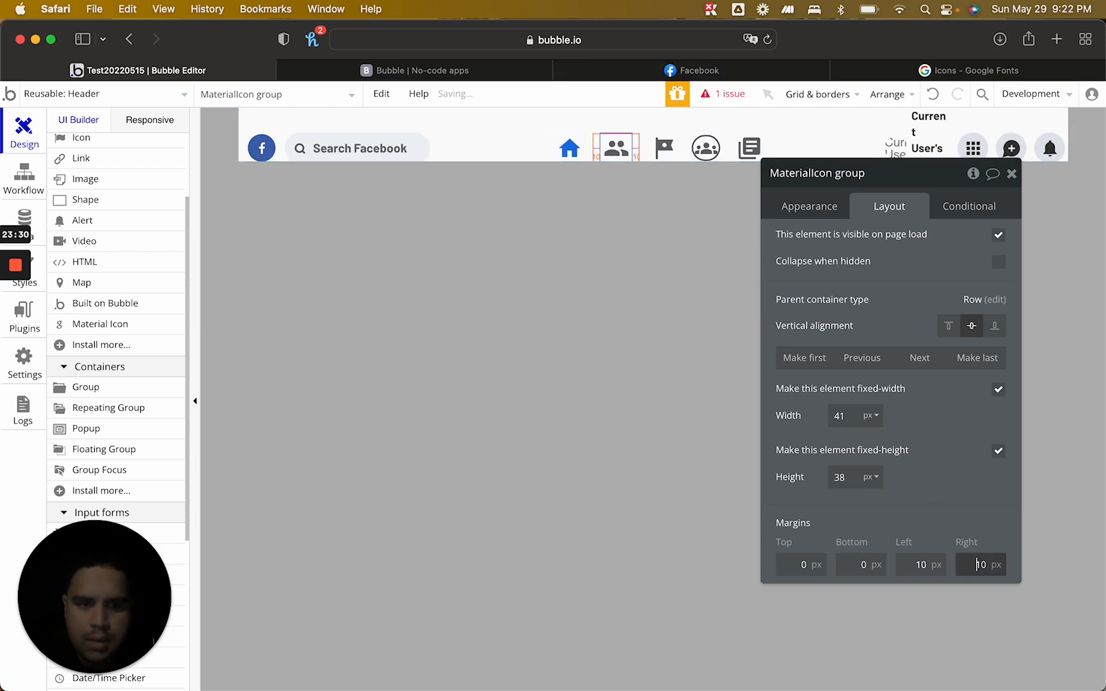
# Set the flag icon's right margin to 10 px
pyautogui.click(664, 149)
pyautogui.click(979, 565)
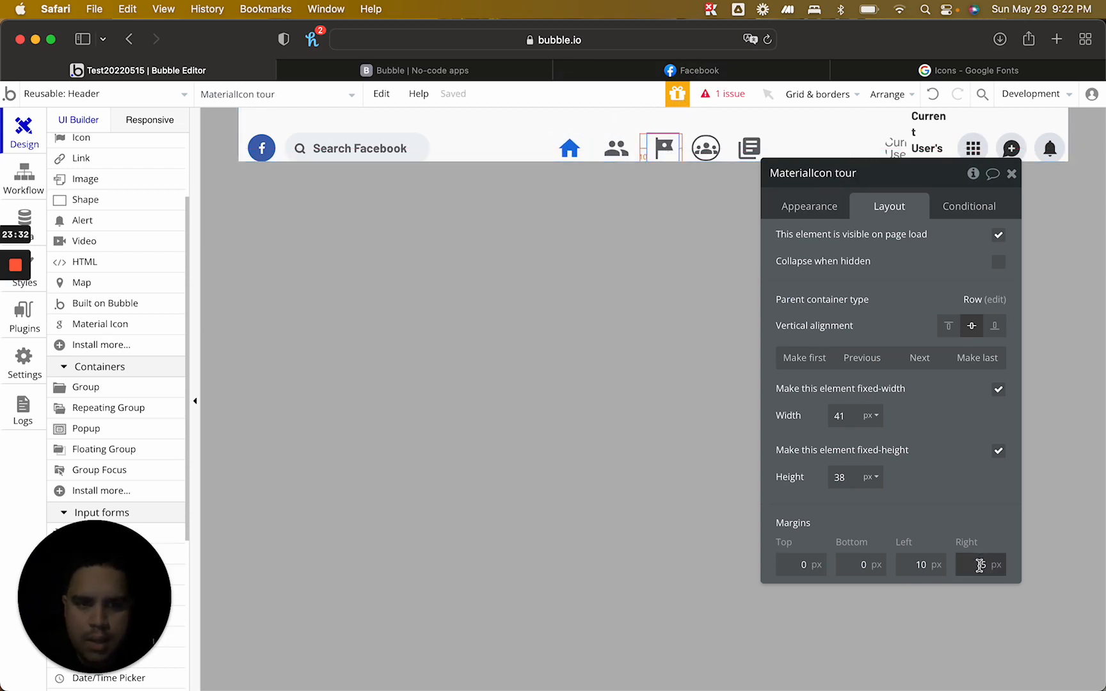
pyautogui.press('Up')
pyautogui.press('Up')
# Set the right margin of the circled groups icon to 10 px
pyautogui.click(707, 147)
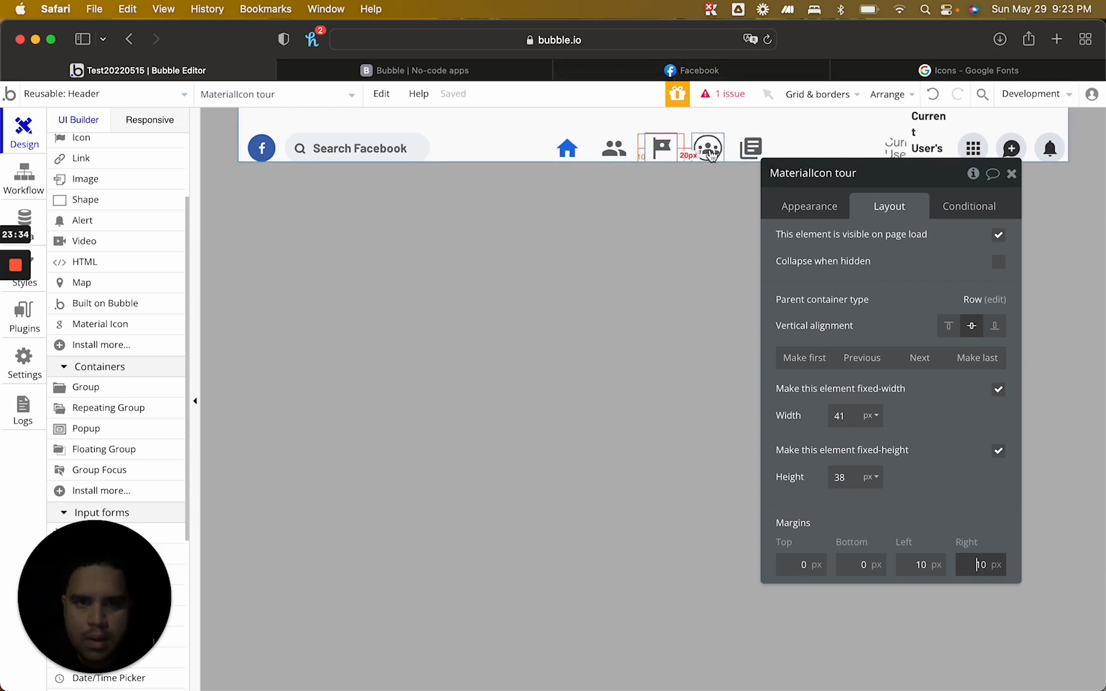
pyautogui.click(977, 565)
pyautogui.press('Up')
pyautogui.press('Up')
pyautogui.press('Up')
pyautogui.press('Up')
pyautogui.press('Up')
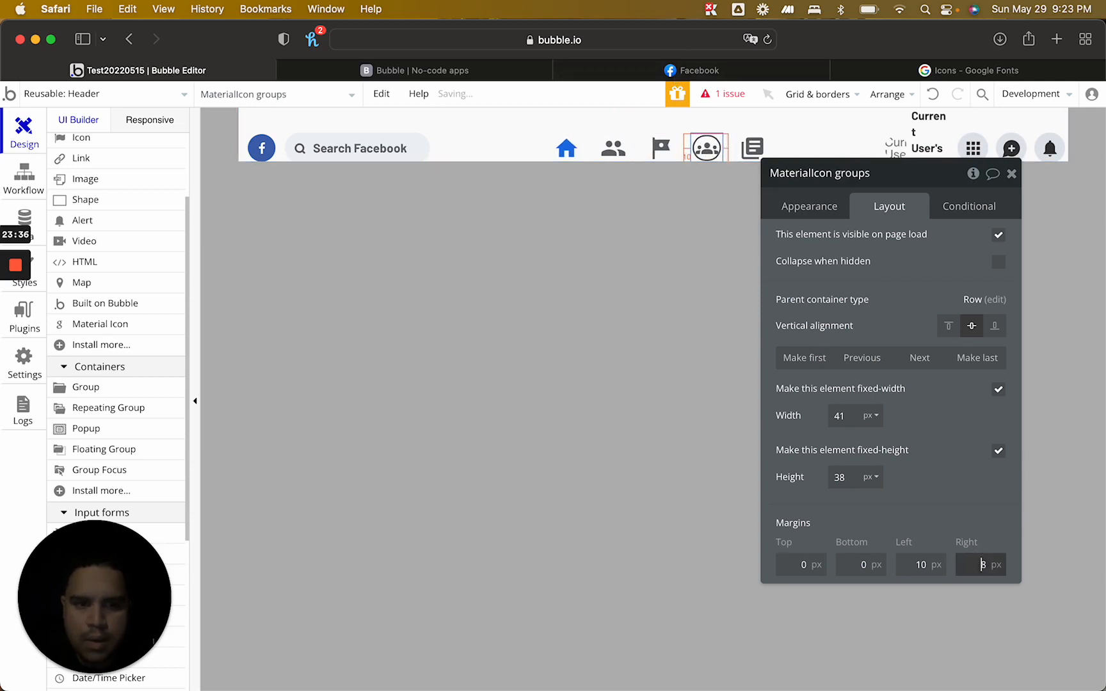
# Set the library_books icon's right margin to 10 px
pyautogui.click(752, 148)
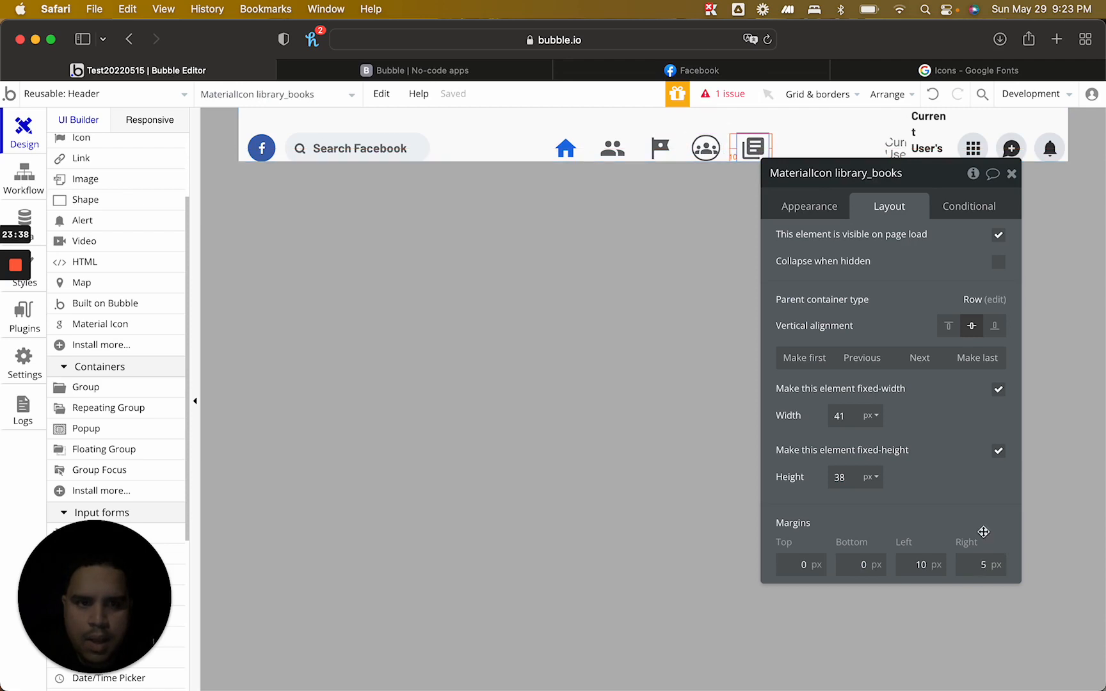
pyautogui.click(977, 565)
pyautogui.press('Up')
pyautogui.press('Up')
pyautogui.press('Up')
pyautogui.press('Up')
pyautogui.press('Up')
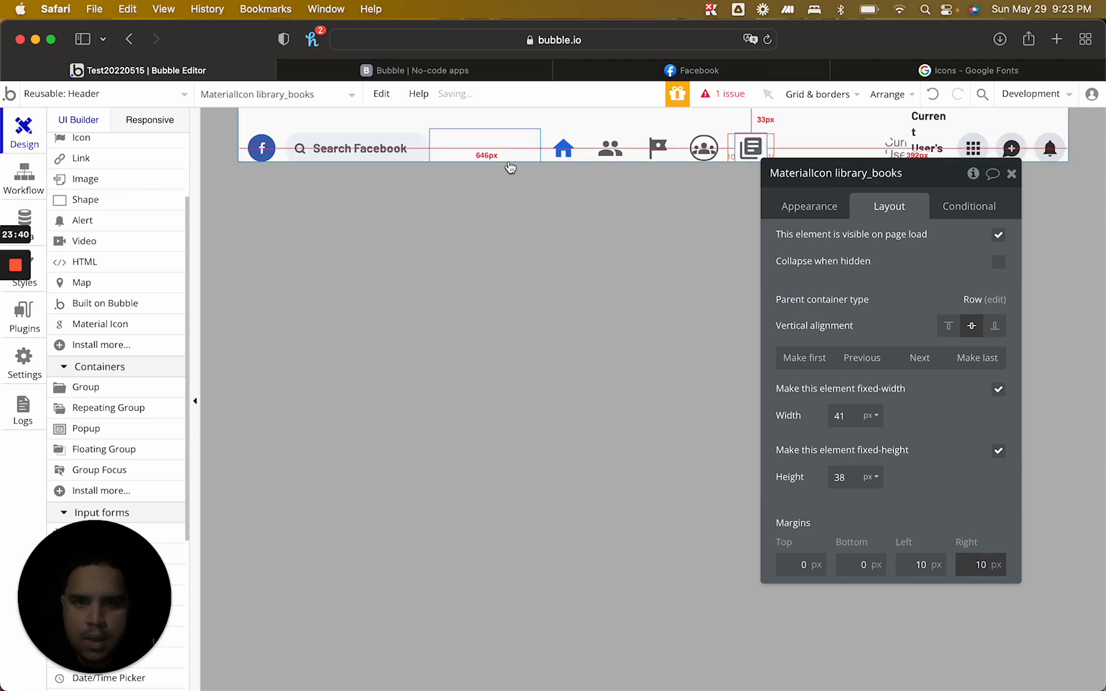
# Set the minimum width of Group I, the spacer between the search box and the home icon, to 100 px
pyautogui.click(499, 147)
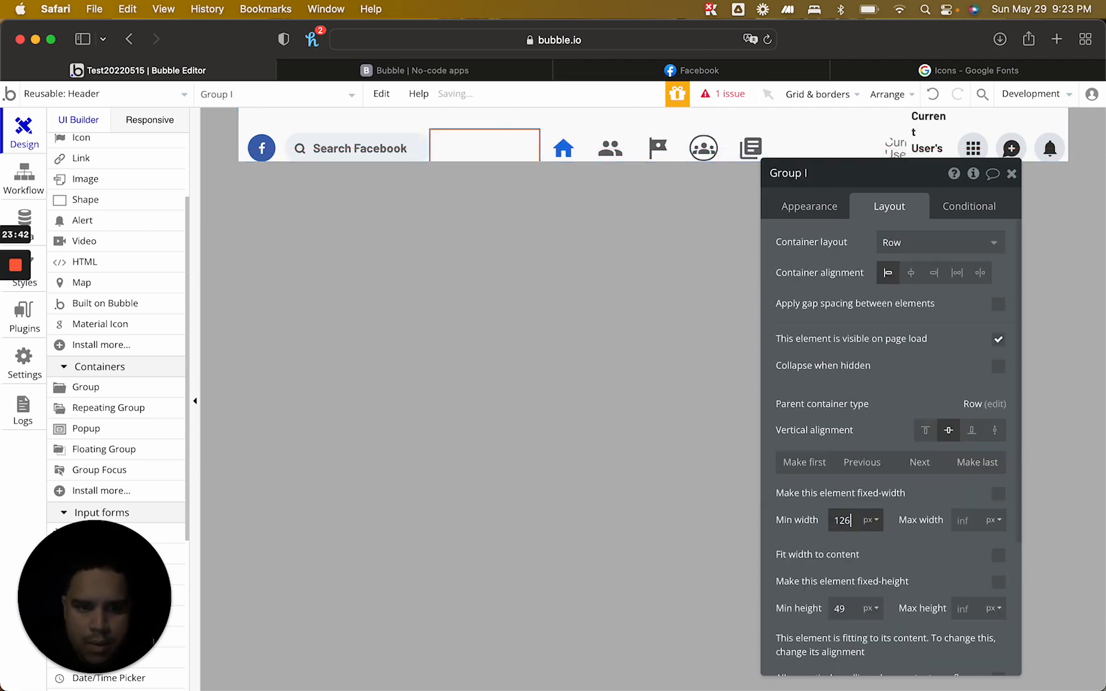
pyautogui.press('Down')
pyautogui.press('Down')
pyautogui.press('Down')
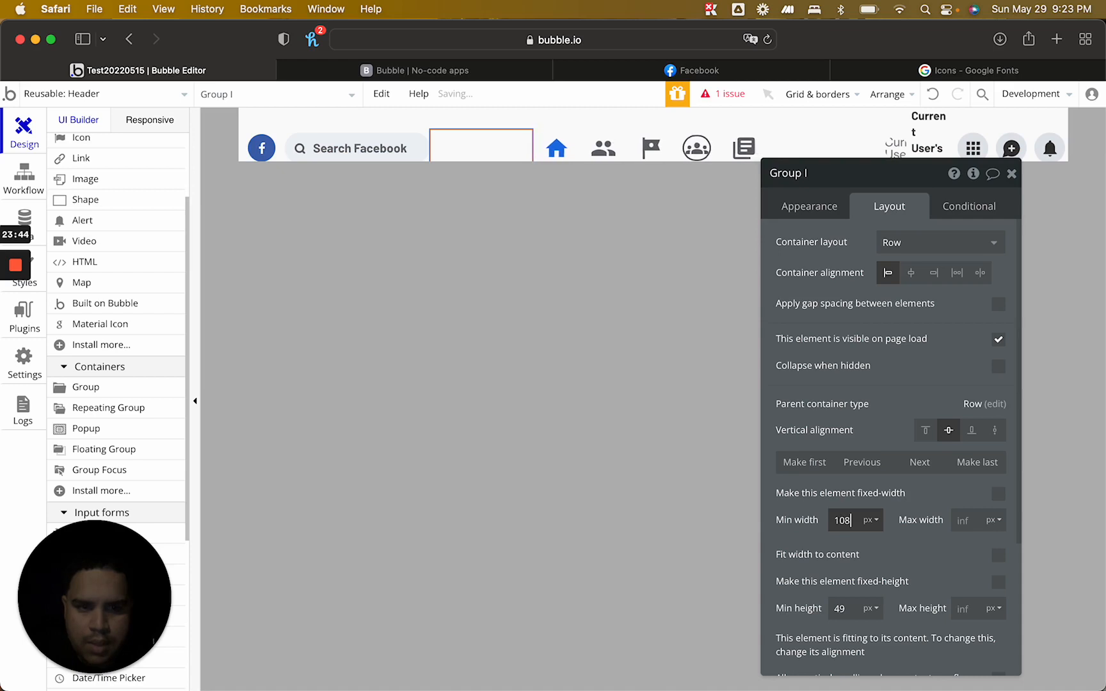
pyautogui.press('Down')
pyautogui.press('Down')
pyautogui.press('Down')
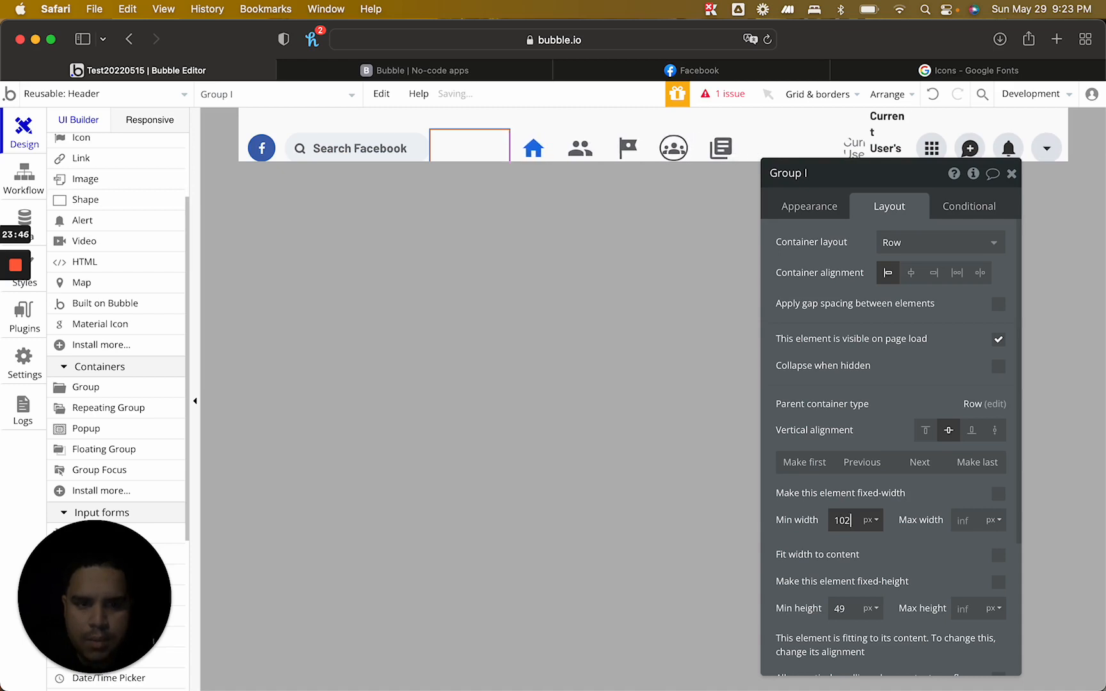
pyautogui.press('BackSpace')
pyautogui.write('0')
# Reduce the minimum width of Group D, the spacer after the library icon, to about 100 px
pyautogui.click(785, 141)
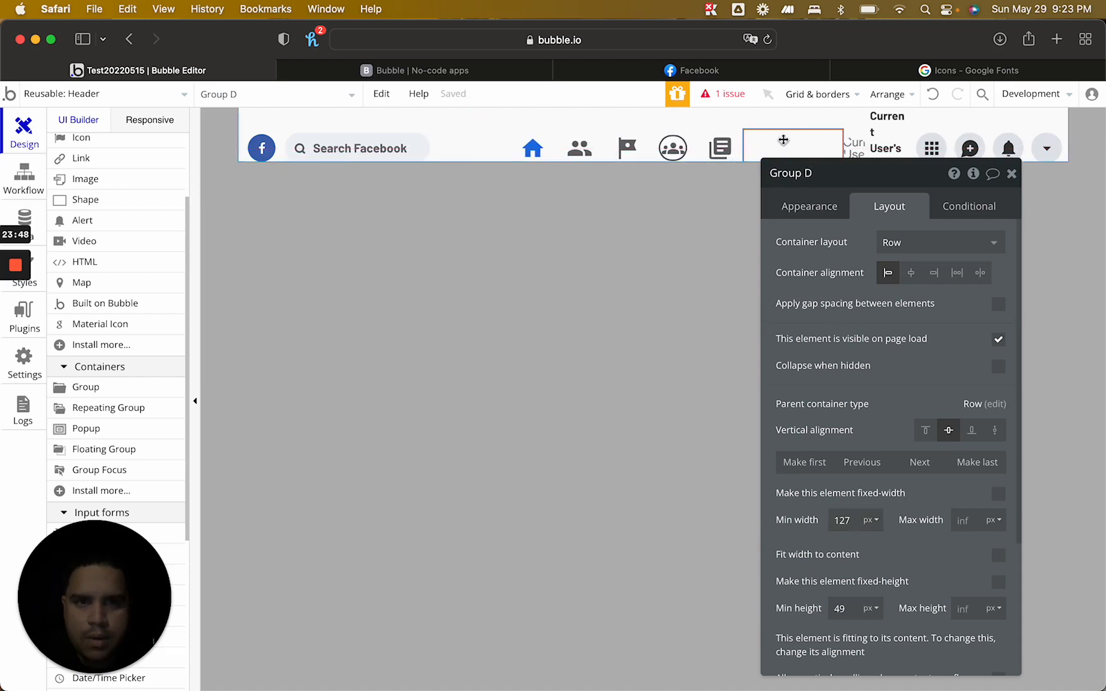
pyautogui.click(855, 522)
pyautogui.press('Down')
pyautogui.press('Down')
pyautogui.press('Down')
pyautogui.press('Down')
pyautogui.press('Down')
pyautogui.press('Down')
pyautogui.press('Down')
pyautogui.press('Down')
pyautogui.press('Down')
pyautogui.press('Down')
pyautogui.press('Down')
pyautogui.press('Down')
pyautogui.press('Down')
pyautogui.press('Down')
pyautogui.press('Down')
pyautogui.press('Down')
pyautogui.press('Down')
pyautogui.press('Down')
pyautogui.press('Down')
pyautogui.press('Down')
pyautogui.press('Down')
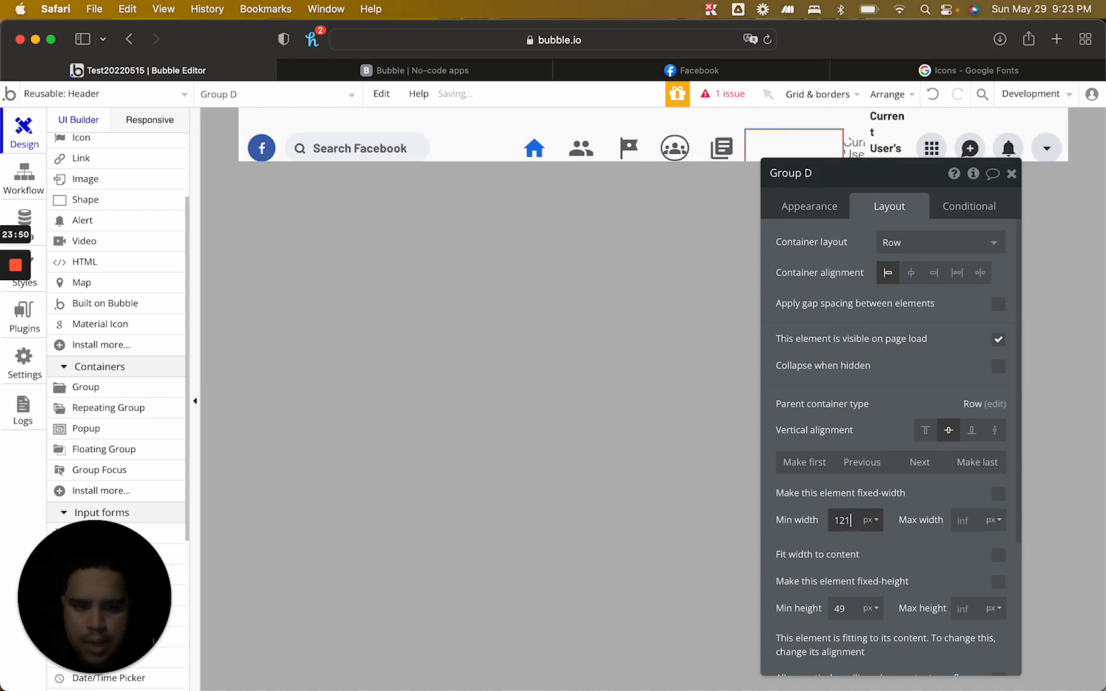
pyautogui.press('Down')
pyautogui.press('Down')
pyautogui.press('Down')
pyautogui.press('Down')
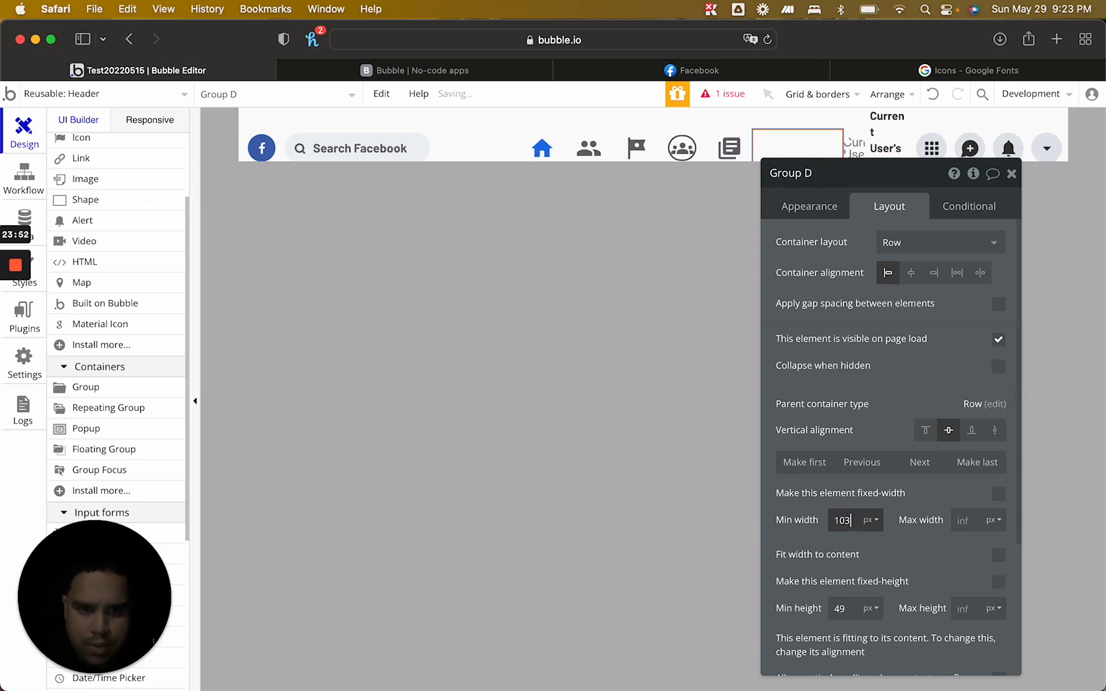
pyautogui.click(1011, 174)
# Compare the widened icon spacing in the app preview with the spacing in Facebook's header
pyautogui.click(425, 72)
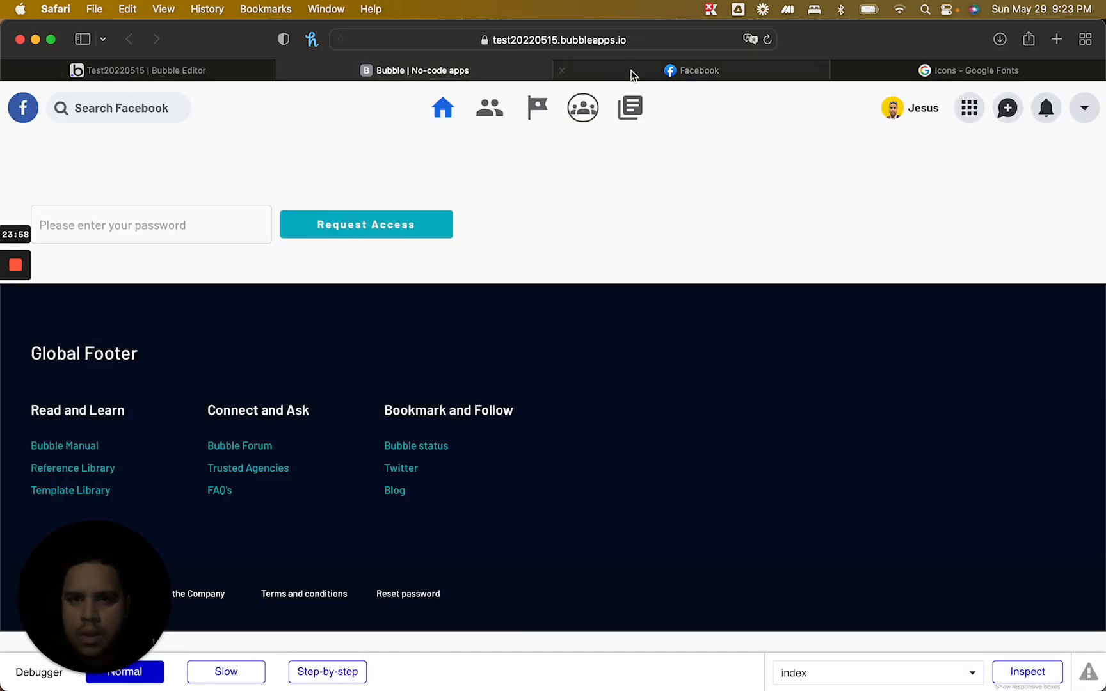
pyautogui.click(637, 75)
pyautogui.click(493, 73)
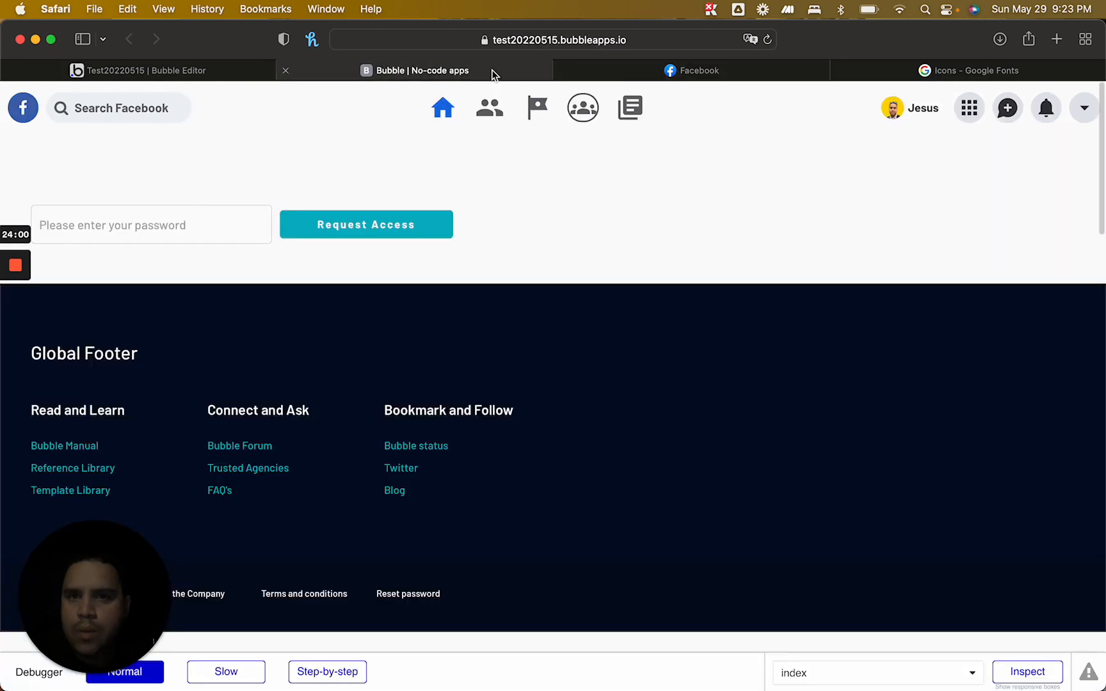
# Return to the Bubble editor and set the home icon's left and right margins to 15 px
pyautogui.click(227, 73)
pyautogui.doubleClick(544, 150)
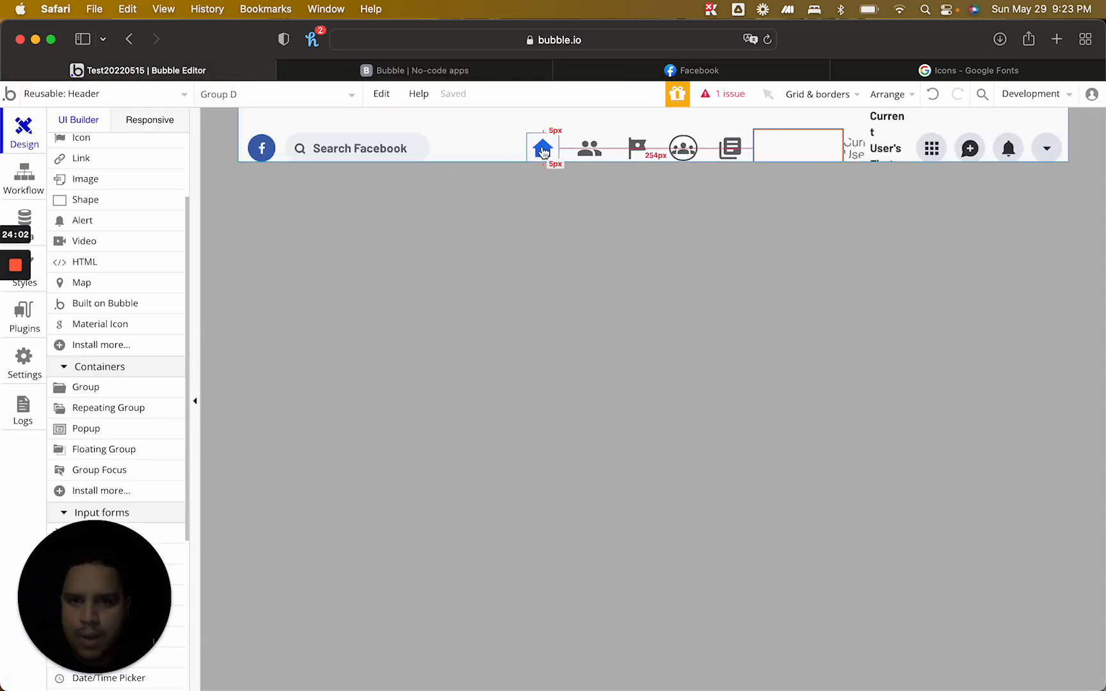
pyautogui.click(908, 231)
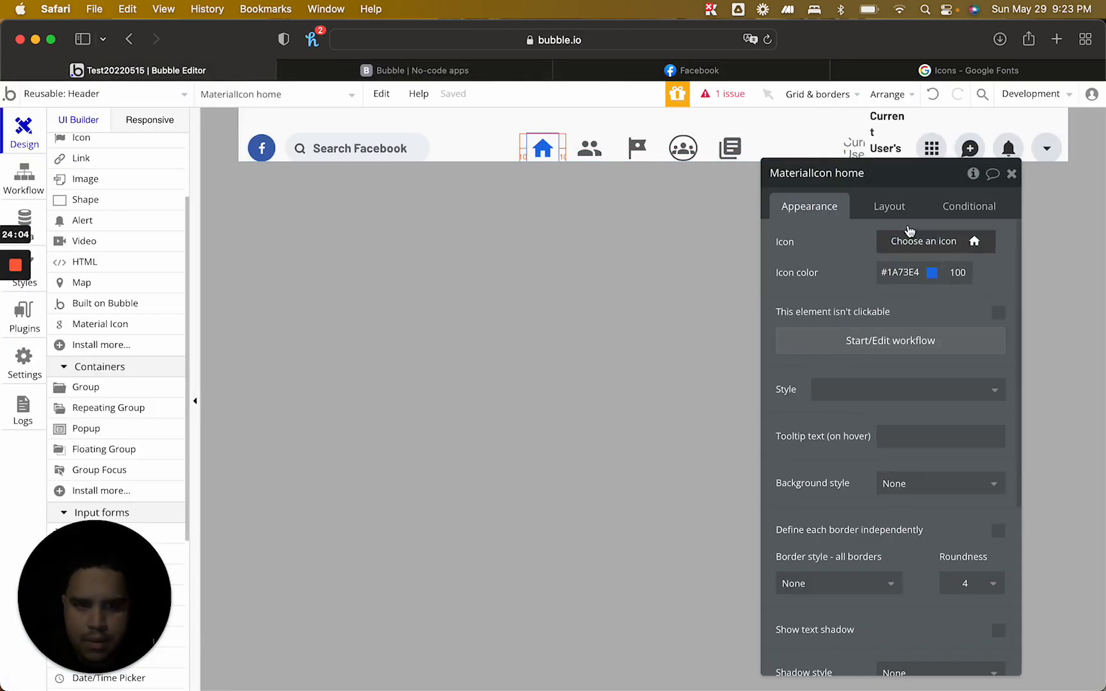
pyautogui.click(896, 207)
pyautogui.click(911, 562)
pyautogui.press('Up')
pyautogui.press('Up')
pyautogui.press('Up')
pyautogui.press('Up')
pyautogui.press('Up')
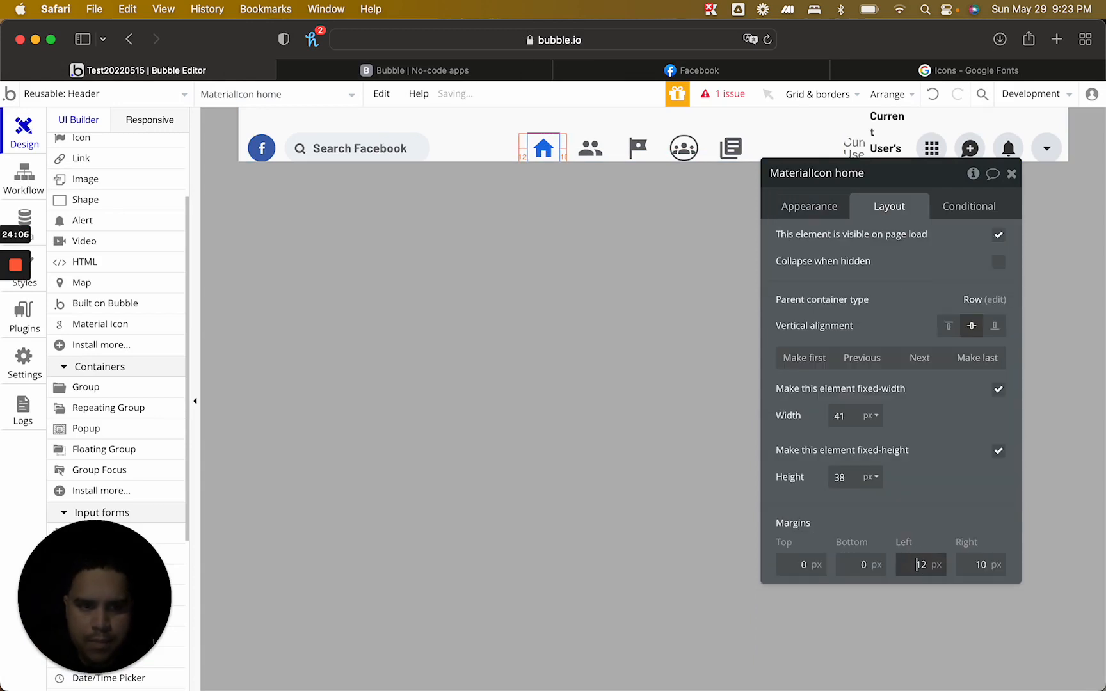
pyautogui.press('Tab')
pyautogui.press('Up')
pyautogui.press('Up')
pyautogui.press('Up')
pyautogui.press('Up')
pyautogui.press('Up')
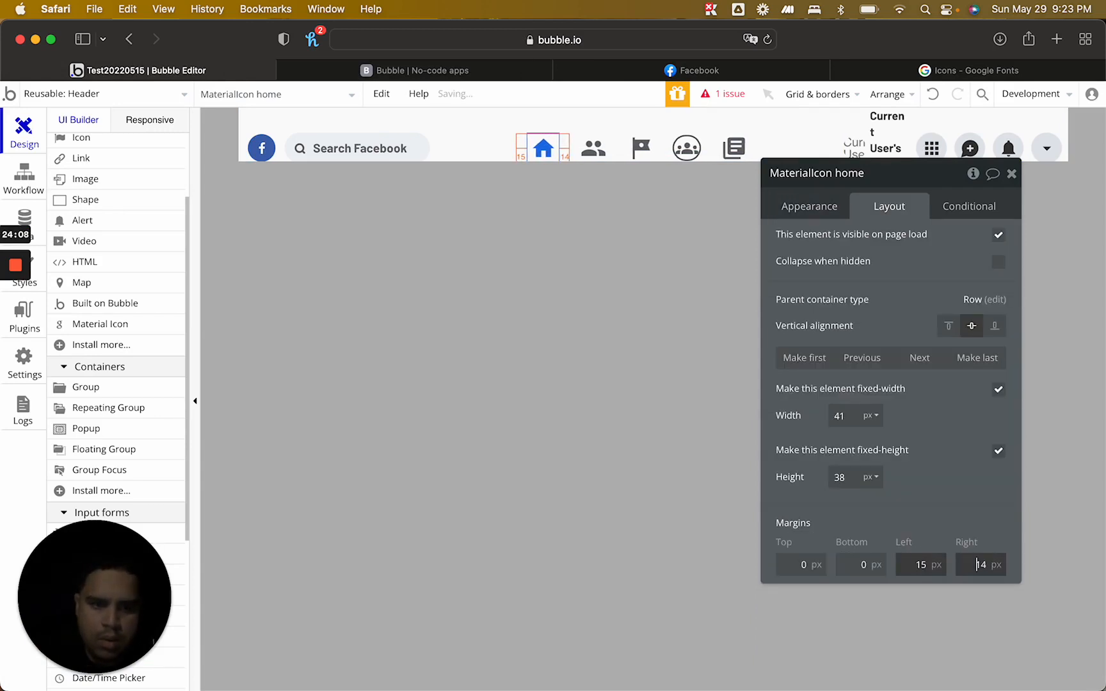
# Set the left and right margins of the friends (group) icon beside the home icon to 15 px
pyautogui.click(593, 149)
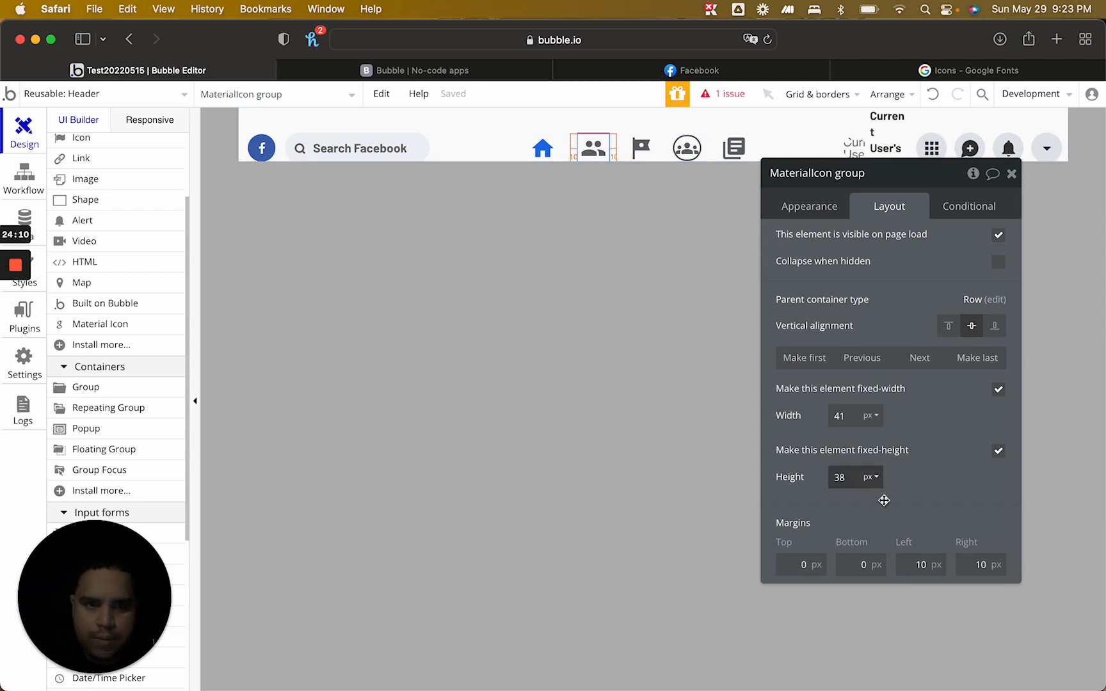
pyautogui.click(922, 566)
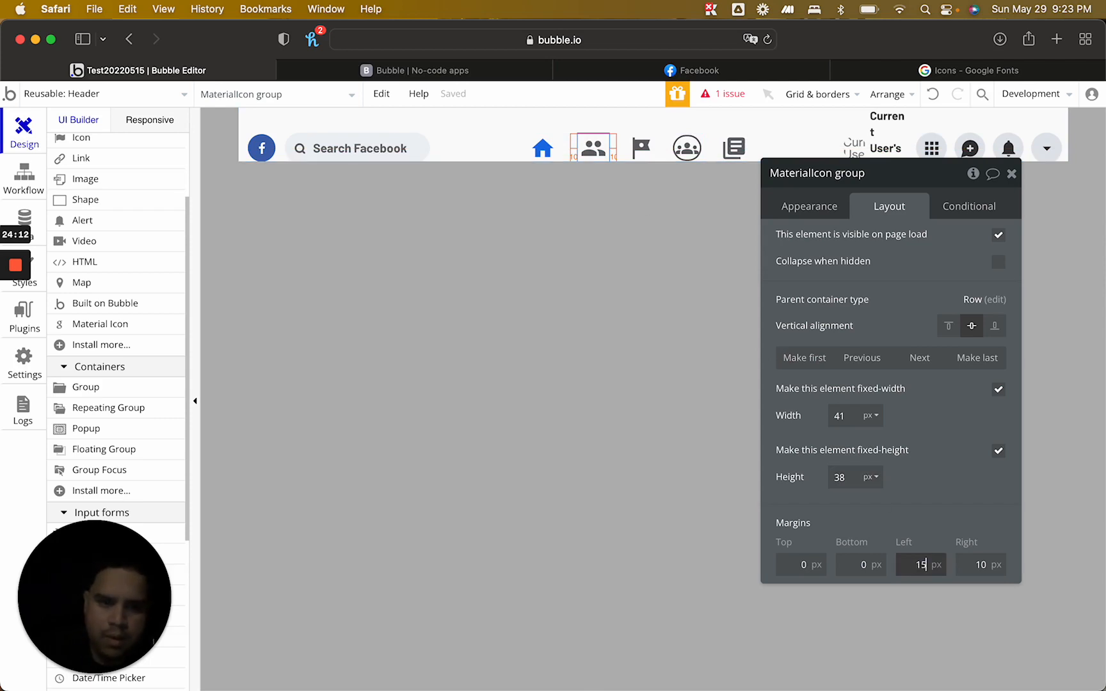
pyautogui.press('Up')
pyautogui.press('Up')
pyautogui.press('Up')
pyautogui.press('Up')
pyautogui.press('Up')
pyautogui.doubleClick(970, 565)
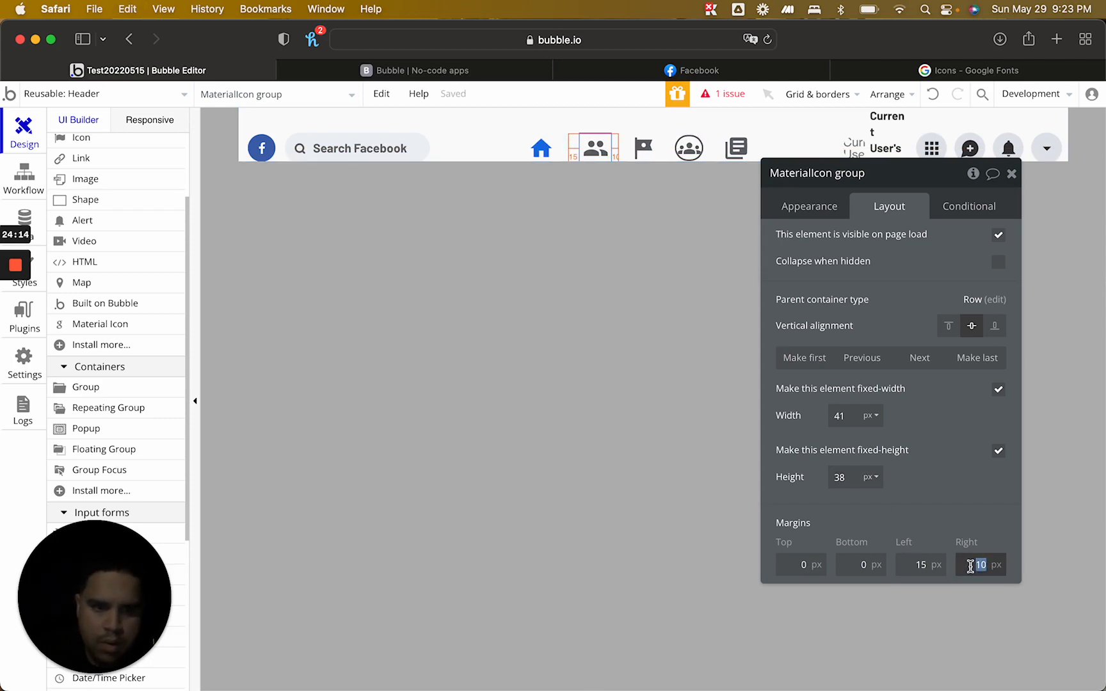
pyautogui.write('15')
# Set the left and right margins of the flag (tour) icon to 15 px
pyautogui.click(645, 147)
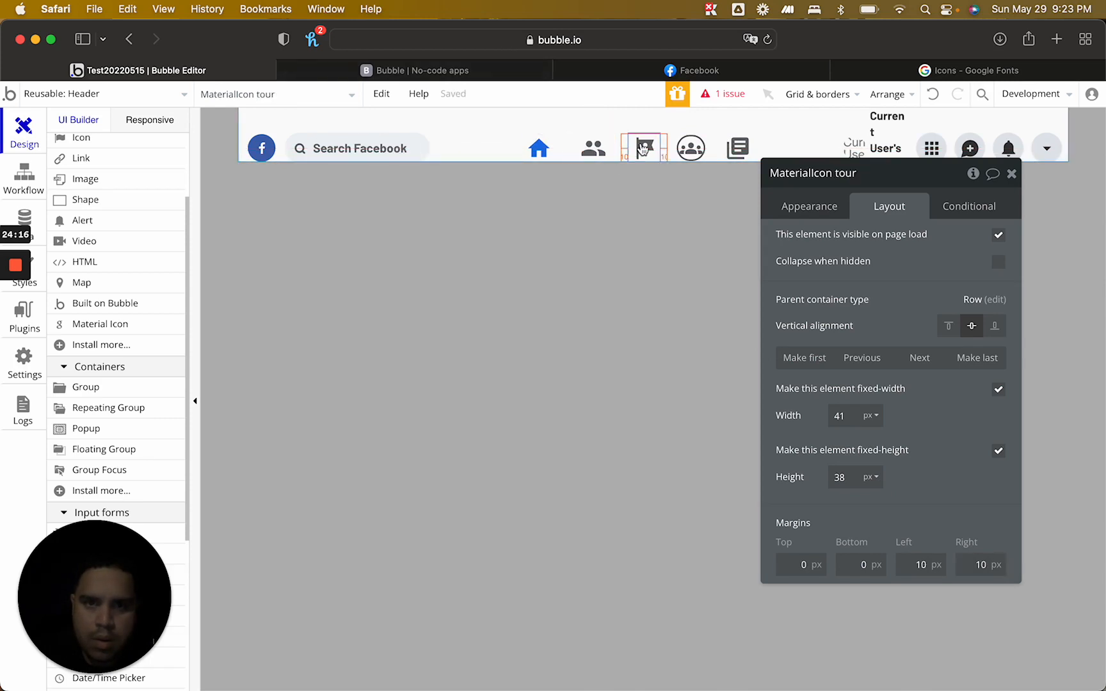
pyautogui.click(919, 565)
pyautogui.doubleClick(919, 565)
pyautogui.write('15')
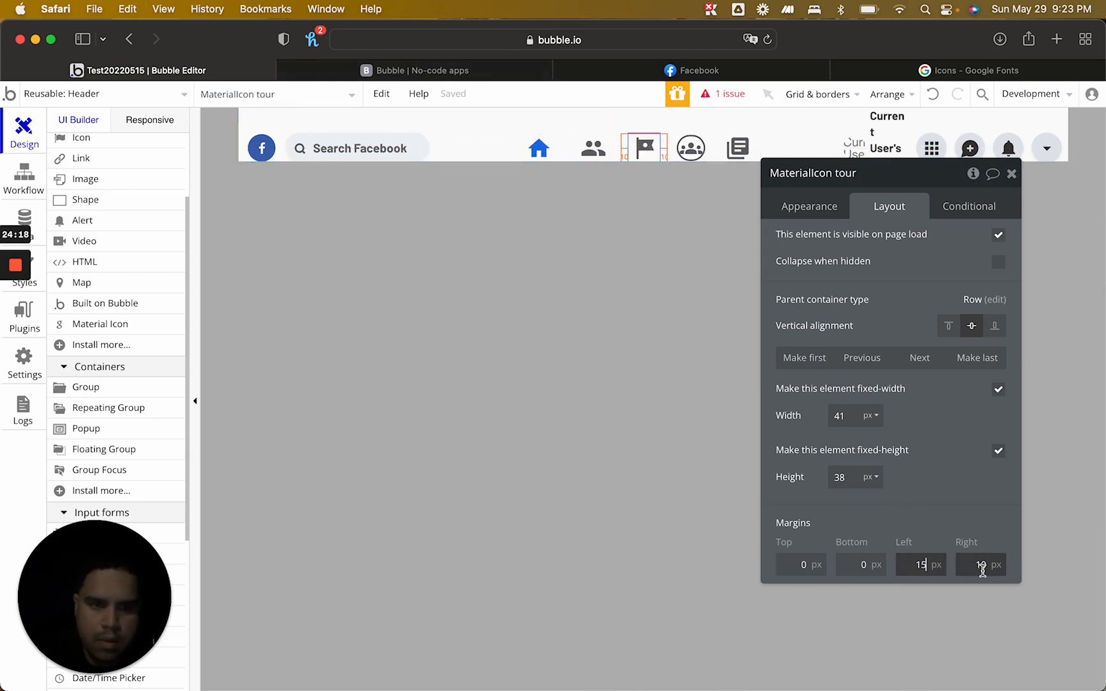
pyautogui.doubleClick(982, 570)
pyautogui.write('15')
# Set the left and right margins of the circled groups icon to 15 px
pyautogui.click(693, 148)
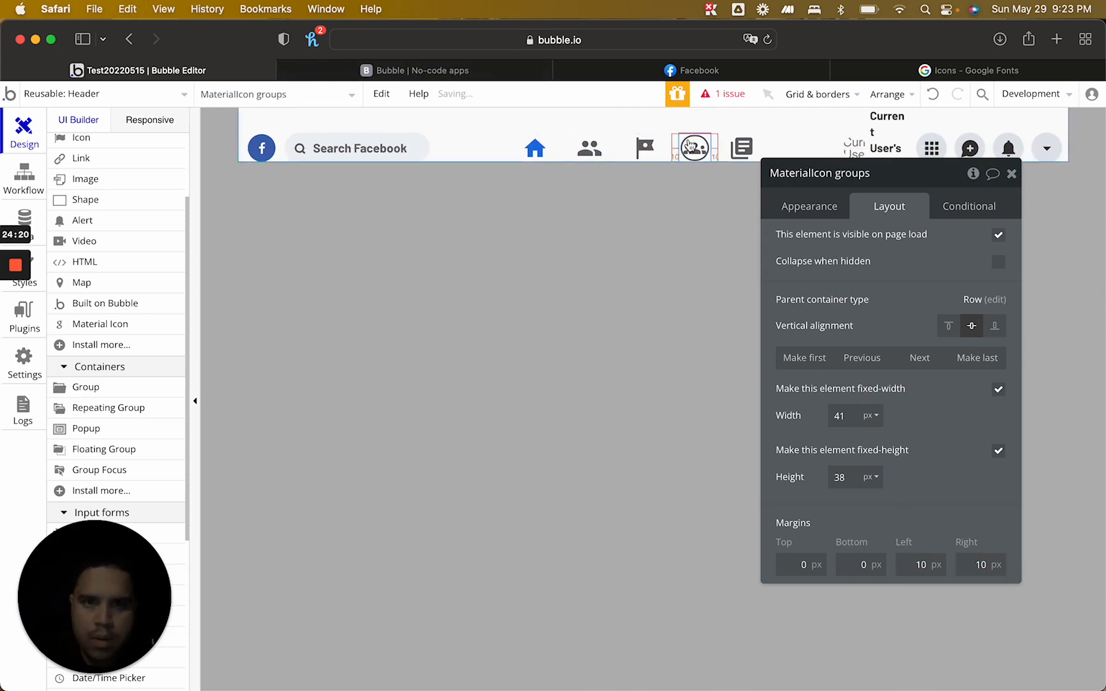
pyautogui.click(909, 575)
pyautogui.write('15')
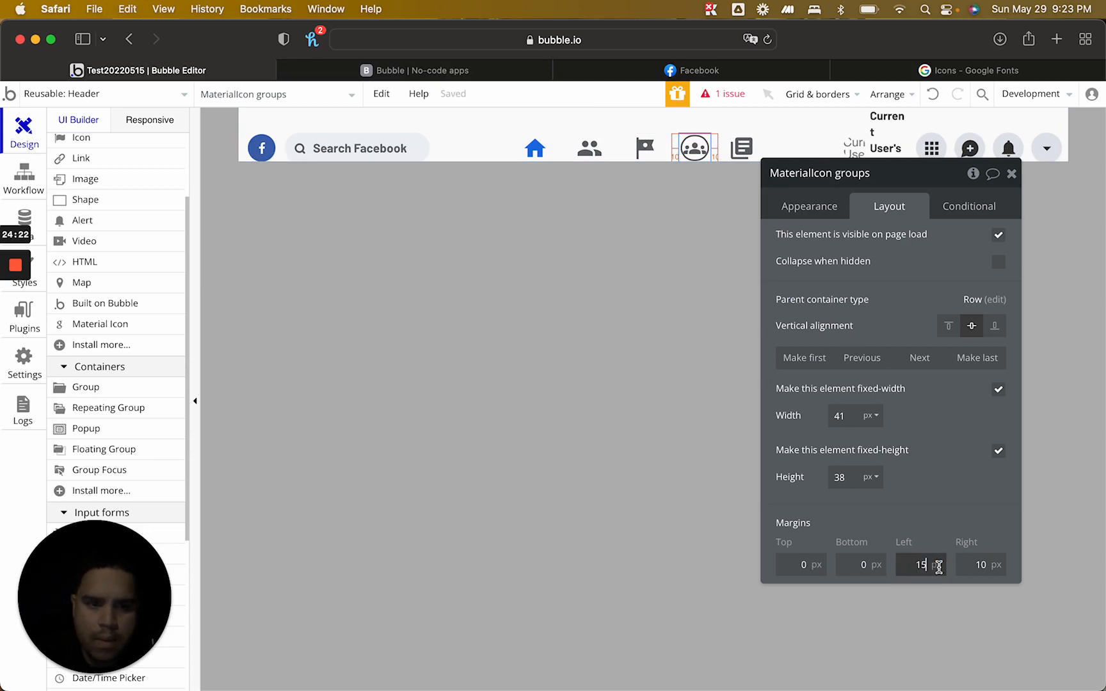
pyautogui.doubleClick(982, 565)
pyautogui.write('15')
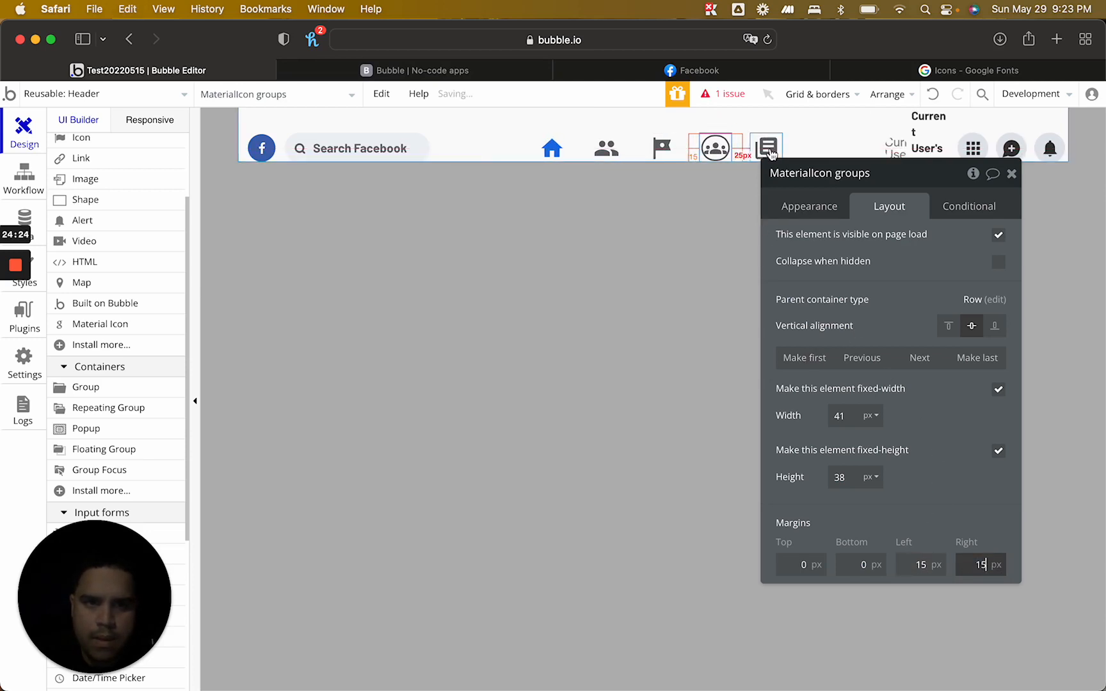
# Set the left and right margins of the library_books icon to 15 px
pyautogui.click(769, 151)
pyautogui.click(922, 565)
pyautogui.press('super+a')
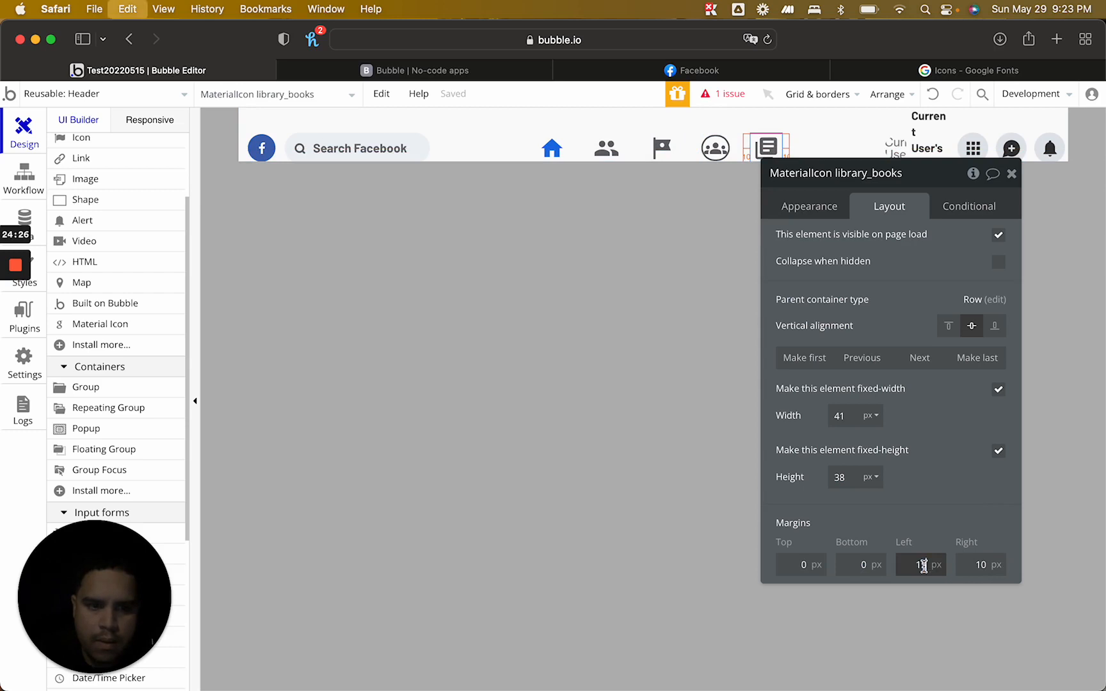
pyautogui.write('15')
pyautogui.doubleClick(979, 565)
pyautogui.write('15')
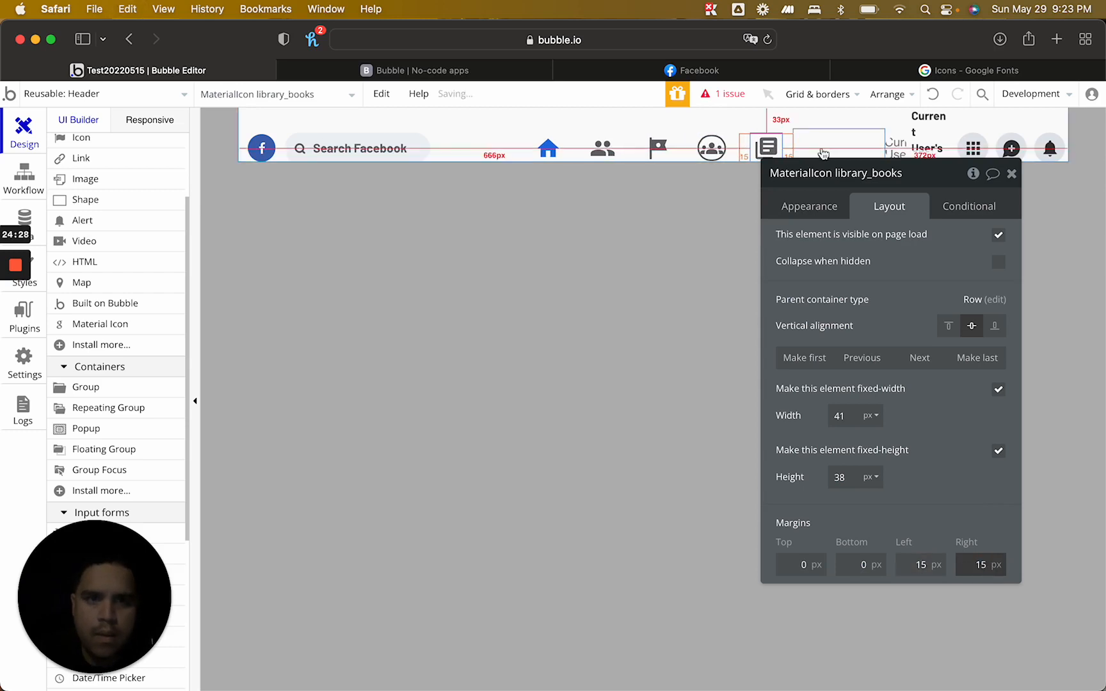
# Reduce the minimum width of Group D, the spacer after the library icon, to 70 px
pyautogui.click(822, 154)
pyautogui.click(842, 520)
pyautogui.write('99')
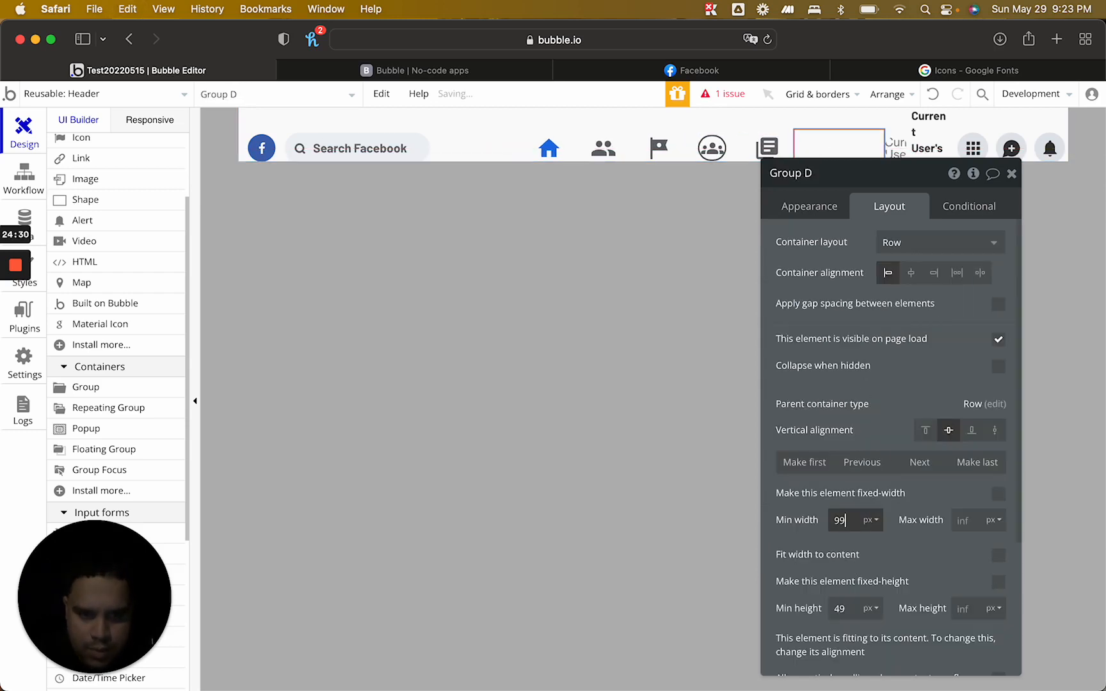
pyautogui.press('Down')
pyautogui.press('Down')
pyautogui.press('Down')
pyautogui.press('Down')
pyautogui.press('Down')
pyautogui.press('Down')
pyautogui.press('Down')
pyautogui.press('Down')
pyautogui.press('Down')
pyautogui.press('Down')
pyautogui.press('Down')
pyautogui.press('Down')
pyautogui.press('Down')
pyautogui.press('Down')
pyautogui.press('Down')
pyautogui.press('Down')
pyautogui.press('Down')
pyautogui.press('Down')
pyautogui.press('Down')
pyautogui.press('Down')
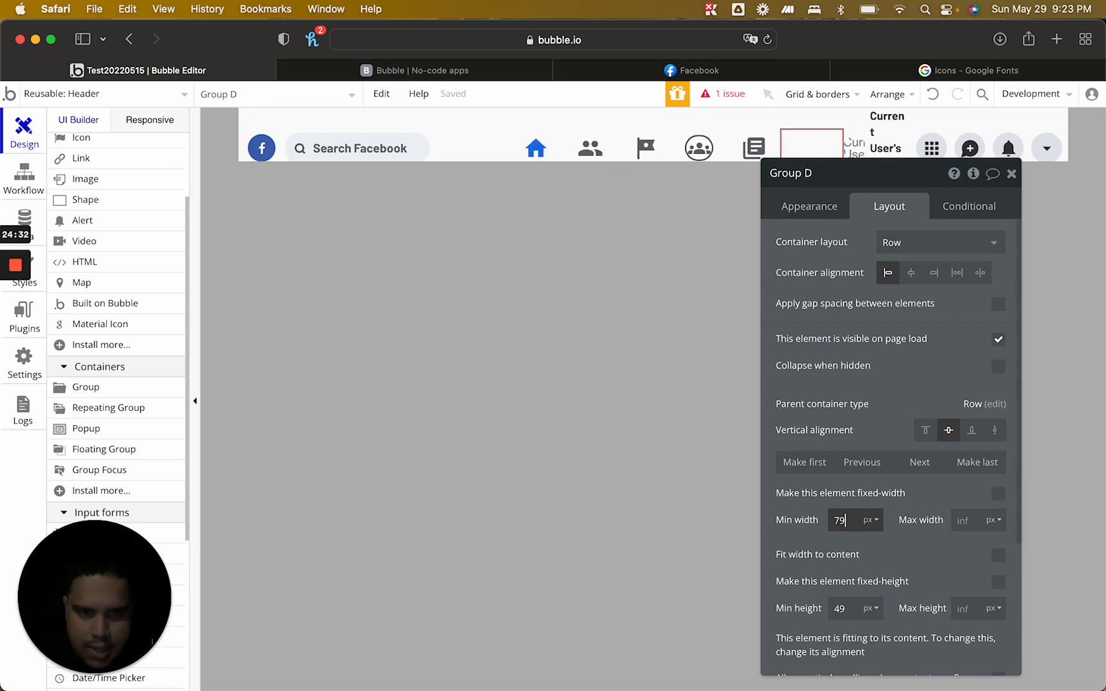
pyautogui.press('Down')
pyautogui.press('Down')
pyautogui.press('Down')
pyautogui.press('Down')
pyautogui.press('Down')
pyautogui.press('Down')
pyautogui.press('Down')
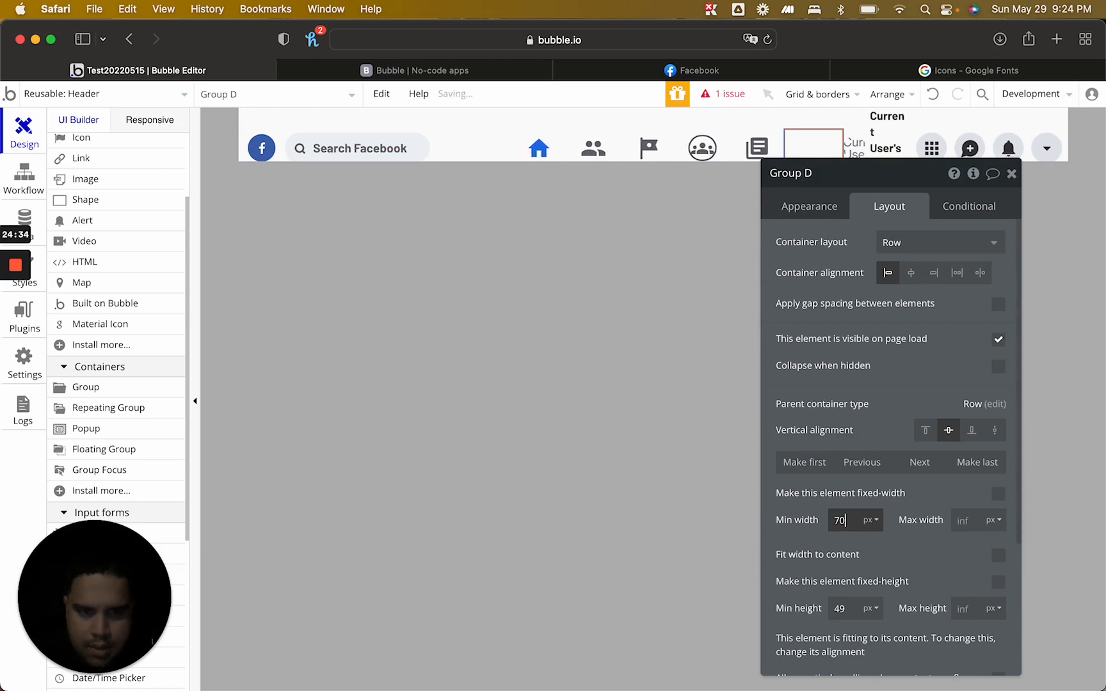
# Reduce the minimum width of Group I, the spacer between the search box and the home icon, to 70 px
pyautogui.click(470, 144)
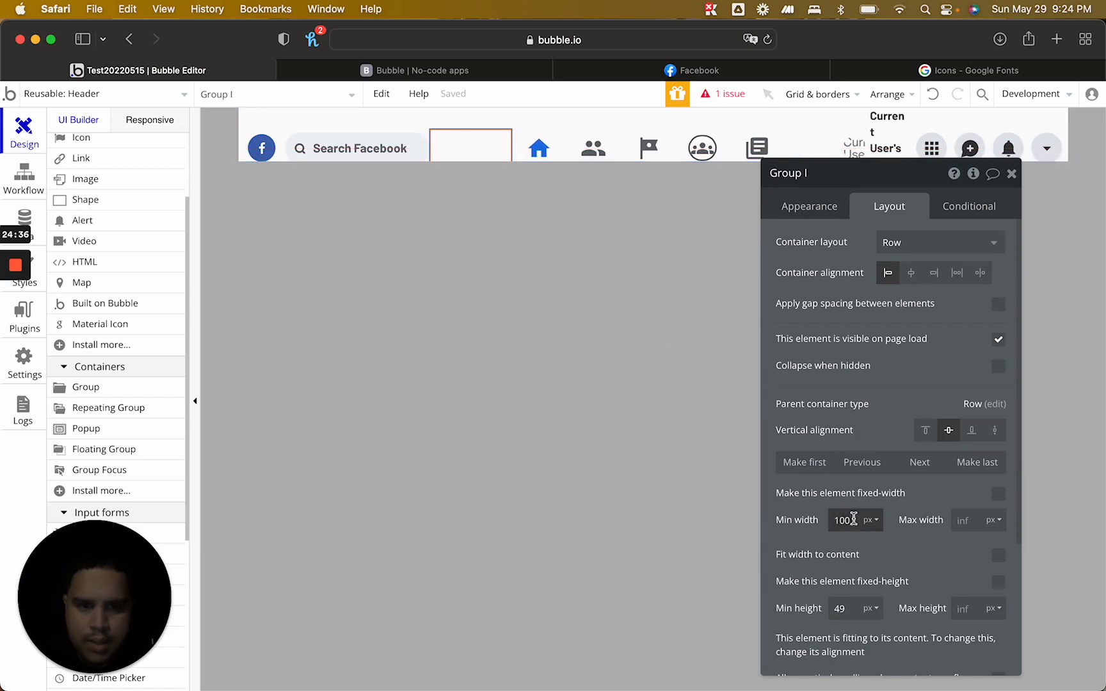
pyautogui.click(853, 519)
pyautogui.press('Down')
pyautogui.press('Down')
pyautogui.press('Down')
pyautogui.press('Down')
pyautogui.press('Down')
pyautogui.press('Down')
pyautogui.press('Down')
pyautogui.press('Down')
pyautogui.press('Down')
pyautogui.press('Down')
pyautogui.press('Down')
pyautogui.press('Down')
pyautogui.press('Down')
pyautogui.press('Down')
pyautogui.press('Down')
pyautogui.press('Down')
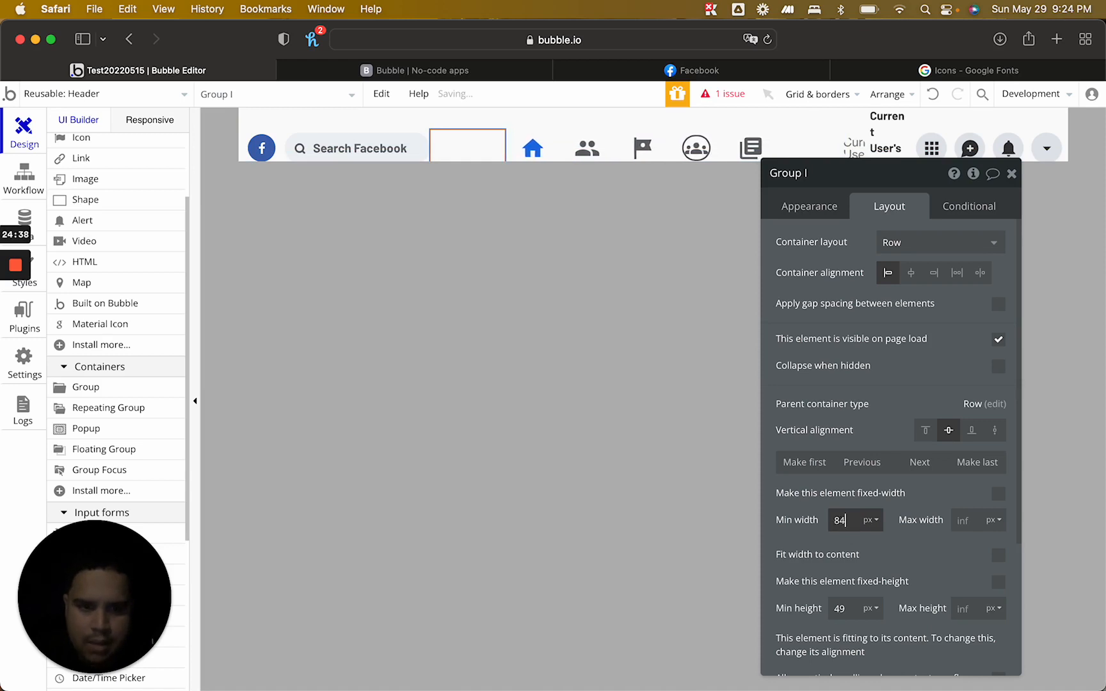
pyautogui.press('Down')
pyautogui.press('Down')
pyautogui.press('Down')
pyautogui.press('Down')
pyautogui.press('Down')
pyautogui.press('Down')
pyautogui.press('Down')
pyautogui.press('Down')
pyautogui.press('Down')
pyautogui.press('Down')
pyautogui.press('Down')
pyautogui.press('Down')
pyautogui.press('Down')
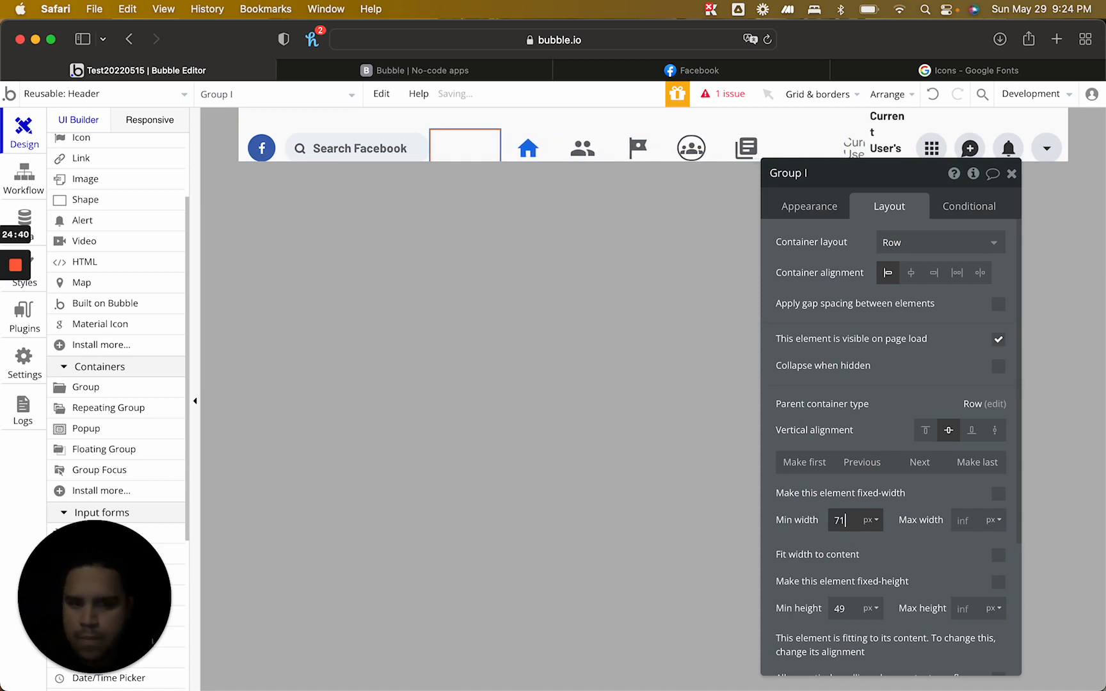
# Compare the header icons' size and spacing in the app preview with Facebook's header
pyautogui.click(489, 69)
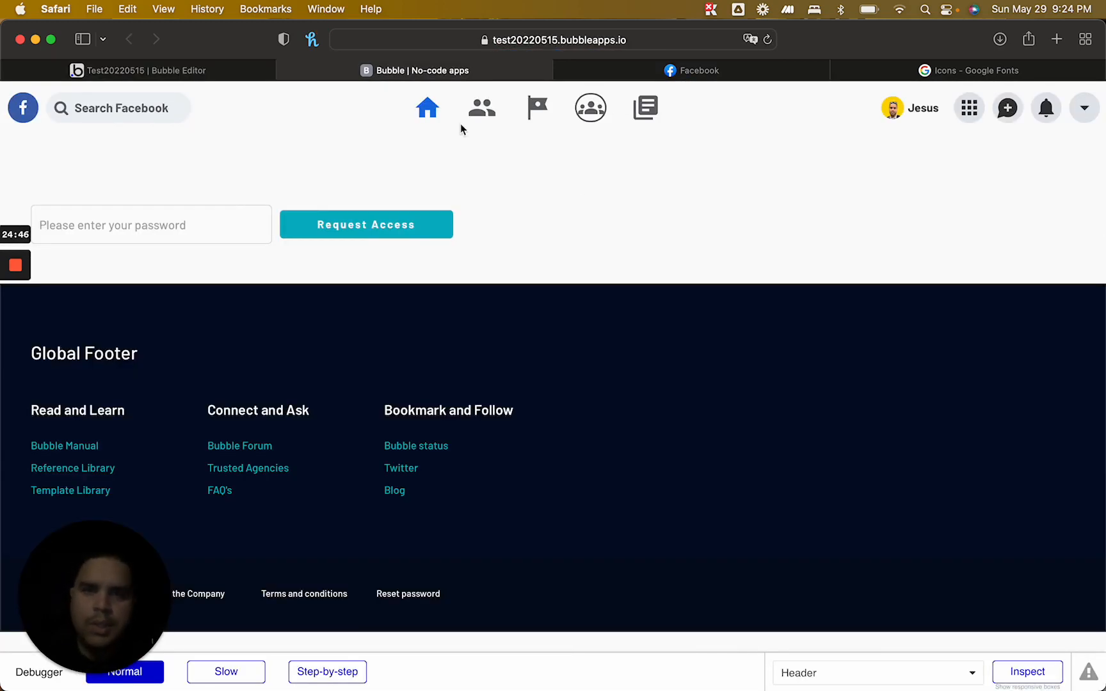
pyautogui.click(656, 71)
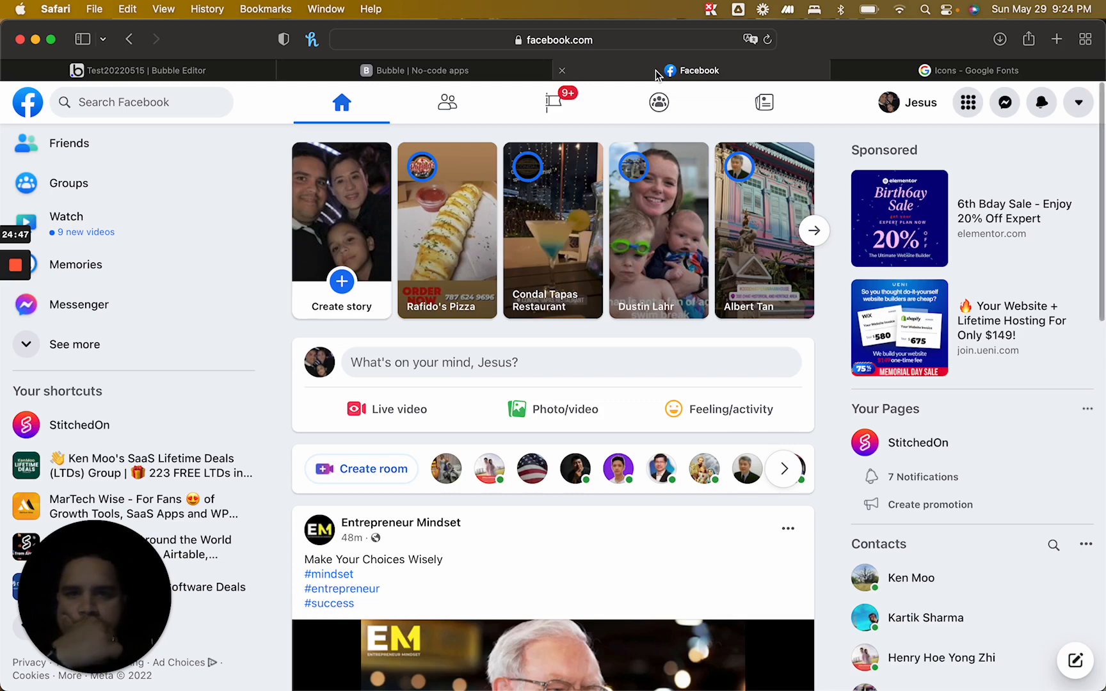
pyautogui.click(414, 76)
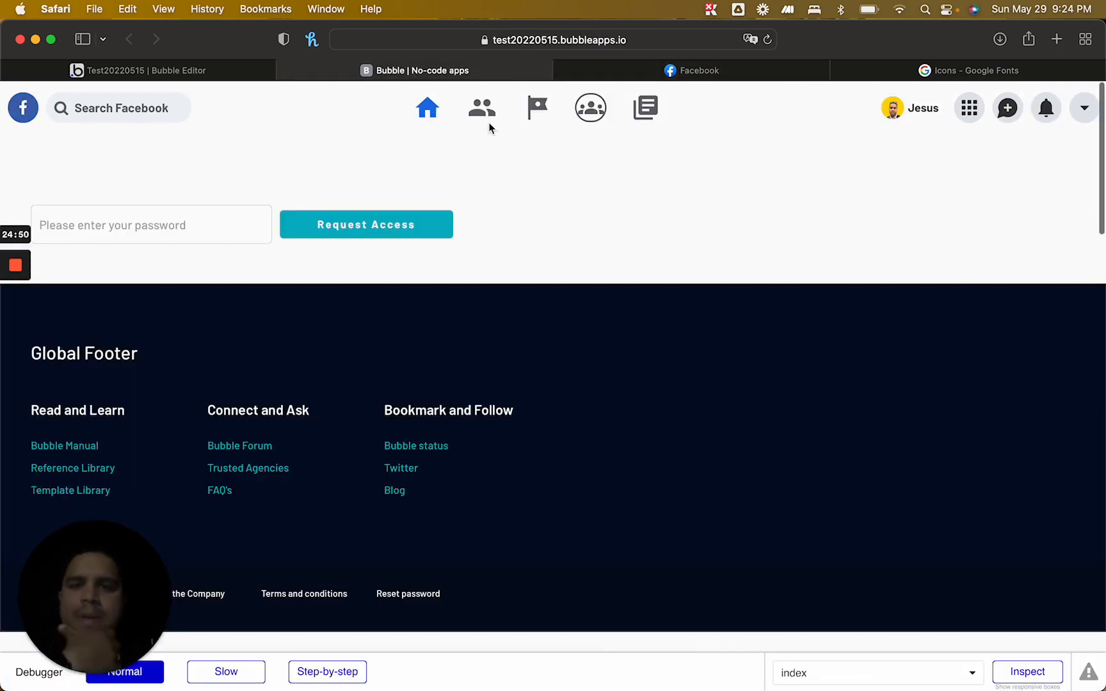
# Return to the Bubble editor and set the home icon's fixed width and height to 35 px
pyautogui.click(250, 70)
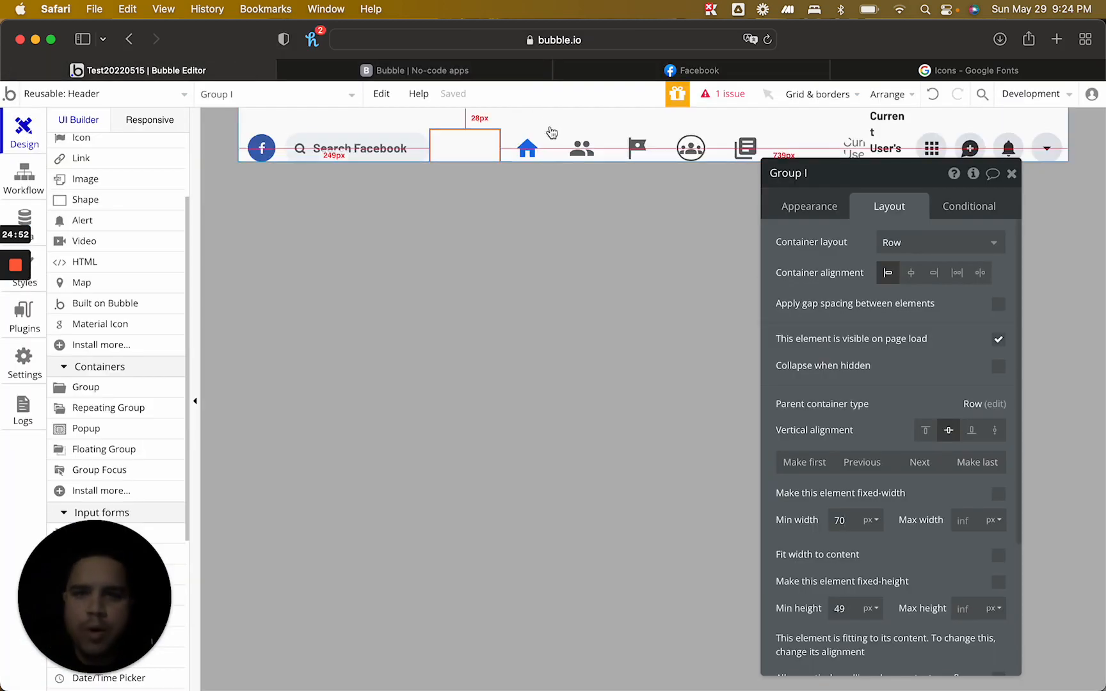
pyautogui.click(526, 149)
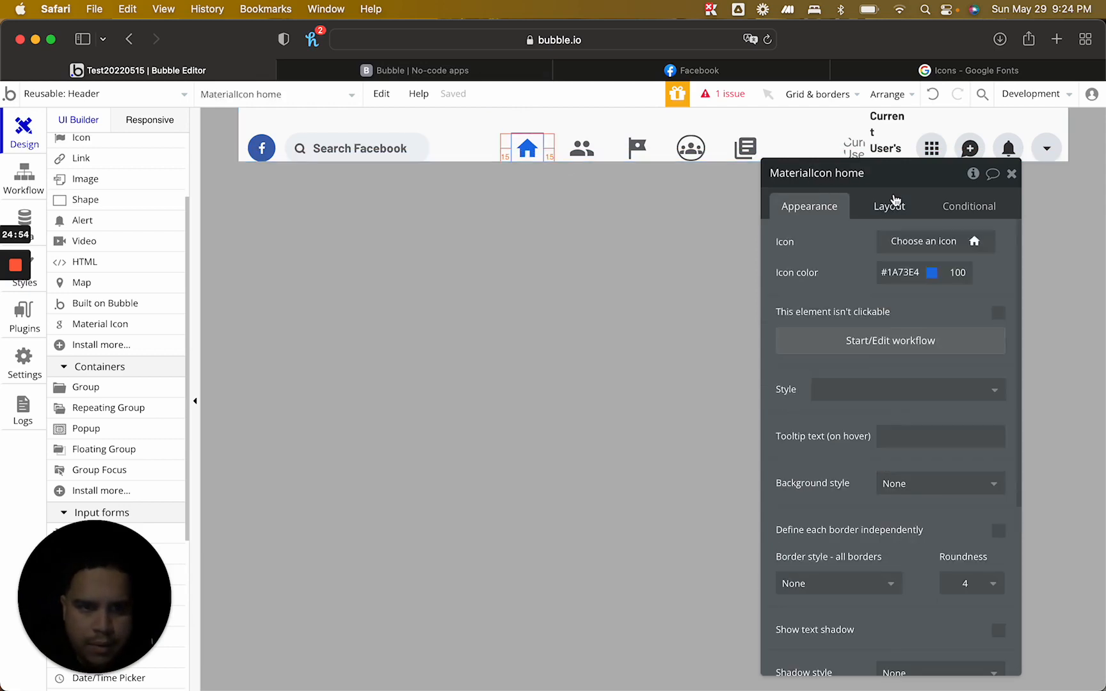
pyautogui.click(894, 201)
pyautogui.doubleClick(847, 416)
pyautogui.write('35')
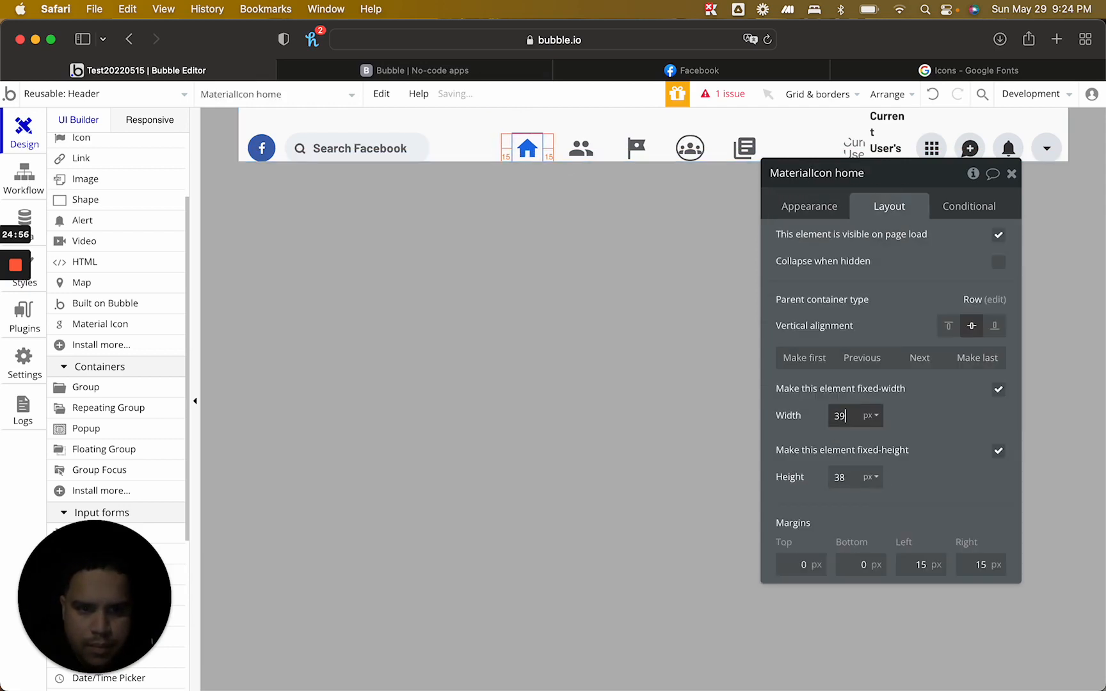
pyautogui.click(845, 477)
pyautogui.write('36')
# Set the friends (group) icon's fixed width and height to 35 px
pyautogui.click(579, 148)
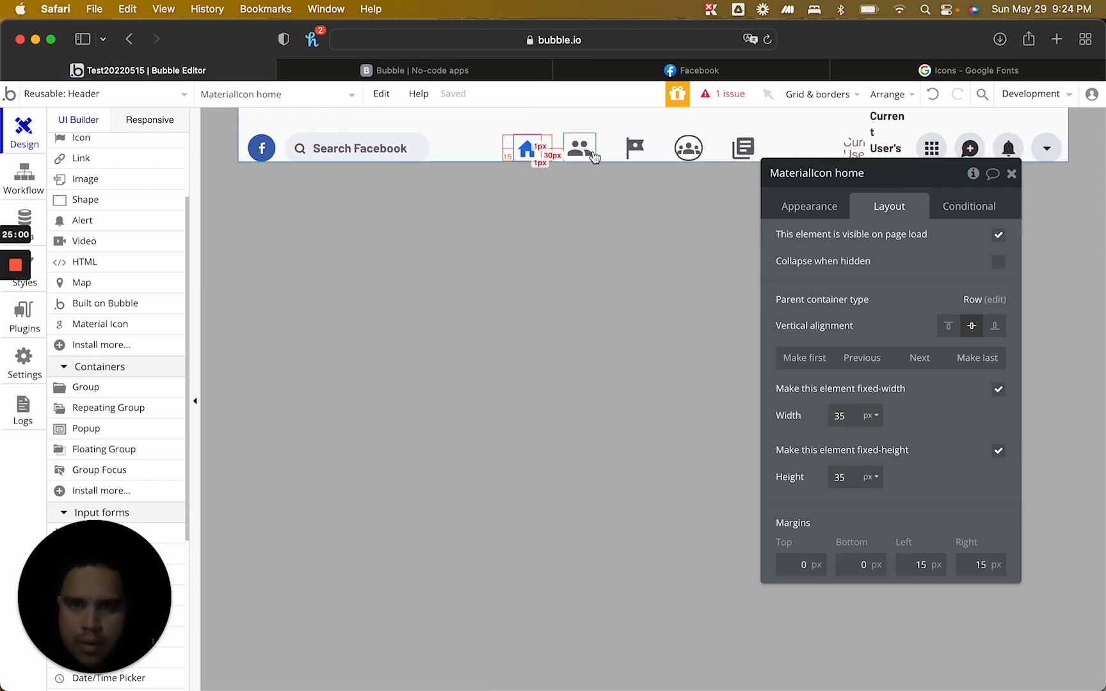
pyautogui.write('35')
pyautogui.doubleClick(845, 416)
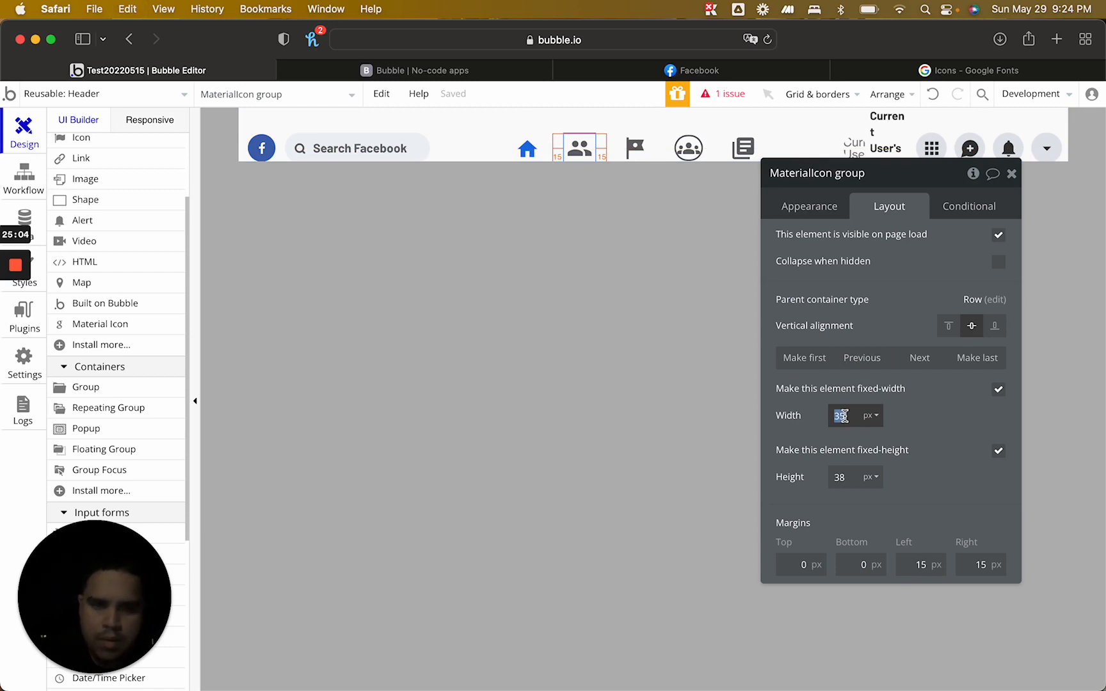
pyautogui.doubleClick(840, 477)
pyautogui.write('35')
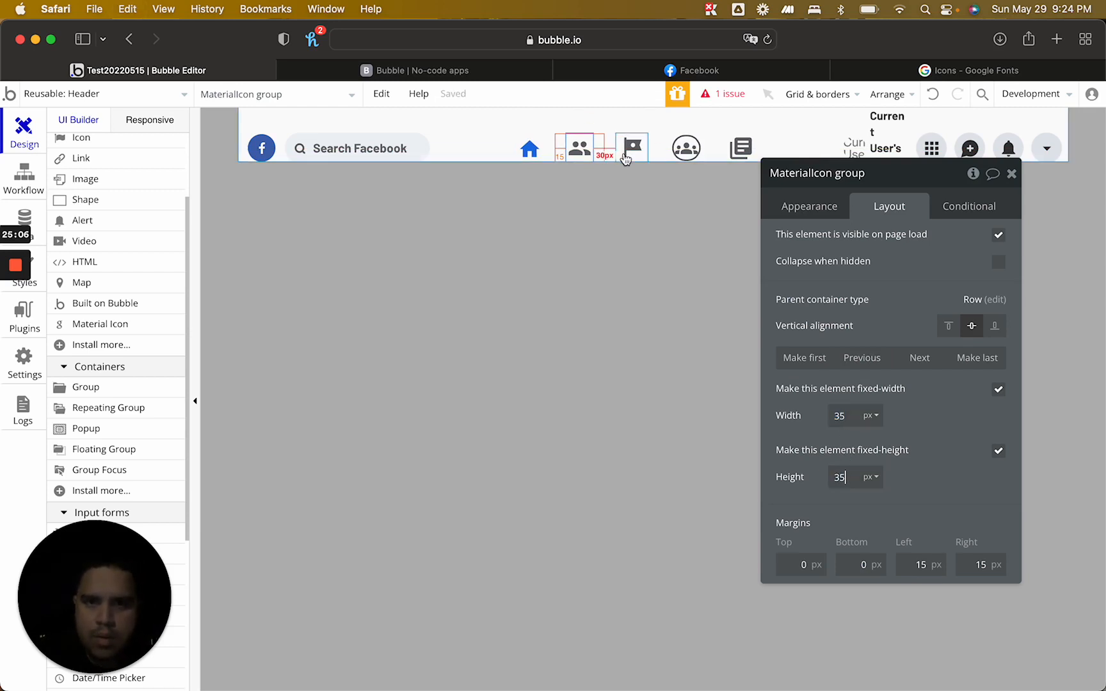
# Set the flag (tour) icon's fixed width and height to 35 px
pyautogui.click(626, 159)
pyautogui.write('35')
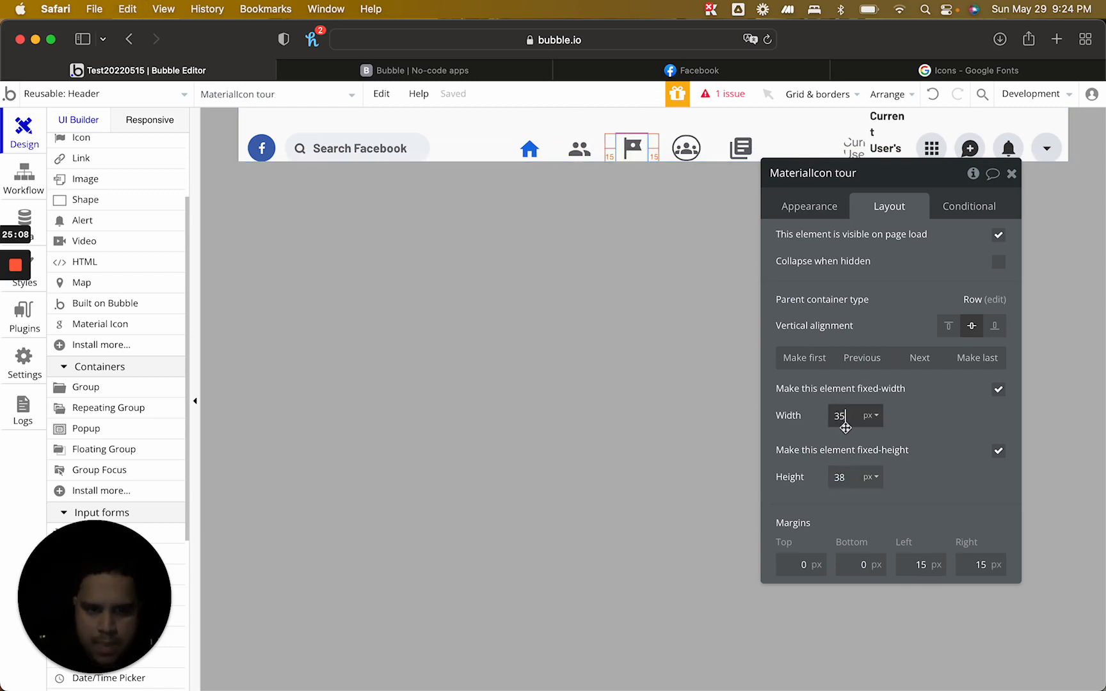
pyautogui.doubleClick(841, 478)
pyautogui.write('35')
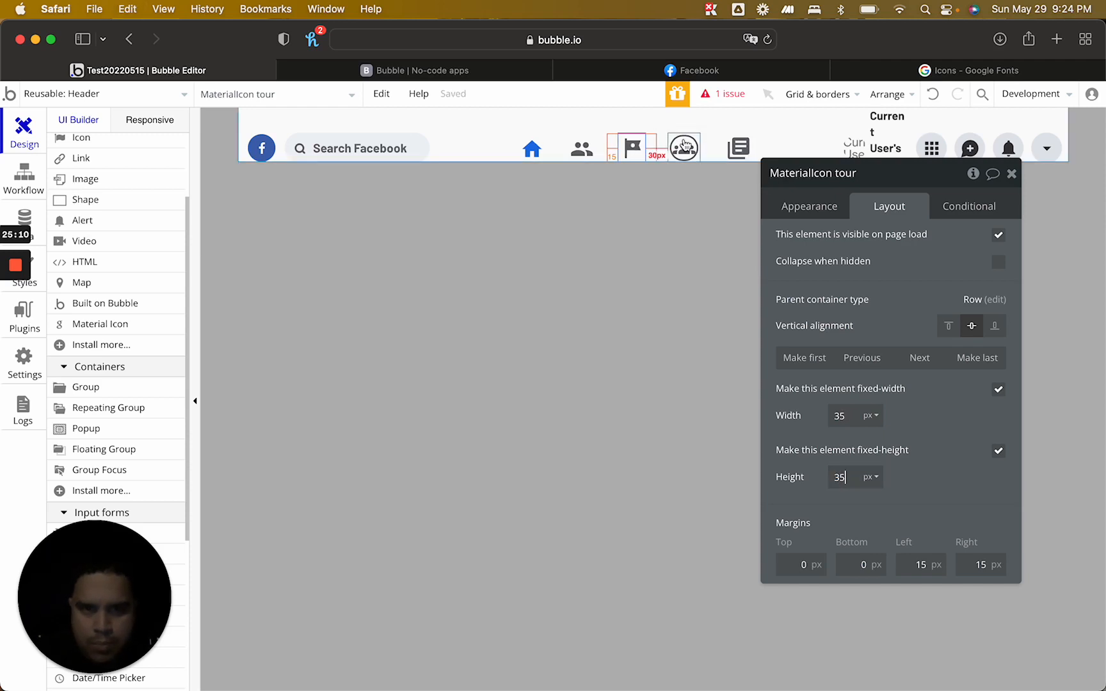
# Set the circled groups icon's fixed width and height to 35 px
pyautogui.click(684, 148)
pyautogui.write('35')
pyautogui.doubleClick(842, 477)
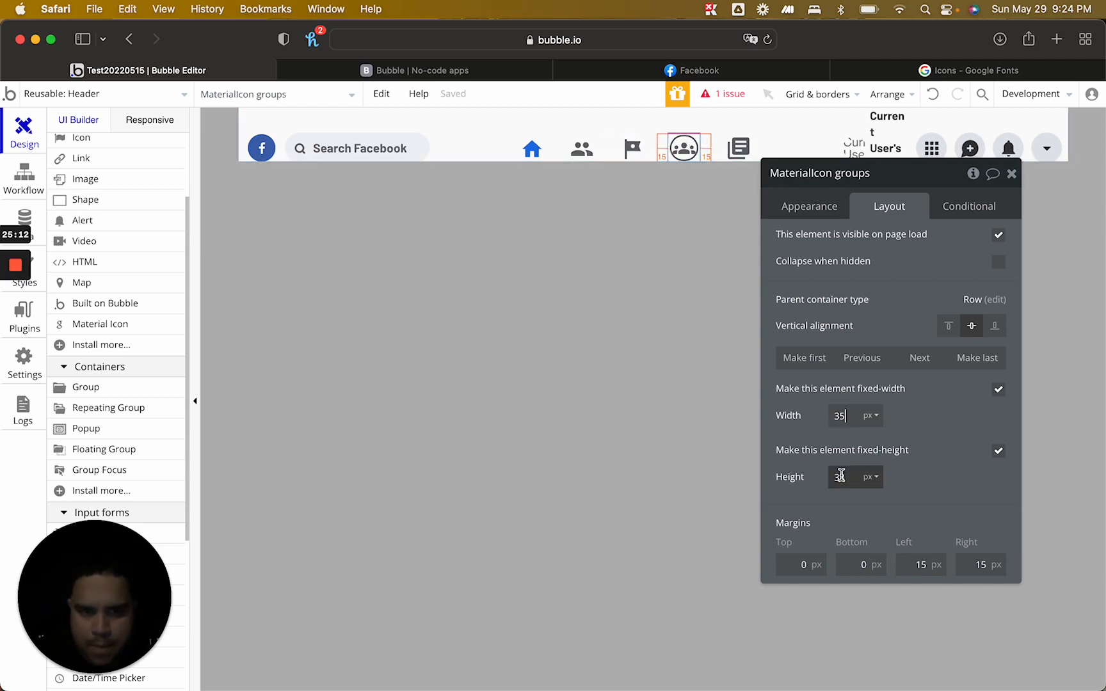
pyautogui.write('35')
# Set the library_books icon's fixed width and height to 35 px
pyautogui.click(732, 148)
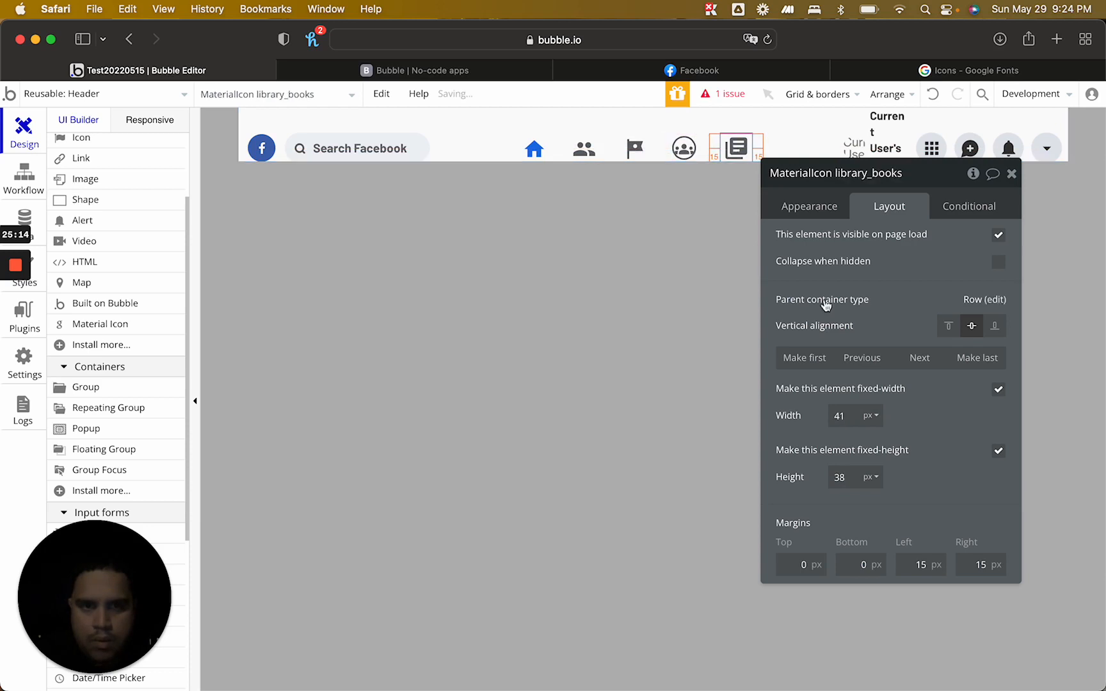
pyautogui.doubleClick(838, 416)
pyautogui.write('35')
pyautogui.doubleClick(839, 477)
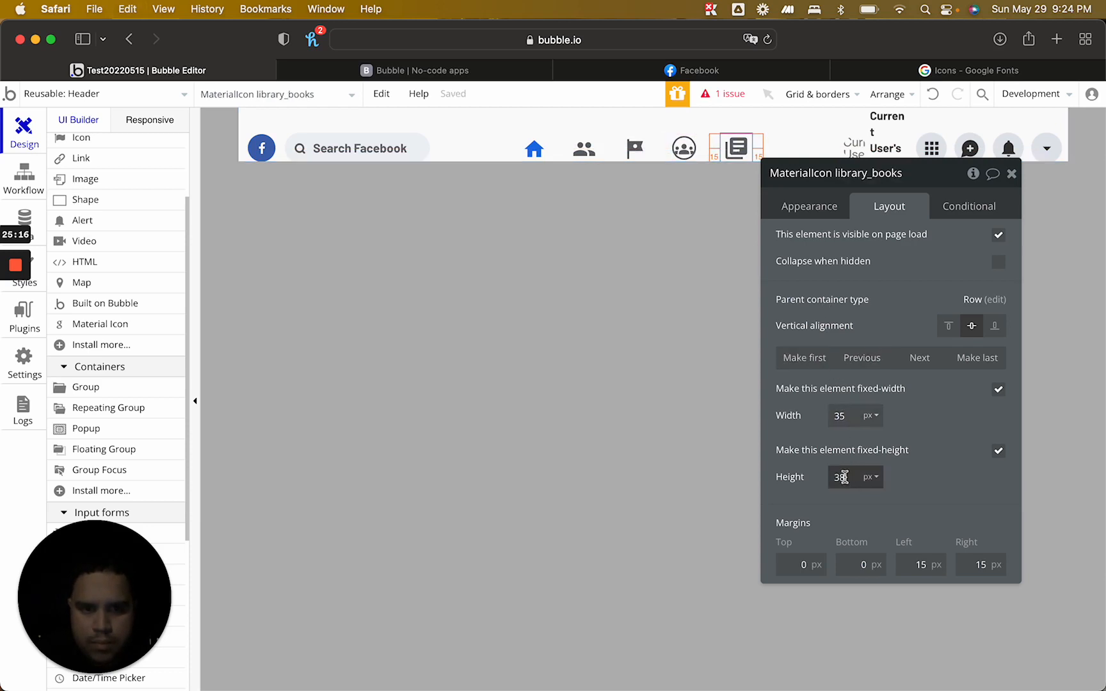
pyautogui.write('35')
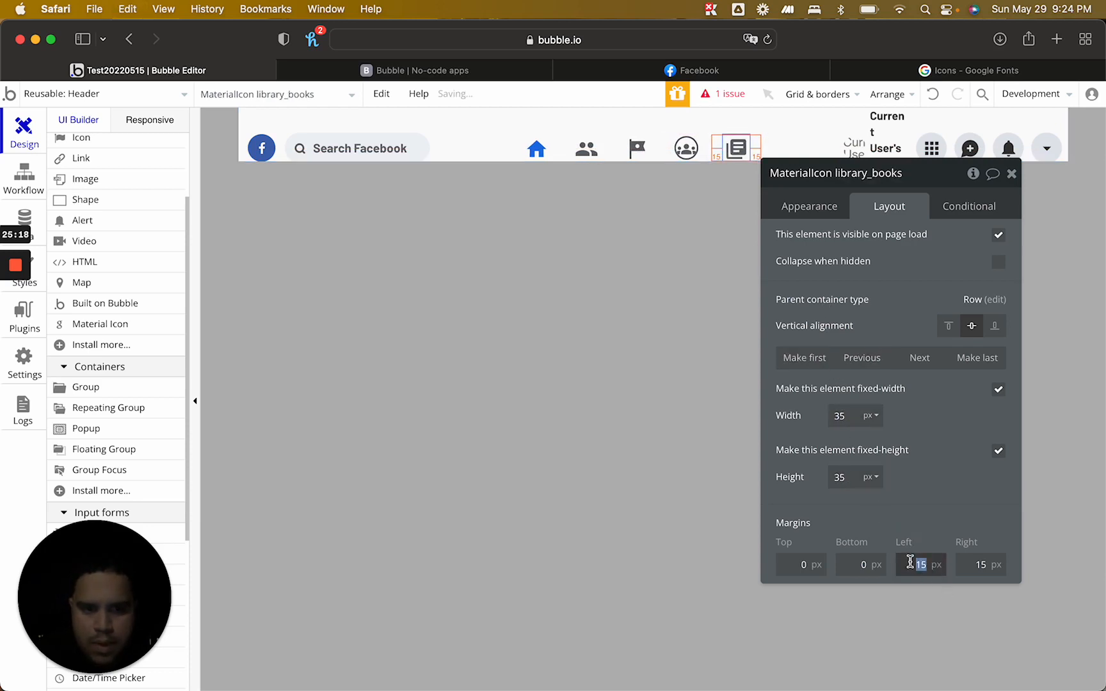
# Increase the library_books icon's left and right margins to 20 px
pyautogui.doubleClick(910, 563)
pyautogui.write('20')
pyautogui.doubleClick(910, 561)
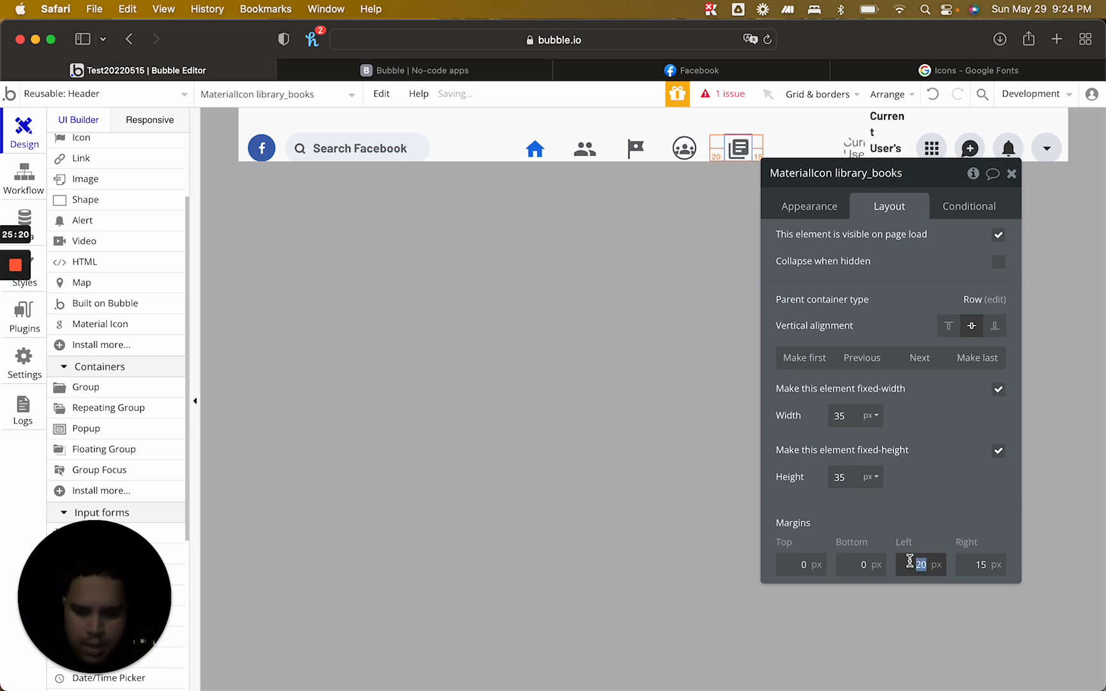
pyautogui.press('super+c')
pyautogui.doubleClick(977, 566)
pyautogui.press('super+v')
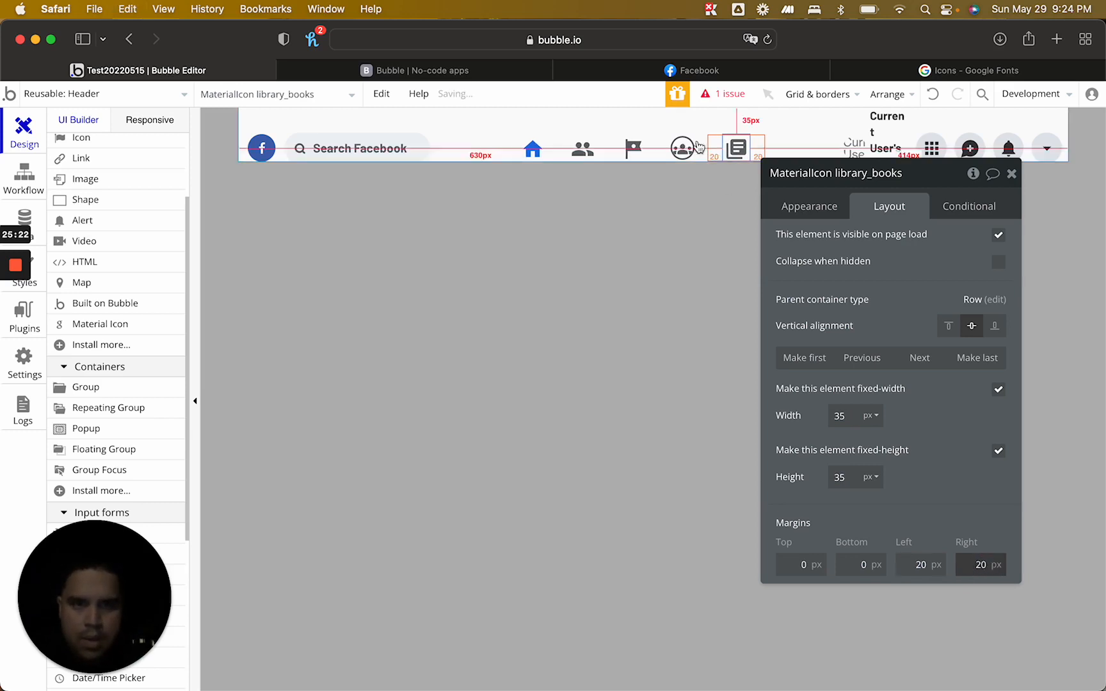
# Increase the circled groups icon's left and right margins to 20 px
pyautogui.click(684, 149)
pyautogui.doubleClick(919, 564)
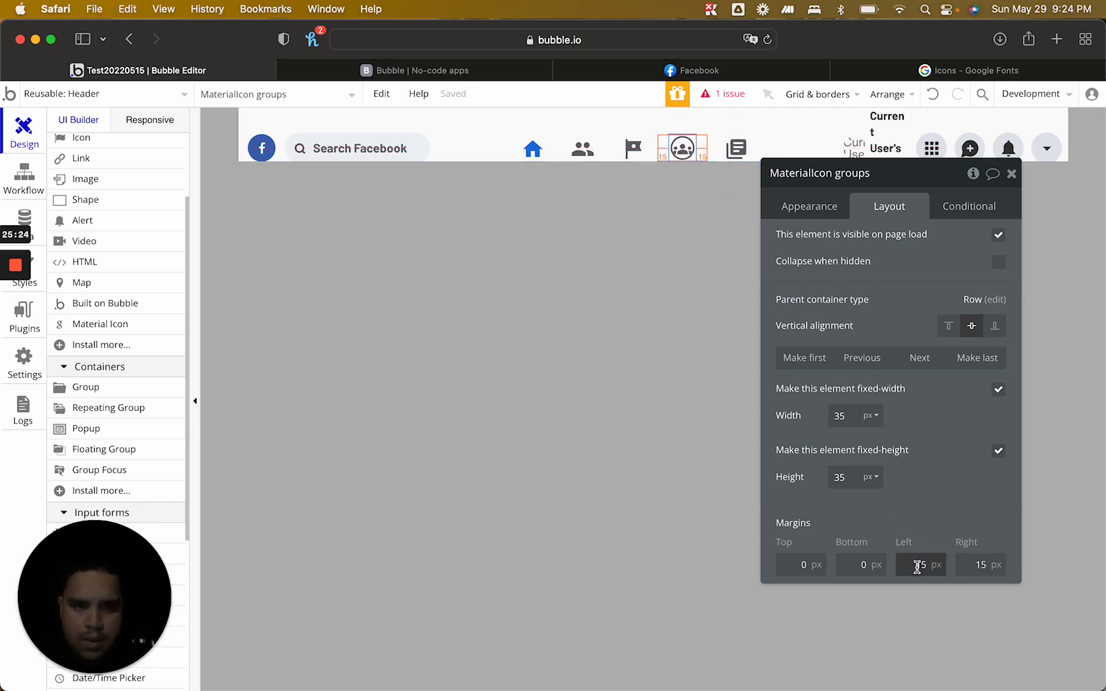
pyautogui.press('super+v')
pyautogui.doubleClick(979, 564)
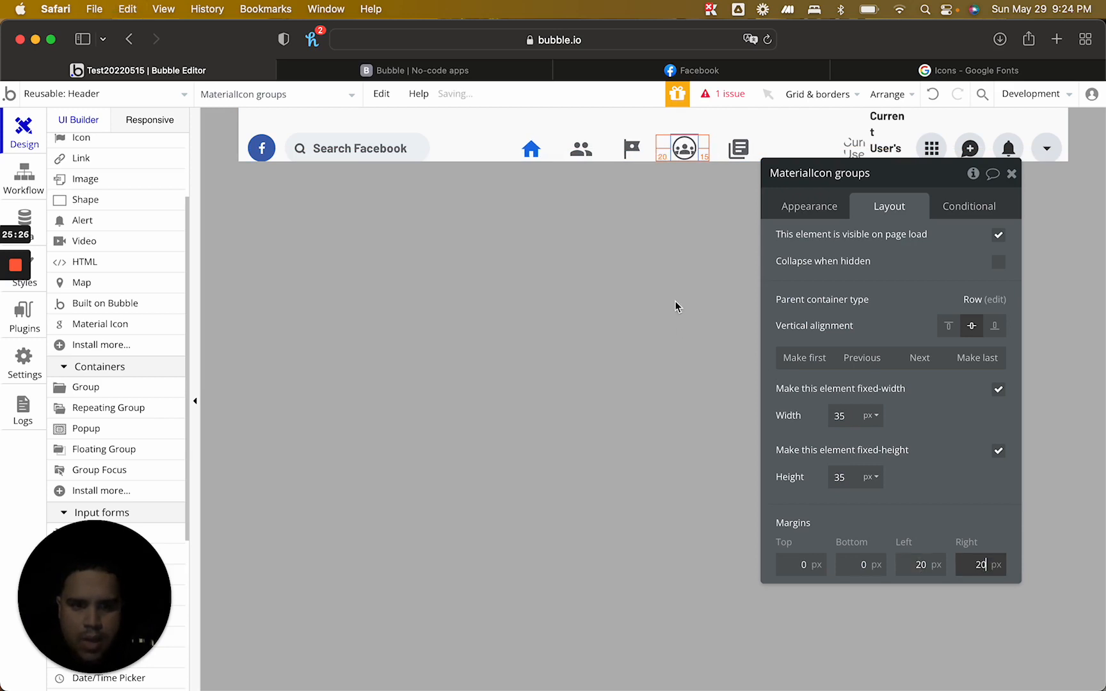
# Increase the flag-shaped tour icon's left and right margins to 20 px
pyautogui.click(630, 148)
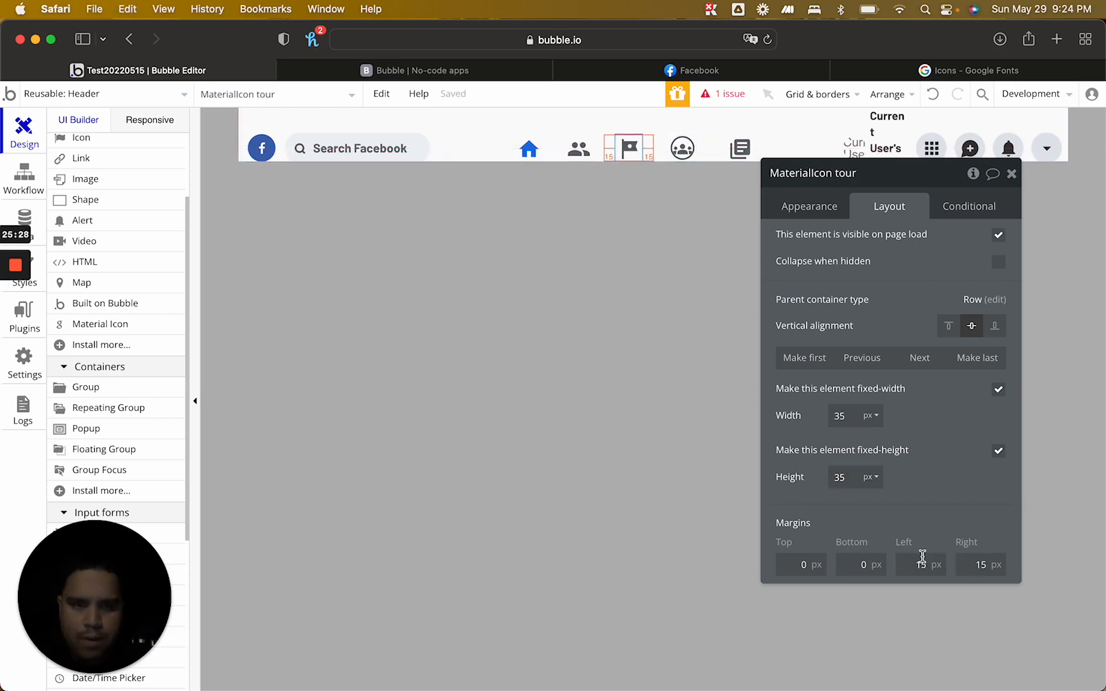
pyautogui.doubleClick(920, 564)
pyautogui.press('super+v')
pyautogui.doubleClick(980, 564)
pyautogui.press('super+v')
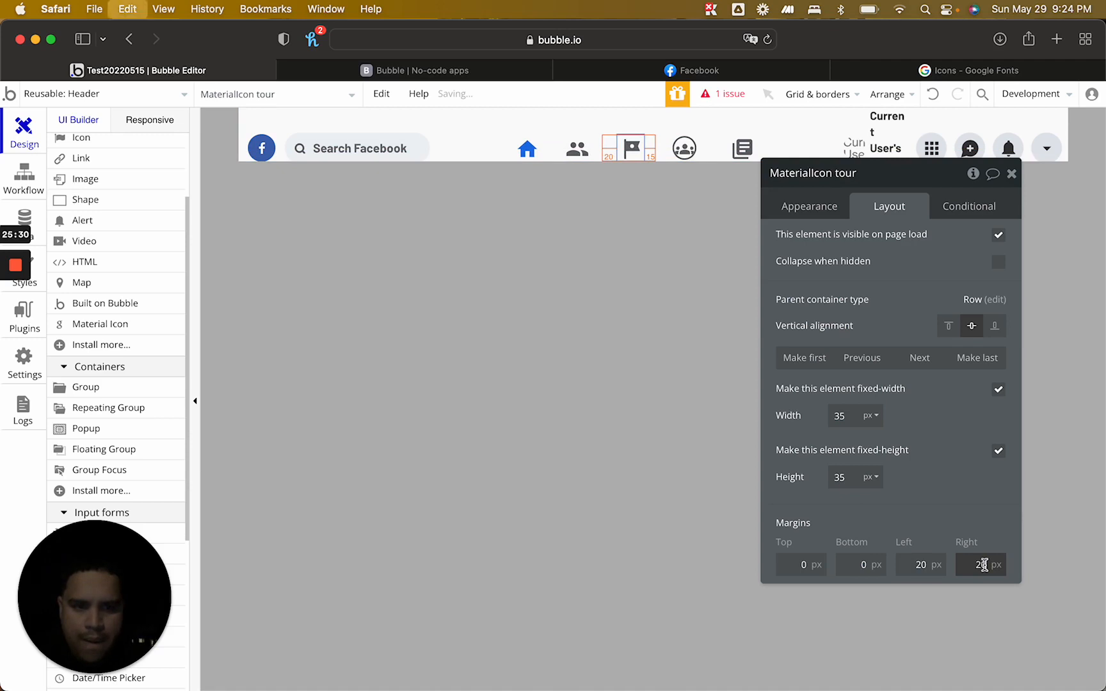
# Increase the two-person group icon's left and right margins to 20 px
pyautogui.click(574, 150)
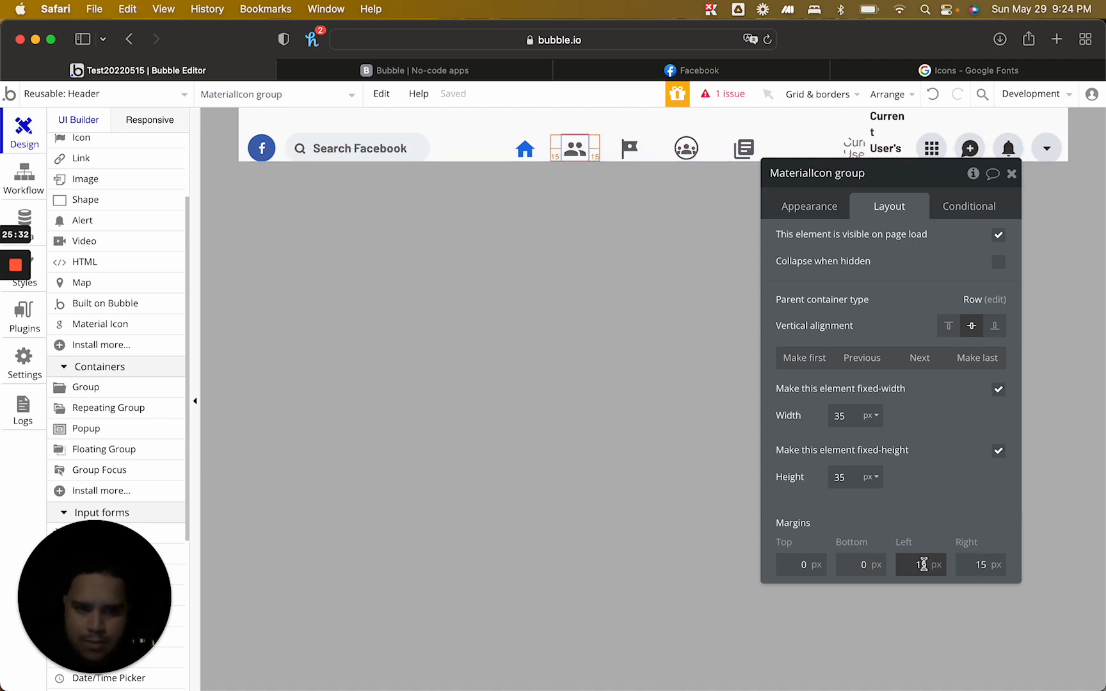
pyautogui.press('super+v')
pyautogui.doubleClick(980, 564)
pyautogui.press('super+v')
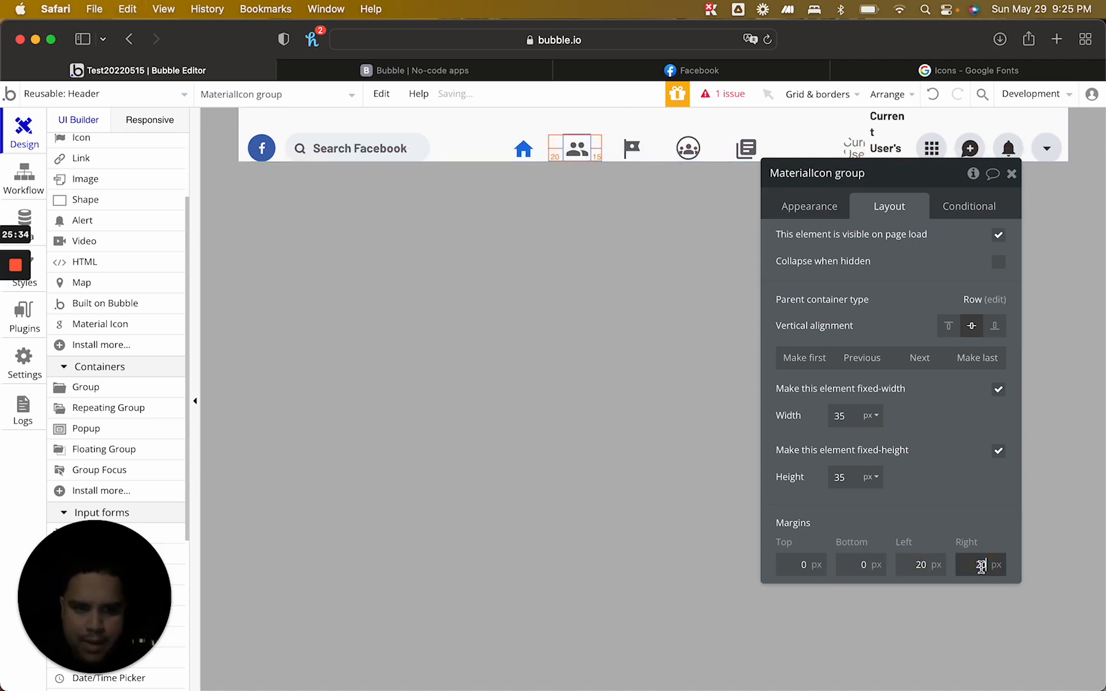
# Increase the home icon's left and right margins to 20 px and close its properties
pyautogui.click(522, 149)
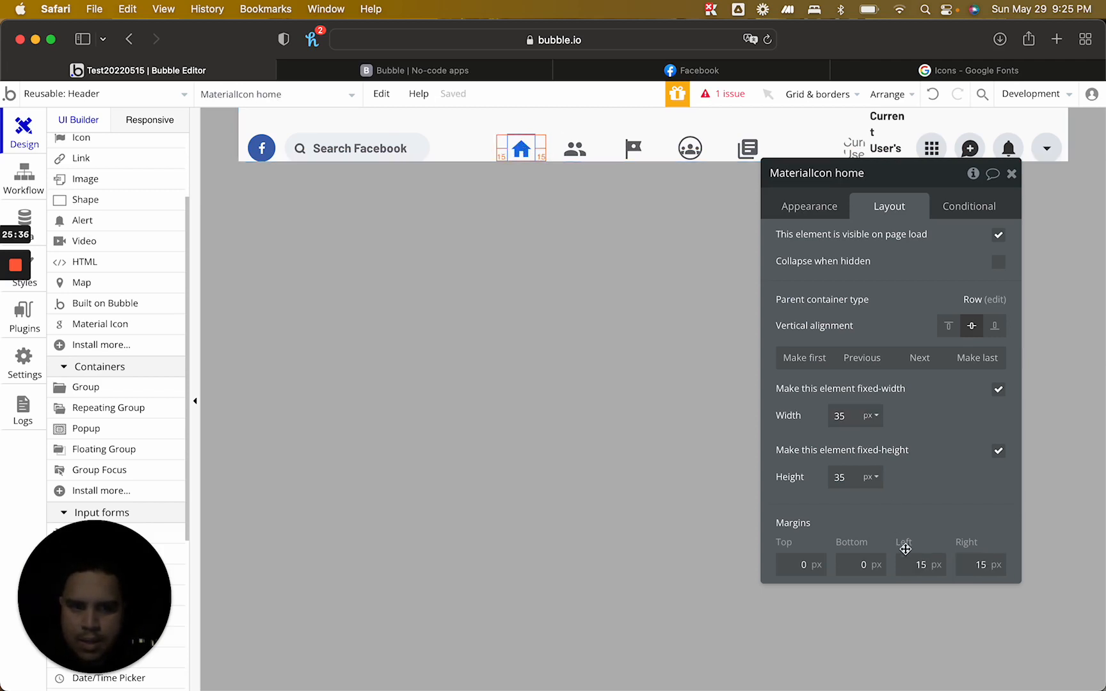
pyautogui.doubleClick(980, 564)
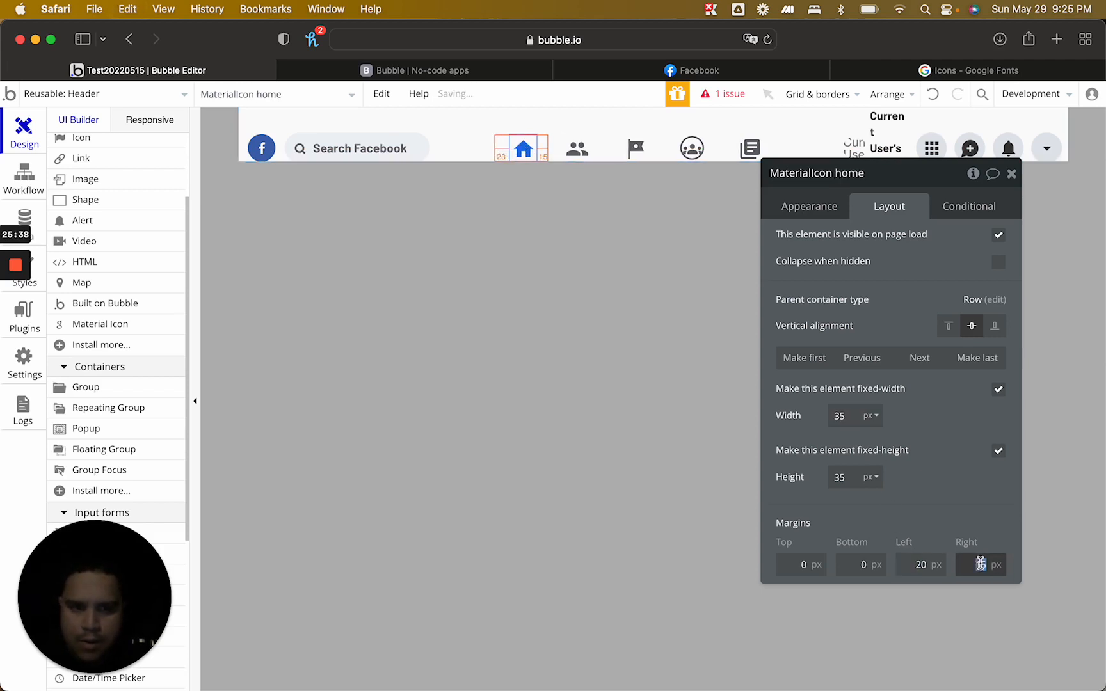
pyautogui.click(969, 500)
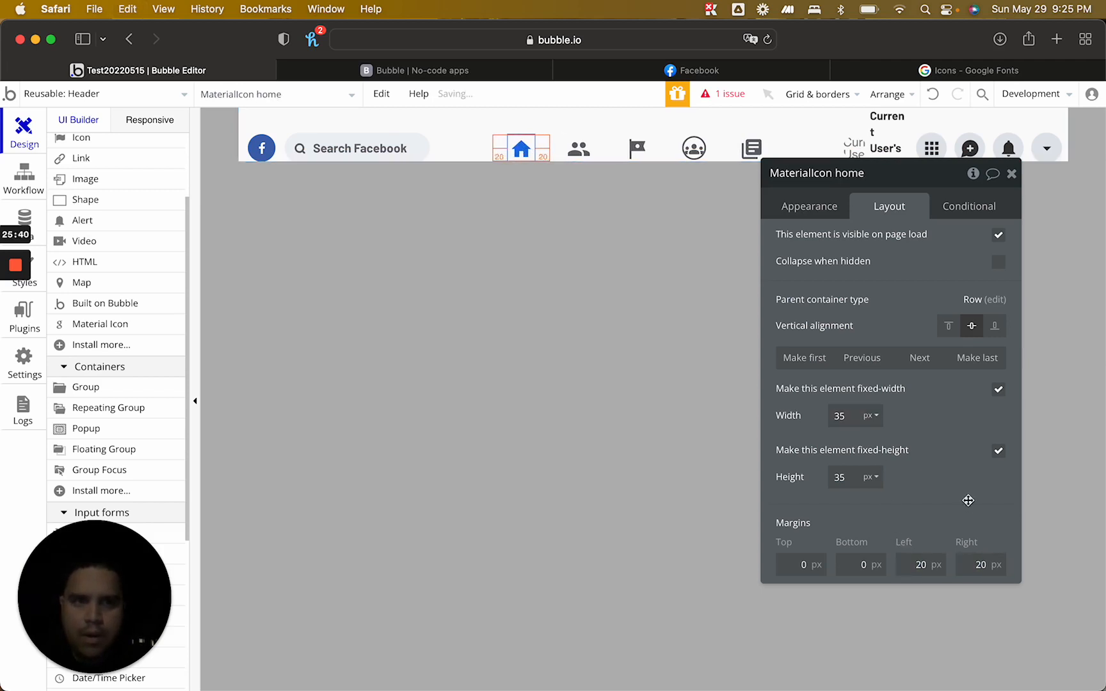
pyautogui.click(1010, 177)
# Compare the header in the app preview with Facebook's own header and return to the Bubble editor
pyautogui.click(466, 72)
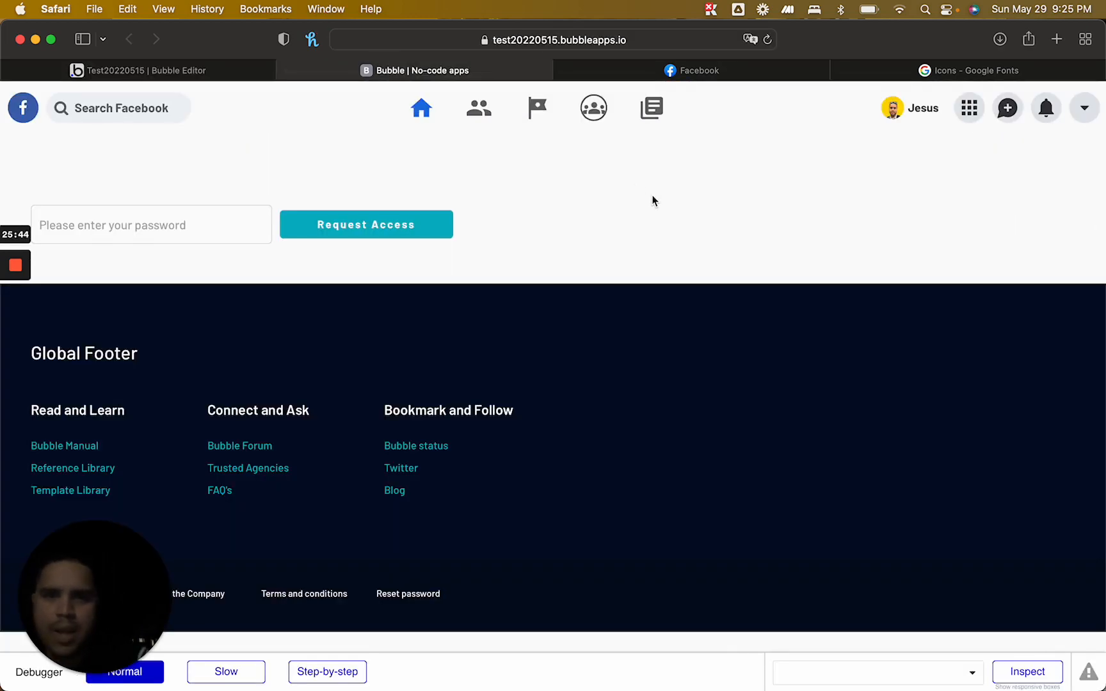
pyautogui.click(698, 71)
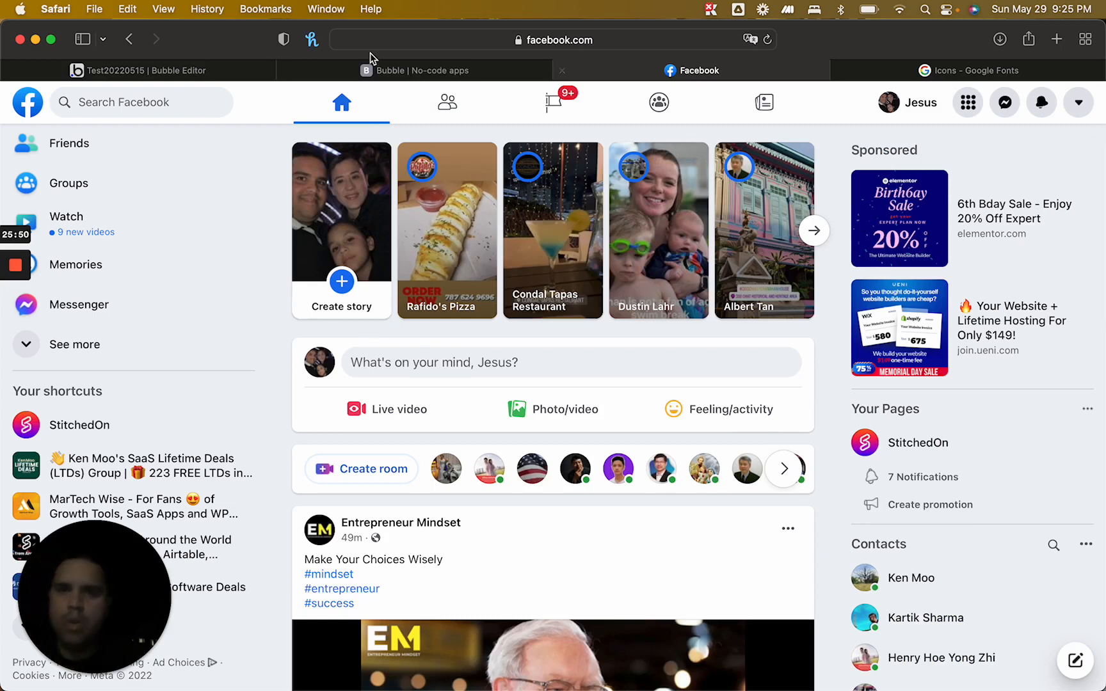
pyautogui.click(230, 75)
# Create a new page named profile without cloning an existing page
pyautogui.click(142, 103)
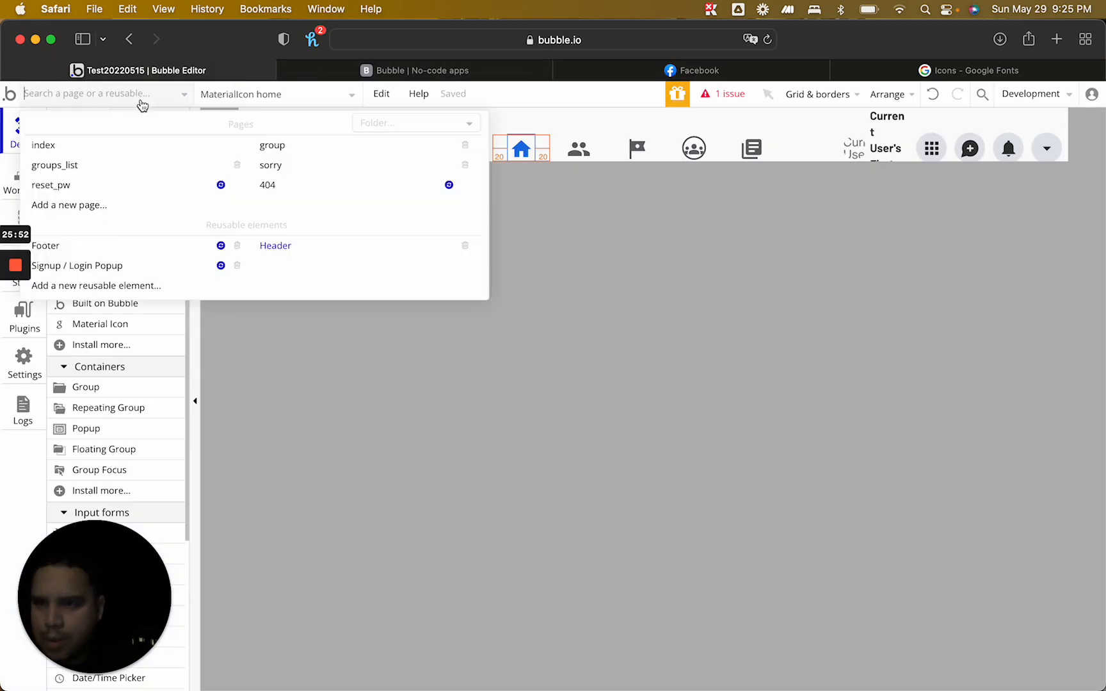
pyautogui.click(109, 216)
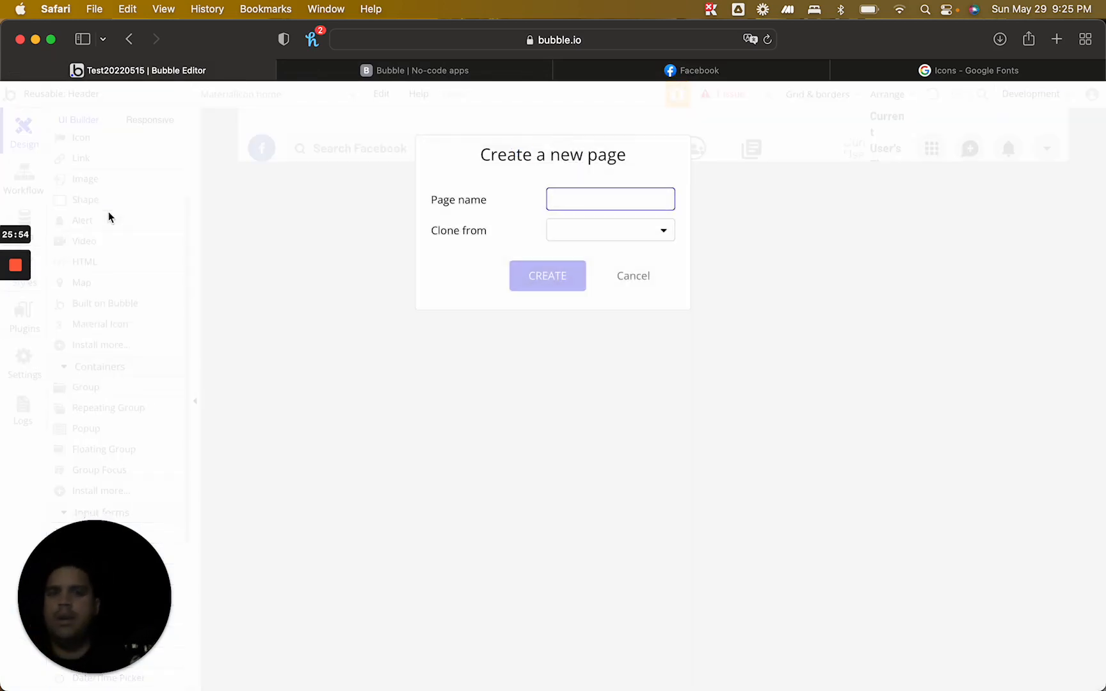
pyautogui.write('profile')
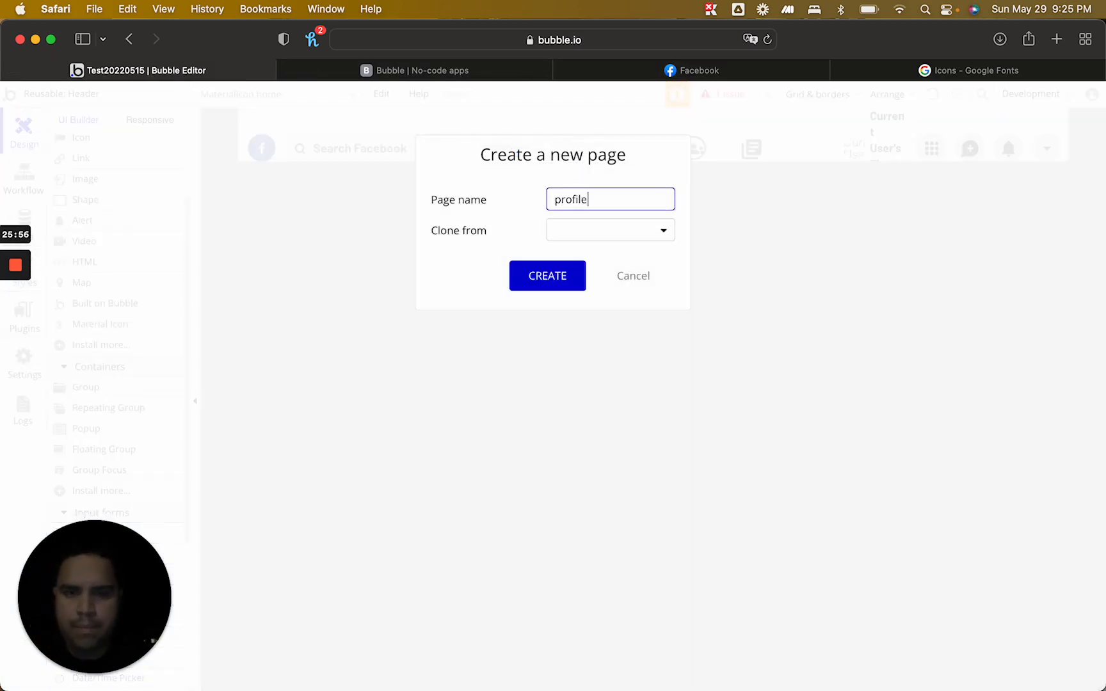
pyautogui.click(614, 240)
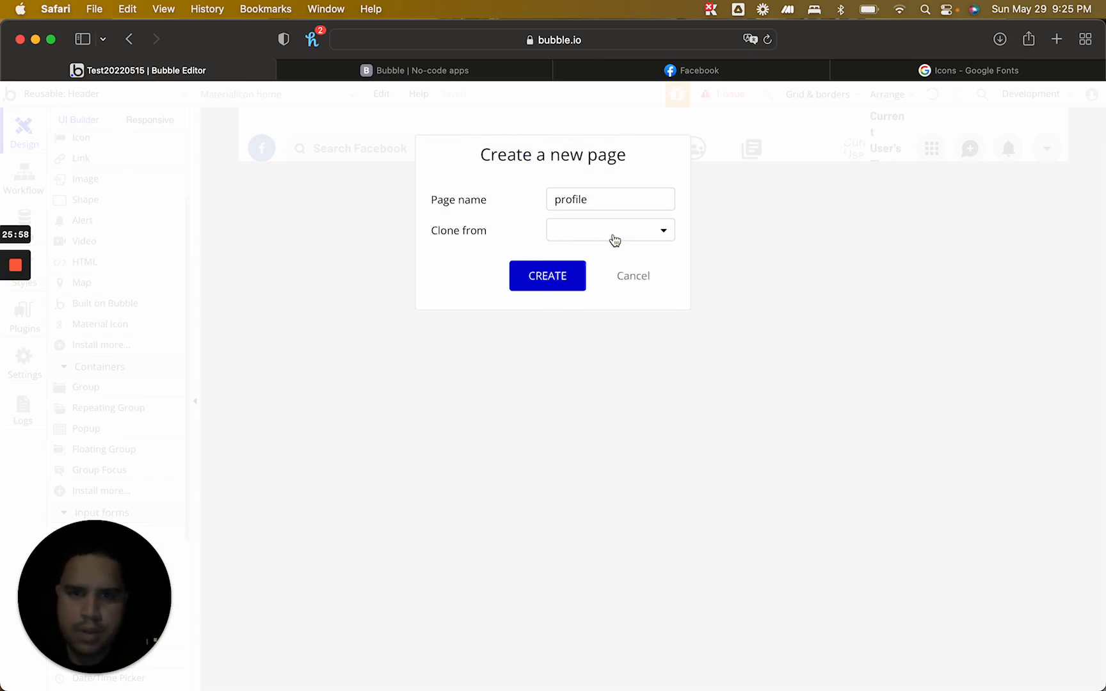
pyautogui.click(548, 277)
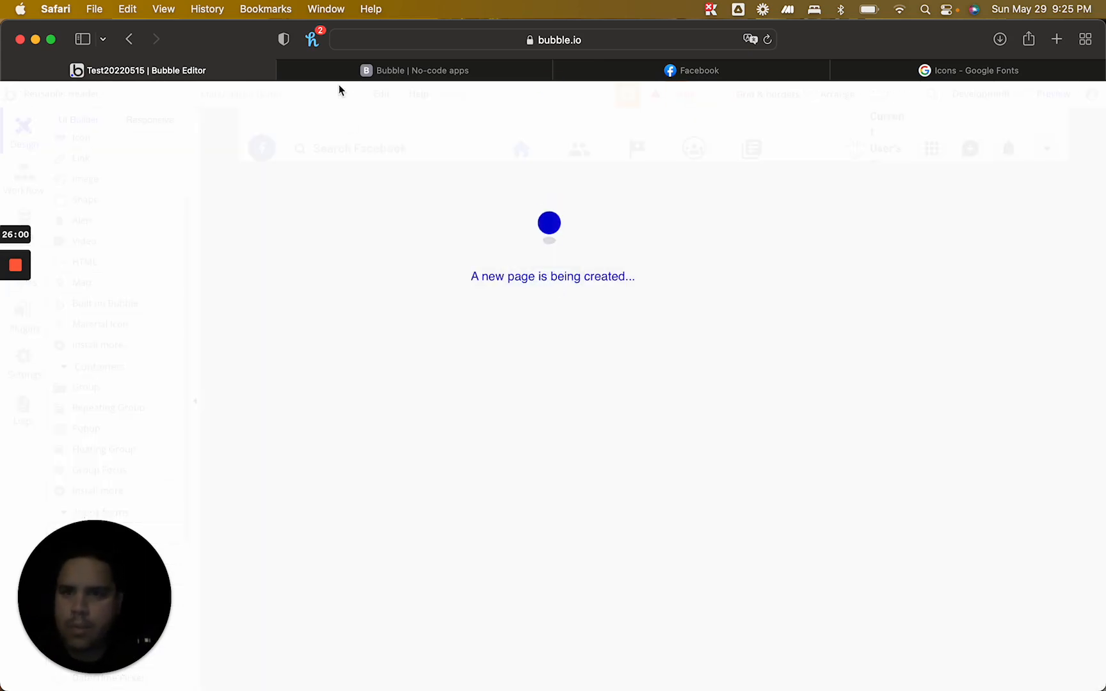
# Upgrade the profile page to the new responsive engine (beta)
pyautogui.click(156, 104)
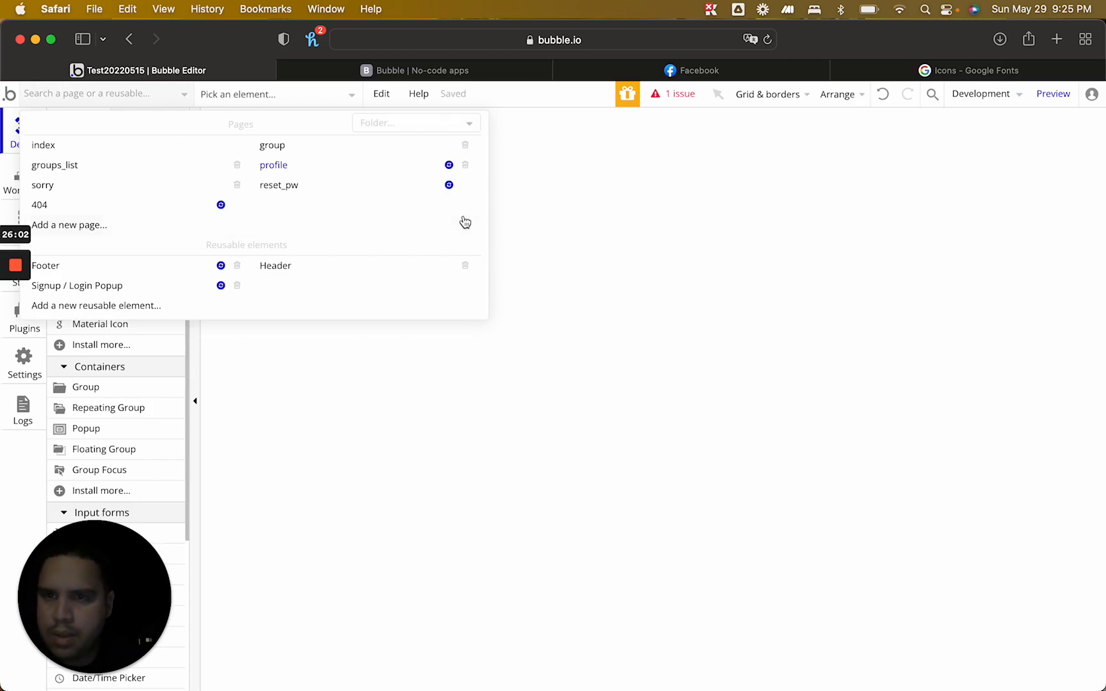
pyautogui.click(449, 166)
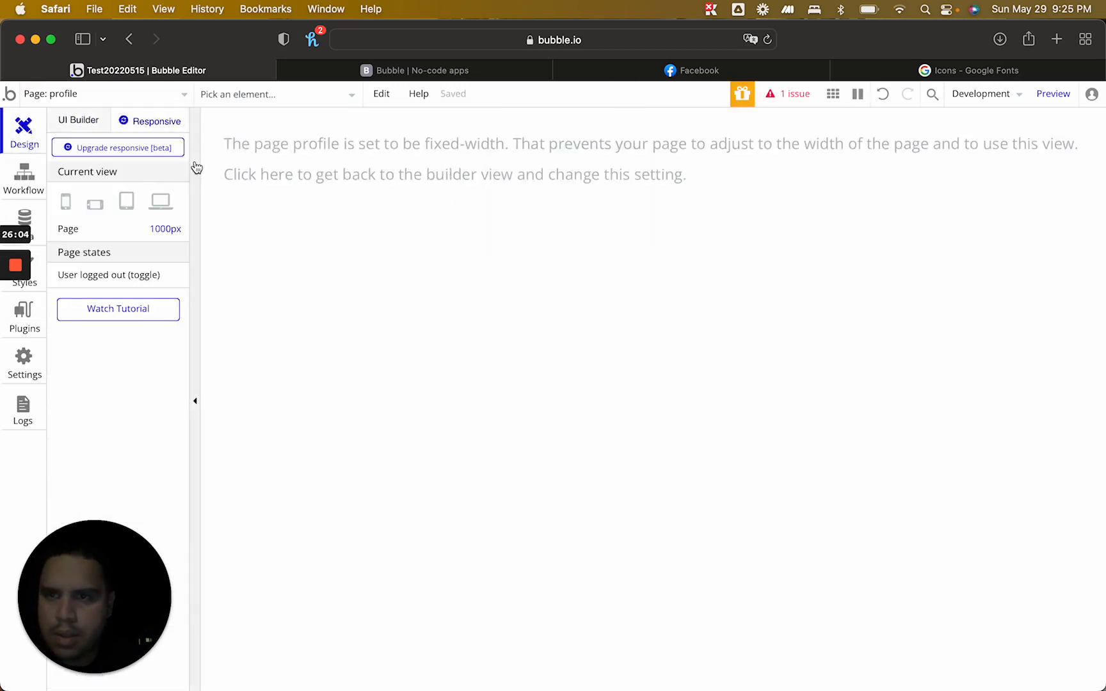
pyautogui.click(155, 151)
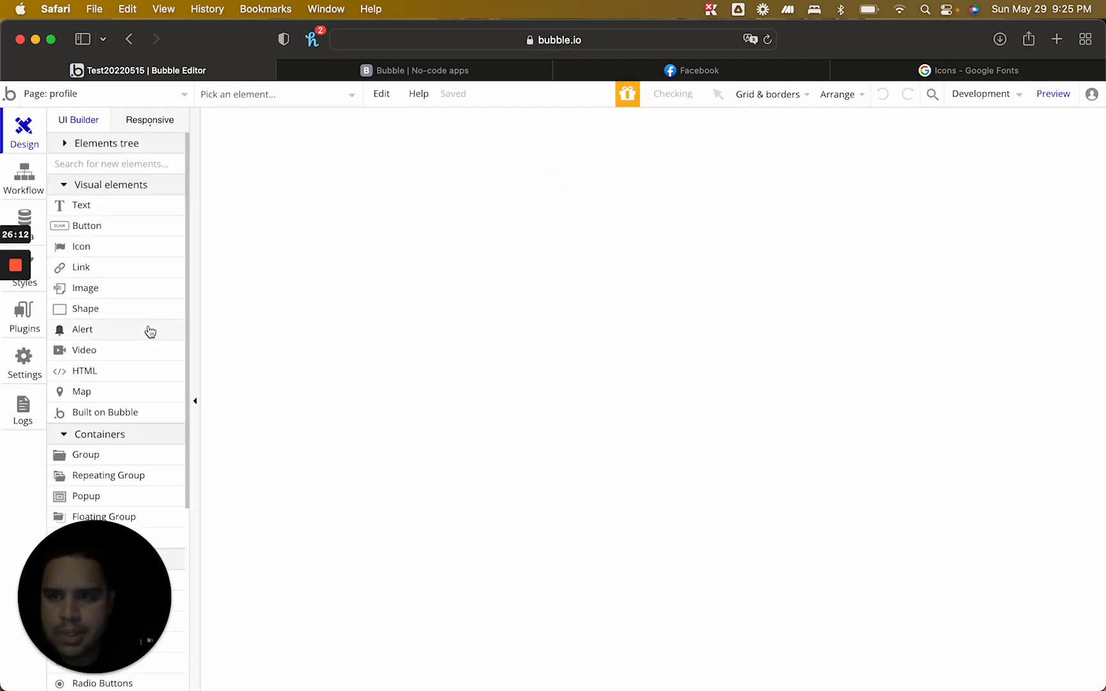
# Set the profile page's container layout to Column
pyautogui.scroll(-10, 150, 330)
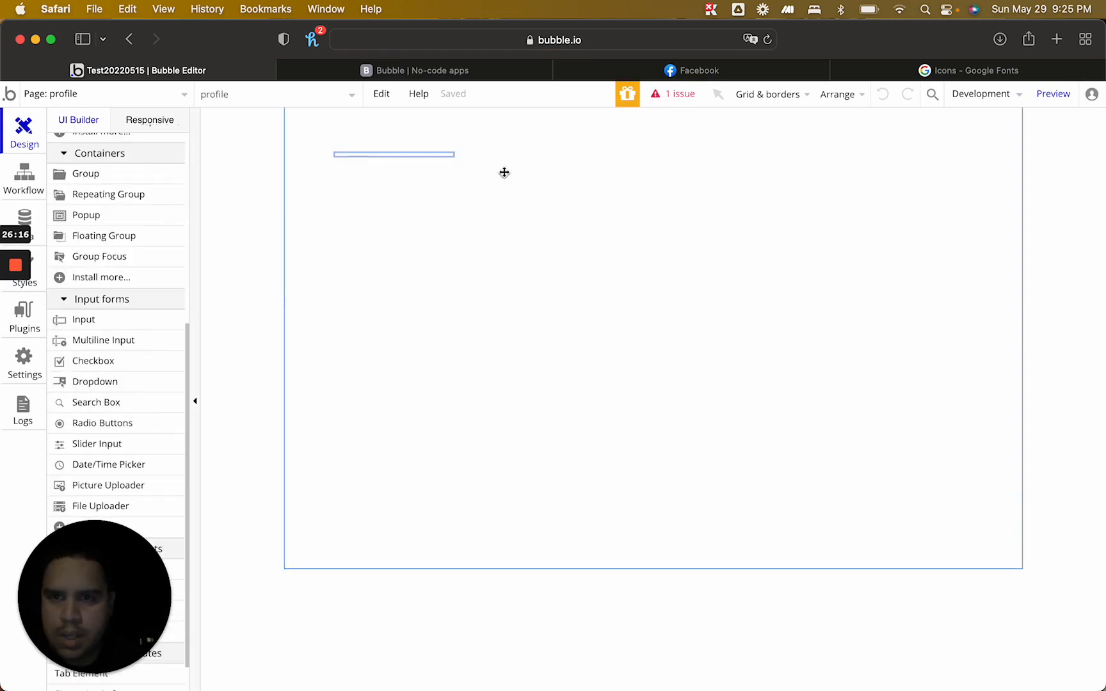
pyautogui.doubleClick(536, 271)
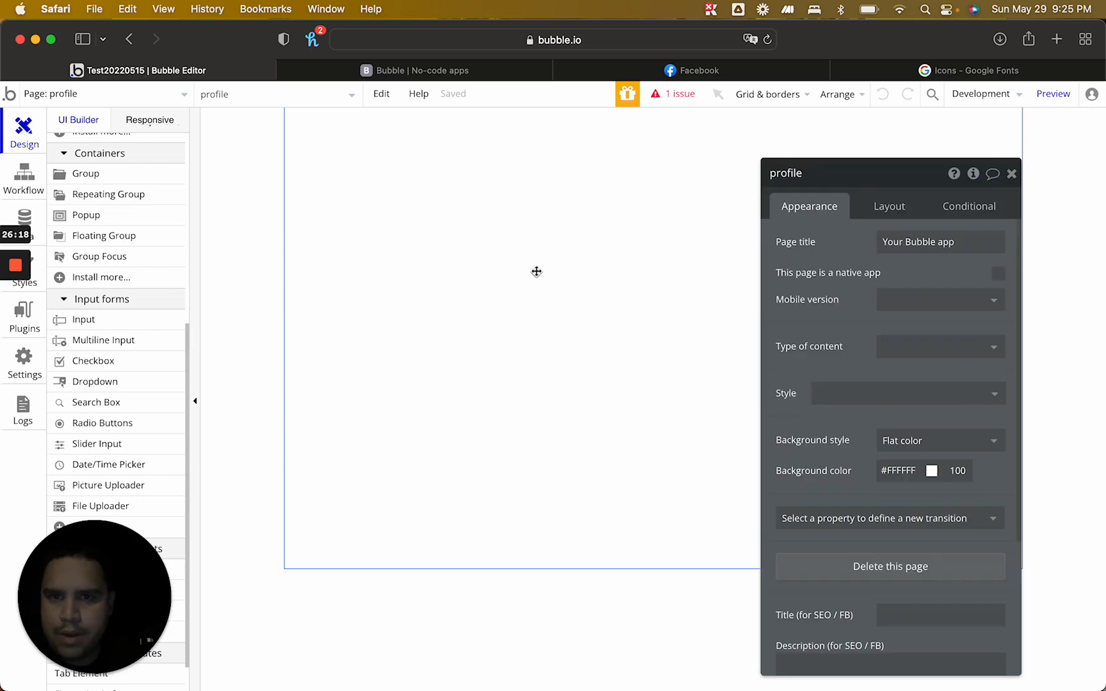
pyautogui.click(897, 207)
pyautogui.click(930, 247)
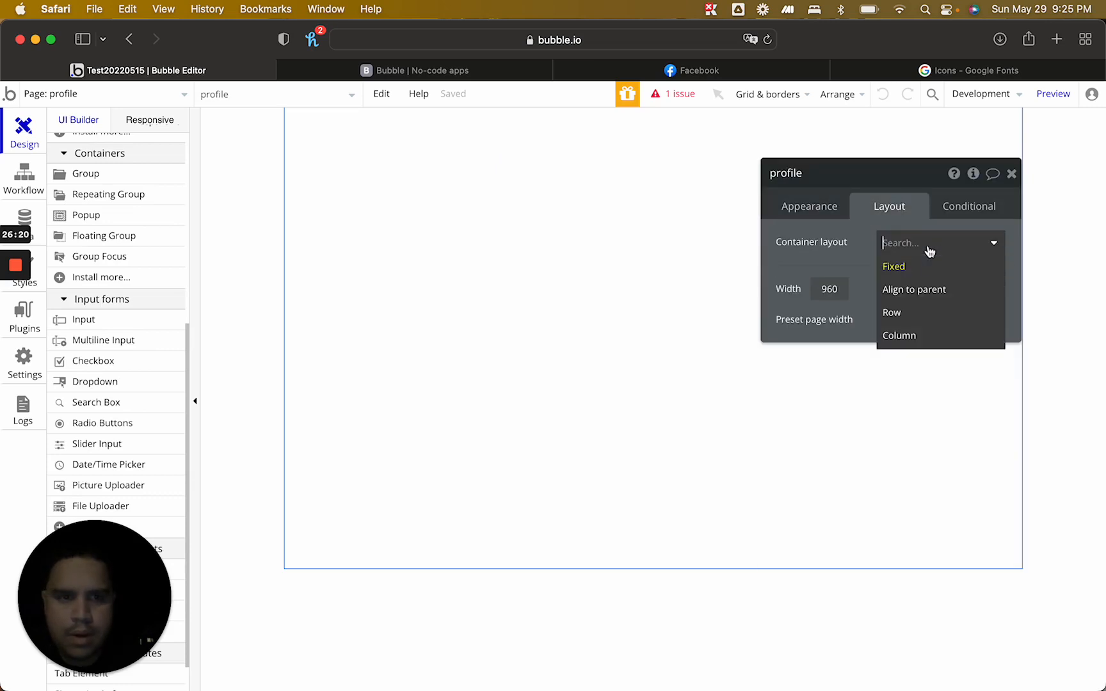
pyautogui.click(913, 336)
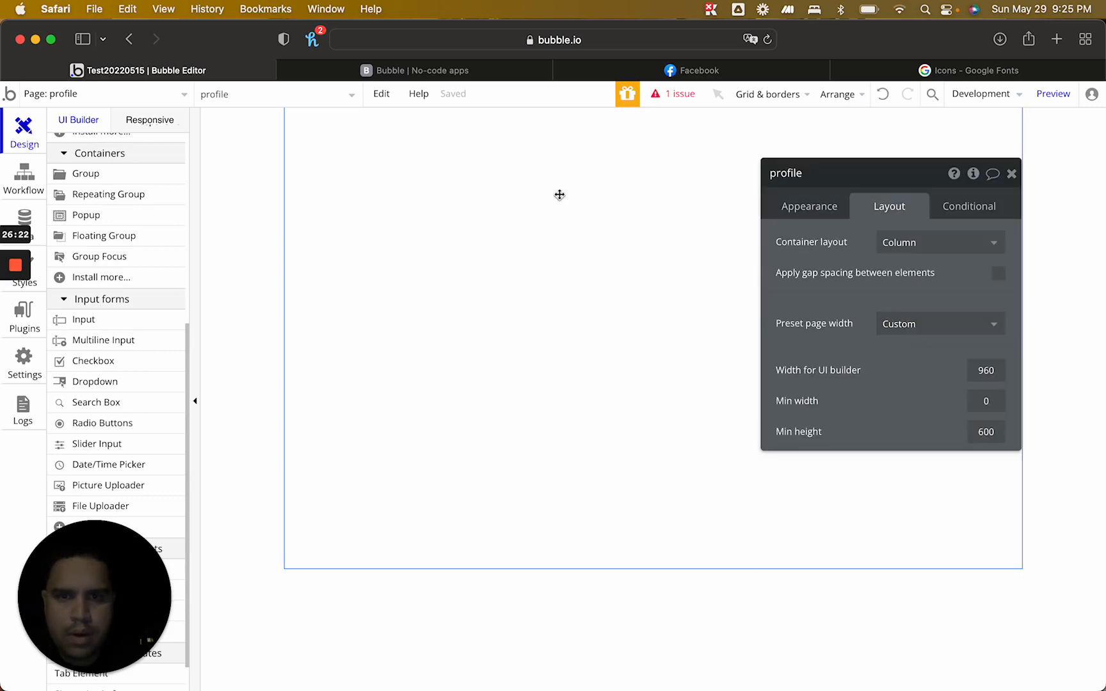
# Place the reusable Header element at the top of the profile page and close its properties
pyautogui.scroll(-3, 148, 407)
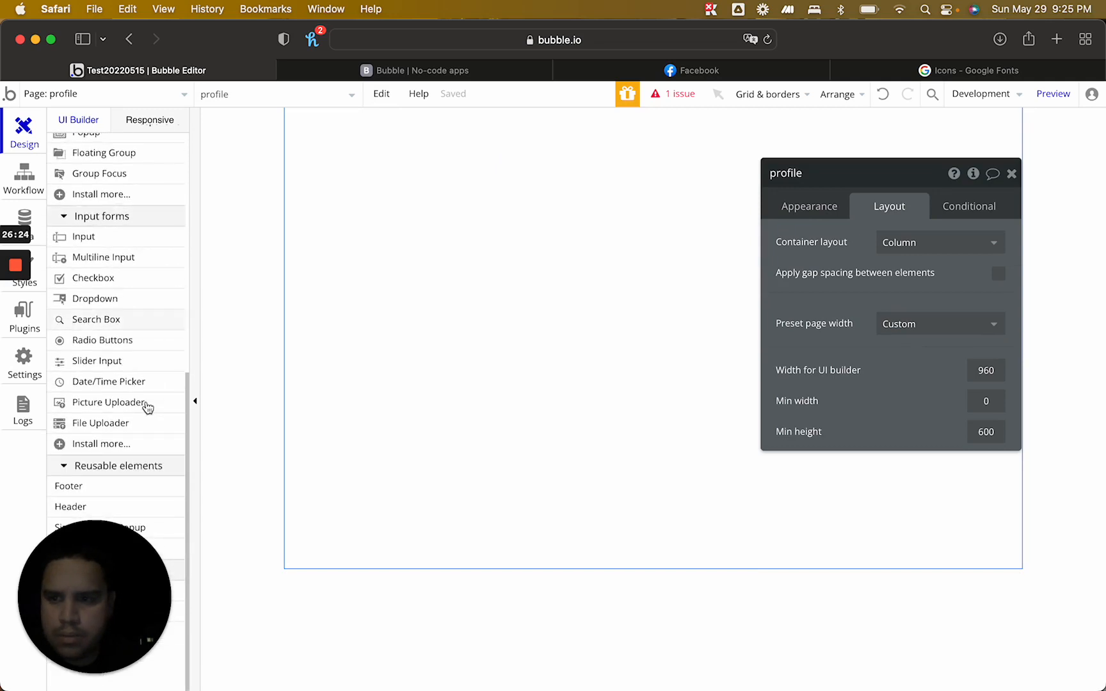
pyautogui.click(130, 509)
pyautogui.moveTo(362, 135); pyautogui.dragTo(512, 198)
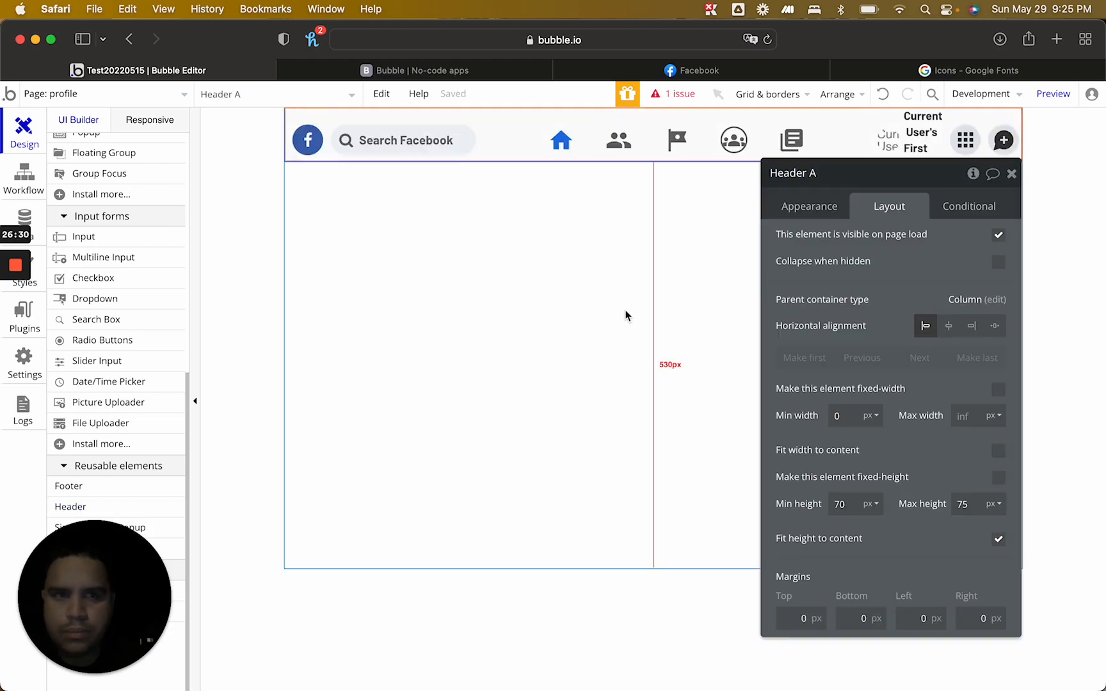
pyautogui.click(1012, 174)
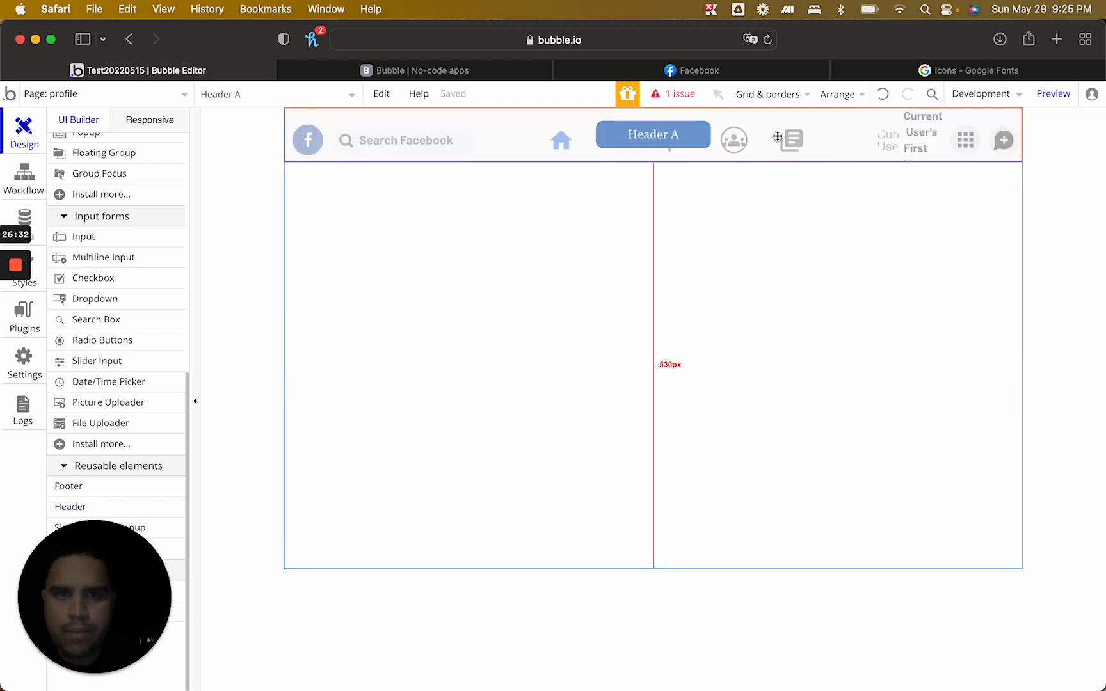
# Check the placed header's layout settings and the reusable Header element, and return to the profile page
pyautogui.doubleClick(782, 137)
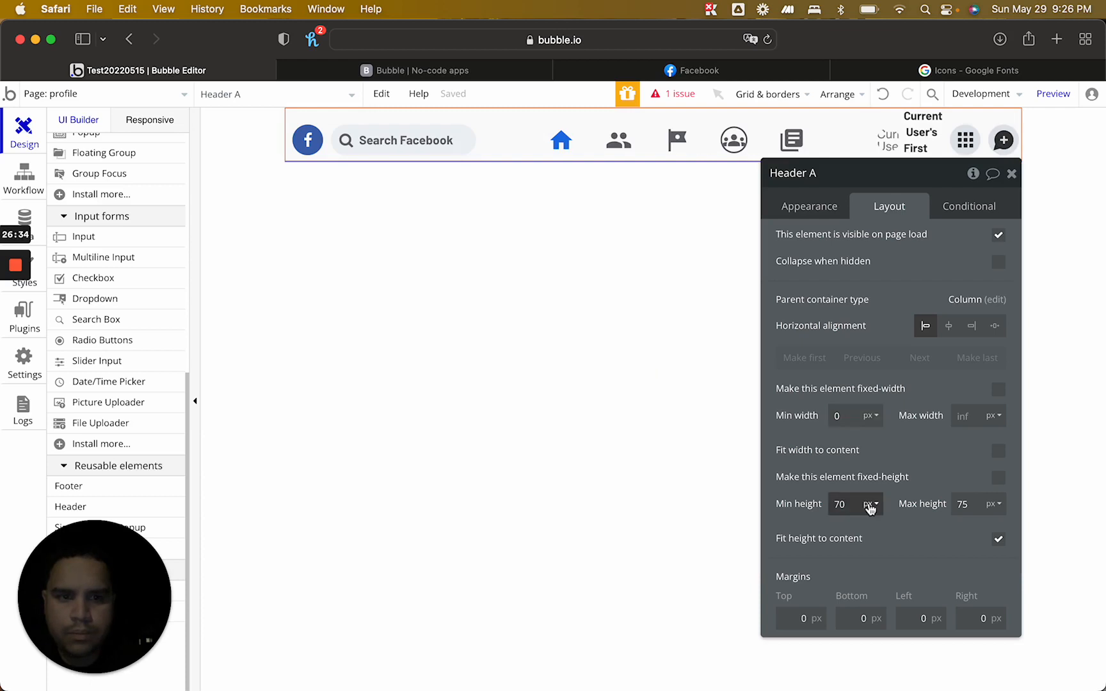
pyautogui.click(1013, 174)
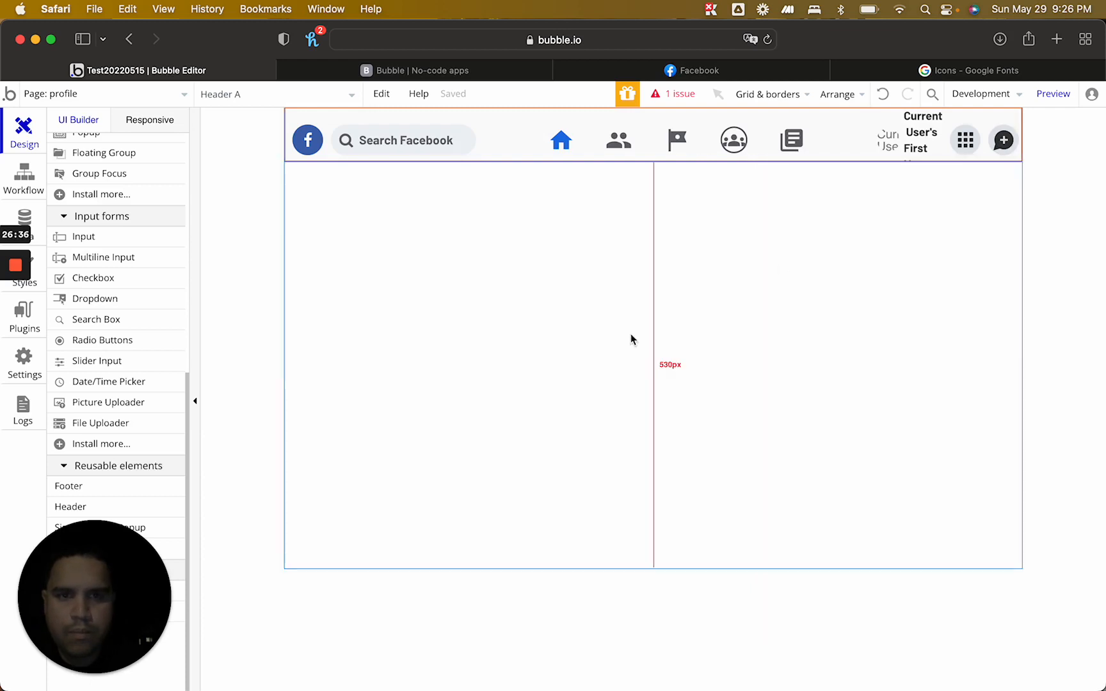
pyautogui.click(61, 98)
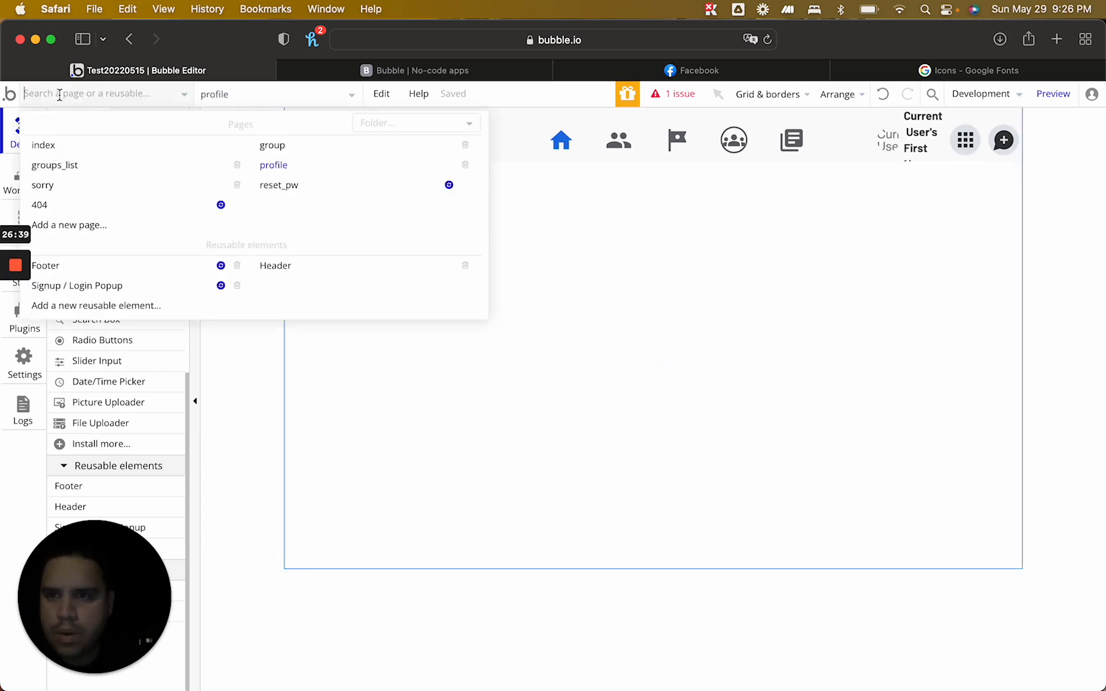
pyautogui.click(295, 272)
pyautogui.click(106, 97)
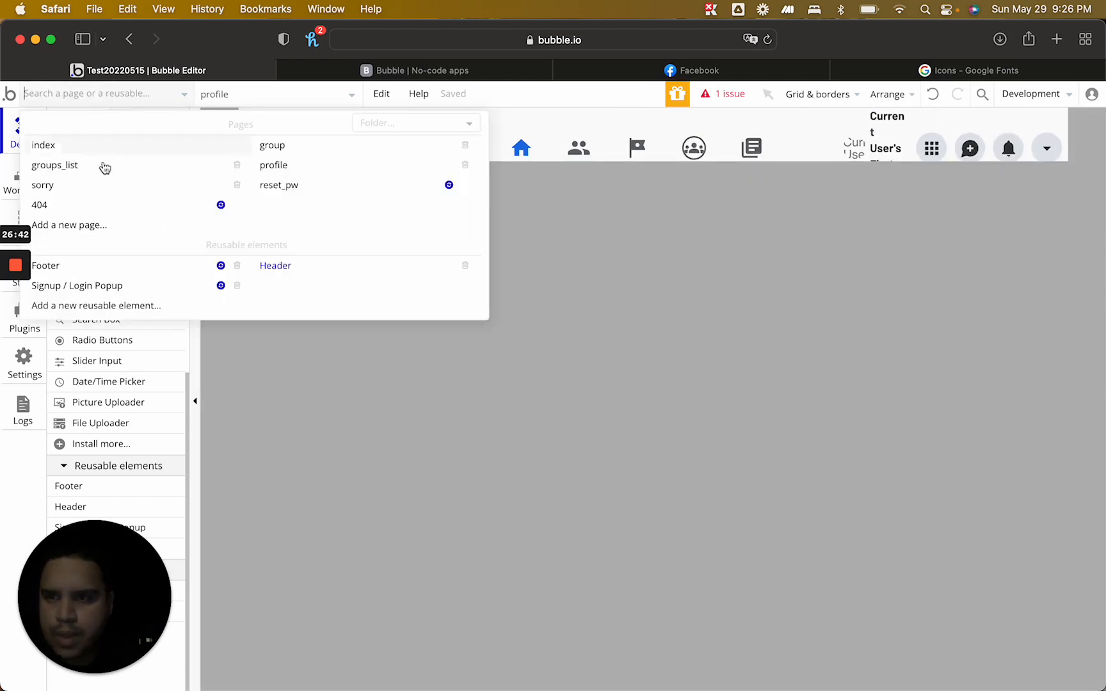
pyautogui.click(332, 173)
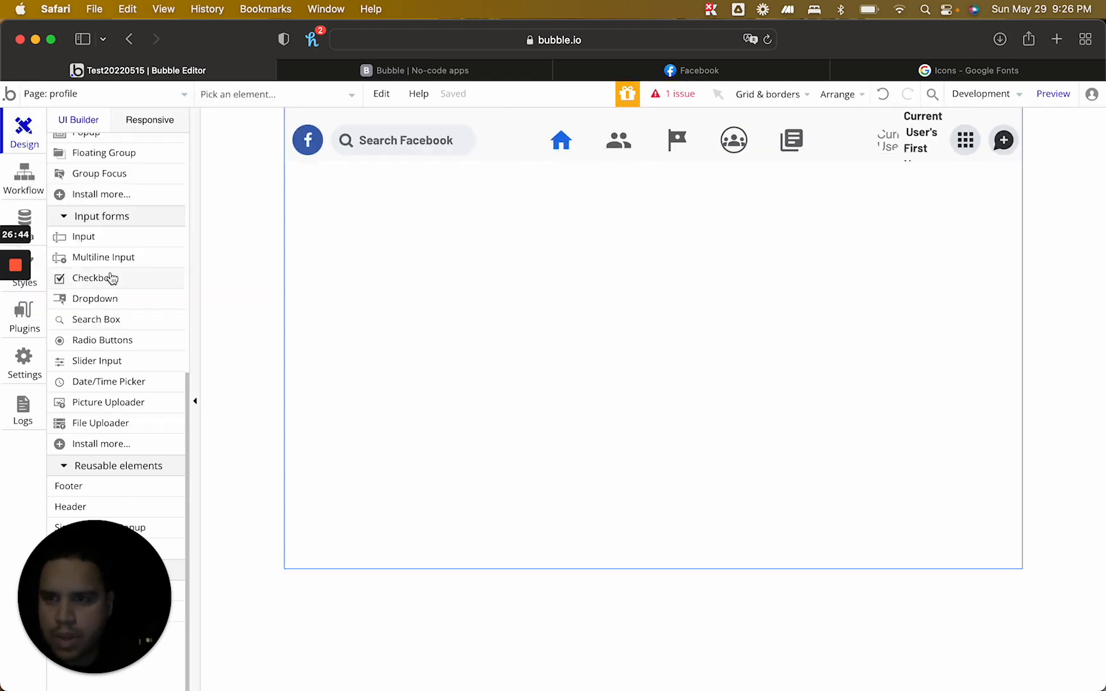
# Add a text element about 680 px wide and 61 px high below the header, reading "Profile Page"
pyautogui.scroll(5, 110, 278)
pyautogui.scroll(1, 111, 278)
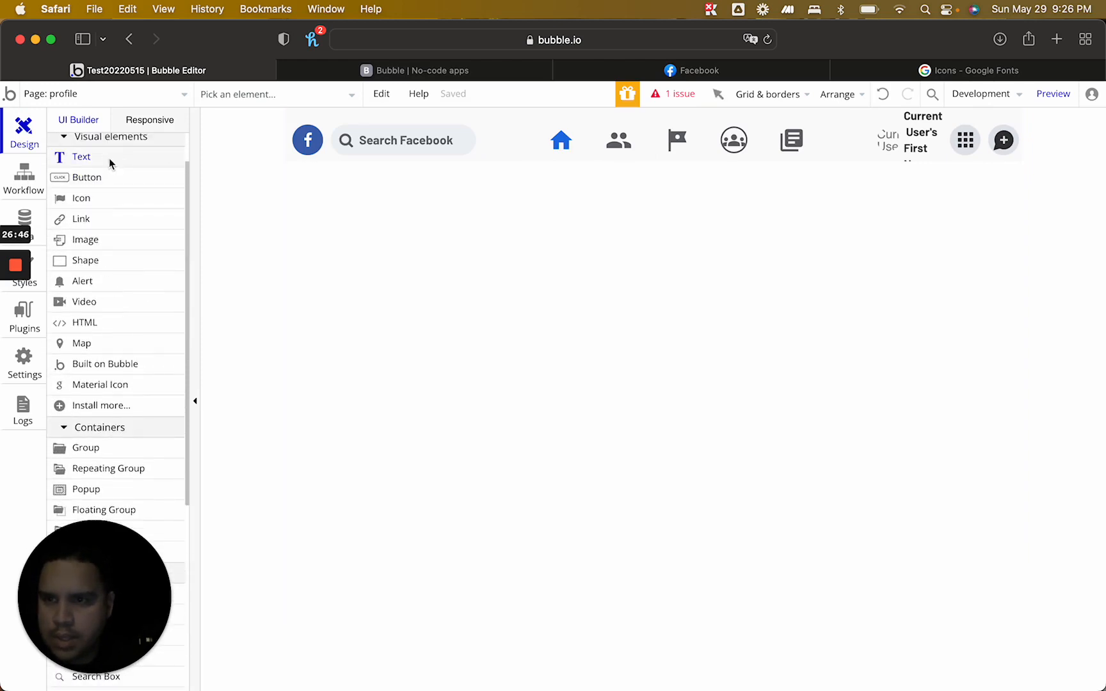
pyautogui.click(111, 160)
pyautogui.moveTo(389, 198); pyautogui.dragTo(913, 246)
pyautogui.write('Profi')
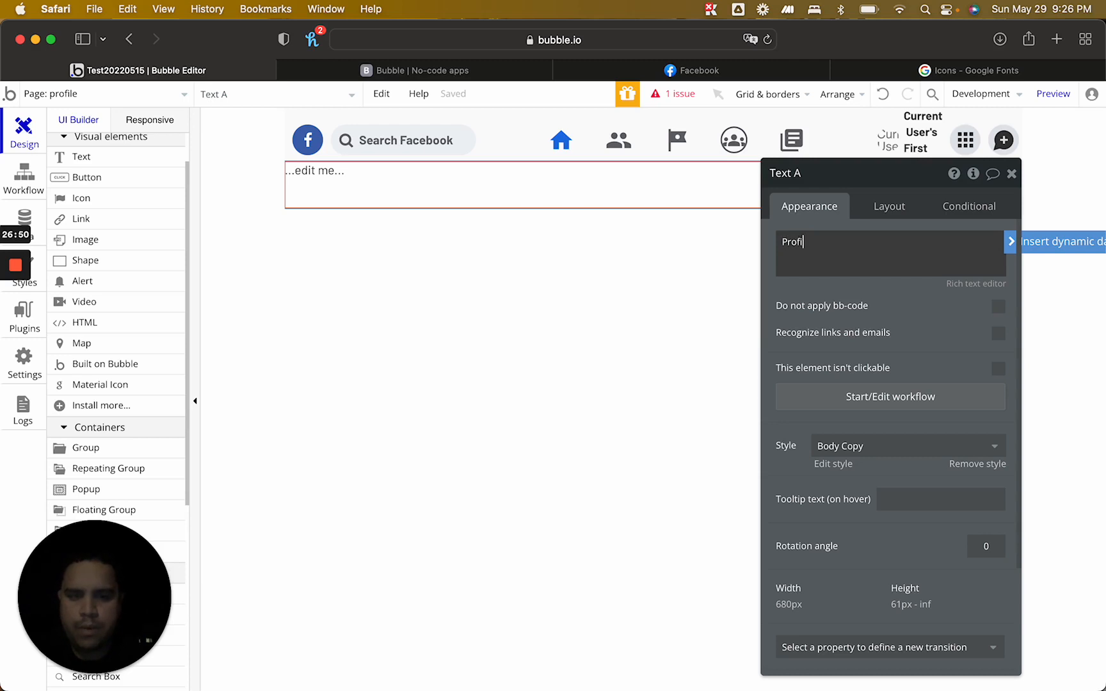
pyautogui.write('le Pag')
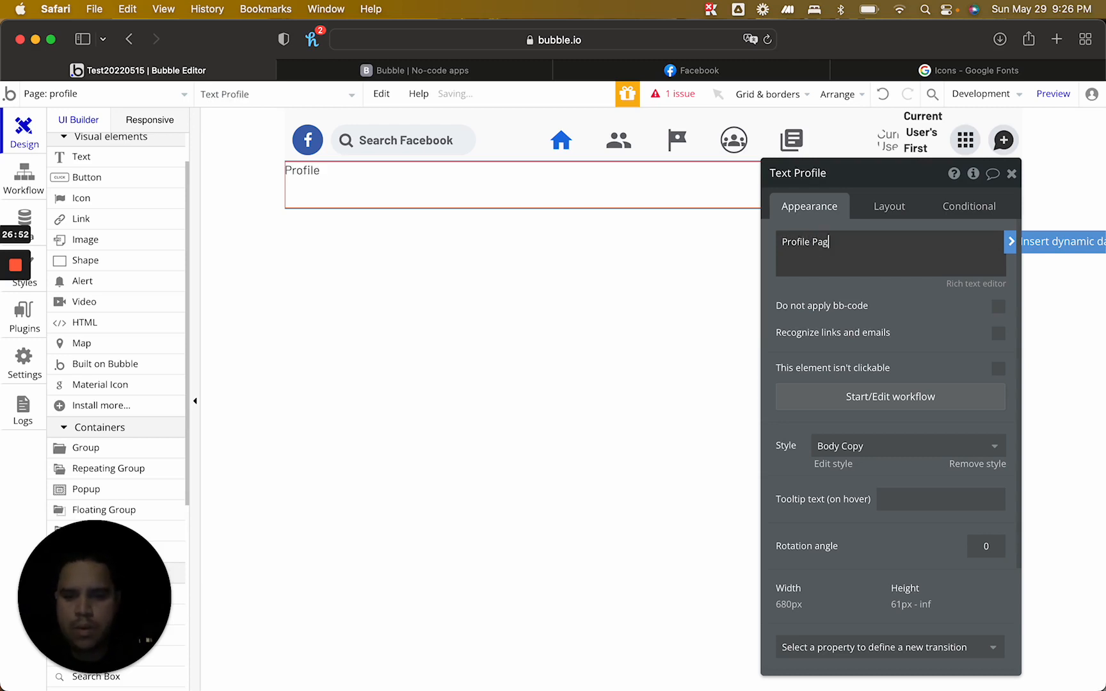
pyautogui.write('e')
# Remove the Profile Page text's Body Copy style, make it bold and set its font size to 25
pyautogui.click(976, 463)
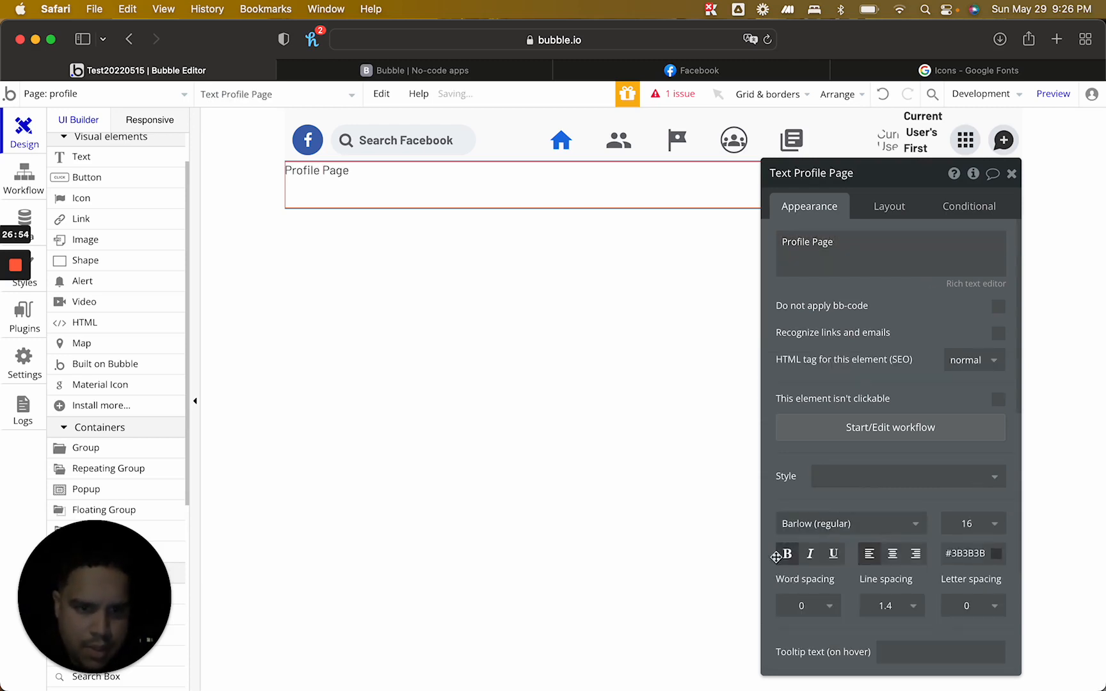
pyautogui.click(787, 554)
pyautogui.click(972, 524)
pyautogui.write('19')
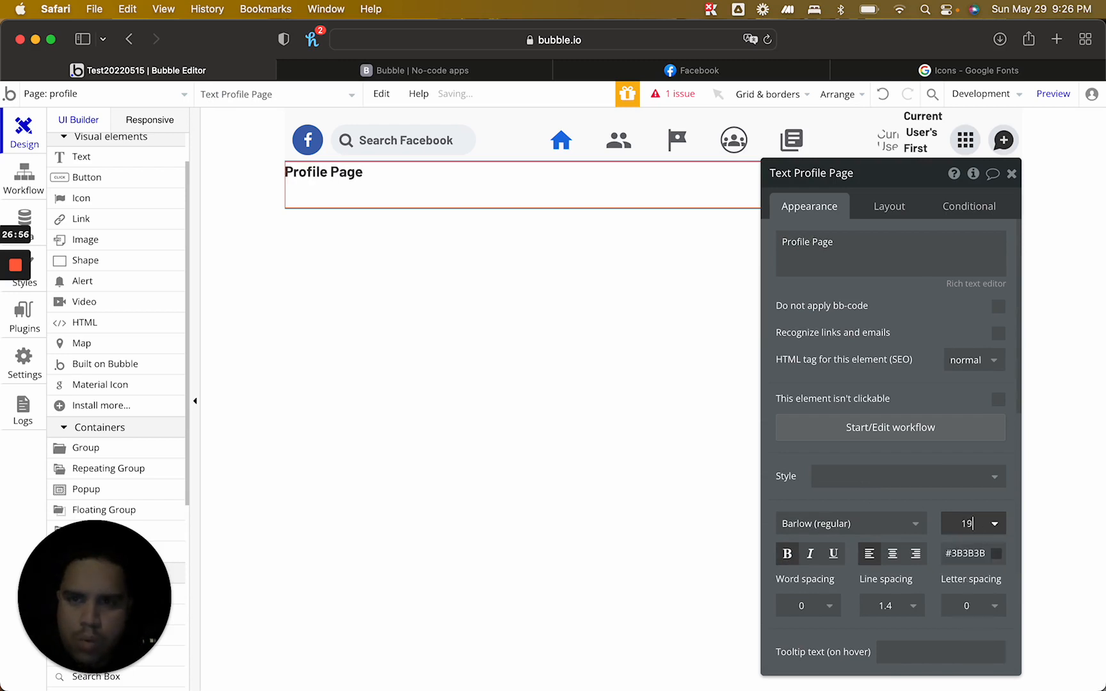
pyautogui.press('Up')
pyautogui.press('Up')
pyautogui.press('Up')
pyautogui.press('Up')
pyautogui.press('Up')
pyautogui.press('Up')
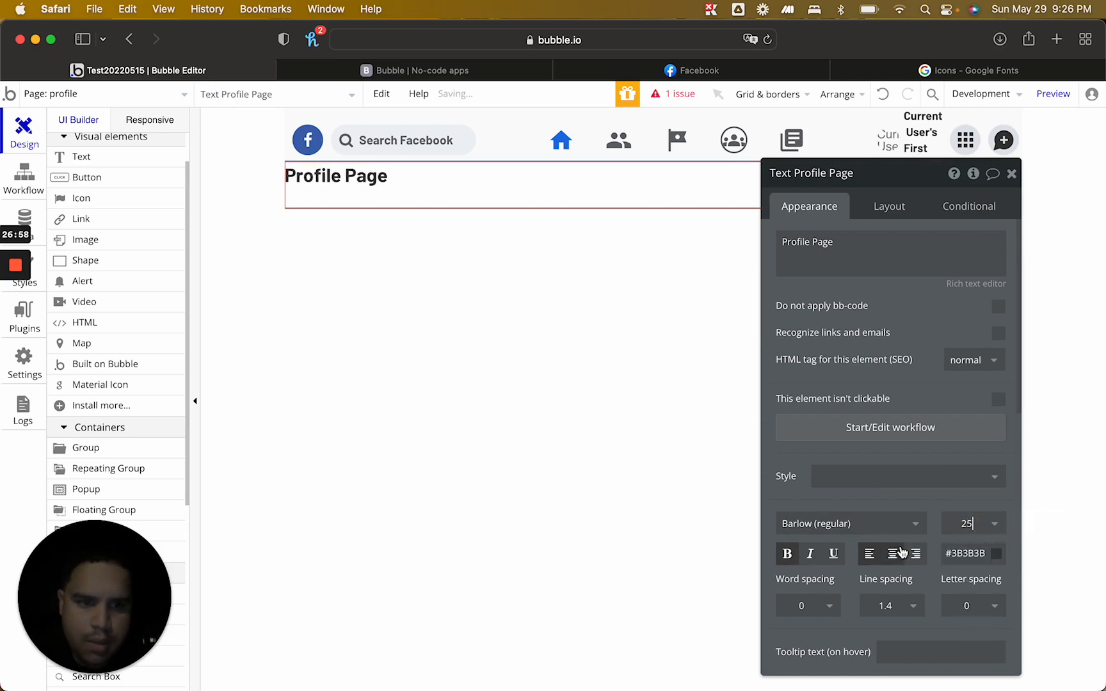
# Center the Profile Page text and turn off its fixed width so it can stretch across the page
pyautogui.click(892, 553)
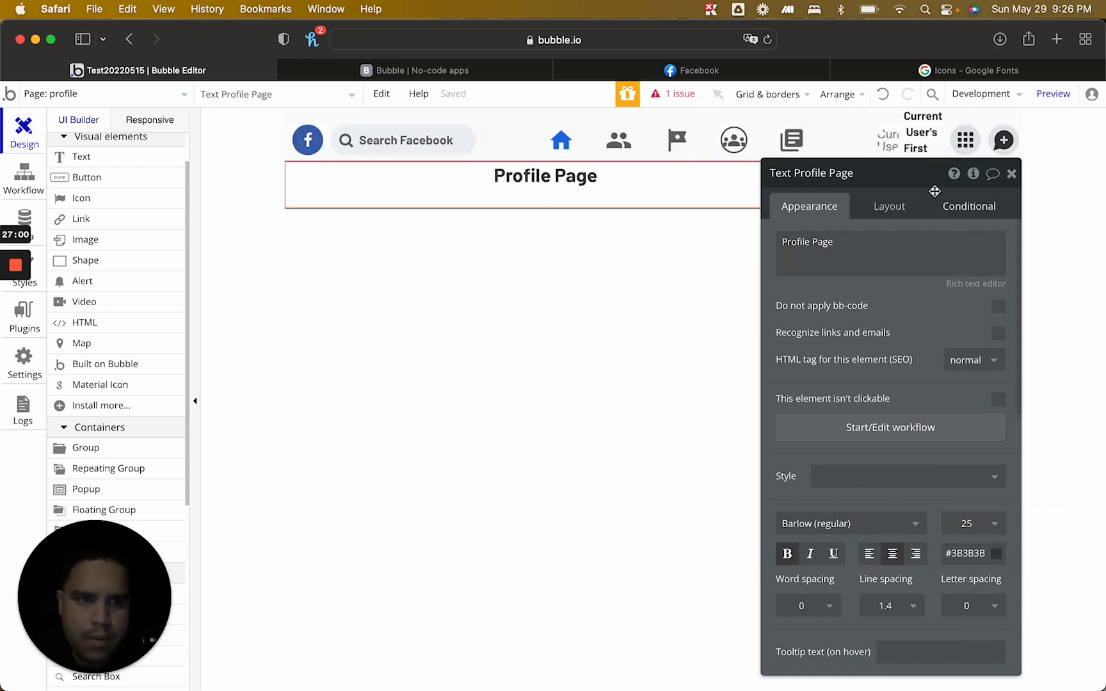
pyautogui.click(889, 206)
pyautogui.click(999, 390)
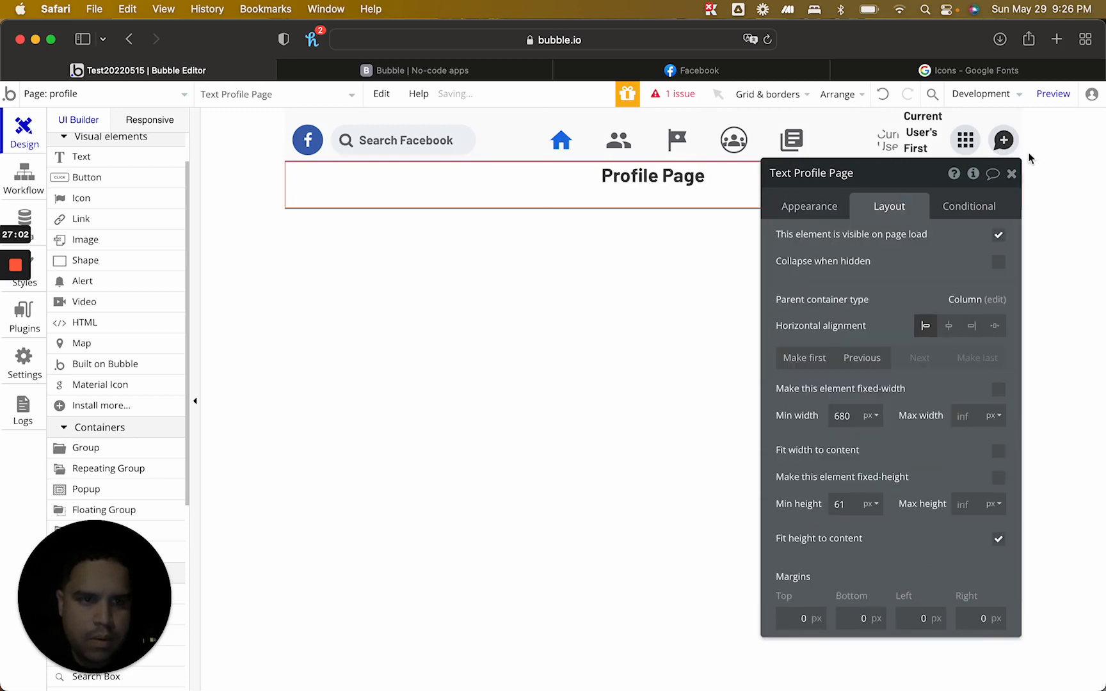
pyautogui.click(1011, 174)
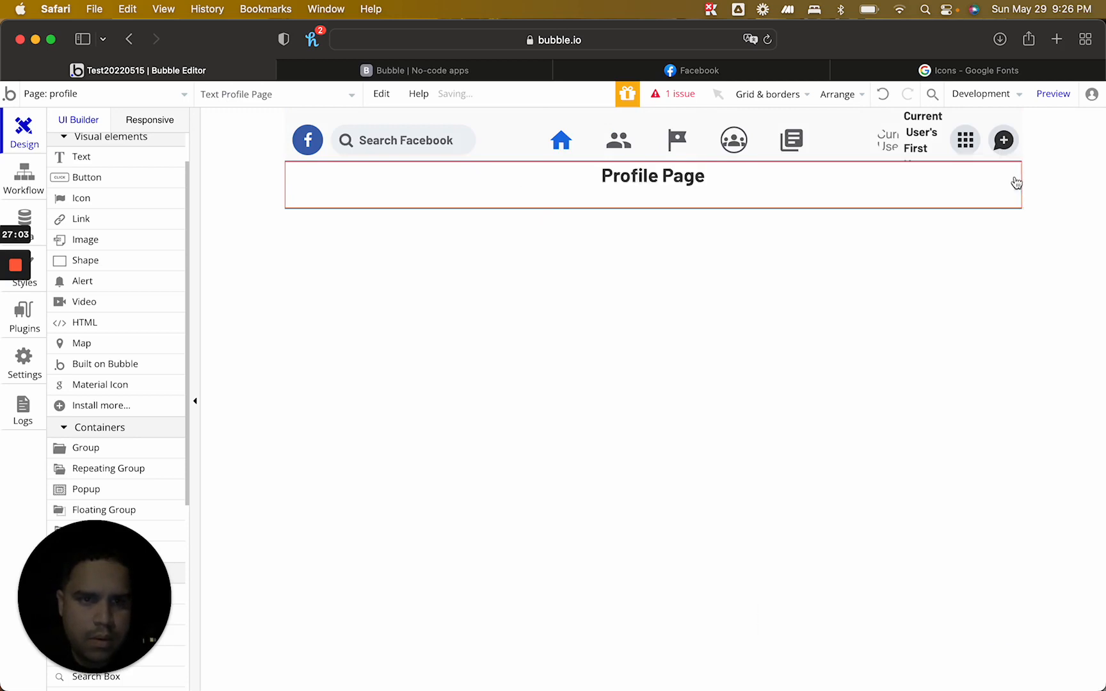
# In the reusable Header element, start a workflow that runs when the User Image and Name Group is clicked
pyautogui.click(151, 90)
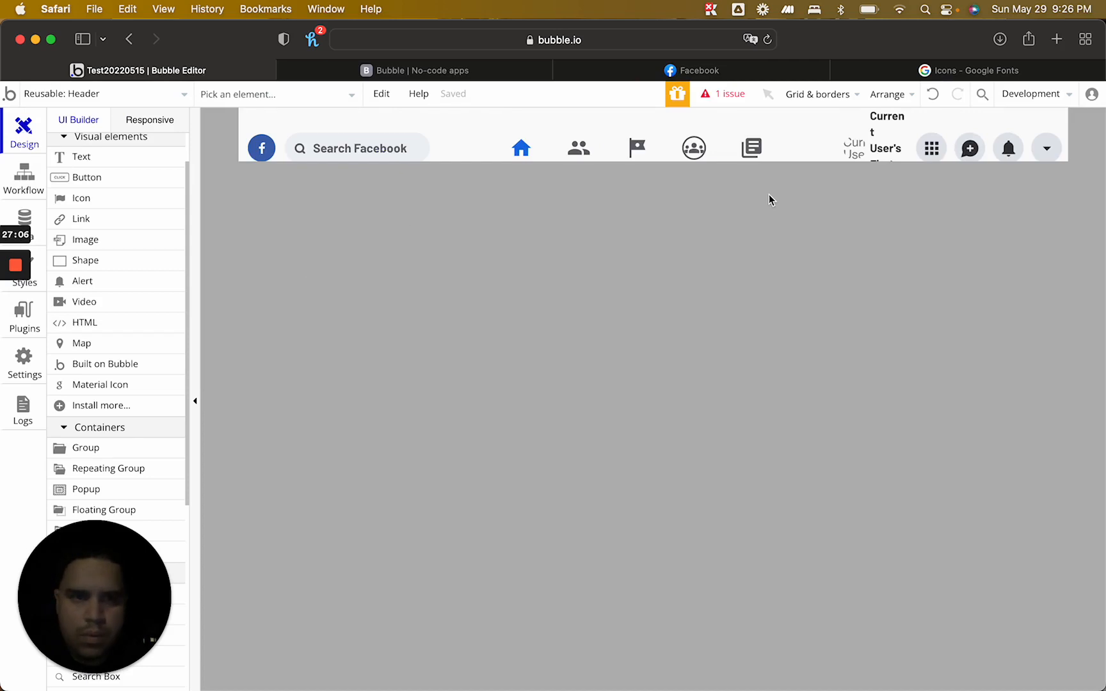
pyautogui.doubleClick(847, 132)
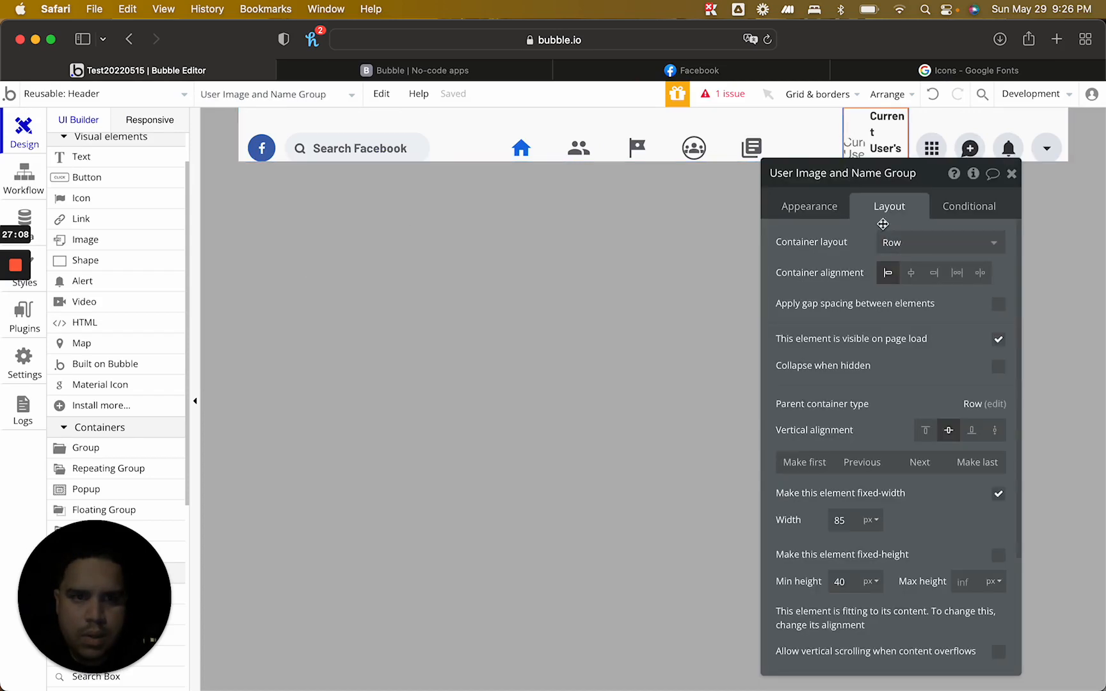
pyautogui.click(795, 208)
pyautogui.click(893, 344)
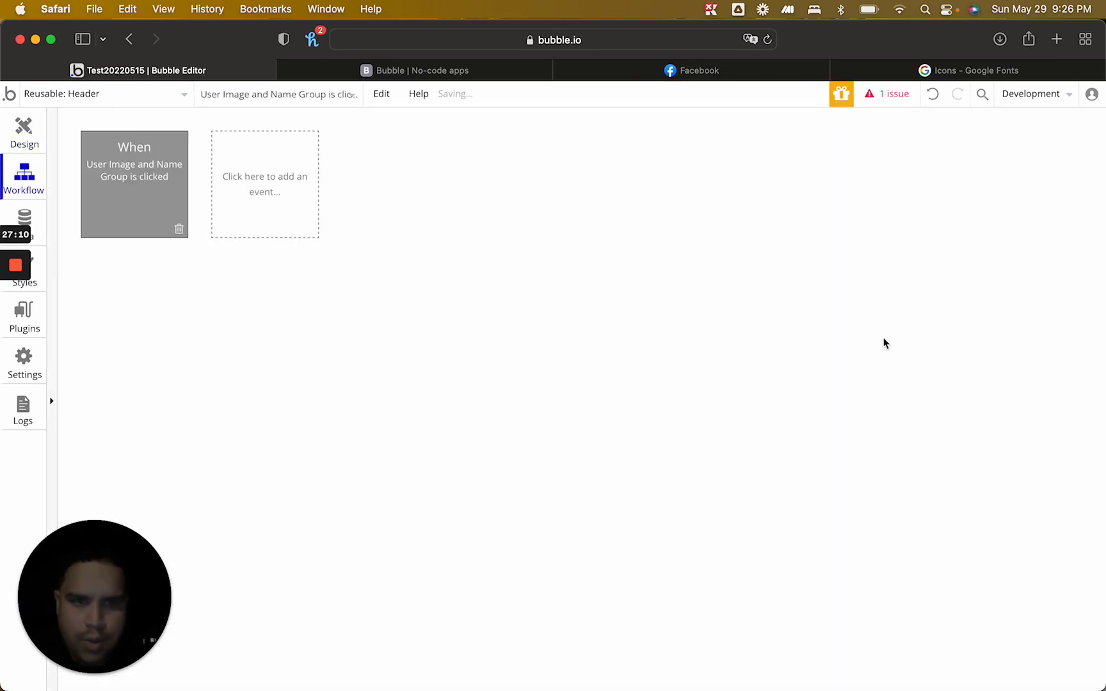
# Add a Go to page action to the user image and name group's workflow, with destination profile and Current User as data to send
pyautogui.click(190, 290)
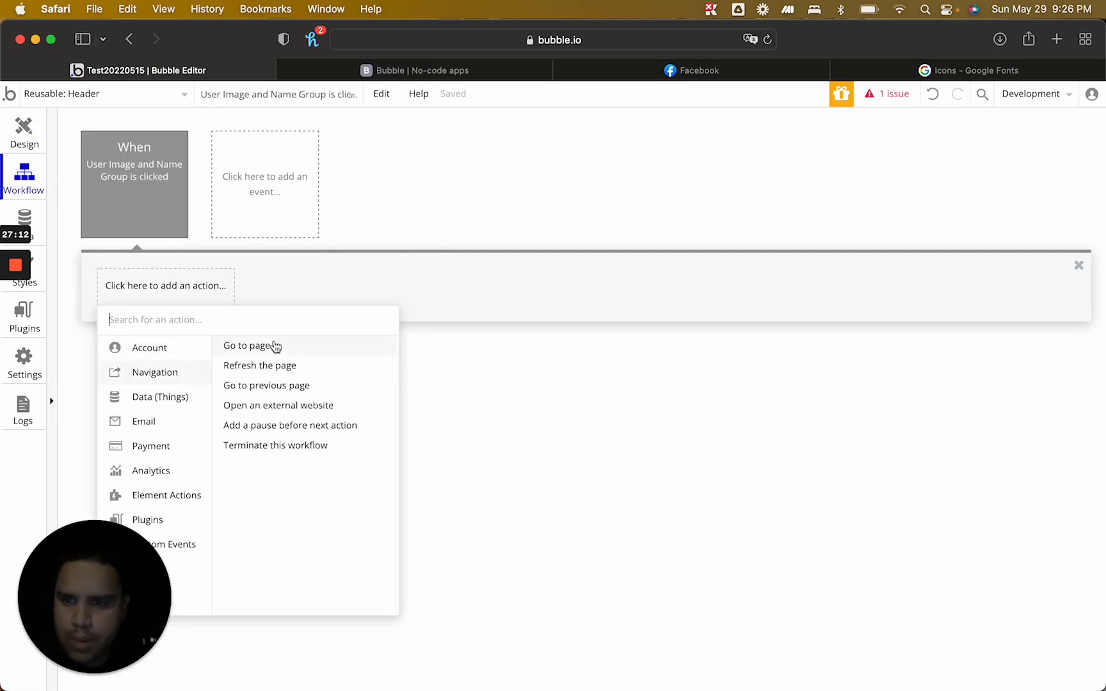
pyautogui.click(276, 352)
pyautogui.click(884, 213)
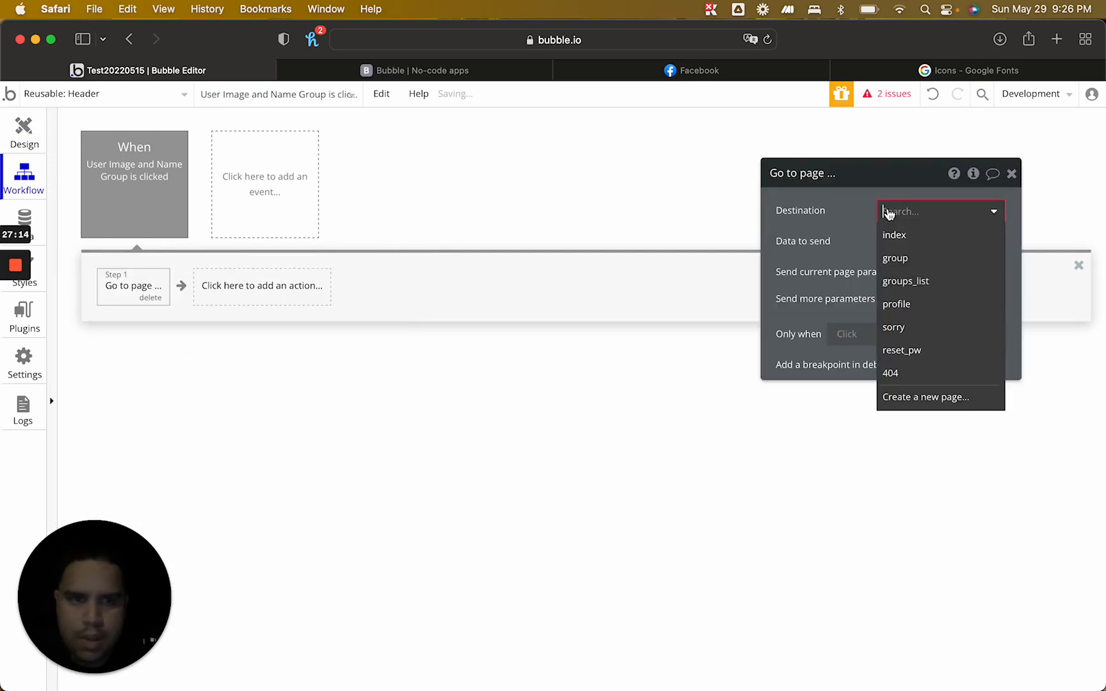
pyautogui.click(915, 304)
pyautogui.click(899, 243)
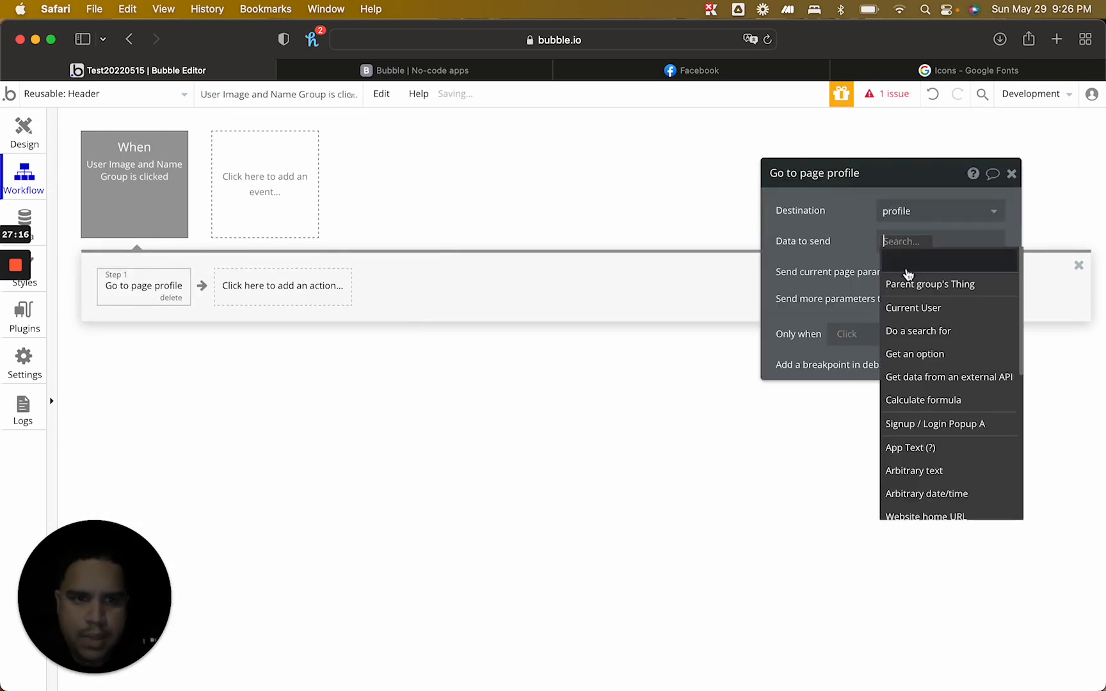
pyautogui.click(917, 308)
pyautogui.click(1036, 180)
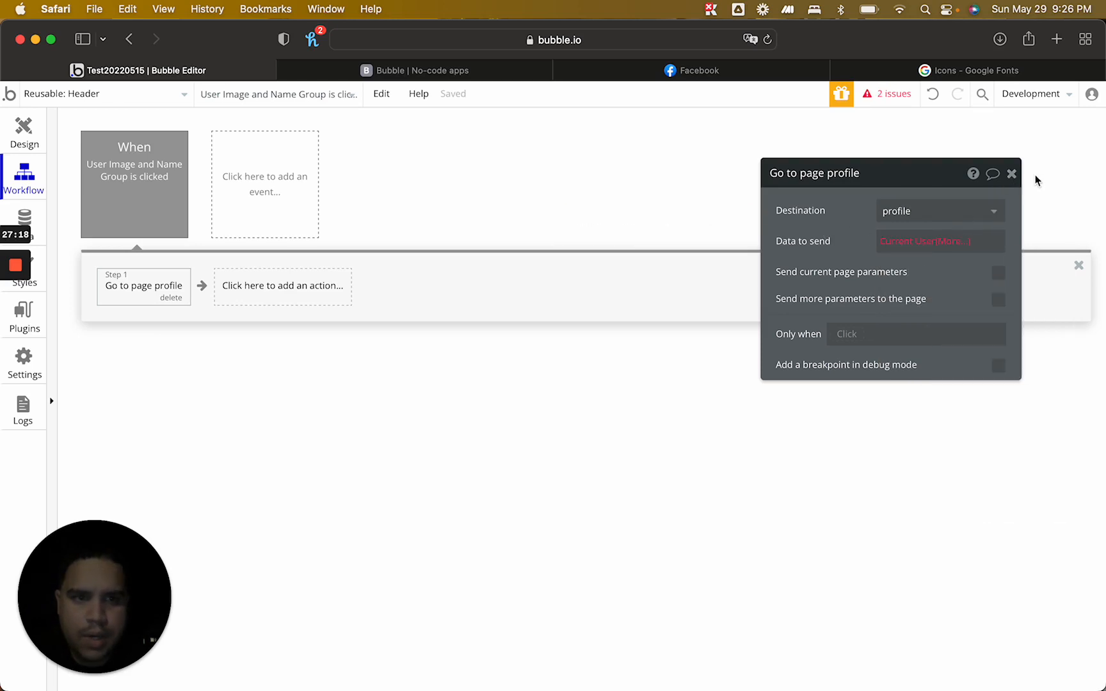
pyautogui.click(1011, 174)
# Open the profile page in the design view and set its type of content to User
pyautogui.click(24, 135)
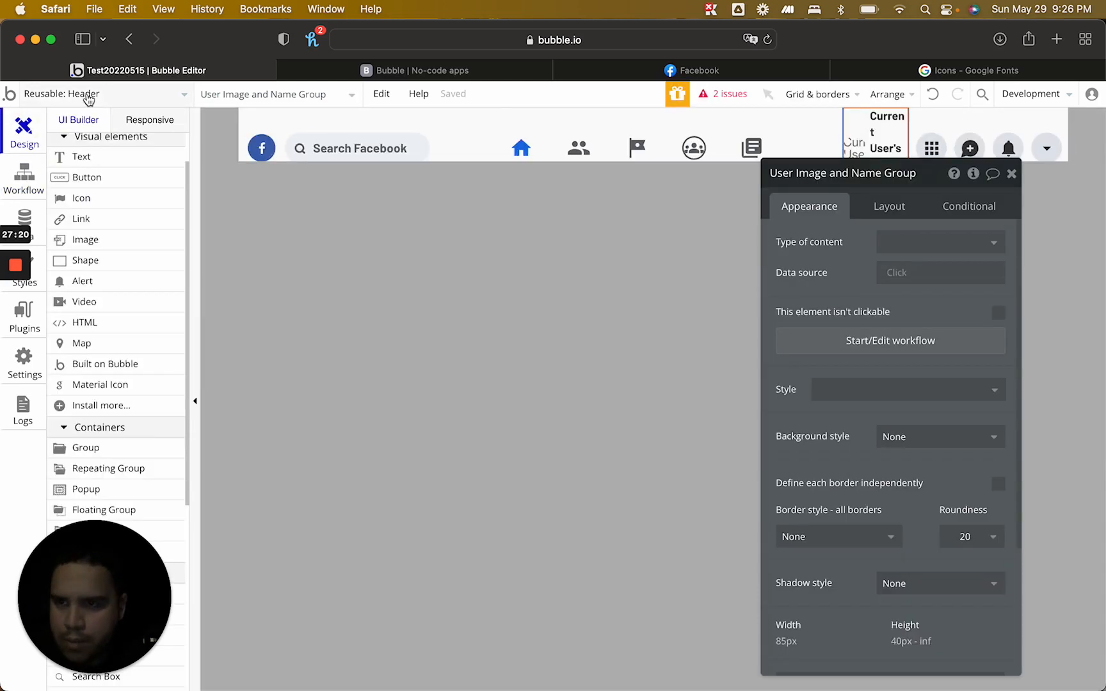
pyautogui.click(90, 94)
pyautogui.click(289, 167)
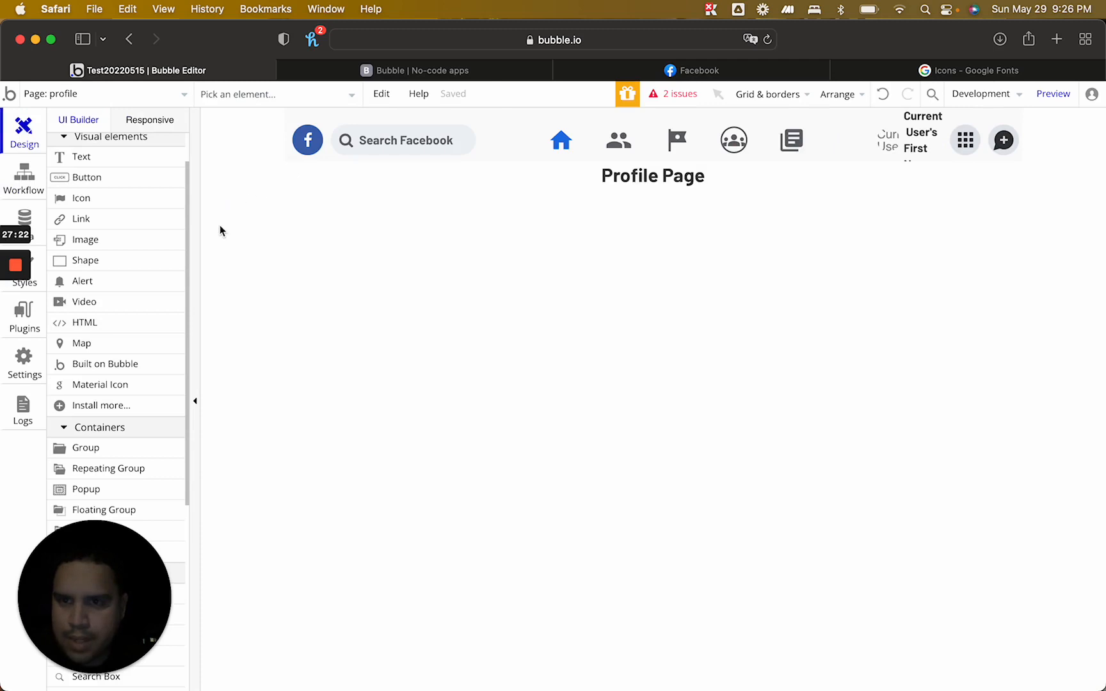
pyautogui.click(899, 348)
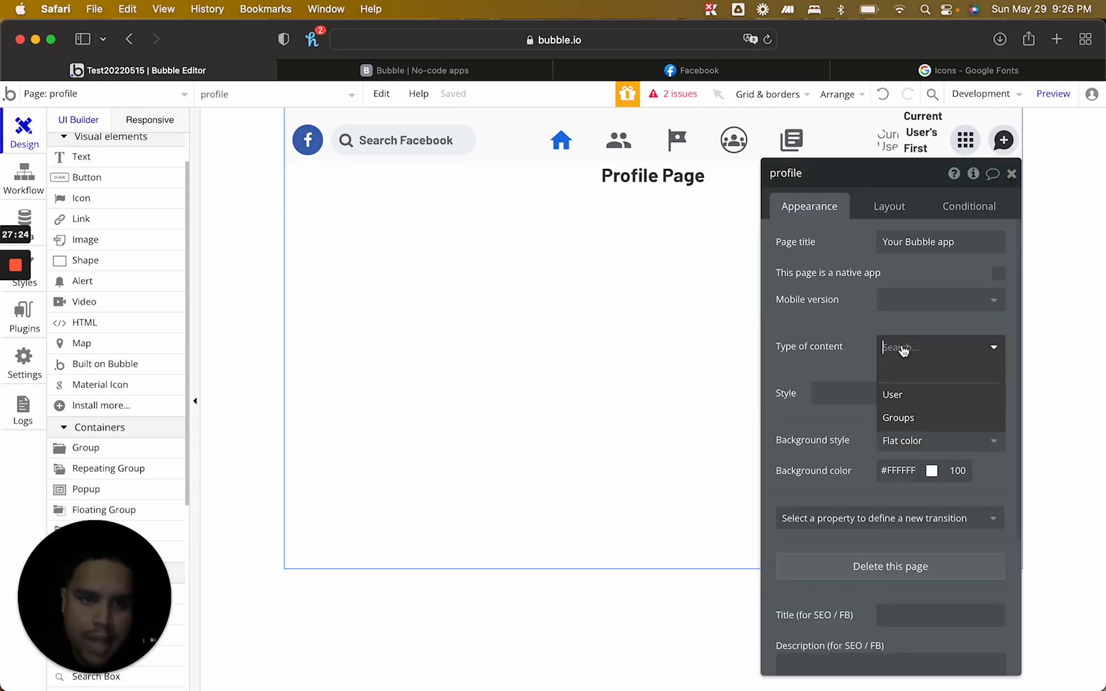
pyautogui.click(913, 402)
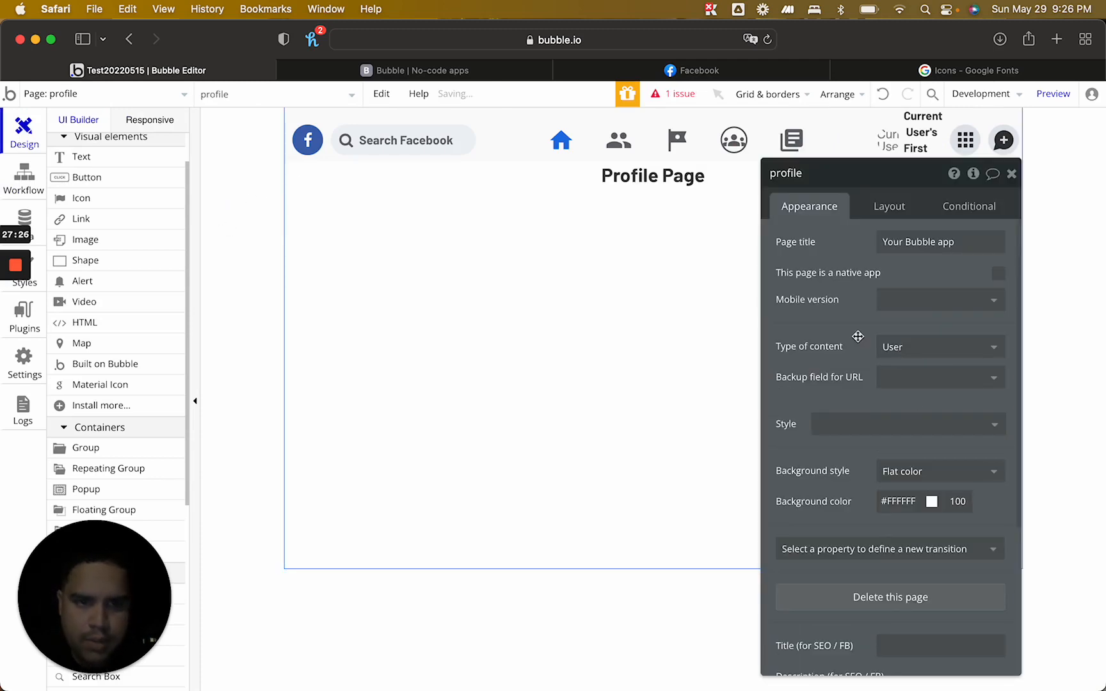
pyautogui.click(1012, 175)
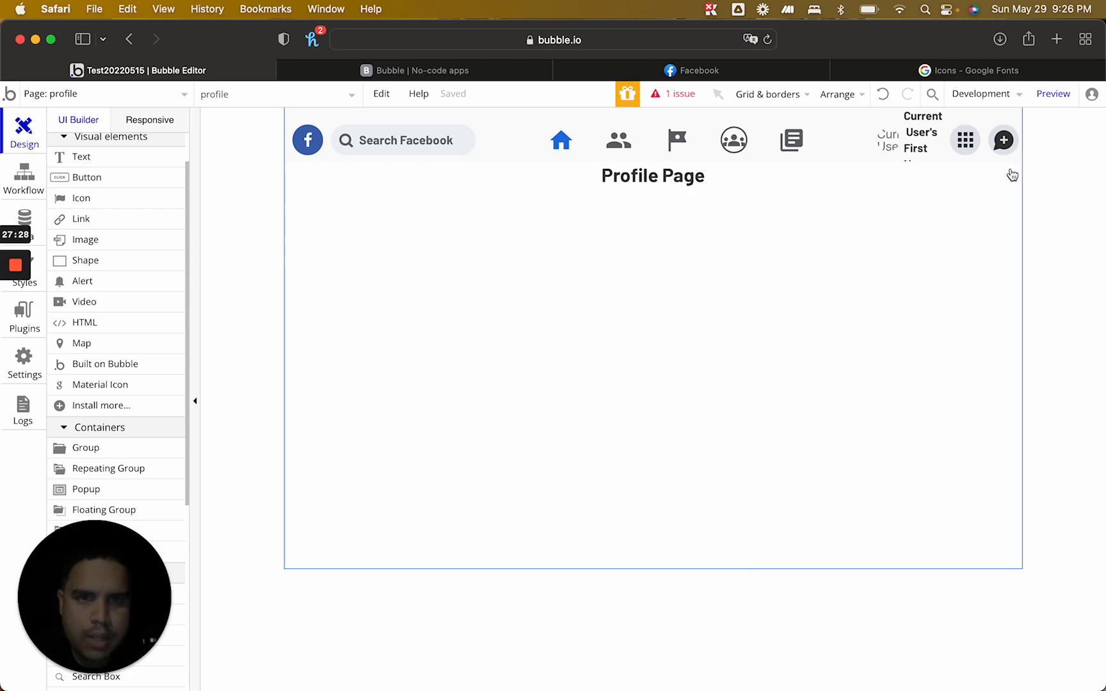
# Inspect the reported issue and the Make changes to Groups action in the index page's Request Access workflow
pyautogui.click(673, 94)
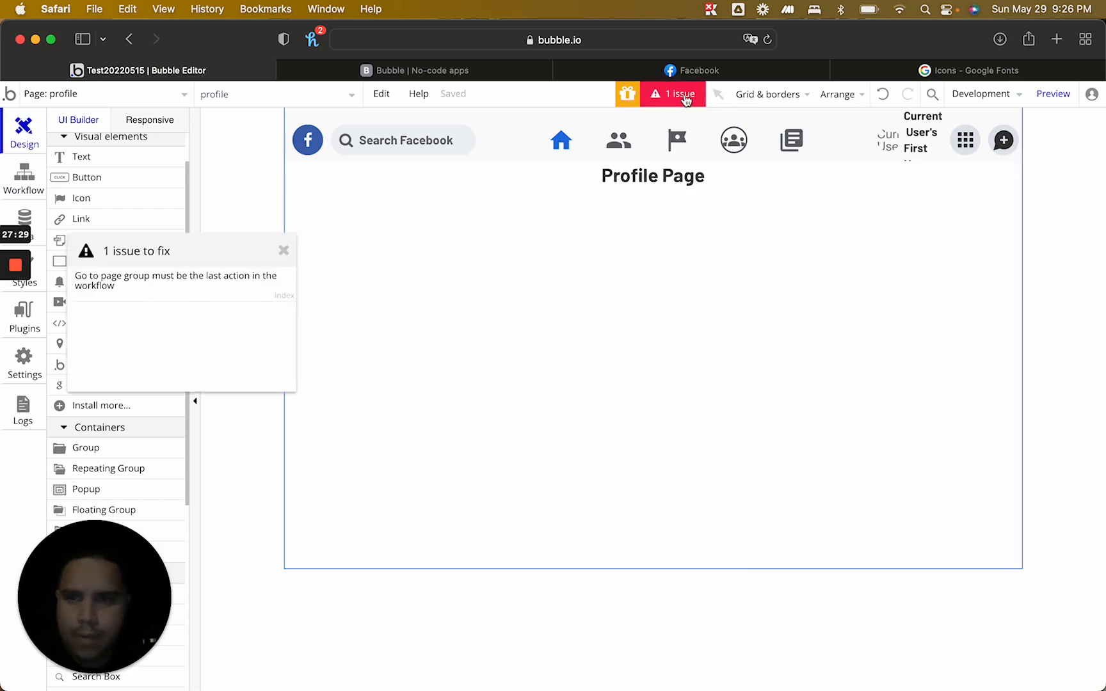
pyautogui.click(149, 291)
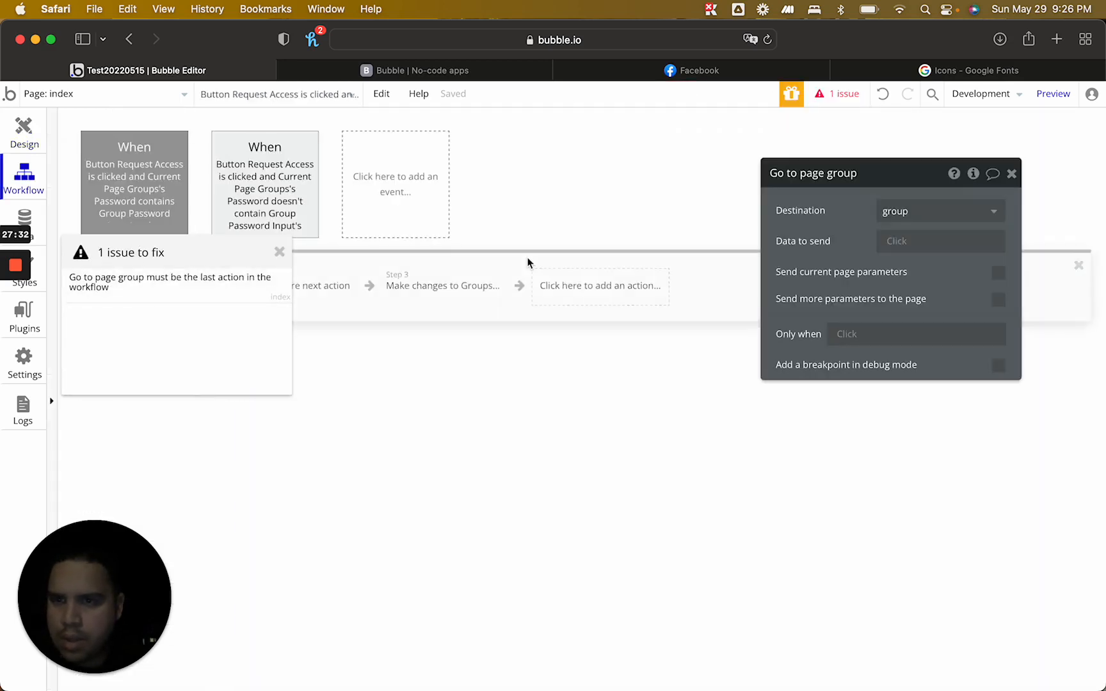
pyautogui.click(278, 254)
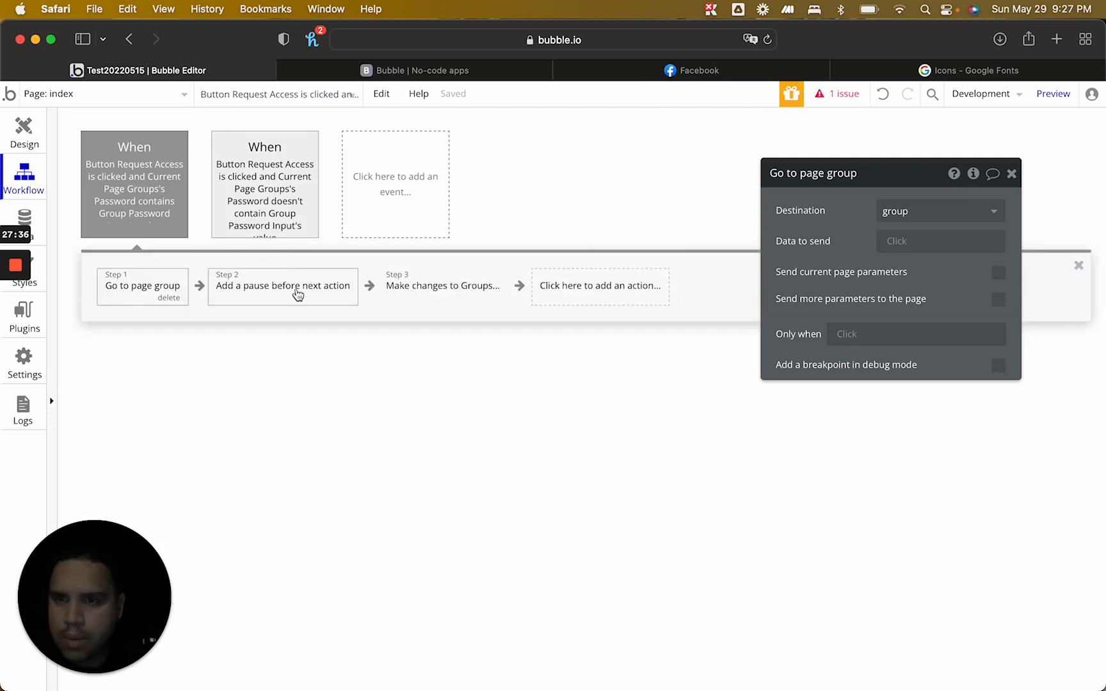
pyautogui.click(439, 294)
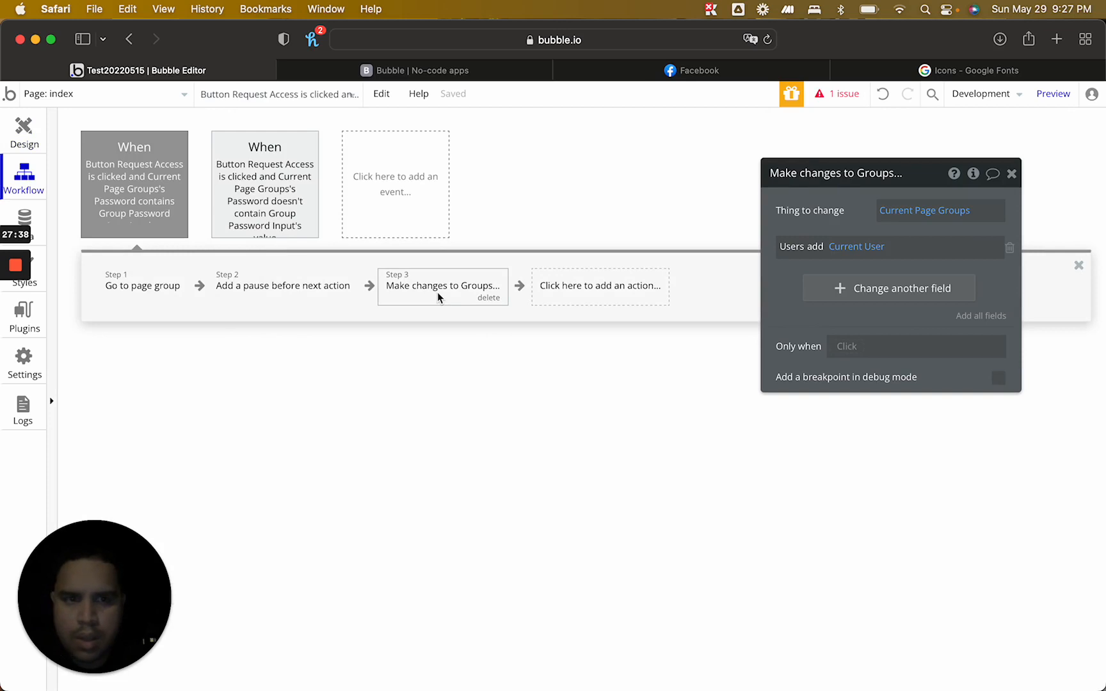
pyautogui.click(1012, 174)
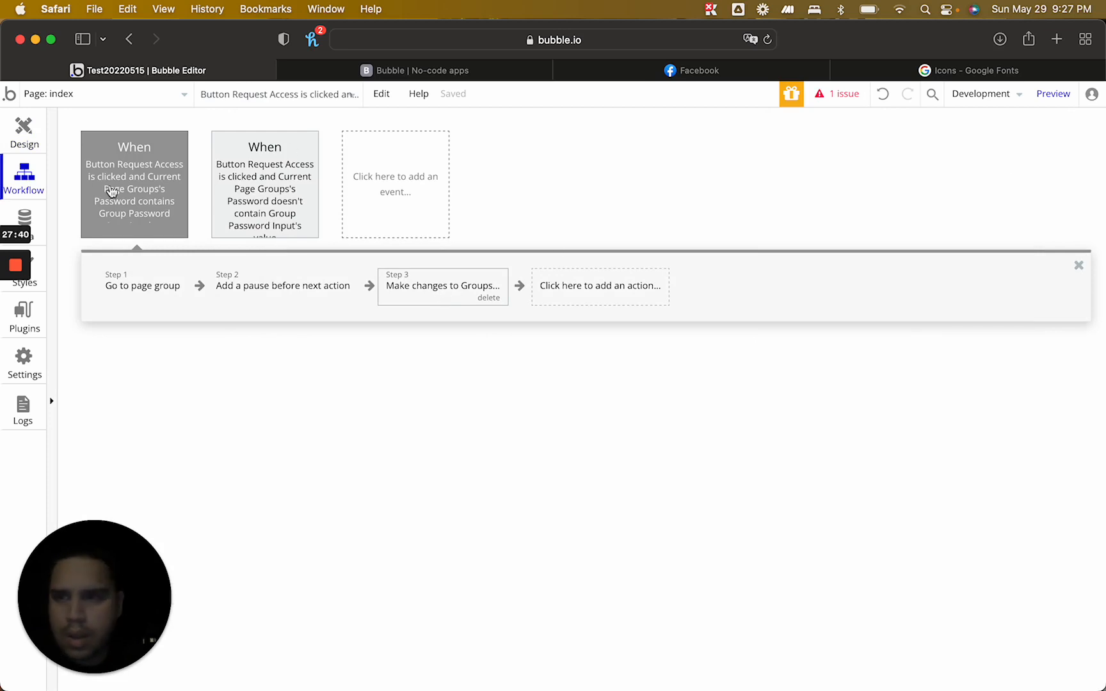
# Reopen the Header reusable element in the design view and test the user name's link in the running app
pyautogui.click(38, 133)
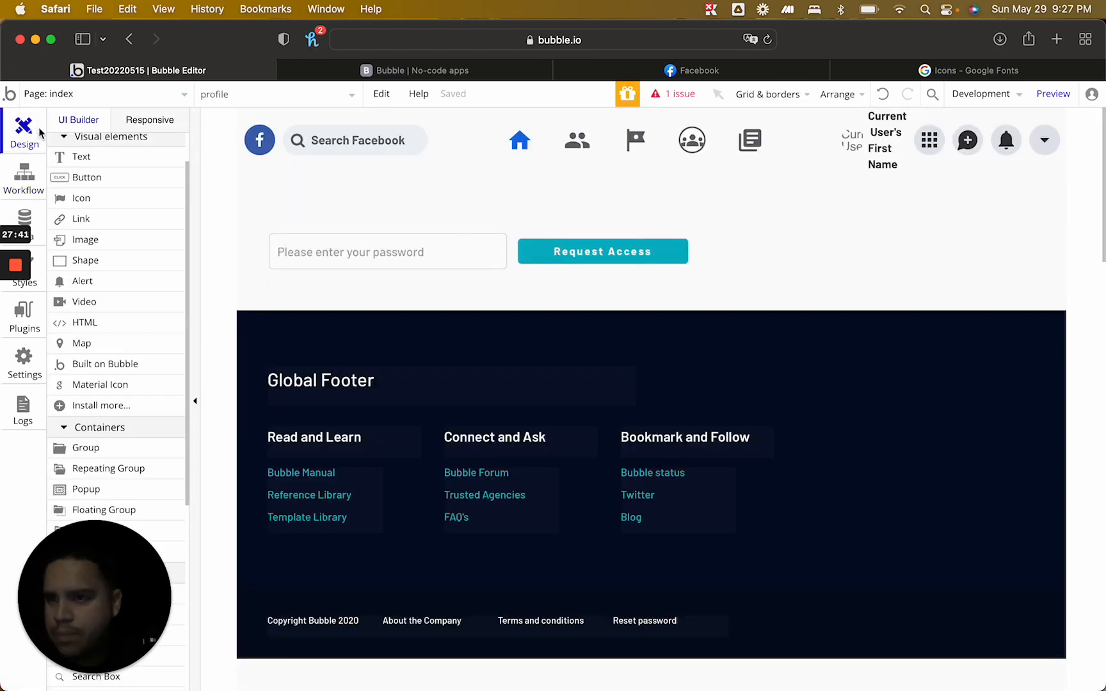
pyautogui.click(96, 96)
pyautogui.click(283, 270)
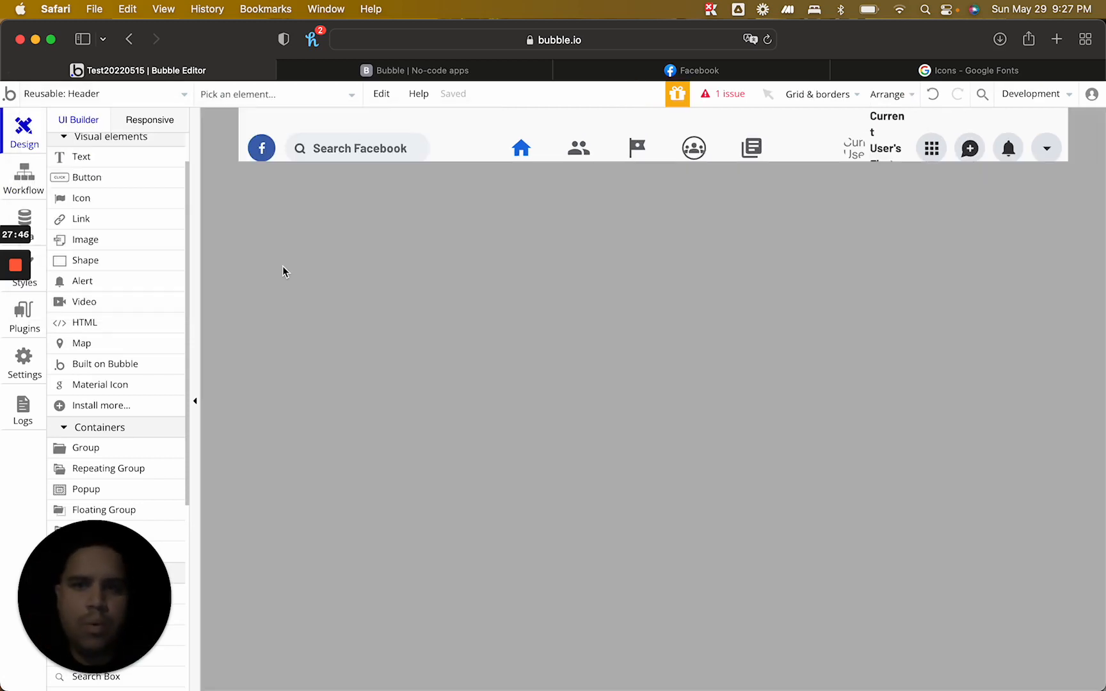
pyautogui.click(547, 72)
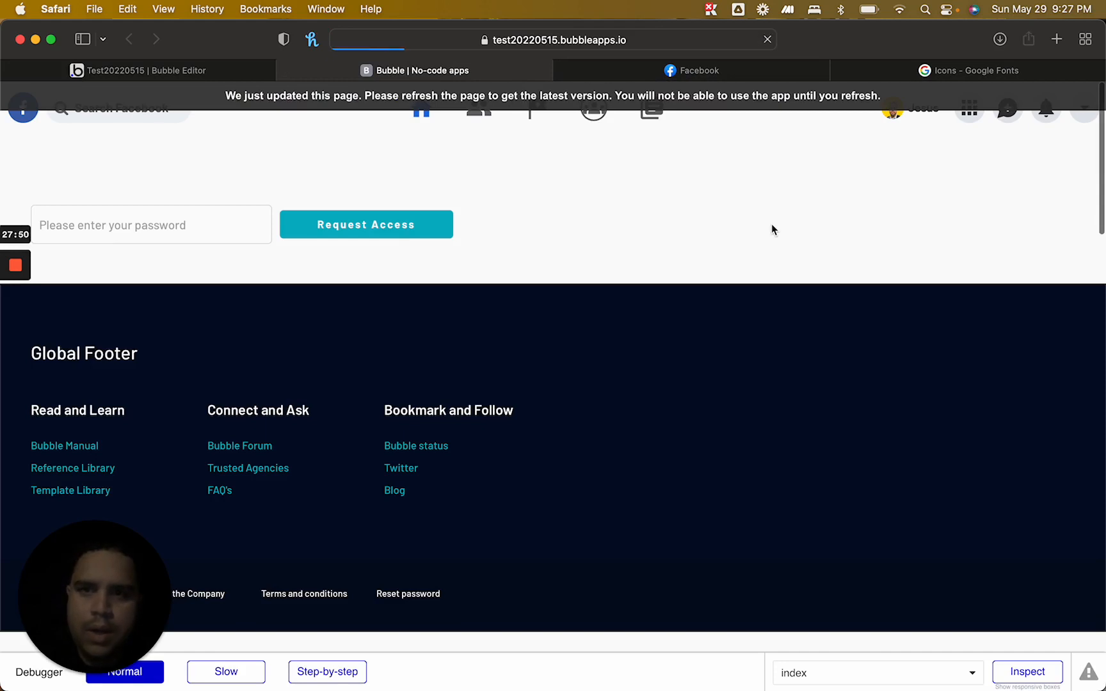
pyautogui.click(924, 110)
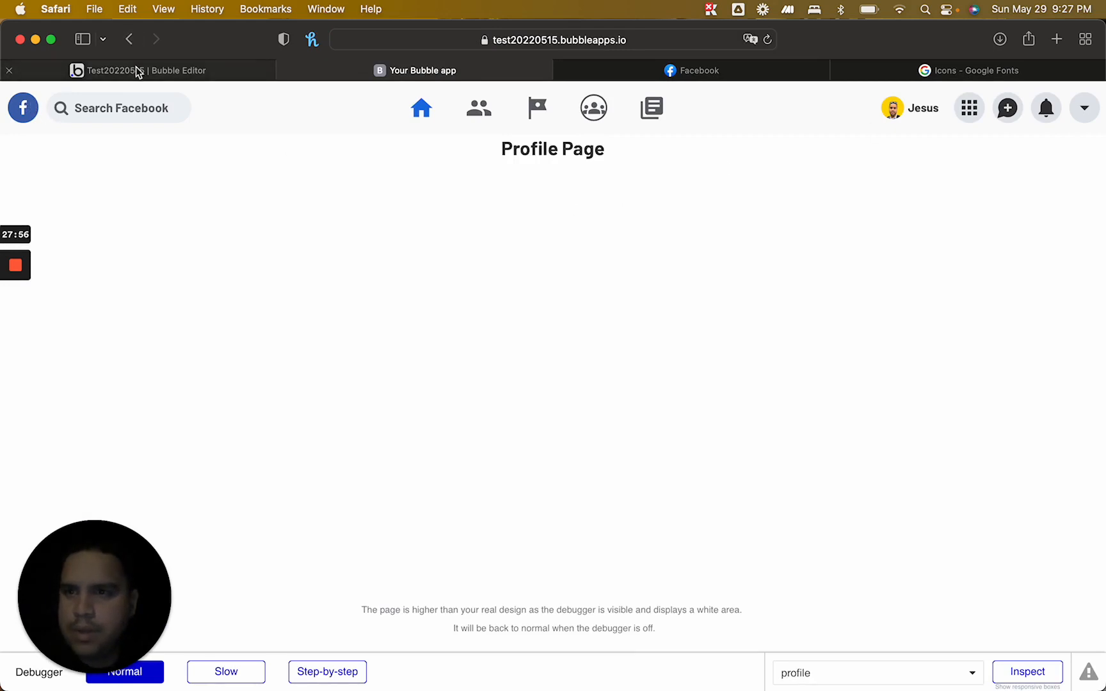
# Start a click workflow for the Facebook icon in the Header reusable element
pyautogui.click(60, 72)
pyautogui.doubleClick(262, 148)
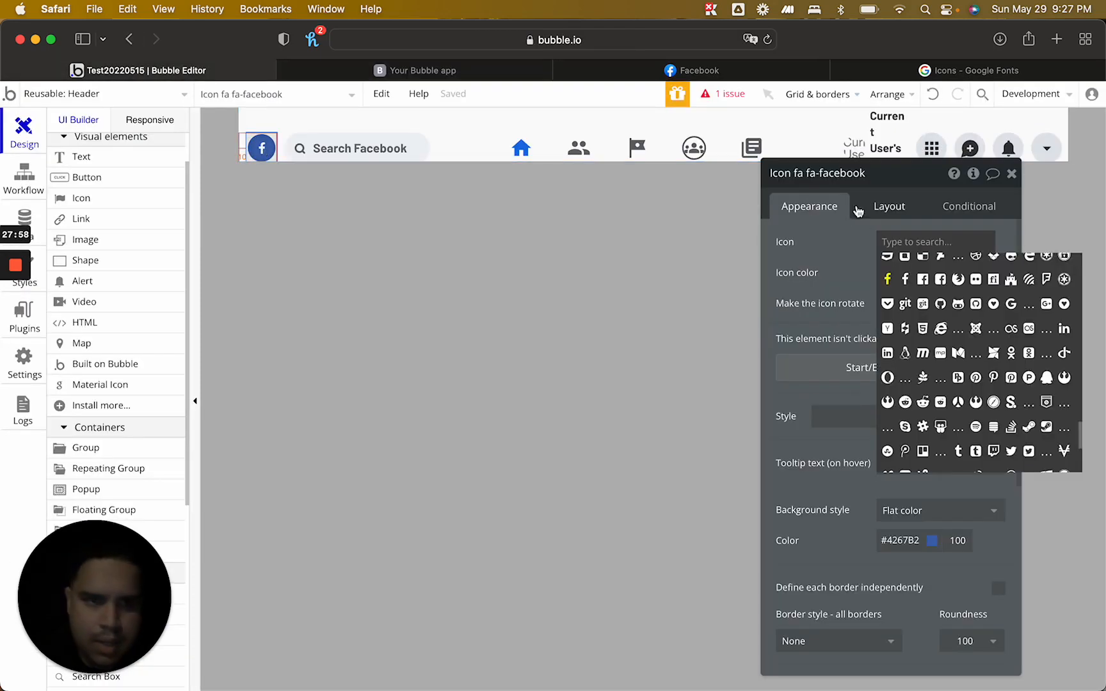
pyautogui.click(861, 208)
pyautogui.click(822, 210)
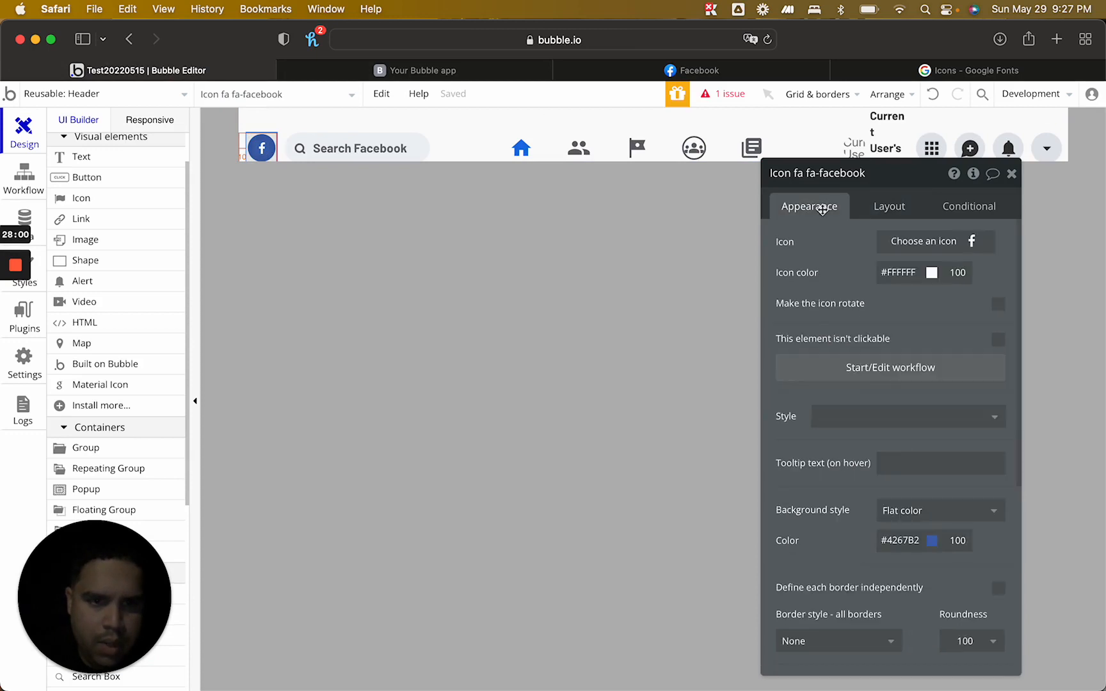
pyautogui.click(882, 364)
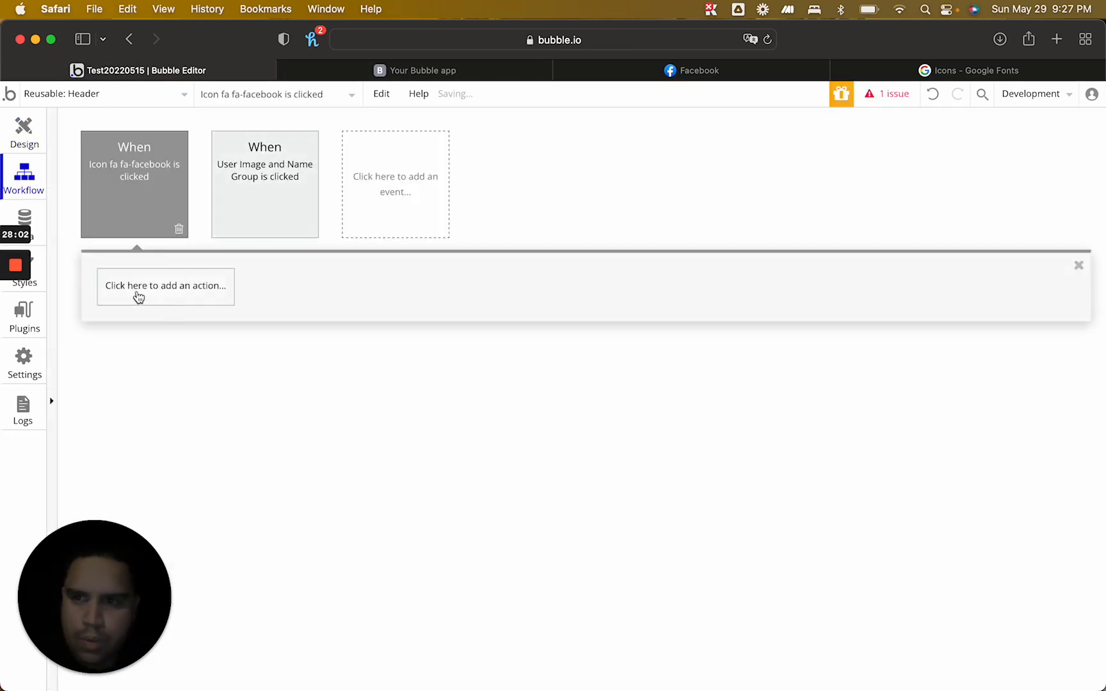
# Add a Go to page action with destination index to the Facebook icon's click workflow
pyautogui.click(138, 296)
pyautogui.moveTo(205, 383)
pyautogui.click(279, 346)
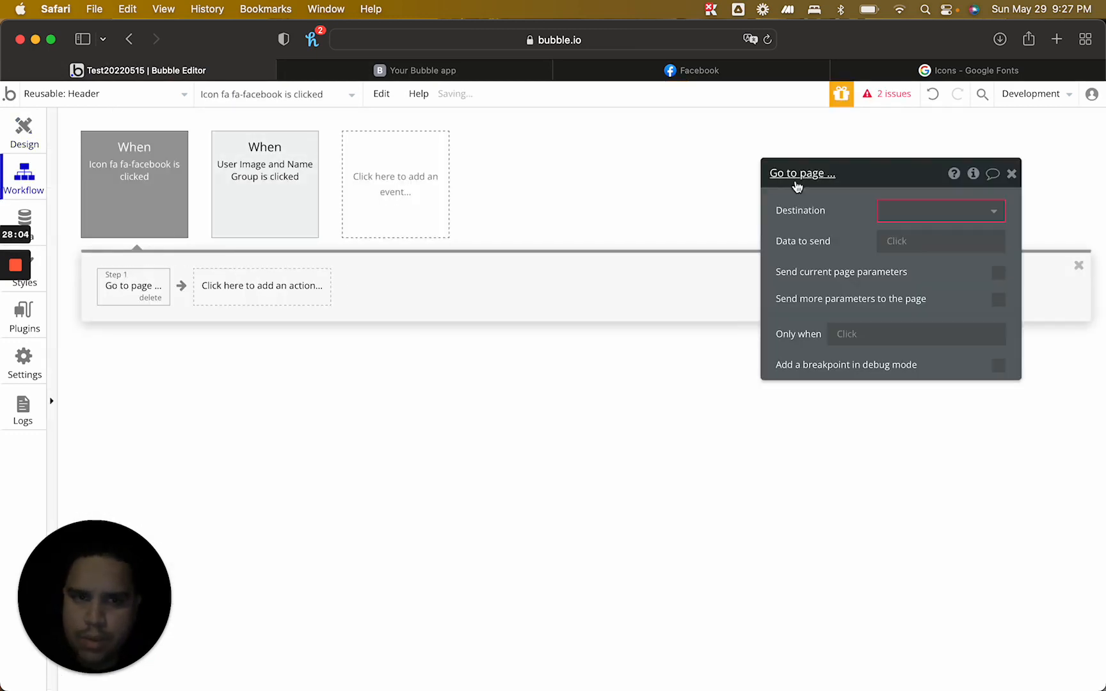
pyautogui.click(890, 210)
pyautogui.click(893, 229)
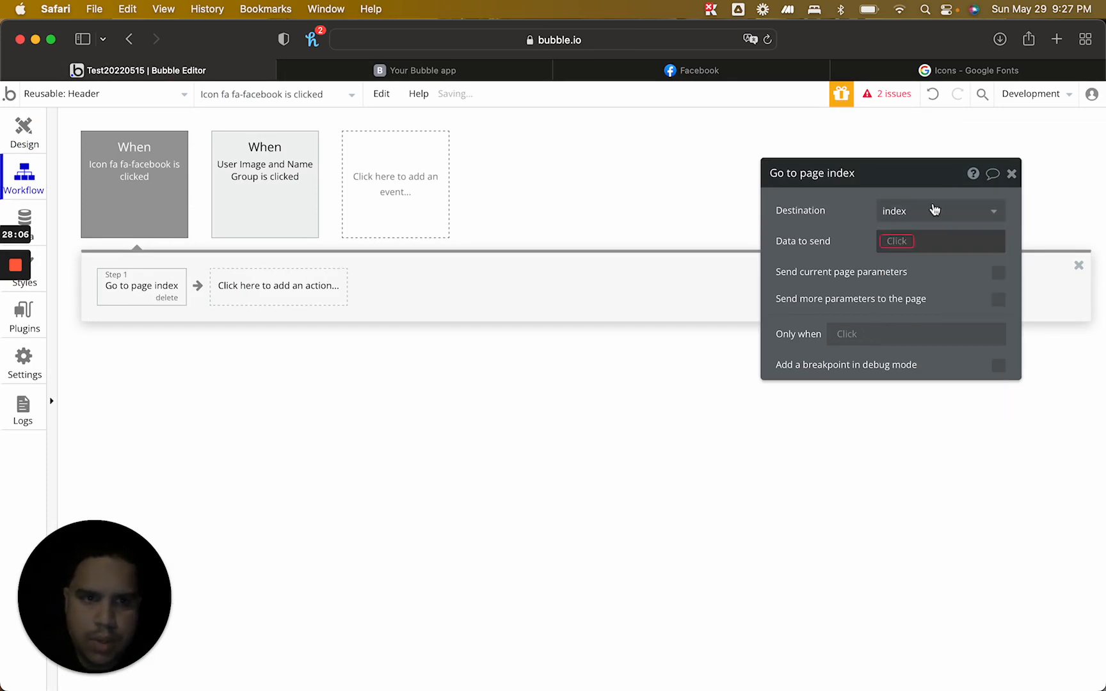
pyautogui.click(1011, 173)
# Open the index page in the design view and clear its type of content
pyautogui.click(142, 95)
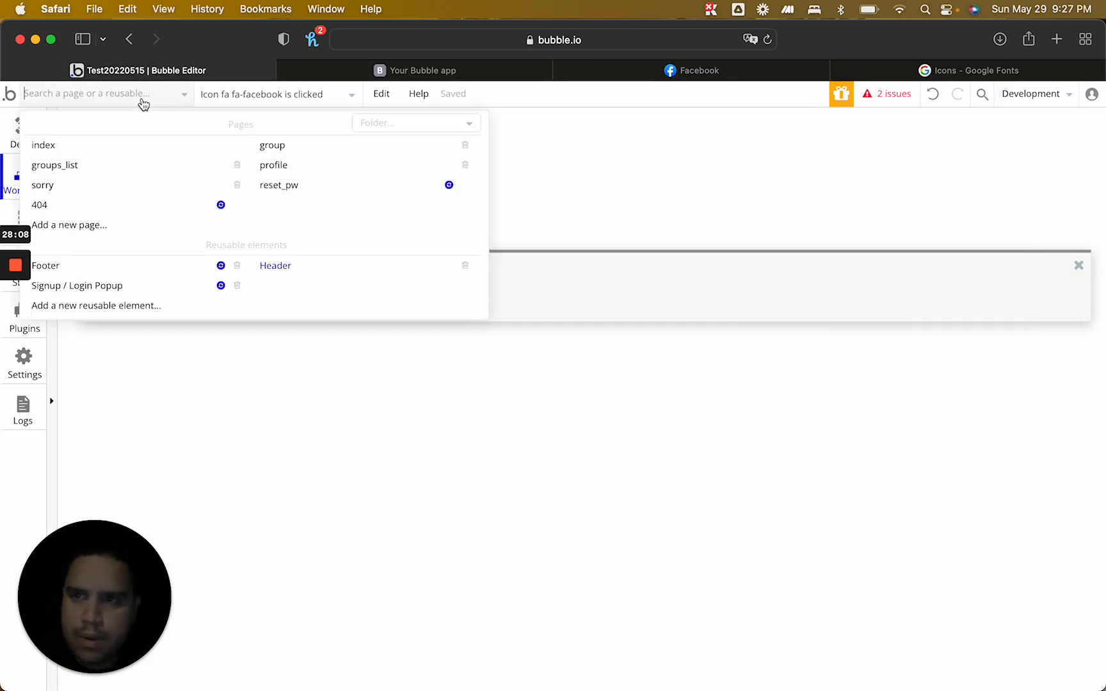
pyautogui.click(95, 151)
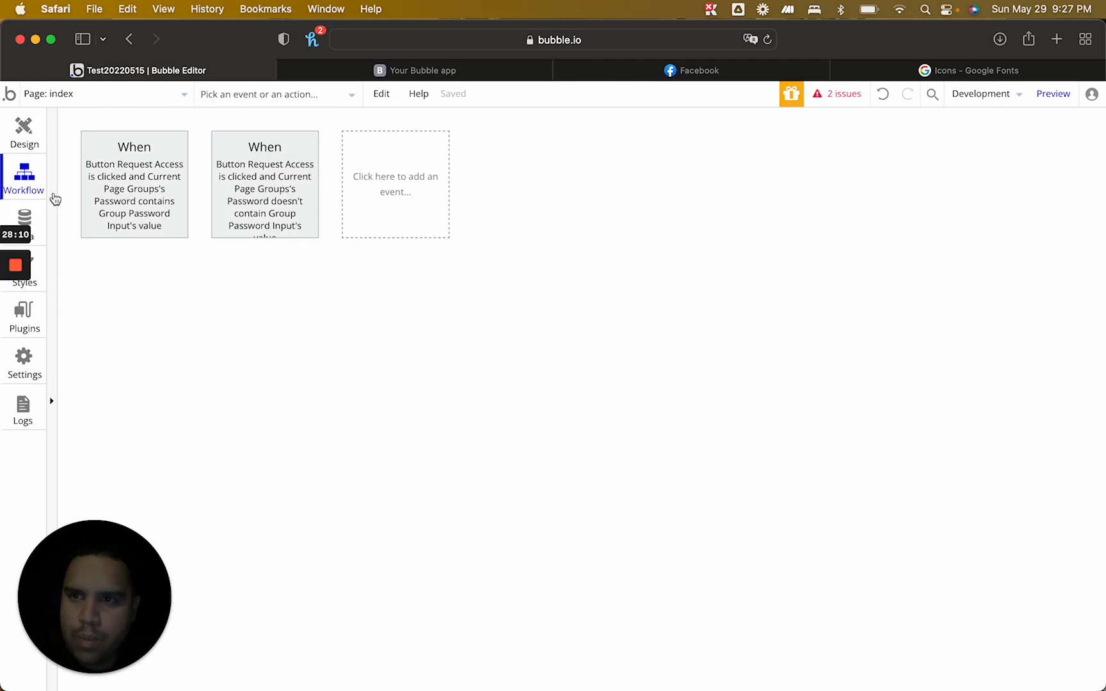
pyautogui.click(24, 133)
pyautogui.doubleClick(220, 255)
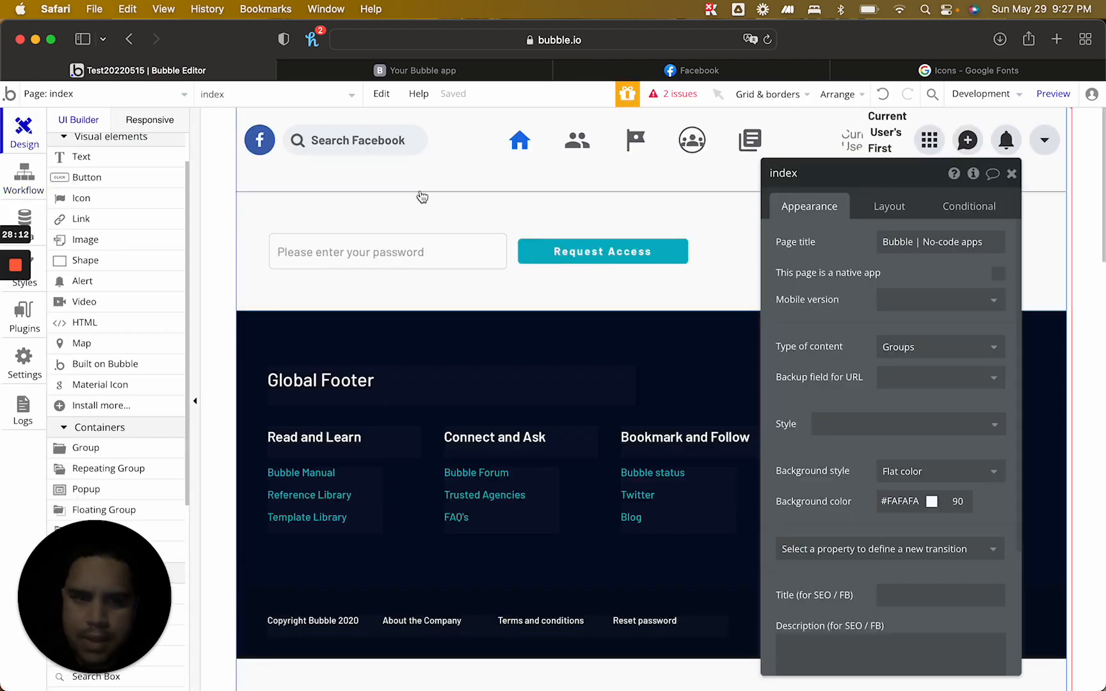
pyautogui.click(919, 351)
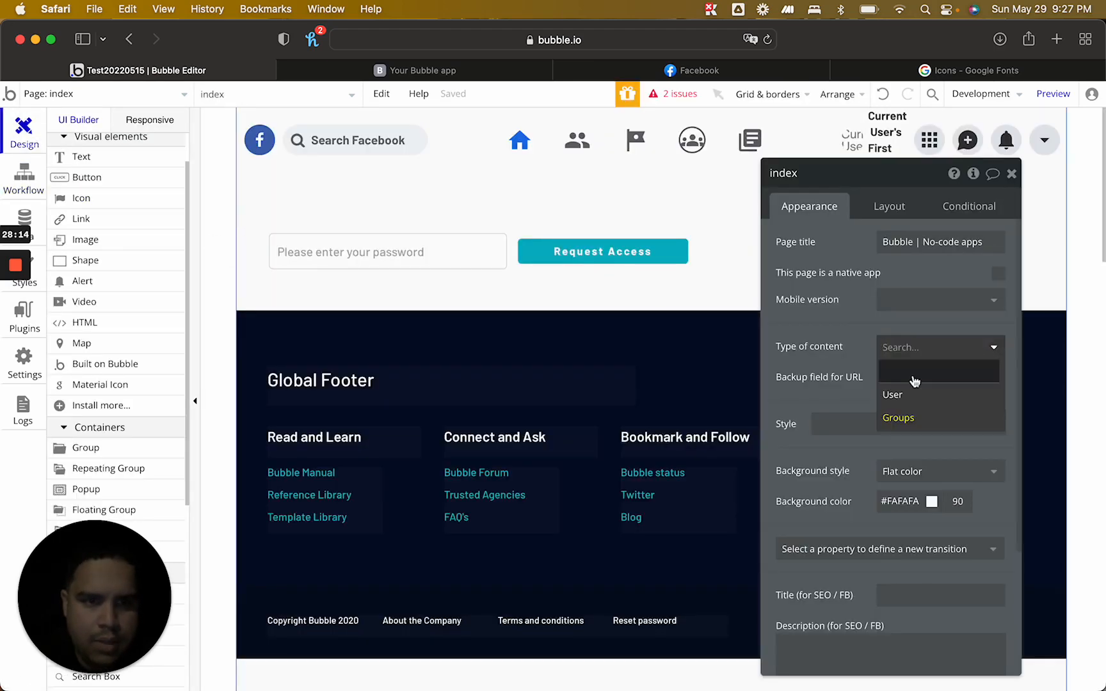
pyautogui.click(913, 374)
pyautogui.click(1012, 175)
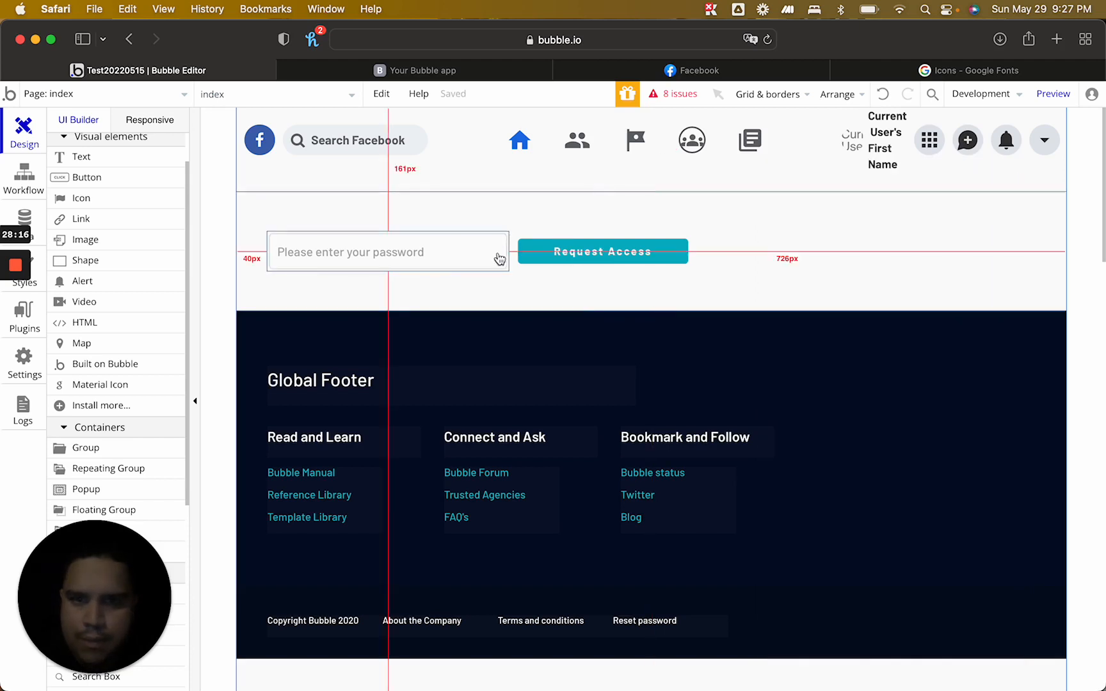
# Return to the Header element and open the first reported issue, on the index page's Request Access button workflow
pyautogui.click(91, 96)
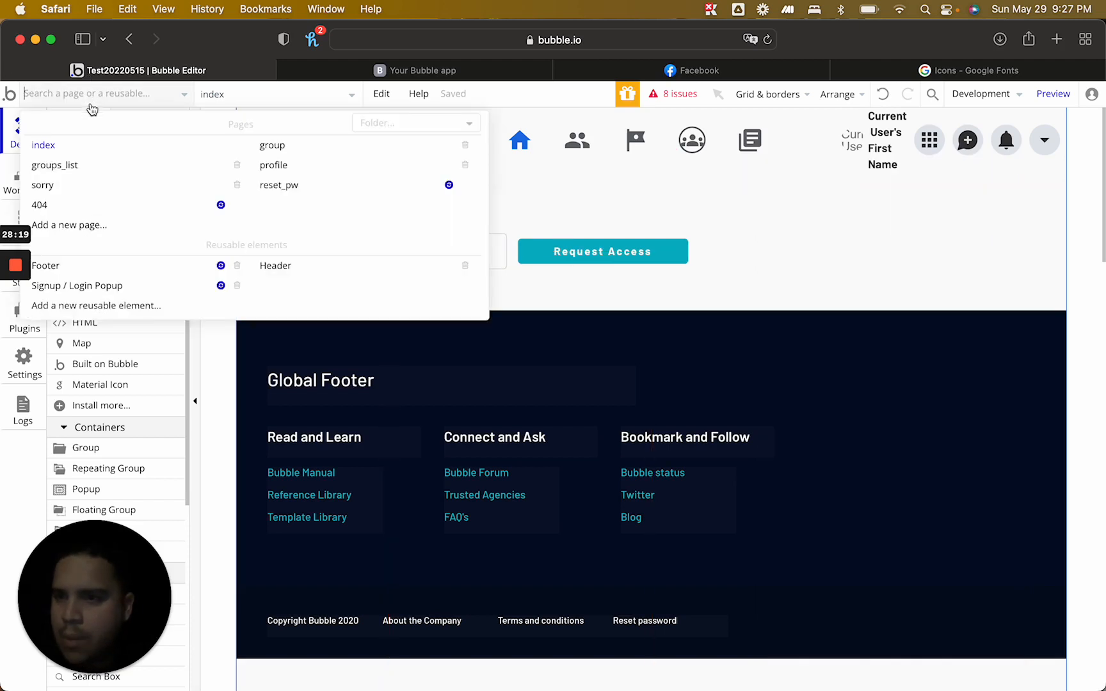
pyautogui.click(273, 269)
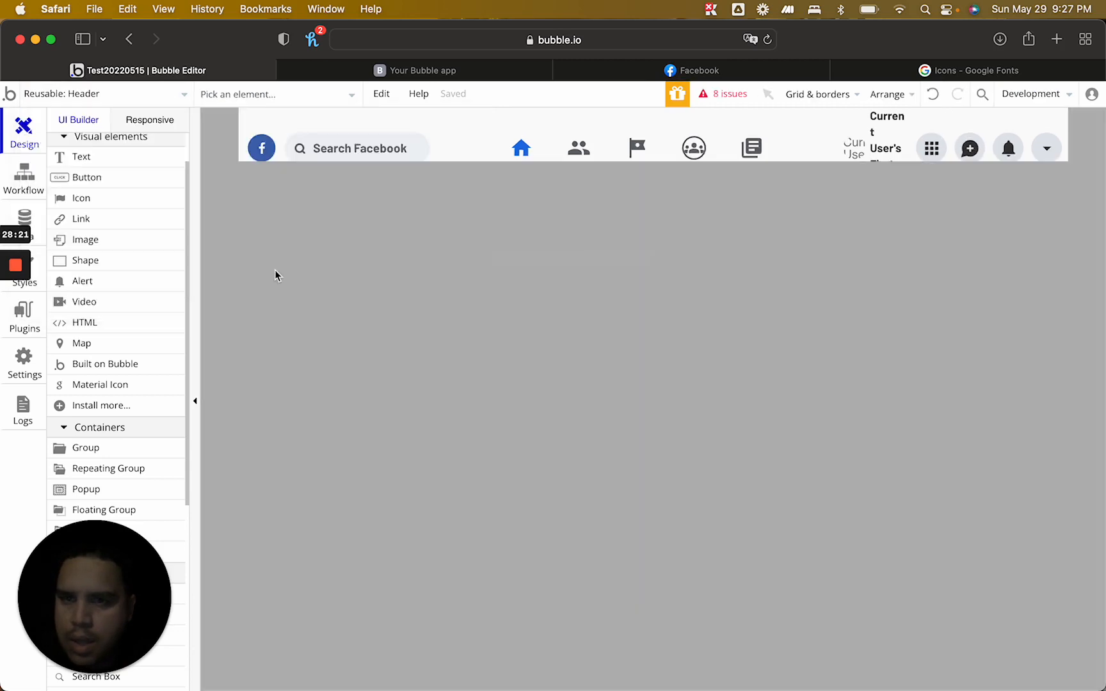
pyautogui.click(730, 97)
pyautogui.click(162, 298)
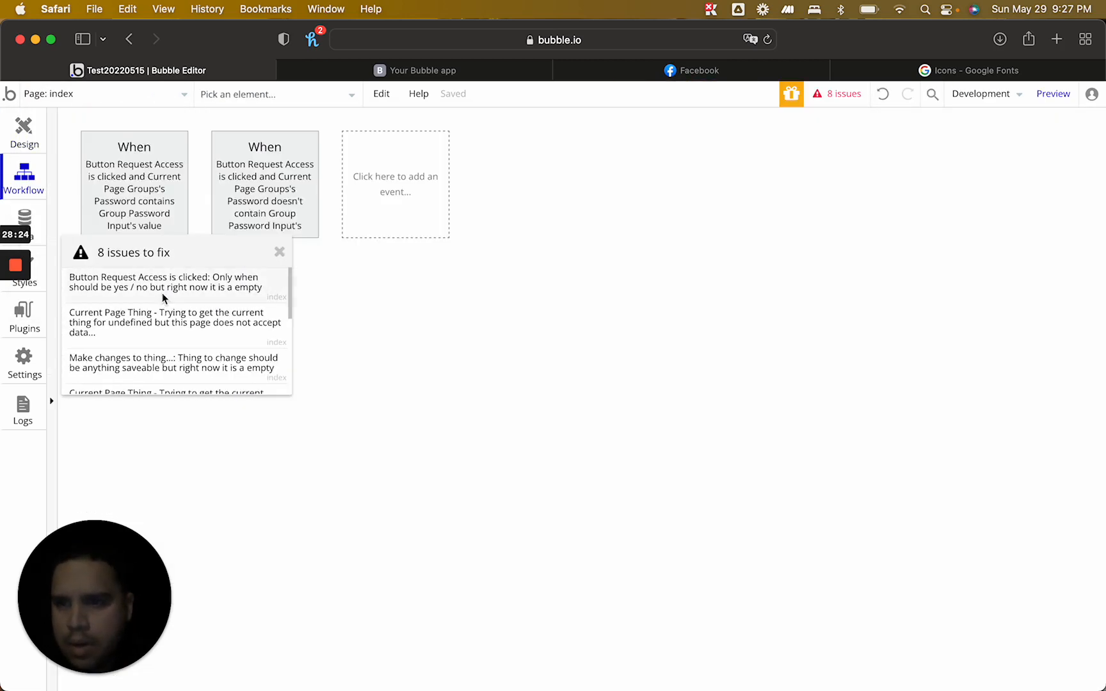
pyautogui.click(280, 254)
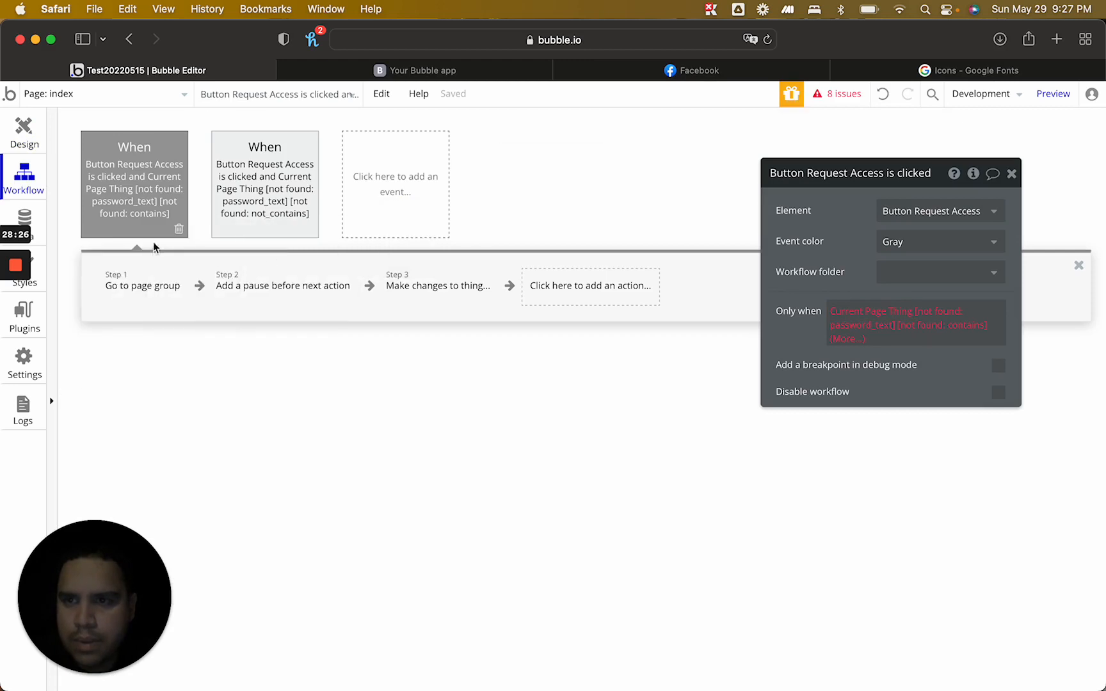
# Delete both Request Access button workflows from the index page and return to the design view
pyautogui.click(179, 229)
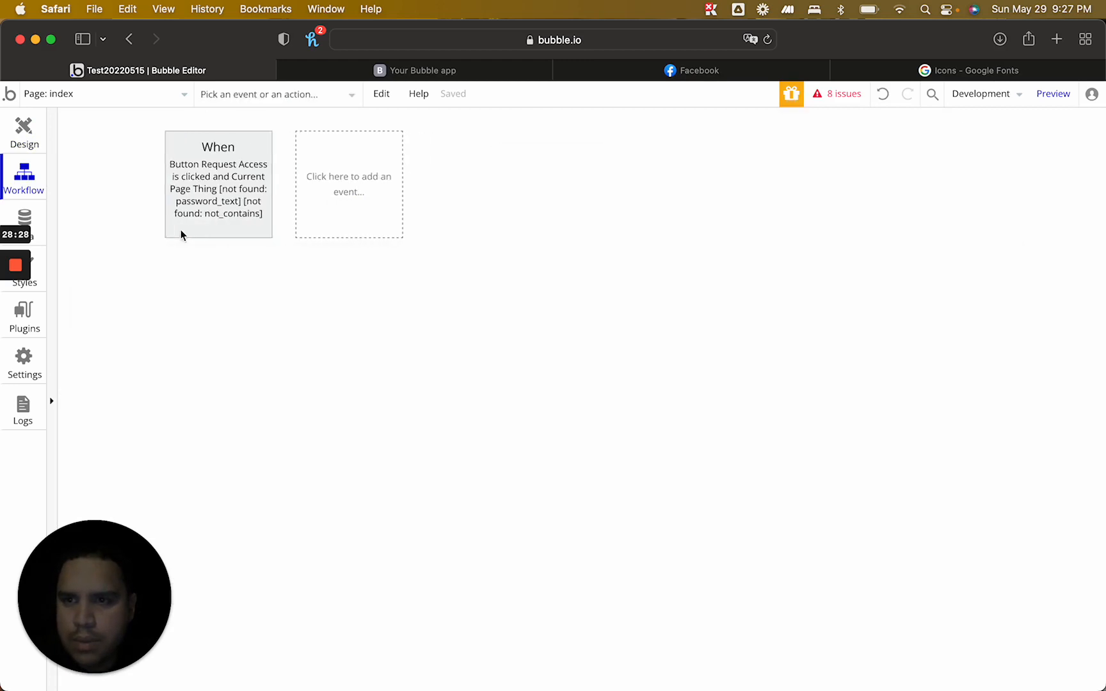
pyautogui.click(169, 227)
pyautogui.click(179, 230)
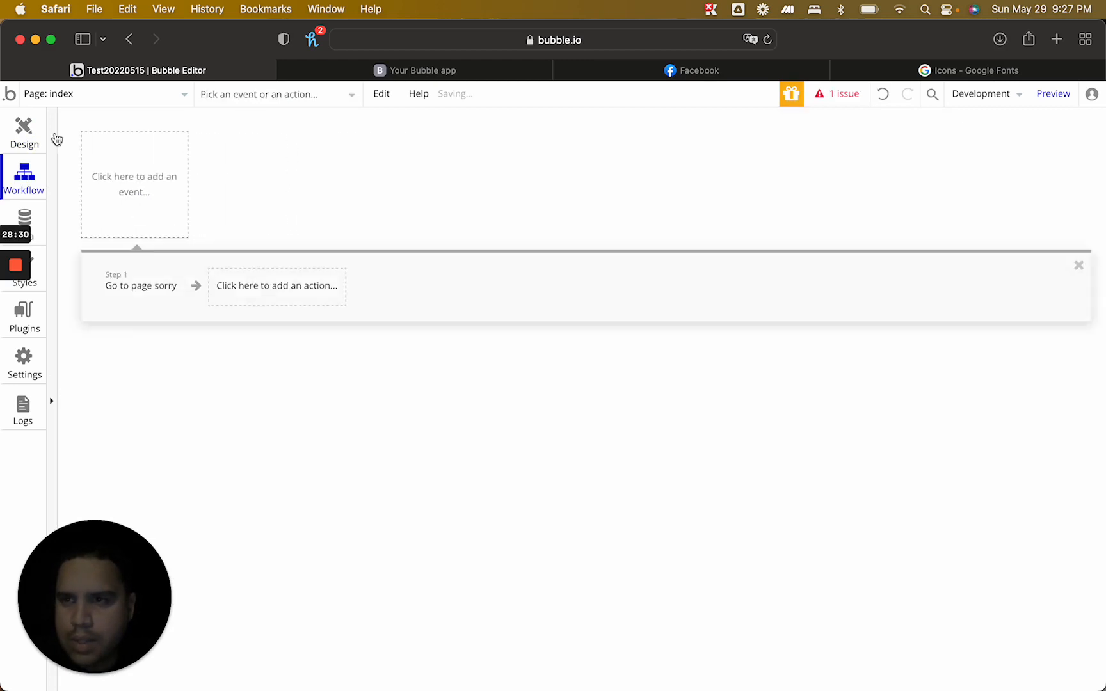
pyautogui.click(24, 132)
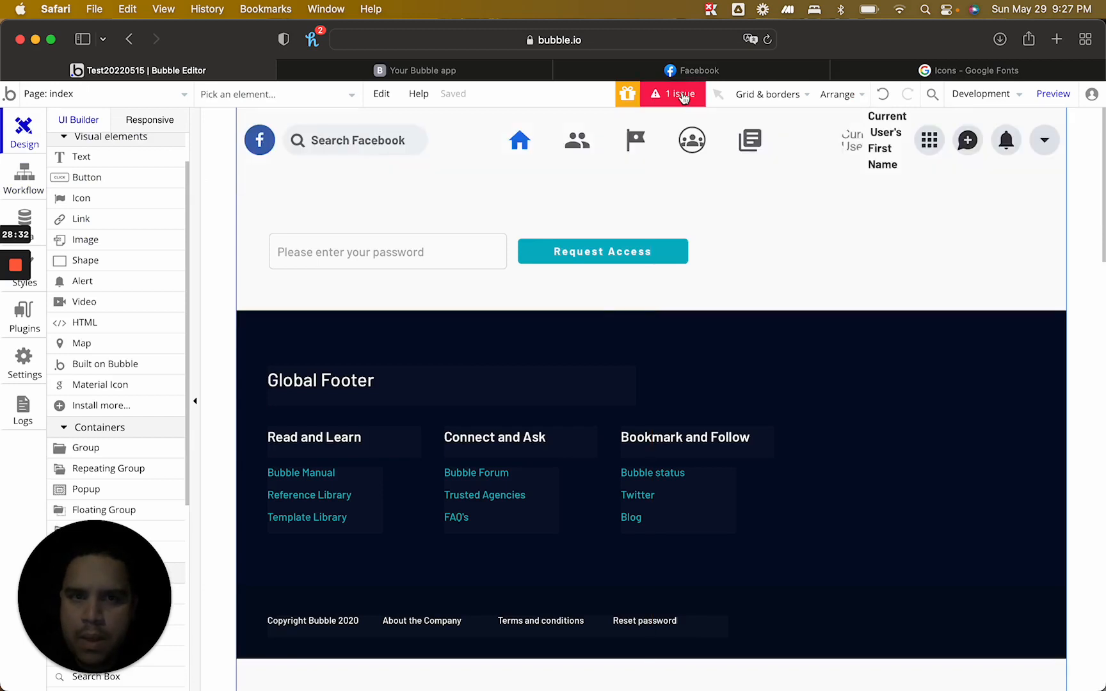
# Delete the Request Access button and the password input from the index page
pyautogui.click(541, 256)
pyautogui.press('BackSpace')
pyautogui.click(429, 258)
pyautogui.press('BackSpace')
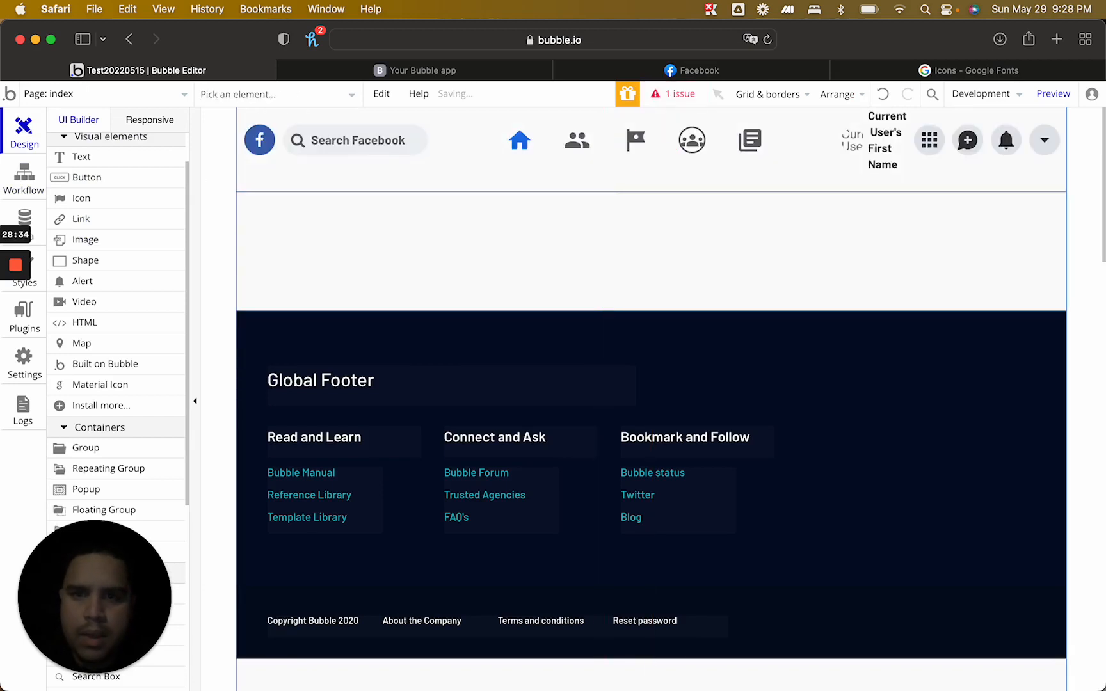
# Open the remaining issue, delete the group button's click workflow on groups_list, and return to the index page's design view
pyautogui.click(690, 96)
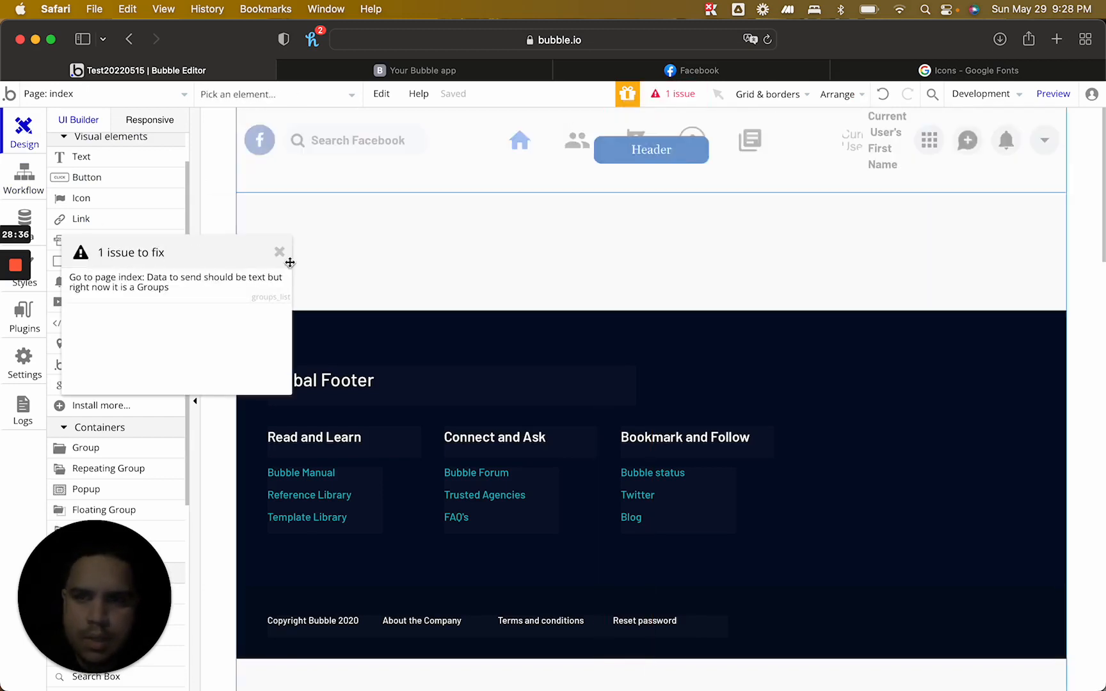
pyautogui.click(189, 298)
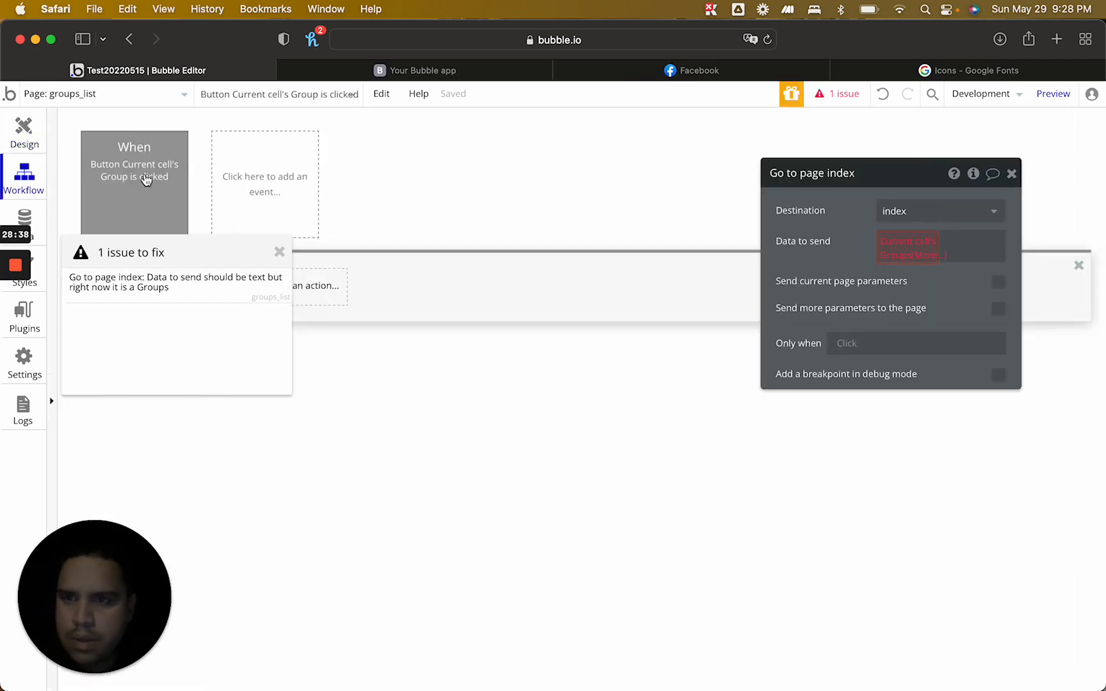
pyautogui.click(145, 176)
pyautogui.press('BackSpace')
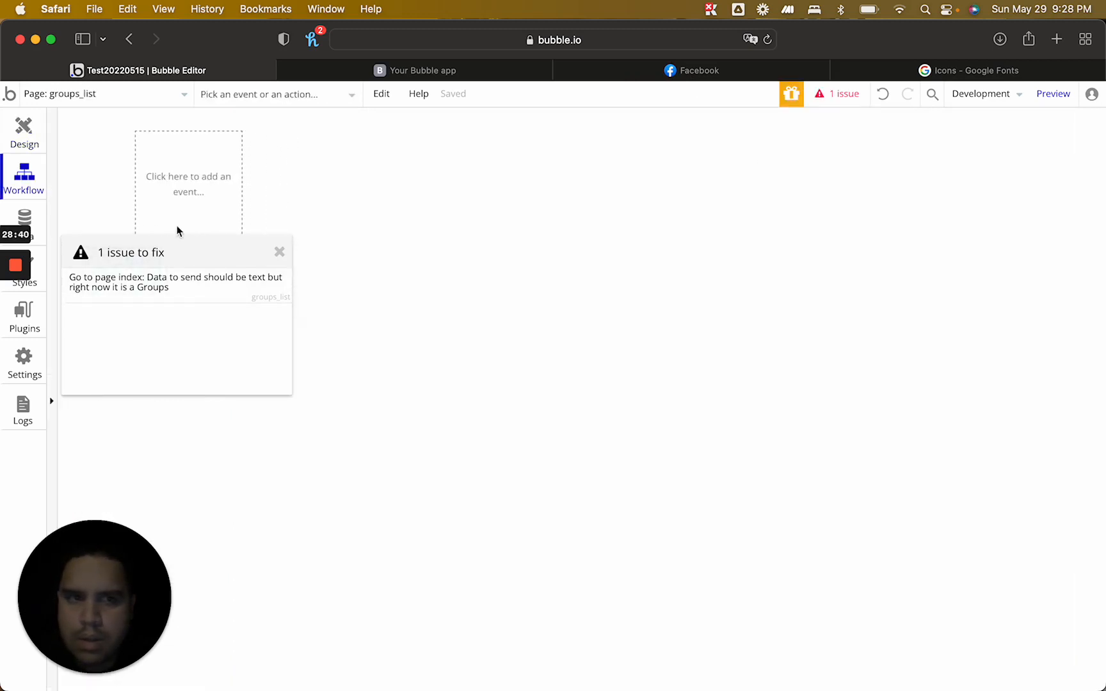
pyautogui.click(24, 128)
pyautogui.click(109, 94)
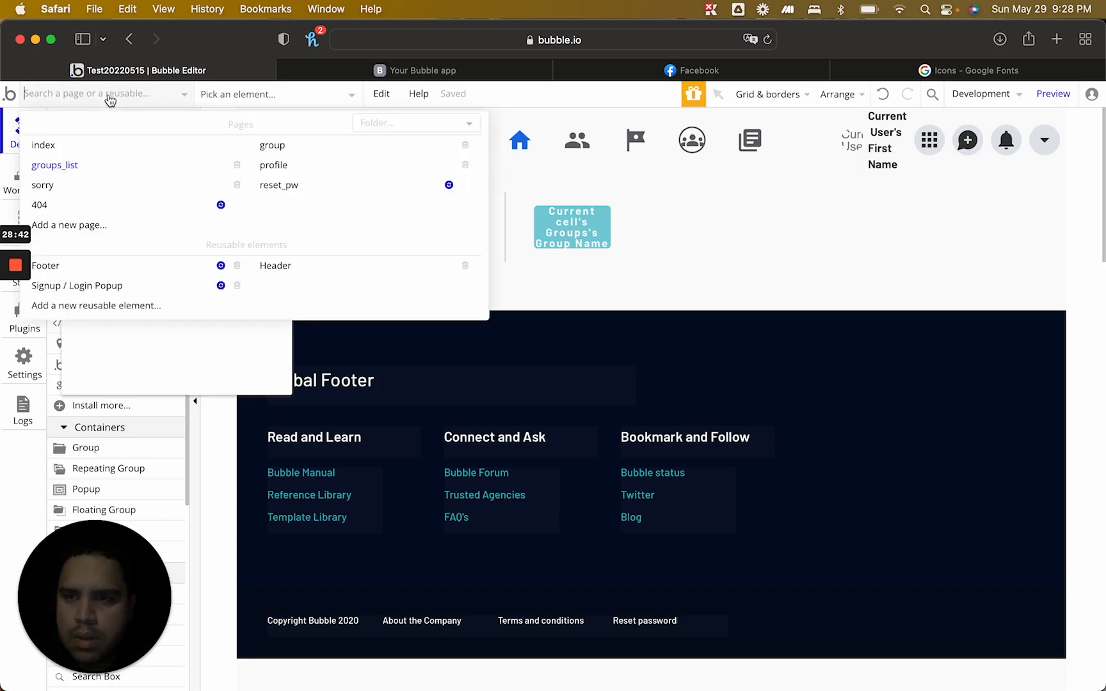
pyautogui.click(90, 150)
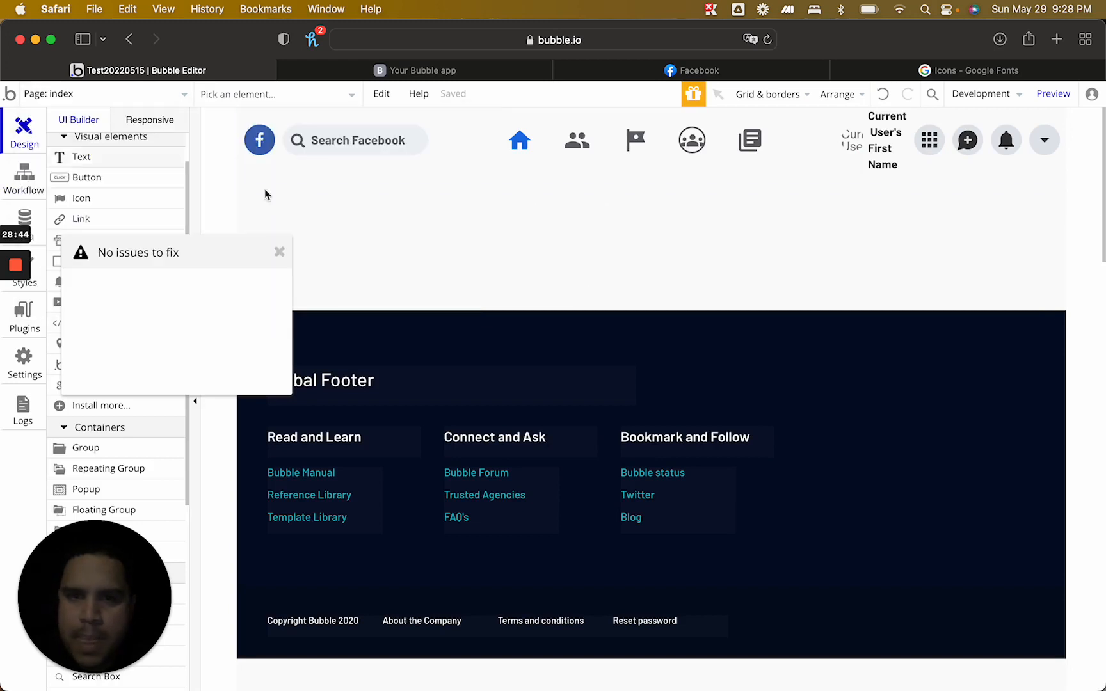
# Close the issue list and add a text element reading "Index Page" in the empty group below the header
pyautogui.click(590, 269)
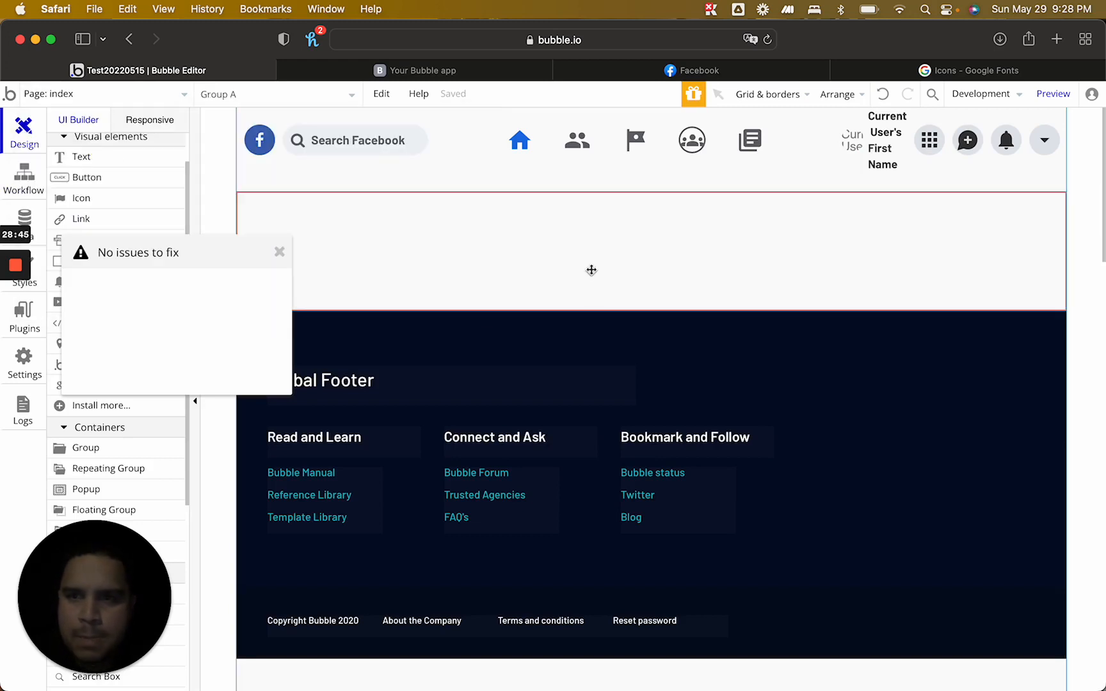
pyautogui.click(279, 254)
pyautogui.click(83, 160)
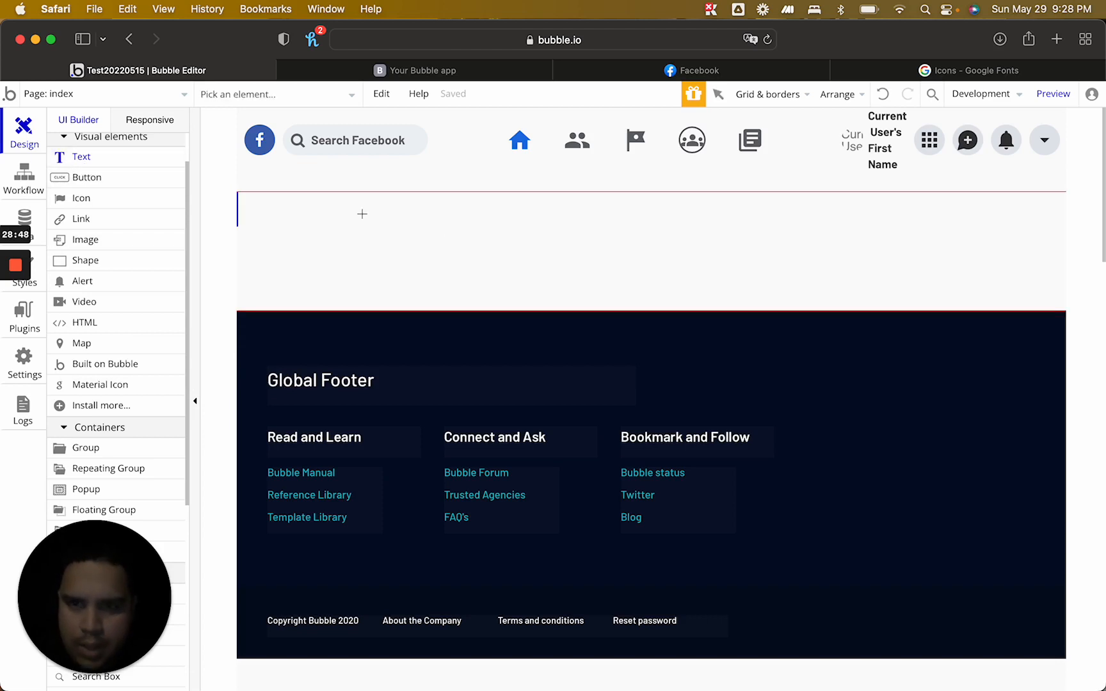
pyautogui.moveTo(362, 215)
pyautogui.mouseDown()
pyautogui.moveTo(651, 242)
pyautogui.moveTo(698, 258)
pyautogui.mouseUp()
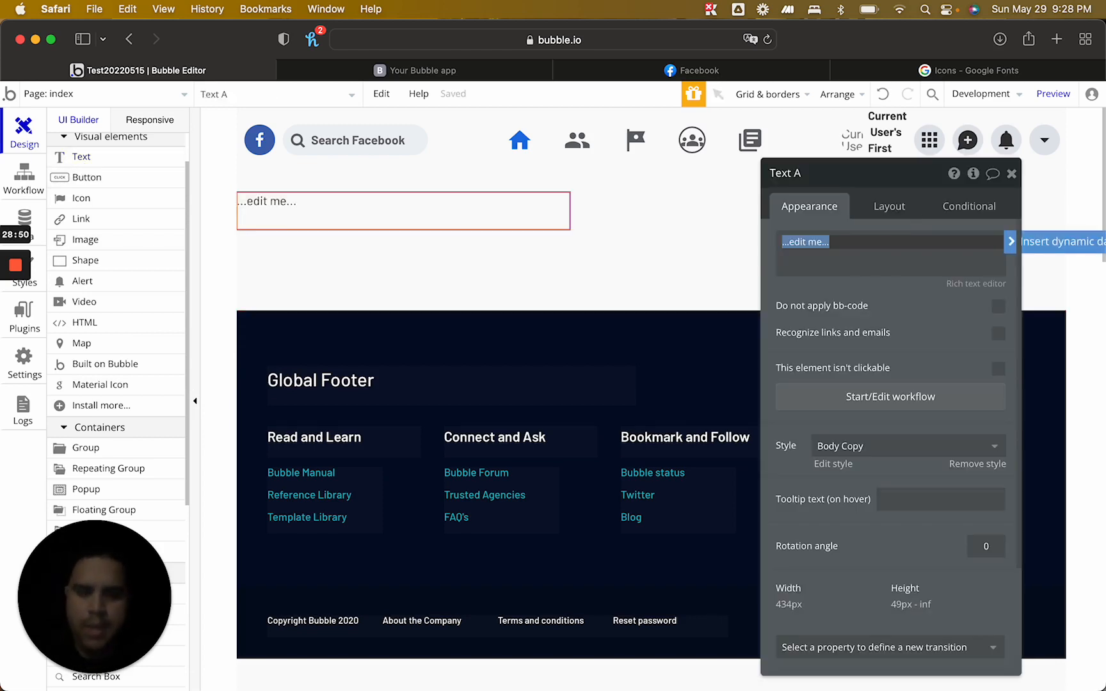
pyautogui.write('Index Page')
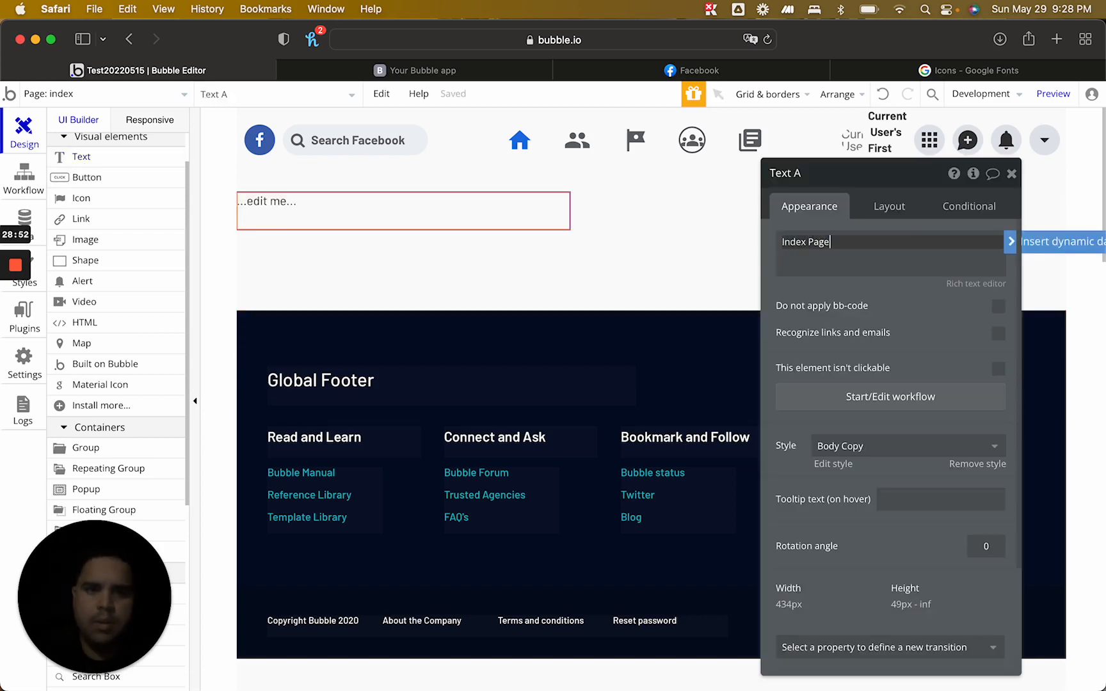
# Center the Index Page text vertically in its row and turn off its fixed width
pyautogui.click(899, 207)
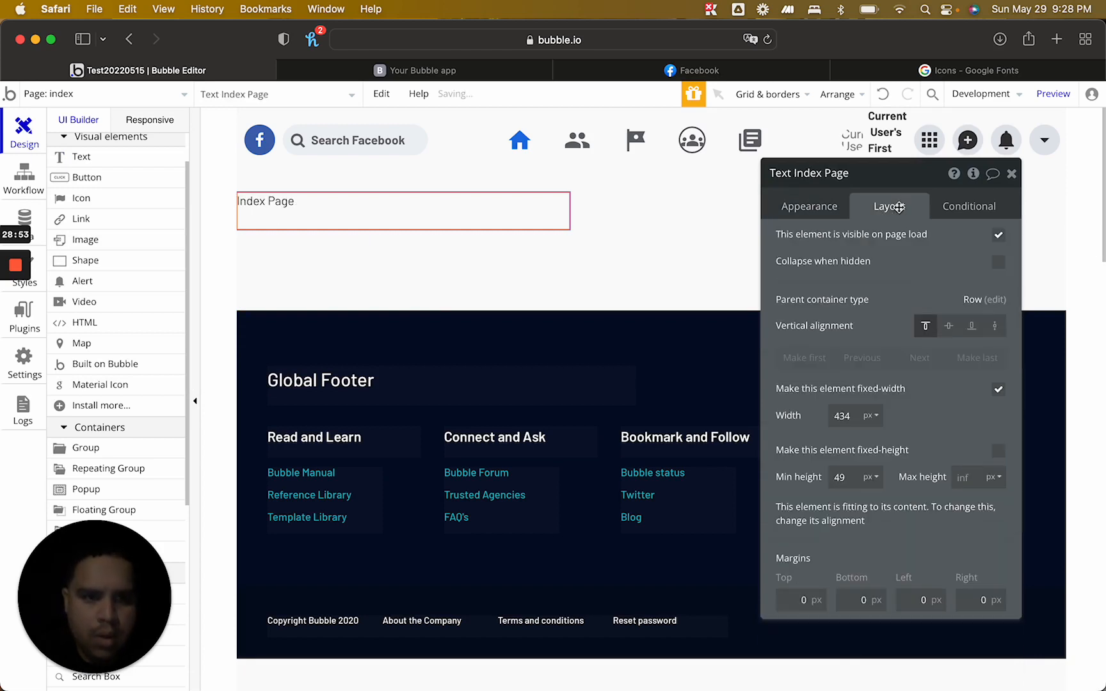
pyautogui.click(949, 325)
pyautogui.click(999, 390)
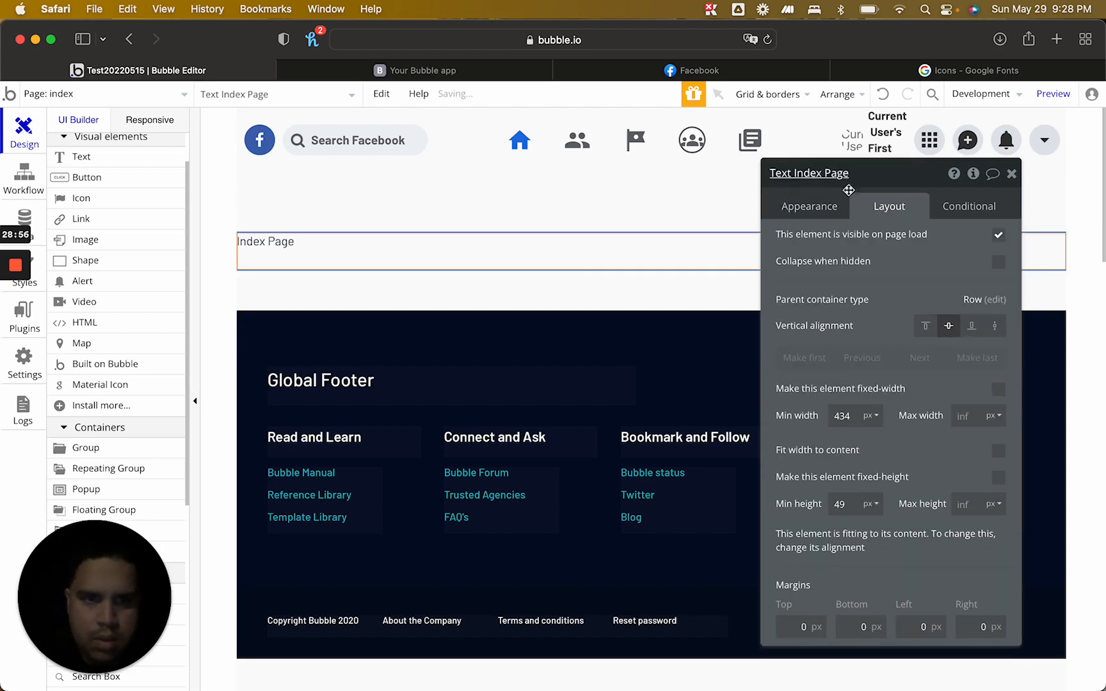
# Remove the Index Page text's style, center-align and bold it, and set its font size to 26
pyautogui.click(819, 206)
pyautogui.click(979, 462)
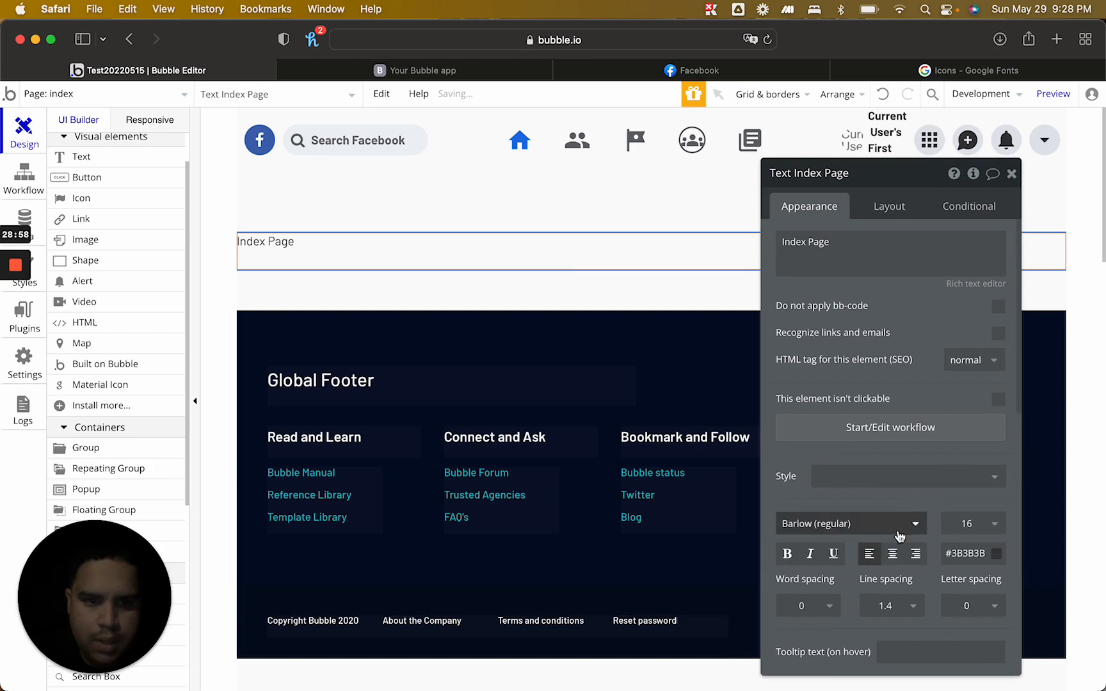
pyautogui.click(892, 553)
pyautogui.click(787, 553)
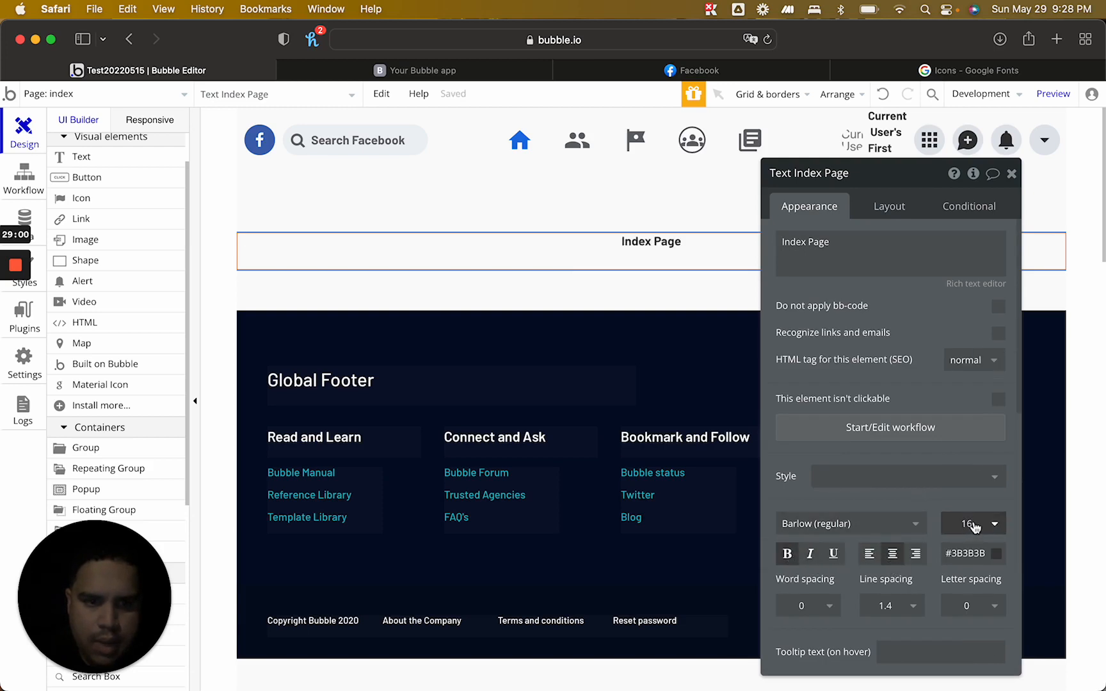
pyautogui.doubleClick(973, 525)
pyautogui.write('18')
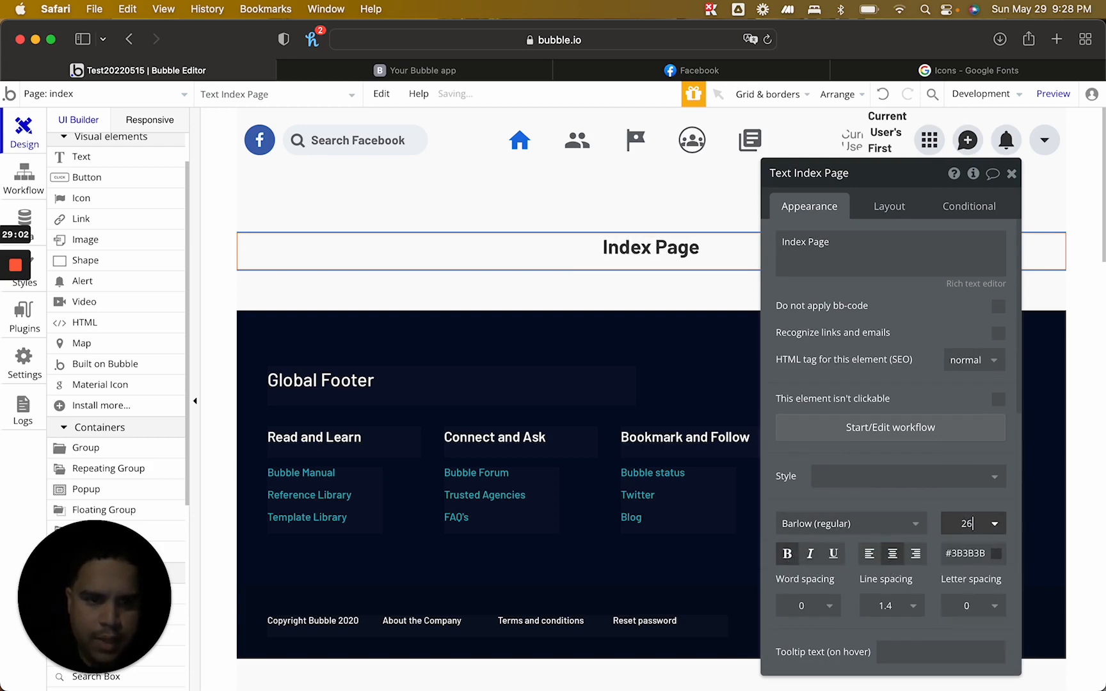
pyautogui.click(1011, 174)
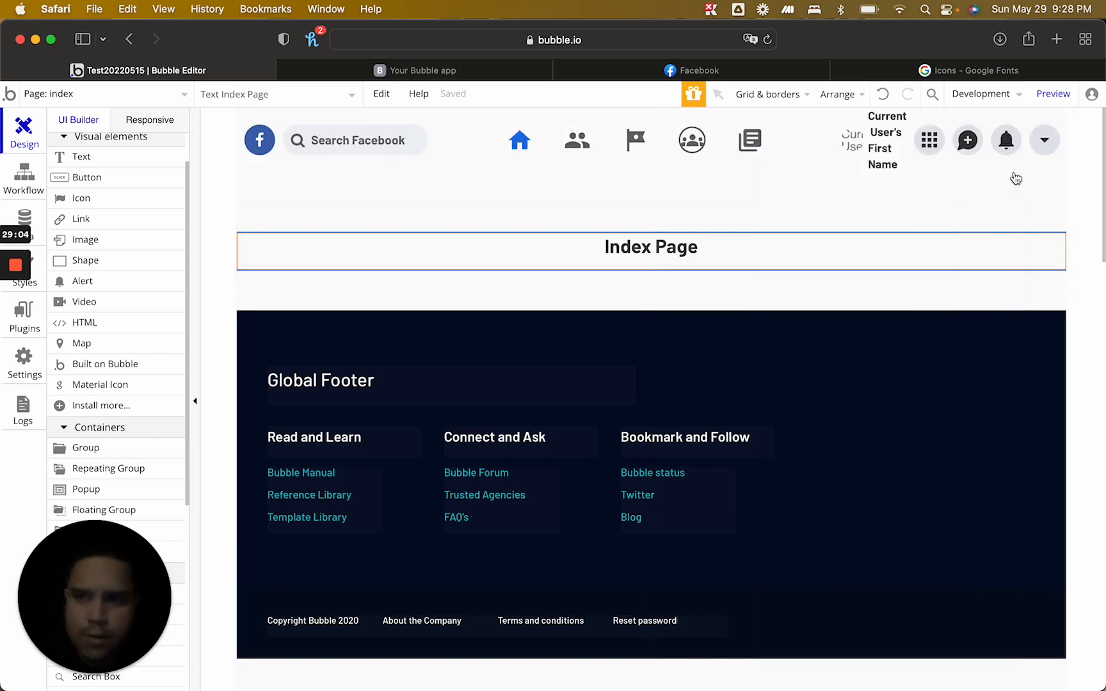
# Open the Header reusable element in the design view
pyautogui.click(157, 100)
pyautogui.click(314, 272)
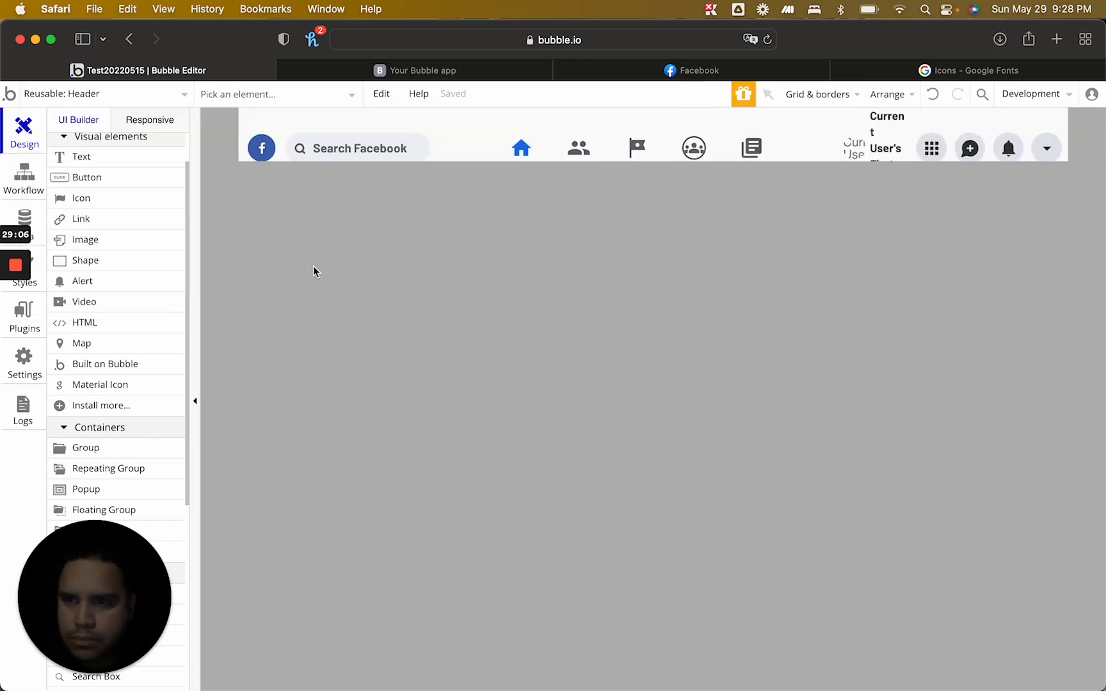
# Test the user group's link to the profile page in the app preview and return to the editor
pyautogui.click(388, 74)
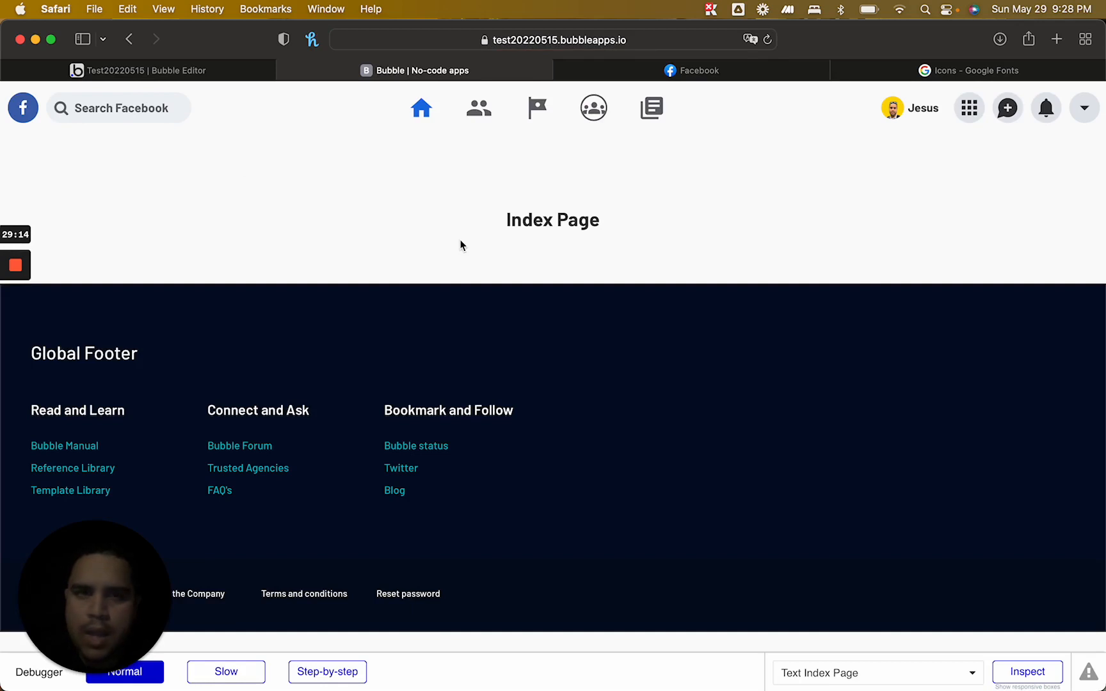
pyautogui.click(913, 110)
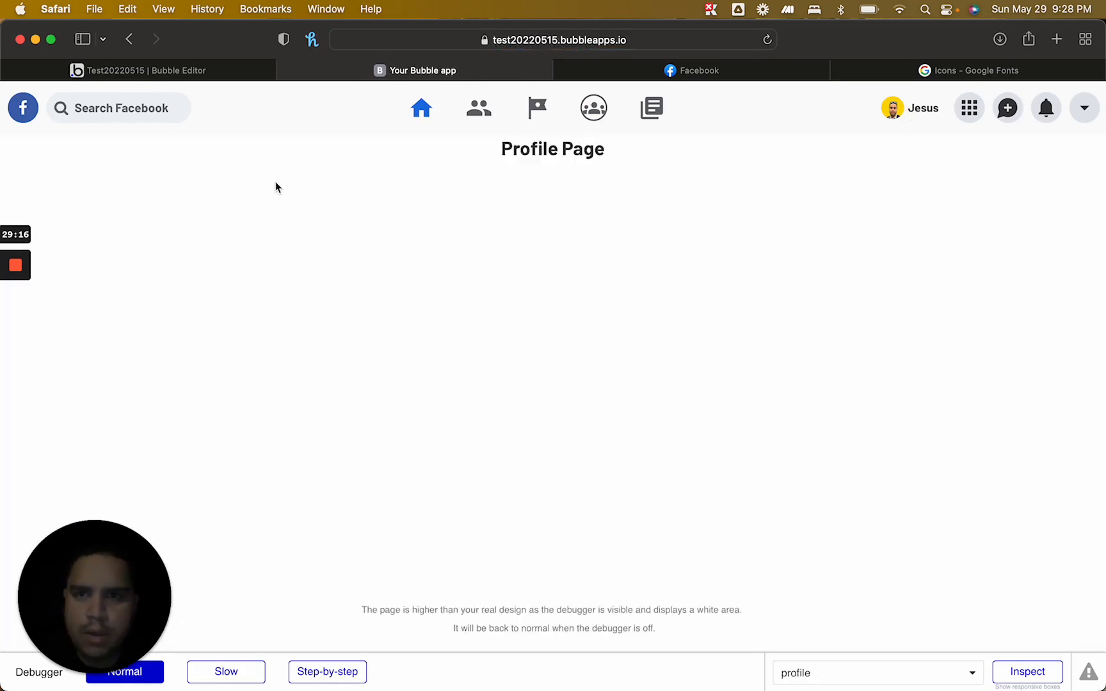
pyautogui.click(217, 70)
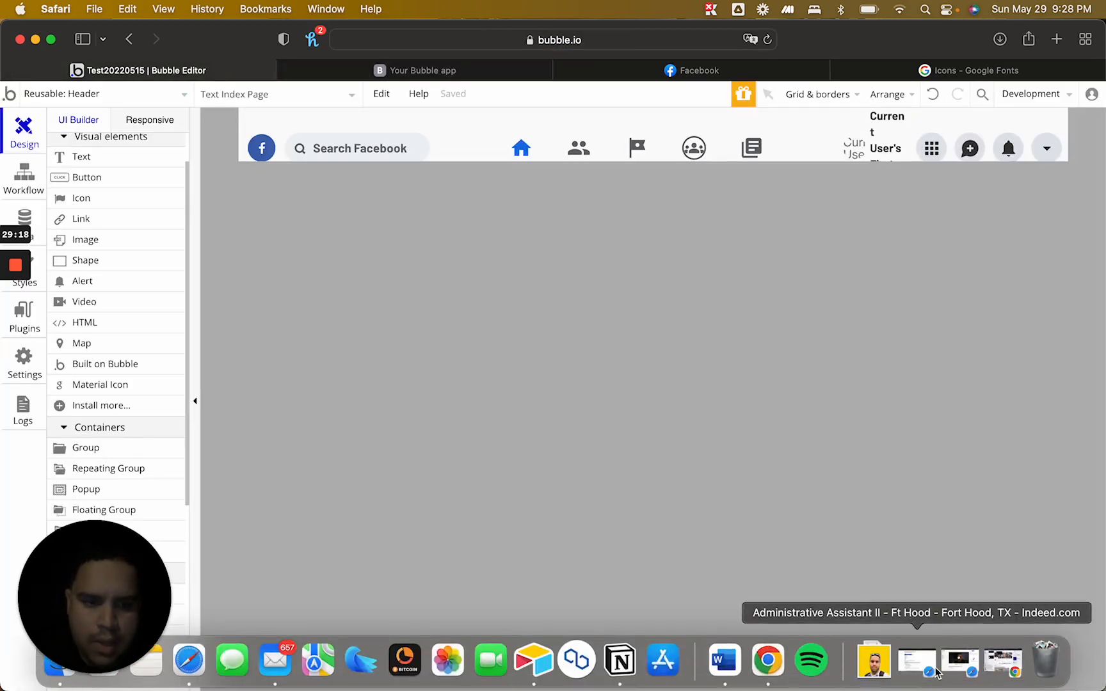
# Switch to Facebook in Chrome, sample the grid icon's circle with Hoverify's Color Eyedropper, and copy its hex code E3E6EA
pyautogui.click(1003, 661)
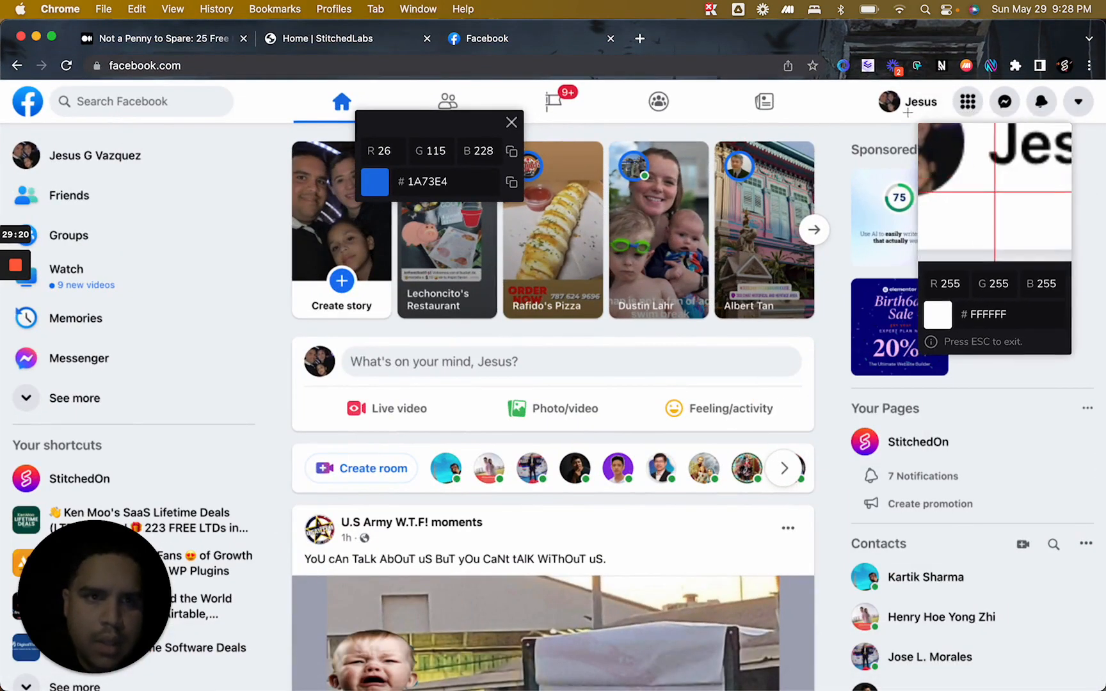
pyautogui.press('Escape')
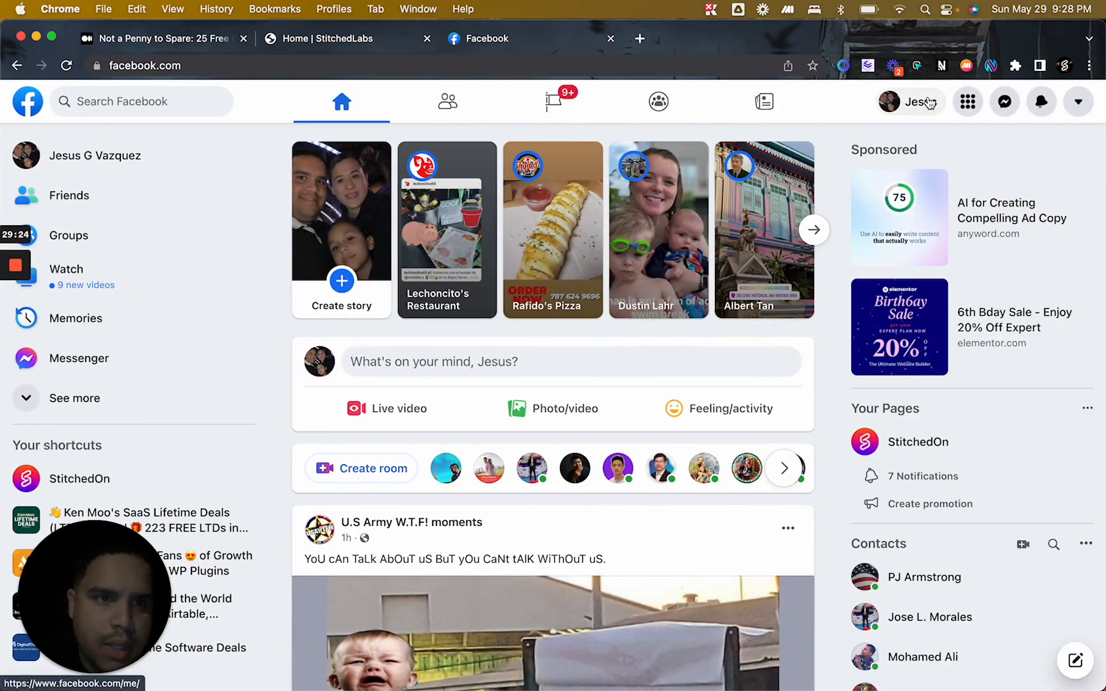
pyautogui.click(917, 66)
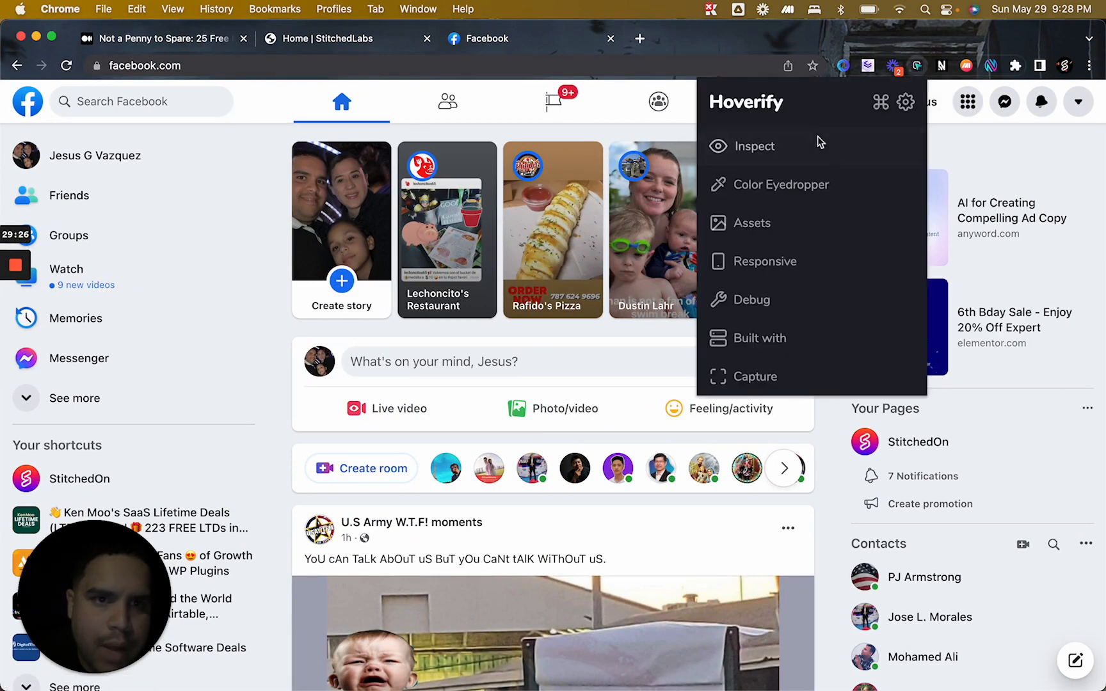
pyautogui.click(803, 185)
pyautogui.click(814, 143)
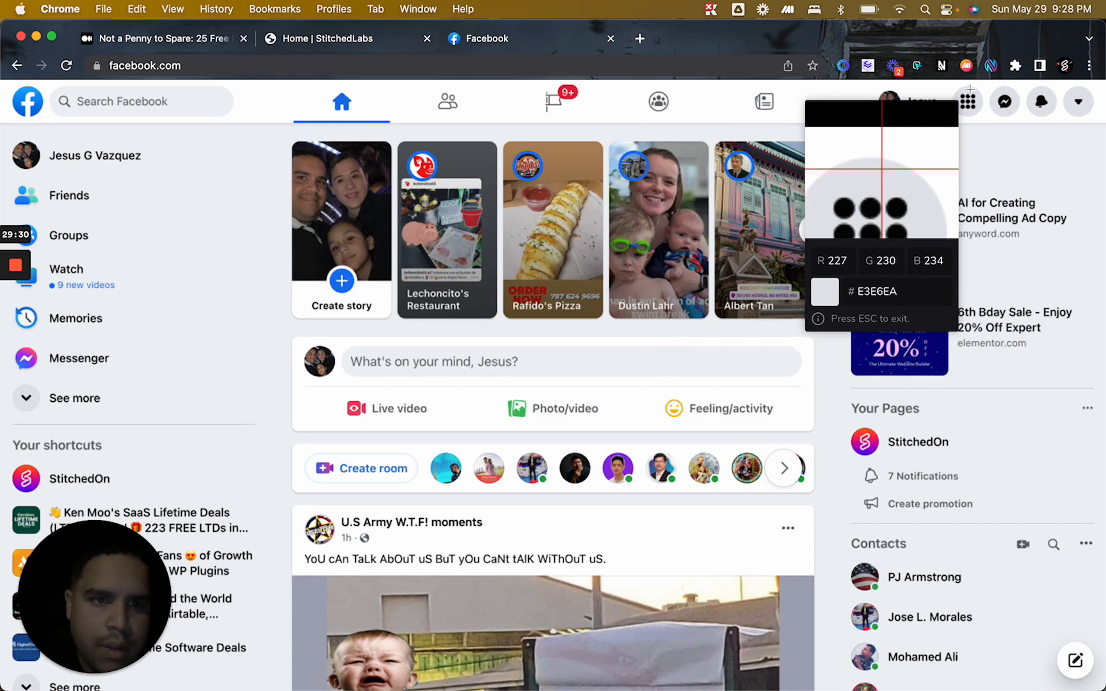
pyautogui.click(969, 91)
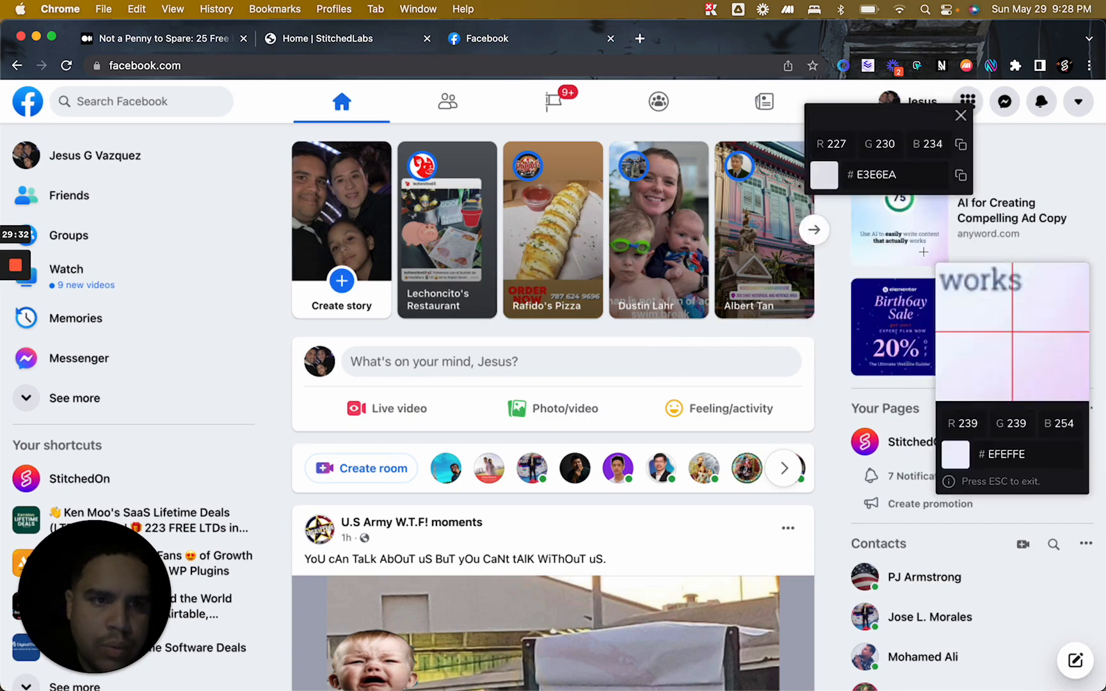
pyautogui.click(961, 181)
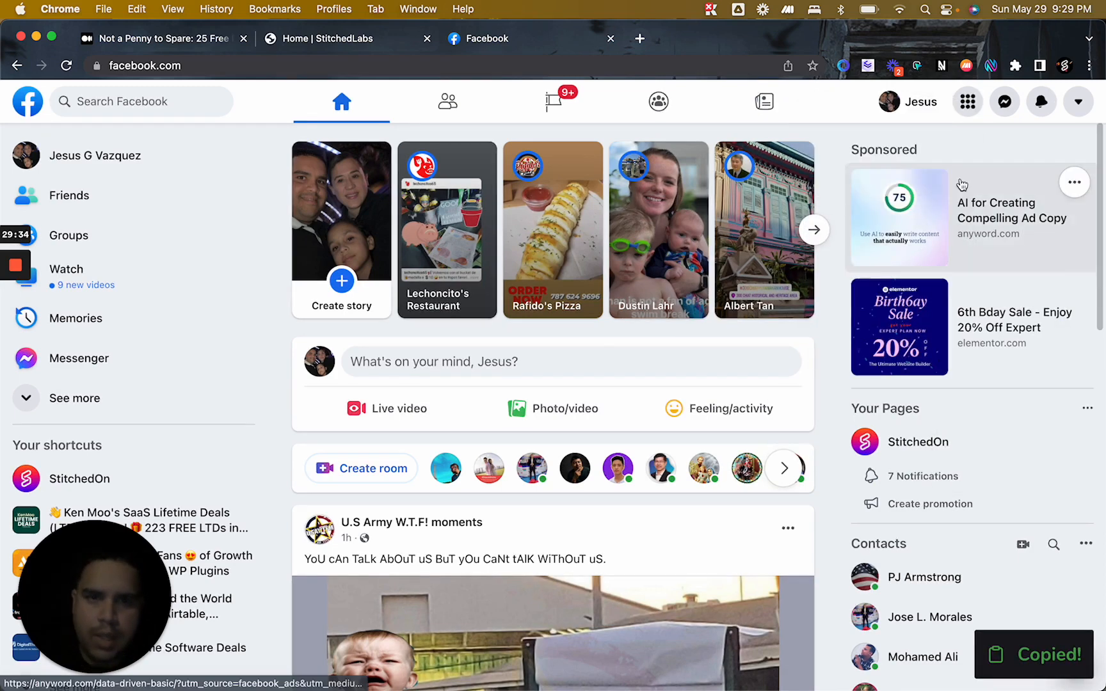
# Return to the Bubble editor and set the background color of the grid icon's group to #E3E6EA
pyautogui.click(35, 37)
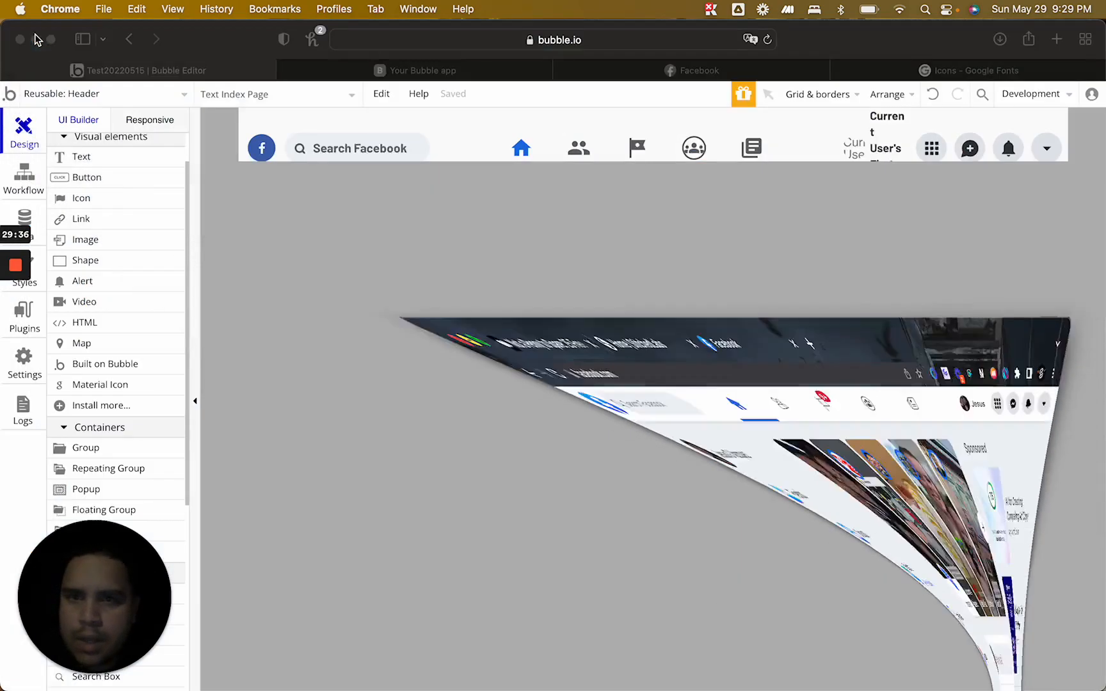
pyautogui.click(709, 237)
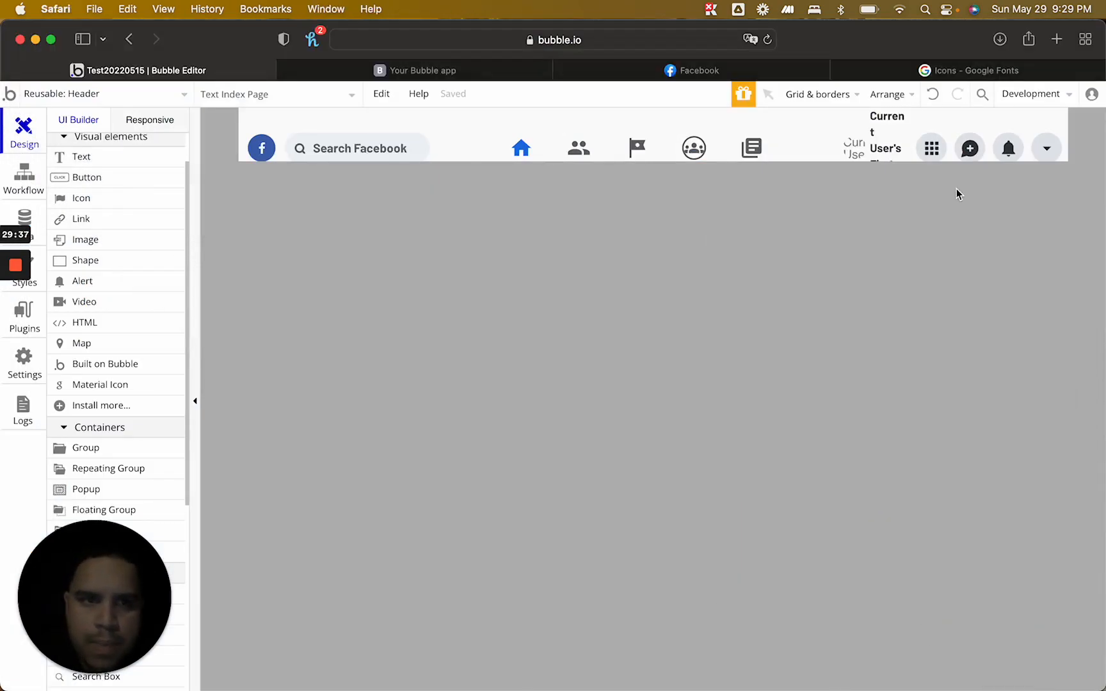
pyautogui.doubleClick(935, 134)
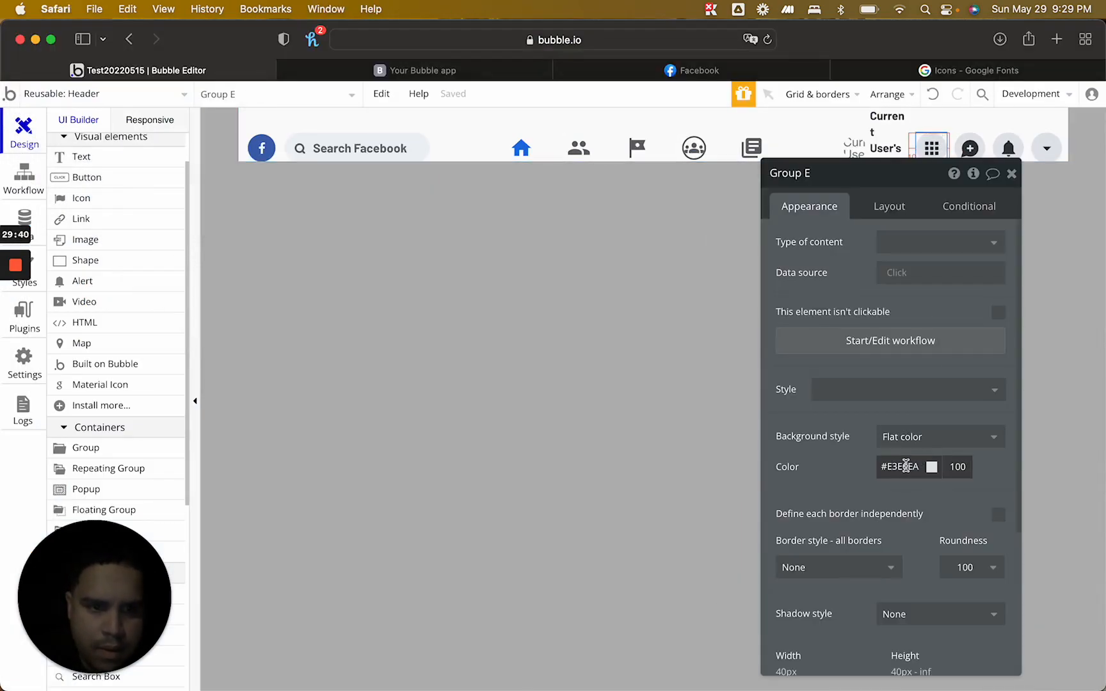
pyautogui.scroll(-2, 905, 465)
pyautogui.scroll(-1, 905, 465)
pyautogui.tripleClick(907, 348)
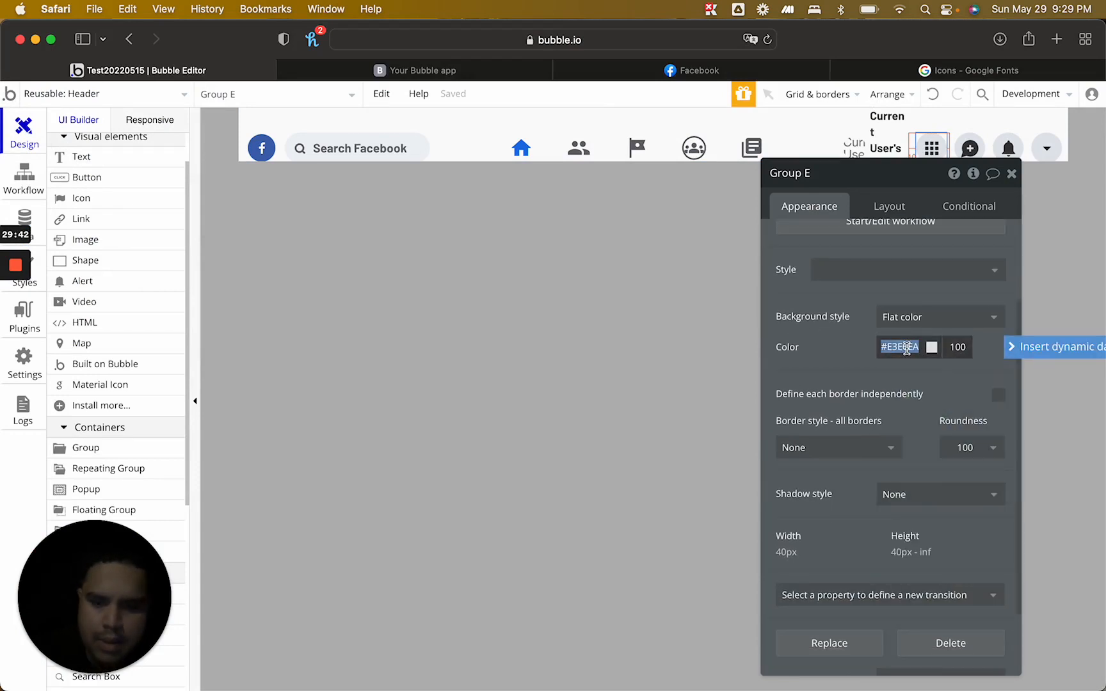
pyautogui.press('super+v')
pyautogui.click(843, 345)
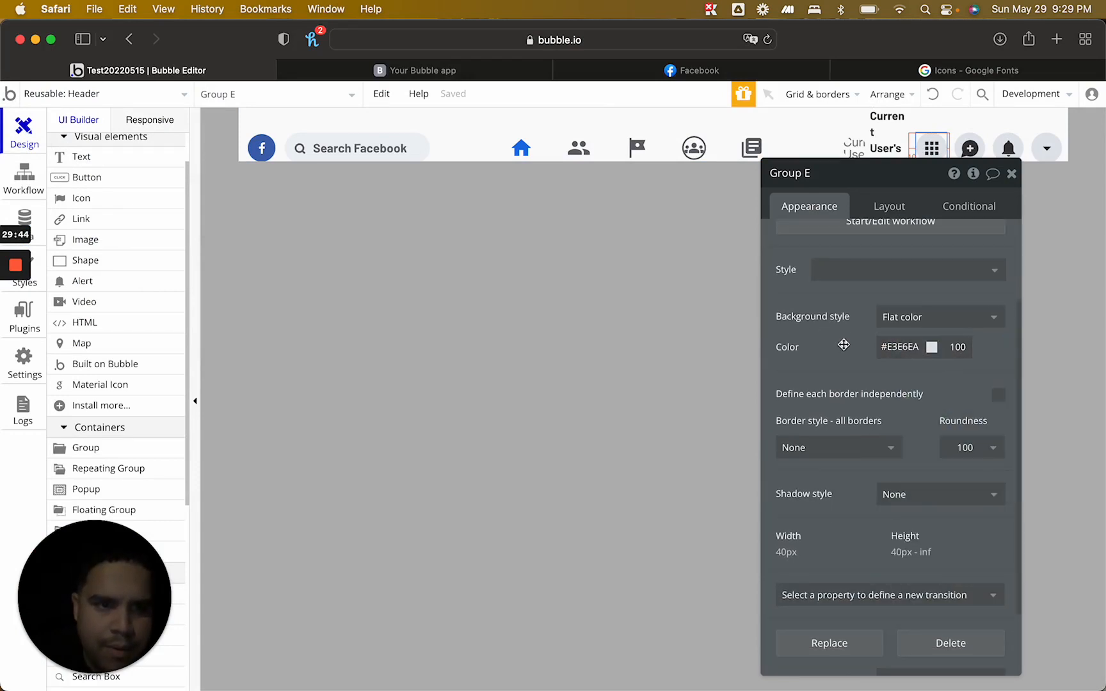
# Add a condition to the User Image and Name Group that applies when This Group is hovered
pyautogui.click(874, 127)
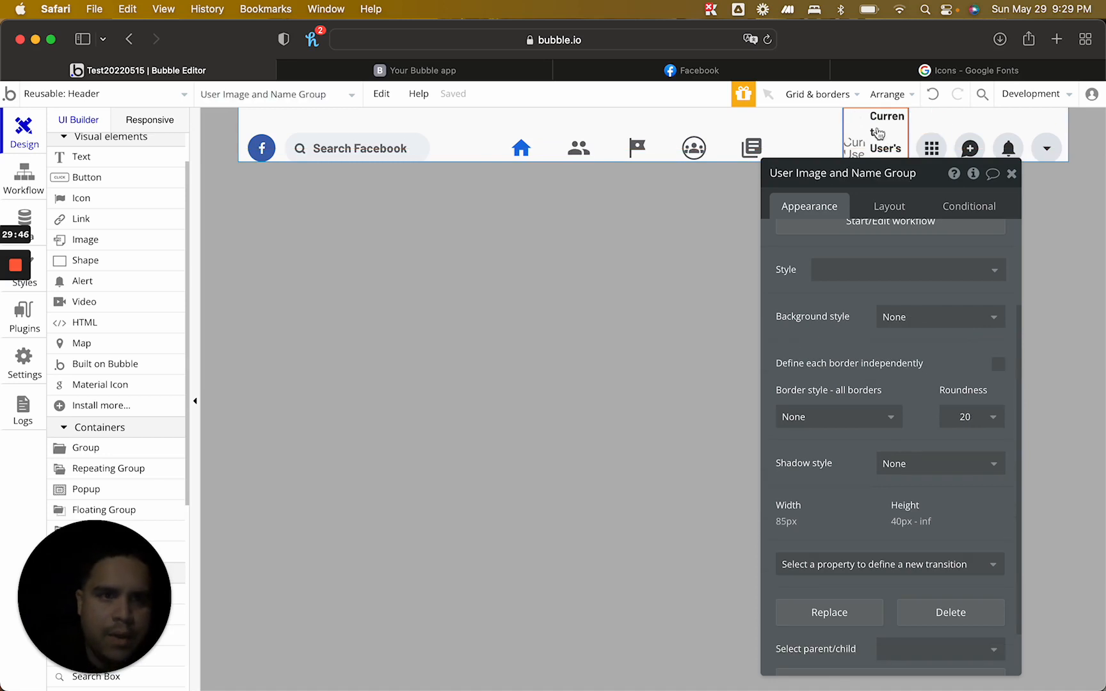
pyautogui.click(968, 208)
pyautogui.click(872, 248)
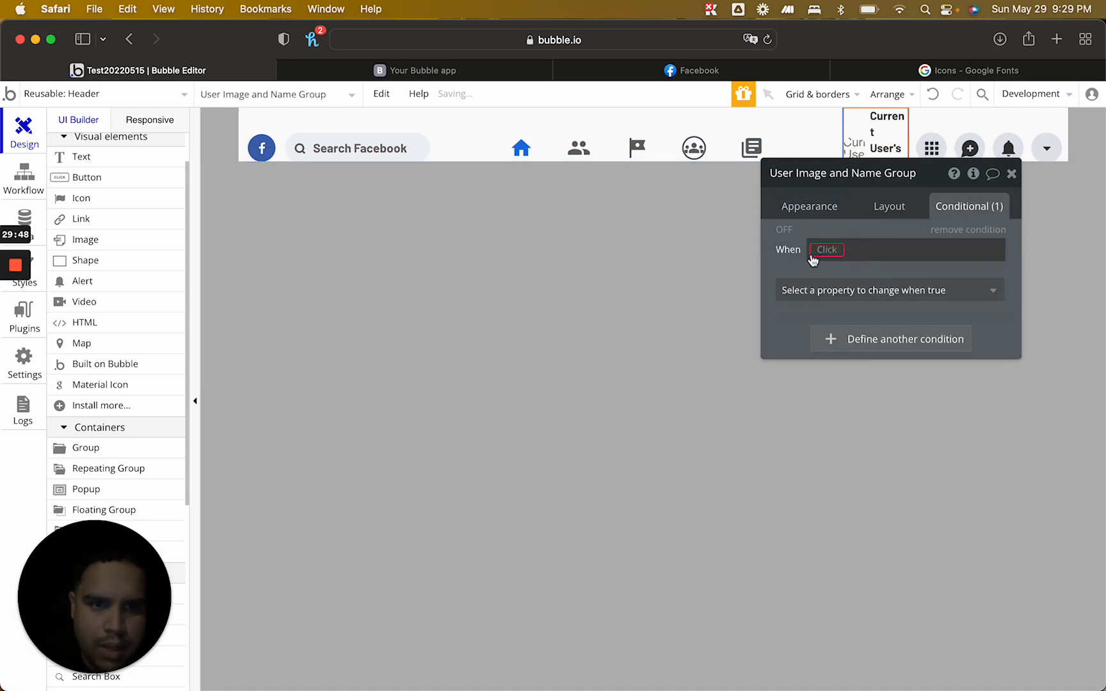
pyautogui.click(815, 251)
pyautogui.click(858, 269)
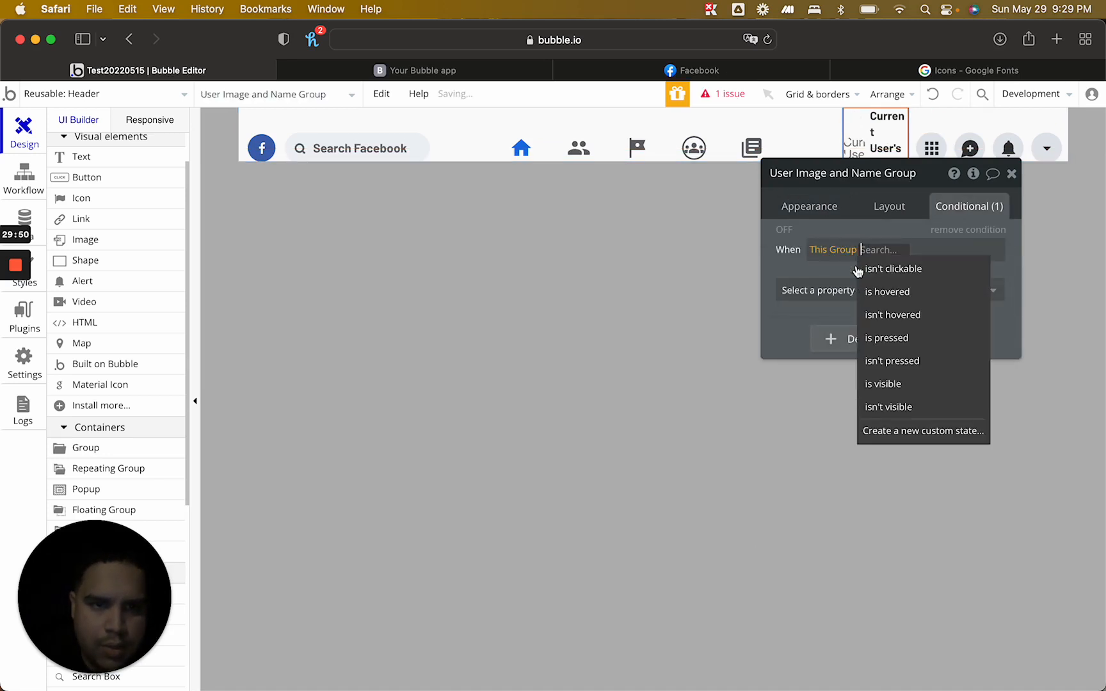
pyautogui.click(887, 293)
# Make the user group's hover condition change the background style to Flat color
pyautogui.click(859, 286)
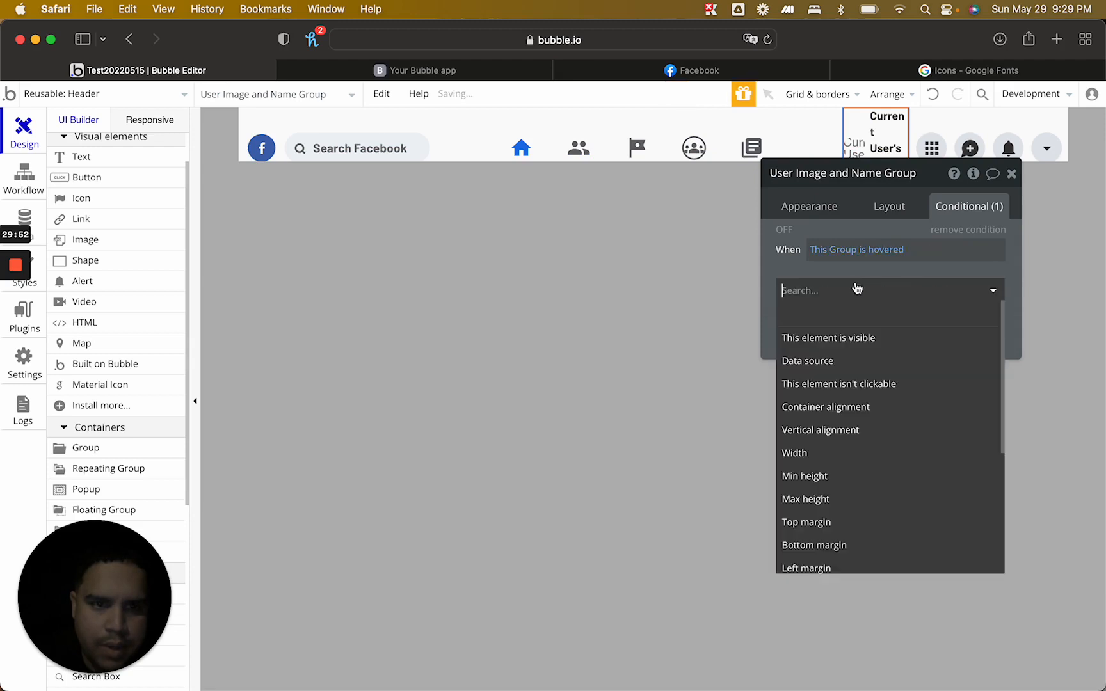
pyautogui.write('colo')
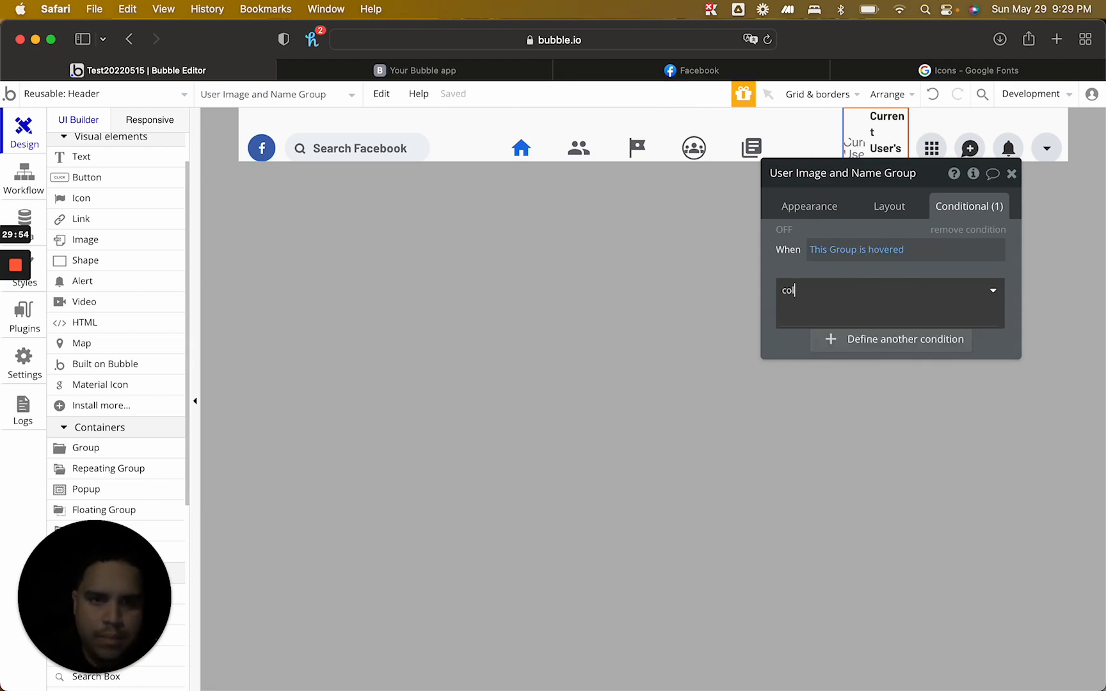
pyautogui.press('BackSpace')
pyautogui.press('BackSpace')
pyautogui.press('BackSpace')
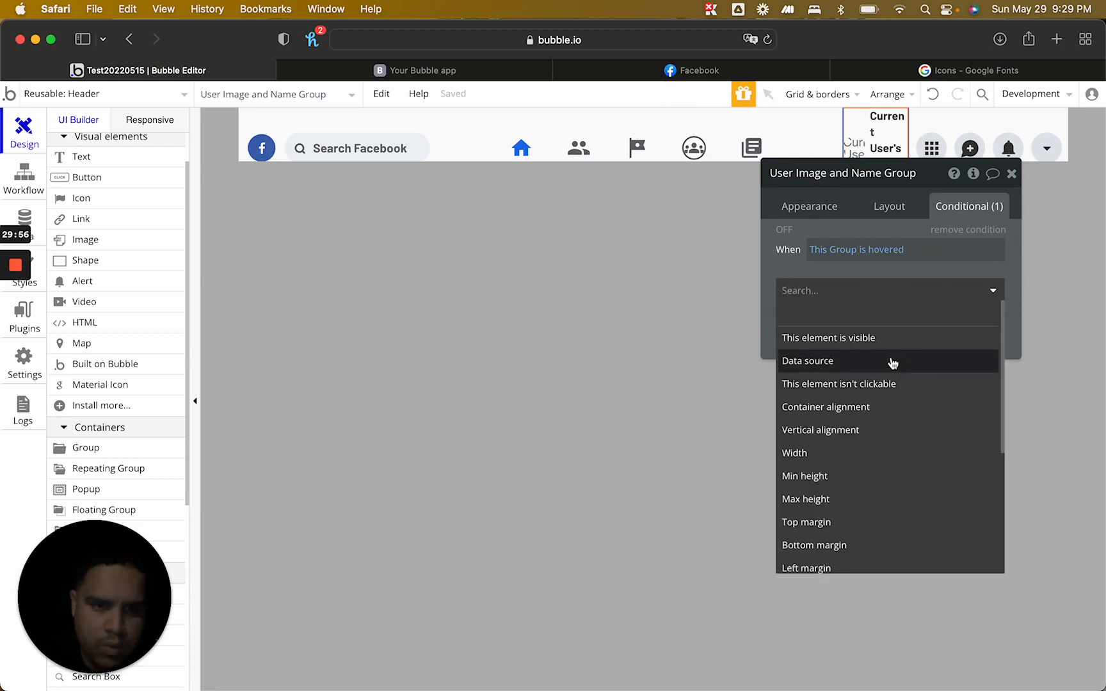
pyautogui.scroll(-2, 901, 440)
pyautogui.scroll(-5, 901, 440)
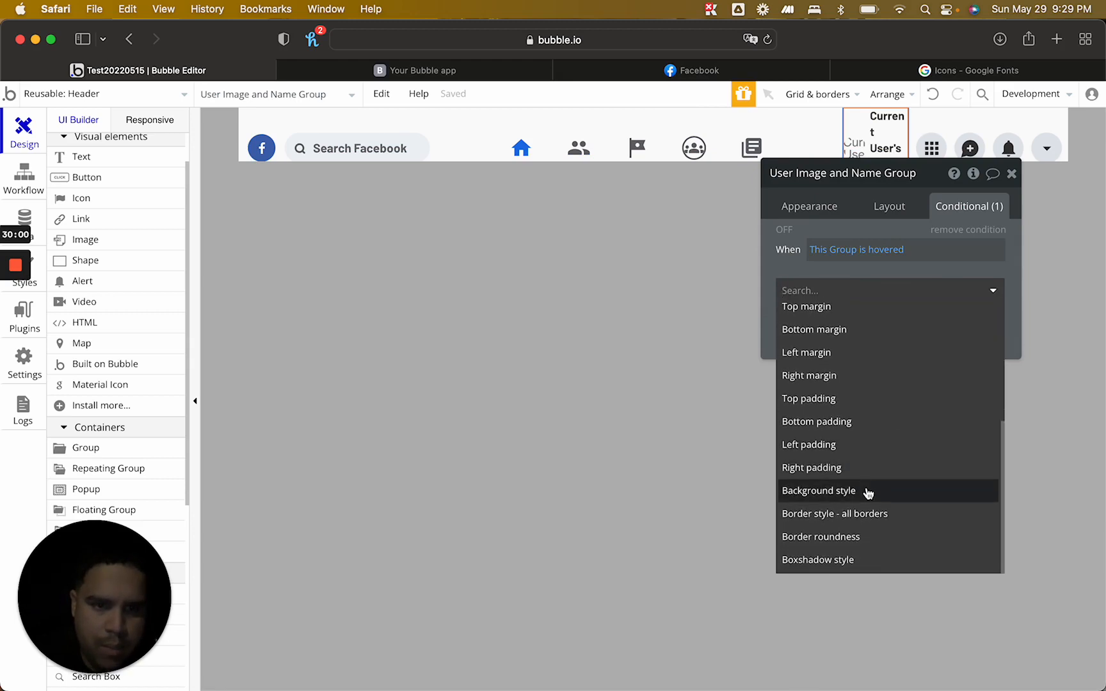
pyautogui.click(869, 490)
pyautogui.click(895, 288)
pyautogui.click(893, 334)
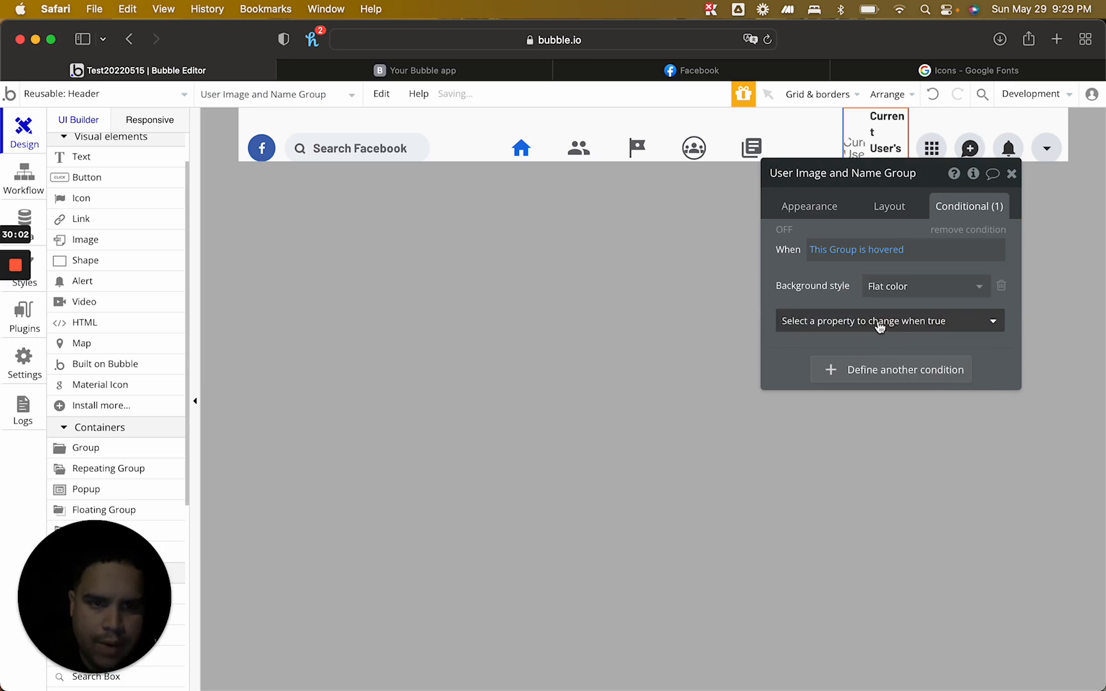
# Add a background color change of #E3E6EA to the user group's hover condition
pyautogui.click(876, 323)
pyautogui.write('colo')
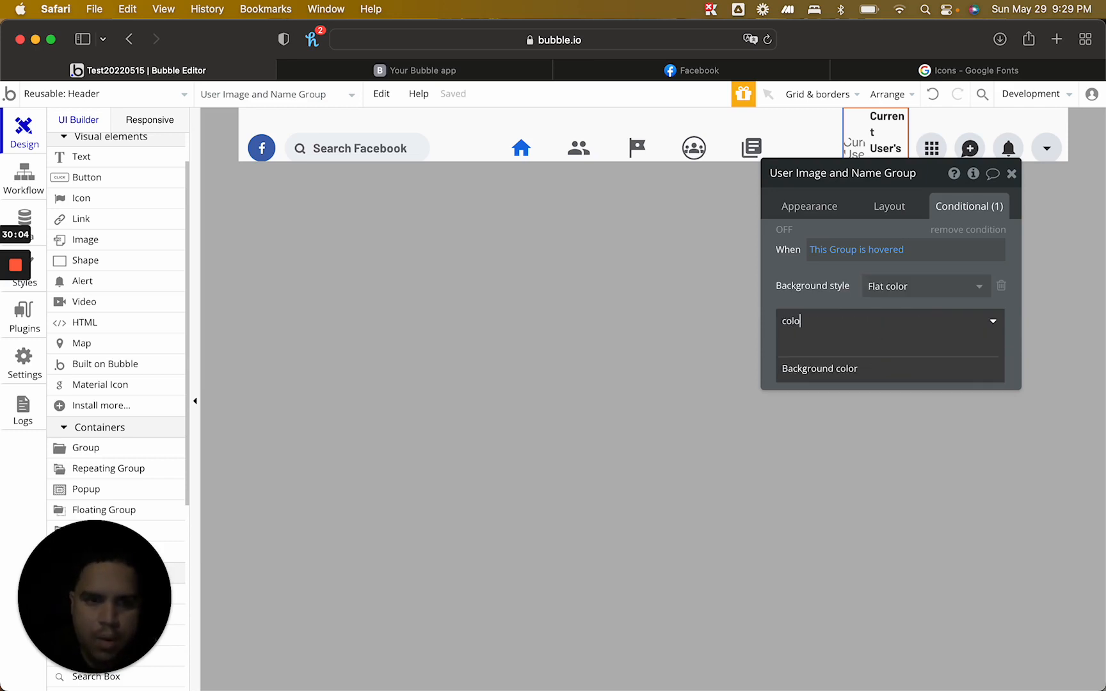
pyautogui.click(883, 368)
pyautogui.click(915, 316)
pyautogui.click(917, 316)
pyautogui.write('#E3E6EA')
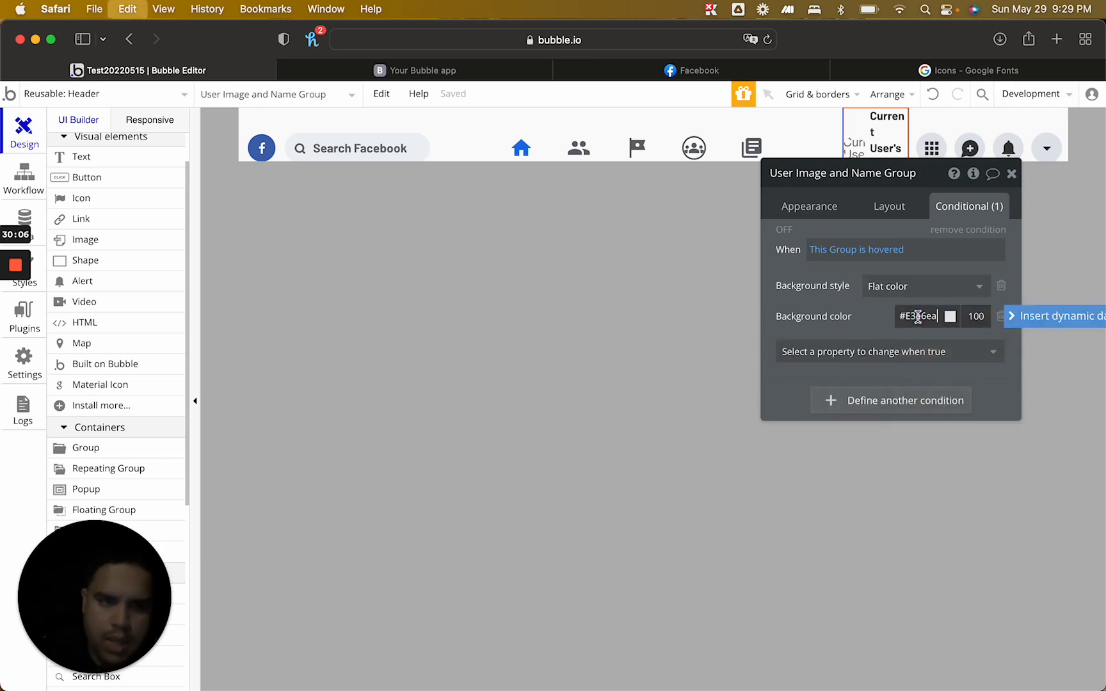
pyautogui.click(874, 310)
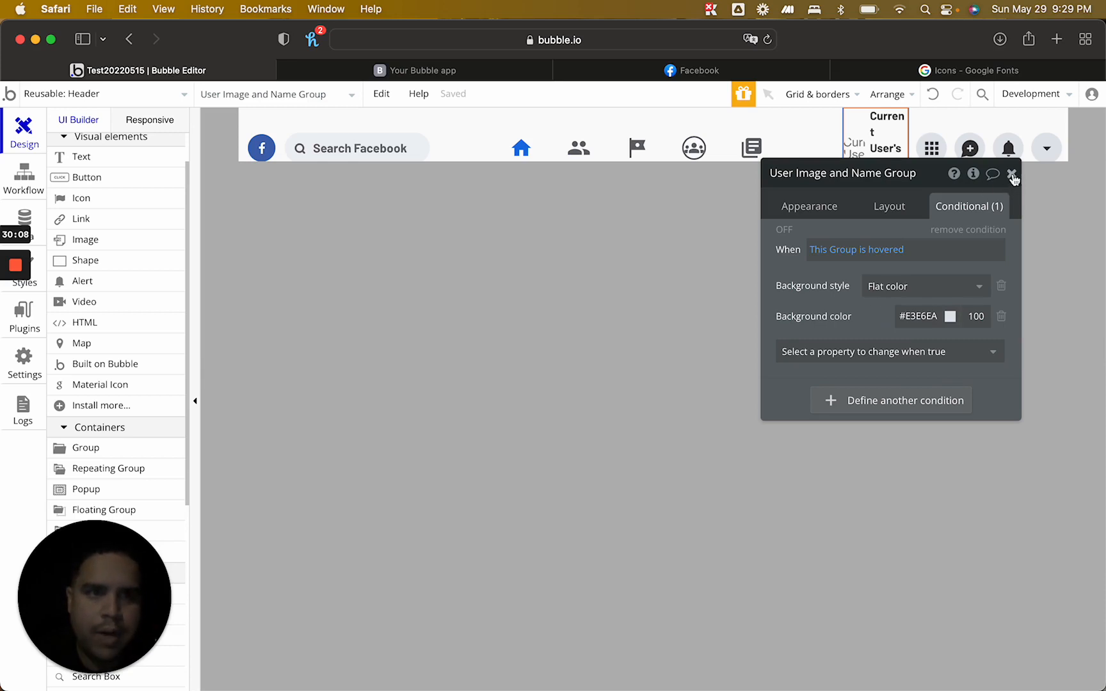
# Check the user group's hover effect in the app preview and return to the editor
pyautogui.click(1012, 175)
pyautogui.click(435, 72)
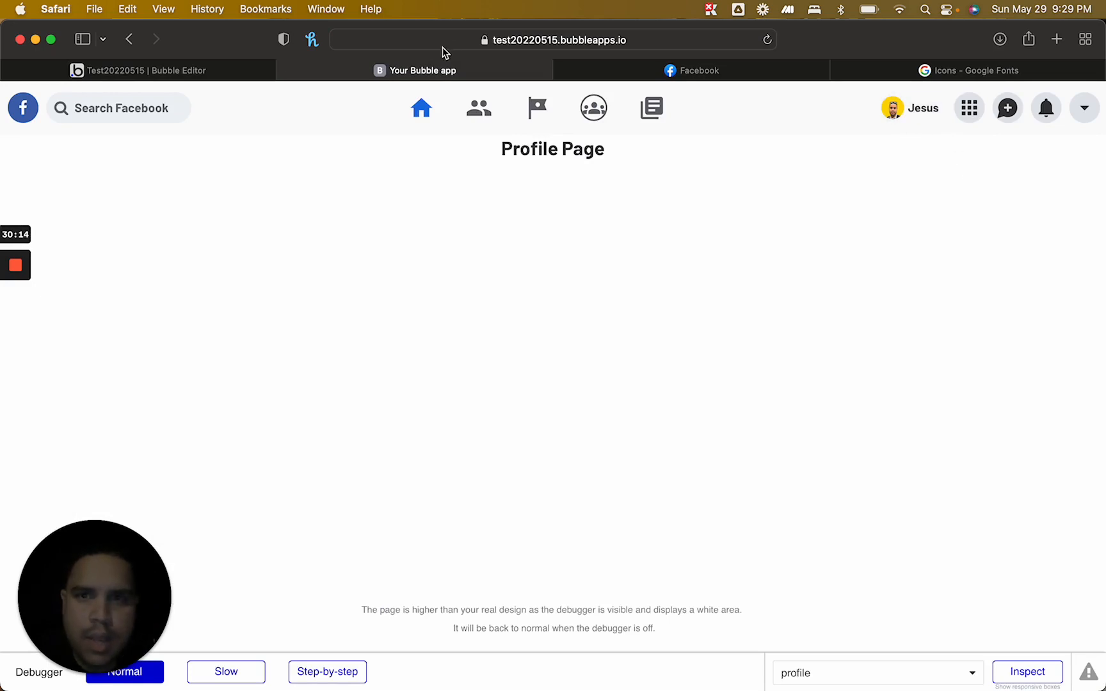
pyautogui.click(211, 69)
# Set the profile picture's left margin to 5 px and check the header in the app preview
pyautogui.doubleClick(857, 142)
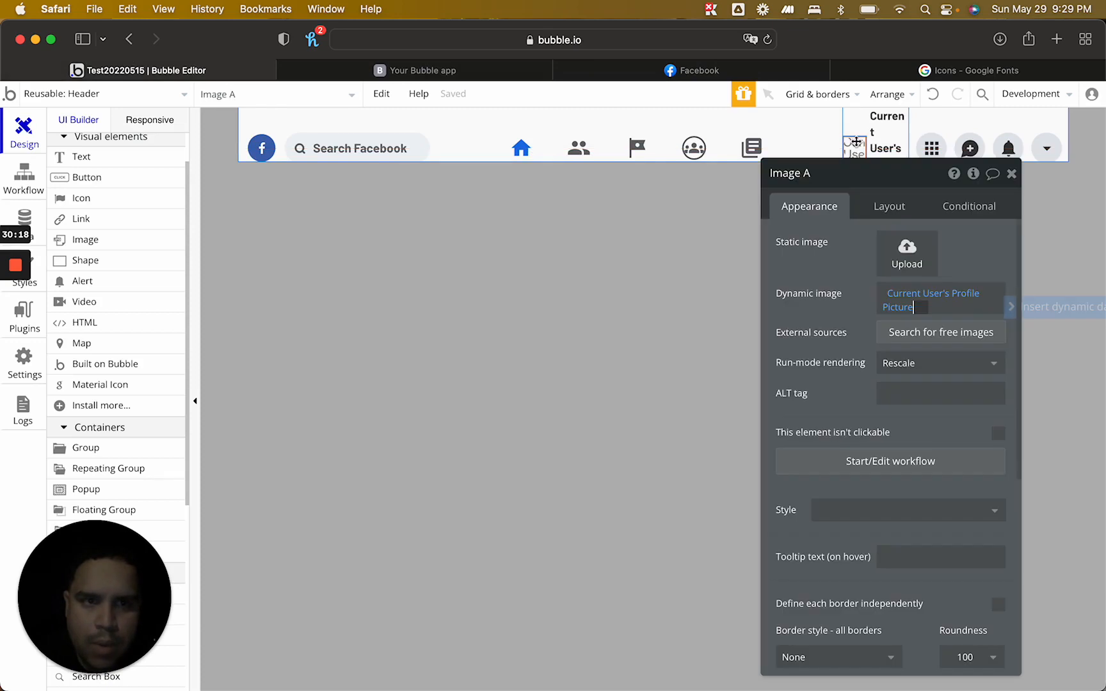
pyautogui.click(893, 206)
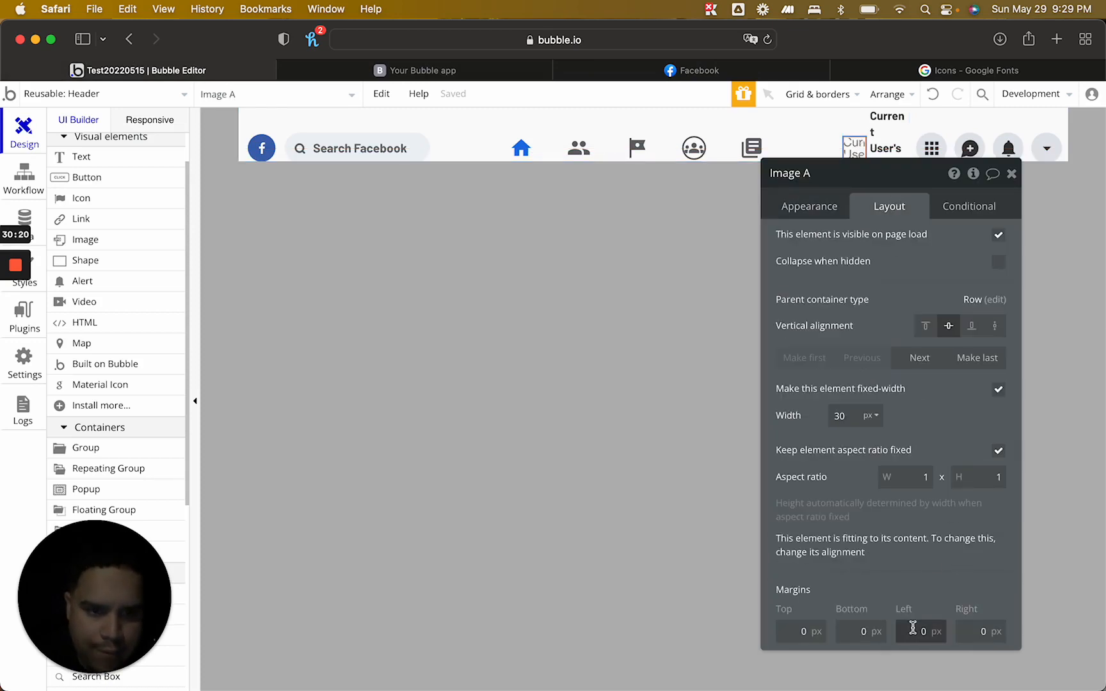
pyautogui.click(913, 630)
pyautogui.write('4')
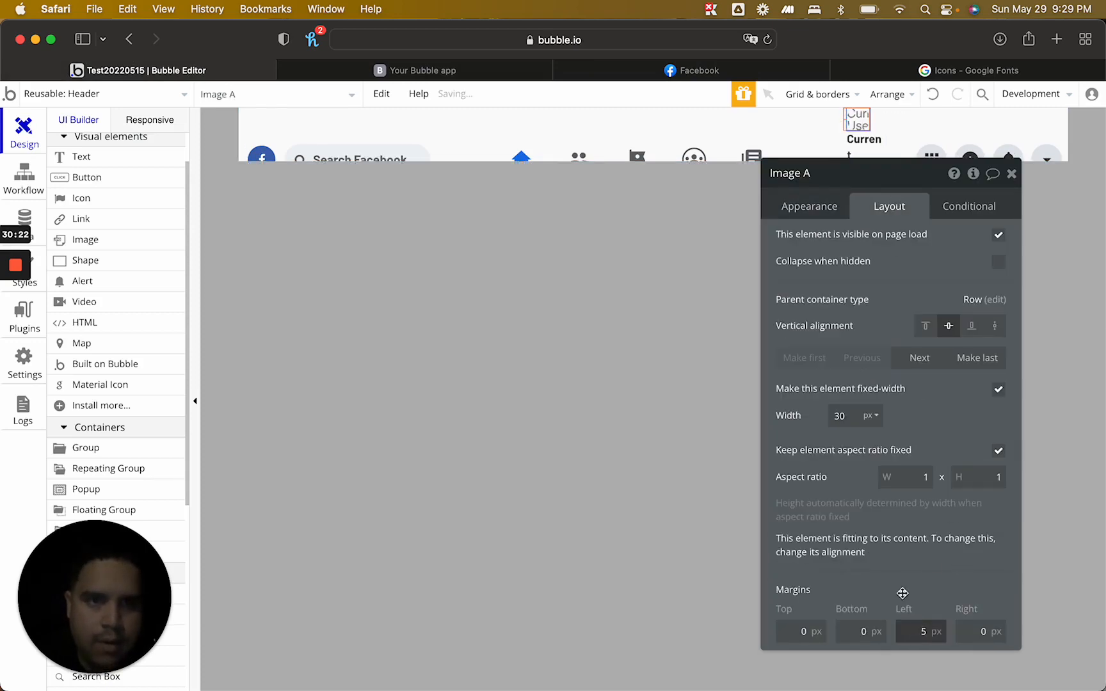
pyautogui.click(1011, 174)
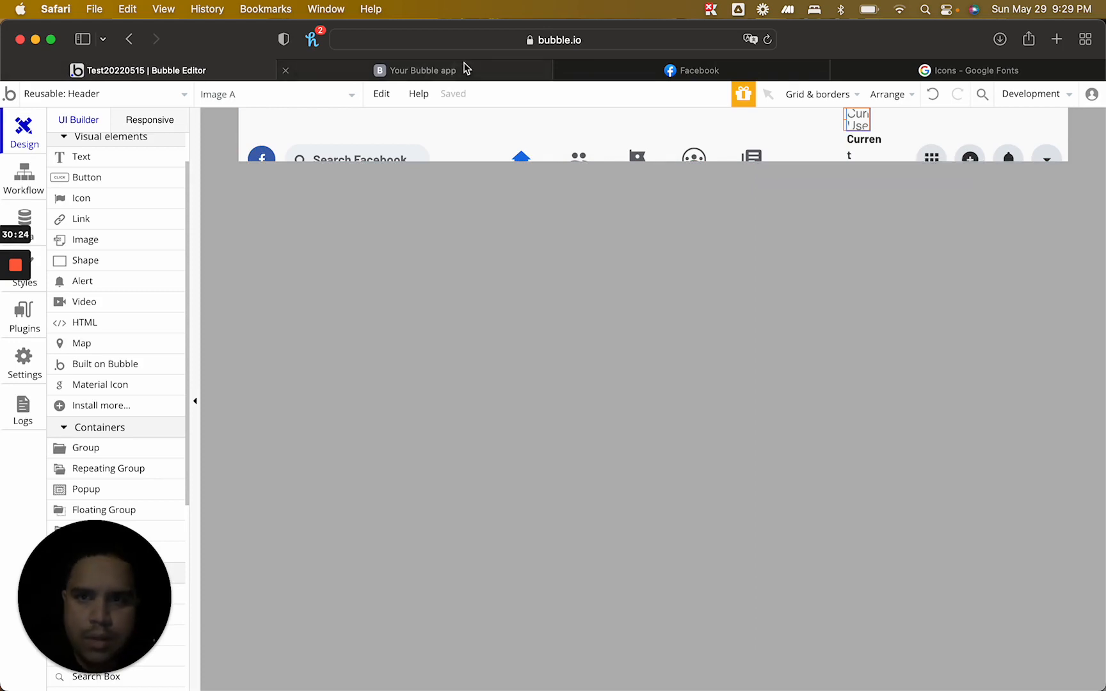
pyautogui.click(466, 68)
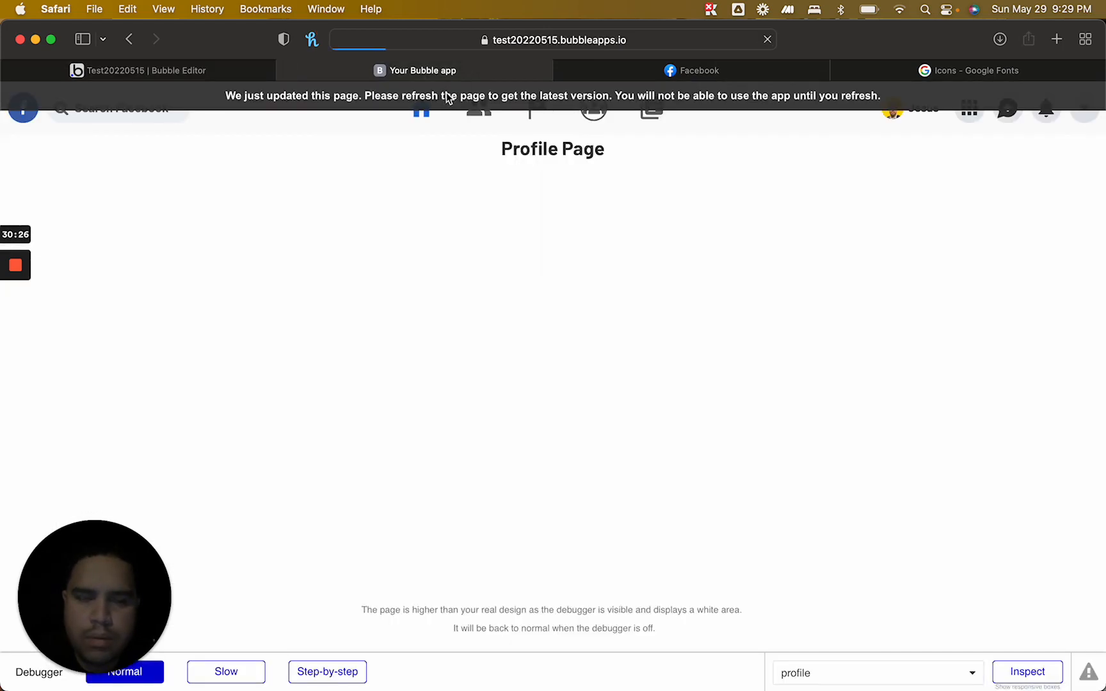
# Return to the editor, turn off the first name text's fixed width, and set its minimum width to 43 px
pyautogui.click(186, 72)
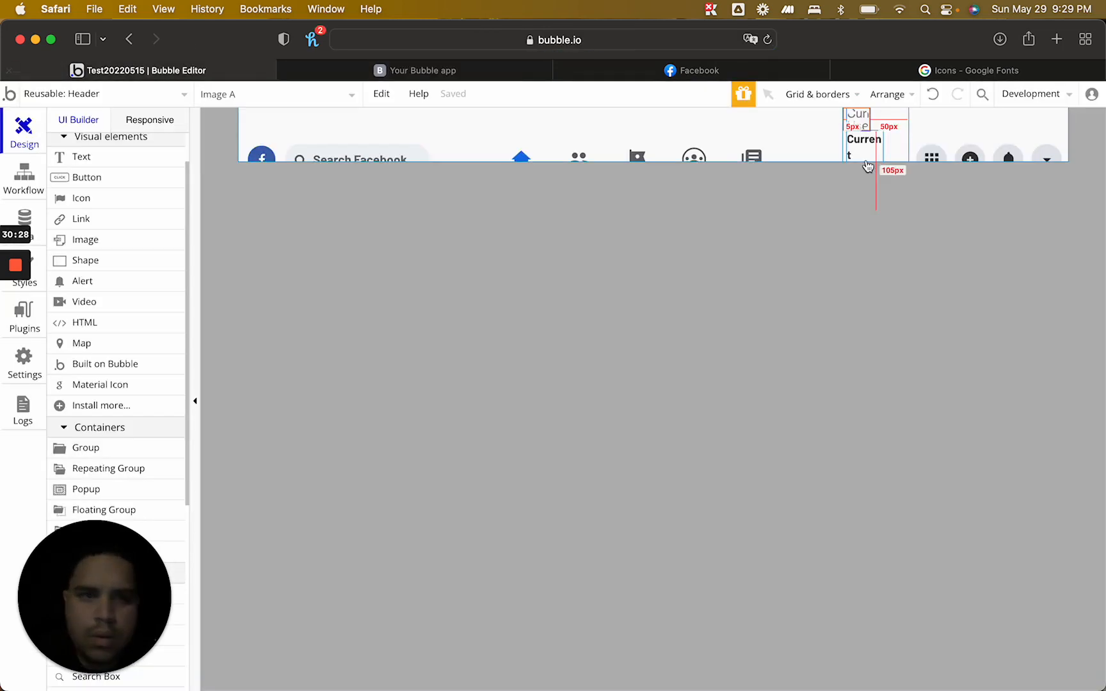
pyautogui.doubleClick(864, 139)
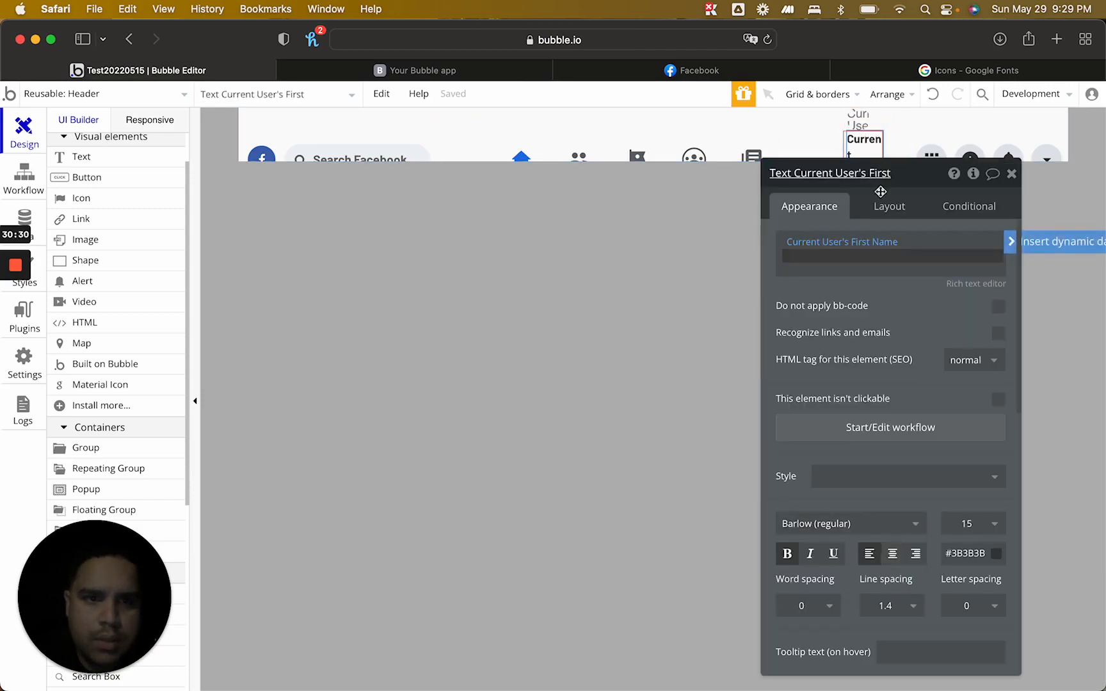
pyautogui.click(884, 204)
pyautogui.click(997, 389)
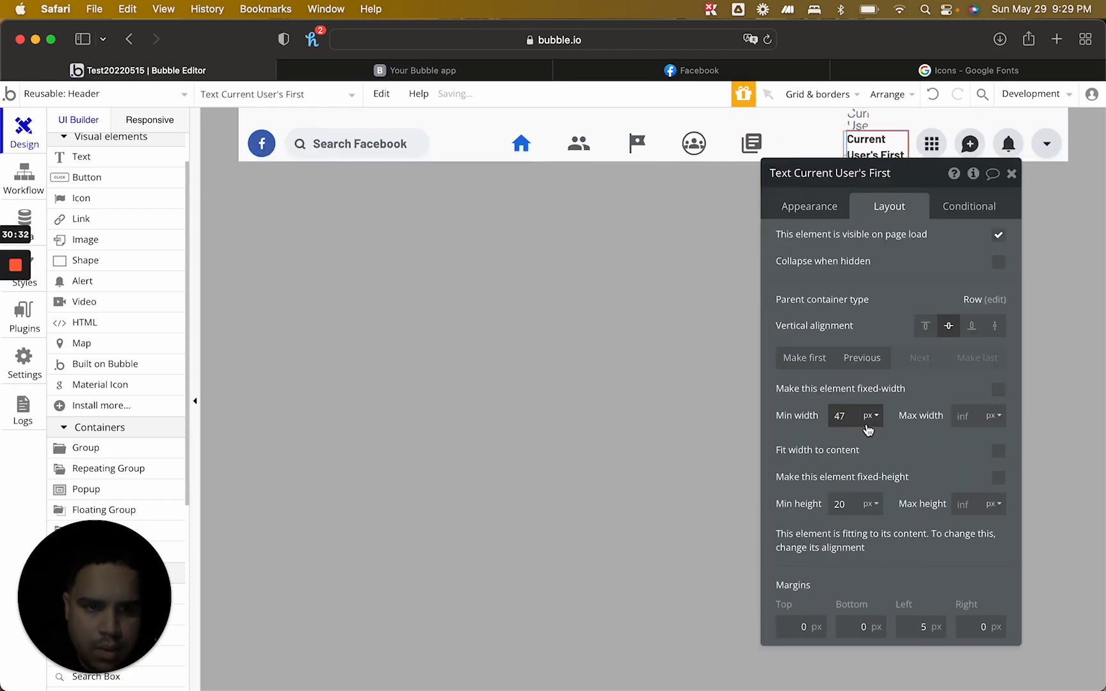
pyautogui.press('BackSpace')
pyautogui.write('3')
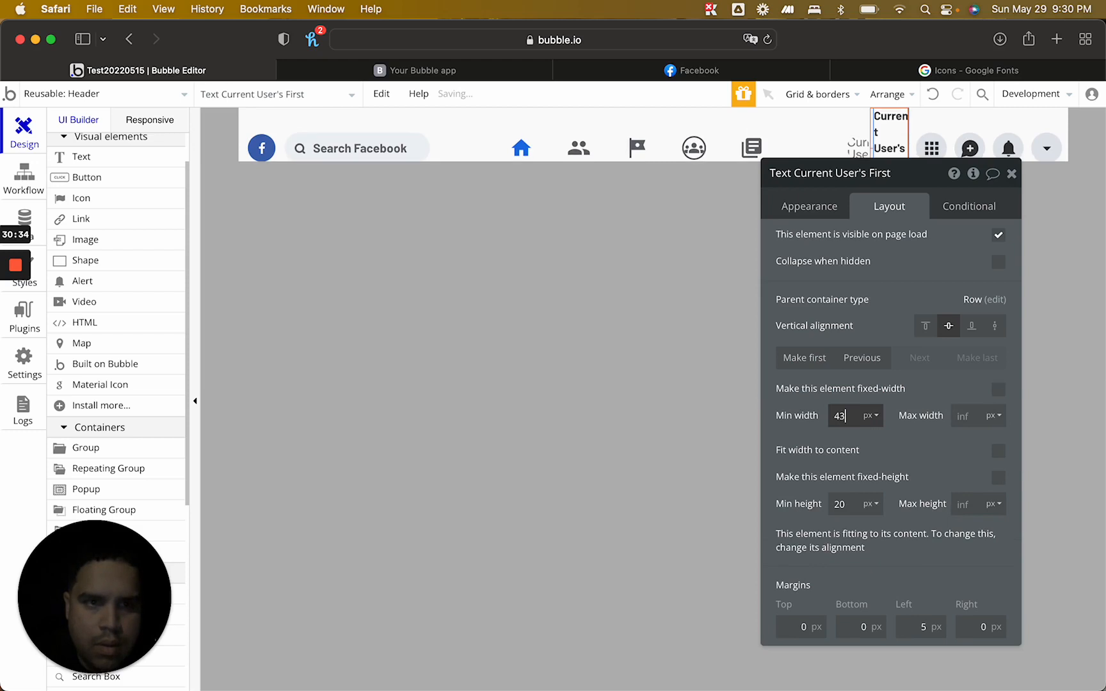
# Set the User Image and Name Group's fixed width to 90 px
pyautogui.click(857, 131)
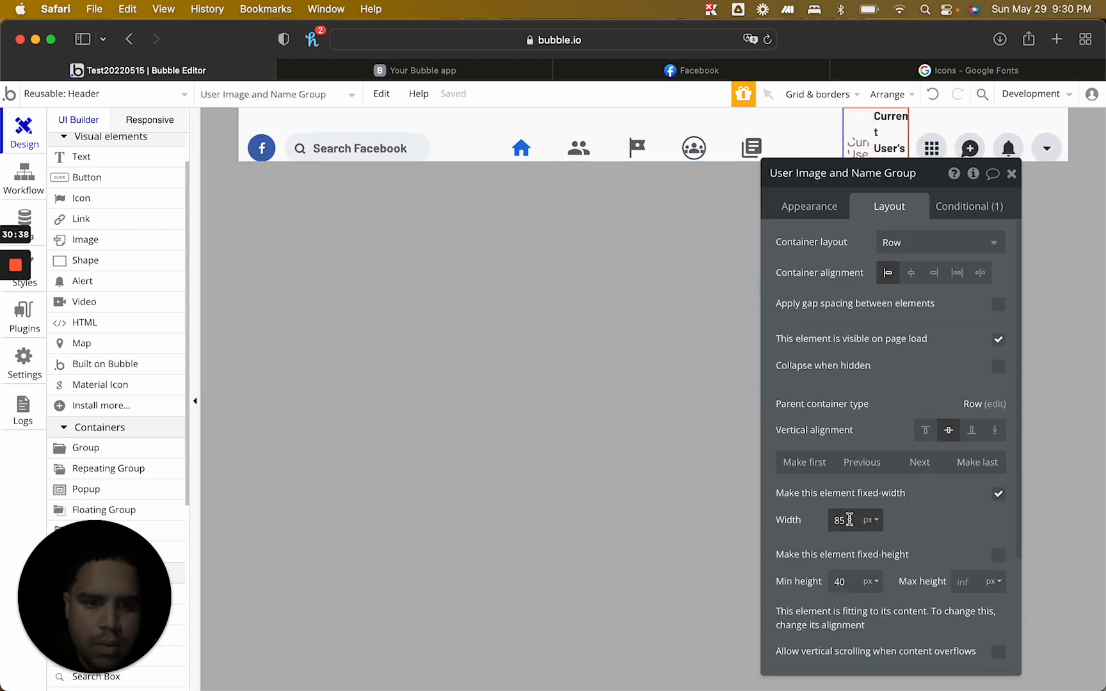
pyautogui.click(850, 520)
pyautogui.press('Up')
pyautogui.press('Up')
pyautogui.press('Up')
pyautogui.press('Up')
pyautogui.press('Up')
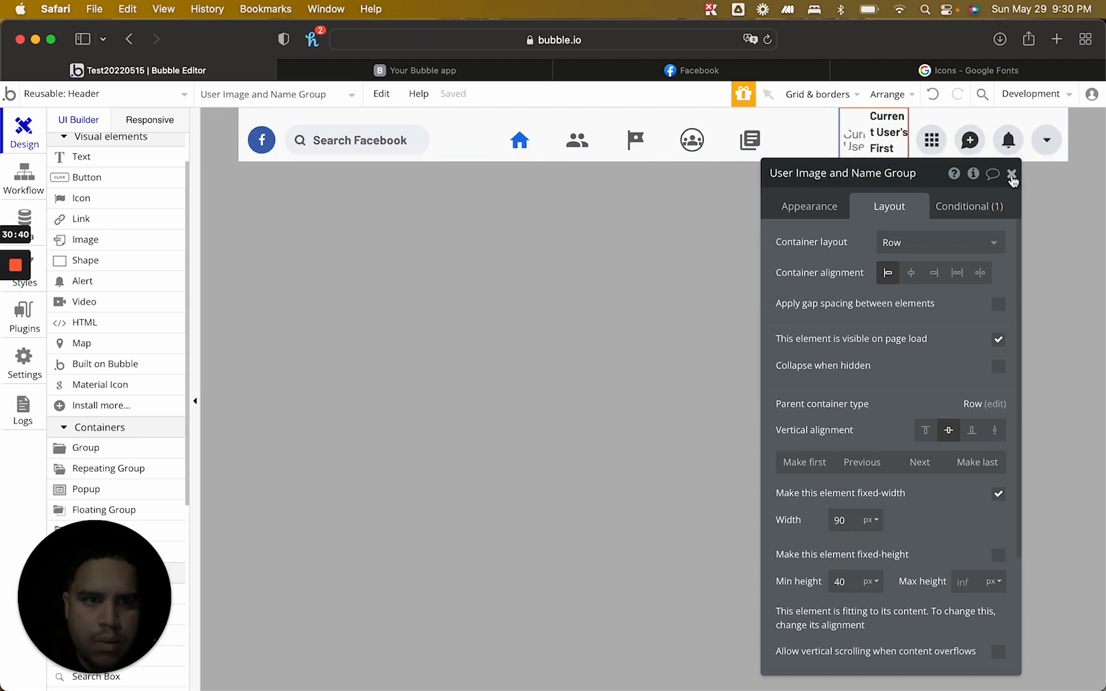
# Refresh the app preview, check the user group's hover effect, and compare the header with Facebook's
pyautogui.click(1011, 176)
pyautogui.click(471, 75)
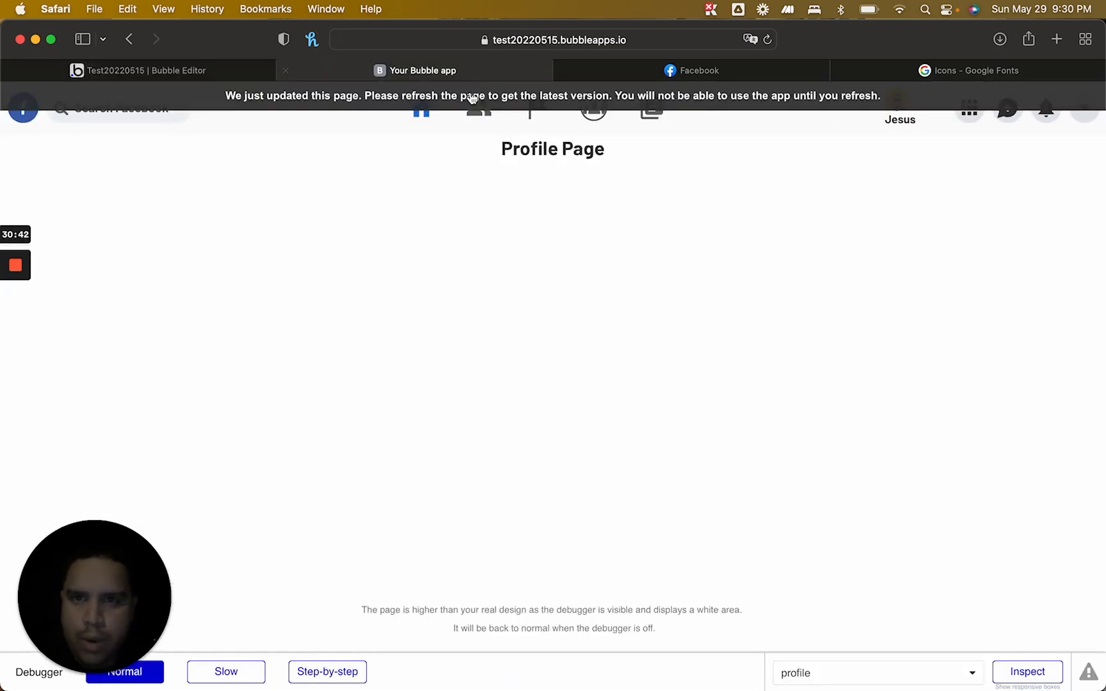
pyautogui.click(471, 98)
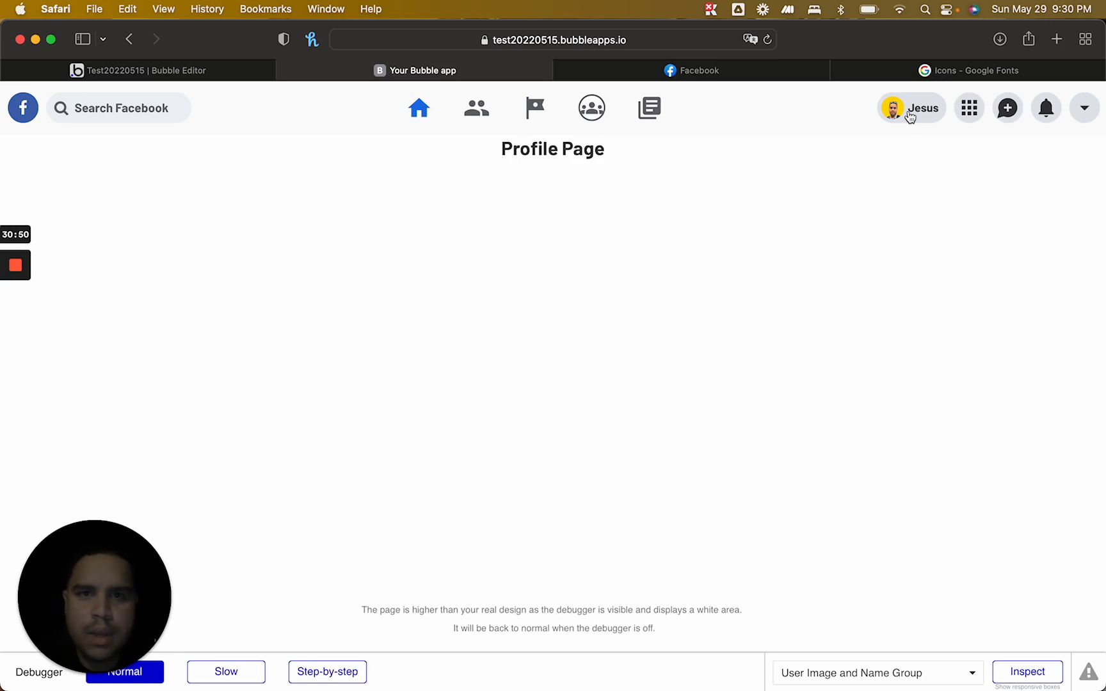
pyautogui.click(690, 71)
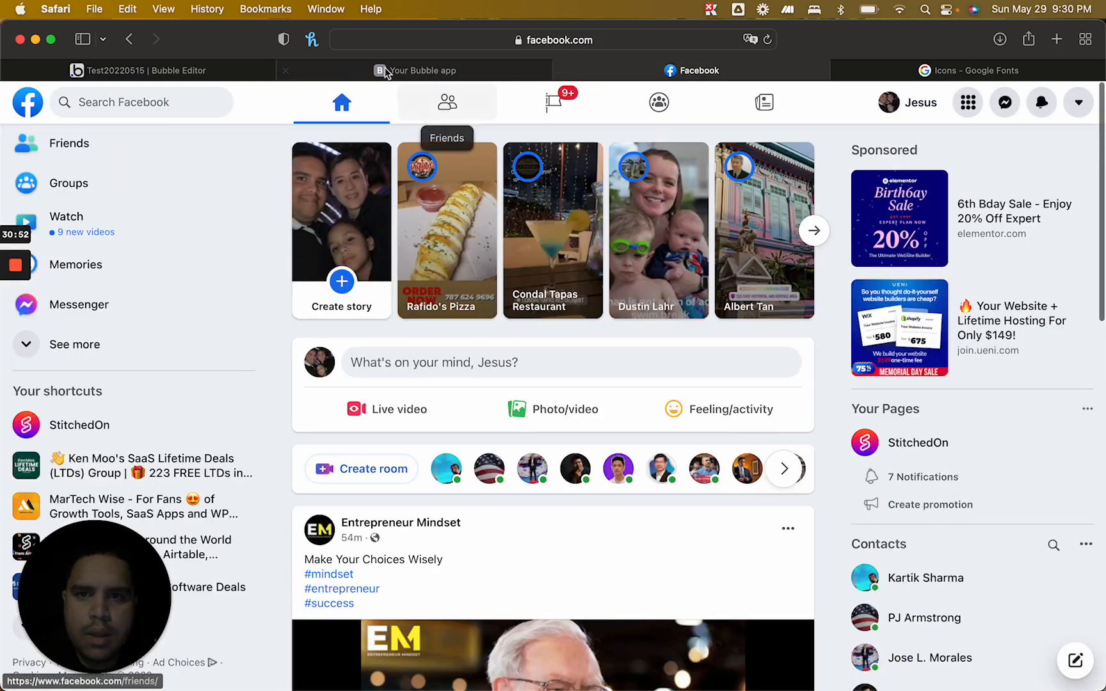
# Return to the Bubble editor and group the home icon in a Row container
pyautogui.click(222, 71)
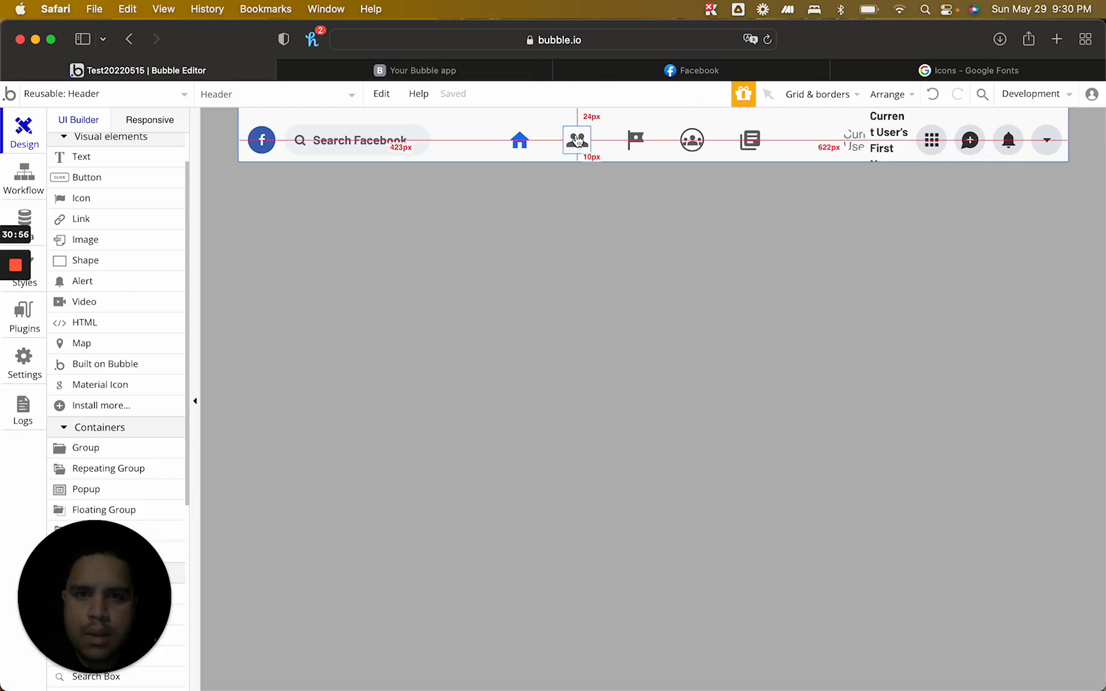
pyautogui.click(518, 142)
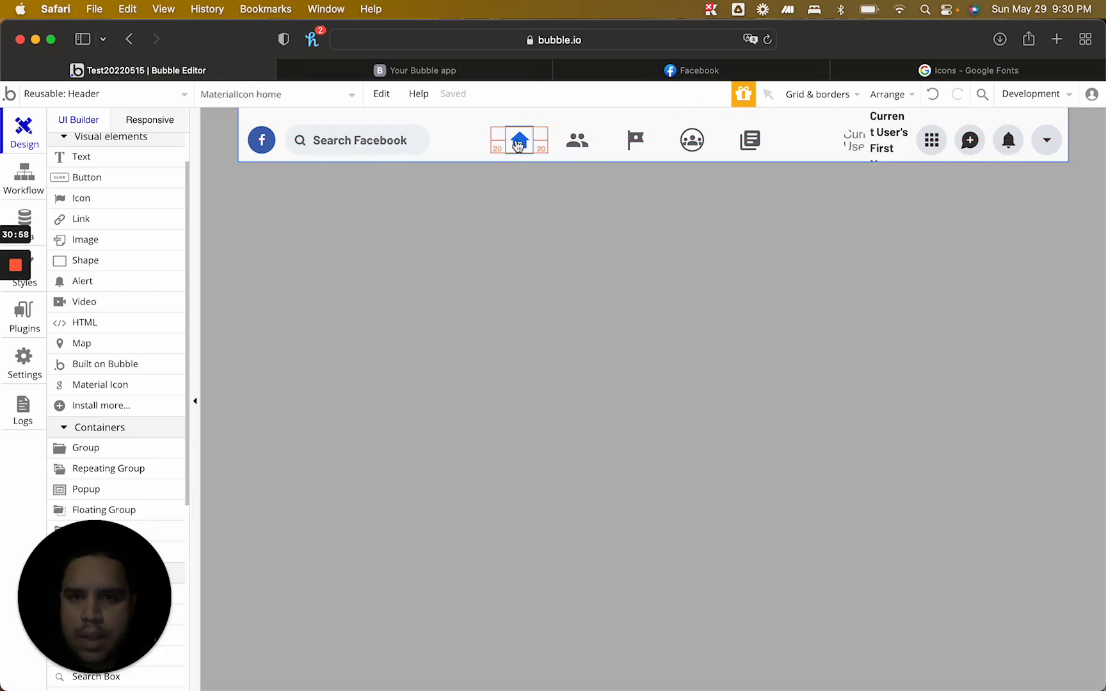
pyautogui.rightClick(516, 142)
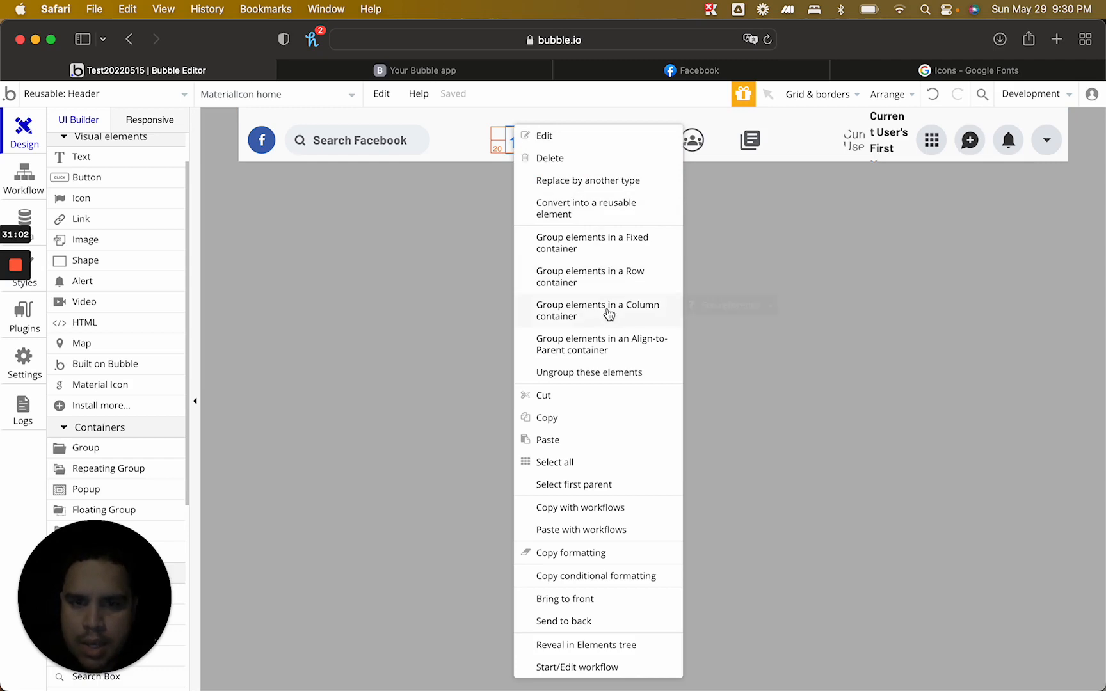
pyautogui.click(606, 276)
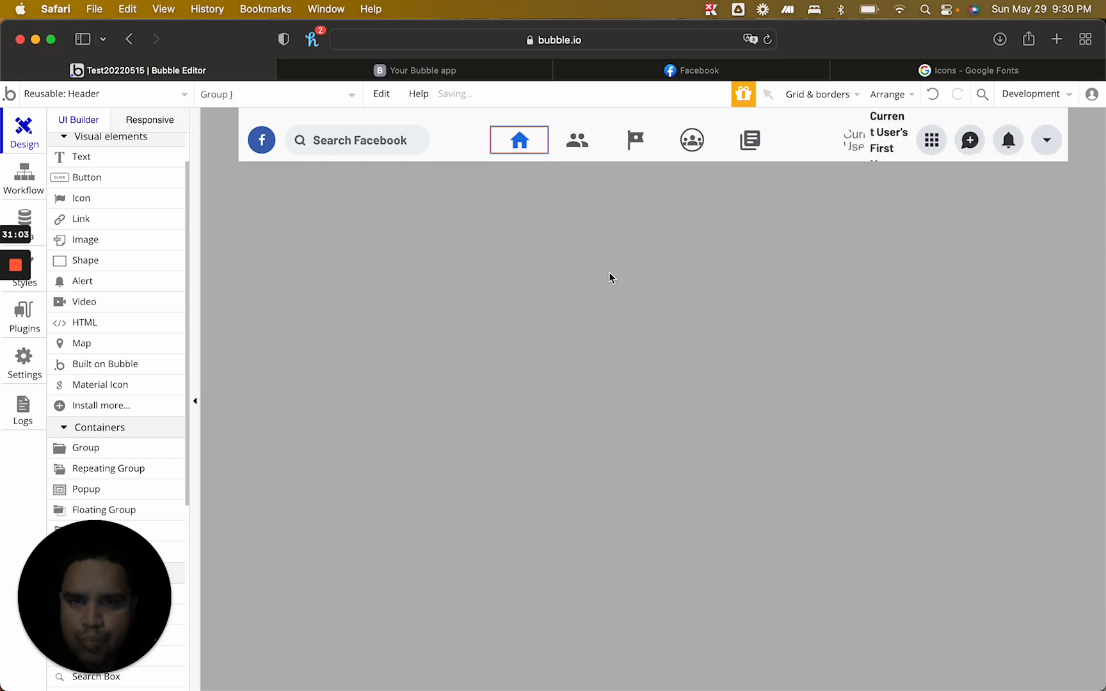
# Set the home icon group's minimum height to 45 px, center its container alignment, and rename it Home Icon Group
pyautogui.doubleClick(496, 134)
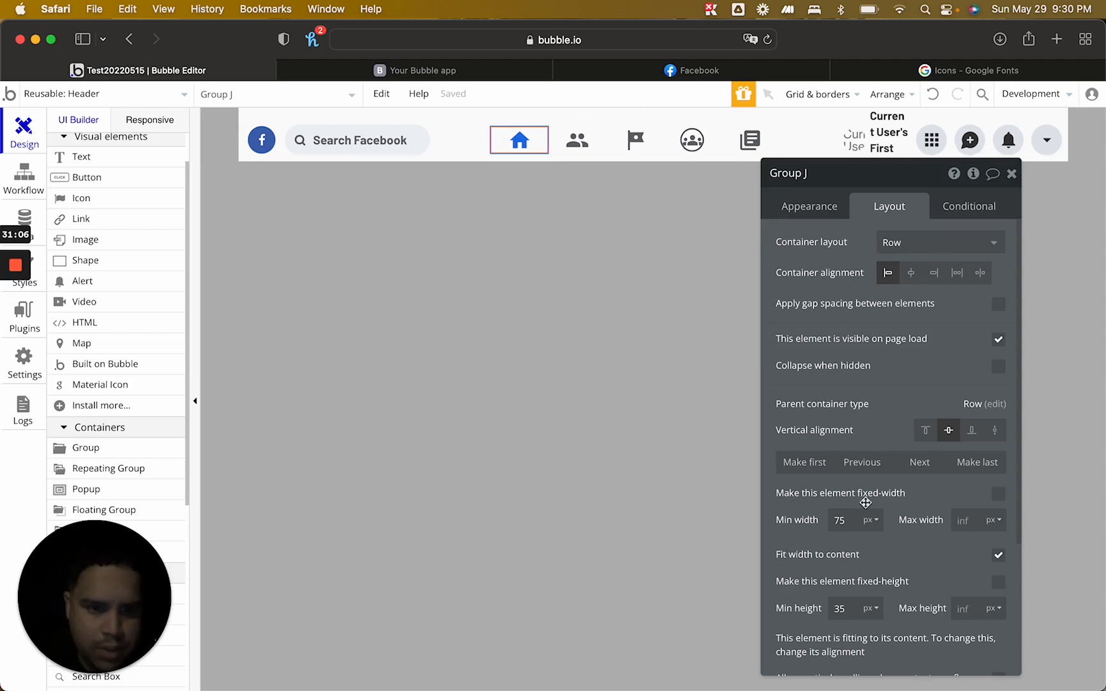
pyautogui.press('Up')
pyautogui.press('Up')
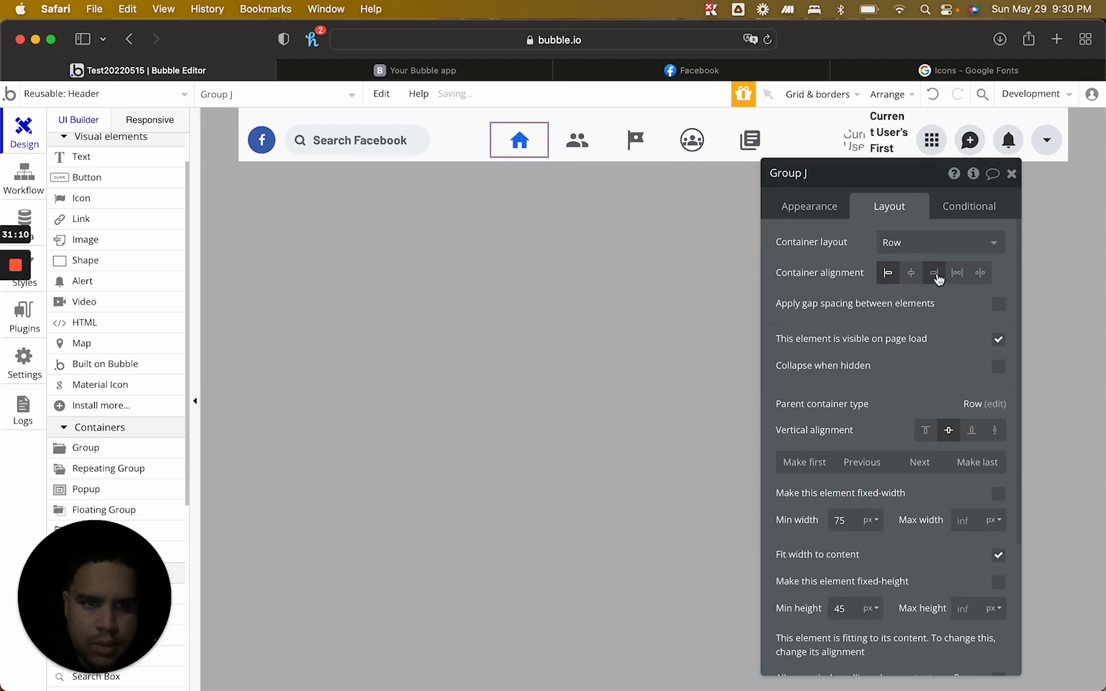
pyautogui.click(523, 143)
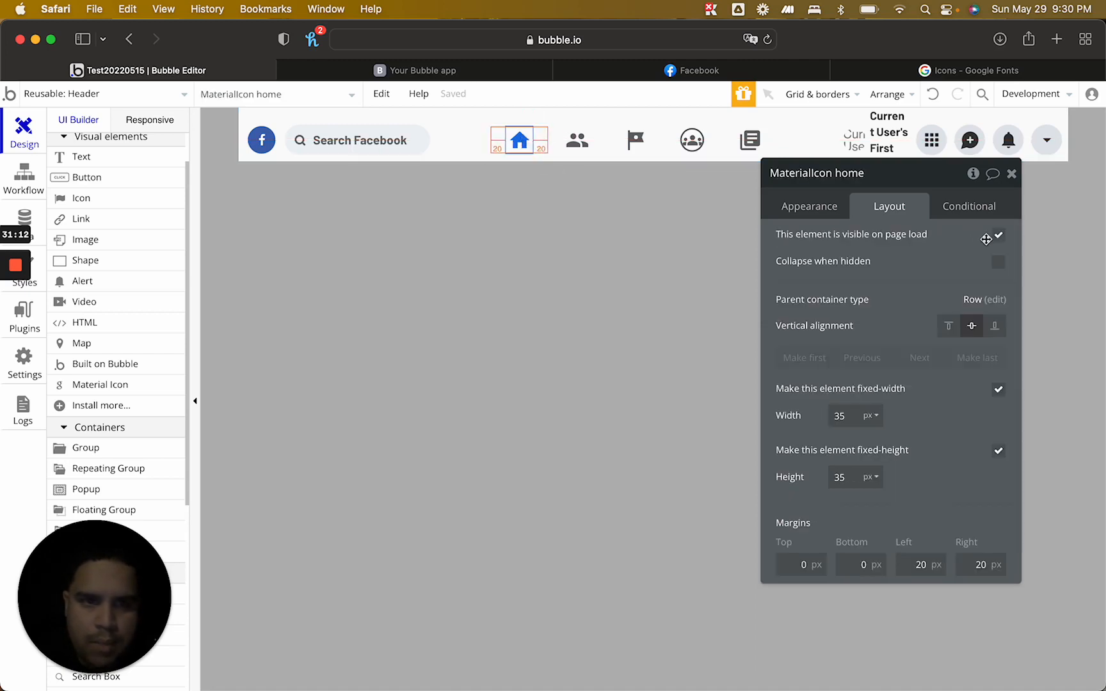
pyautogui.click(497, 143)
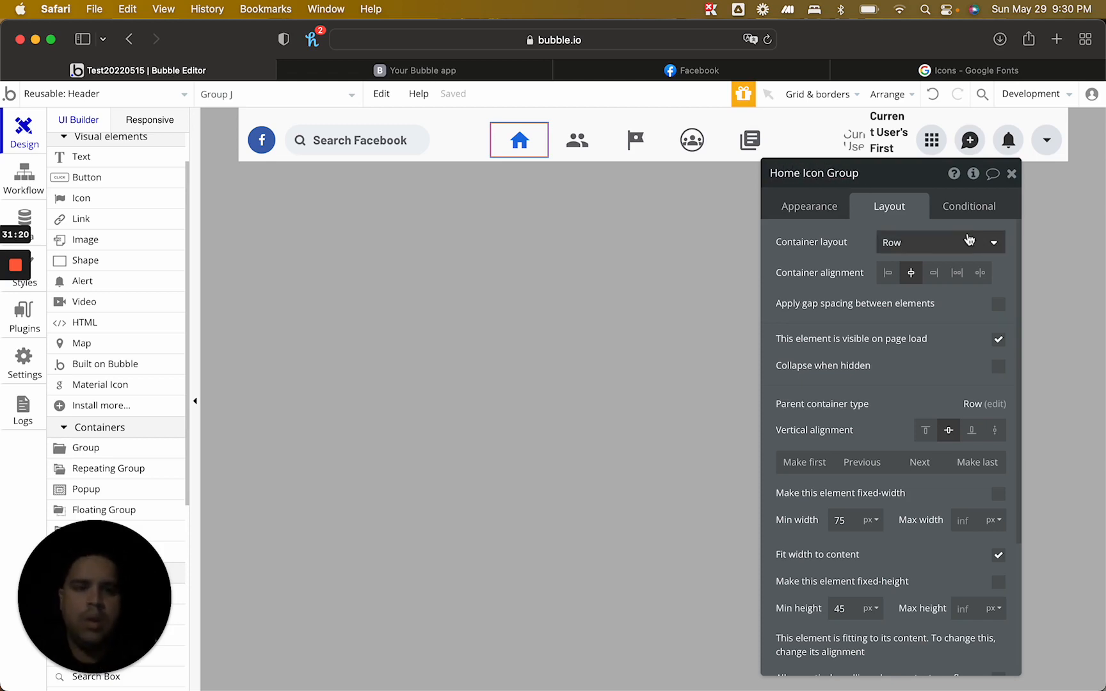
# Define a condition on the Home Icon Group for when This Group is hovered
pyautogui.click(969, 206)
pyautogui.click(856, 256)
pyautogui.click(848, 249)
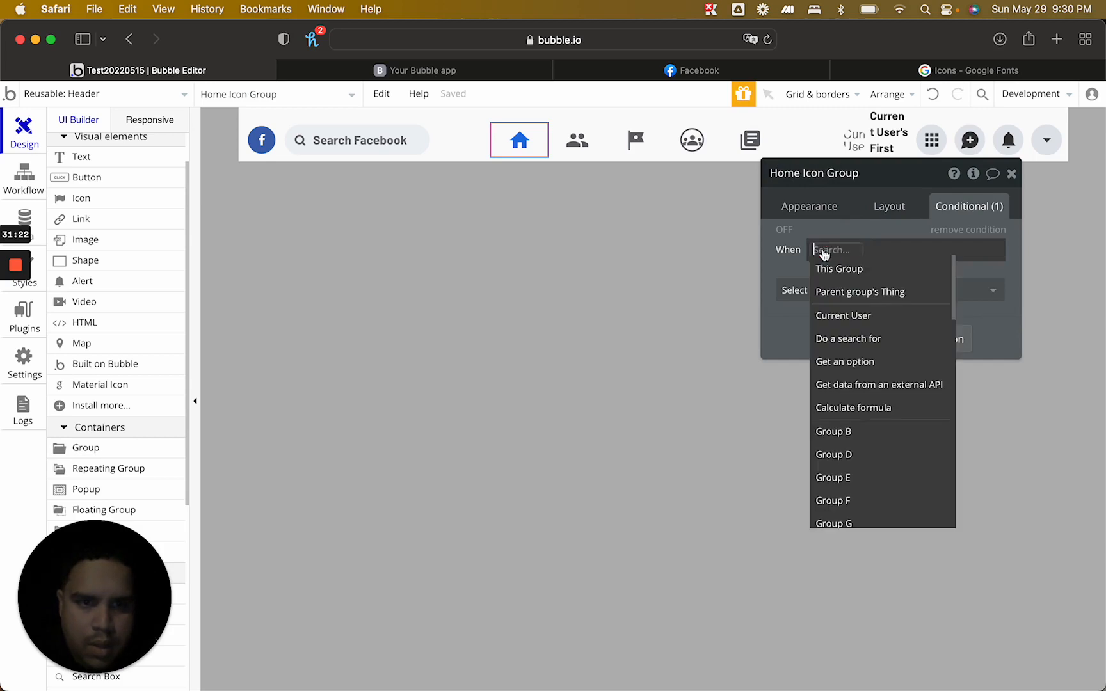
pyautogui.click(830, 266)
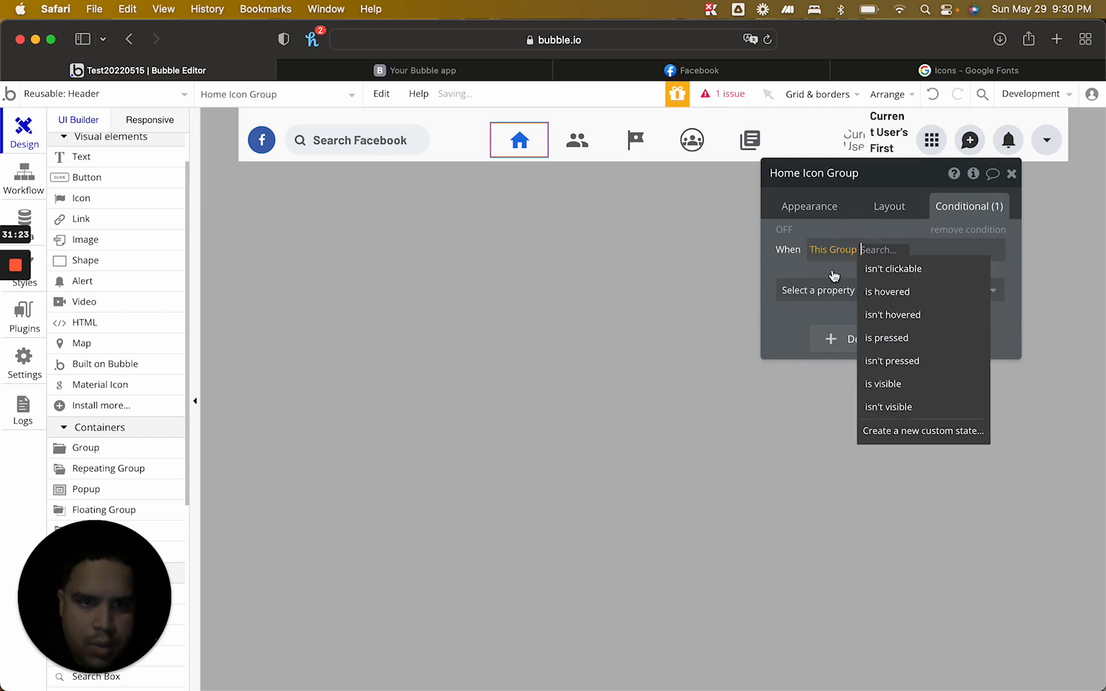
pyautogui.click(887, 292)
# Make the Home Icon Group's hover condition change the background style to Flat color
pyautogui.click(884, 298)
pyautogui.write('s')
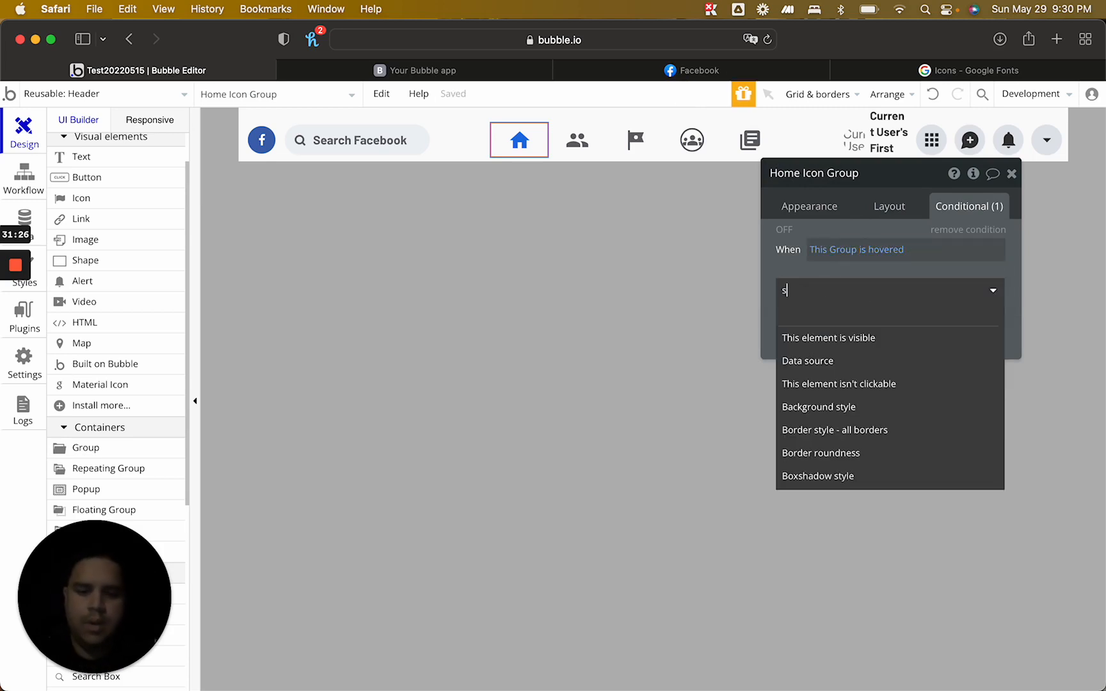
pyautogui.write('ty')
pyautogui.click(879, 338)
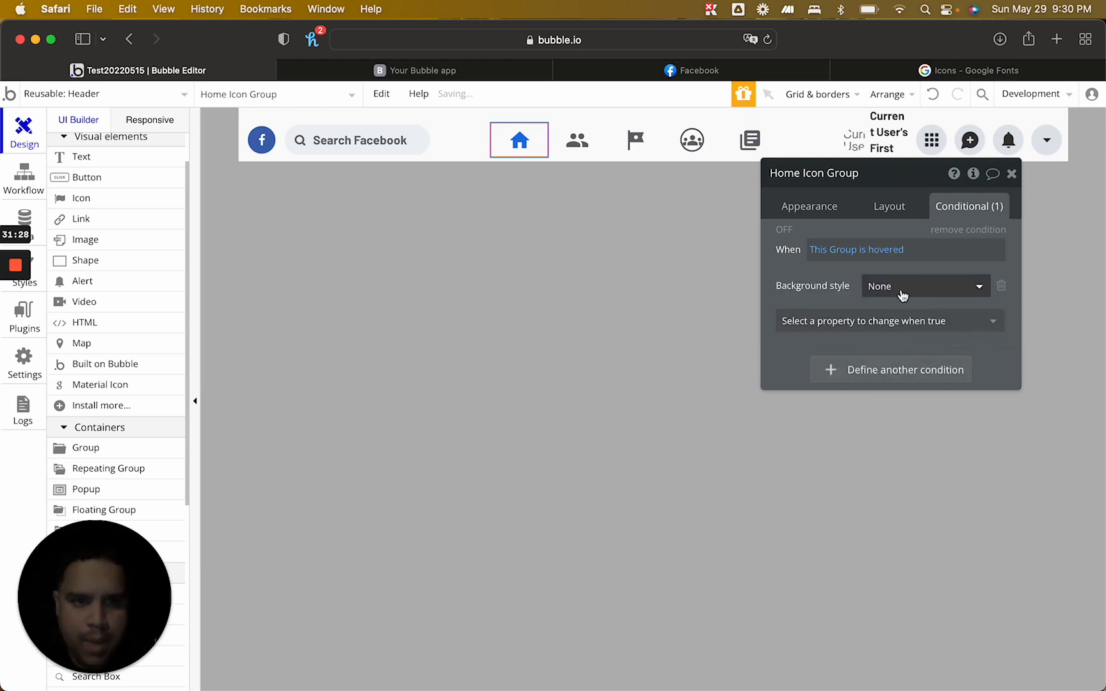
pyautogui.click(904, 294)
pyautogui.click(906, 331)
# Add a background color of #E3E6EA to the Home Icon Group's hover condition and copy the condition
pyautogui.click(883, 322)
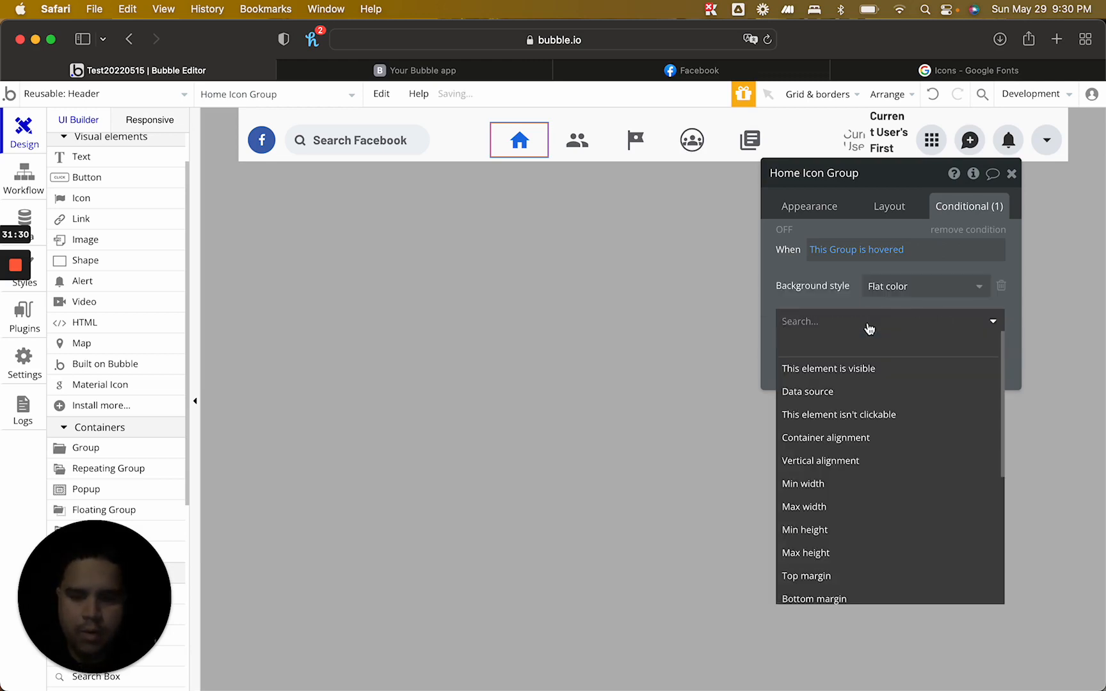
pyautogui.write('colo')
pyautogui.click(861, 373)
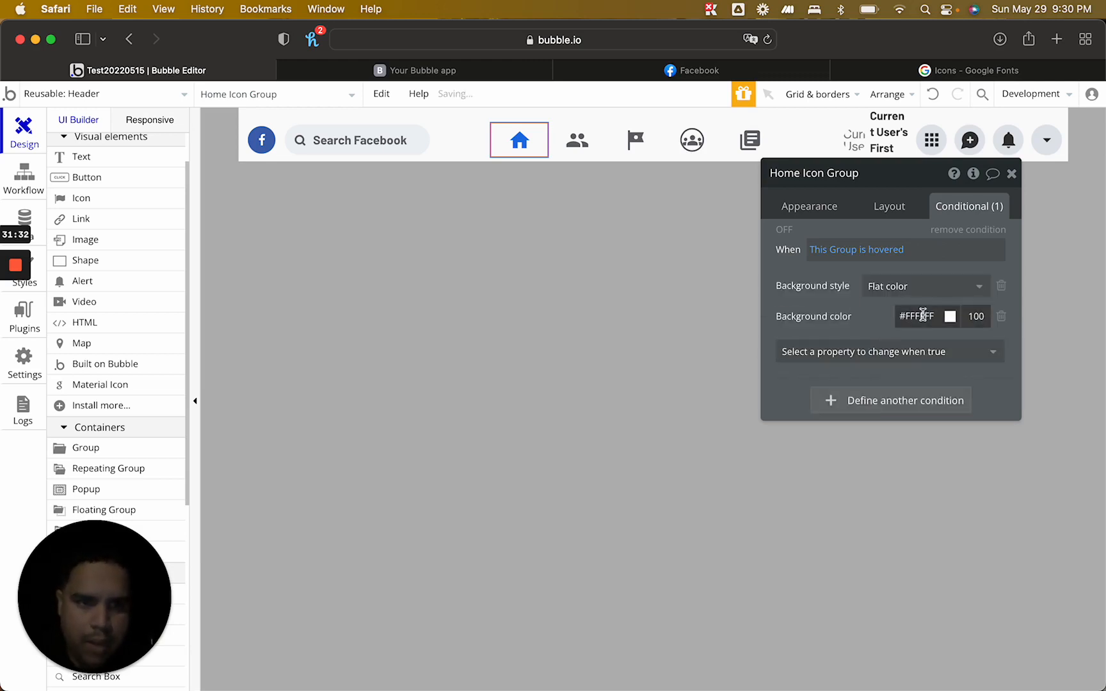
pyautogui.click(922, 314)
pyautogui.press('super+a')
pyautogui.write('#E3e6ea')
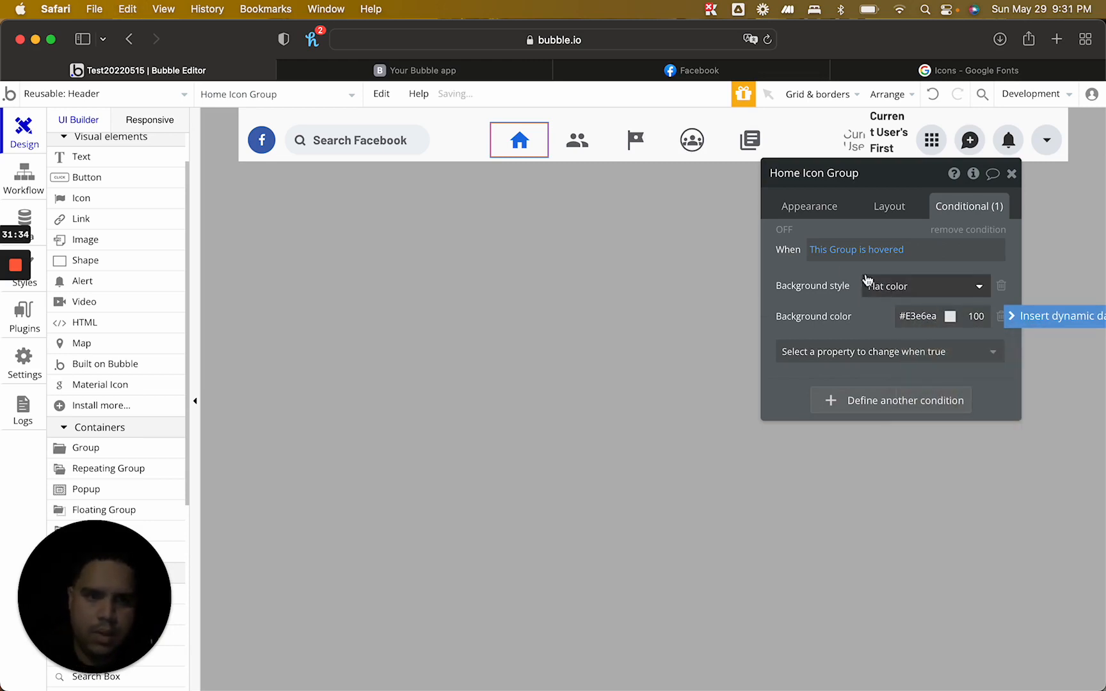
pyautogui.rightClick(849, 264)
pyautogui.click(924, 225)
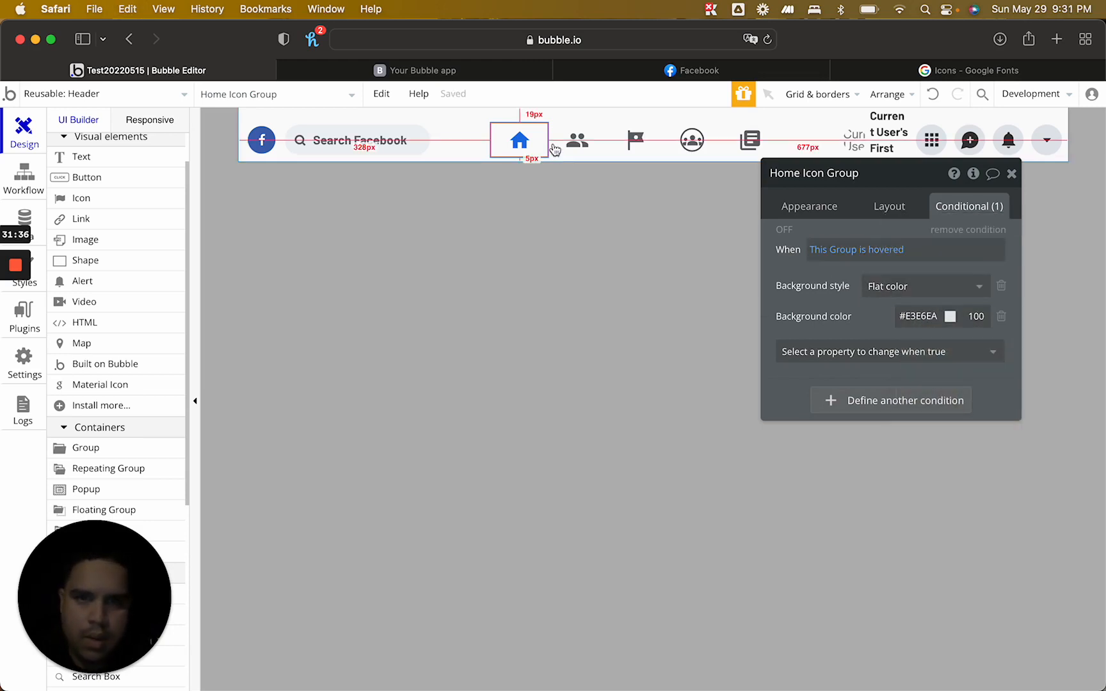
# Group the people icon beside the home icon in a Row container
pyautogui.click(574, 139)
pyautogui.rightClick(574, 140)
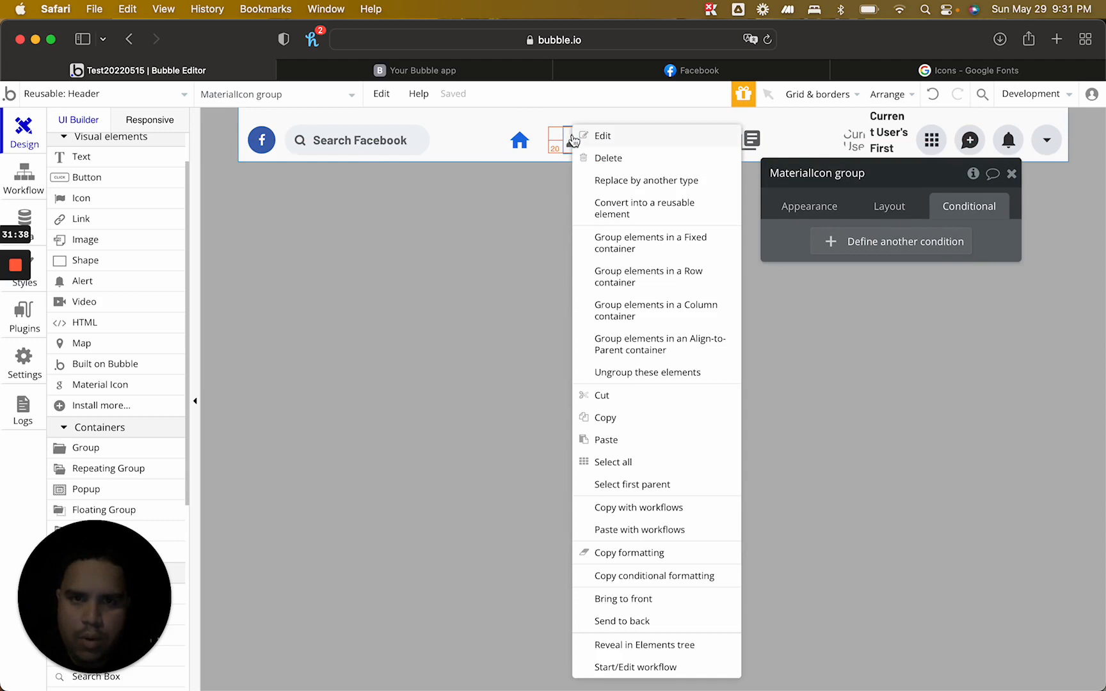
pyautogui.click(636, 278)
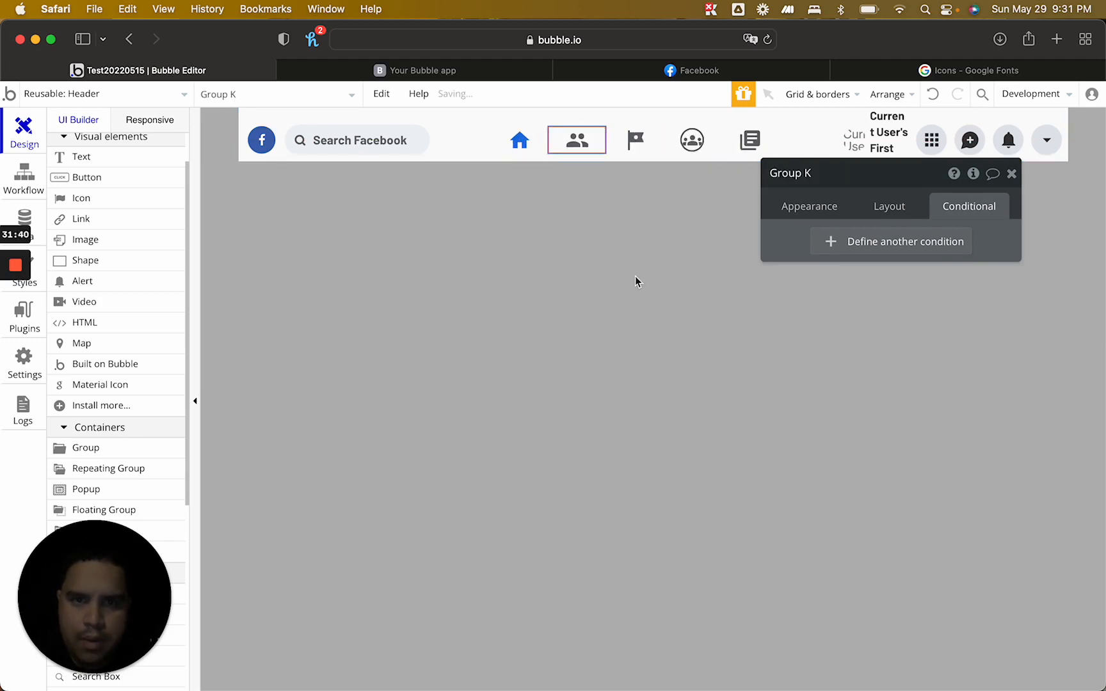
# Check the Home Icon Group's layout and set the people icon group's minimum height to 45 px to match
pyautogui.click(498, 135)
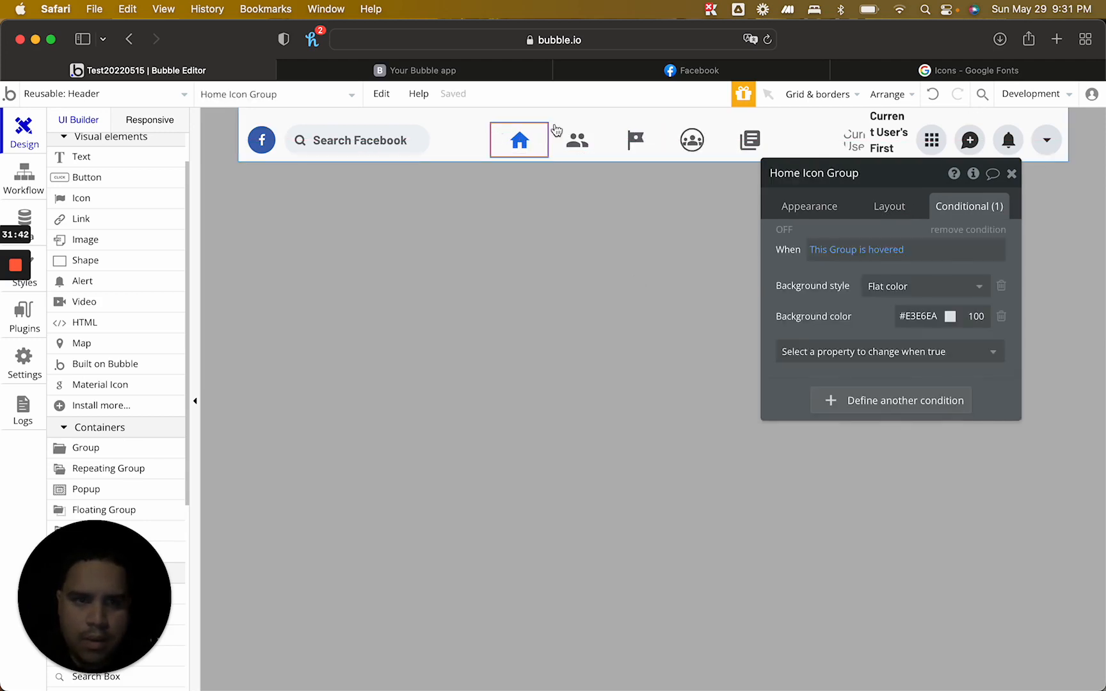
pyautogui.click(888, 208)
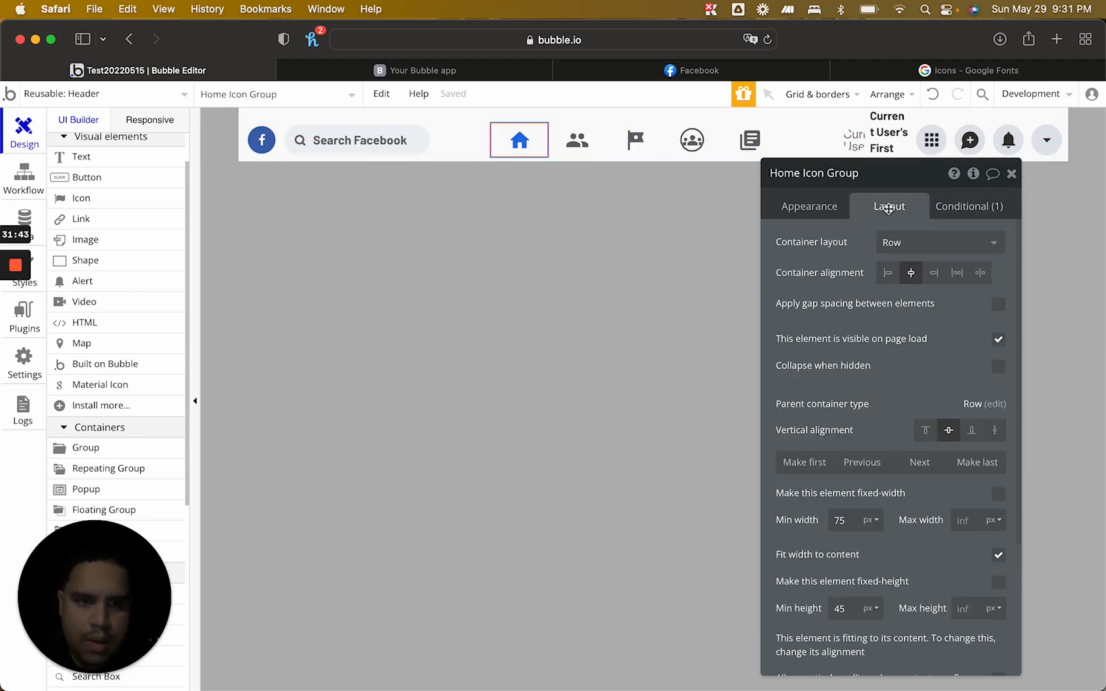
pyautogui.click(557, 133)
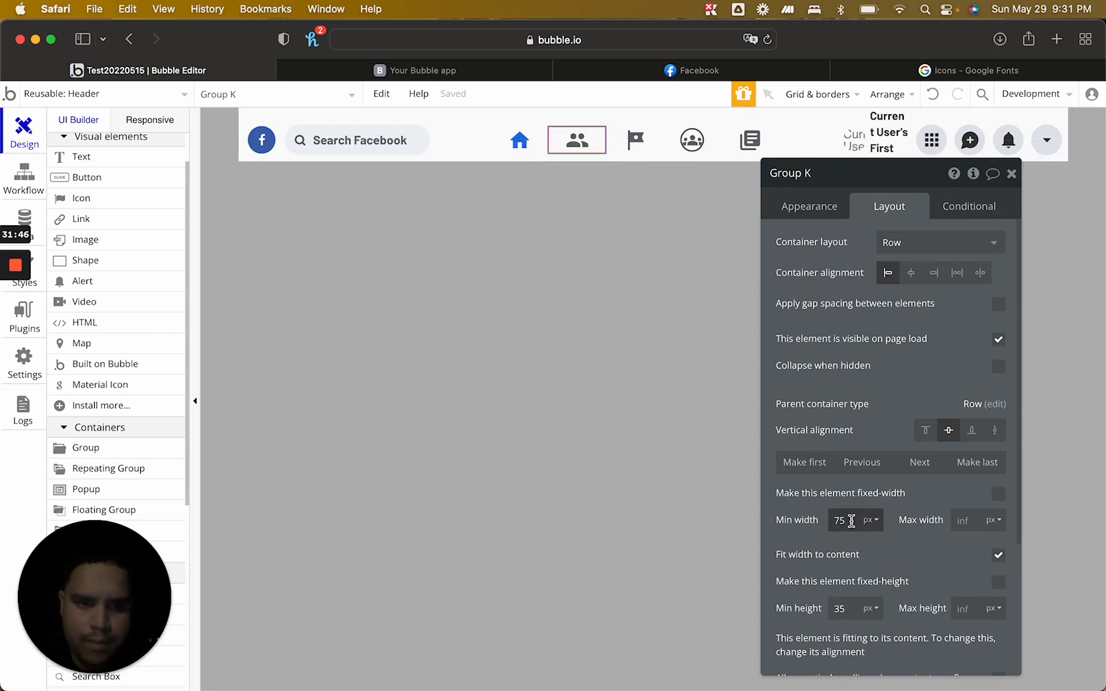
pyautogui.press('Up')
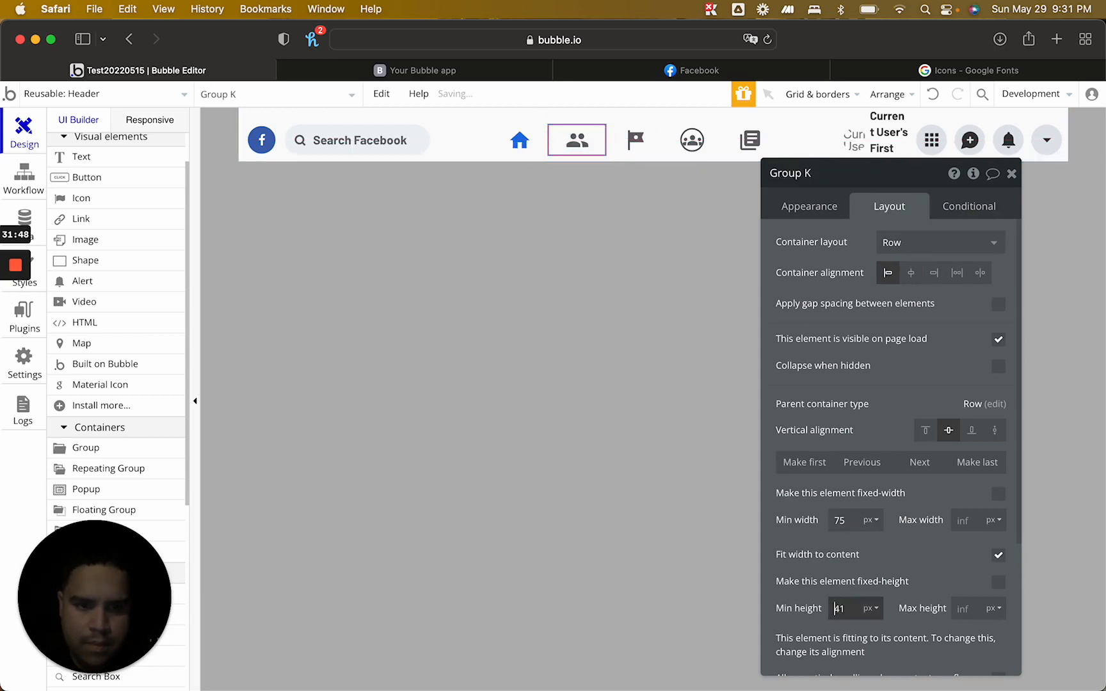
# Remove the Default Group style from the people icon group and set its border roundness to 10
pyautogui.click(811, 206)
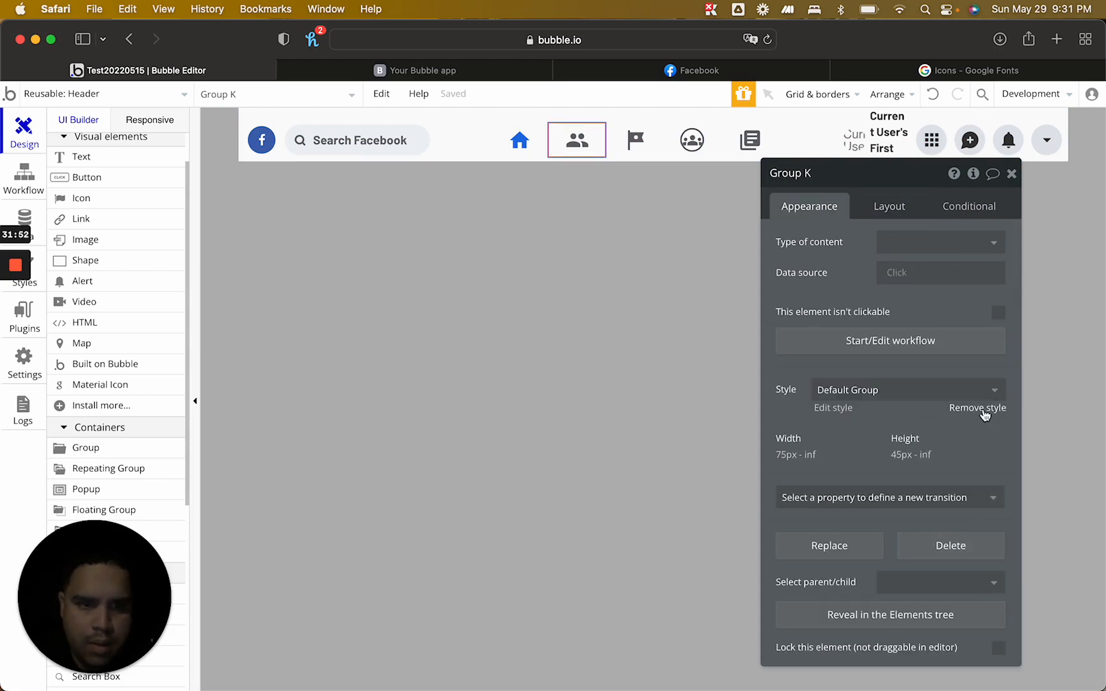
pyautogui.click(977, 408)
pyautogui.scroll(-2, 967, 526)
pyautogui.click(992, 471)
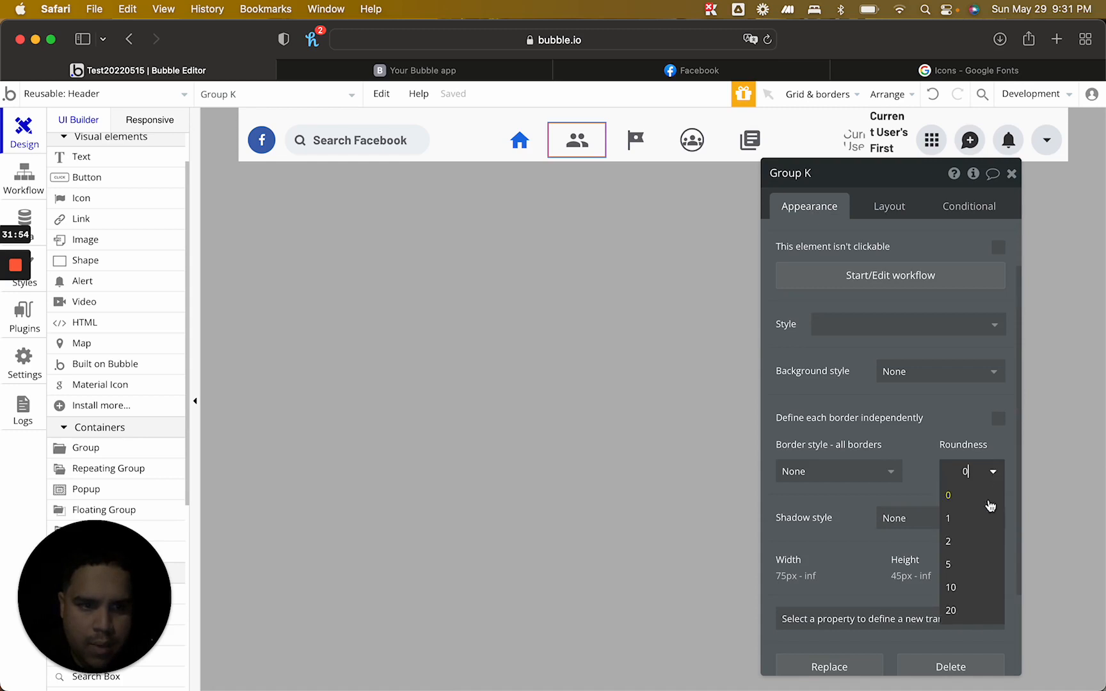
pyautogui.click(960, 587)
# Remove the Default Group style from the Home Icon Group and set its border roundness to 10
pyautogui.click(502, 137)
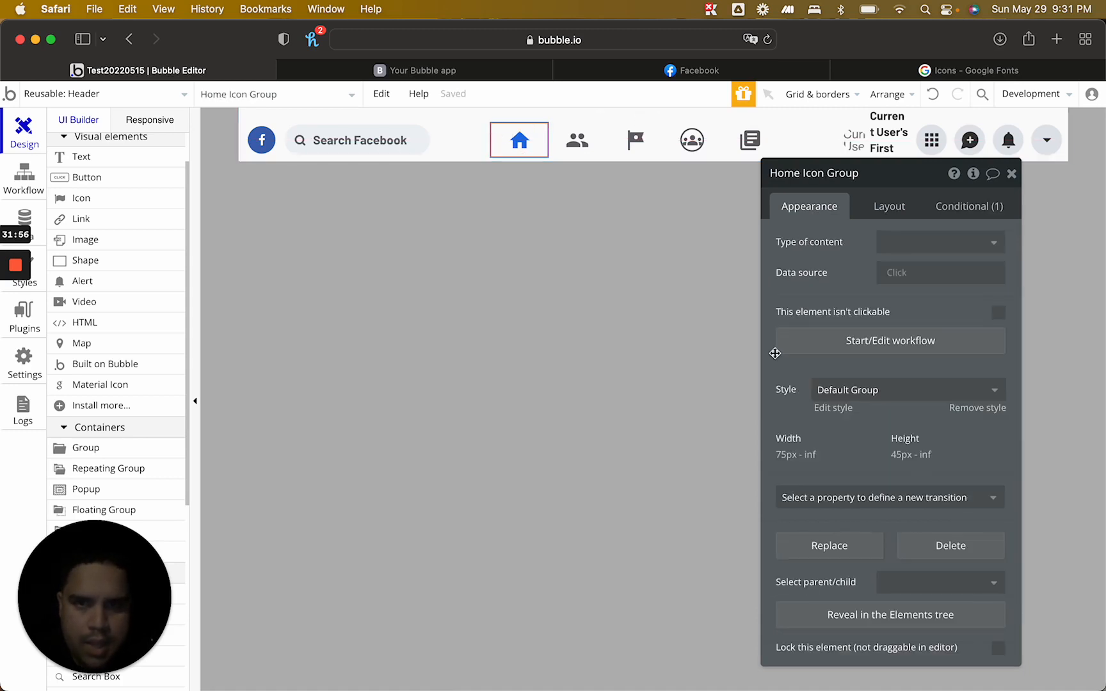
pyautogui.click(977, 408)
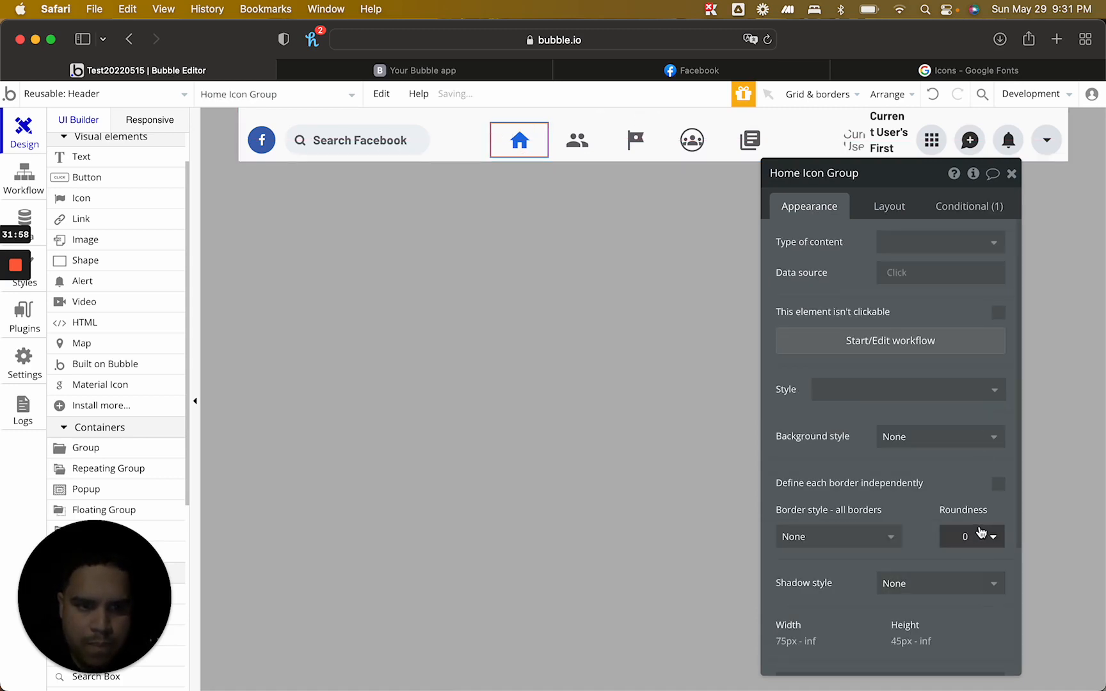
pyautogui.click(988, 537)
pyautogui.click(957, 651)
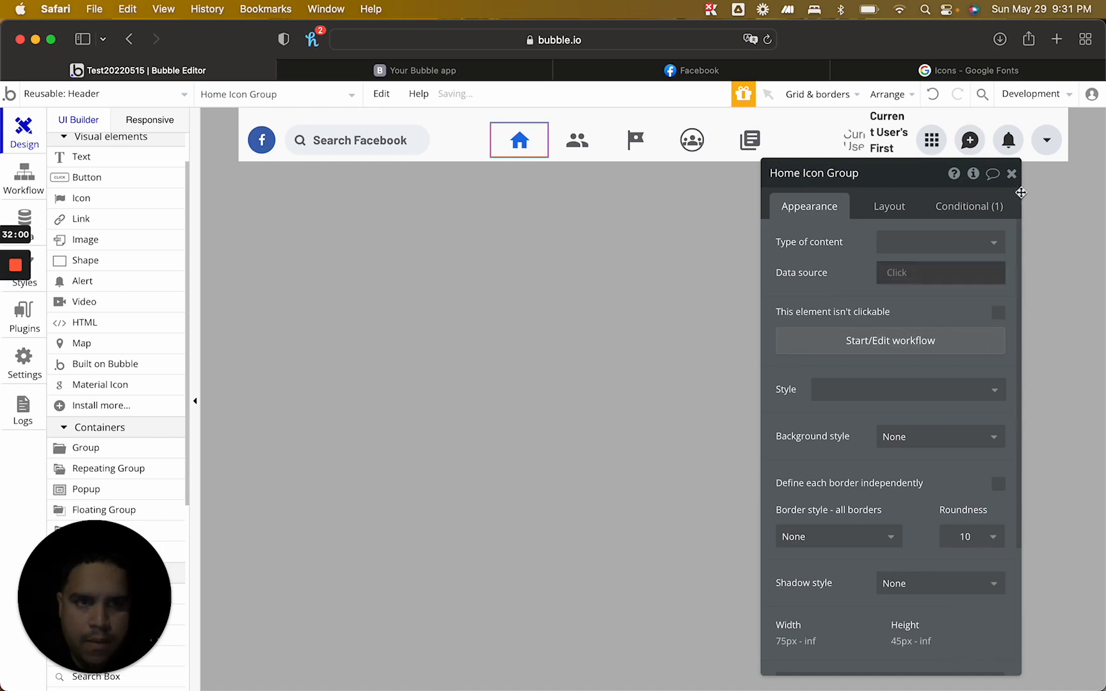
pyautogui.click(1011, 174)
# Paste the copied hover condition onto the people icon group
pyautogui.doubleClick(600, 140)
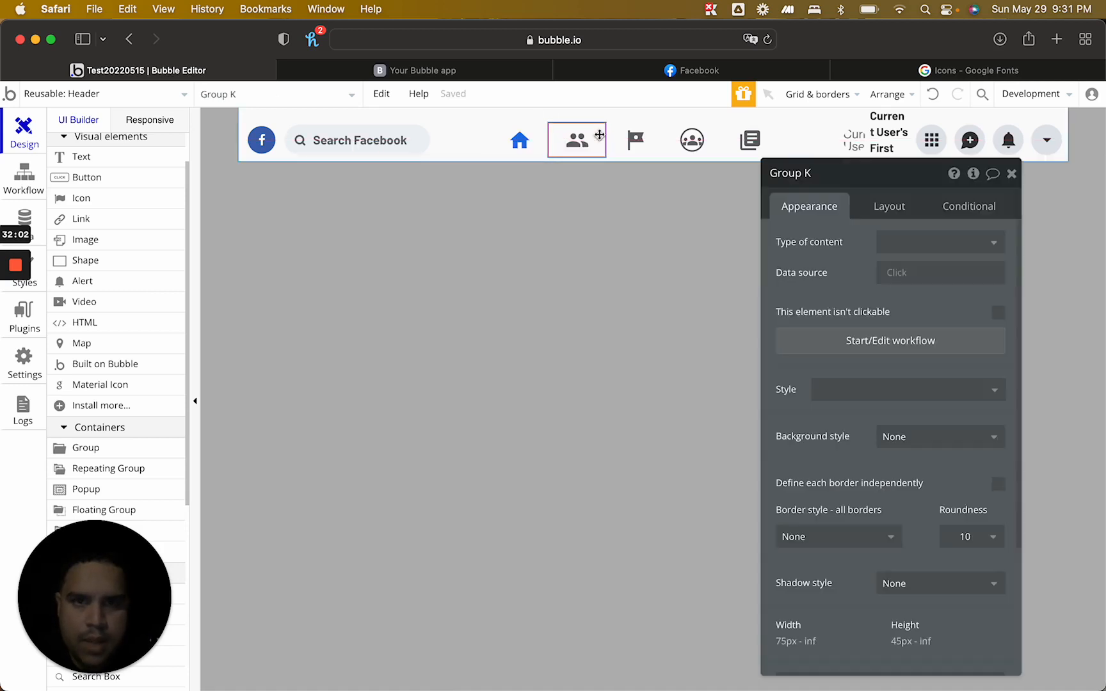
pyautogui.click(956, 197)
pyautogui.rightClick(777, 231)
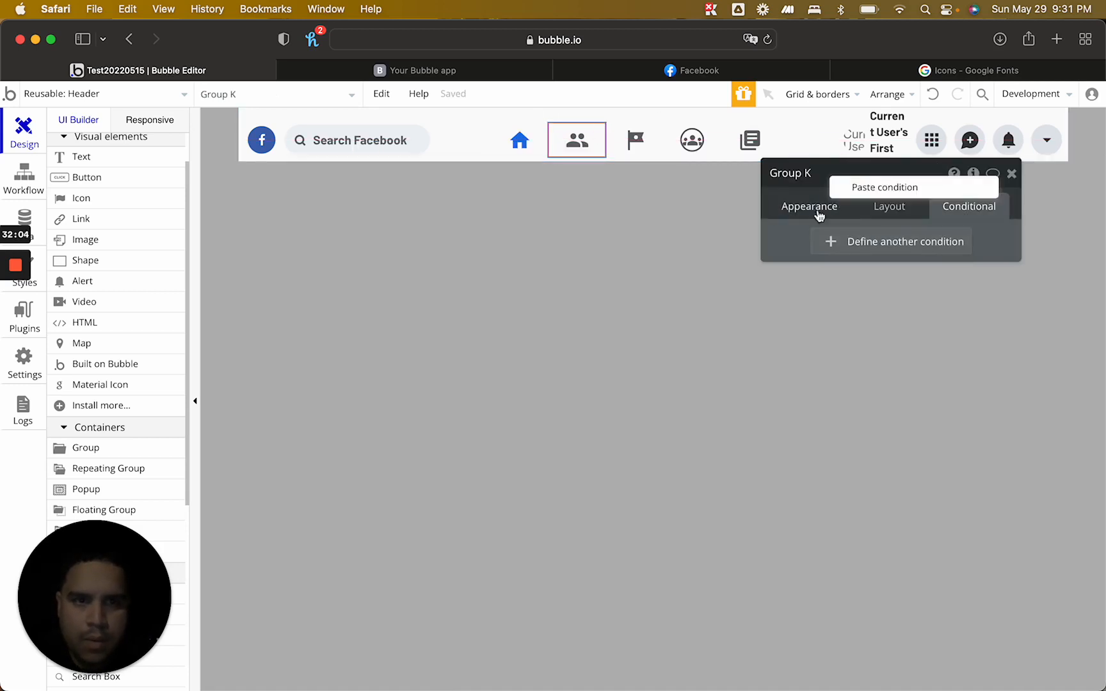
pyautogui.click(877, 187)
# Group the flag icon in a Row container and set the group's minimum height to 45 px
pyautogui.click(634, 141)
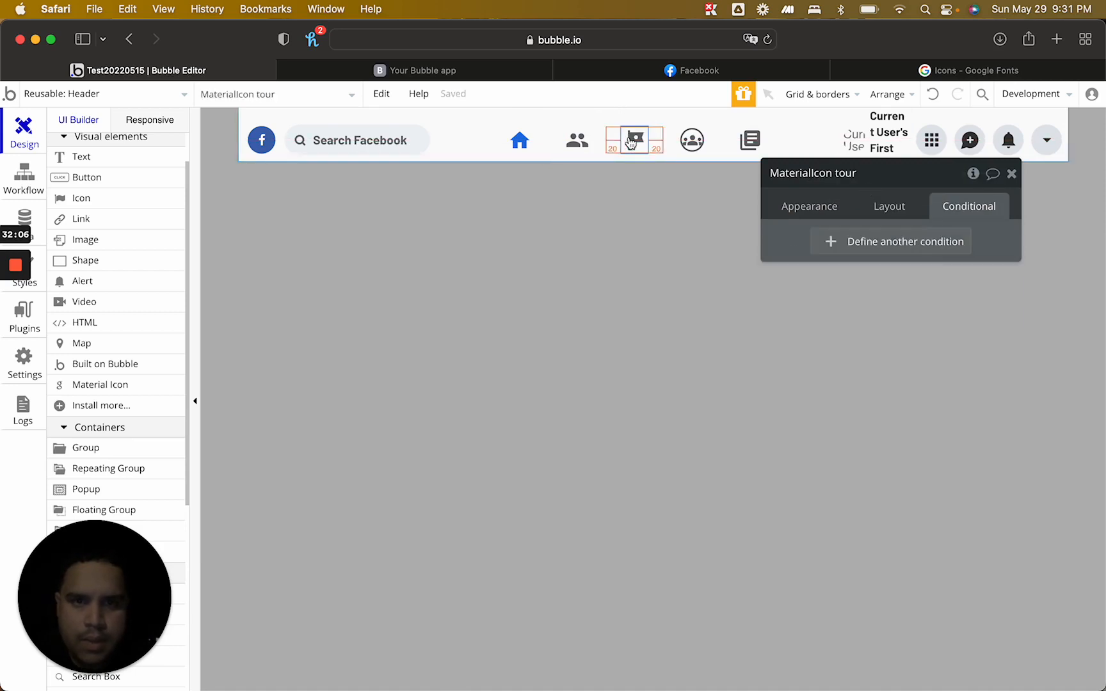
pyautogui.rightClick(630, 141)
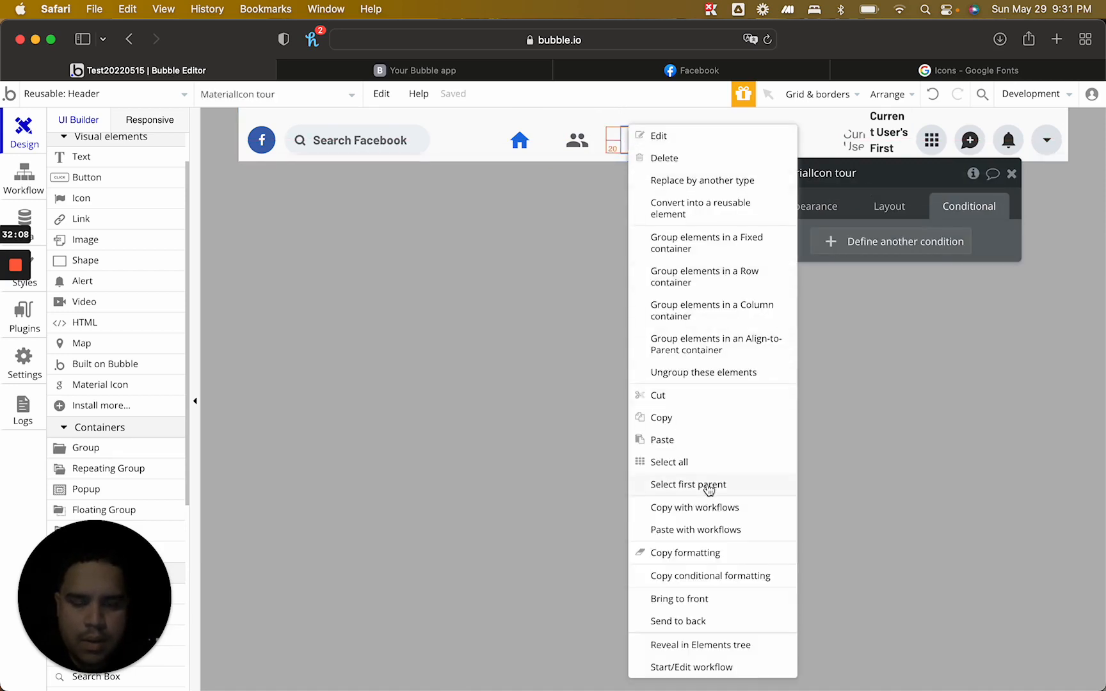
pyautogui.click(751, 278)
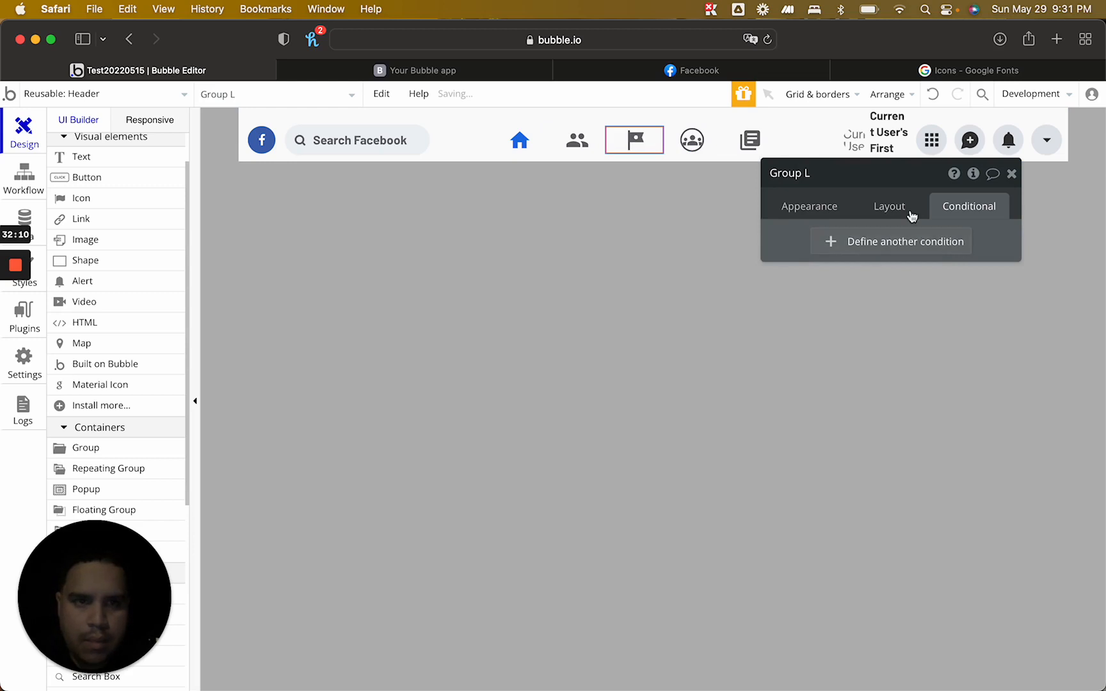
pyautogui.click(890, 206)
pyautogui.click(834, 608)
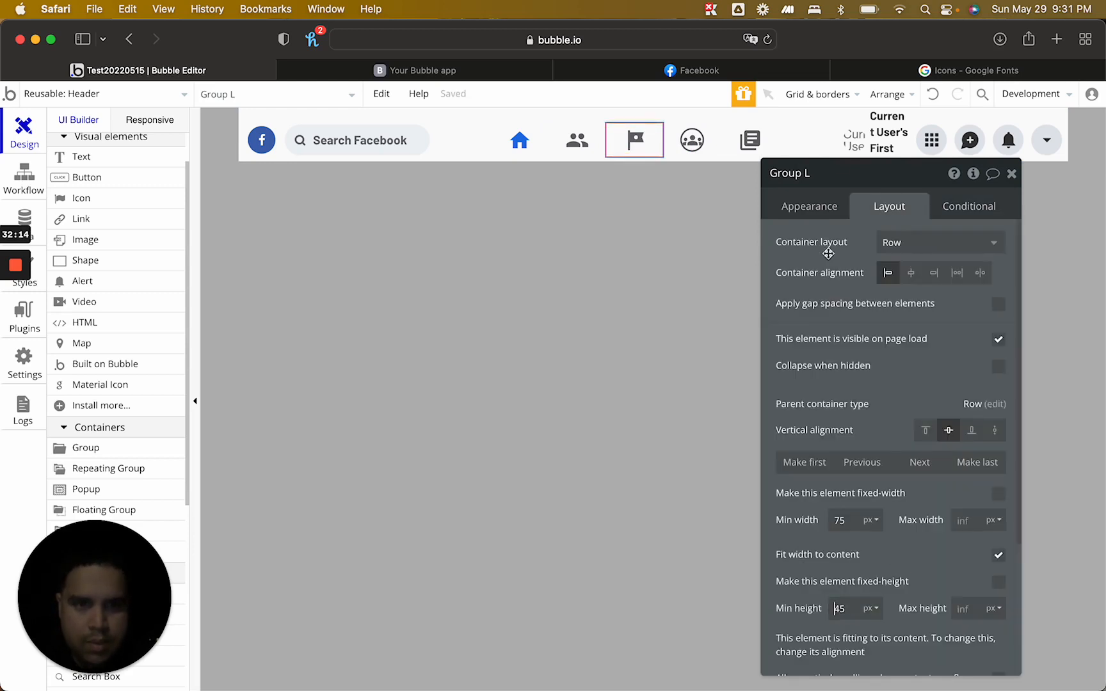
# Replace the flag icon group's default style with a border roundness of 10 and paste the copied hover condition
pyautogui.click(800, 206)
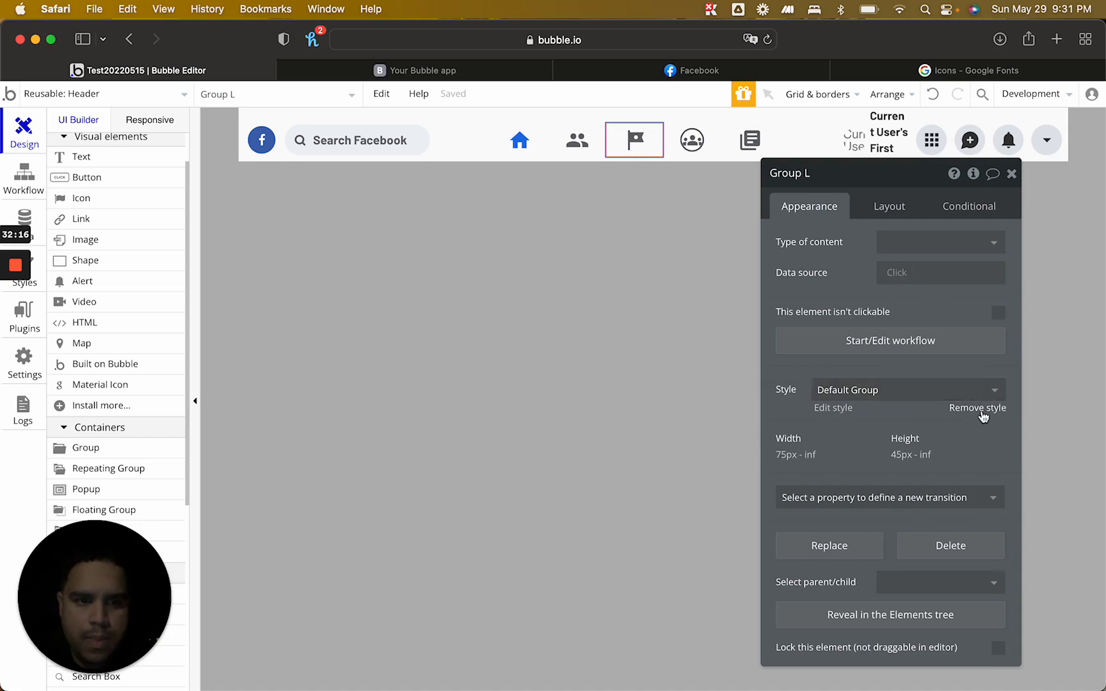
pyautogui.click(979, 408)
pyautogui.click(972, 538)
pyautogui.click(952, 653)
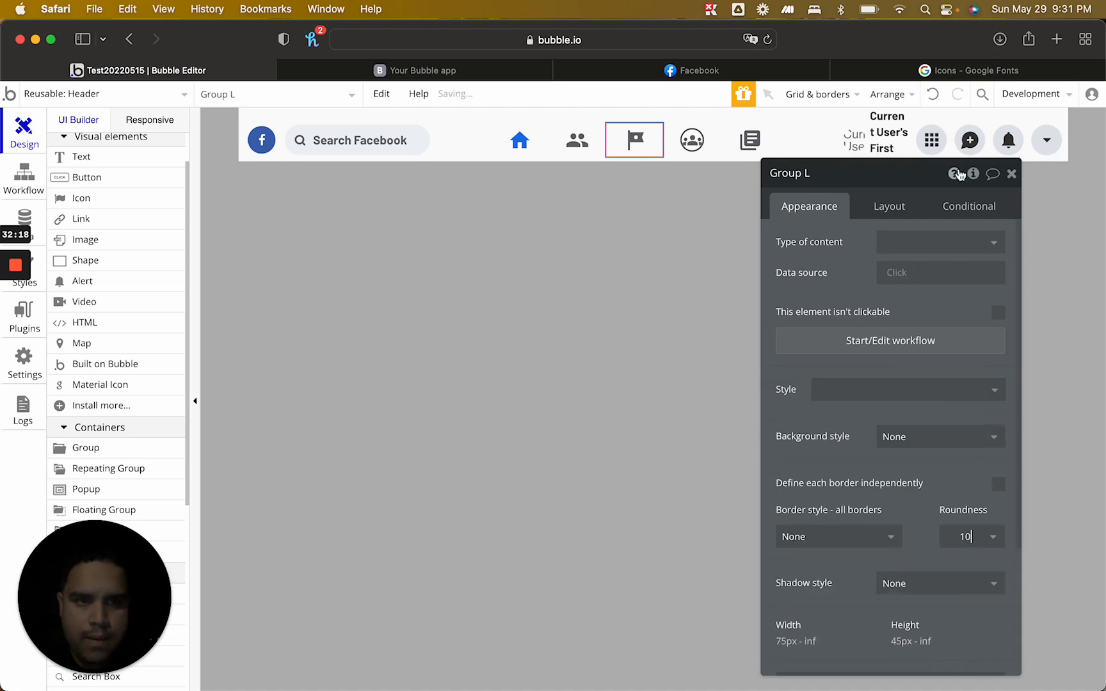
pyautogui.click(963, 208)
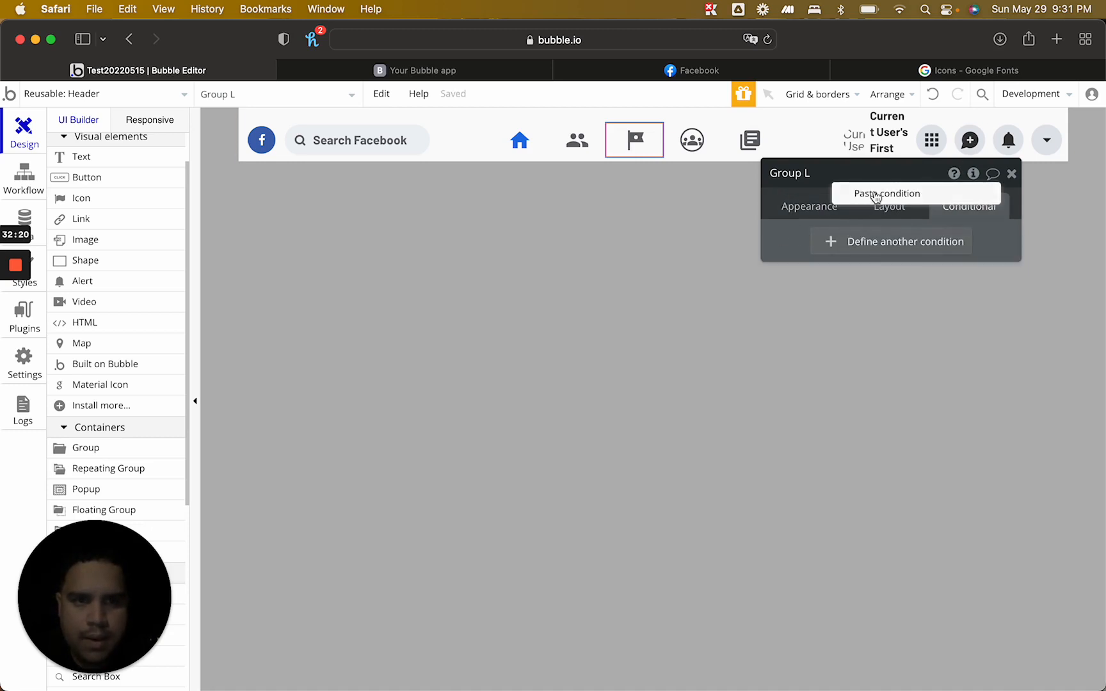
pyautogui.click(876, 197)
# Group the circled groups icon in a Row container and set the group's minimum height to 45 px
pyautogui.click(688, 137)
pyautogui.rightClick(692, 126)
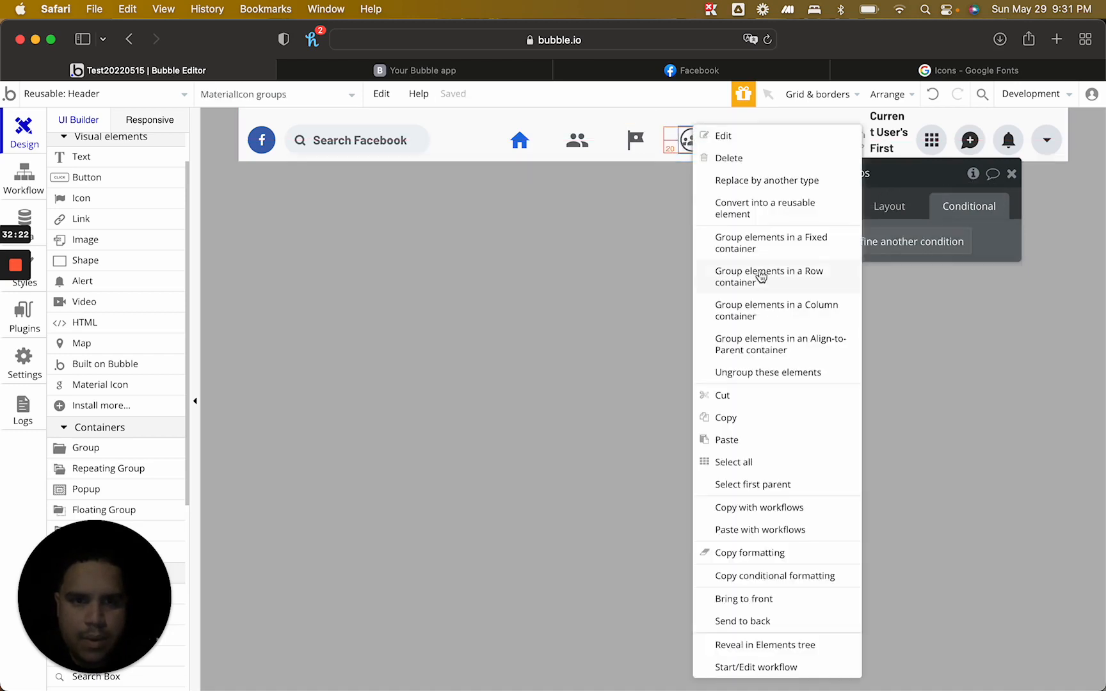
pyautogui.click(760, 276)
pyautogui.click(889, 206)
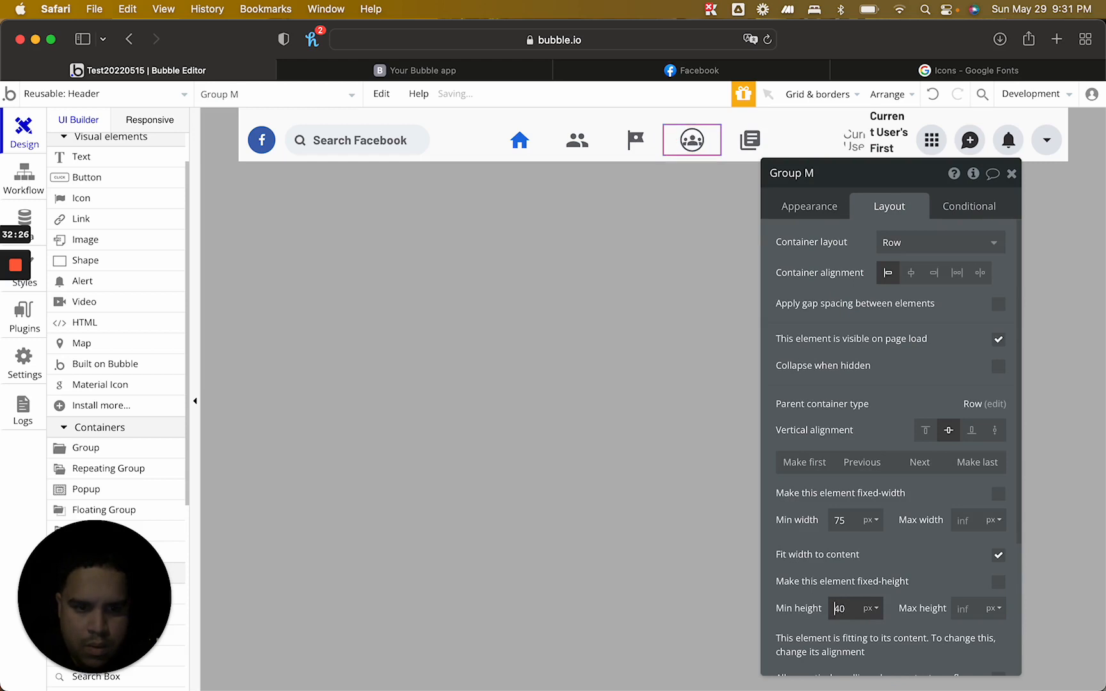
pyautogui.press('Down')
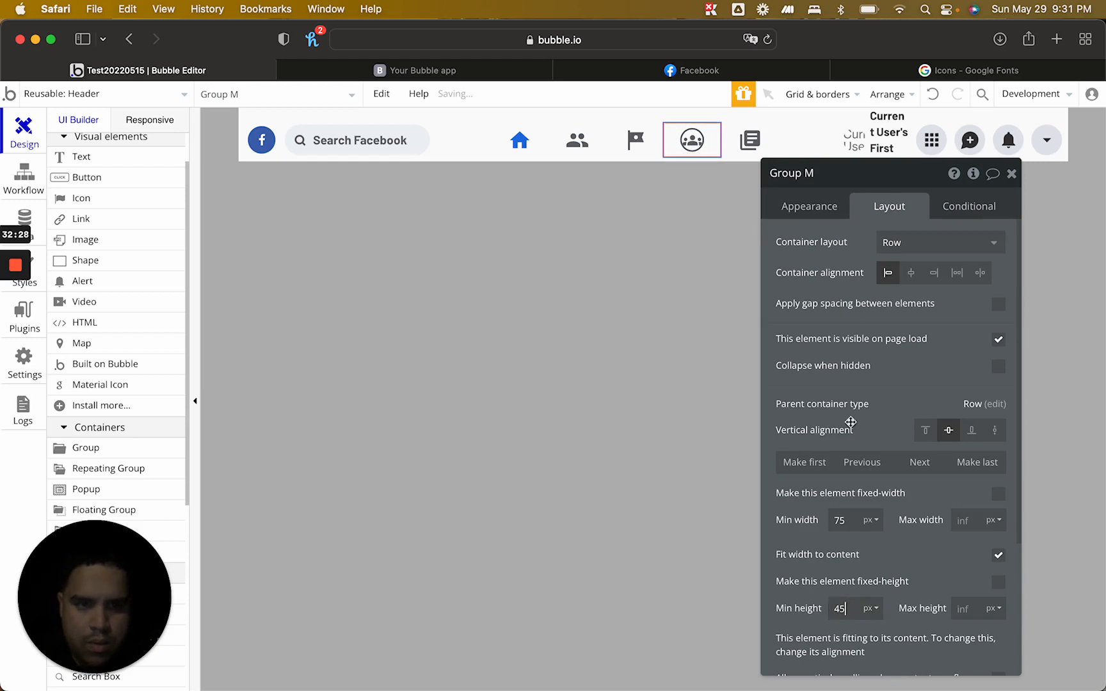
# Replace the circled groups icon group's default style with a border roundness of 10 and paste the copied hover condition
pyautogui.click(817, 215)
pyautogui.click(953, 407)
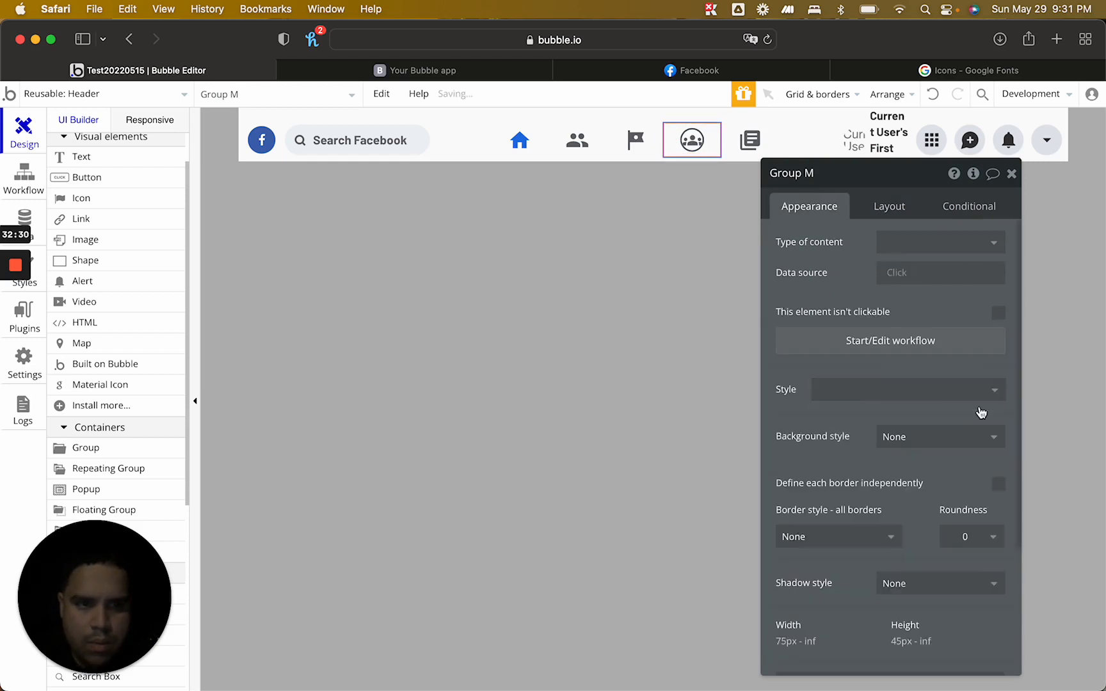
pyautogui.click(955, 545)
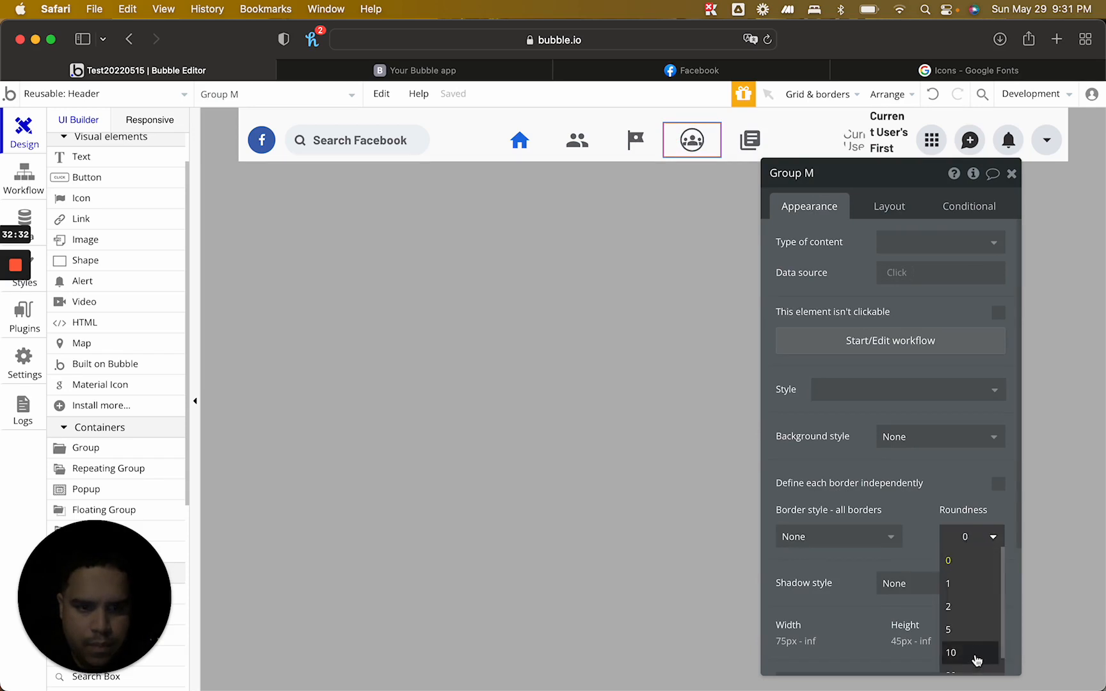
pyautogui.click(977, 657)
pyautogui.click(968, 207)
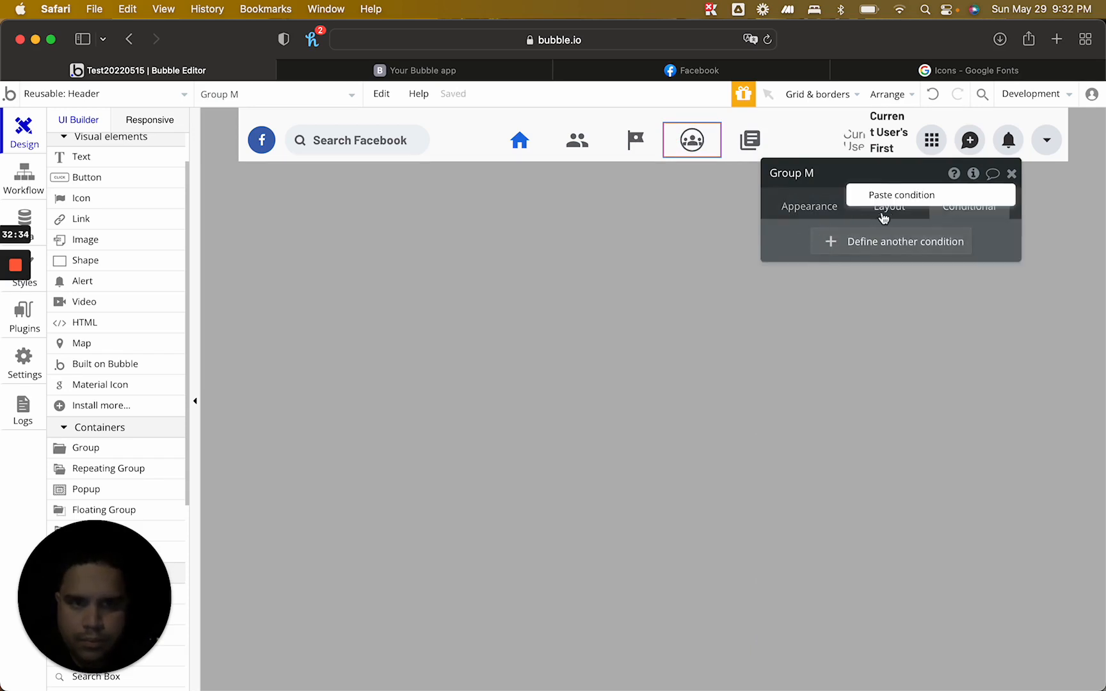
# Group the library books icon in a Row container and paste the copied hover condition onto the new group
pyautogui.click(746, 146)
pyautogui.rightClick(747, 146)
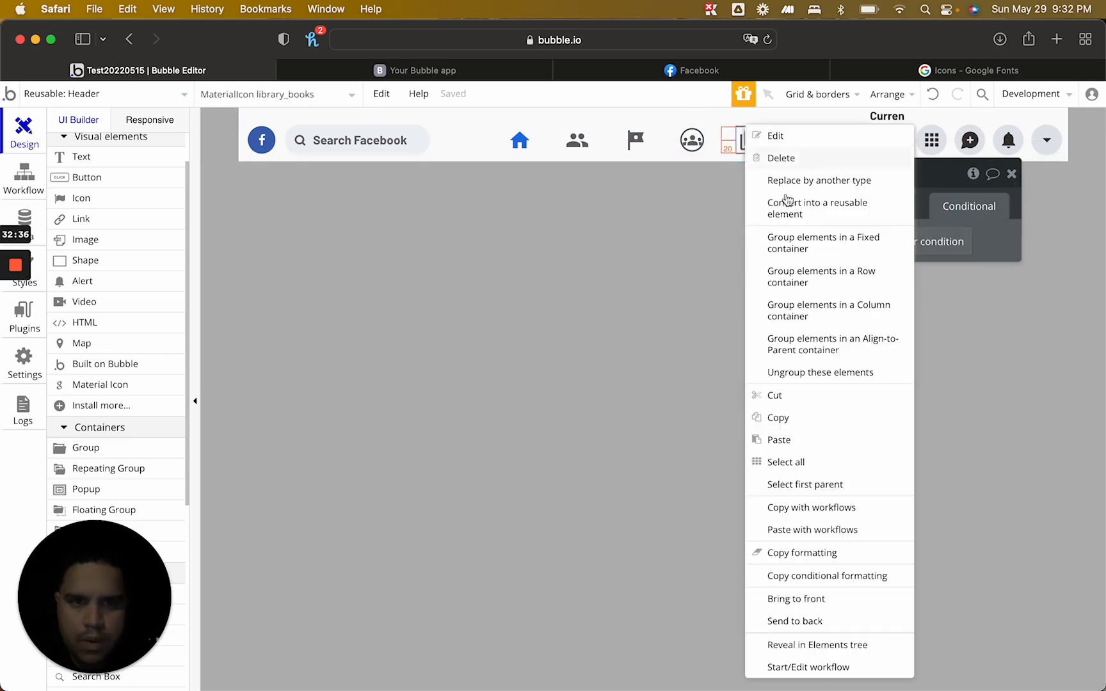
pyautogui.click(833, 274)
pyautogui.rightClick(785, 247)
pyautogui.click(868, 210)
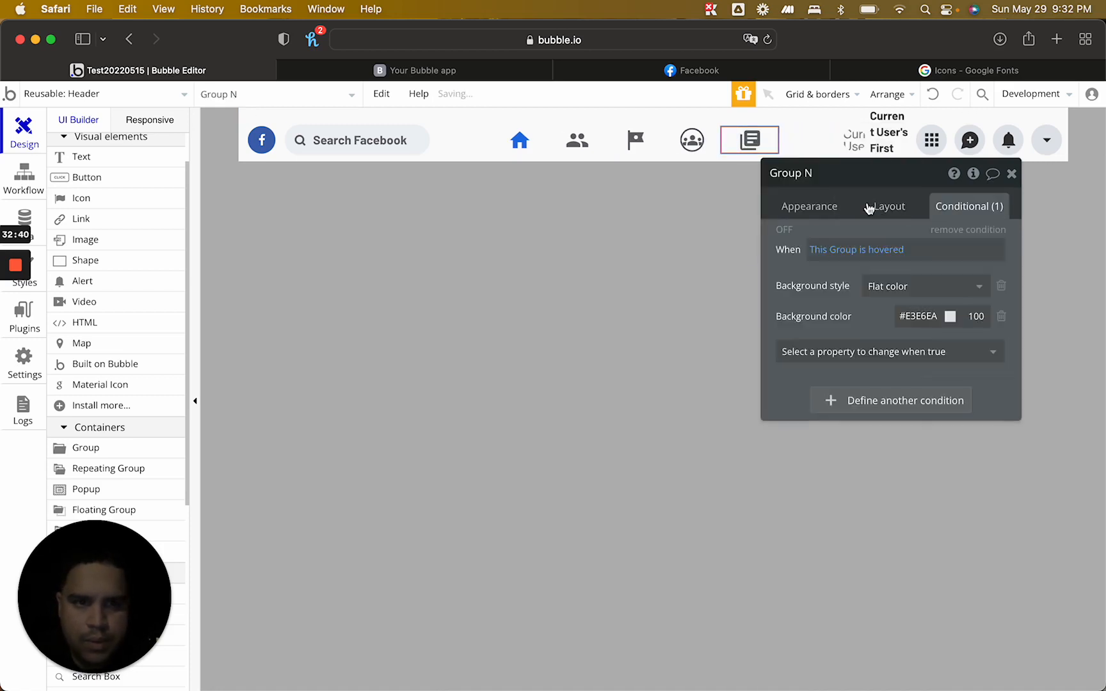
# Set the library books icon group's minimum height to 45 px and replace its default style with a border roundness of 10
pyautogui.click(886, 208)
pyautogui.click(846, 608)
pyautogui.press('Up')
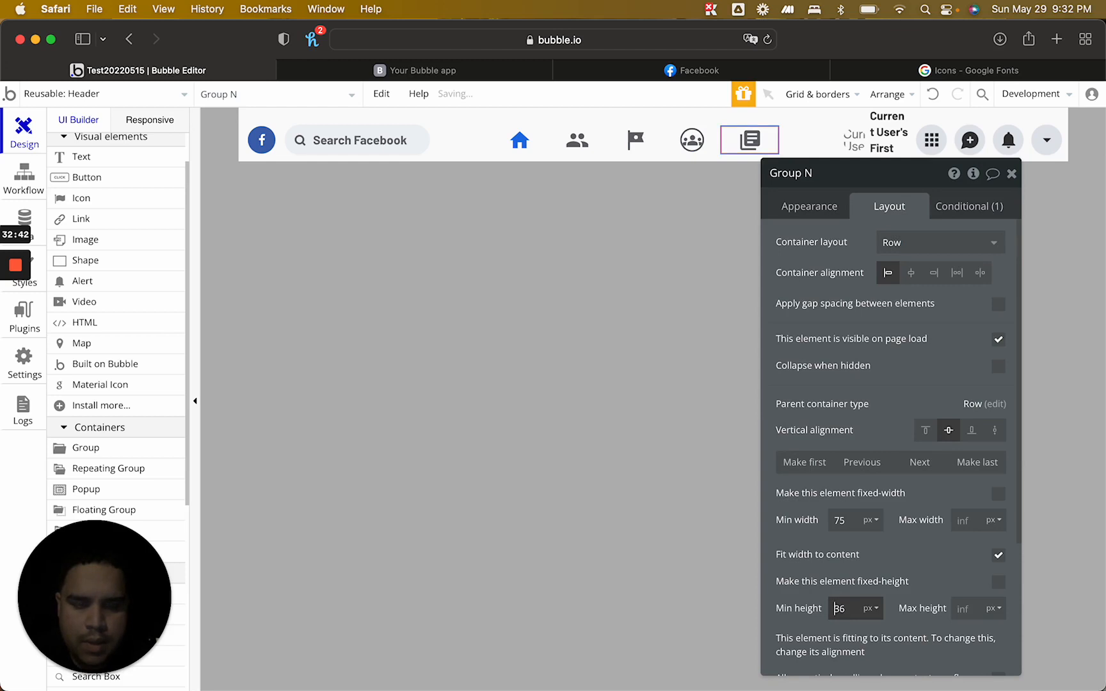
pyautogui.click(810, 206)
pyautogui.click(983, 408)
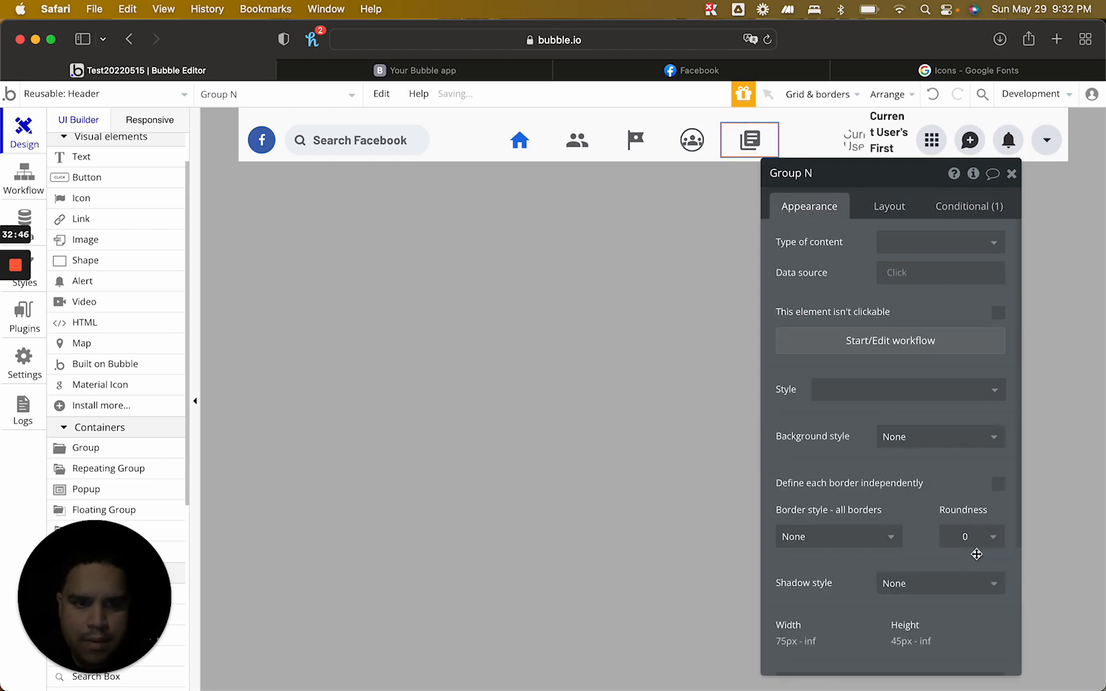
pyautogui.click(980, 533)
pyautogui.click(956, 652)
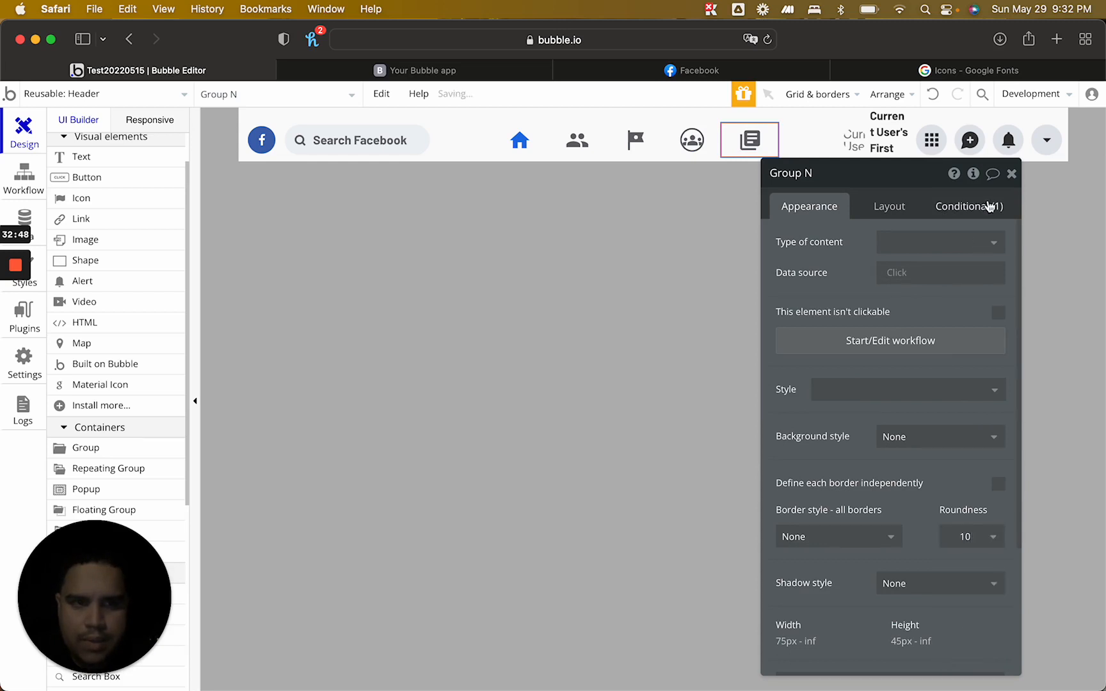
pyautogui.click(1011, 174)
pyautogui.click(612, 286)
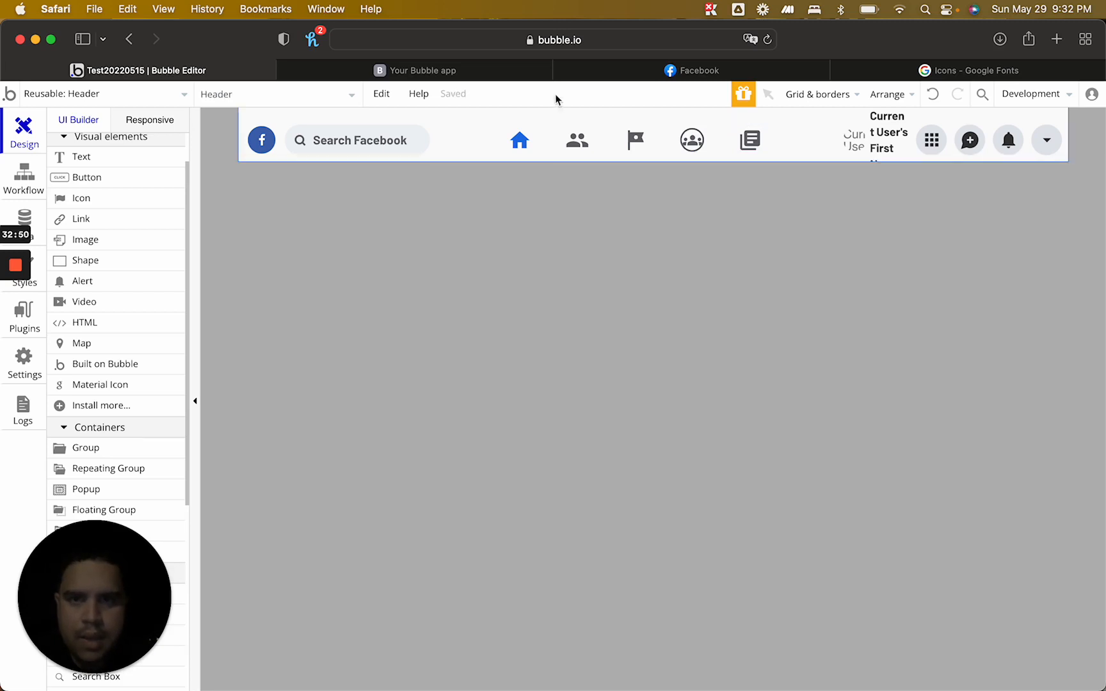
# Check the navigation icons' hover effects in the app preview and compare the header with the real Facebook page
pyautogui.click(458, 67)
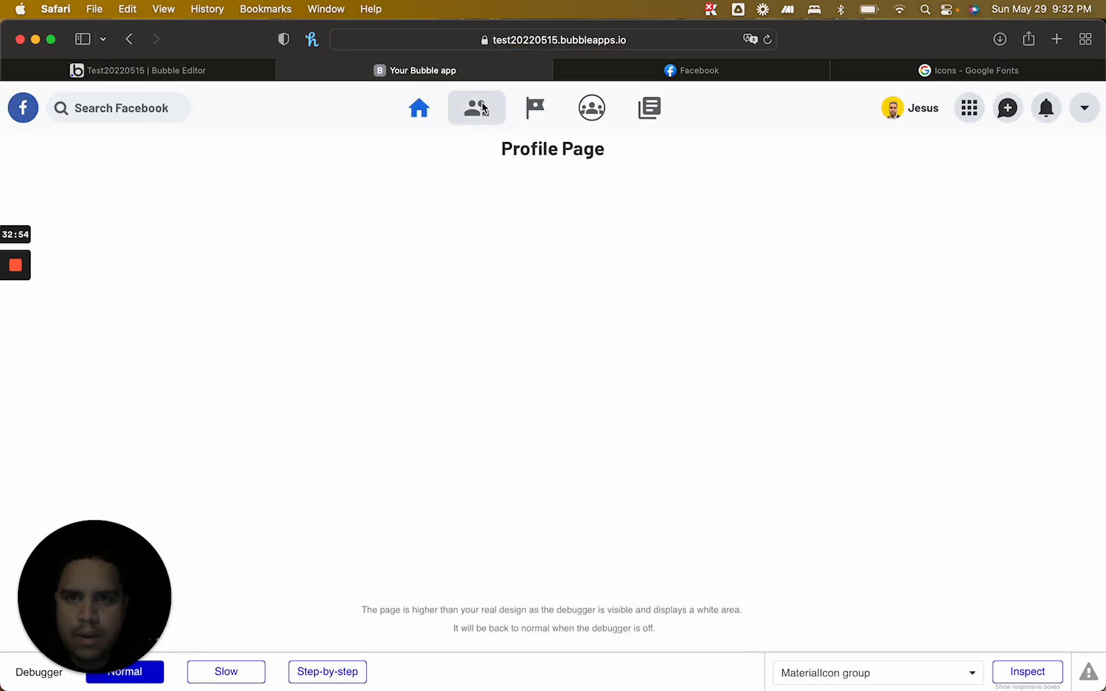
pyautogui.click(653, 72)
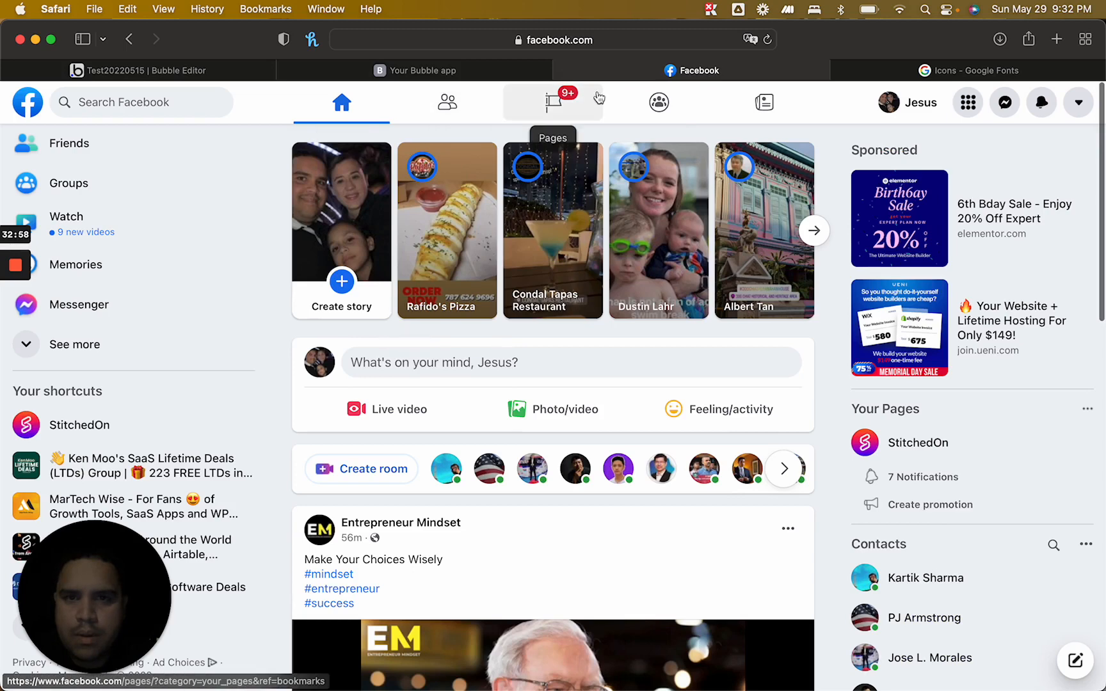
pyautogui.click(516, 72)
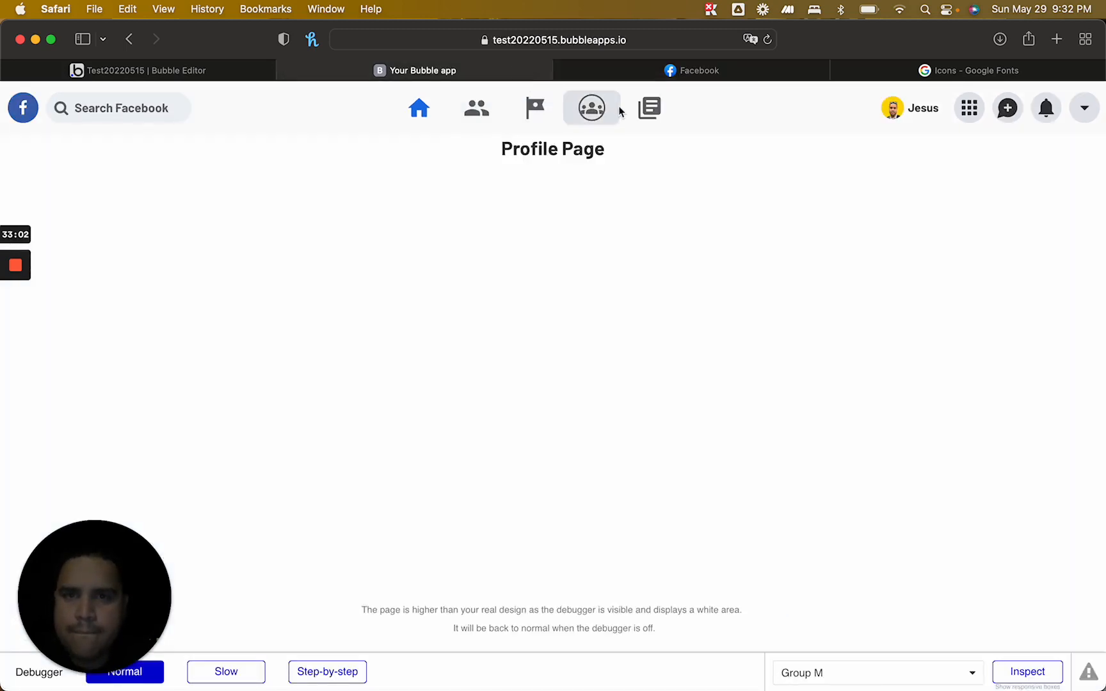
pyautogui.click(254, 79)
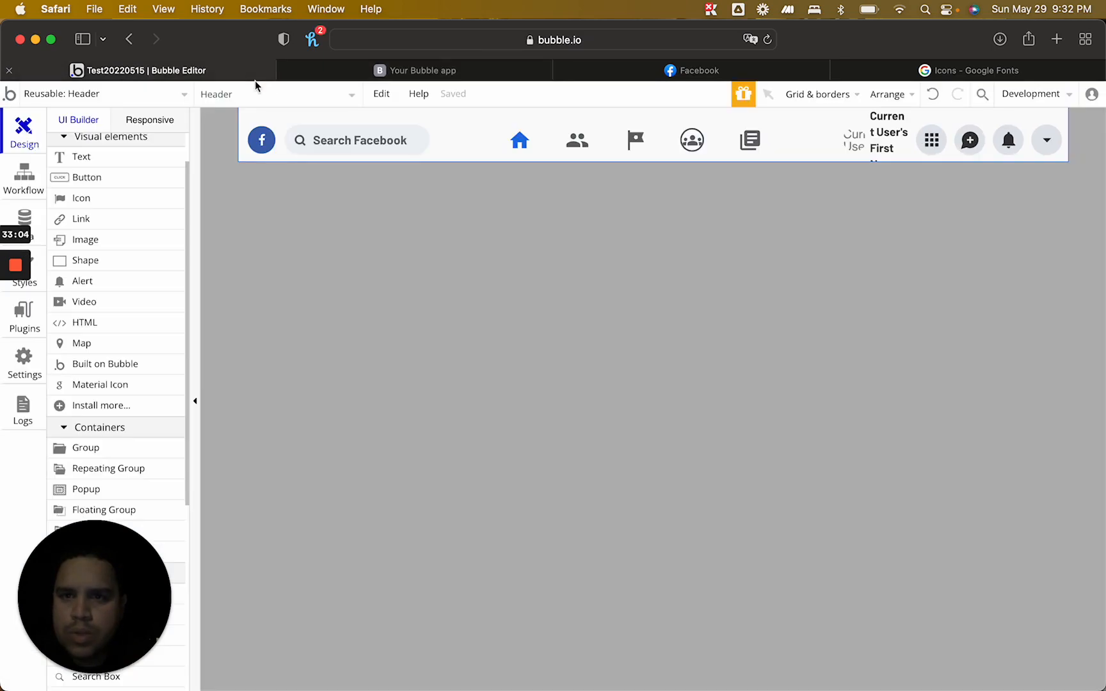
pyautogui.click(381, 76)
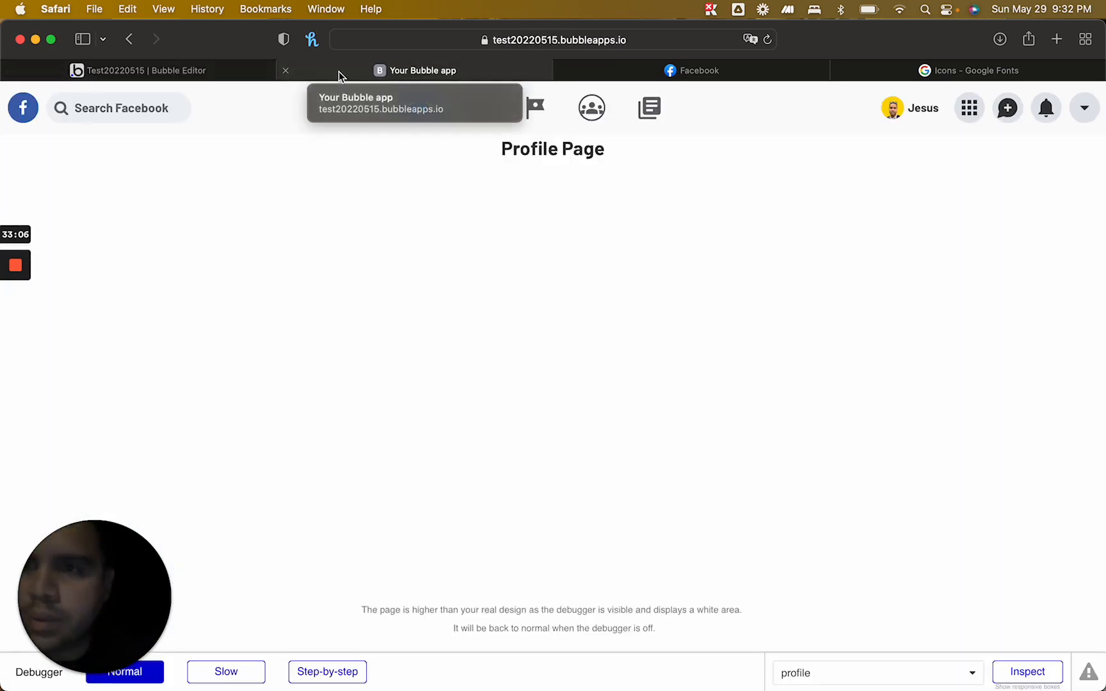
pyautogui.click(232, 72)
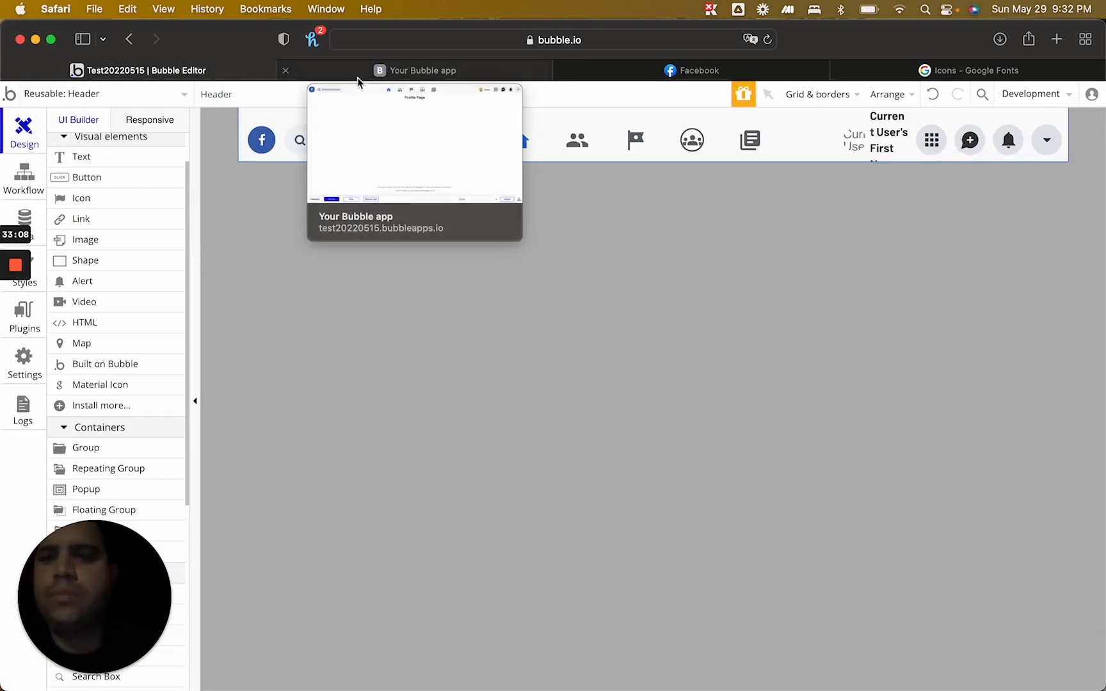
# Set the Navigation container's fixed height to 60 px
pyautogui.click(286, 122)
pyautogui.doubleClick(286, 121)
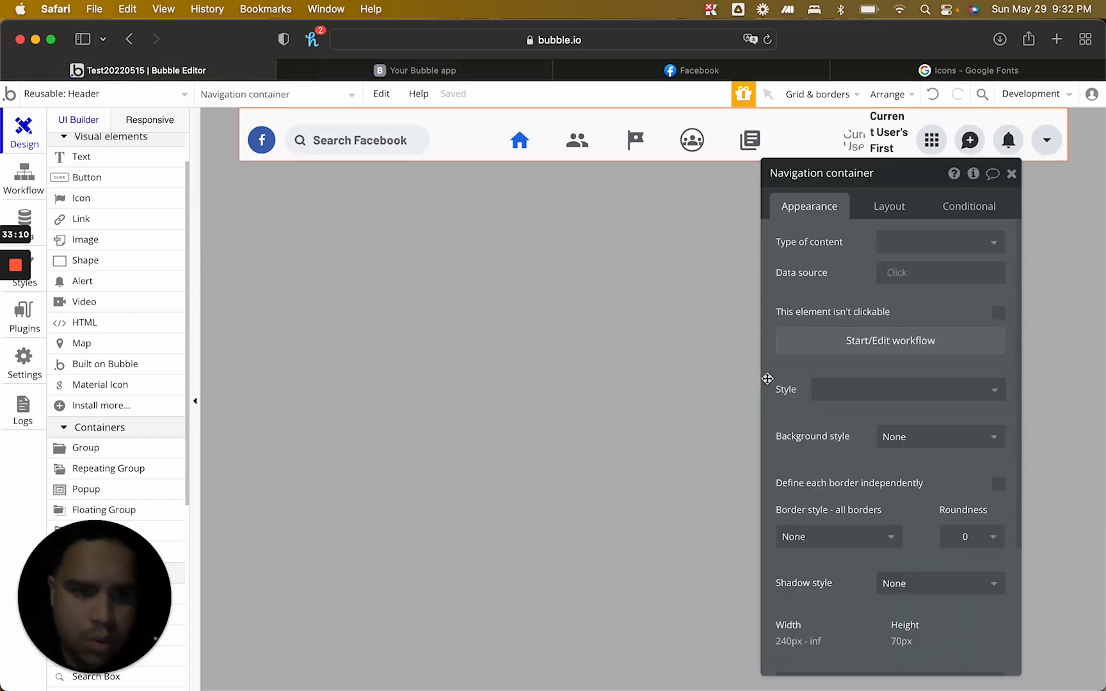
pyautogui.click(890, 207)
pyautogui.doubleClick(855, 606)
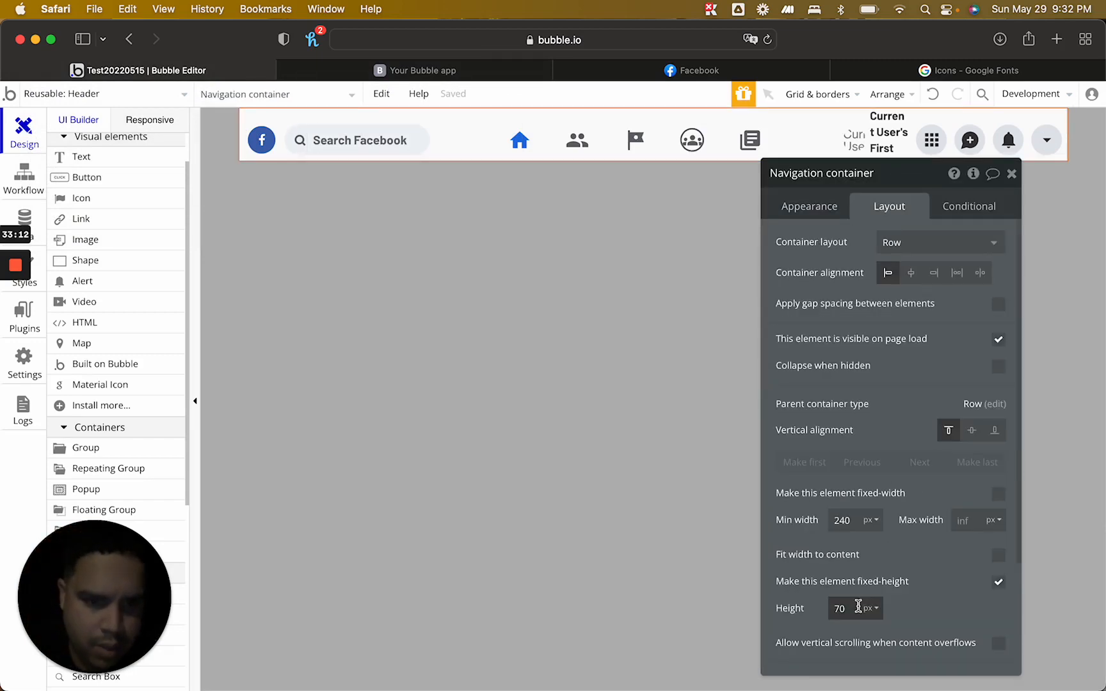
pyautogui.write('69')
pyautogui.press('BackSpace')
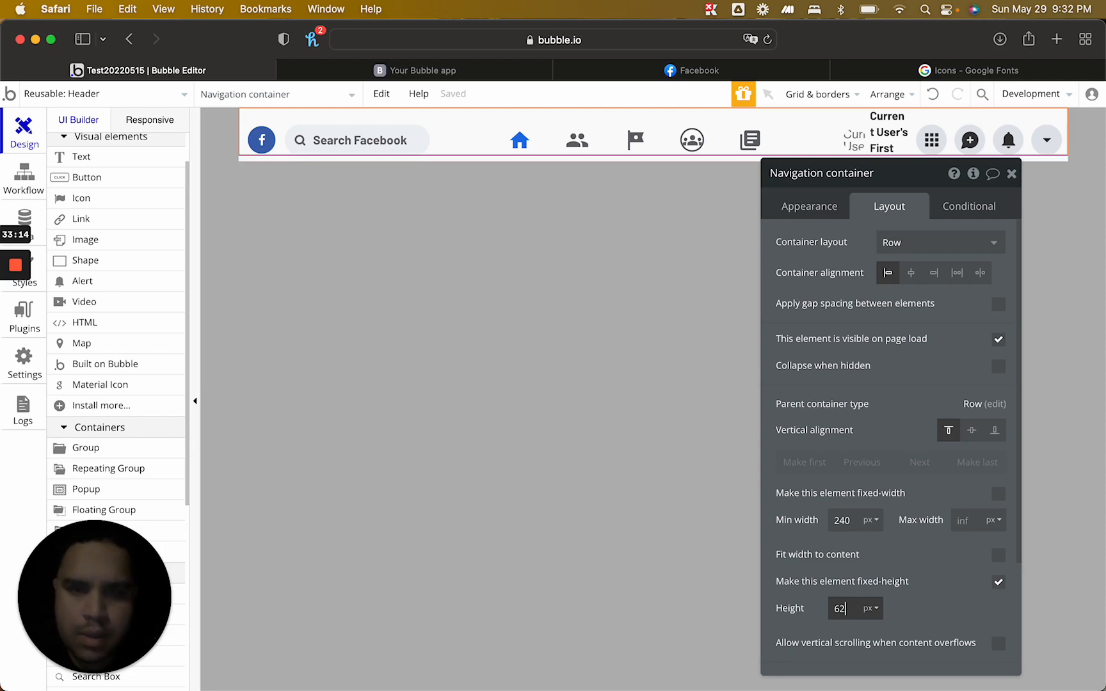
pyautogui.write('0')
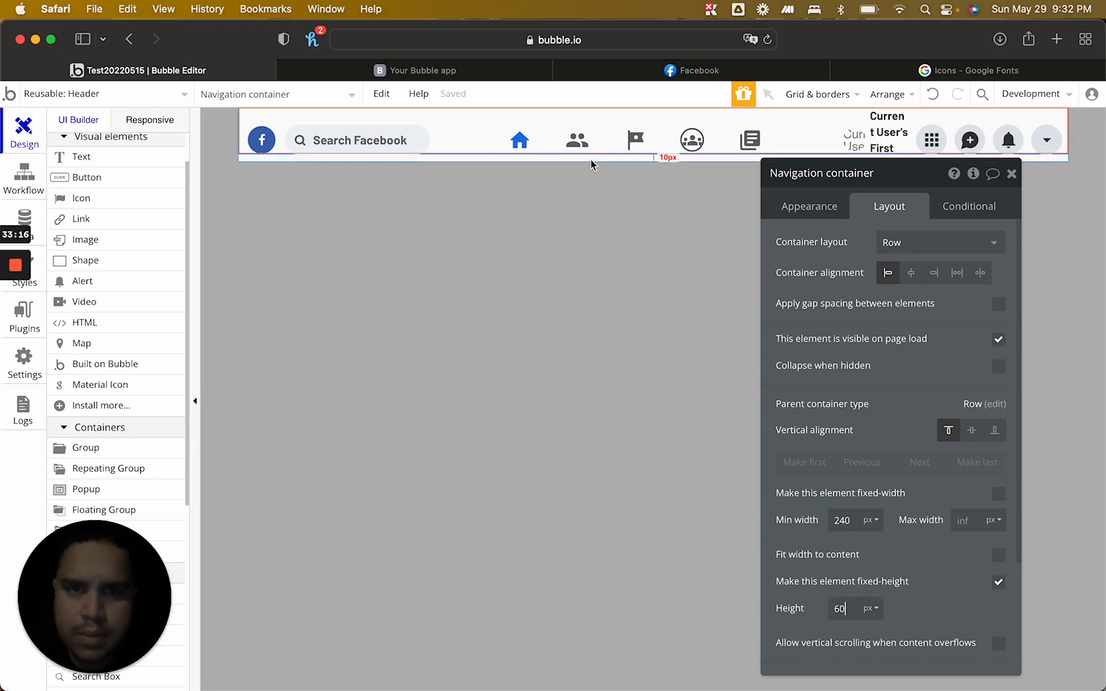
# Set the Navigation container's vertical alignment to centered within the header
pyautogui.click(591, 159)
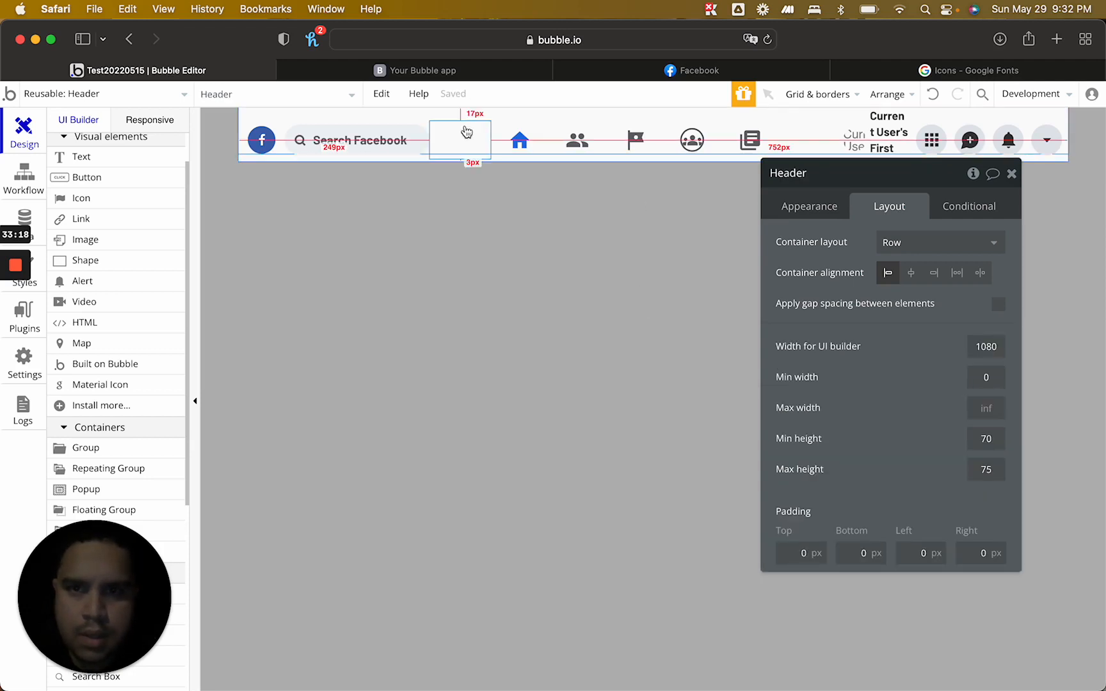
pyautogui.click(430, 115)
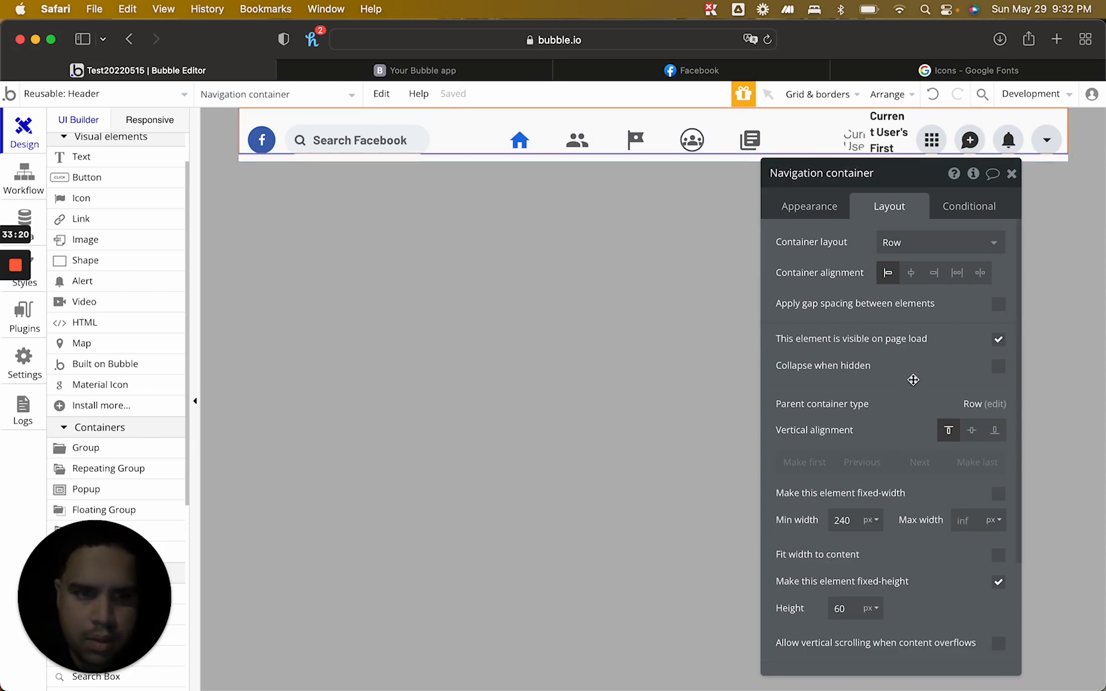
pyautogui.click(971, 432)
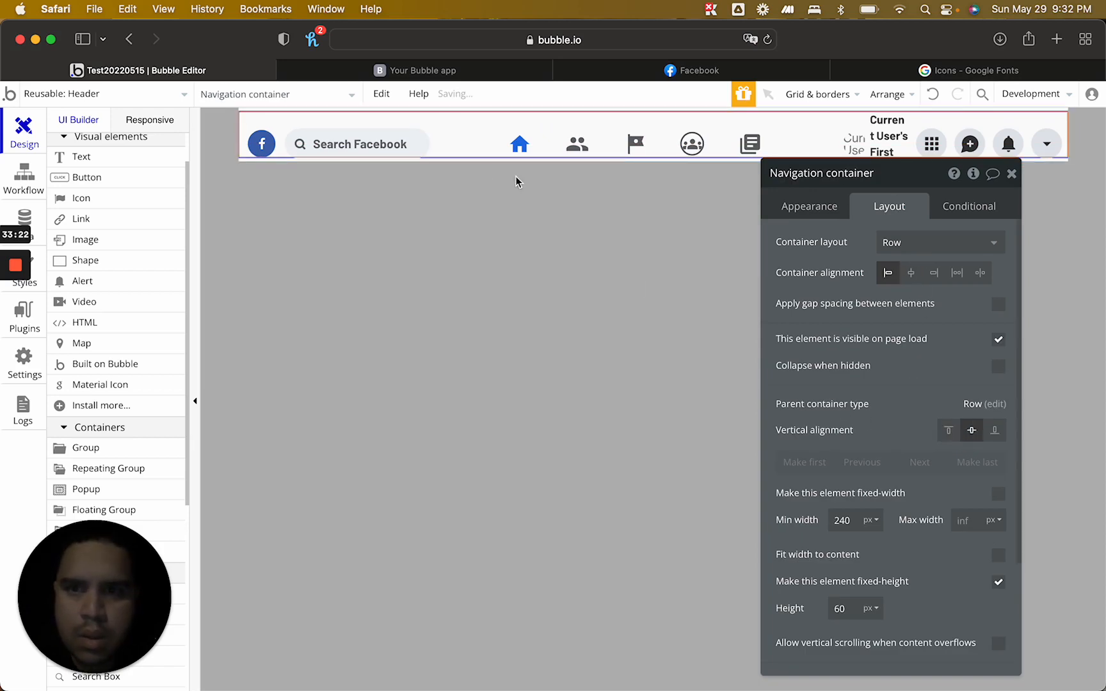
pyautogui.click(482, 167)
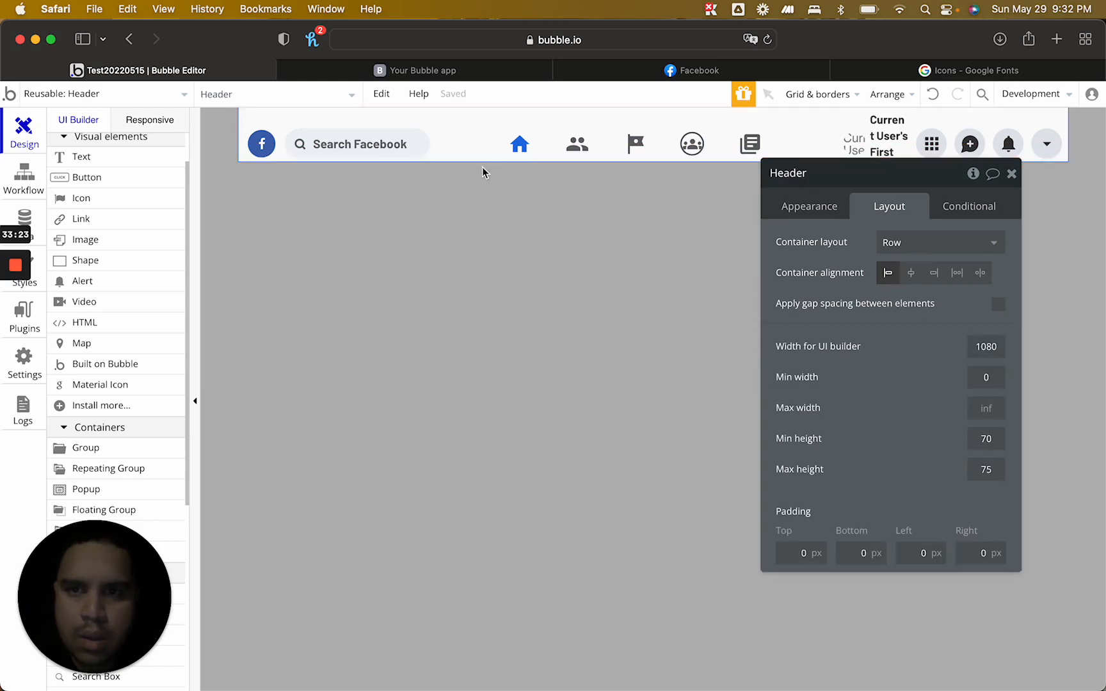
pyautogui.click(420, 120)
pyautogui.moveTo(419, 119); pyautogui.dragTo(475, 117)
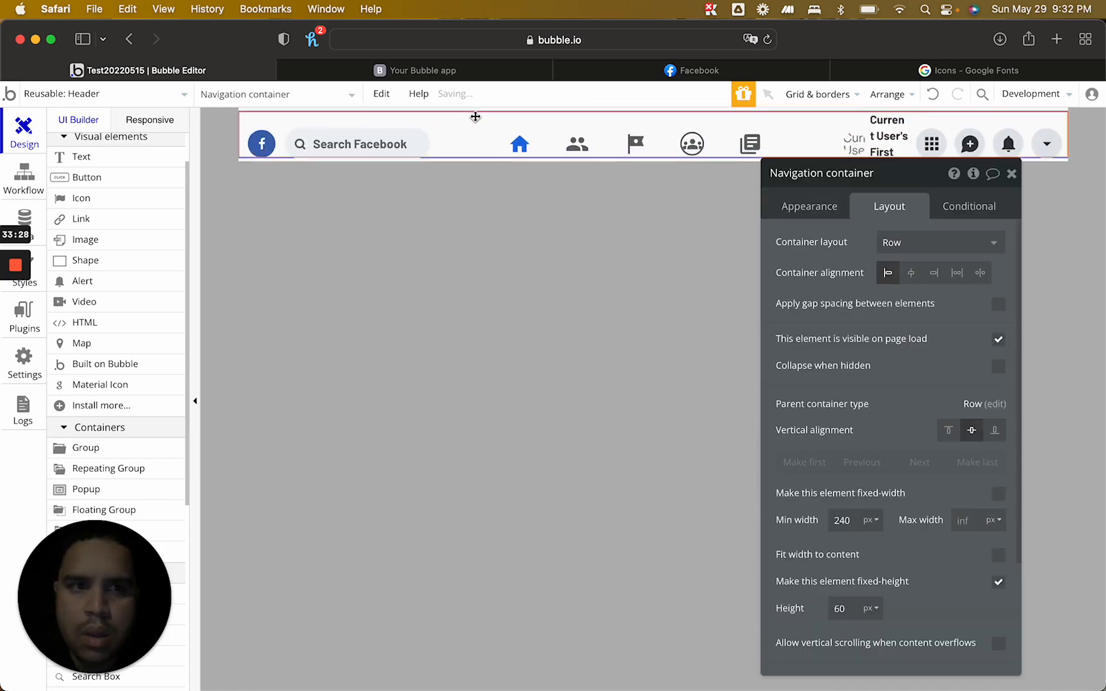
# Set the Header's minimum height to 60 and maximum height to 65, and check the result in the app preview
pyautogui.click(500, 202)
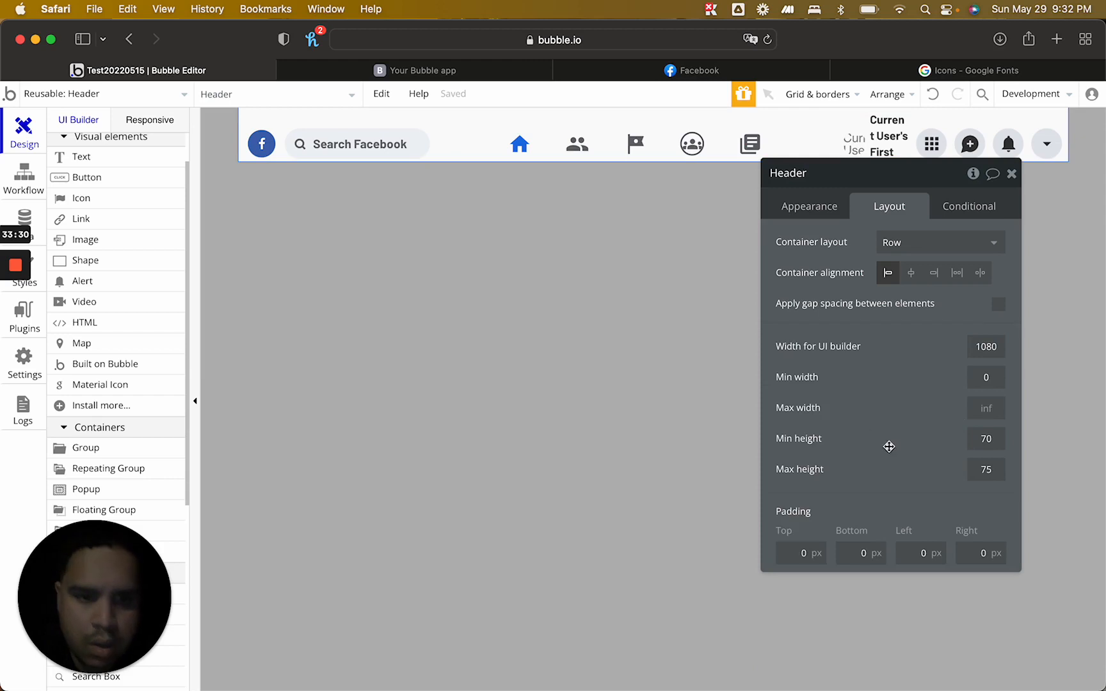
pyautogui.click(997, 441)
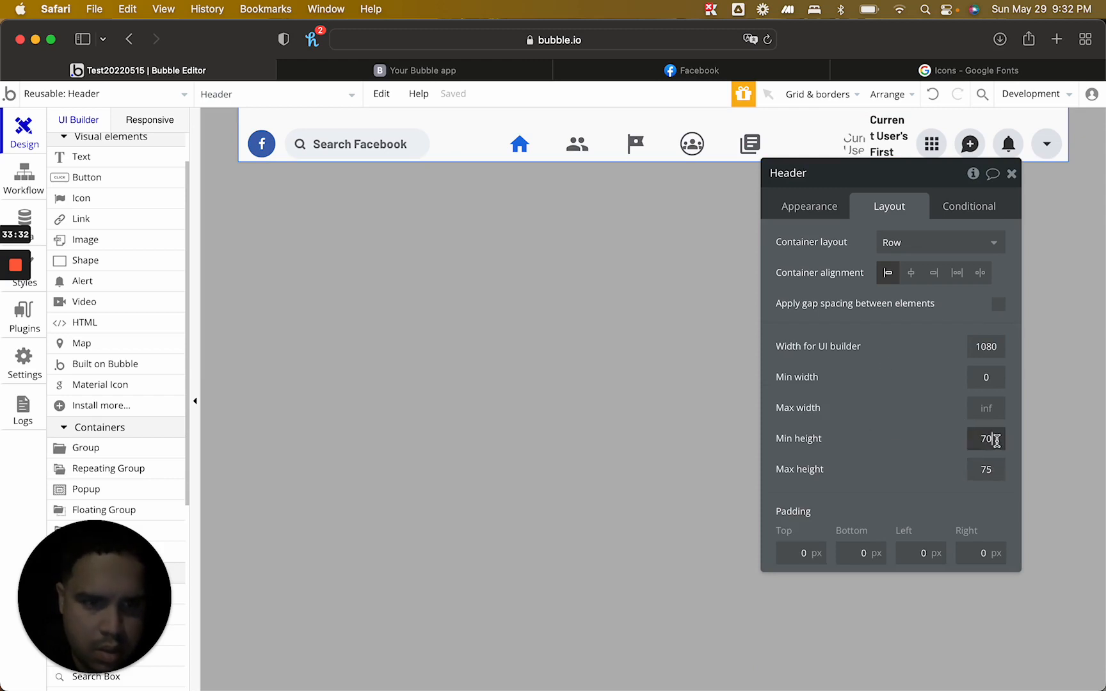
pyautogui.press('Down')
pyautogui.press('Down')
pyautogui.press('Down')
pyautogui.press('Down')
pyautogui.press('Down')
pyautogui.press('Down')
pyautogui.press('Down')
pyautogui.press('Down')
pyautogui.press('Down')
pyautogui.press('Down')
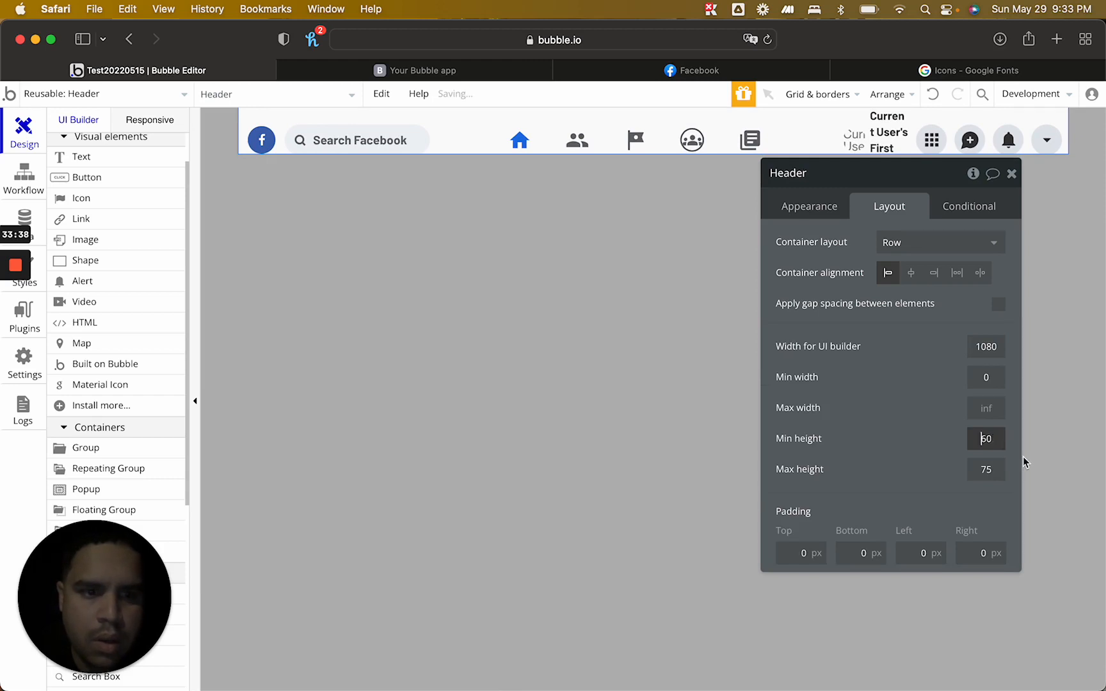
pyautogui.click(996, 470)
pyautogui.press('Down')
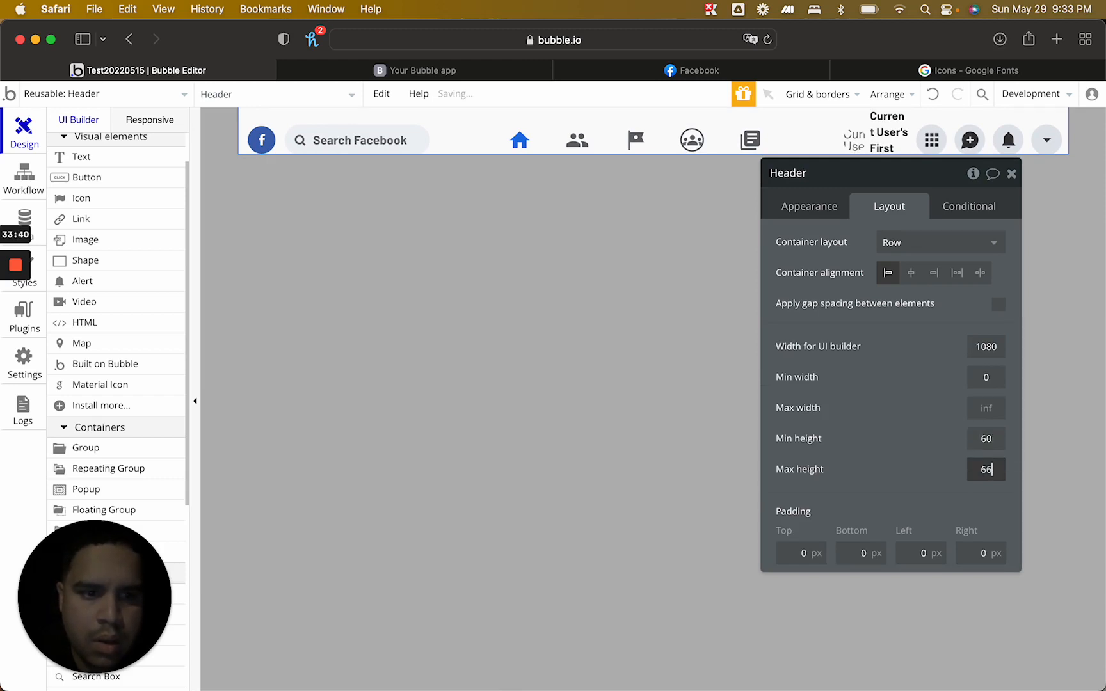
pyautogui.click(513, 73)
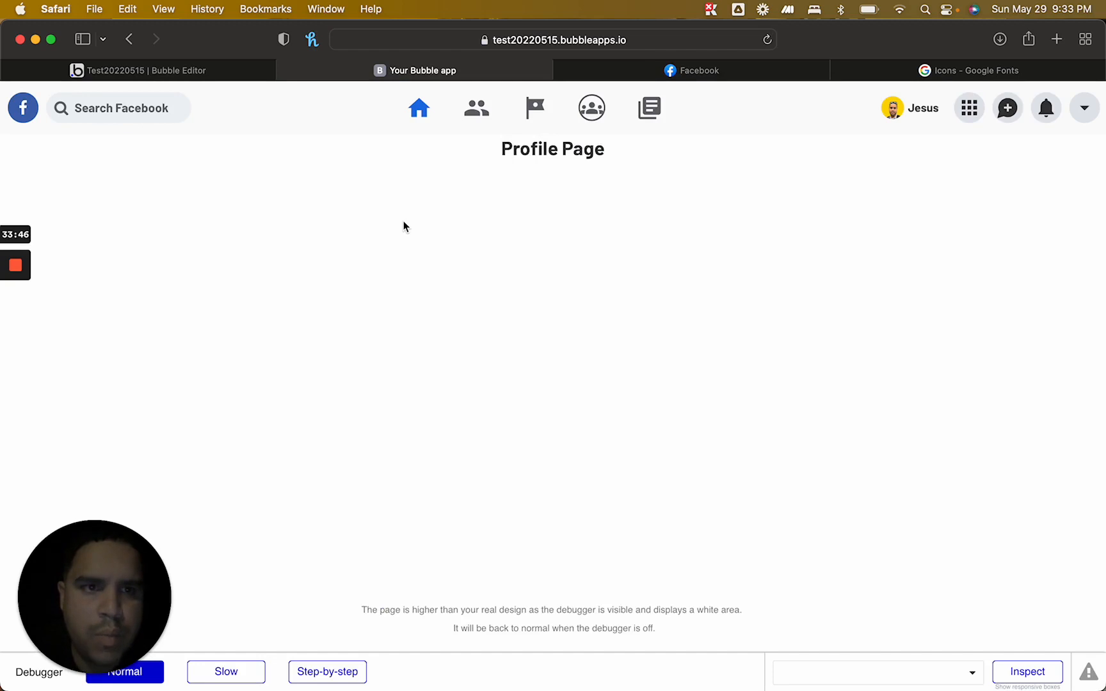
pyautogui.click(224, 67)
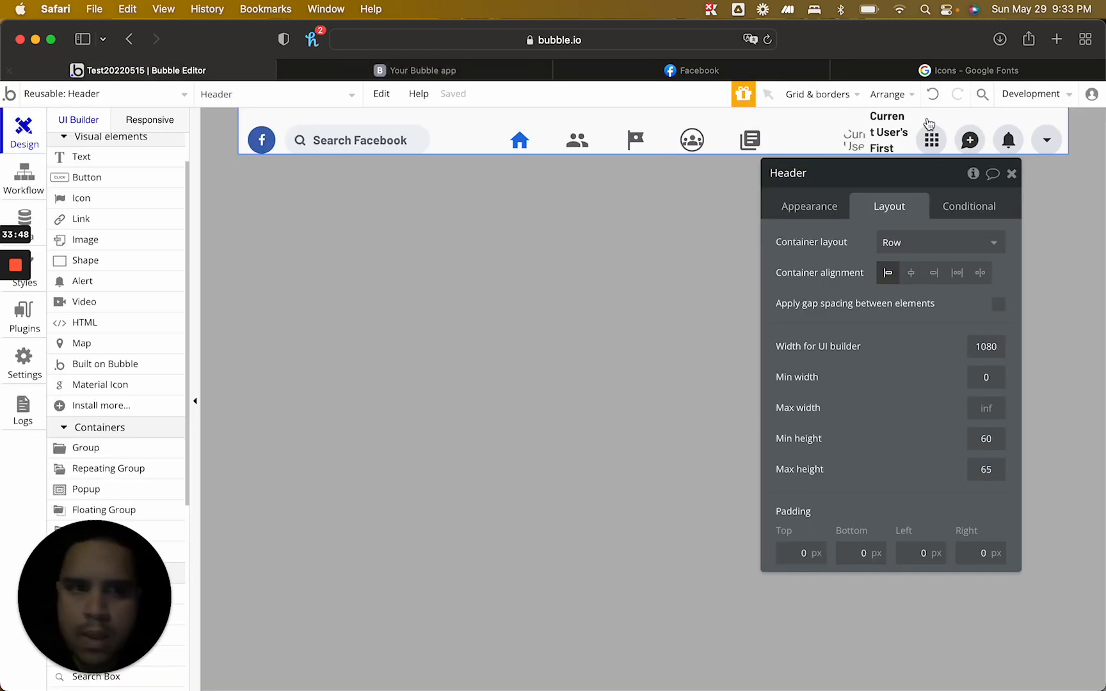
# Set the user profile image's fixed width to 35 px and reload the app preview to check it
pyautogui.click(853, 139)
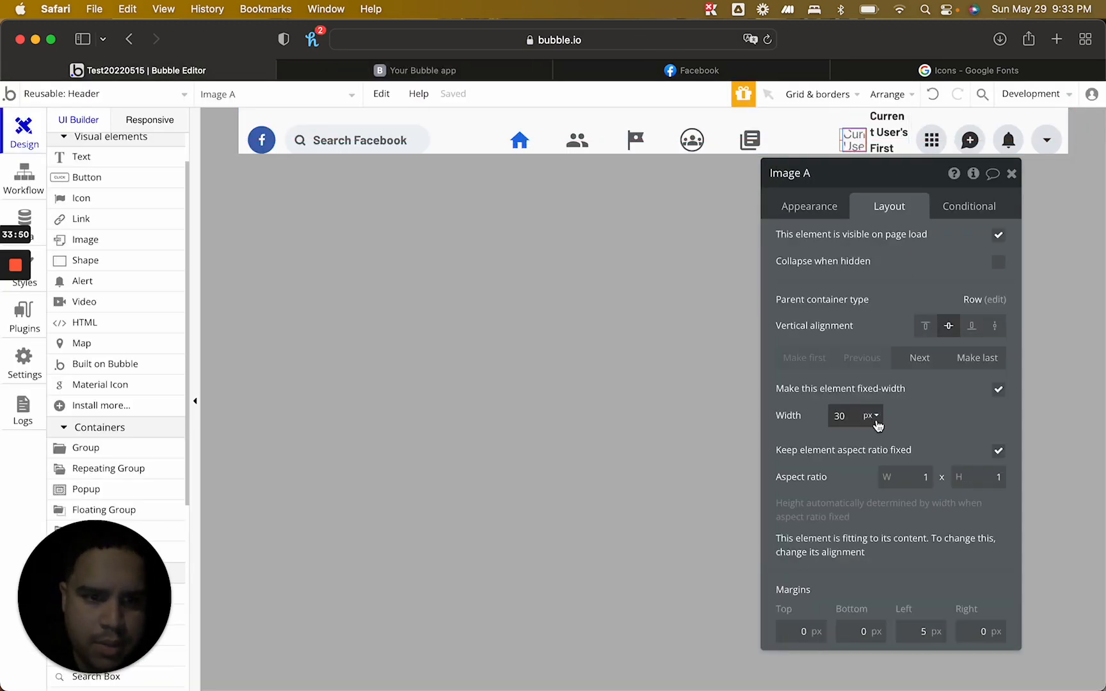
pyautogui.press('BackSpace')
pyautogui.write('5')
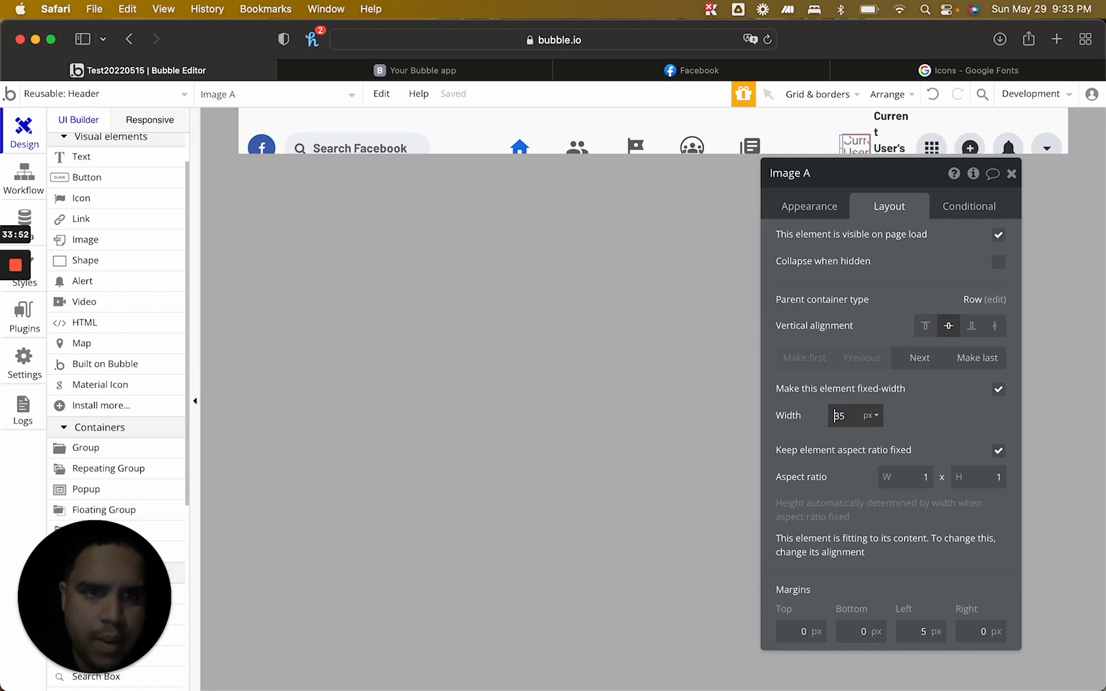
pyautogui.click(1011, 173)
pyautogui.click(518, 74)
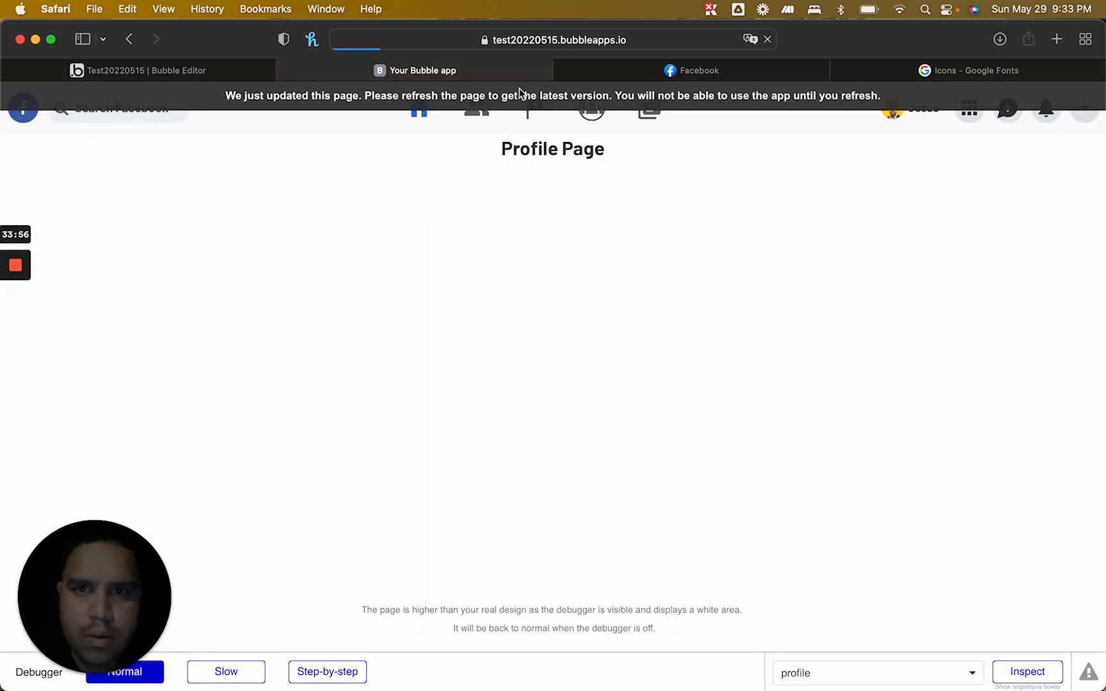
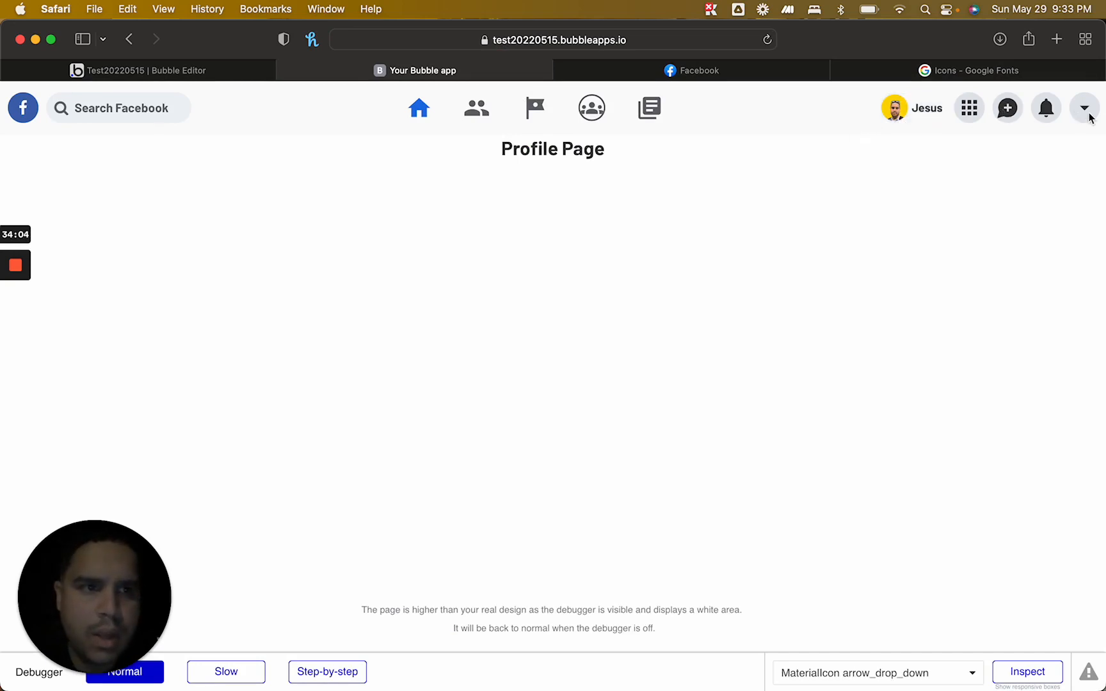
# Set the Header's container alignment to centered and open the Navigation container's layout settings
pyautogui.click(222, 75)
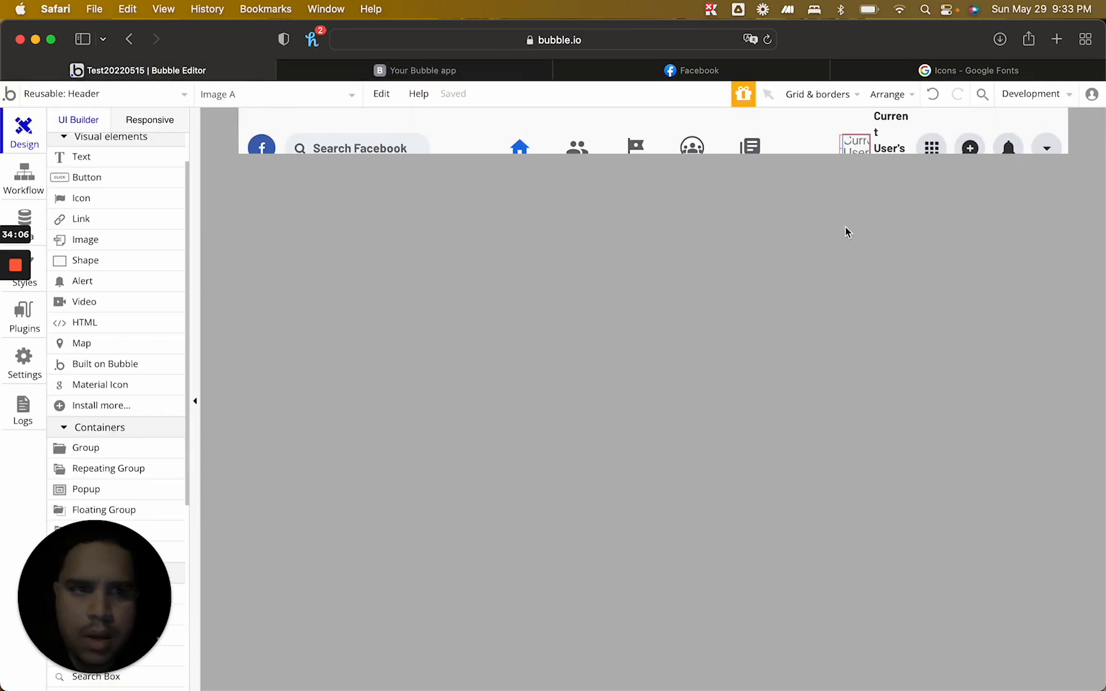
pyautogui.doubleClick(234, 143)
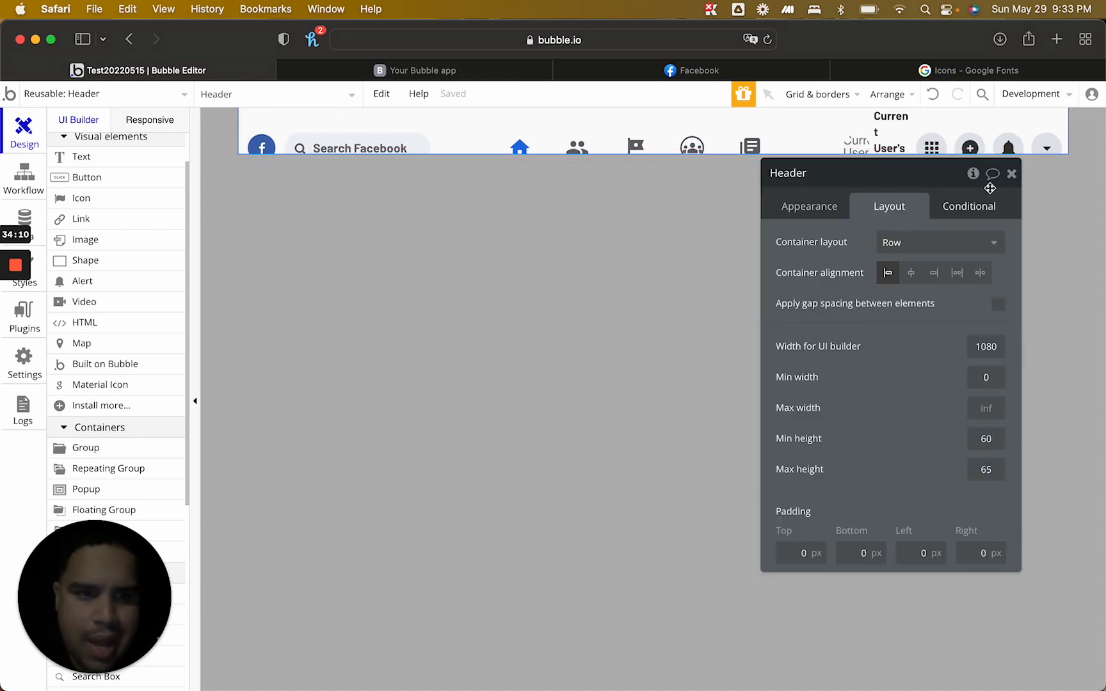
pyautogui.click(911, 274)
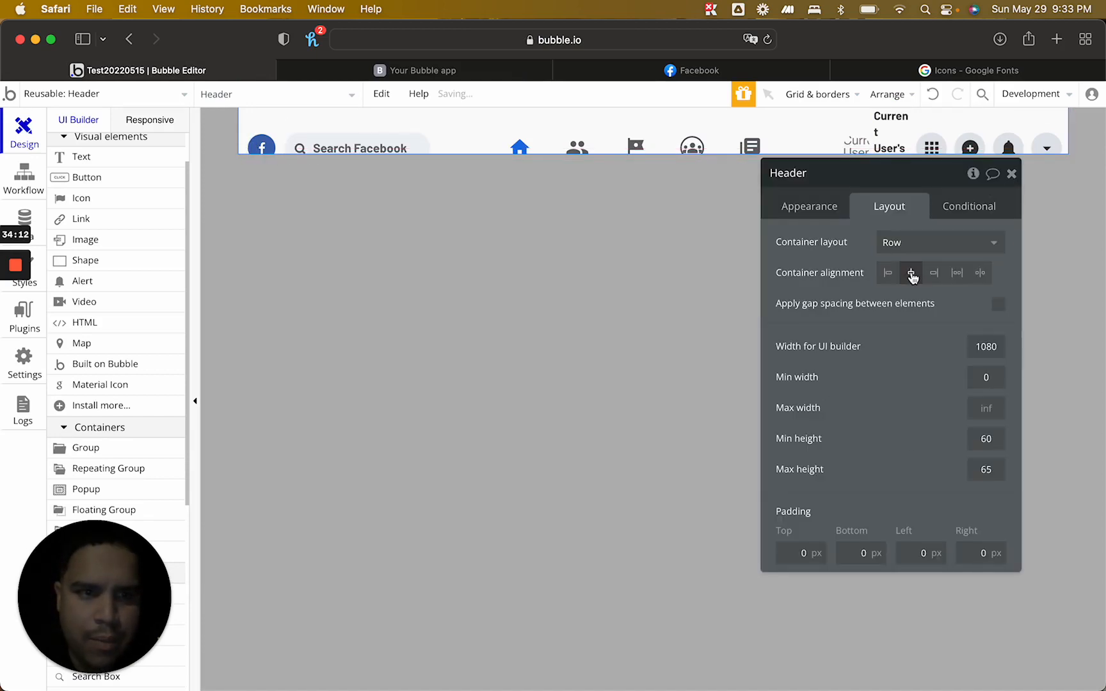
pyautogui.click(384, 115)
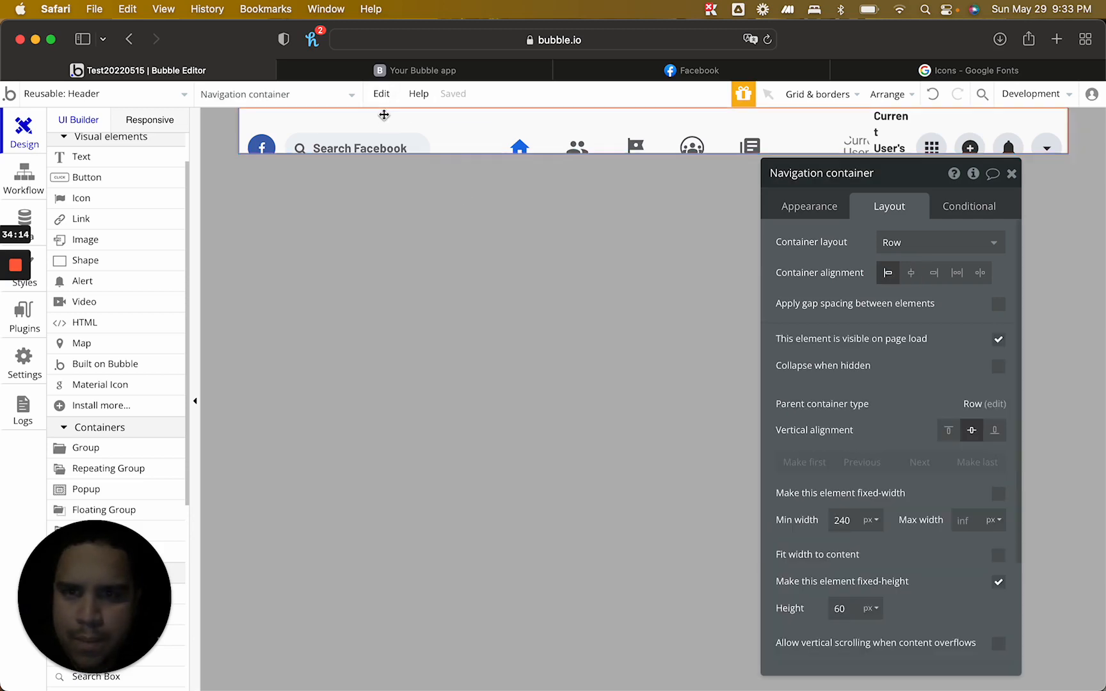
# Set both the container alignment and the vertical alignment of the Navigation container to centered
pyautogui.click(911, 275)
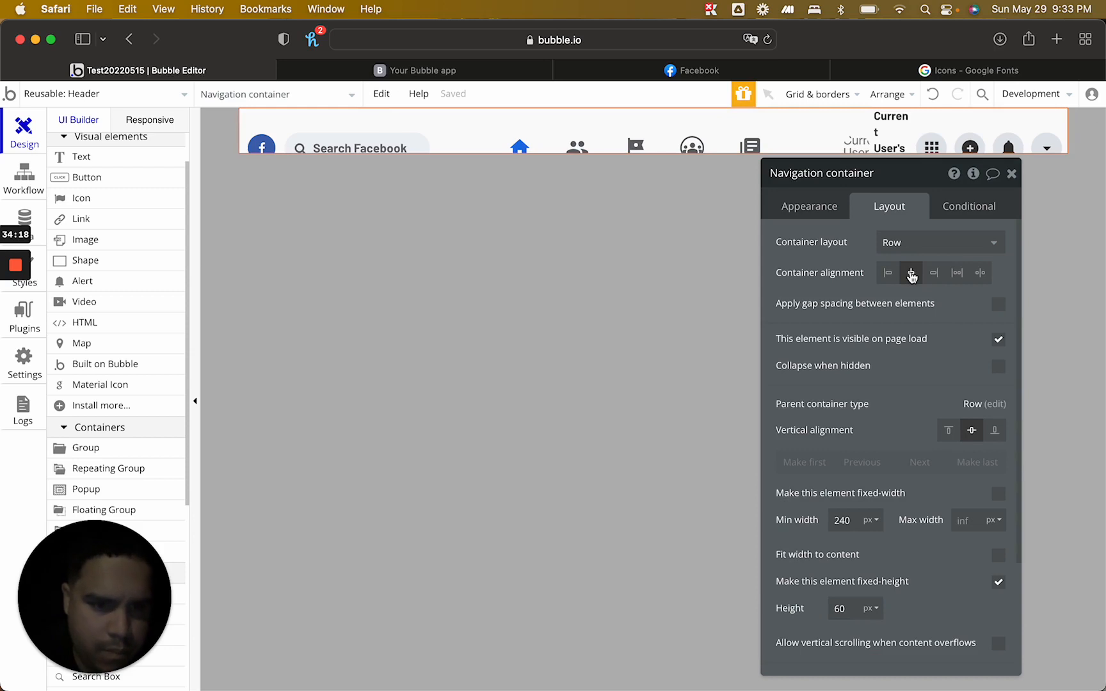
pyautogui.click(948, 432)
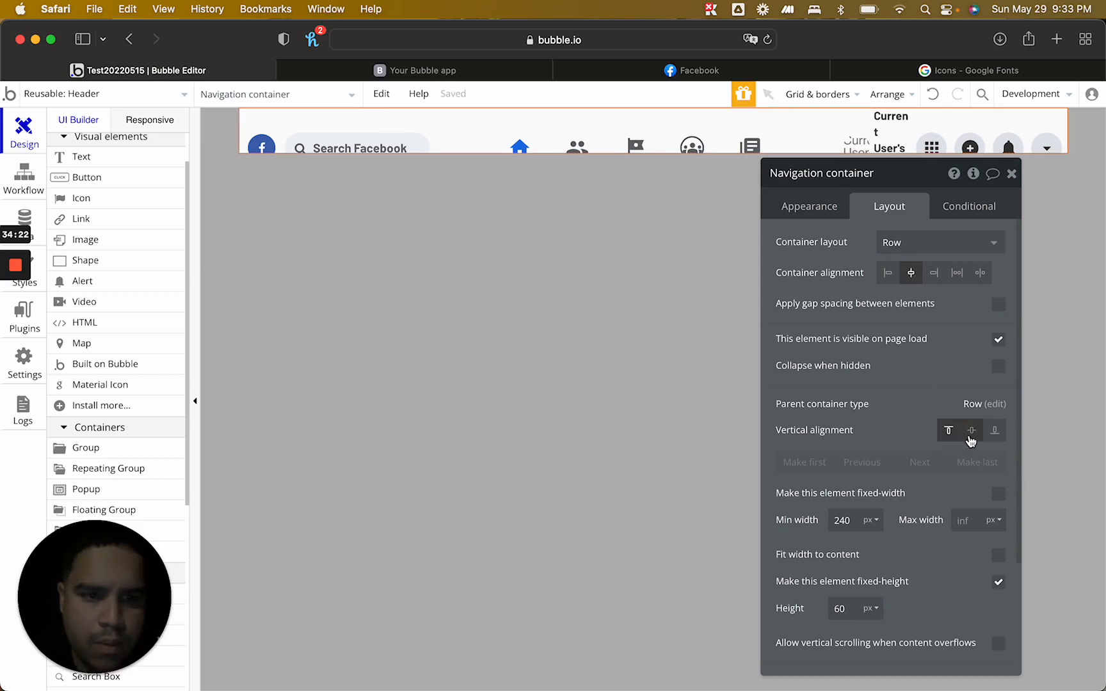
pyautogui.click(970, 432)
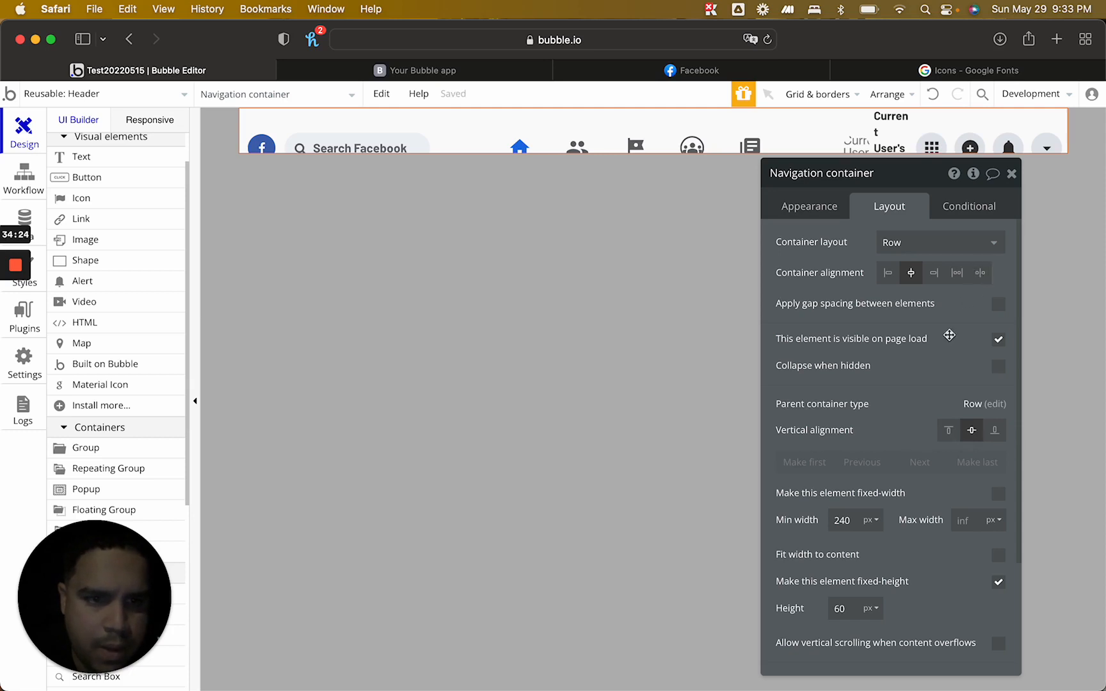
# Turn off the Navigation container's fixed height and check the layout settings of its parent Header
pyautogui.scroll(-5, 949, 335)
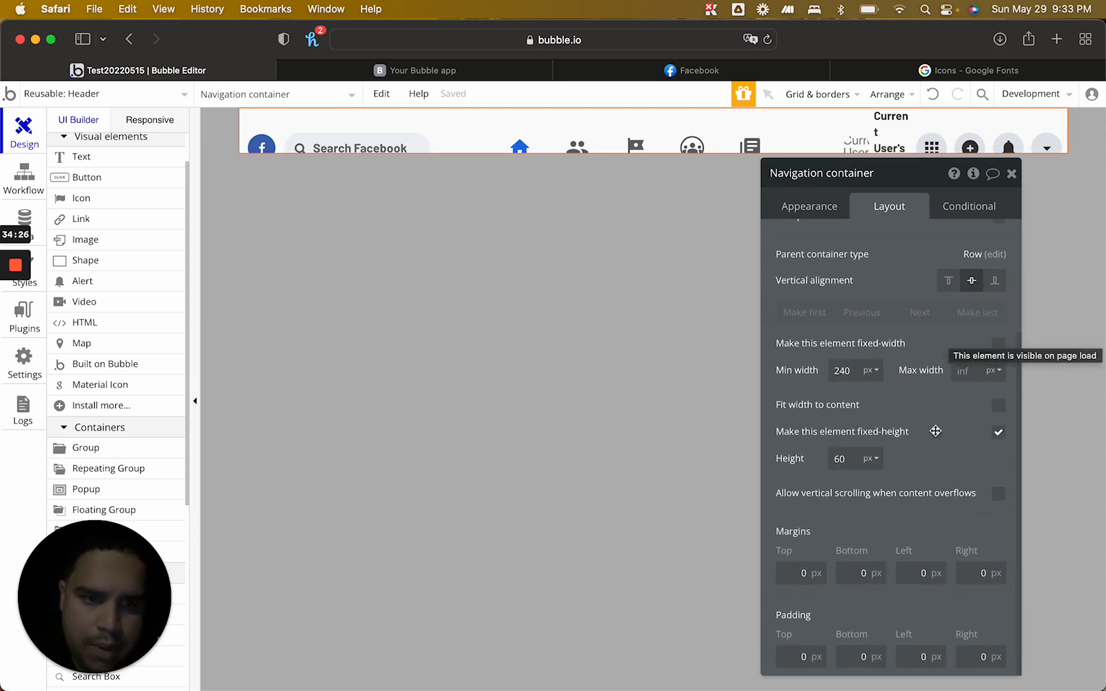
pyautogui.click(998, 432)
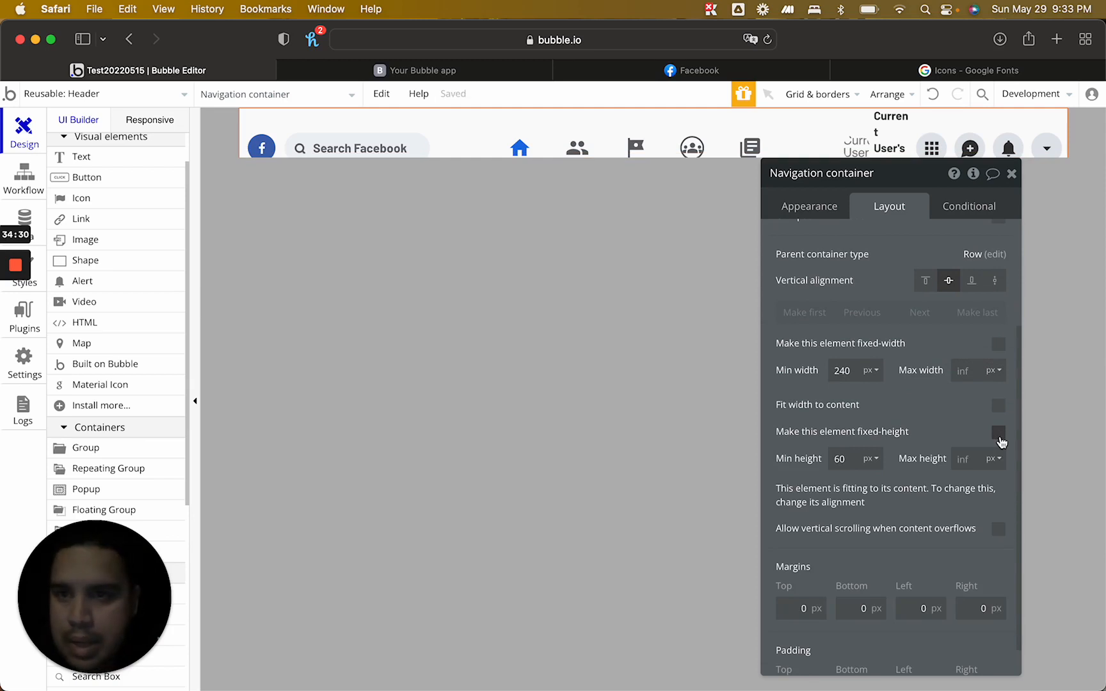
pyautogui.click(999, 434)
pyautogui.click(998, 434)
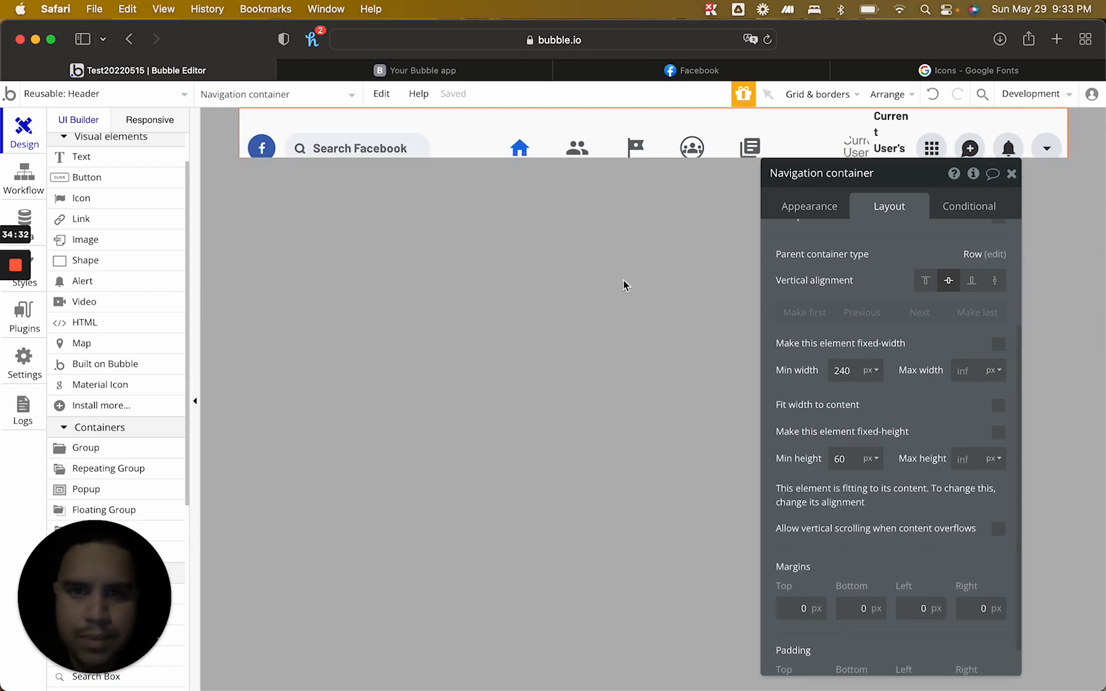
pyautogui.rightClick(360, 121)
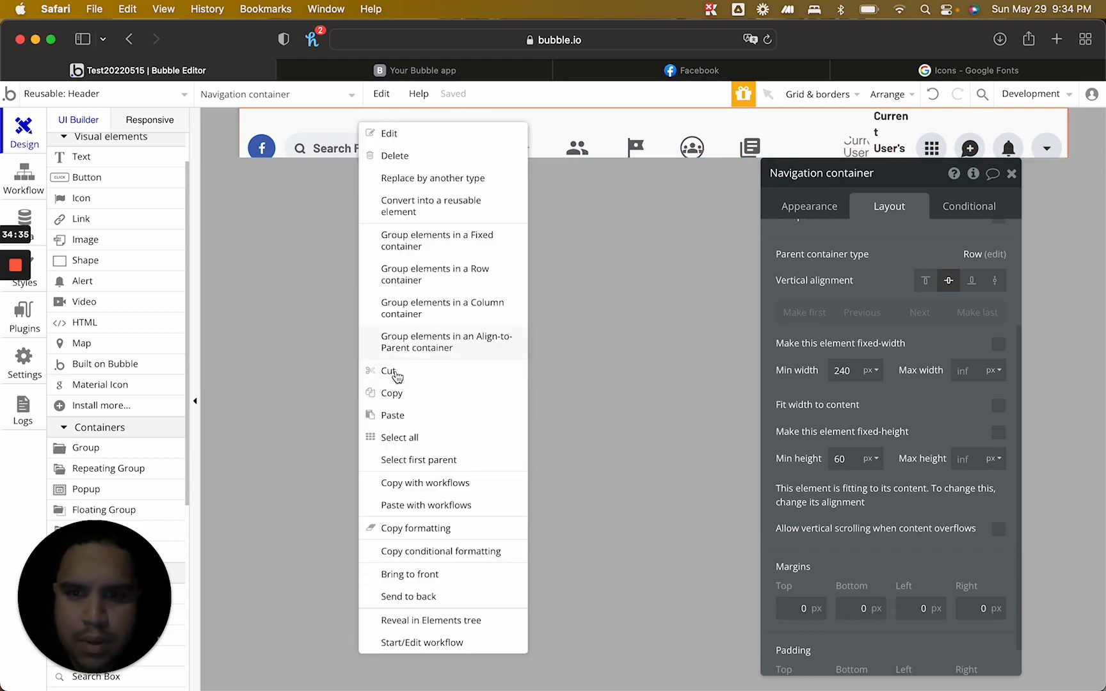
pyautogui.click(419, 461)
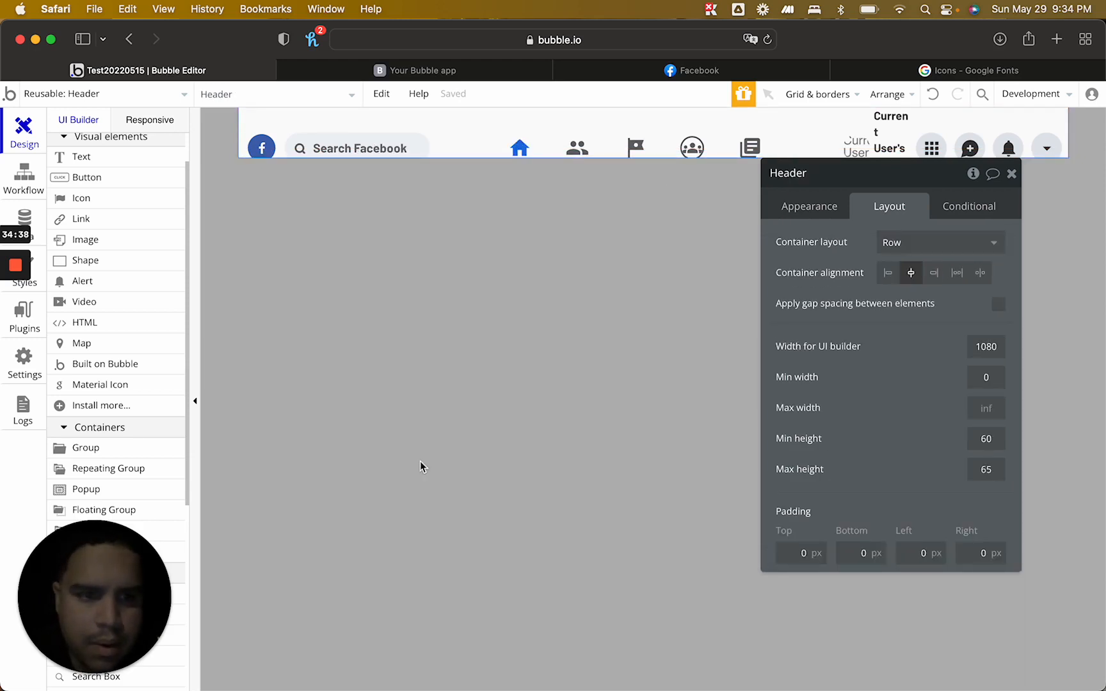
pyautogui.click(1011, 174)
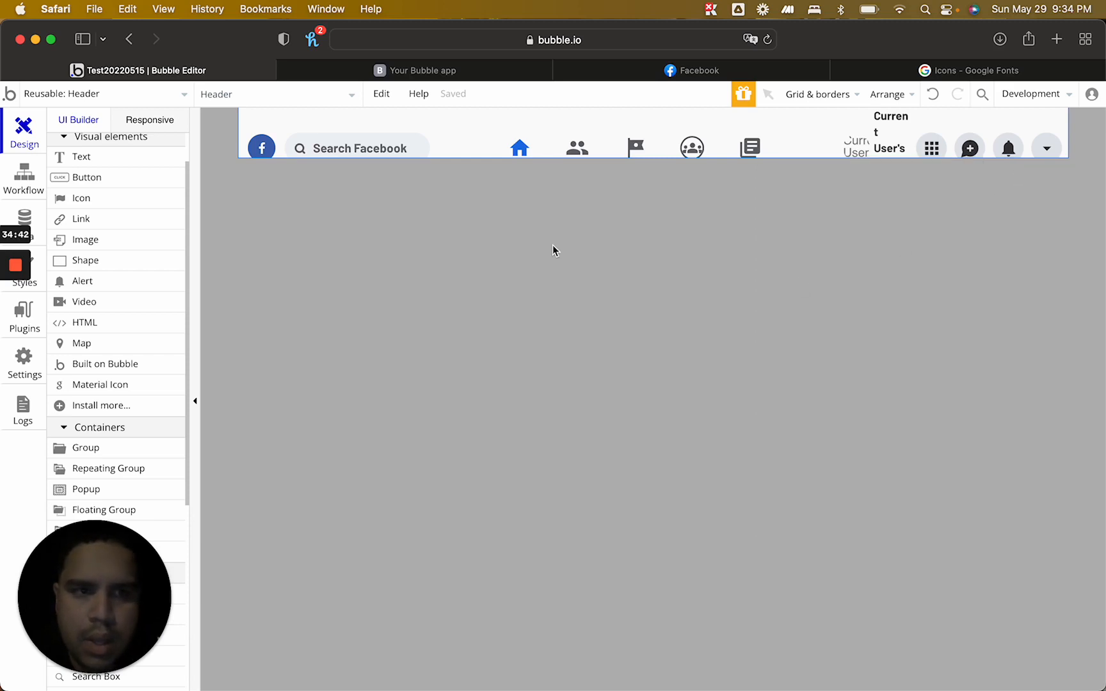
# Draw a Group Focus element about 227 px wide and 405 px high from the header and open its appearance settings
pyautogui.scroll(-6, 97, 296)
pyautogui.scroll(2, 96, 294)
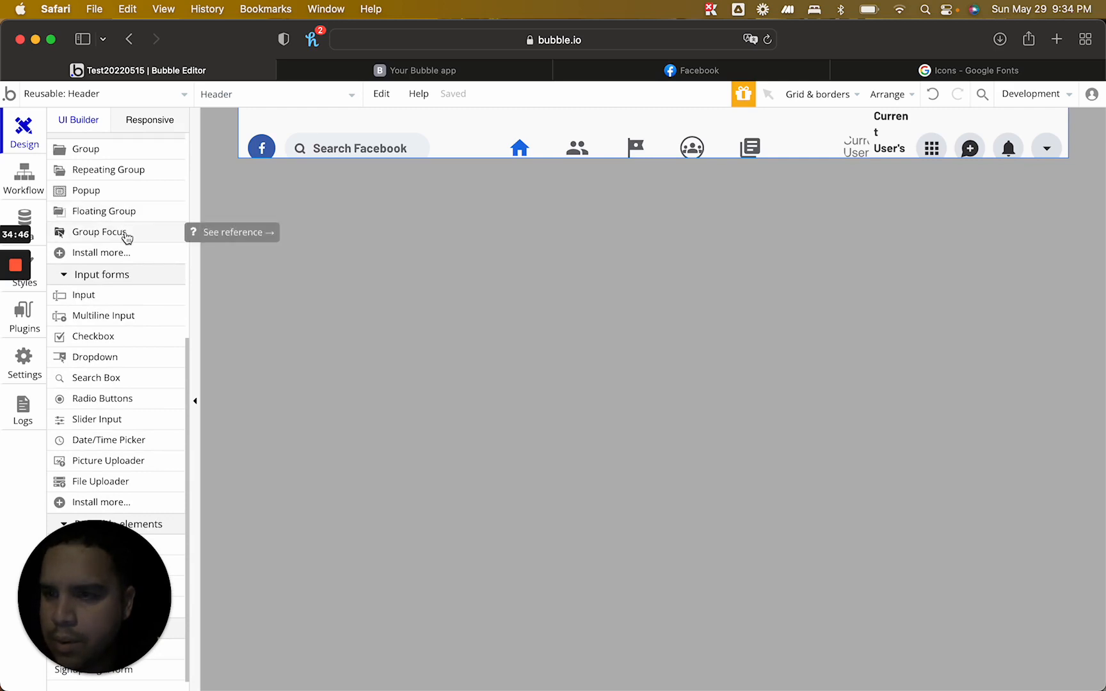
pyautogui.click(99, 232)
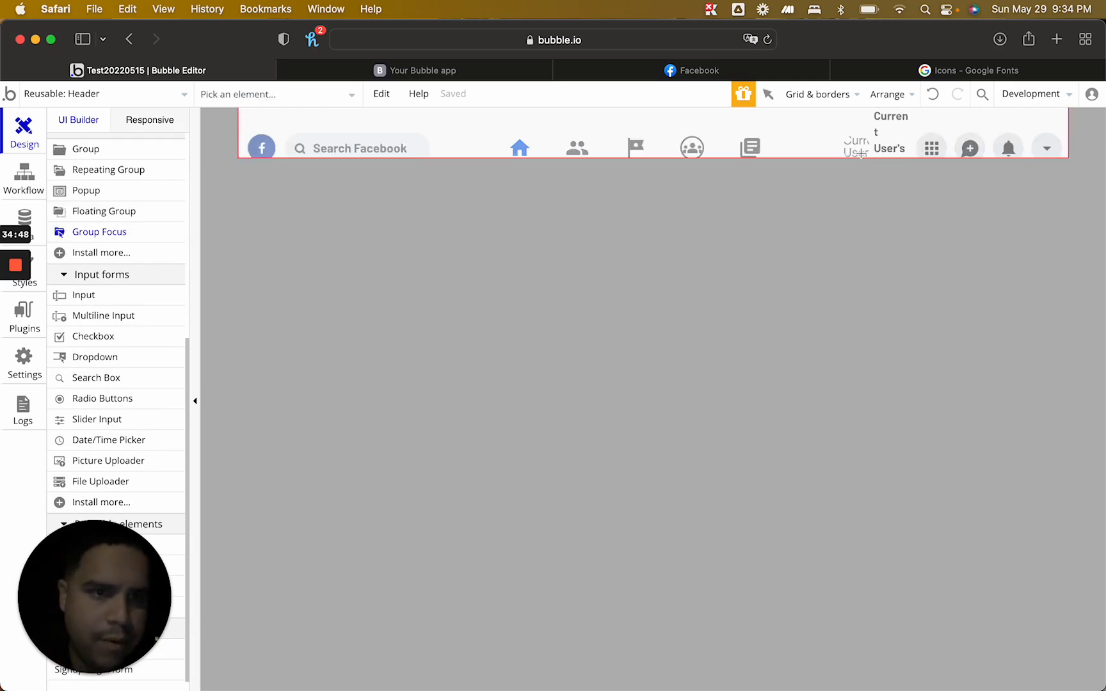
pyautogui.moveTo(838, 148)
pyautogui.mouseDown()
pyautogui.moveTo(990, 313)
pyautogui.moveTo(1013, 458)
pyautogui.mouseUp()
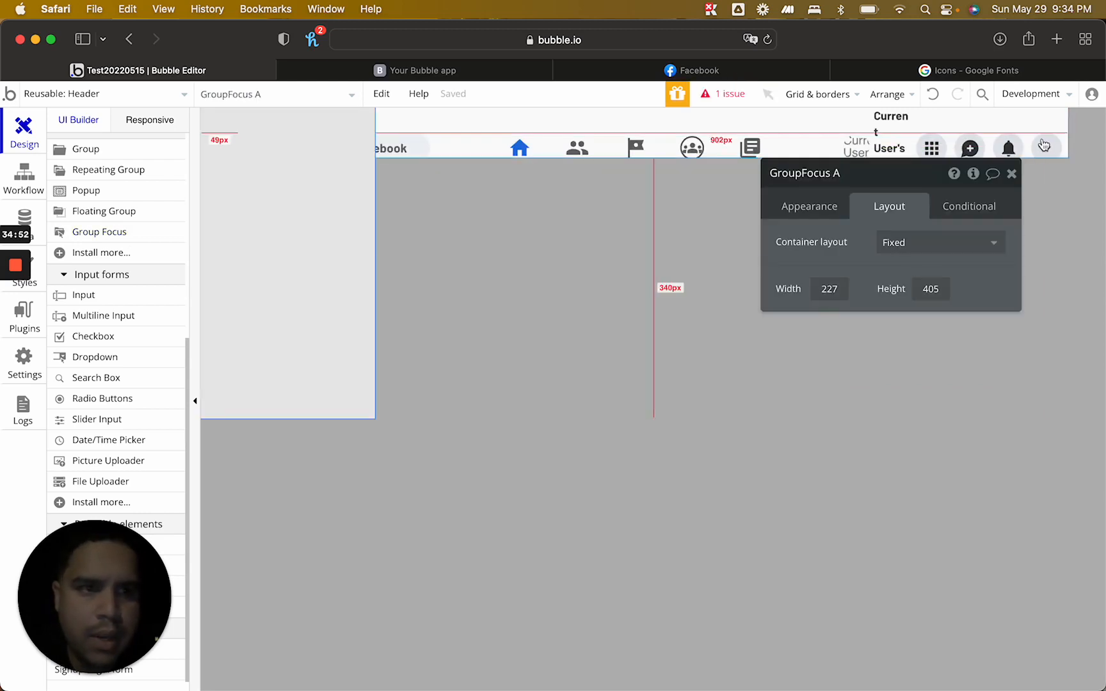
pyautogui.click(826, 204)
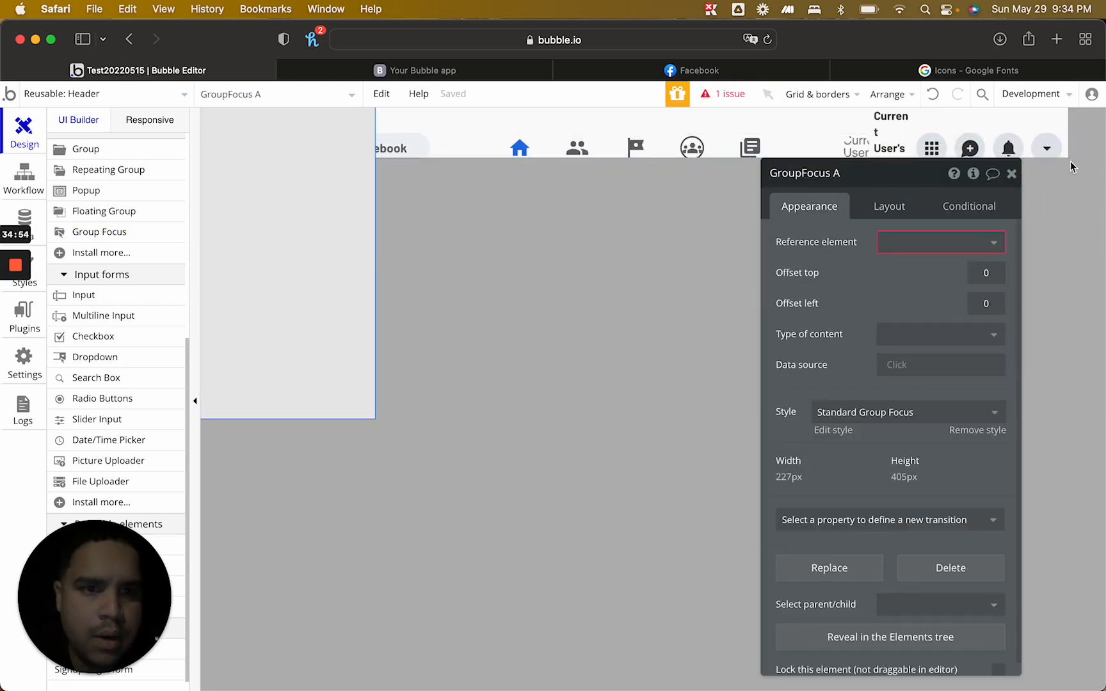
# Rename the dropdown arrow's group as Menu Group and make it the reference element of the new group focus
pyautogui.click(1043, 142)
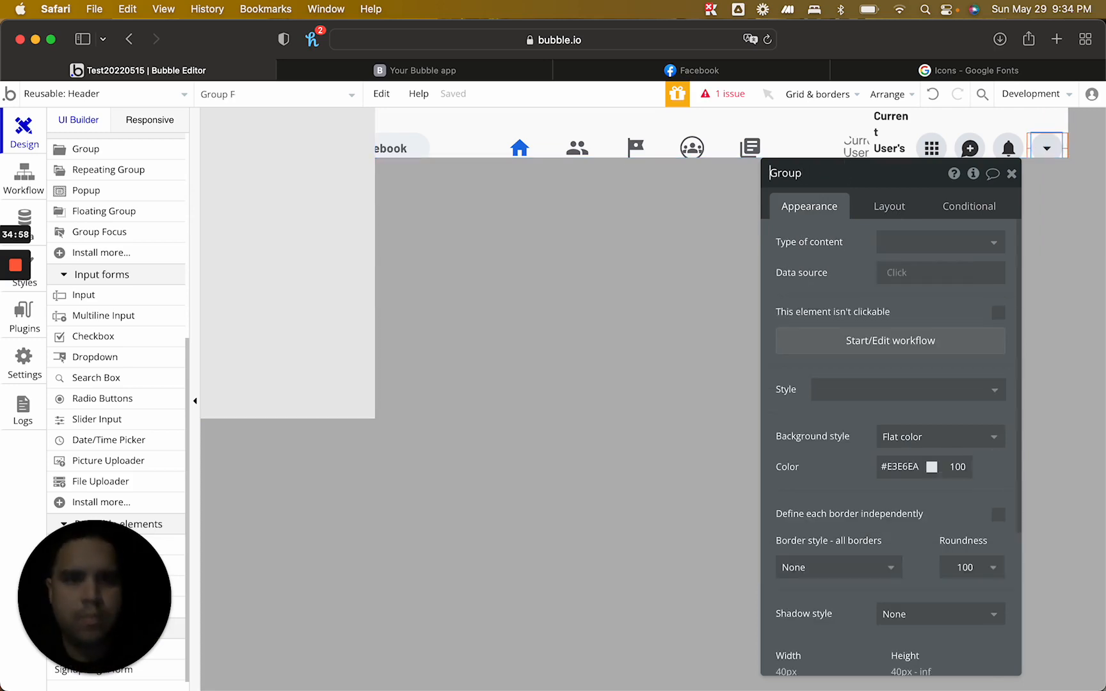
pyautogui.write('Menu')
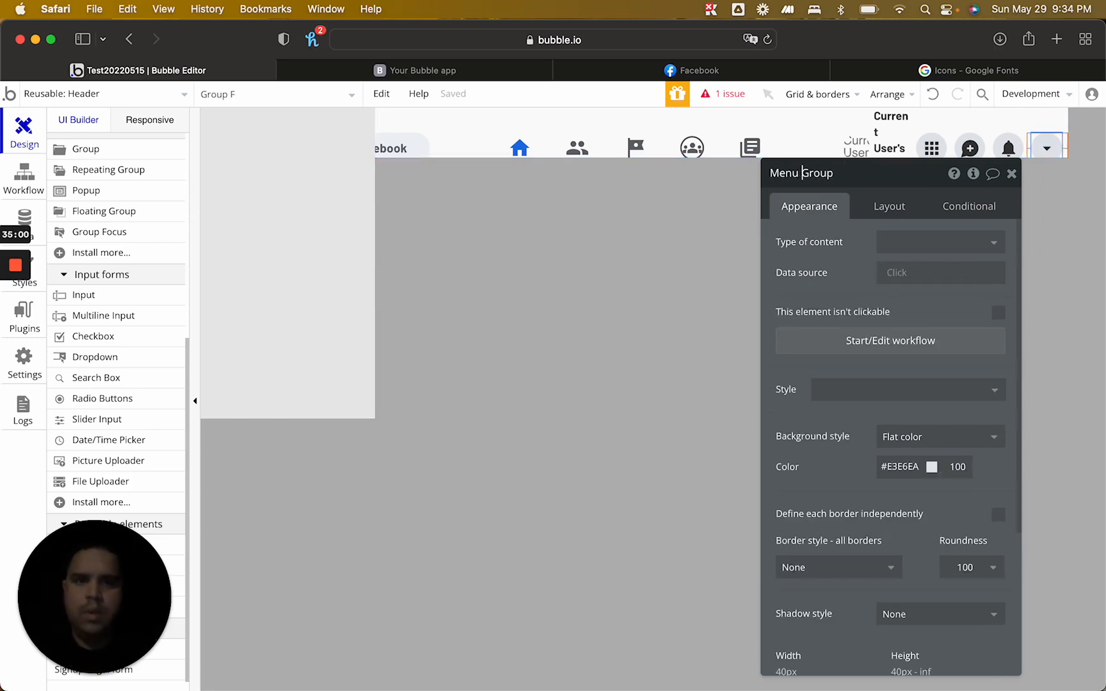
pyautogui.click(244, 258)
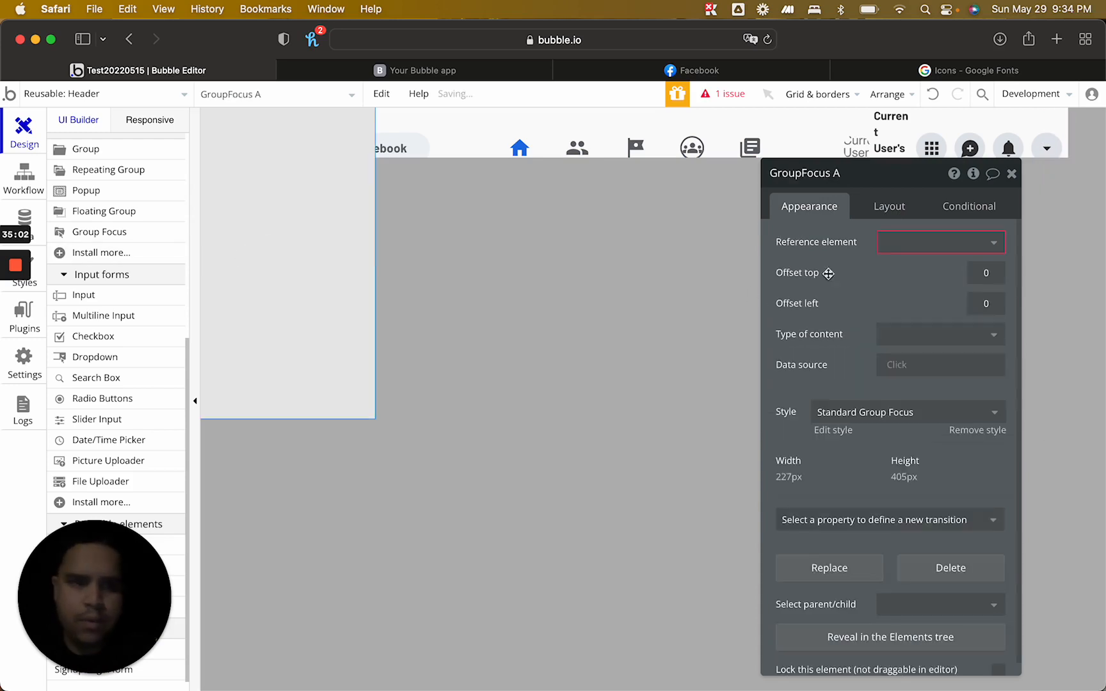
pyautogui.click(926, 243)
pyautogui.write('menu')
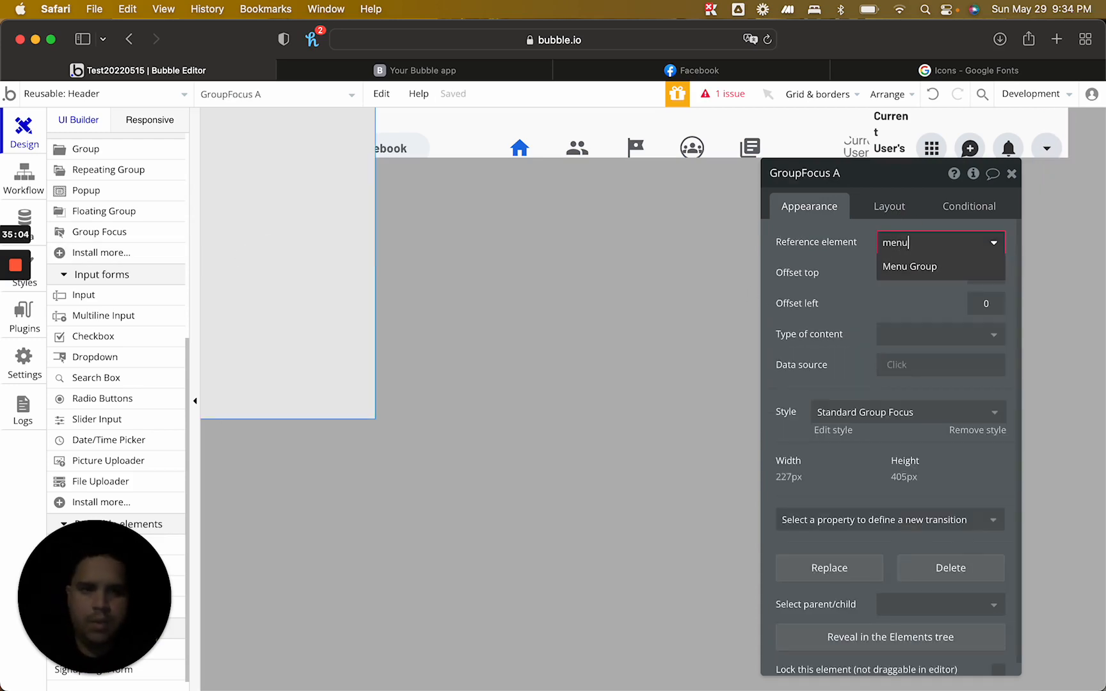
pyautogui.click(929, 266)
# Set the group focus's left offset to -180 so it lines up with the header's right edge
pyautogui.click(985, 303)
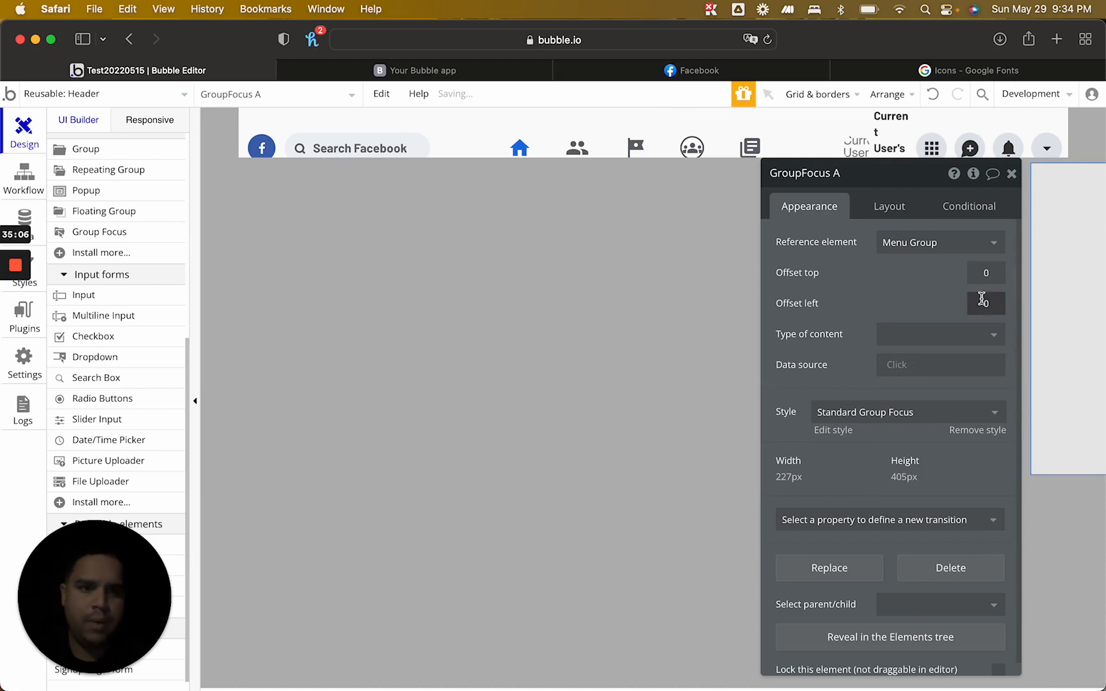
pyautogui.press('BackSpace')
pyautogui.write('-2')
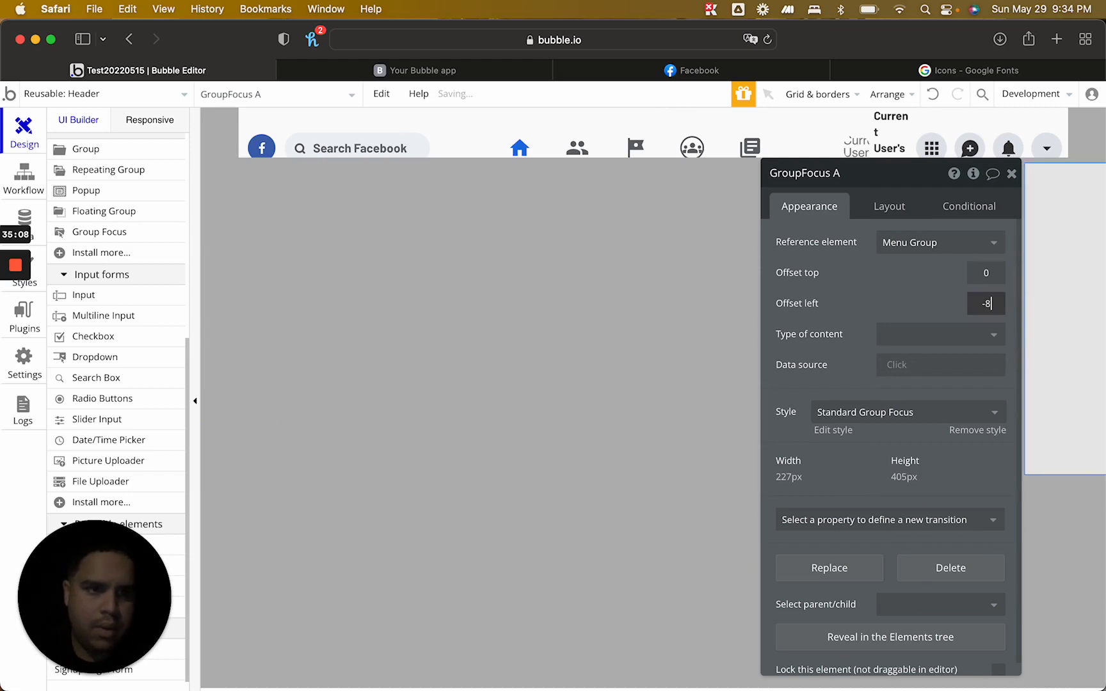
pyautogui.press('BackSpace')
pyautogui.write('14')
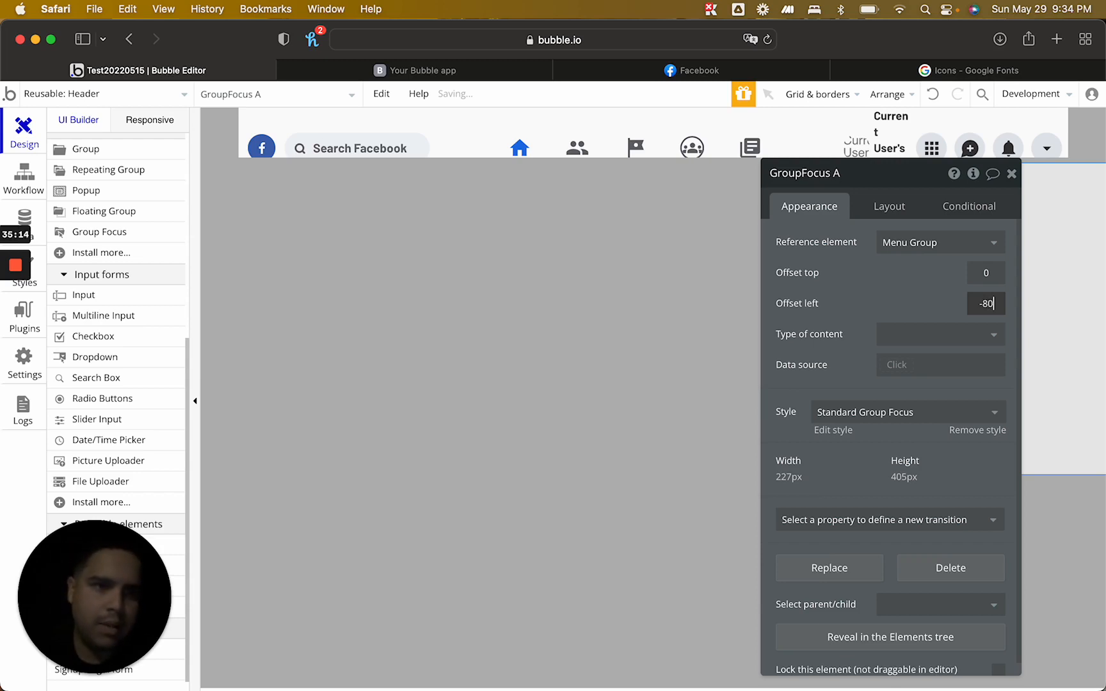
pyautogui.press('BackSpace')
pyautogui.press('BackSpace')
pyautogui.write('104')
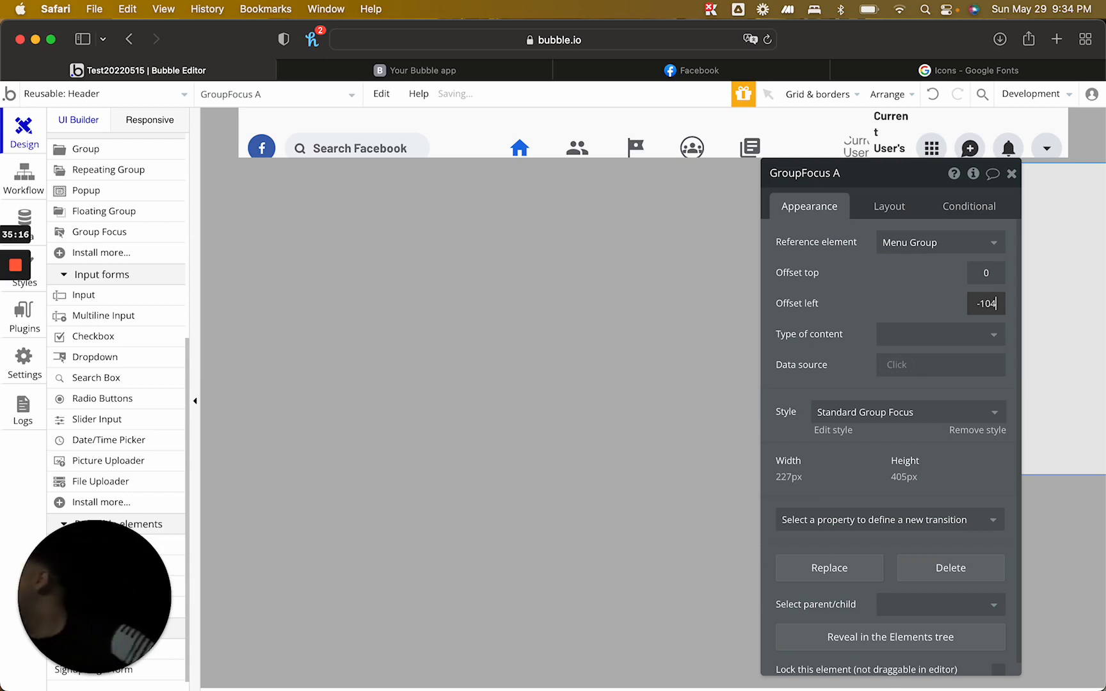
pyautogui.press('BackSpace')
pyautogui.write('6')
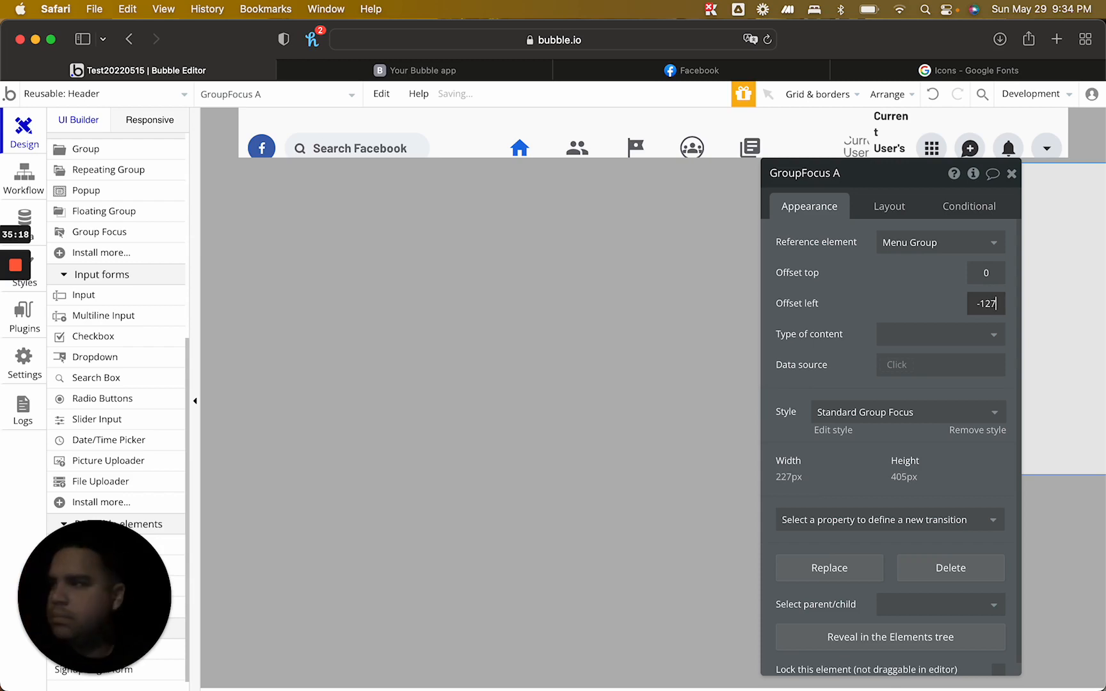
pyautogui.press('Down')
pyautogui.press('Down')
pyautogui.press('Down')
pyautogui.press('Down')
pyautogui.press('Down')
pyautogui.press('Down')
pyautogui.press('Down')
pyautogui.press('Down')
pyautogui.press('Down')
pyautogui.press('Down')
pyautogui.press('Down')
pyautogui.press('Down')
pyautogui.press('Down')
pyautogui.press('Down')
pyautogui.press('Down')
pyautogui.press('Down')
pyautogui.press('Down')
pyautogui.press('Down')
pyautogui.press('Down')
pyautogui.press('Down')
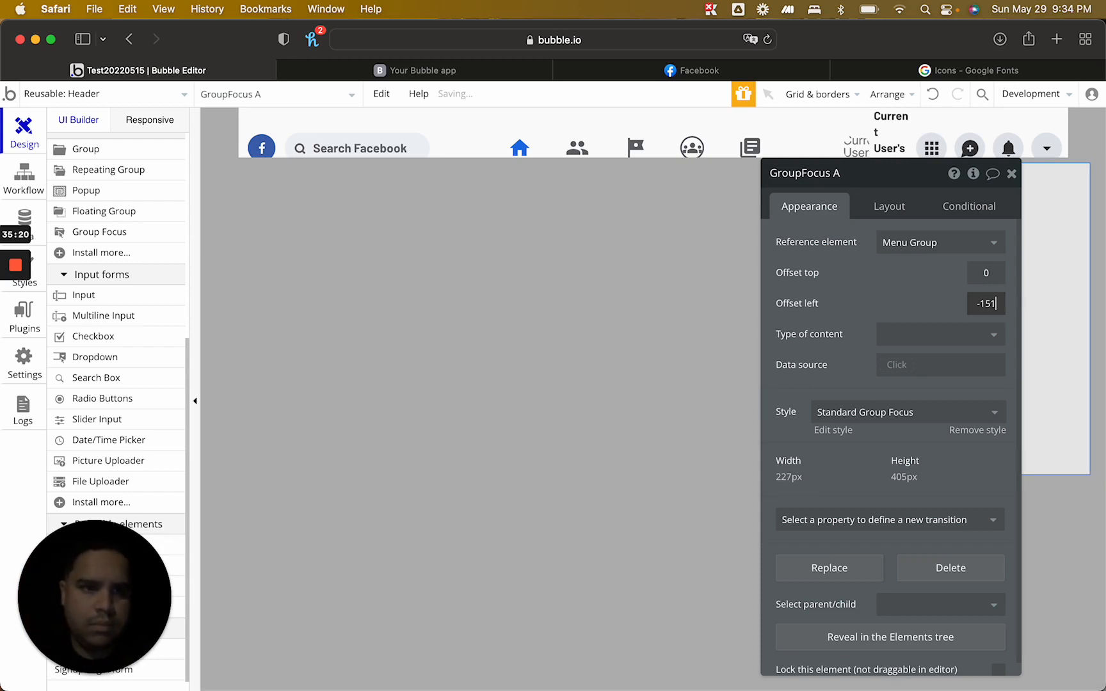
pyautogui.press('Down')
pyautogui.press('Down')
pyautogui.press('Down')
pyautogui.press('Down')
pyautogui.press('Down')
pyautogui.press('Down')
pyautogui.press('Down')
pyautogui.press('Down')
pyautogui.press('Down')
pyautogui.press('Down')
pyautogui.press('Down')
pyautogui.press('Down')
pyautogui.press('Down')
pyautogui.press('Down')
pyautogui.press('Down')
pyautogui.press('Down')
pyautogui.press('Down')
pyautogui.press('Down')
pyautogui.press('Down')
pyautogui.press('Down')
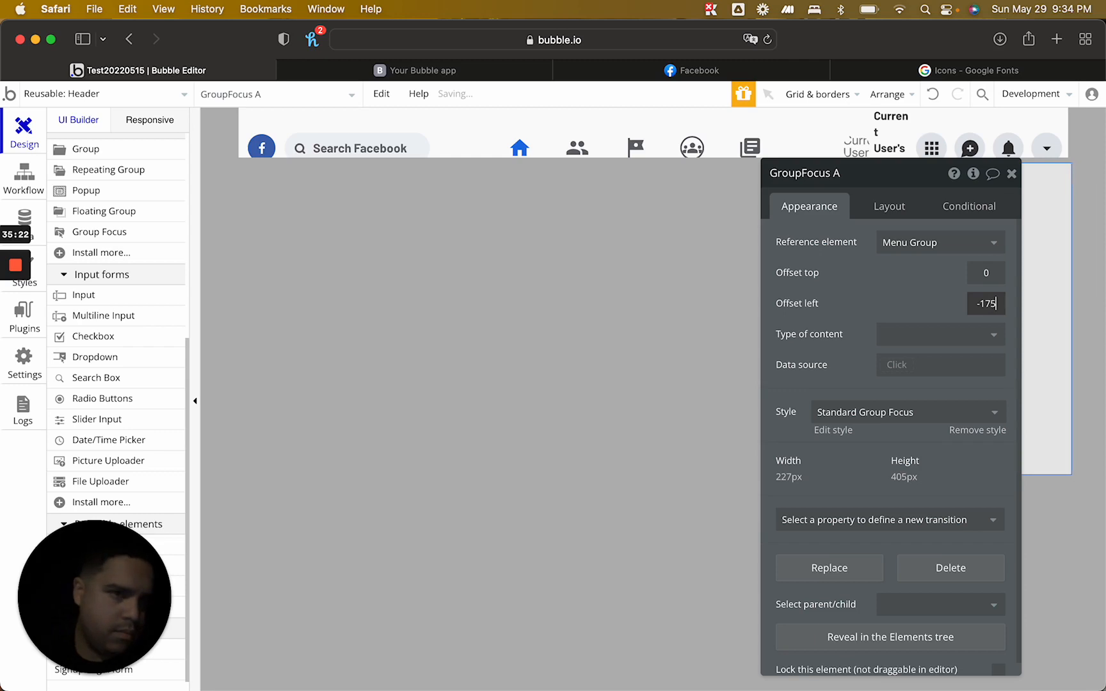
pyautogui.press('Down')
pyautogui.press('Down')
pyautogui.press('Down')
pyautogui.press('Down')
pyautogui.press('Down')
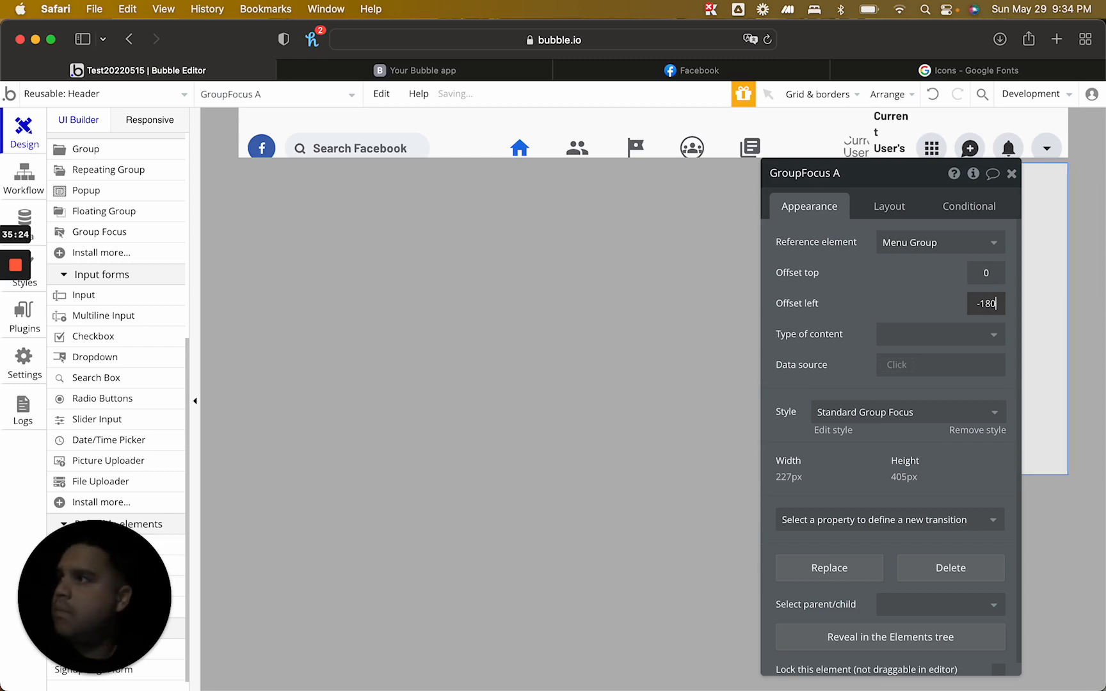
# Set the group focus's top offset to -5 and close its properties
pyautogui.click(987, 273)
pyautogui.press('Down')
pyautogui.press('Down')
pyautogui.press('Down')
pyautogui.press('Down')
pyautogui.press('Down')
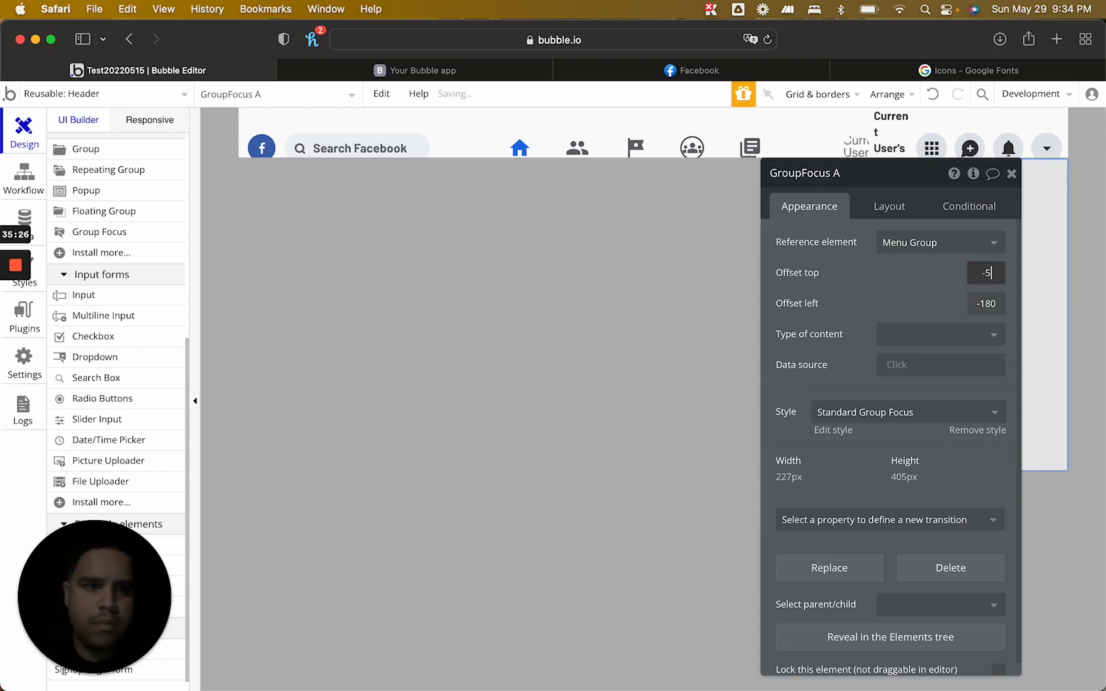
pyautogui.press('Up')
pyautogui.click(1012, 174)
# Rename the group focus element as Menu GroupFocus
pyautogui.doubleClick(1006, 205)
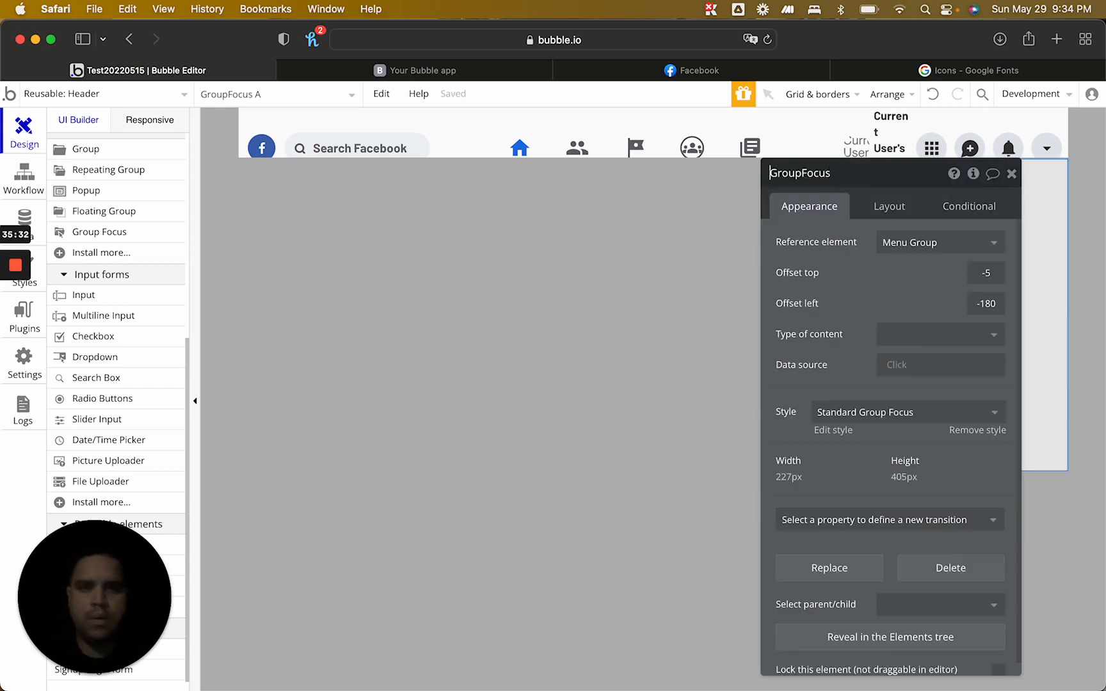
pyautogui.write('Menu')
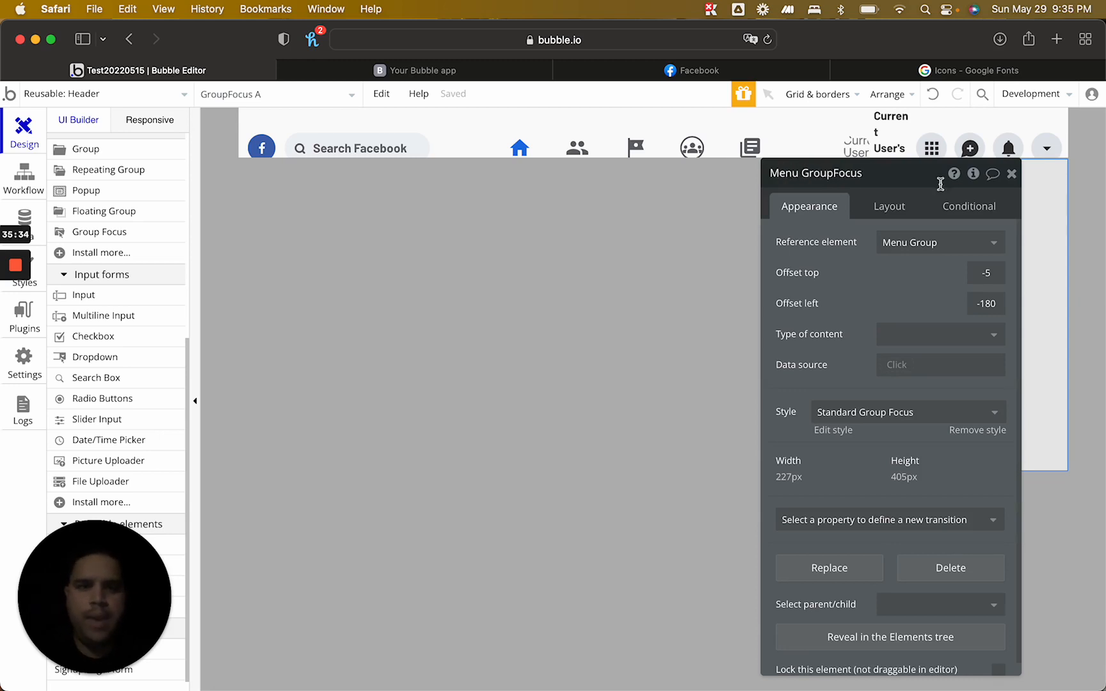
pyautogui.click(1011, 173)
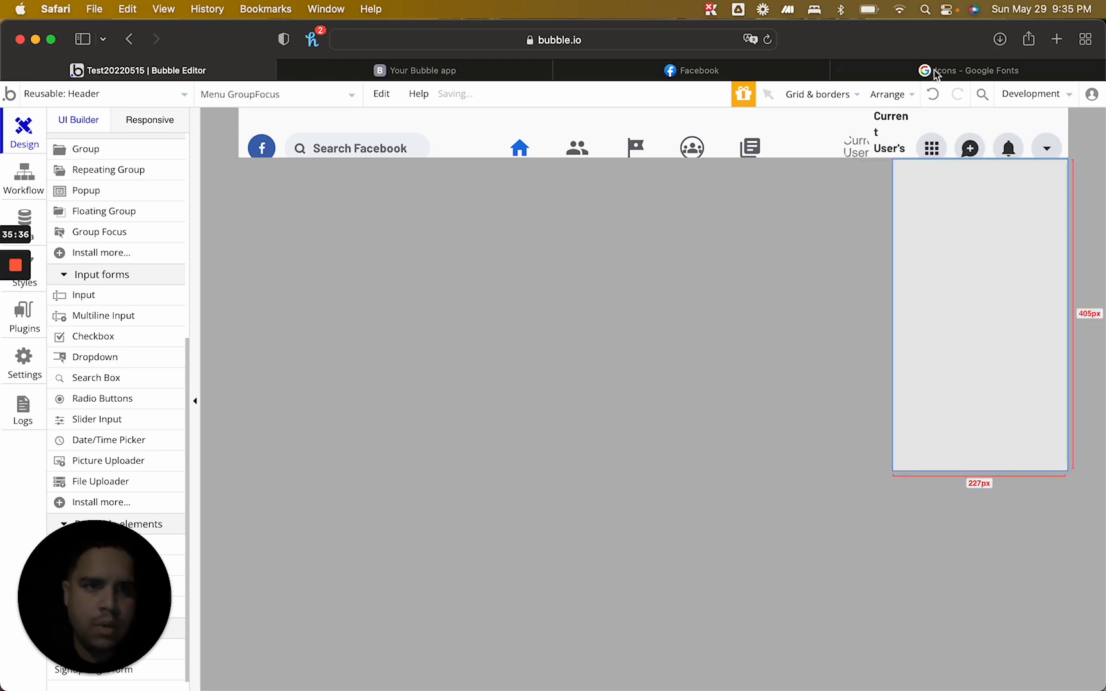
# Switch to the Facebook page, examine its account dropdown menu as a reference, and return to the Bubble editor
pyautogui.click(697, 70)
pyautogui.click(1079, 105)
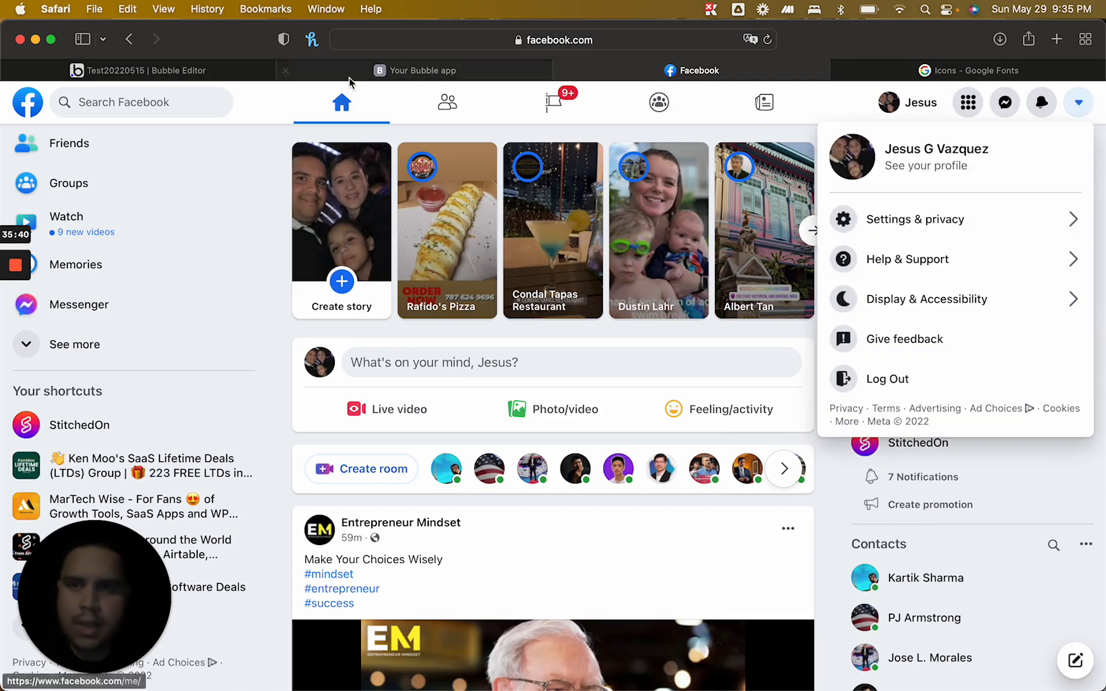
pyautogui.click(148, 71)
# Set the Menu GroupFocus container layout to Column and turn off its fixed width
pyautogui.doubleClick(935, 307)
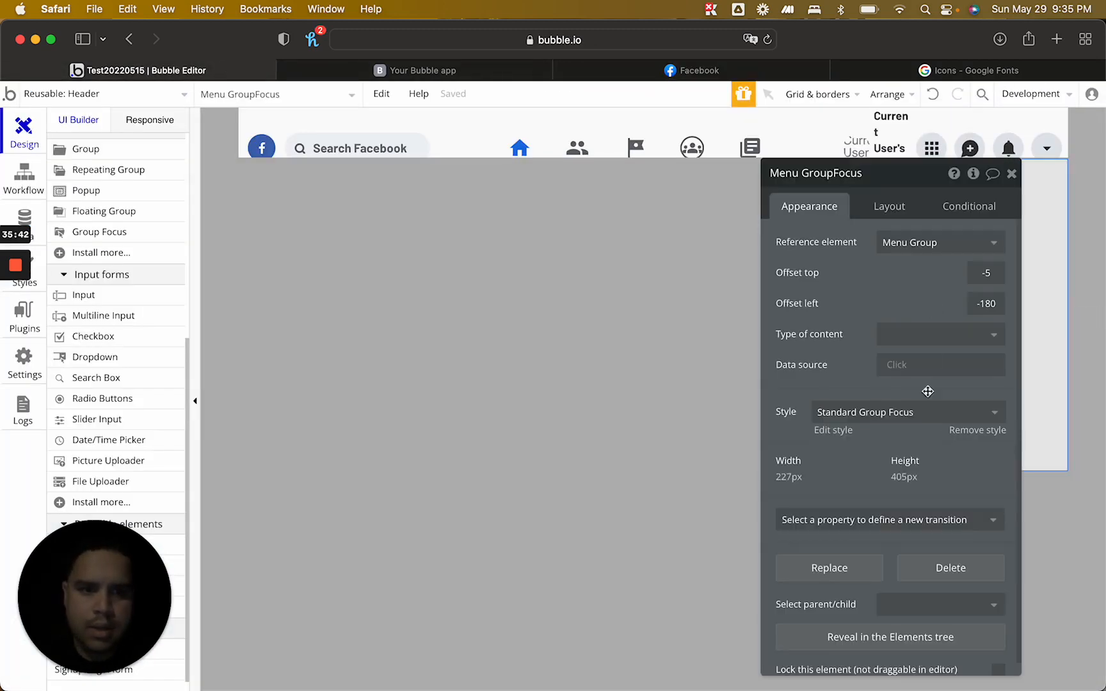
pyautogui.click(888, 207)
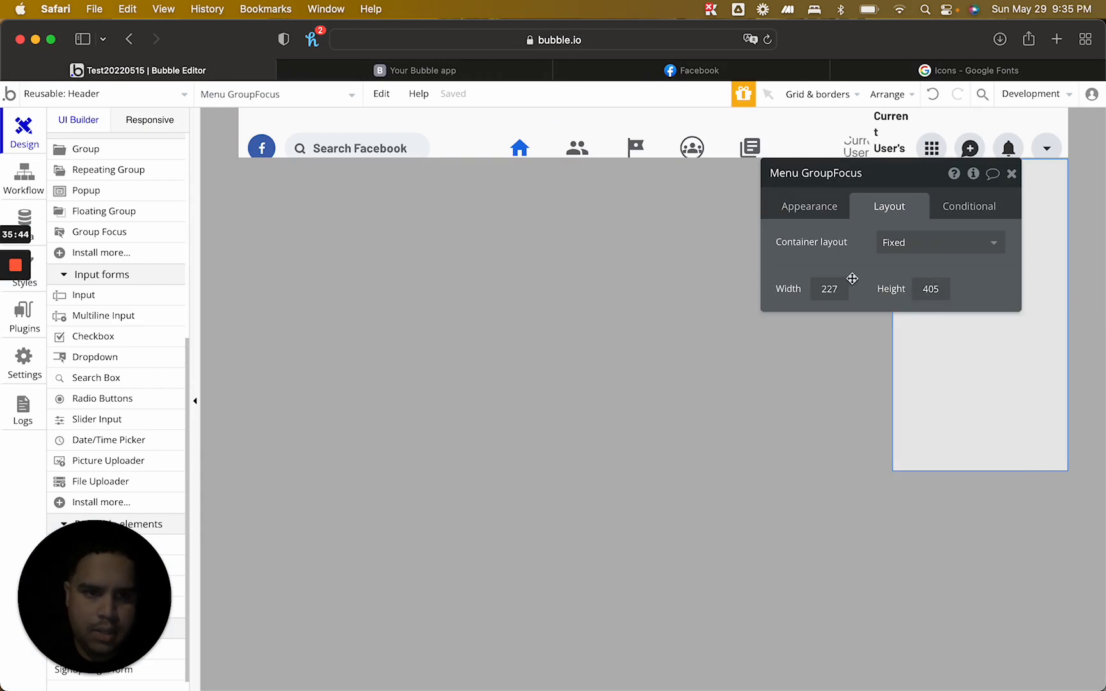
pyautogui.click(944, 250)
pyautogui.click(913, 336)
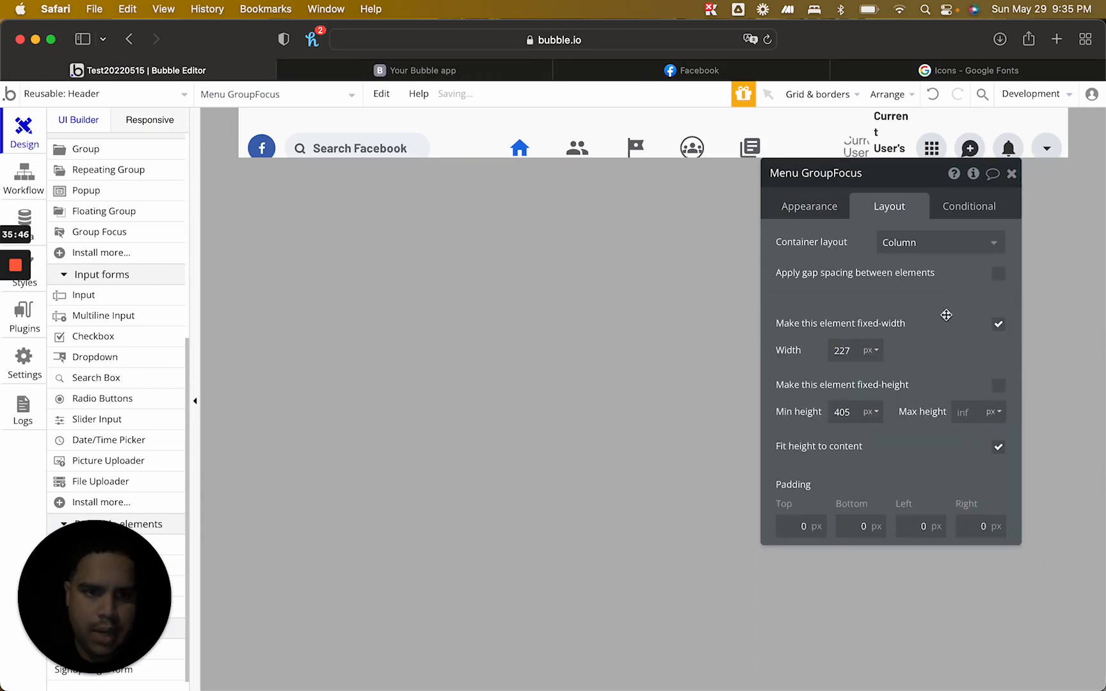
pyautogui.click(999, 325)
pyautogui.click(843, 350)
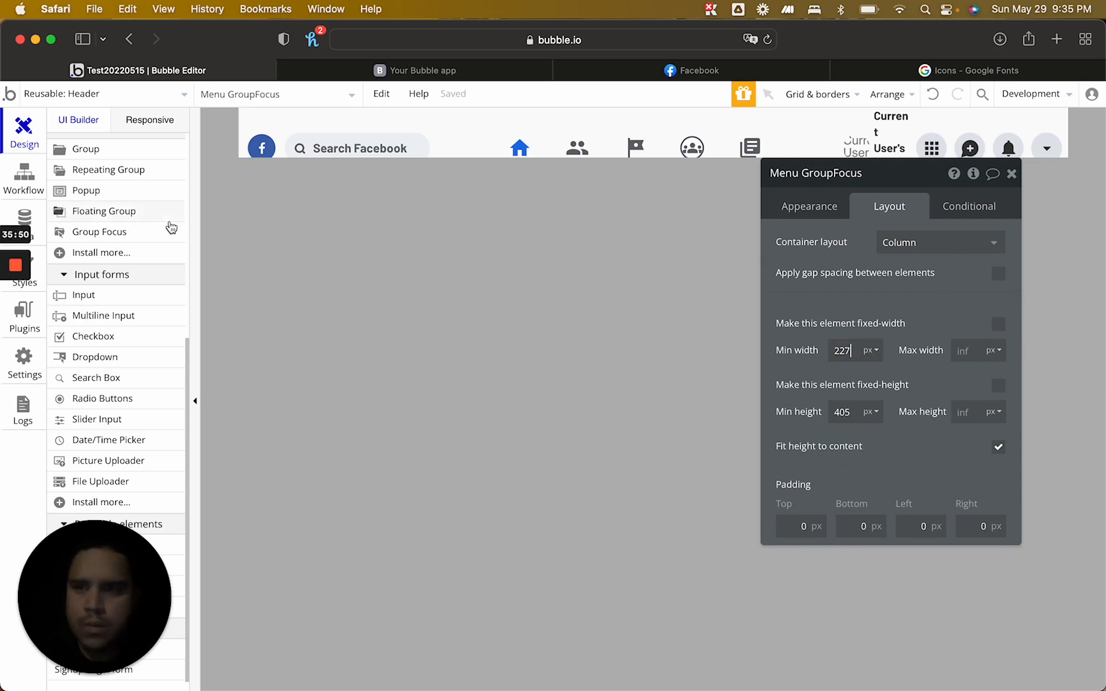
pyautogui.scroll(10, 86, 208)
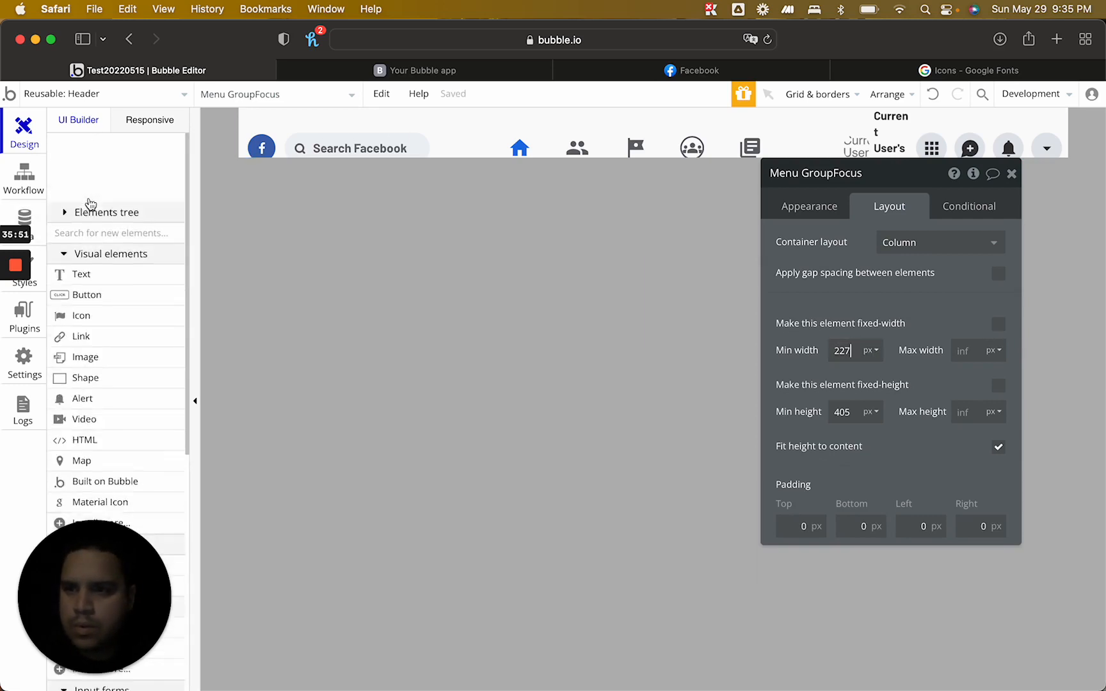
# Make the Menu GroupFocus fixed-width at 240 px and close its properties
pyautogui.click(284, 96)
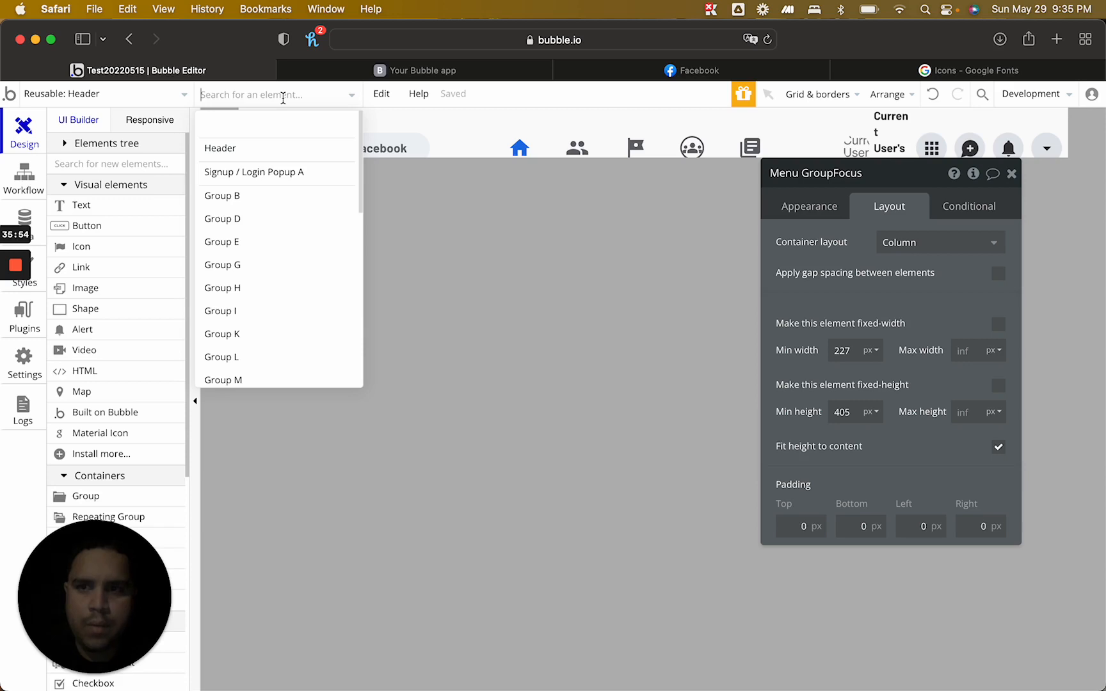
pyautogui.write('focus')
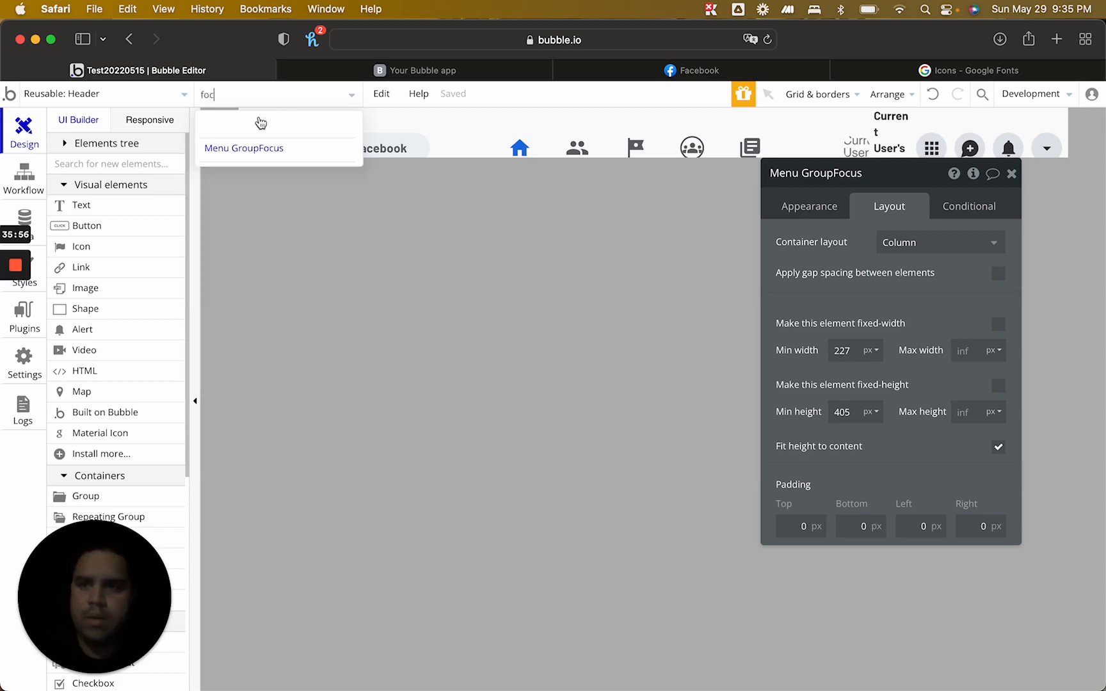
pyautogui.click(242, 163)
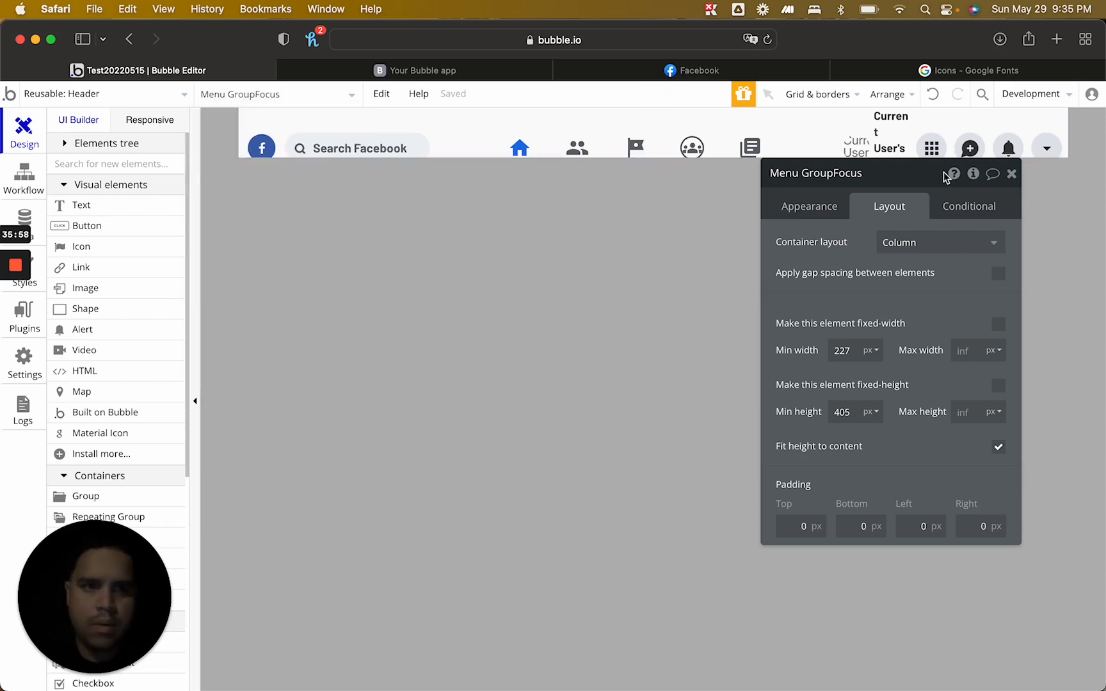
pyautogui.moveTo(944, 177); pyautogui.dragTo(566, 213)
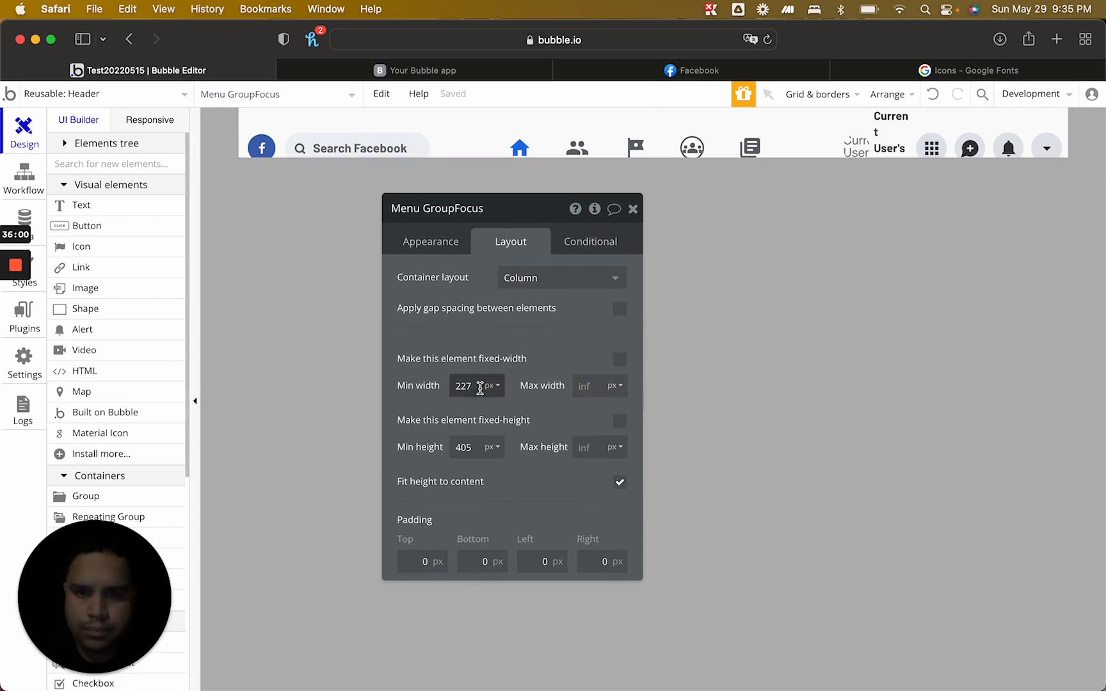
pyautogui.click(618, 361)
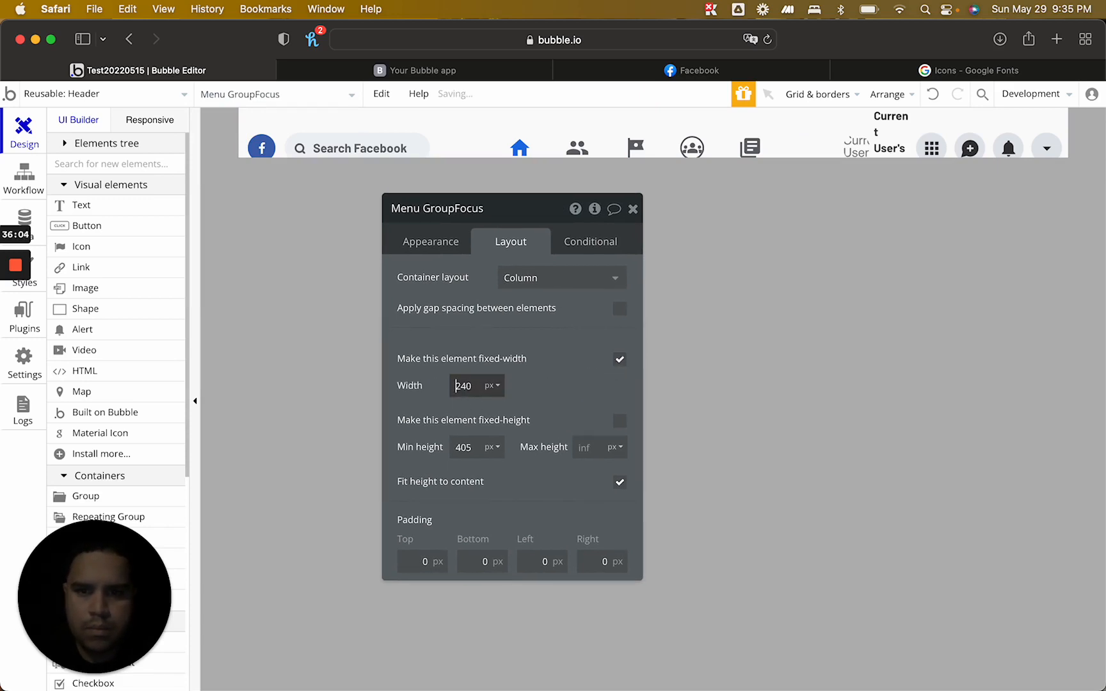
pyautogui.click(633, 209)
# Reopen the Menu GroupFocus properties and check its appearance and conditional settings
pyautogui.click(299, 96)
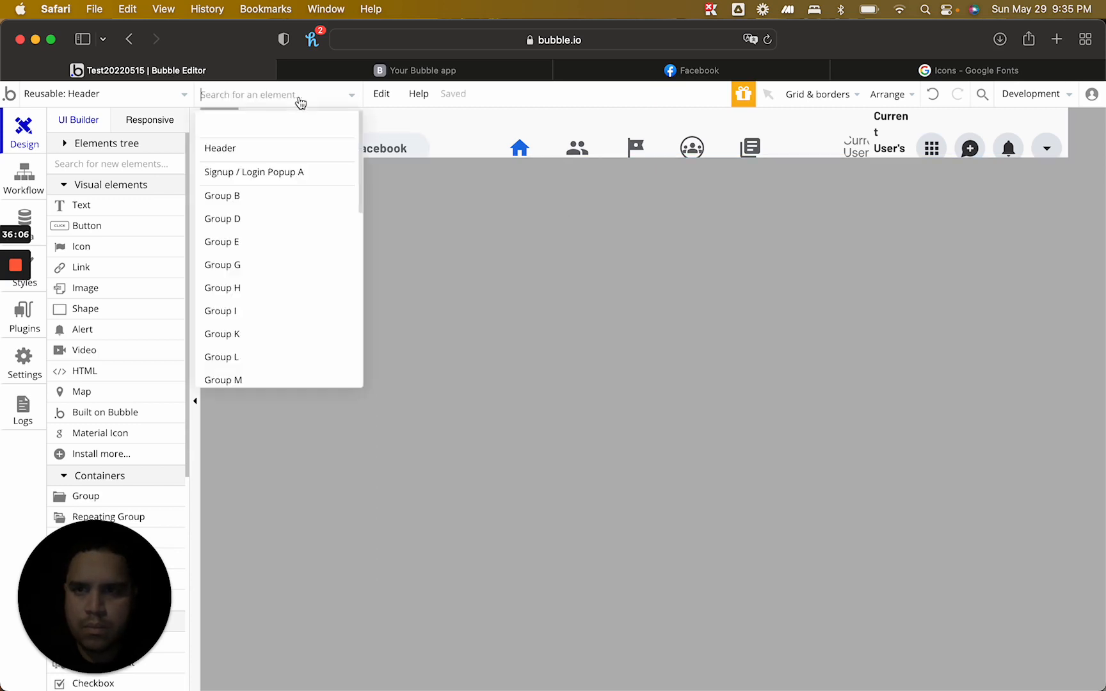
pyautogui.write('foc')
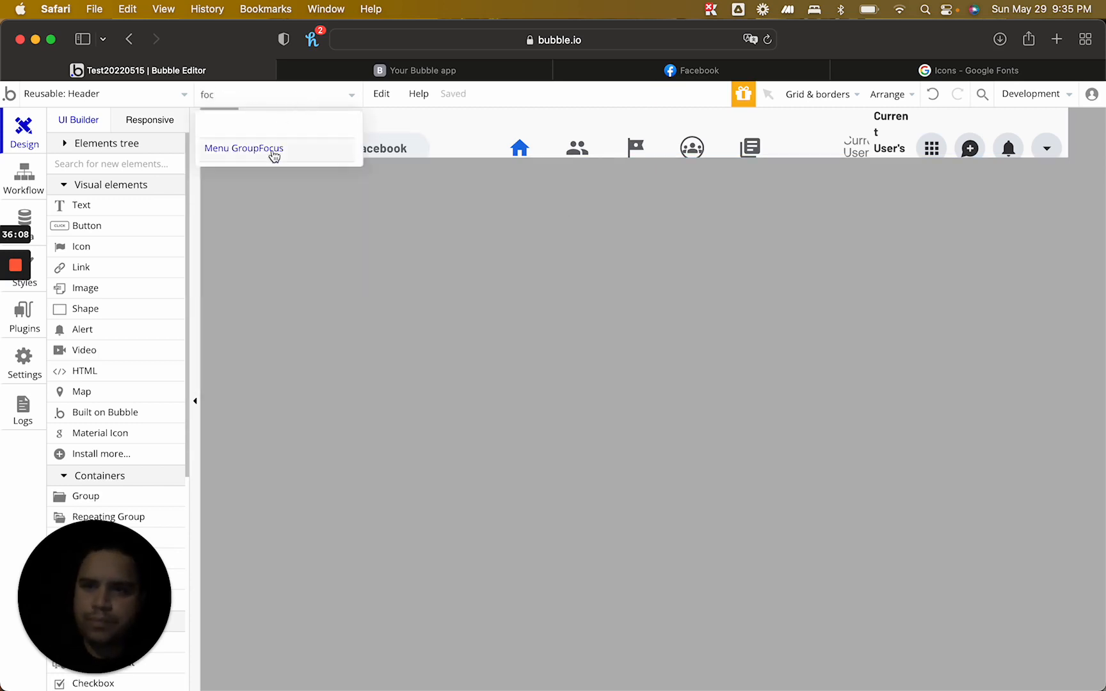
pyautogui.click(274, 149)
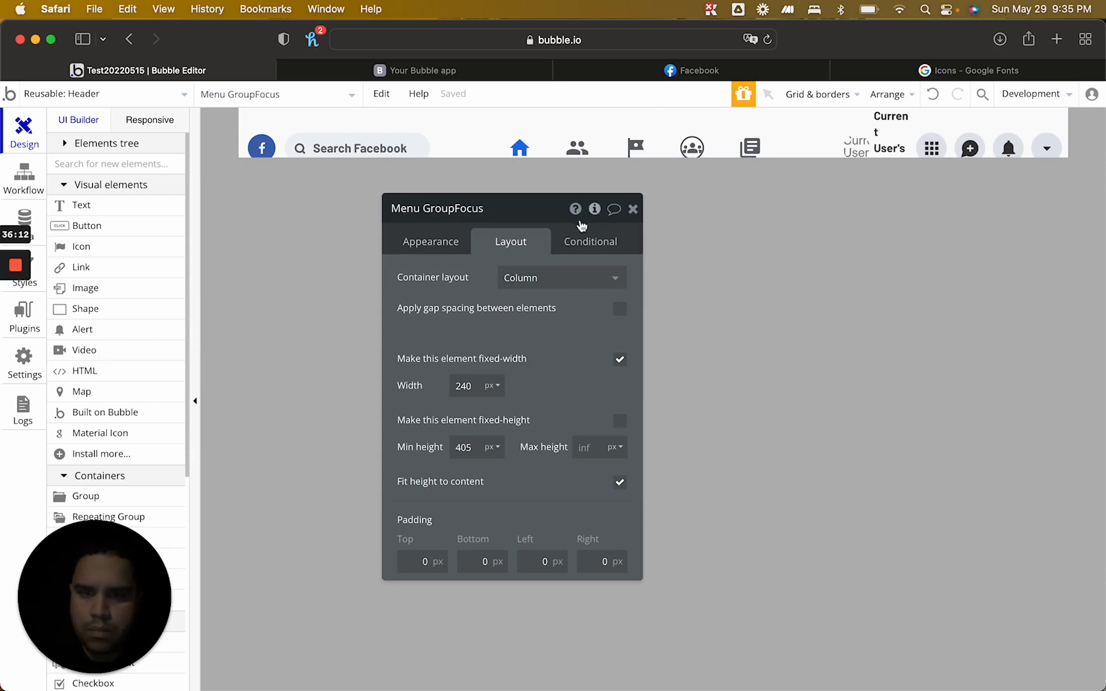
pyautogui.click(457, 240)
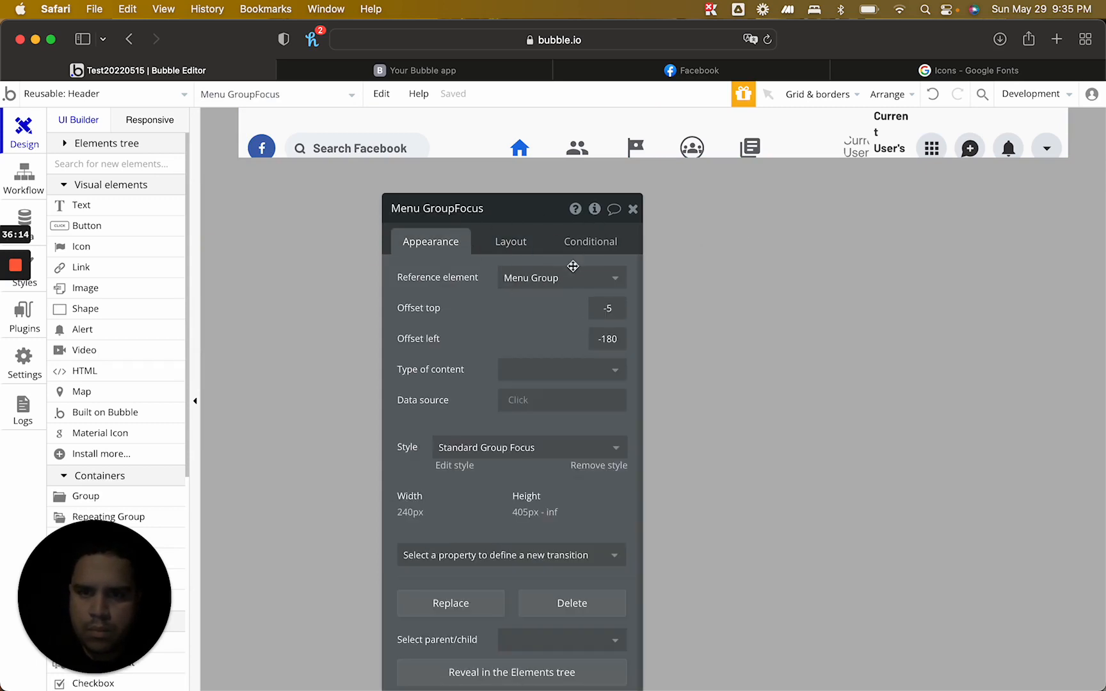
pyautogui.click(575, 244)
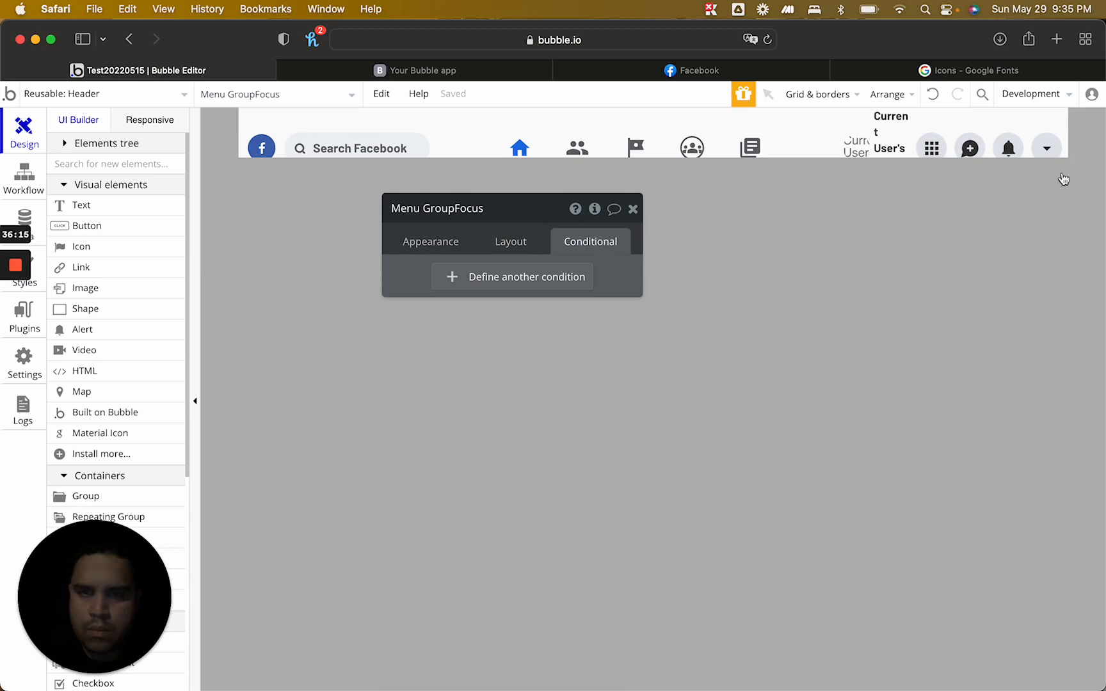
# Select the Menu Group around the header's dropdown arrow and create a workflow for when it is clicked
pyautogui.click(1041, 144)
pyautogui.click(427, 245)
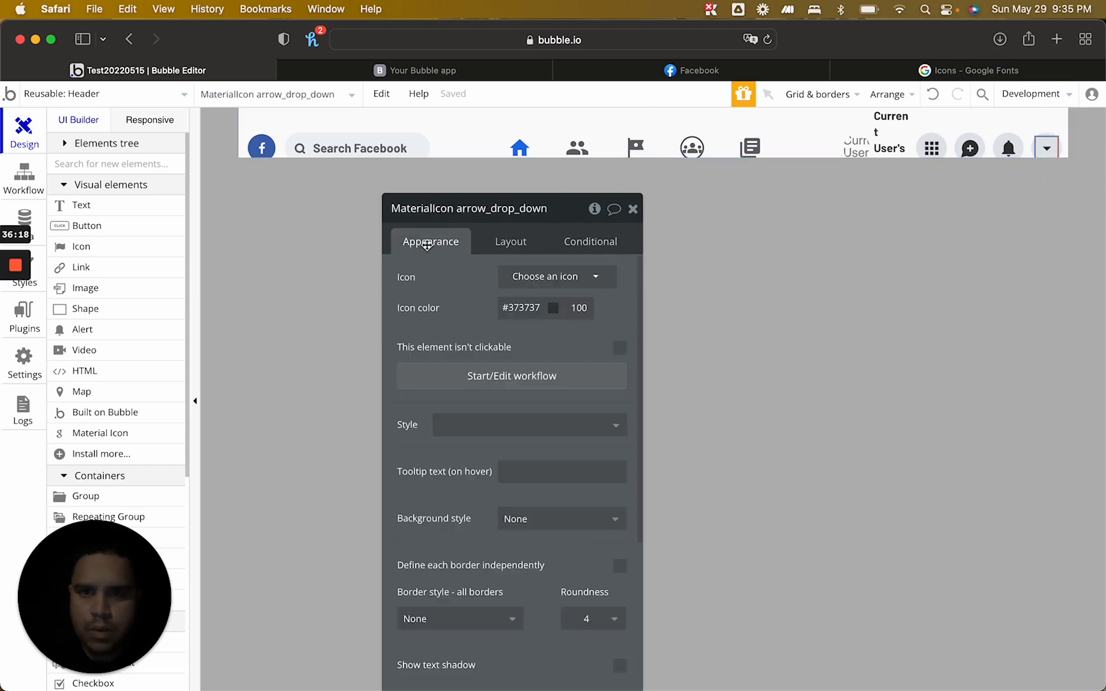
pyautogui.click(1044, 140)
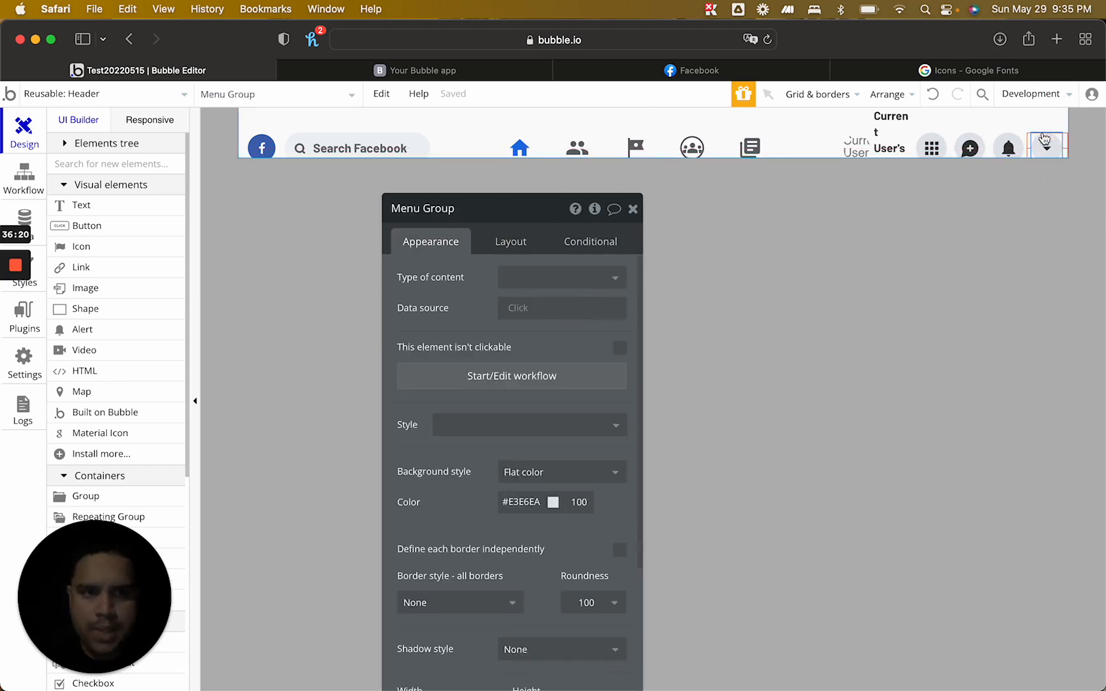
pyautogui.click(510, 381)
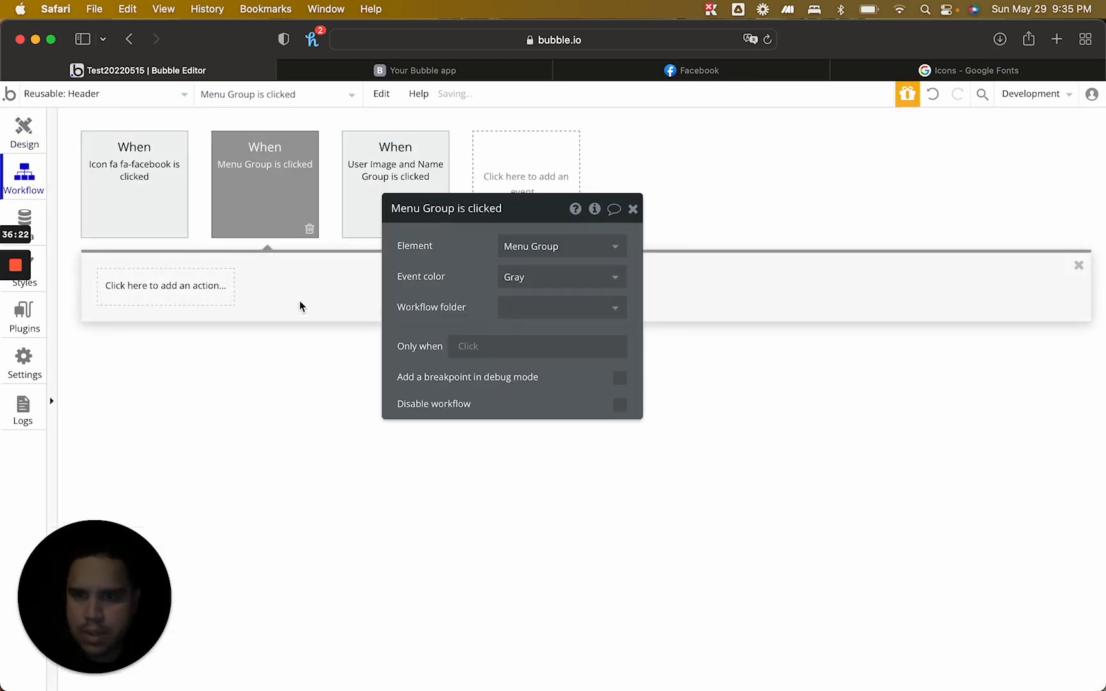
# Add a Toggle action targeting Menu GroupFocus to the Menu Group click workflow and close the action's properties
pyautogui.click(121, 298)
pyautogui.moveTo(158, 492)
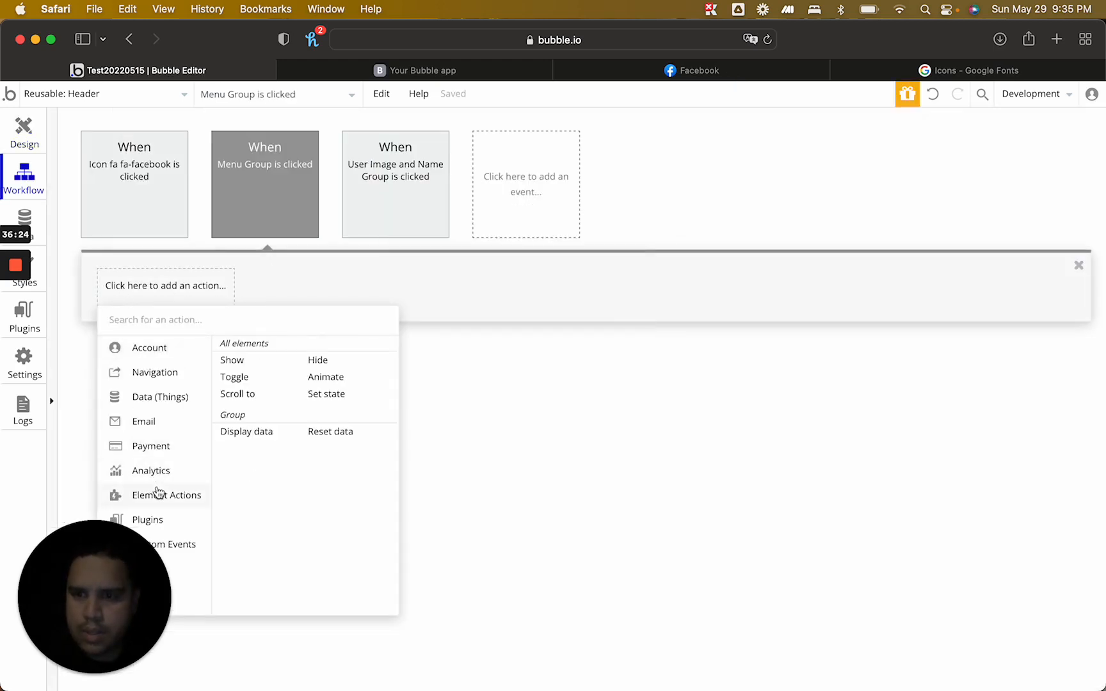
pyautogui.click(248, 380)
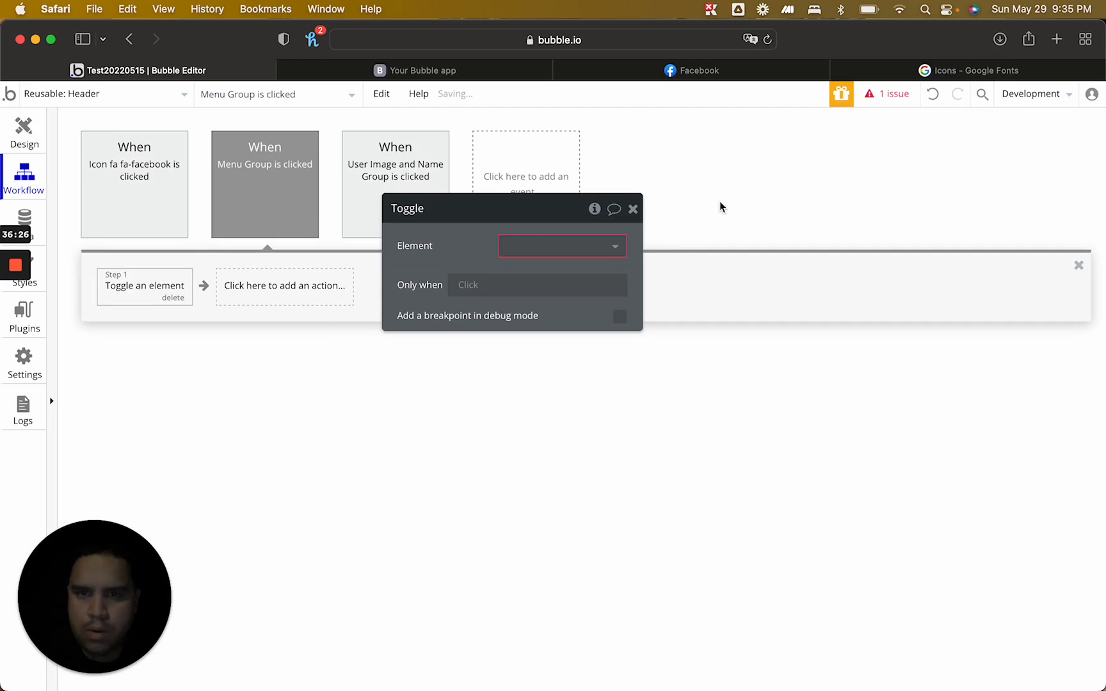
pyautogui.click(570, 250)
pyautogui.write('foc')
pyautogui.click(566, 269)
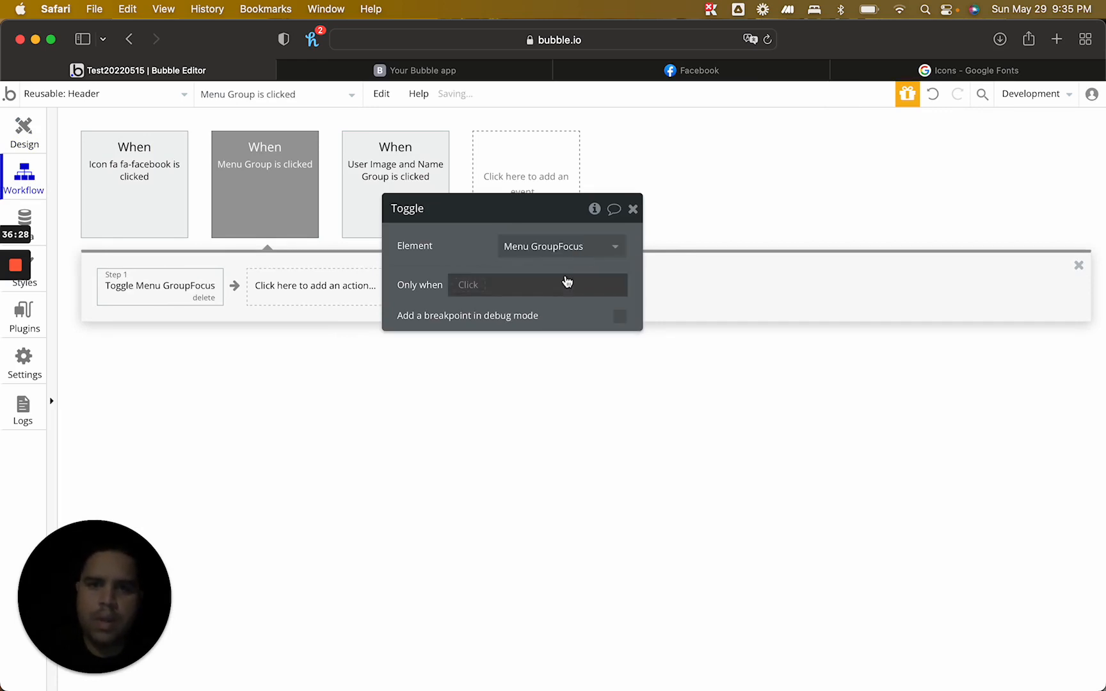
pyautogui.click(627, 215)
# Return to the header design, reload the editor, and test the account dropdown arrow in the app preview
pyautogui.click(16, 136)
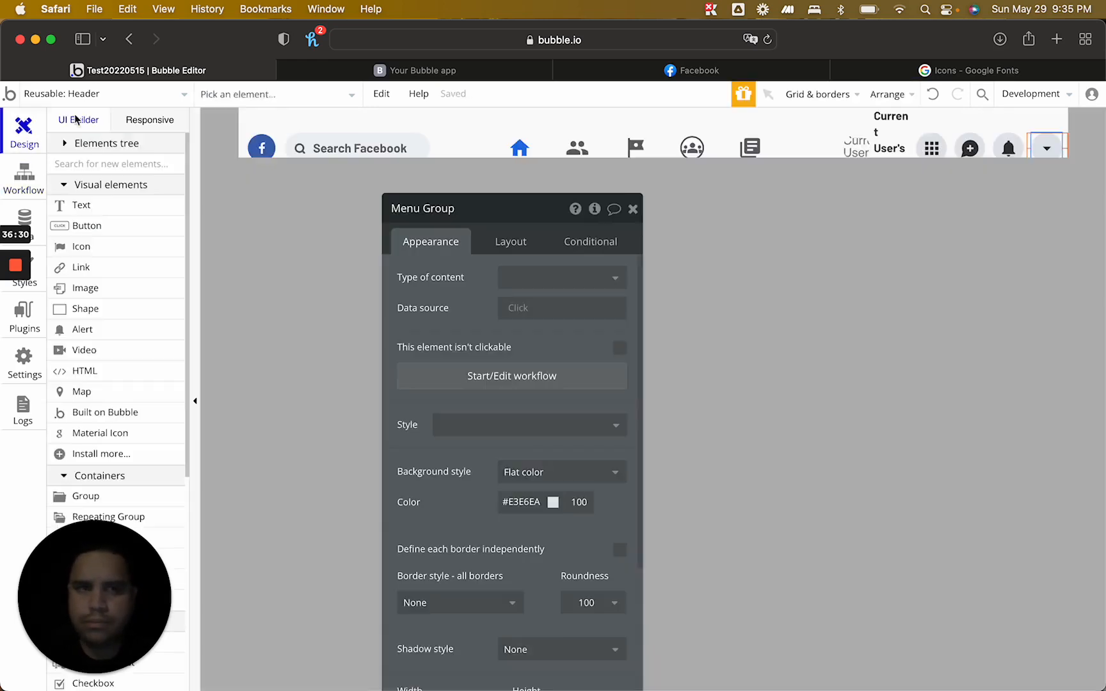
pyautogui.click(632, 211)
pyautogui.click(768, 39)
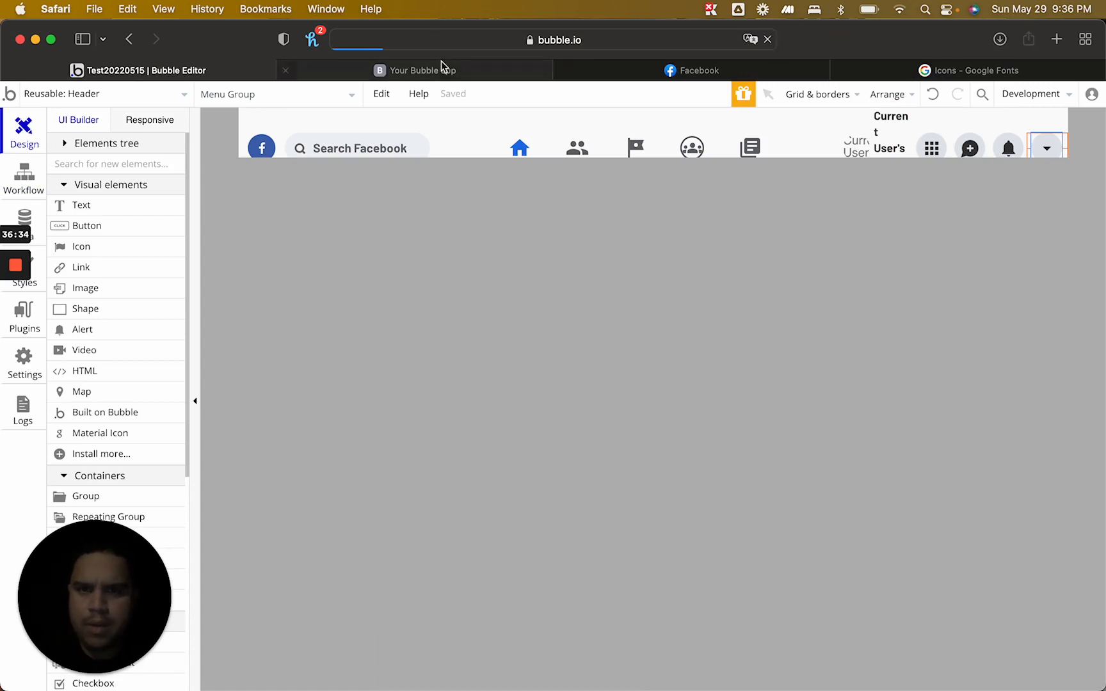
pyautogui.click(452, 70)
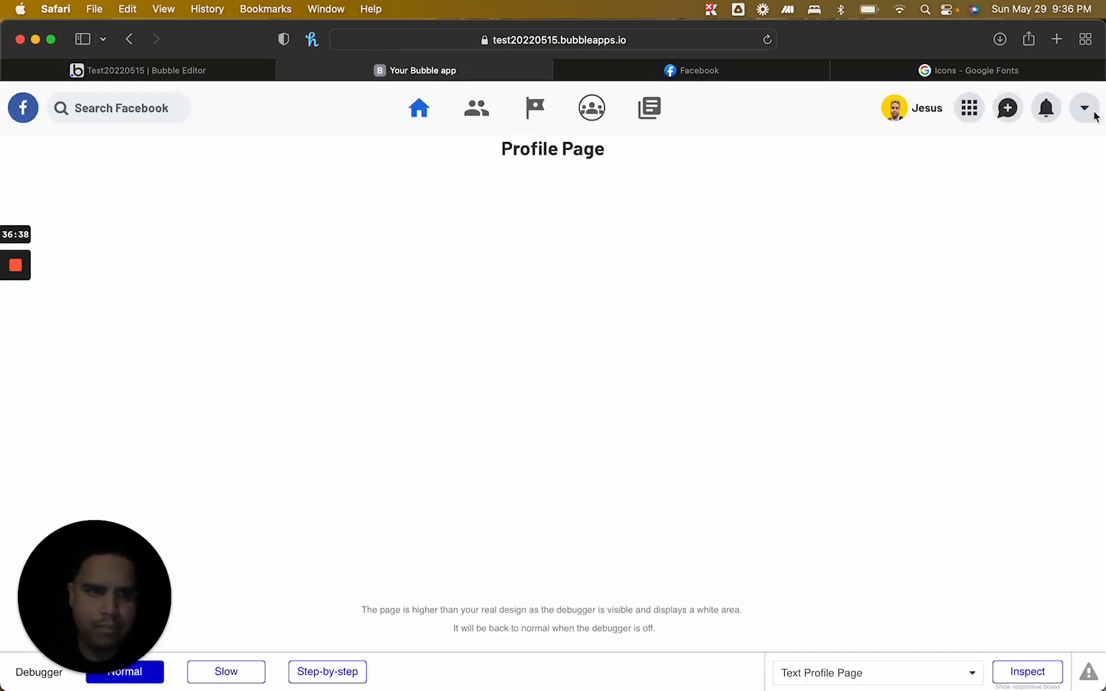
pyautogui.click(1083, 110)
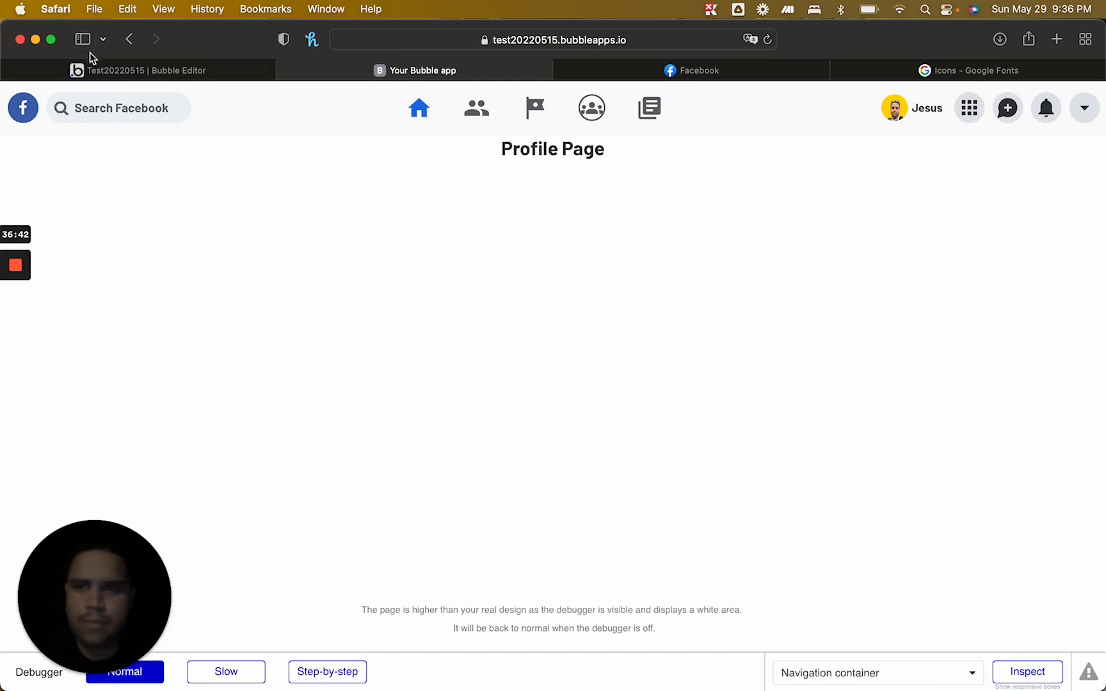
# Back in the Bubble editor, turn off fixed width for Menu GroupFocus and set its max width to 280 px
pyautogui.click(116, 70)
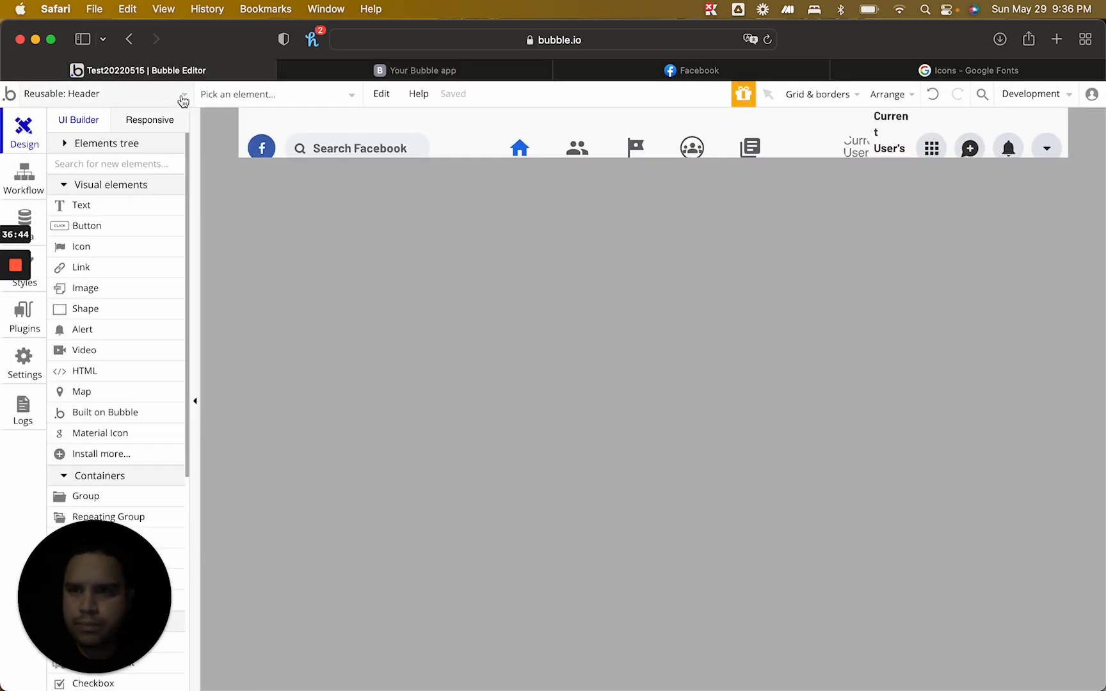
pyautogui.click(256, 96)
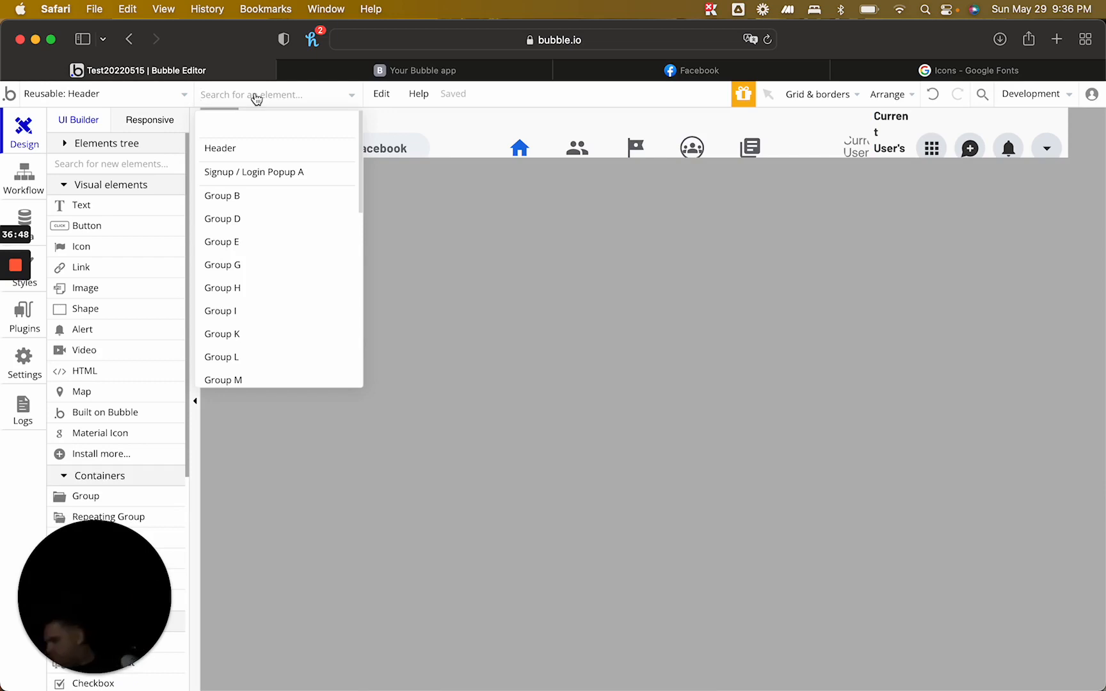
pyautogui.write('foc')
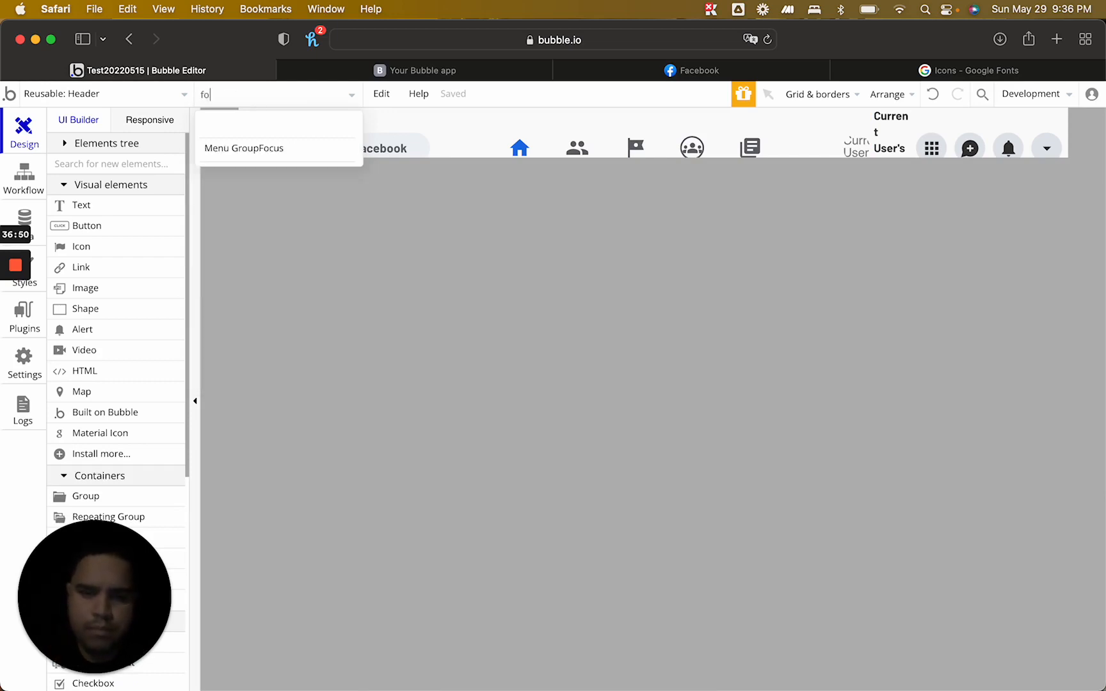
pyautogui.click(268, 151)
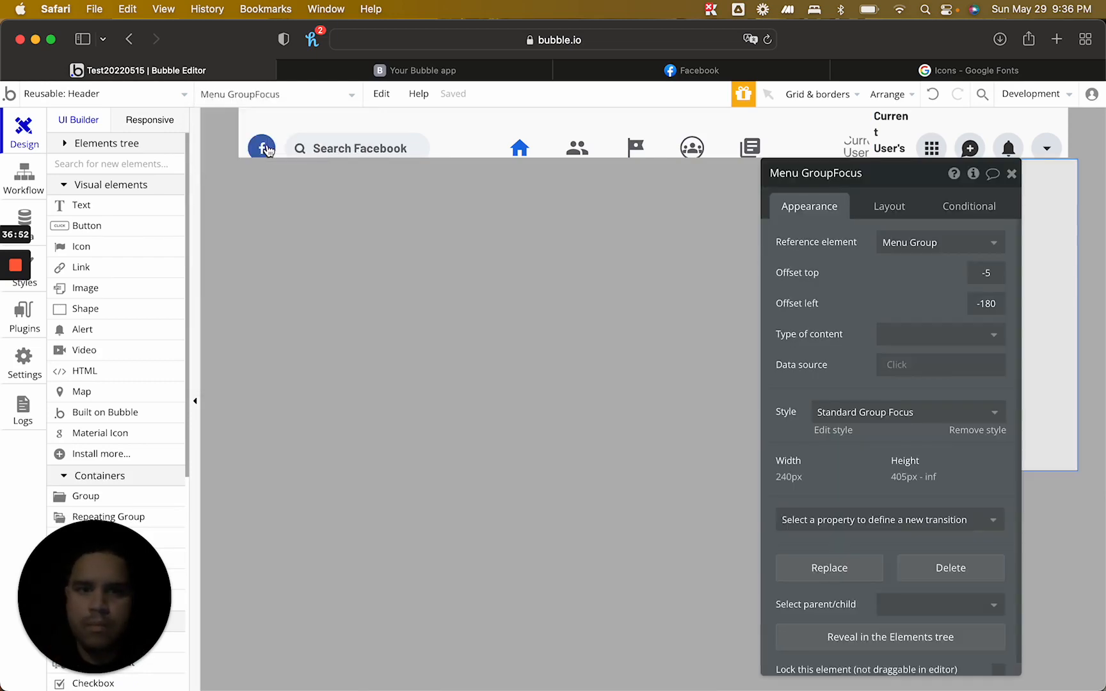
pyautogui.moveTo(910, 179); pyautogui.dragTo(584, 211)
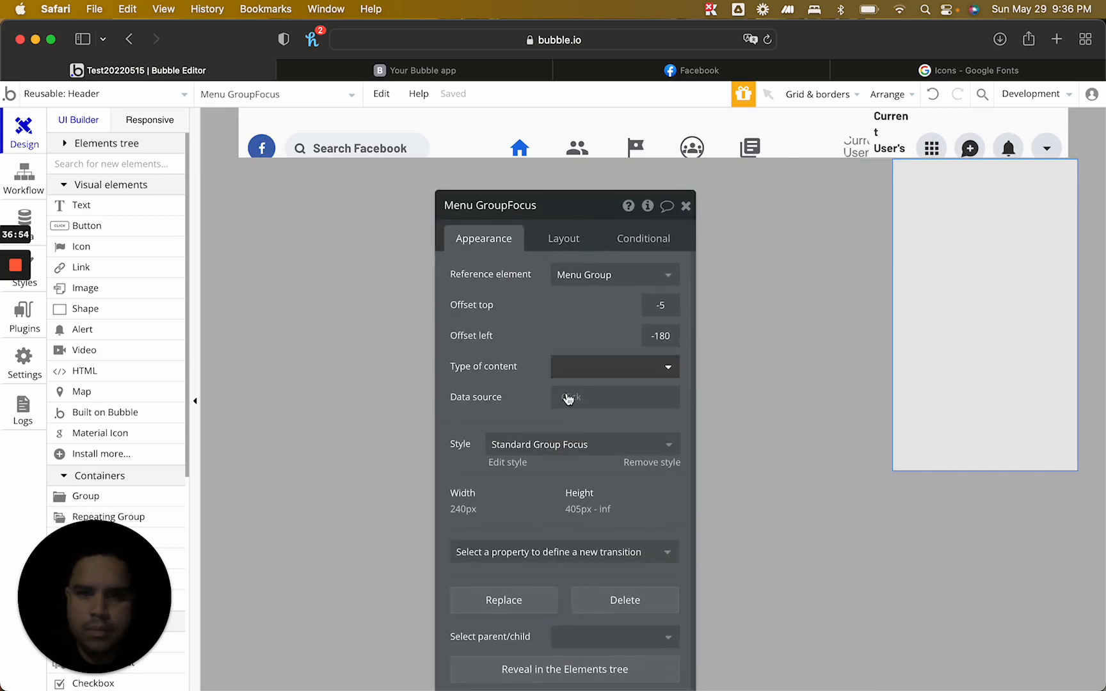
pyautogui.click(565, 238)
pyautogui.click(672, 356)
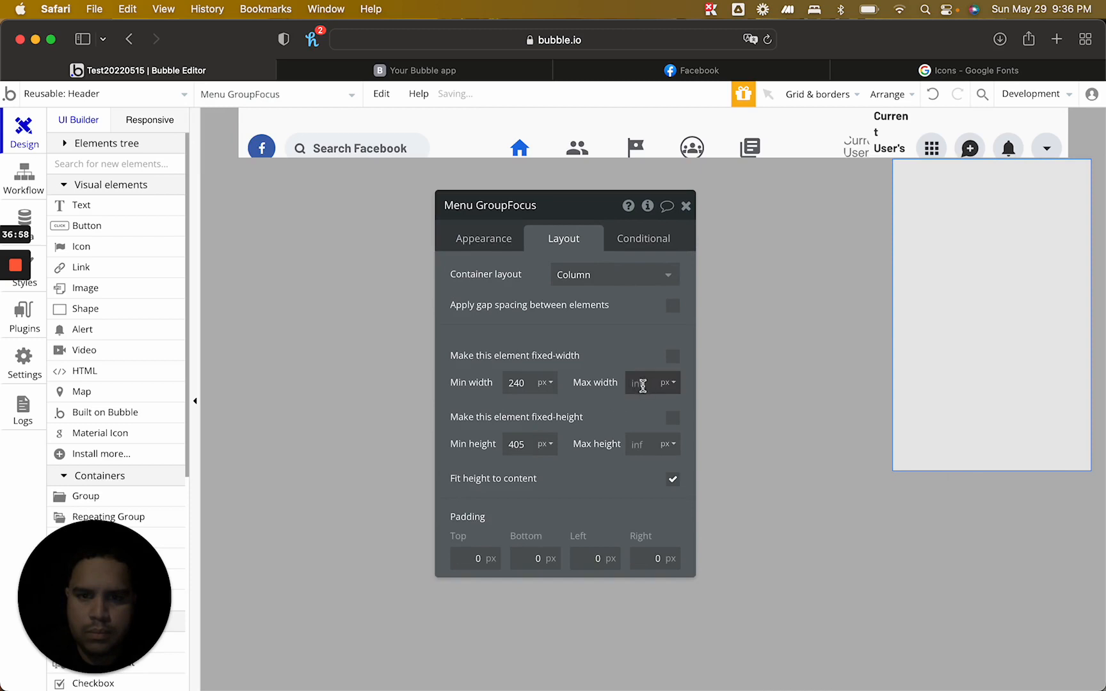
pyautogui.click(643, 383)
pyautogui.write('280')
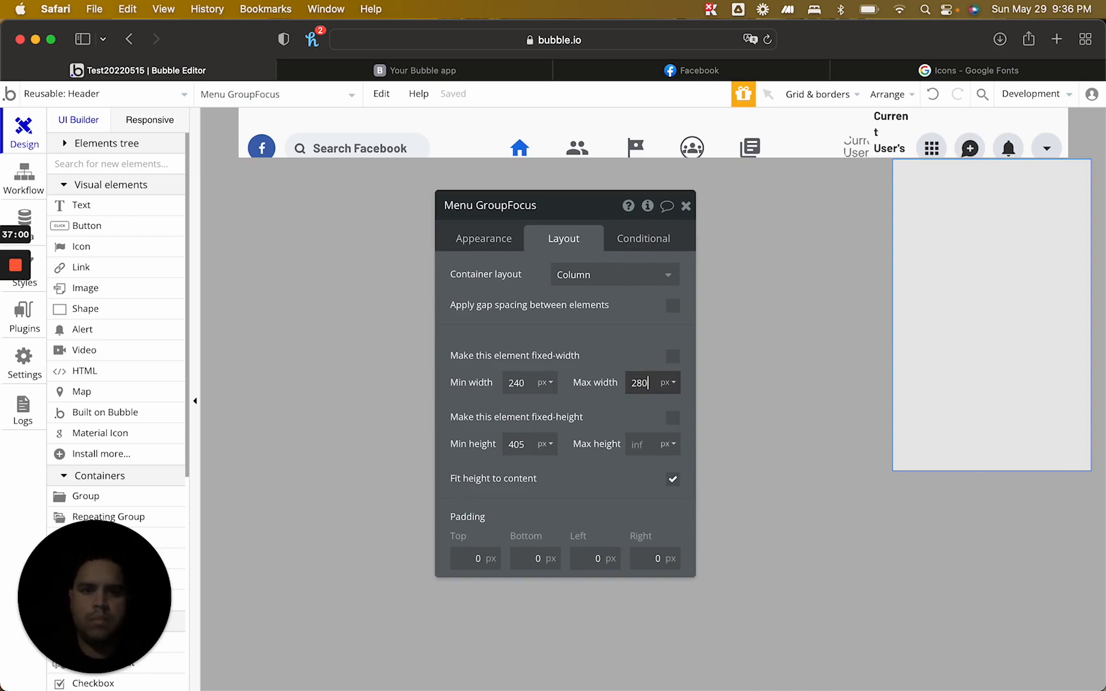
pyautogui.click(630, 362)
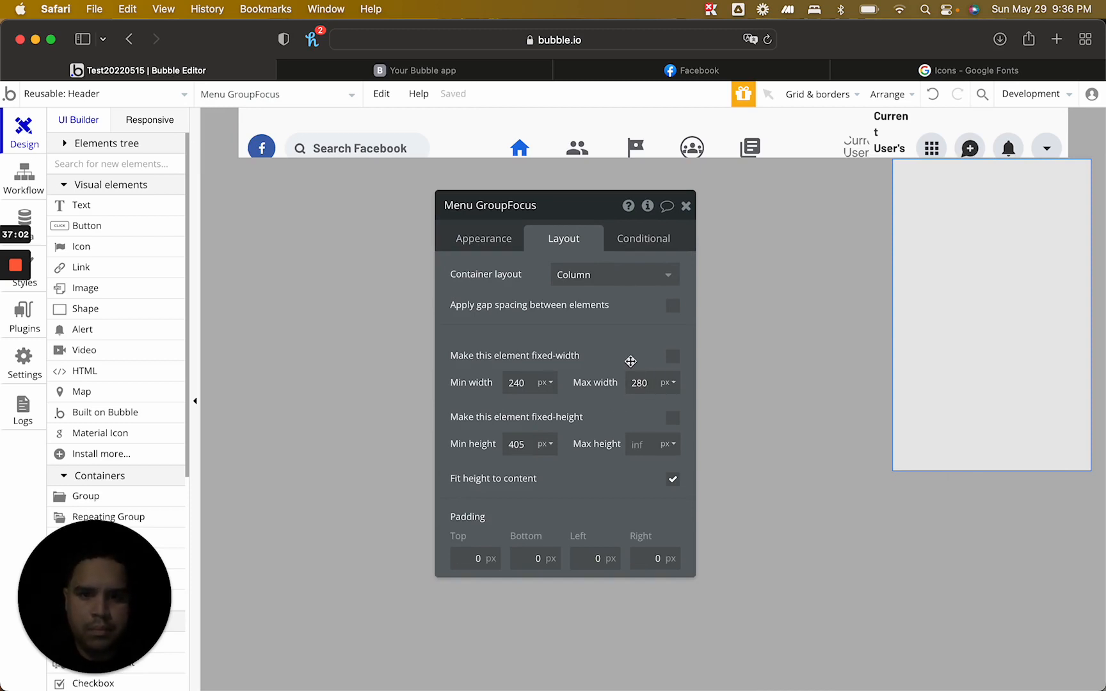
# Set the Menu GroupFocus min height to 395 px
pyautogui.click(524, 445)
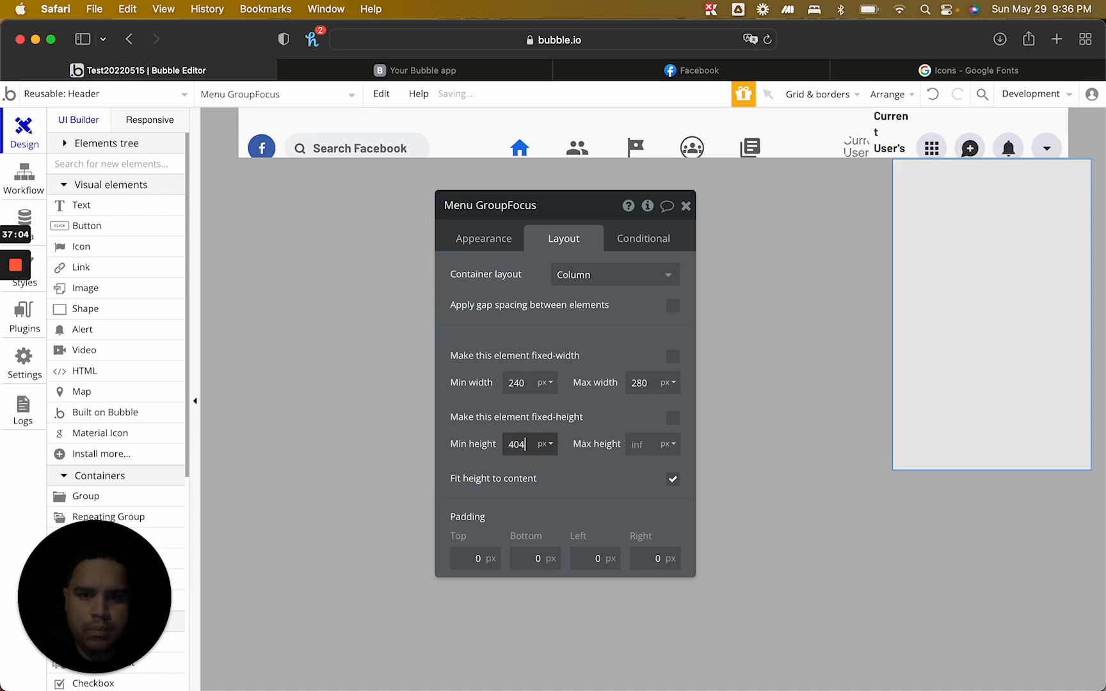
pyautogui.press('BackSpace')
pyautogui.press('BackSpace')
pyautogui.press('BackSpace')
pyautogui.write('397')
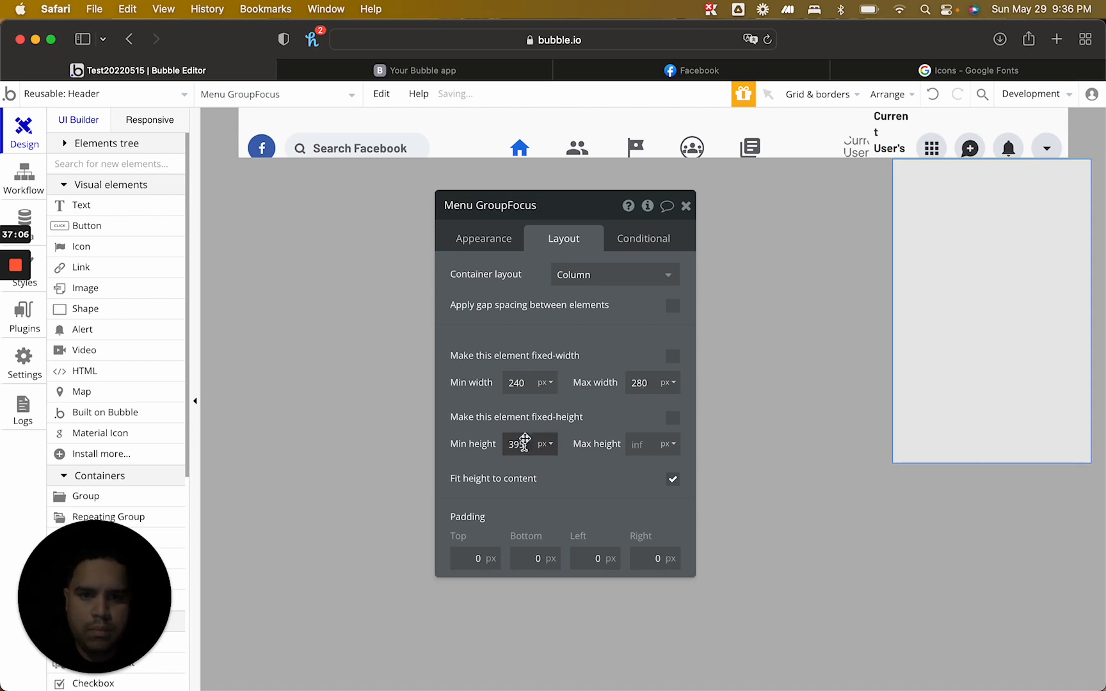
# Set the Menu GroupFocus left offset to -234 so its right edge aligns with the header's edge
pyautogui.click(498, 242)
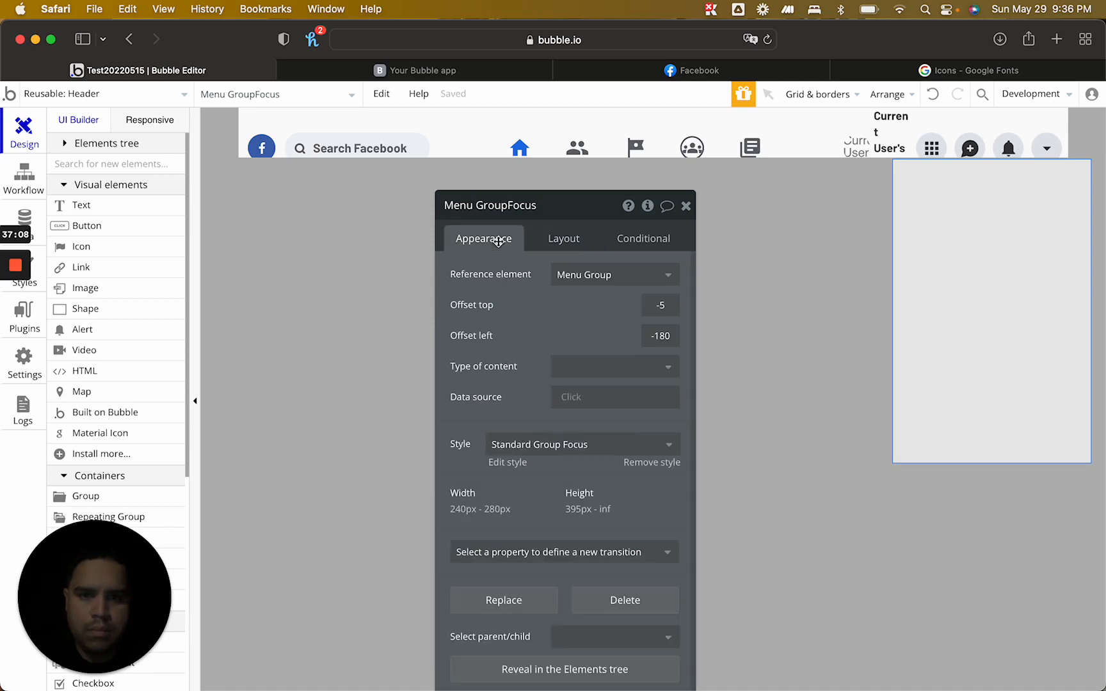
pyautogui.click(671, 333)
pyautogui.press('Down')
pyautogui.press('Down')
pyautogui.press('Down')
pyautogui.press('Down')
pyautogui.press('Down')
pyautogui.press('Down')
pyautogui.press('Down')
pyautogui.press('Down')
pyautogui.press('Down')
pyautogui.press('Down')
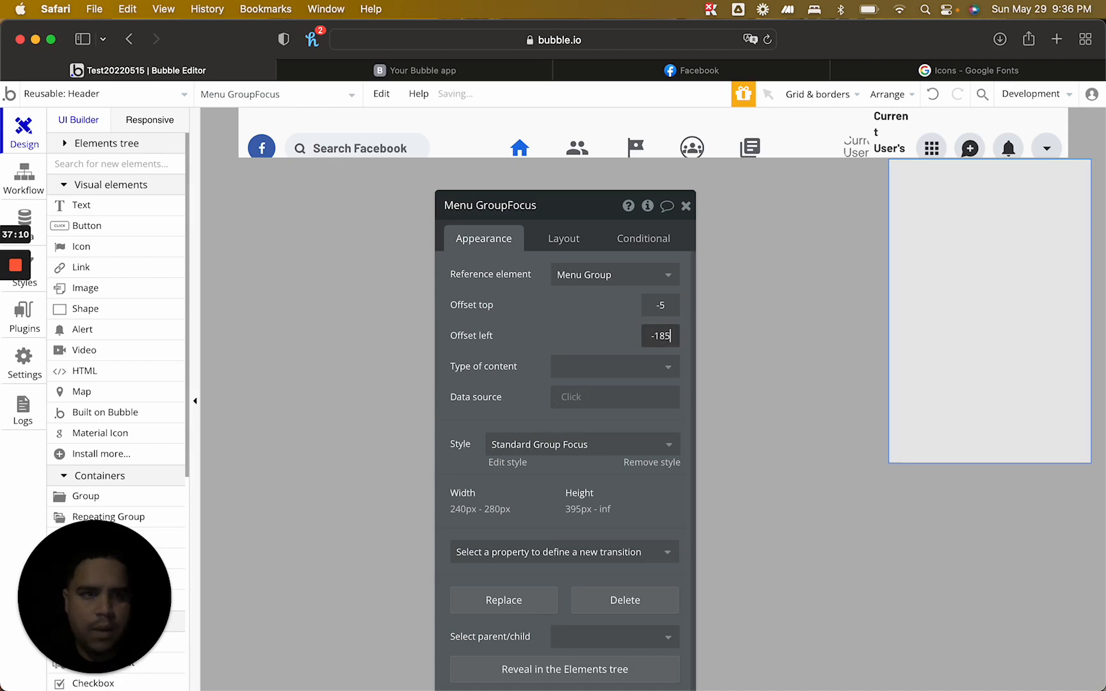
pyautogui.press('Down')
pyautogui.press('Down')
pyautogui.press('Down')
pyautogui.press('Down')
pyautogui.press('Down')
pyautogui.press('Down')
pyautogui.press('Down')
pyautogui.press('Down')
pyautogui.press('Down')
pyautogui.press('Down')
pyautogui.press('Down')
pyautogui.press('Down')
pyautogui.press('Down')
pyautogui.press('Down')
pyautogui.press('Down')
pyautogui.press('Down')
pyautogui.press('Down')
pyautogui.press('Down')
pyautogui.press('Down')
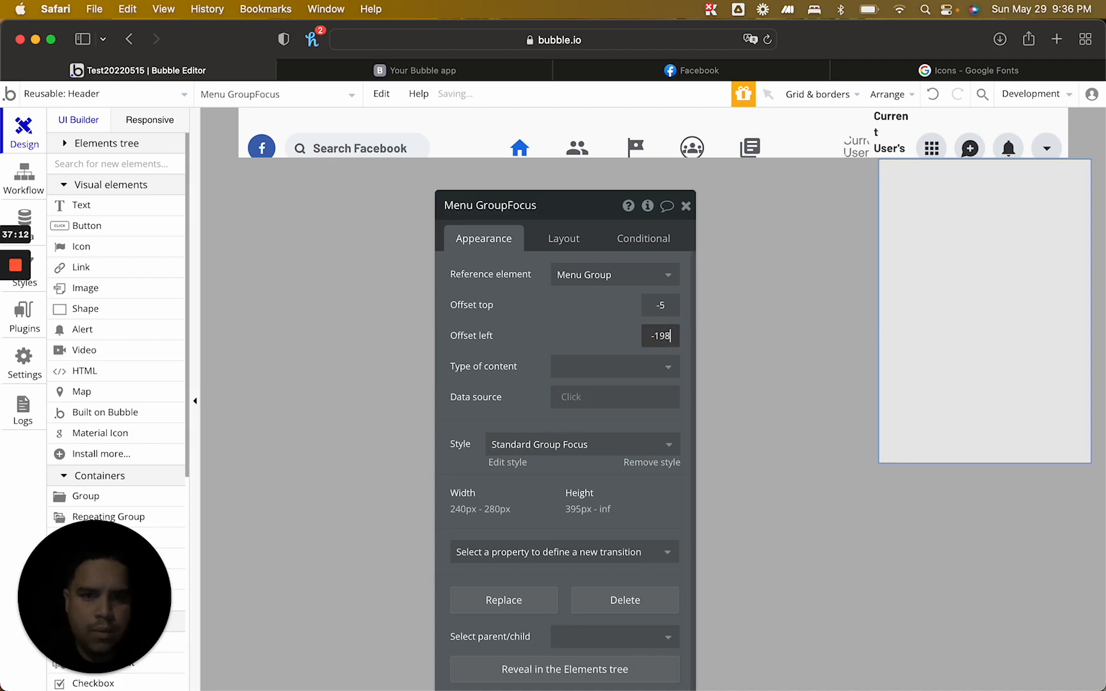
pyautogui.press('Down')
pyautogui.press('Down')
pyautogui.press('Down')
pyautogui.press('Down')
pyautogui.press('Down')
pyautogui.press('Down')
pyautogui.press('Down')
pyautogui.press('Down')
pyautogui.press('Down')
pyautogui.press('Down')
pyautogui.press('Down')
pyautogui.press('Down')
pyautogui.press('Down')
pyautogui.press('Down')
pyautogui.press('Down')
pyautogui.press('Down')
pyautogui.press('Down')
pyautogui.press('Down')
pyautogui.press('Down')
pyautogui.press('Down')
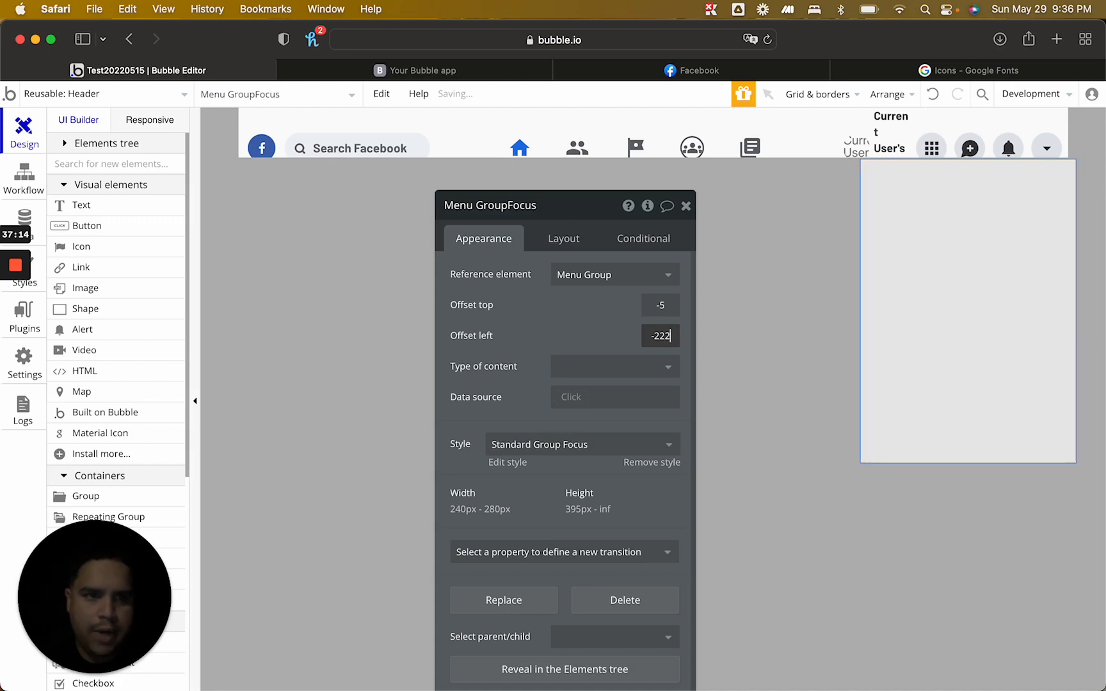
pyautogui.press('Down')
pyautogui.press('Down')
pyautogui.press('Down')
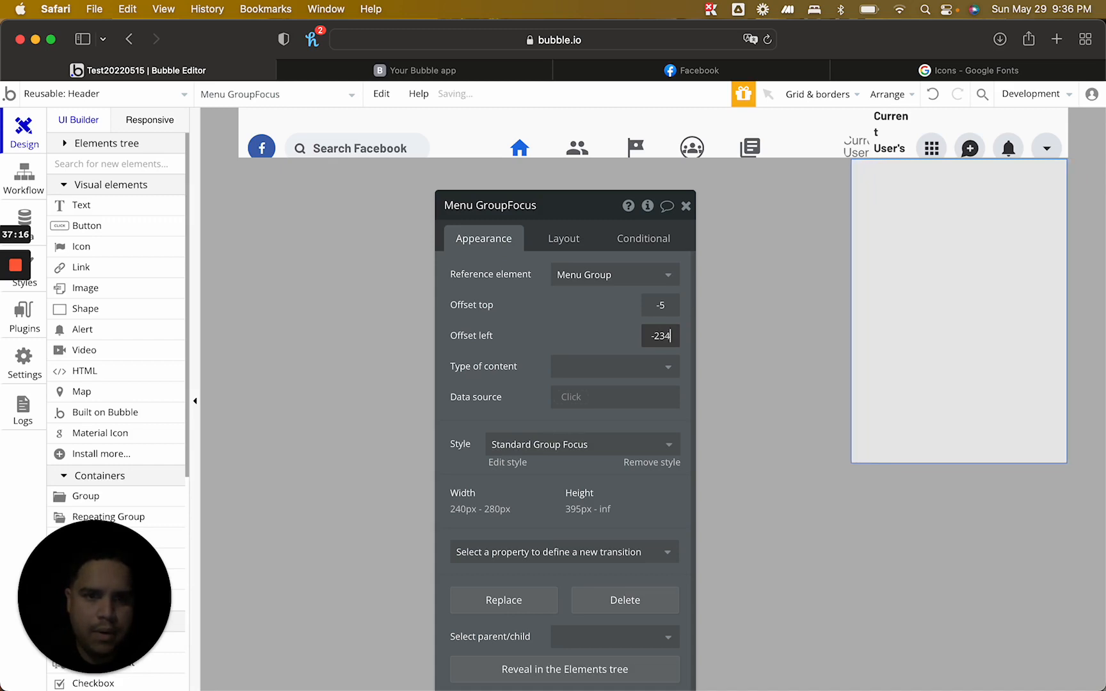
# Fine-tune the Menu GroupFocus position with a left offset of -235 and a top offset of -4
pyautogui.click(660, 304)
pyautogui.press('Up')
pyautogui.press('Up')
pyautogui.press('Up')
pyautogui.press('Up')
pyautogui.press('Up')
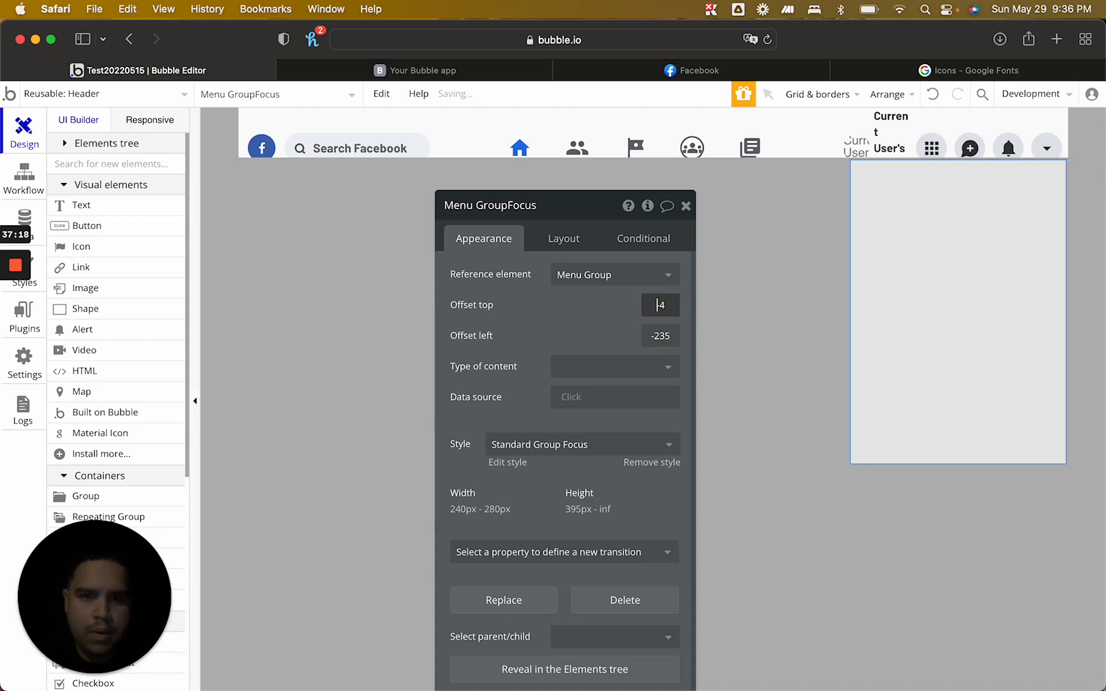
pyautogui.press('Down')
pyautogui.press('Down')
pyautogui.press('Down')
pyautogui.press('Down')
pyautogui.press('Down')
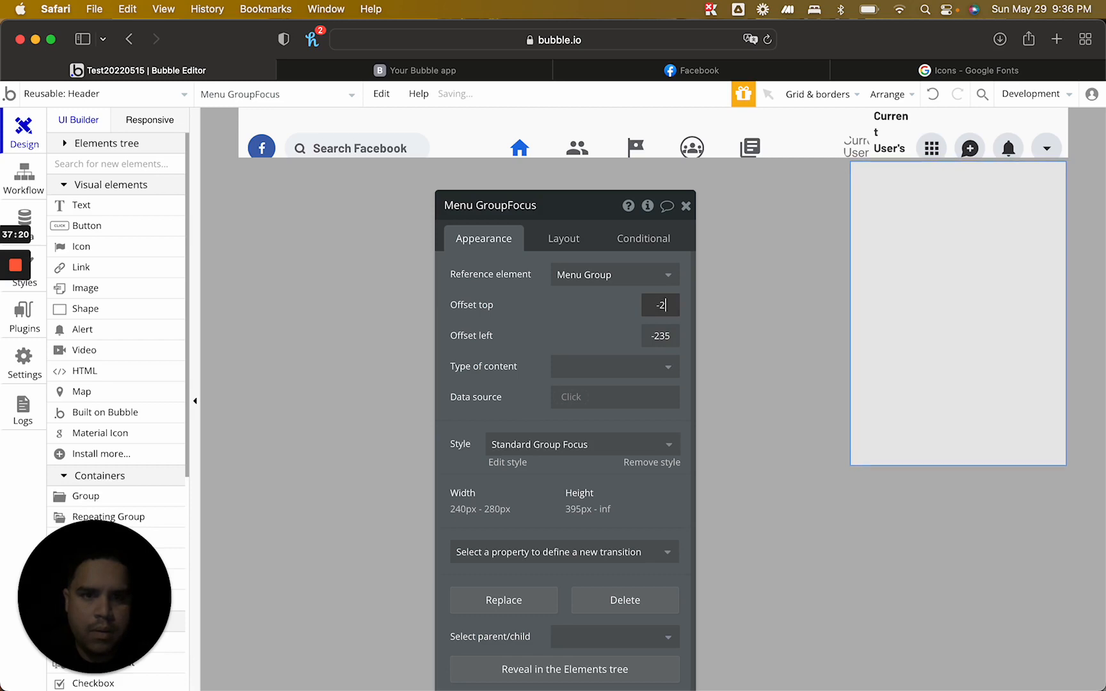
pyautogui.moveTo(17, 295)
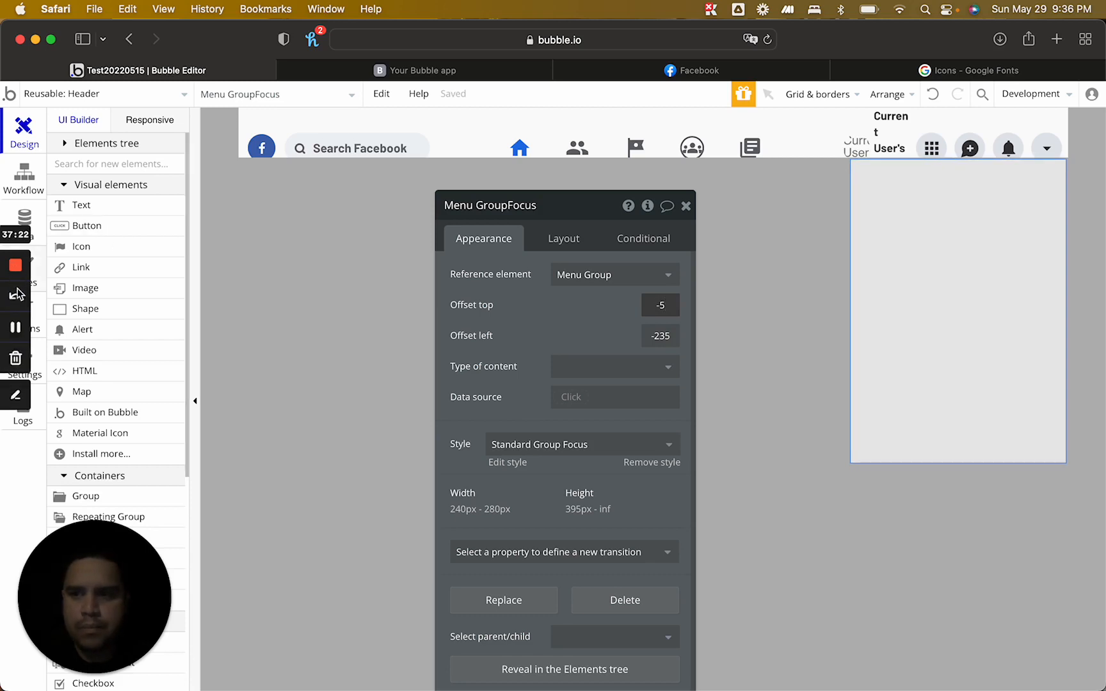
pyautogui.click(15, 330)
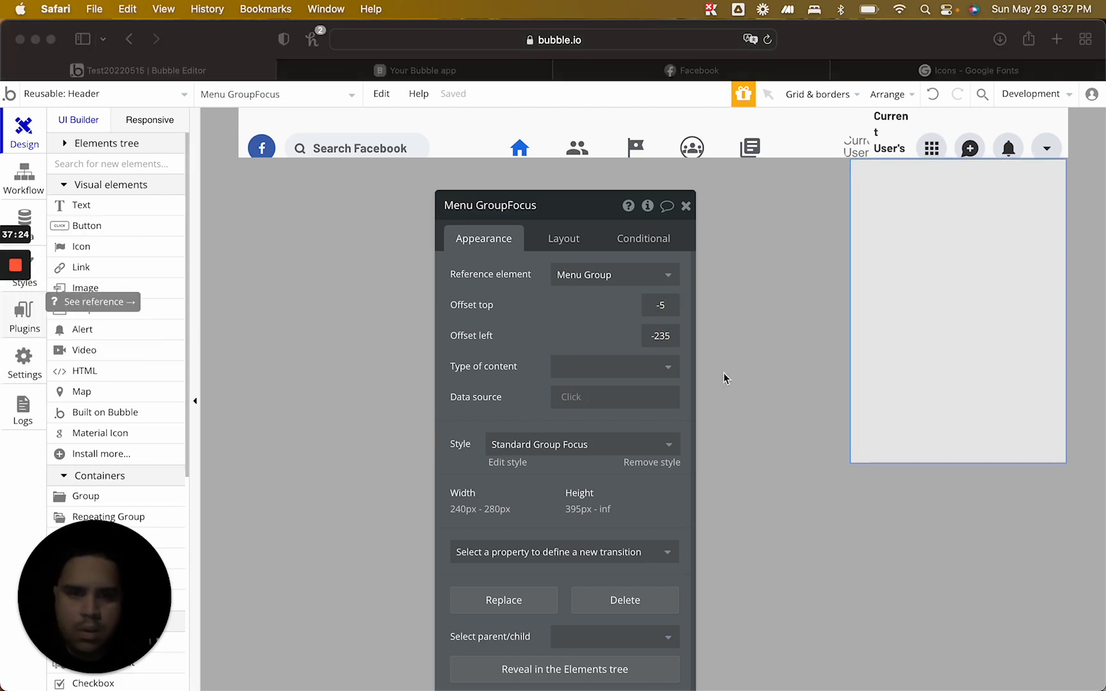
pyautogui.click(658, 310)
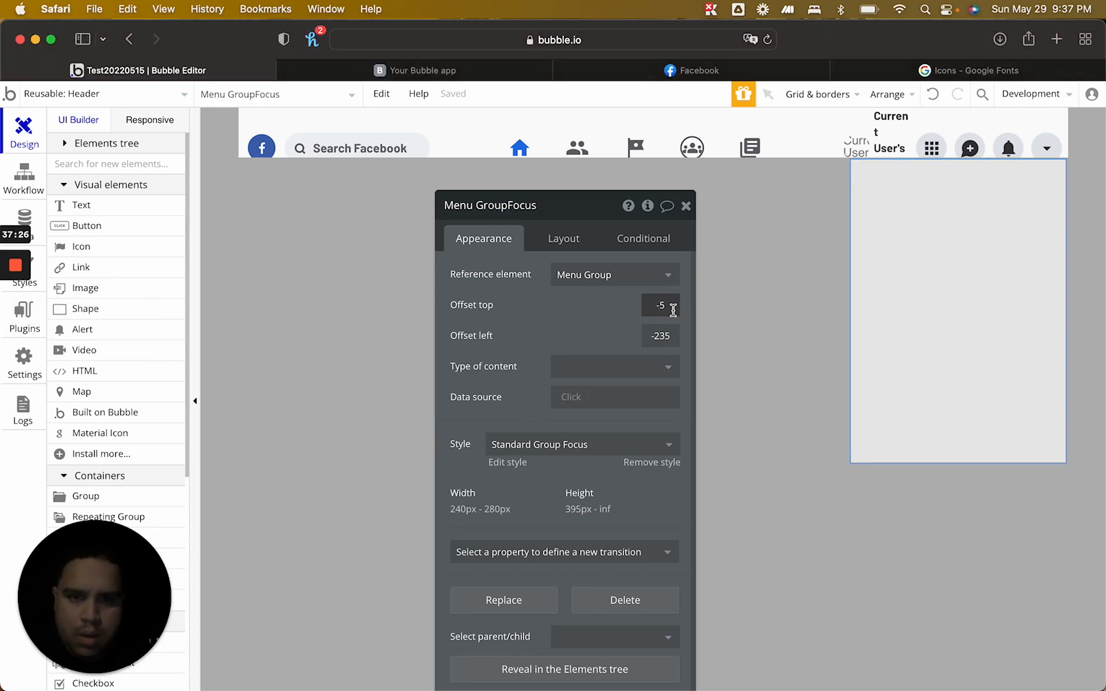
pyautogui.press('BackSpace')
pyautogui.press('BackSpace')
pyautogui.write('3')
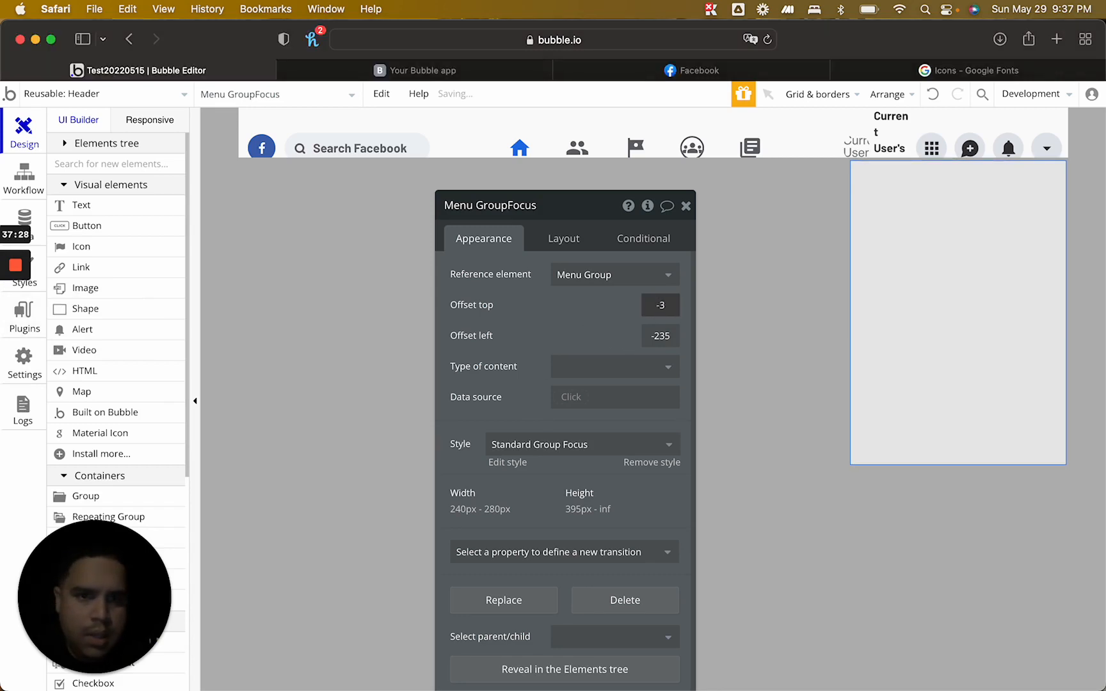
pyautogui.press('BackSpace')
pyautogui.write('4')
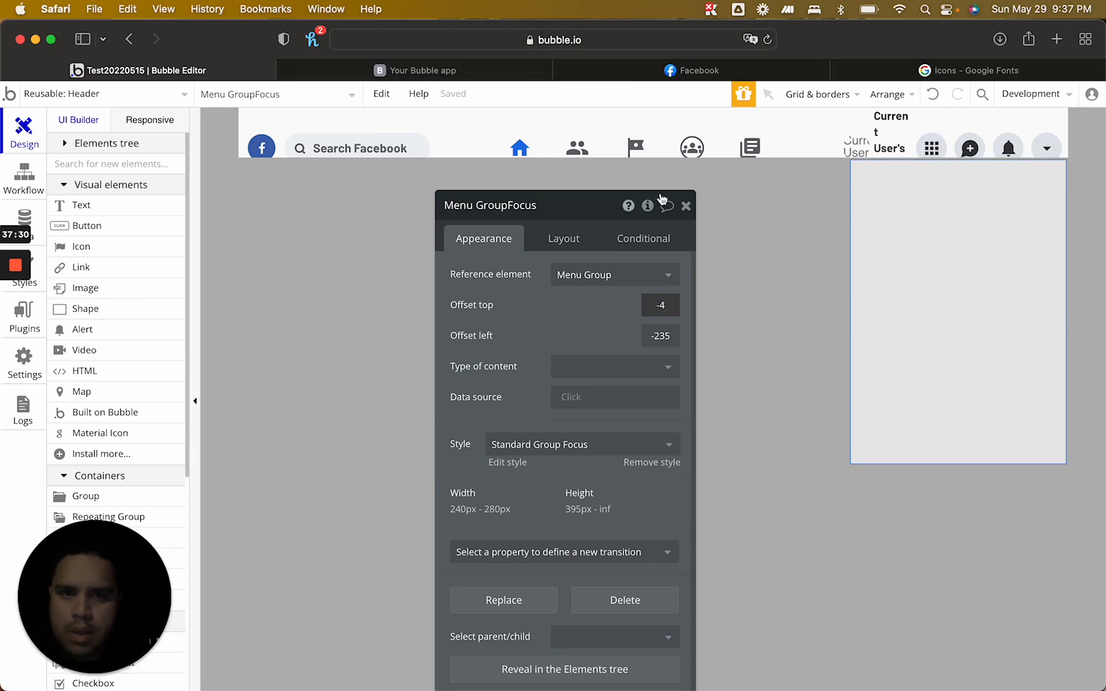
pyautogui.click(686, 205)
# Draw a group about 209 by 60 px at the top of Menu GroupFocus with Row layout, named User Group Focus Group
pyautogui.scroll(-5, 170, 351)
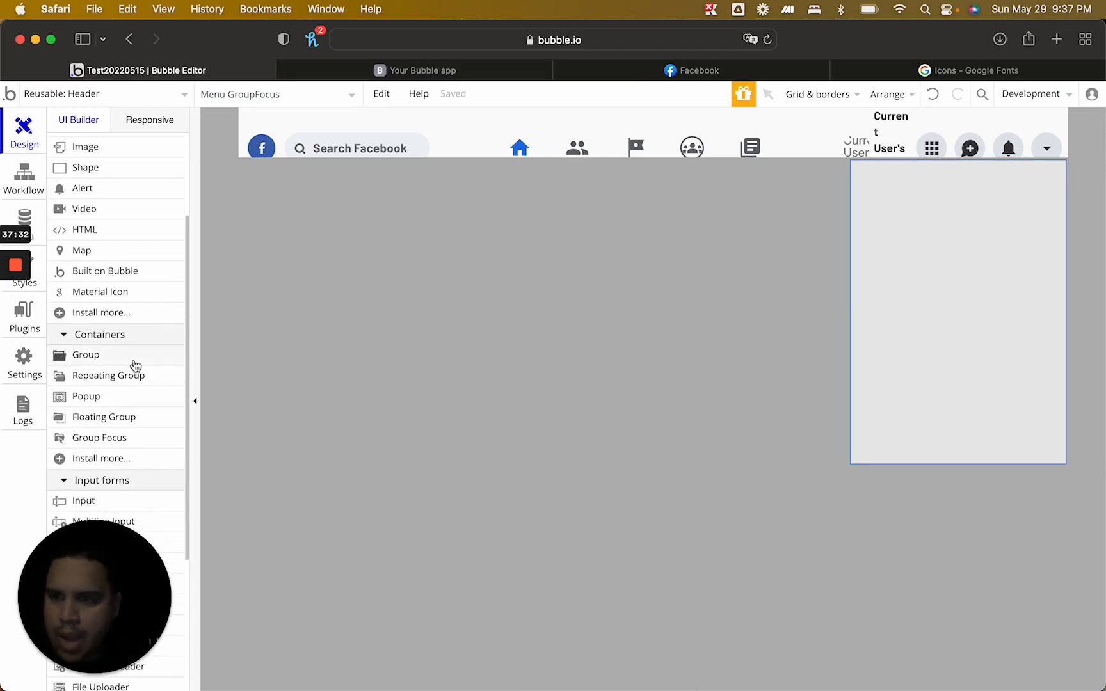
pyautogui.click(134, 362)
pyautogui.moveTo(860, 171)
pyautogui.mouseDown()
pyautogui.moveTo(999, 200)
pyautogui.moveTo(1022, 221)
pyautogui.mouseUp()
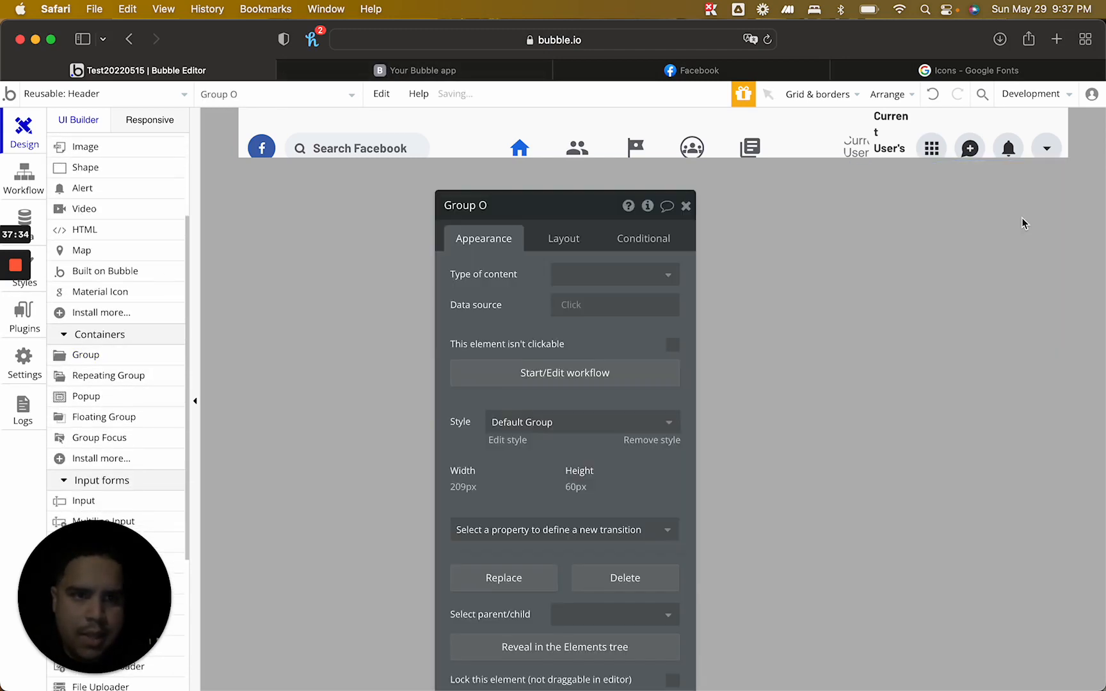
pyautogui.click(570, 240)
pyautogui.click(606, 281)
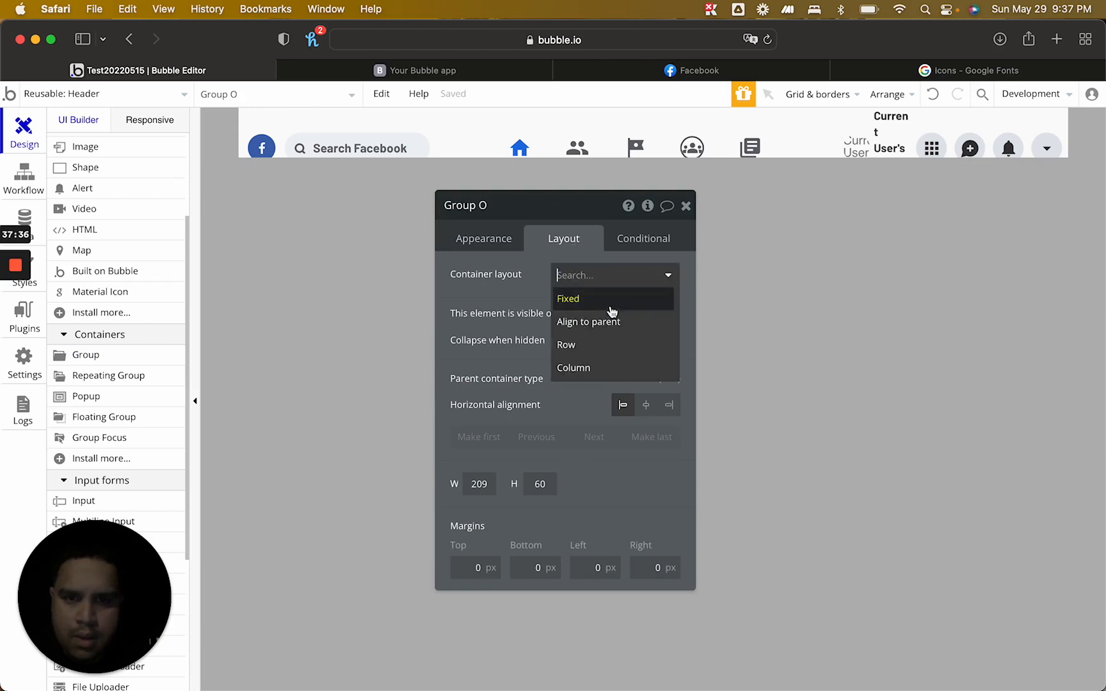
pyautogui.click(604, 349)
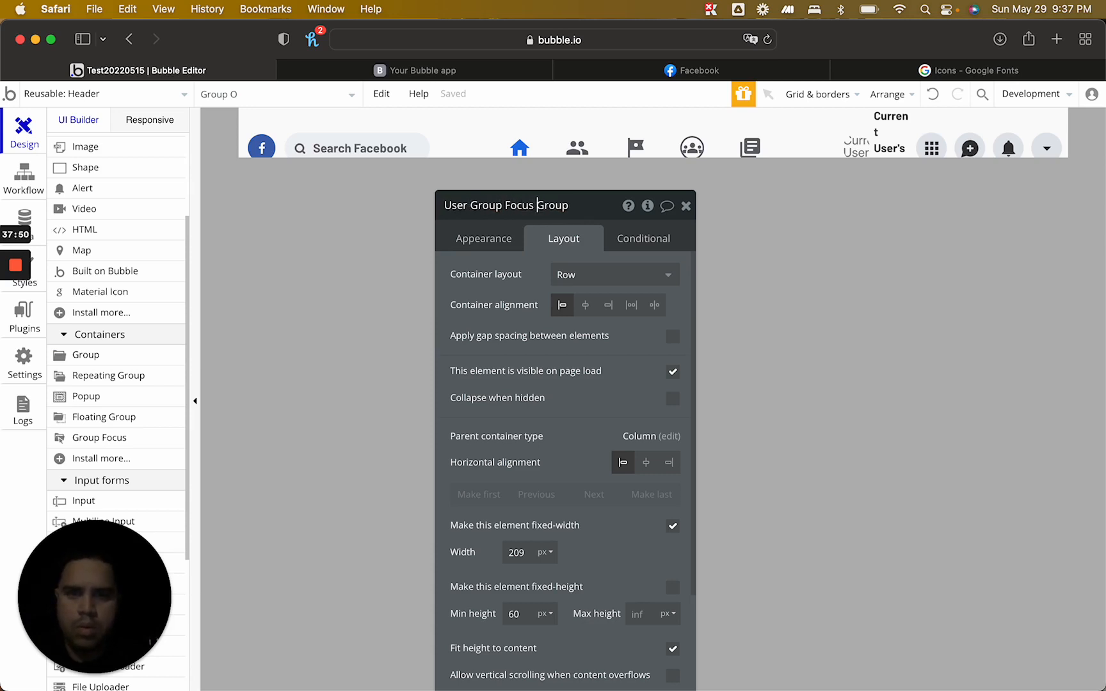
pyautogui.click(686, 207)
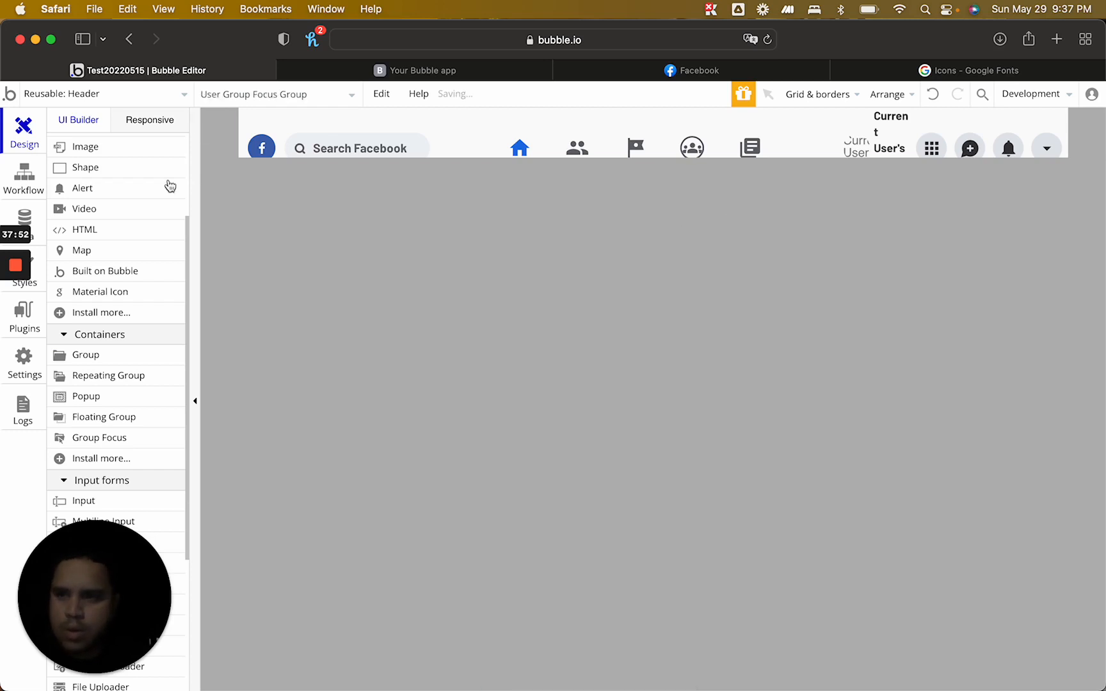
# Reload the editor and reopen Menu GroupFocus by searching the elements for "foc"
pyautogui.scroll(4, 128, 215)
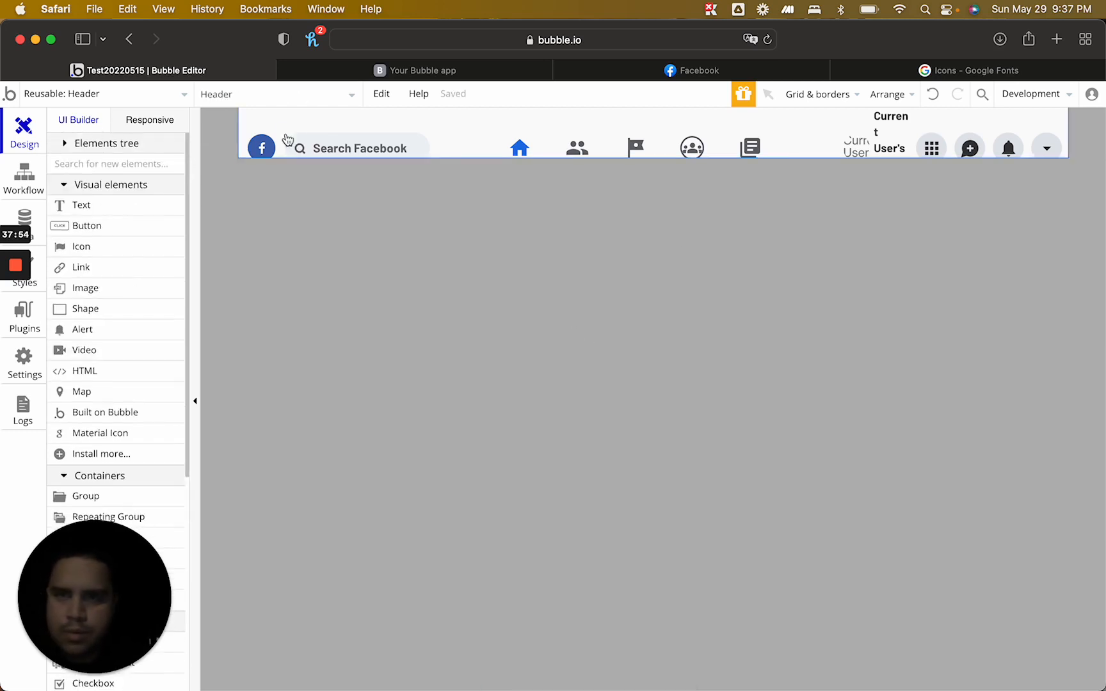
pyautogui.click(298, 96)
pyautogui.write('foc')
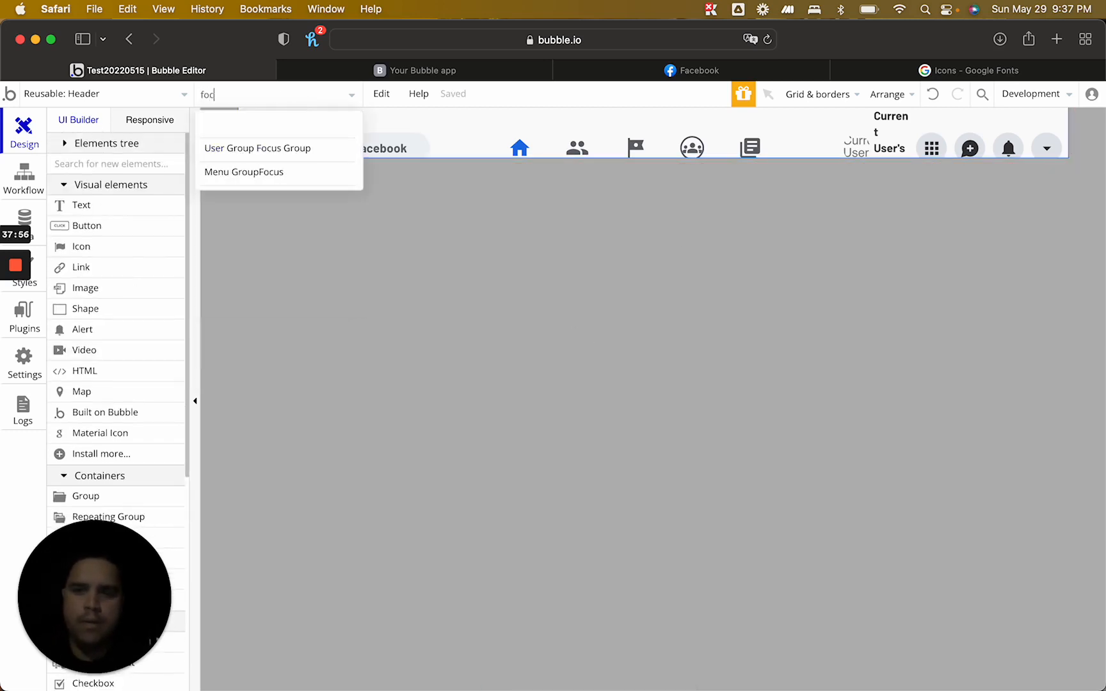
pyautogui.click(290, 174)
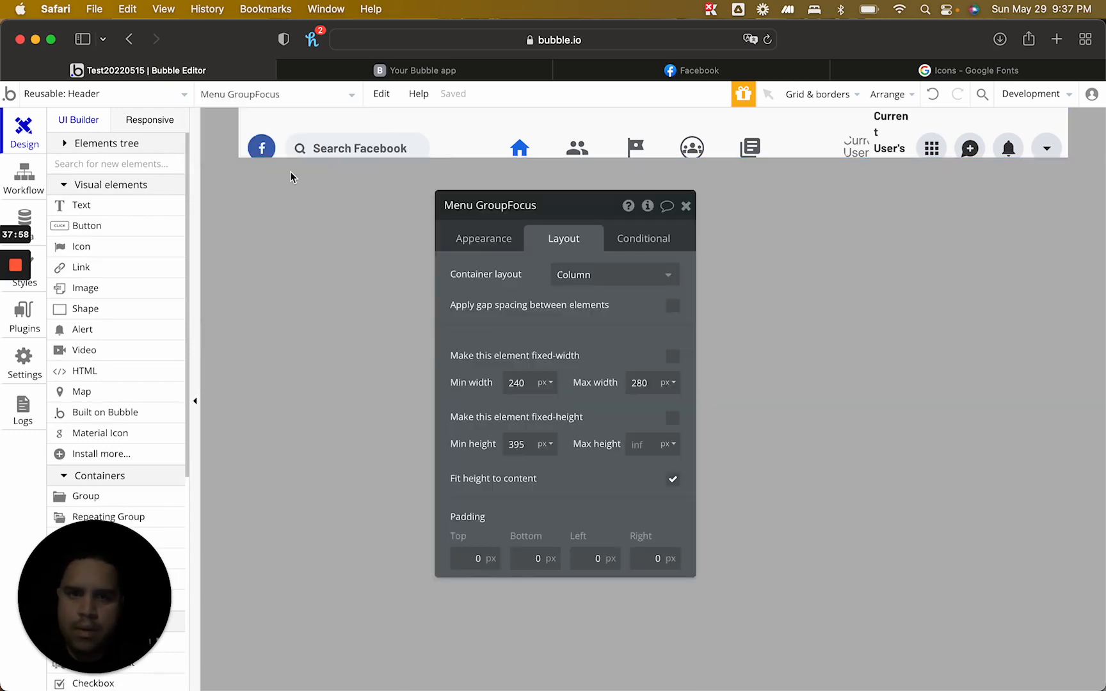
pyautogui.click(686, 208)
pyautogui.click(386, 261)
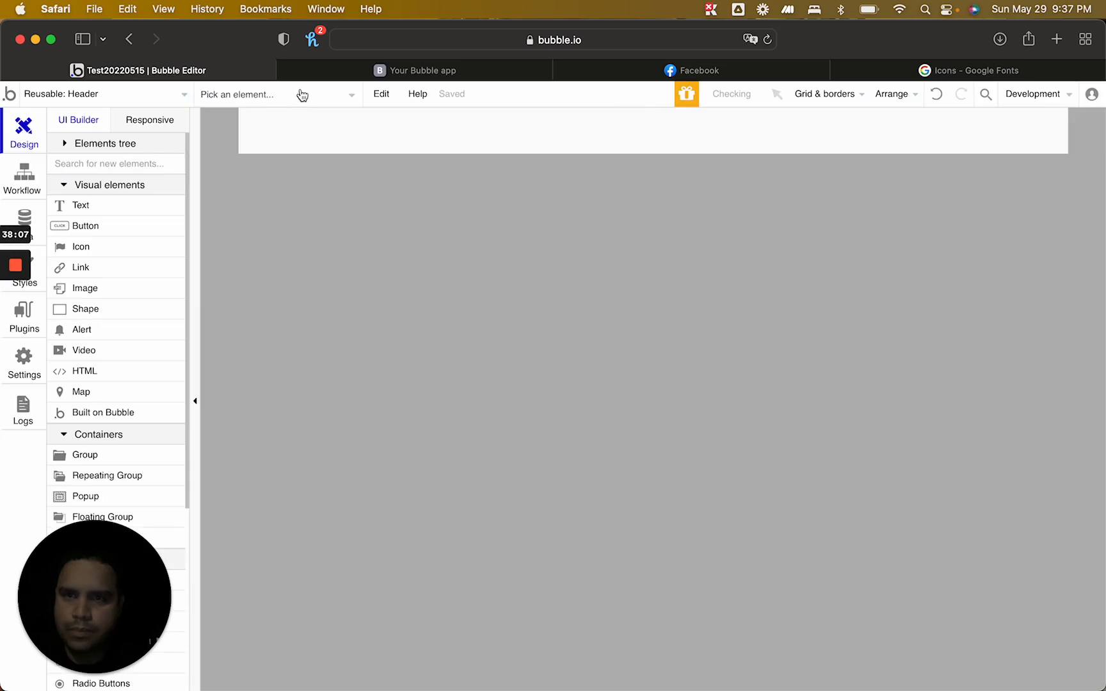
pyautogui.click(302, 96)
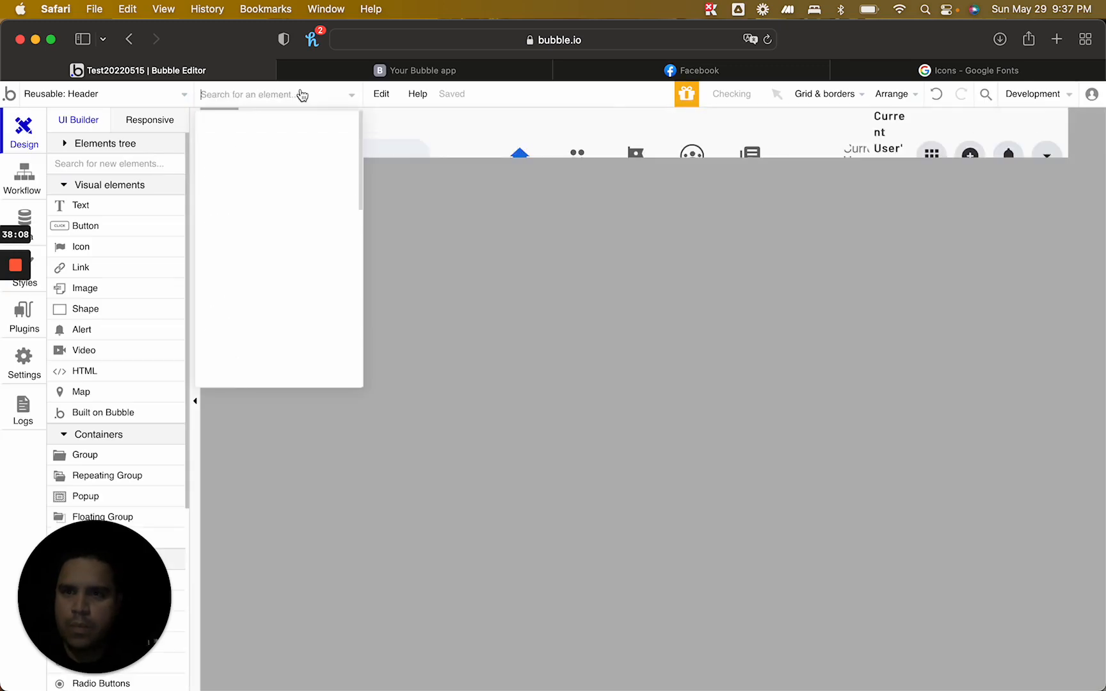
pyautogui.write('foc')
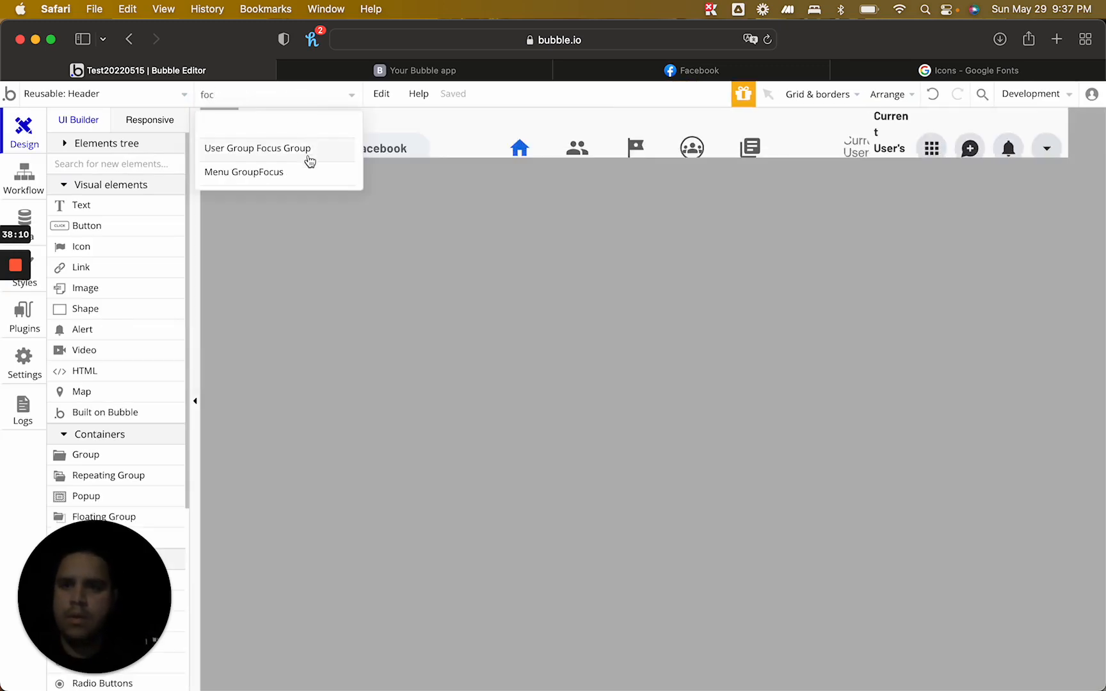
pyautogui.click(310, 181)
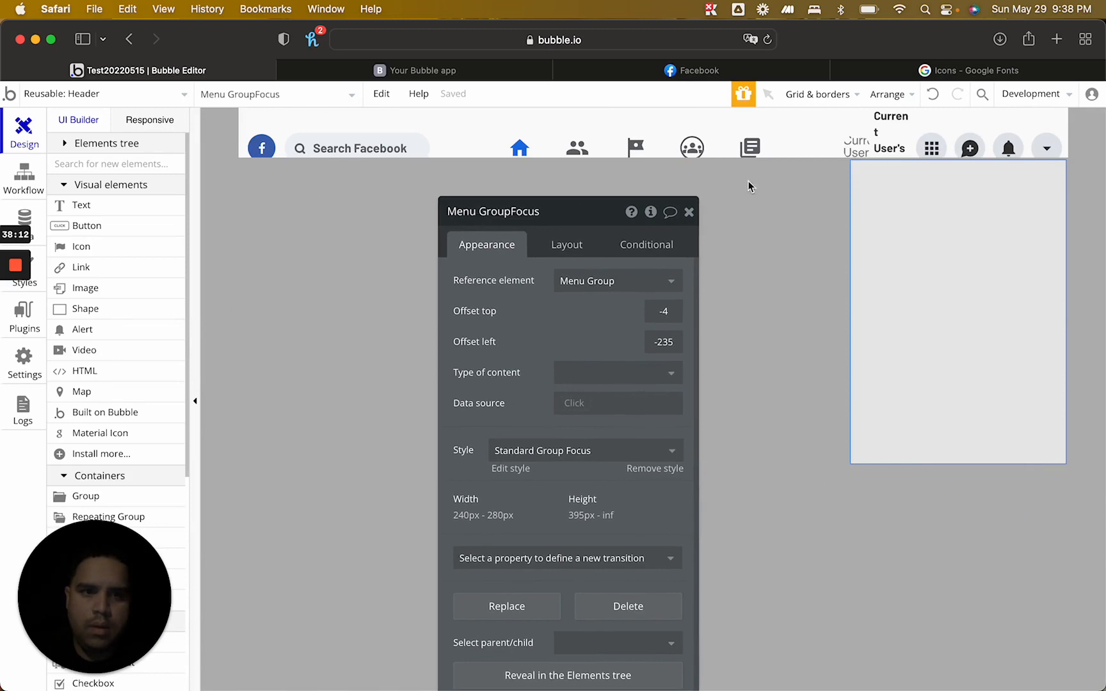
# Turn off fixed width for User Group Focus Group inside Menu GroupFocus
pyautogui.click(909, 184)
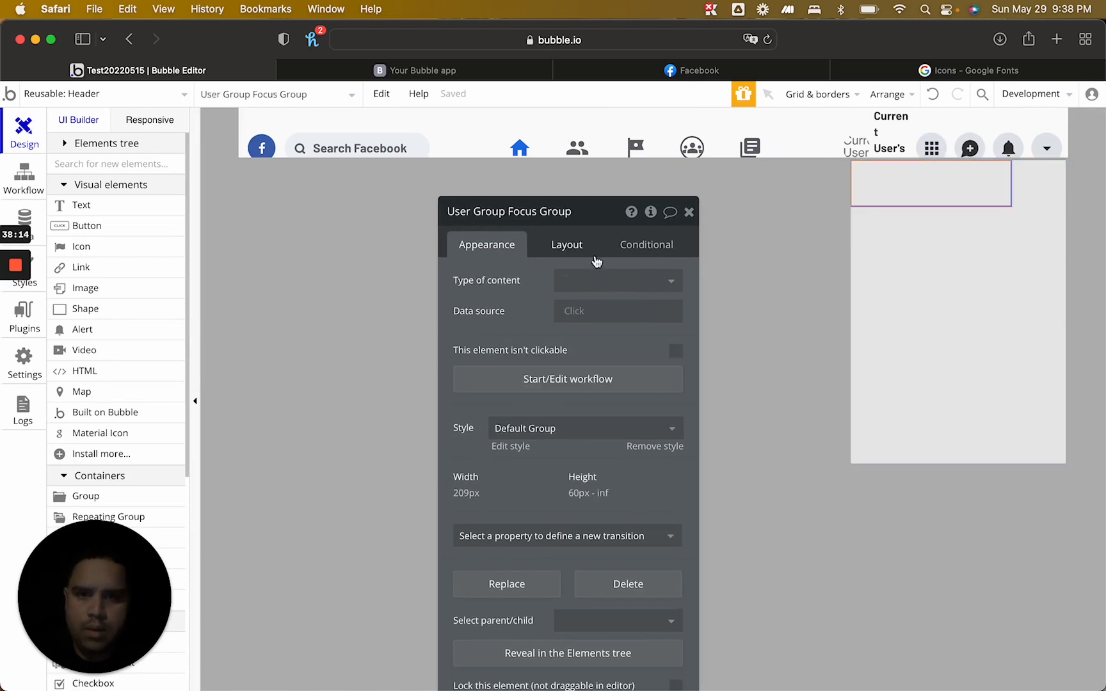
pyautogui.click(565, 245)
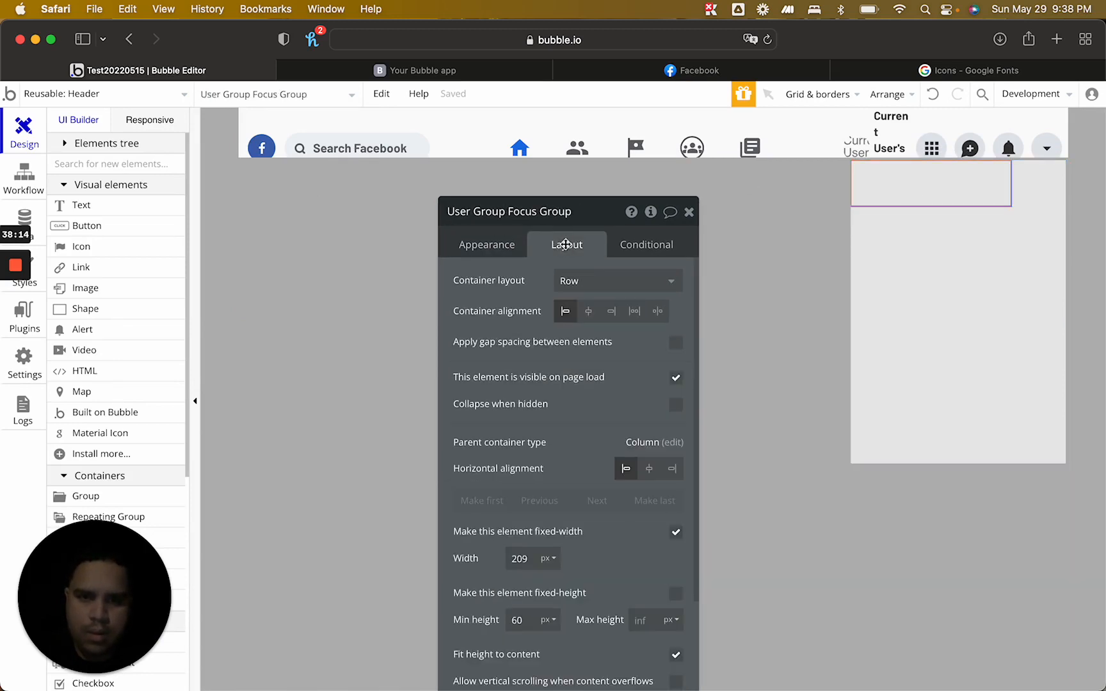
pyautogui.click(676, 532)
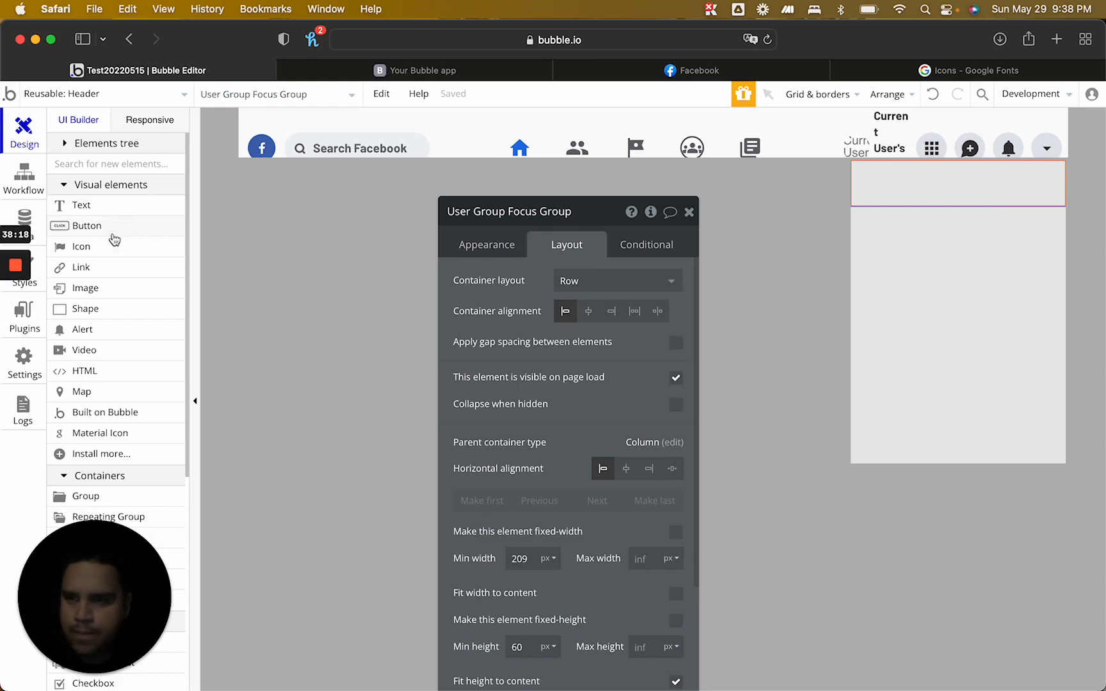
# Draw an image about 37 by 34 px in User Group Focus Group, showing the current user's profile picture with roundness 100
pyautogui.click(102, 288)
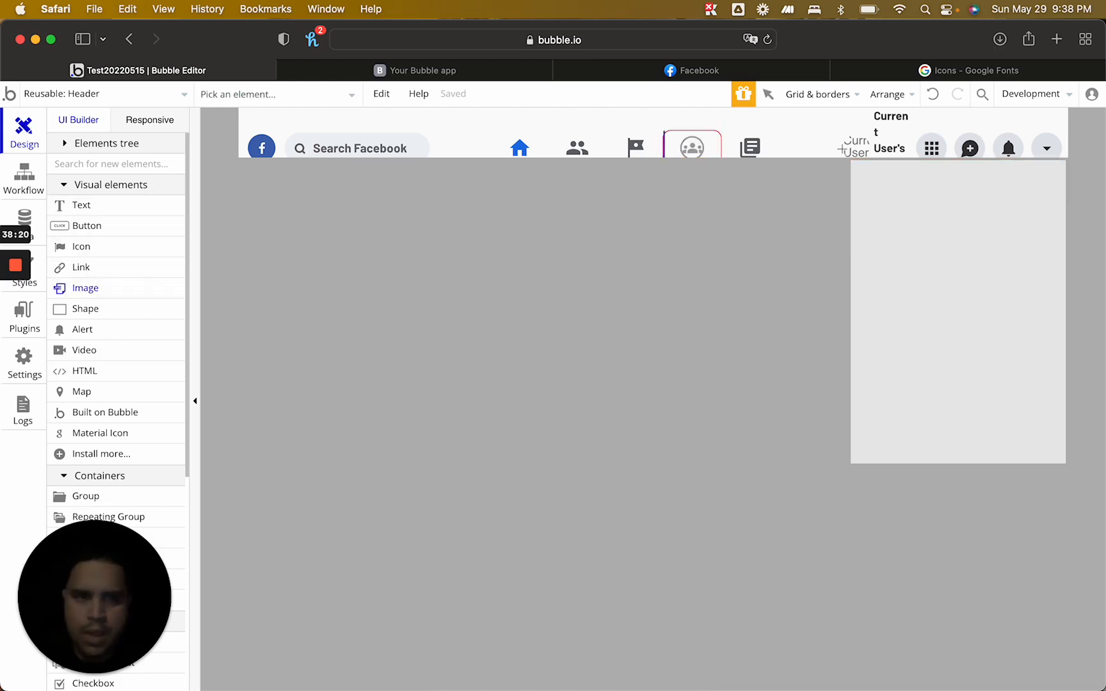
pyautogui.moveTo(894, 193); pyautogui.dragTo(899, 198)
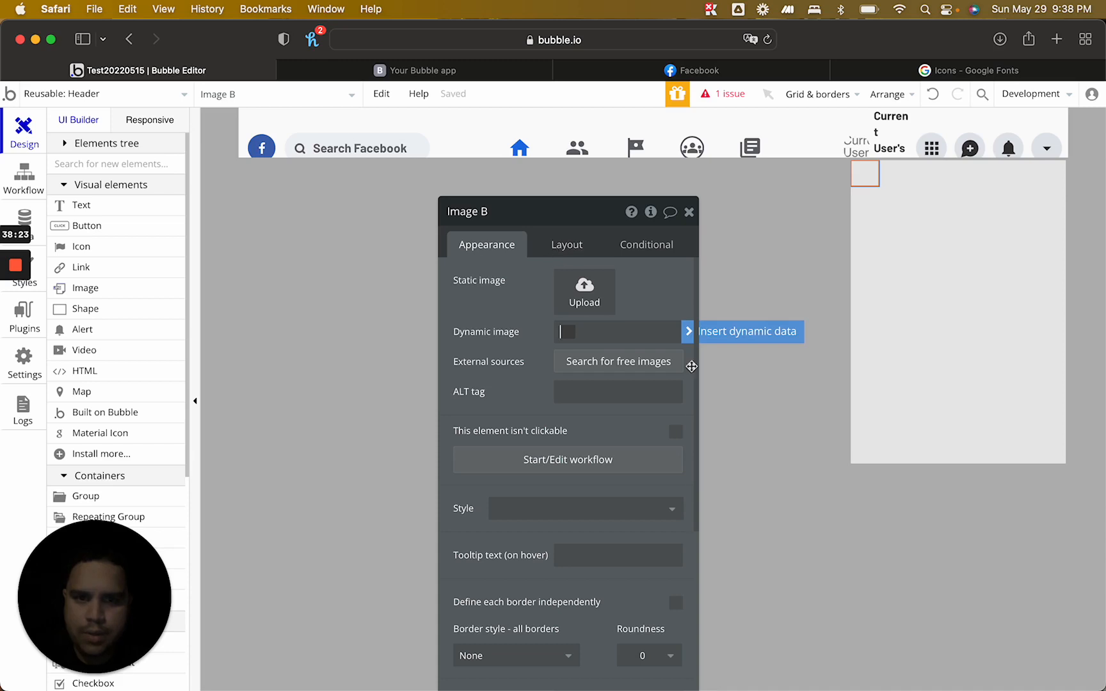
pyautogui.click(746, 331)
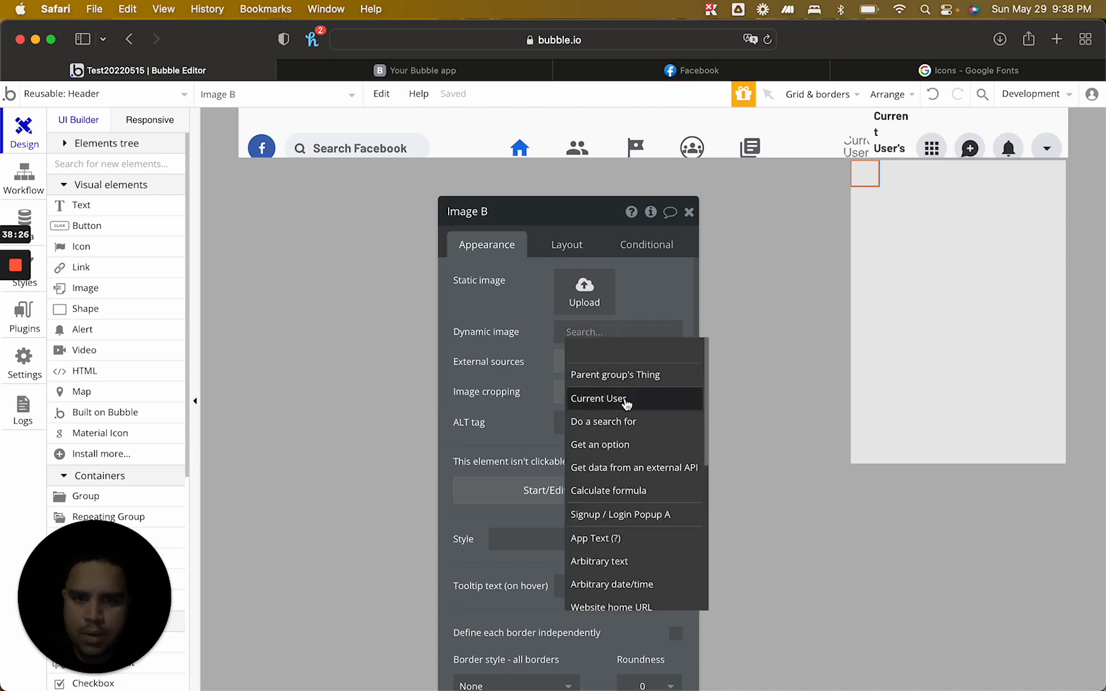
pyautogui.click(624, 399)
pyautogui.click(630, 398)
pyautogui.scroll(-5, 475, 307)
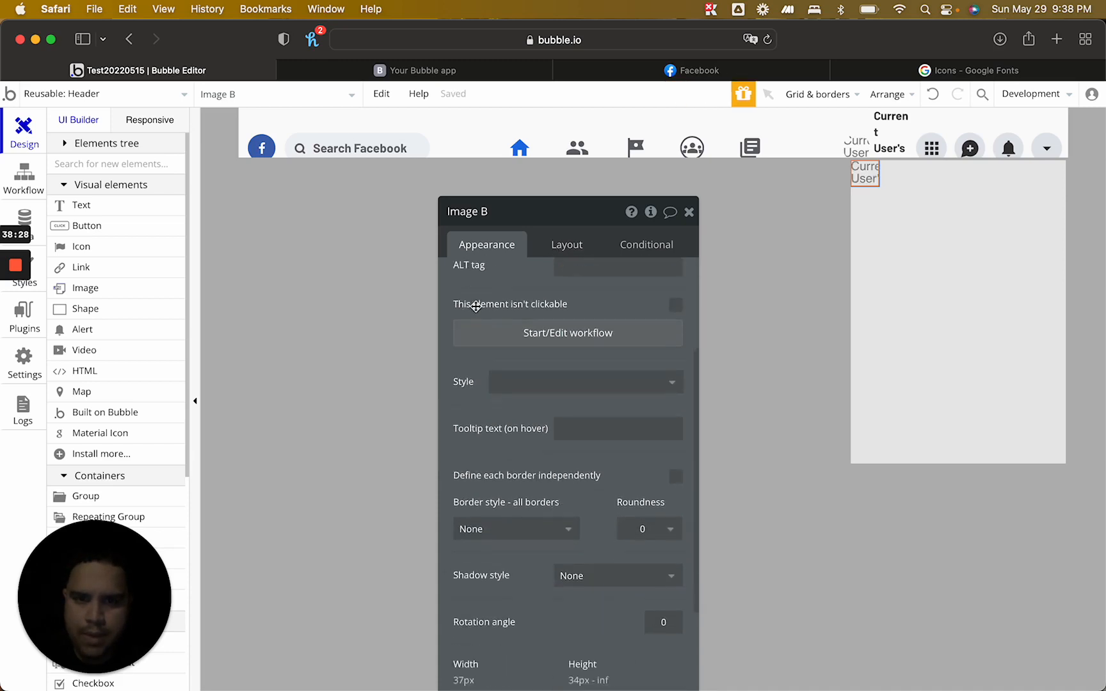
pyautogui.click(643, 464)
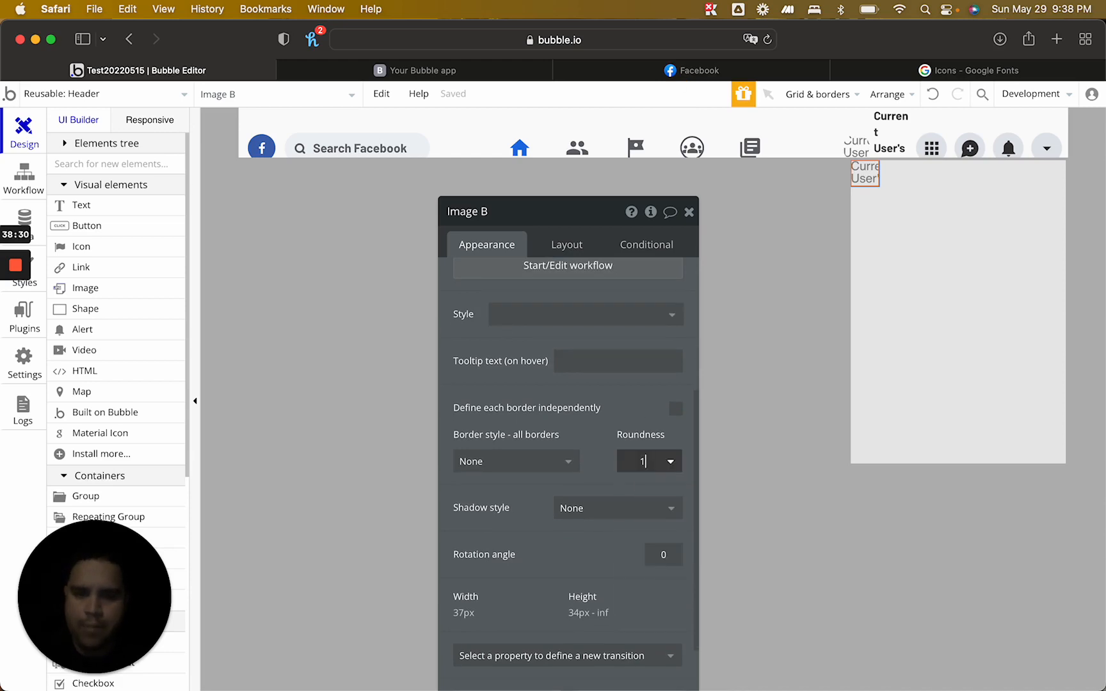
pyautogui.write('100')
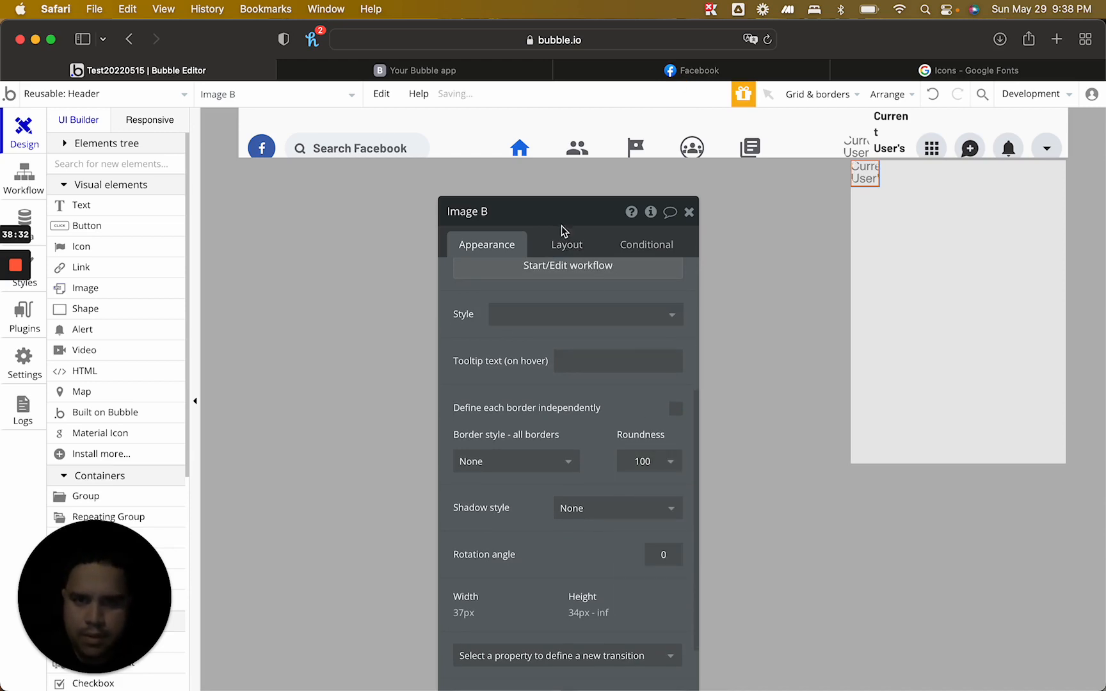
# Set the profile image's left margin to 10 px and center it vertically in its row
pyautogui.click(566, 246)
pyautogui.click(600, 665)
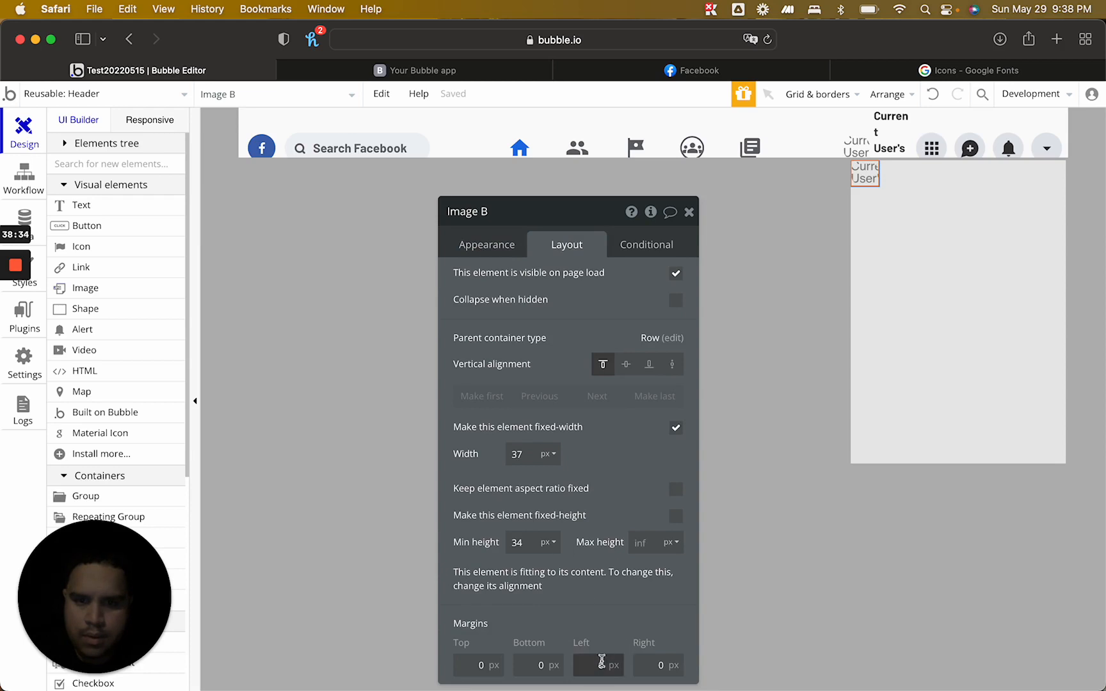
pyautogui.write('3')
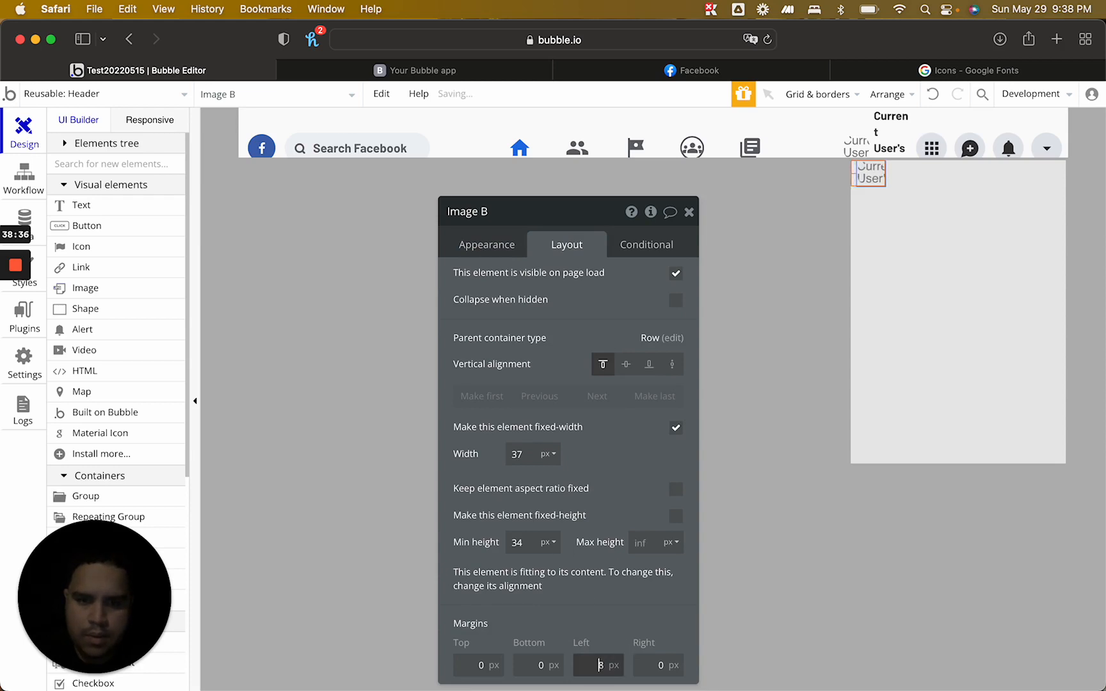
pyautogui.click(627, 363)
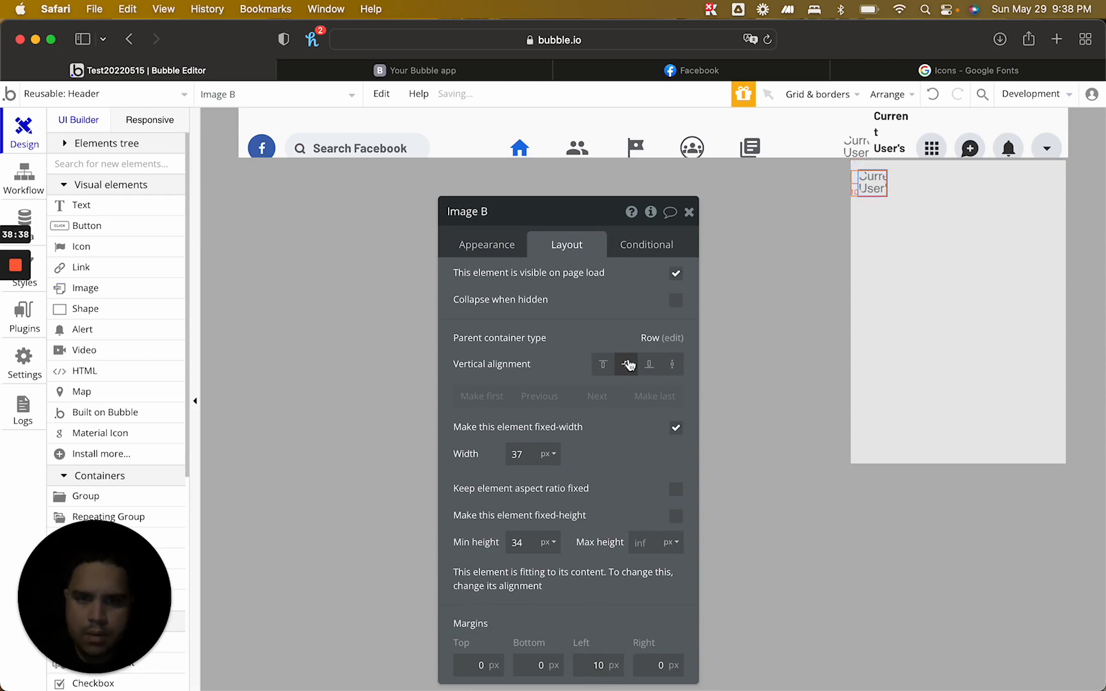
# Keep the profile image's aspect ratio fixed at 1 x 1 and set its width to 45 px
pyautogui.click(676, 491)
pyautogui.press('BackSpace')
pyautogui.write('9')
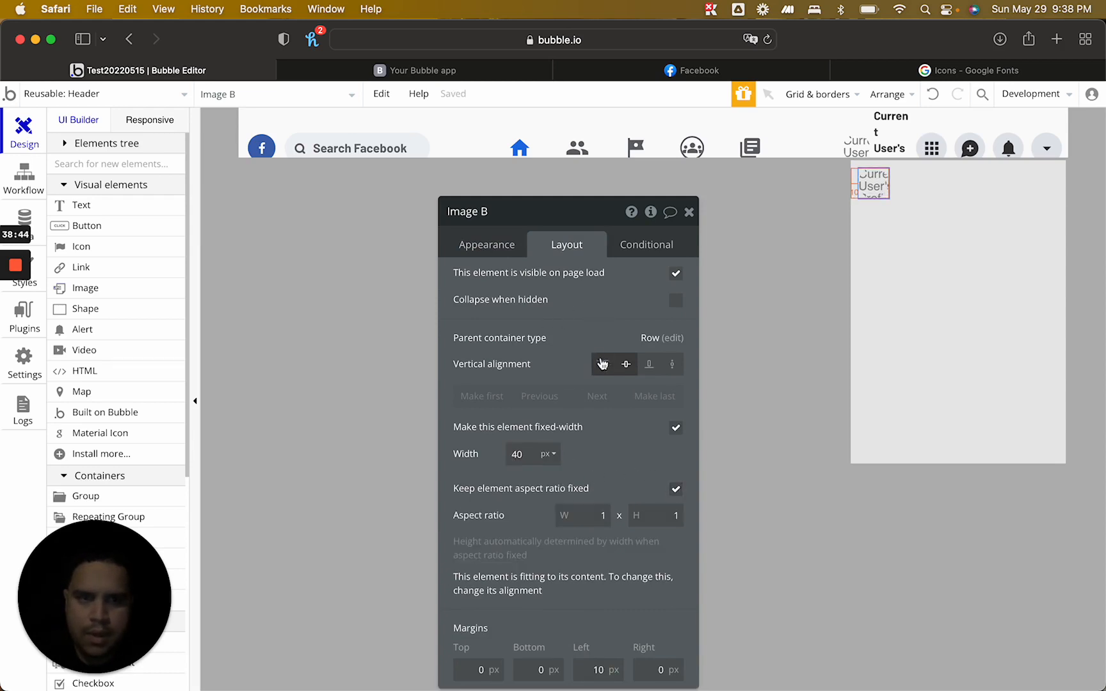
pyautogui.press('Up')
pyautogui.press('Up')
pyautogui.press('Up')
pyautogui.press('Up')
pyautogui.press('Up')
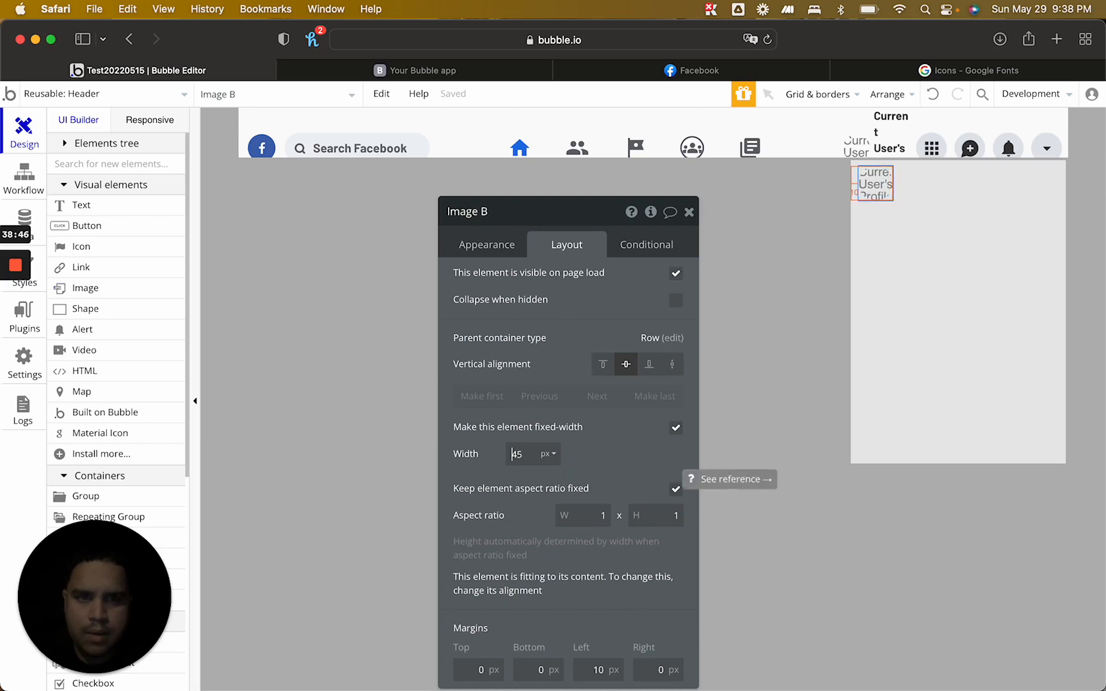
pyautogui.click(689, 212)
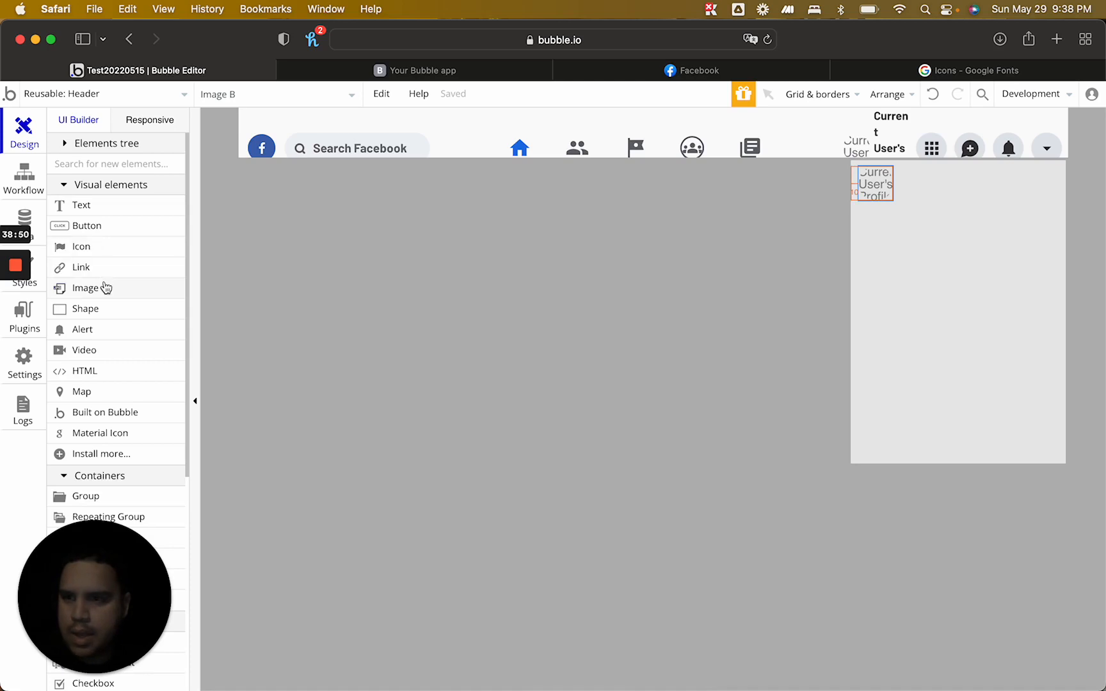
# Draw a text element about 174 by 32 px beside the dropdown's profile image and center it vertically in its row
pyautogui.click(118, 207)
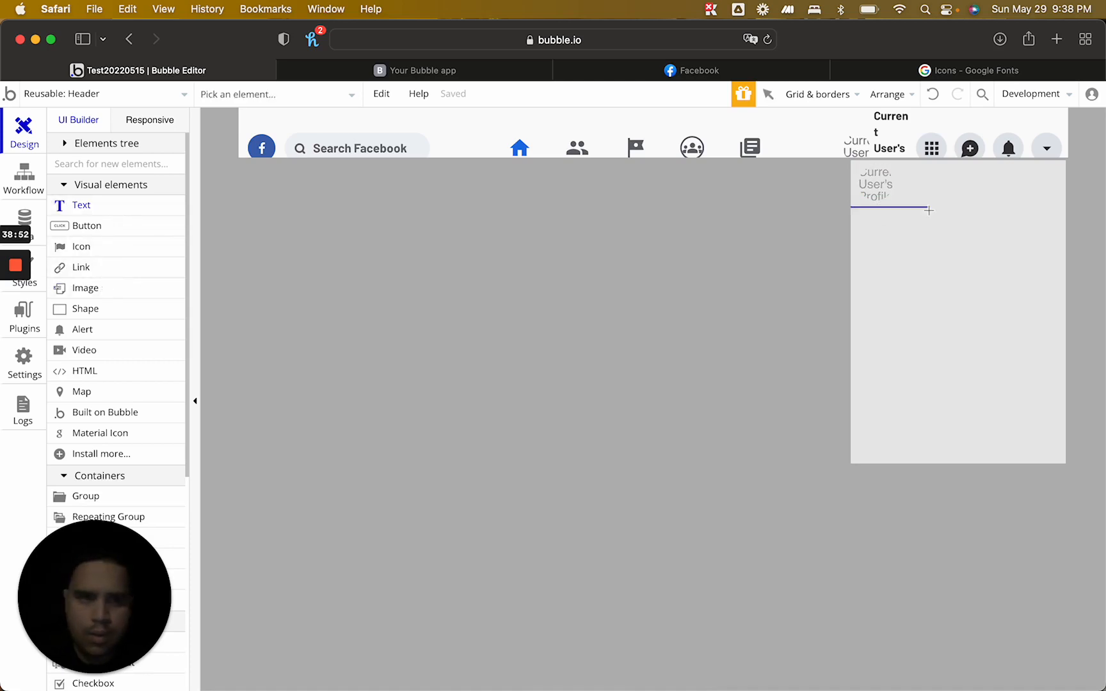
pyautogui.moveTo(903, 171); pyautogui.dragTo(1036, 199)
pyautogui.click(580, 251)
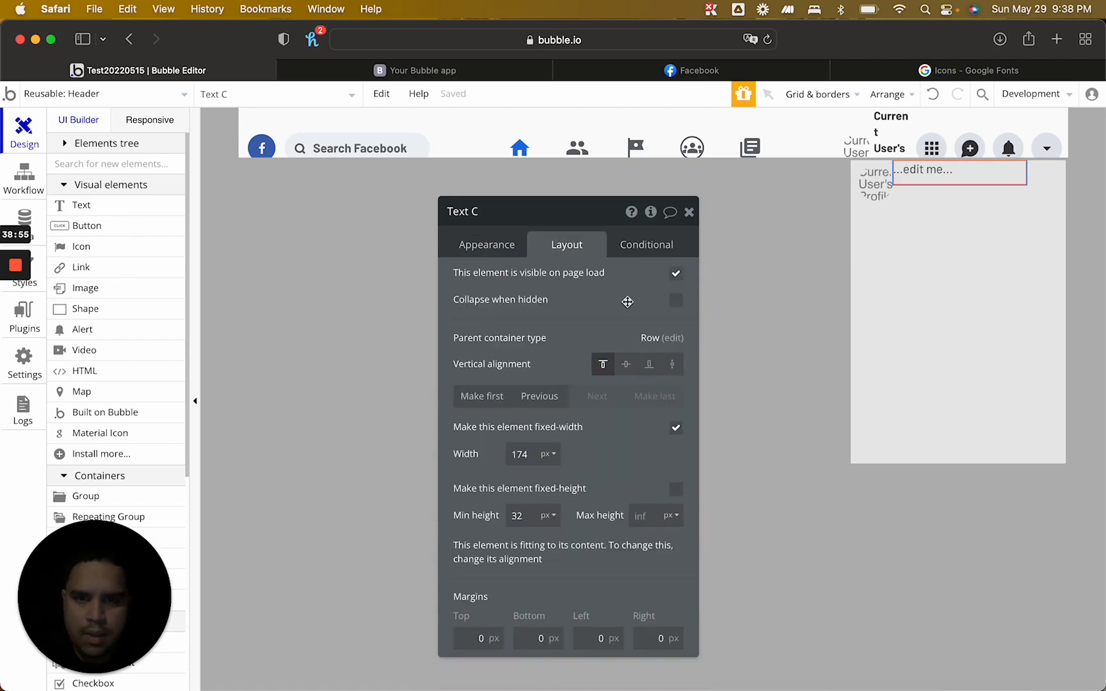
pyautogui.click(630, 366)
# Set the new text's content to the dynamic Current User's First Name followed by Current User's Last Name
pyautogui.click(488, 246)
pyautogui.tripleClick(595, 277)
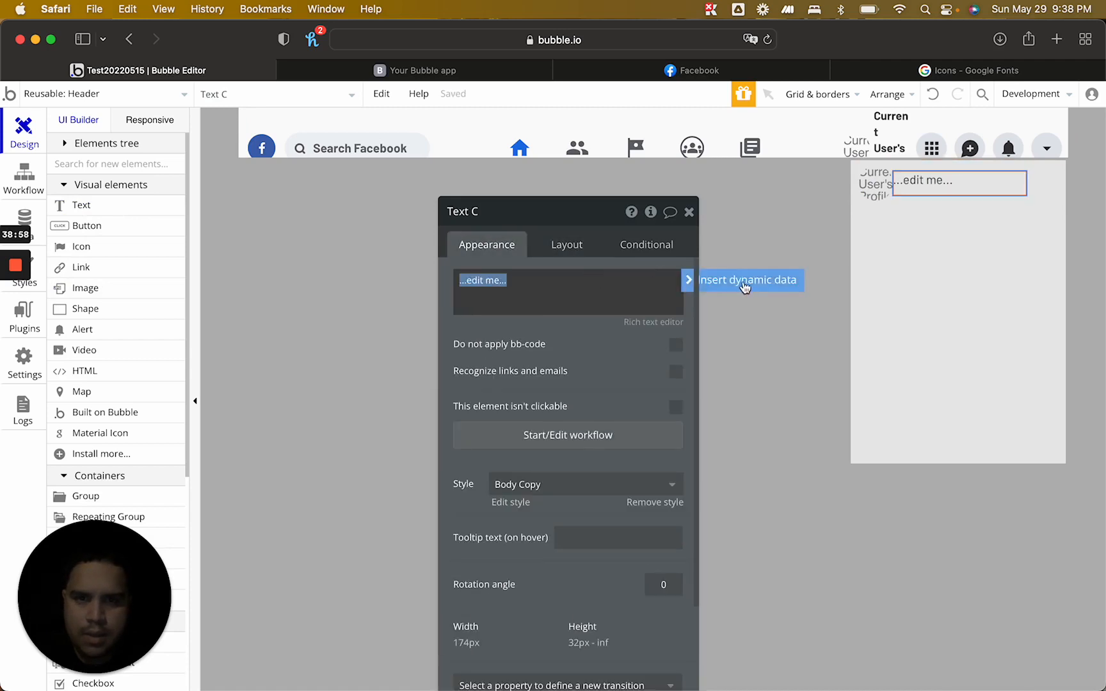
pyautogui.click(744, 285)
pyautogui.click(556, 349)
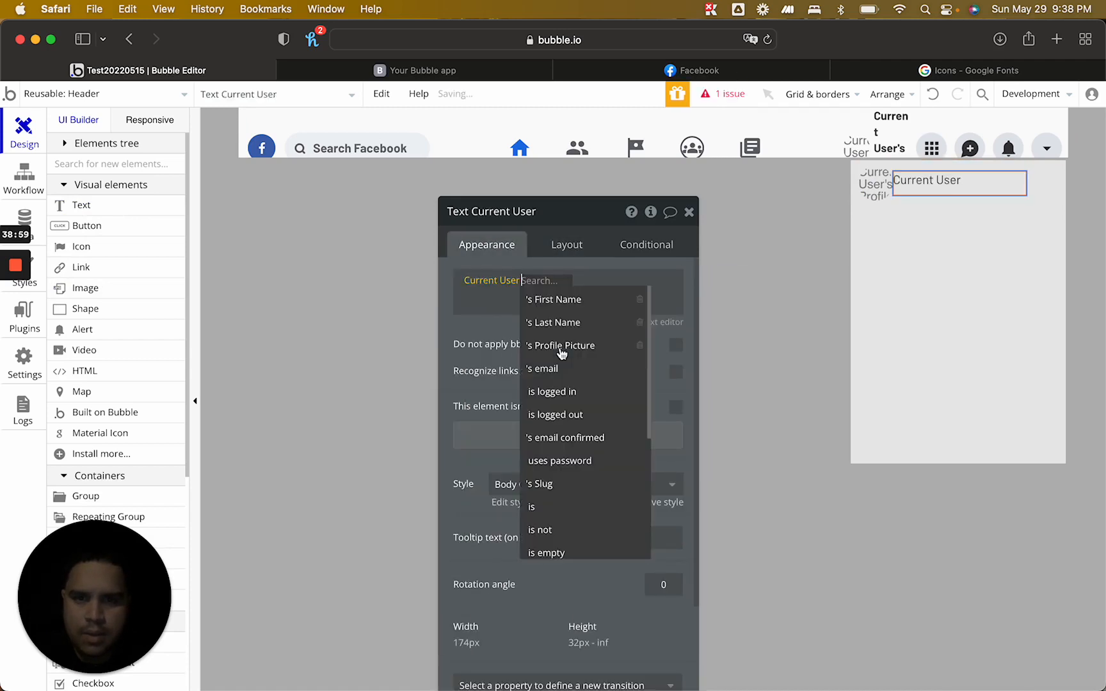
pyautogui.click(588, 301)
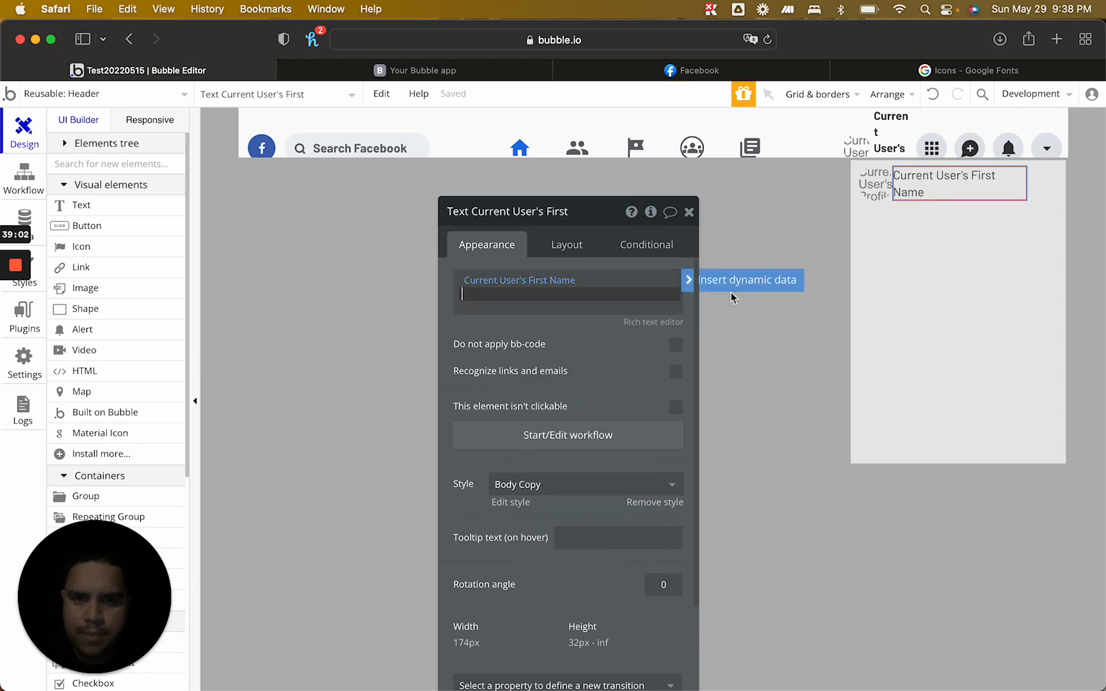
pyautogui.click(732, 280)
pyautogui.click(640, 346)
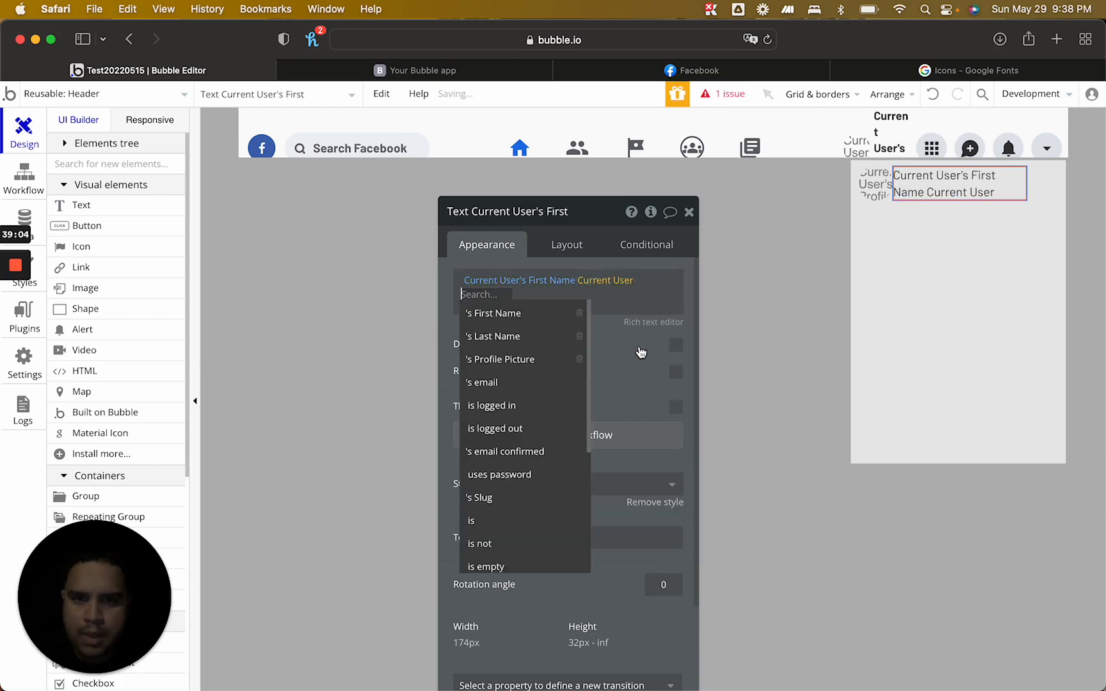
pyautogui.click(504, 337)
pyautogui.click(592, 342)
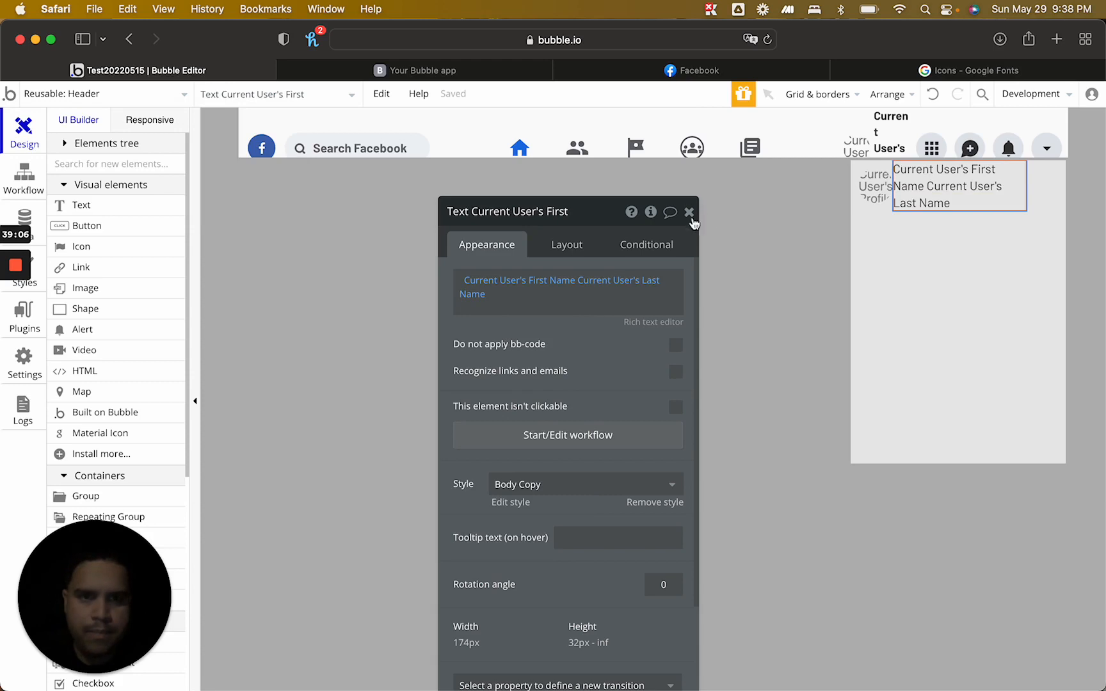
# Turn off fixed width for the dropdown's name text and set its left margin to 5 px
pyautogui.click(567, 246)
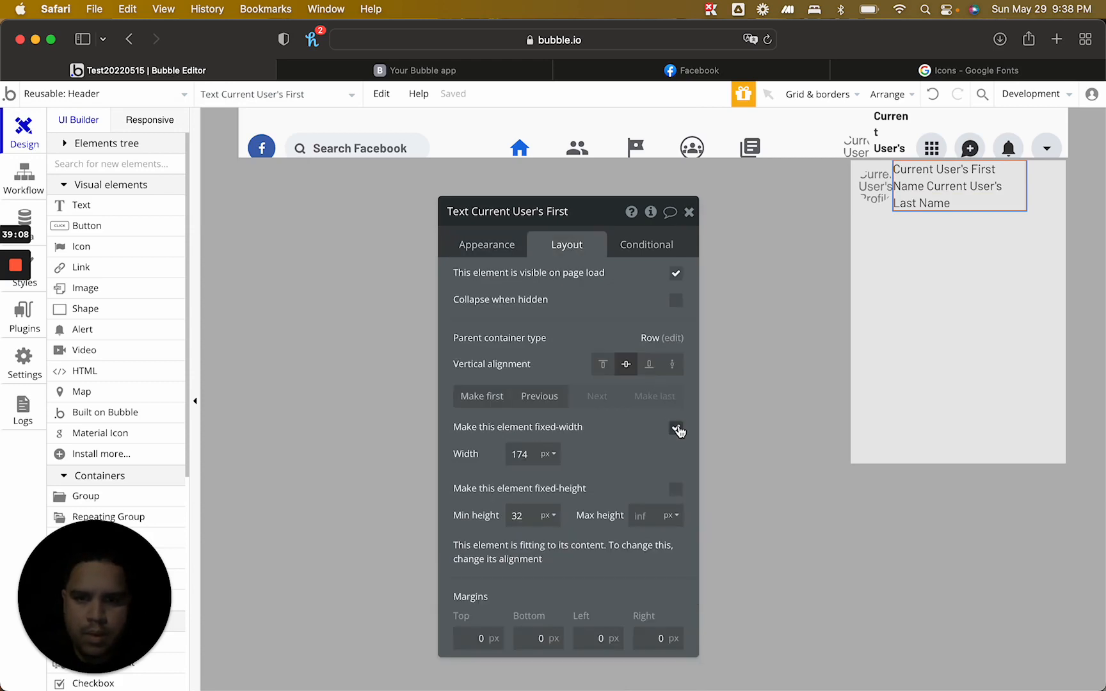
pyautogui.click(677, 430)
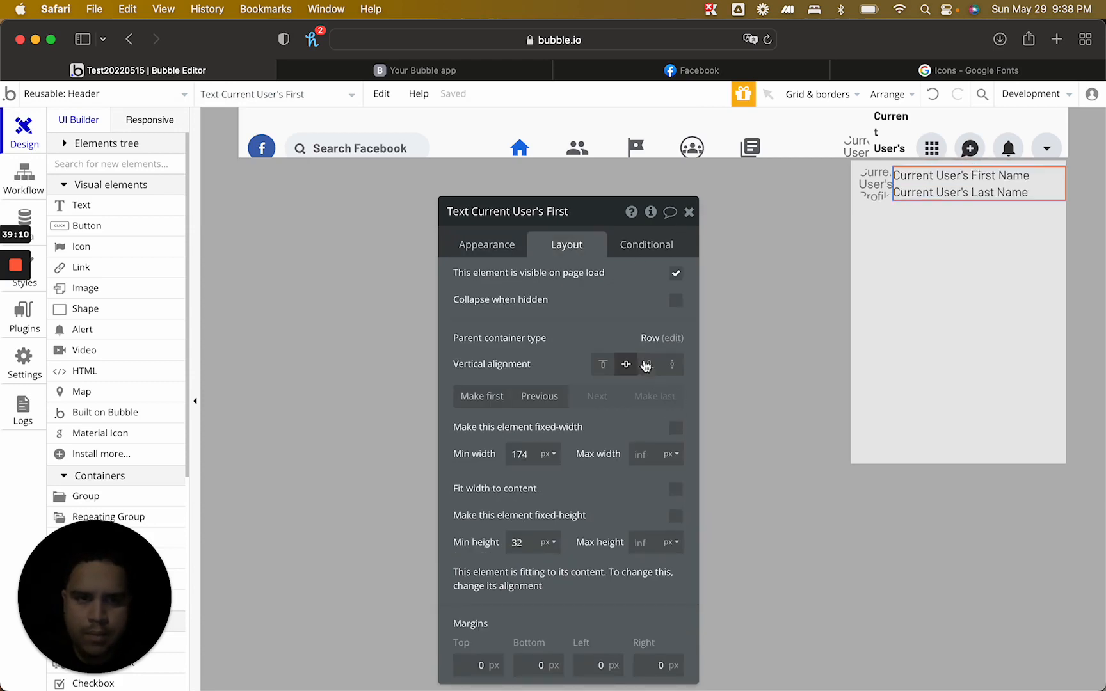
pyautogui.click(600, 665)
pyautogui.write('4')
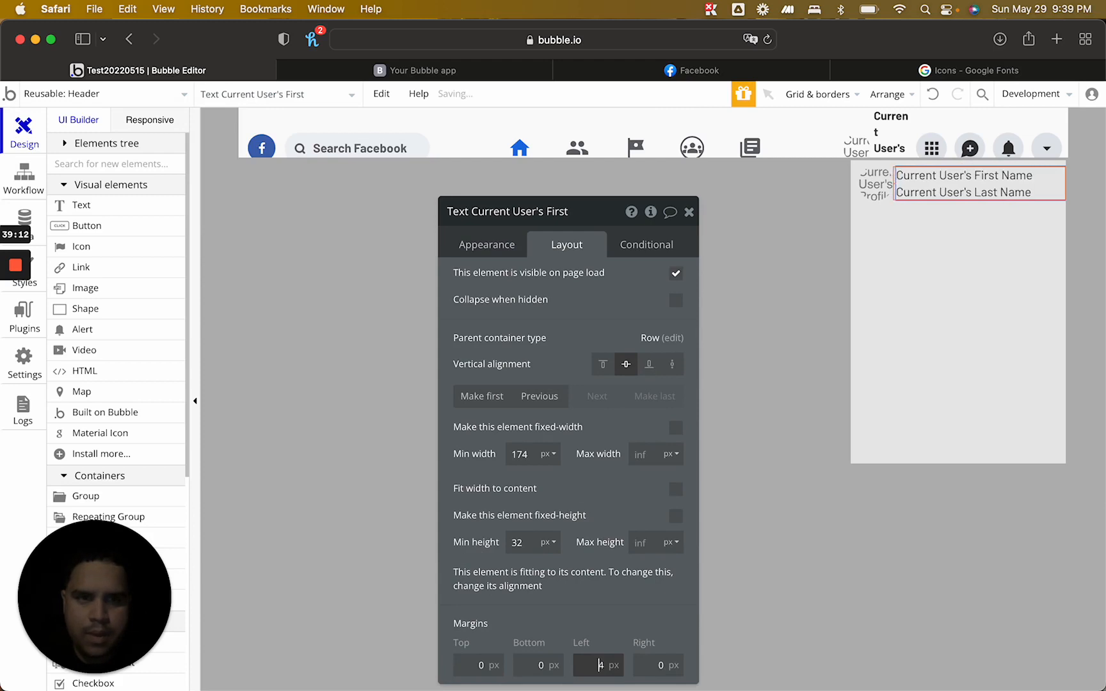
pyautogui.press('Up')
# Remove the Body Copy style from the dropdown's name text and make it bold
pyautogui.click(496, 245)
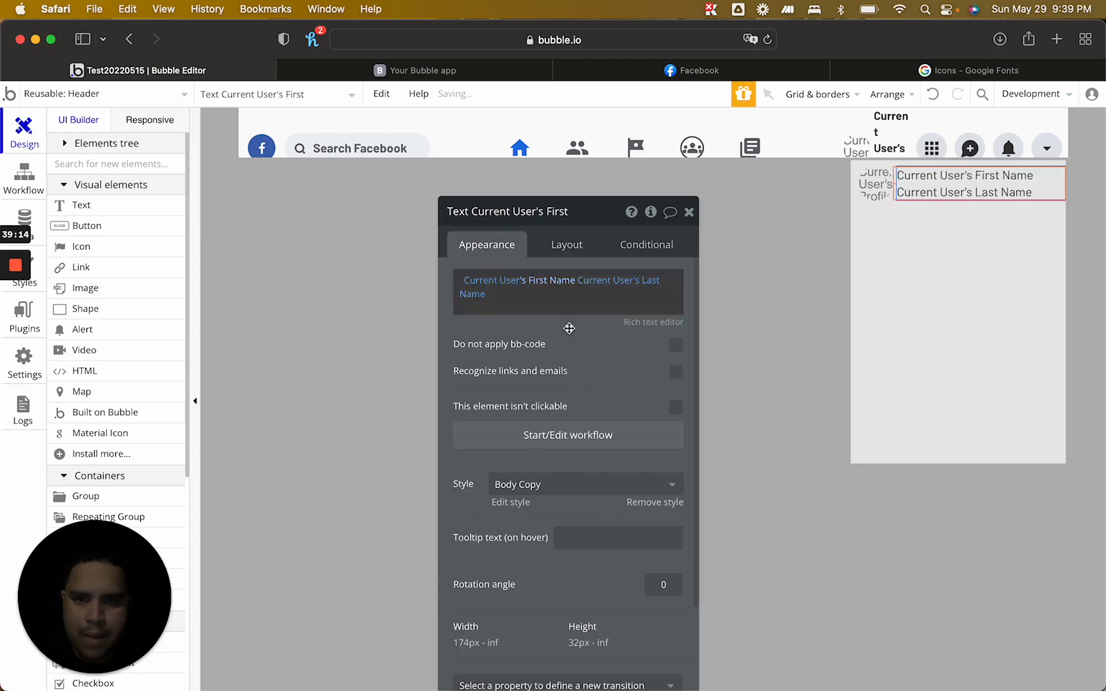
pyautogui.click(669, 505)
pyautogui.click(465, 591)
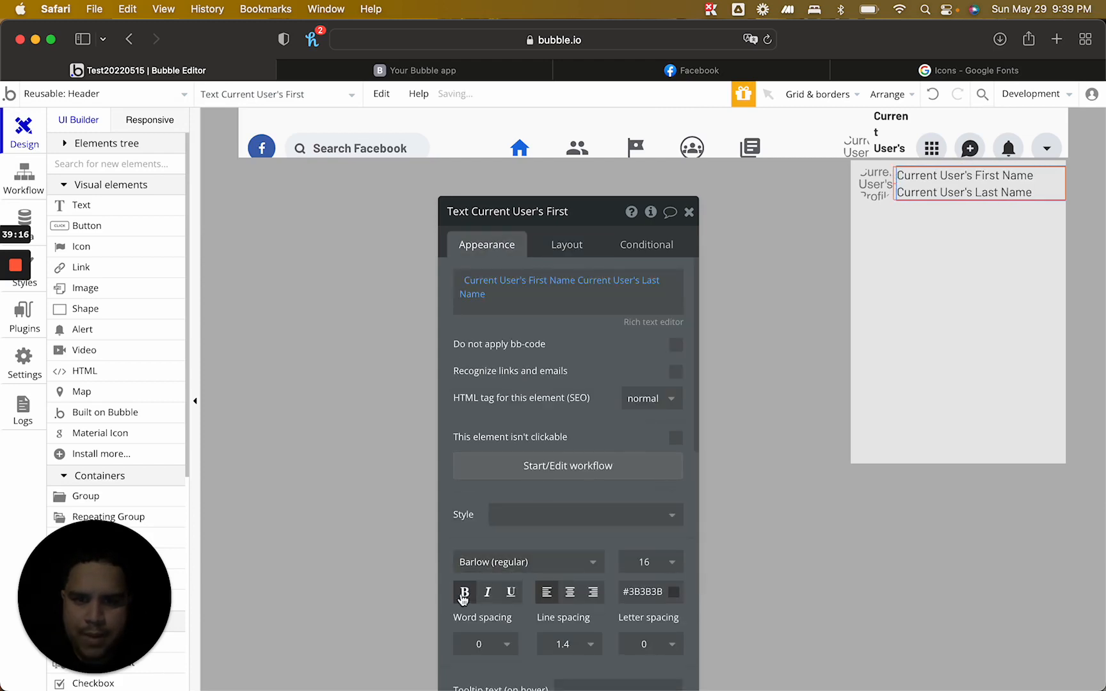
pyautogui.click(690, 211)
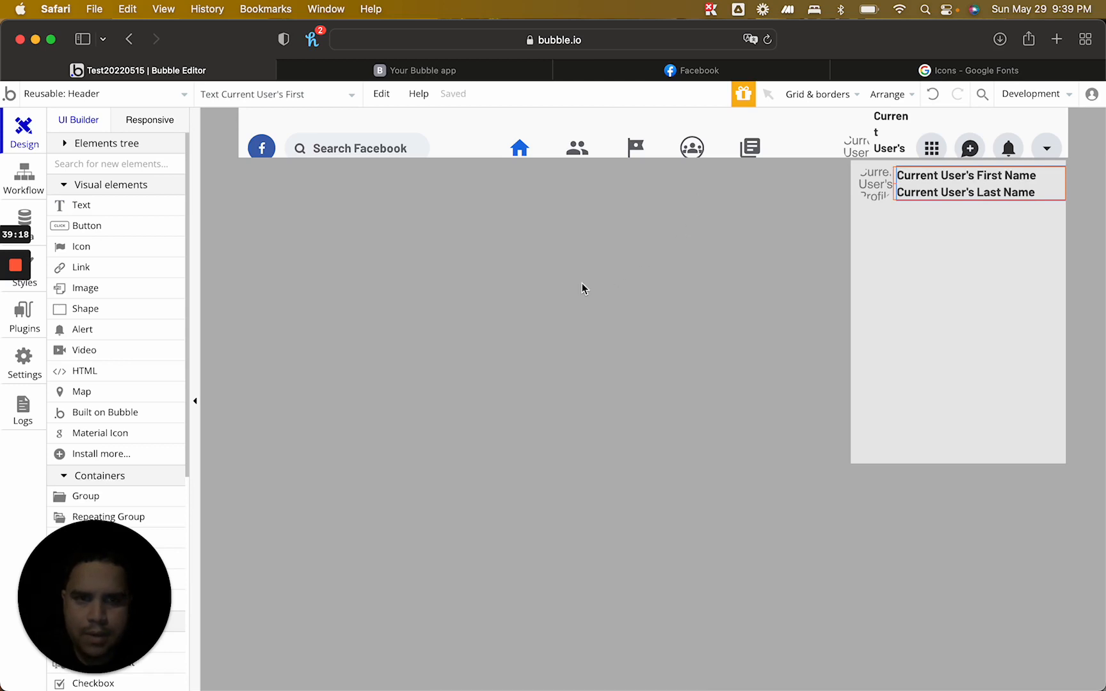
# Open the account dropdown in the app preview and compare it with Facebook's own account menu
pyautogui.click(483, 72)
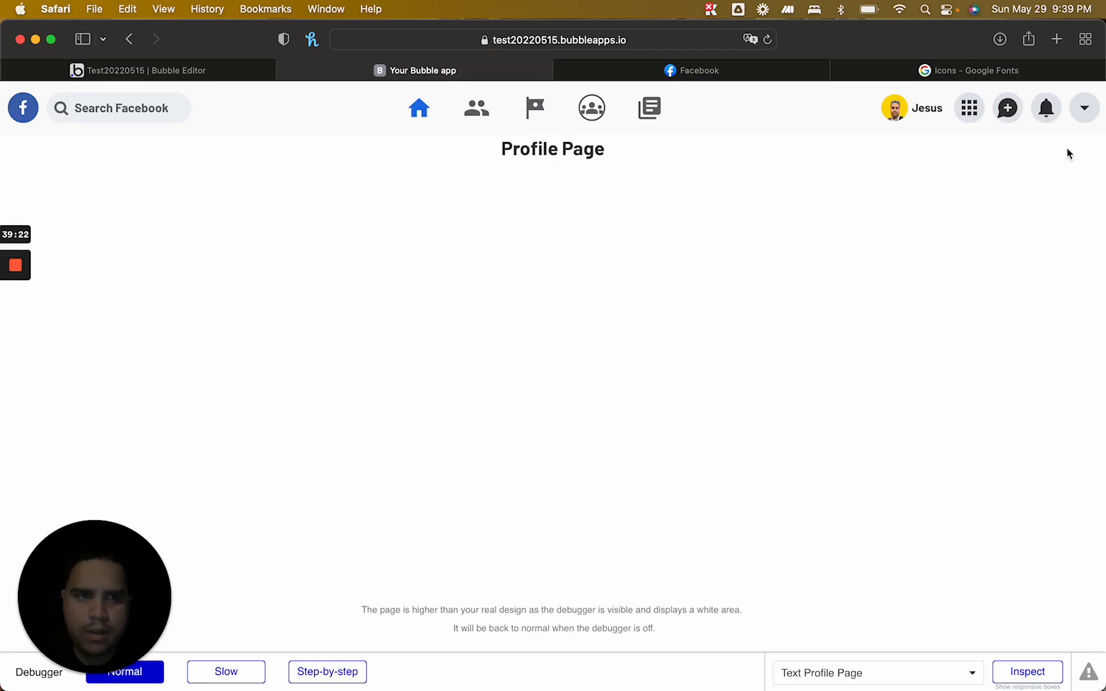
pyautogui.click(1086, 110)
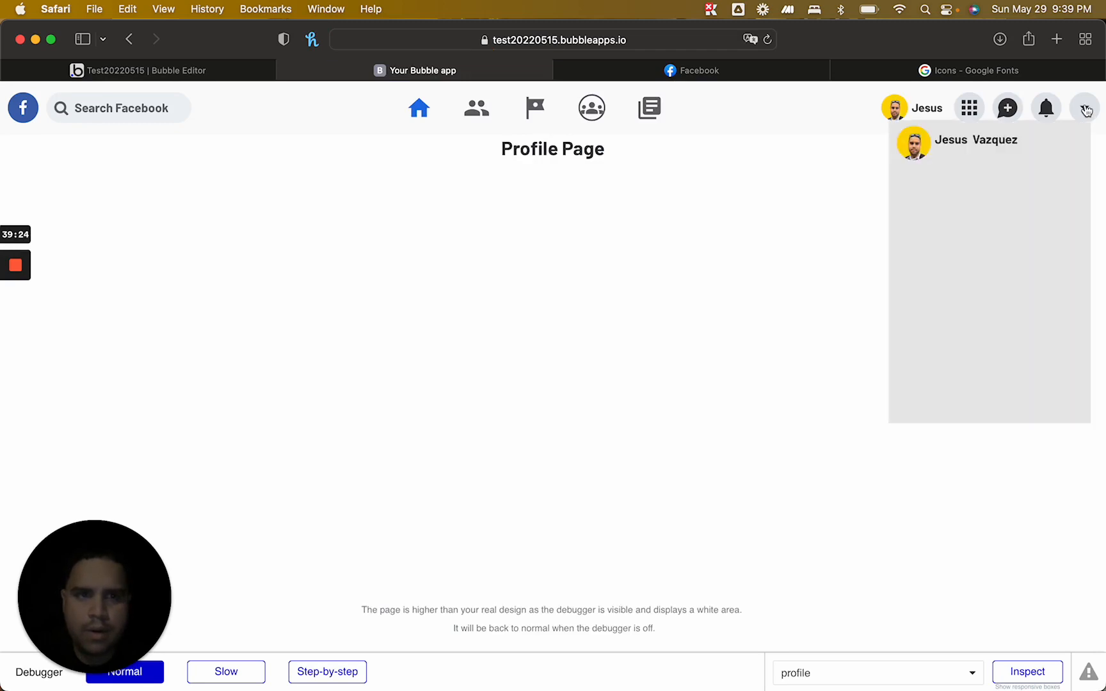
pyautogui.click(647, 72)
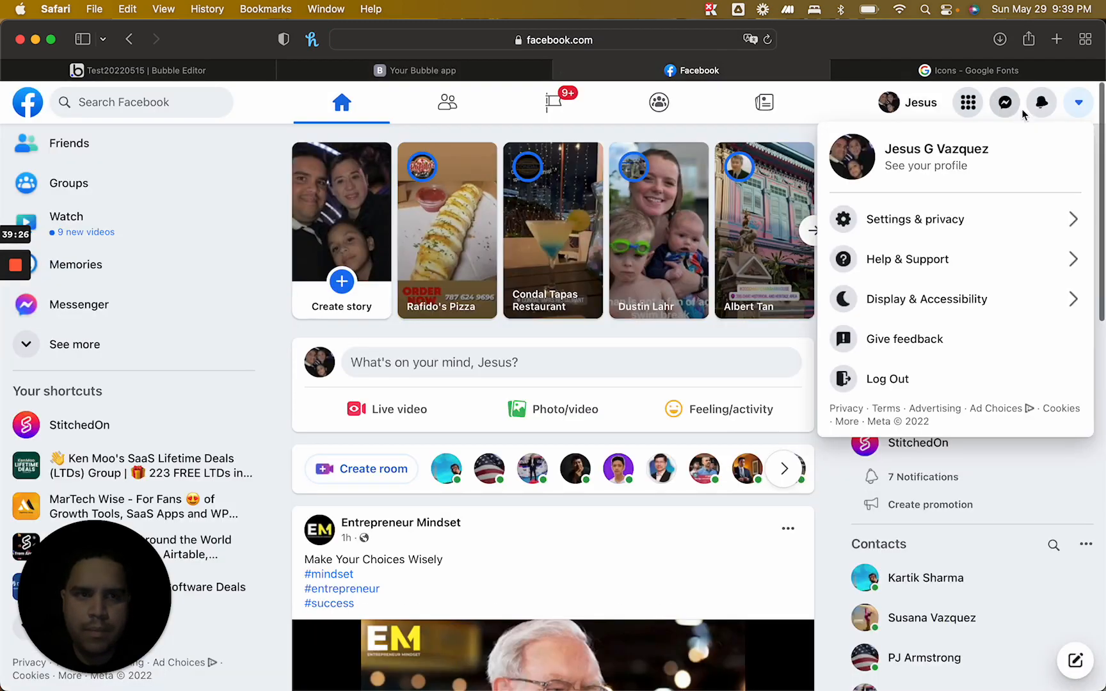
pyautogui.click(177, 79)
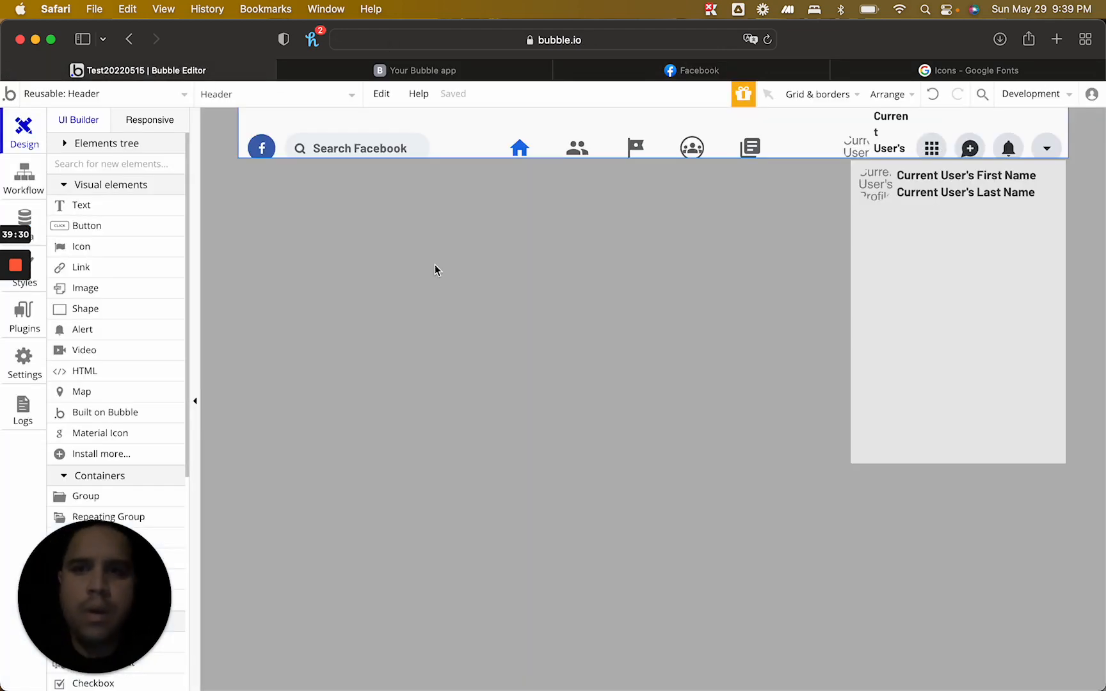
# Set the top offset of Menu GroupFocus to 0
pyautogui.doubleClick(997, 378)
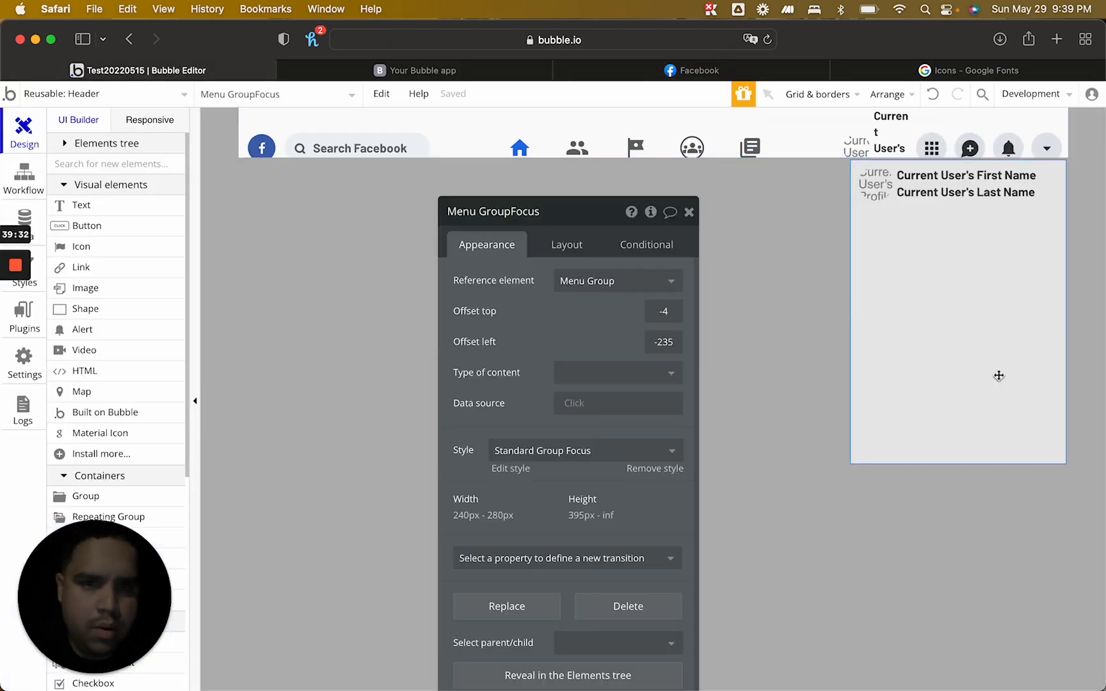
pyautogui.click(668, 313)
pyautogui.press('Down')
pyautogui.press('Down')
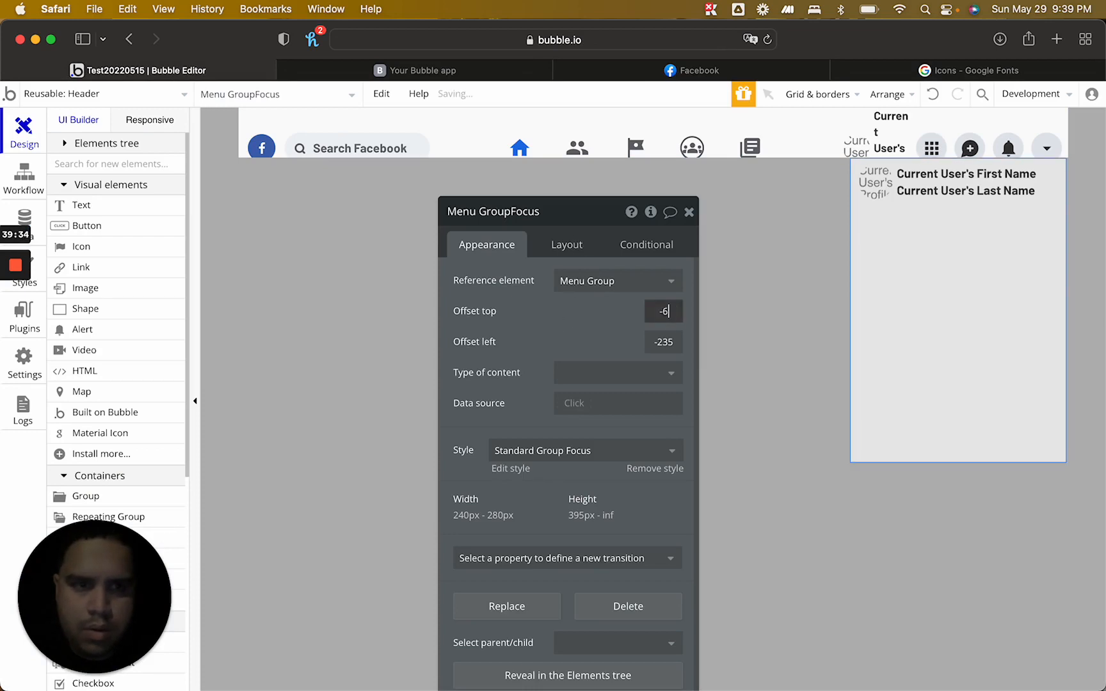
pyautogui.press('Up')
pyautogui.press('Up')
pyautogui.press('Up')
pyautogui.press('Up')
pyautogui.press('Up')
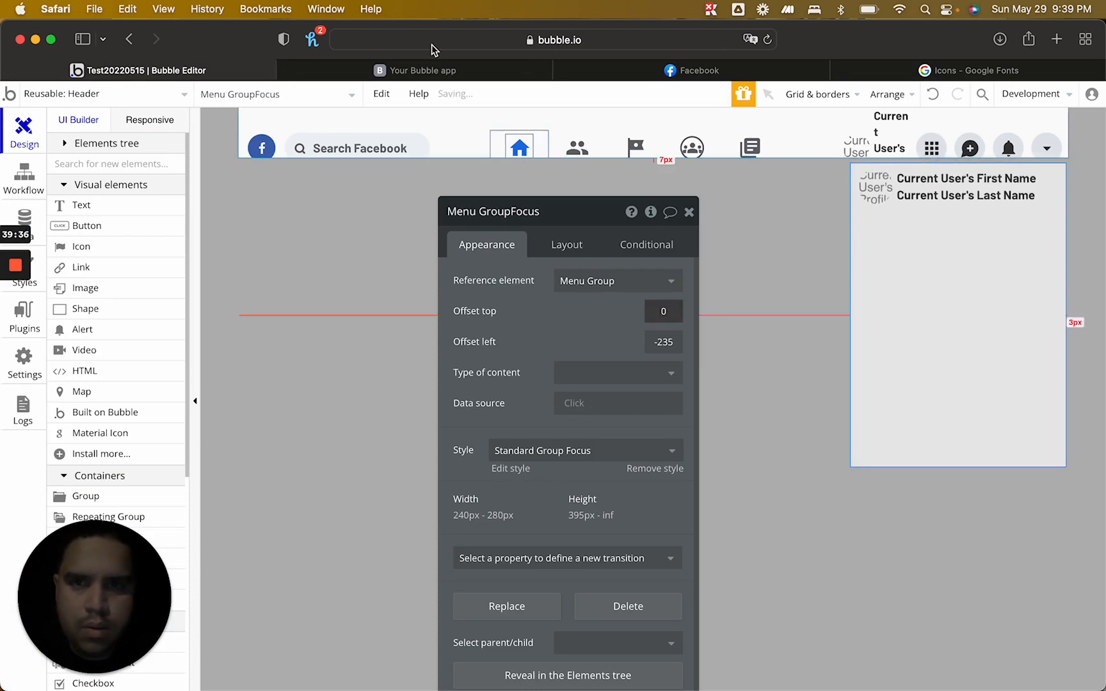
# Reload the app preview and open the account dropdown to check its vertical position below the header
pyautogui.click(424, 72)
pyautogui.click(461, 98)
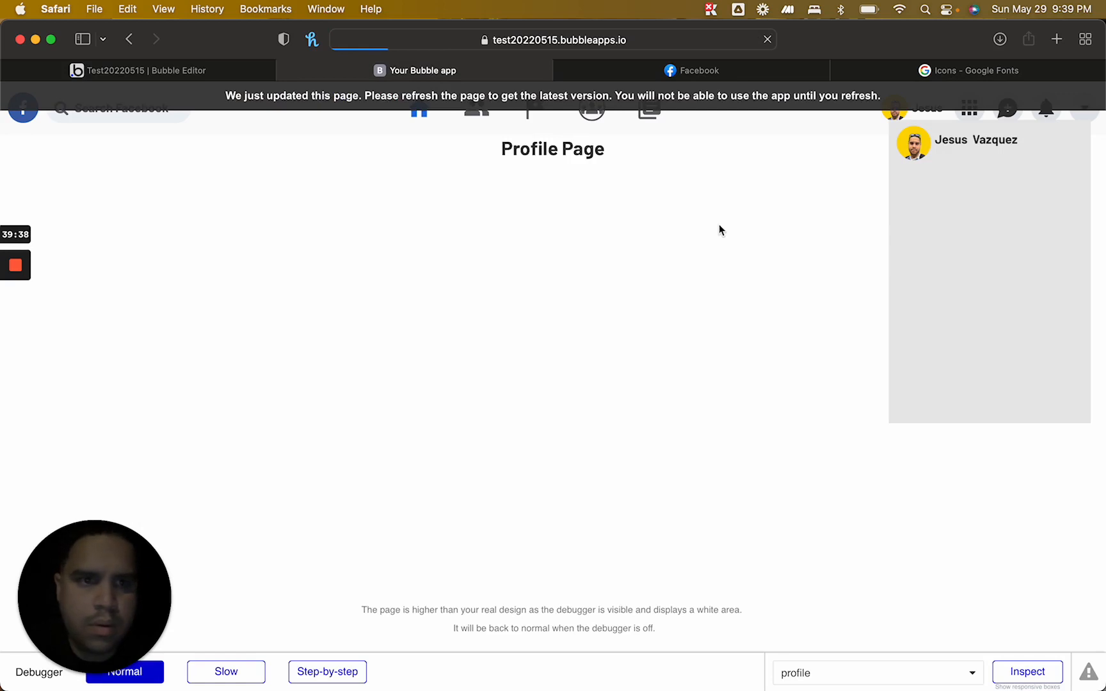
pyautogui.click(1086, 110)
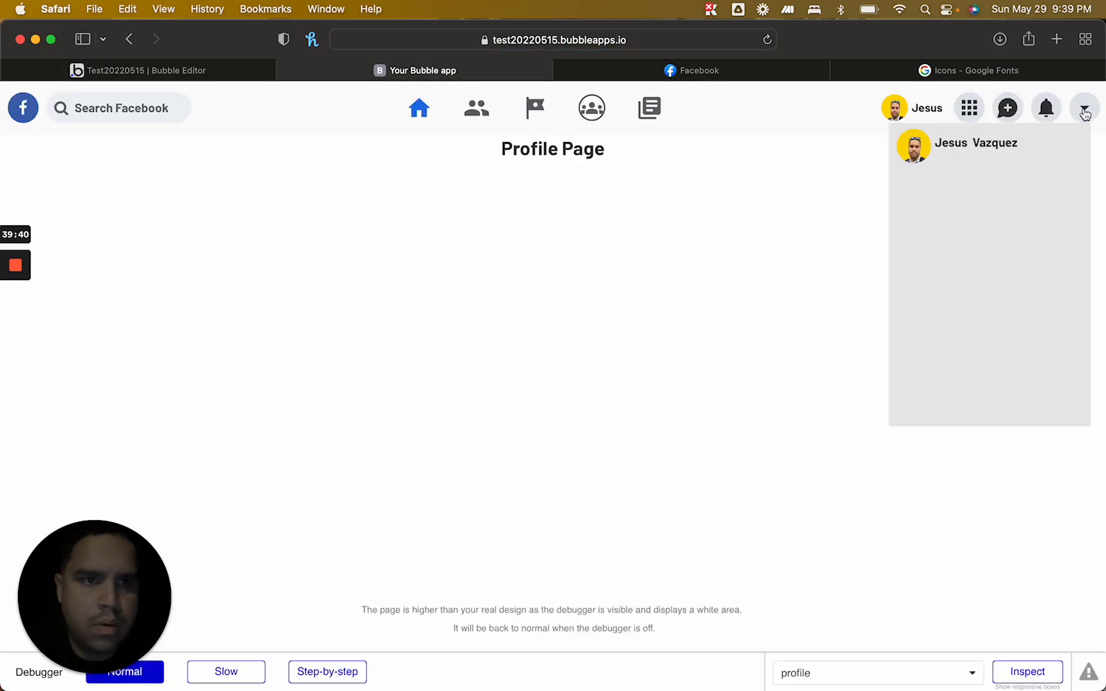
pyautogui.click(163, 70)
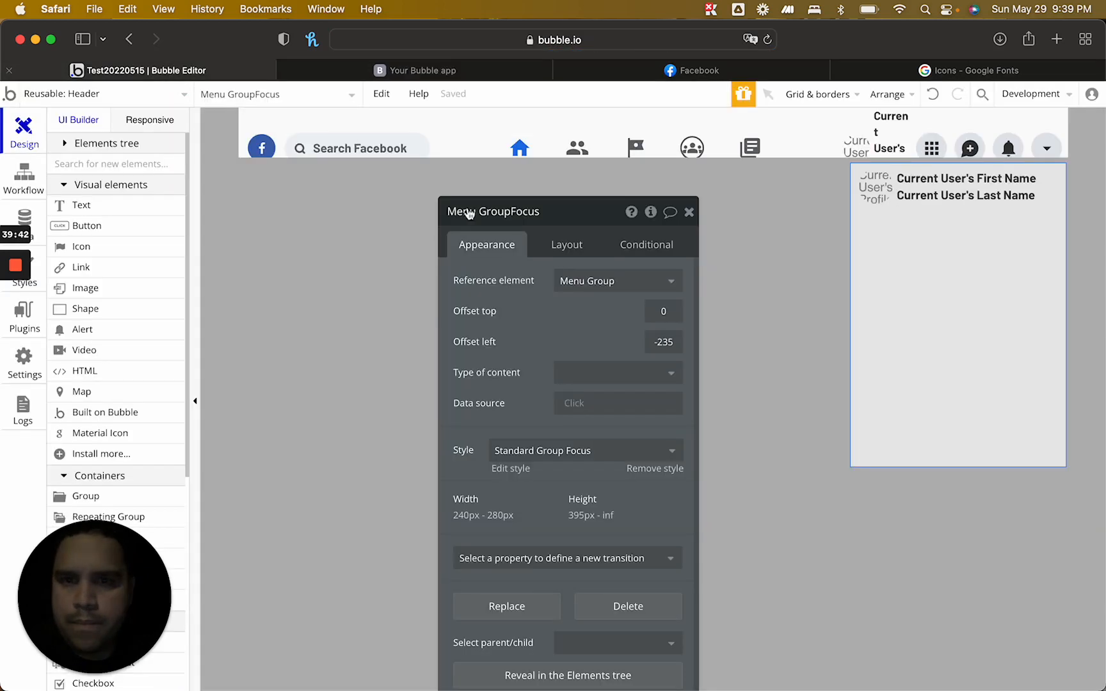
# Set the top offset of Menu GroupFocus to 10
pyautogui.click(660, 311)
pyautogui.write('5')
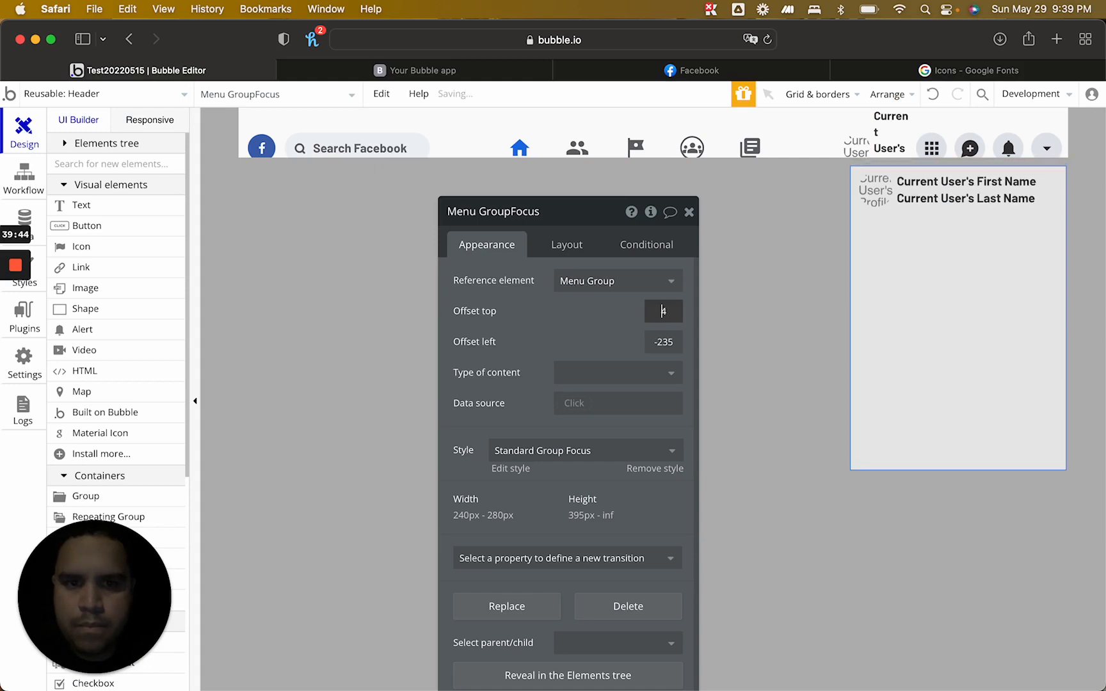
pyautogui.press('BackSpace')
pyautogui.write('10')
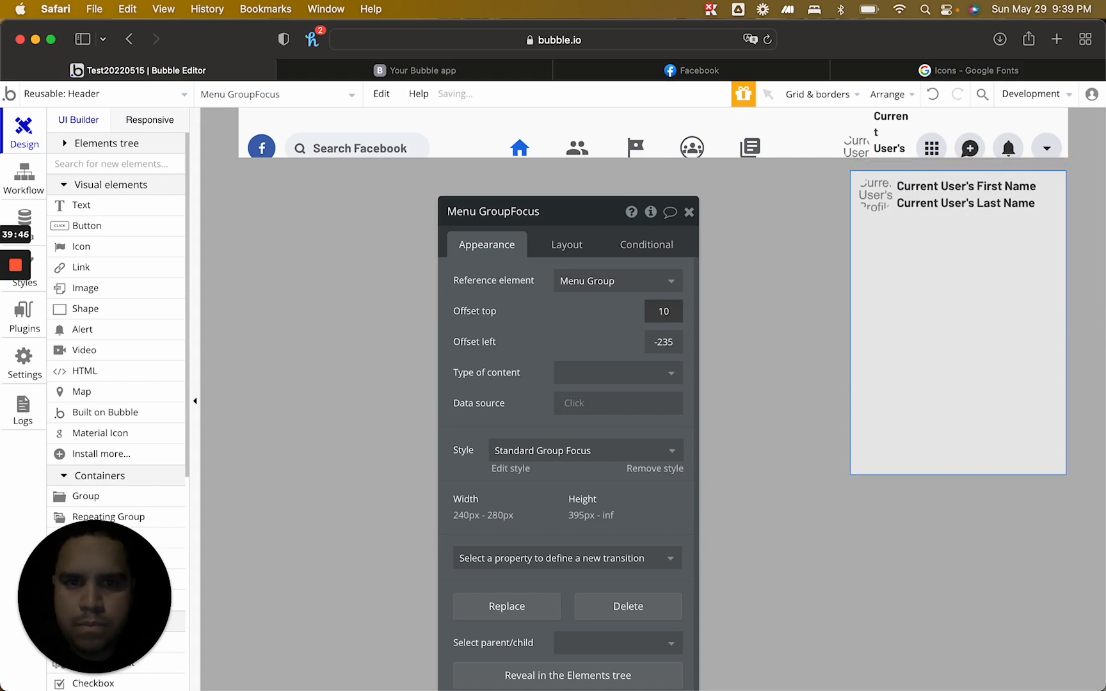
pyautogui.click(435, 71)
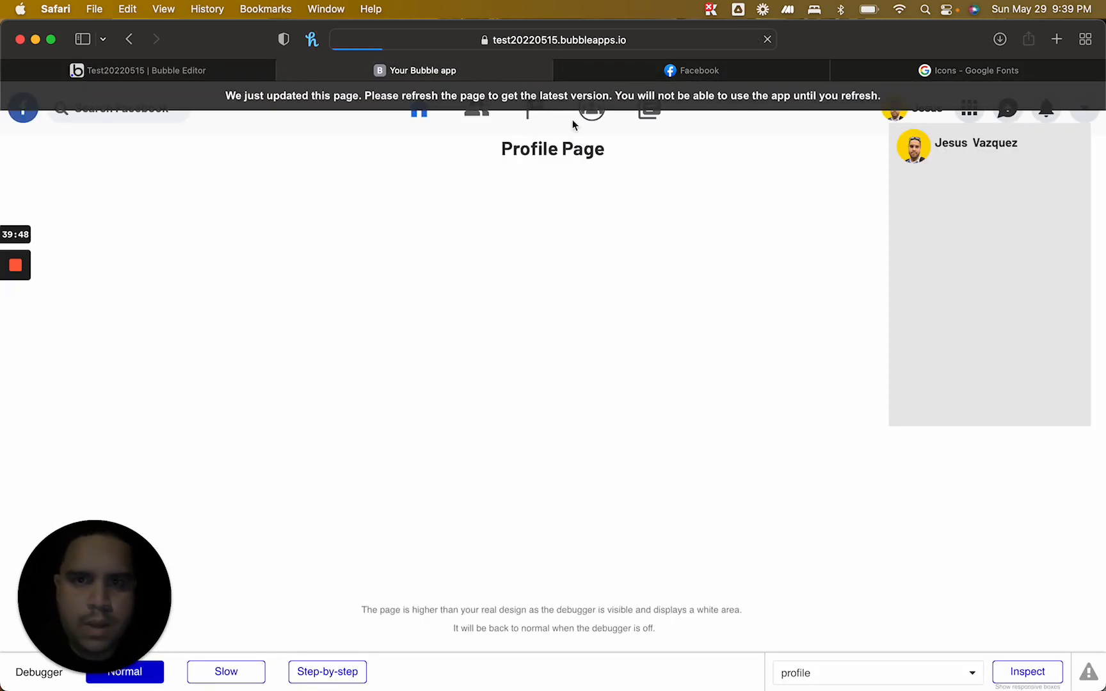
pyautogui.press('super+r')
pyautogui.click(1085, 110)
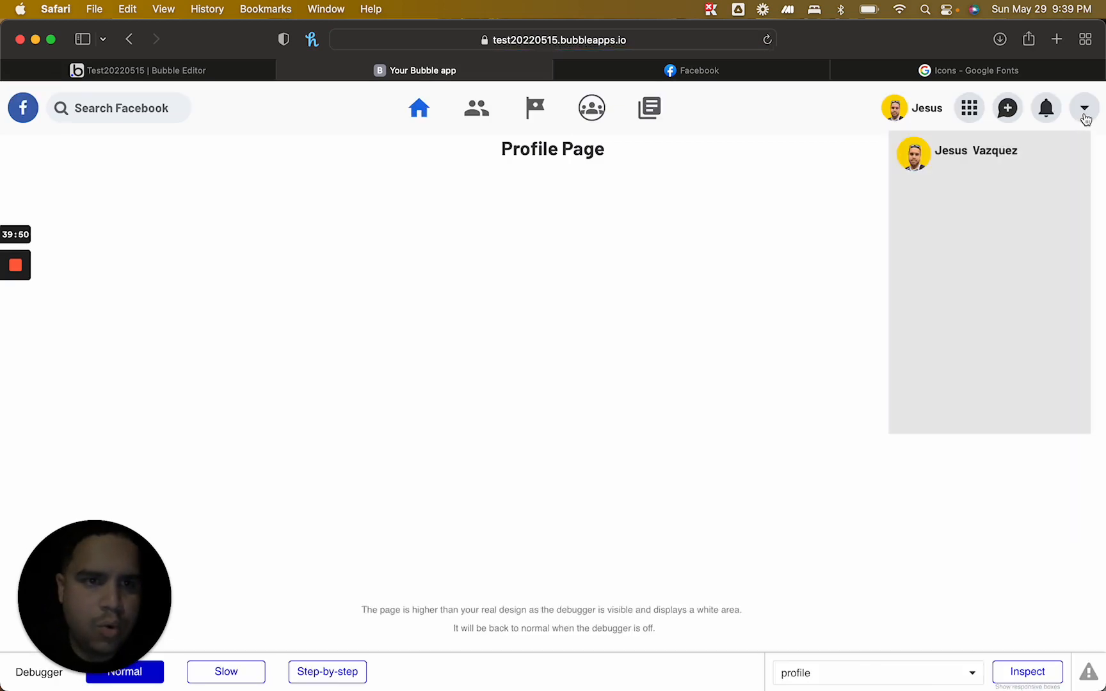
pyautogui.click(651, 72)
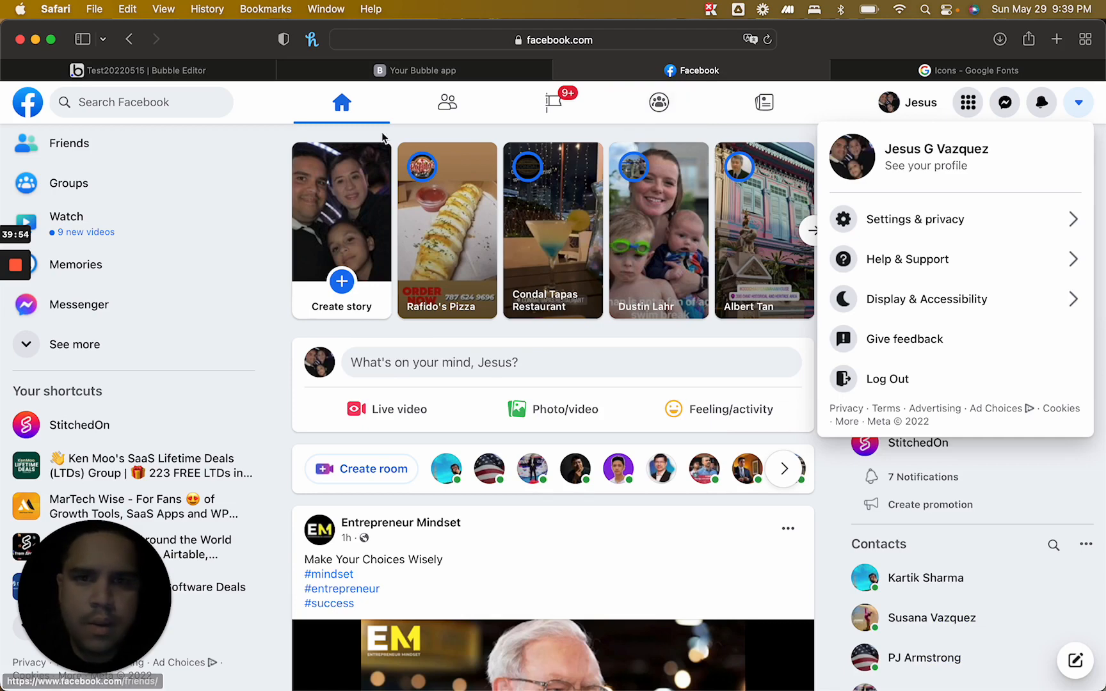
pyautogui.click(183, 72)
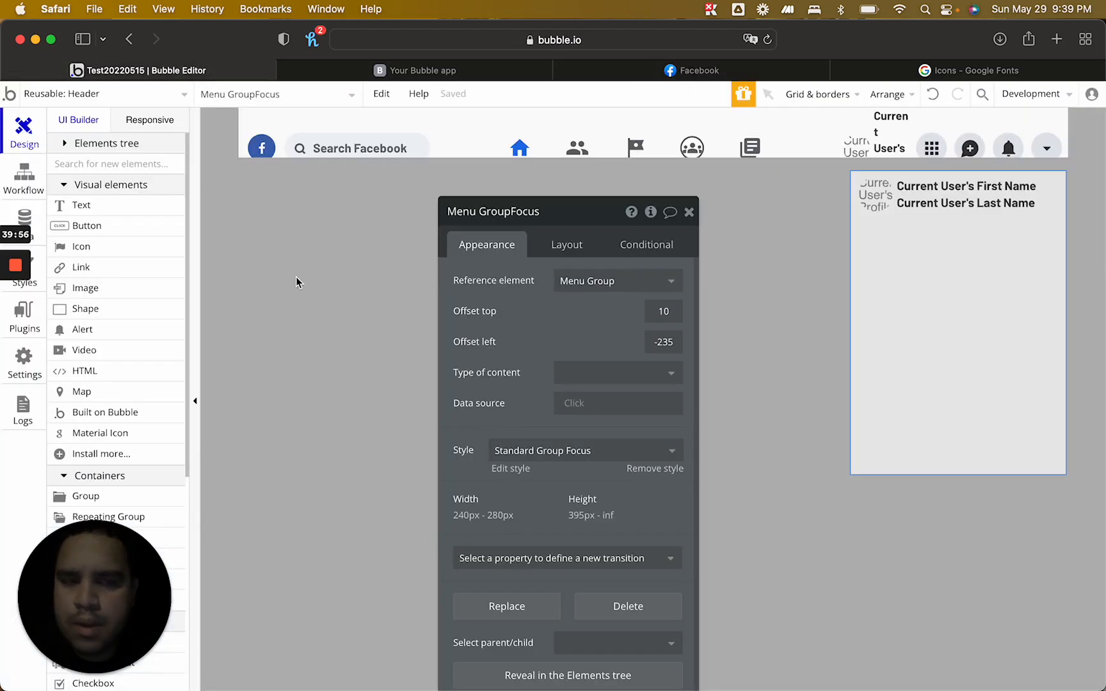
pyautogui.click(400, 76)
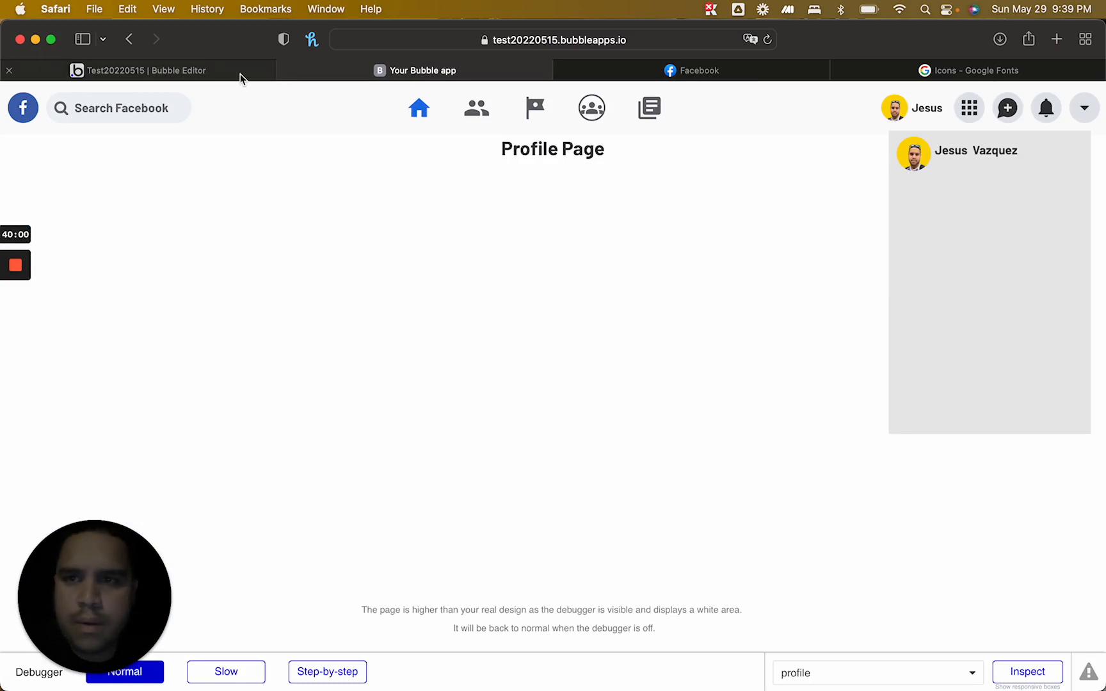
pyautogui.click(673, 72)
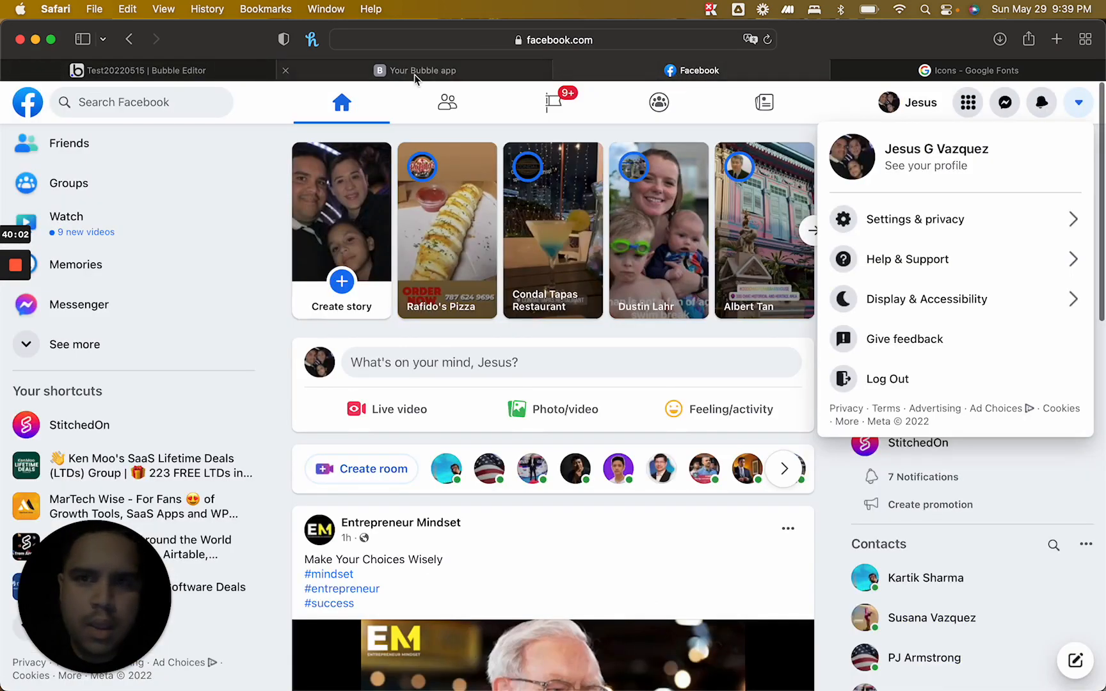
pyautogui.click(168, 70)
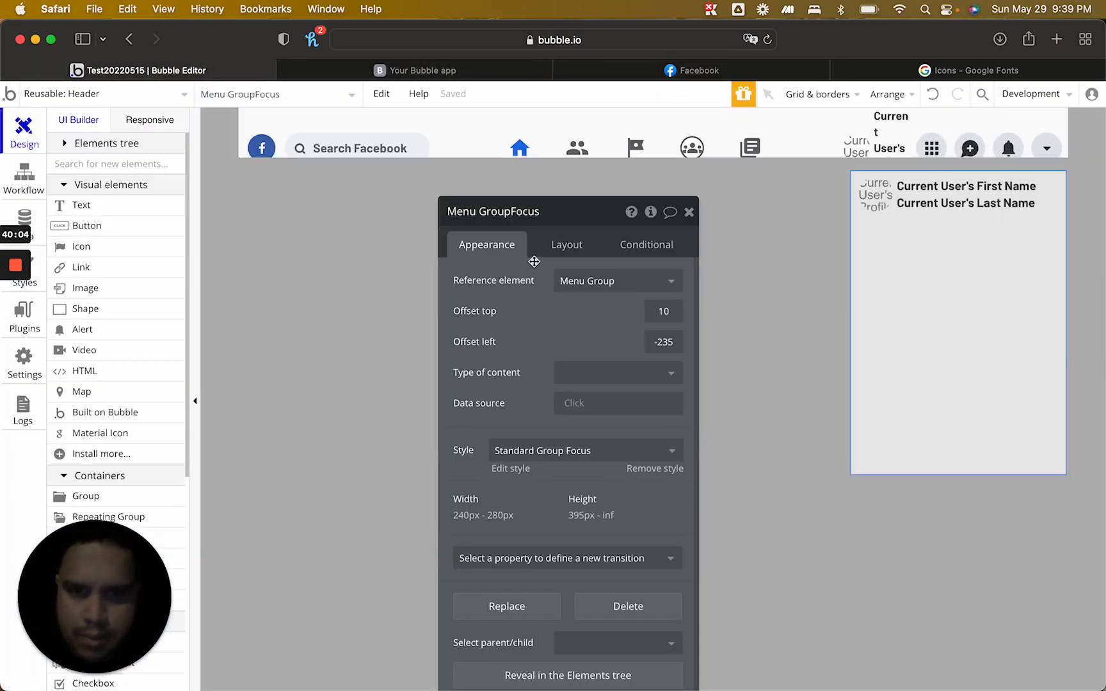
# Remove the Standard Group Focus style from Menu GroupFocus and set its border roundness to 10
pyautogui.click(654, 469)
pyautogui.scroll(-1, 666, 459)
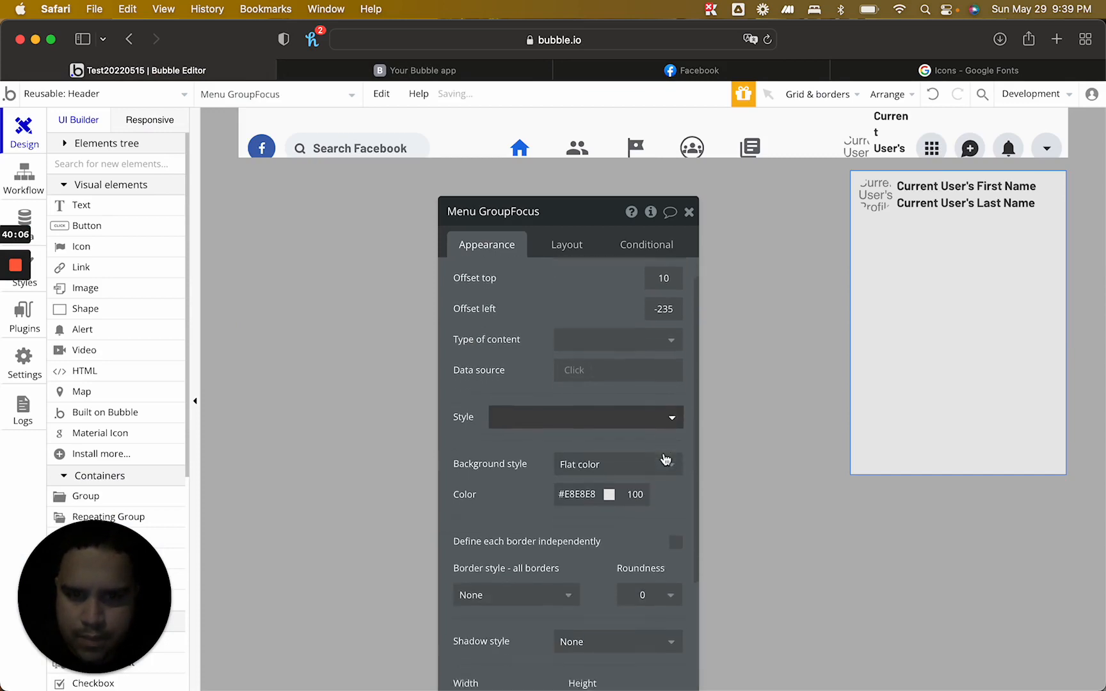
pyautogui.scroll(-4, 665, 460)
pyautogui.click(652, 473)
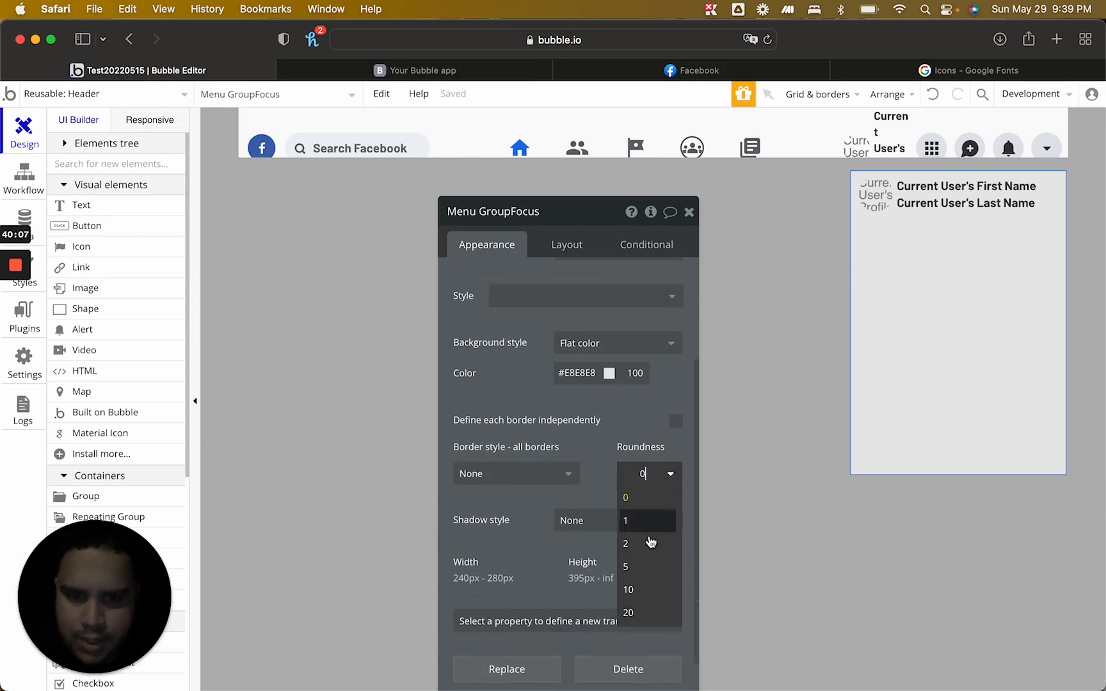
pyautogui.click(645, 588)
pyautogui.click(687, 212)
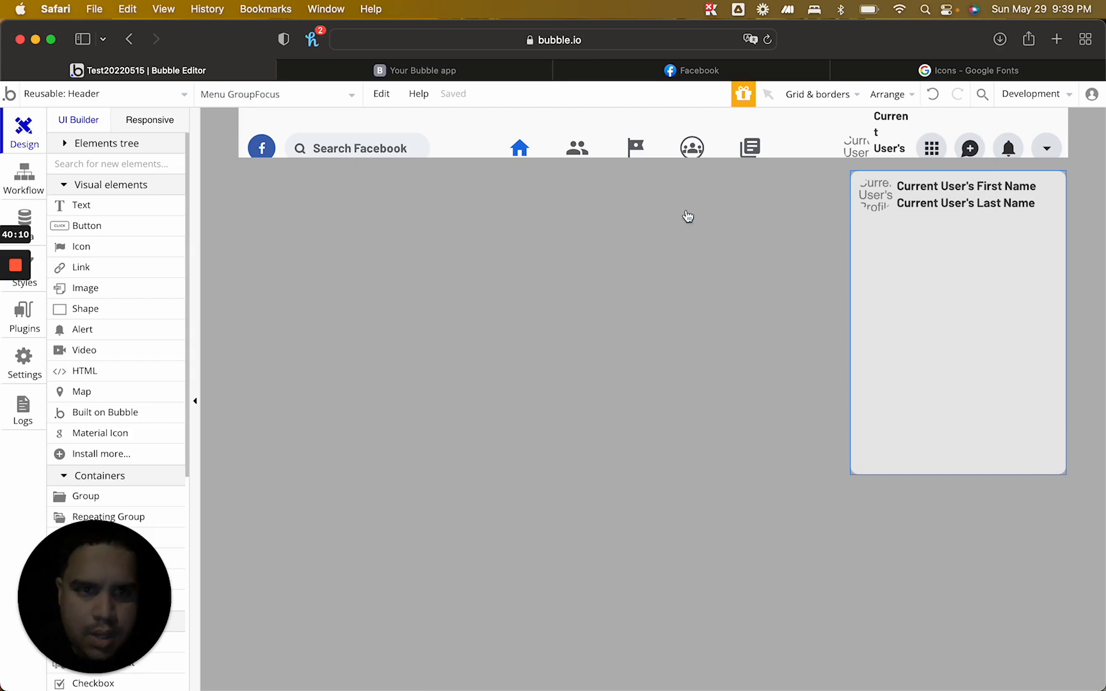
pyautogui.click(1007, 673)
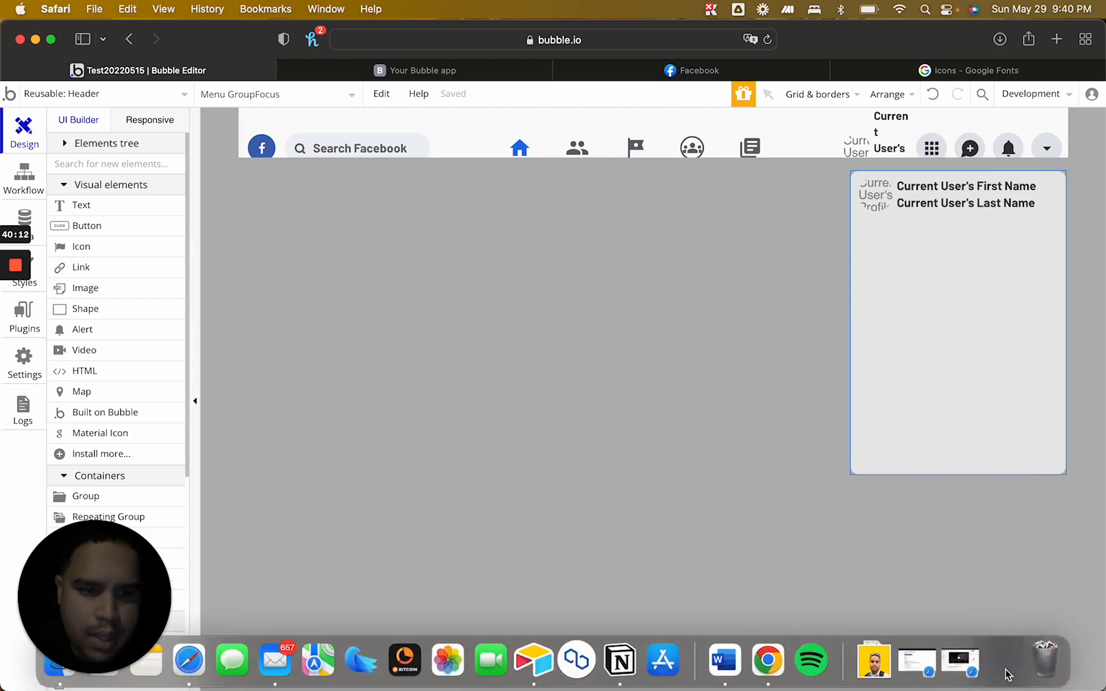
pyautogui.click(1078, 102)
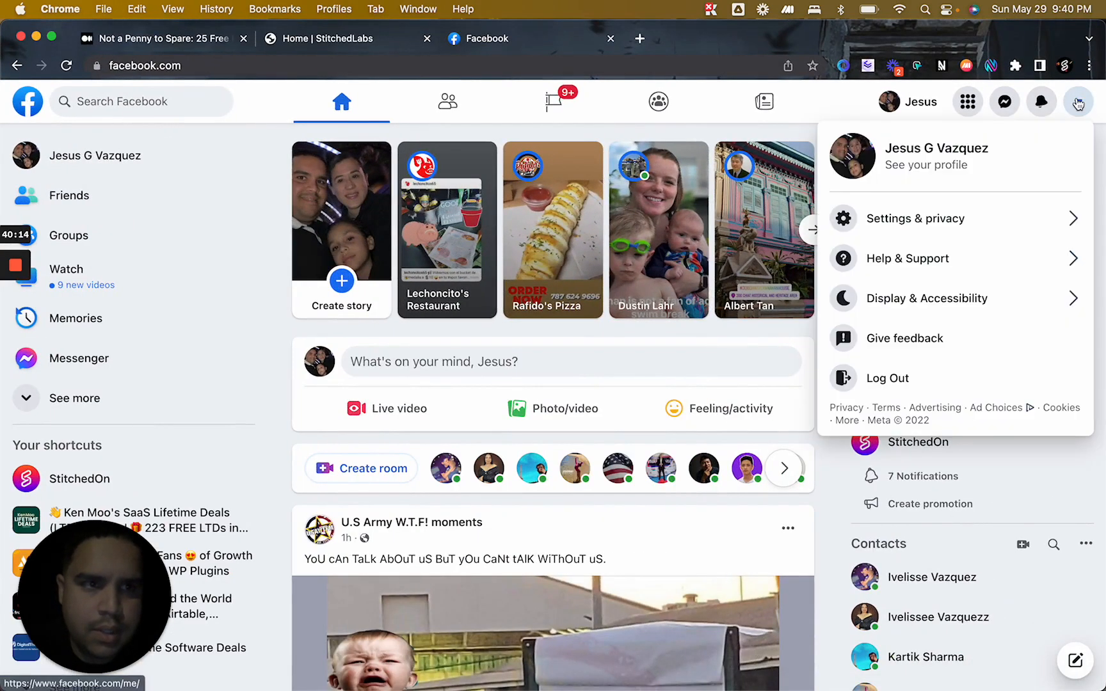
pyautogui.click(917, 66)
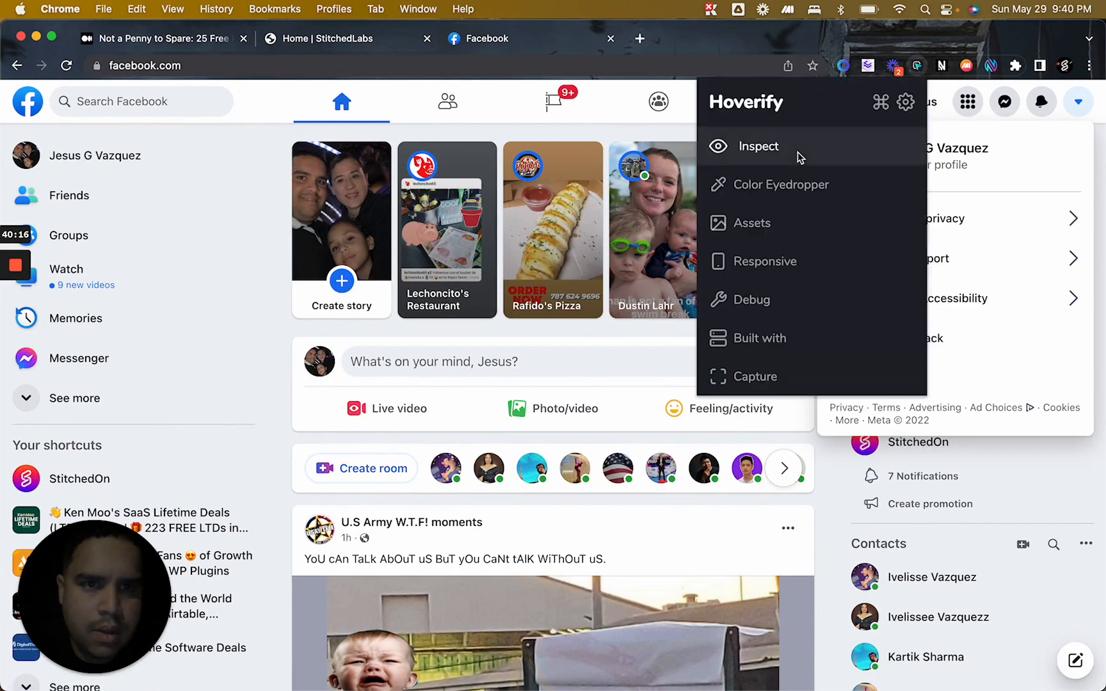
pyautogui.click(800, 186)
pyautogui.click(808, 142)
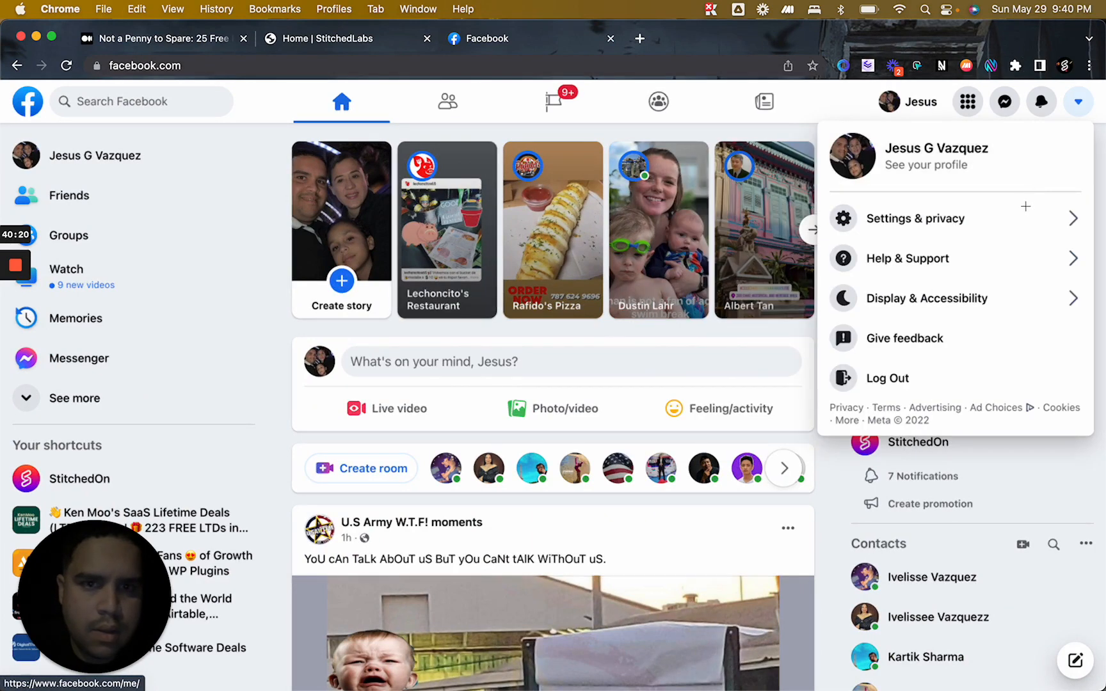
pyautogui.click(840, 231)
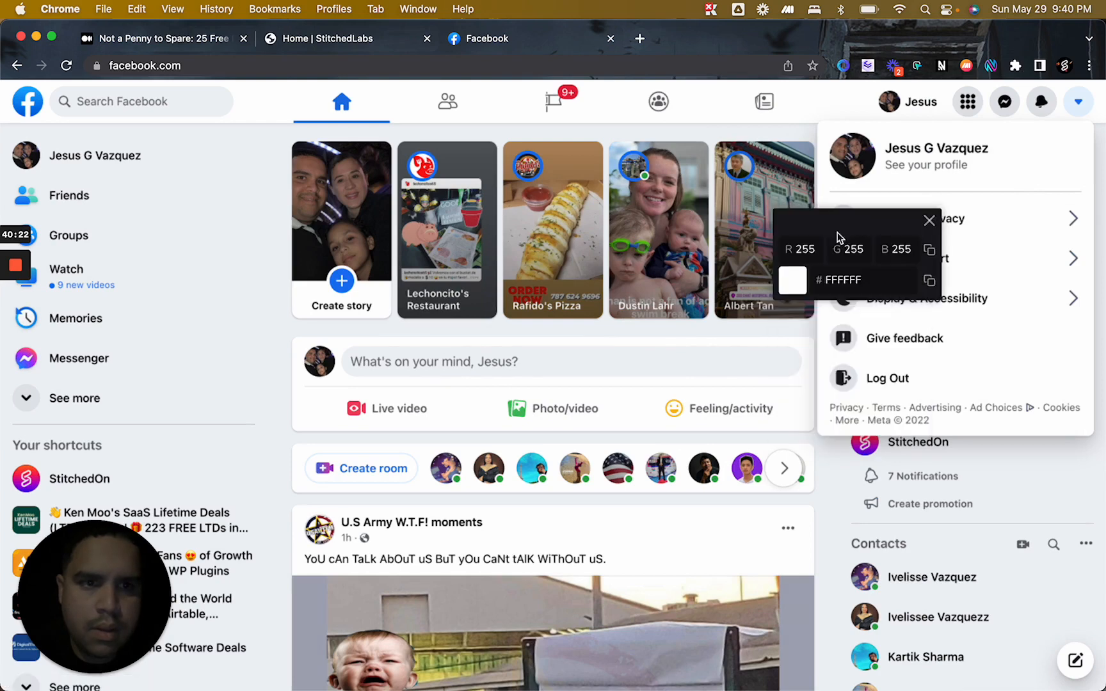
pyautogui.click(929, 283)
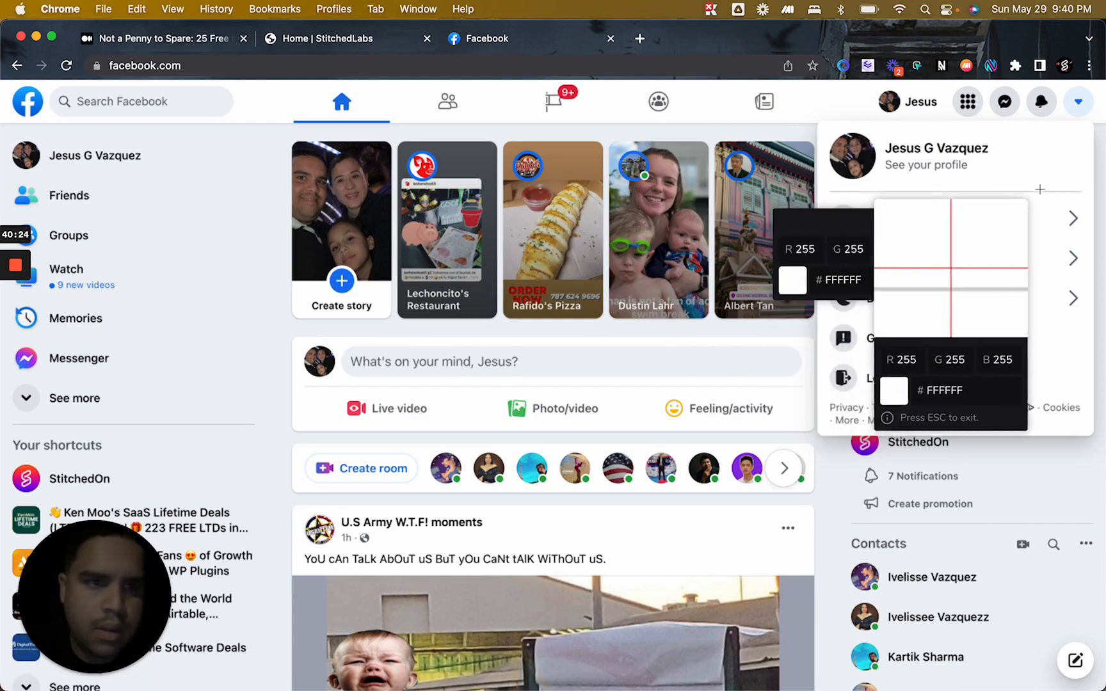
pyautogui.click(947, 134)
pyautogui.press('Escape')
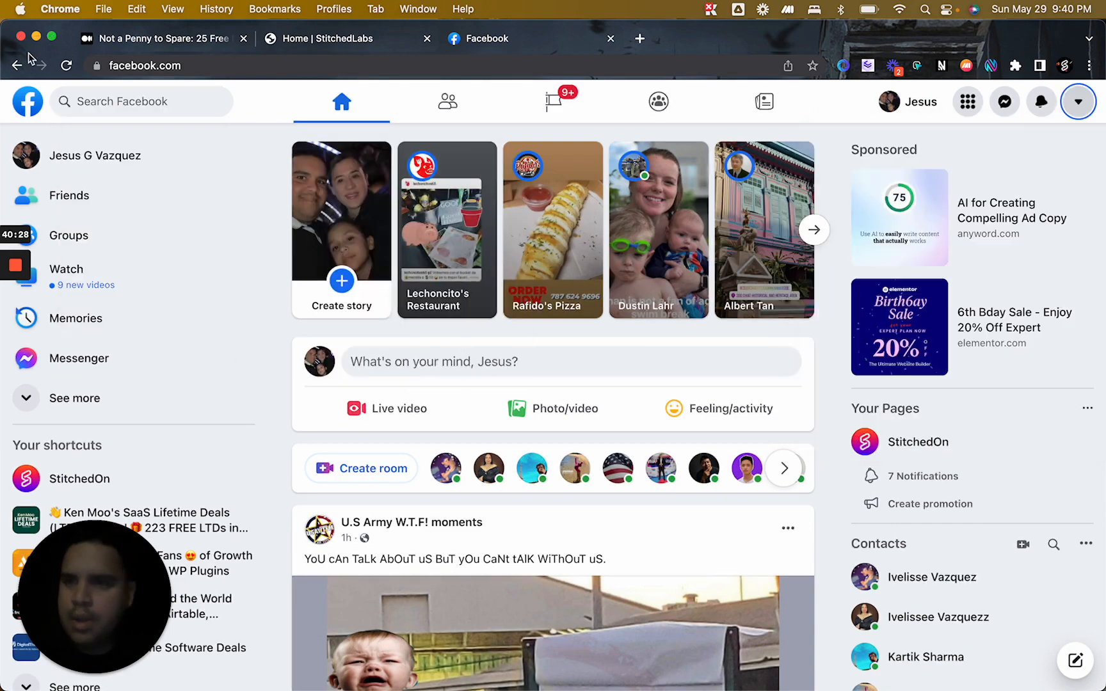
# Return to the Bubble editor and open the flat background color of Menu GroupFocus for editing
pyautogui.click(35, 37)
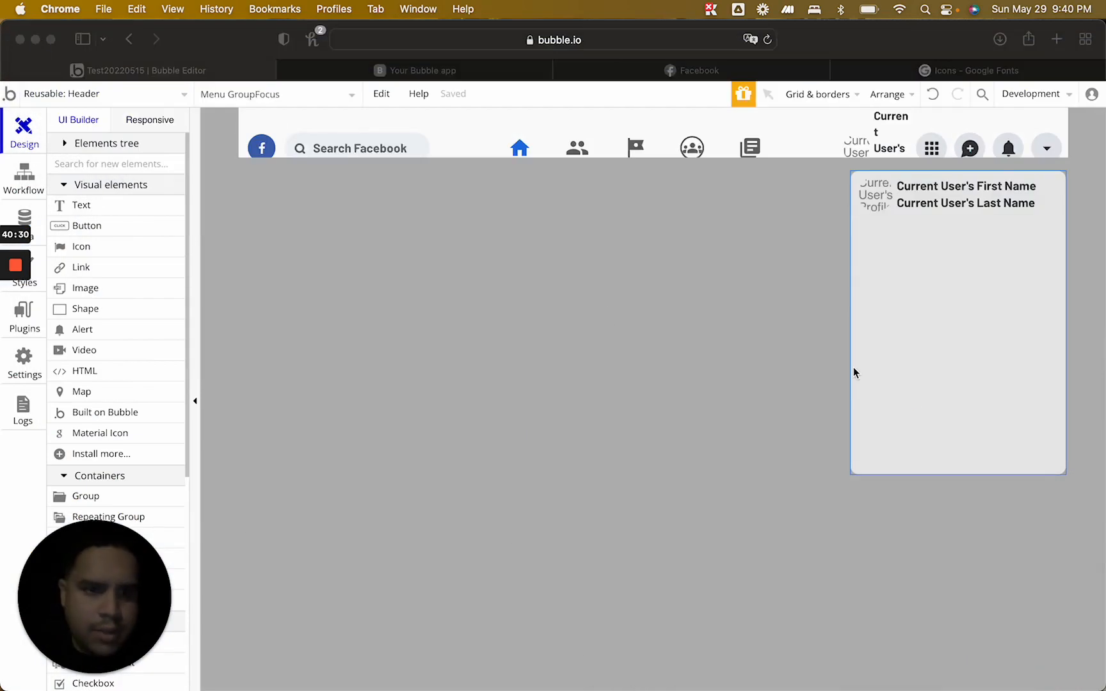
pyautogui.doubleClick(913, 395)
pyautogui.click(576, 373)
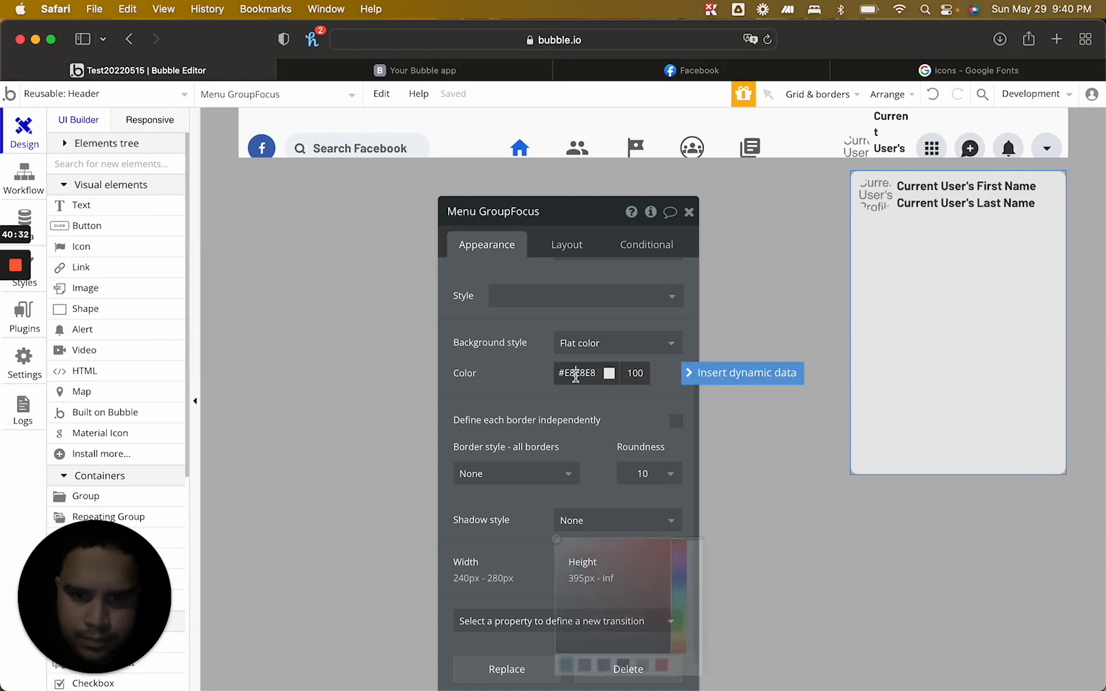
# Set the background color of Menu GroupFocus to white (#FFFFFF) and close its properties
pyautogui.click(556, 385)
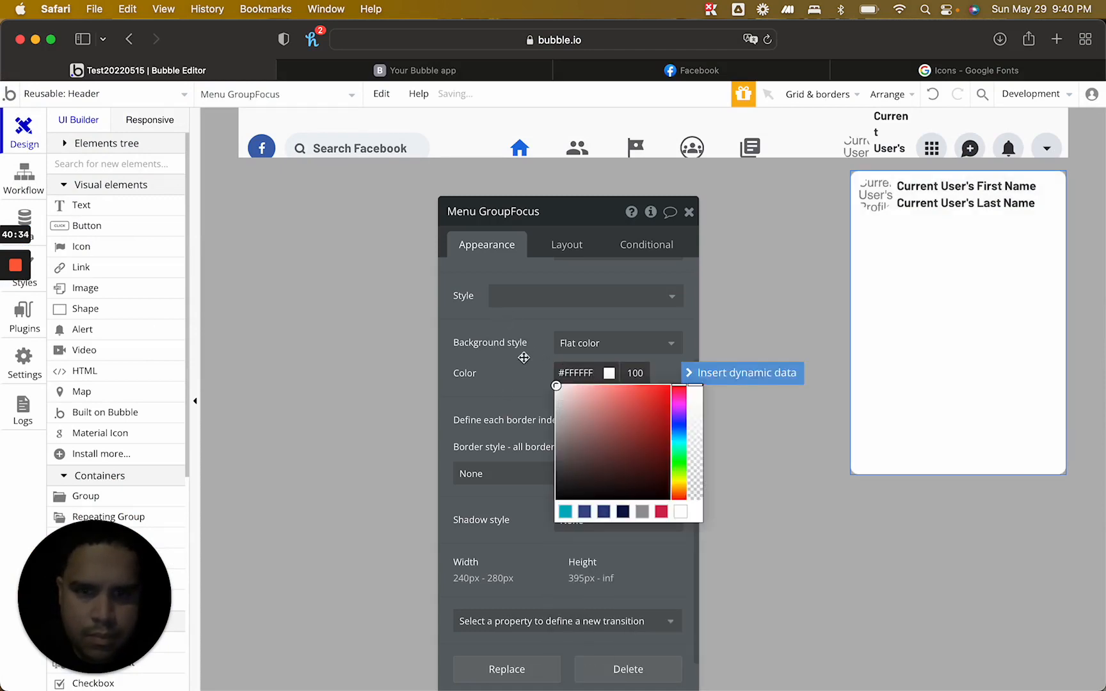
pyautogui.click(528, 369)
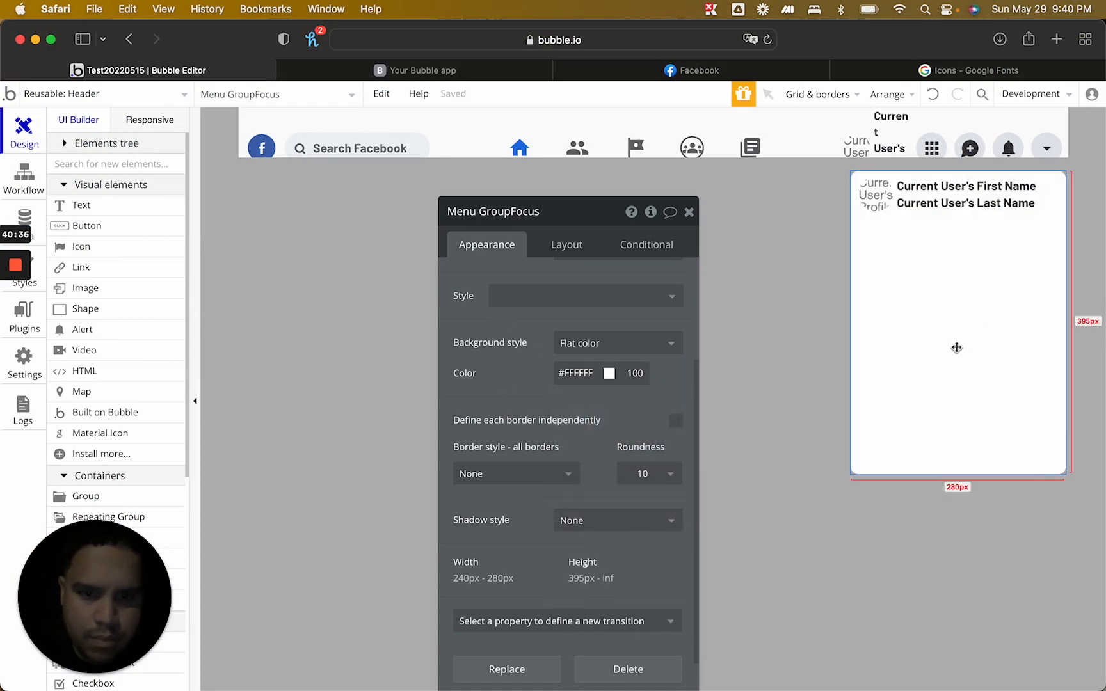
pyautogui.scroll(-2, 564, 321)
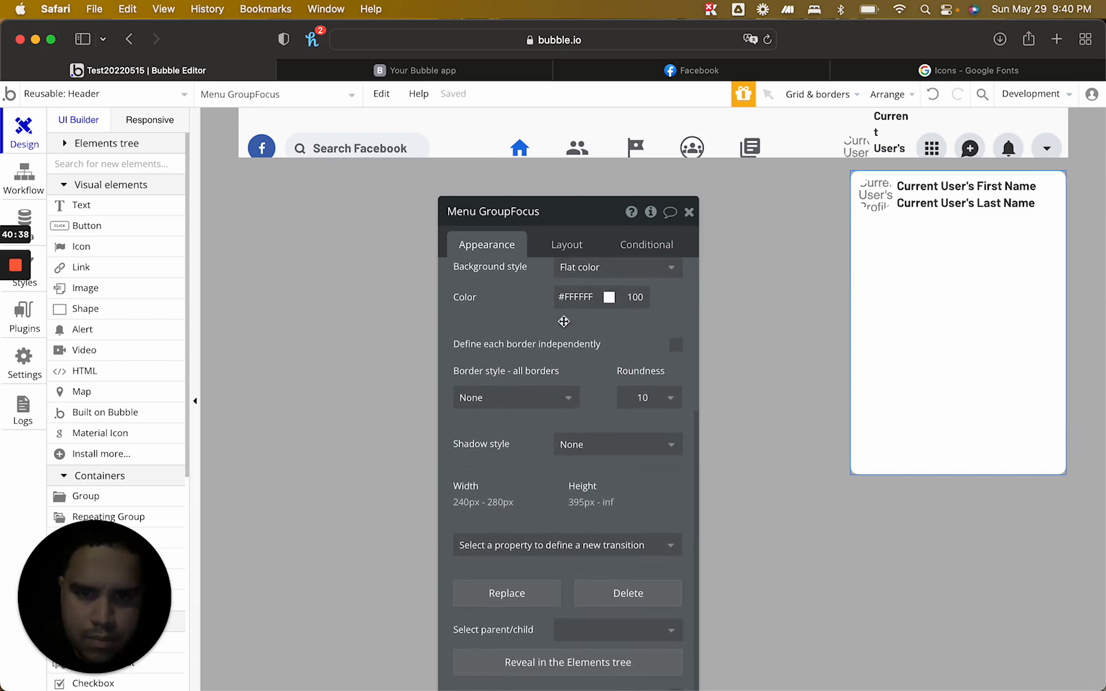
pyautogui.click(690, 212)
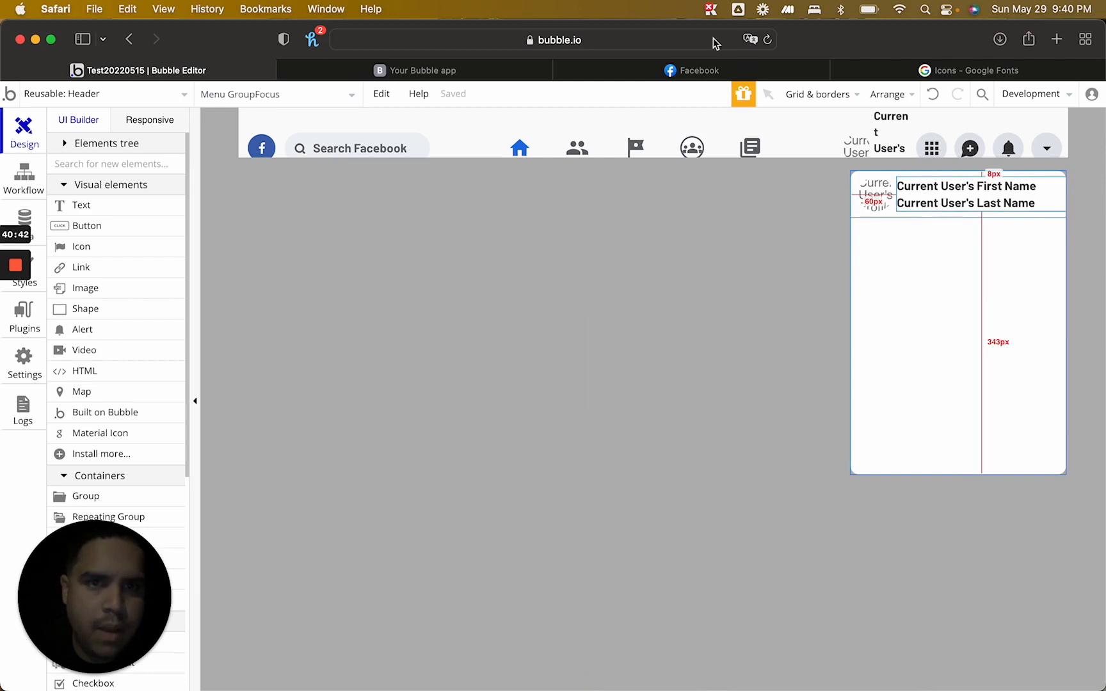
pyautogui.click(722, 69)
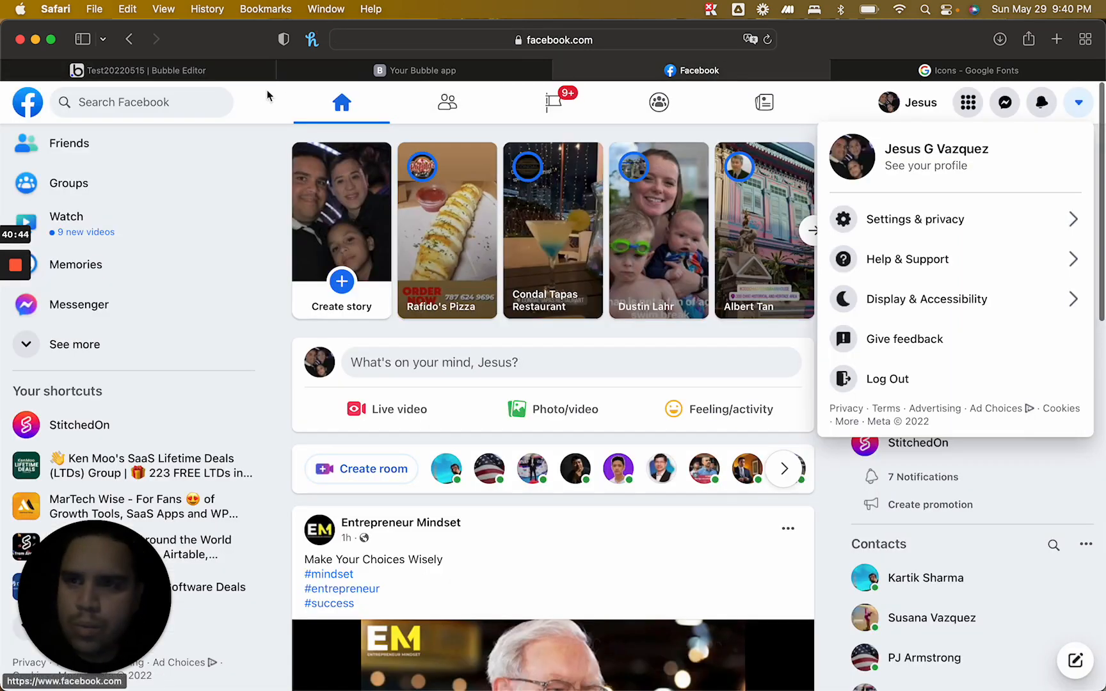
pyautogui.click(235, 69)
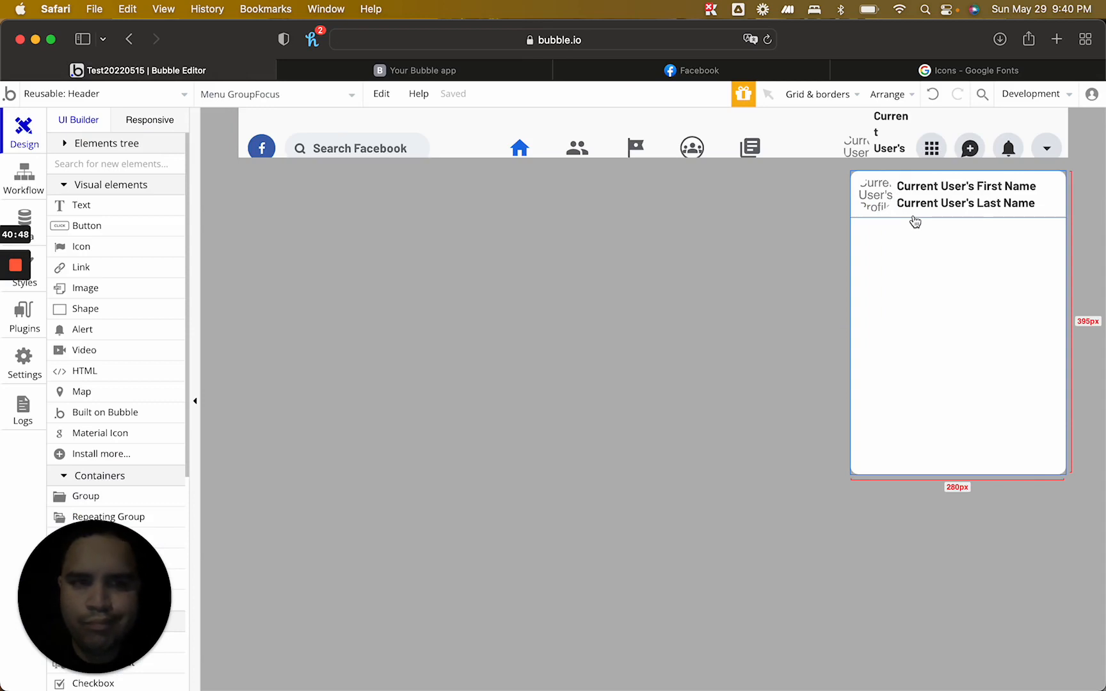
pyautogui.scroll(-2, 120, 293)
pyautogui.scroll(-4, 120, 293)
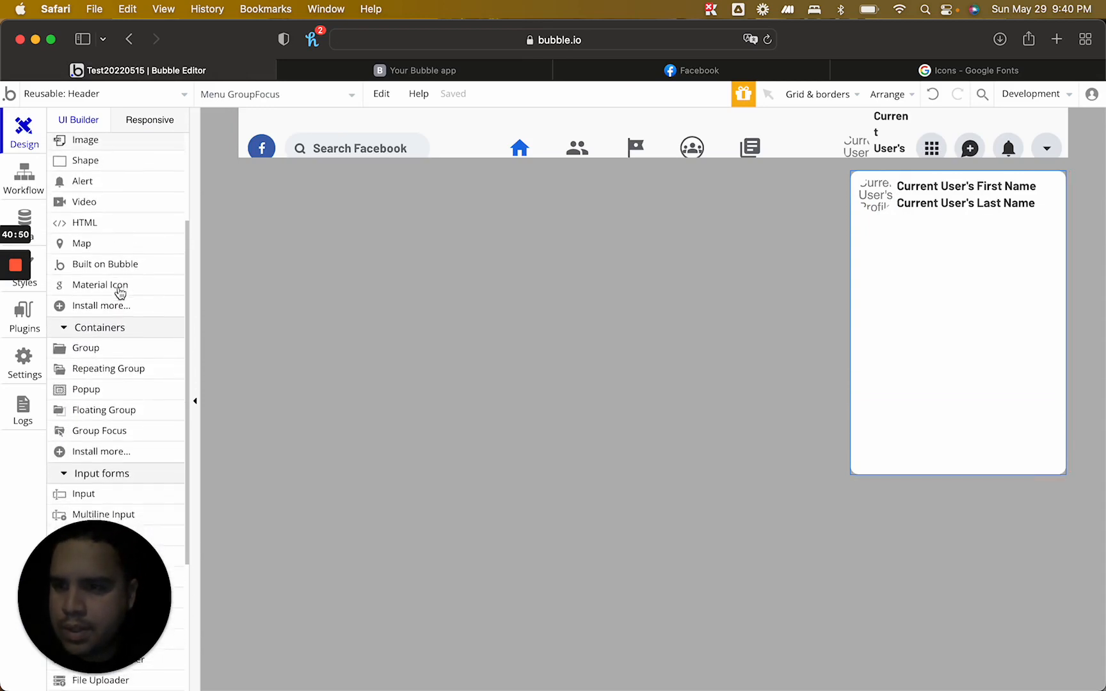
pyautogui.scroll(2, 119, 291)
pyautogui.click(102, 217)
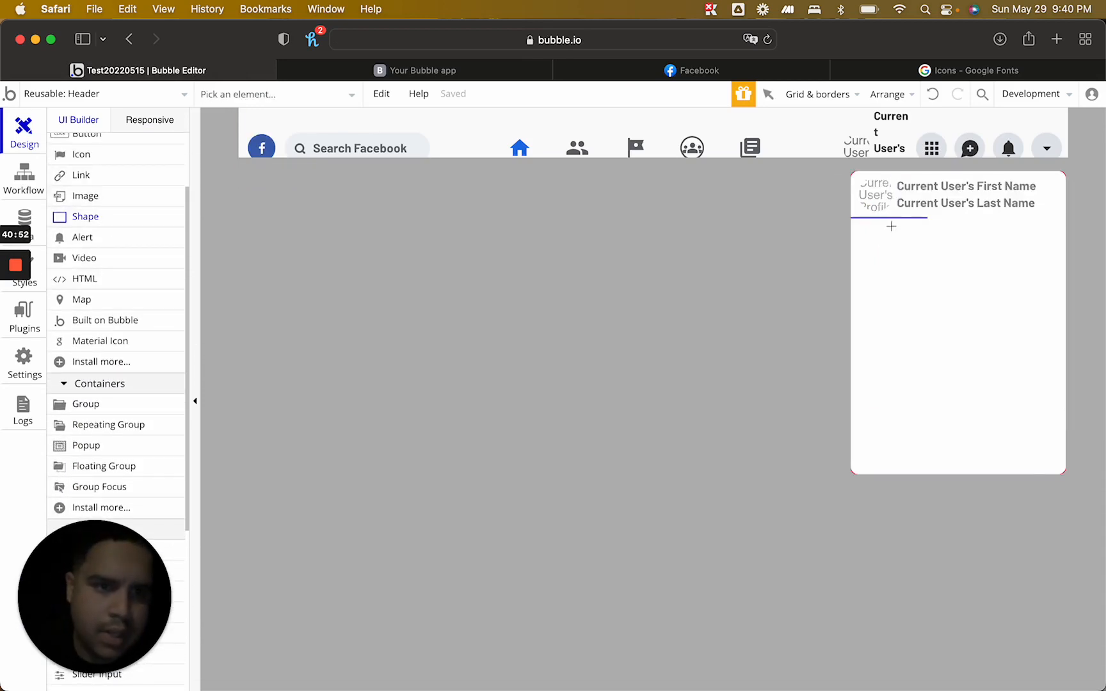
pyautogui.moveTo(896, 222); pyautogui.dragTo(1055, 234)
# Center the divider shape horizontally and turn off its fixed width
pyautogui.click(566, 243)
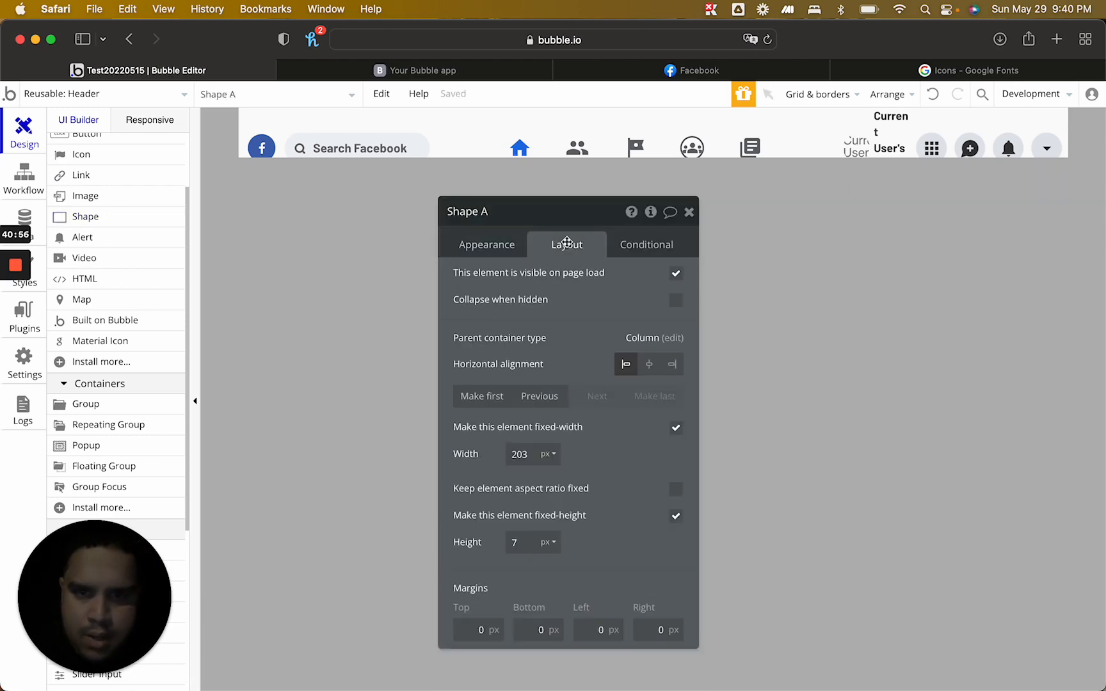
pyautogui.click(650, 365)
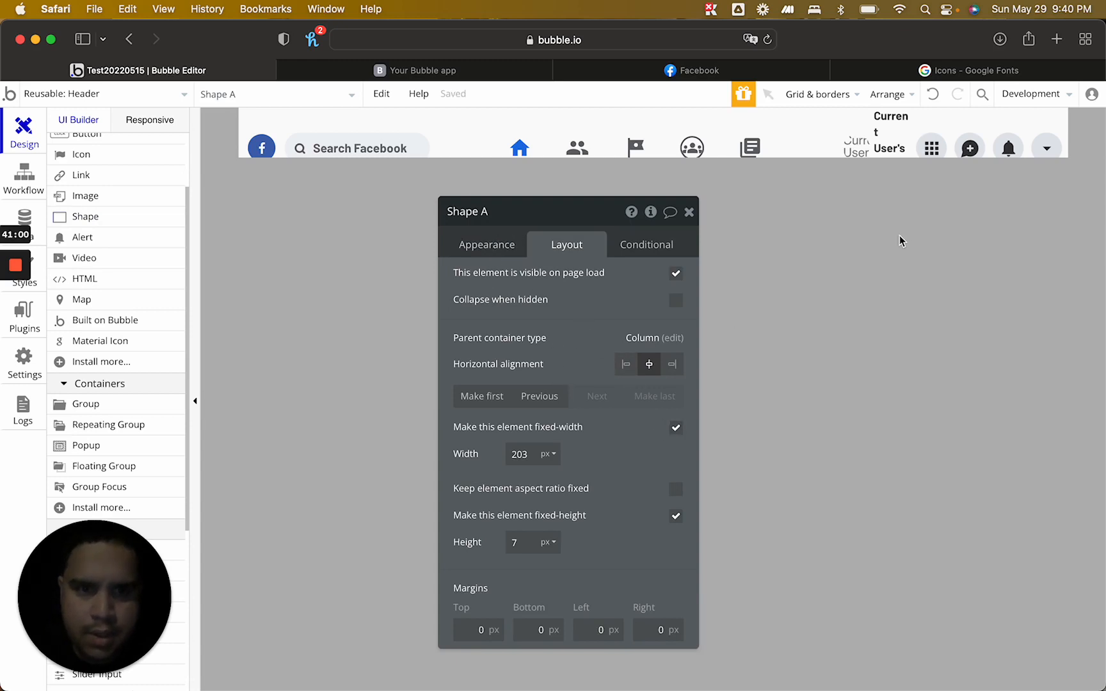
pyautogui.click(675, 427)
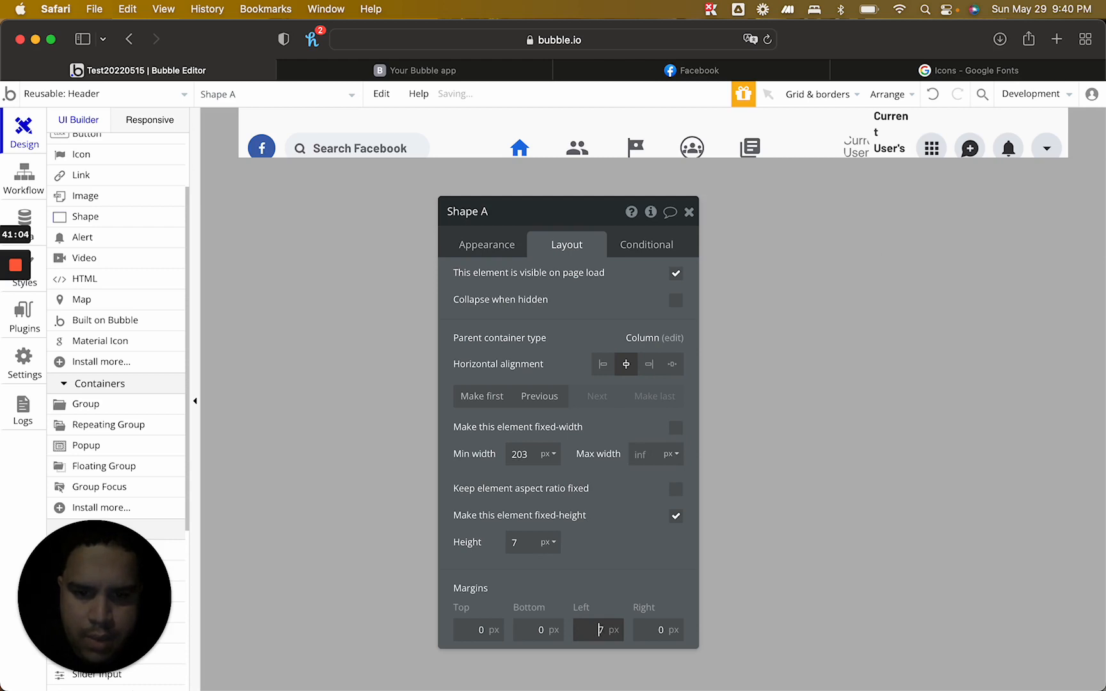
# Set the divider shape's left and right margins to 15 px and its height to 2 px
pyautogui.write('10')
pyautogui.click(659, 629)
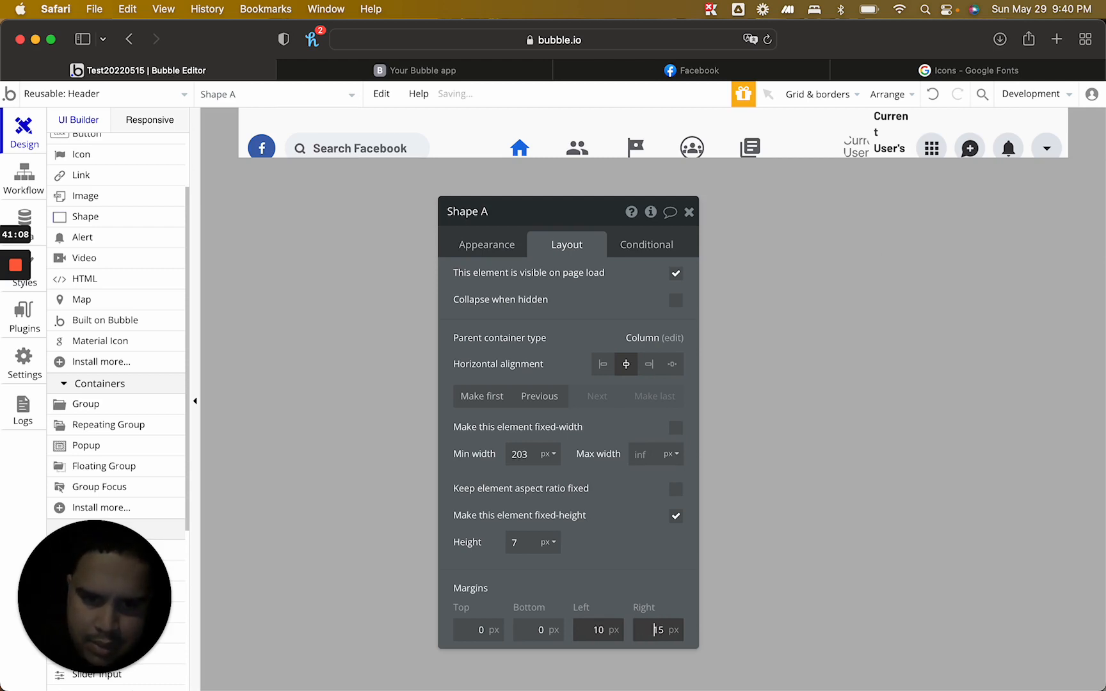
pyautogui.doubleClick(594, 630)
pyautogui.write('12')
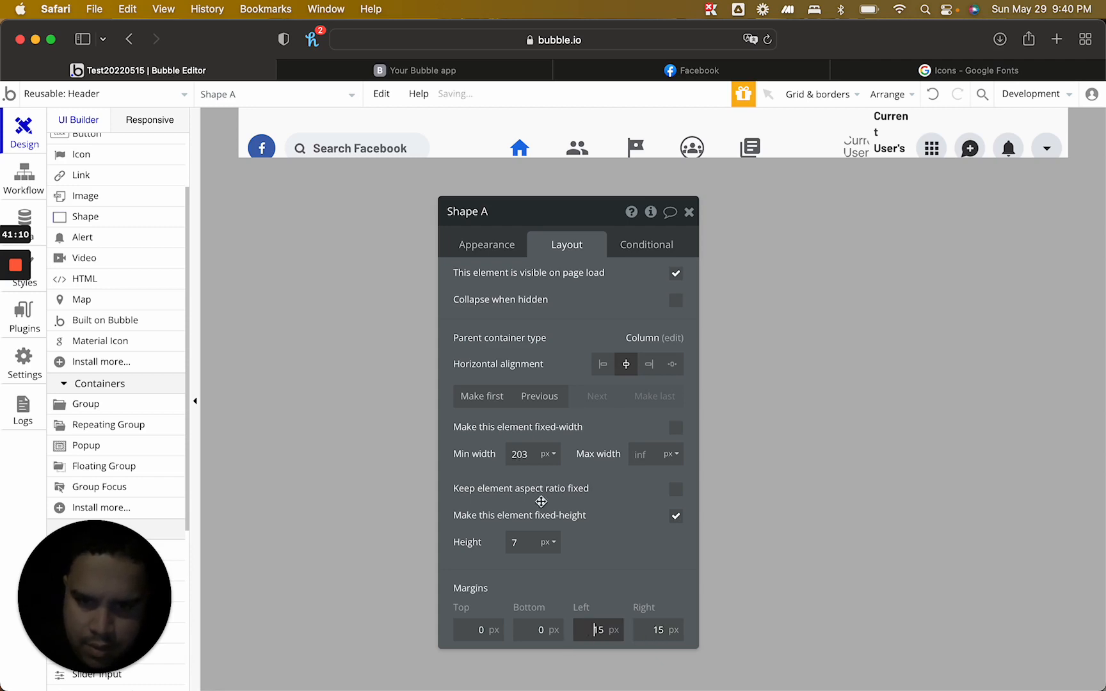
pyautogui.doubleClick(519, 542)
pyautogui.write('5')
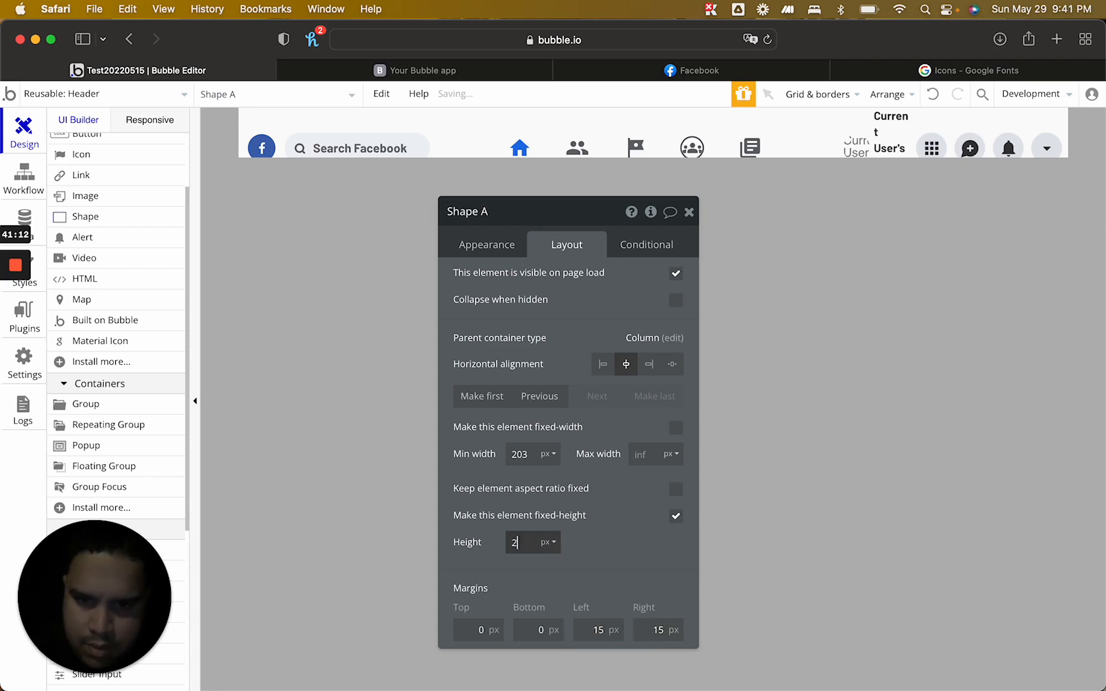
pyautogui.click(497, 247)
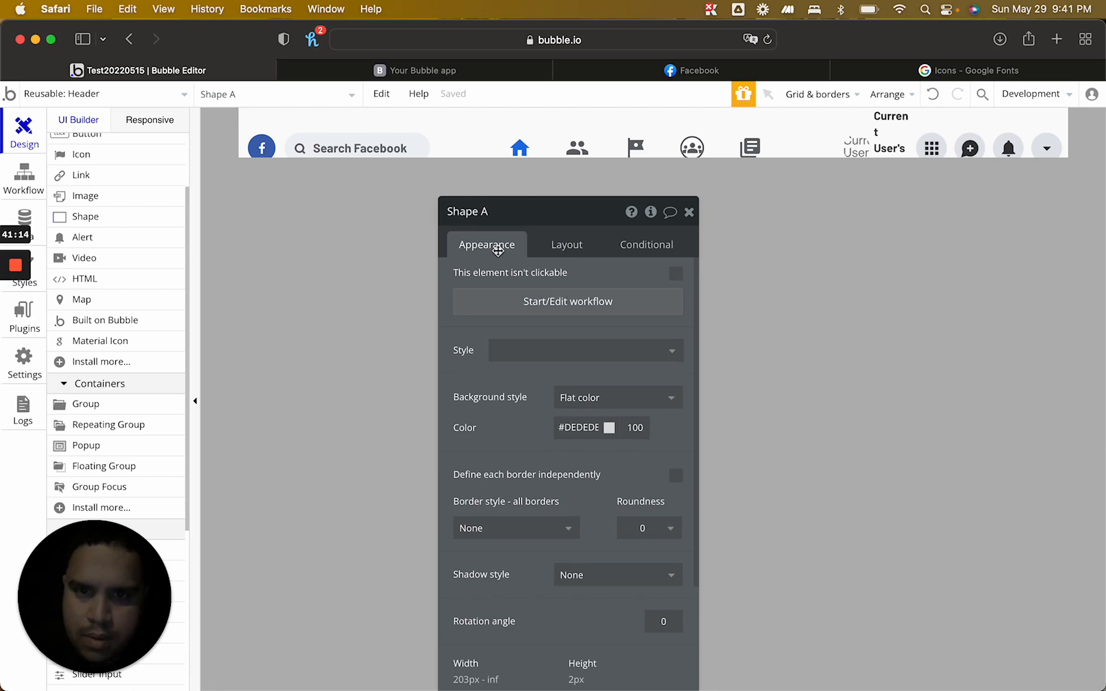
pyautogui.click(415, 70)
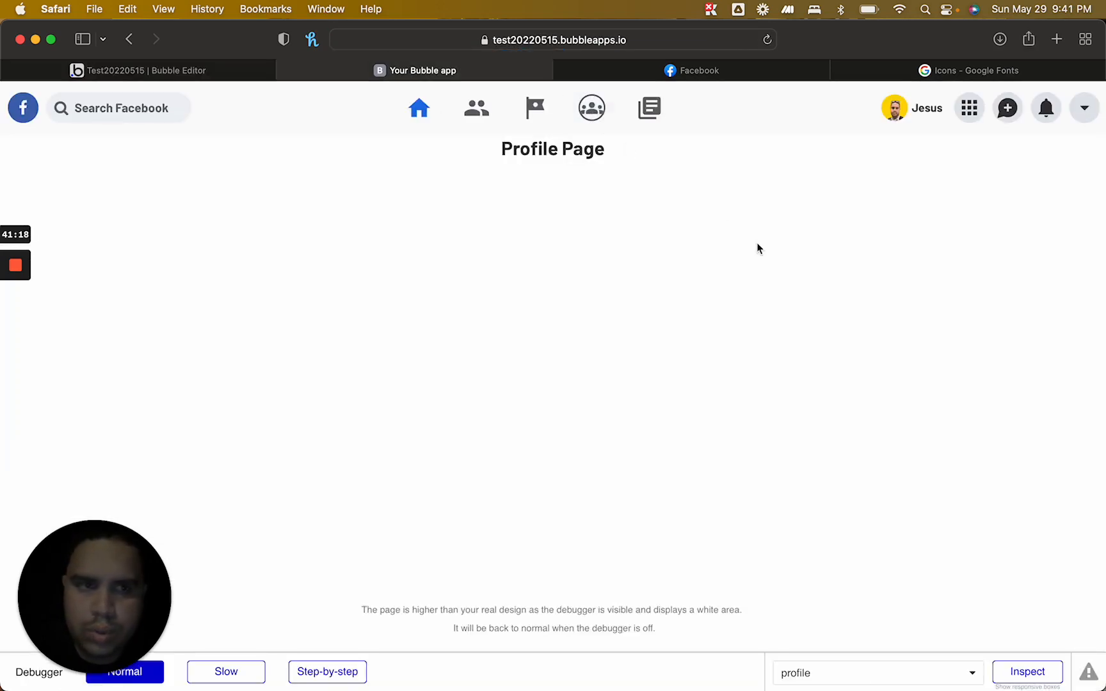
pyautogui.click(1086, 112)
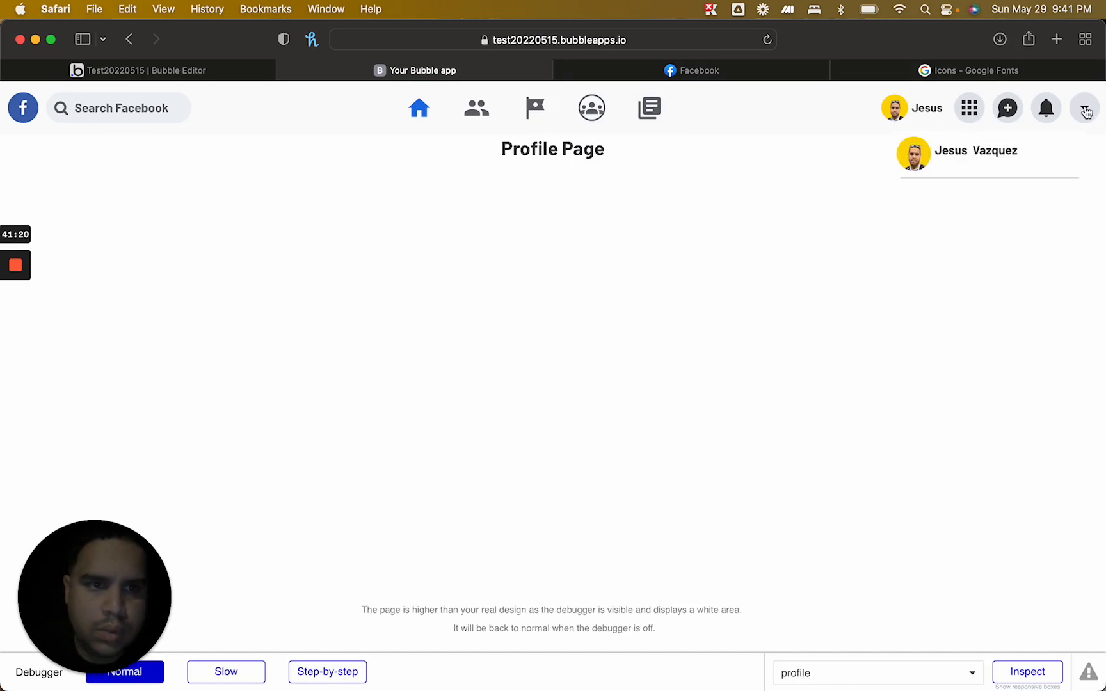
pyautogui.click(740, 68)
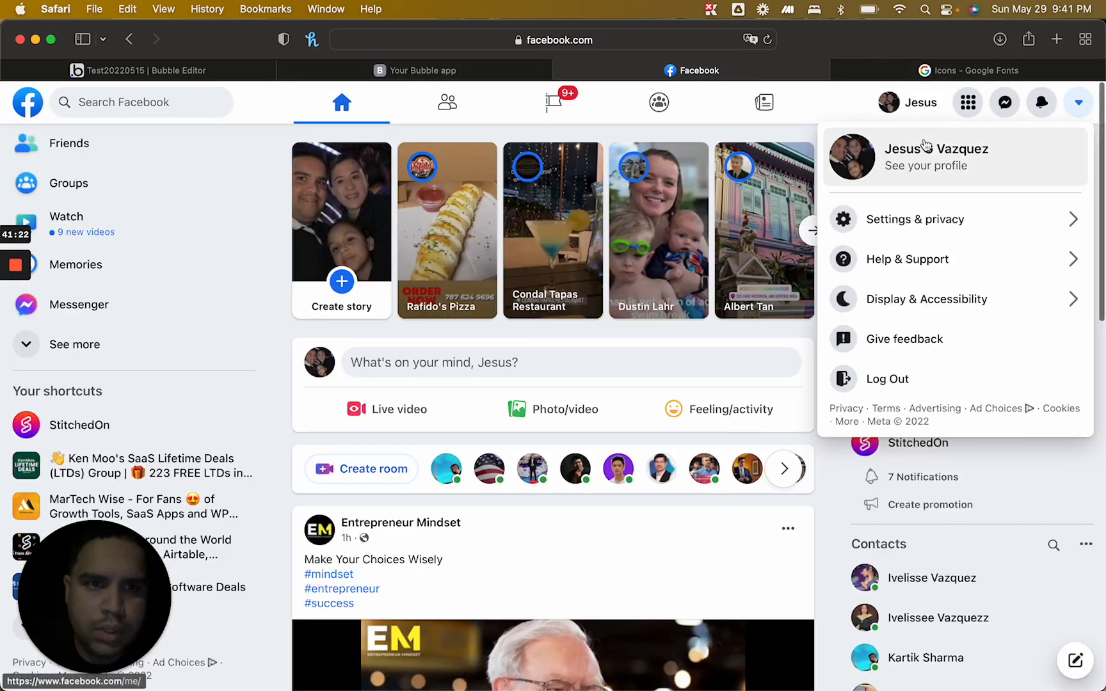
pyautogui.click(193, 74)
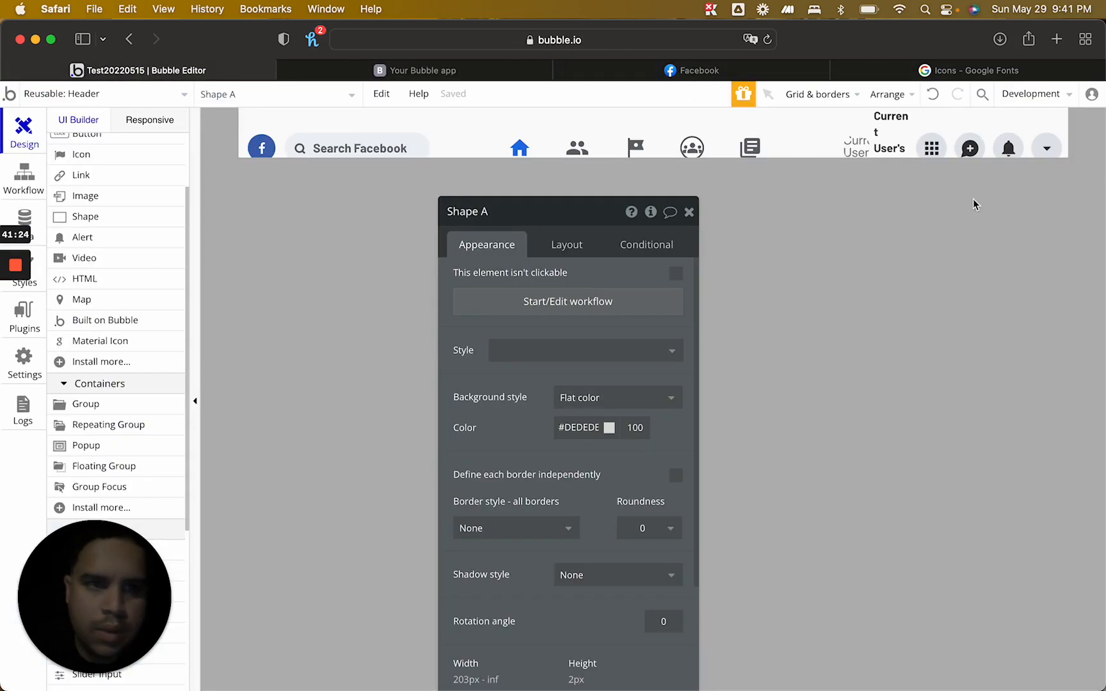
# Set the divider shape's top margin to 10 px and check the dropdown menu in the app preview
pyautogui.click(566, 246)
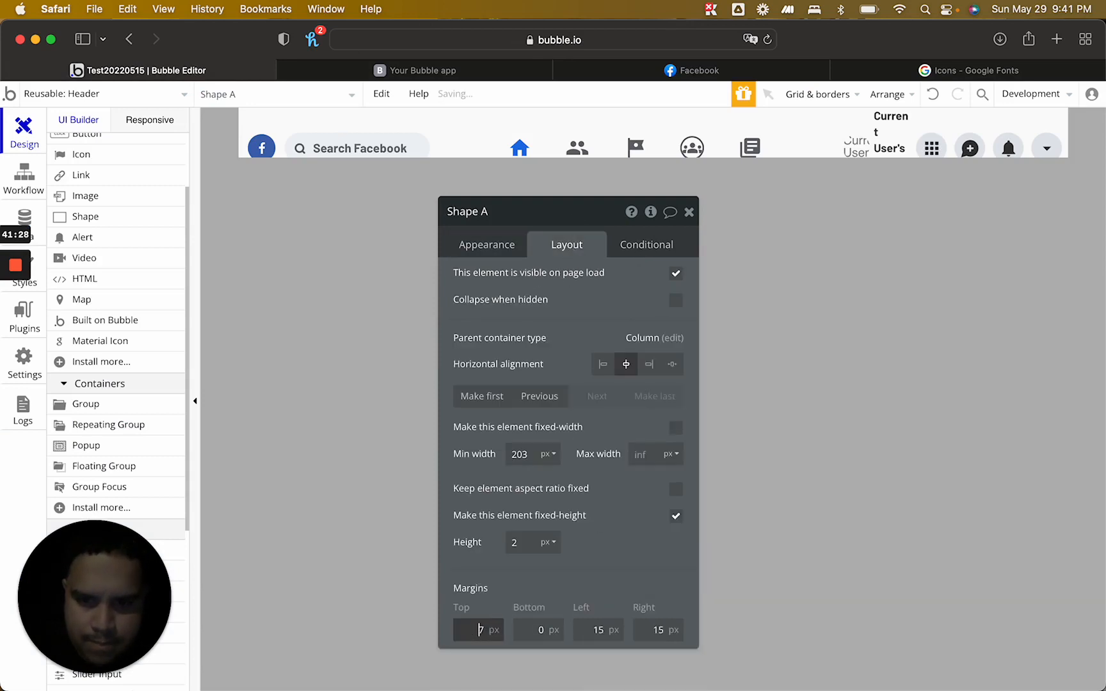
pyautogui.click(459, 72)
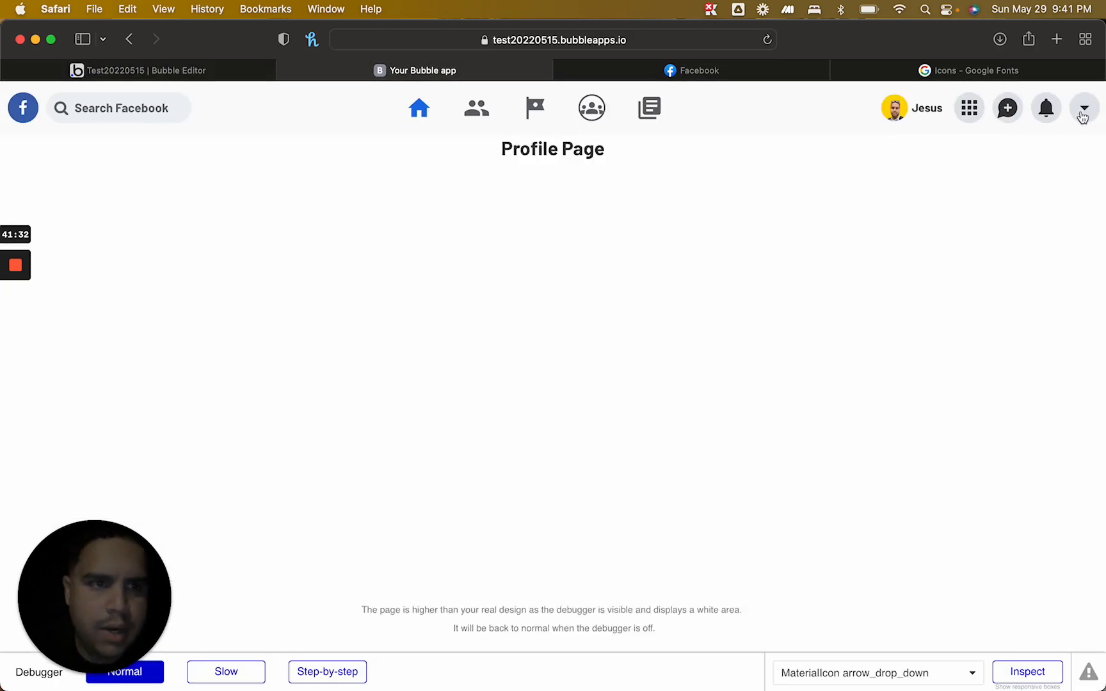
pyautogui.click(1082, 116)
pyautogui.click(1020, 180)
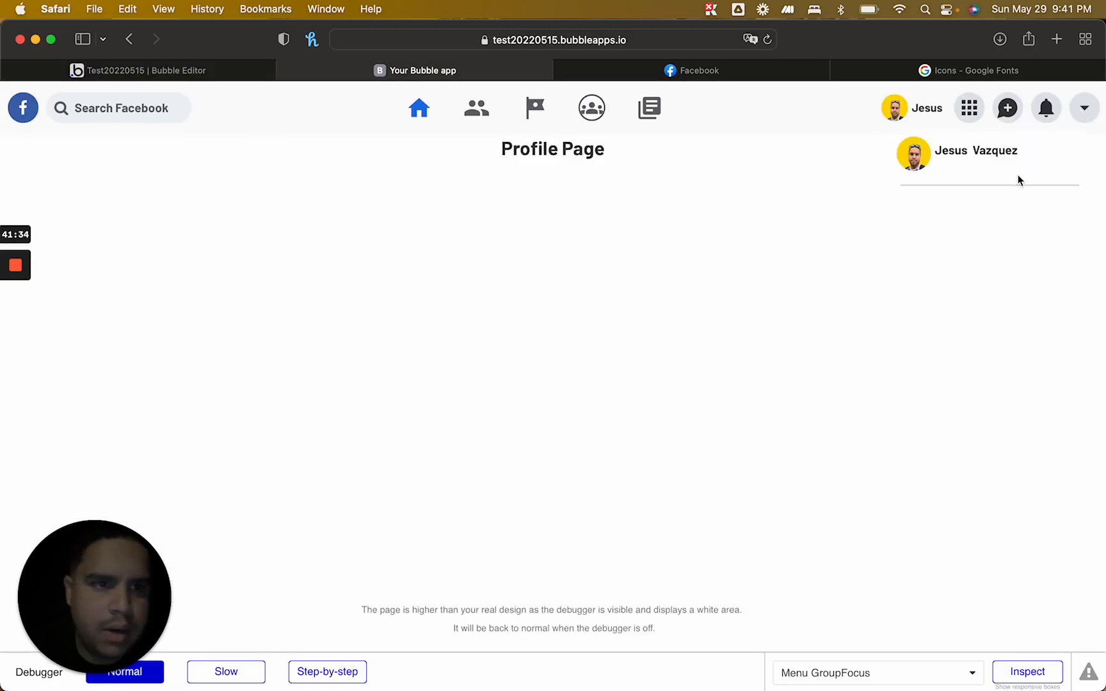
# Give Menu GroupFocus an Outset shadow style
pyautogui.click(182, 76)
pyautogui.click(262, 99)
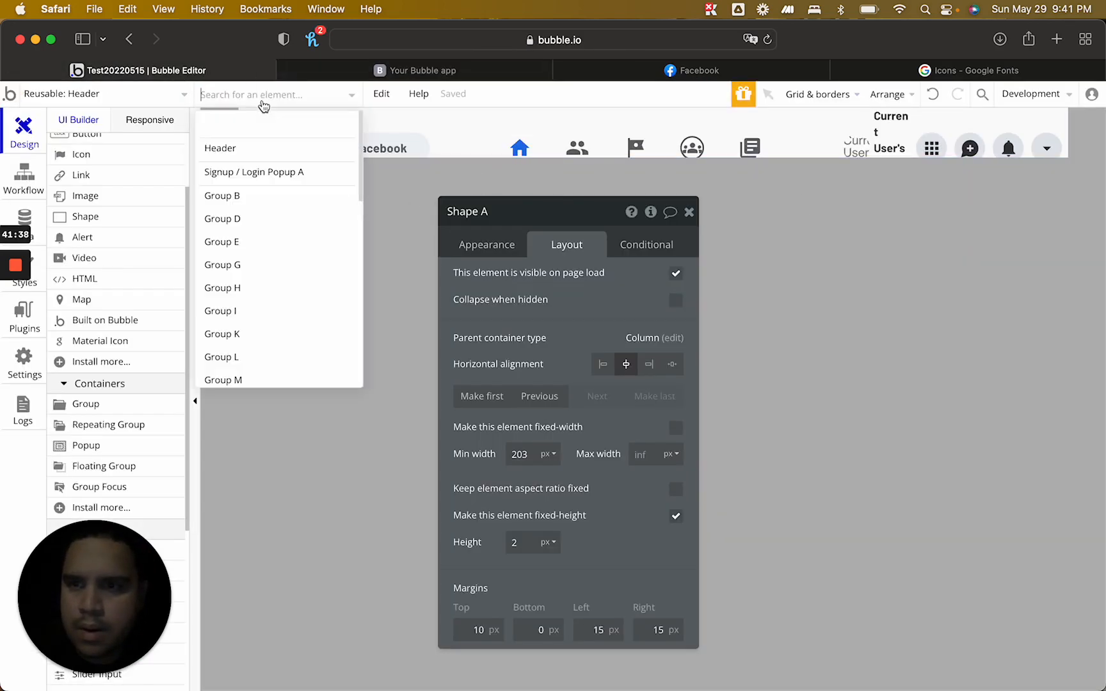
pyautogui.write('foc')
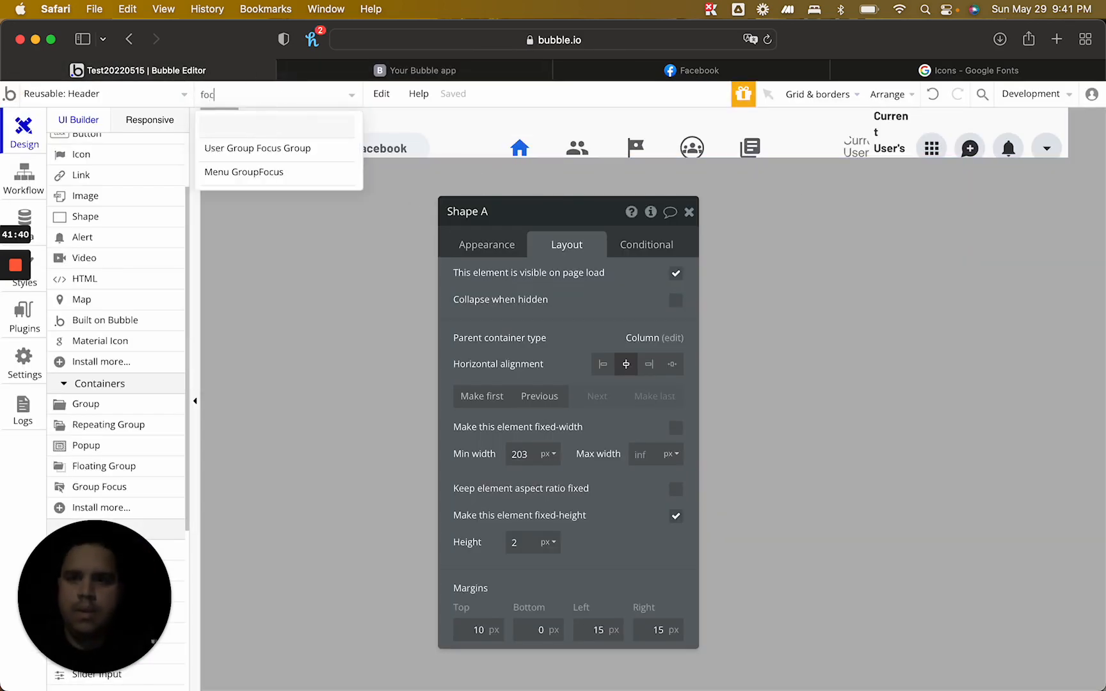
pyautogui.click(263, 169)
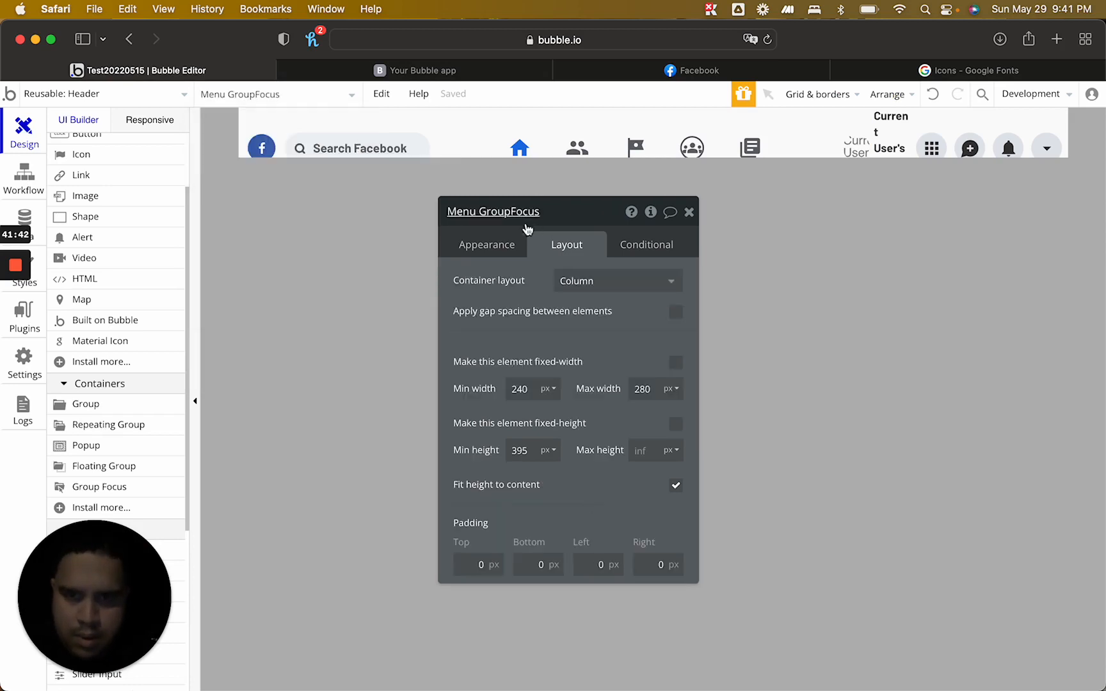
pyautogui.click(493, 245)
pyautogui.scroll(-5, 553, 340)
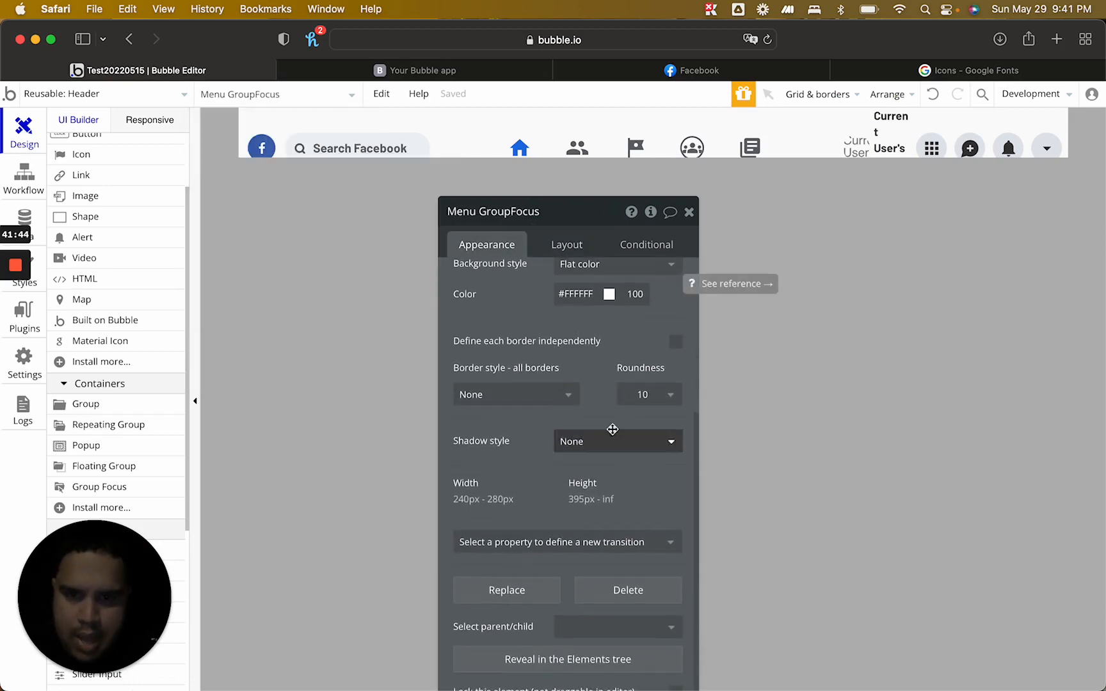
pyautogui.click(617, 444)
pyautogui.click(603, 488)
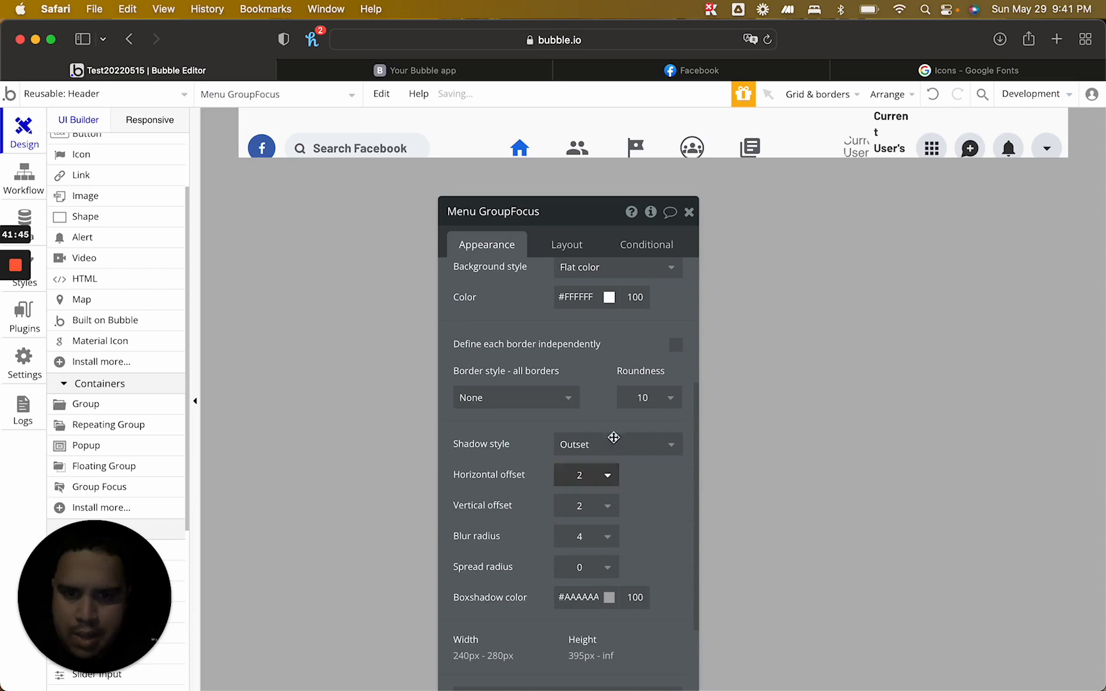
pyautogui.click(688, 212)
pyautogui.click(409, 71)
pyautogui.press('super+r')
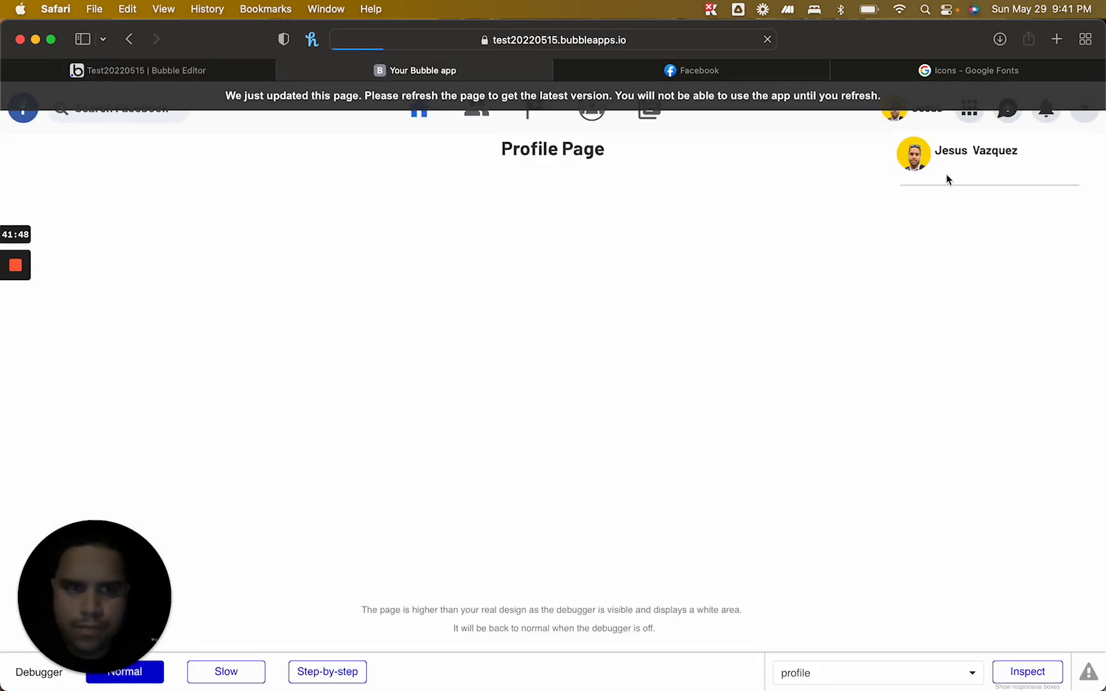
pyautogui.click(1086, 112)
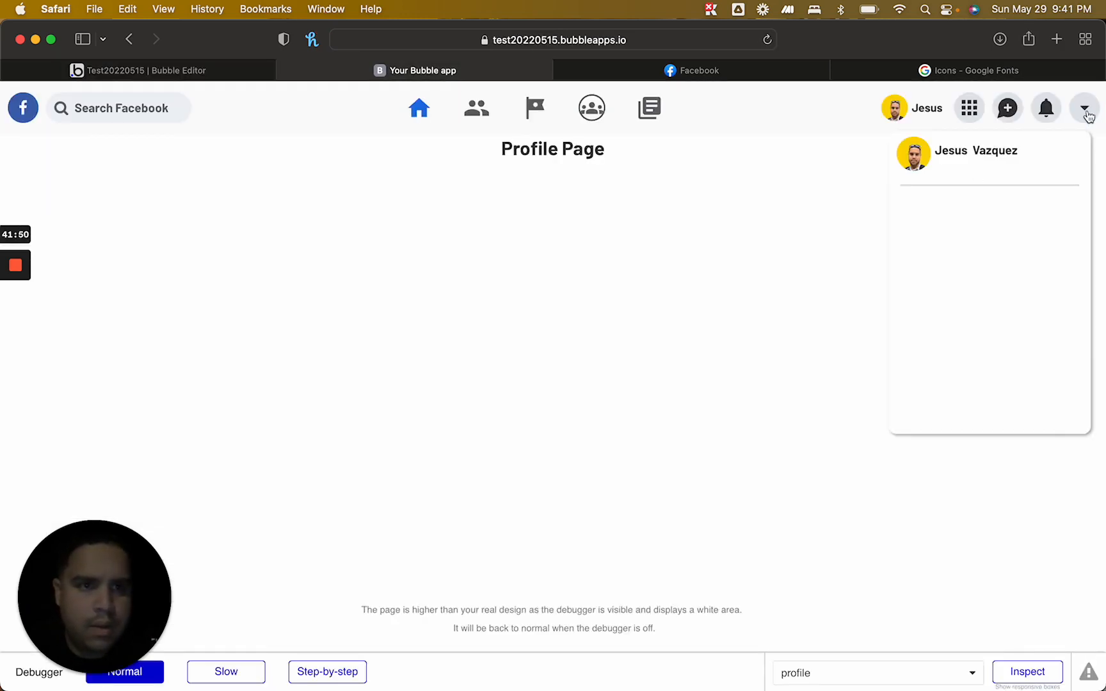
pyautogui.click(680, 72)
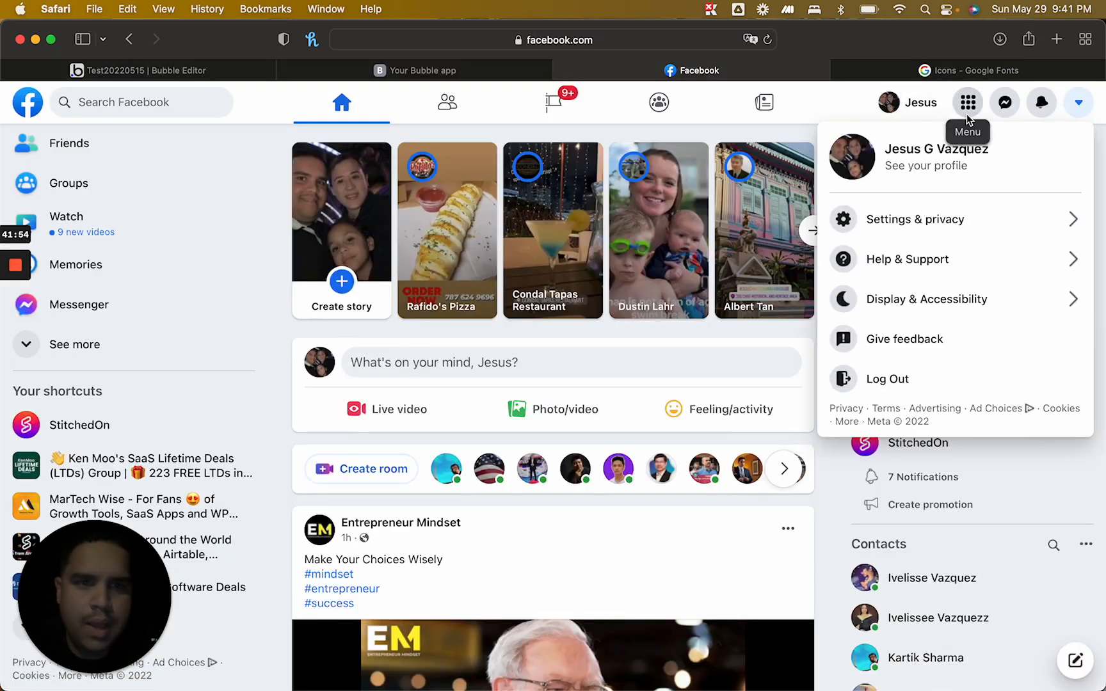
pyautogui.click(432, 72)
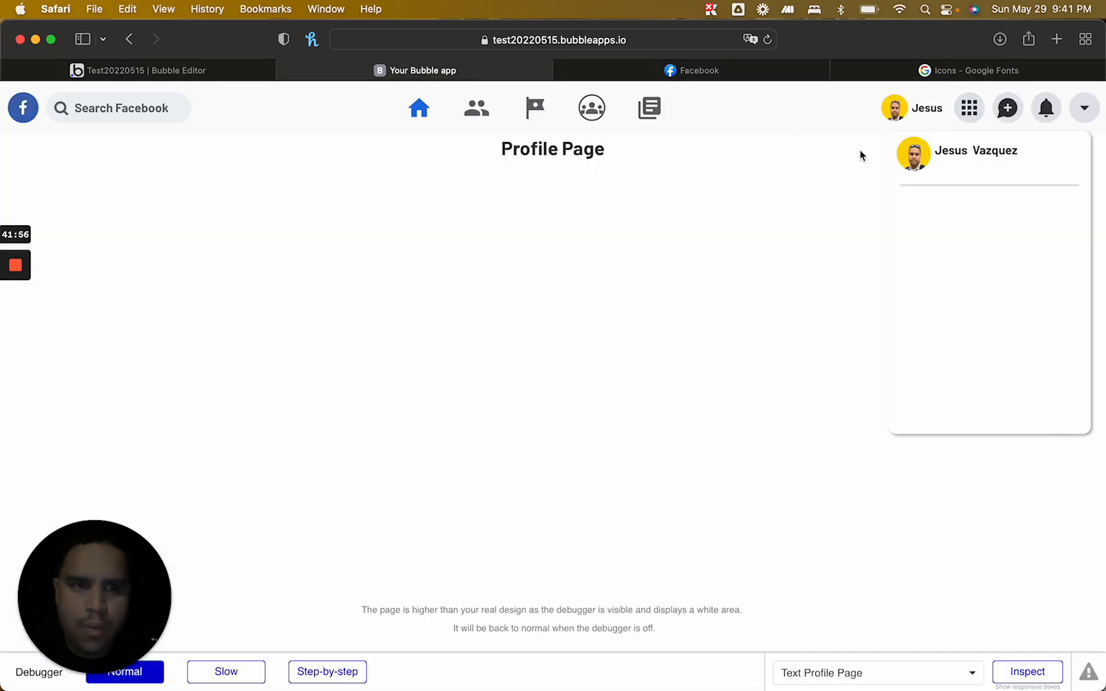
# Set Menu GroupFocus's minimum width to 260 px and maximum width to 320 px in the Bubble editor
pyautogui.click(219, 72)
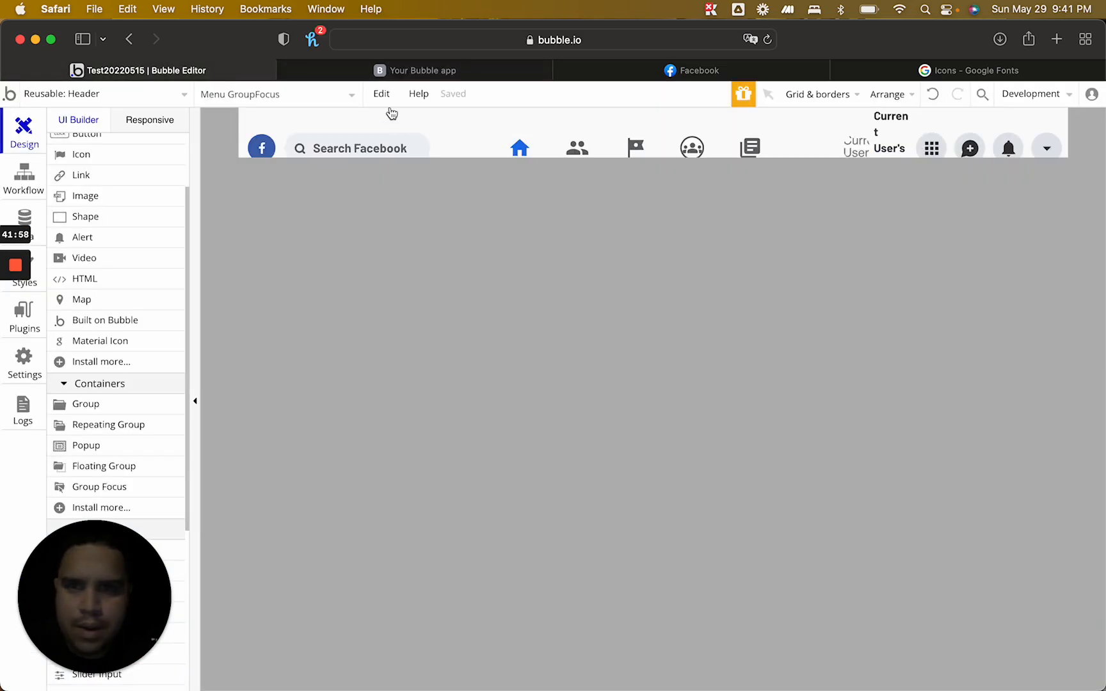
pyautogui.click(352, 104)
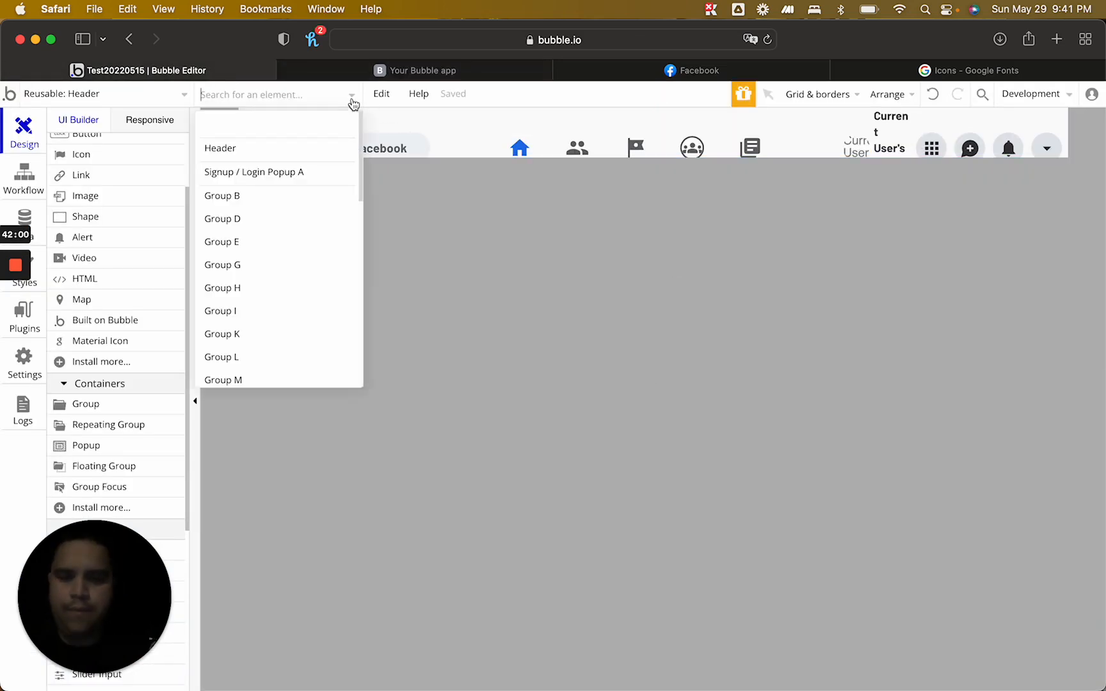
pyautogui.write('foc')
pyautogui.click(327, 172)
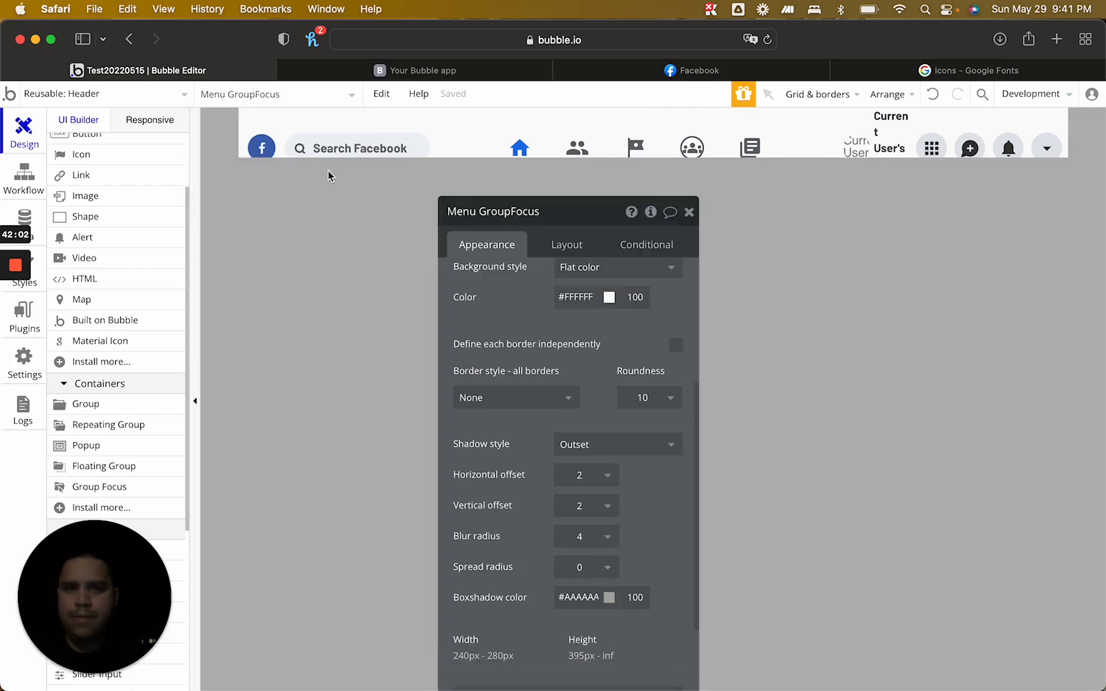
pyautogui.click(567, 244)
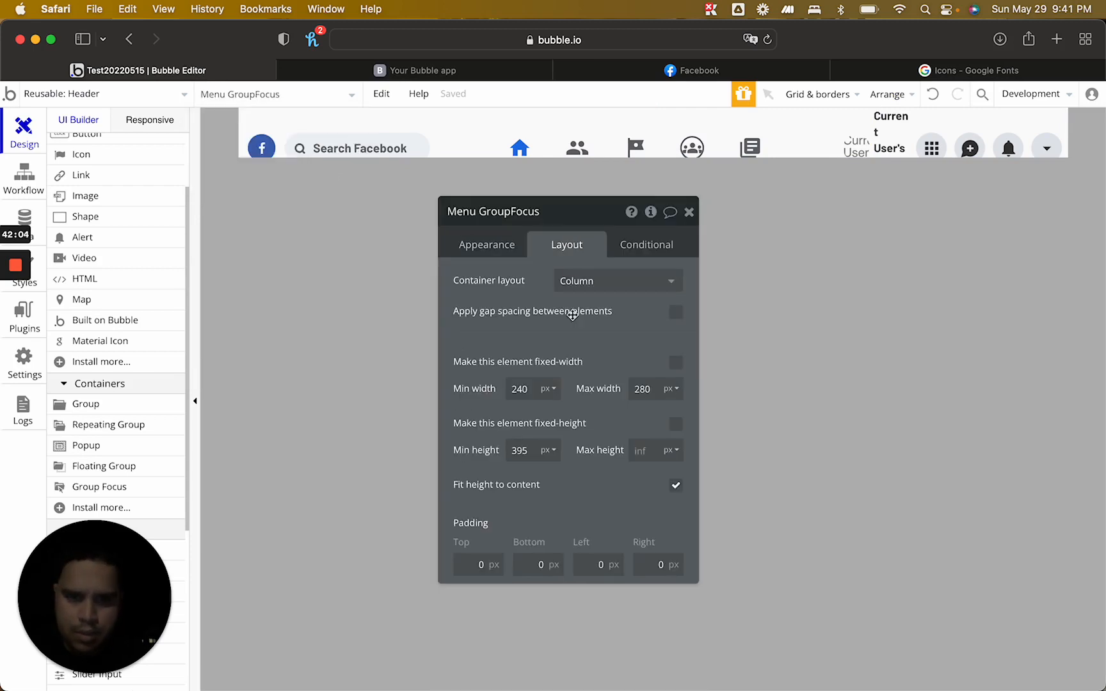
pyautogui.click(653, 390)
pyautogui.press('Up')
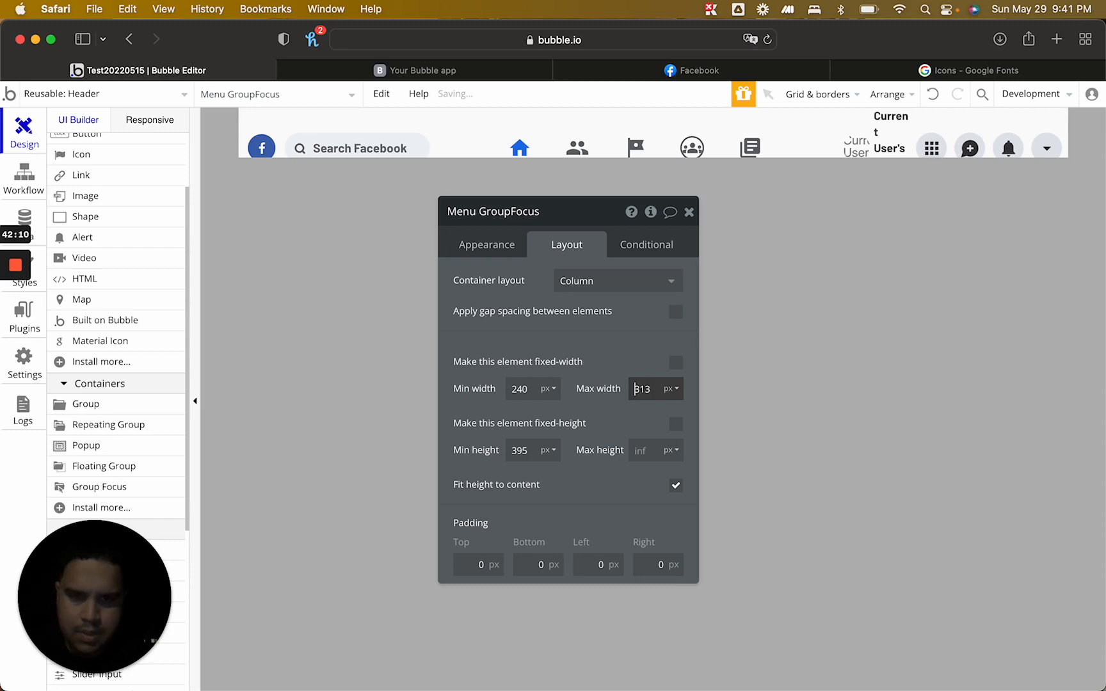
pyautogui.press('Up')
pyautogui.press('Up')
pyautogui.press('Up')
pyautogui.press('Up')
pyautogui.press('Up')
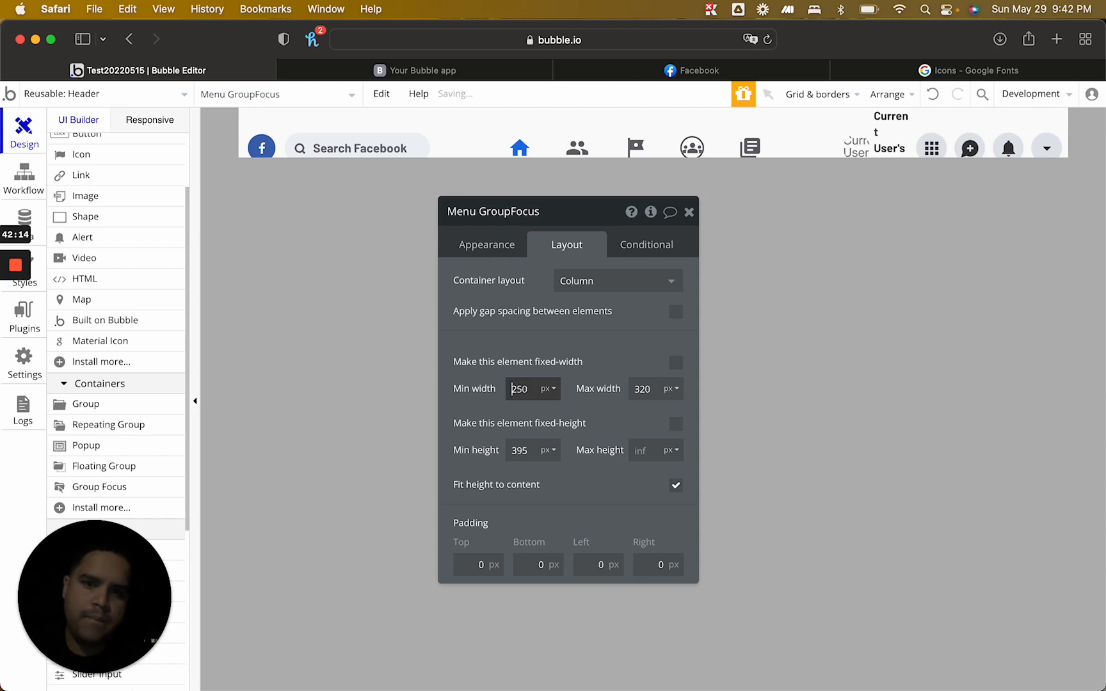
pyautogui.click(689, 213)
# Refresh the app preview and open the header's dropdown menu to check its new width
pyautogui.click(433, 69)
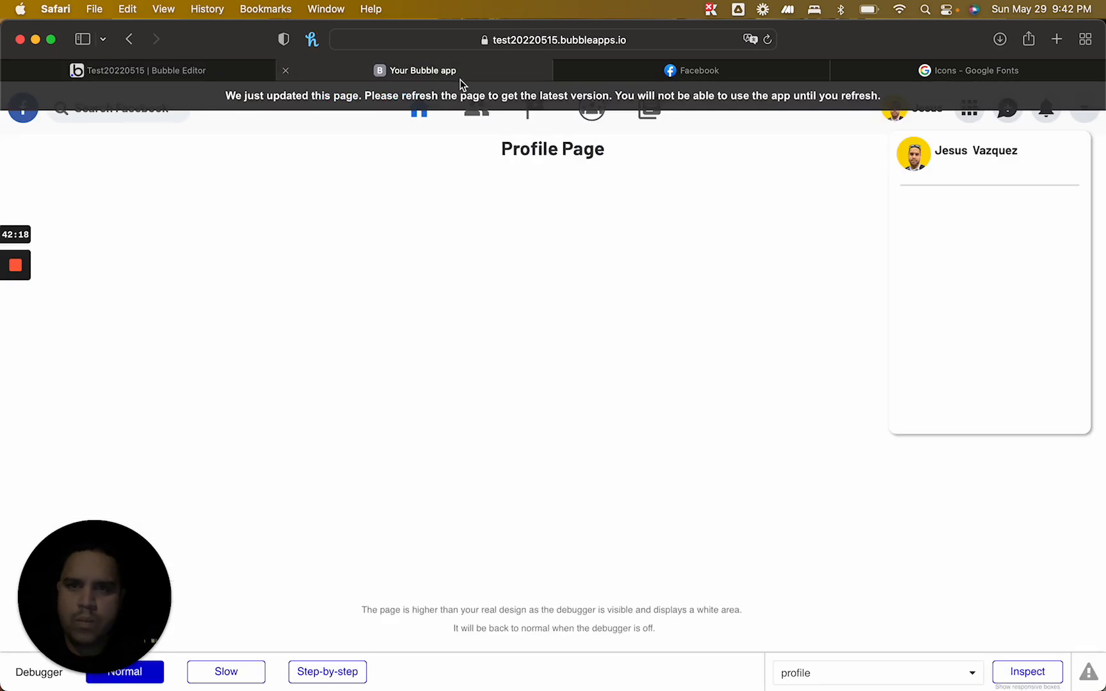
pyautogui.click(336, 102)
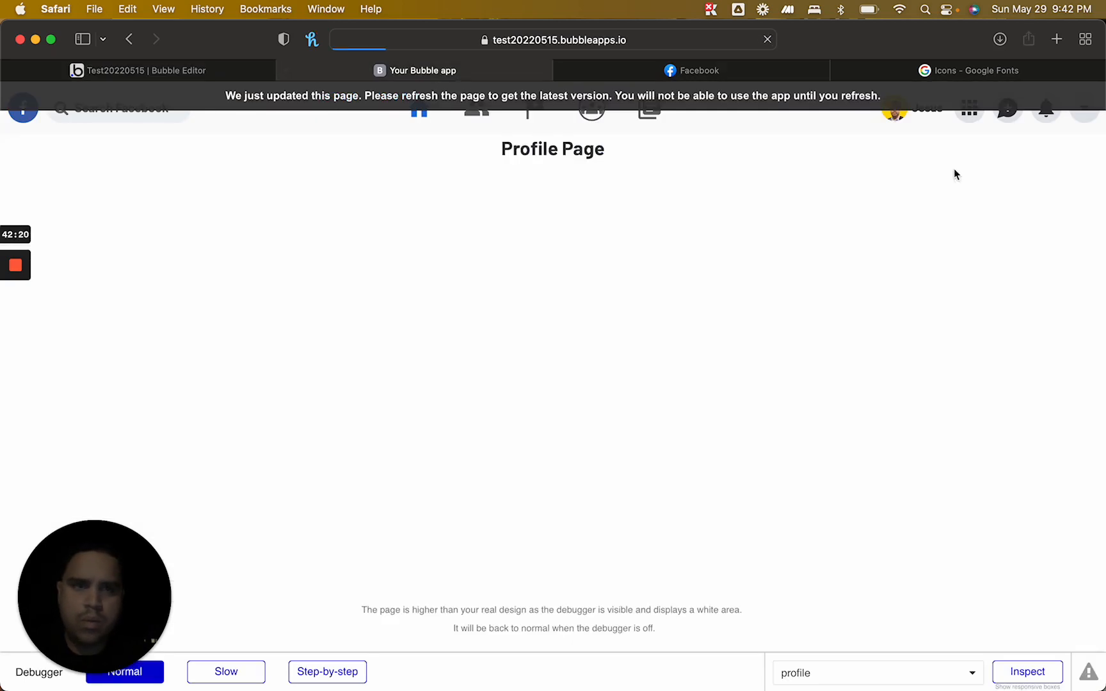
pyautogui.click(1084, 111)
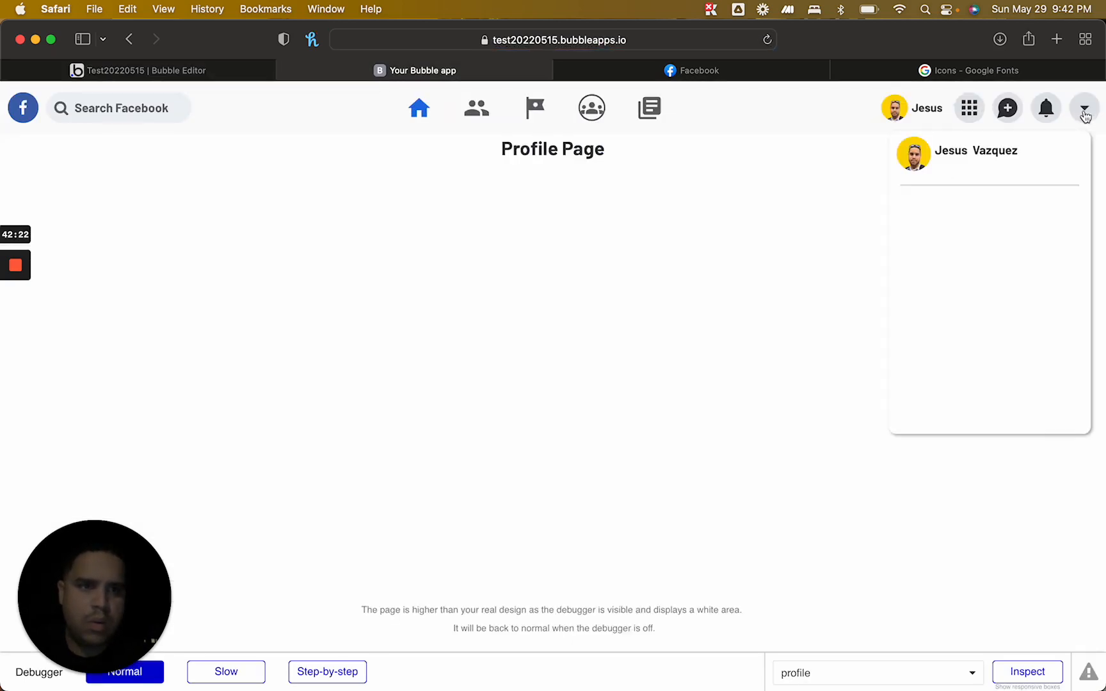
# Set Menu GroupFocus's left offset to -280 in the Bubble editor
pyautogui.click(202, 68)
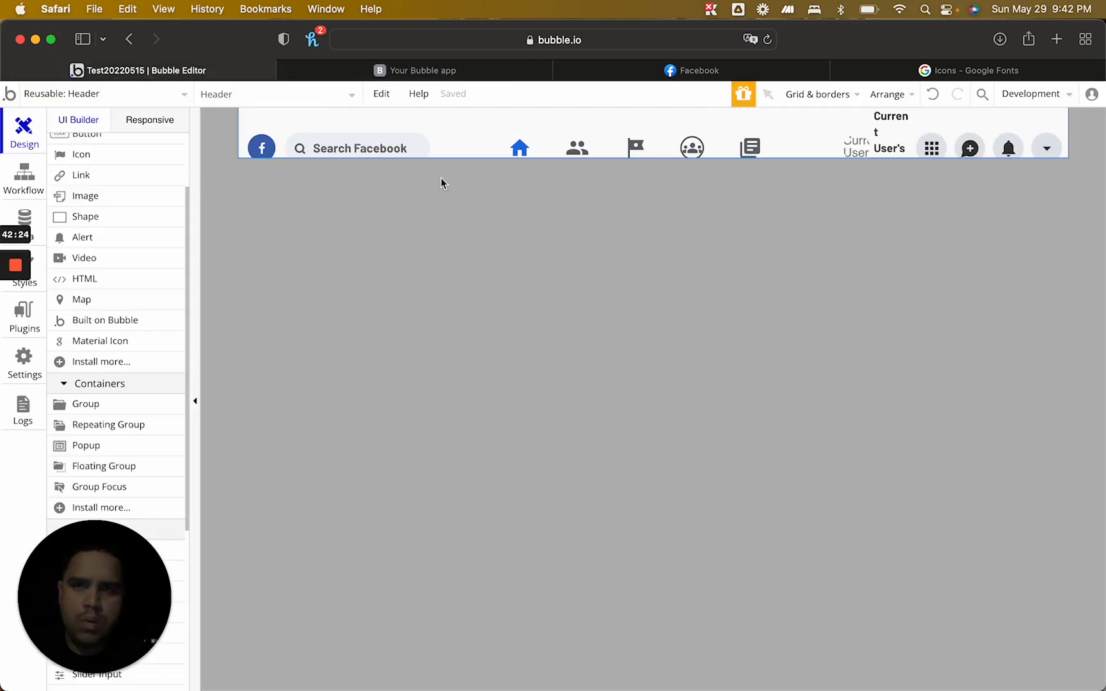
pyautogui.click(271, 95)
pyautogui.write('foc')
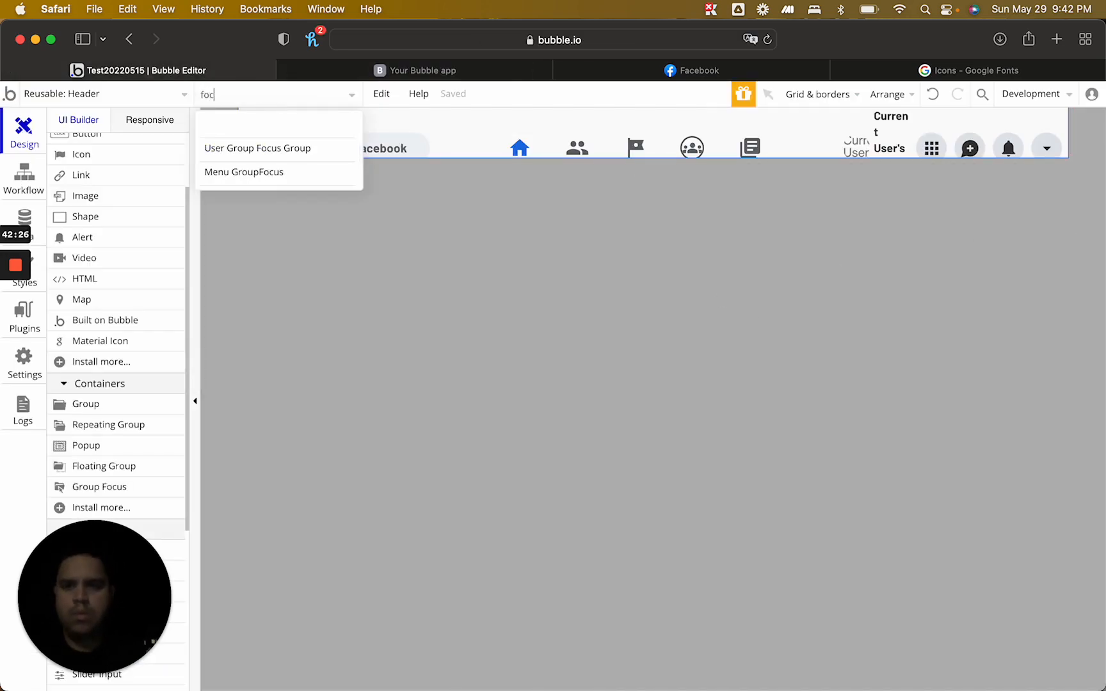
pyautogui.click(256, 171)
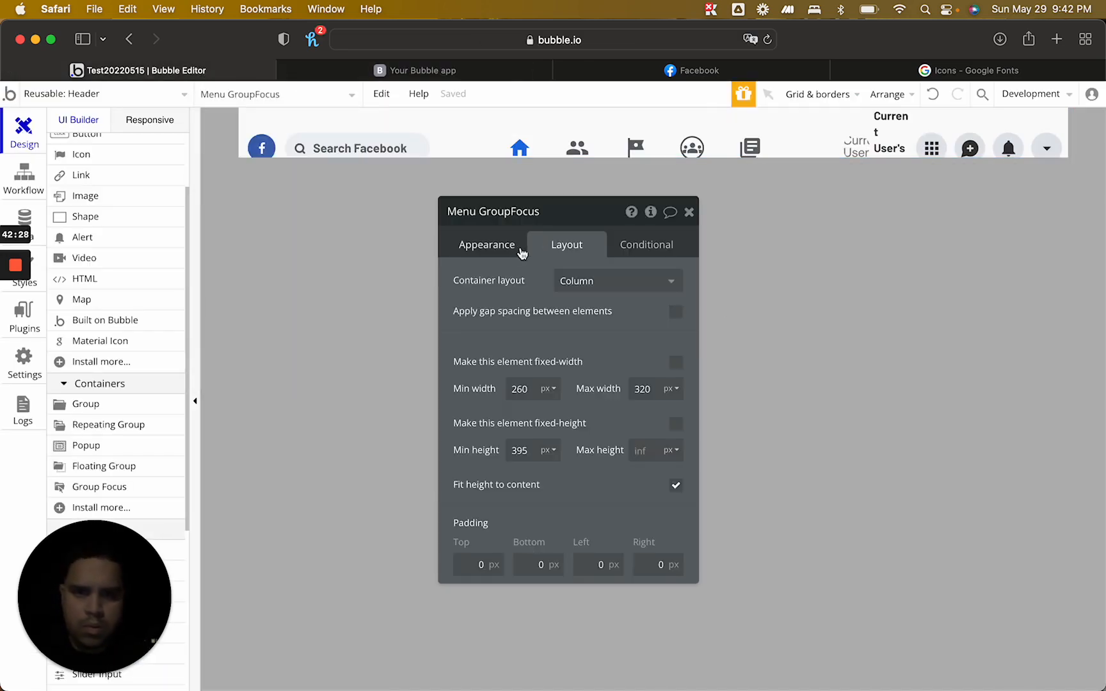
pyautogui.click(520, 246)
pyautogui.click(669, 341)
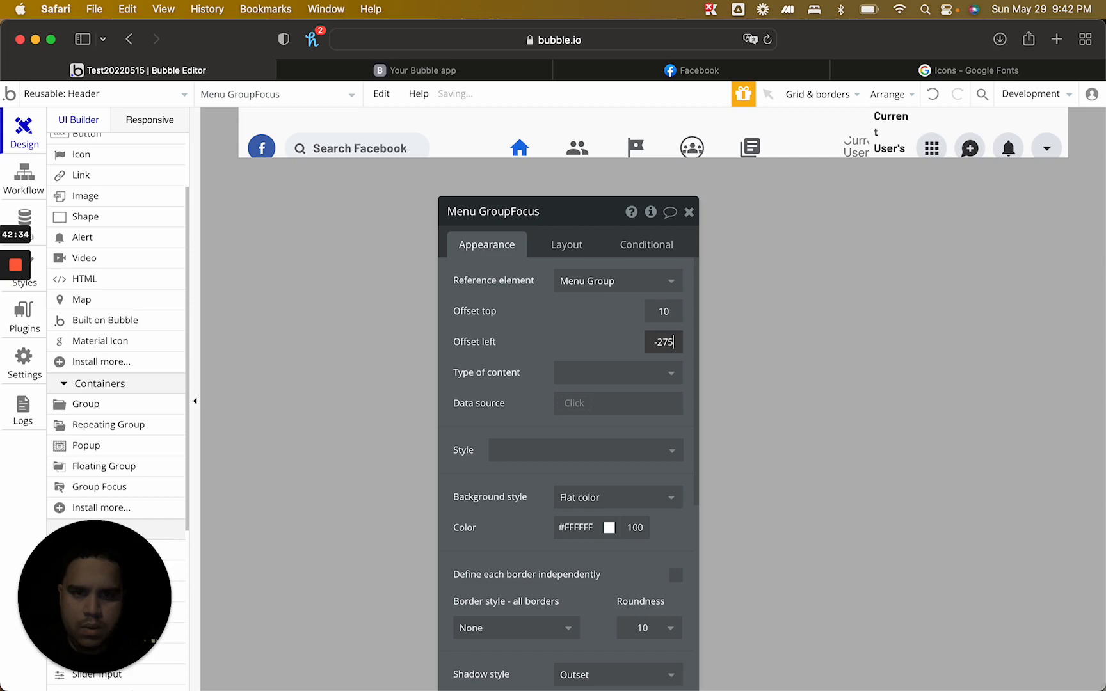
pyautogui.click(403, 70)
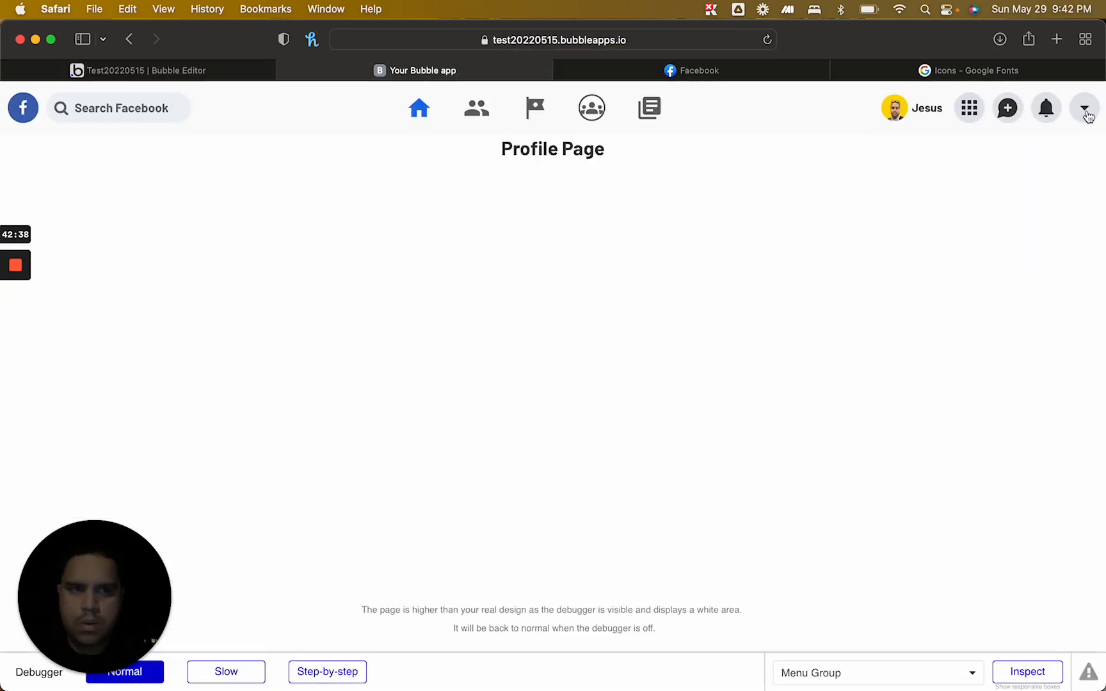
pyautogui.click(1087, 113)
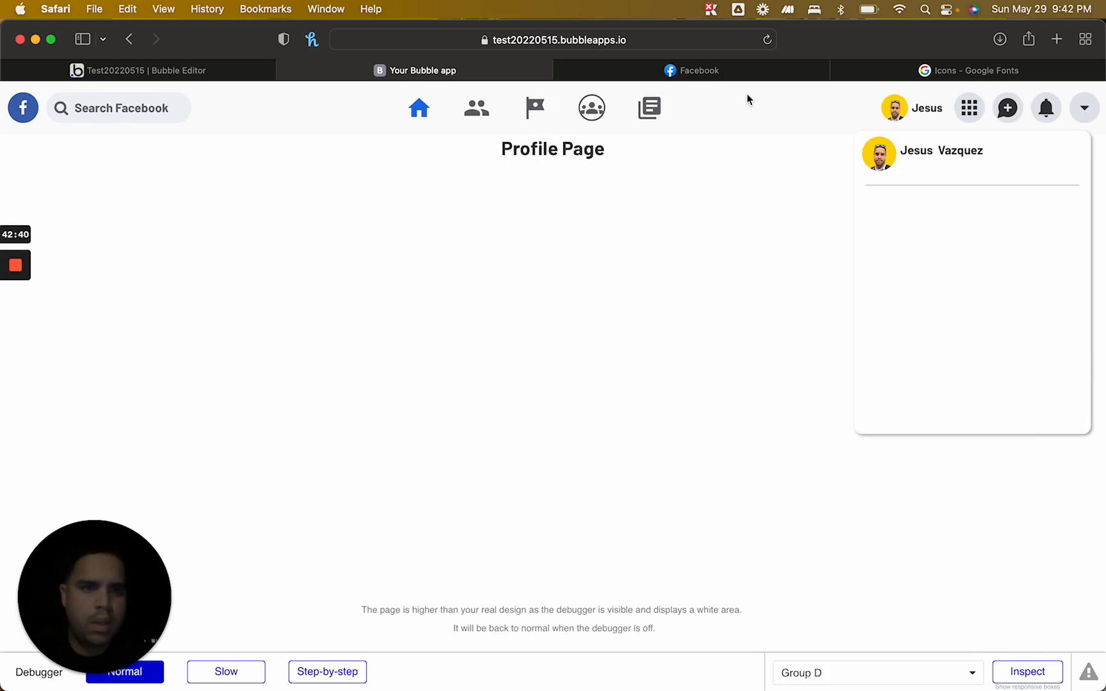
pyautogui.click(639, 71)
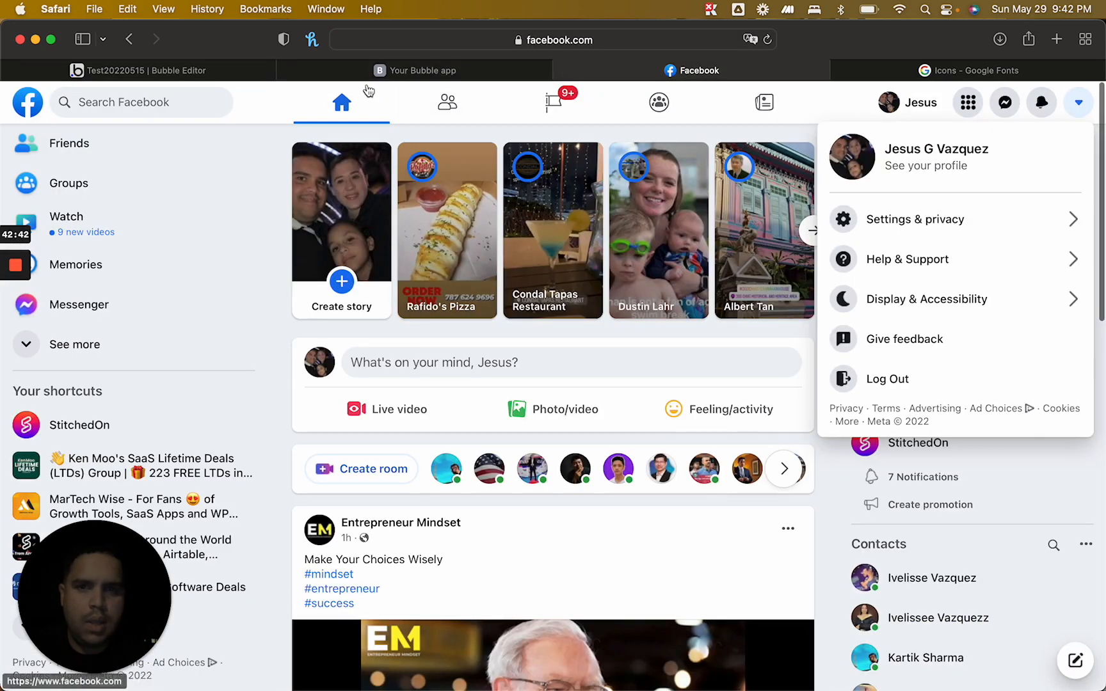
# Reload the Bubble editor and reopen Menu GroupFocus with its properties clear of the menu on the canvas
pyautogui.click(205, 72)
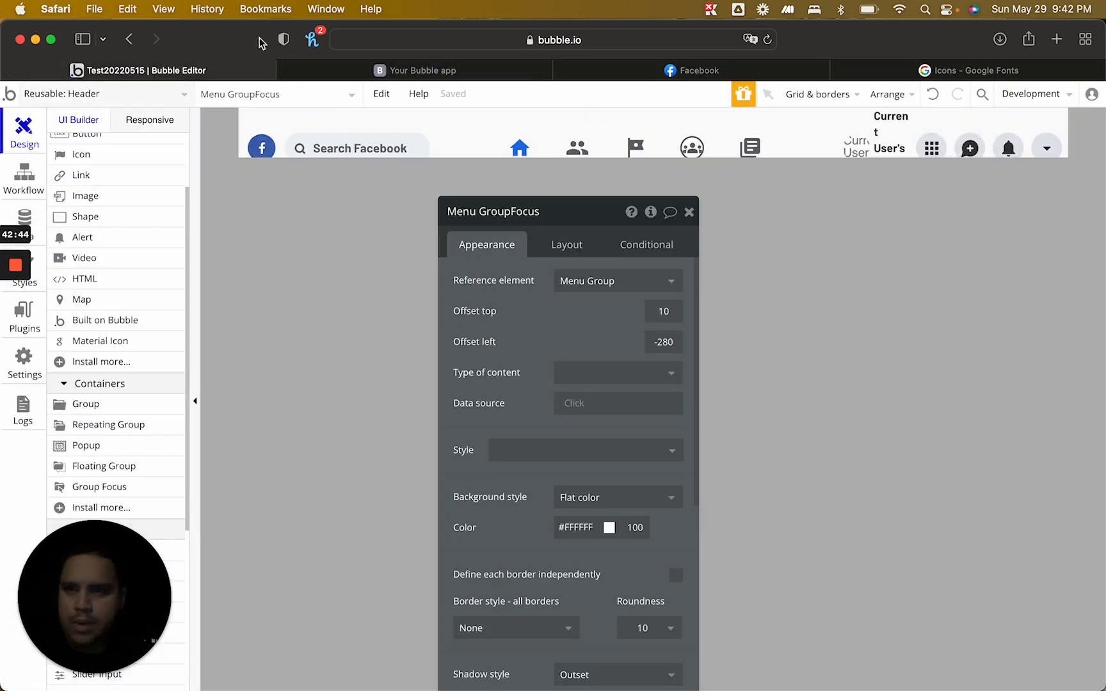
pyautogui.click(765, 40)
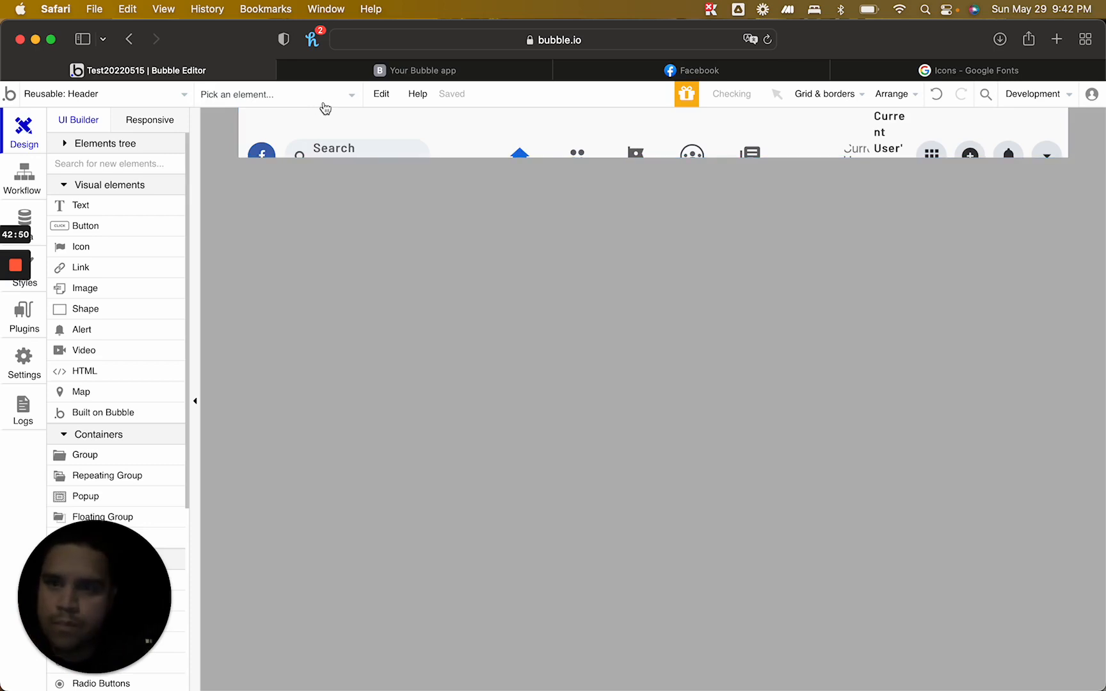
pyautogui.click(324, 104)
pyautogui.write('foc')
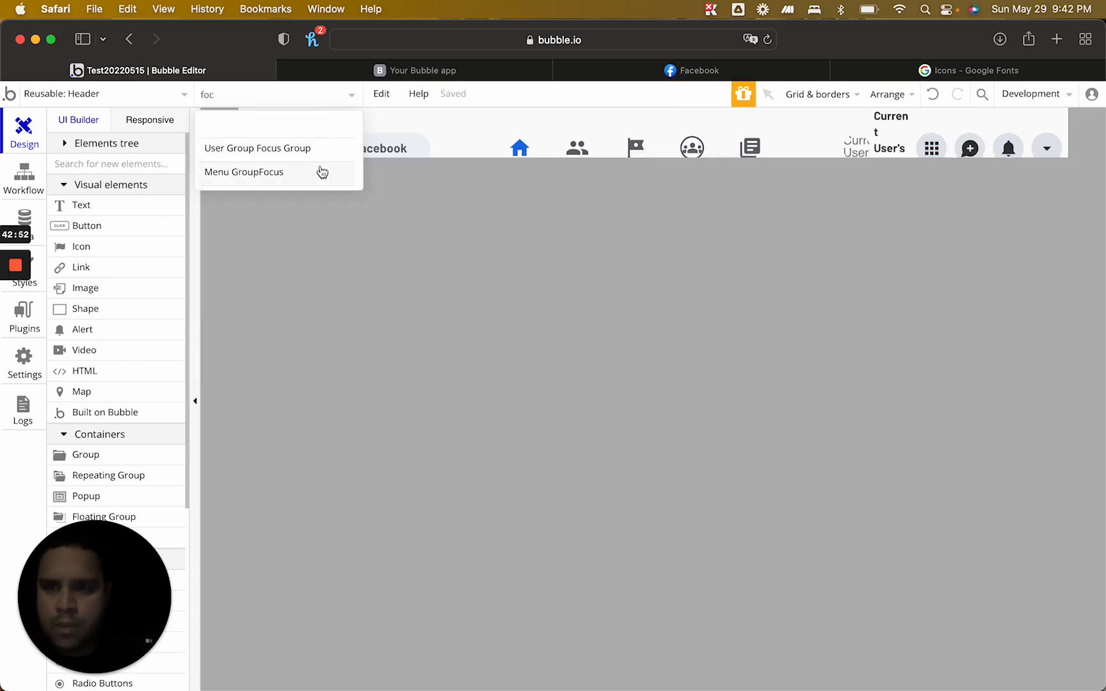
pyautogui.click(320, 172)
pyautogui.moveTo(916, 175); pyautogui.dragTo(646, 178)
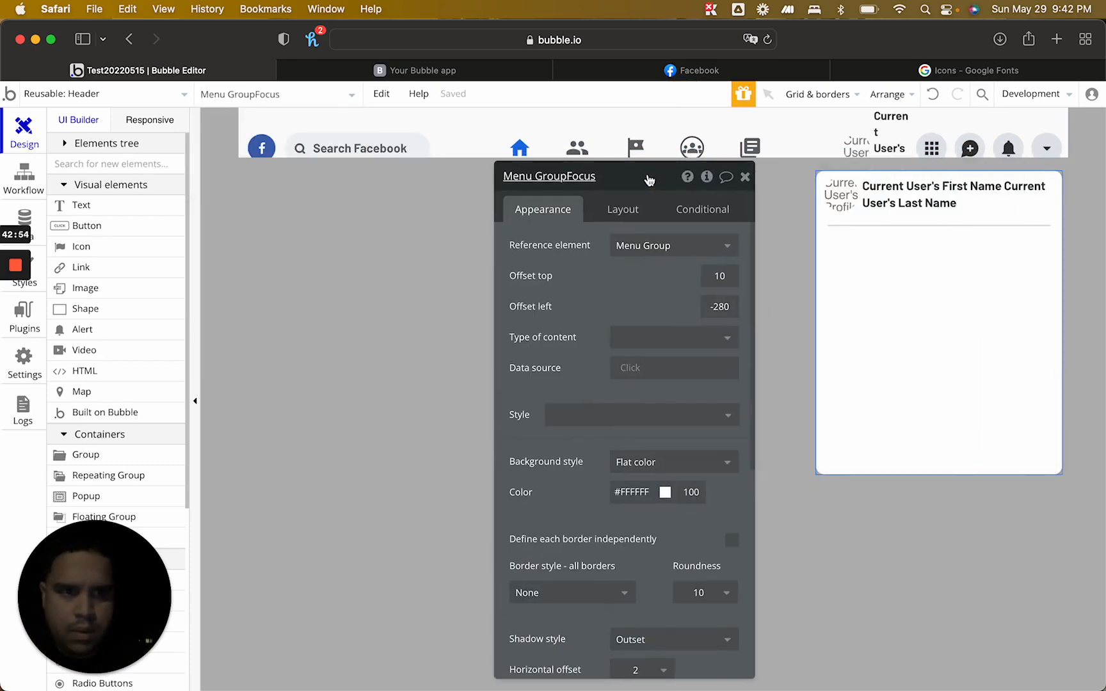
# Set the font size of the user's first and last name text in the dropdown menu to 17
pyautogui.click(958, 192)
pyautogui.click(701, 526)
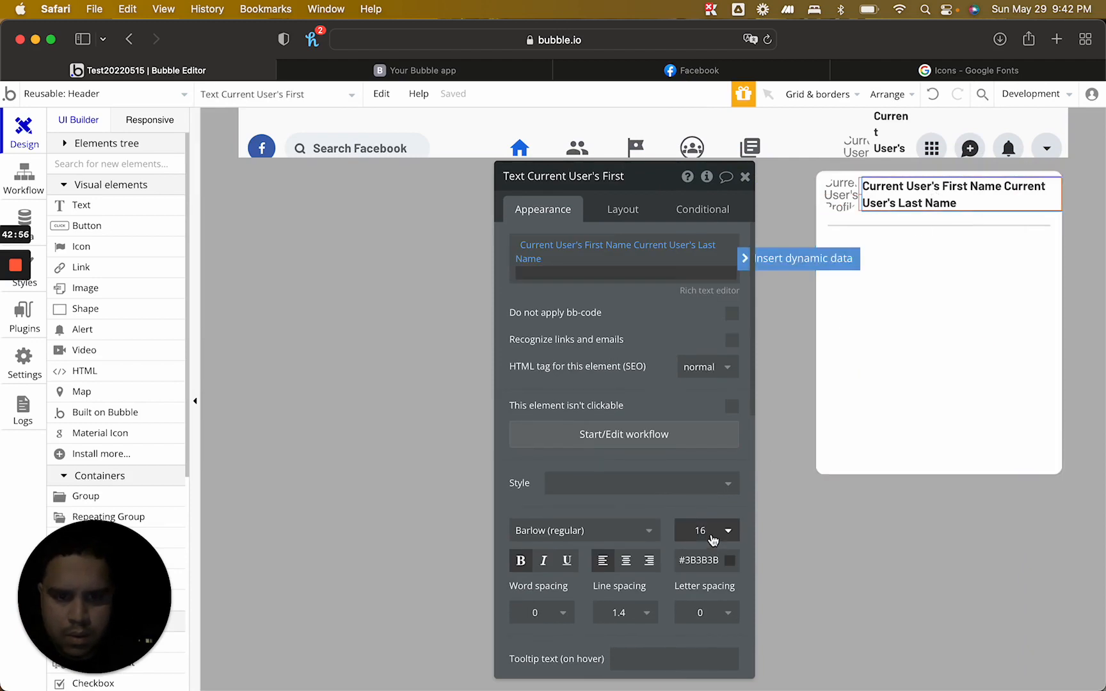
pyautogui.write('17')
pyautogui.press('Up')
pyautogui.press('Down')
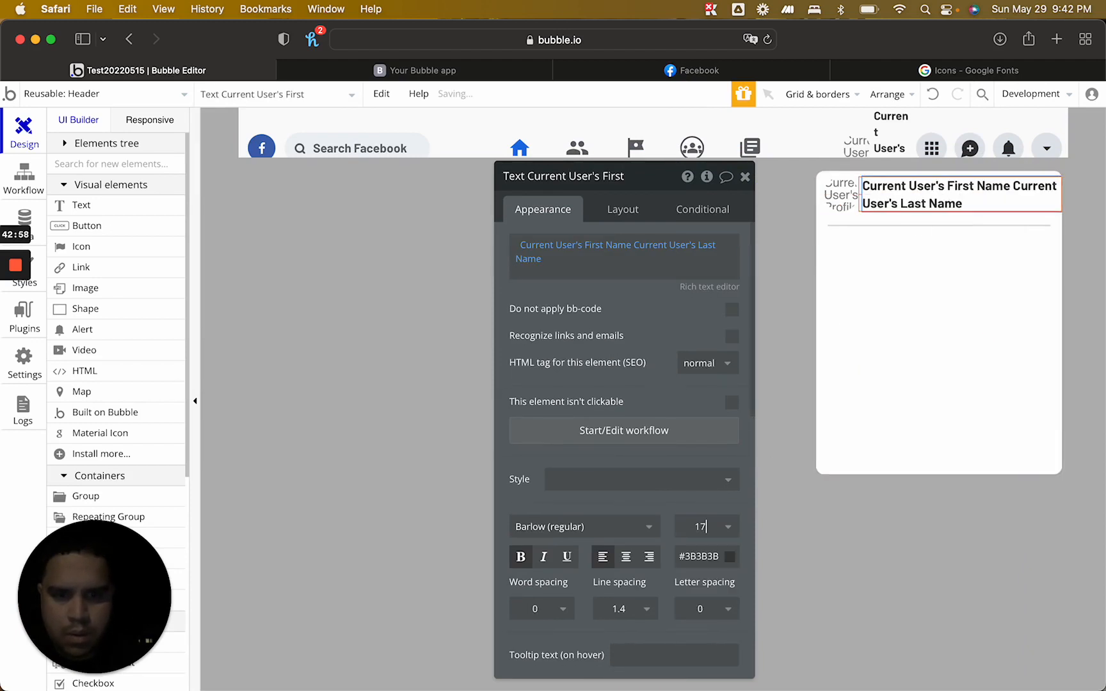
pyautogui.click(745, 178)
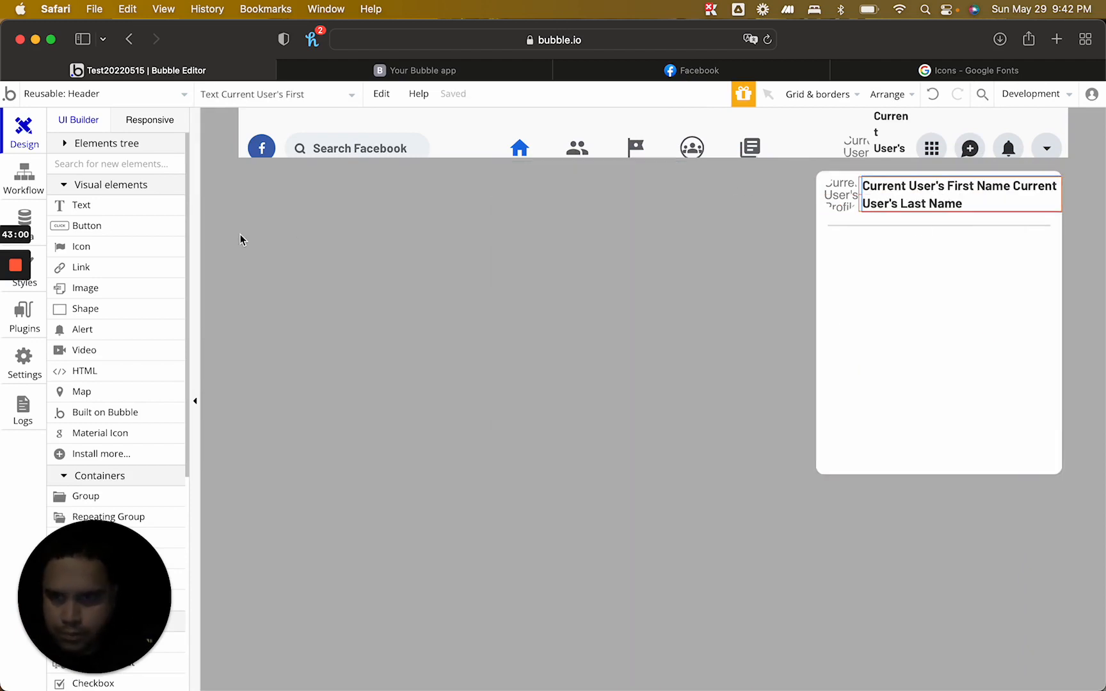
# Add a text element about 109 px wide beside the menu's profile picture, reading "See your profile"
pyautogui.click(130, 205)
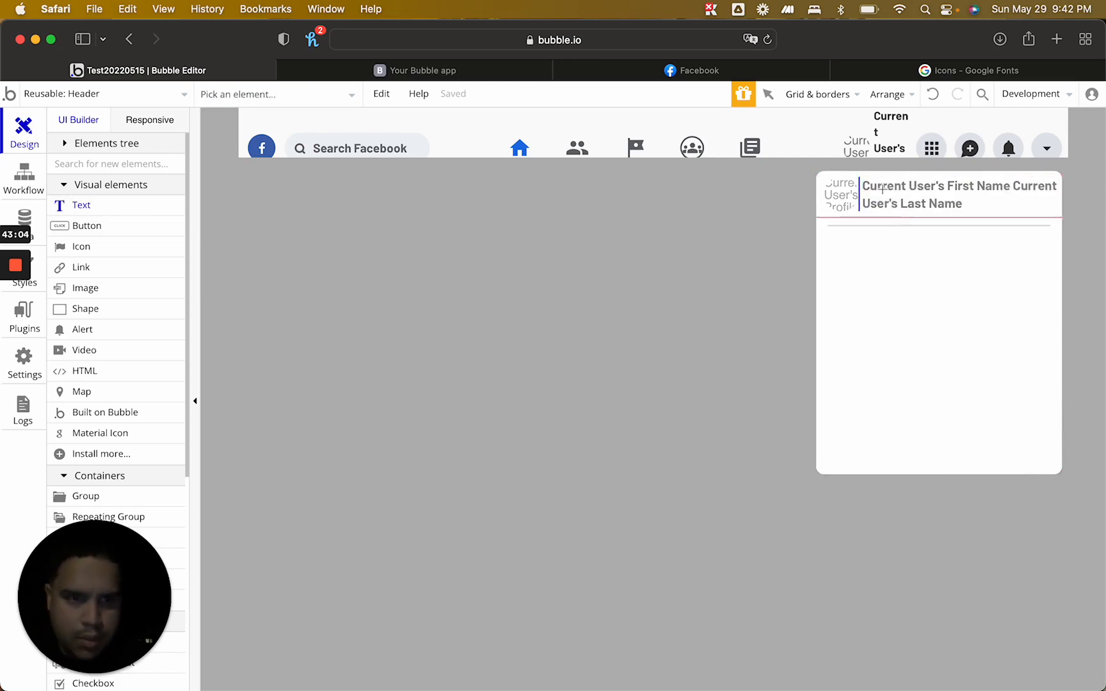
pyautogui.moveTo(882, 188); pyautogui.dragTo(969, 211)
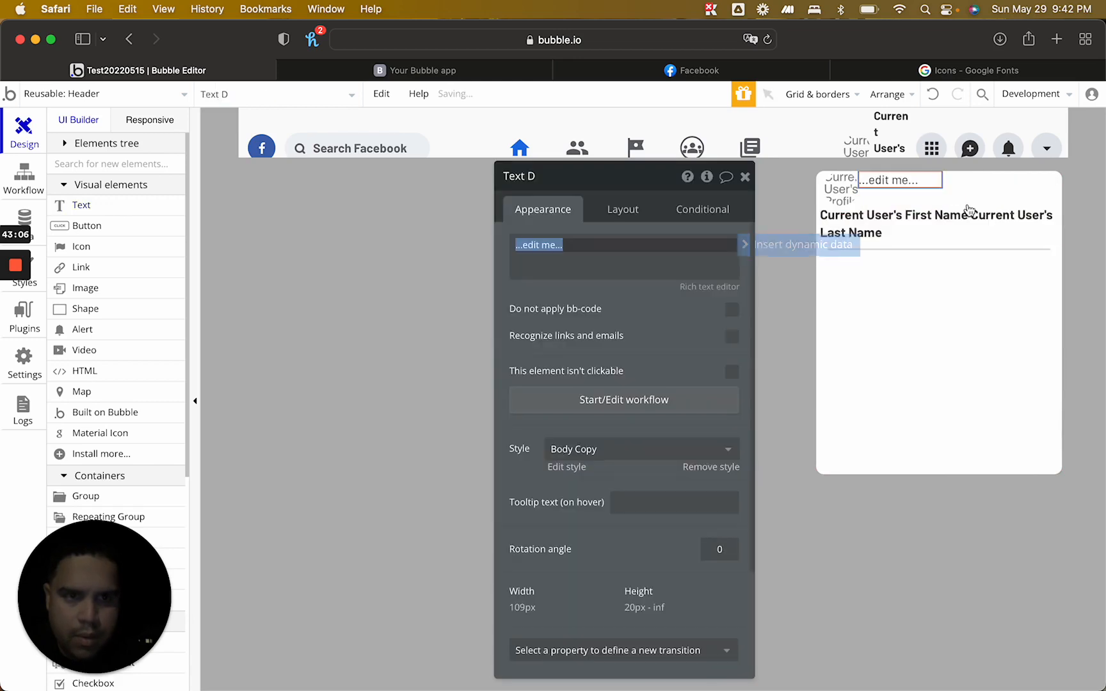
pyautogui.write('See your profile')
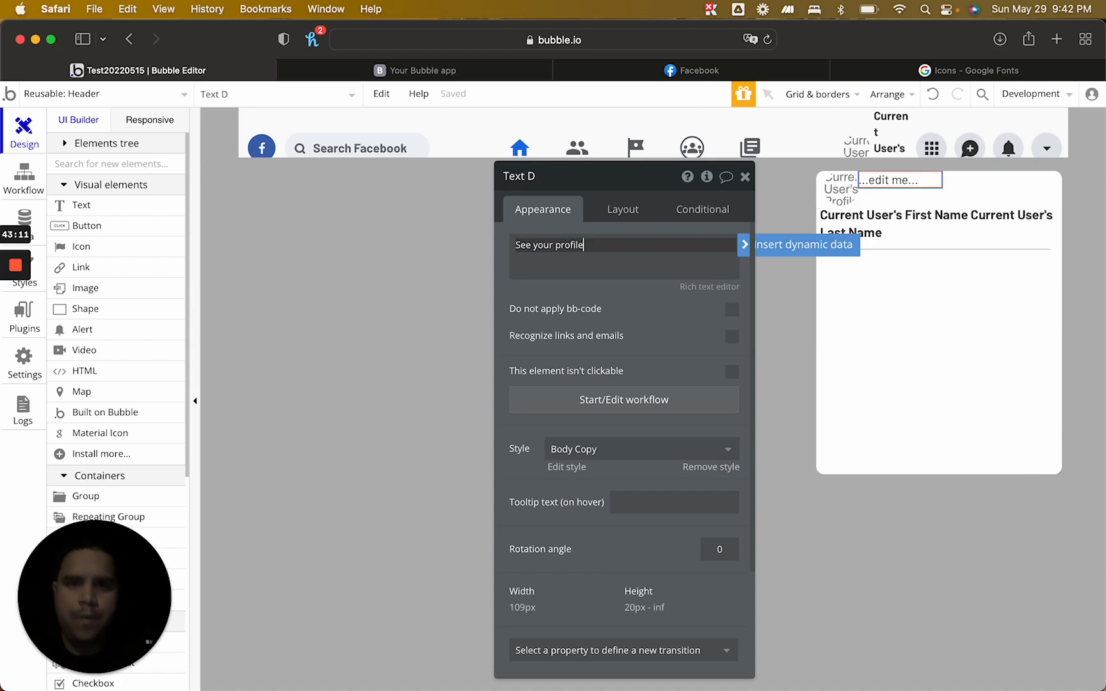
# Group the name and "See your profile" texts in a column container and order "See your profile" below the name
pyautogui.keyDown('shift'); pyautogui.click(958, 220); pyautogui.keyUp('shift')
pyautogui.rightClick(958, 220)
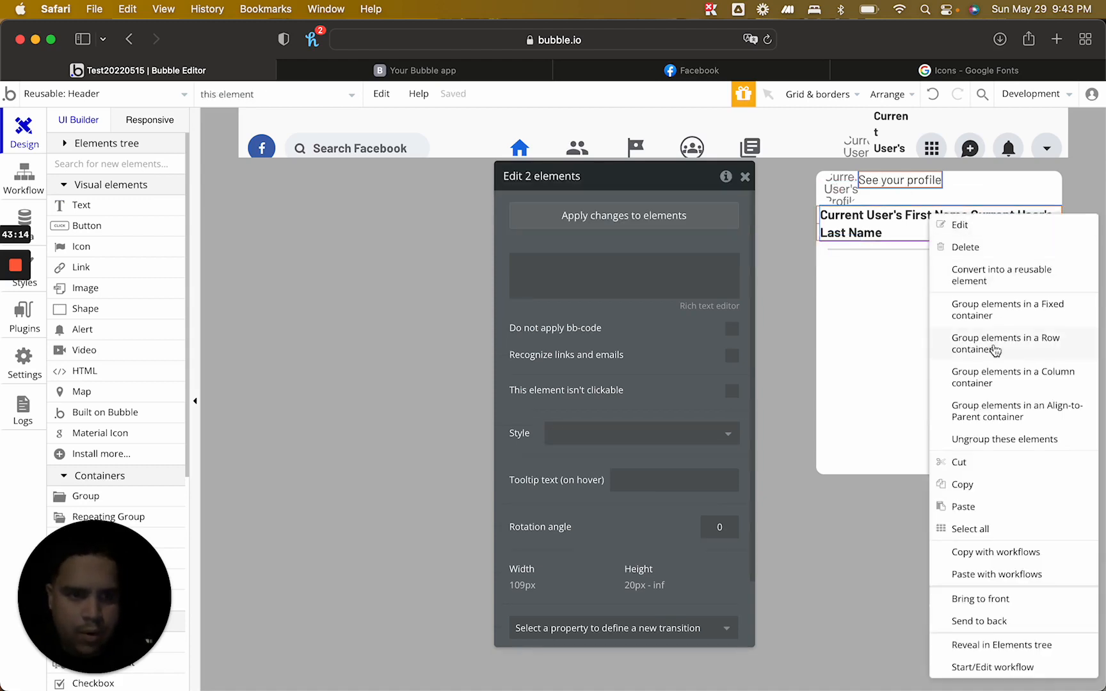
pyautogui.click(999, 373)
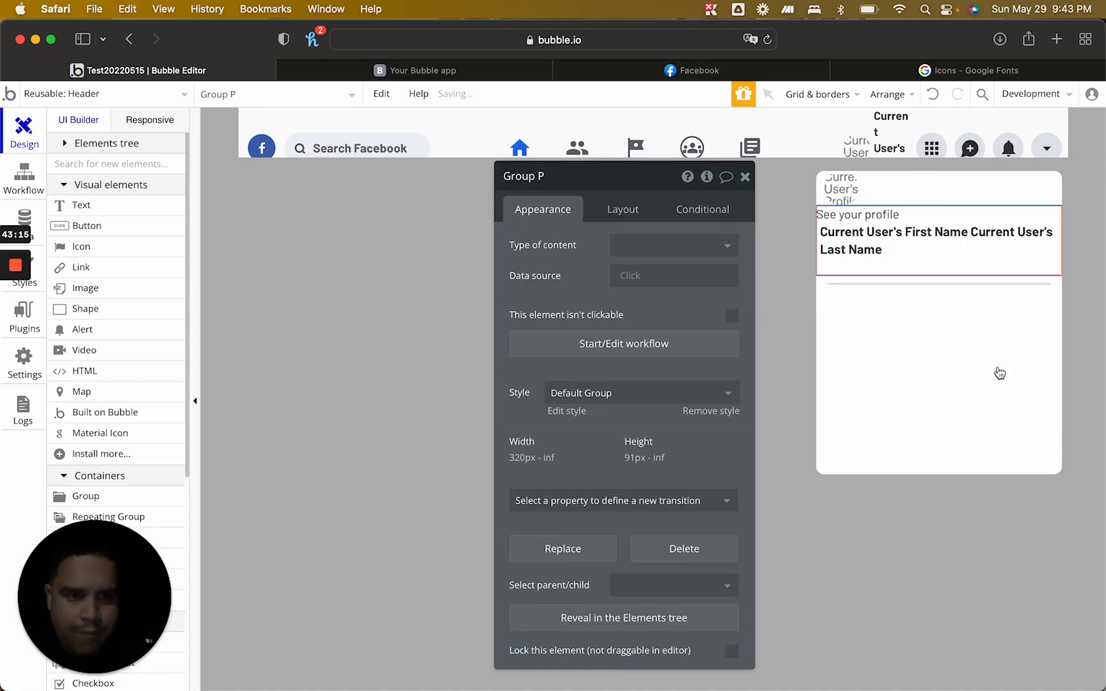
pyautogui.click(874, 216)
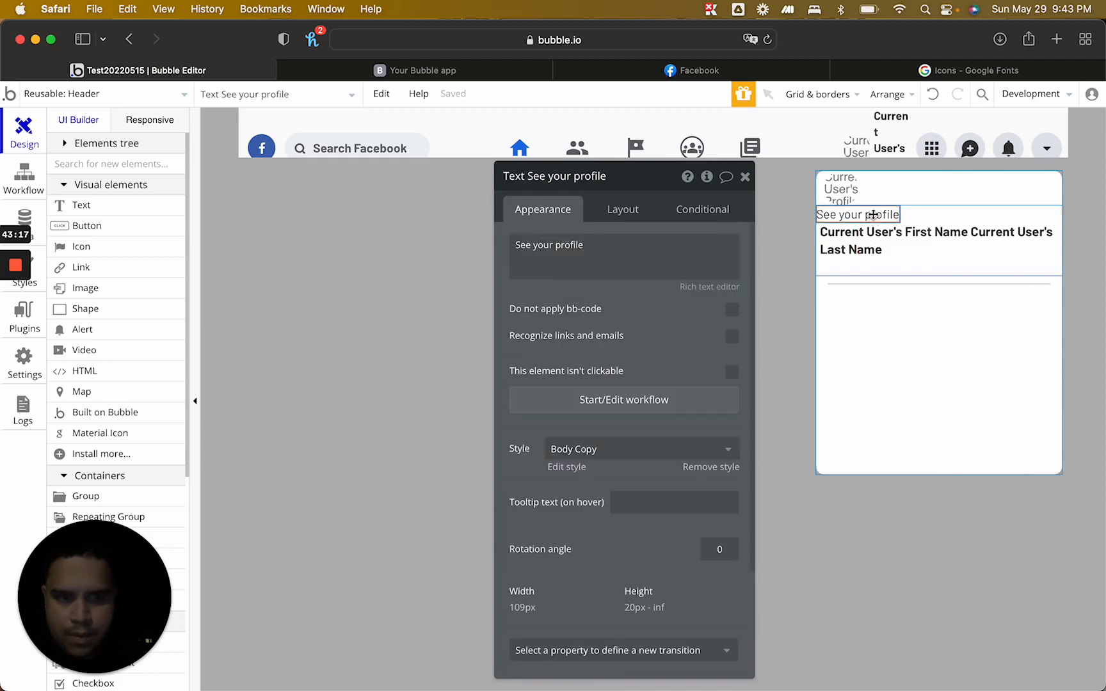
pyautogui.click(630, 212)
pyautogui.click(652, 361)
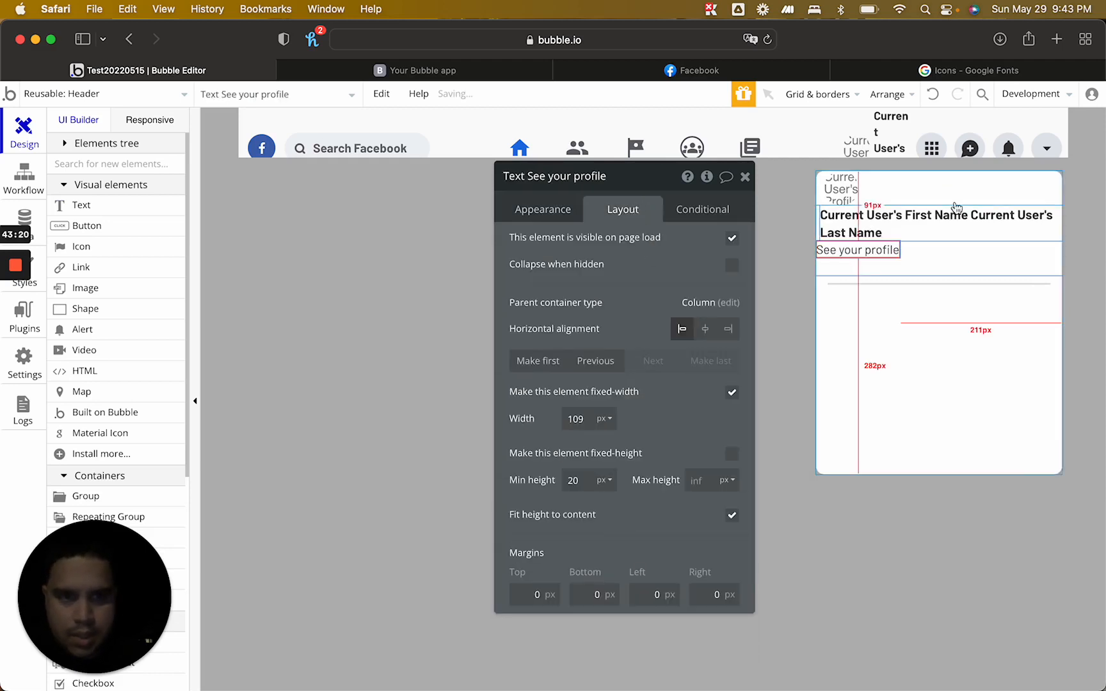
# Set the new column group's minimum width to 188 px and turn off fitting its width to content
pyautogui.click(972, 253)
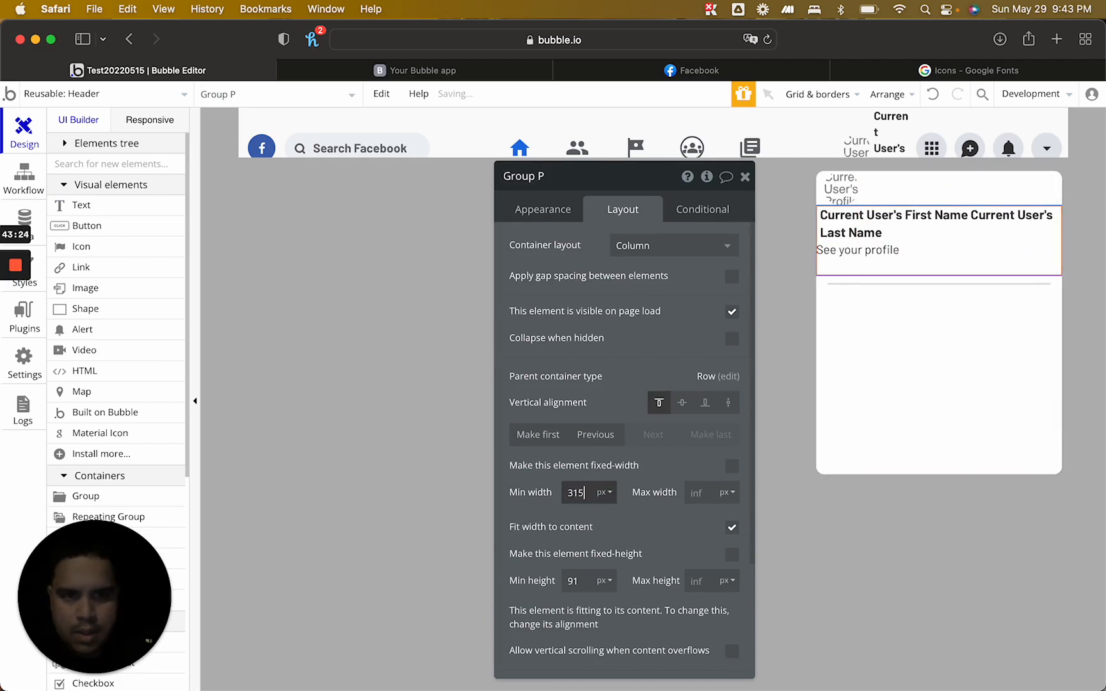
pyautogui.press('BackSpace')
pyautogui.press('BackSpace')
pyautogui.press('BackSpace')
pyautogui.write('291')
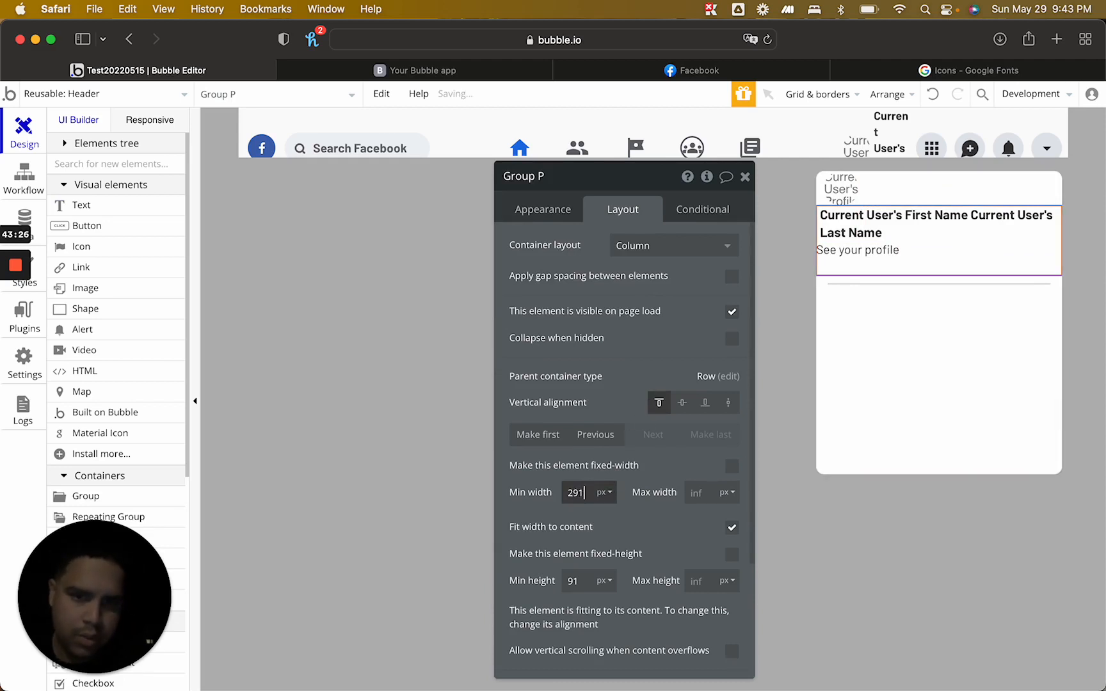
pyautogui.press('BackSpace')
pyautogui.press('BackSpace')
pyautogui.write('85')
pyautogui.press('BackSpace')
pyautogui.press('BackSpace')
pyautogui.write('55')
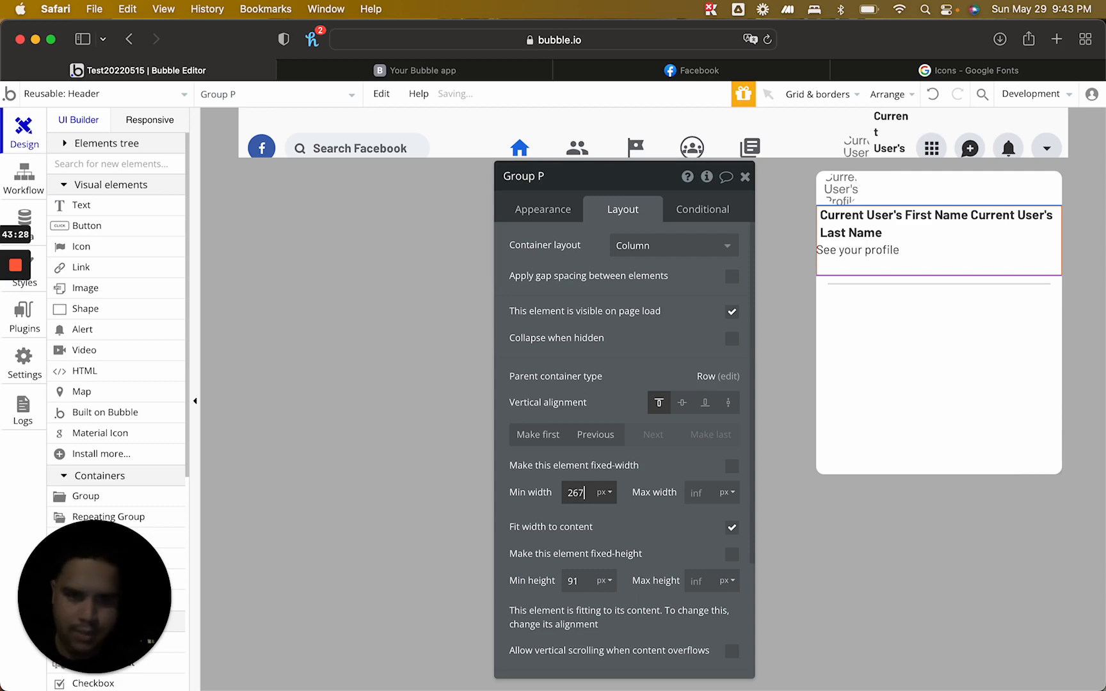
pyautogui.press('BackSpace')
pyautogui.press('BackSpace')
pyautogui.write('49')
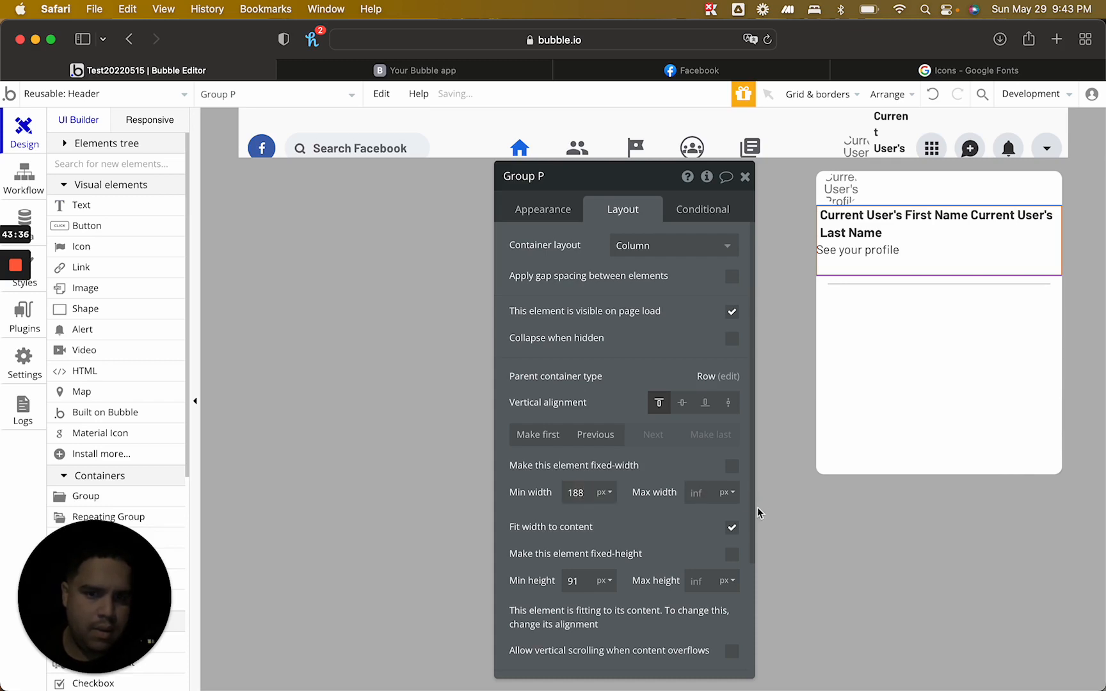
pyautogui.click(731, 527)
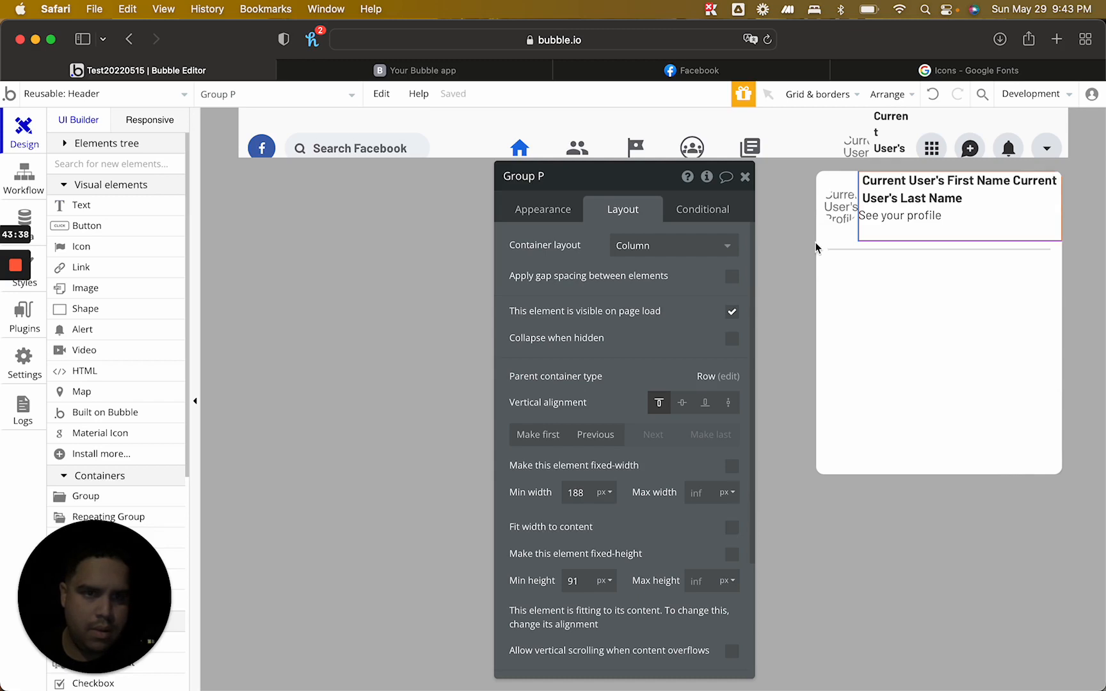
# Set the left margin of both the "See your profile" text and the name text in the dropdown menu to 10 px
pyautogui.click(883, 212)
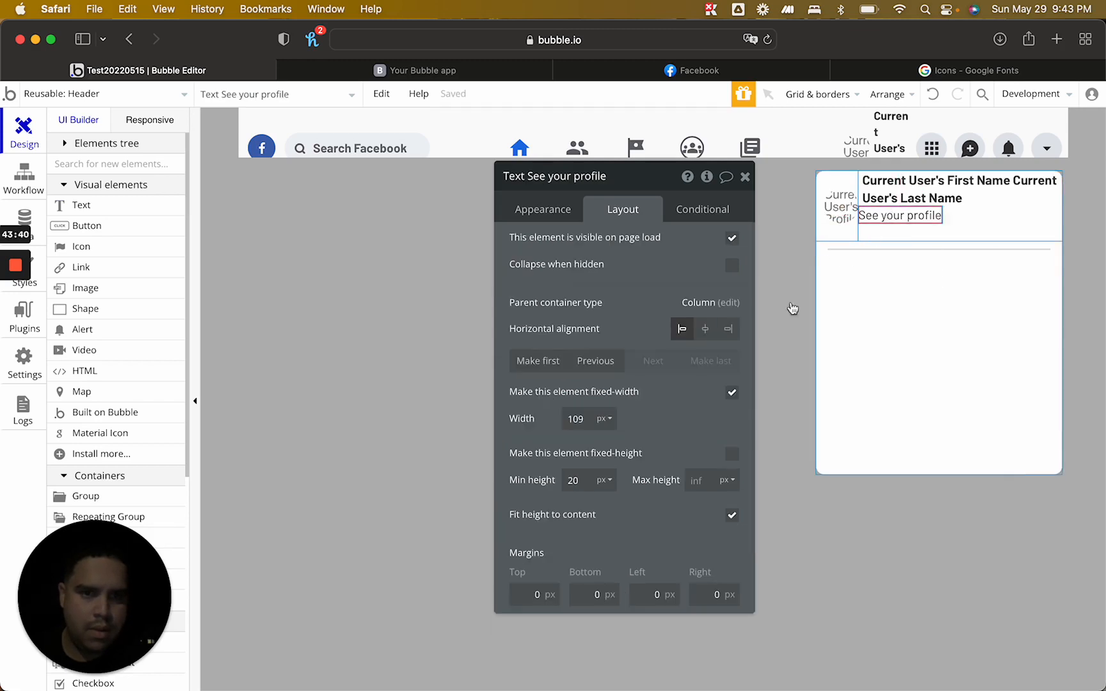
pyautogui.click(647, 595)
pyautogui.write('10')
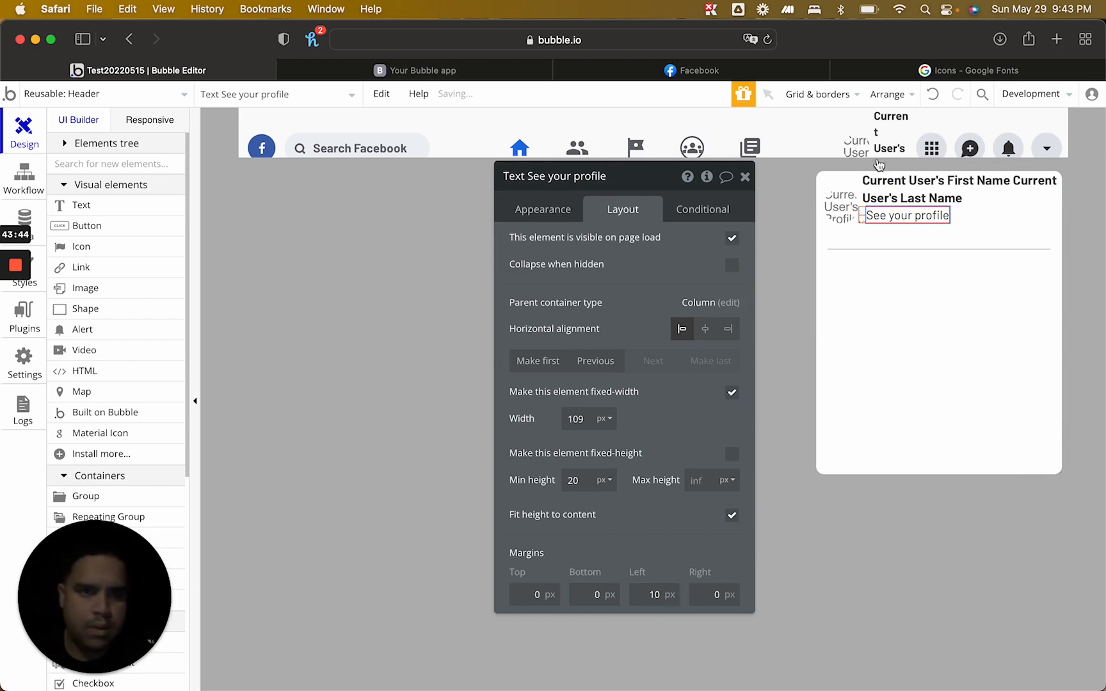
pyautogui.click(886, 192)
pyautogui.doubleClick(656, 621)
pyautogui.write('10')
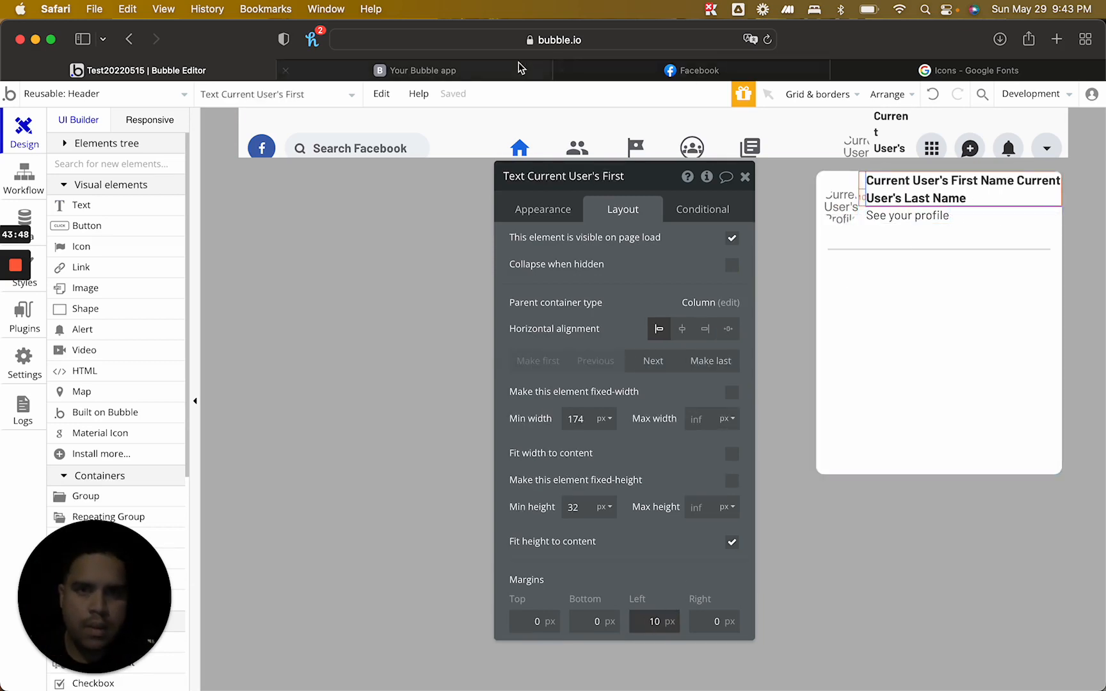
# Check the account dropdown menu in the running app preview
pyautogui.click(484, 66)
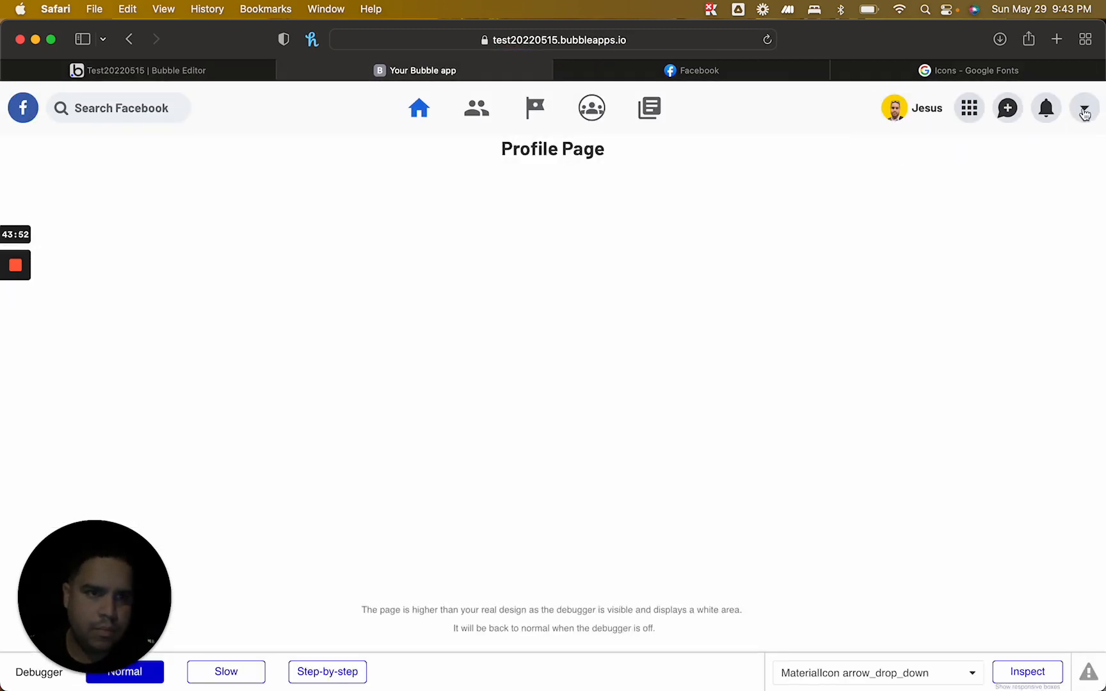
pyautogui.click(1083, 110)
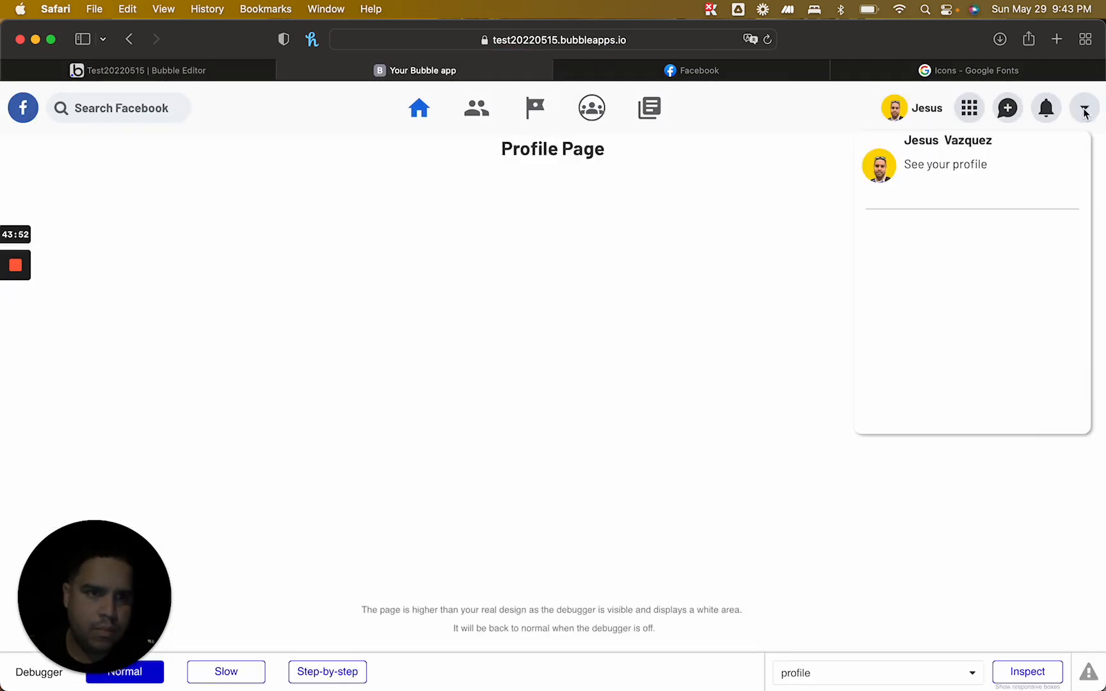
# Back in the Bubble editor, center the column group holding the name and "See your profile" texts vertically in its row
pyautogui.click(230, 69)
pyautogui.click(980, 232)
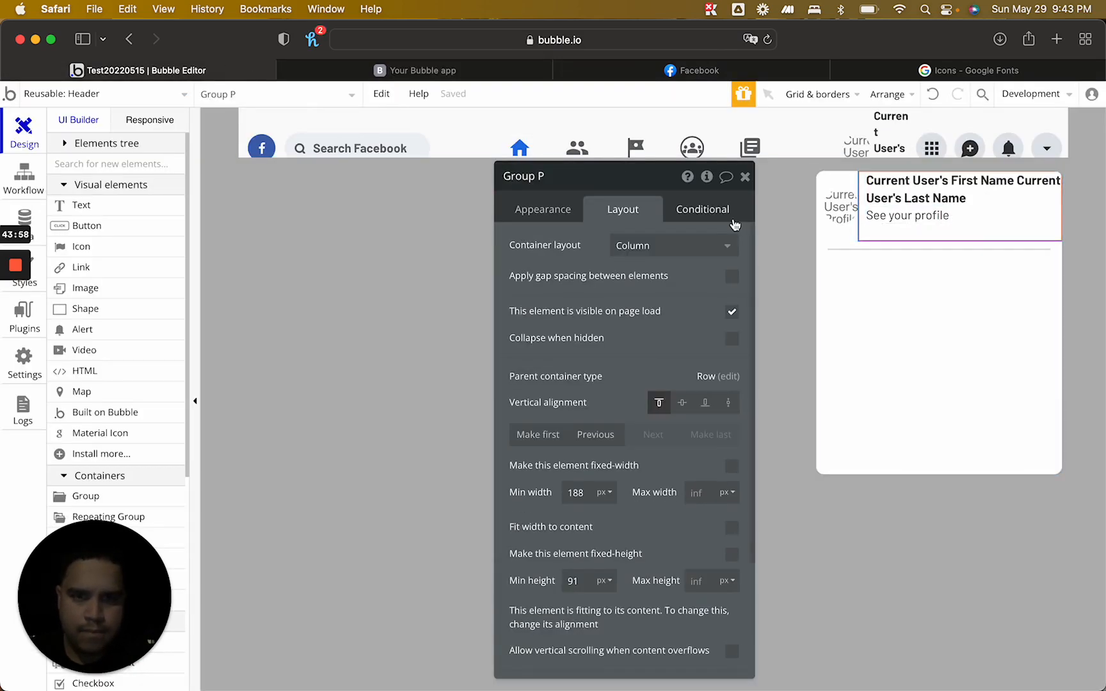
pyautogui.click(682, 402)
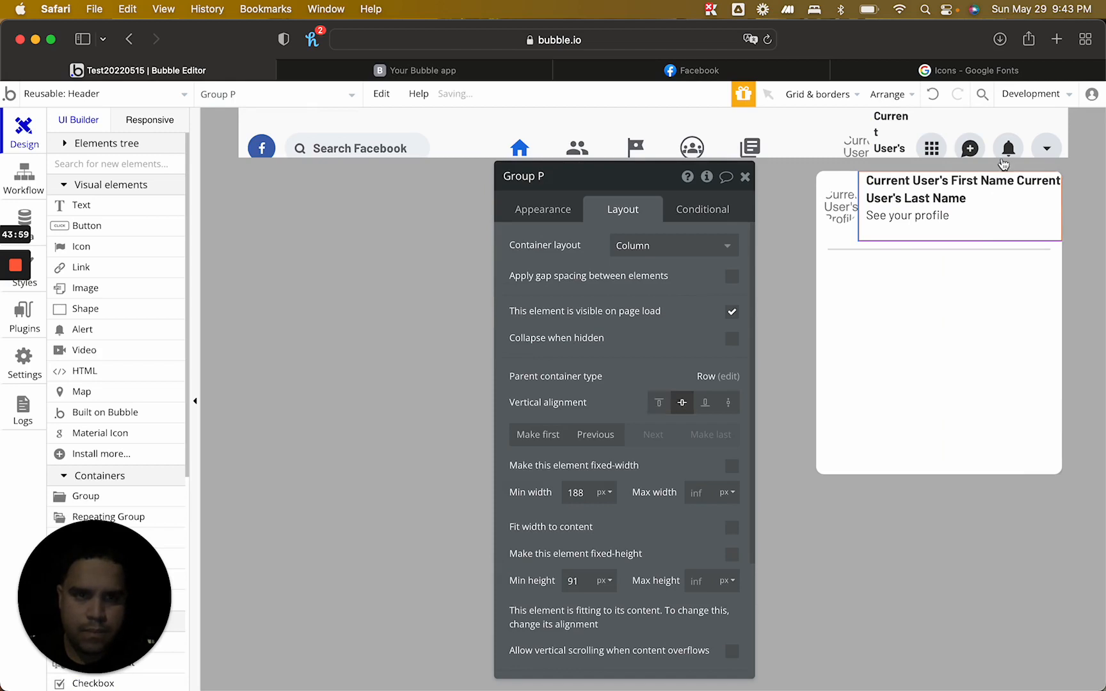
# Set the minimum height of the "See your profile" text to 15 px
pyautogui.click(920, 199)
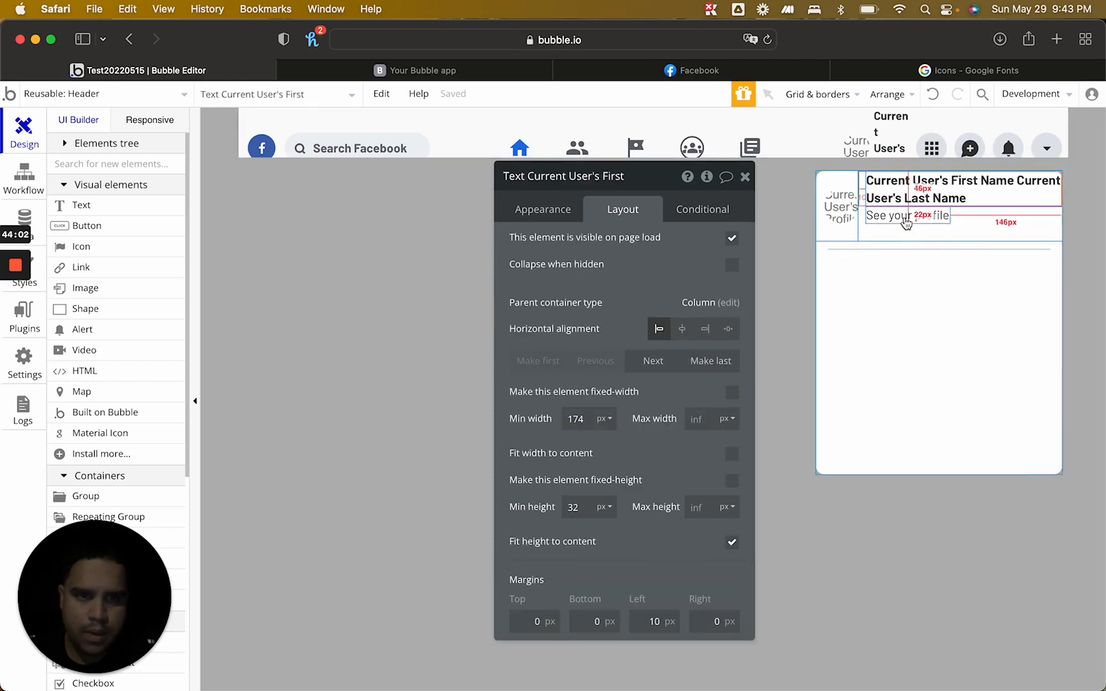
pyautogui.click(905, 216)
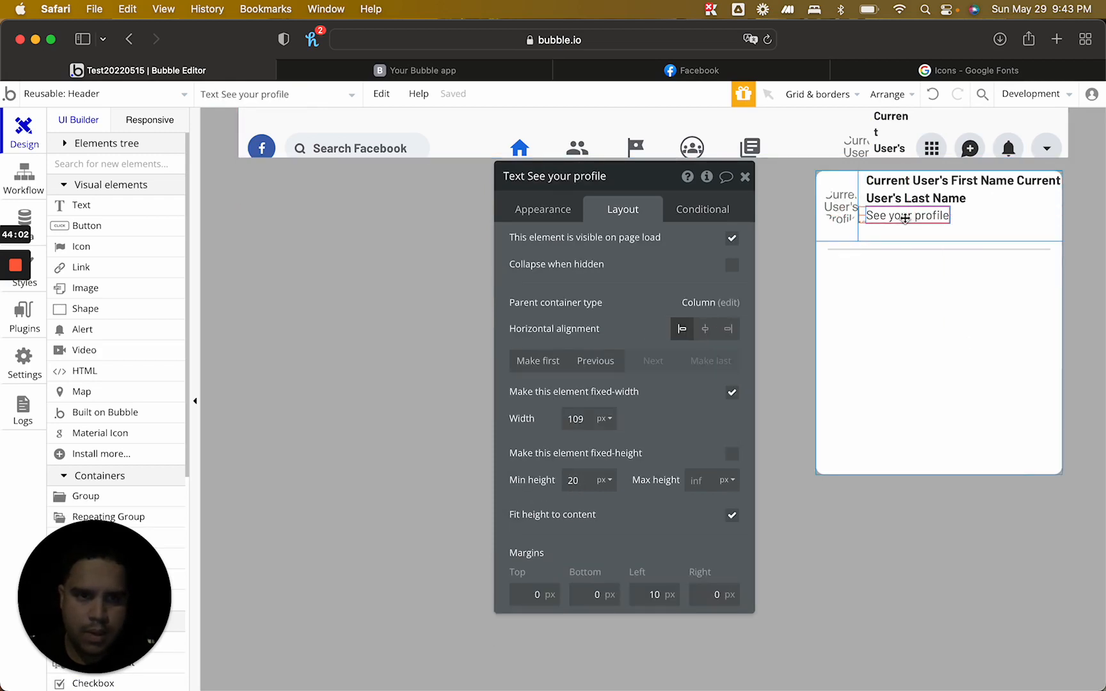
pyautogui.click(588, 480)
pyautogui.press('Down')
pyautogui.press('Down')
pyautogui.press('Down')
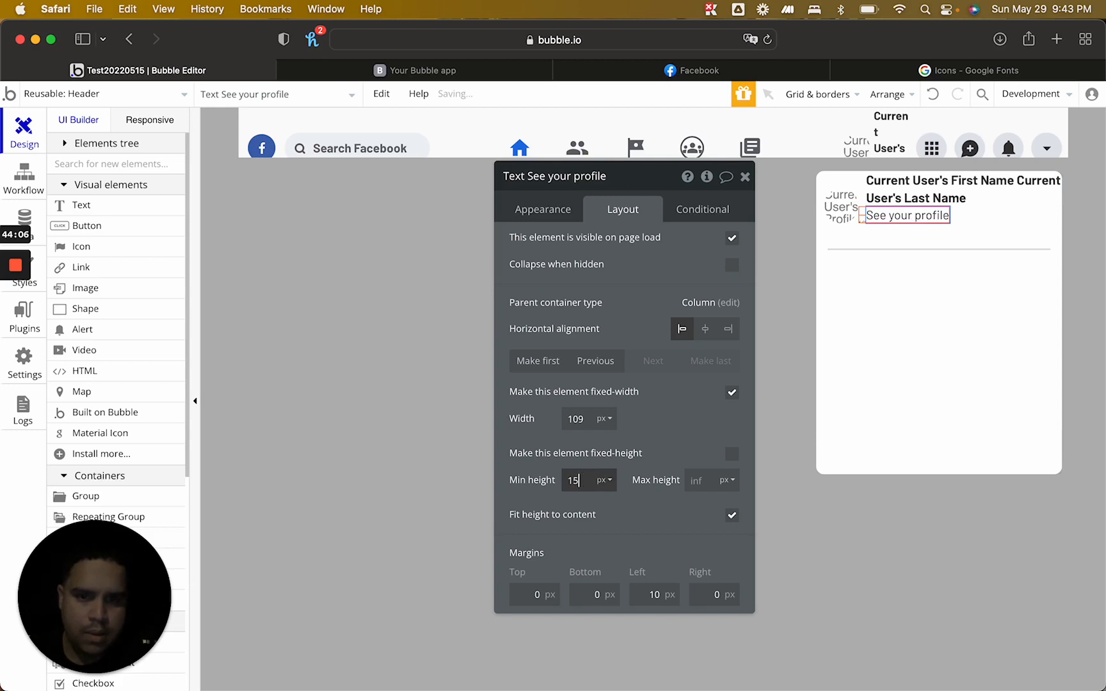
# Set the minimum height of the first and last name text in the dropdown menu to 15 px
pyautogui.click(896, 192)
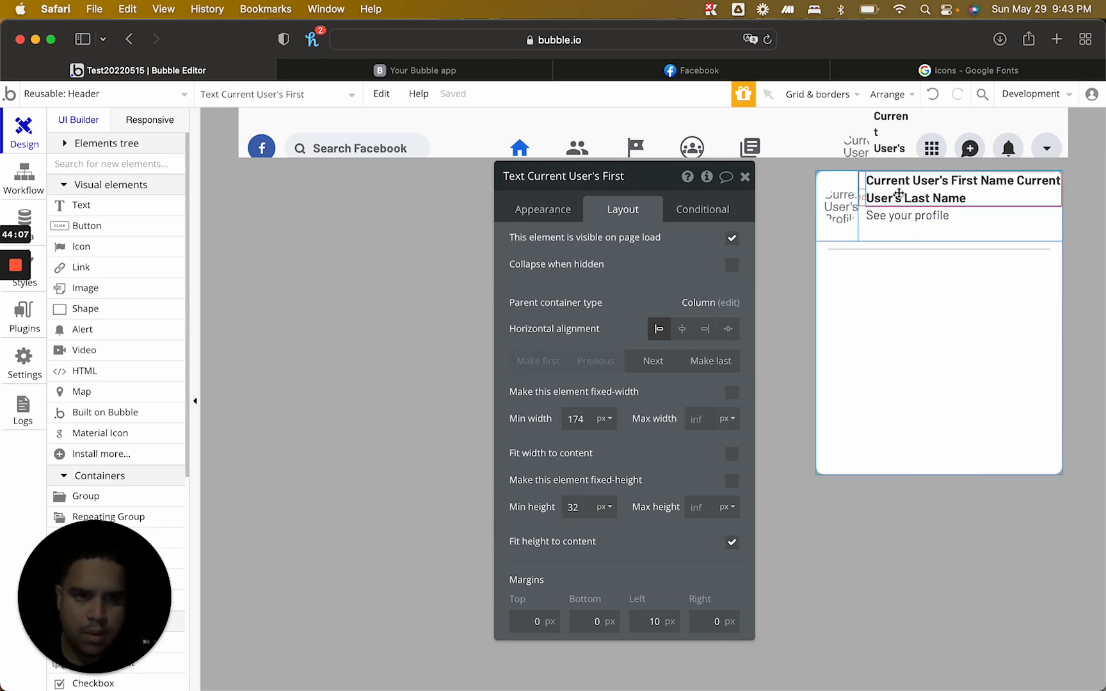
pyautogui.click(582, 508)
pyautogui.press('Down')
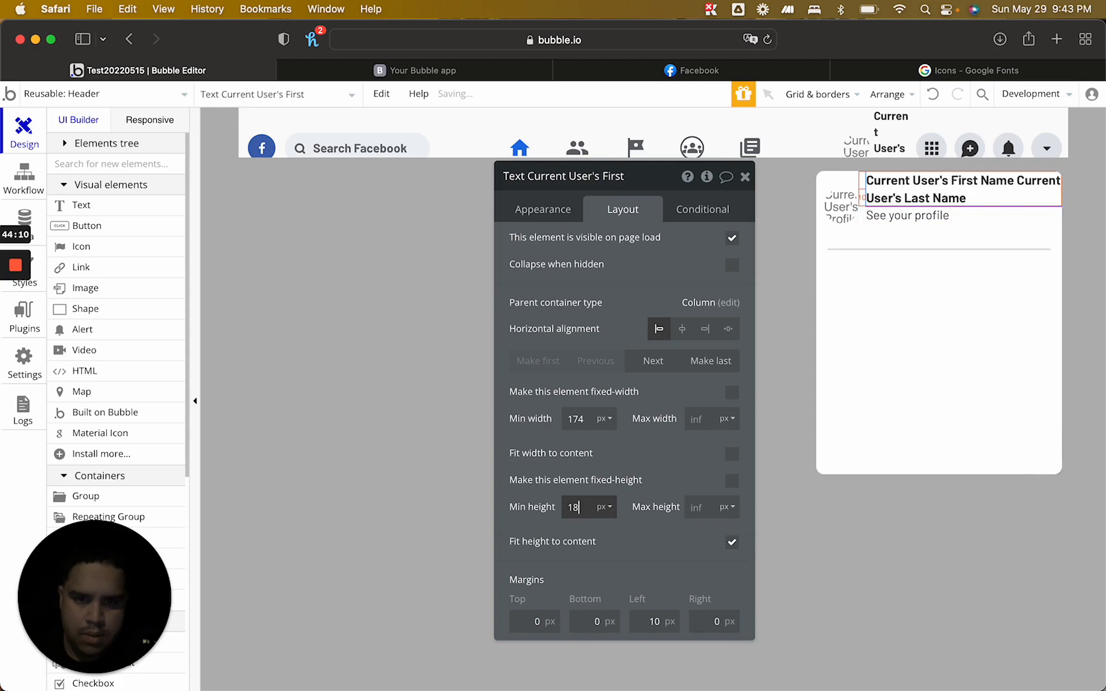
pyautogui.write('15')
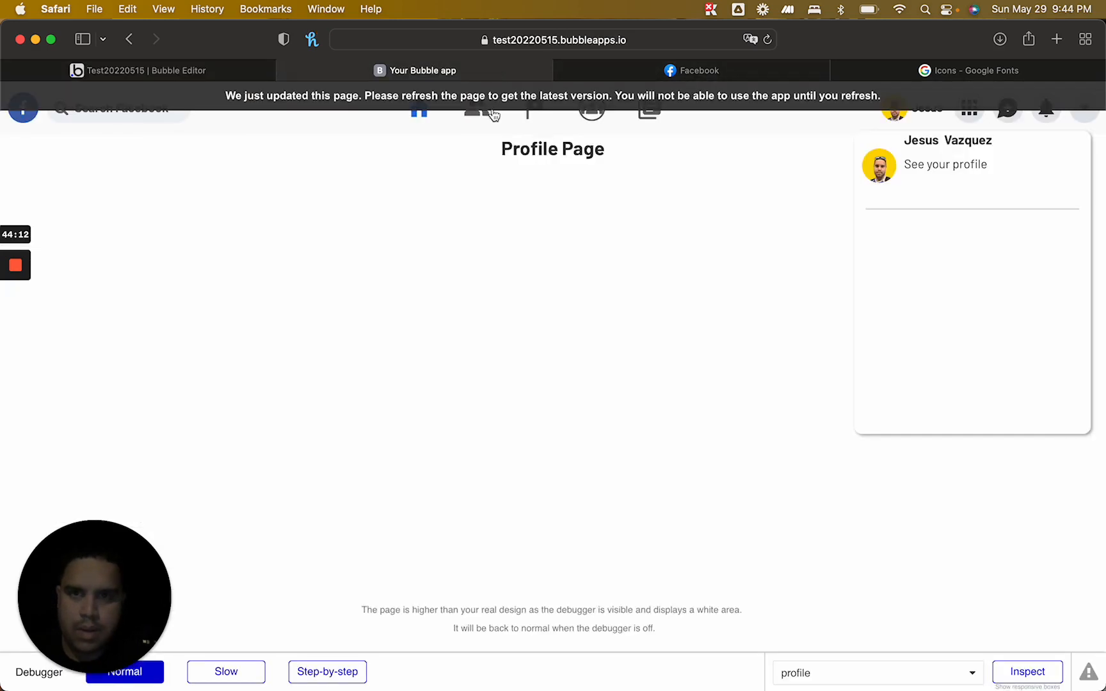
# Reload the app preview and open the account dropdown to check the spacing between its texts
pyautogui.click(506, 74)
pyautogui.click(768, 39)
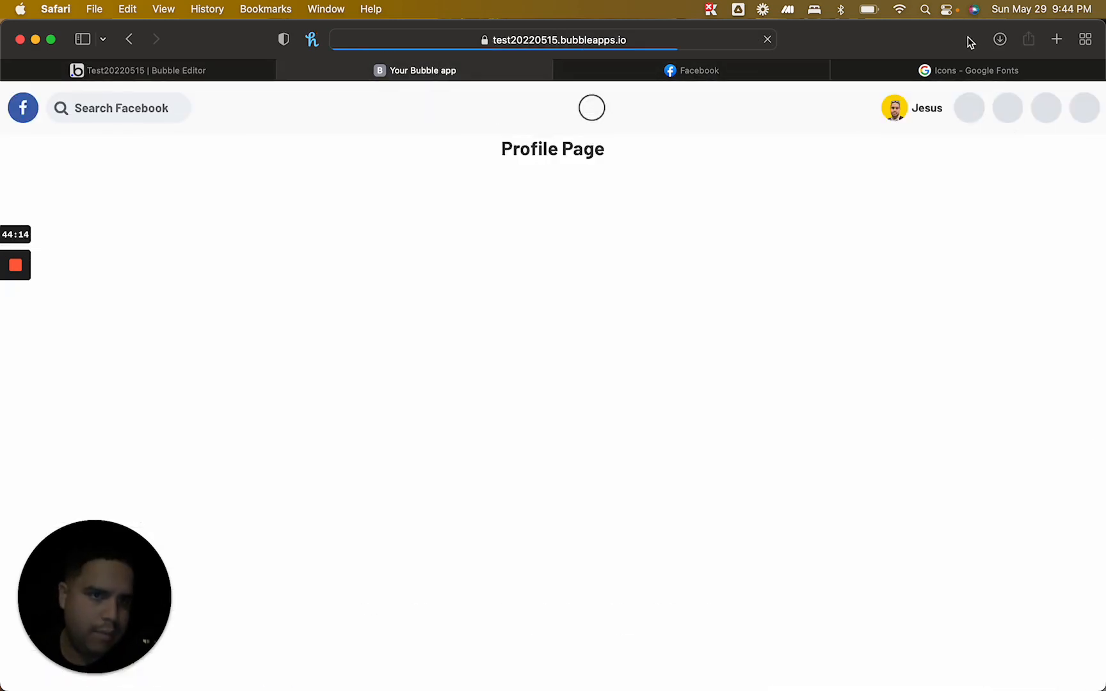
pyautogui.click(1085, 108)
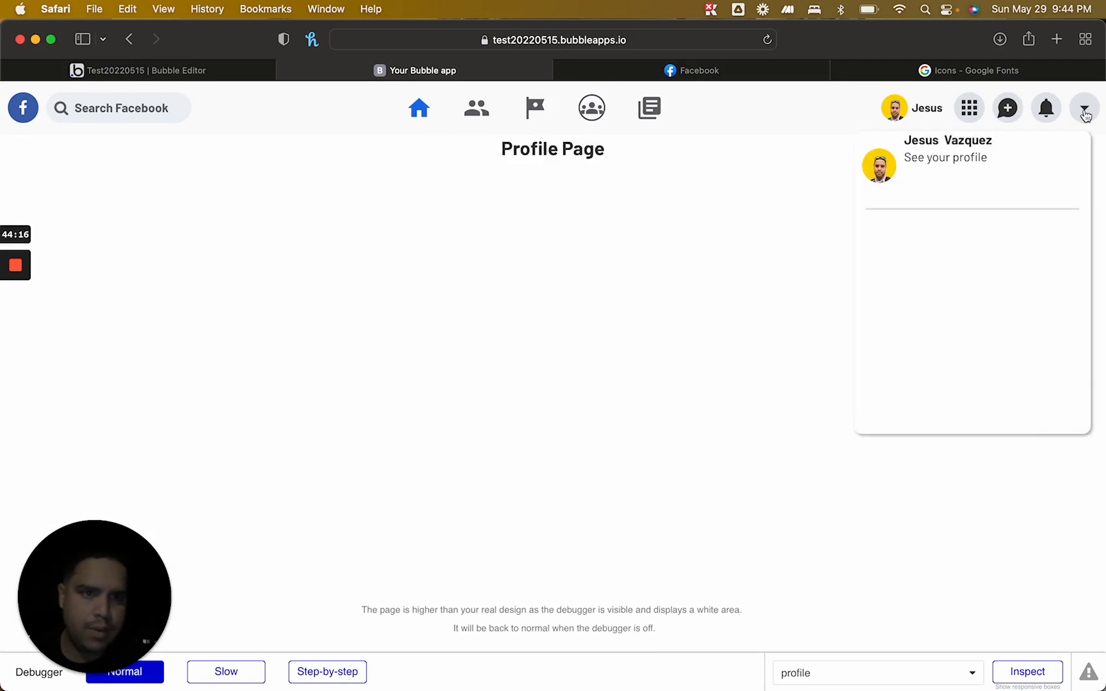
# Return to the Bubble editor and set the minimum height of the column group around the name and "See your profile" texts to 51 px
pyautogui.click(232, 72)
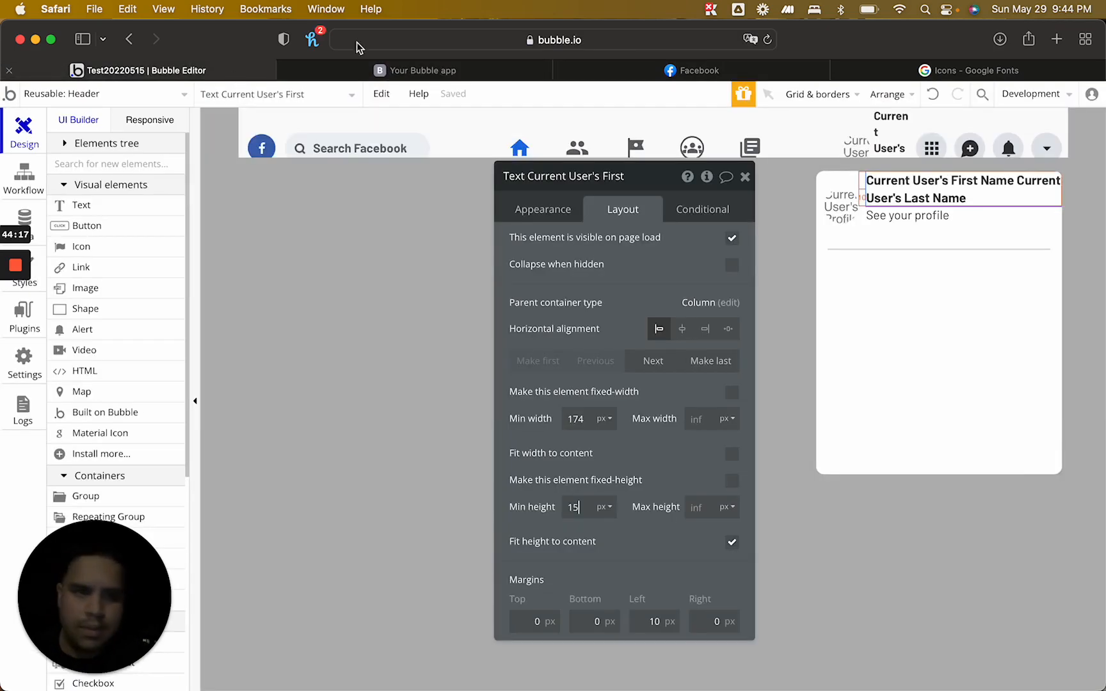
pyautogui.click(961, 228)
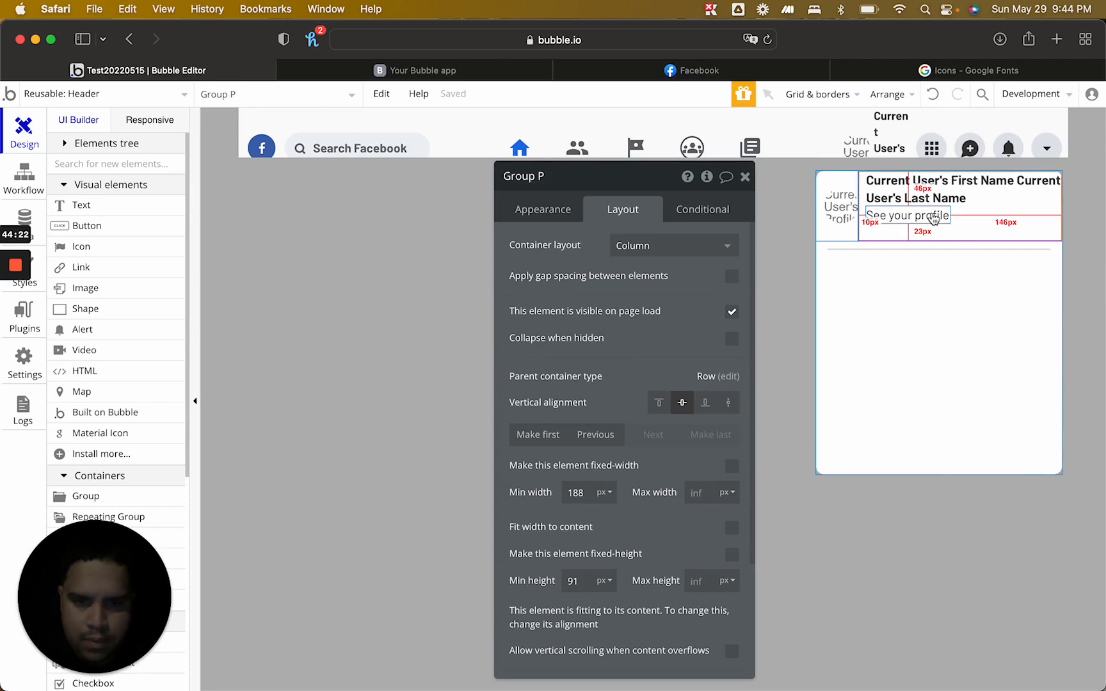
pyautogui.click(933, 216)
pyautogui.click(947, 238)
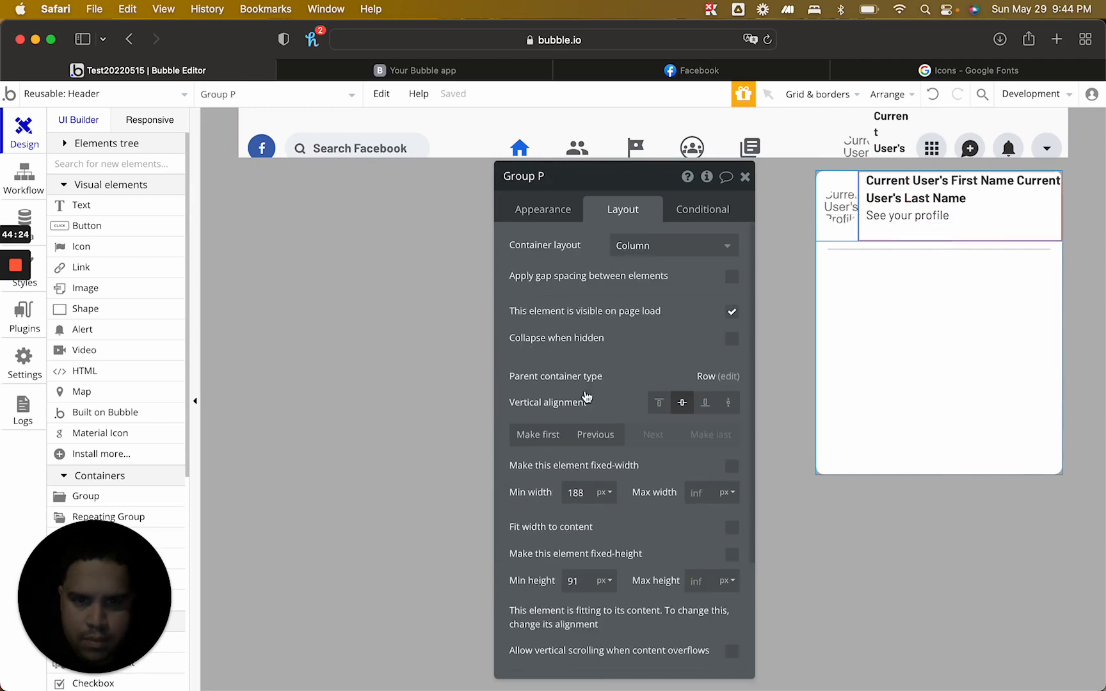
pyautogui.press('BackSpace')
pyautogui.press('BackSpace')
pyautogui.write('72')
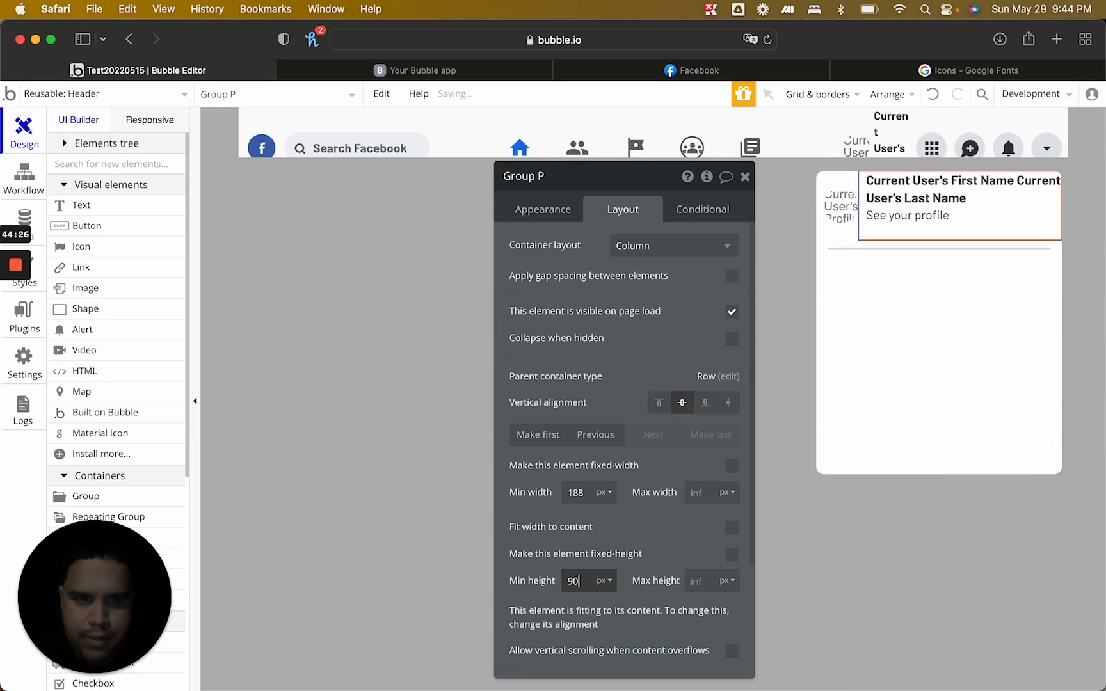
pyautogui.press('BackSpace')
pyautogui.press('BackSpace')
pyautogui.write('66')
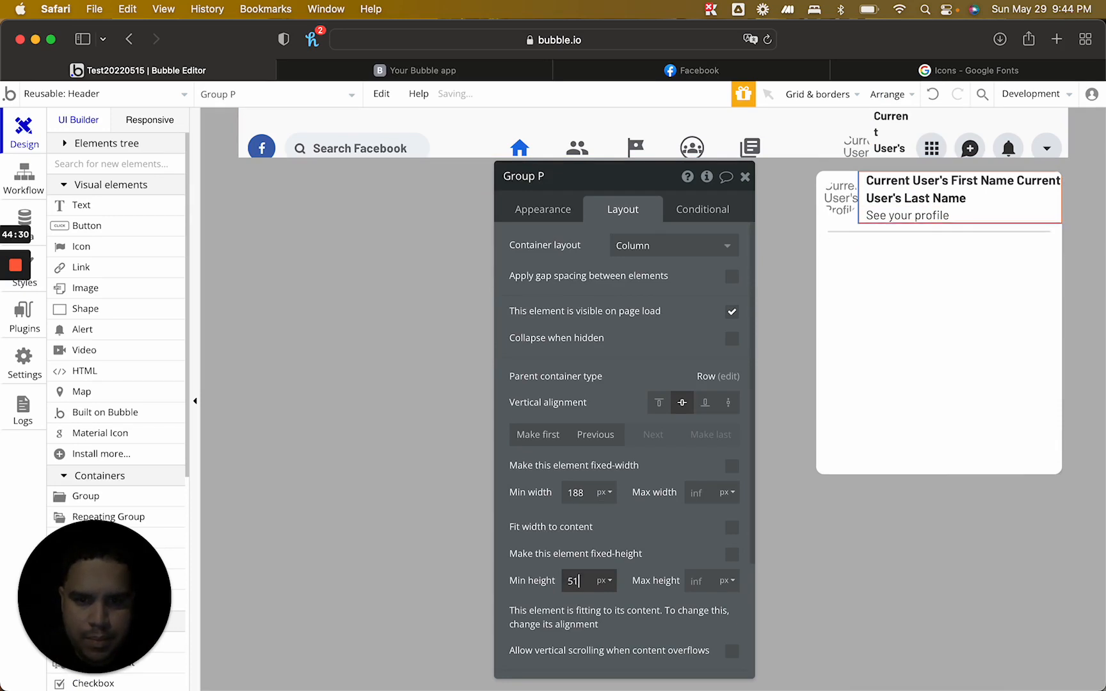
# Center the row group holding the profile picture and texts horizontally within the dropdown menu
pyautogui.click(906, 215)
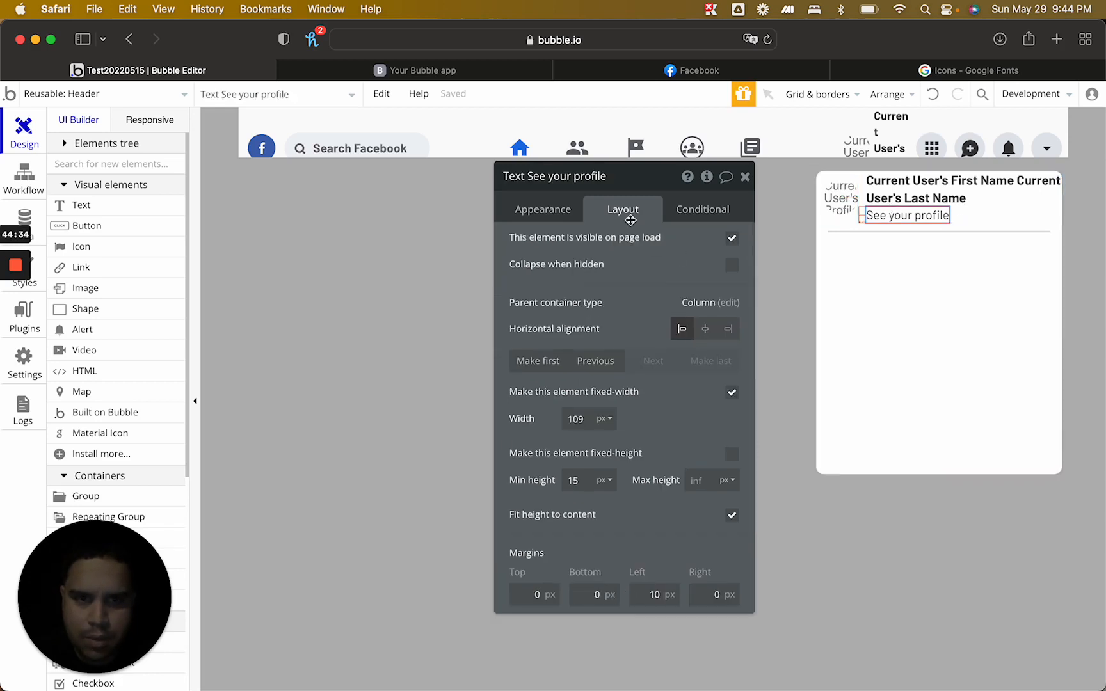
pyautogui.click(846, 223)
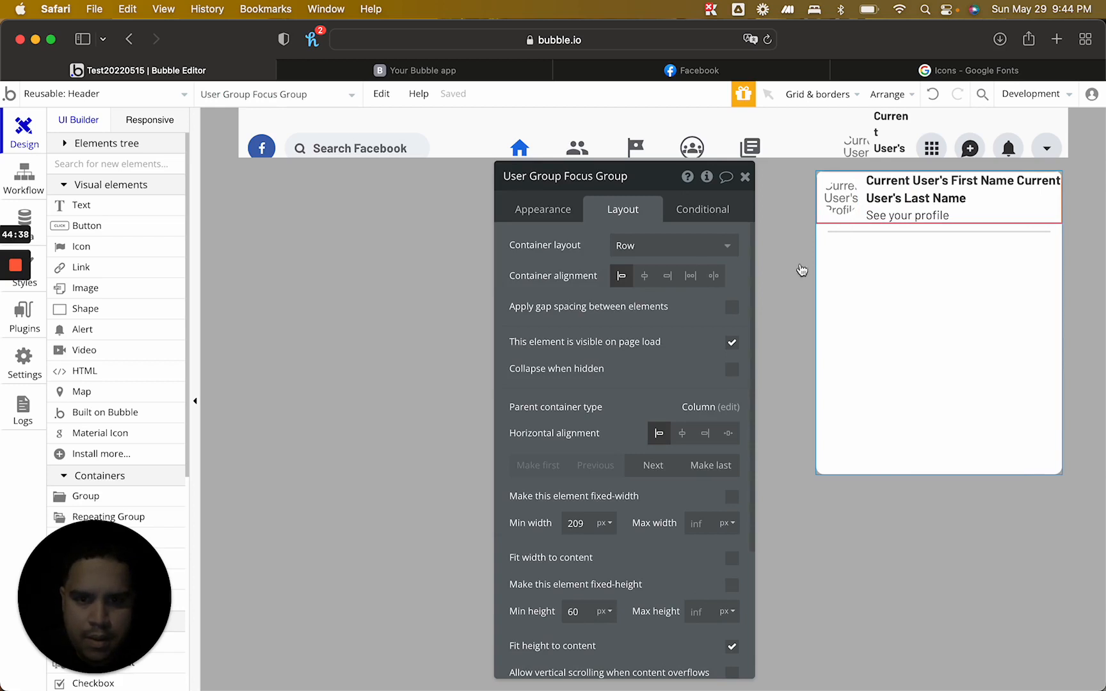
pyautogui.click(683, 433)
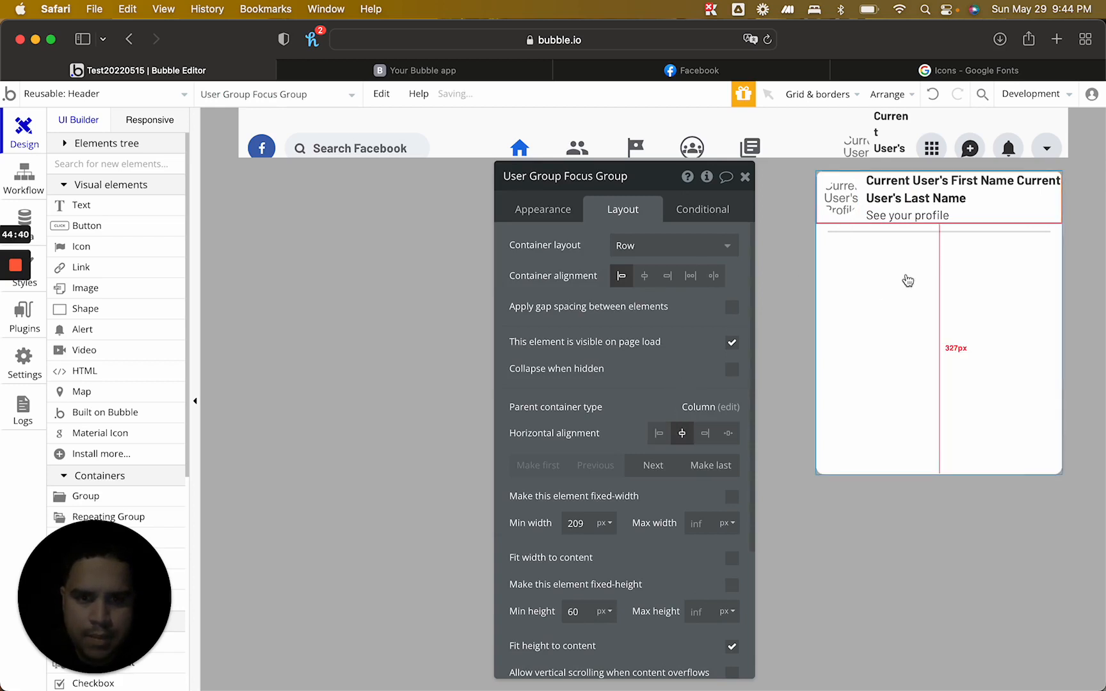
# Try to center the "See your profile" text horizontally in its column, and restore its left alignment
pyautogui.click(938, 219)
pyautogui.click(938, 215)
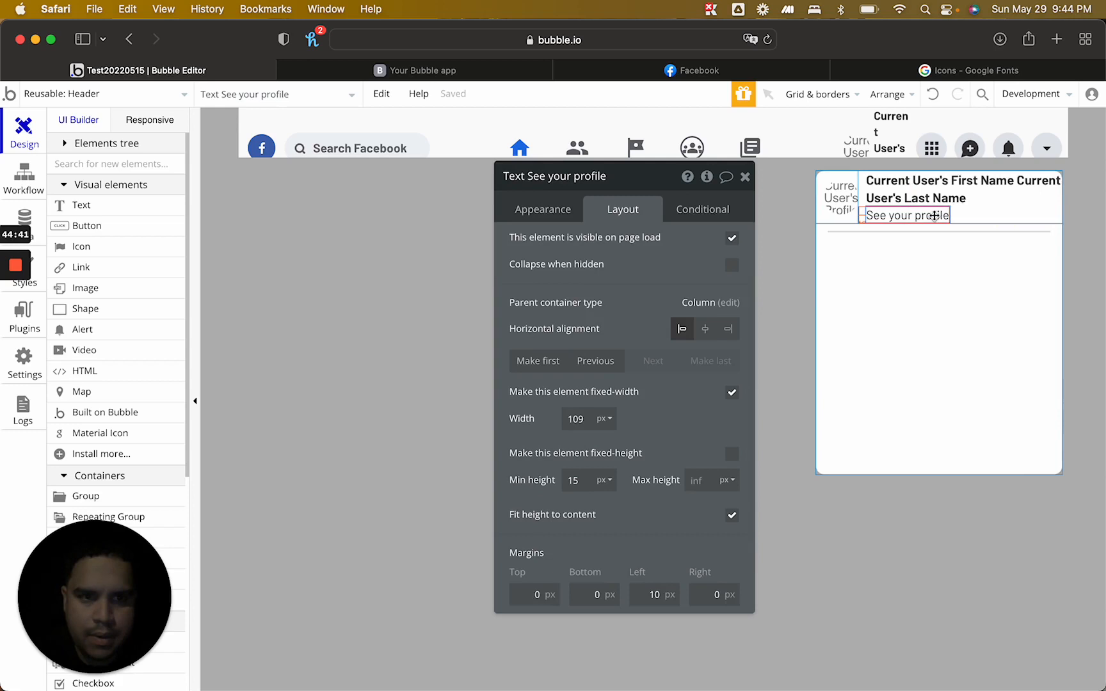
pyautogui.click(705, 330)
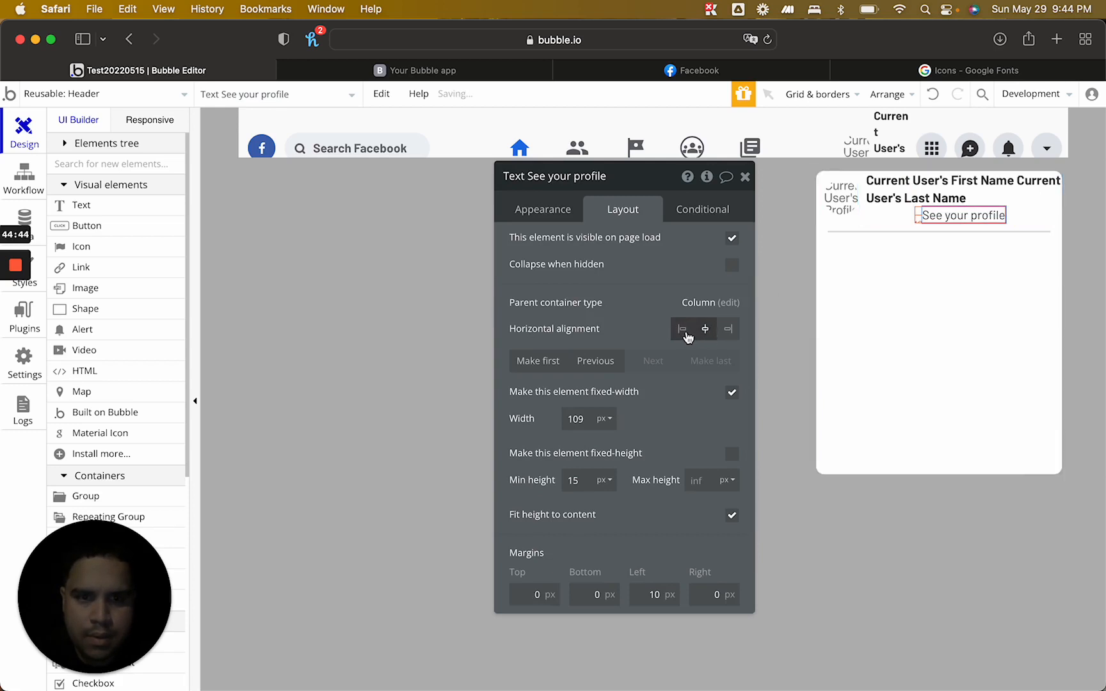
pyautogui.click(683, 332)
pyautogui.click(909, 187)
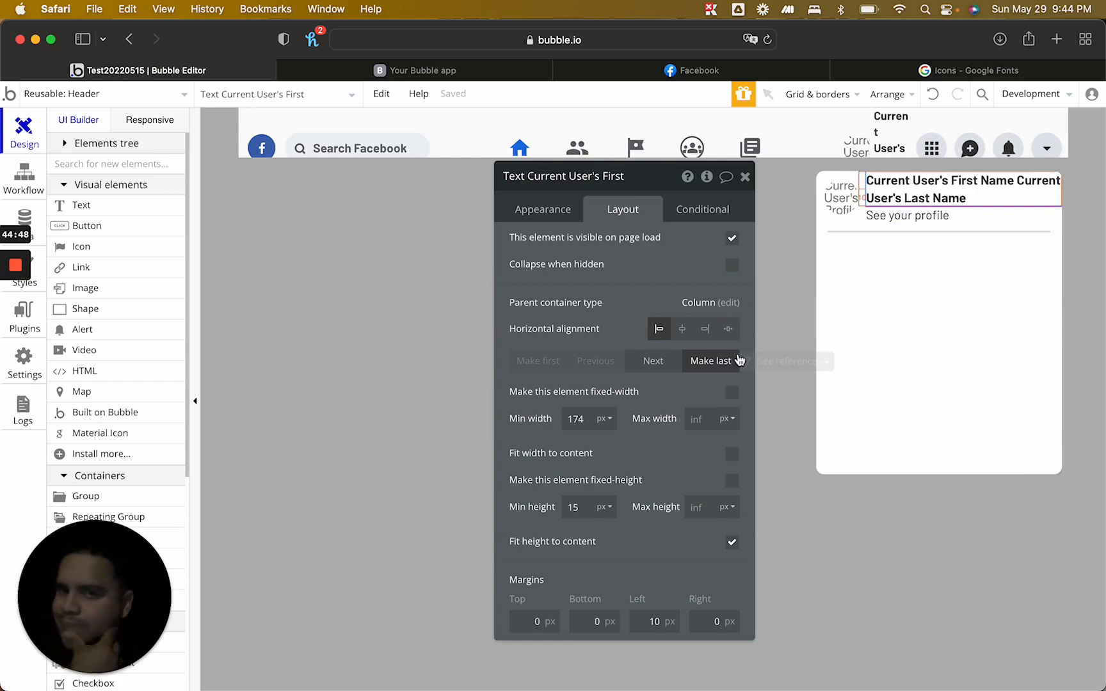
# Reload the app preview, open the account dropdown and compare it with Facebook's own account menu
pyautogui.click(415, 71)
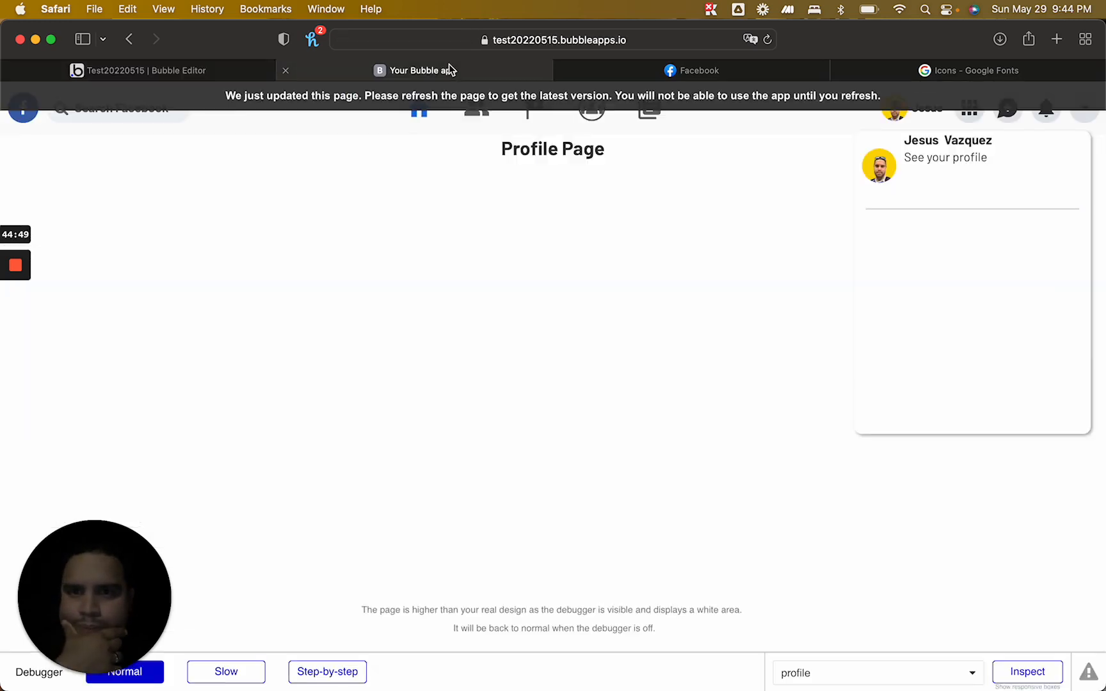
pyautogui.click(451, 98)
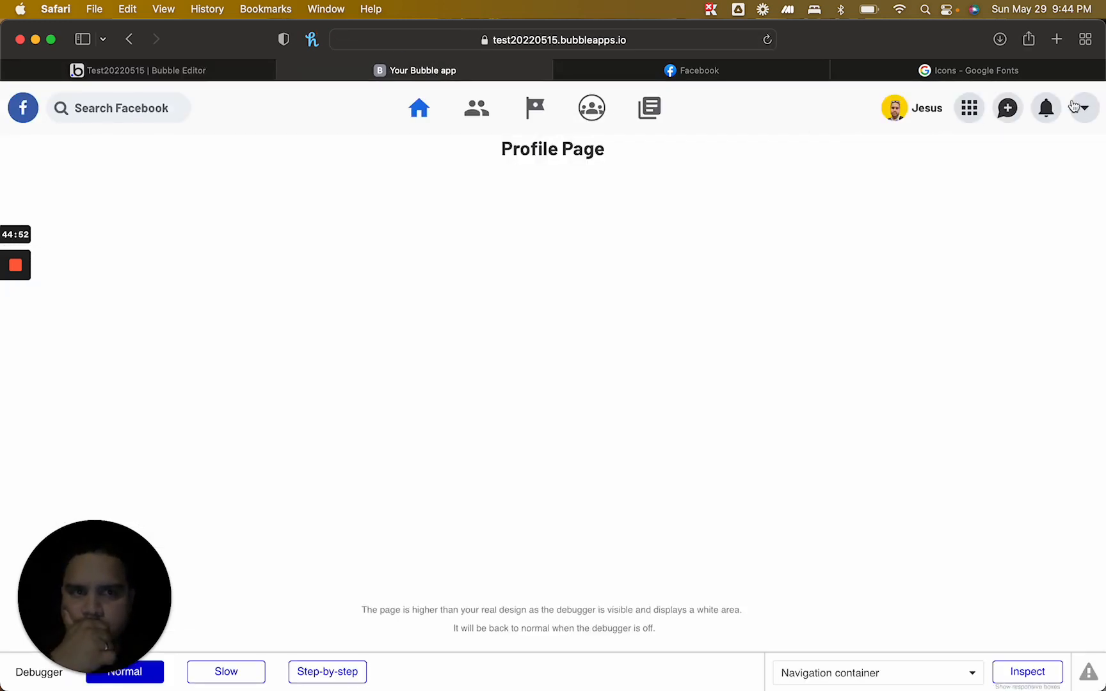
pyautogui.click(1083, 115)
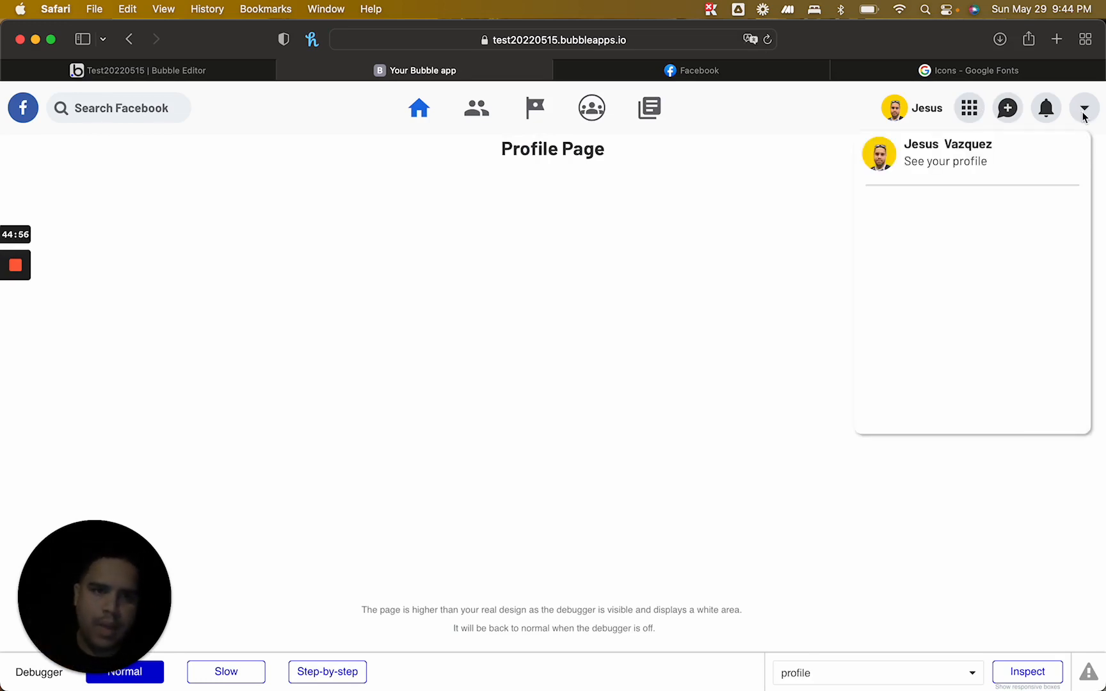
pyautogui.click(690, 72)
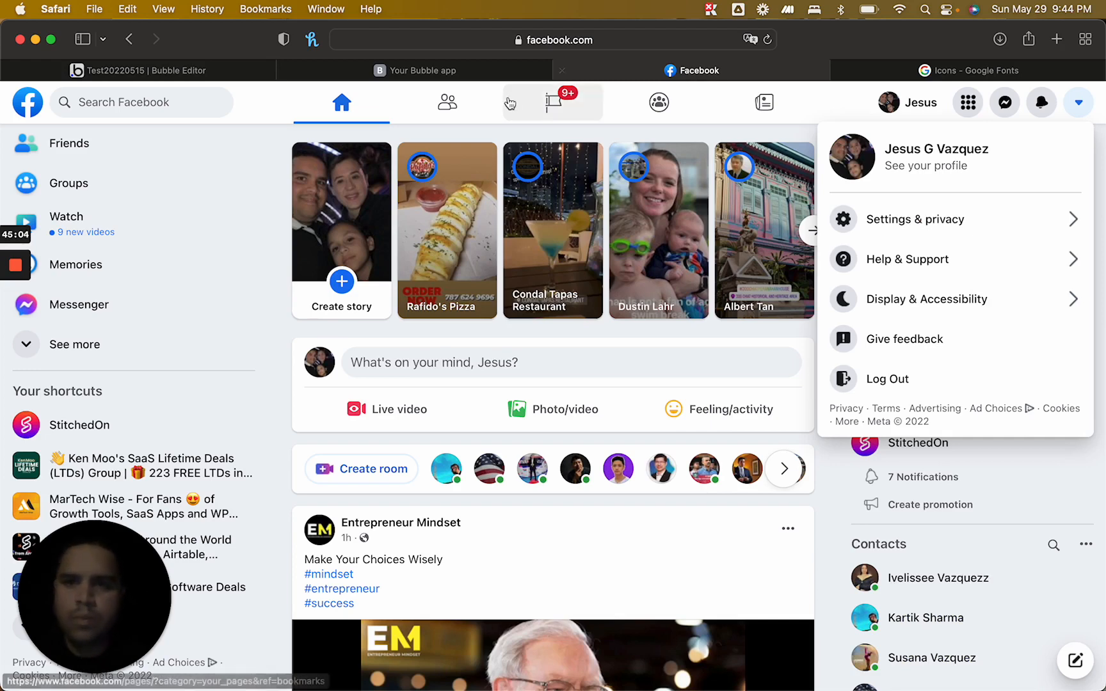
# In the Bubble editor, set the dropdown divider line's left margin to 10 px and right margin to 9 px
pyautogui.click(251, 77)
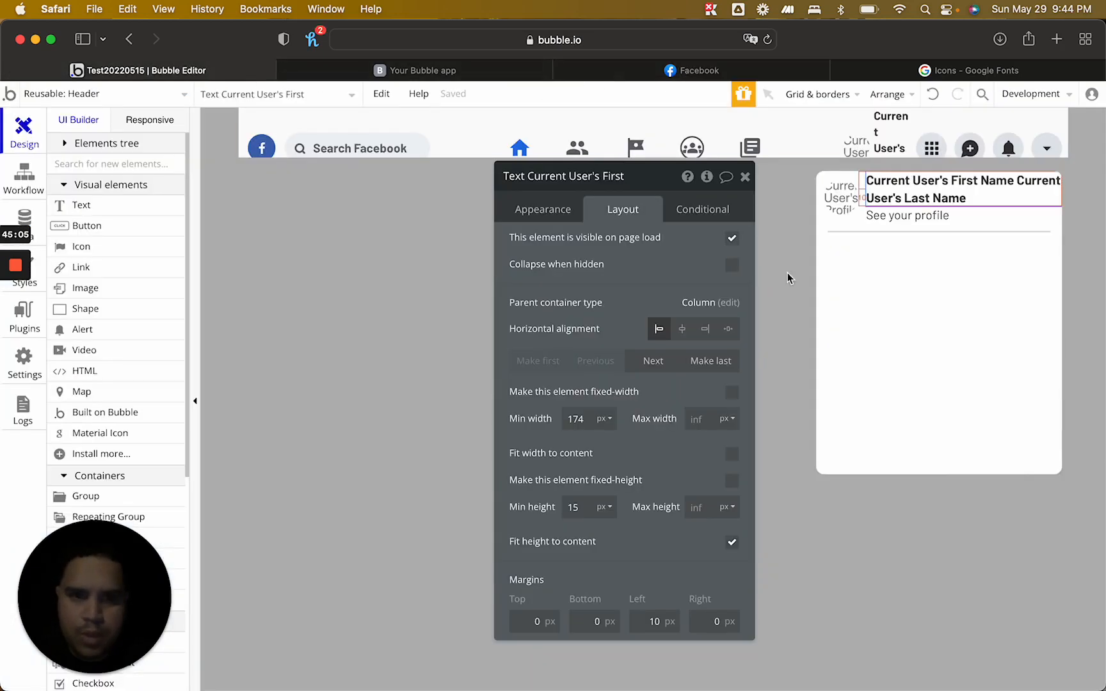
pyautogui.click(936, 232)
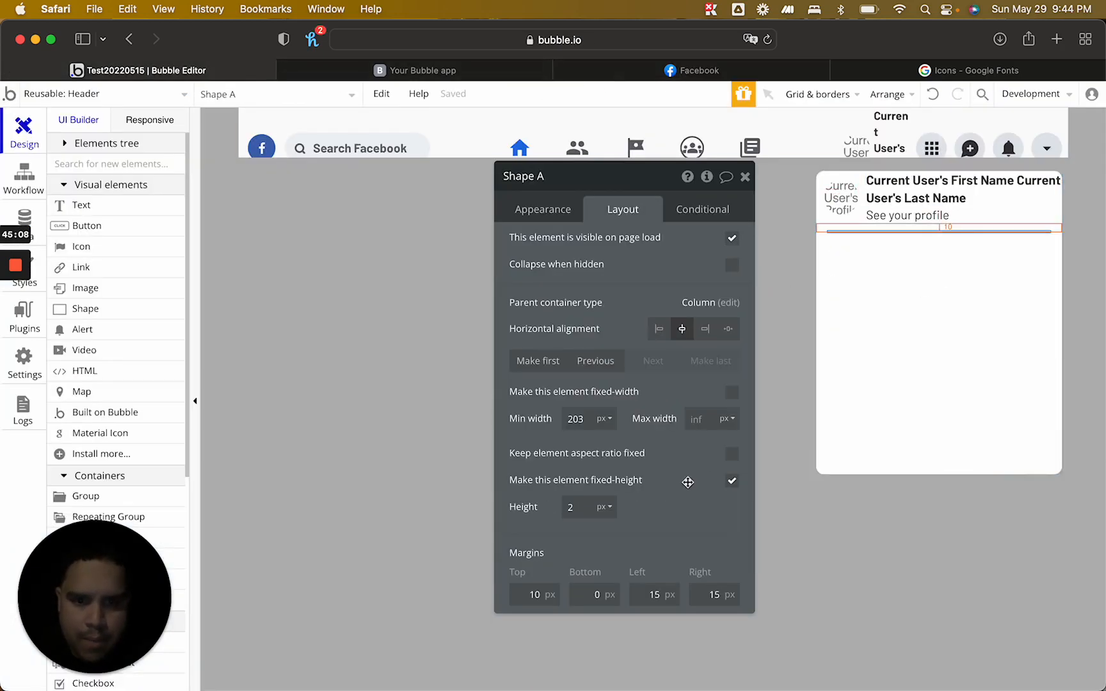
pyautogui.click(655, 593)
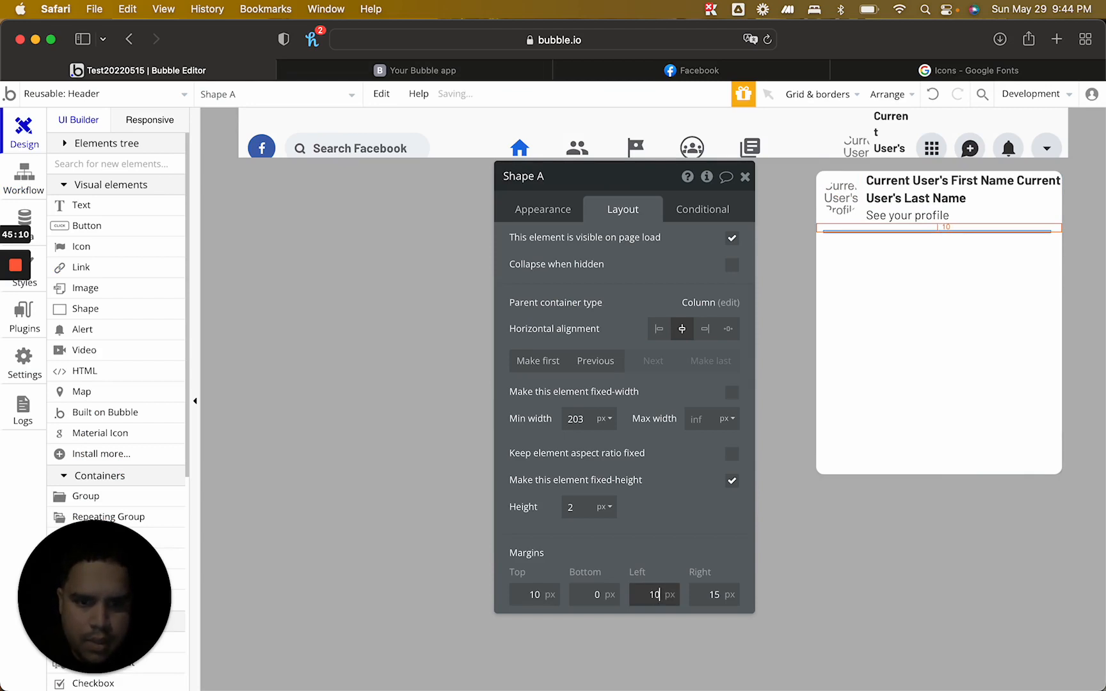
pyautogui.press('Tab')
pyautogui.write('13')
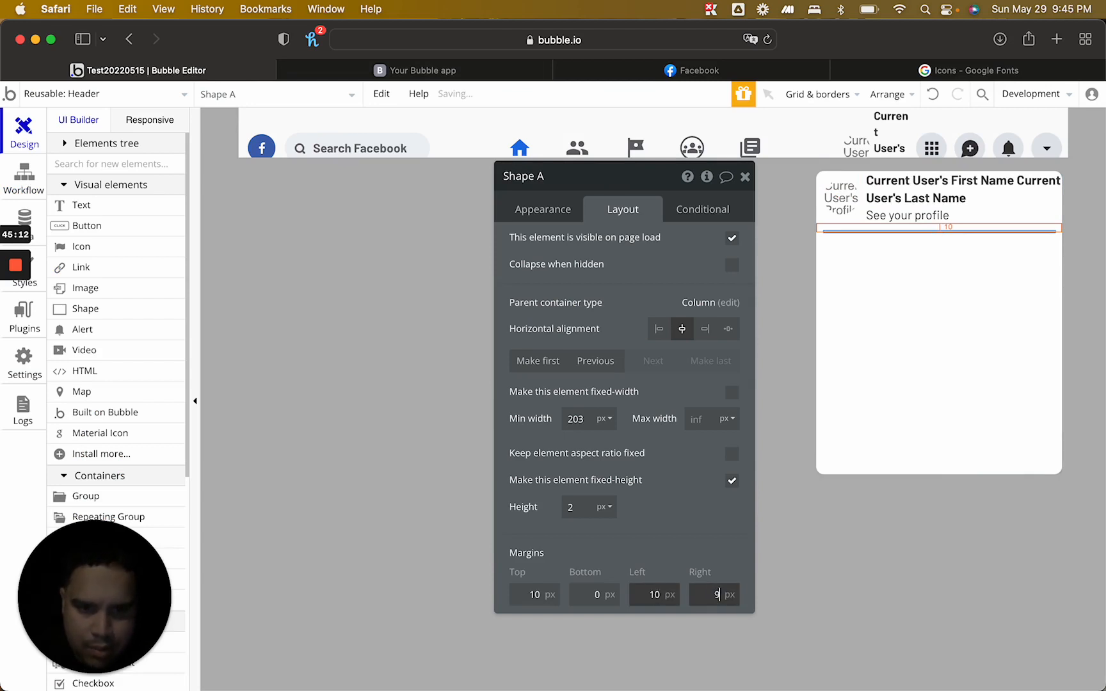
pyautogui.click(745, 176)
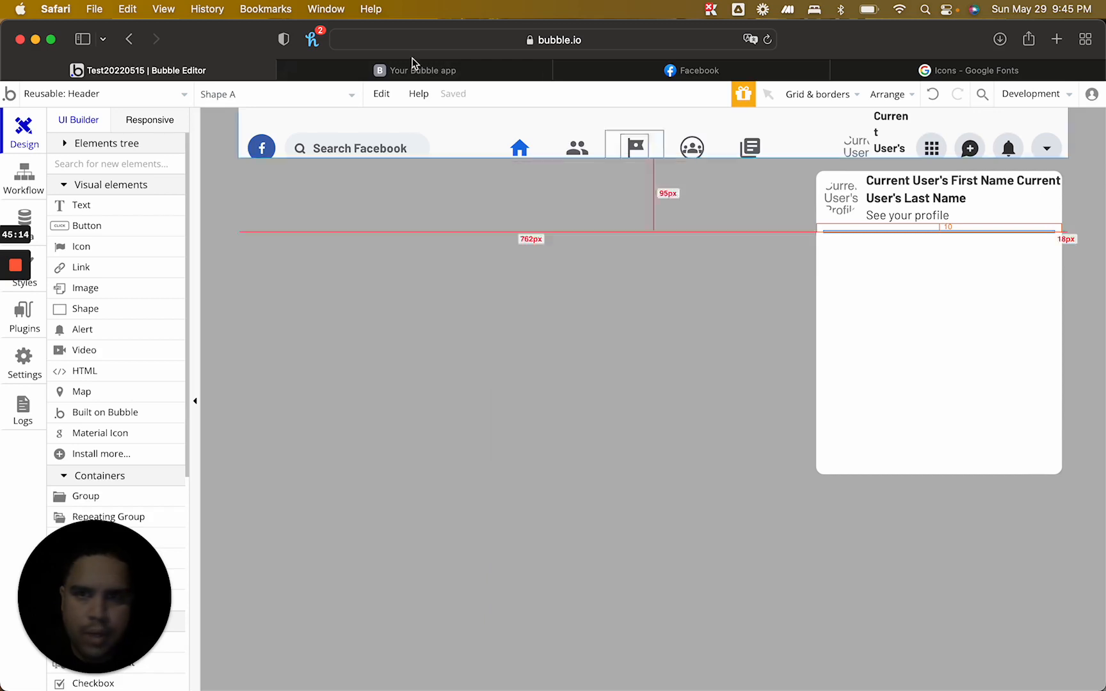
# Refresh the app preview, check the divider line's new margins in the account dropdown, and compare them with Facebook's menu
pyautogui.click(415, 69)
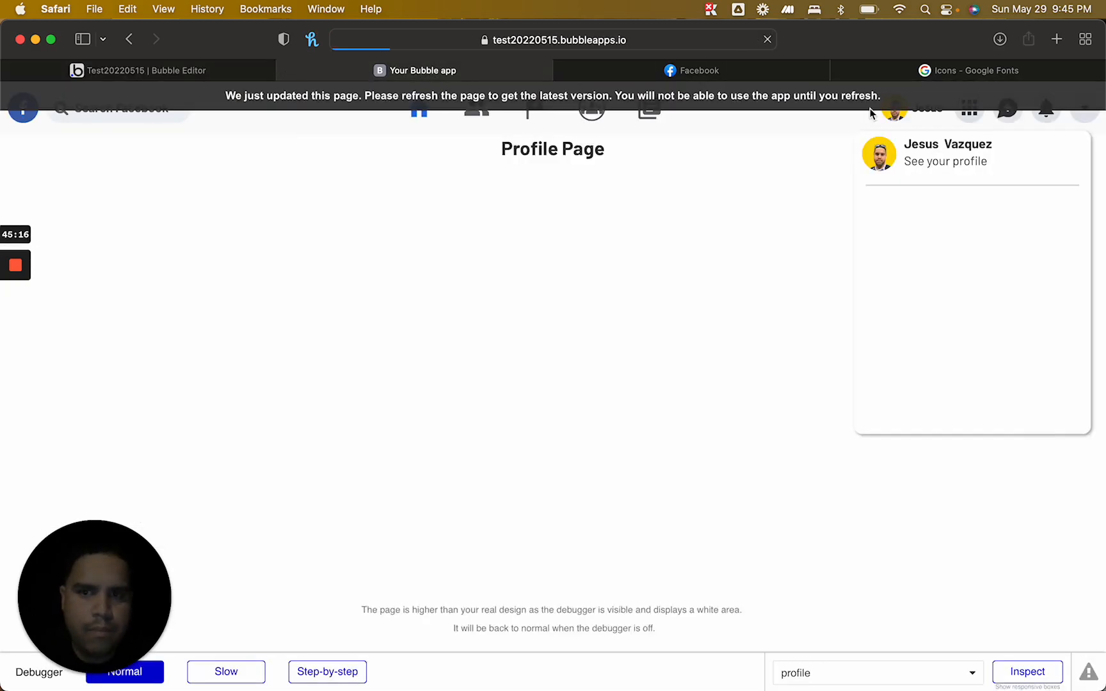
pyautogui.click(1083, 112)
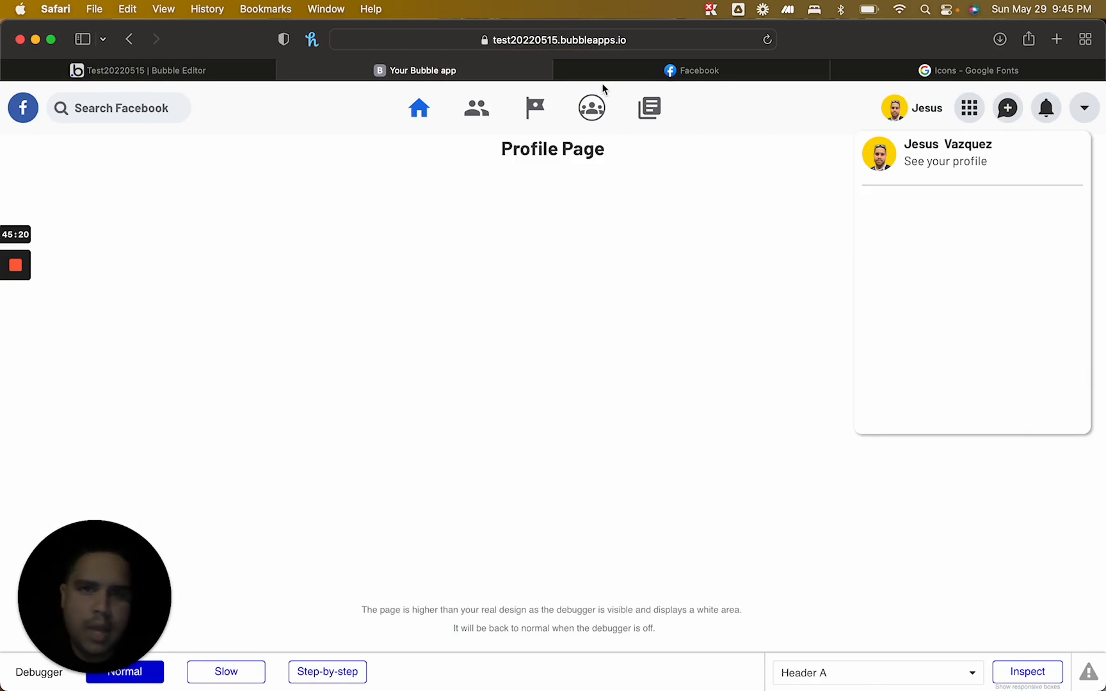
pyautogui.click(637, 69)
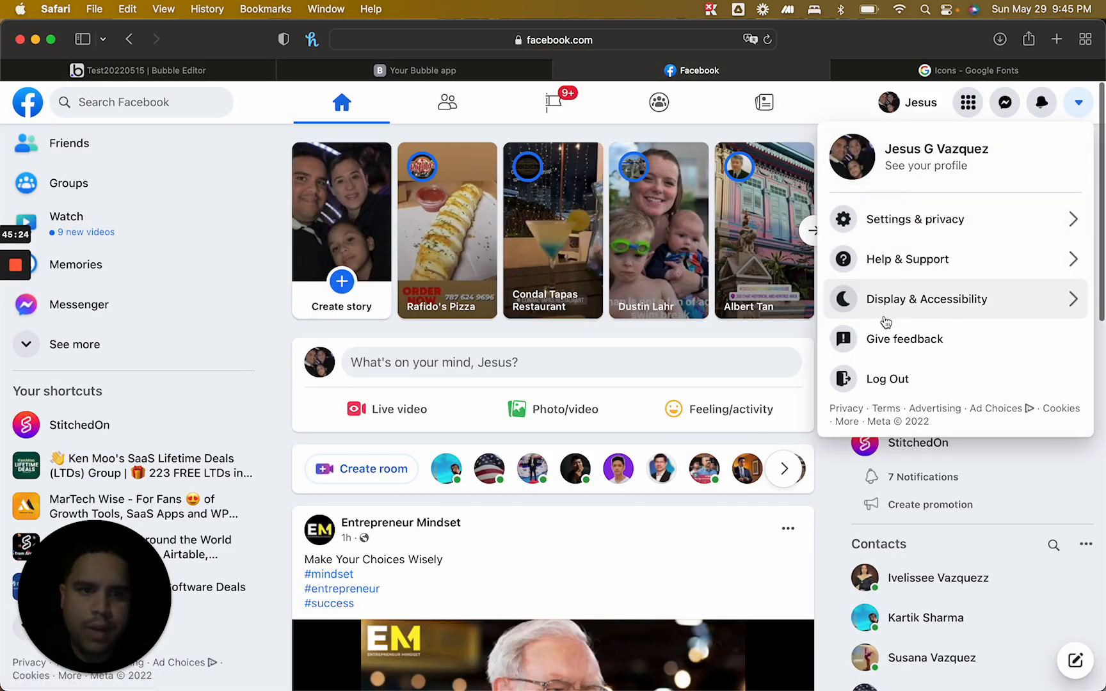
# In the Bubble editor, draw a group below the dropdown's divider, give it a Row layout and turn off its fixed width
pyautogui.click(224, 70)
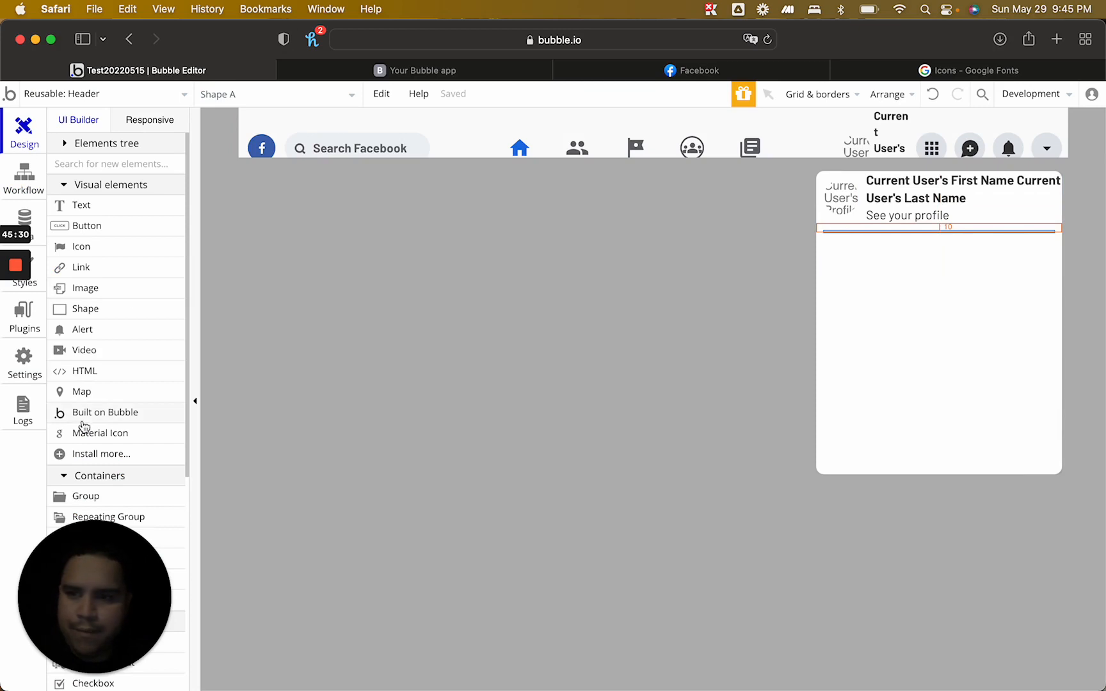
pyautogui.click(89, 498)
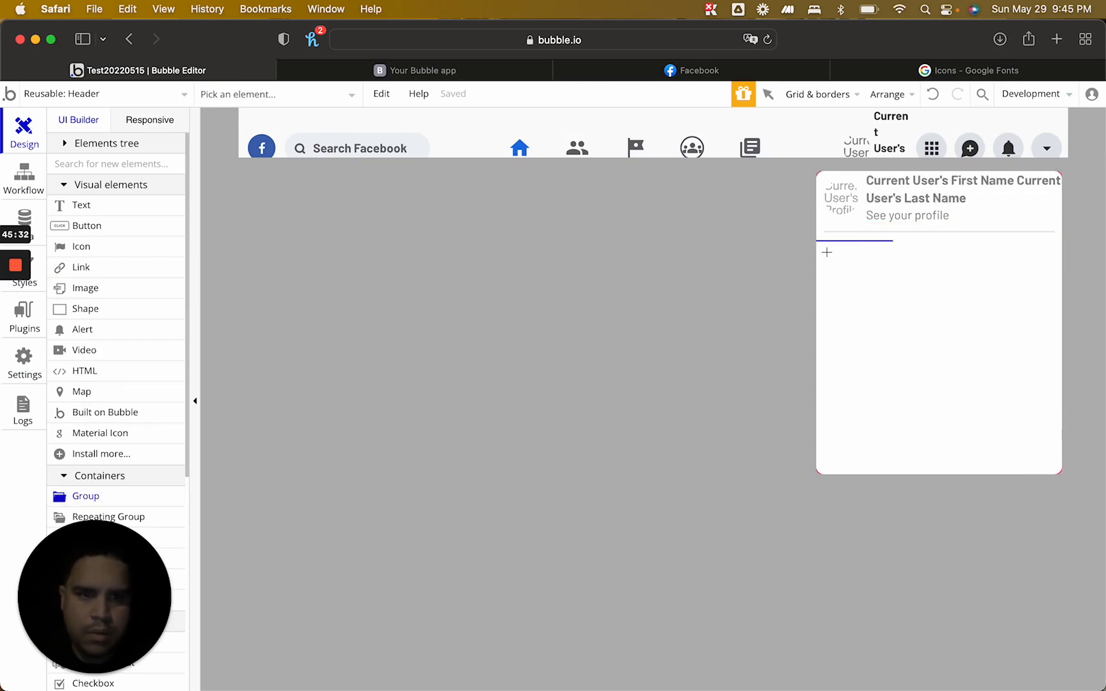
pyautogui.moveTo(825, 251); pyautogui.dragTo(982, 303)
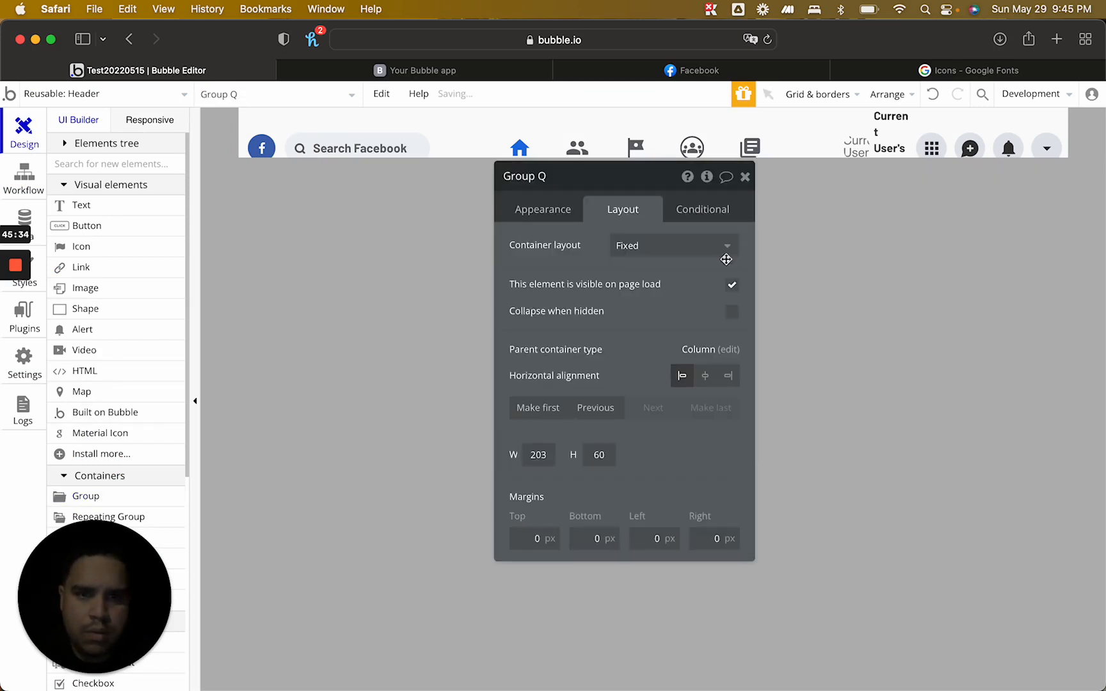
pyautogui.click(643, 246)
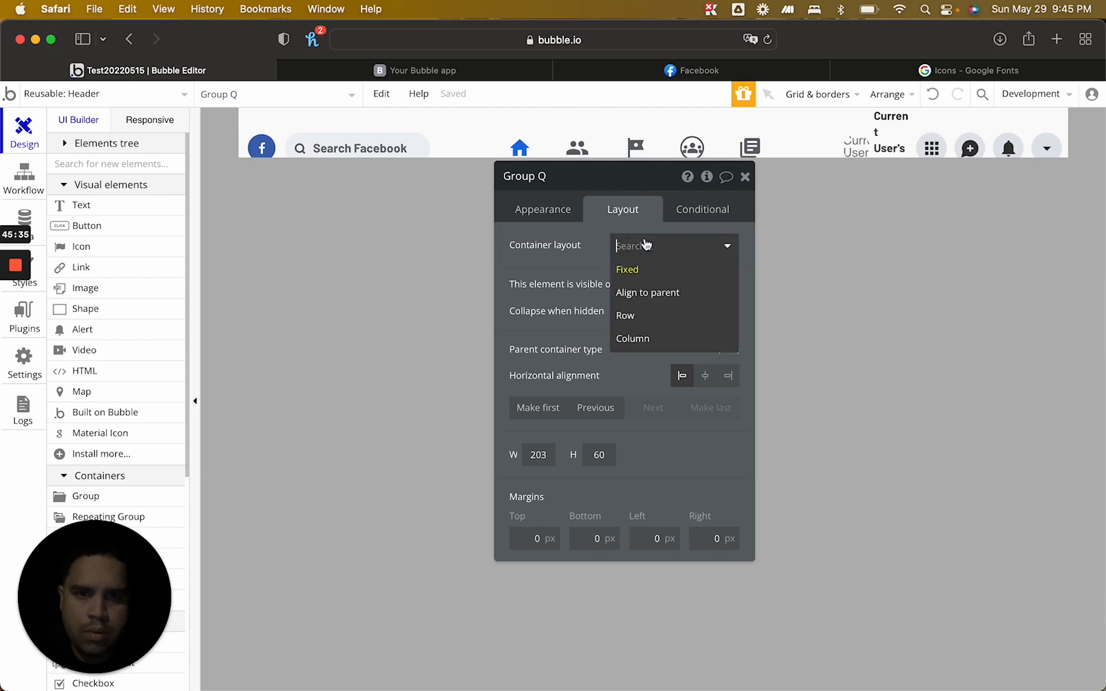
pyautogui.click(648, 327)
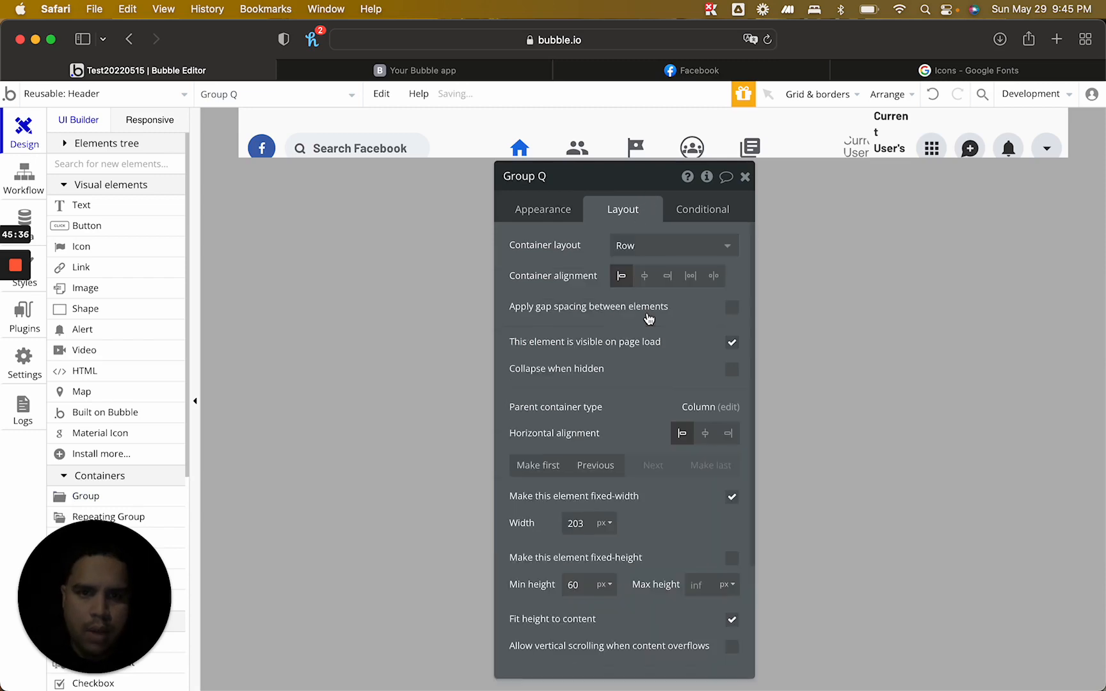
pyautogui.click(732, 498)
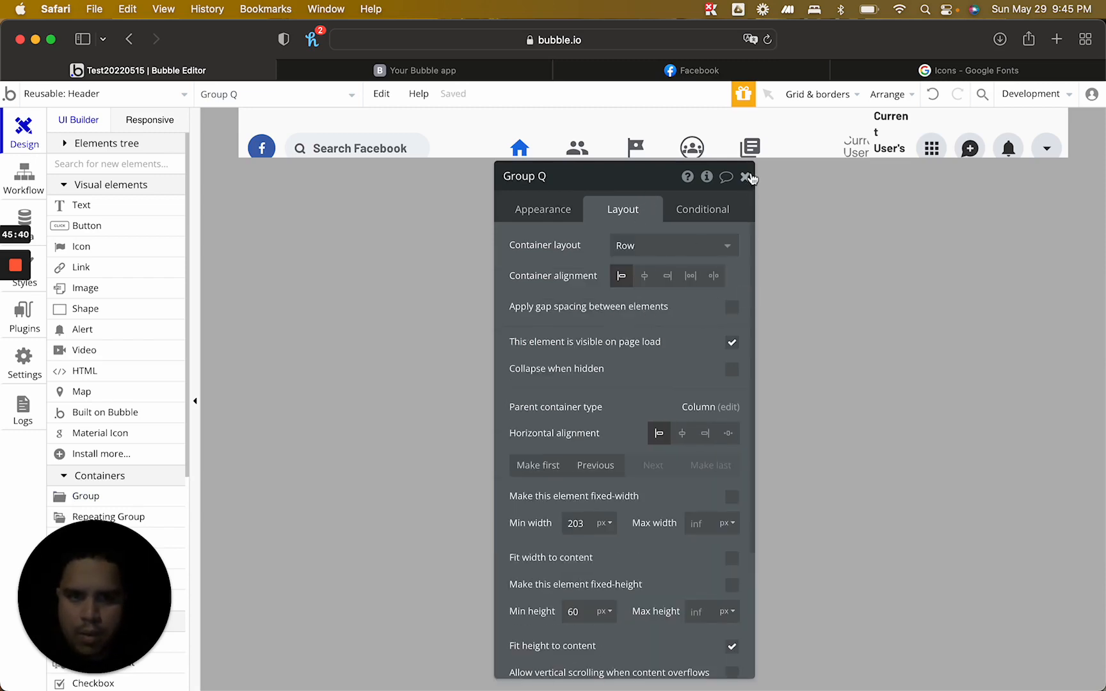
pyautogui.click(745, 177)
# Find the Menu GroupFocus element and bring the dropdown menu back onto the canvas
pyautogui.click(289, 102)
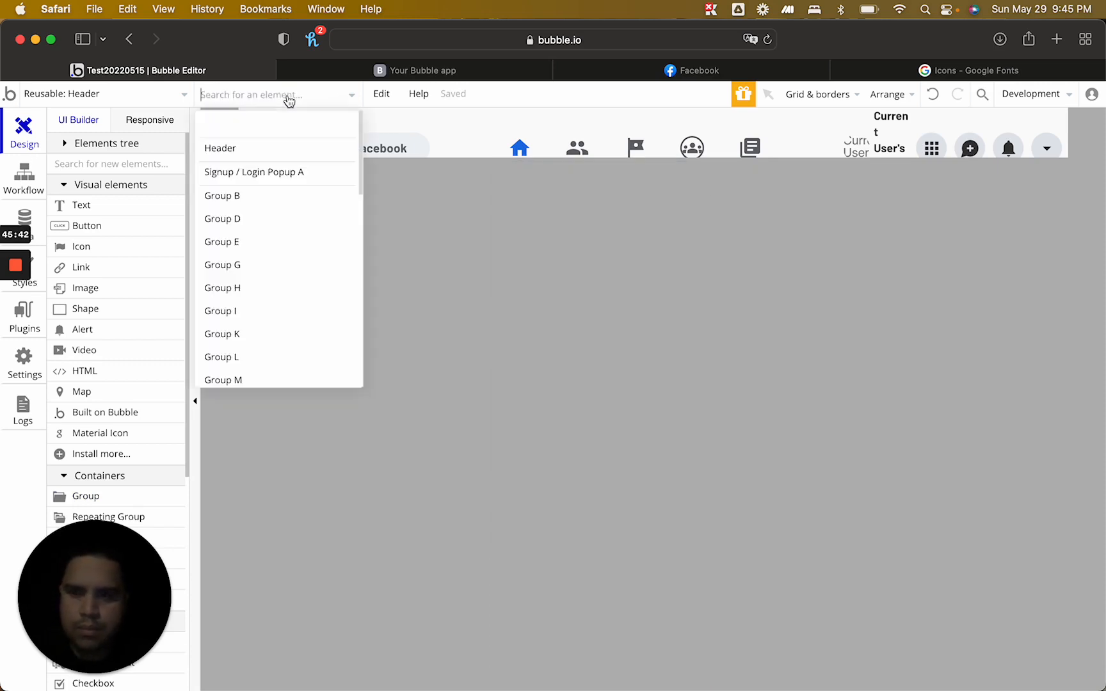
pyautogui.write('foc')
pyautogui.click(279, 170)
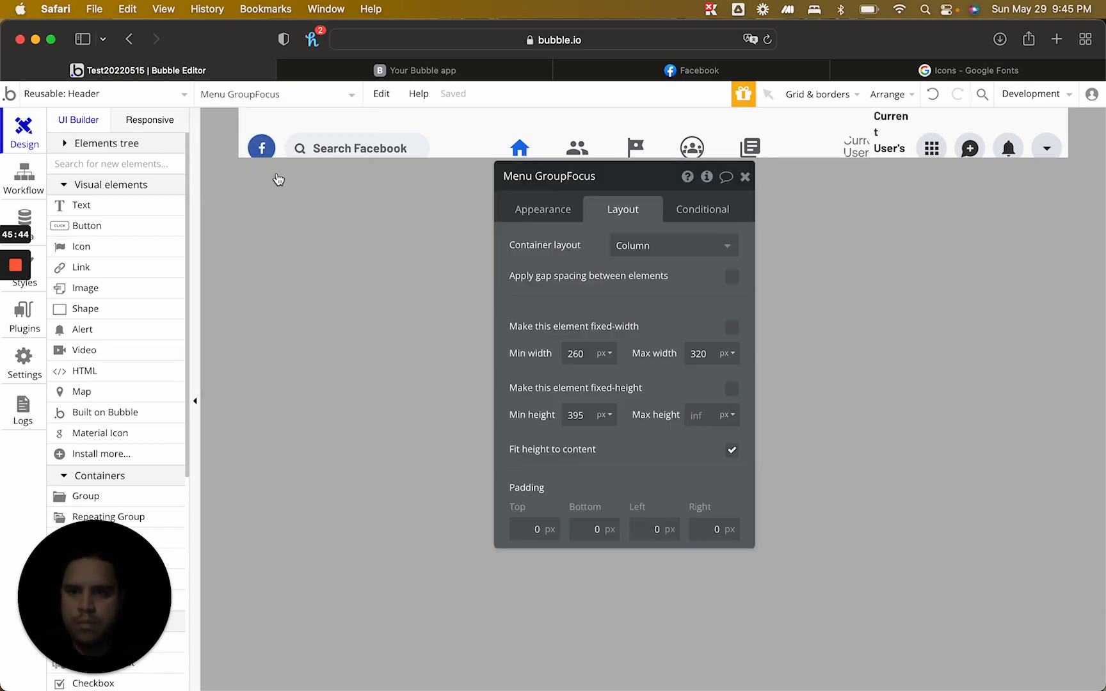
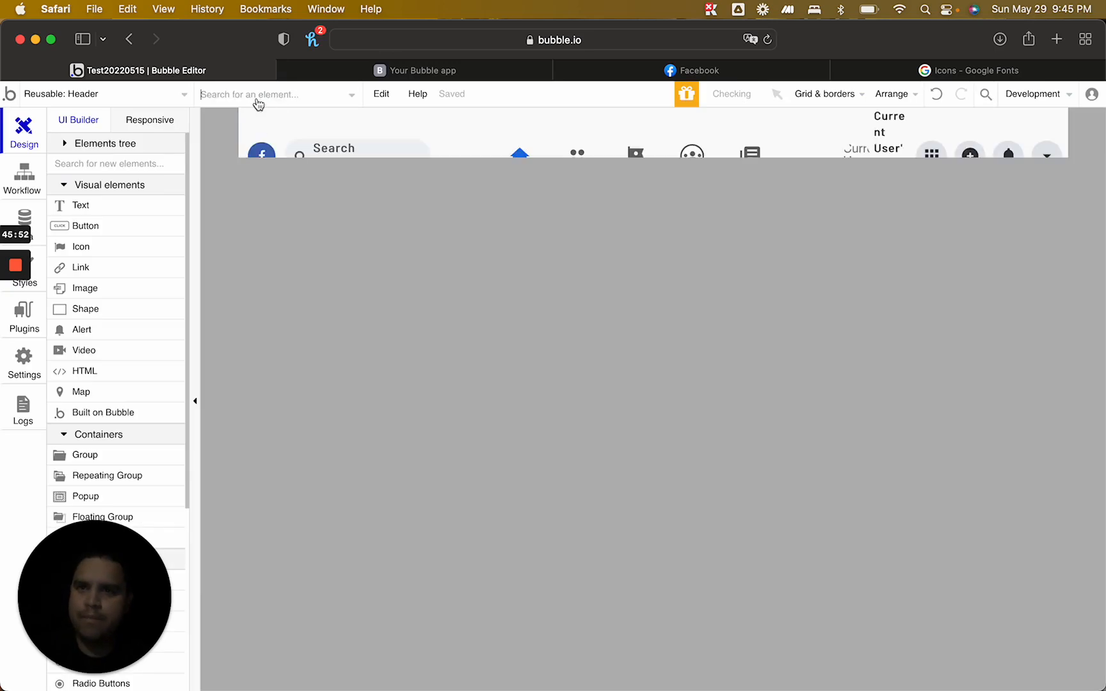
pyautogui.click(258, 96)
pyautogui.write('foc')
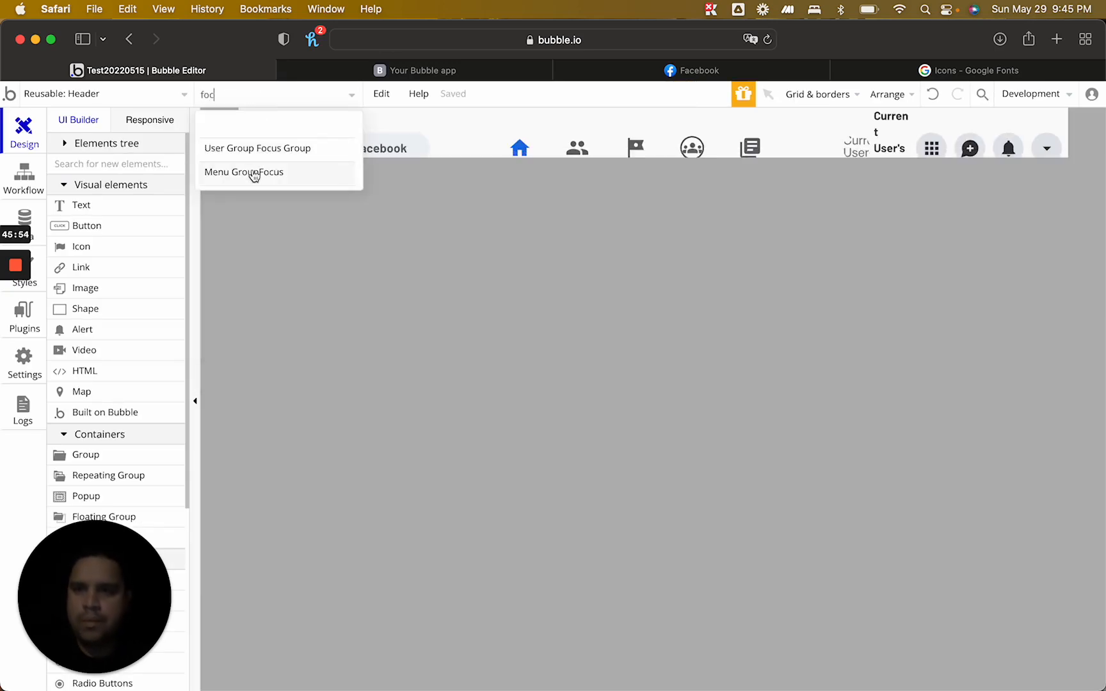
pyautogui.click(254, 172)
pyautogui.moveTo(896, 182); pyautogui.dragTo(571, 182)
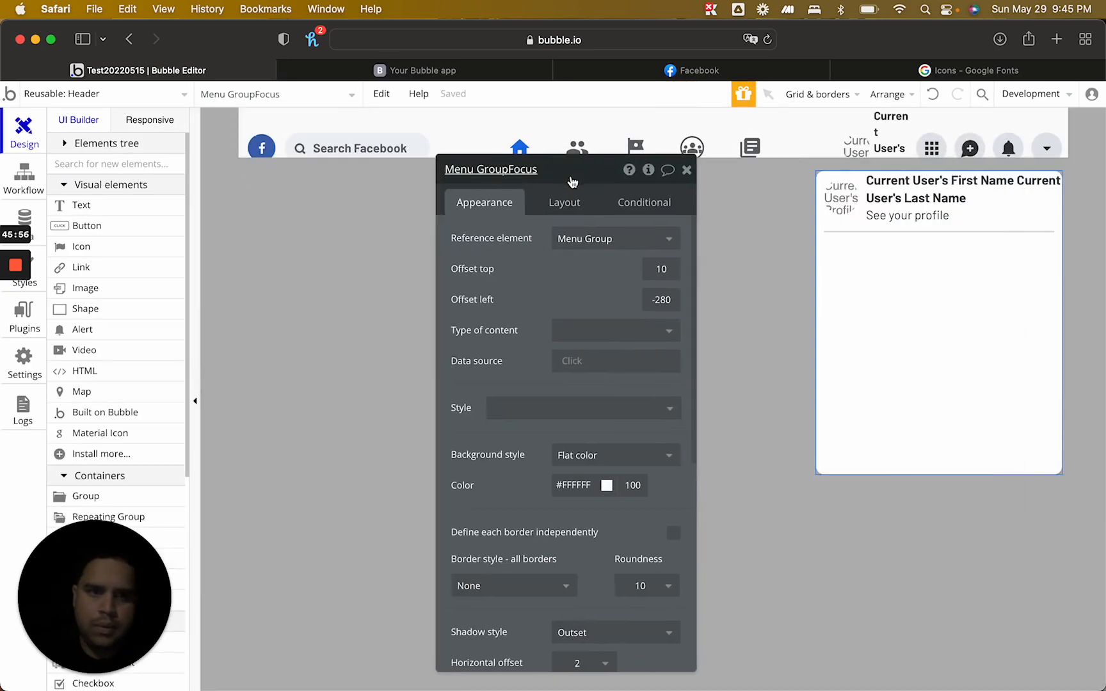
# Rename the new row group below the divider as "Settings & Privacy Group", following the first entry of Facebook's menu
pyautogui.click(905, 259)
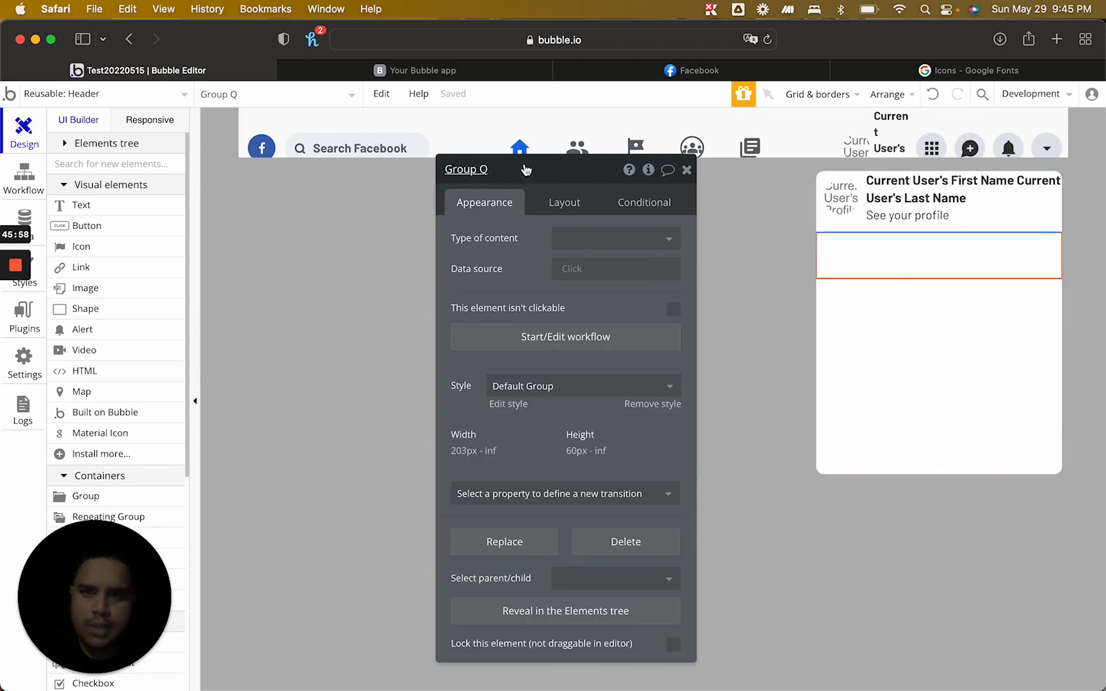
pyautogui.click(691, 70)
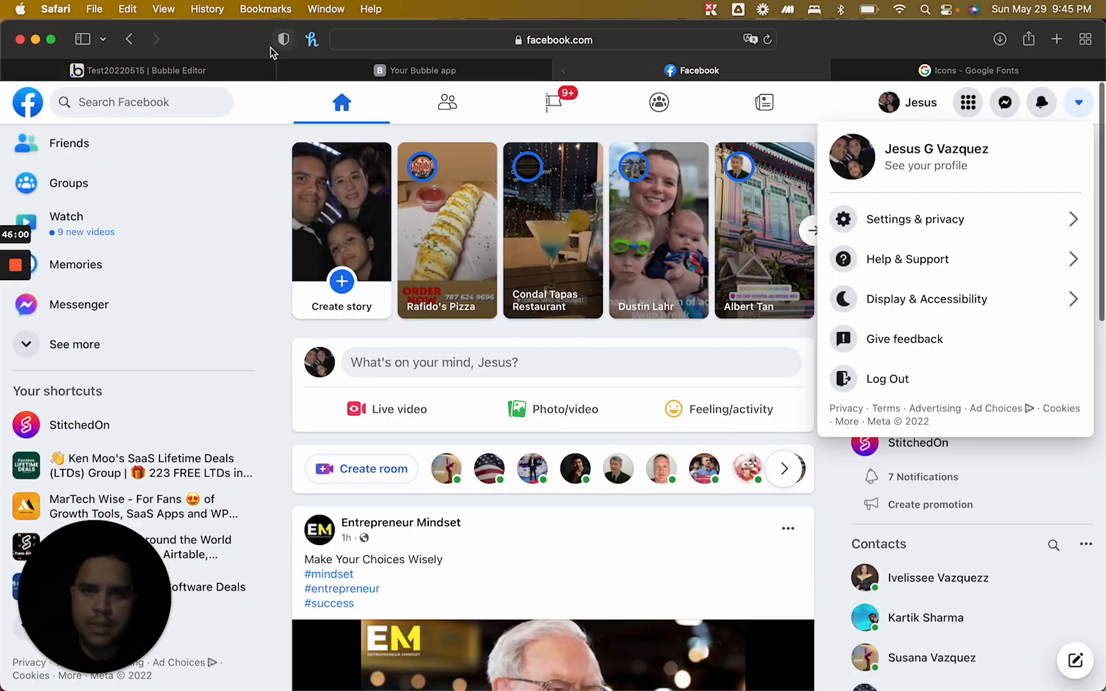
pyautogui.click(241, 72)
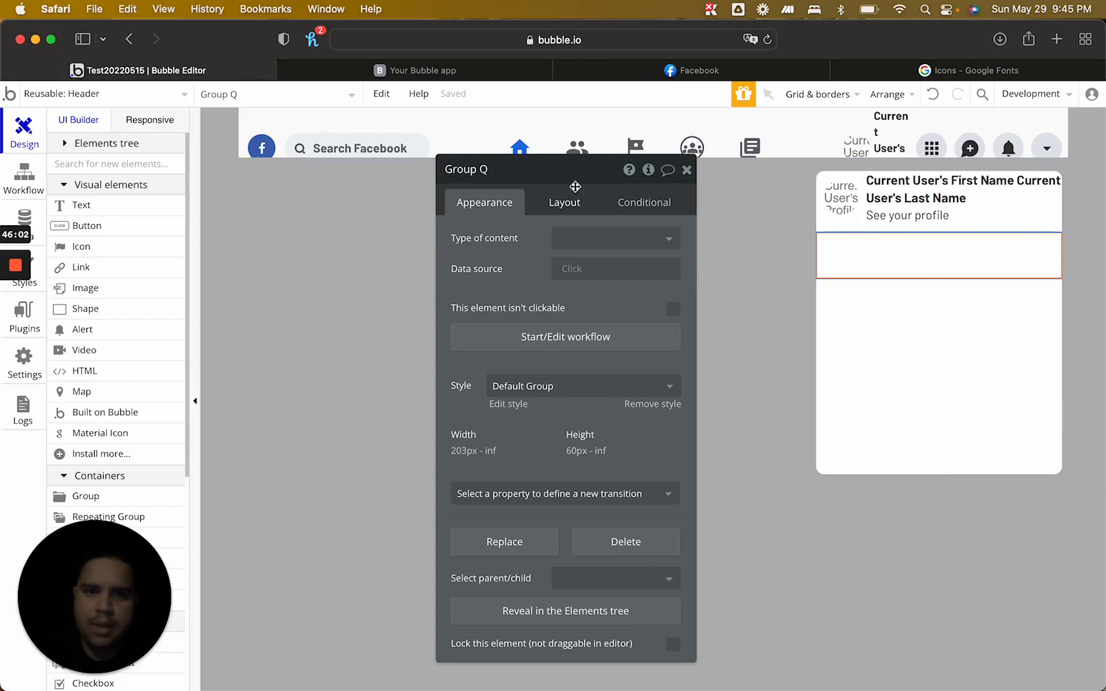
pyautogui.write('Settings ')
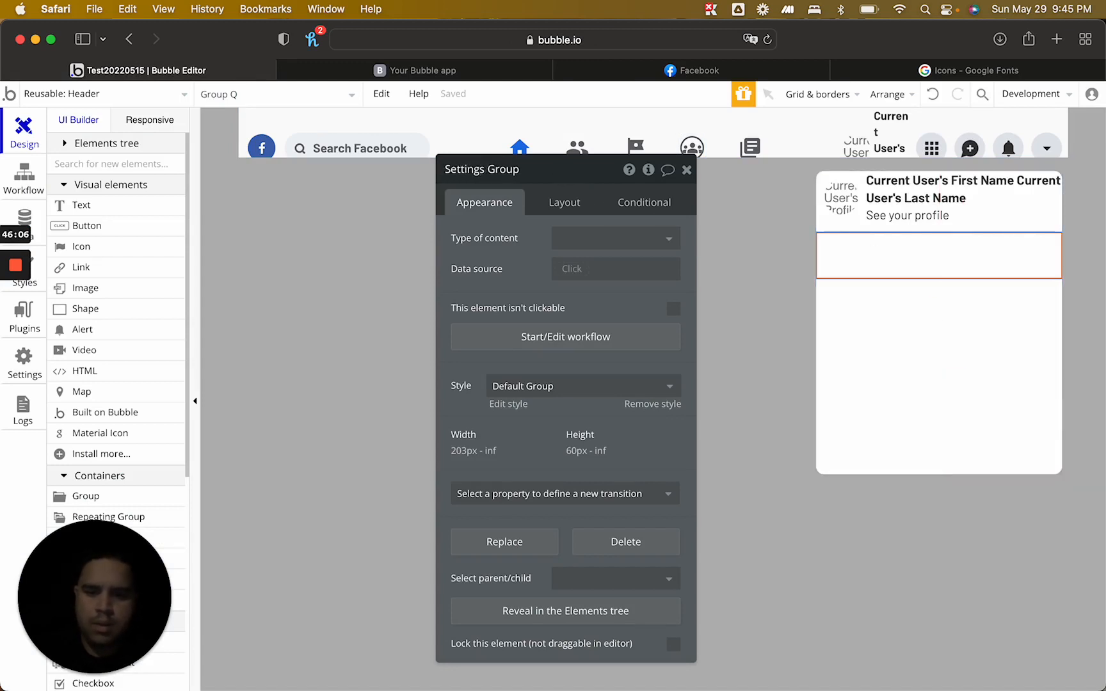
pyautogui.write('& Priva')
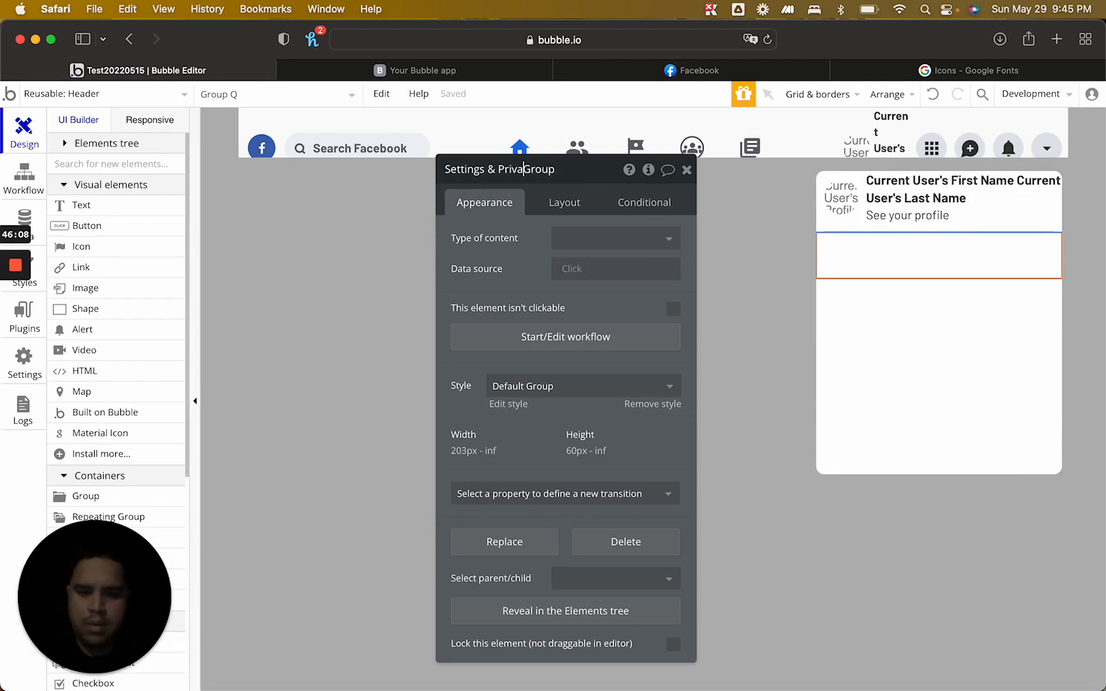
pyautogui.write('cy')
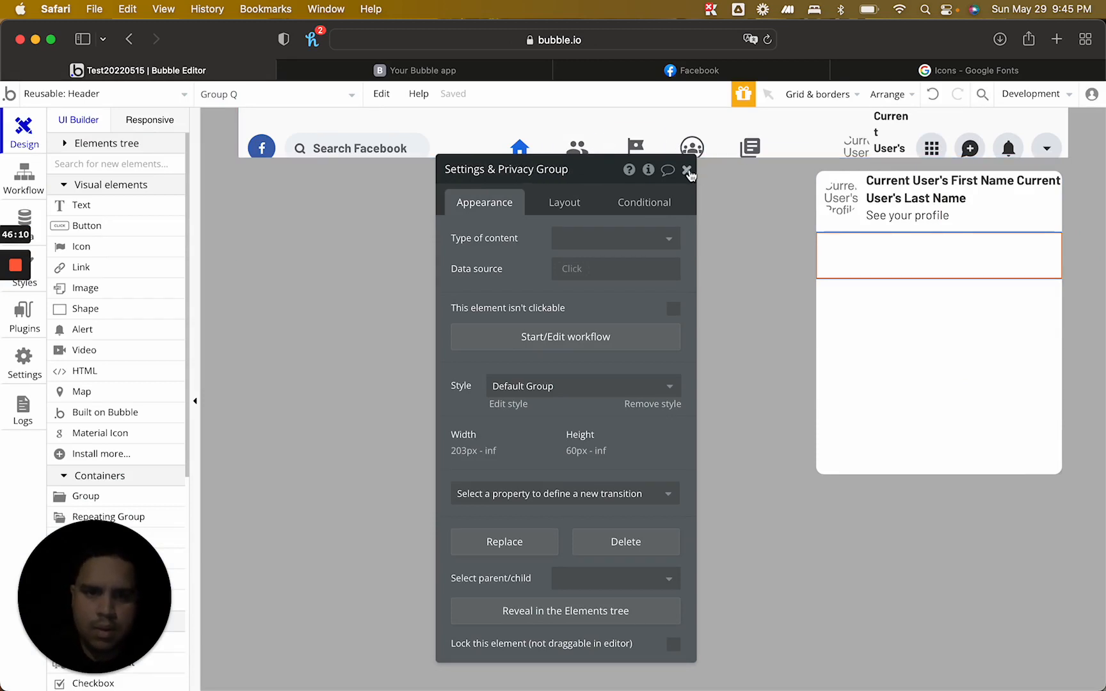
pyautogui.click(686, 170)
# Duplicate the Settings & Privacy Group inside the Menu GroupFocus
pyautogui.press('super+c')
pyautogui.click(890, 315)
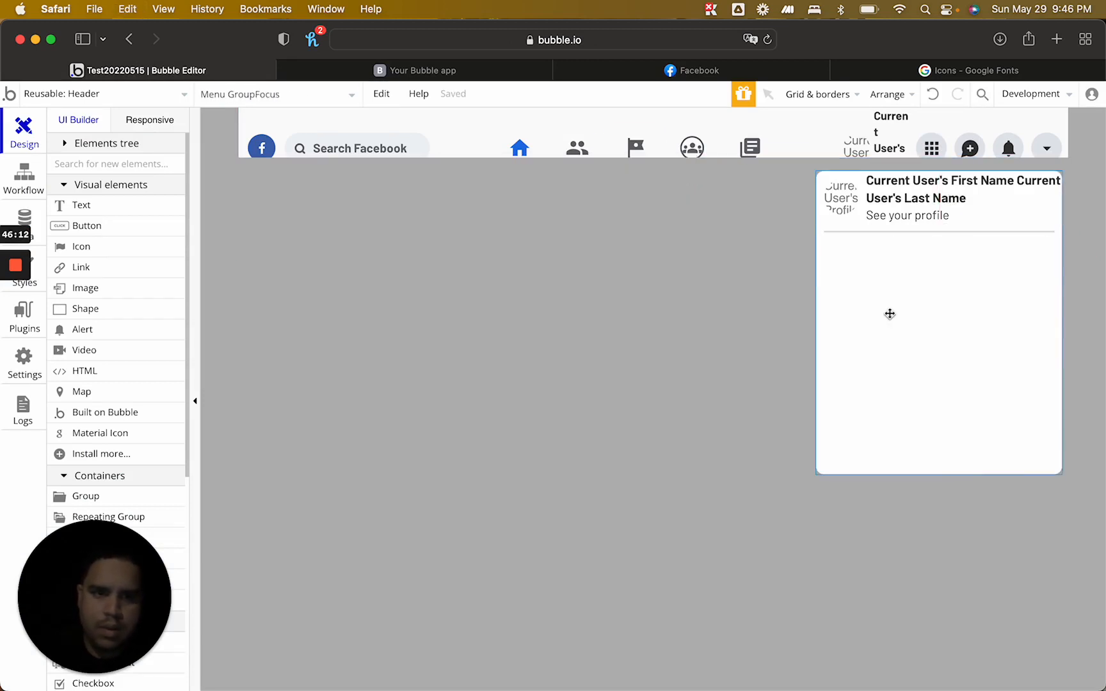
pyautogui.press('super+v')
# Search the elements for Menu GroupFocus and display the dropdown with its duplicated row on the canvas
pyautogui.click(310, 95)
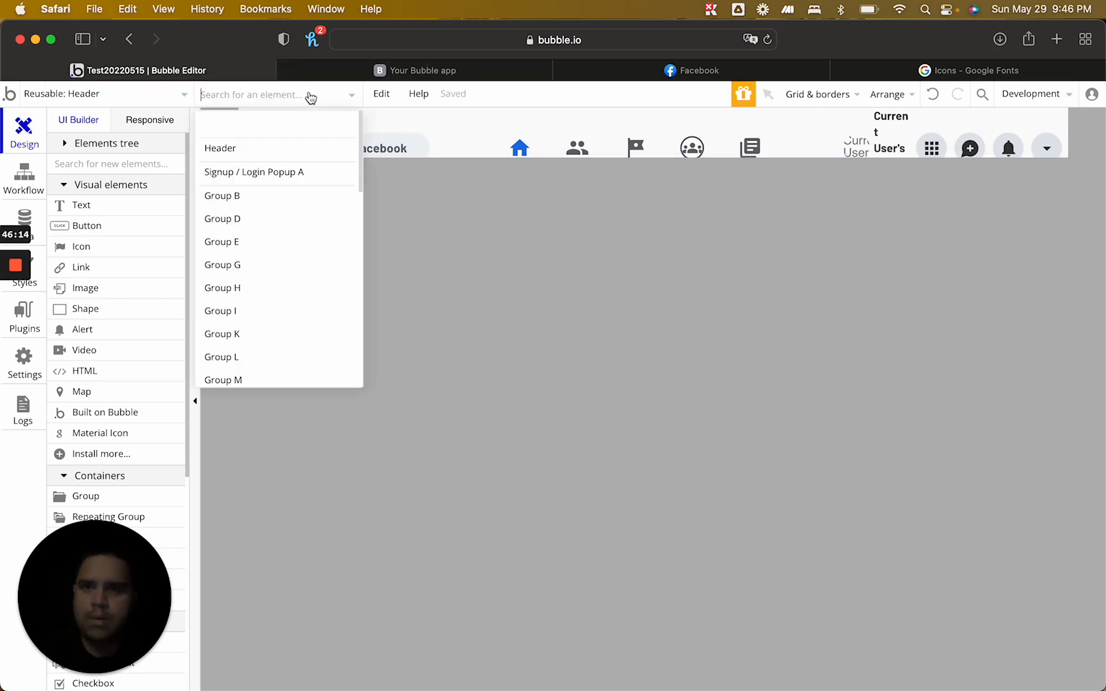
pyautogui.write('foc')
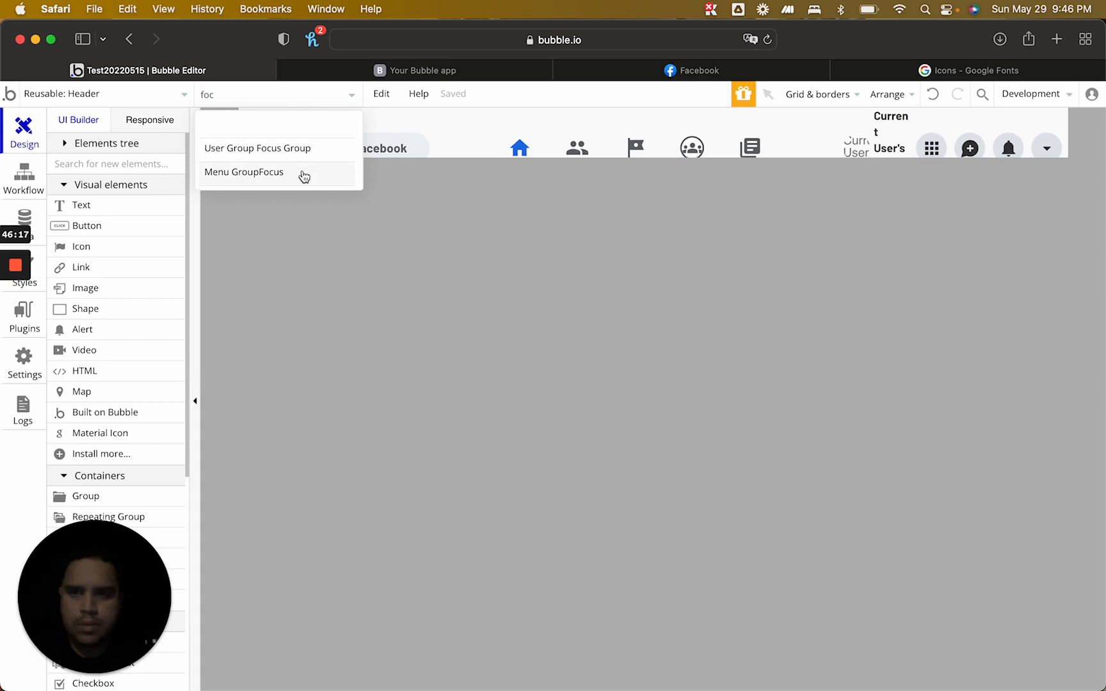
pyautogui.click(304, 176)
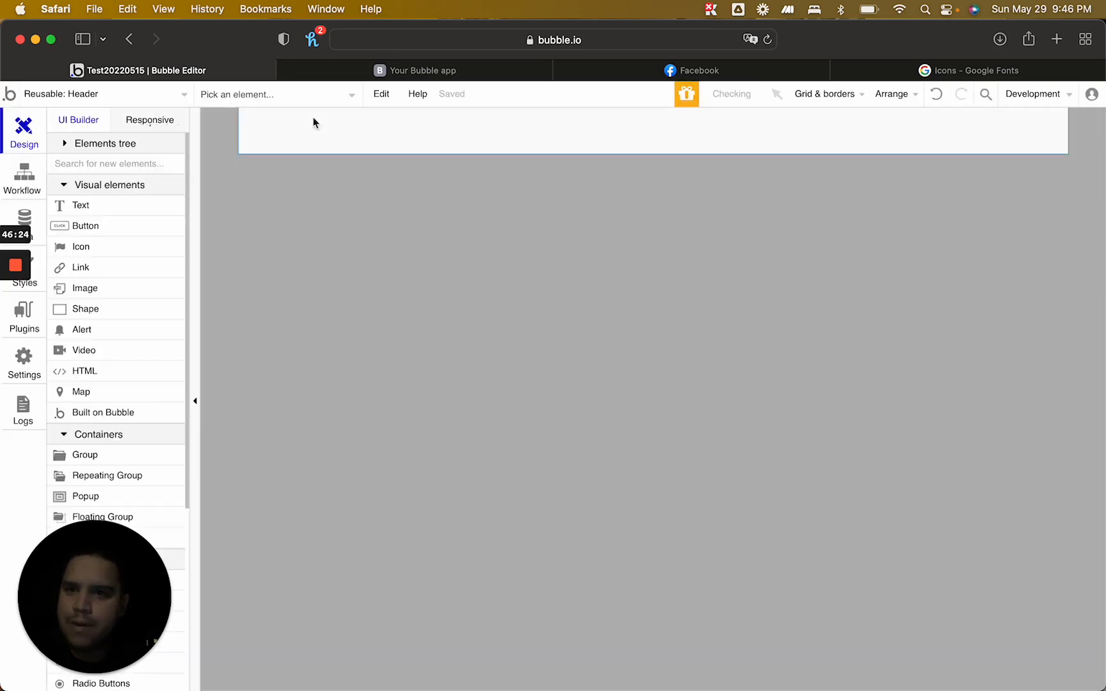
pyautogui.click(276, 94)
pyautogui.write('foc')
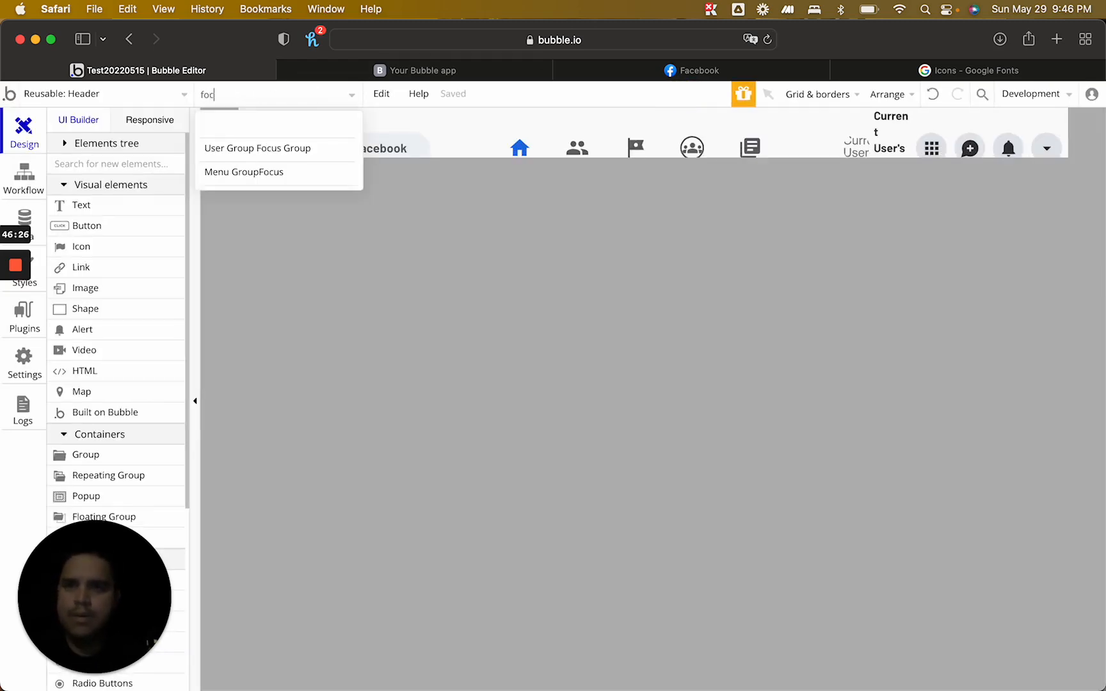
pyautogui.click(296, 175)
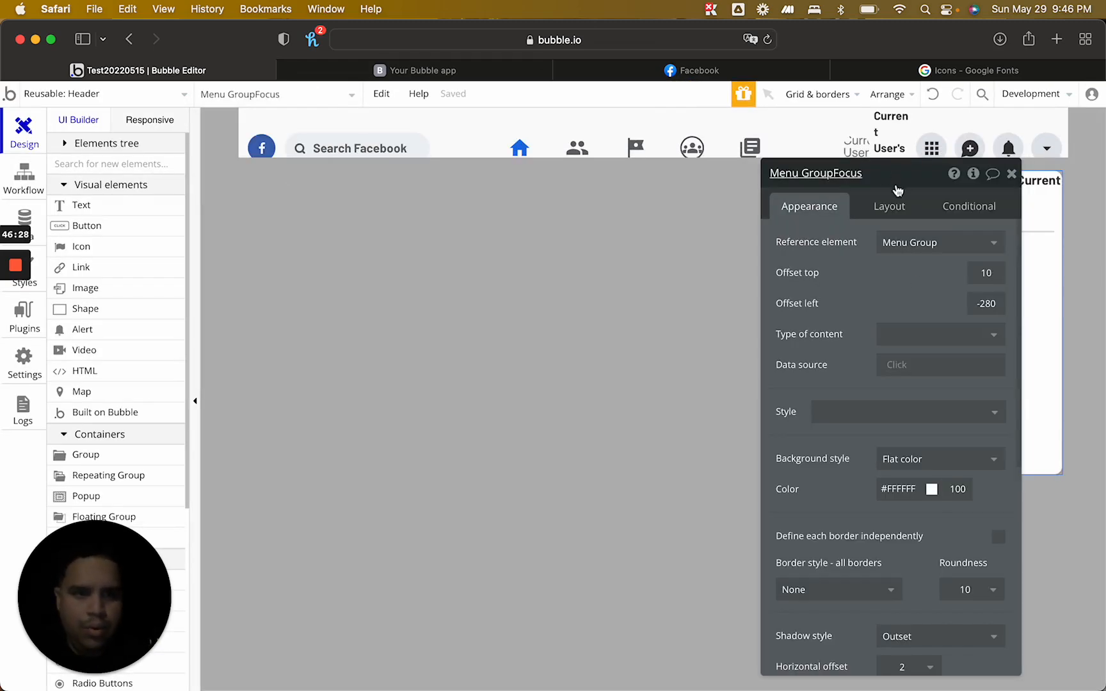
# Rename the copied row group as "Help & Support Group"
pyautogui.click(932, 303)
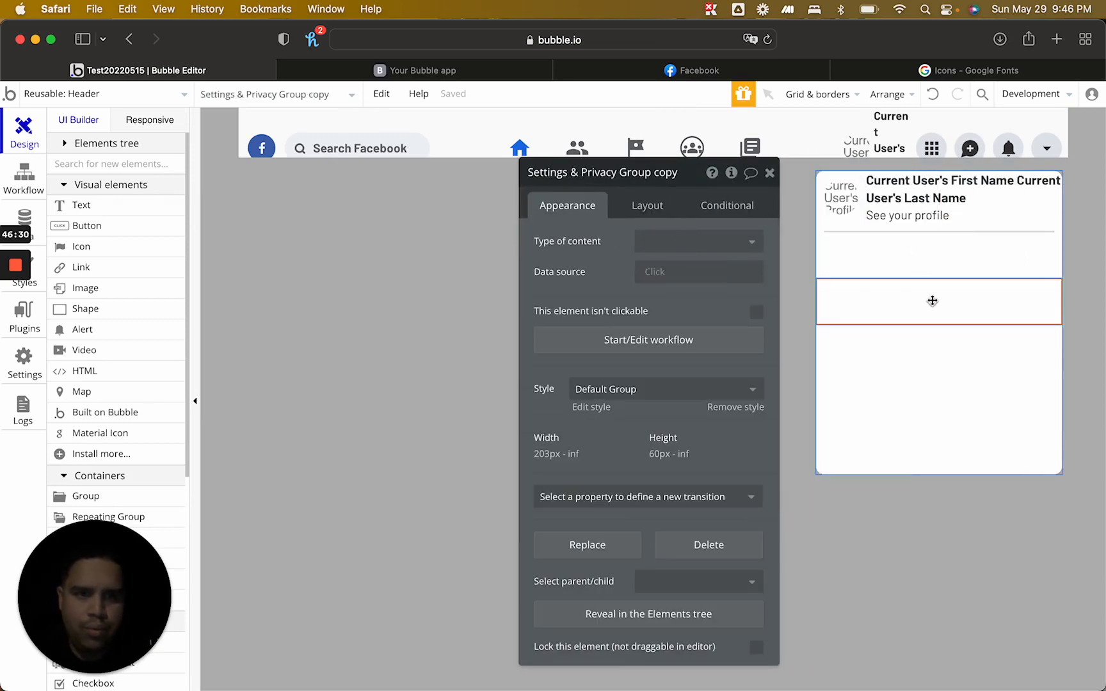
pyautogui.doubleClick(666, 174)
pyautogui.press('BackSpace')
pyautogui.press('BackSpace')
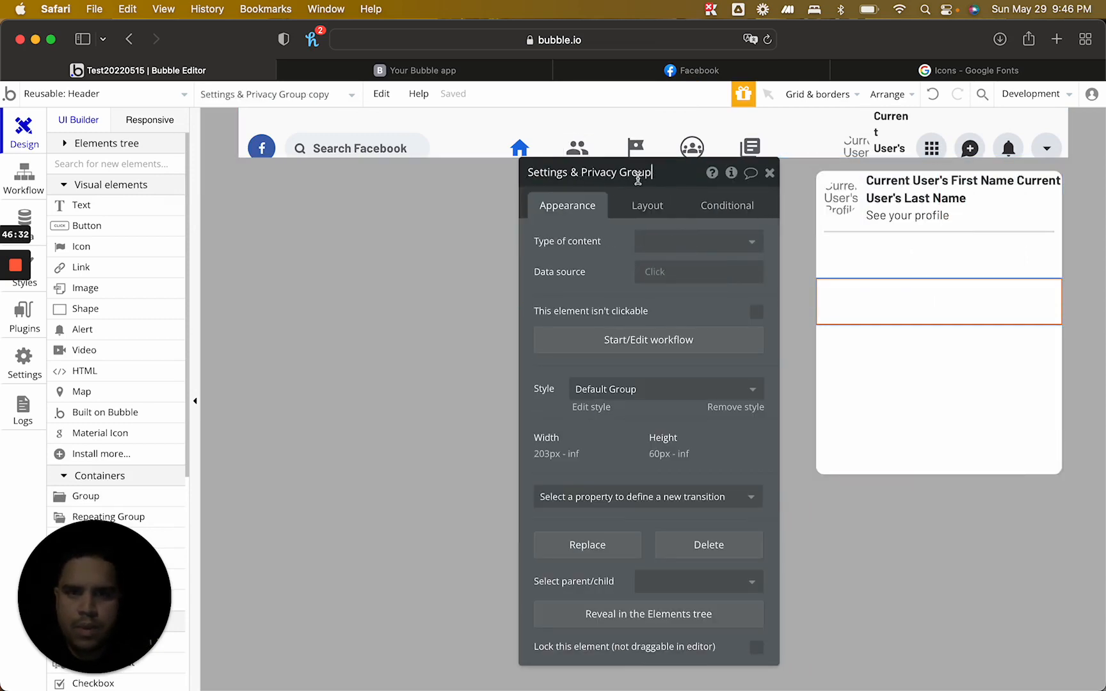
pyautogui.moveTo(616, 171); pyautogui.dragTo(527, 172)
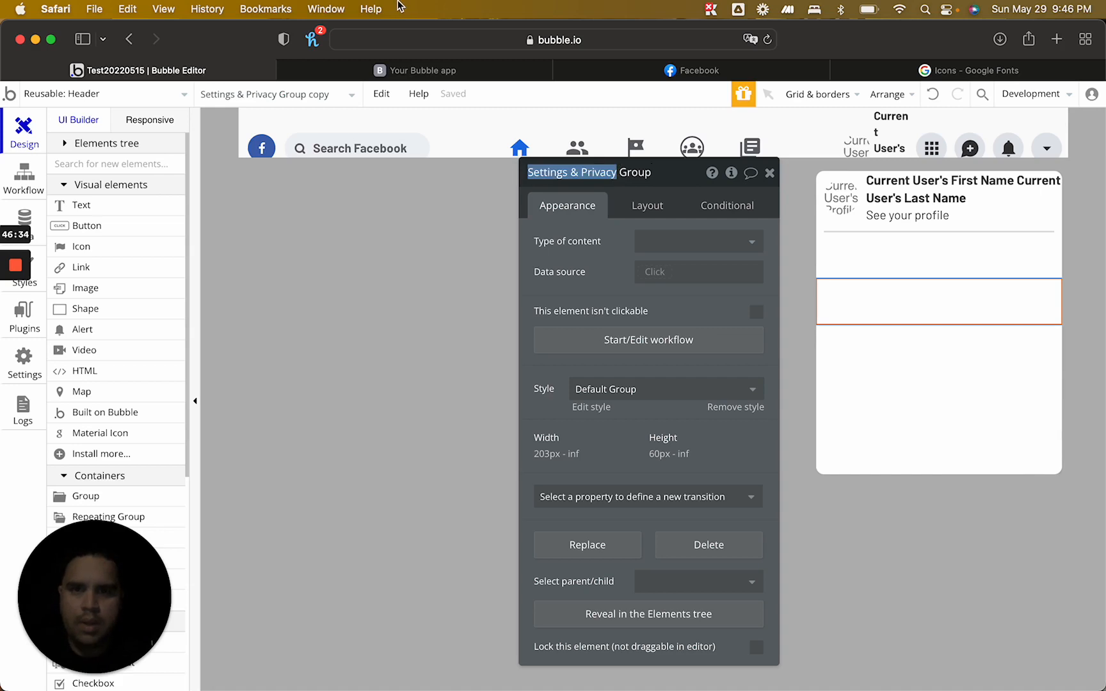
pyautogui.write('Help')
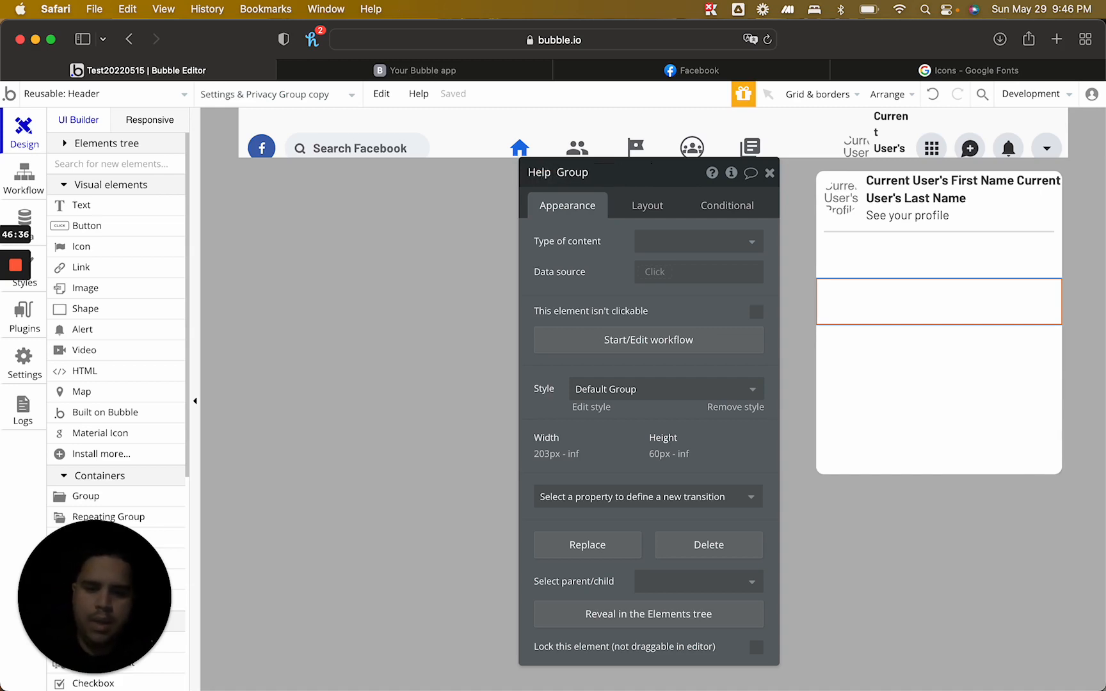
pyautogui.write(' & Support')
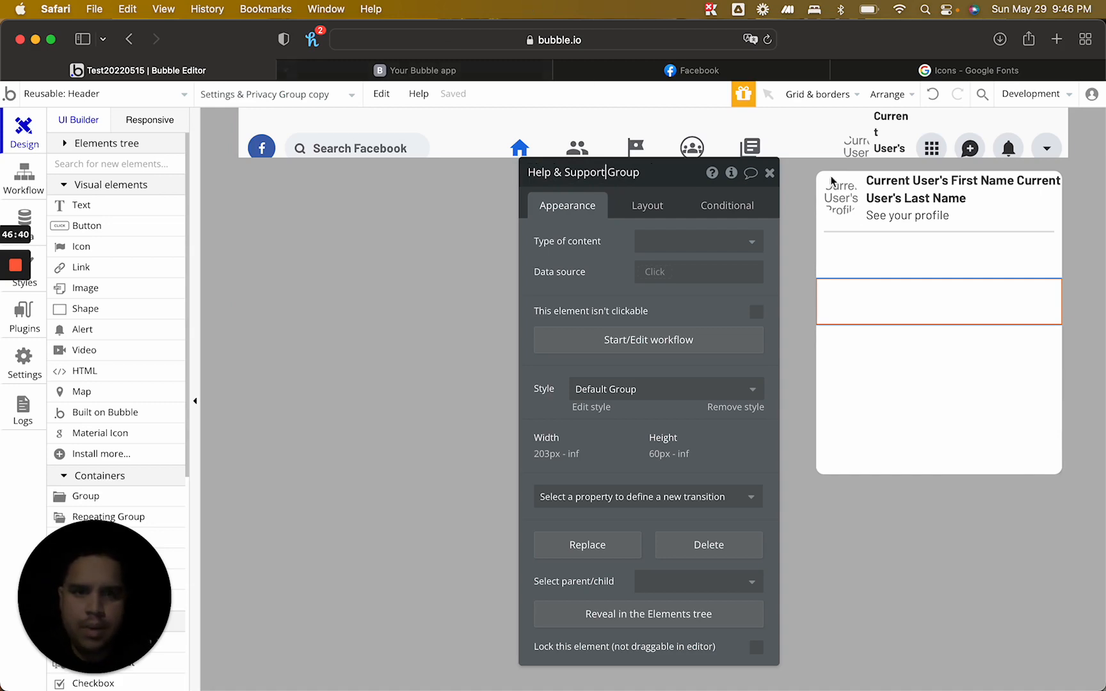
pyautogui.click(770, 173)
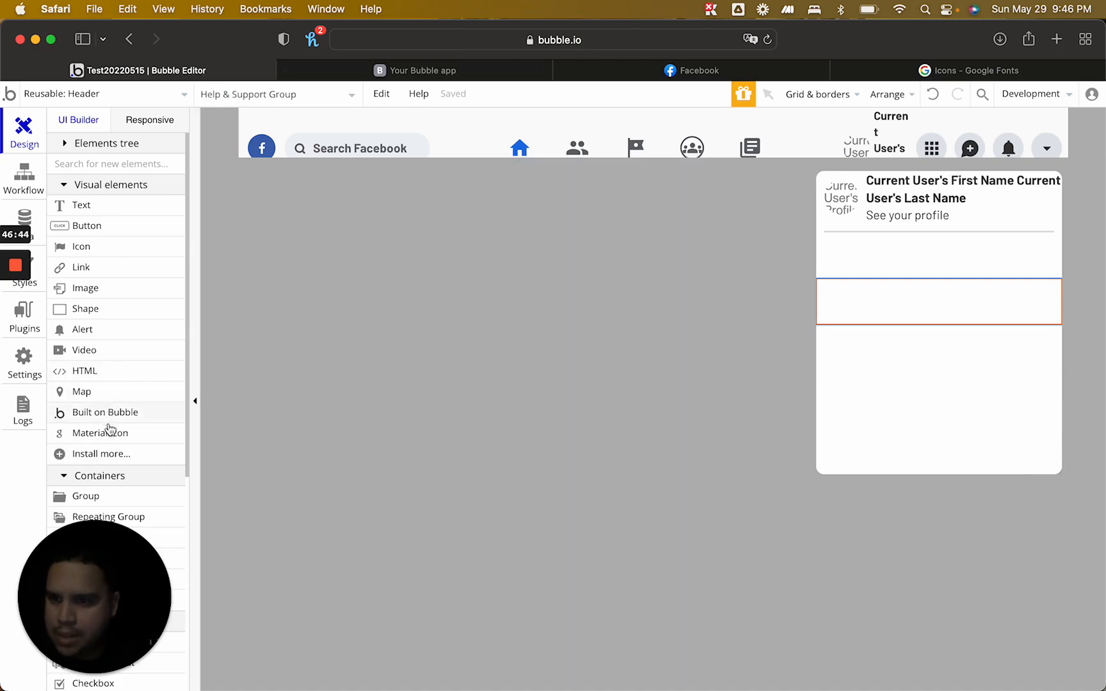
# Place a Material Icon about 31 px wide in both the Settings & Privacy row and the Help & Support row
pyautogui.click(104, 433)
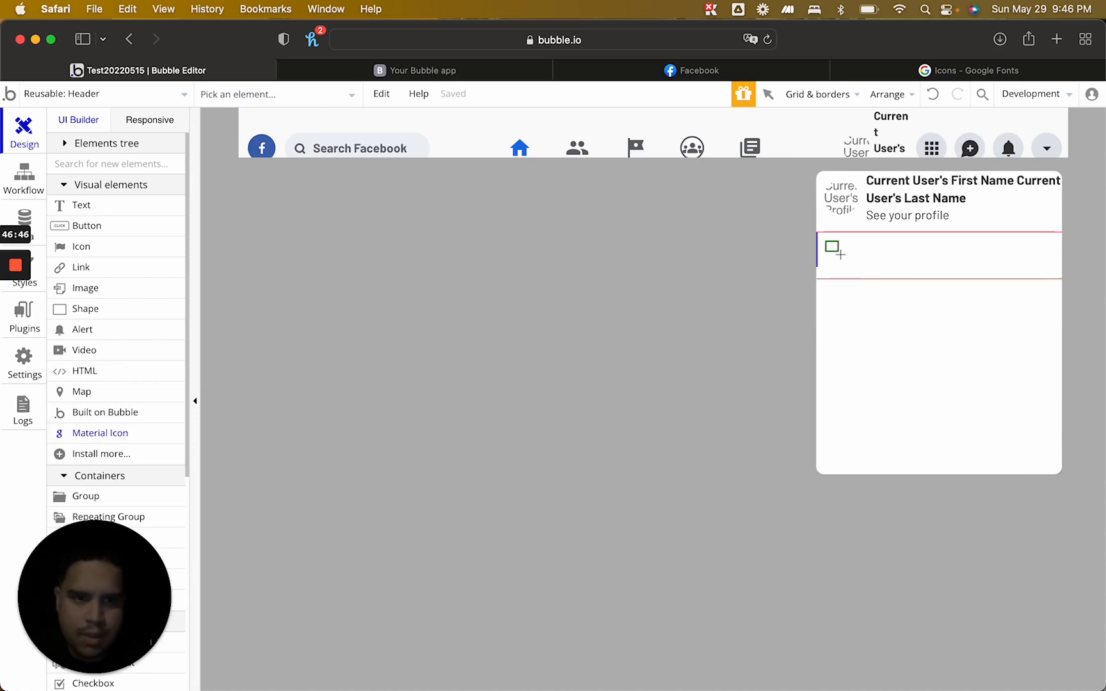
pyautogui.moveTo(840, 254); pyautogui.dragTo(848, 265)
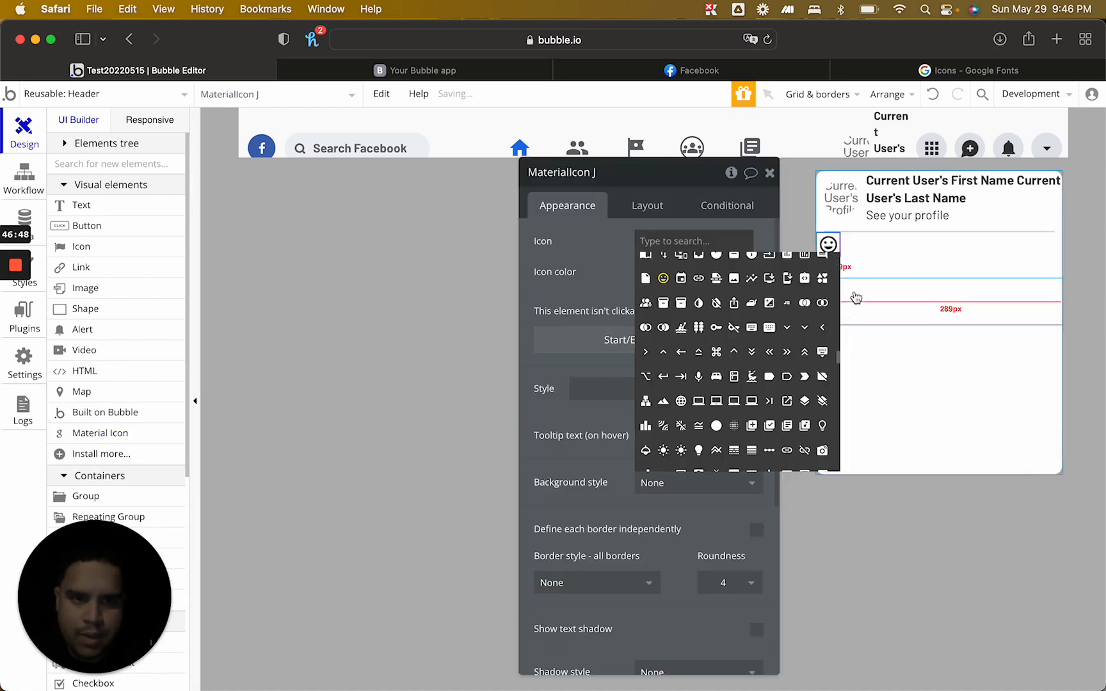
pyautogui.click(123, 433)
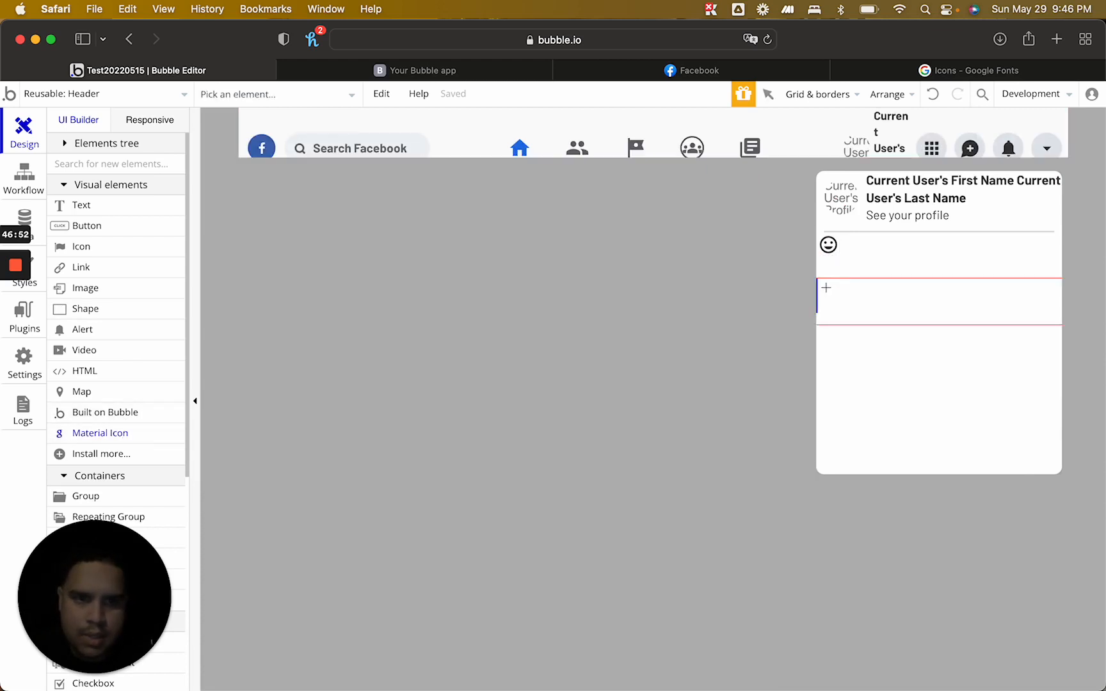
pyautogui.moveTo(847, 307); pyautogui.dragTo(851, 315)
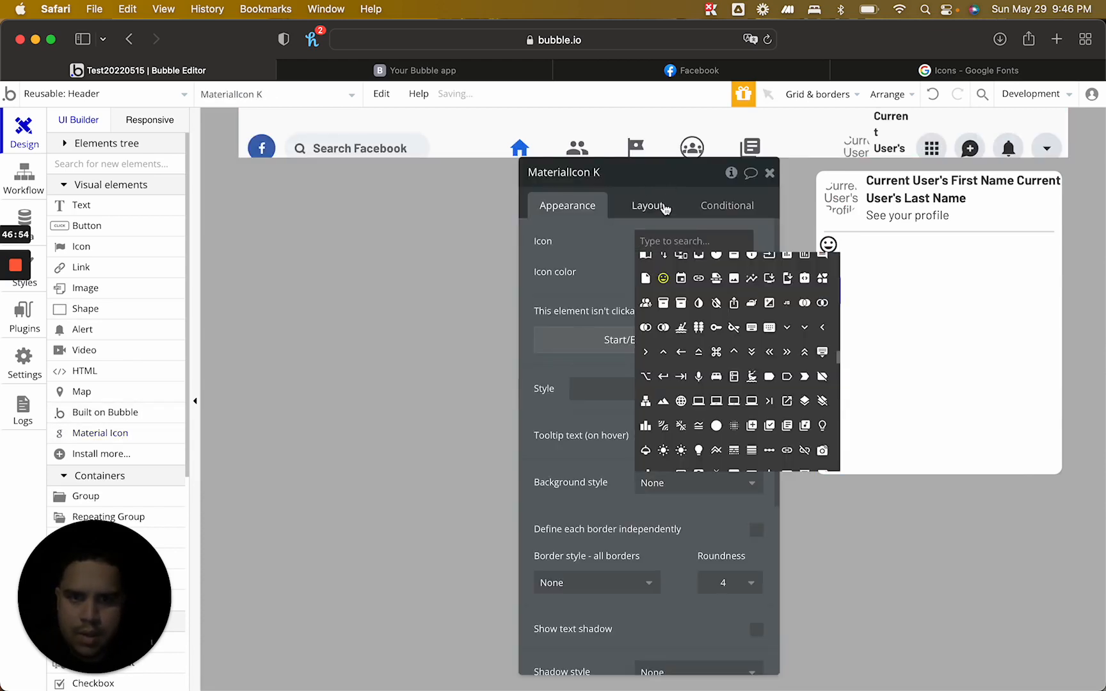
# Centre the icons vertically in the Help & Support and Settings & Privacy rows
pyautogui.click(659, 206)
pyautogui.click(730, 325)
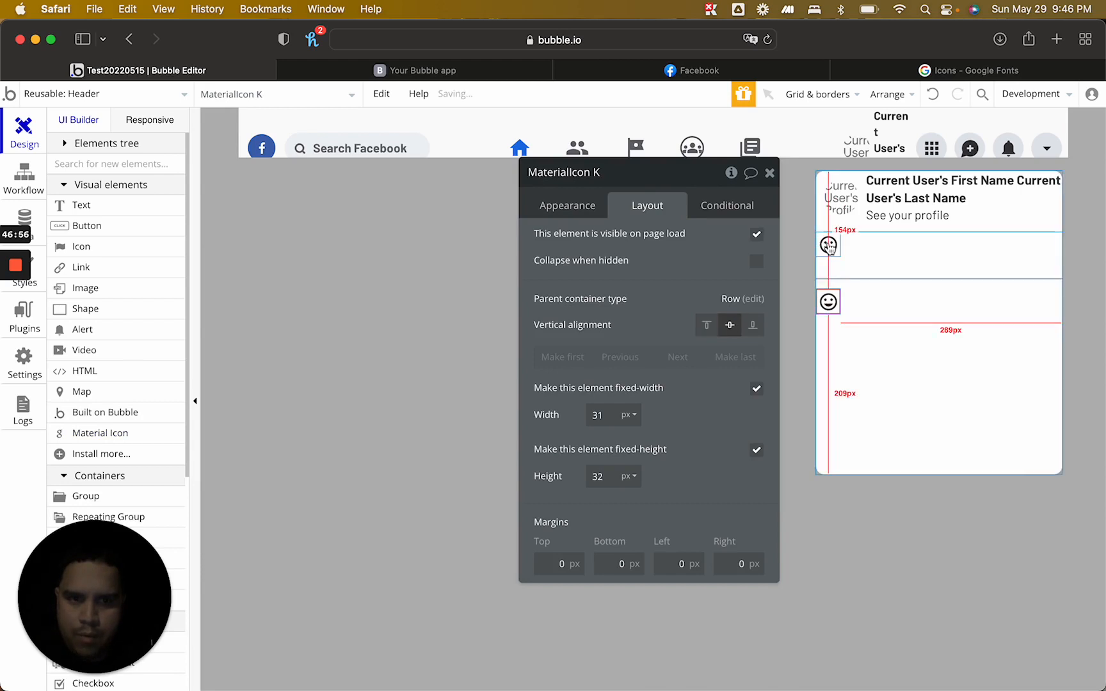
pyautogui.click(730, 327)
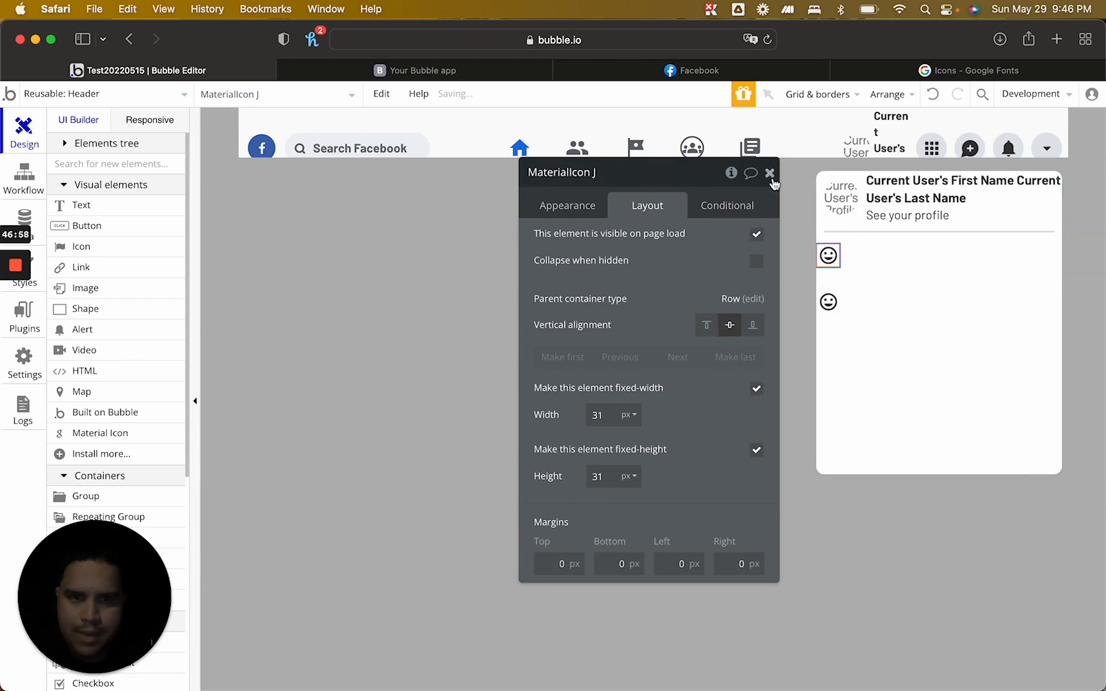
# Set a left margin of 5 px on both row icons
pyautogui.click(669, 563)
pyautogui.write('5')
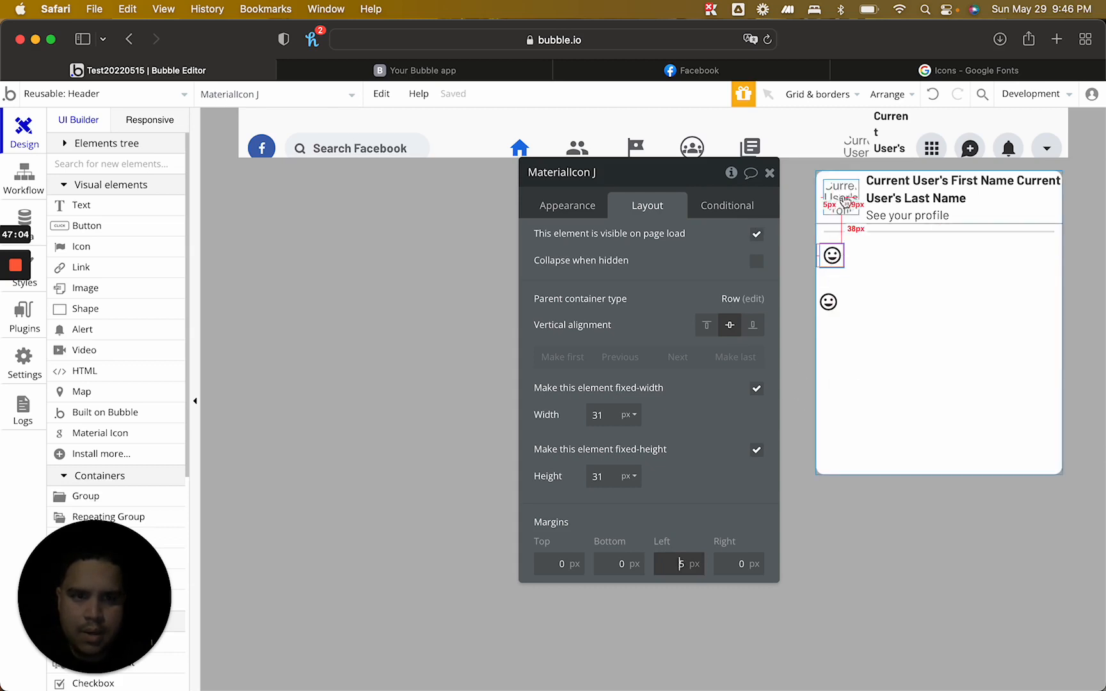
pyautogui.click(828, 301)
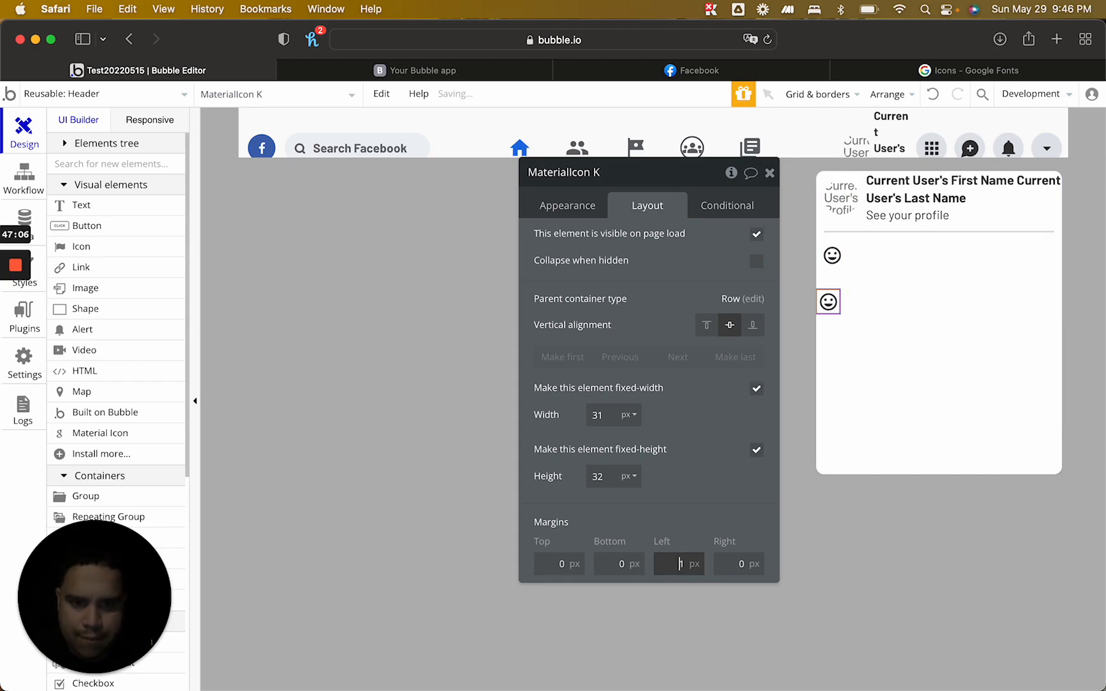
pyautogui.write('3')
pyautogui.press('Up')
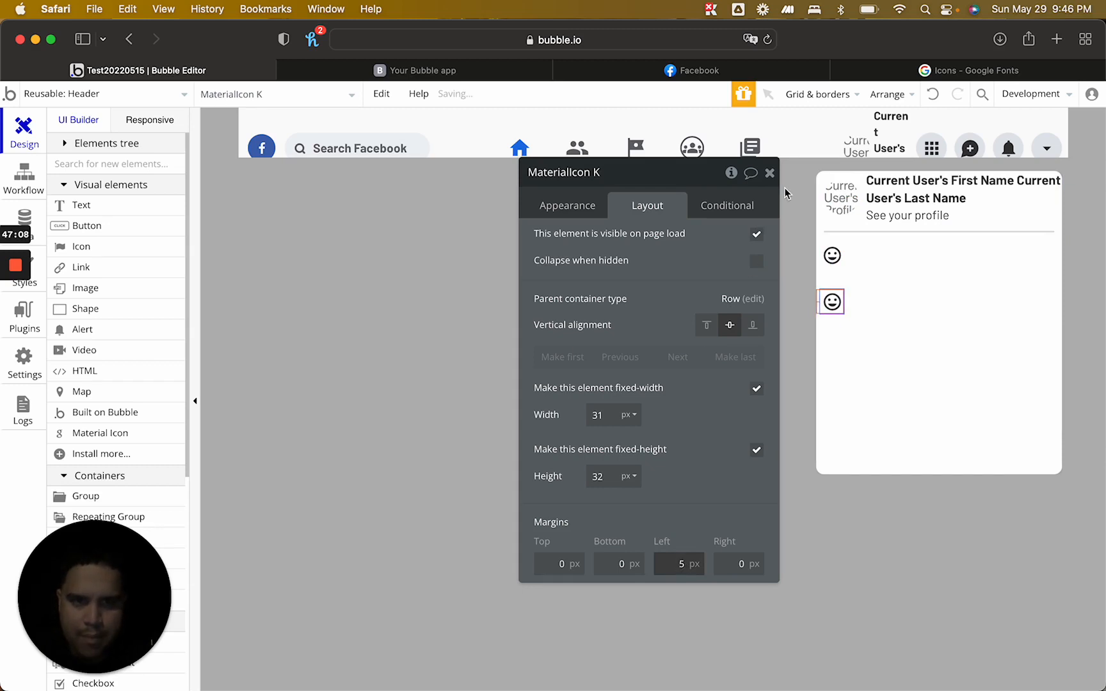
pyautogui.click(769, 173)
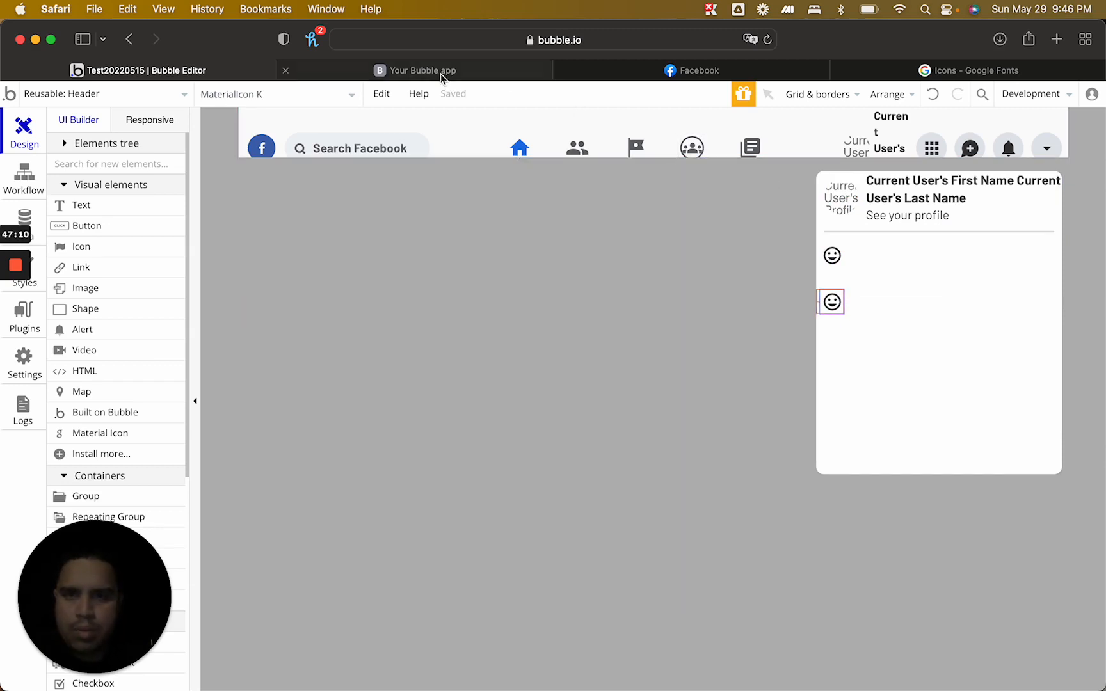
pyautogui.click(677, 75)
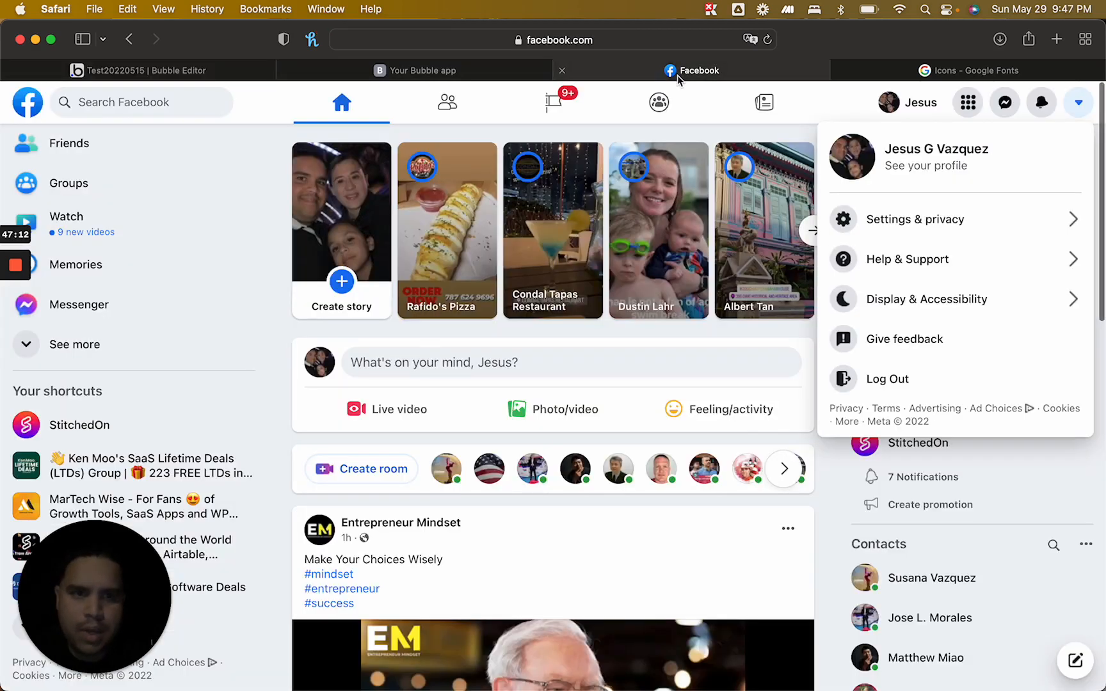
pyautogui.click(200, 74)
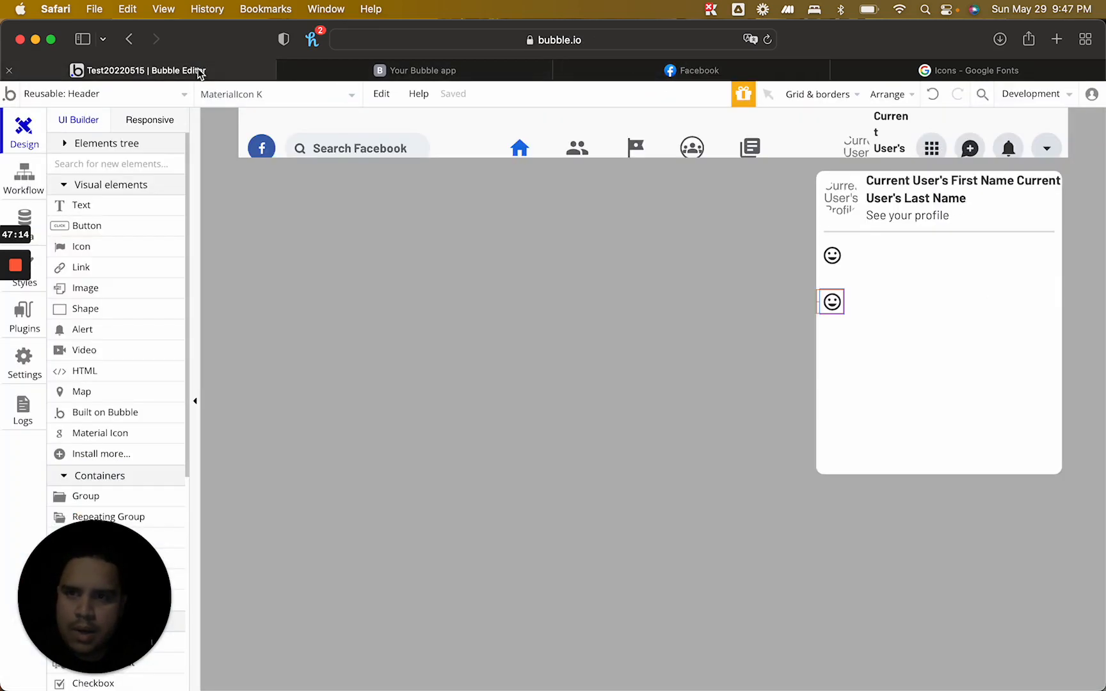
pyautogui.click(833, 260)
pyautogui.click(644, 235)
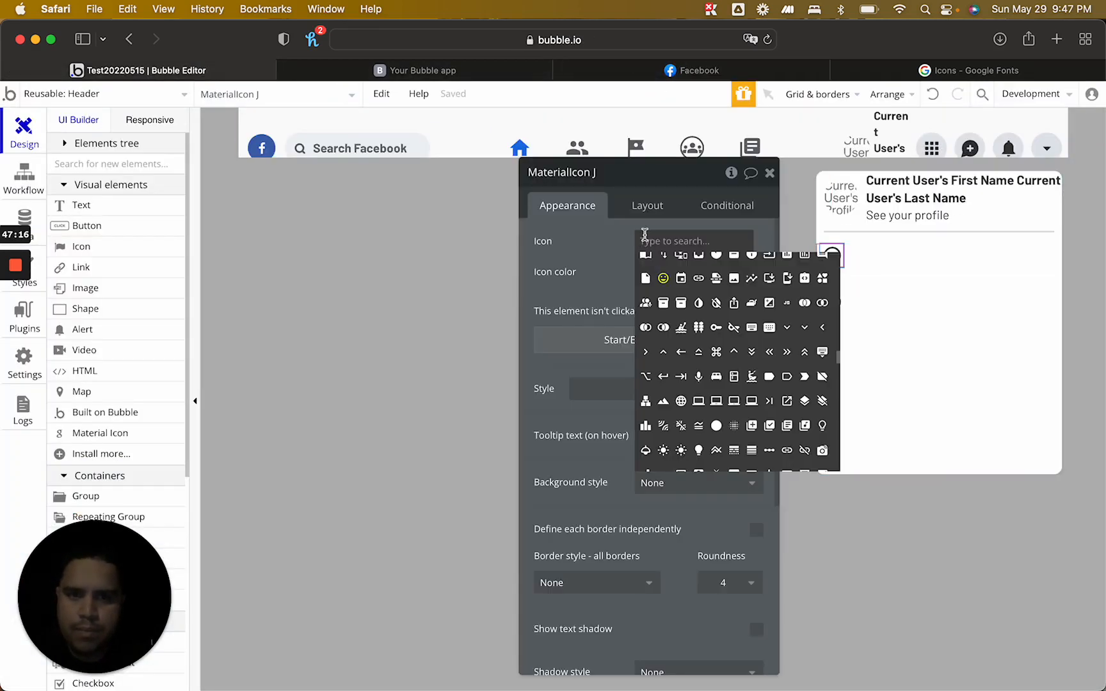
pyautogui.write('gear')
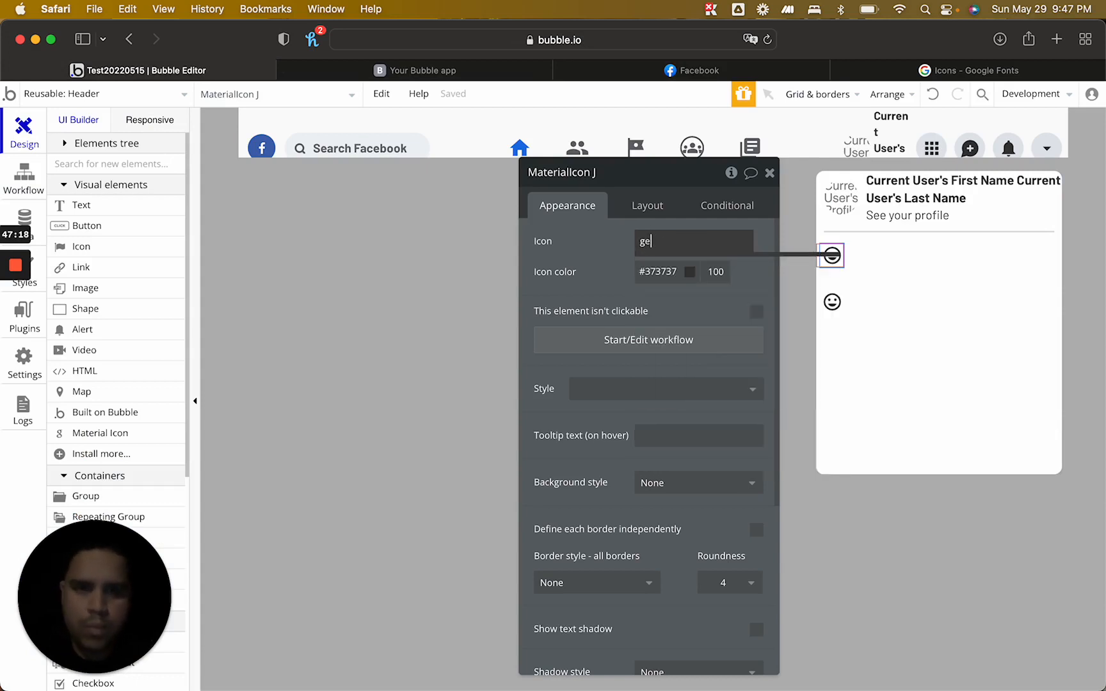
pyautogui.press('BackSpace')
pyautogui.press('BackSpace')
pyautogui.write('sett')
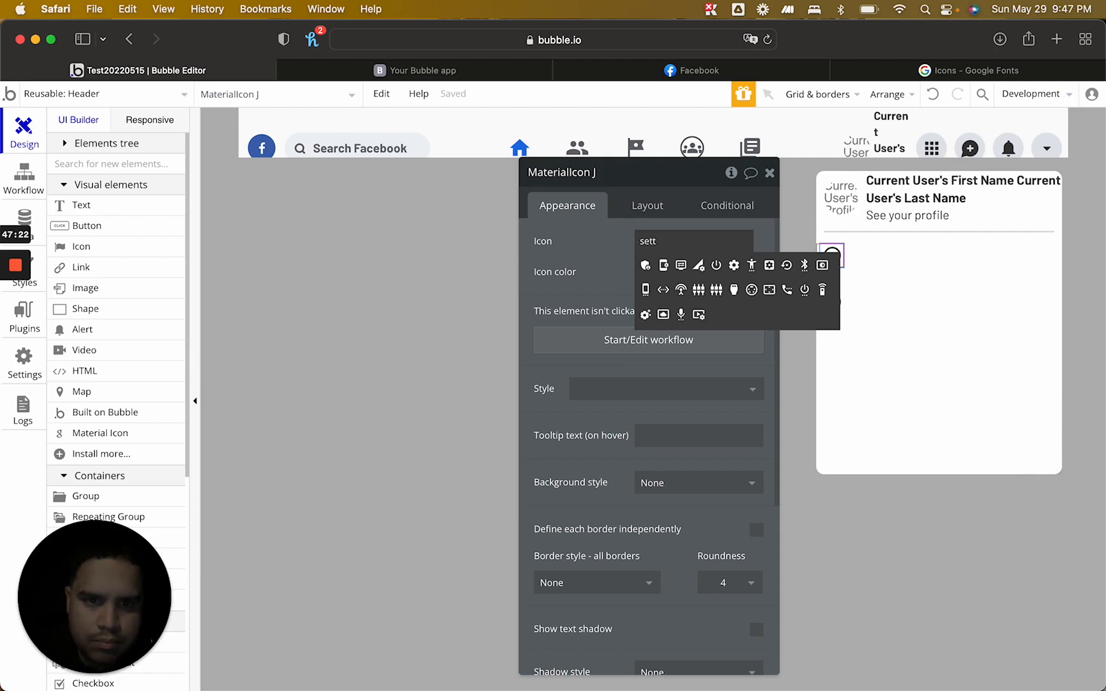
pyautogui.click(645, 314)
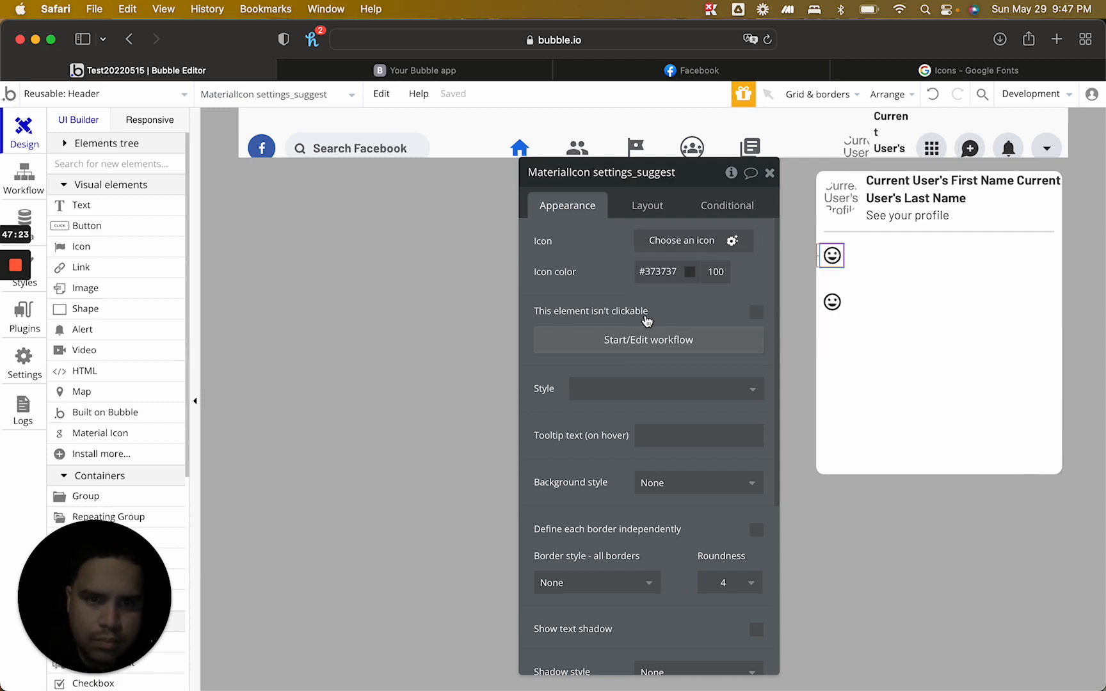
# Change the Help & Support row's icon to the filled help question mark
pyautogui.click(831, 306)
pyautogui.click(695, 242)
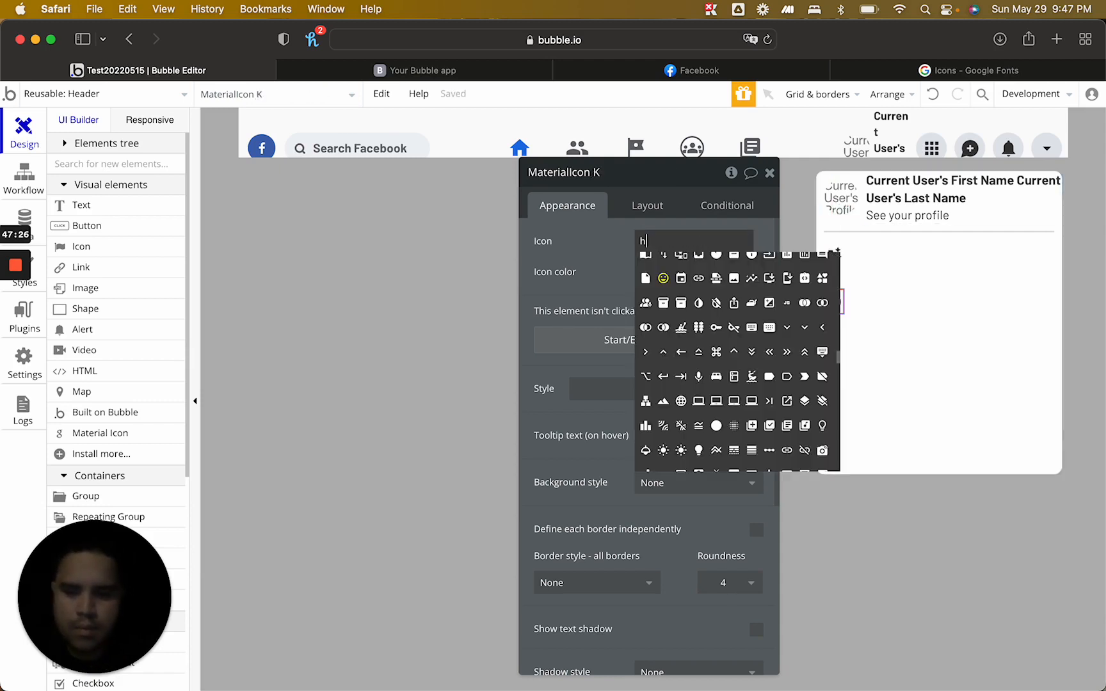
pyautogui.write('help')
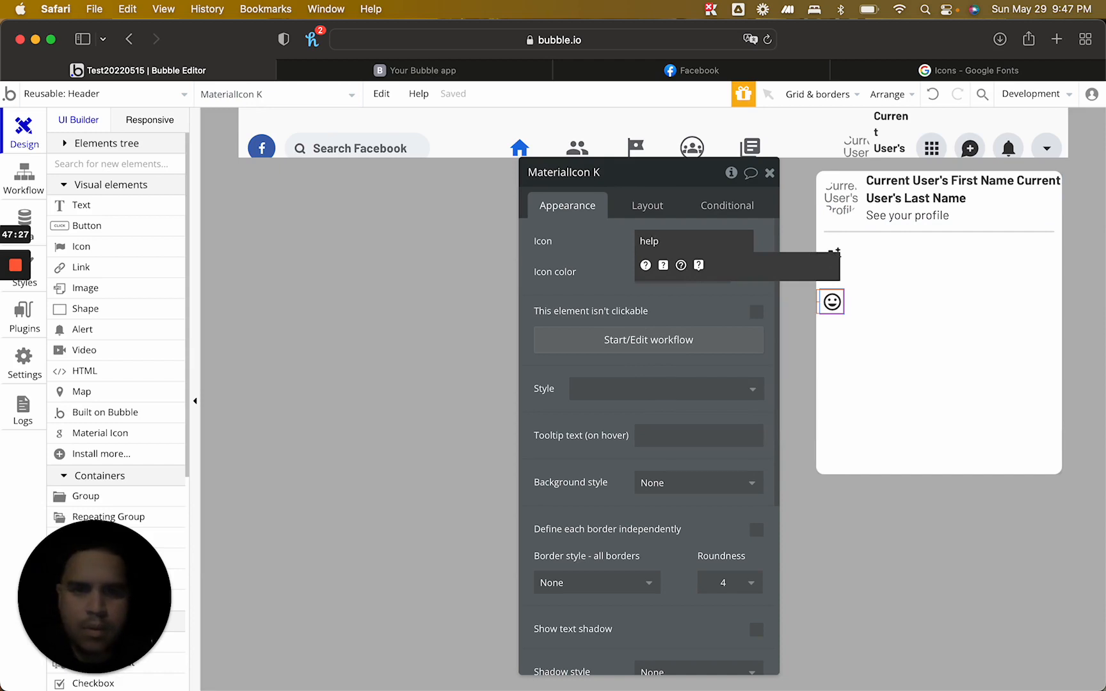
pyautogui.click(645, 265)
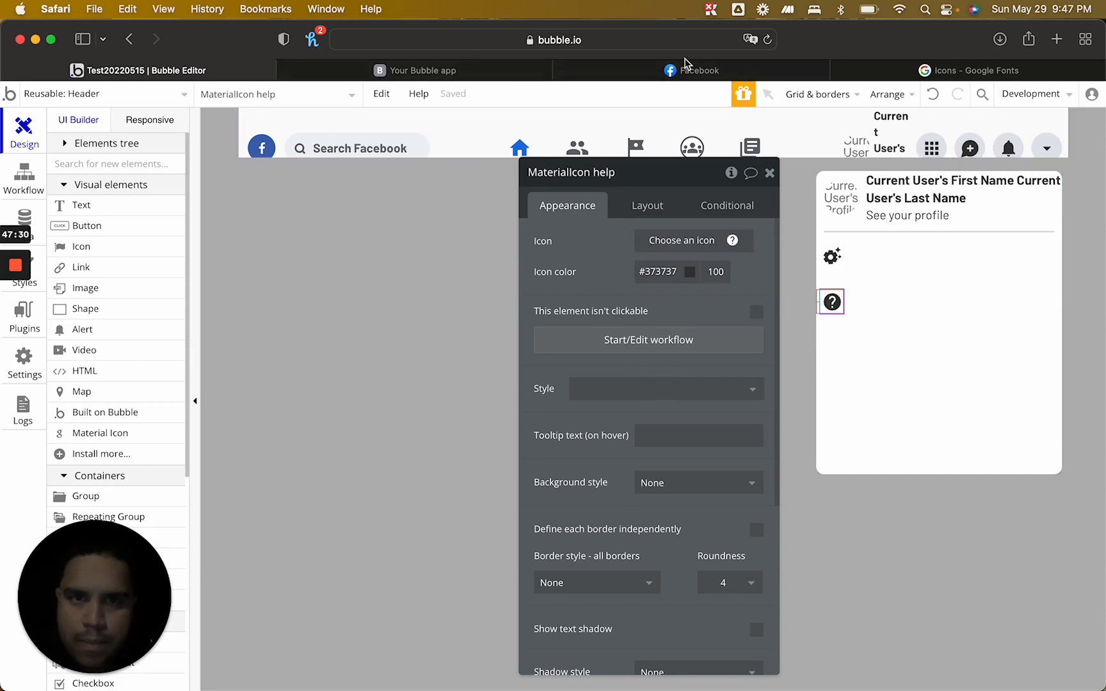
# Add a text element about 157 px wide beside the icon in the Settings & Privacy row
pyautogui.click(947, 266)
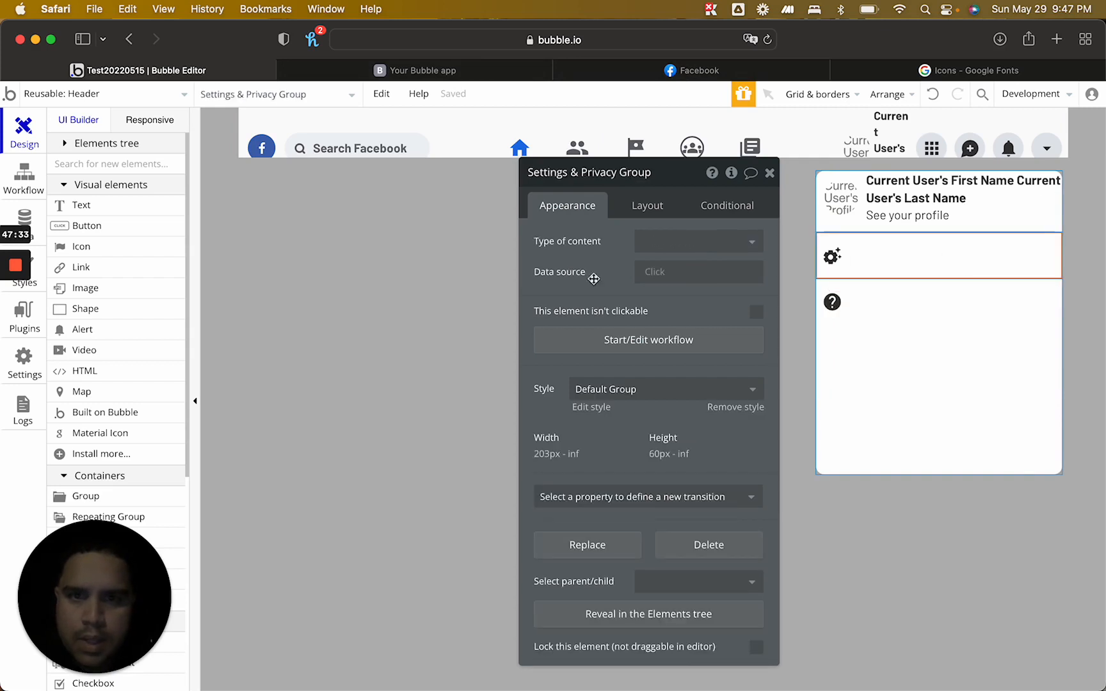
pyautogui.click(112, 210)
pyautogui.moveTo(866, 239); pyautogui.dragTo(987, 267)
pyautogui.click(1029, 270)
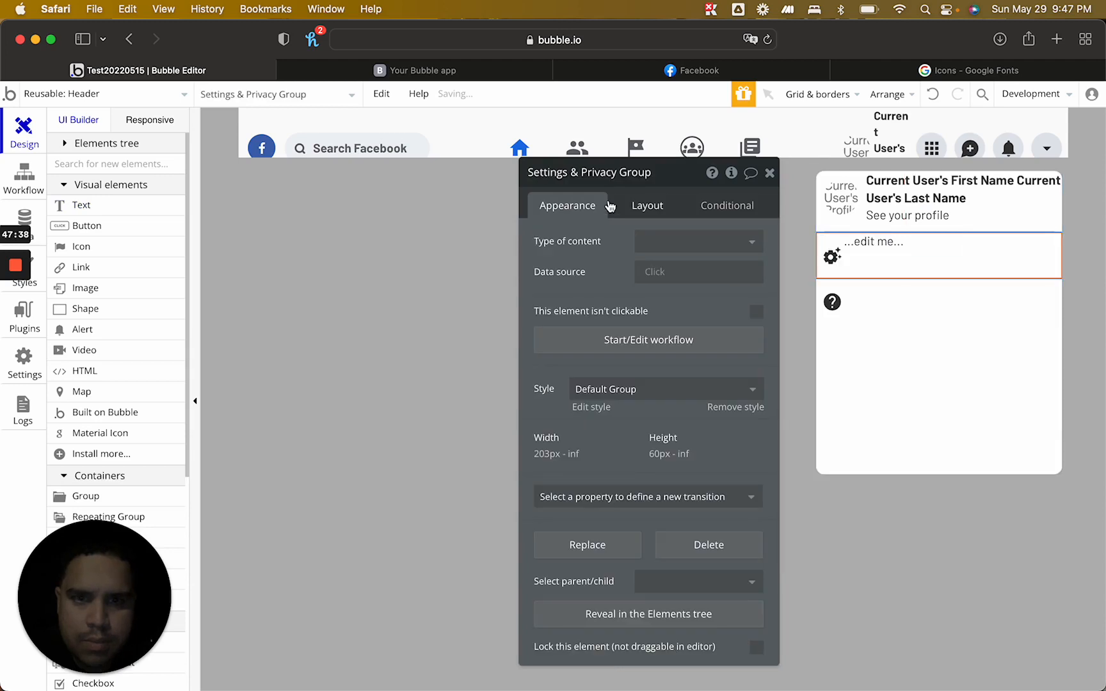
# Fill the new text with "Settings & Privacy" copied from its group's name, and make it bold with its style removed
pyautogui.moveTo(617, 172); pyautogui.dragTo(527, 173)
pyautogui.press('super+c')
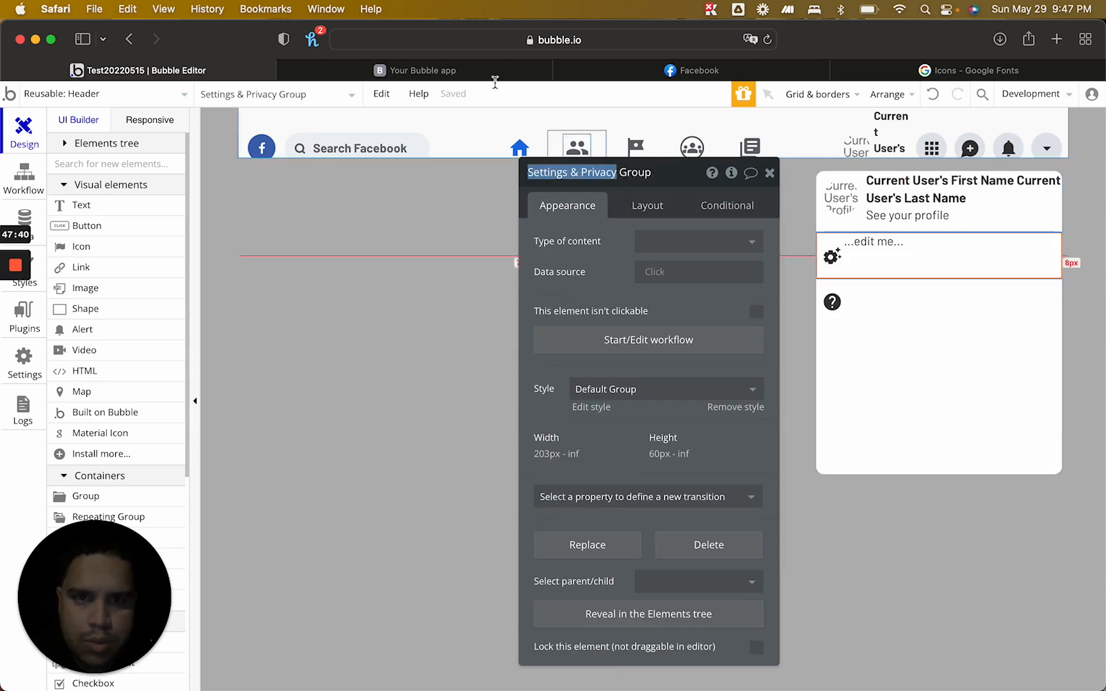
pyautogui.click(880, 249)
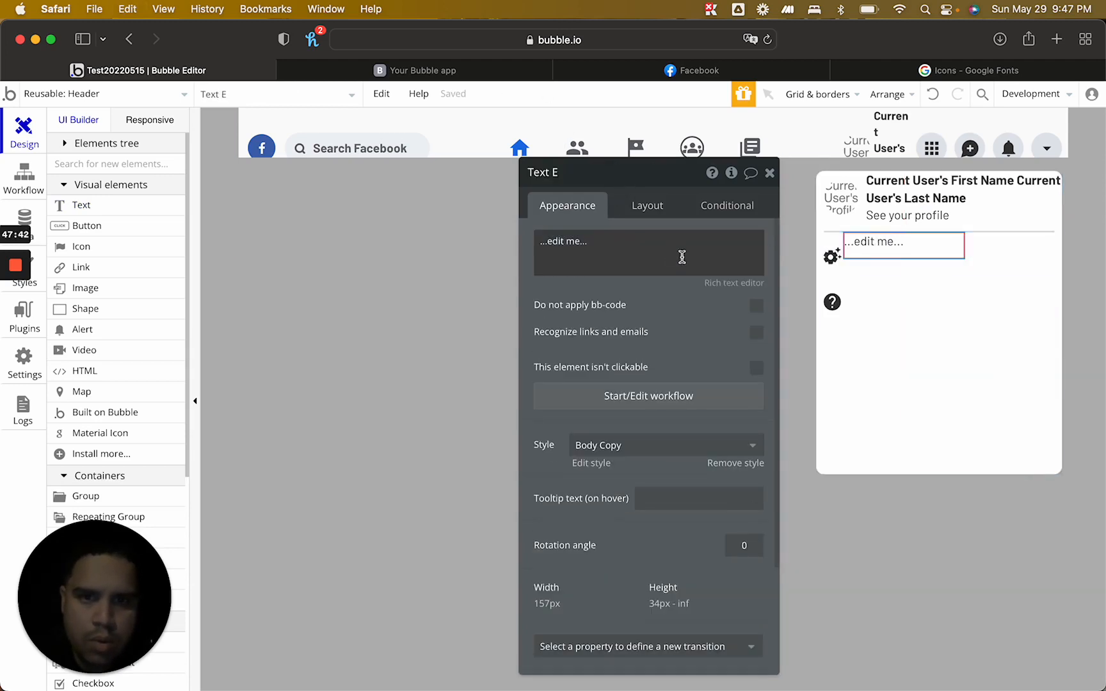
pyautogui.tripleClick(671, 251)
pyautogui.press('super+v')
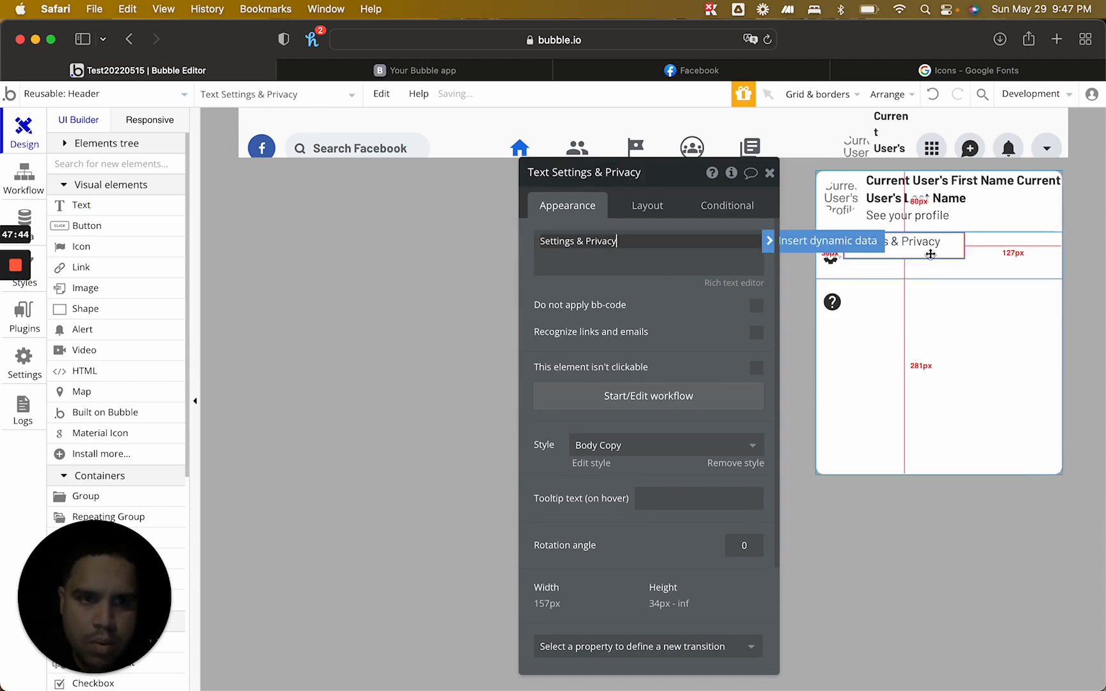
pyautogui.click(729, 462)
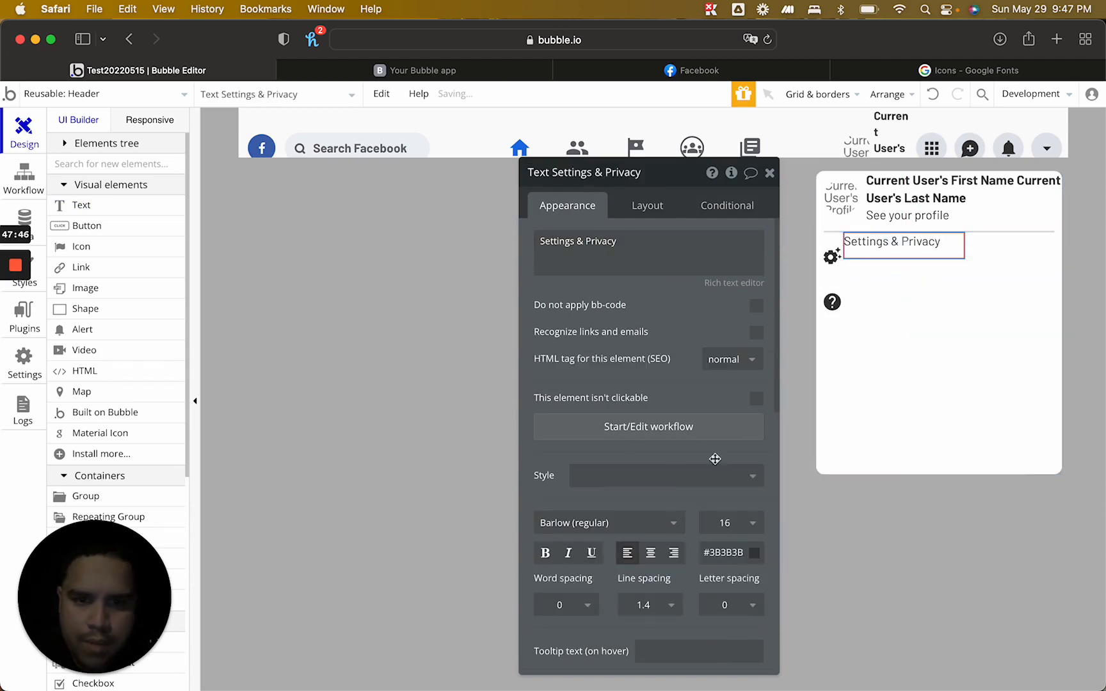
pyautogui.click(544, 553)
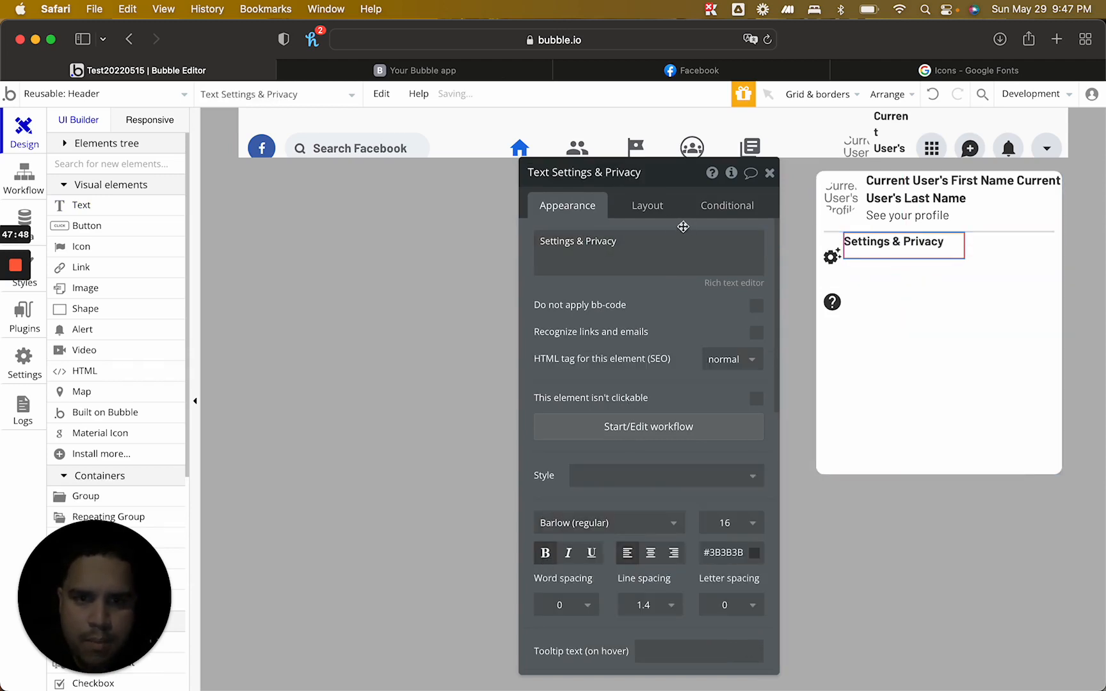
# Set the Settings & Privacy text's minimum height to 25 px and centre it vertically in its row
pyautogui.click(647, 205)
pyautogui.click(601, 476)
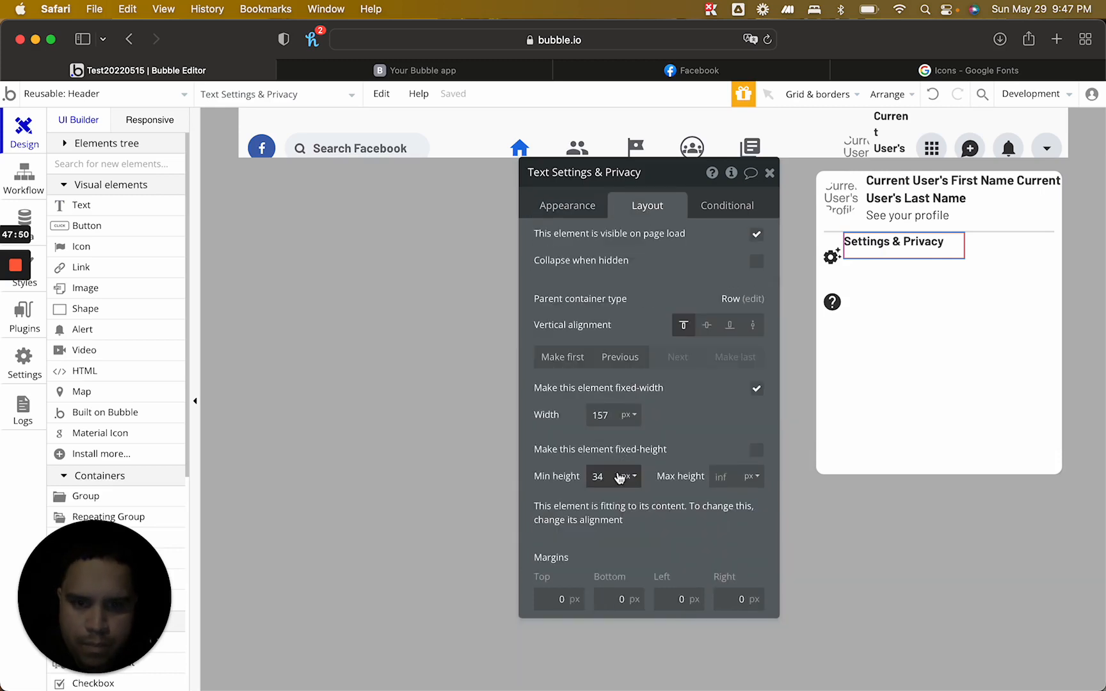
pyautogui.press('BackSpace')
pyautogui.press('BackSpace')
pyautogui.write('26')
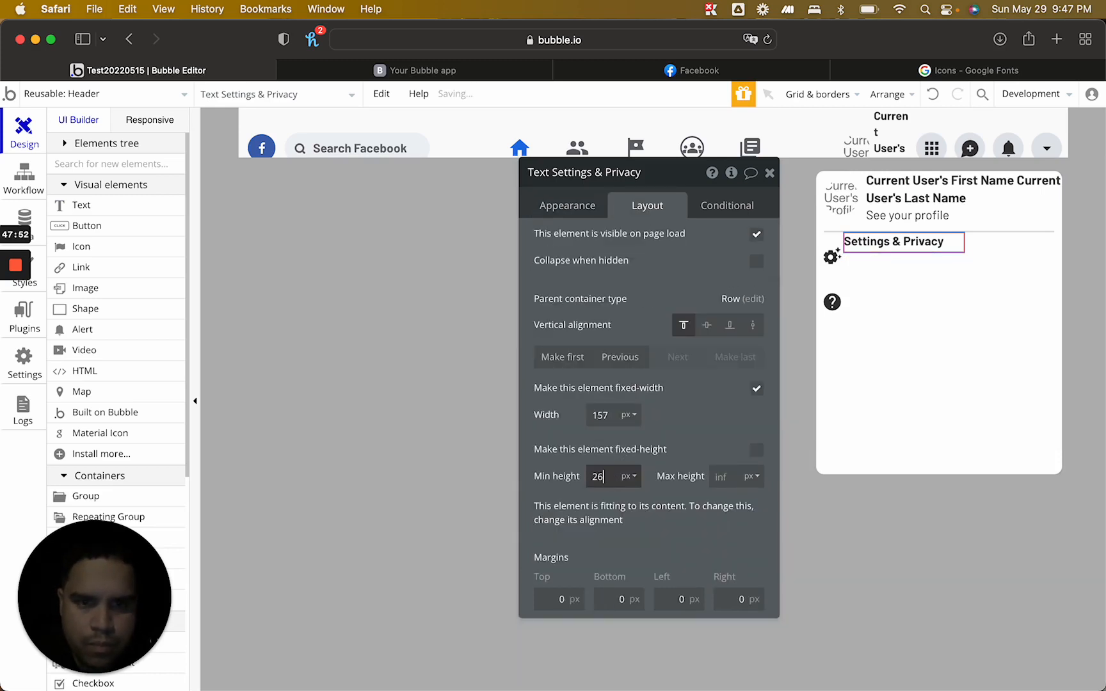
pyautogui.click(706, 326)
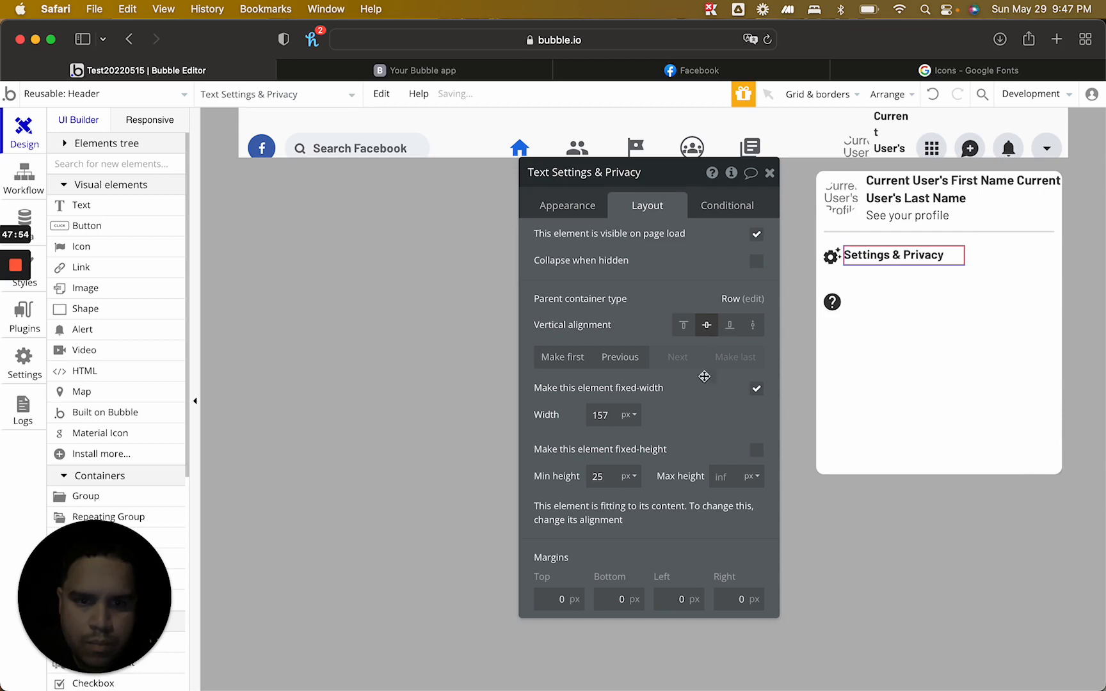
# Set the Settings & Privacy text's left margin to 10 px
pyautogui.click(678, 599)
pyautogui.write('6')
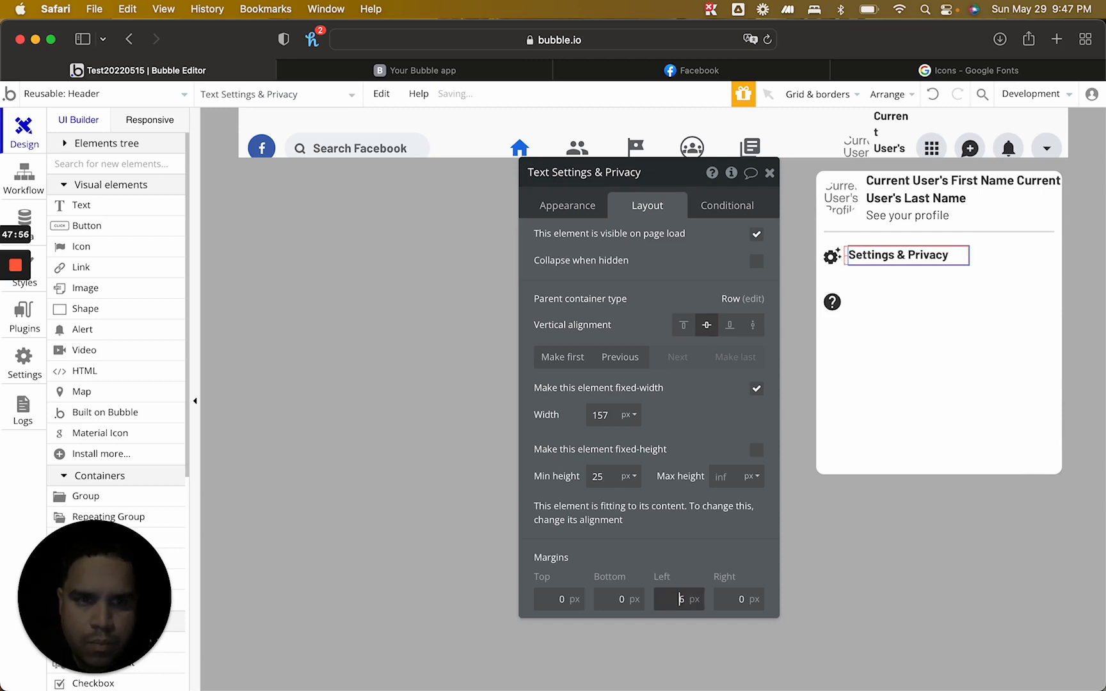
pyautogui.press('BackSpace')
pyautogui.write('10')
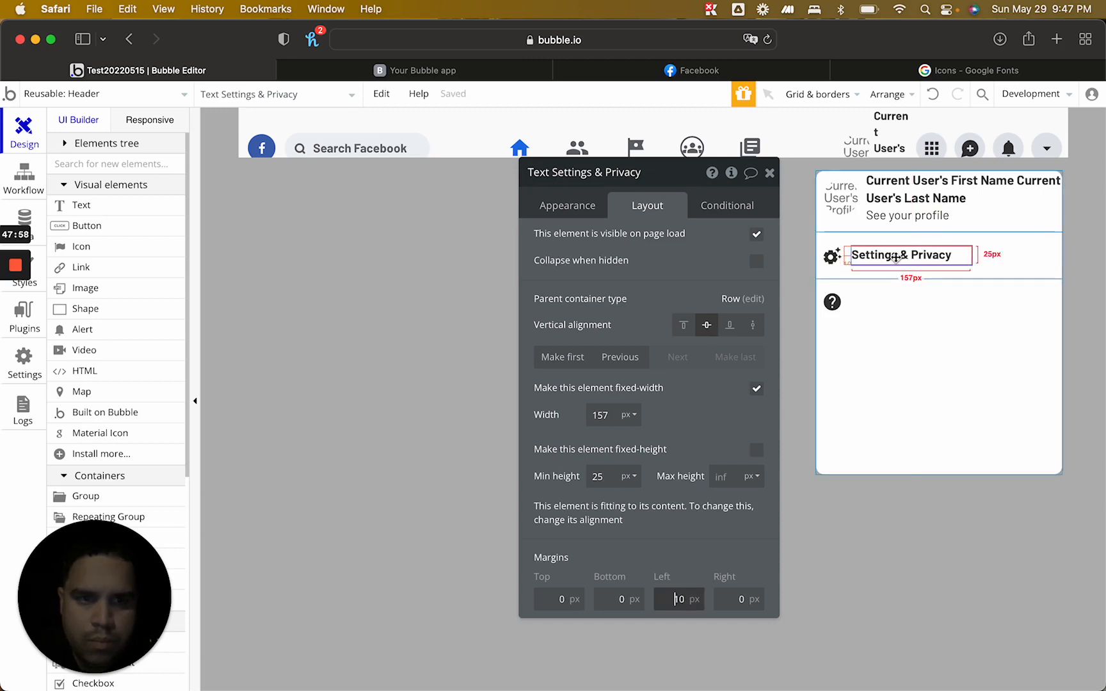
# Copy the Settings & Privacy text into the Help & Support row
pyautogui.click(896, 257)
pyautogui.press('super+c')
pyautogui.click(920, 304)
pyautogui.press('super+v')
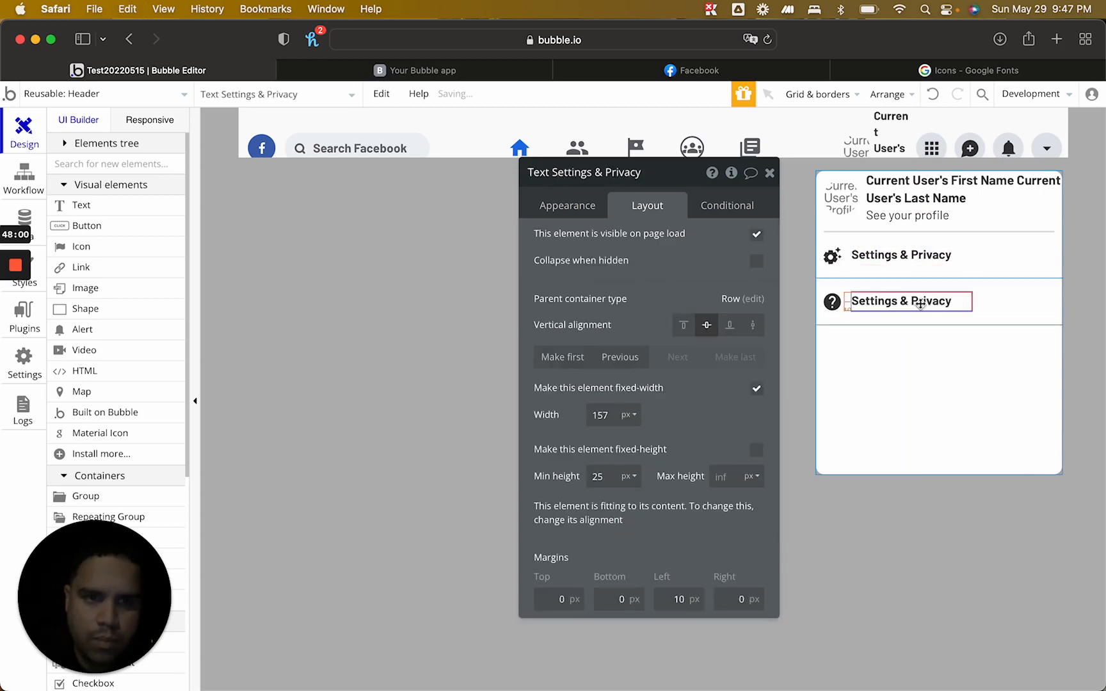
# Replace the copied text in the Help & Support row with "Help & Support" taken from its group's name
pyautogui.click(997, 299)
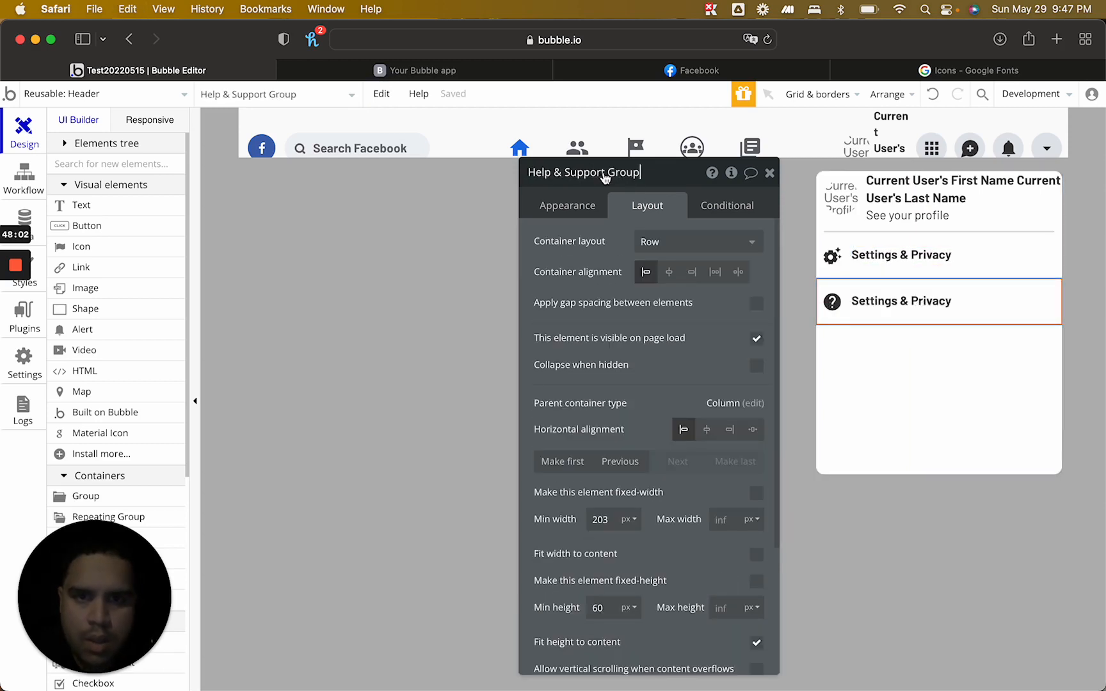
pyautogui.moveTo(606, 172); pyautogui.dragTo(574, 51)
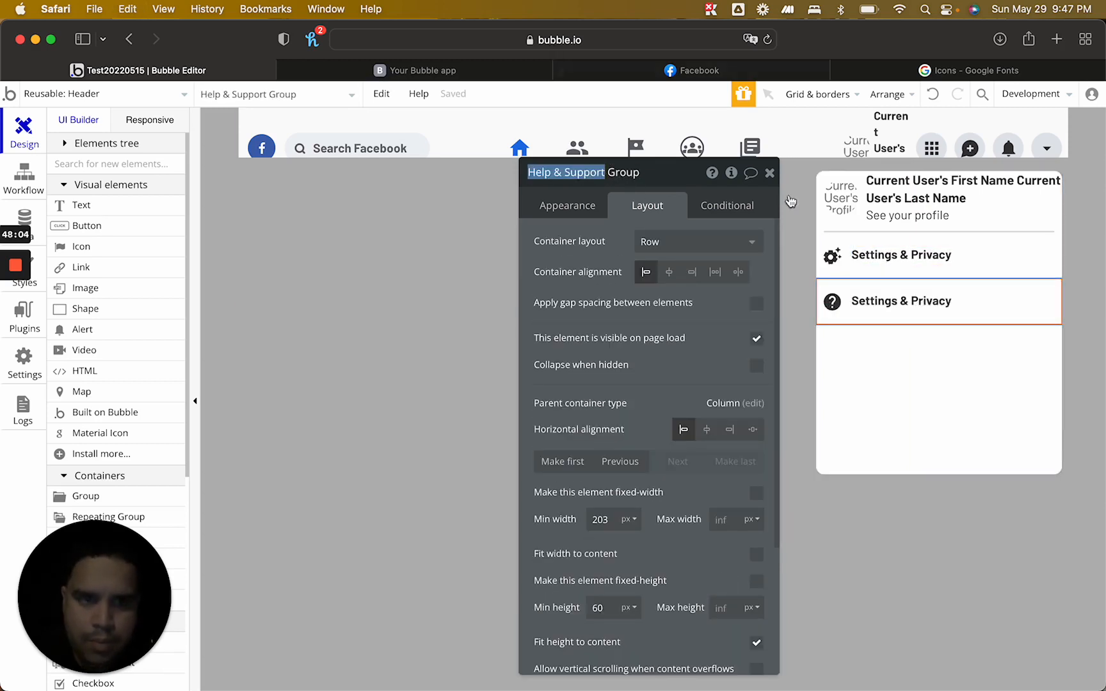
pyautogui.click(904, 309)
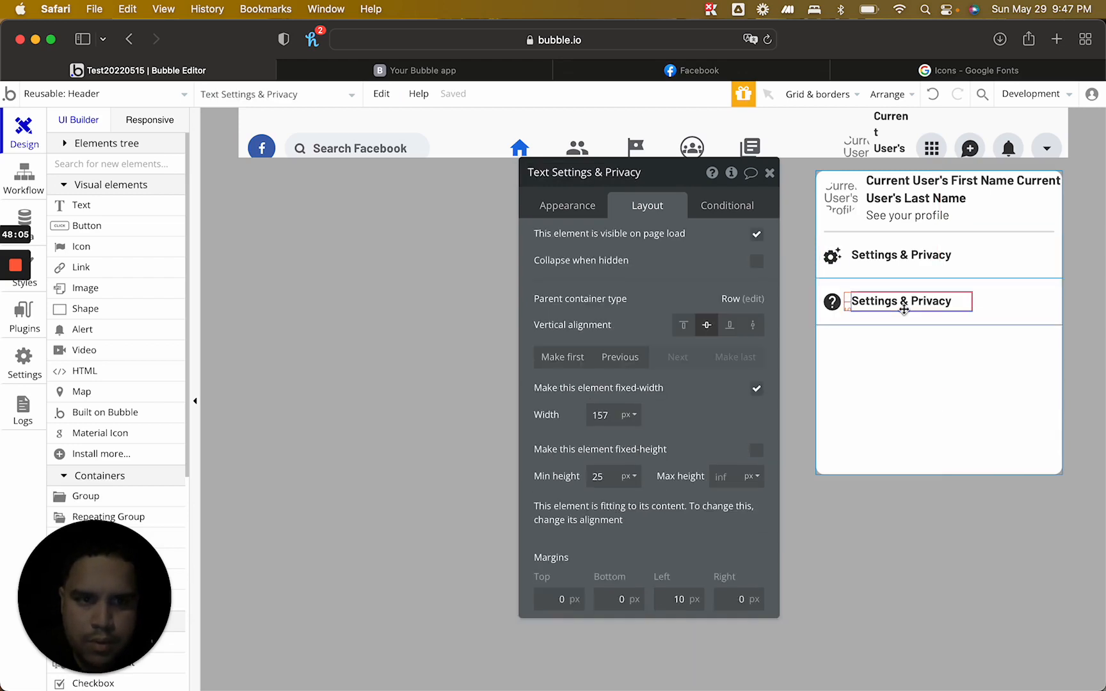
pyautogui.click(553, 206)
pyautogui.tripleClick(651, 254)
pyautogui.press('super+v')
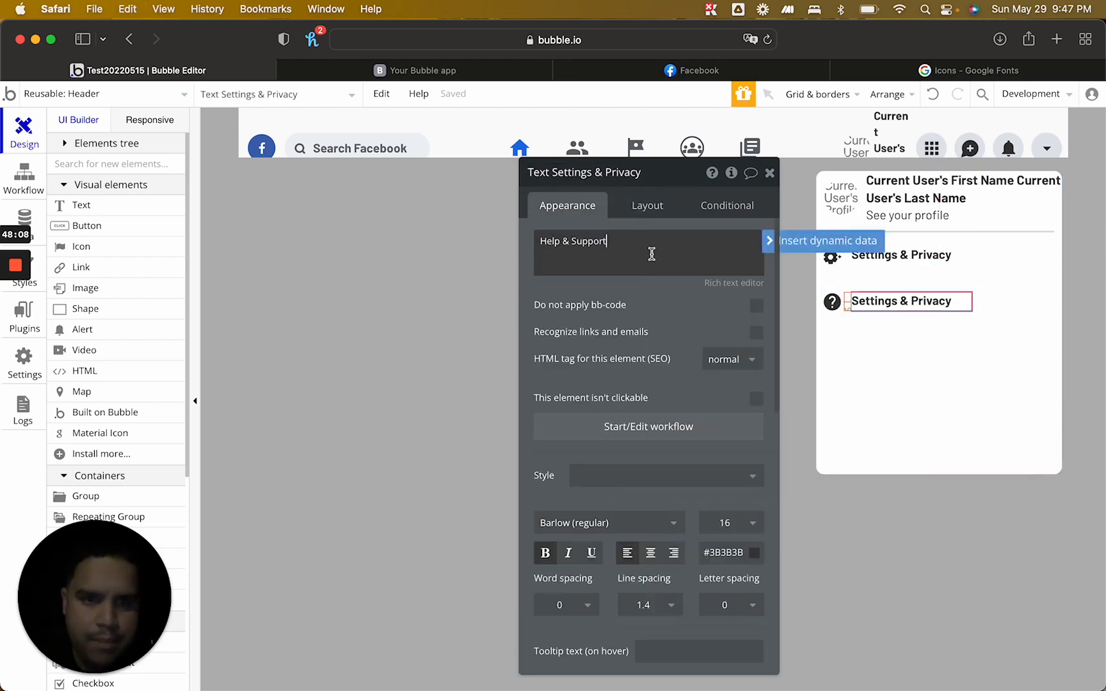
pyautogui.click(744, 71)
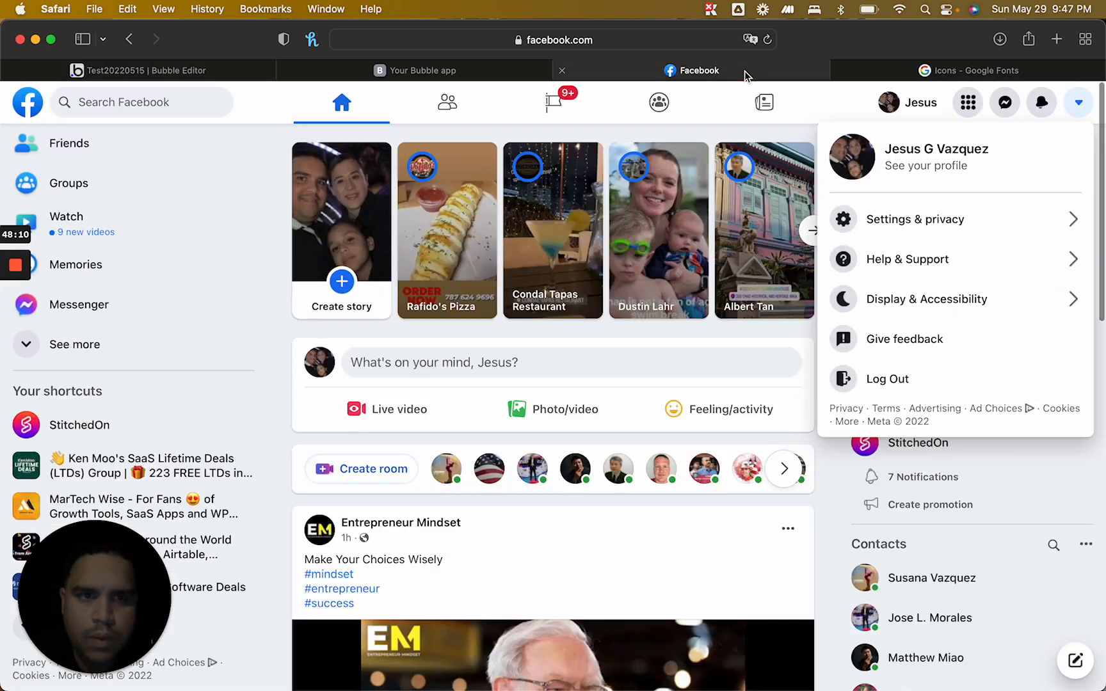
pyautogui.click(263, 67)
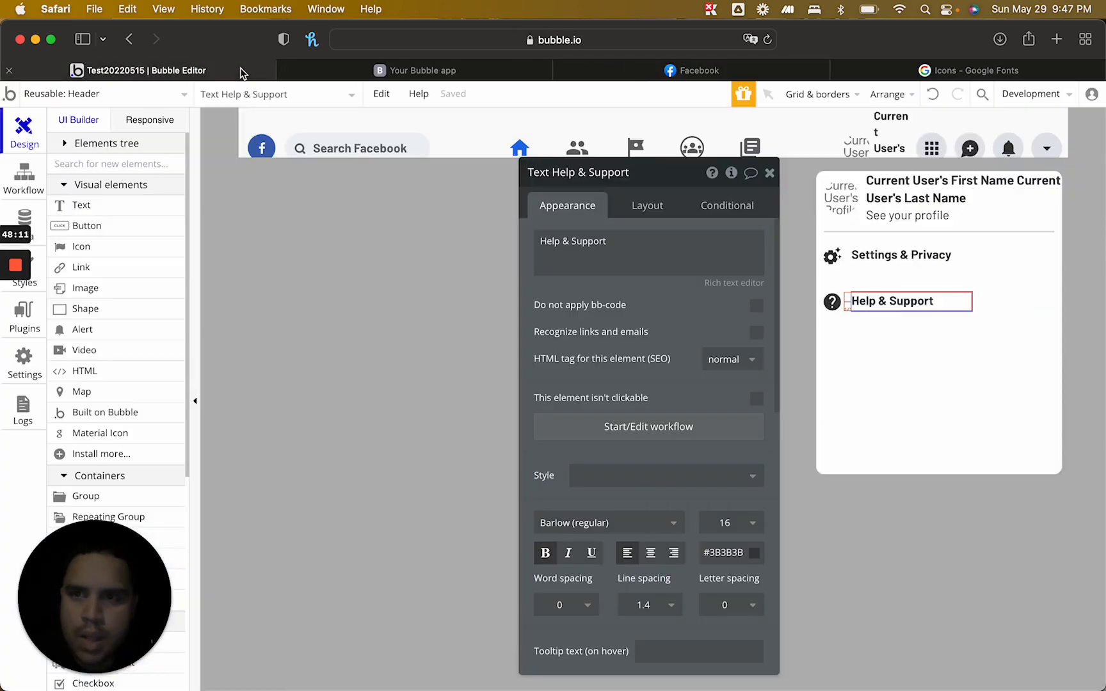
pyautogui.click(833, 257)
pyautogui.press('super+c')
pyautogui.click(1038, 259)
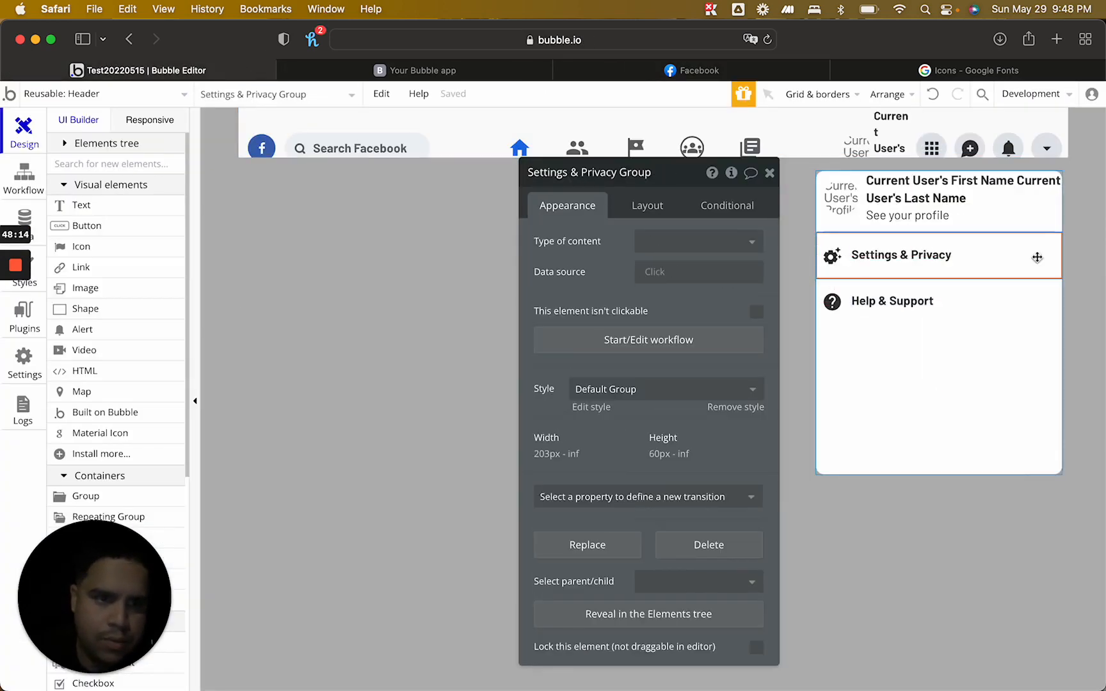
pyautogui.press('super+v')
pyautogui.click(647, 204)
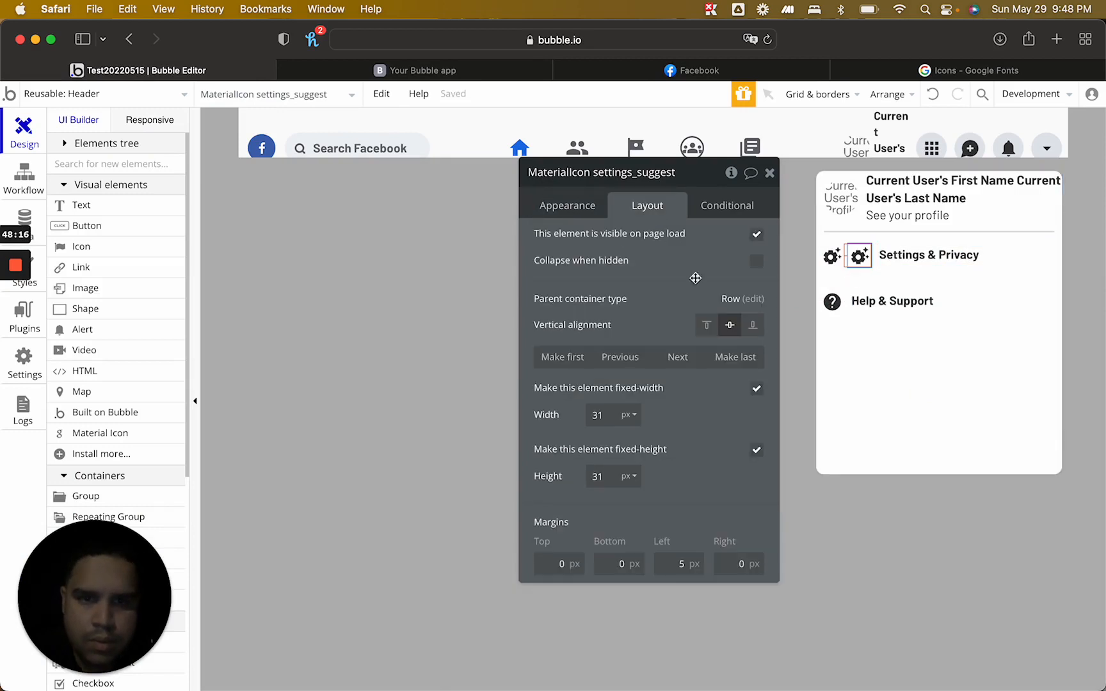
pyautogui.click(680, 356)
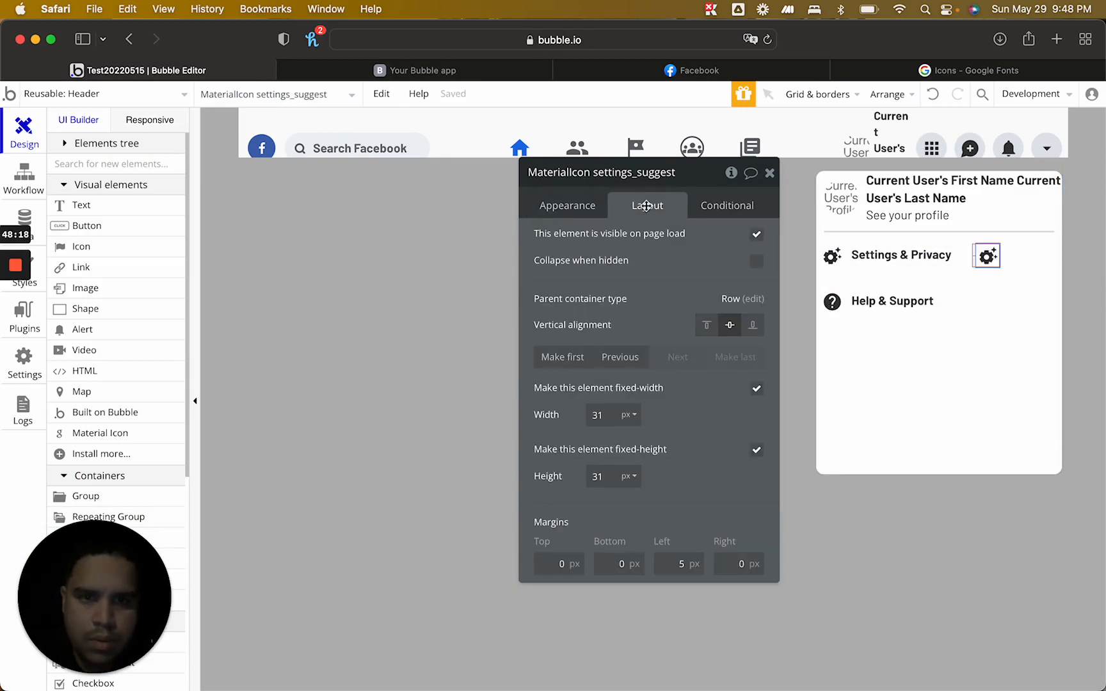
# Change the copied gear icon in the Settings & Privacy row to arrow_forward_ios
pyautogui.click(575, 206)
pyautogui.click(674, 246)
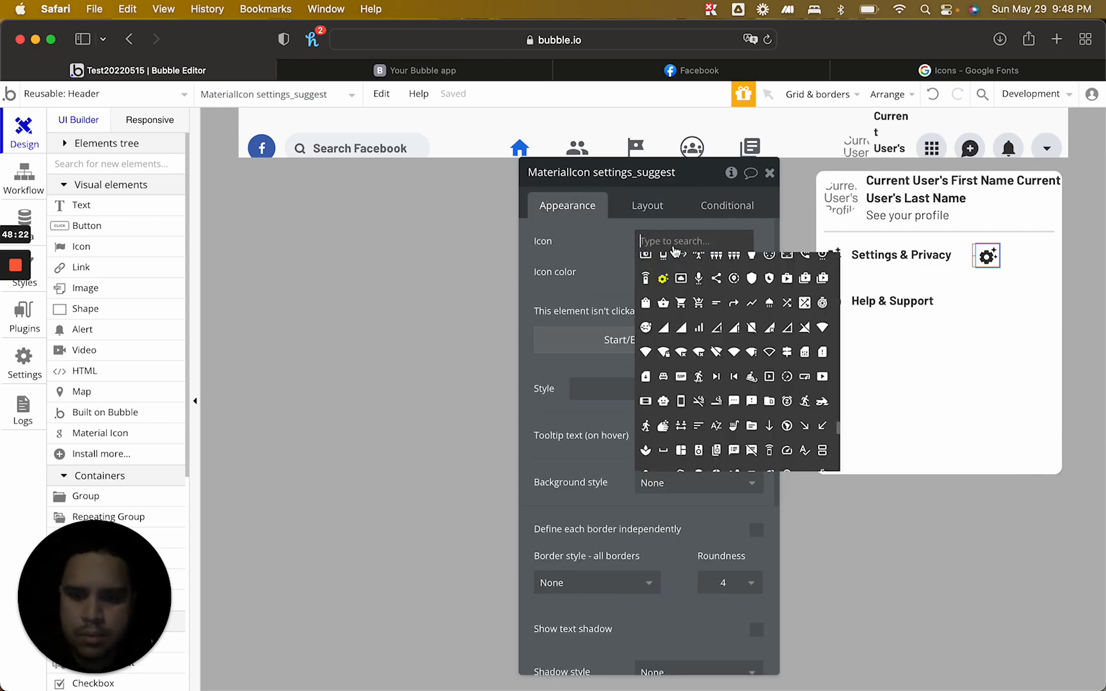
pyautogui.write('arrow')
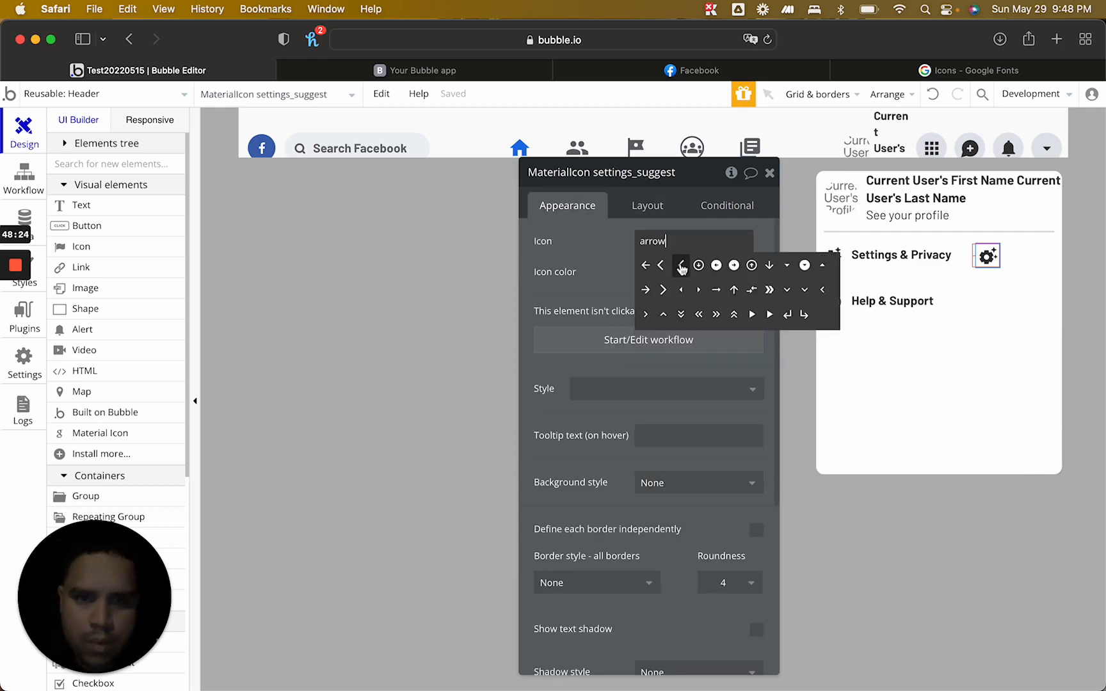
pyautogui.click(663, 289)
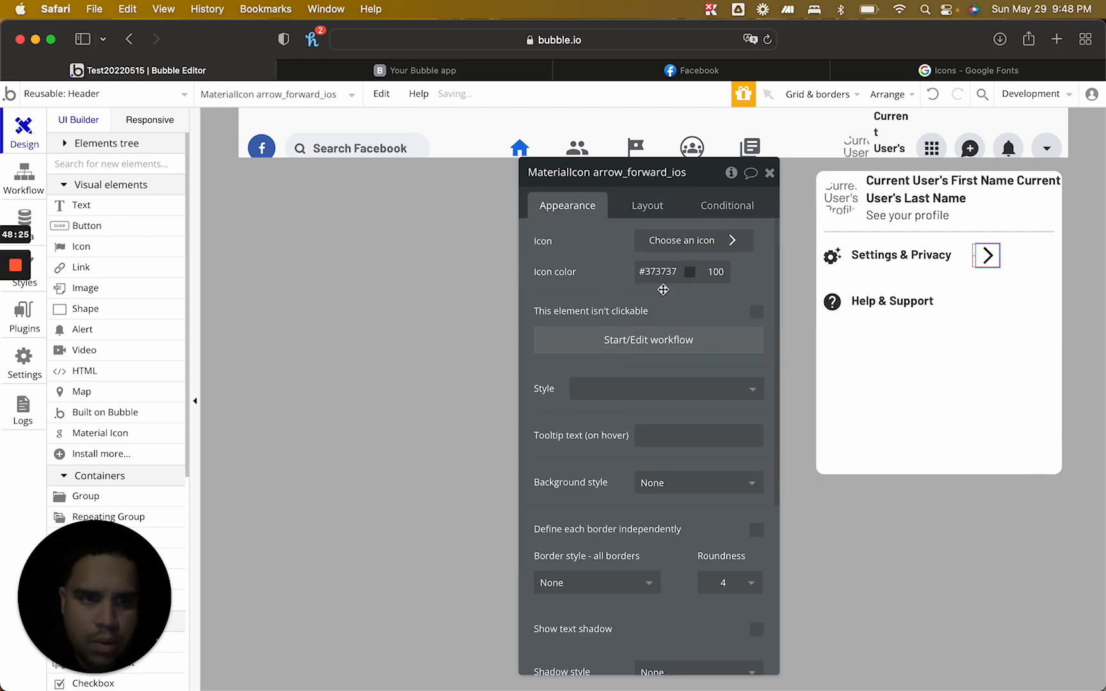
# Turn off the fixed width of the Settings & Privacy text and set its minimum width to 150 px
pyautogui.click(893, 255)
pyautogui.click(650, 209)
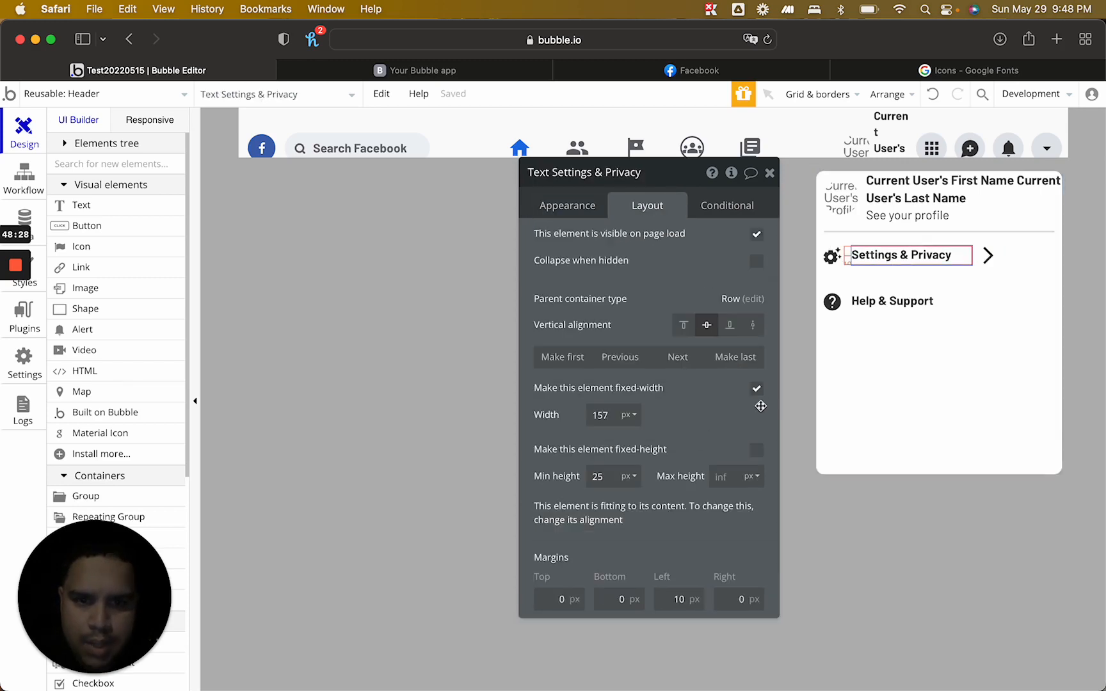
pyautogui.click(756, 389)
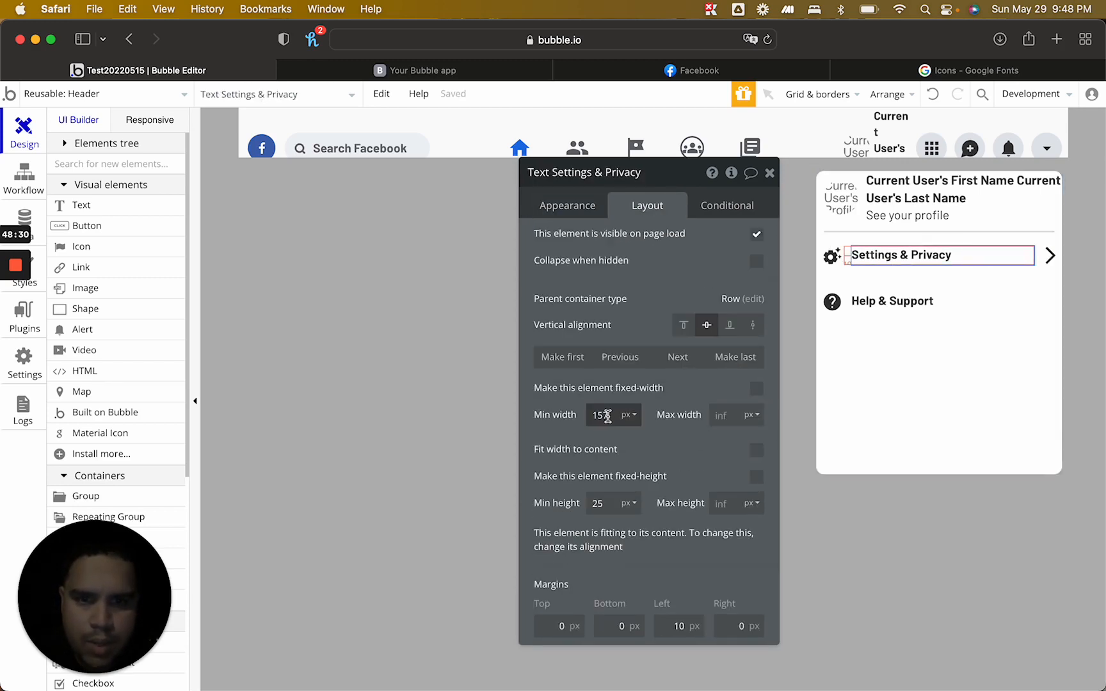
pyautogui.press('BackSpace')
pyautogui.write('0')
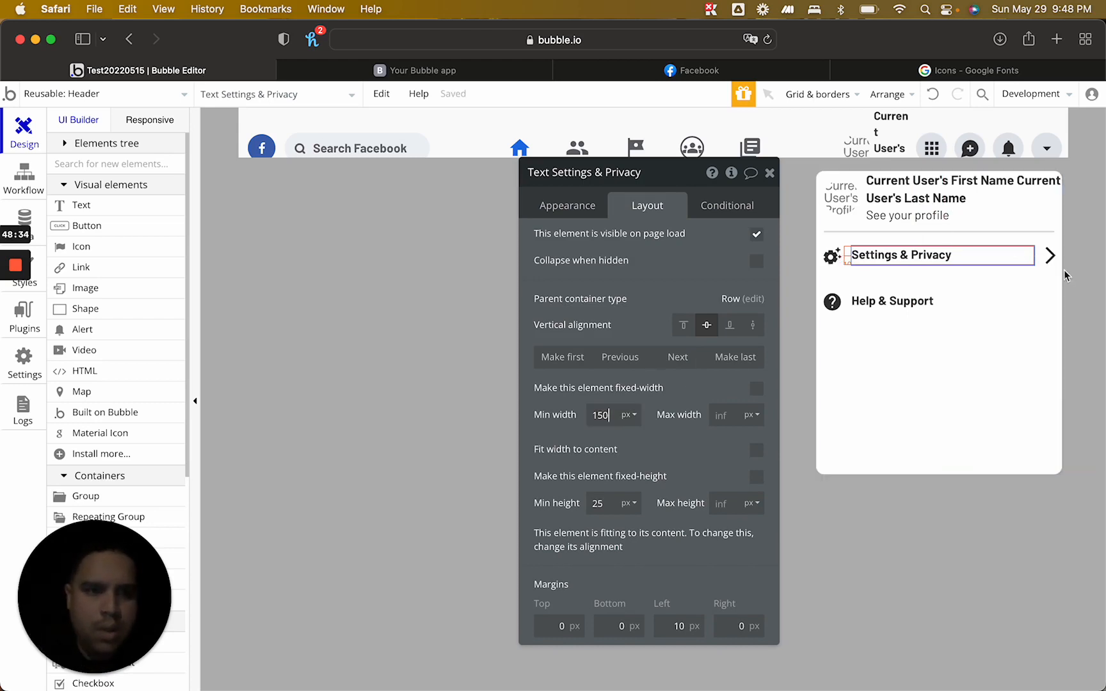
# Set the right margin of the arrow icon in the Settings & Privacy row to 10 px
pyautogui.click(1050, 255)
pyautogui.click(736, 563)
pyautogui.write('2')
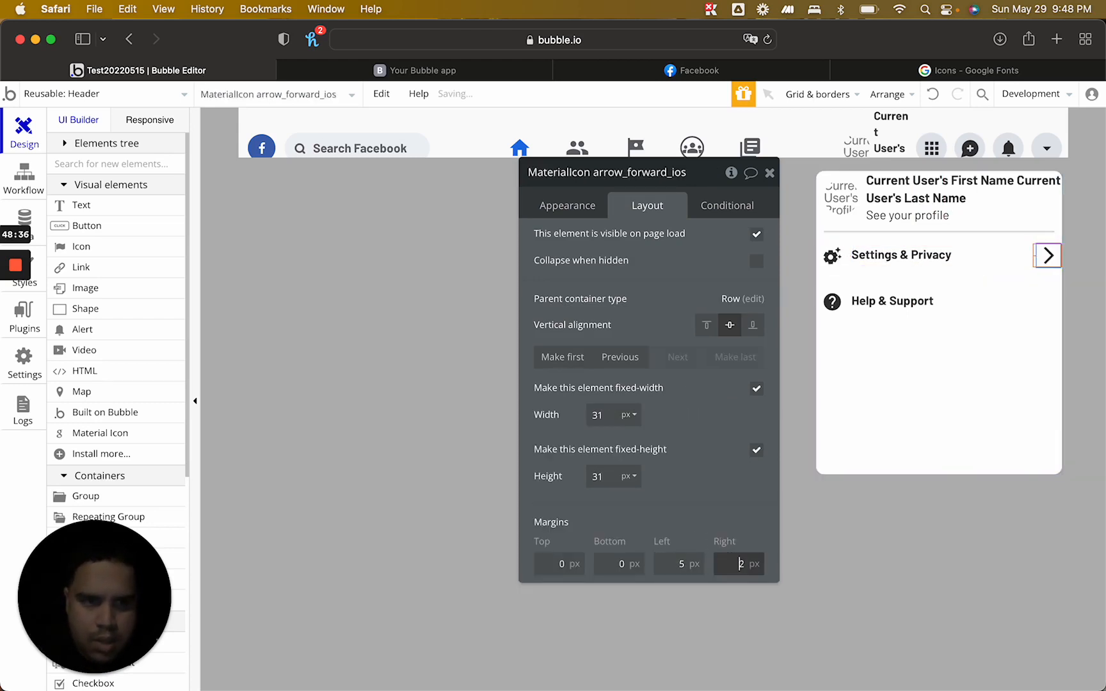
pyautogui.press('Up')
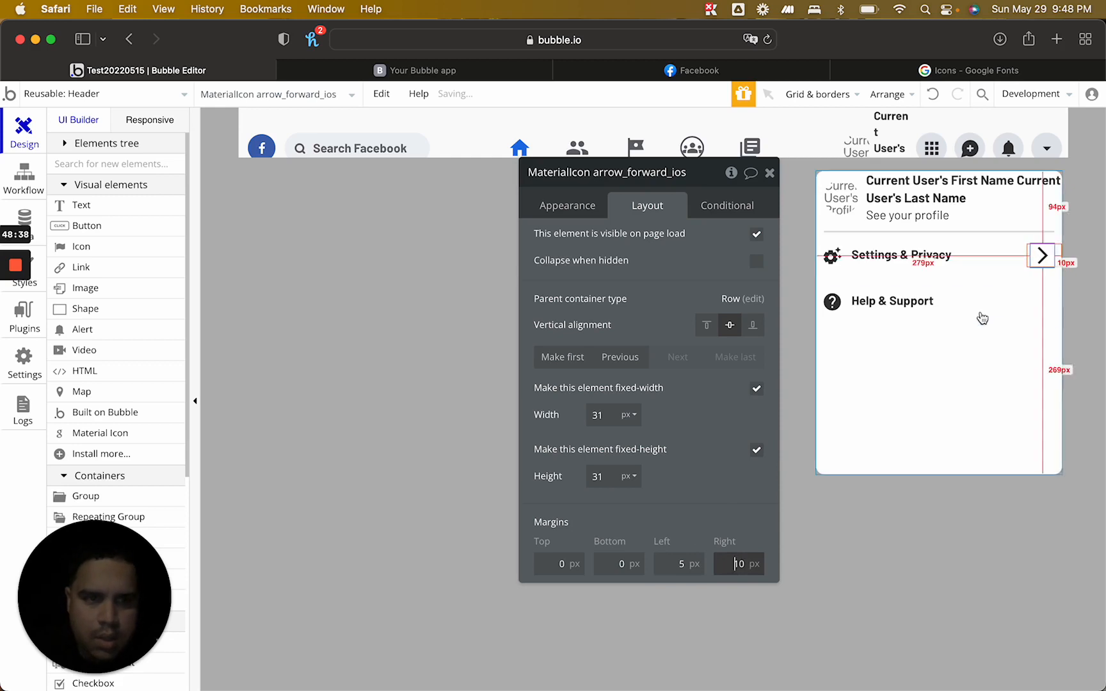
# Give the Help & Support text a flexible width with a 151 px minimum, and copy the Settings & Privacy arrow into its row
pyautogui.click(1041, 260)
pyautogui.press('super+c')
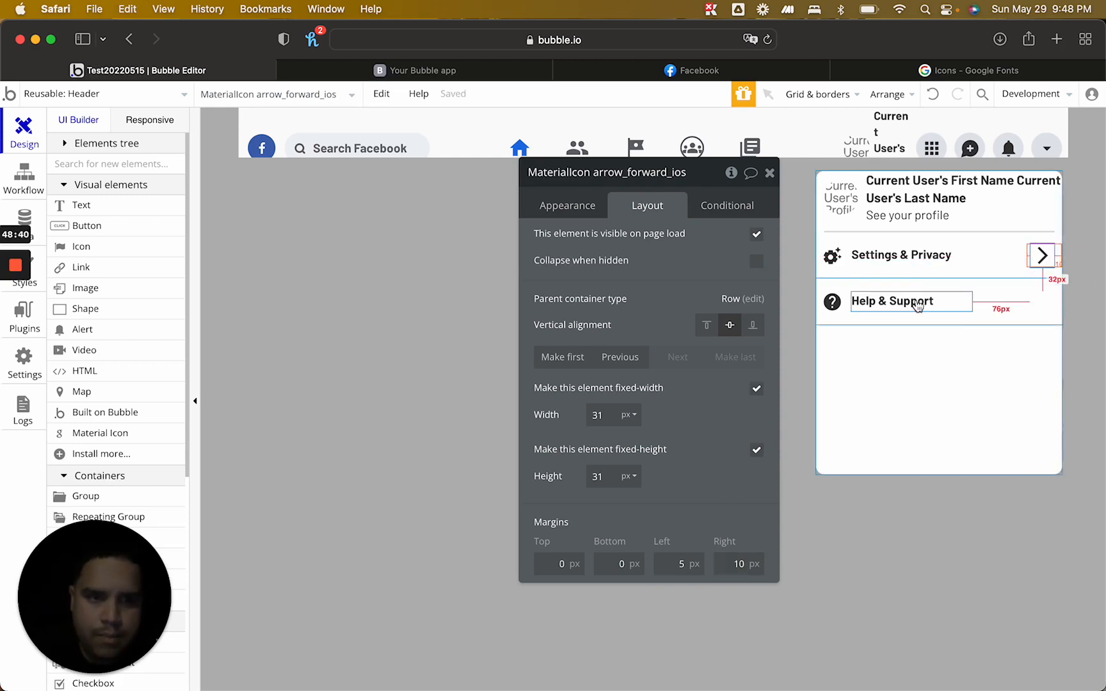
pyautogui.click(892, 300)
pyautogui.click(756, 389)
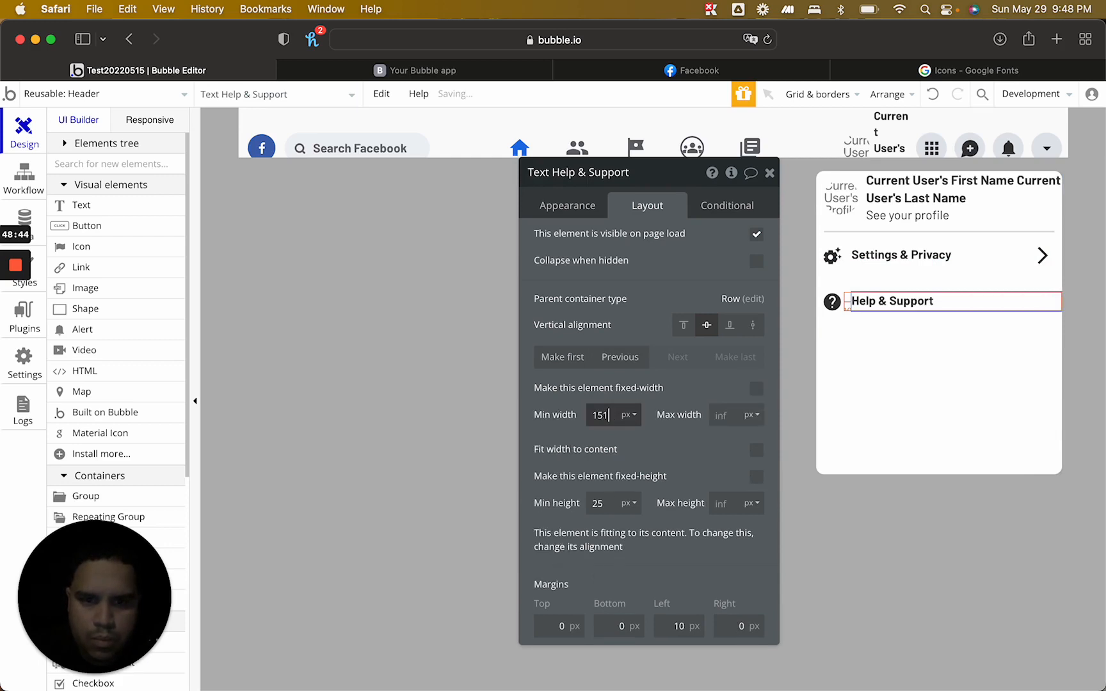
pyautogui.click(884, 323)
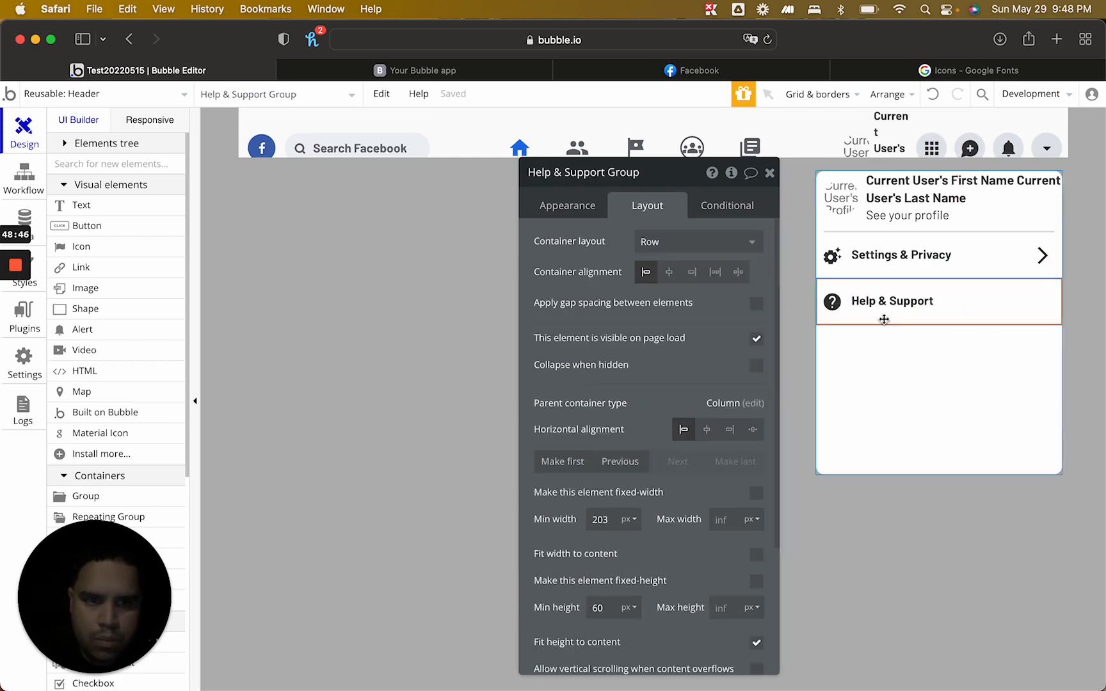
pyautogui.press('super+v')
pyautogui.click(945, 318)
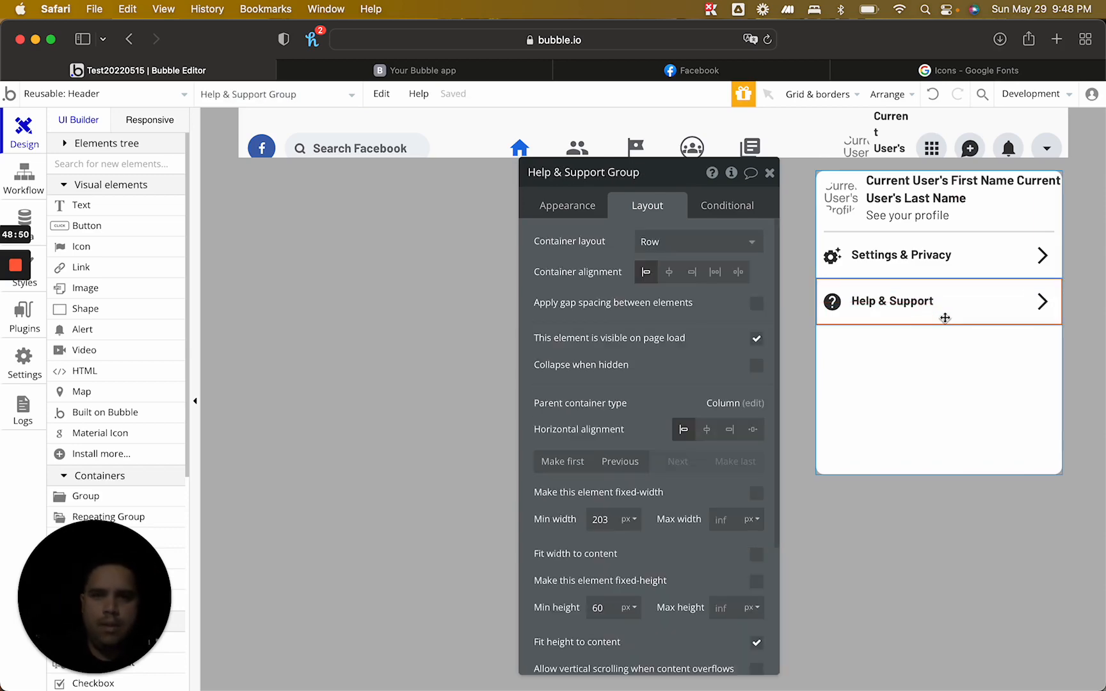
# Duplicate the Help & Support group as a third row in the dropdown menu
pyautogui.click(743, 75)
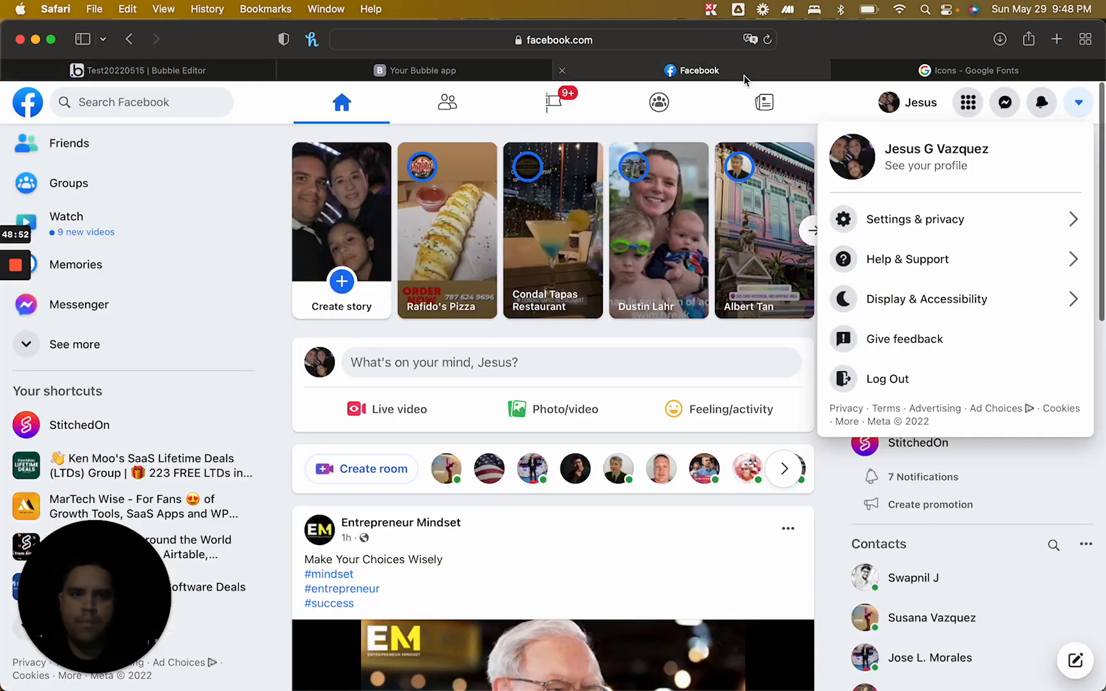
pyautogui.click(192, 70)
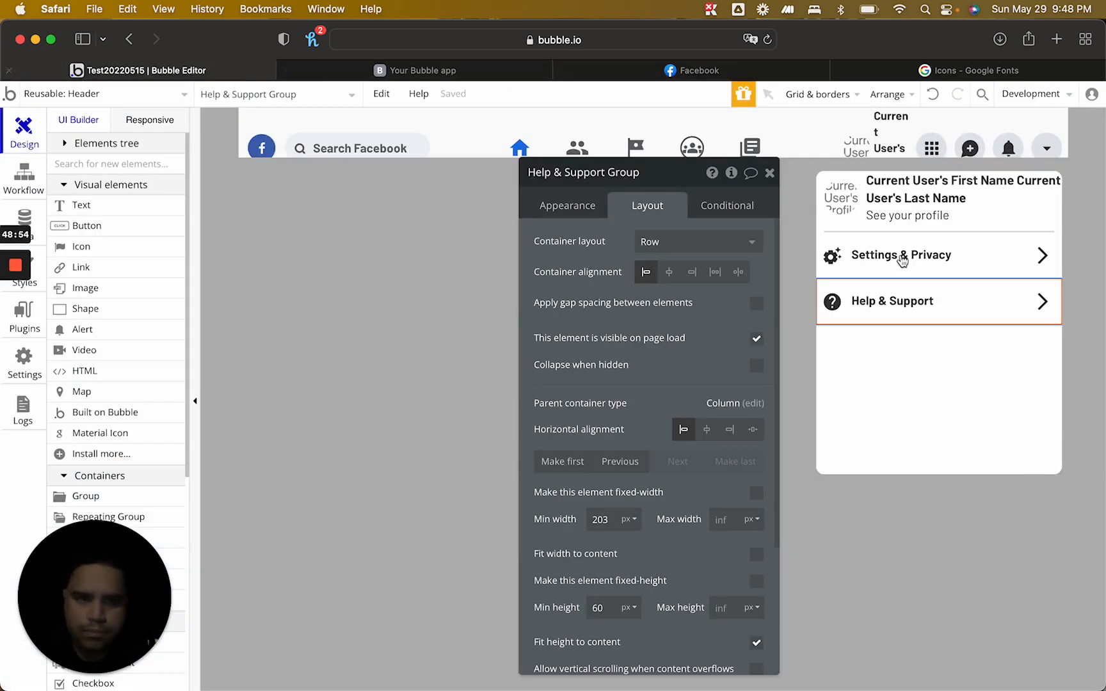
pyautogui.click(960, 360)
pyautogui.press('super+v')
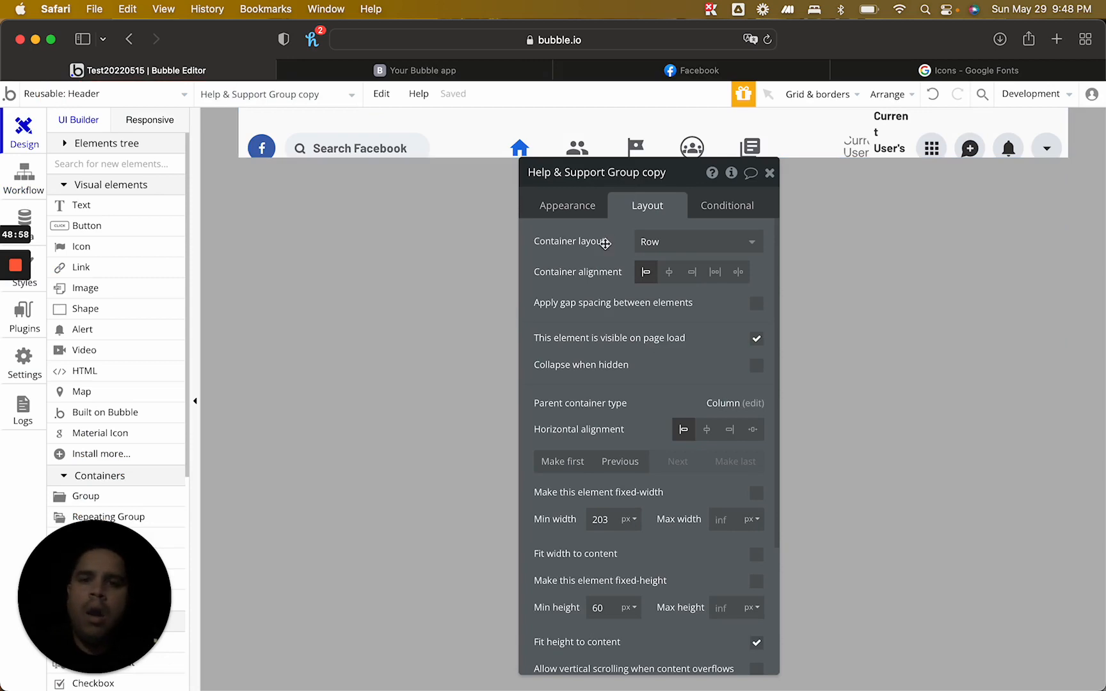
pyautogui.click(680, 73)
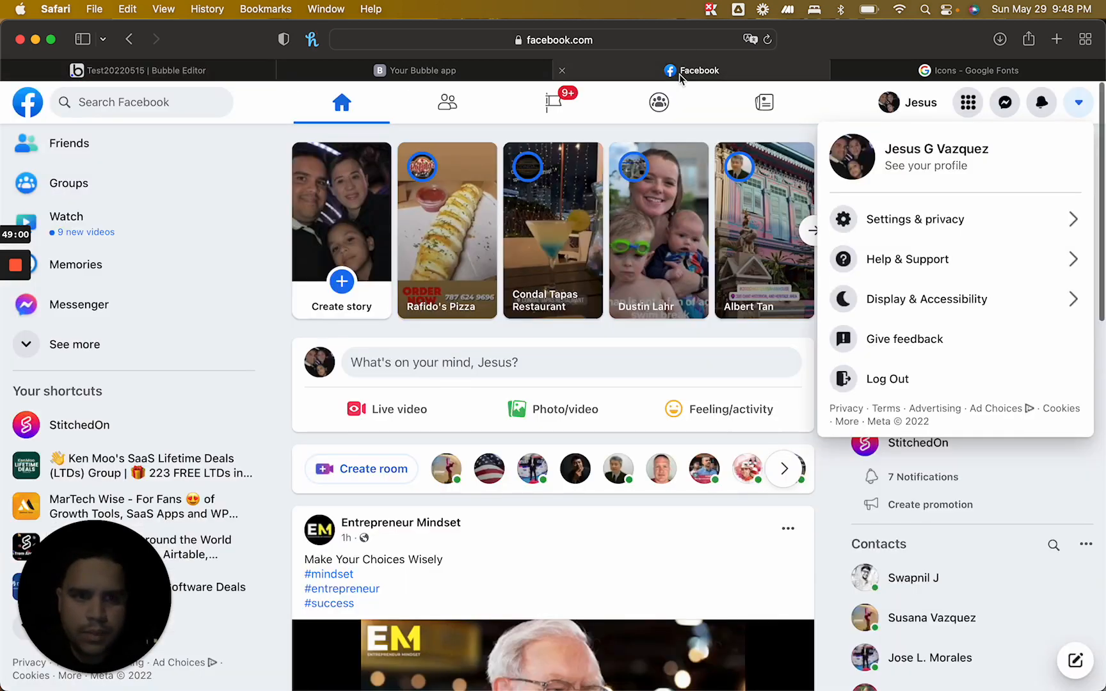
pyautogui.press('super+1')
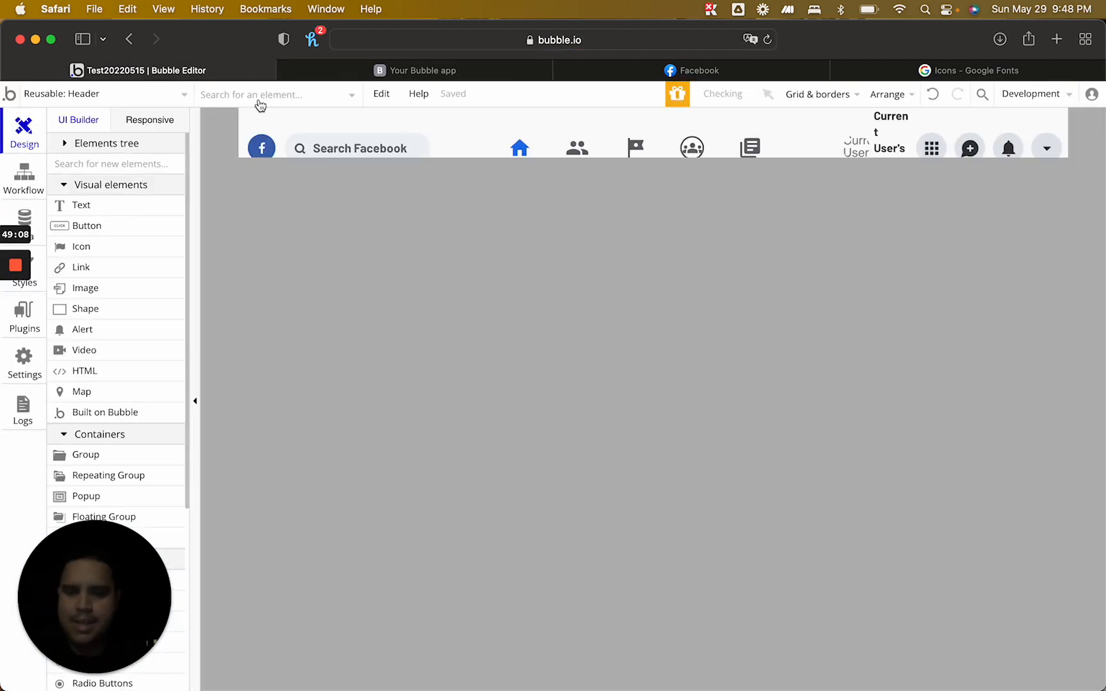
pyautogui.click(259, 96)
pyautogui.write('foci')
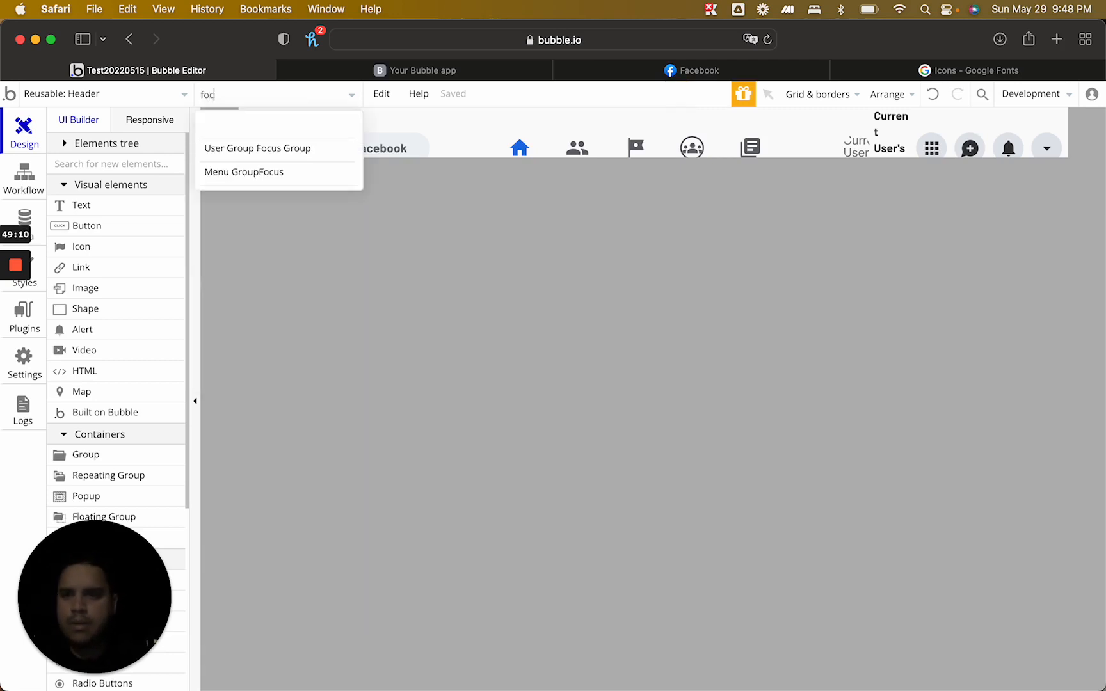
pyautogui.click(243, 172)
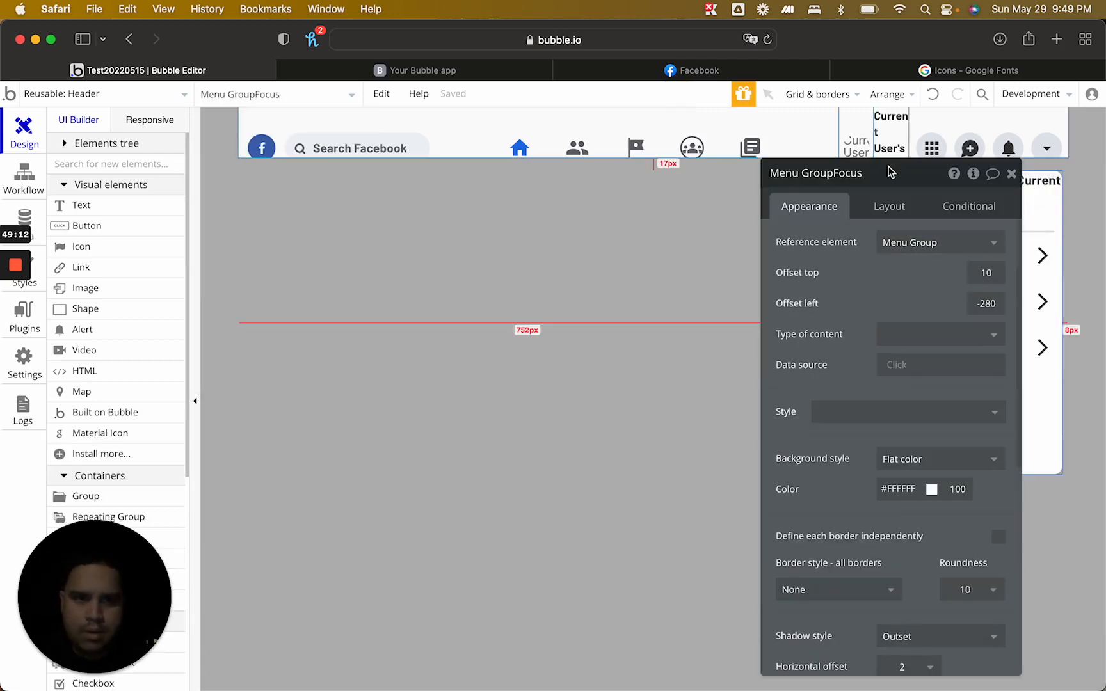
pyautogui.moveTo(815, 172); pyautogui.dragTo(518, 198)
# Rename the duplicated Help & Support group as "Display & Accessibility Group"
pyautogui.click(909, 369)
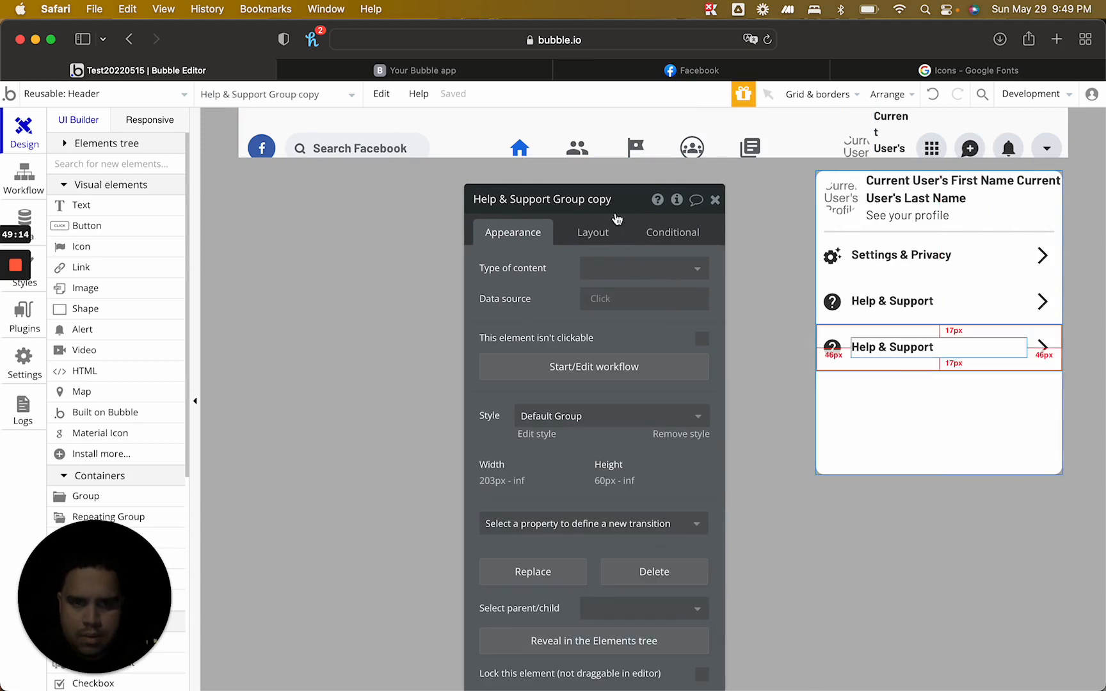
pyautogui.doubleClick(595, 199)
pyautogui.press('BackSpace')
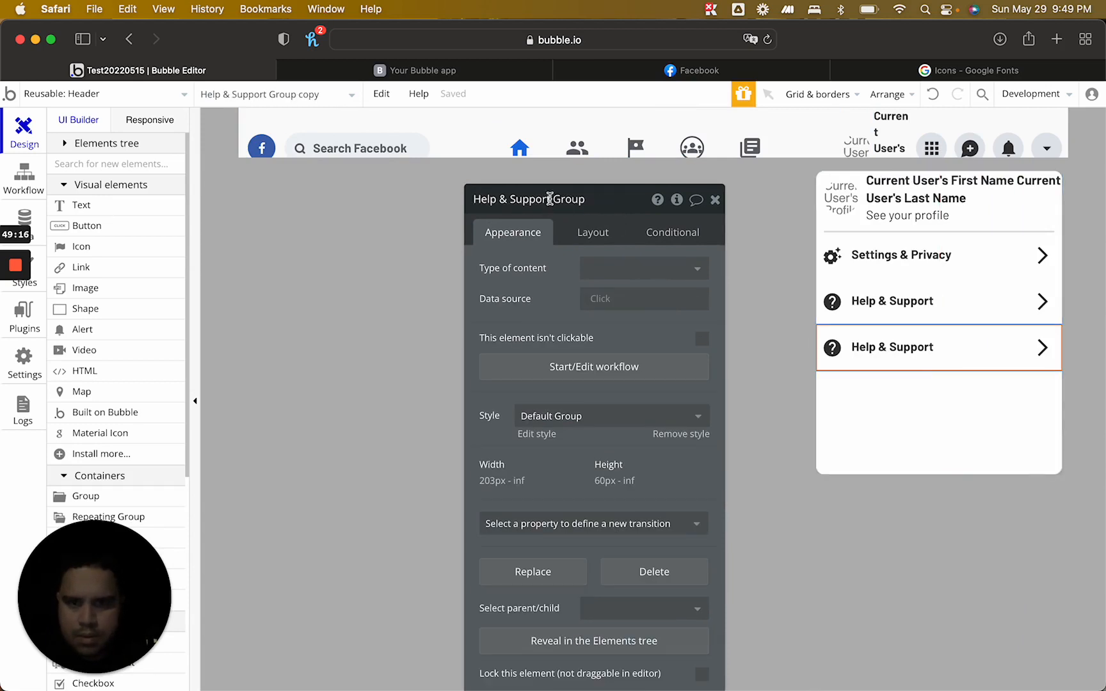
pyautogui.press('shift+super+Left')
pyautogui.write('Display')
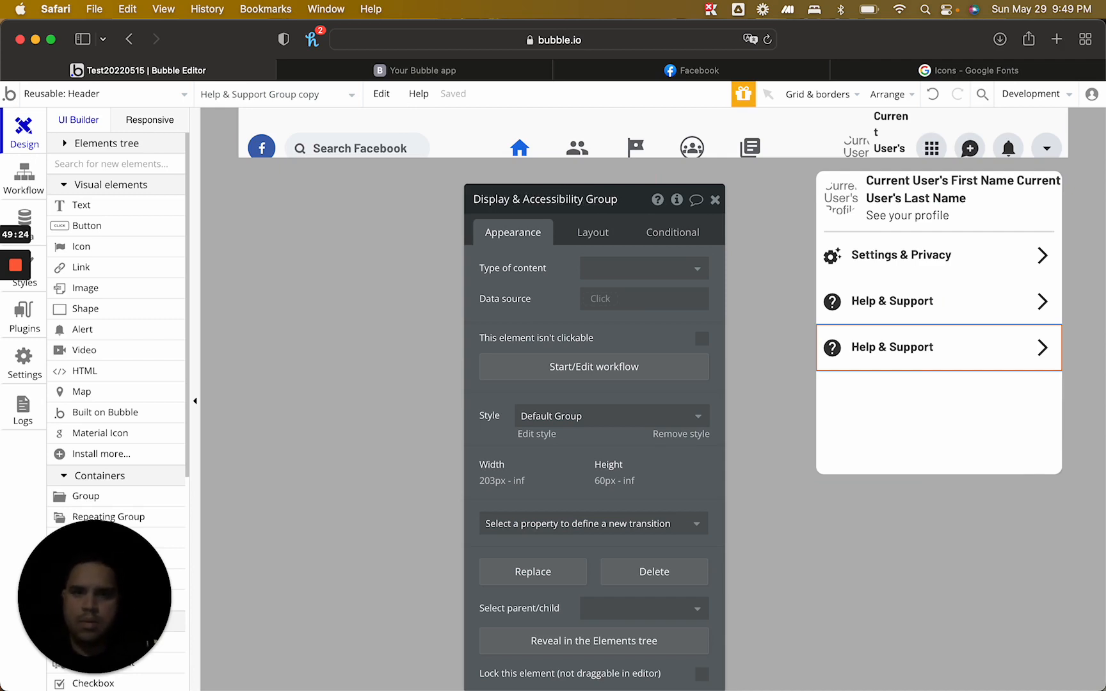
# Replace the third row's text with "Display & Accessibility" copied from its group's name
pyautogui.press('shift+super+Left')
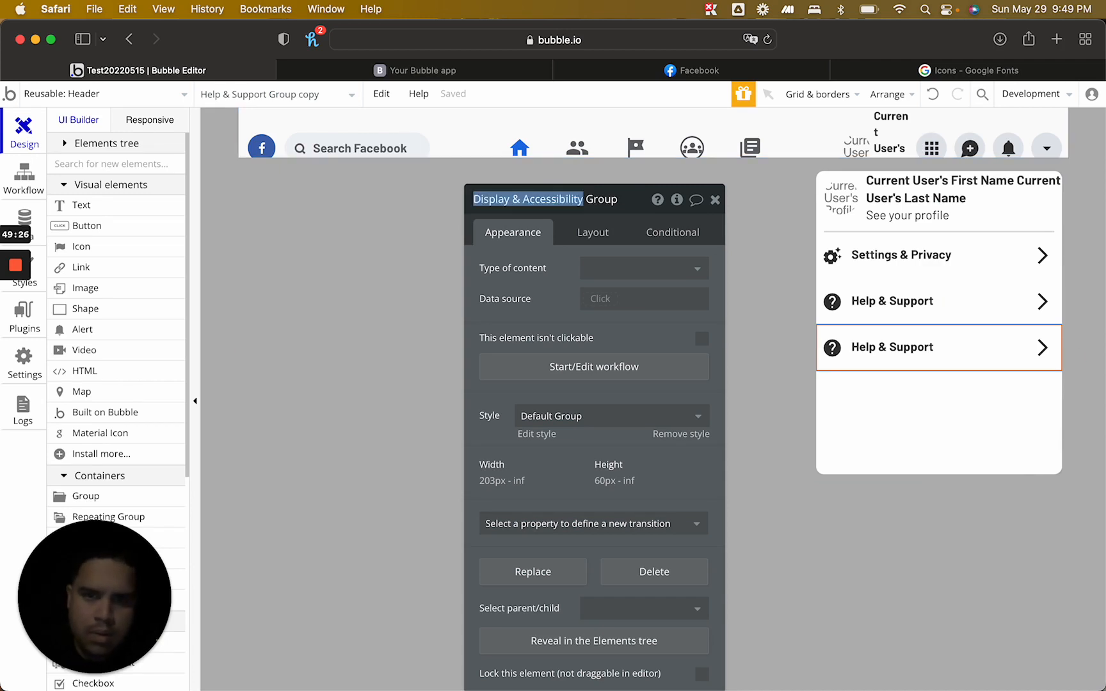
pyautogui.press('super+c')
pyautogui.click(912, 349)
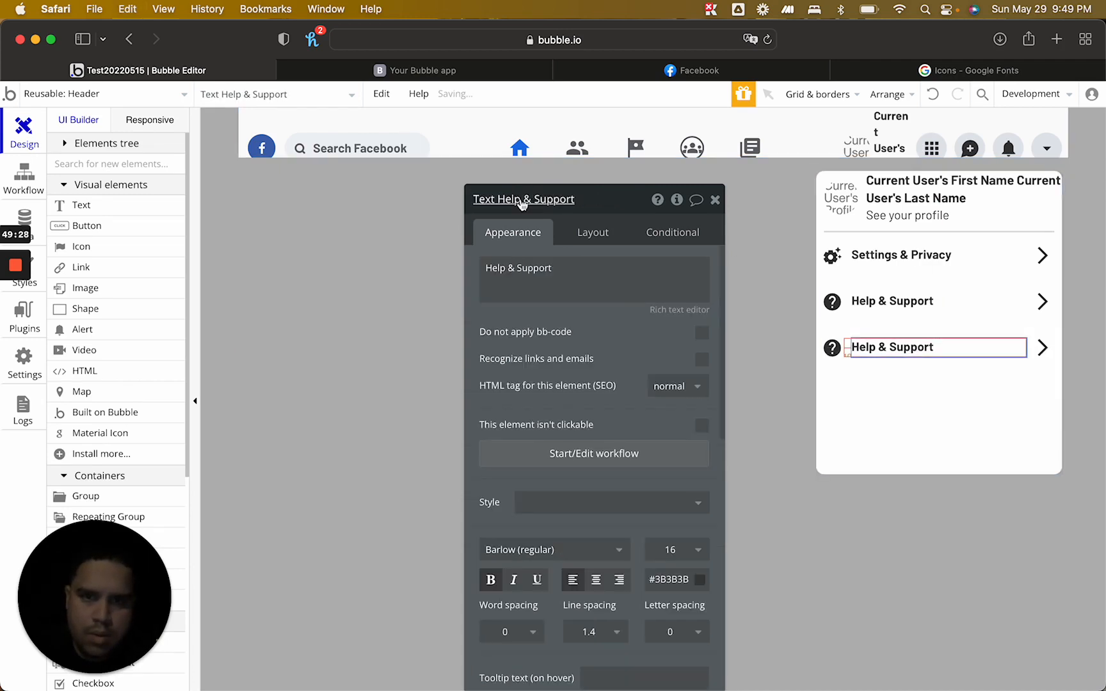
pyautogui.click(537, 268)
pyautogui.press('super+a')
pyautogui.press('super+v')
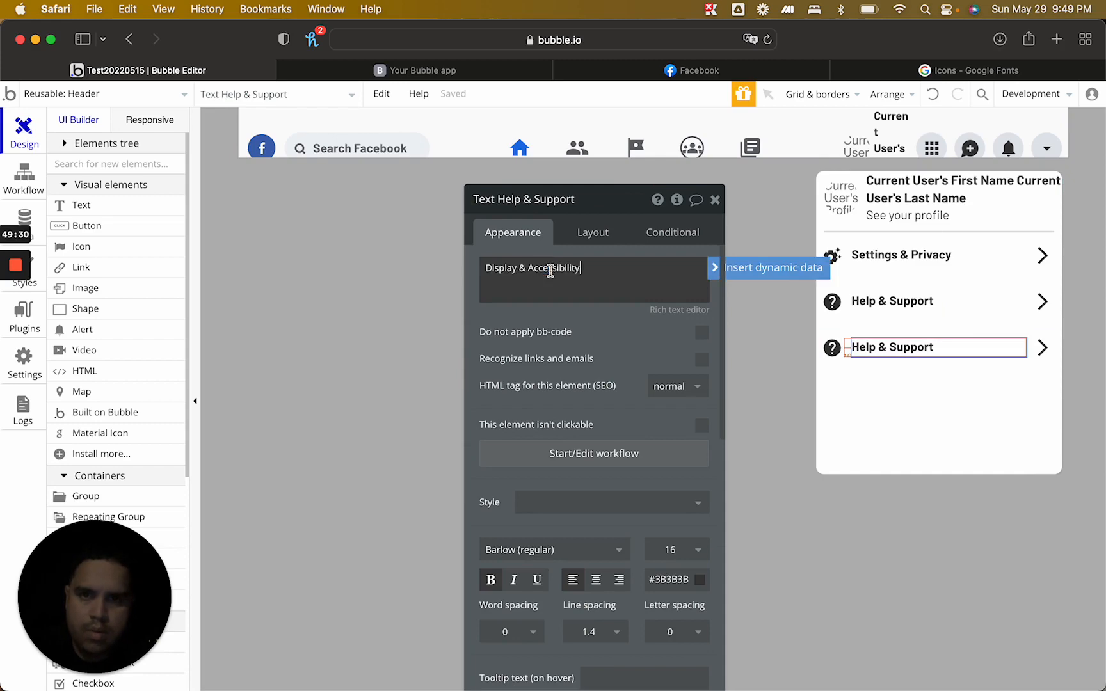
pyautogui.click(760, 73)
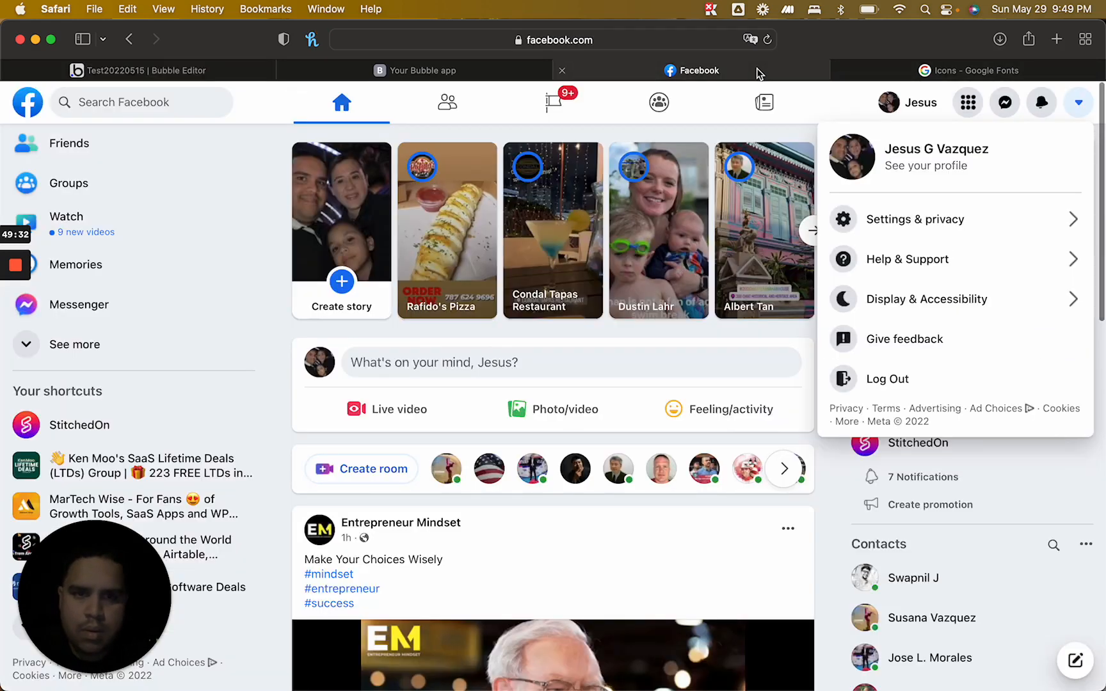
# Change the Display & Accessibility row's icon in the Header dropdown to the crescent moon nightlight_round
pyautogui.click(243, 70)
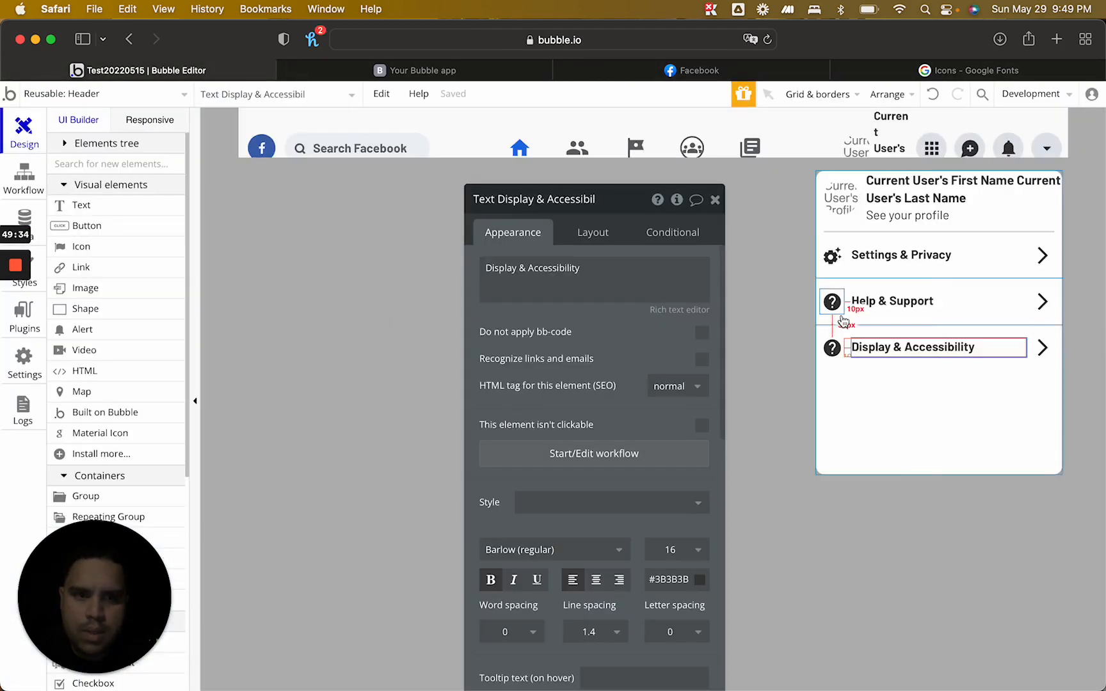
pyautogui.click(833, 347)
pyautogui.click(636, 268)
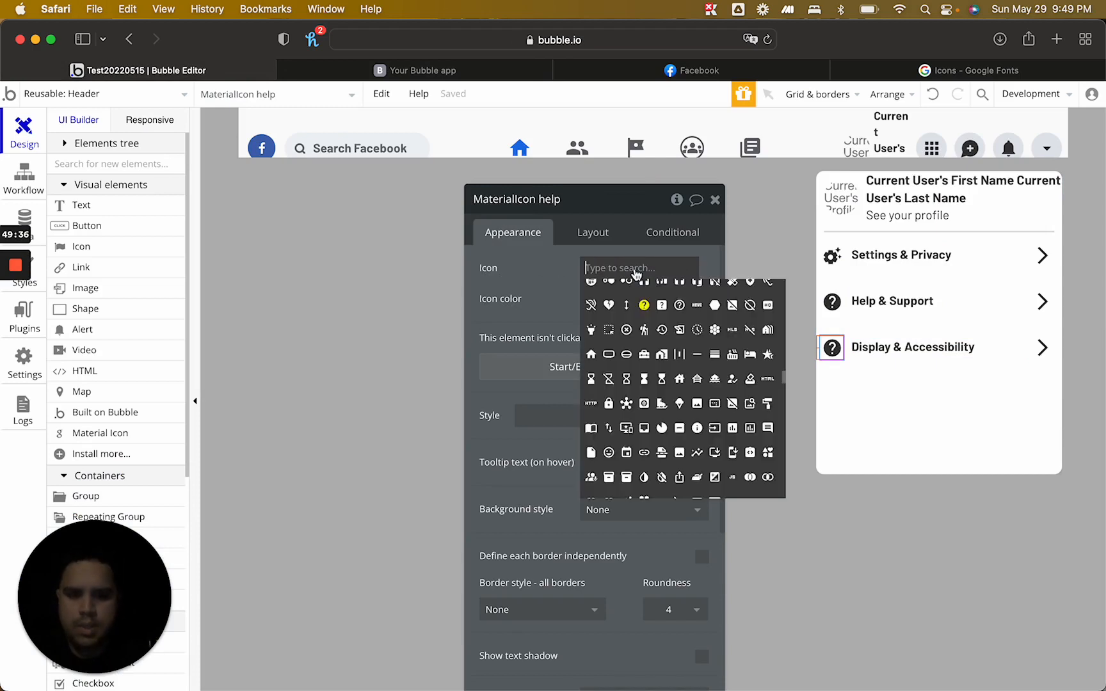
pyautogui.write('moon')
pyautogui.press('BackSpace')
pyautogui.press('BackSpace')
pyautogui.press('BackSpace')
pyautogui.press('BackSpace')
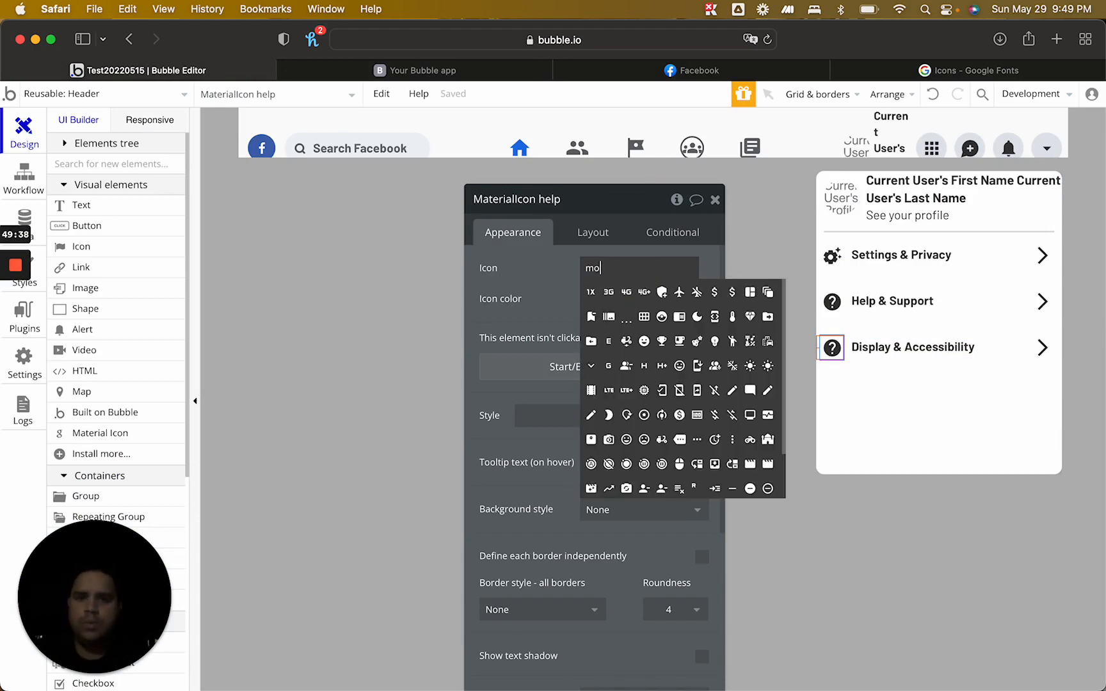
pyautogui.write('nigh')
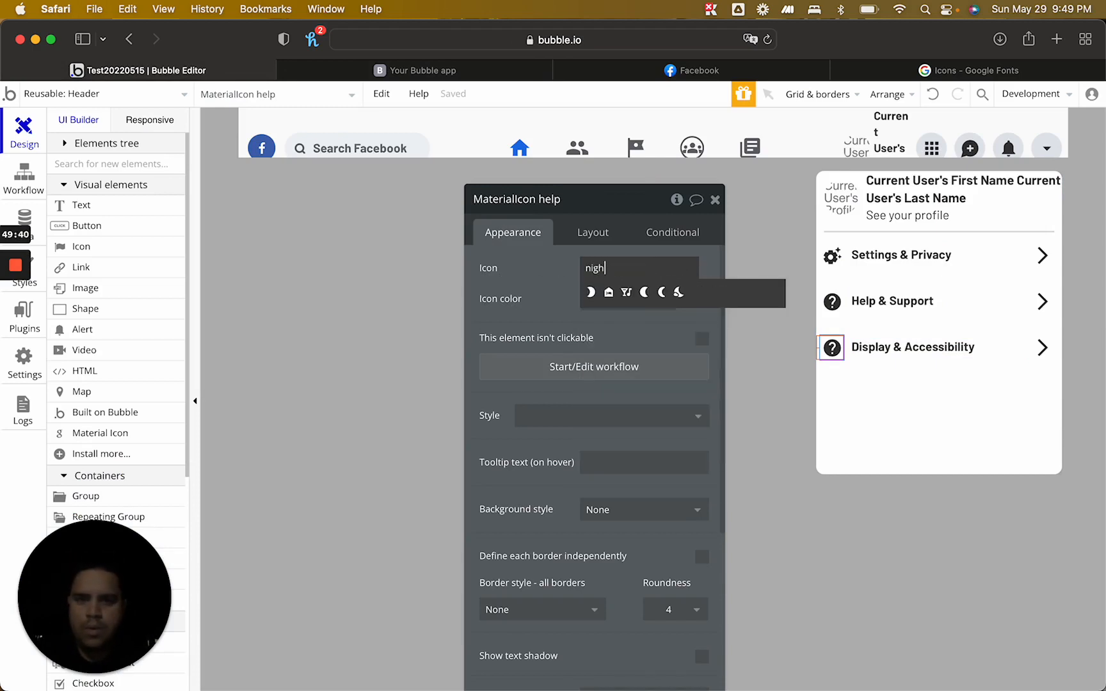
pyautogui.click(660, 292)
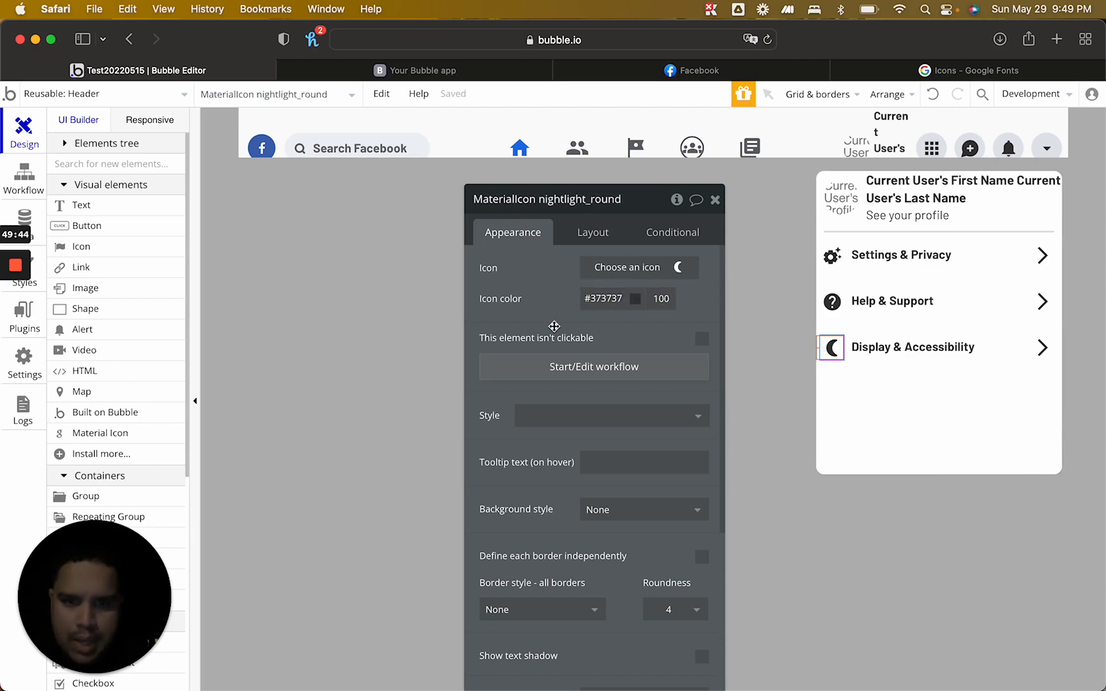
pyautogui.scroll(-1, 554, 327)
pyautogui.scroll(1, 554, 326)
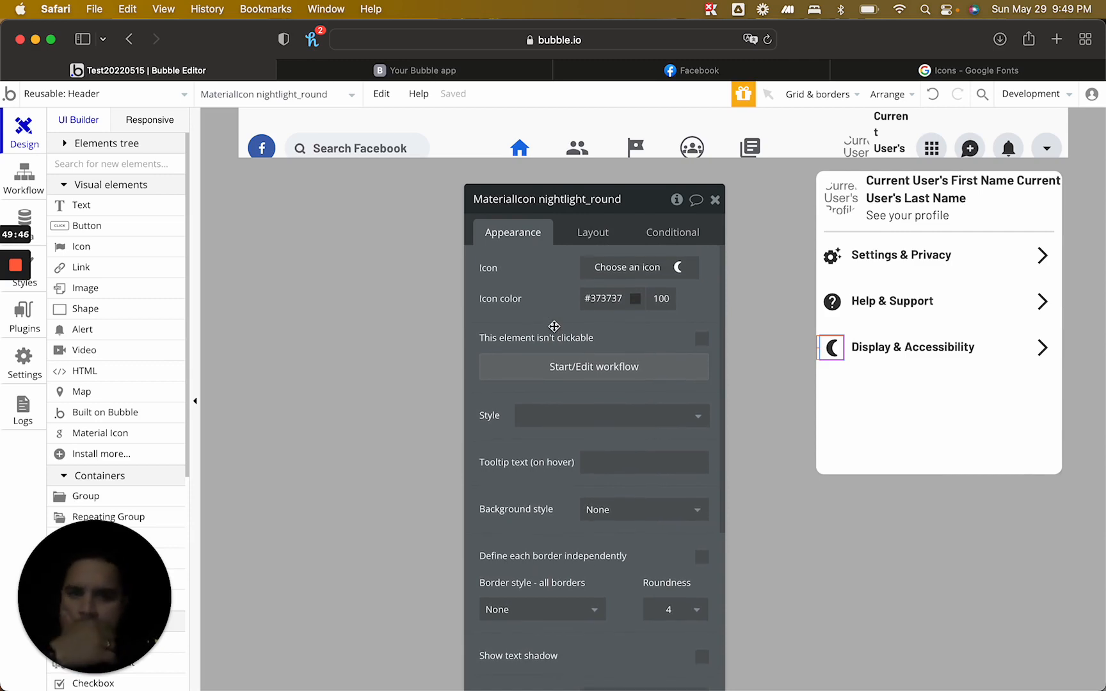
pyautogui.scroll(-10, 553, 326)
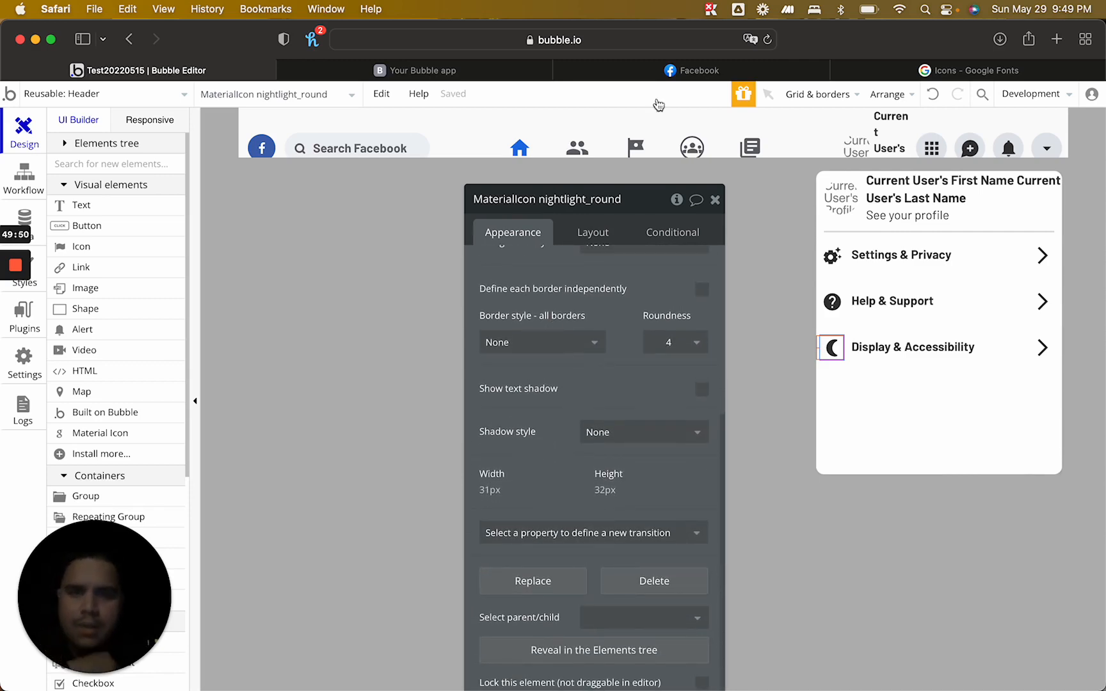
# Duplicate the Display & Accessibility group as a fourth row in the dropdown menu and reload the Bubble editor
pyautogui.click(955, 365)
pyautogui.click(951, 407)
pyautogui.press('super+v')
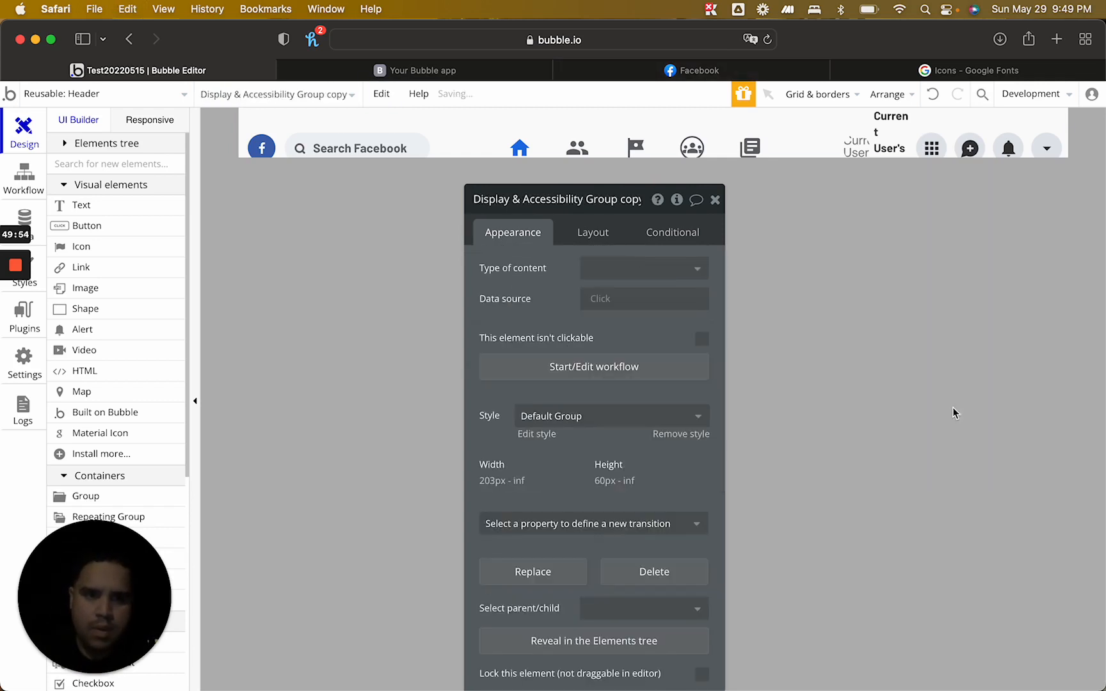
pyautogui.press('super+r')
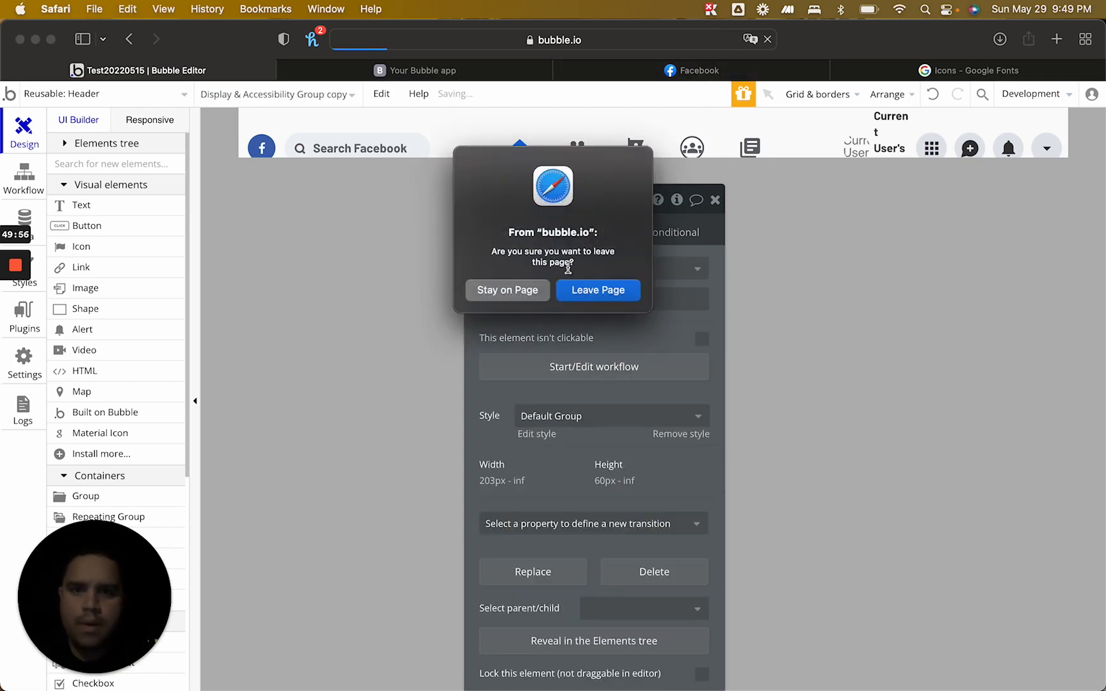
pyautogui.click(516, 289)
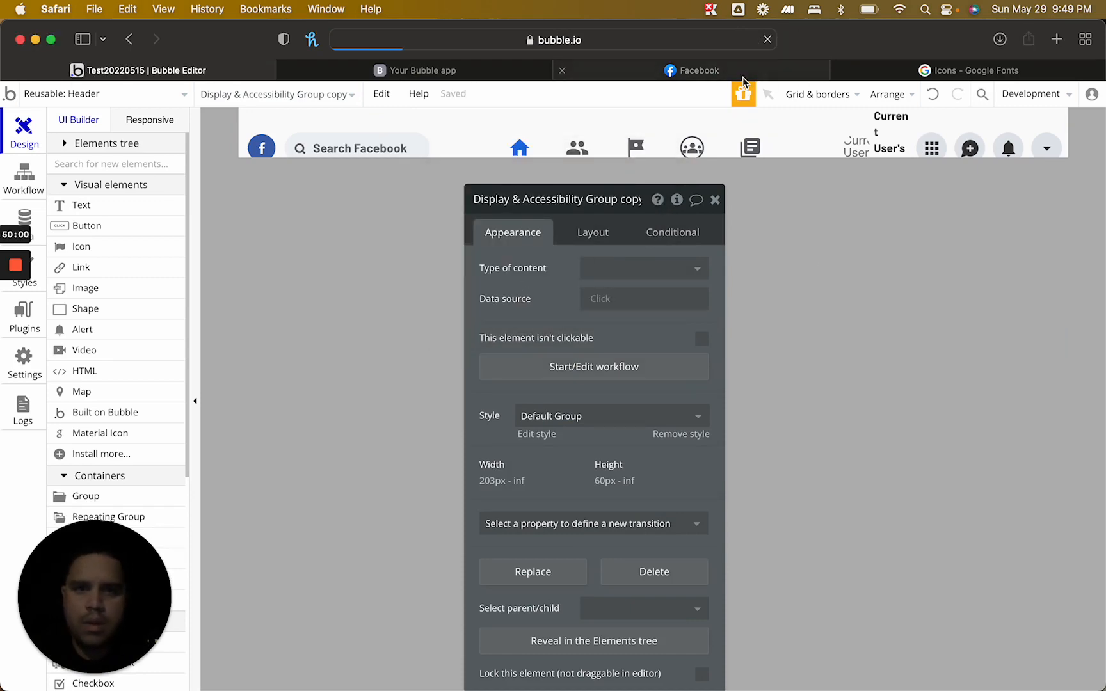
pyautogui.click(774, 70)
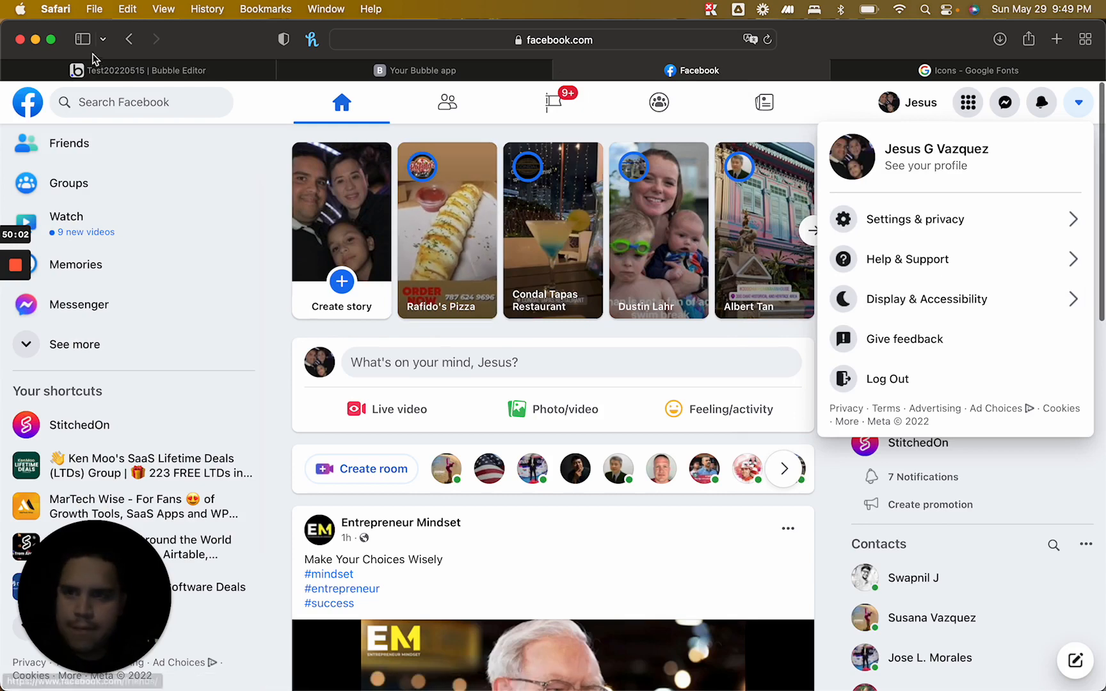
pyautogui.click(117, 74)
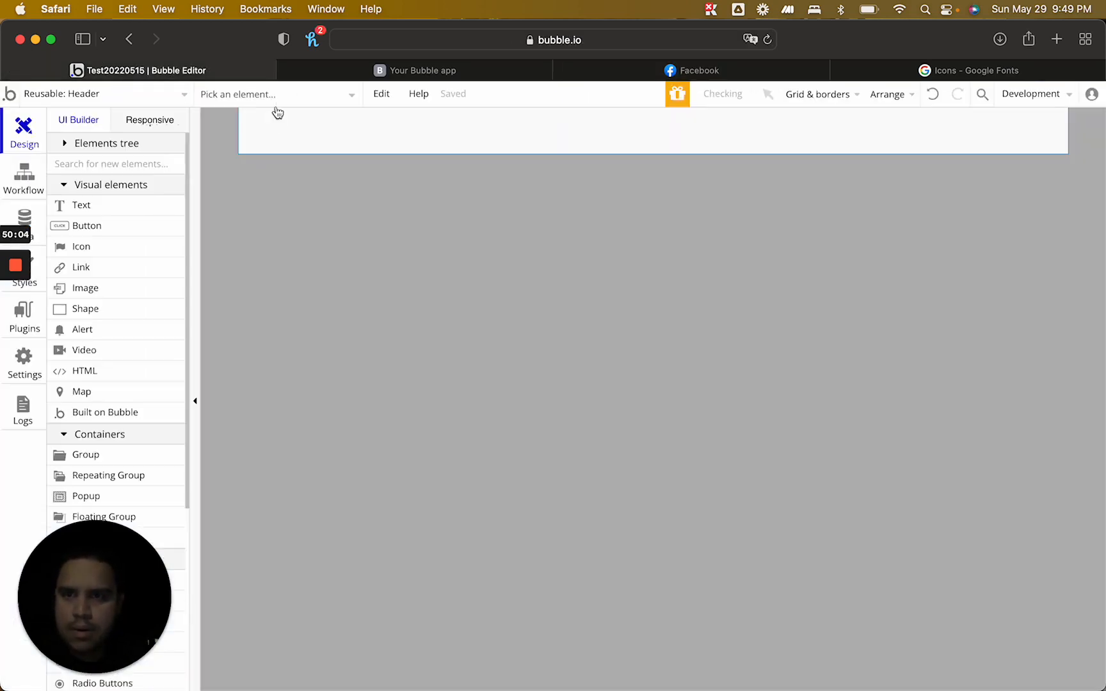
pyautogui.click(278, 101)
pyautogui.write('fo')
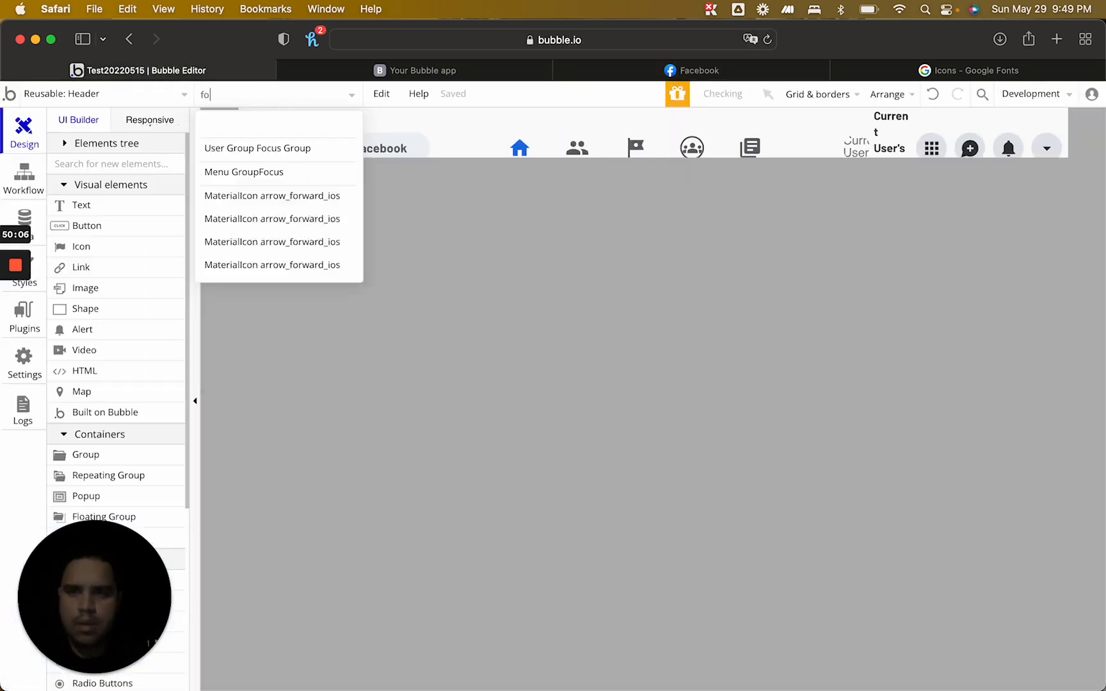
pyautogui.write('c')
pyautogui.click(274, 173)
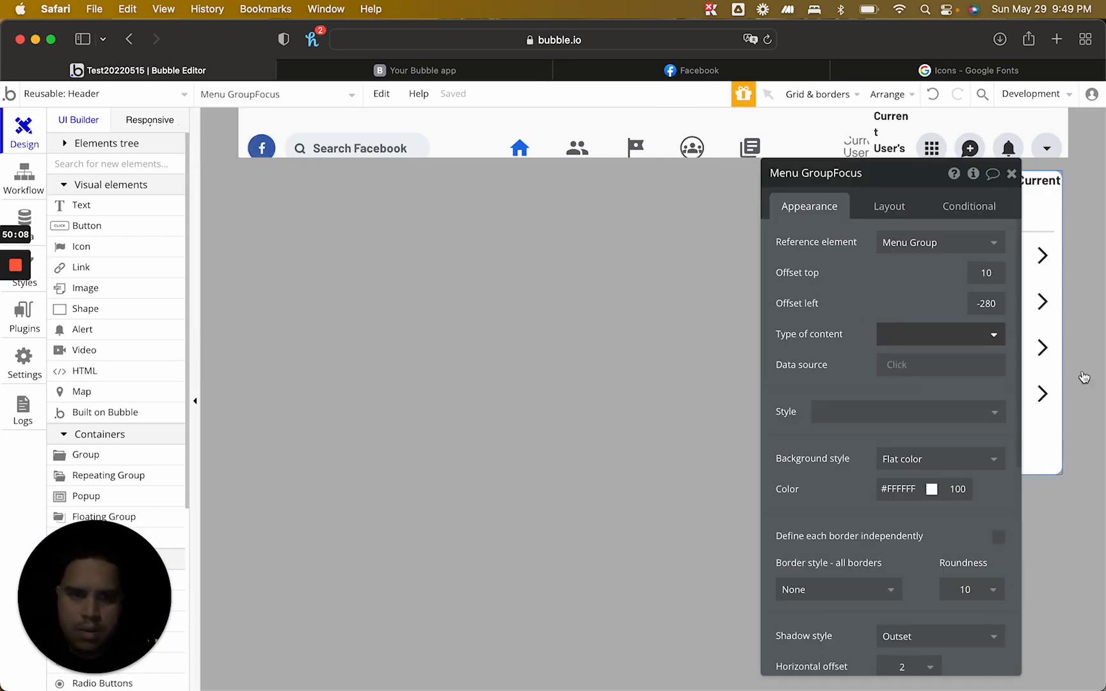
pyautogui.moveTo(909, 175); pyautogui.dragTo(573, 162)
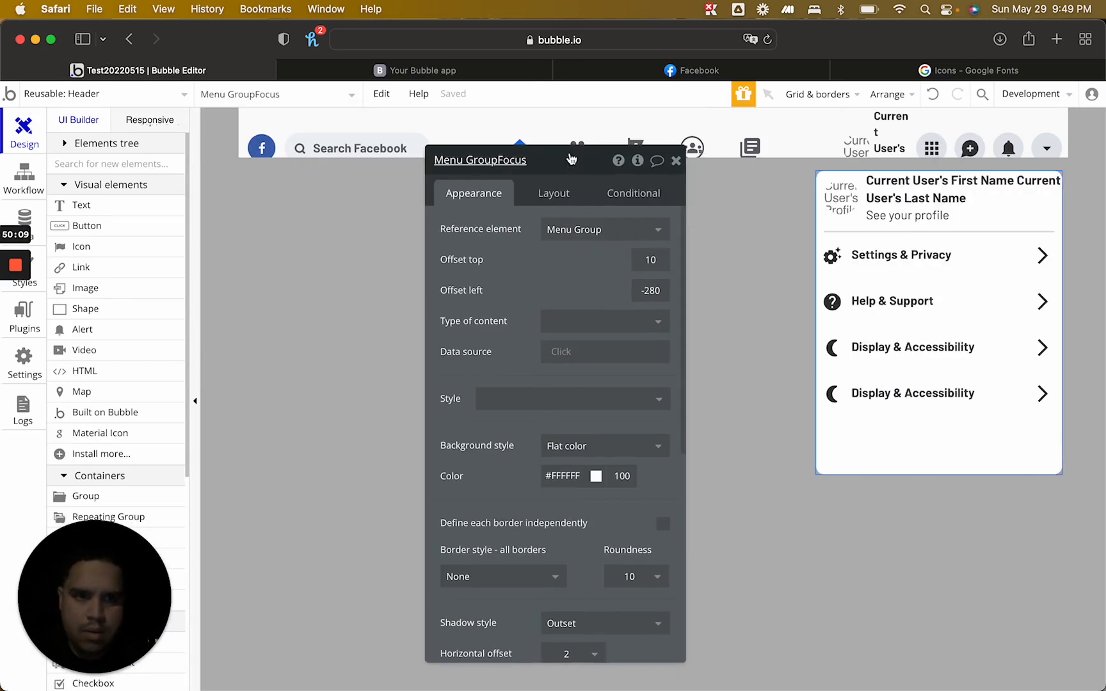
# Replace the fourth row's text with "Give Feedback" and delete that row's arrow icon
pyautogui.click(913, 394)
pyautogui.write('Give Feedback')
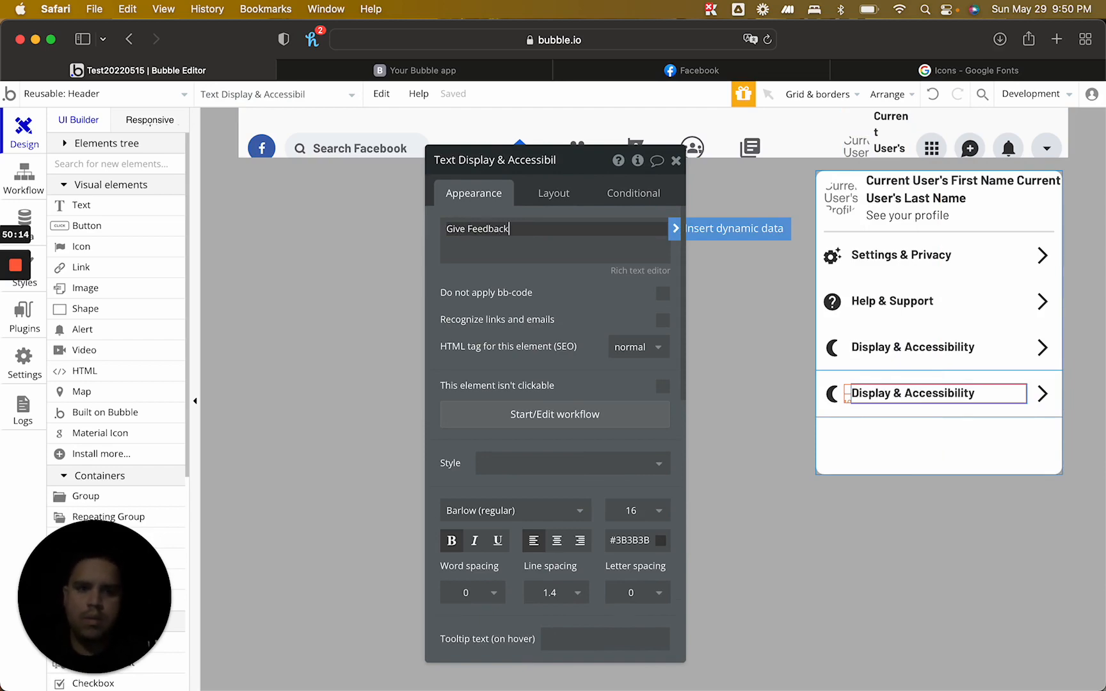
pyautogui.click(1040, 395)
pyautogui.press('Delete')
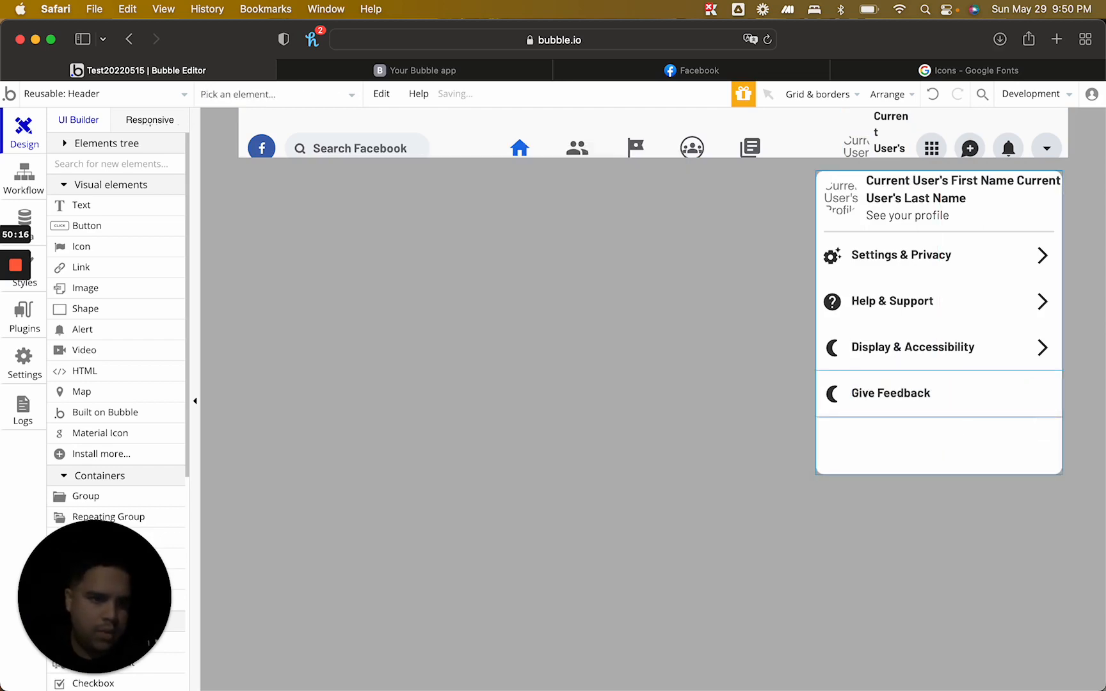
pyautogui.click(700, 67)
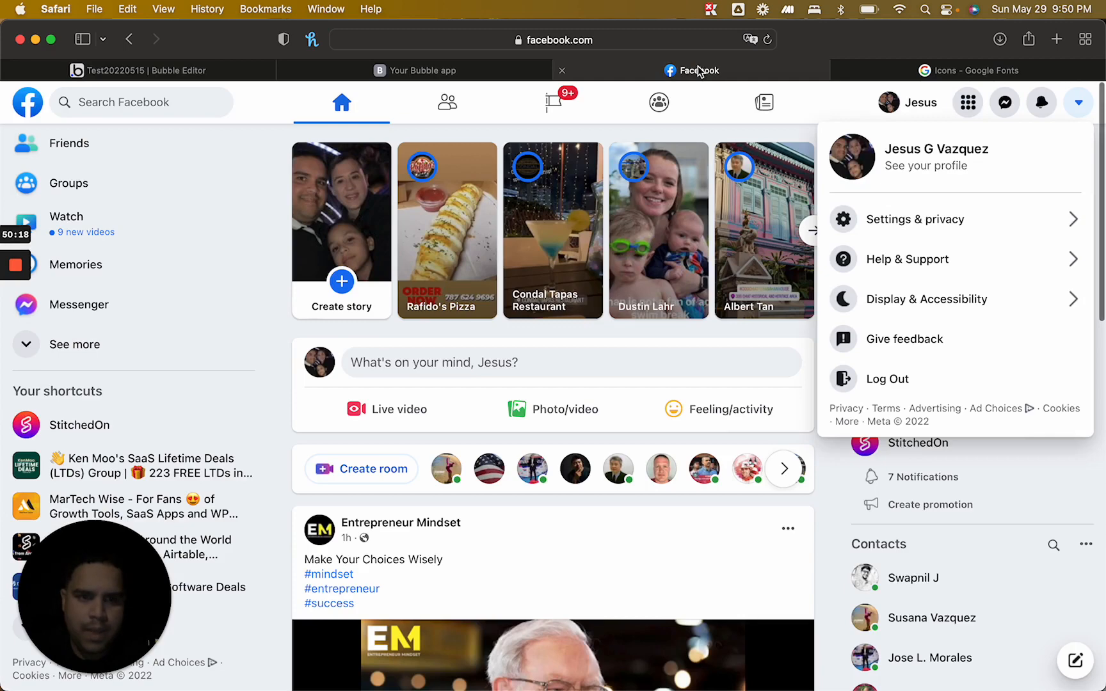
pyautogui.click(250, 63)
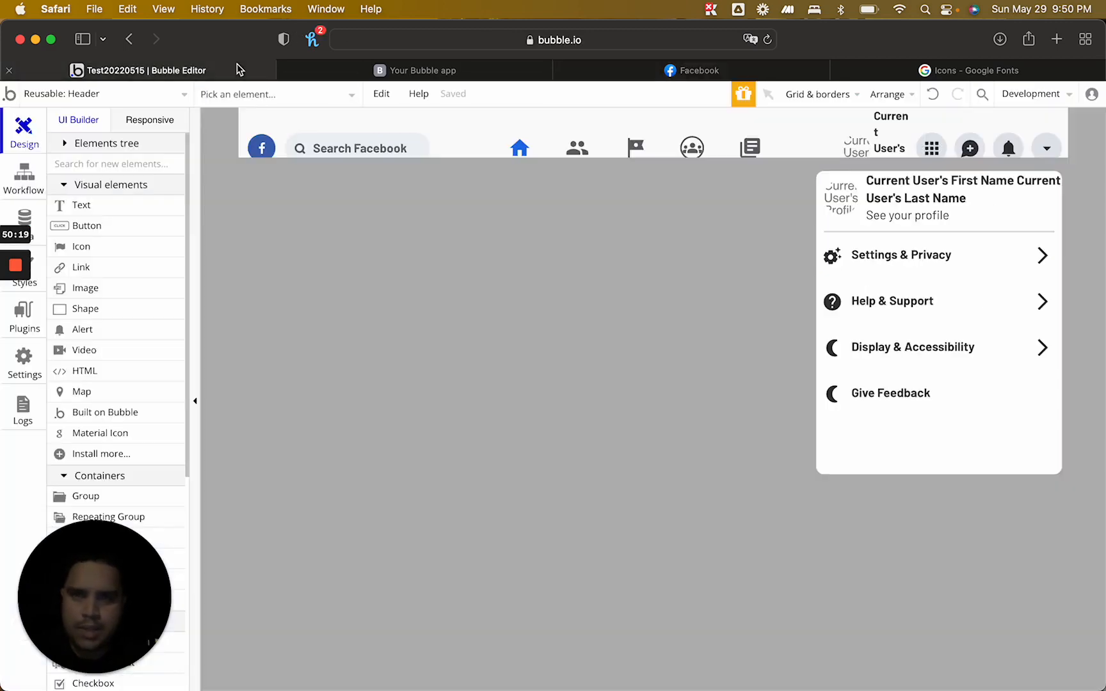
pyautogui.click(999, 385)
pyautogui.click(1001, 378)
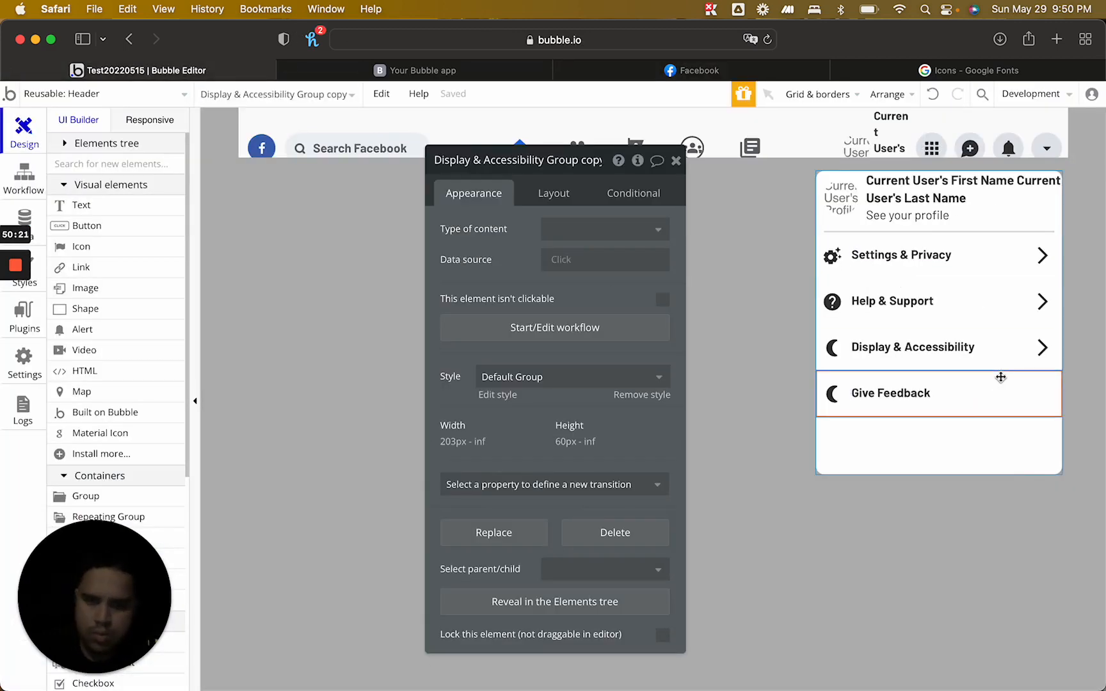
pyautogui.click(988, 444)
pyautogui.press('super+v')
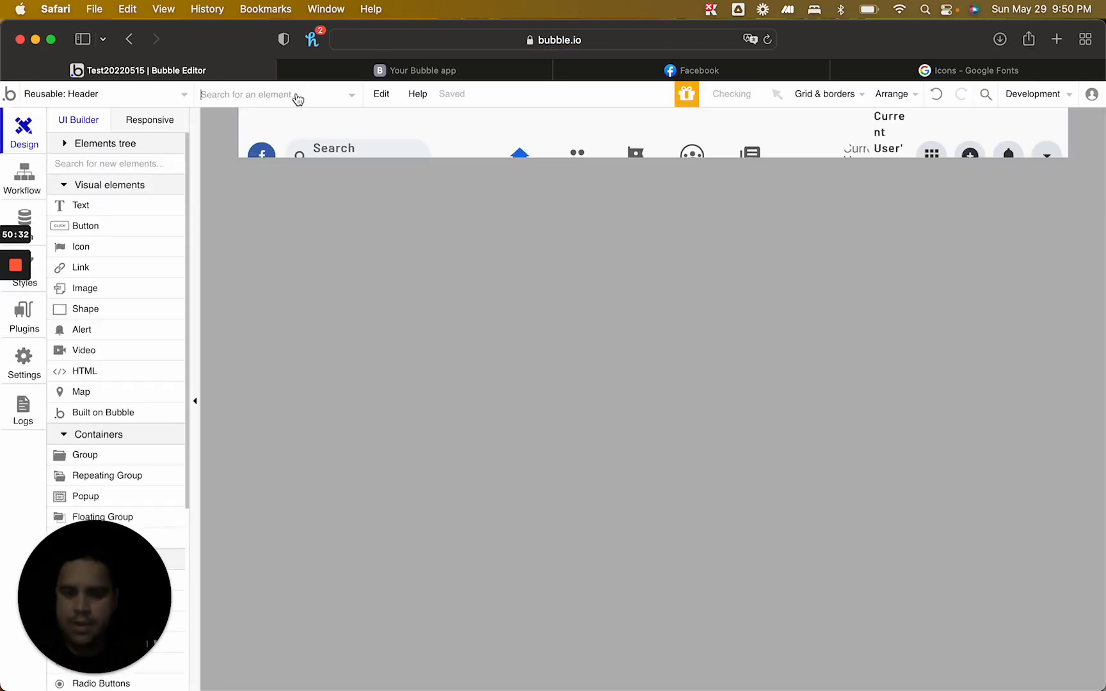
# Bring up the Menu GroupFocus again and replace the fifth row's text with "Log Out"
pyautogui.write('foc')
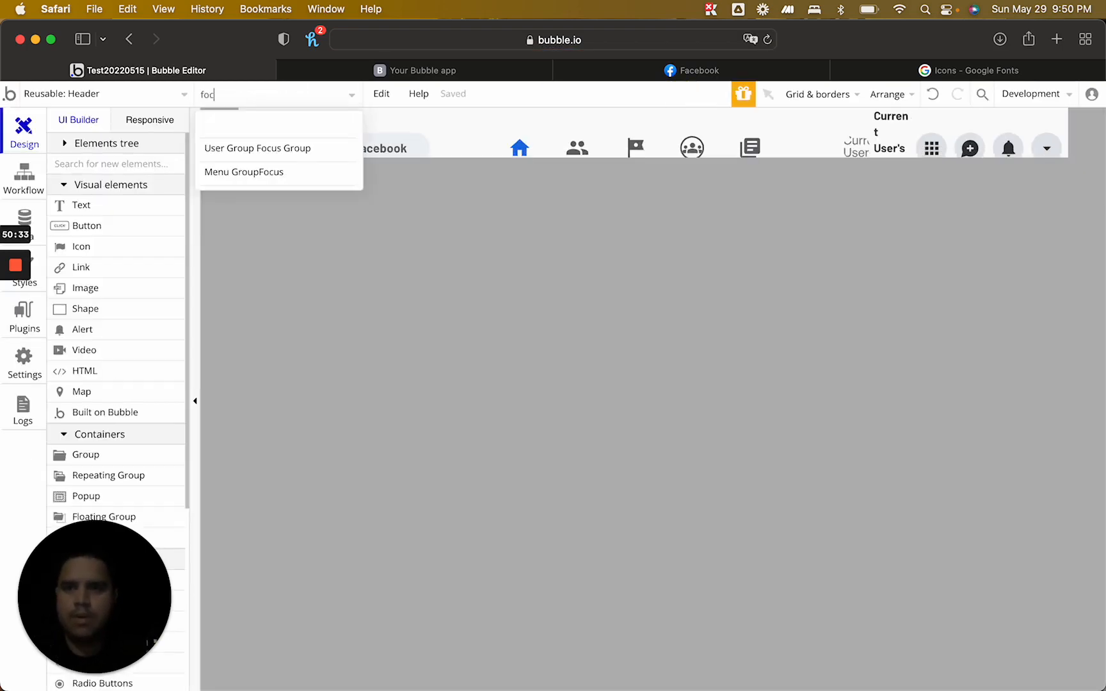
pyautogui.click(280, 172)
pyautogui.moveTo(893, 173); pyautogui.dragTo(608, 169)
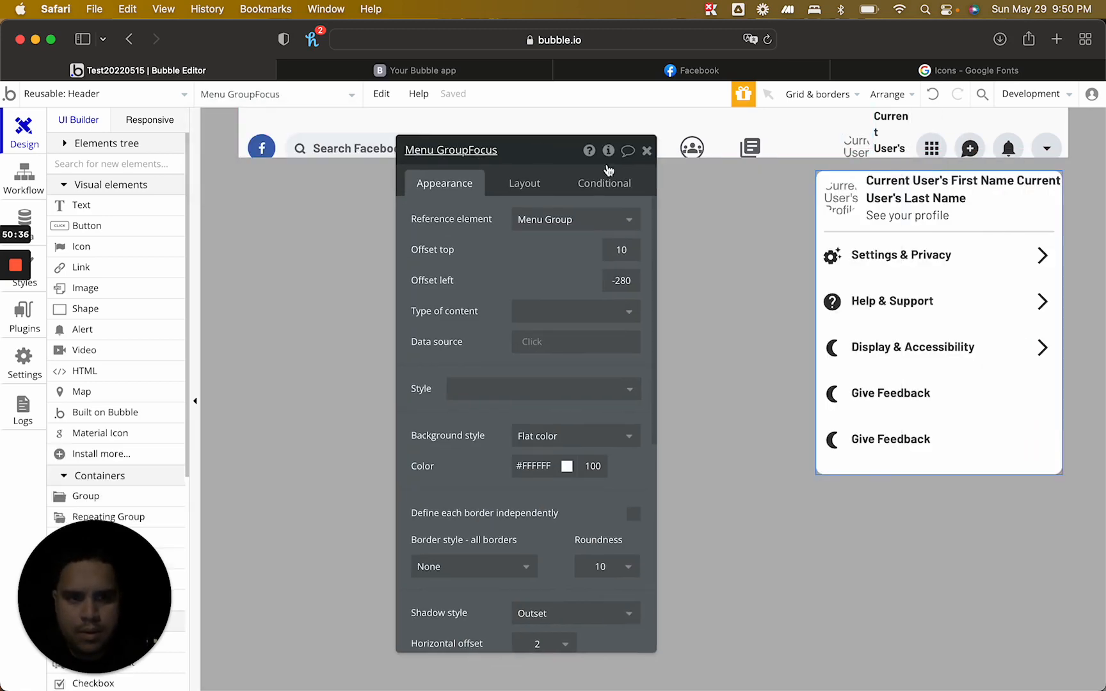
pyautogui.click(869, 440)
pyautogui.click(517, 232)
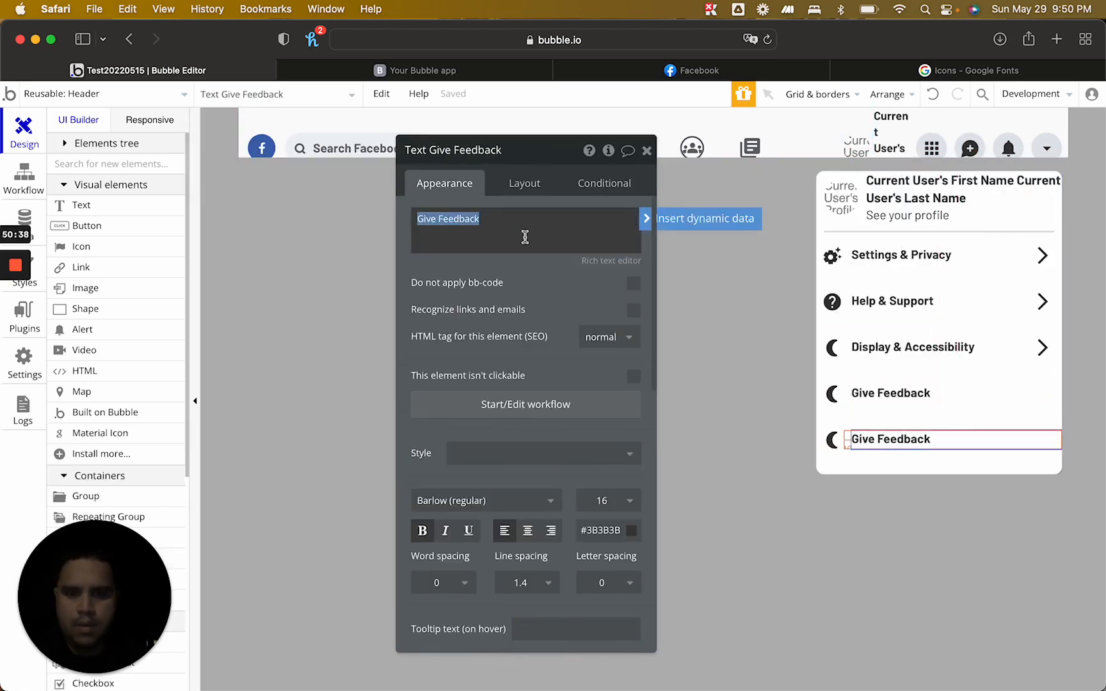
pyautogui.write('Log Out')
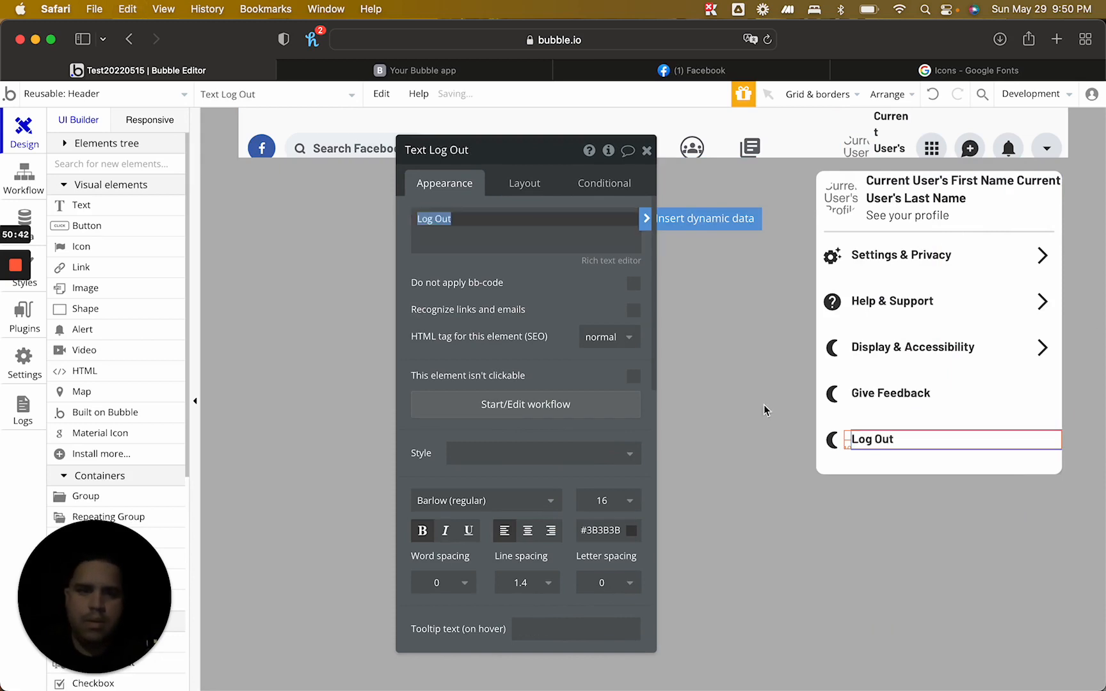
# Rename the fifth row's group as "Log Out Group"
pyautogui.click(873, 458)
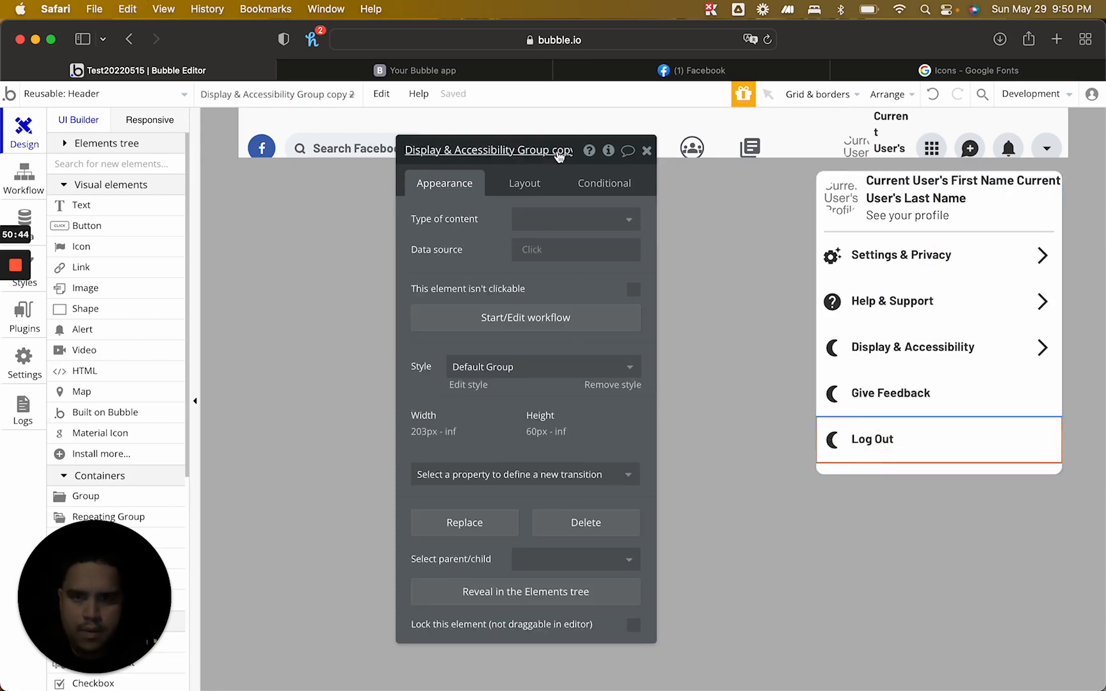
pyautogui.doubleClick(559, 152)
pyautogui.press('shift+super+Right')
pyautogui.press('BackSpace')
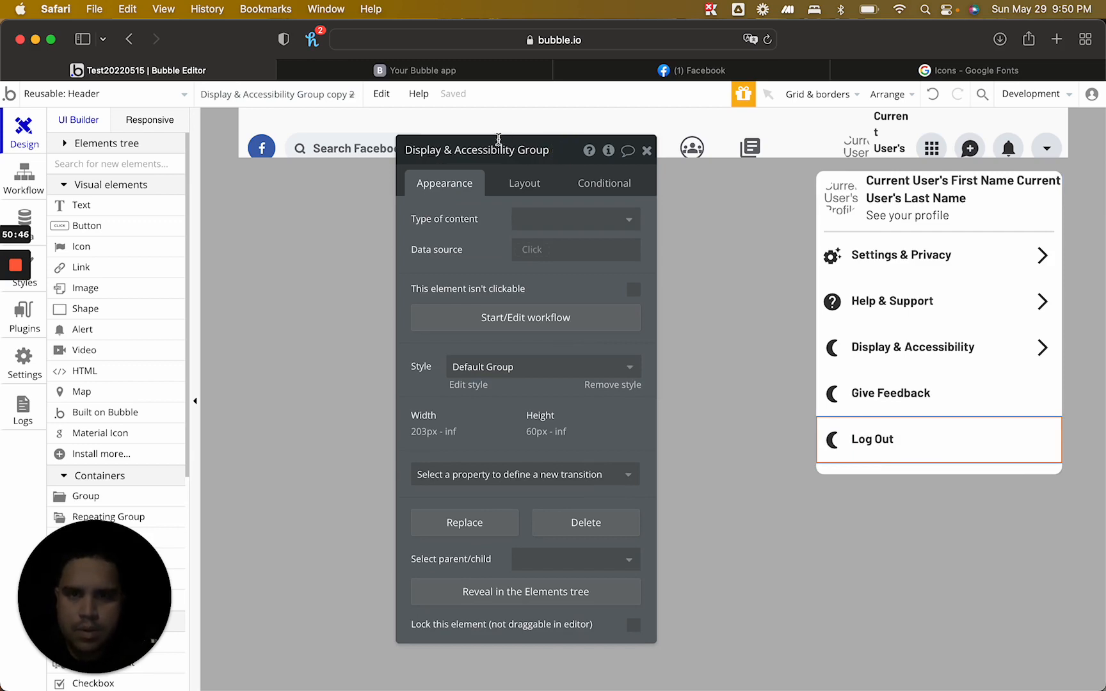
pyautogui.press('shift+super+Left')
pyautogui.write('Log Out')
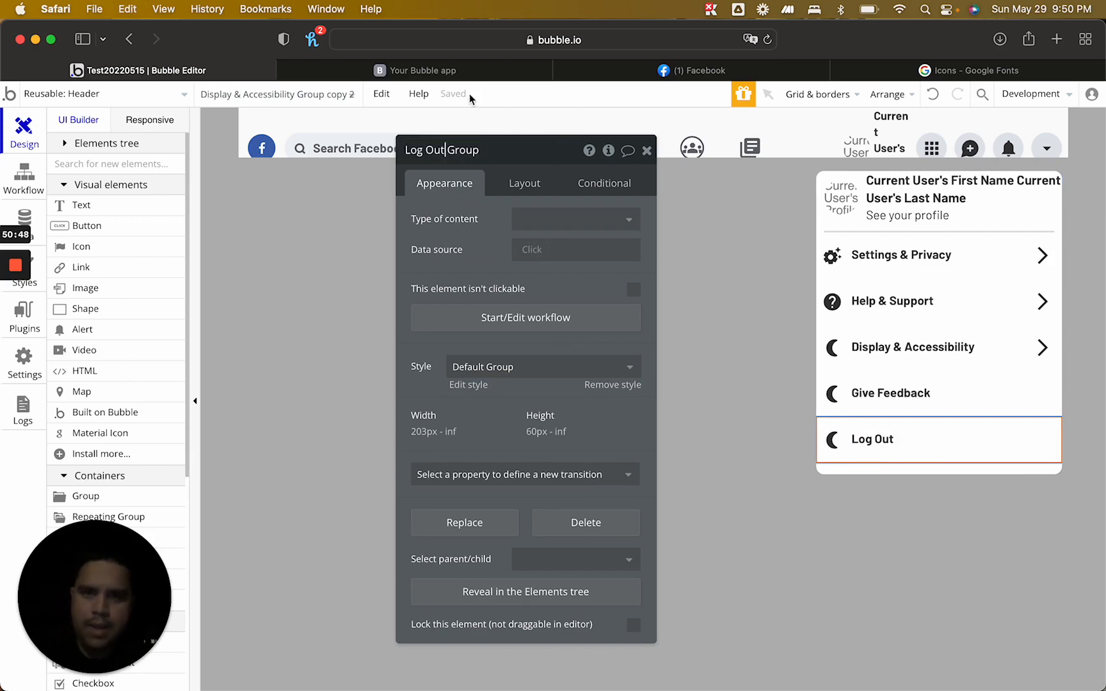
pyautogui.press('Return')
pyautogui.click(832, 439)
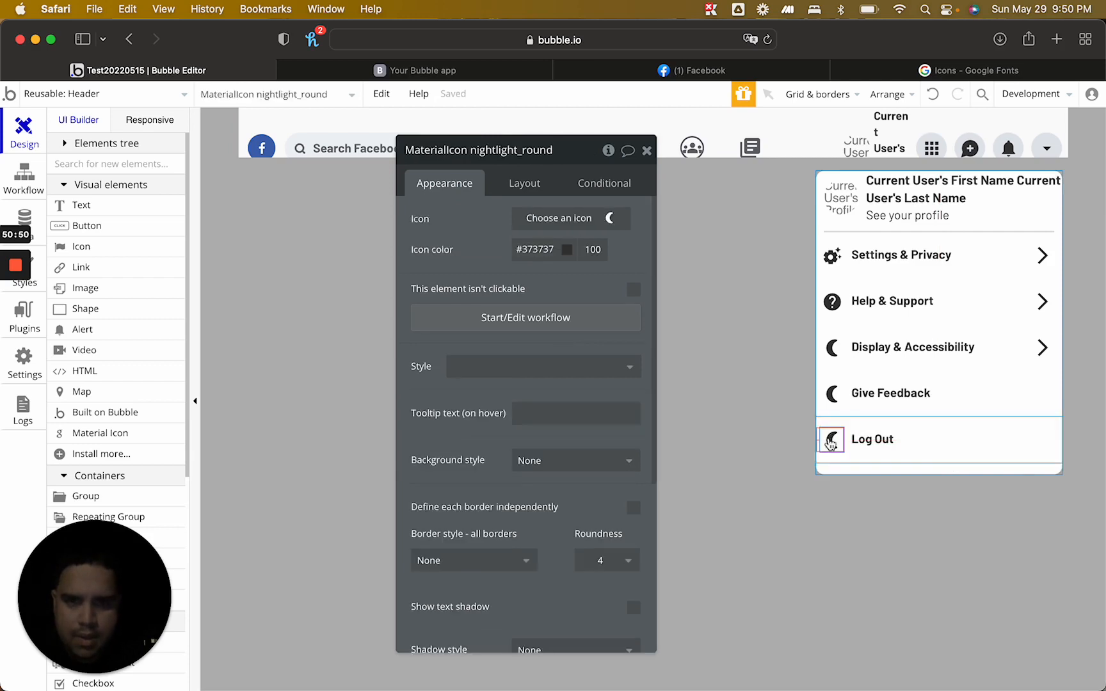
pyautogui.click(560, 219)
pyautogui.write('log')
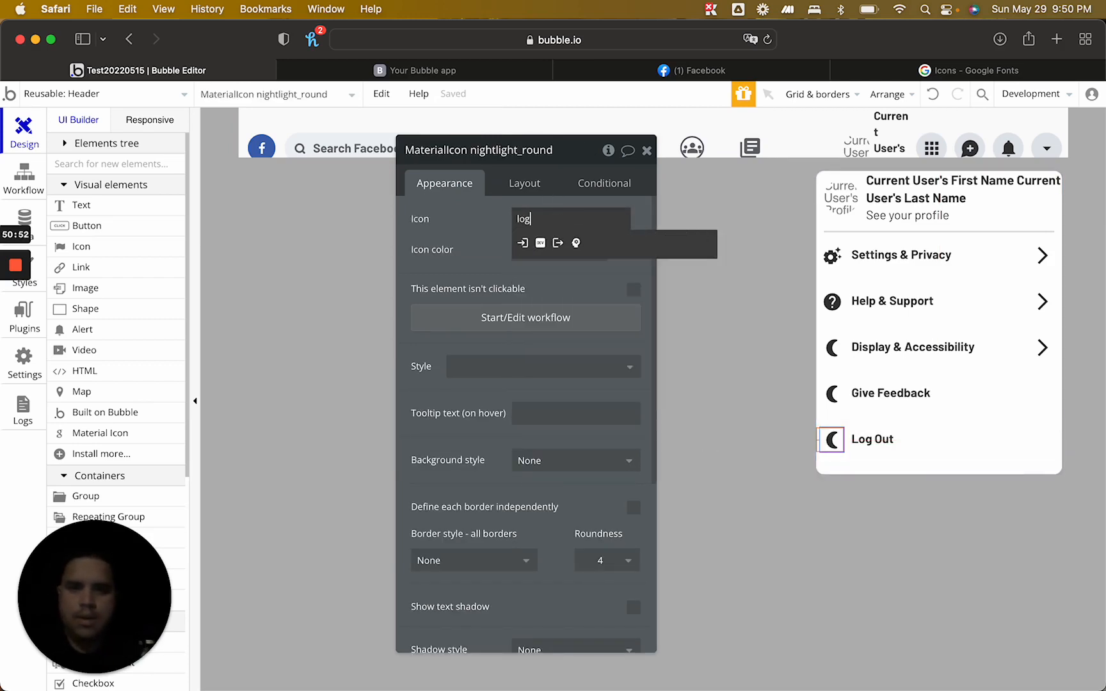
pyautogui.click(556, 243)
pyautogui.click(761, 72)
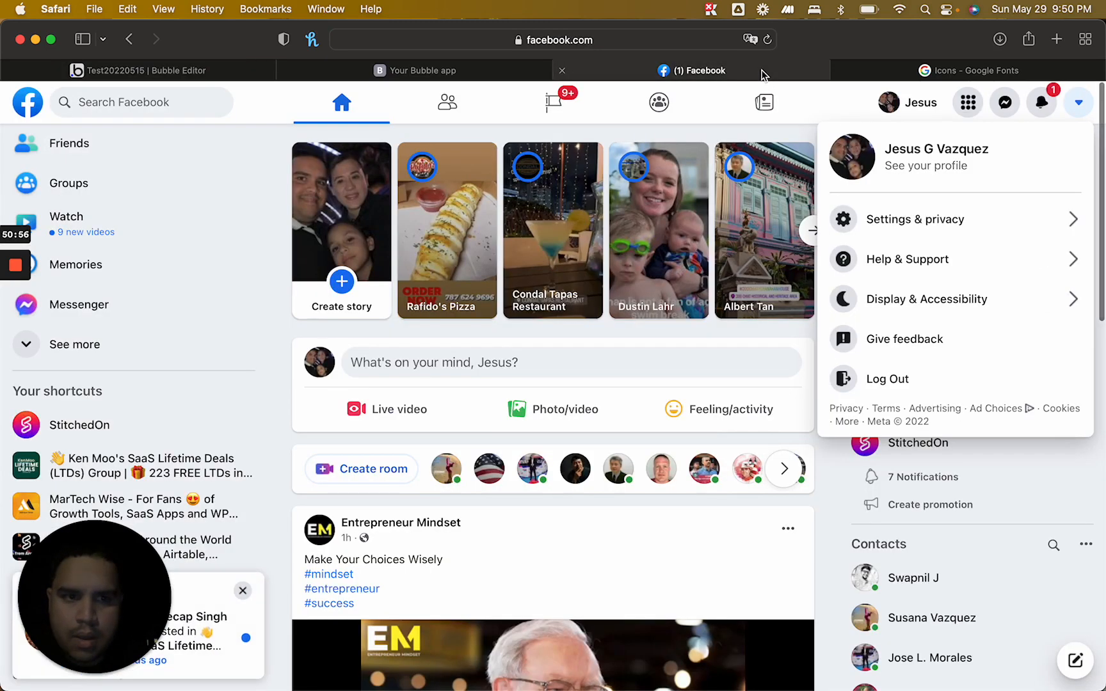
pyautogui.click(243, 75)
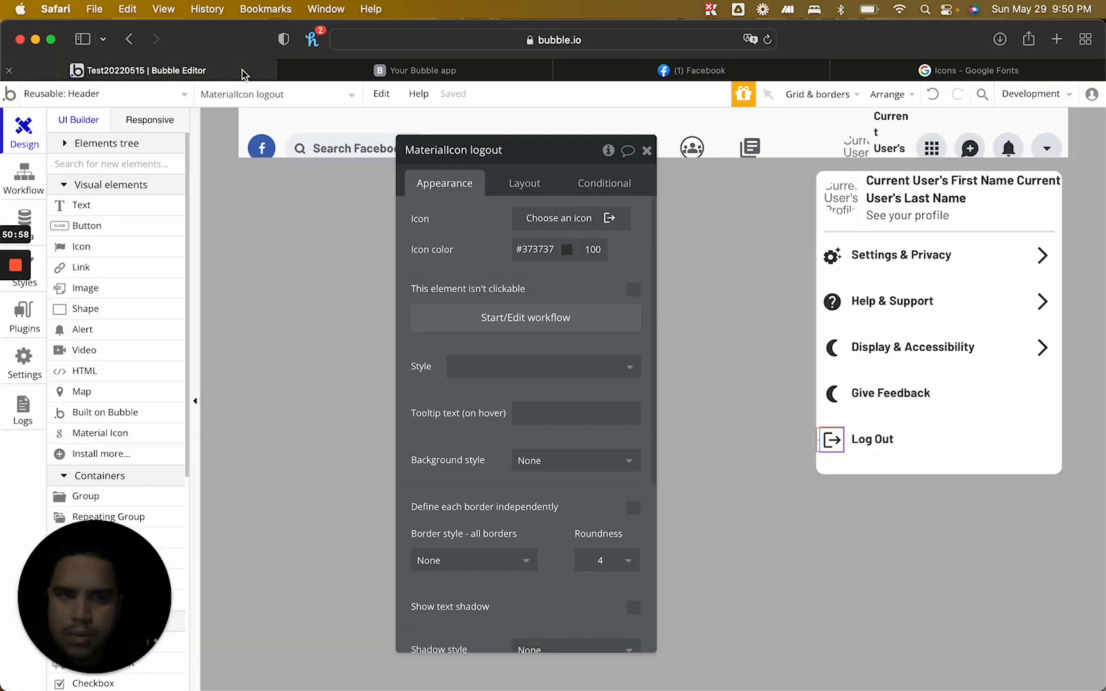
pyautogui.click(736, 70)
pyautogui.click(163, 74)
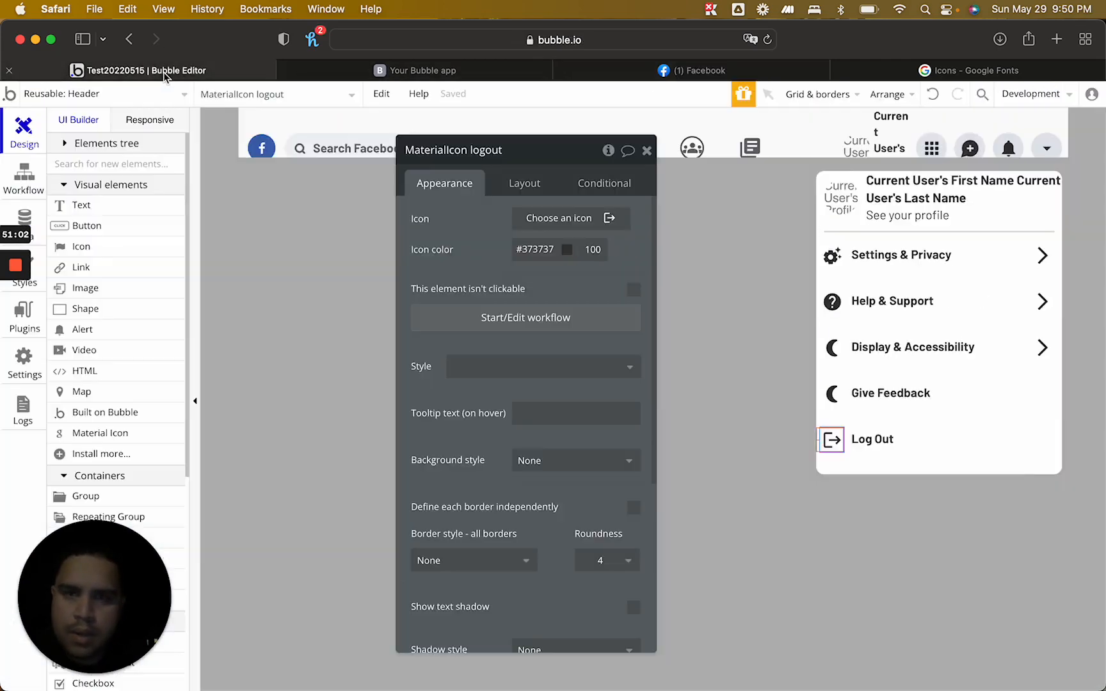
pyautogui.click(833, 396)
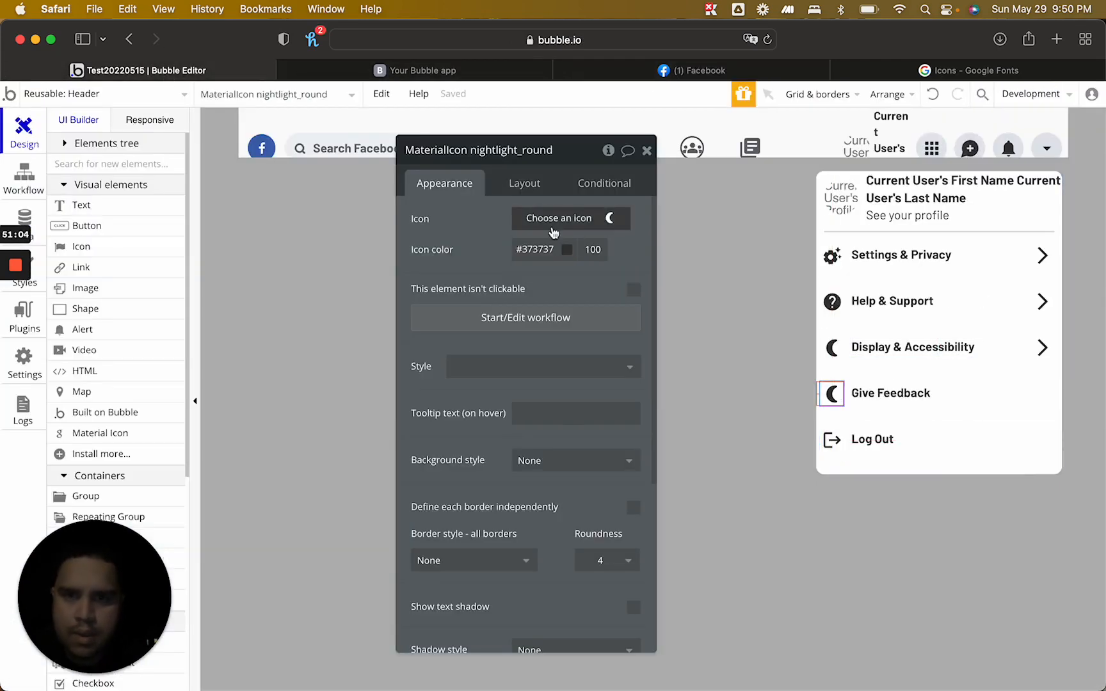
pyautogui.click(546, 209)
pyautogui.write('exc')
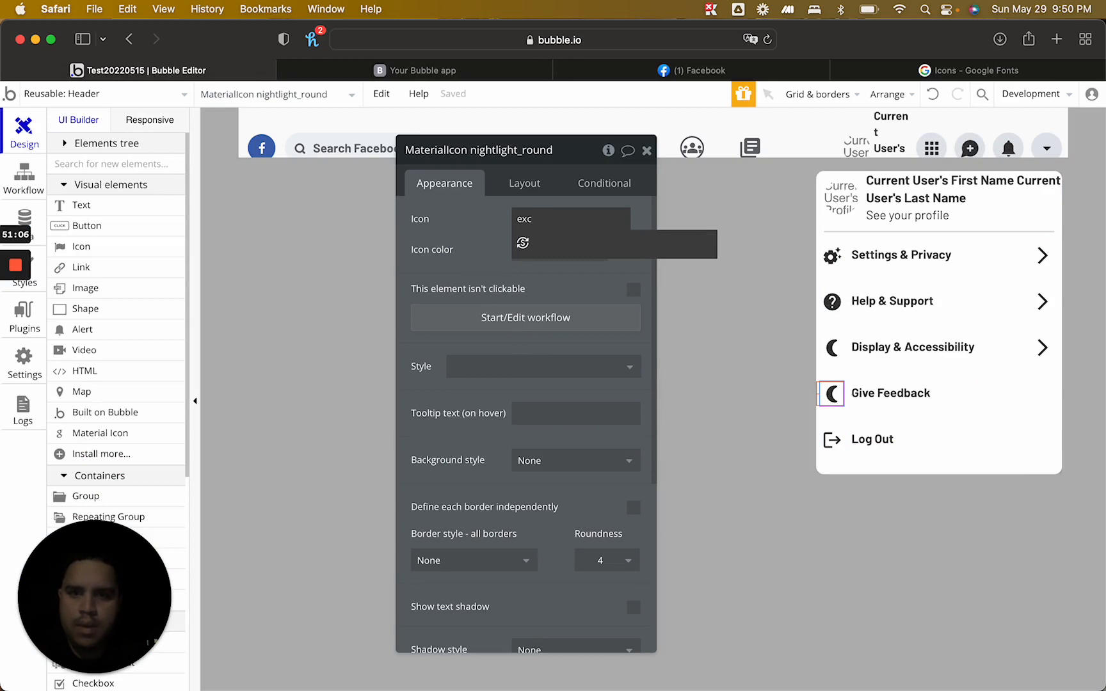
pyautogui.press('BackSpace')
pyautogui.press('BackSpace')
pyautogui.press('BackSpace')
pyautogui.write('fee')
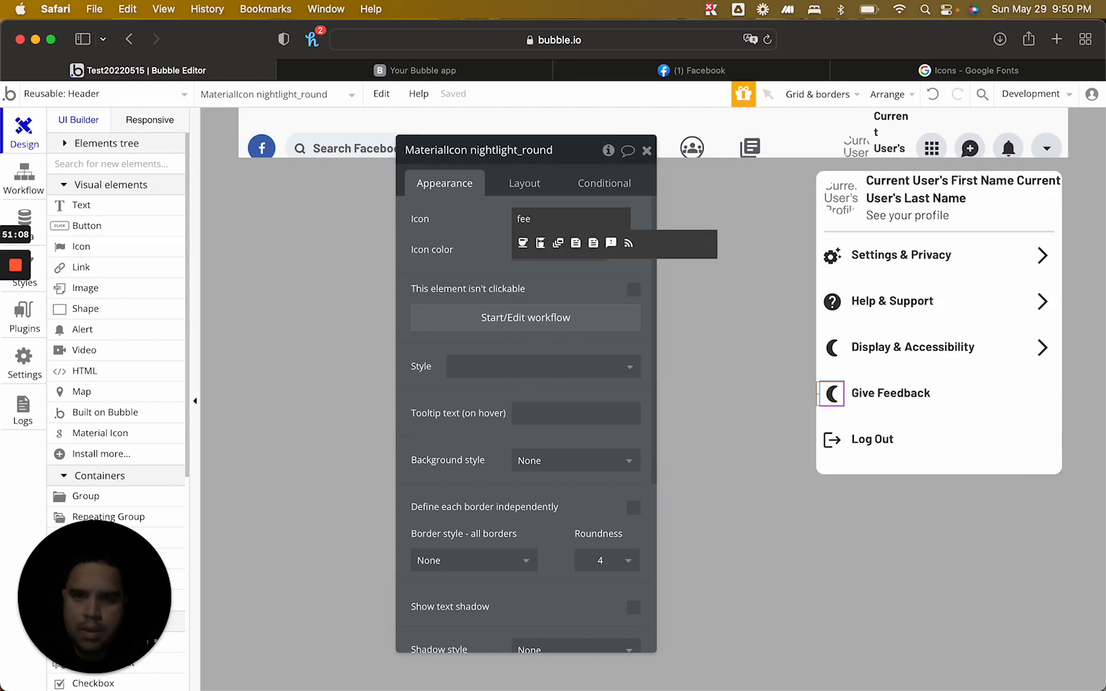
pyautogui.click(629, 242)
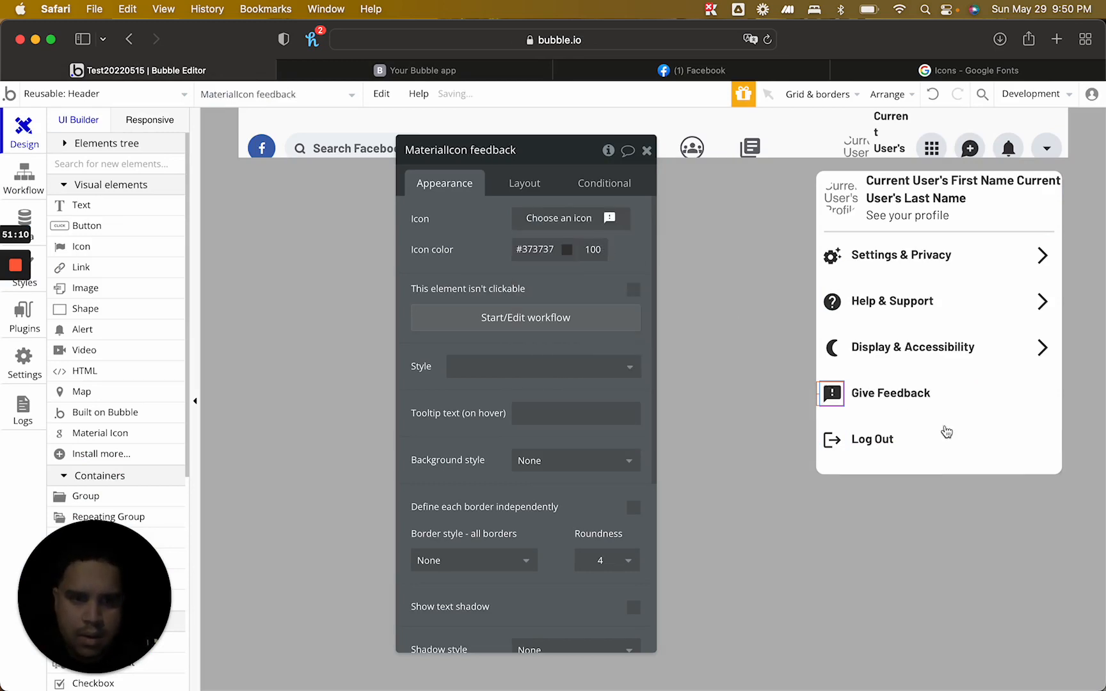
# Rename the group that holds the Give Feedback row as "Give Feedback Group"
pyautogui.click(953, 390)
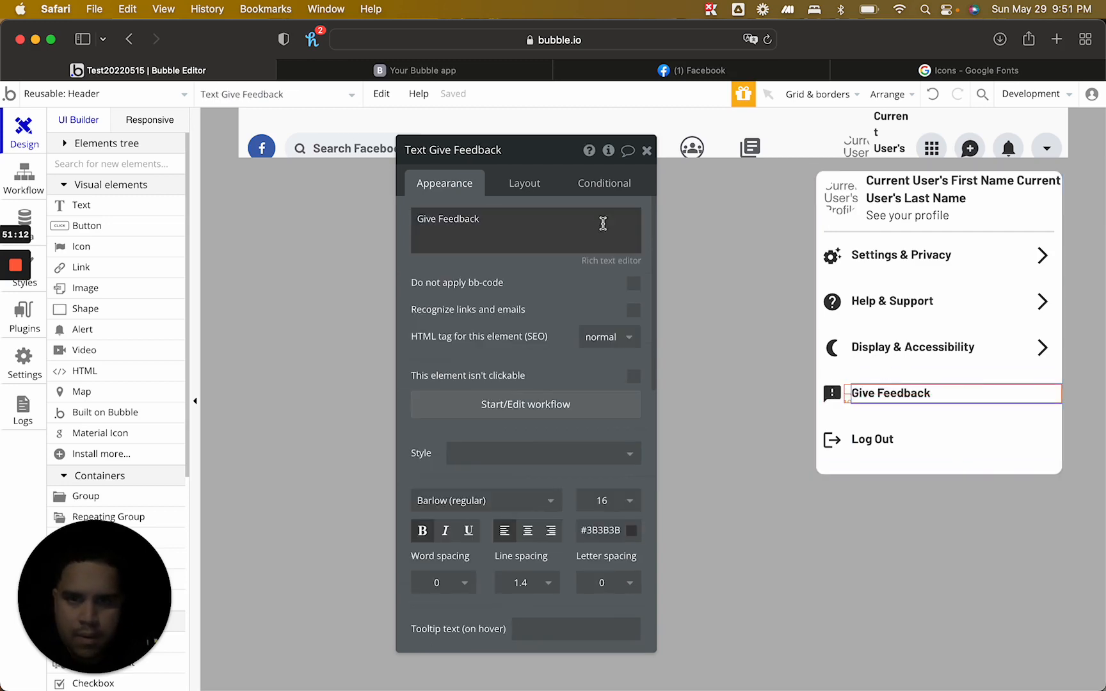
pyautogui.tripleClick(592, 221)
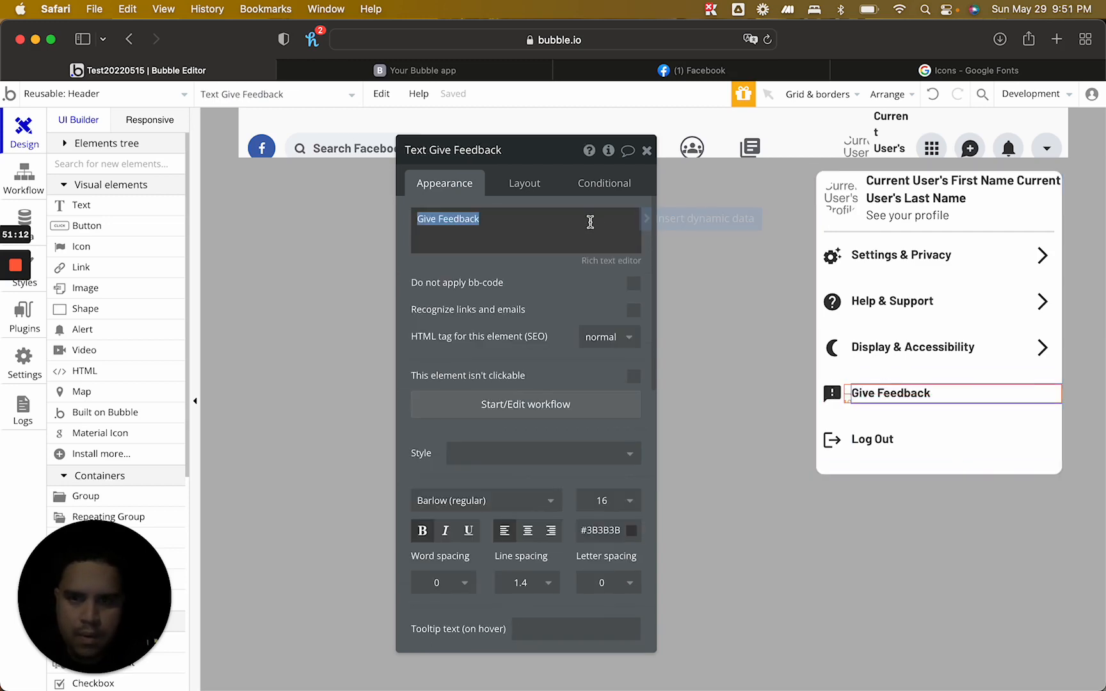
pyautogui.click(847, 414)
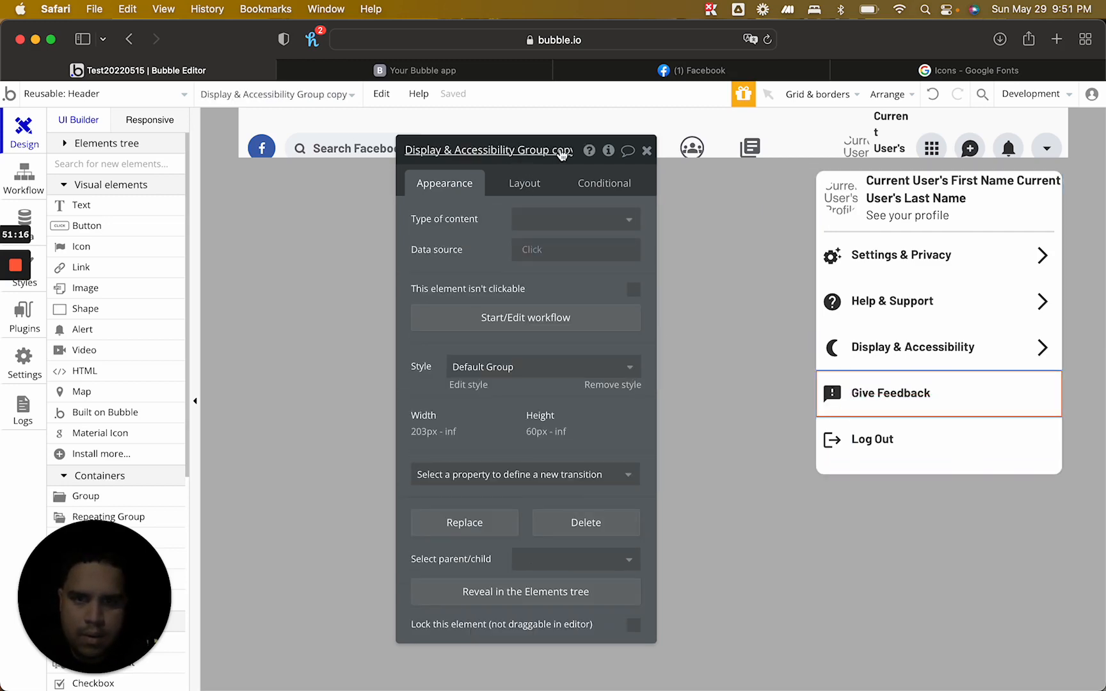
pyautogui.doubleClick(562, 151)
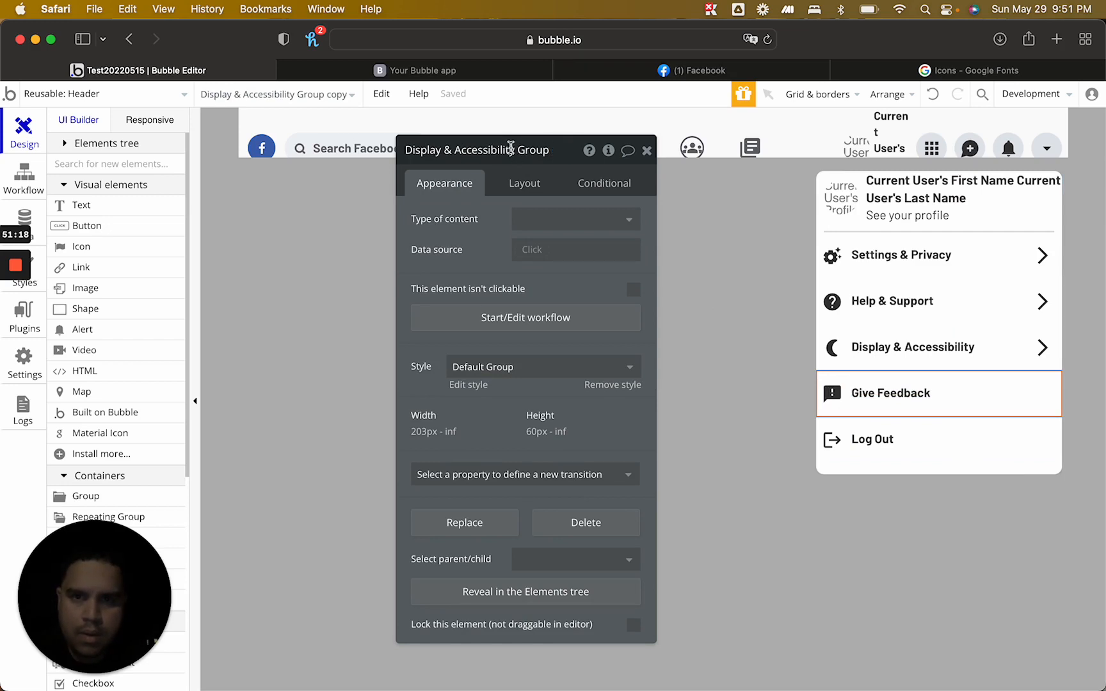
pyautogui.moveTo(511, 150); pyautogui.dragTo(448, 5)
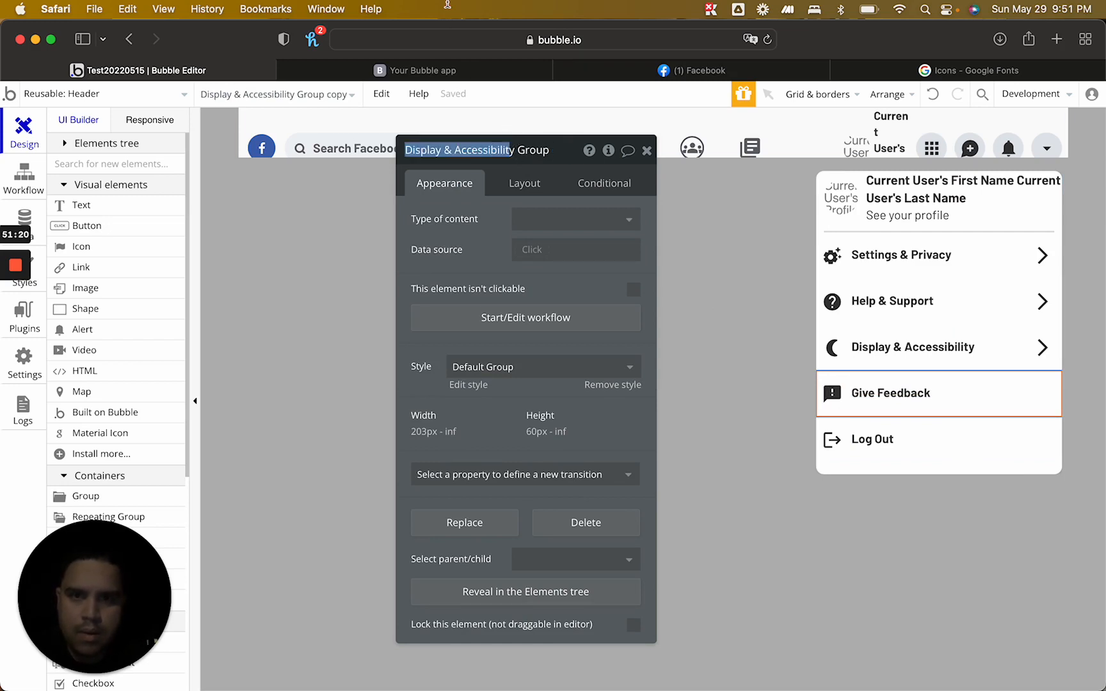
pyautogui.press('BackSpace')
pyautogui.write('Give Feedback')
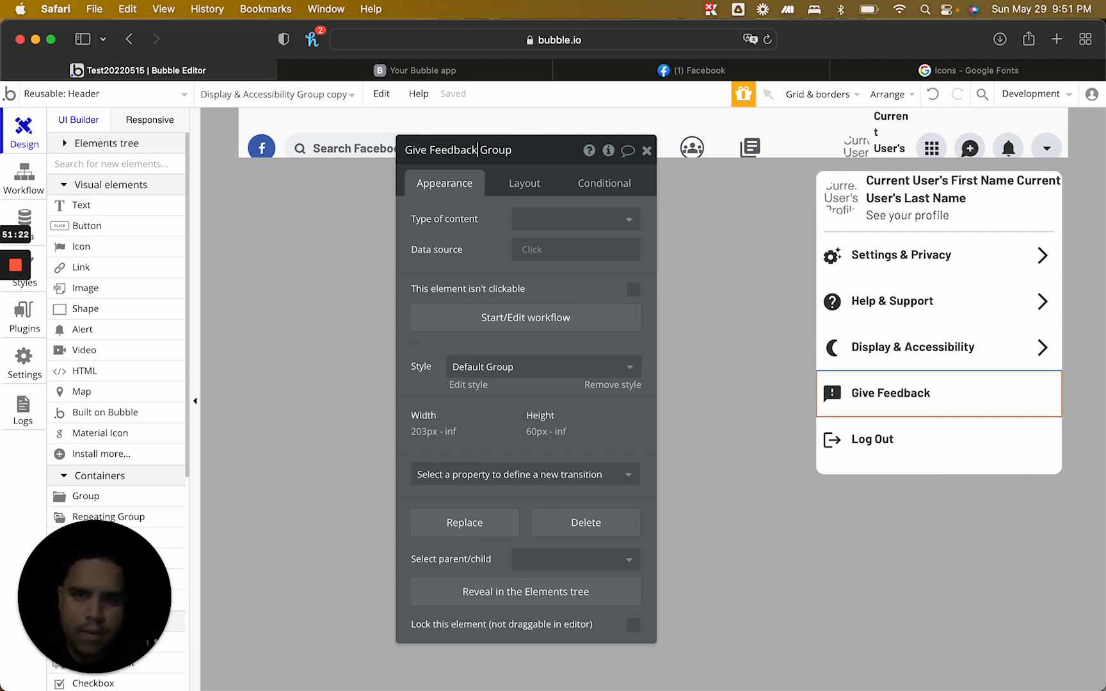
pyautogui.press('Return')
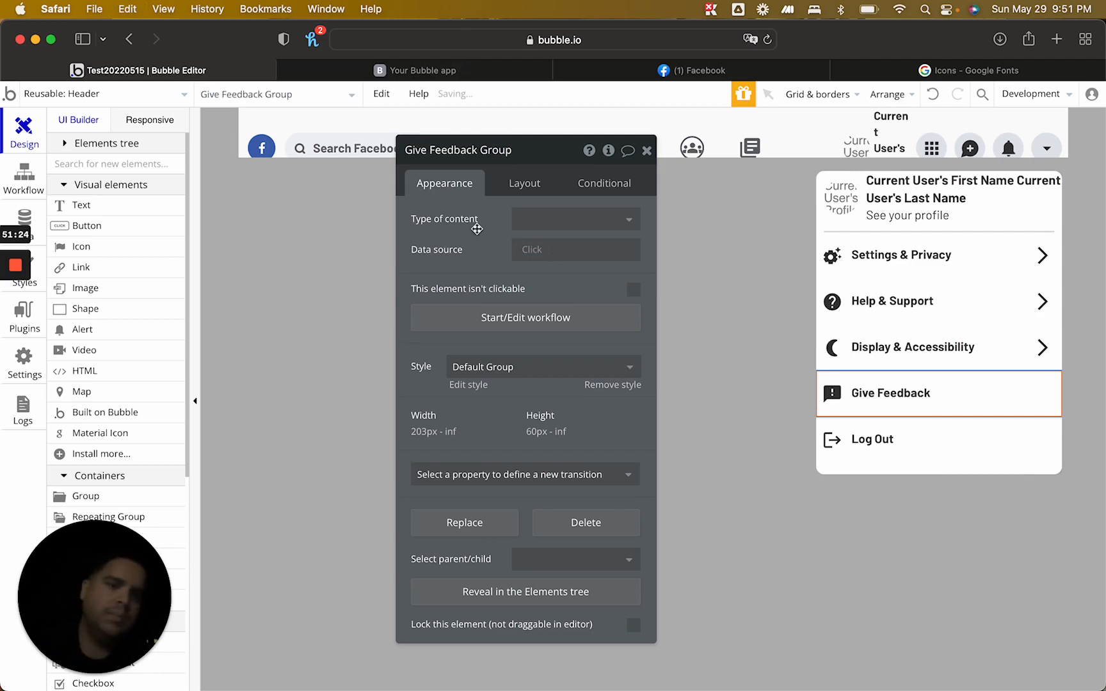
pyautogui.click(917, 334)
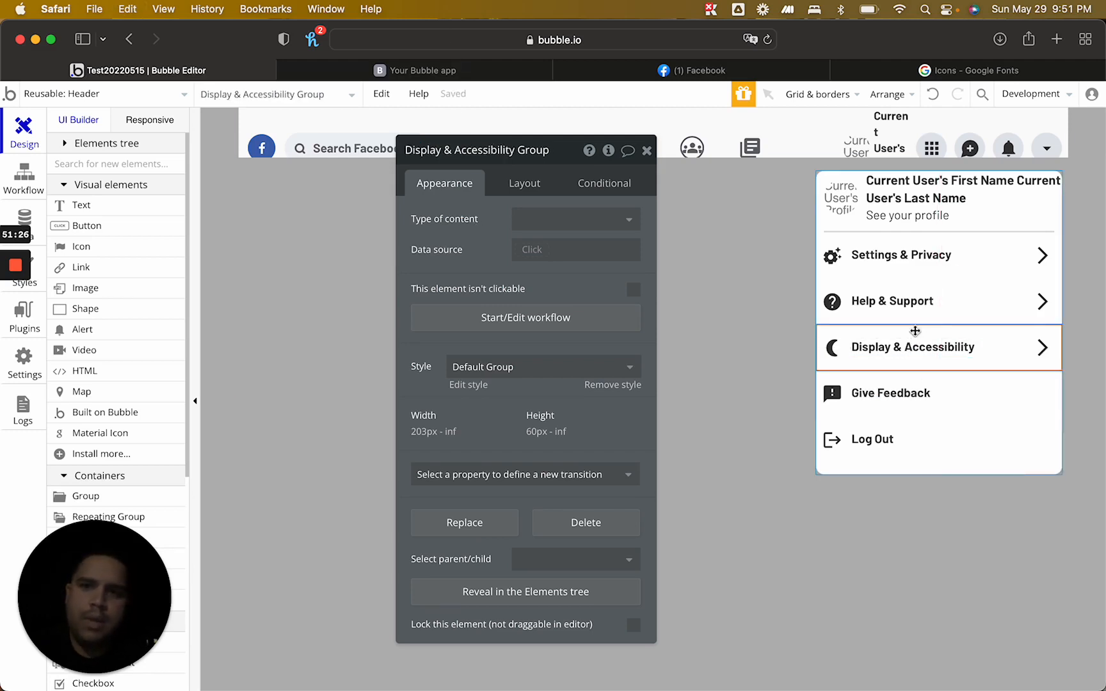
pyautogui.click(919, 317)
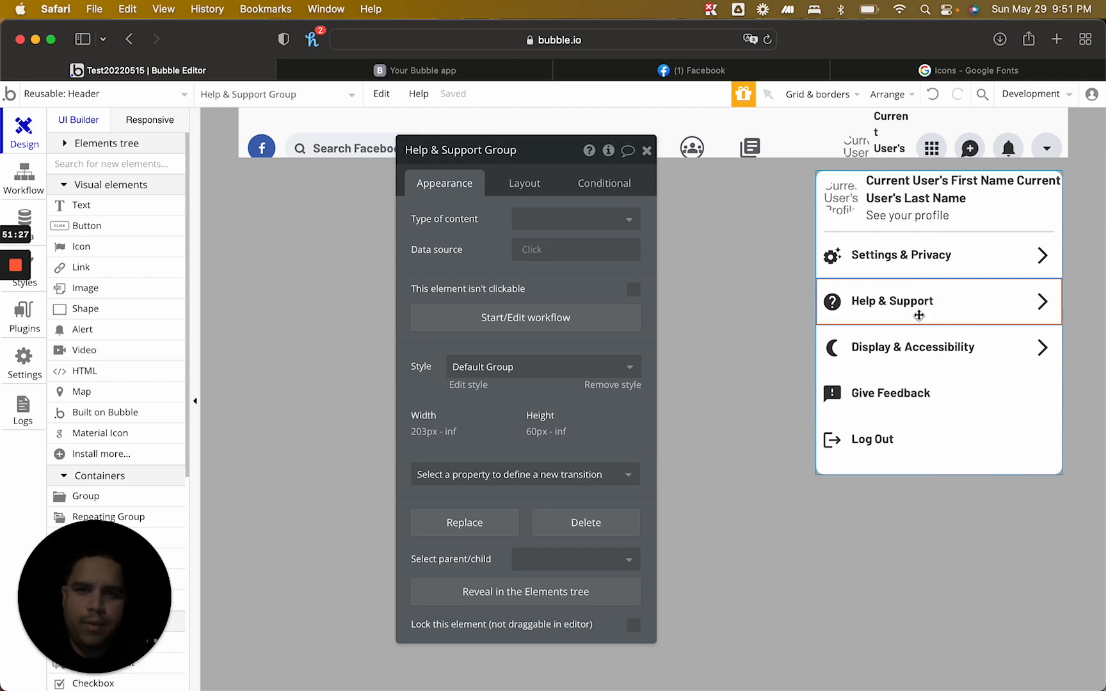
pyautogui.click(908, 269)
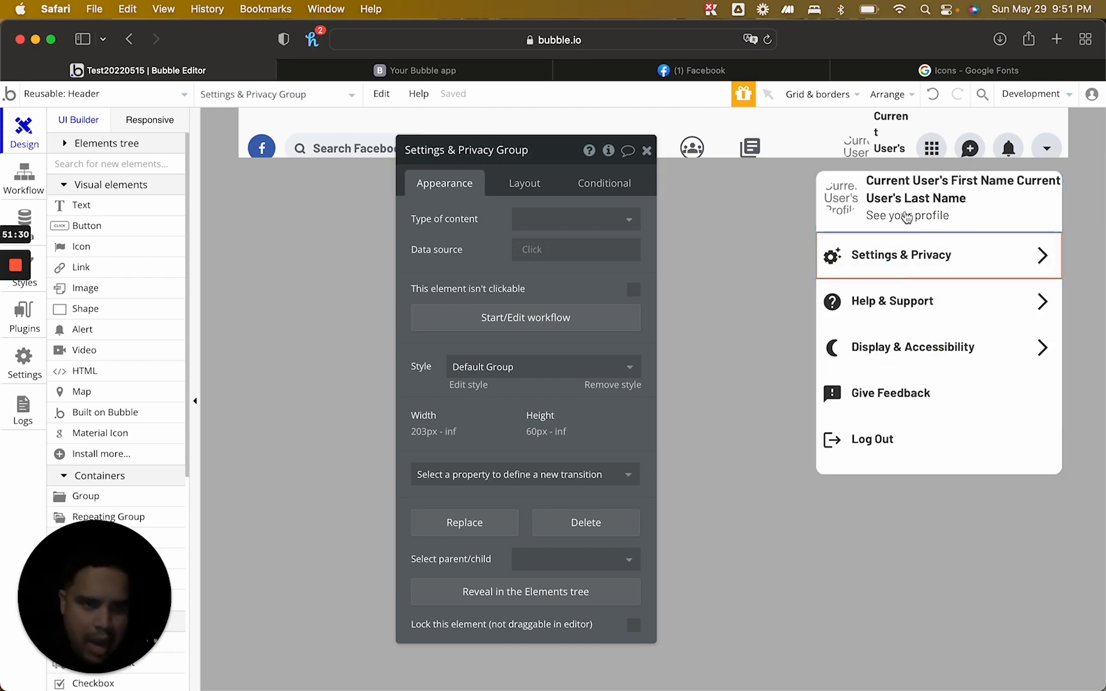
pyautogui.click(453, 73)
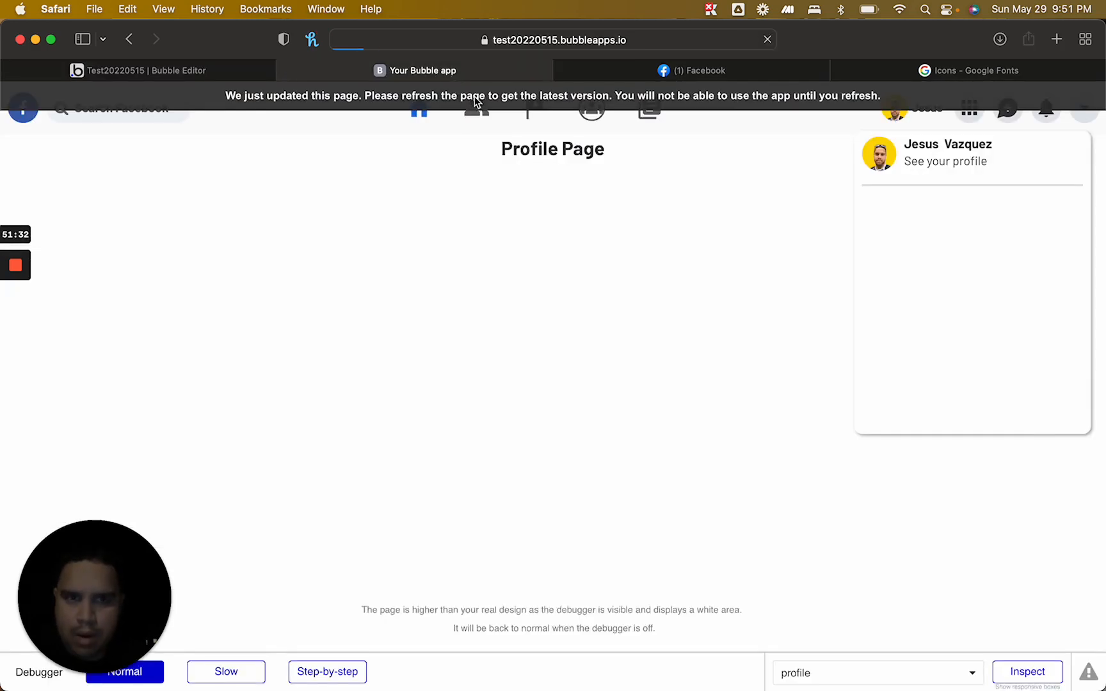
pyautogui.click(723, 72)
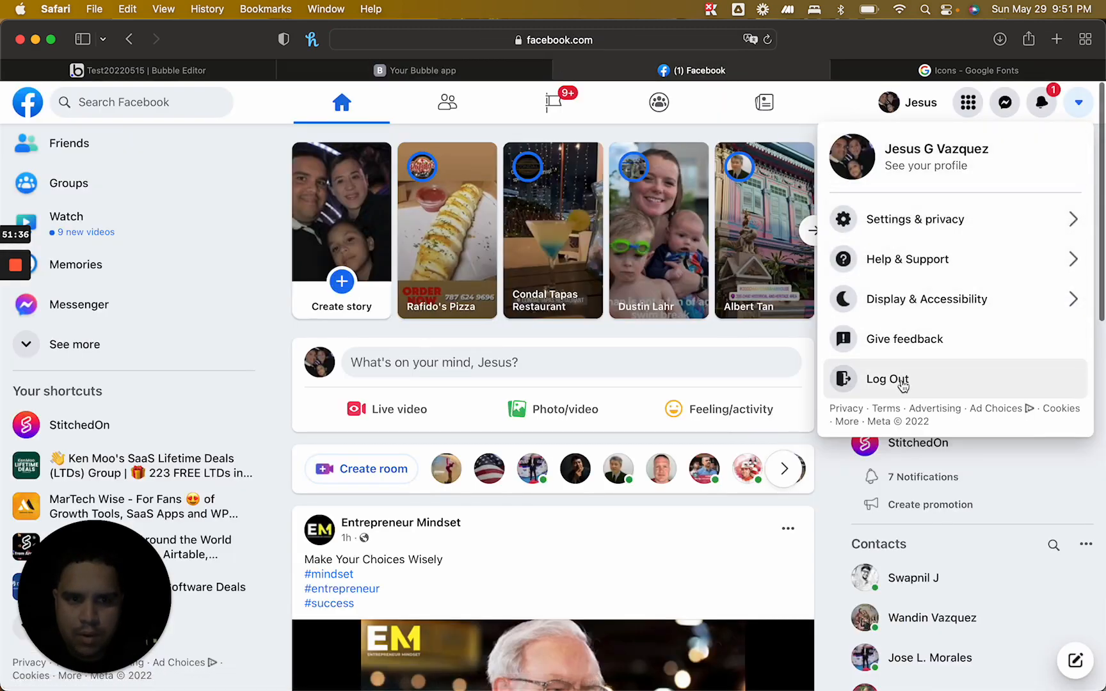
pyautogui.click(446, 72)
pyautogui.click(1085, 116)
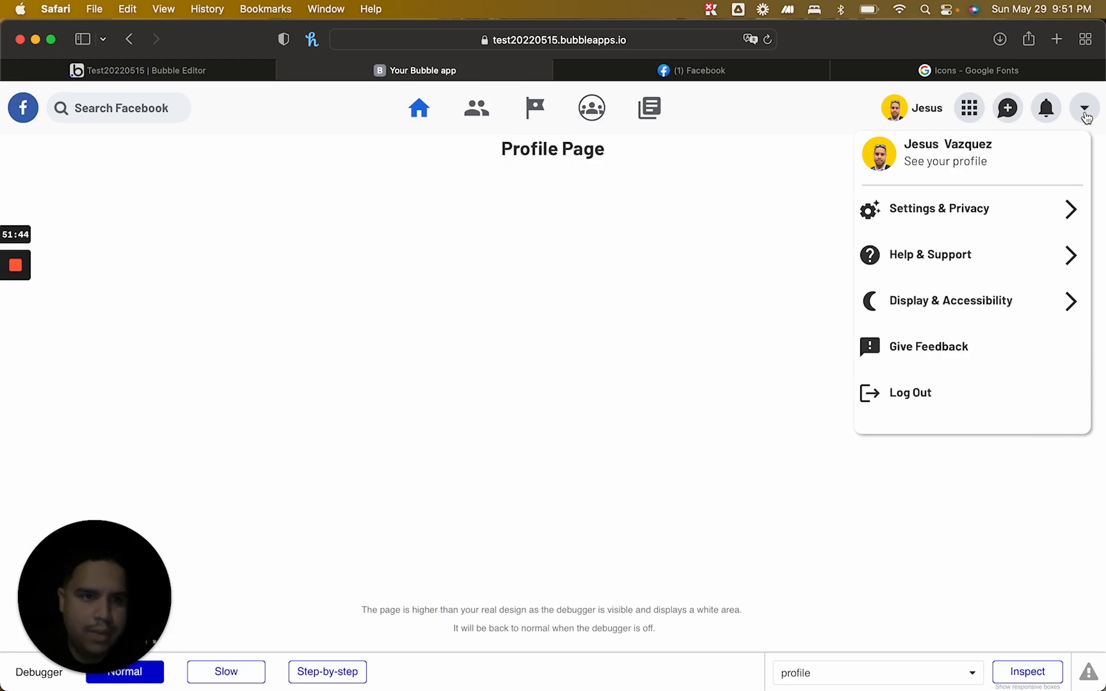
pyautogui.click(790, 70)
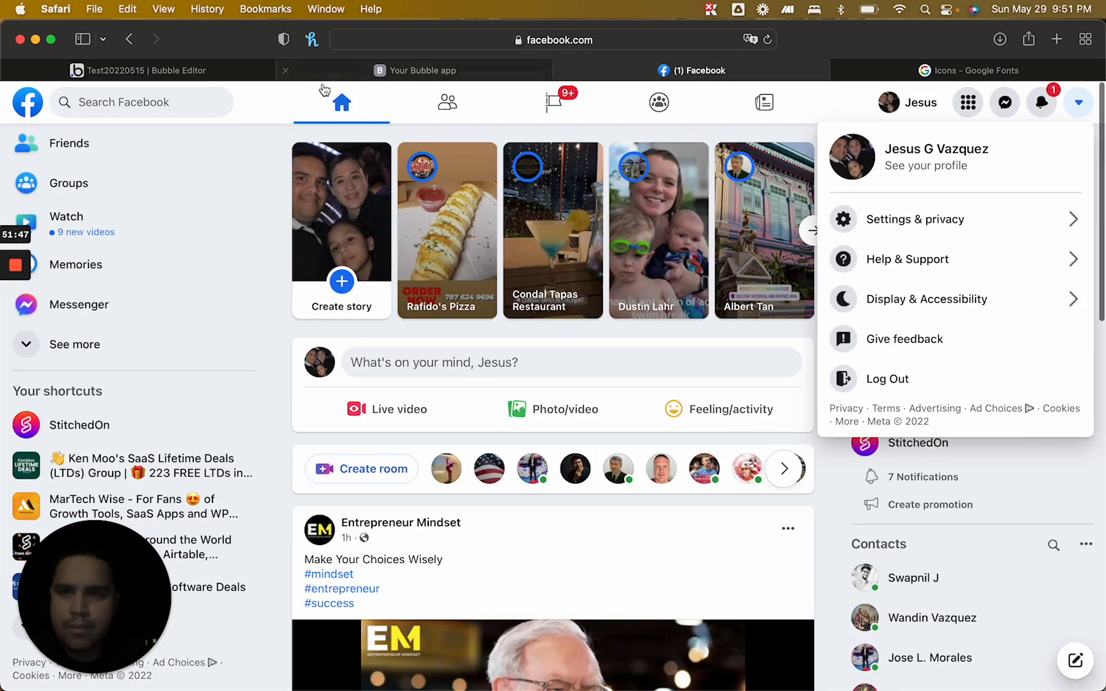
pyautogui.click(245, 73)
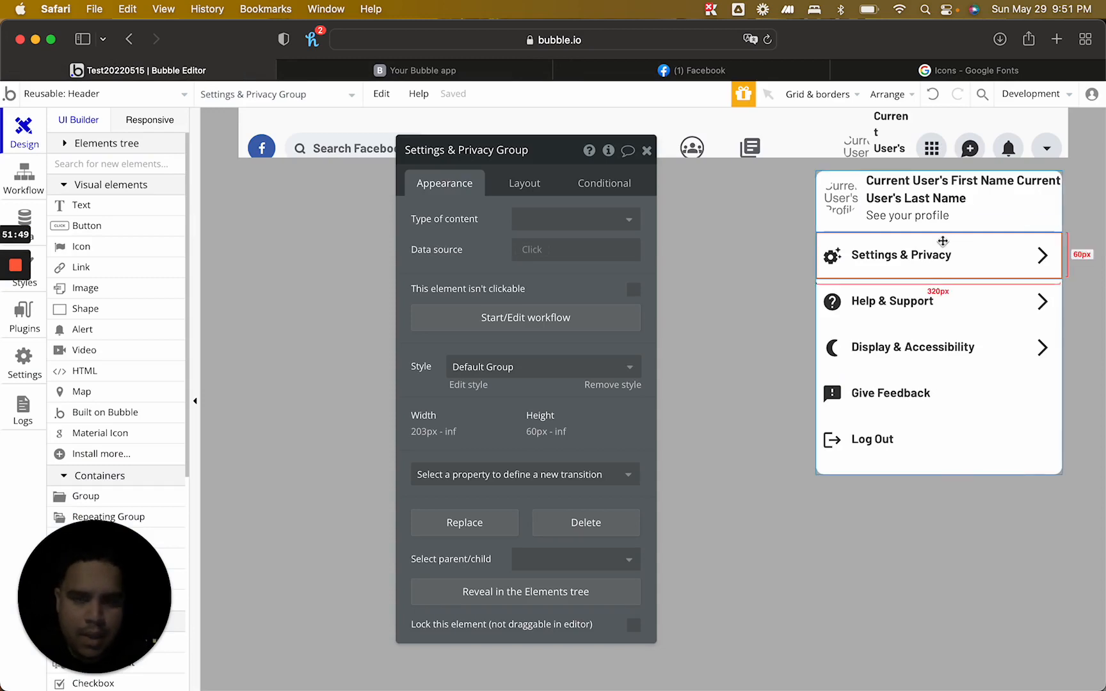
pyautogui.click(608, 184)
pyautogui.click(538, 218)
pyautogui.click(465, 227)
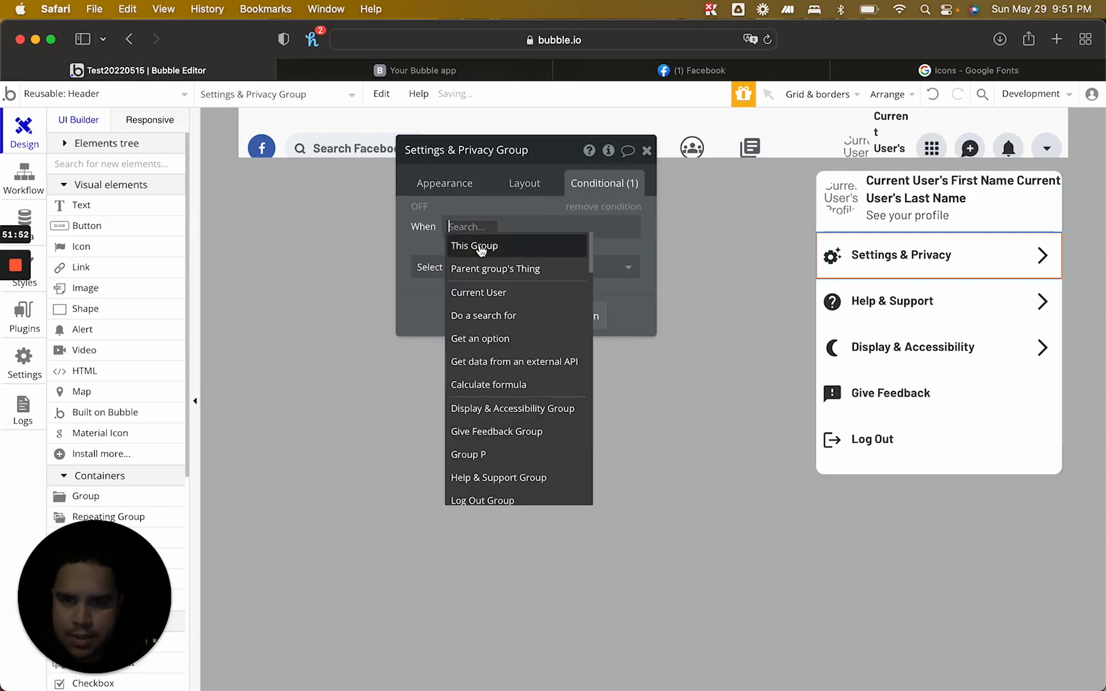
pyautogui.click(473, 246)
pyautogui.click(530, 268)
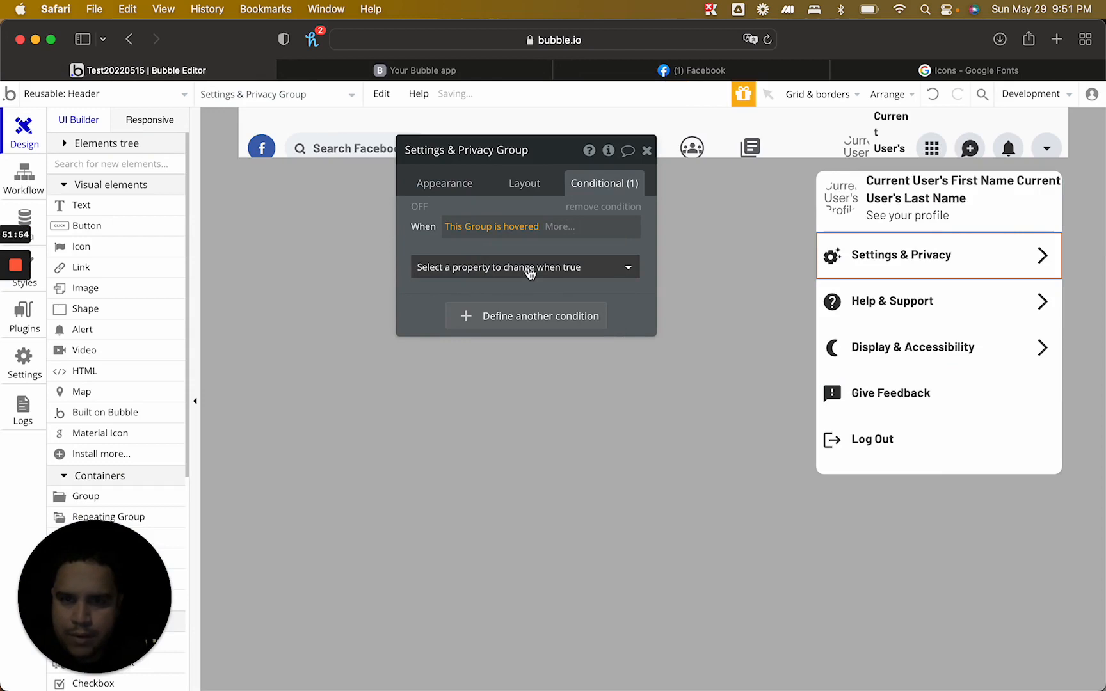
pyautogui.click(615, 207)
# Paste the copied hover condition with flat background color #E3E6EA onto the Settings & Privacy and Help & Support groups
pyautogui.rightClick(428, 219)
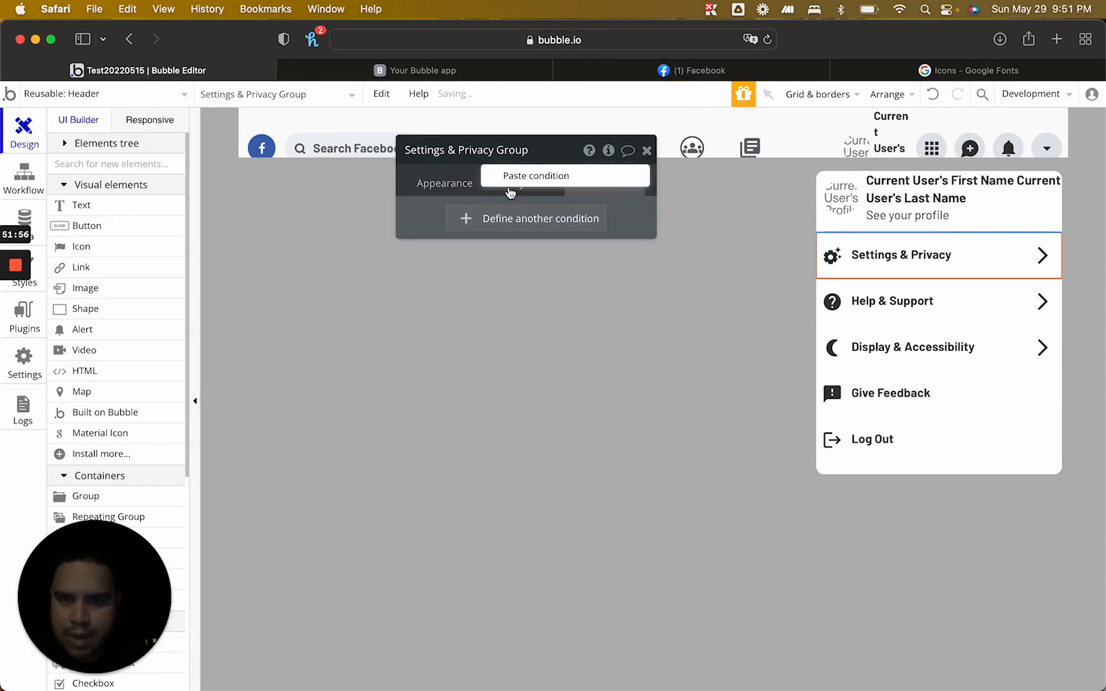
pyautogui.click(517, 182)
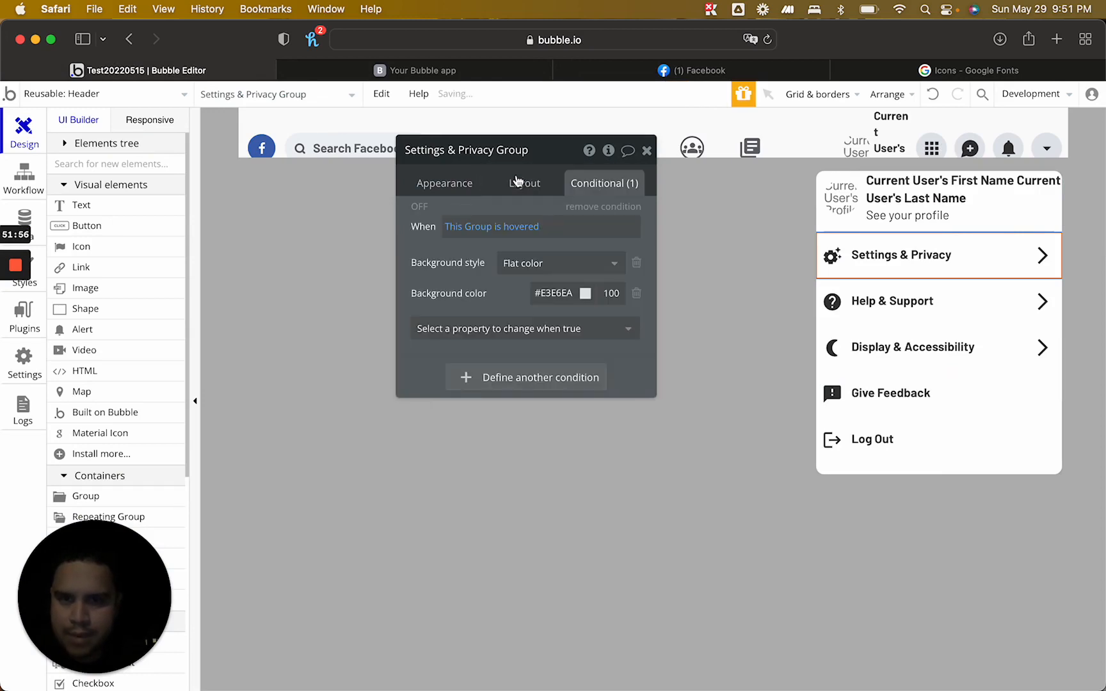
pyautogui.click(840, 298)
pyautogui.rightClick(434, 215)
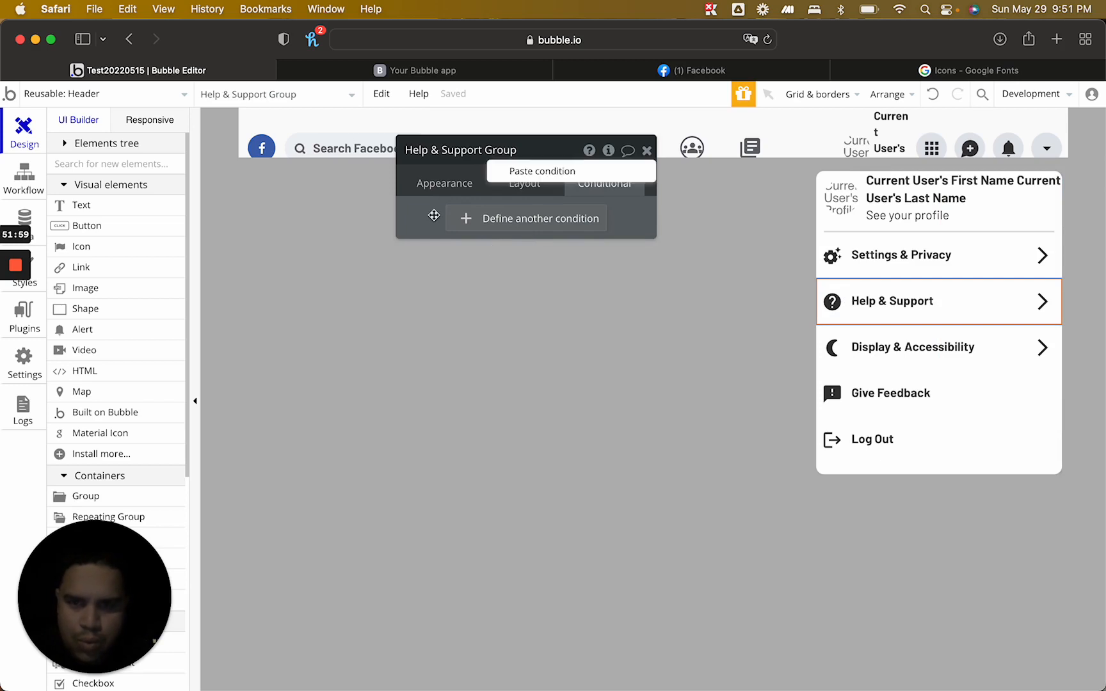
pyautogui.click(535, 182)
# Paste the same #E3E6EA hover condition onto the Display & Accessibility, Give Feedback and Log Out groups
pyautogui.click(835, 345)
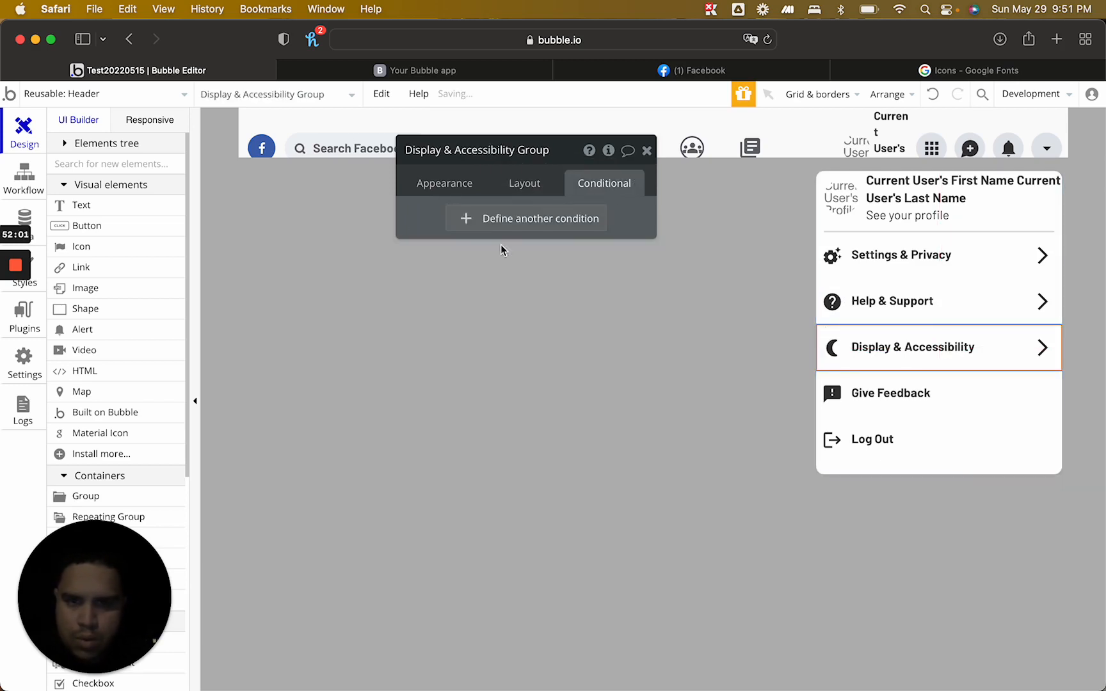
pyautogui.rightClick(423, 219)
pyautogui.click(523, 176)
pyautogui.click(893, 388)
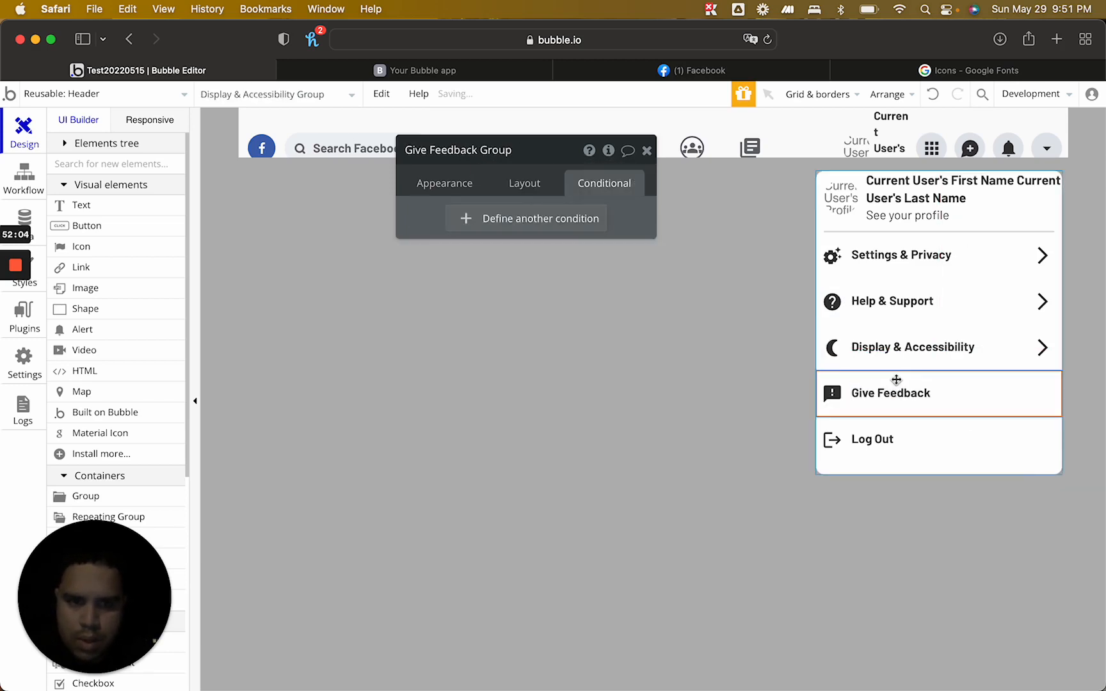
pyautogui.rightClick(433, 227)
pyautogui.click(521, 189)
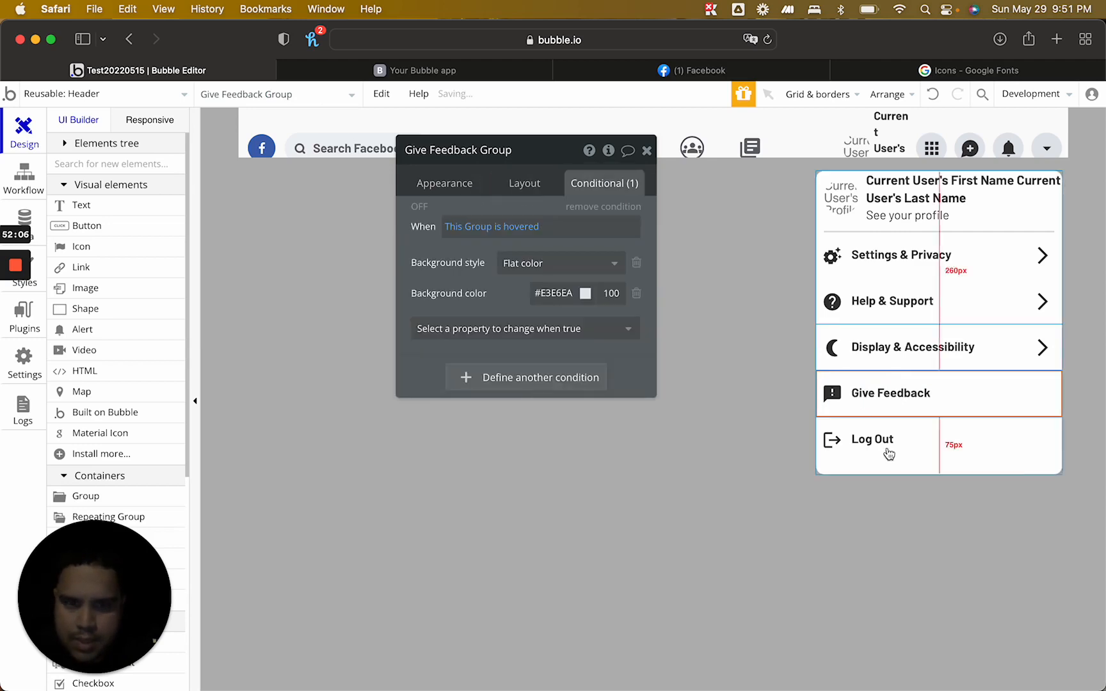
pyautogui.click(877, 437)
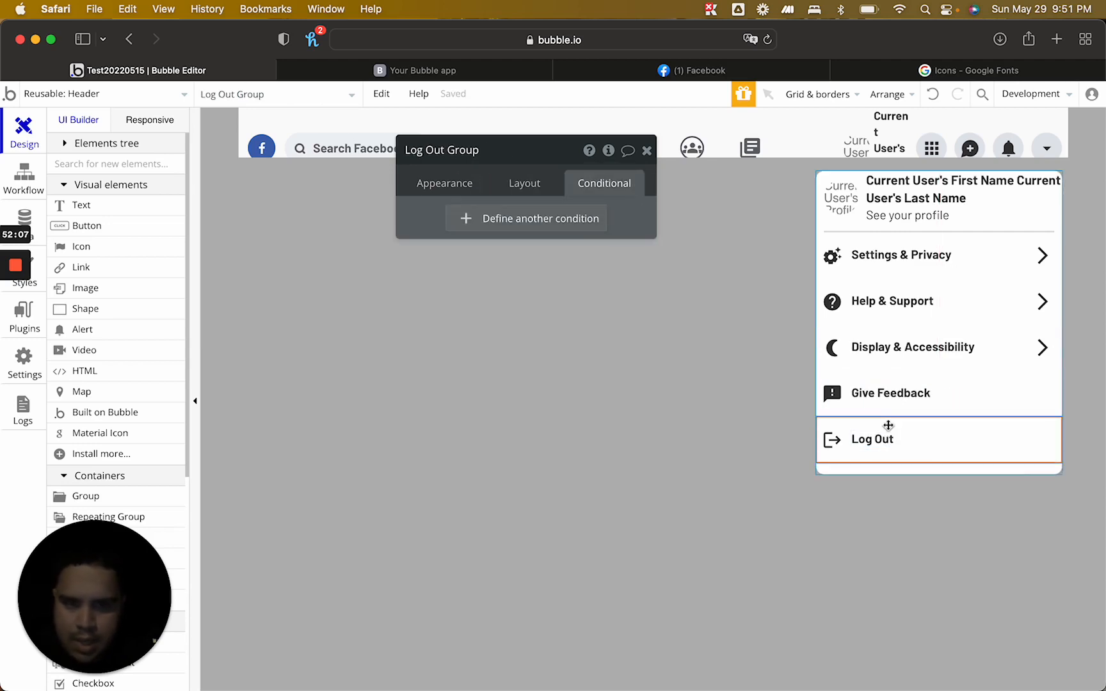
pyautogui.rightClick(421, 204)
pyautogui.click(512, 165)
# Test the row hover highlights in the previewed app's account dropdown and compare them with Facebook's menu
pyautogui.click(665, 71)
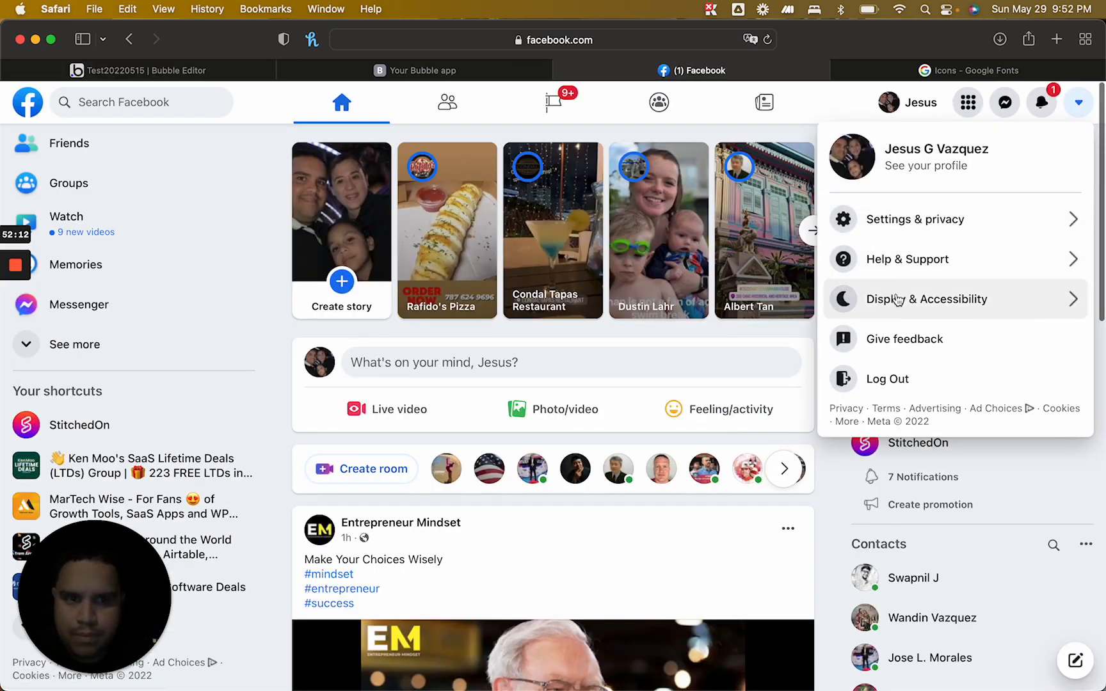
pyautogui.click(227, 75)
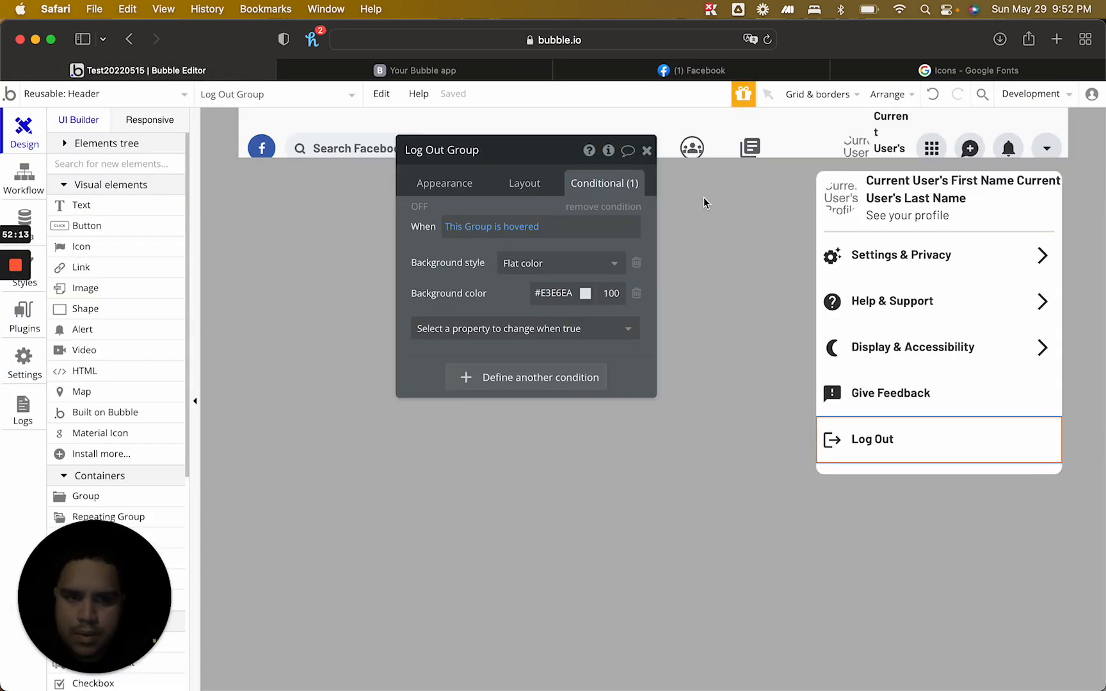
pyautogui.click(423, 69)
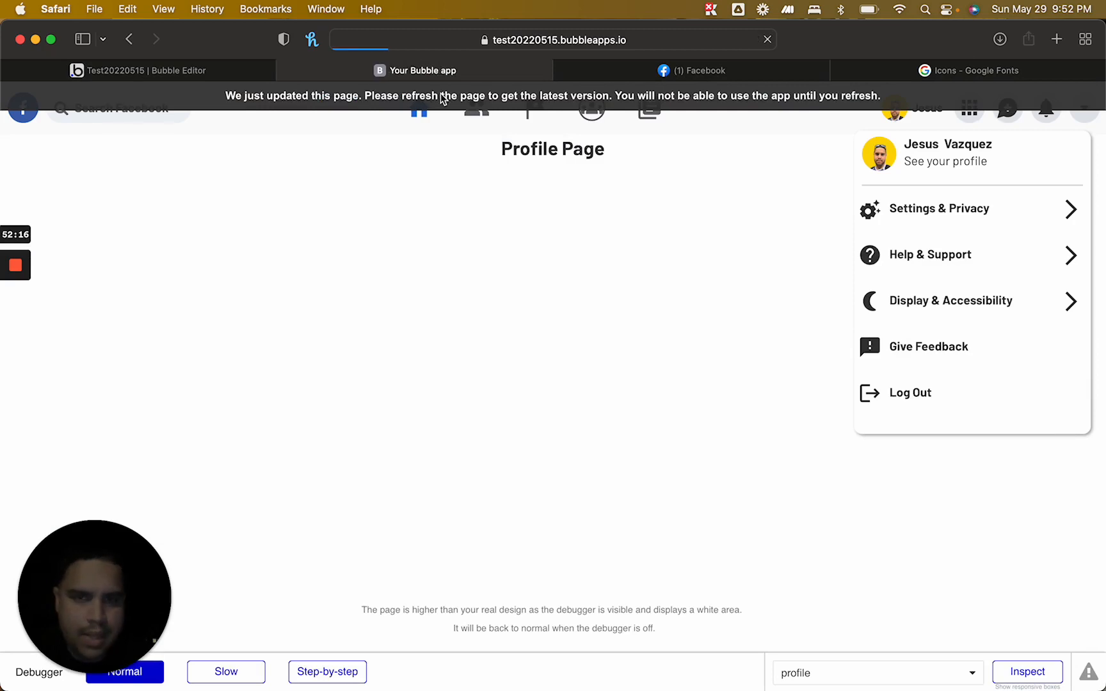
pyautogui.click(1086, 110)
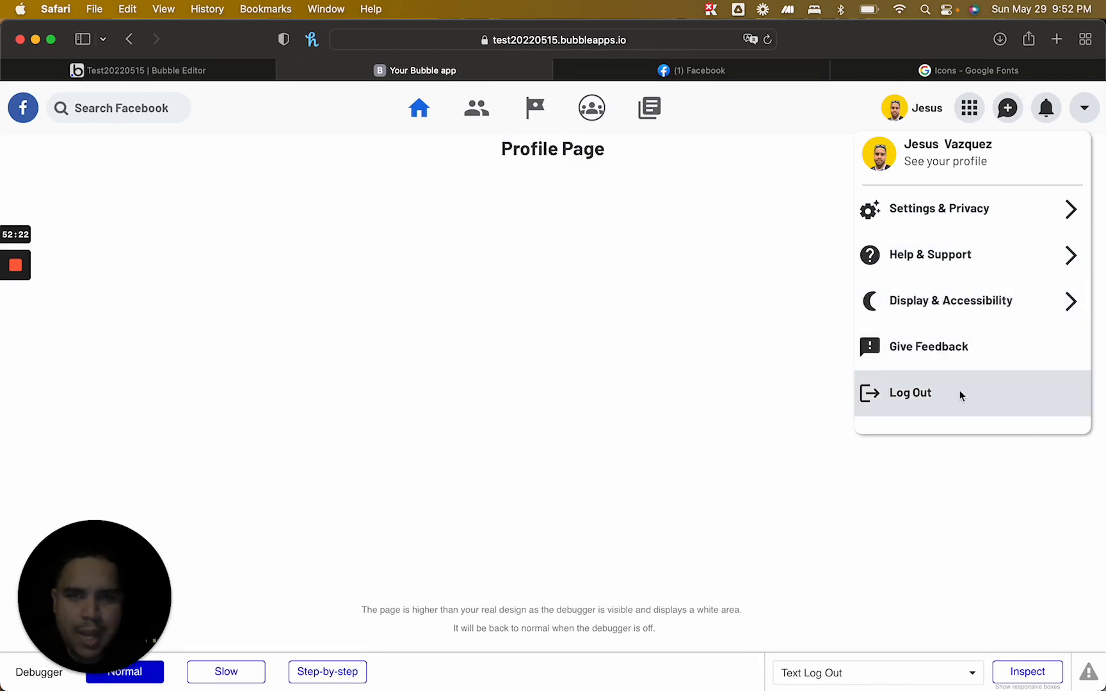
pyautogui.click(736, 70)
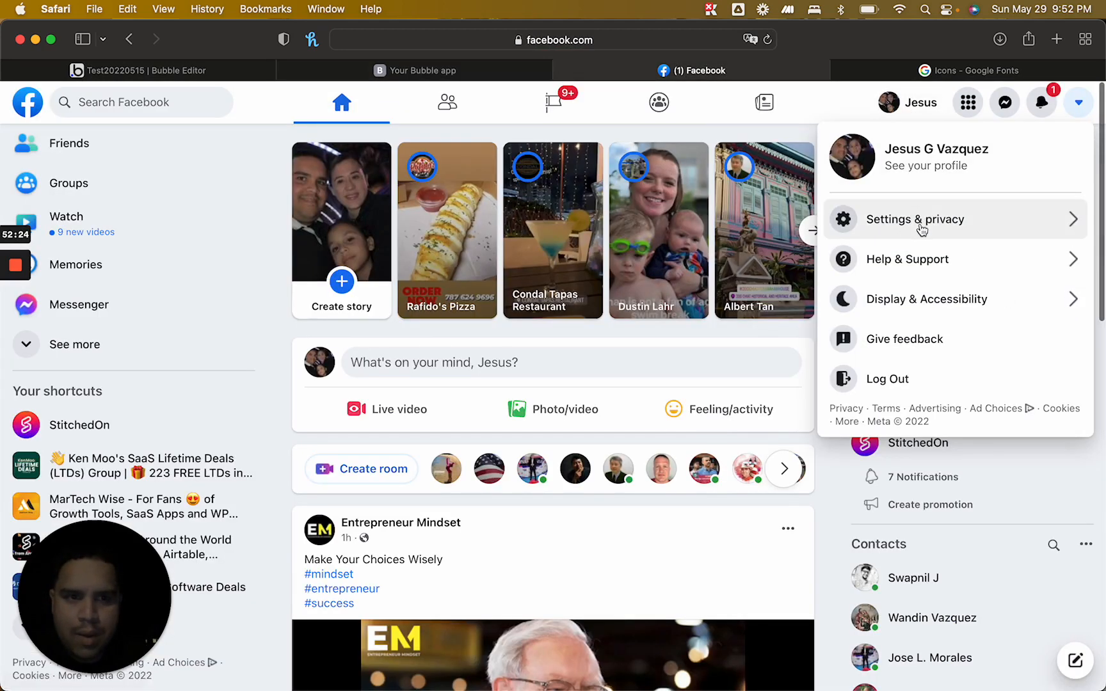
pyautogui.click(255, 69)
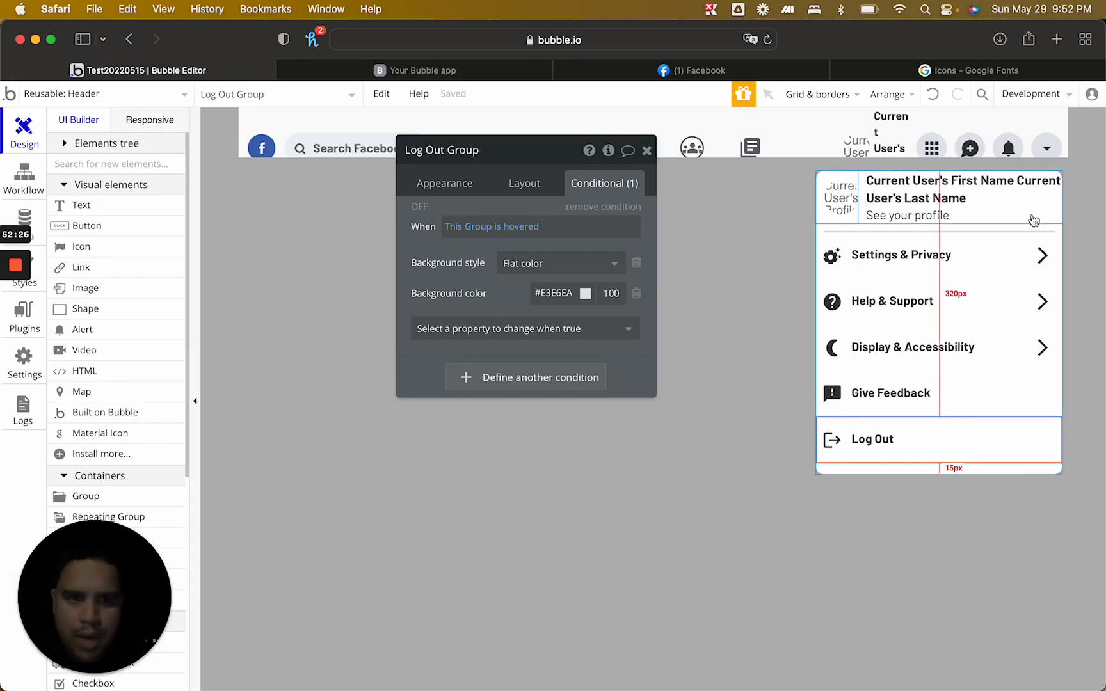
# Set the Settings & Privacy group's top margin to 10 px
pyautogui.click(982, 240)
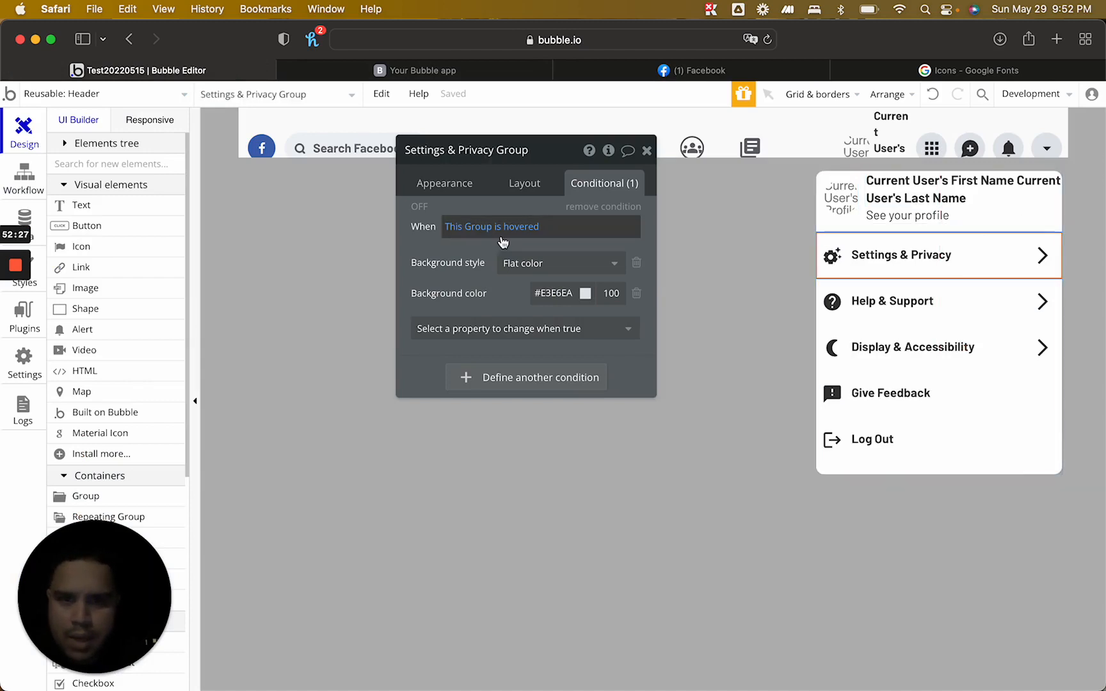
pyautogui.click(525, 184)
pyautogui.scroll(-3, 515, 588)
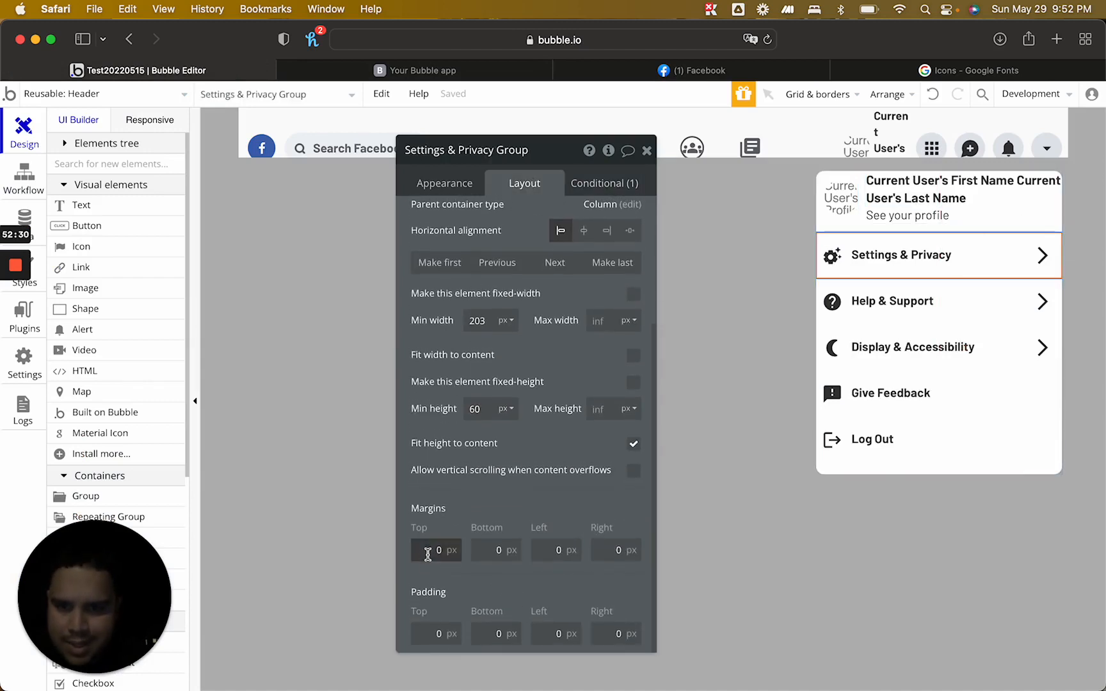
pyautogui.write('1')
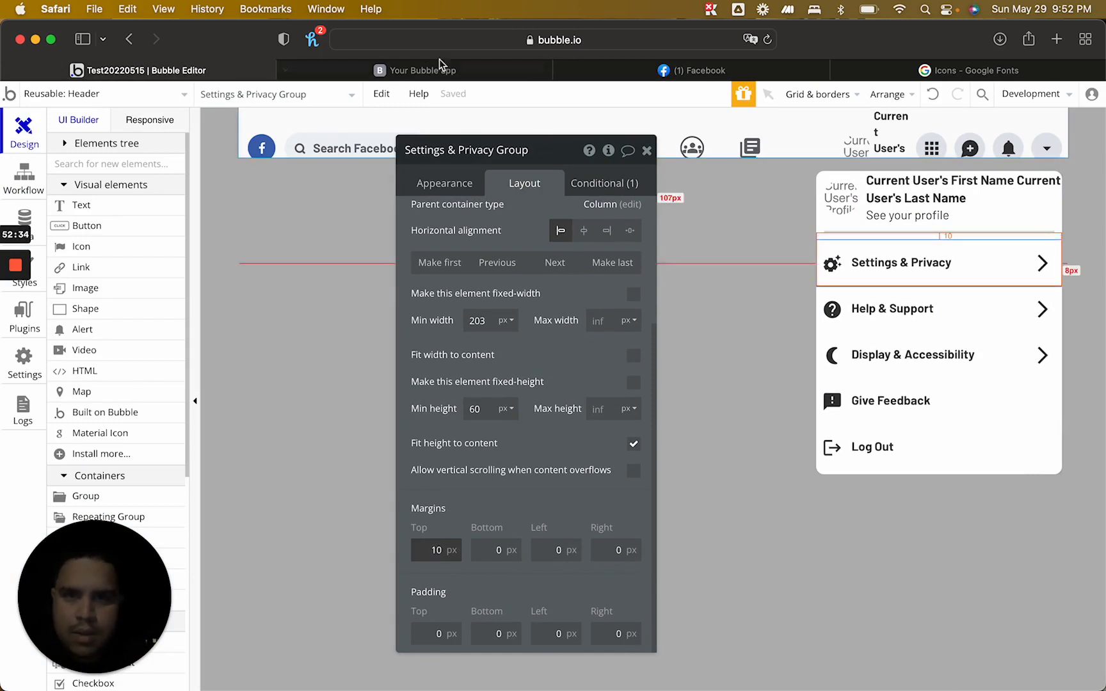
pyautogui.click(419, 70)
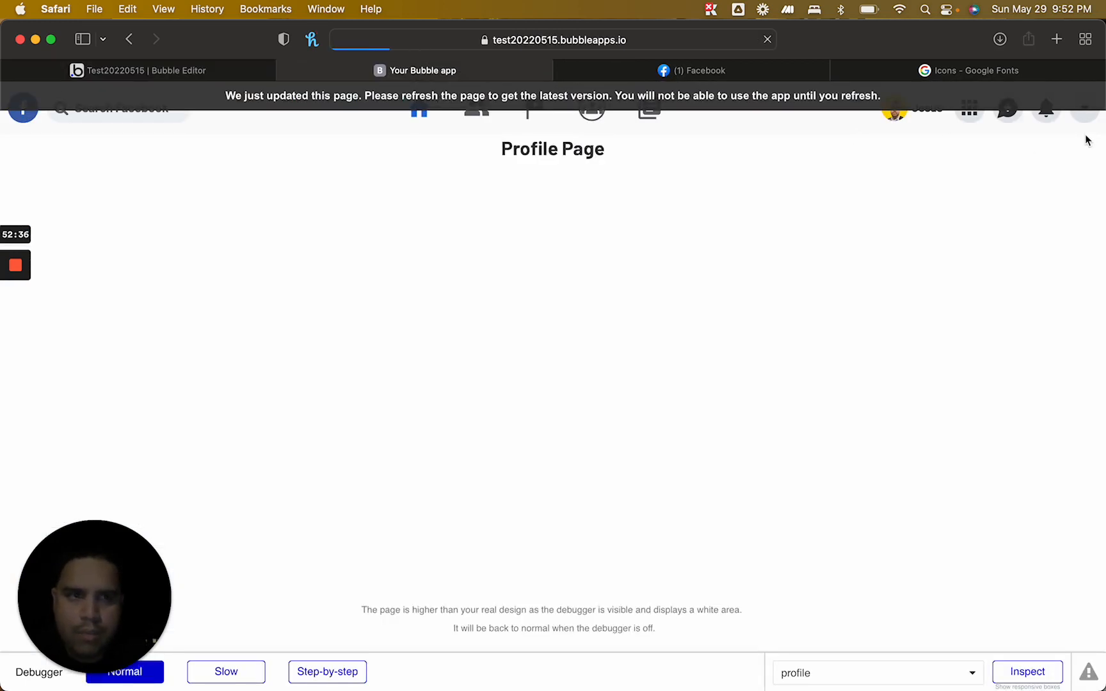
pyautogui.click(1084, 110)
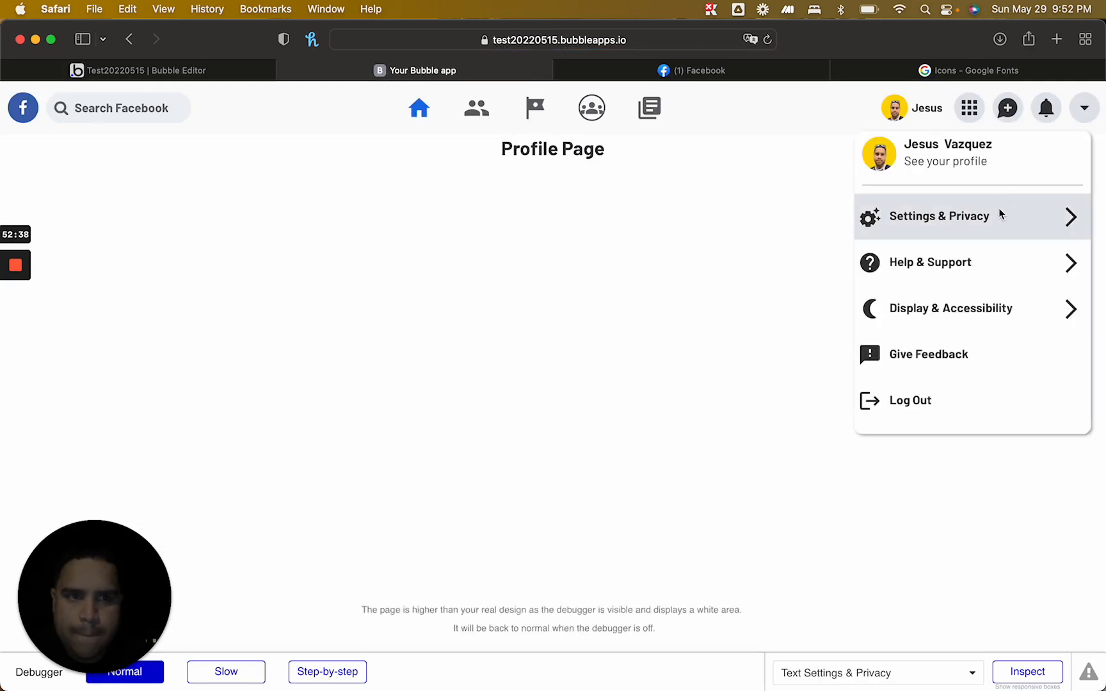
pyautogui.click(730, 67)
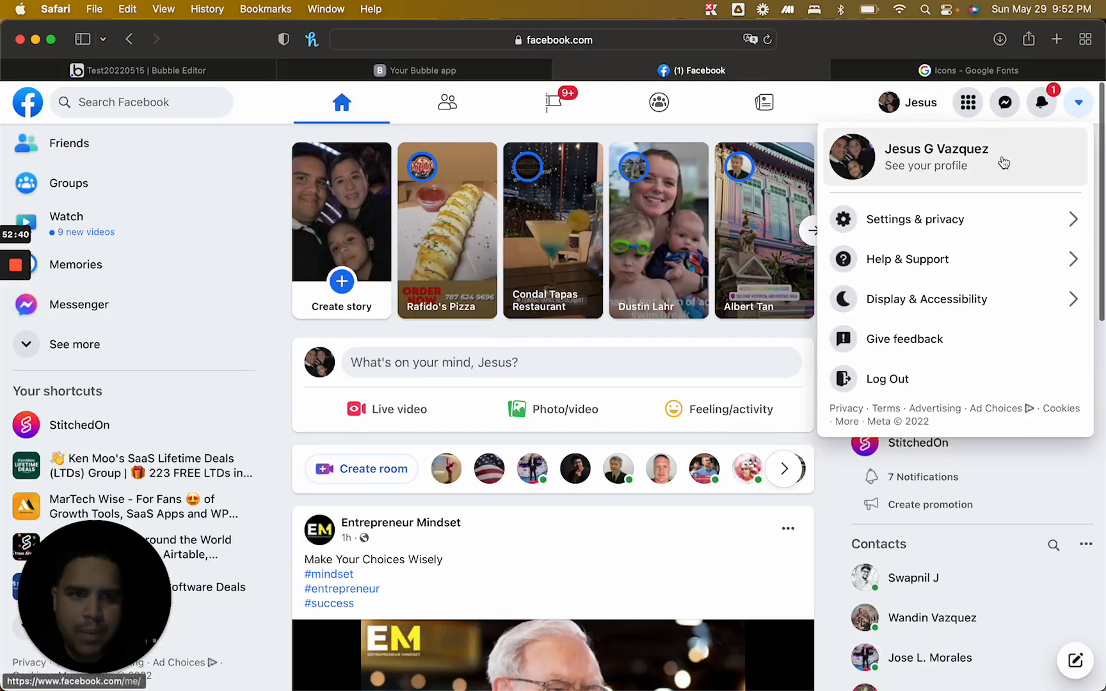
# Back in the Bubble editor, set the Settings & Privacy group's top margin to 5 px and check the dropdown in the preview
pyautogui.click(186, 71)
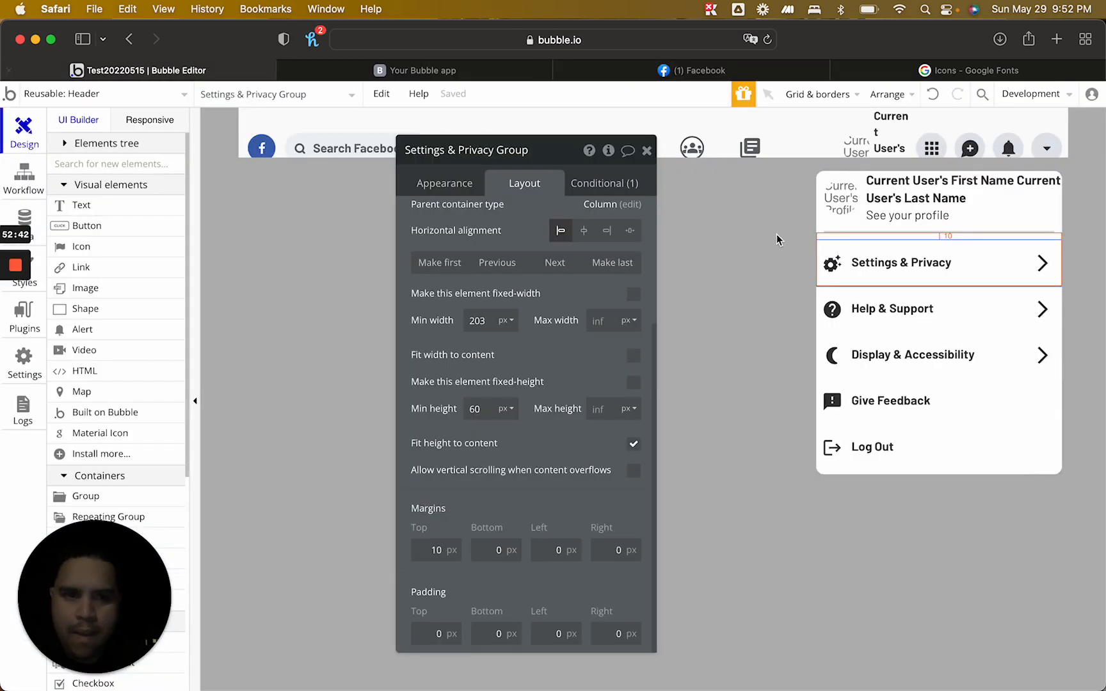
pyautogui.doubleClick(438, 550)
pyautogui.write('5')
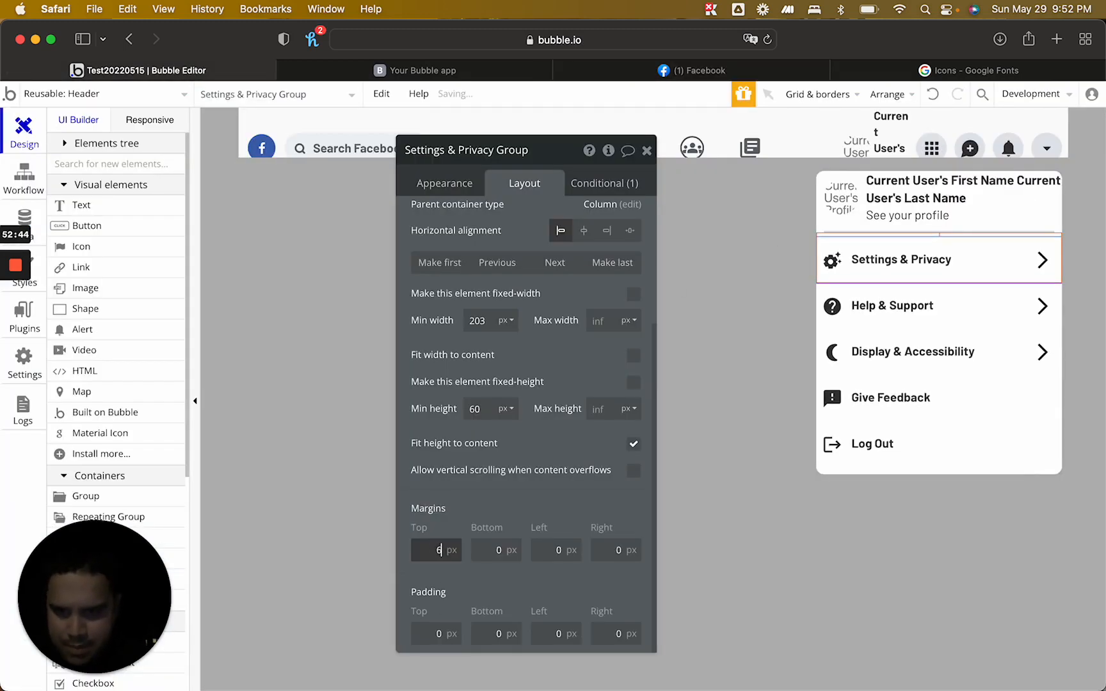
pyautogui.click(395, 72)
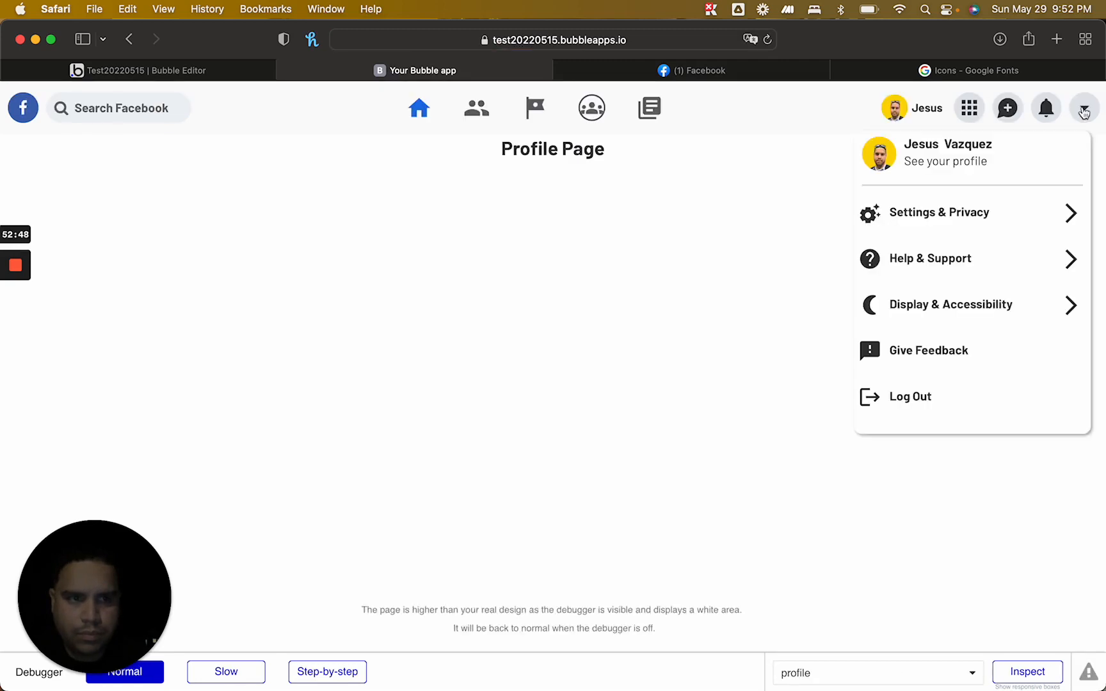
# Set the fixed height of the divider line below the user profile row to 1 px in the Bubble editor
pyautogui.click(216, 74)
pyautogui.click(996, 232)
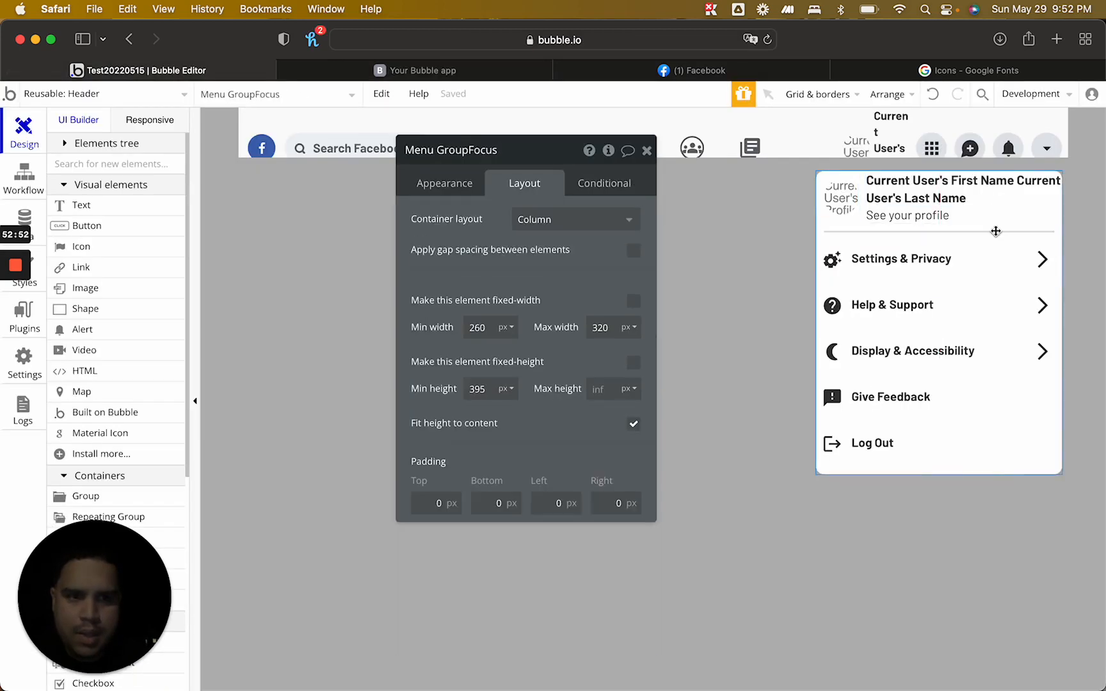
pyautogui.click(995, 230)
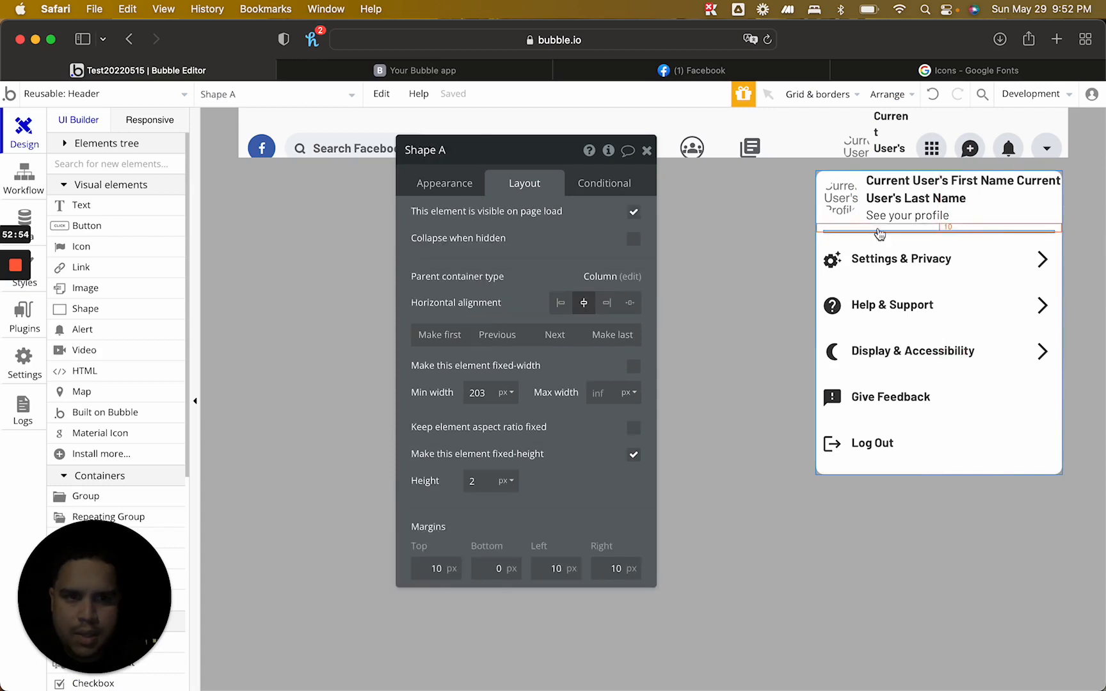
pyautogui.click(484, 483)
pyautogui.press('BackSpace')
pyautogui.write('1')
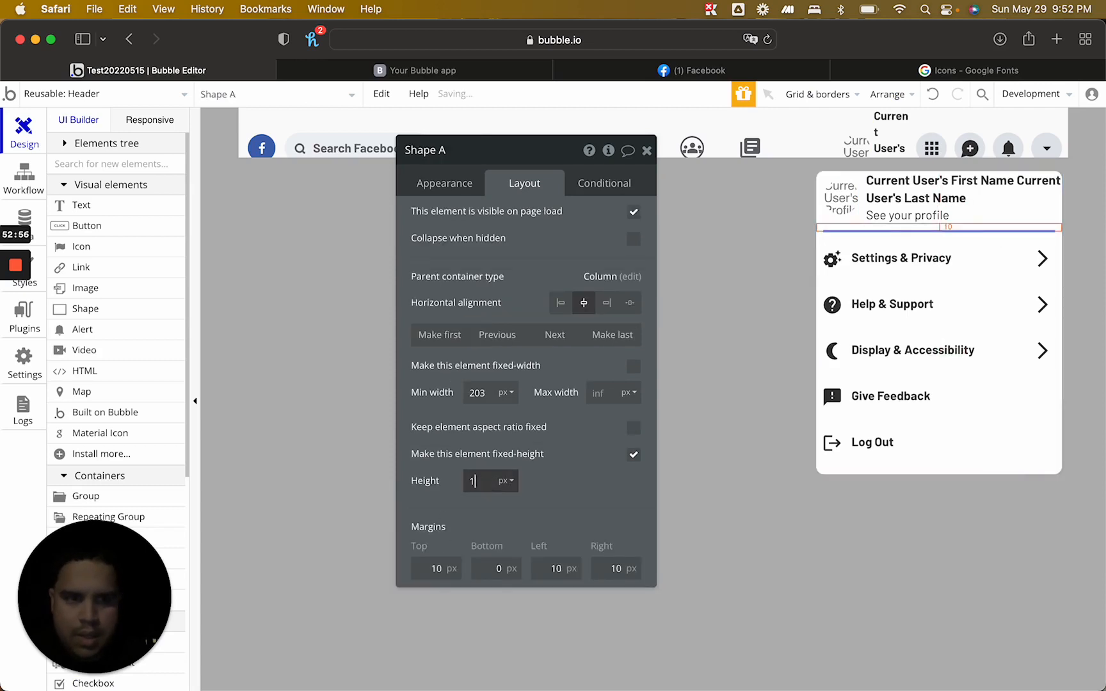
pyautogui.click(648, 152)
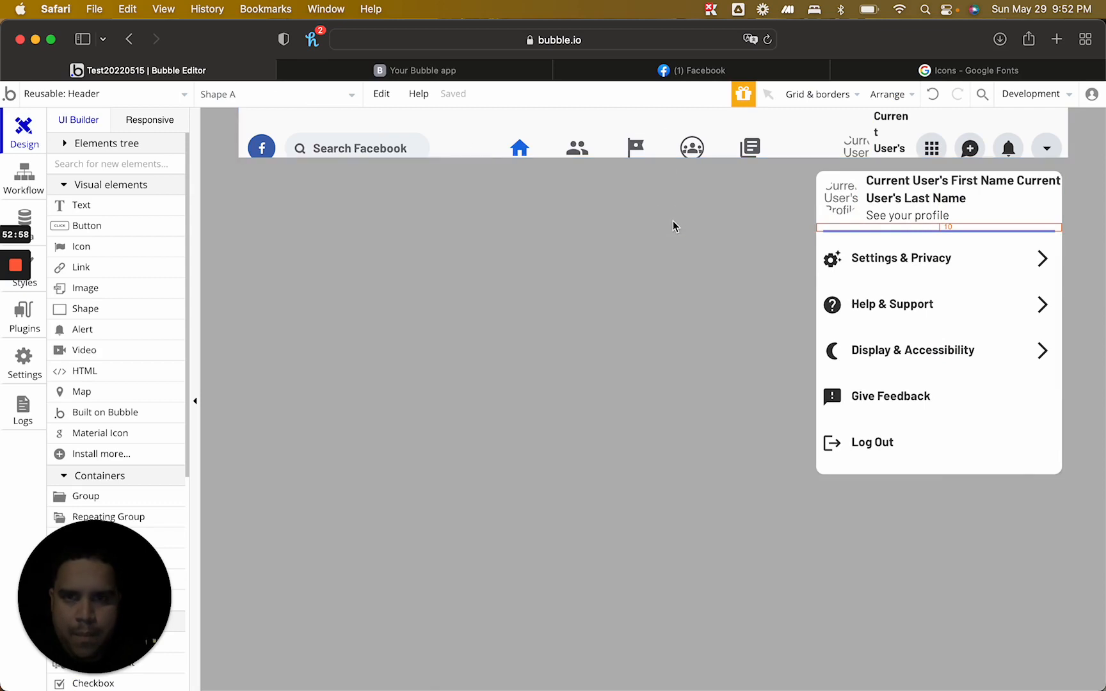
# Preview the dropdown with the thinner divider and compare its profile row with the one in Facebook's menu
pyautogui.click(400, 73)
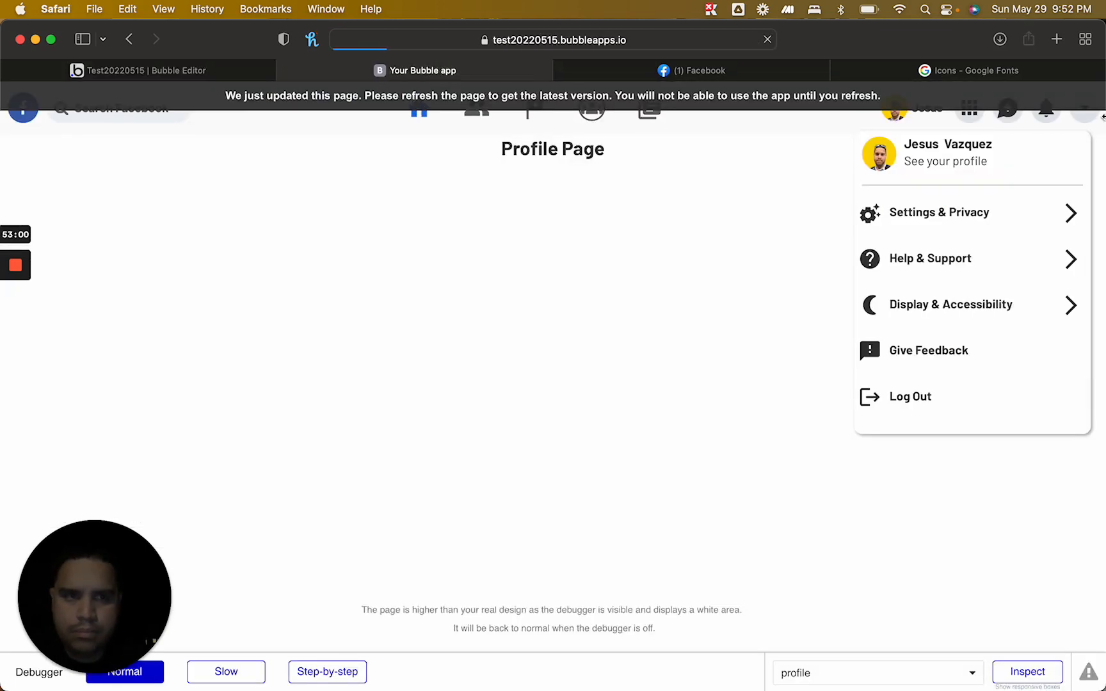
pyautogui.click(1083, 110)
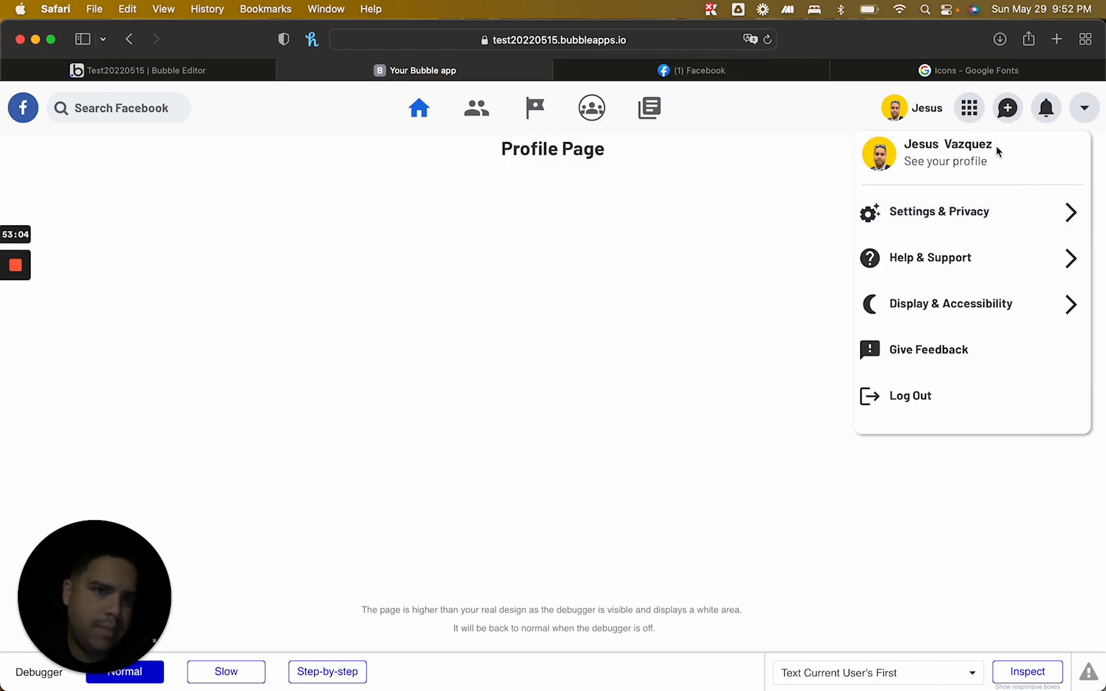
pyautogui.click(729, 69)
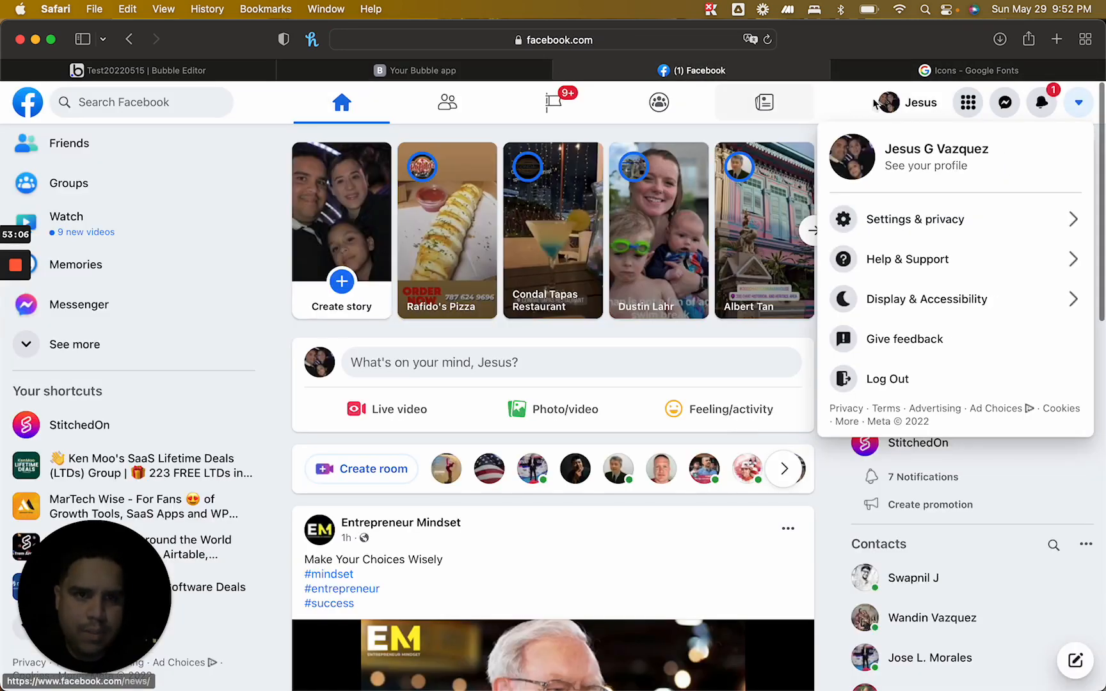
# Paste the copied hover condition with flat background color #E3E6EA onto the User Group Focus Group and check the dropdown in the preview
pyautogui.click(225, 73)
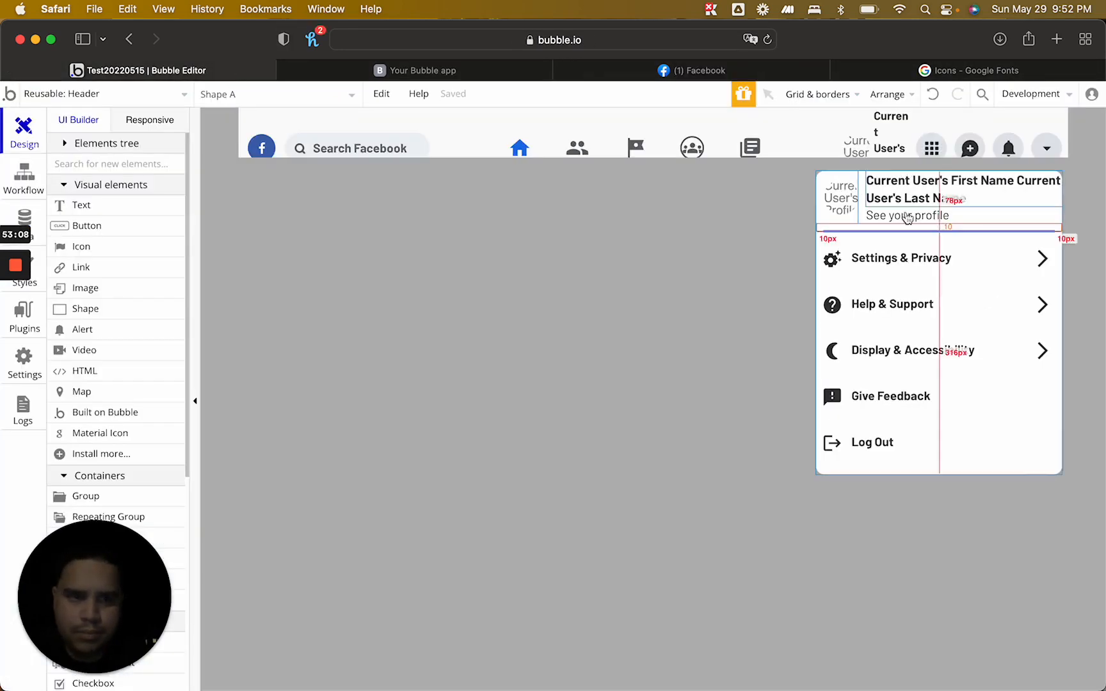
pyautogui.click(822, 218)
pyautogui.doubleClick(822, 218)
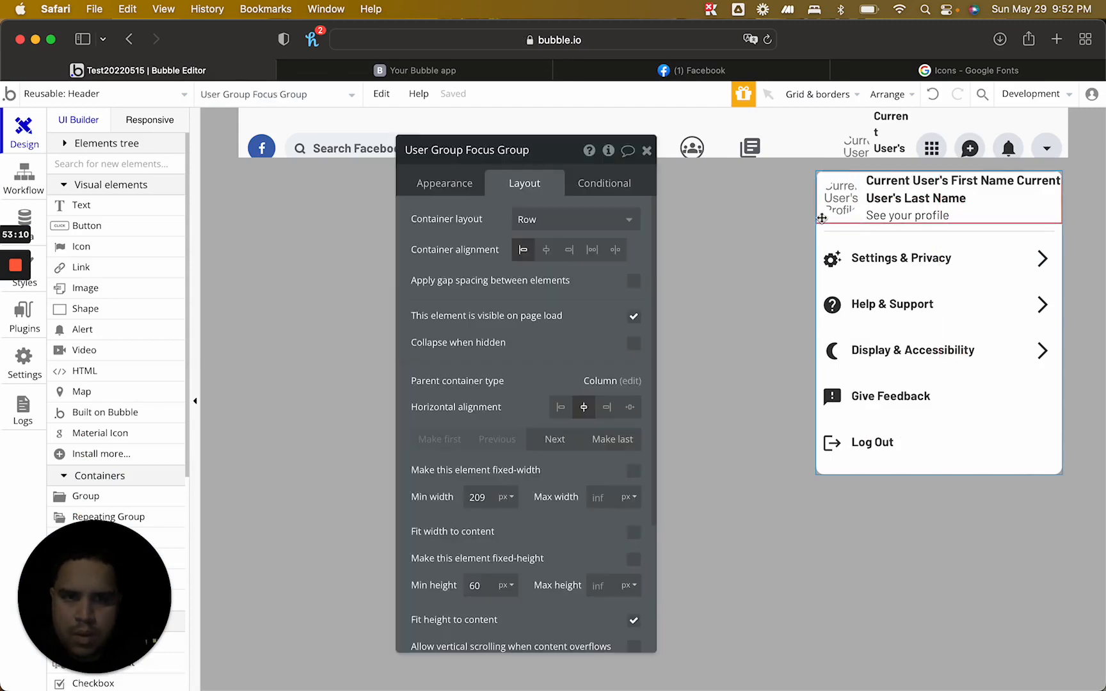
pyautogui.click(595, 185)
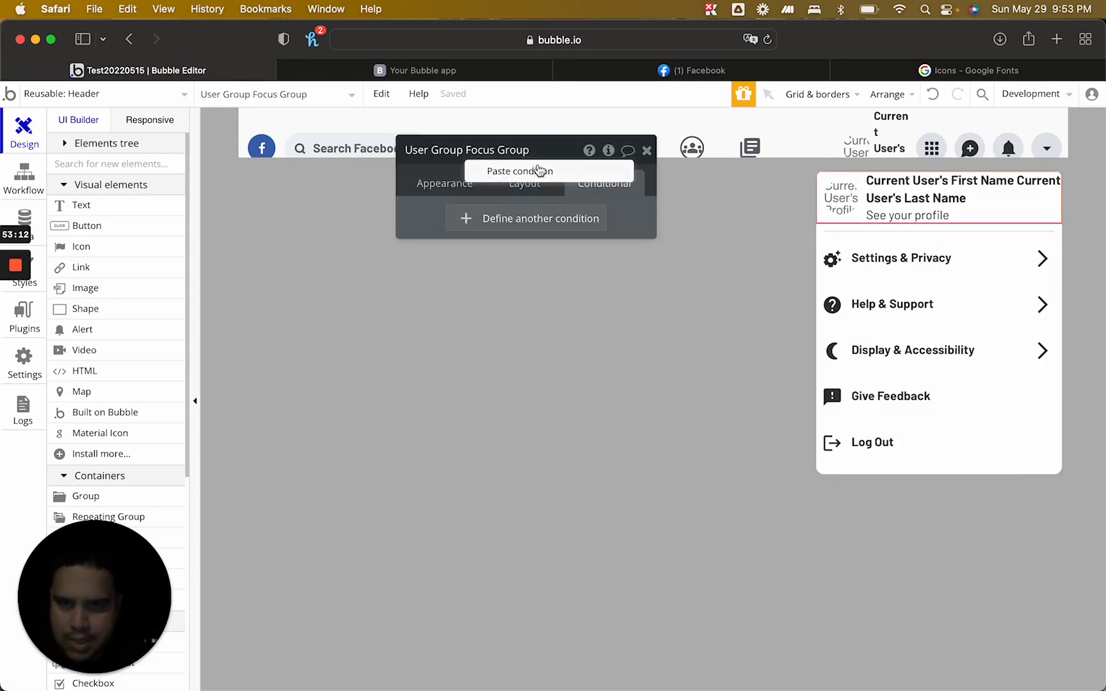
pyautogui.click(540, 170)
pyautogui.click(647, 152)
pyautogui.click(512, 73)
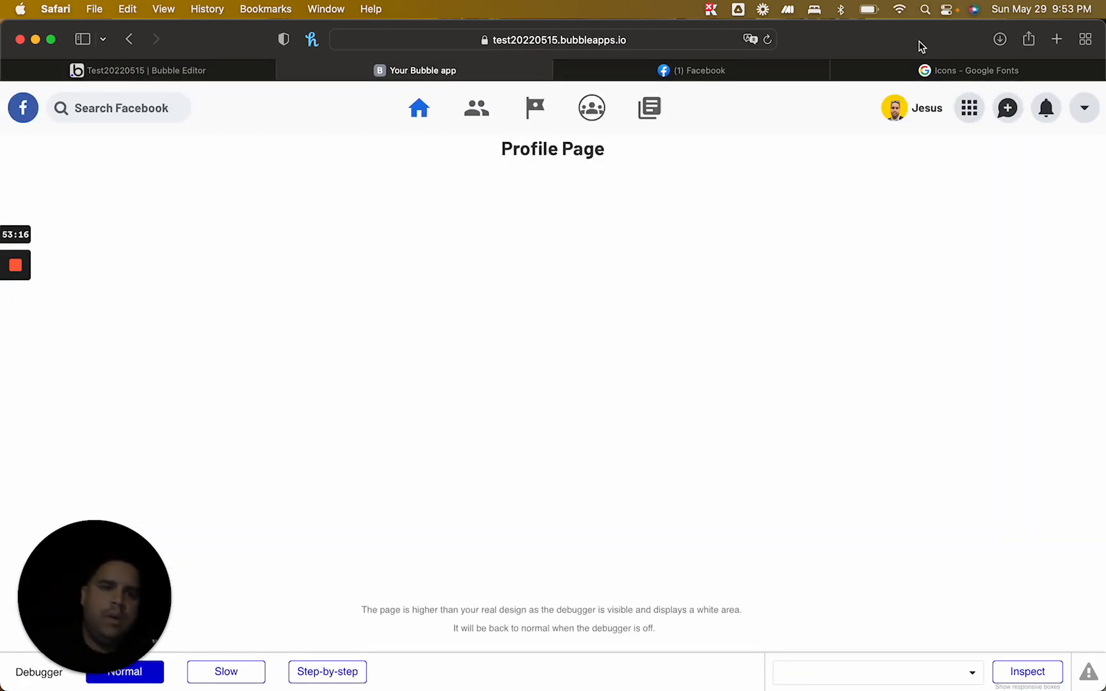
pyautogui.click(1084, 115)
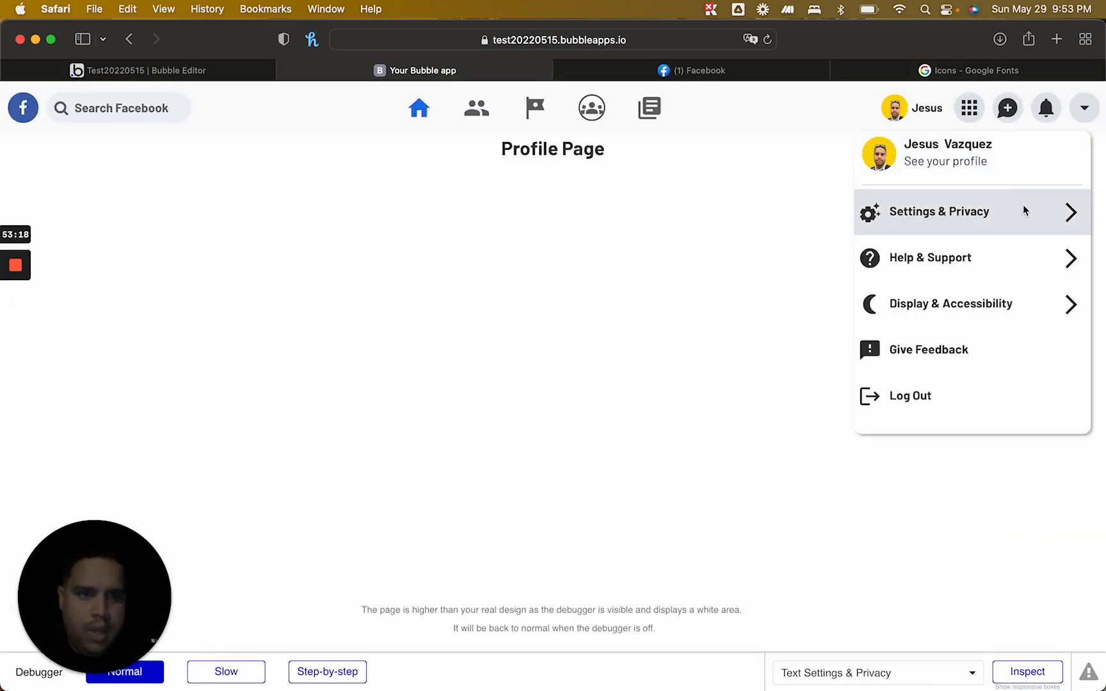
# Create a click workflow for the User Group Focus Group that goes to the profile page and sends Current User as data
pyautogui.click(196, 71)
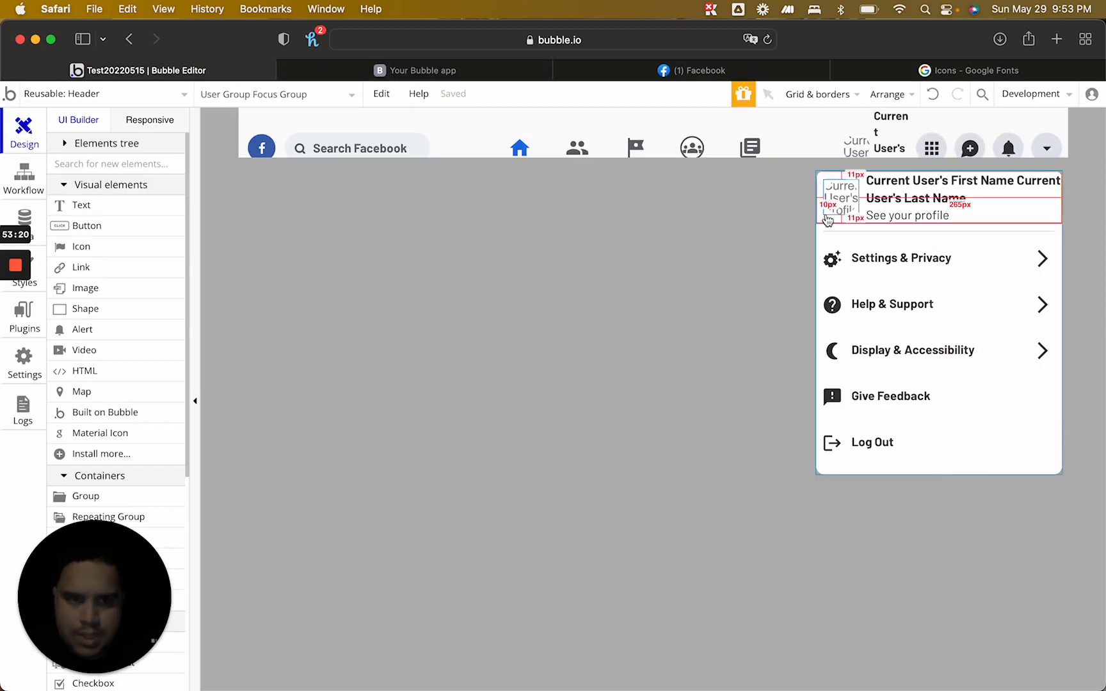
pyautogui.doubleClick(821, 216)
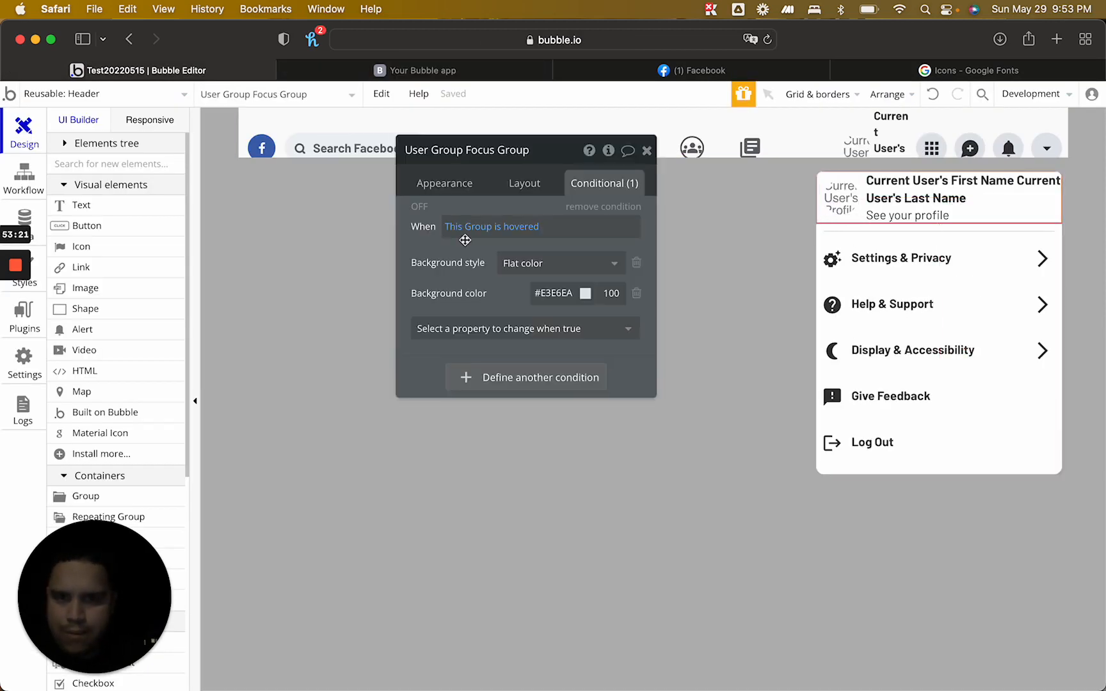
pyautogui.click(443, 183)
pyautogui.click(524, 318)
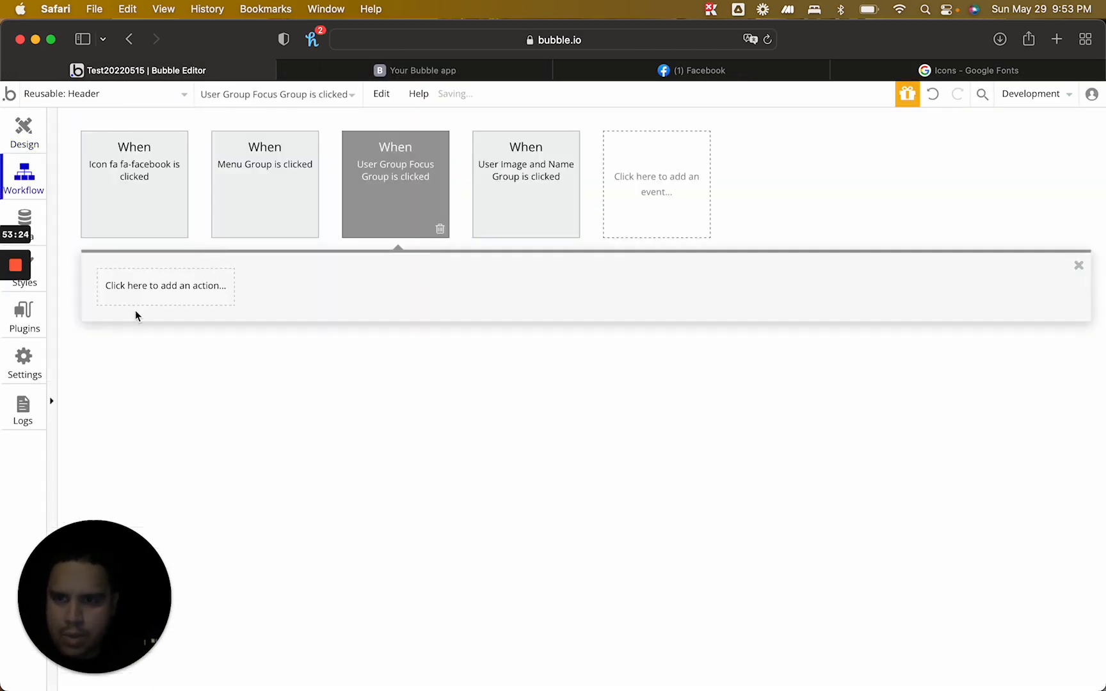
pyautogui.click(146, 291)
pyautogui.moveTo(177, 378)
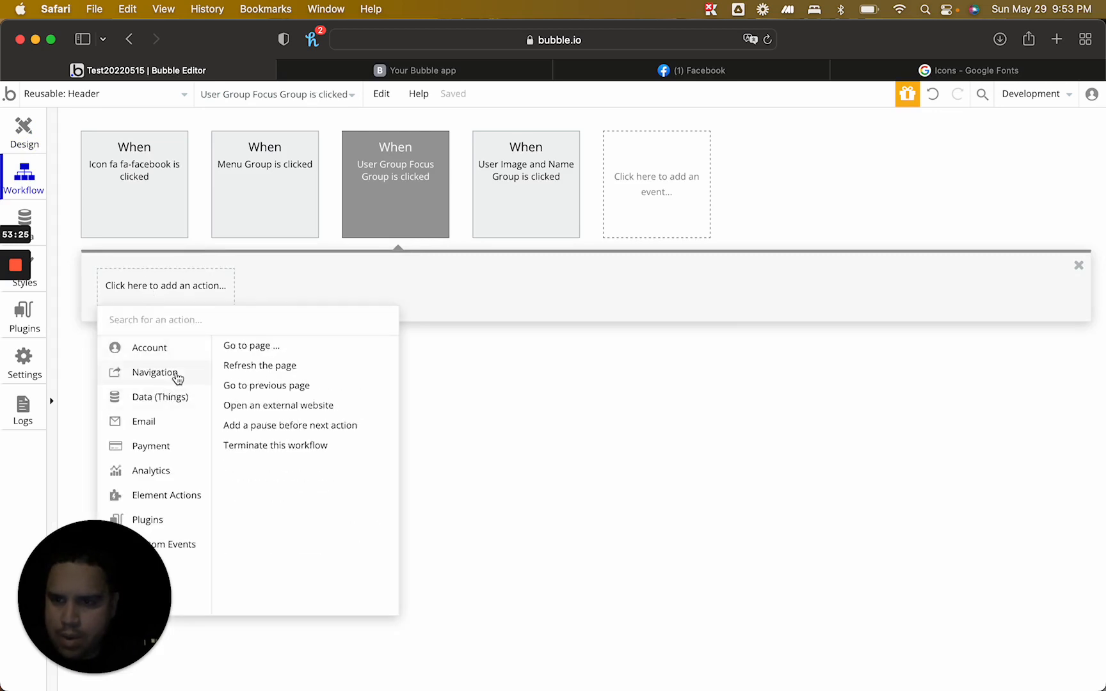
pyautogui.click(280, 346)
pyautogui.click(607, 192)
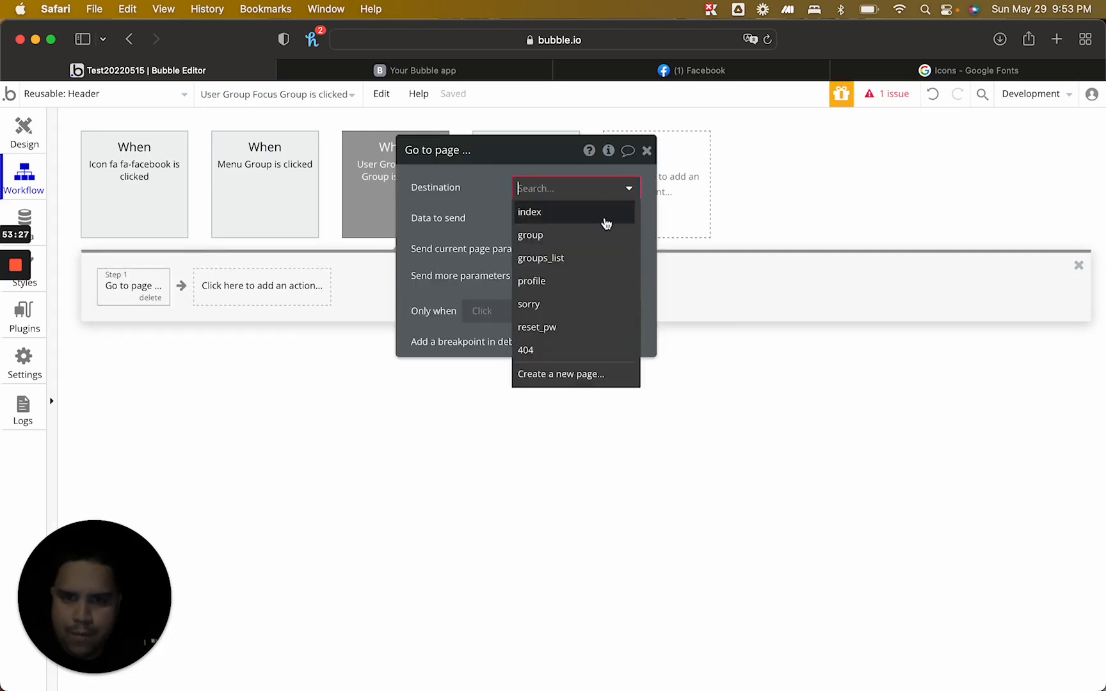
pyautogui.click(583, 287)
pyautogui.click(532, 219)
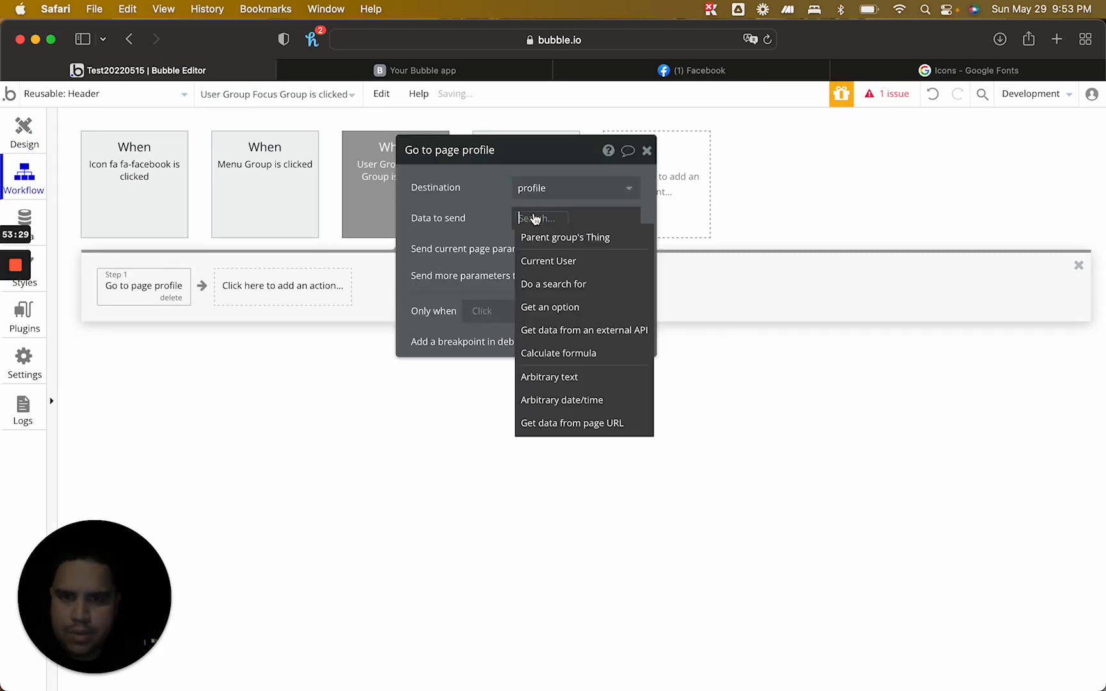
pyautogui.click(552, 261)
pyautogui.click(647, 150)
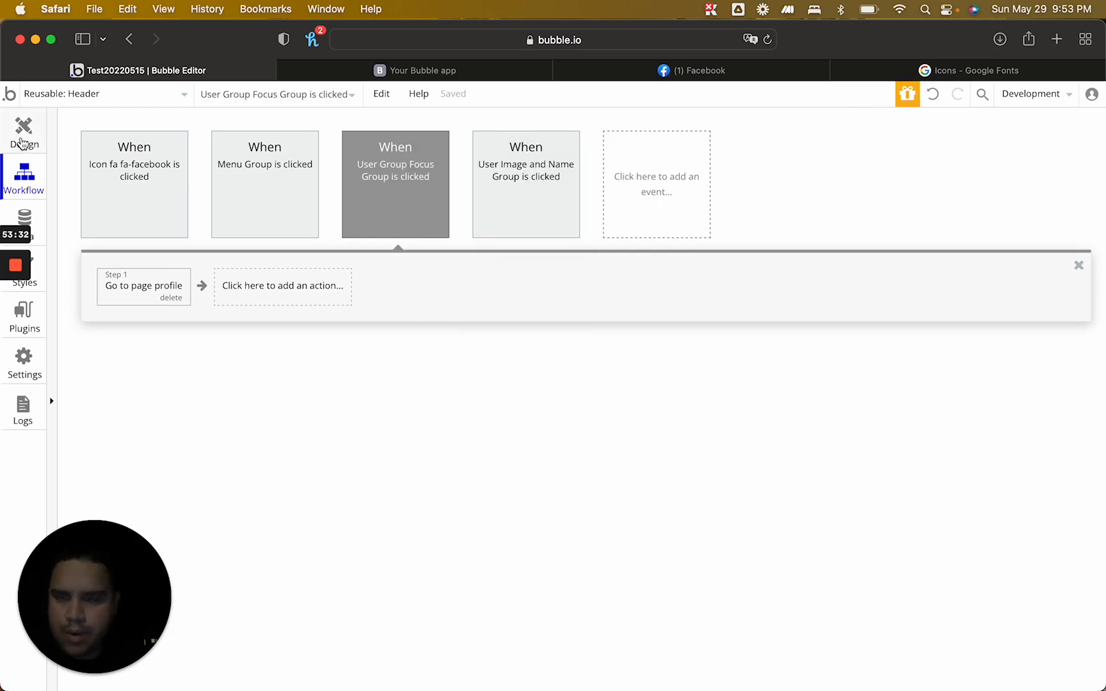
# Create a click workflow for the Log Out Group that logs the user out, and return to the Header design with nothing open
pyautogui.click(23, 142)
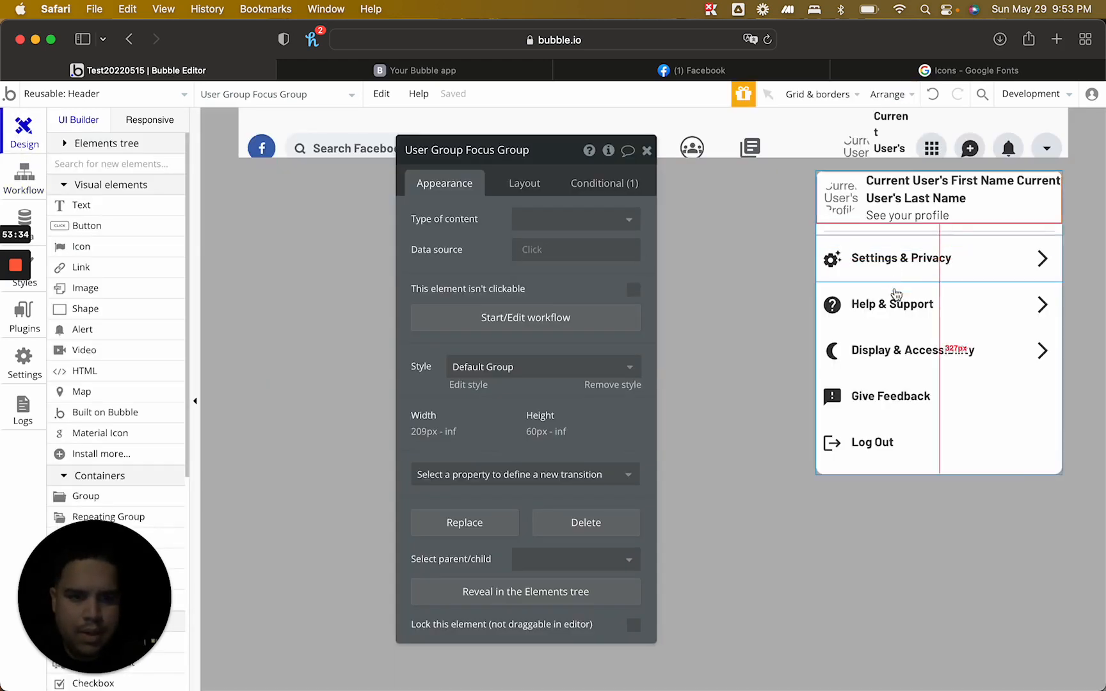
pyautogui.click(884, 436)
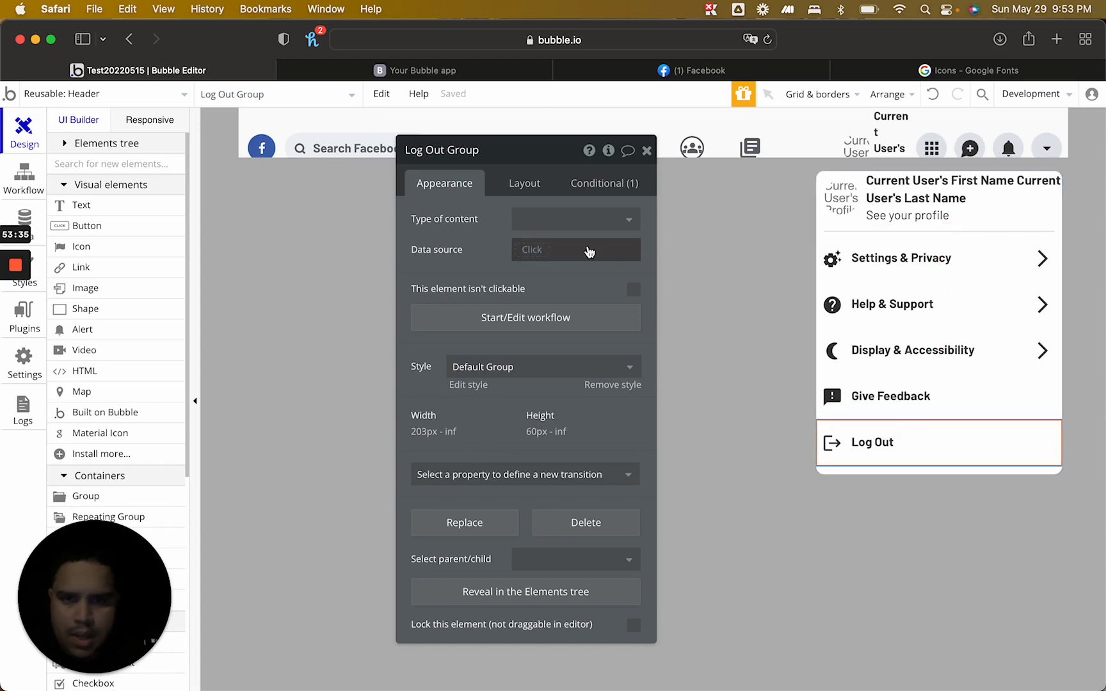
pyautogui.click(530, 318)
pyautogui.click(124, 284)
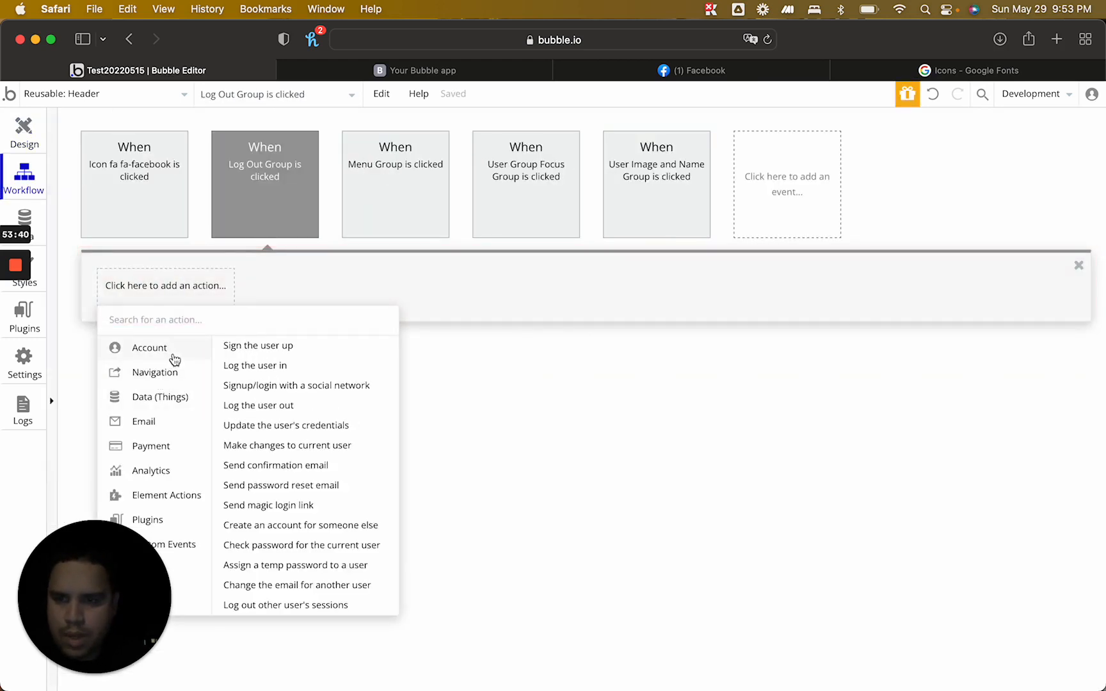
pyautogui.click(328, 411)
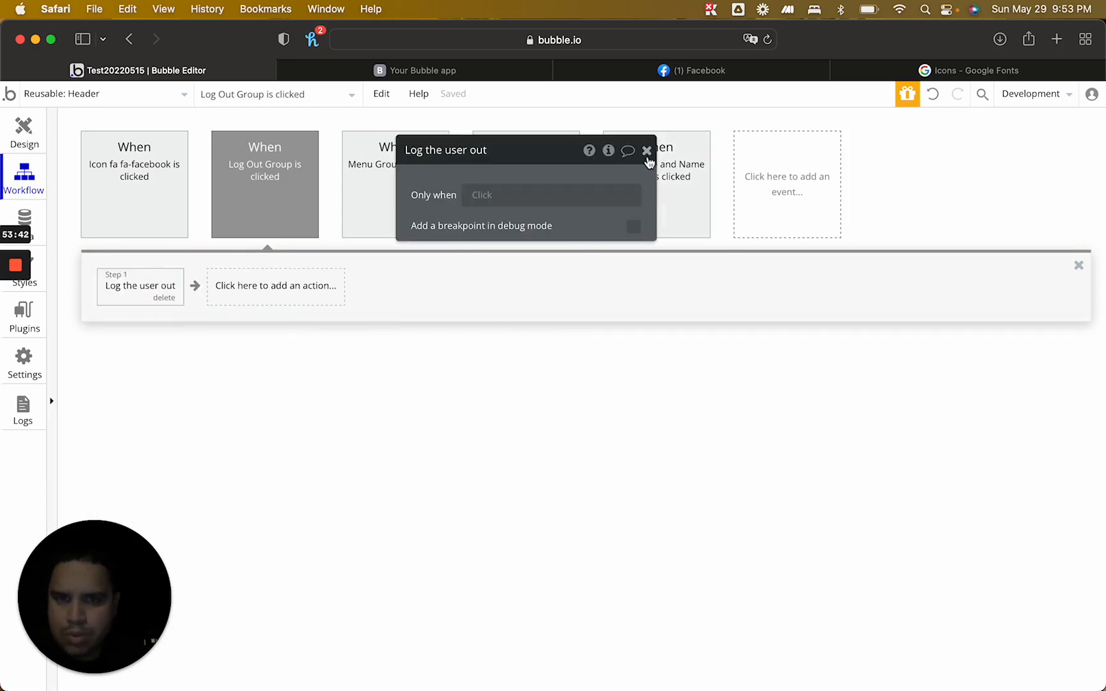
pyautogui.click(647, 151)
pyautogui.click(18, 135)
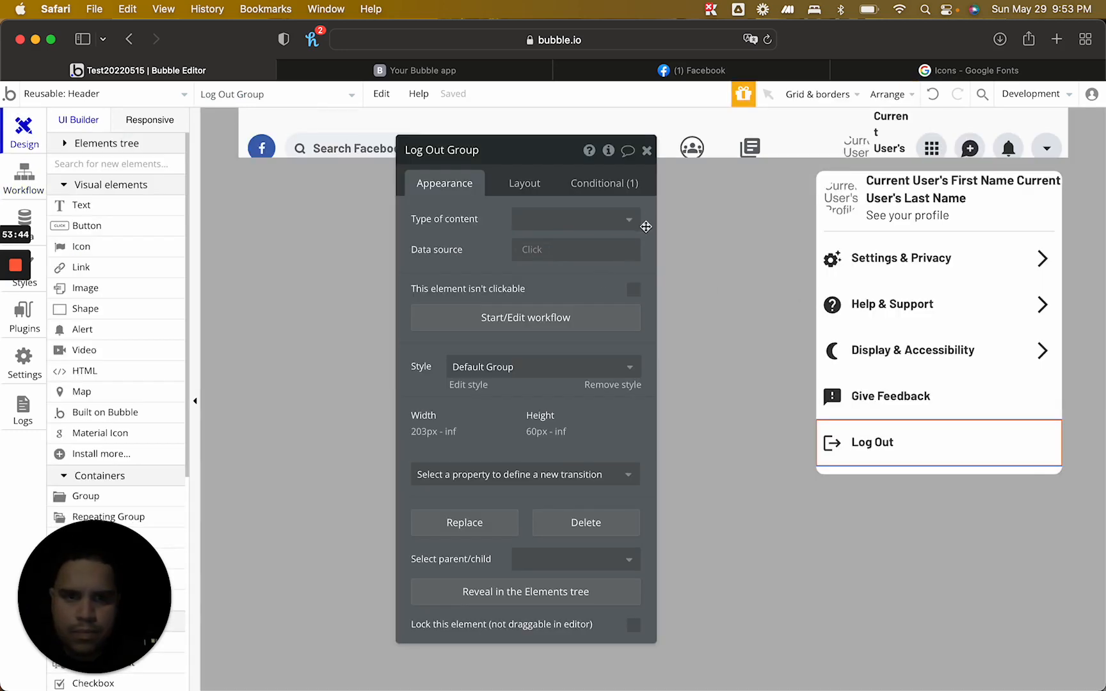
pyautogui.click(646, 151)
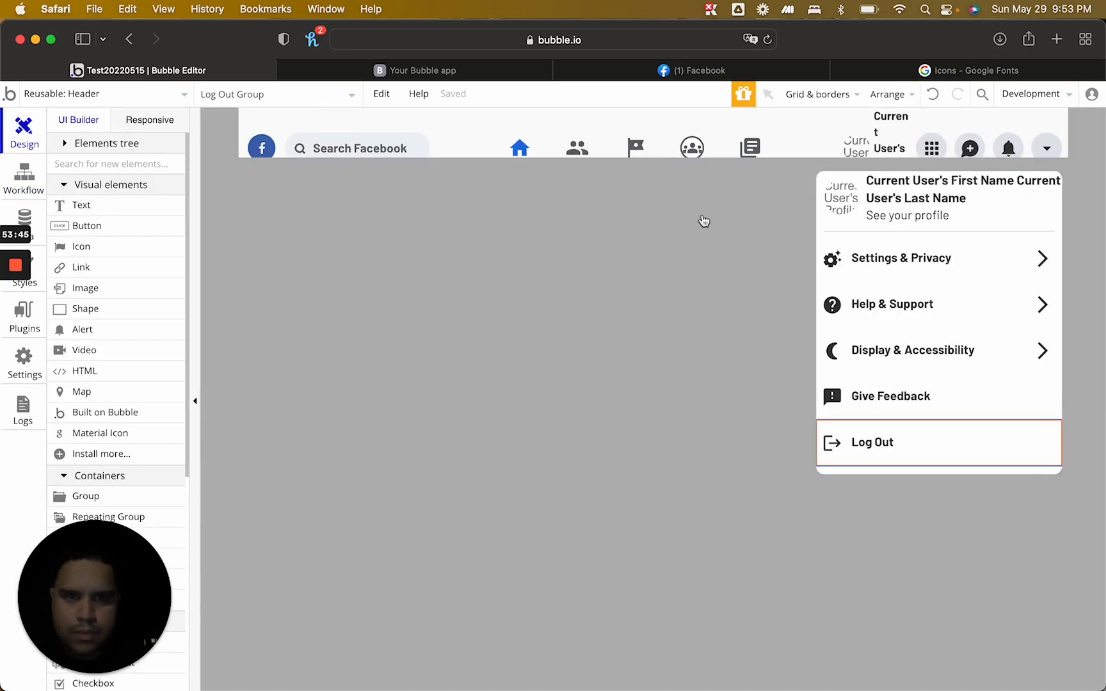
pyautogui.click(715, 399)
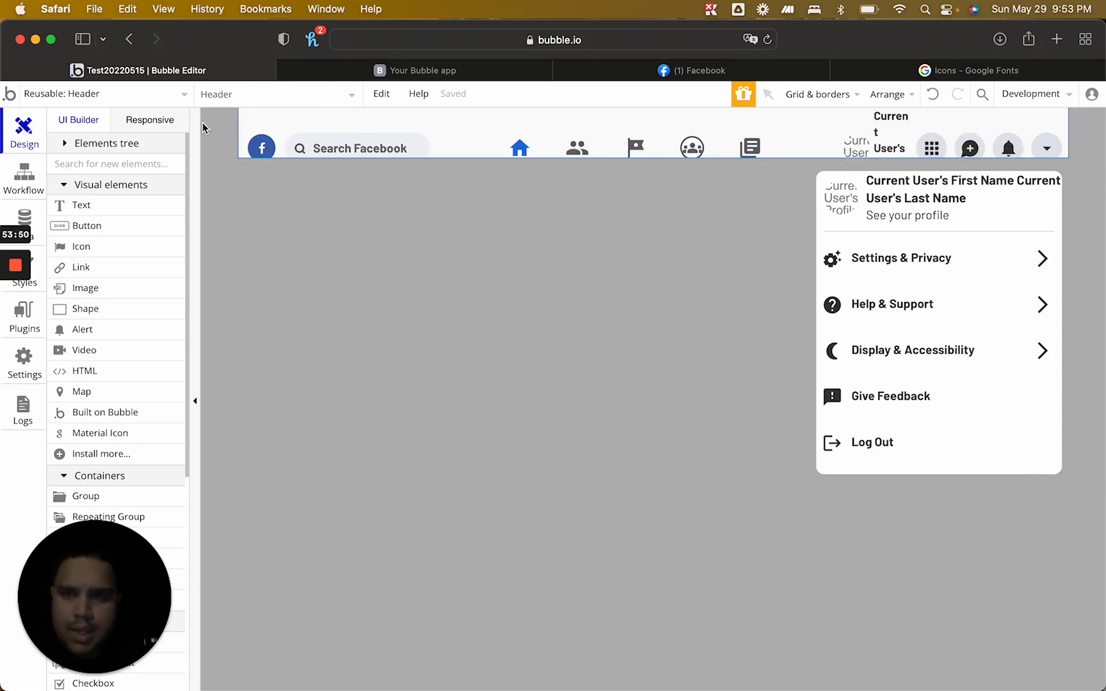
# Switch to Facebook, close its account menu and look over the home feed below the header
pyautogui.click(691, 71)
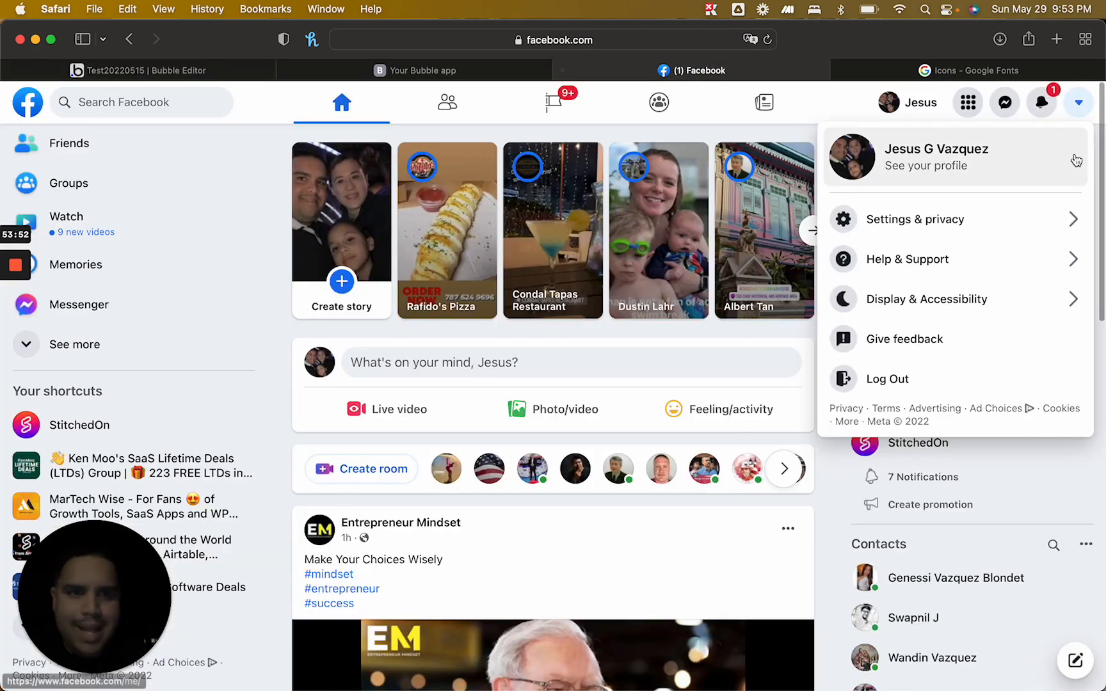
pyautogui.click(1077, 103)
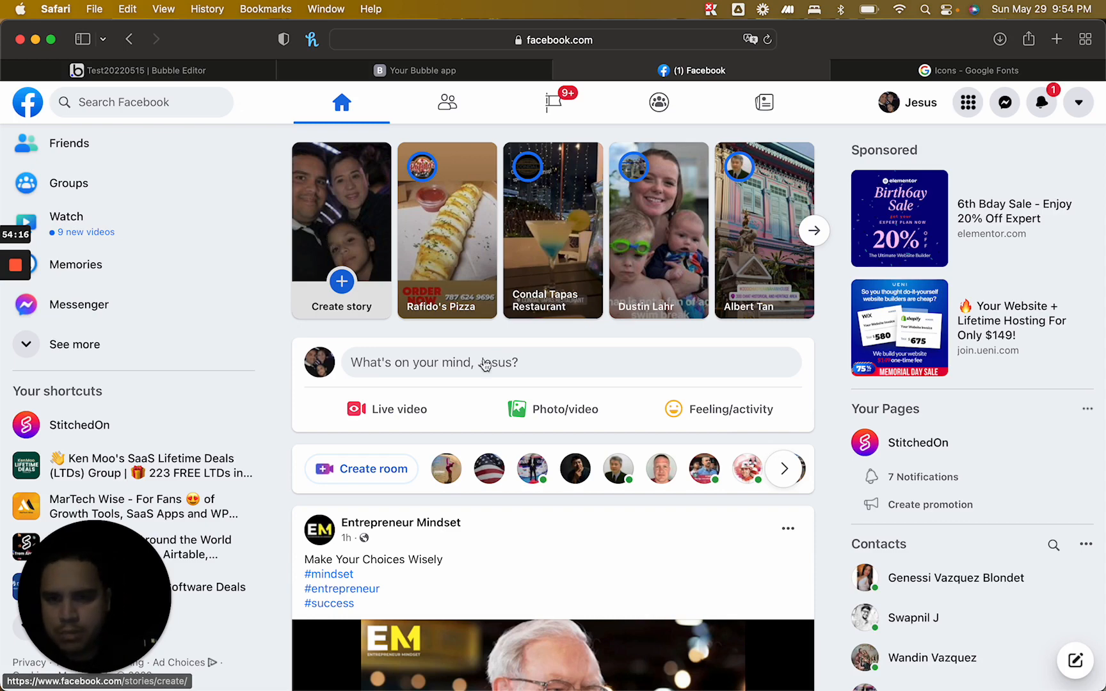
pyautogui.scroll(-10, 815, 530)
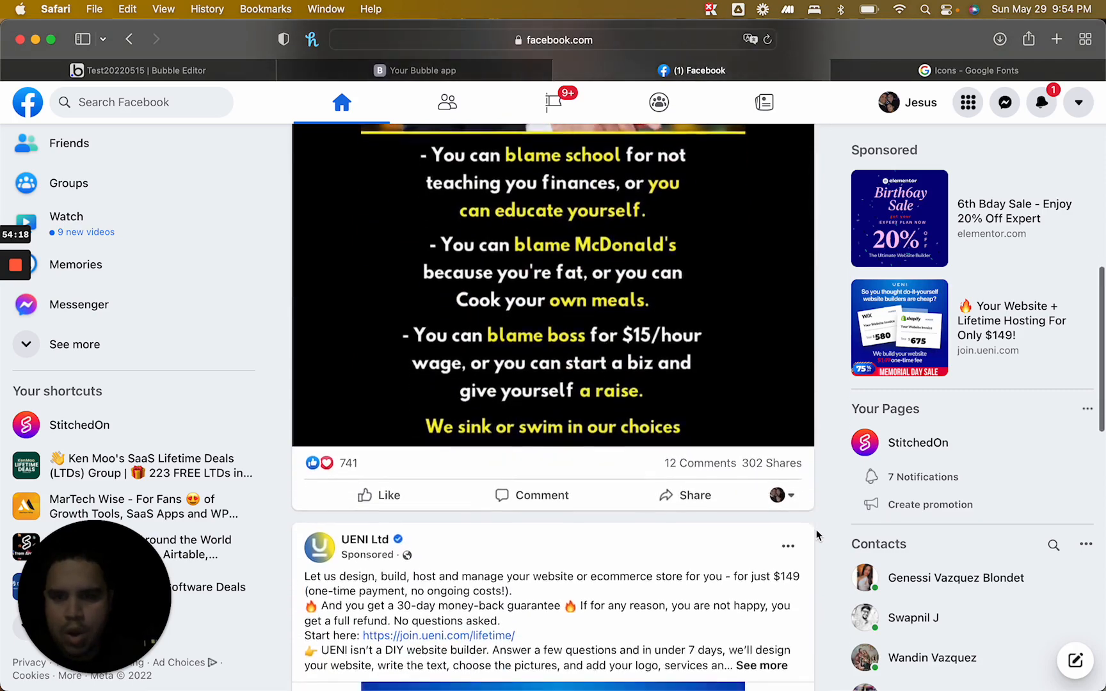
pyautogui.scroll(10, 815, 530)
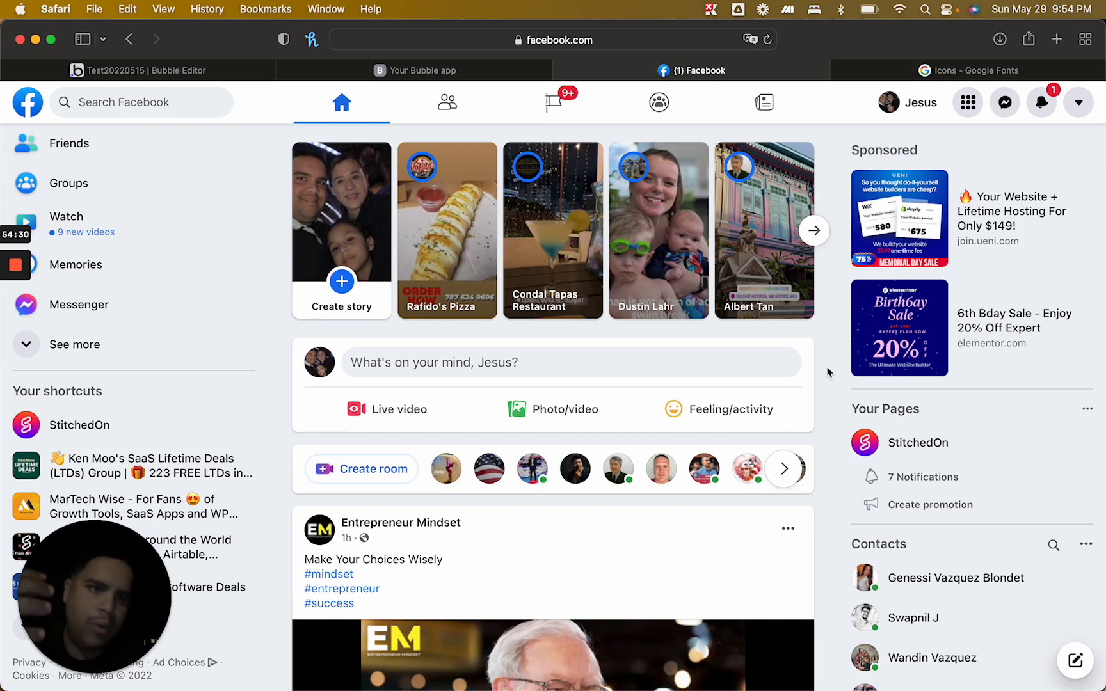
# Examine Facebook's notifications, Messenger and Menu dropdowns in the header, closing each one again
pyautogui.click(1043, 103)
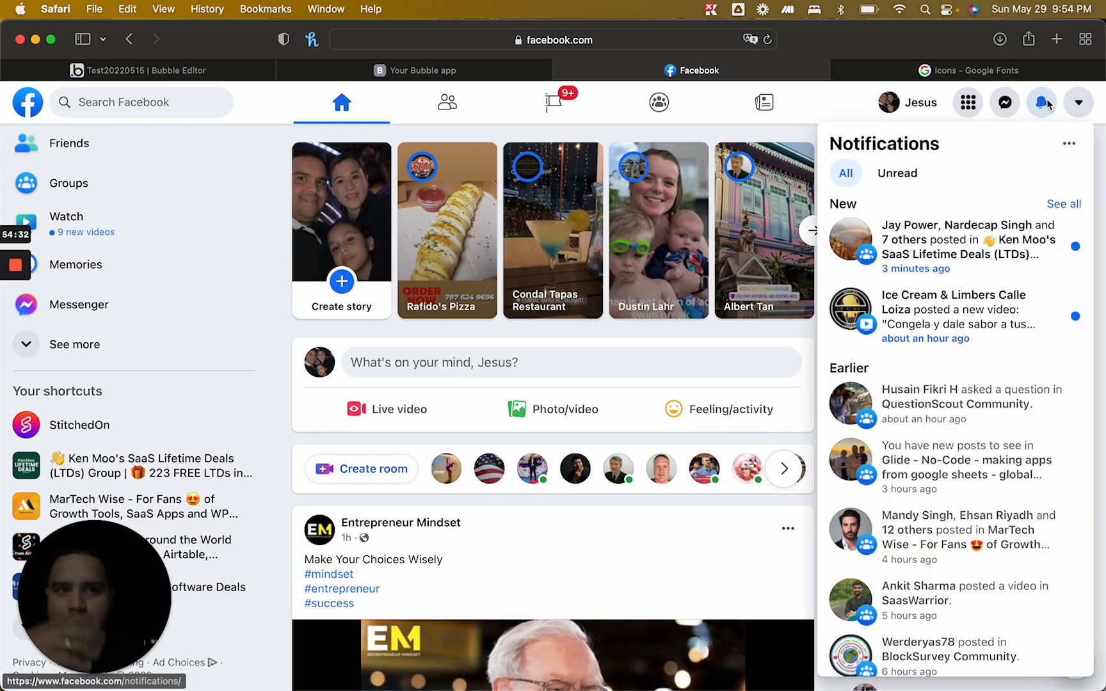
pyautogui.click(1047, 104)
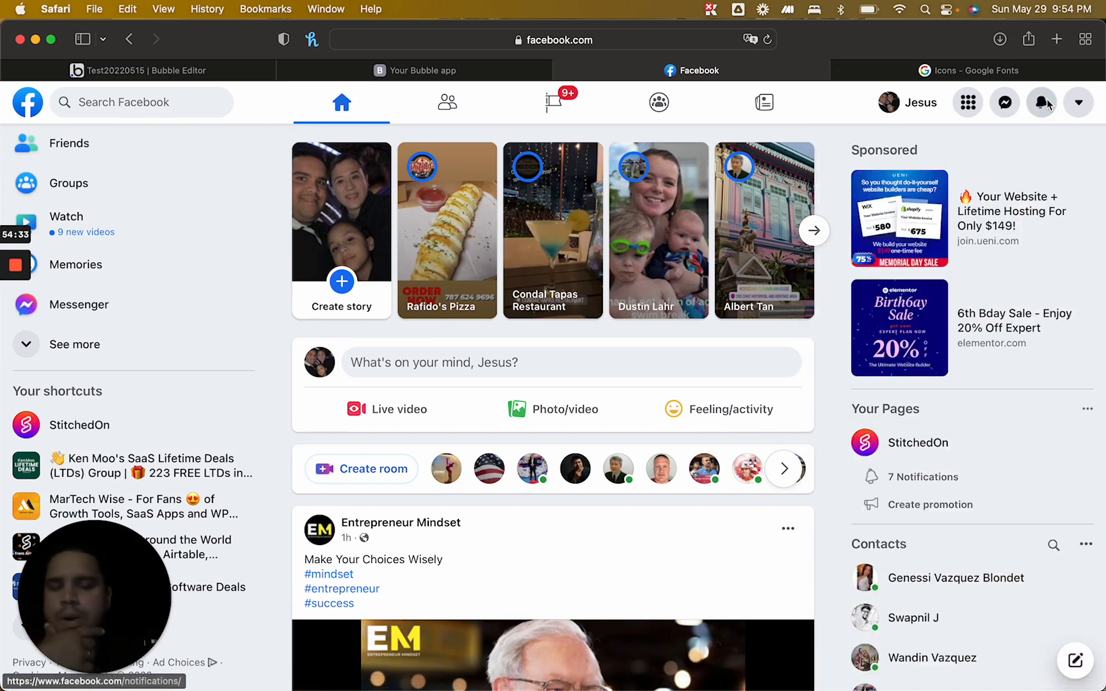
pyautogui.click(1004, 113)
pyautogui.click(1004, 113)
pyautogui.click(968, 103)
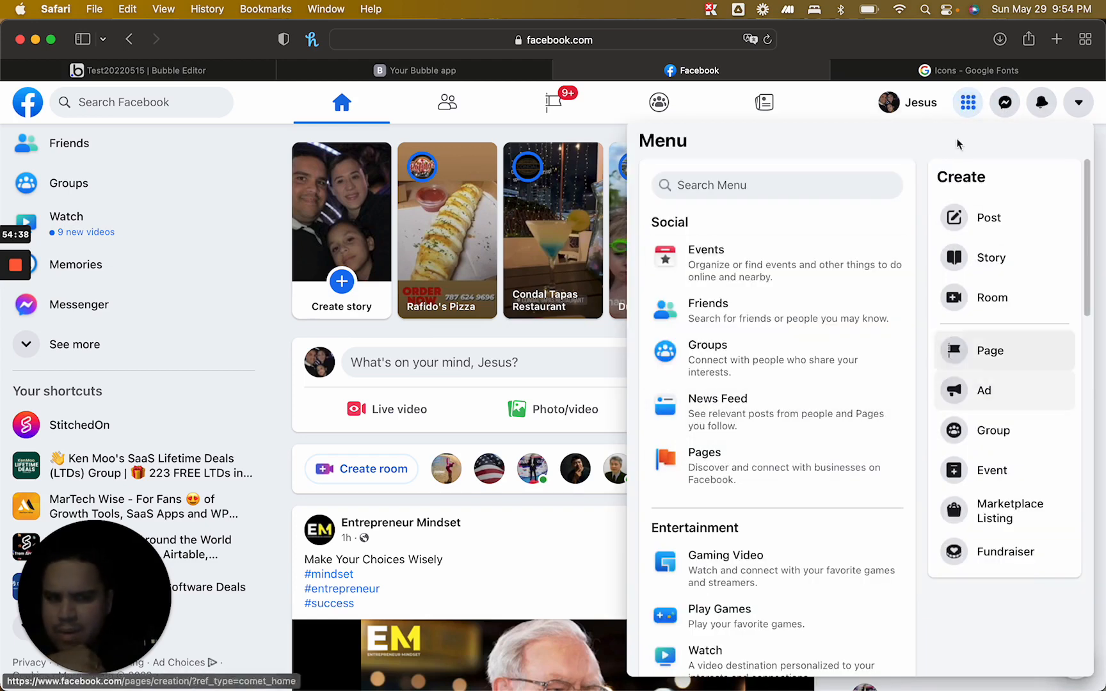
pyautogui.click(968, 108)
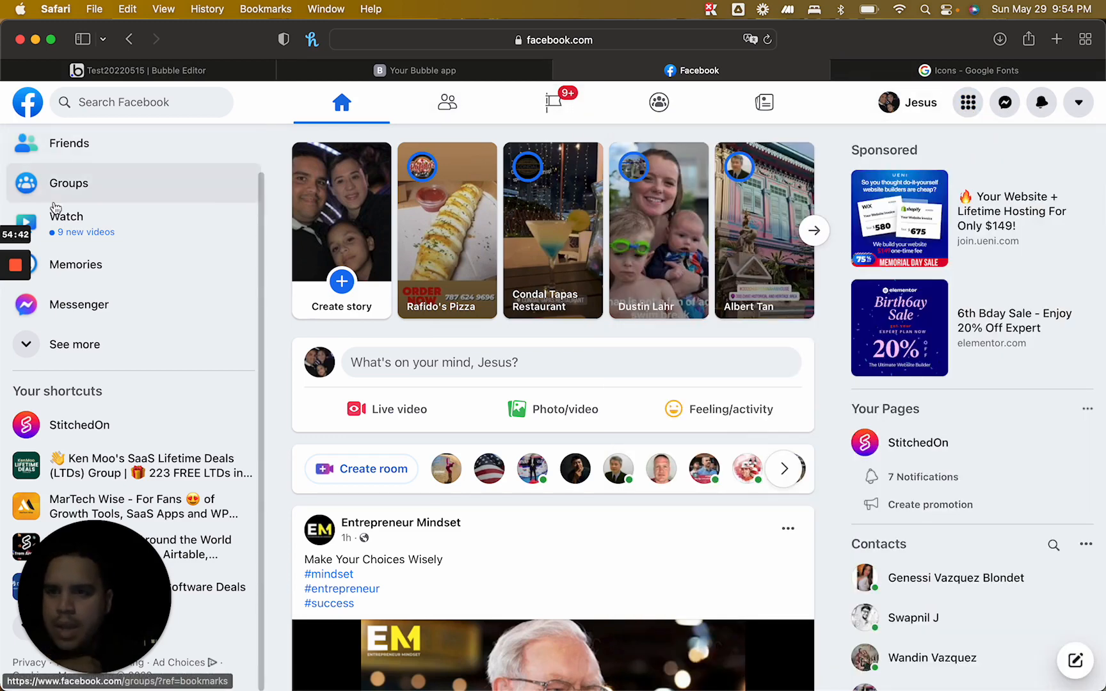
# Examine how Facebook's shortcuts sidebar, central feed and contacts column scroll, and return to the beginning of the page
pyautogui.scroll(-3, 104, 471)
pyautogui.scroll(-8, 102, 448)
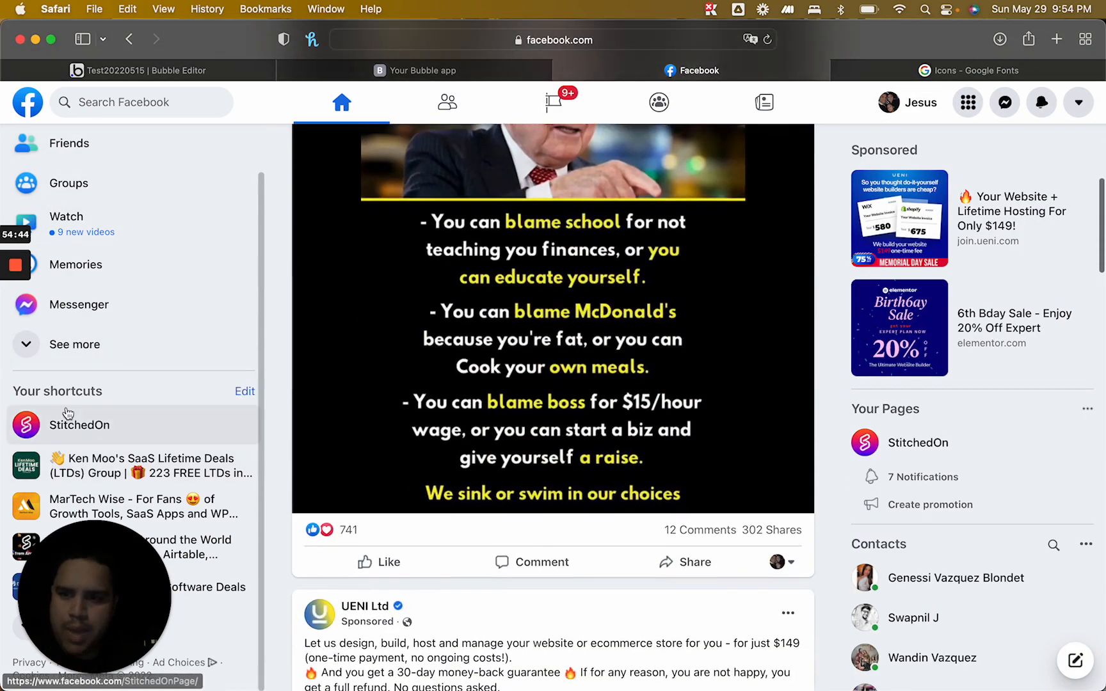
pyautogui.scroll(-5, 94, 397)
pyautogui.scroll(1, 70, 412)
pyautogui.scroll(15, 70, 384)
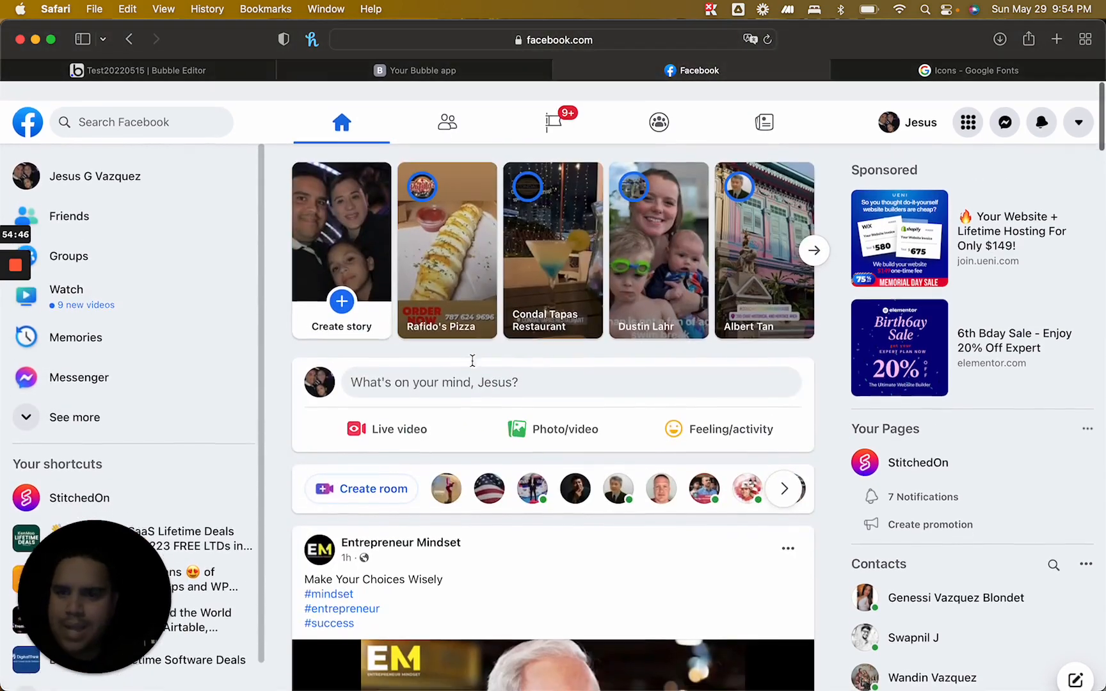
pyautogui.scroll(-15, 988, 451)
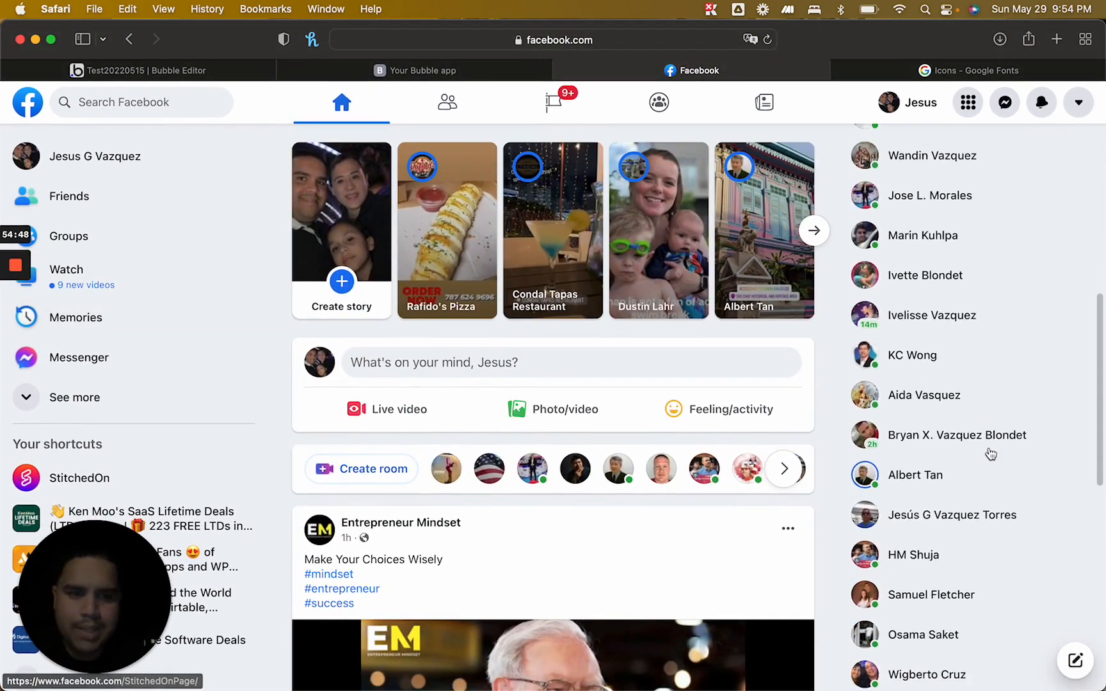
pyautogui.scroll(15, 990, 454)
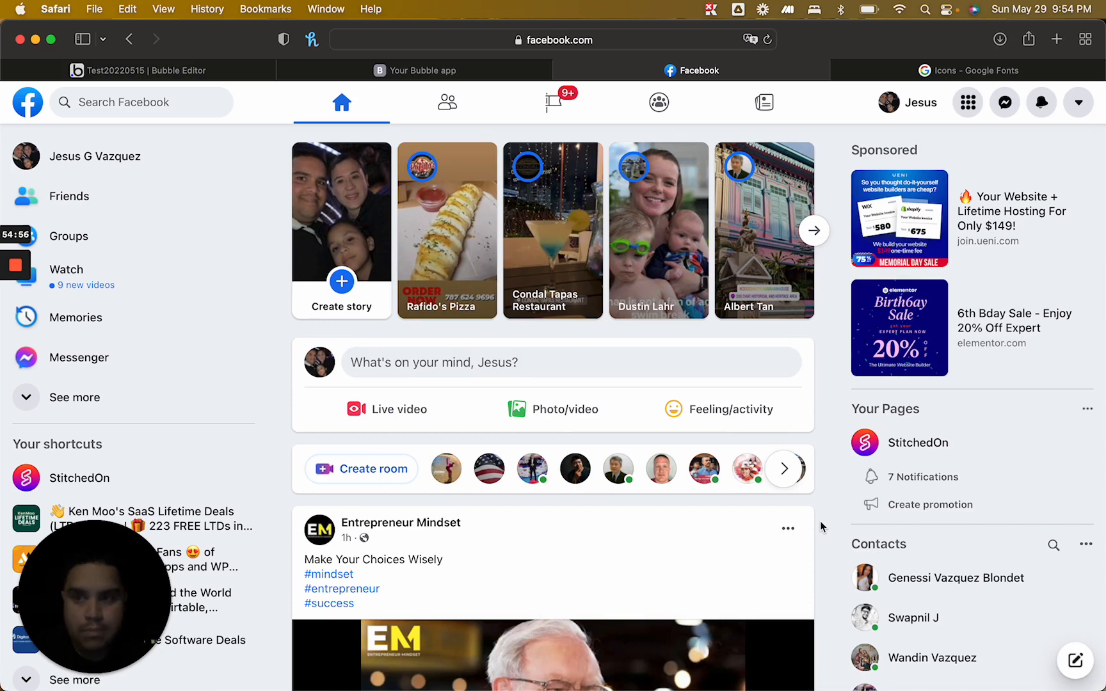
# Switch to the Bubble app preview and reload the profile page to get the latest version
pyautogui.click(454, 70)
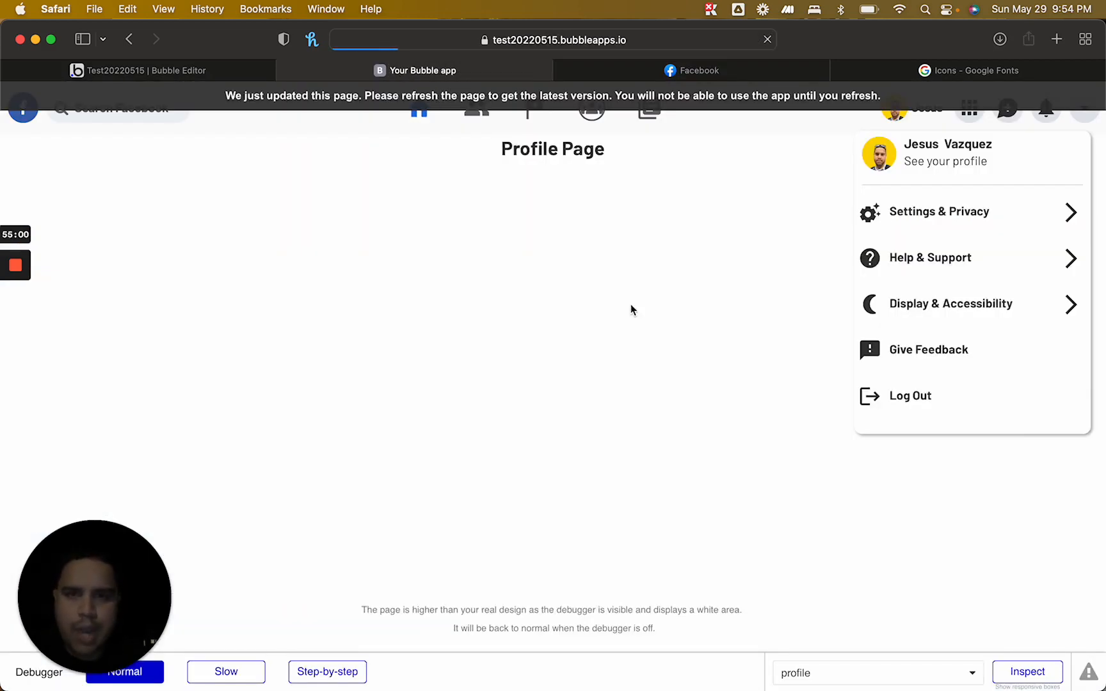
pyautogui.press('super+r')
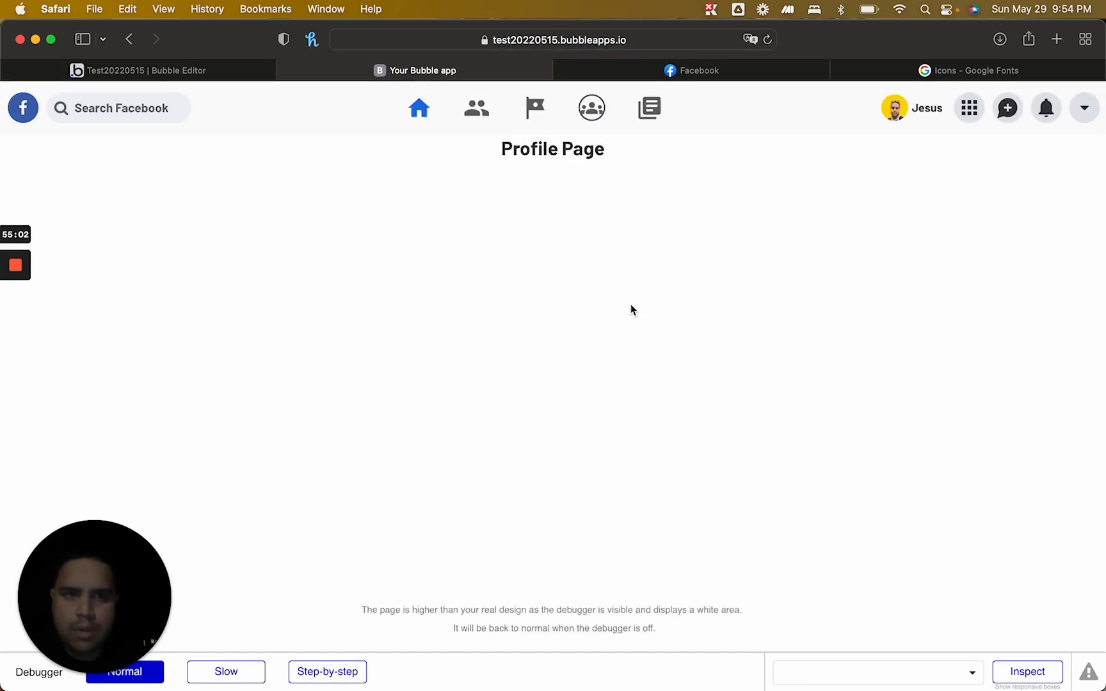